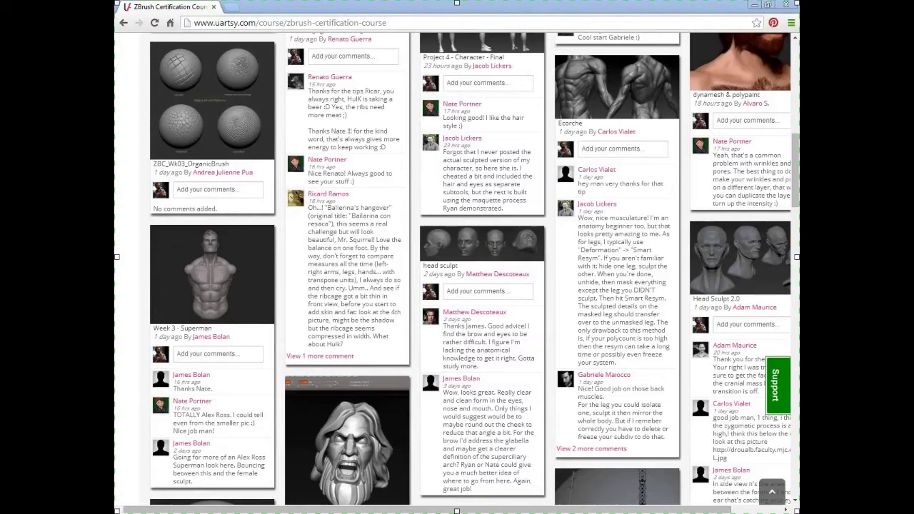
- Browse the student submissions in the ZBrush Certification Course Projects gallery and return to the start of the page
{"action": "scroll", "coordinate": [137, 178], "scroll_direction": "up", "scroll_amount": 9}
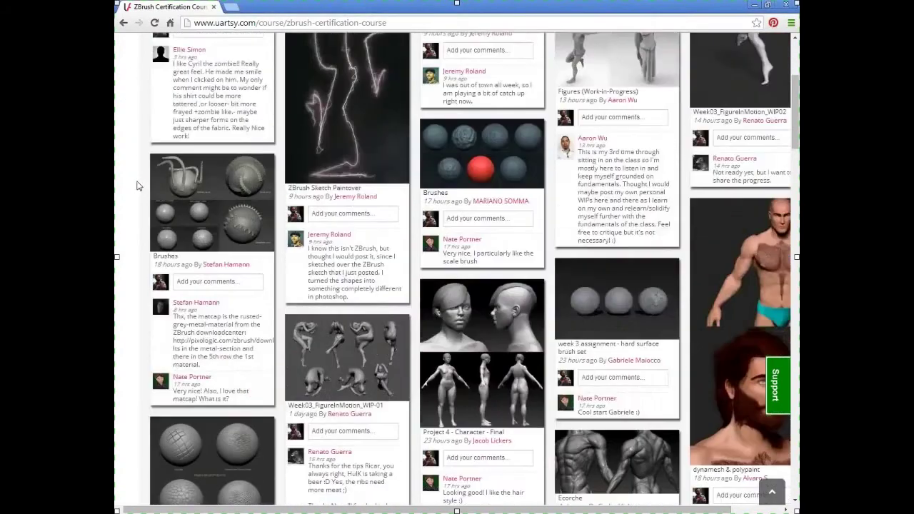
{"action": "scroll", "coordinate": [138, 189], "scroll_direction": "down", "scroll_amount": 4}
{"action": "scroll", "coordinate": [138, 190], "scroll_direction": "up", "scroll_amount": 3}
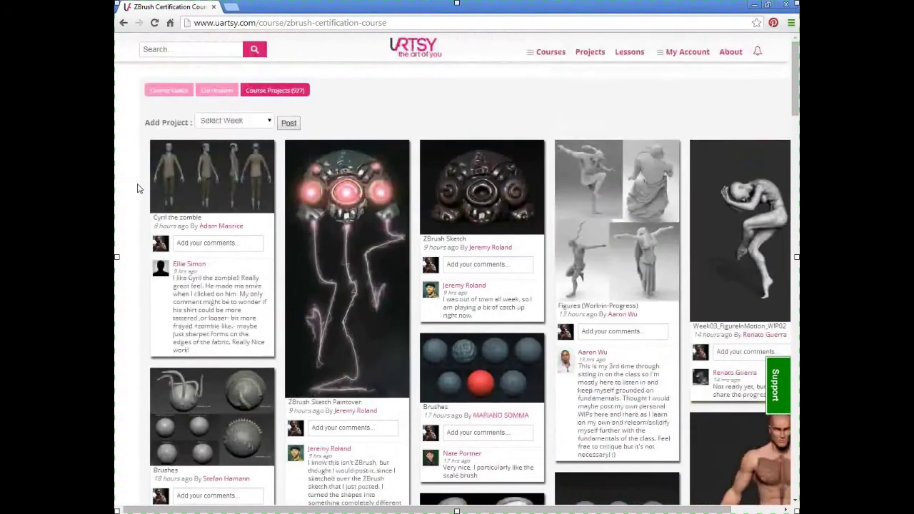
{"action": "scroll", "coordinate": [138, 188], "scroll_direction": "down", "scroll_amount": 4}
{"action": "scroll", "coordinate": [139, 187], "scroll_direction": "up", "scroll_amount": 4}
{"action": "scroll", "coordinate": [140, 188], "scroll_direction": "down", "scroll_amount": 2}
{"action": "scroll", "coordinate": [140, 187], "scroll_direction": "down", "scroll_amount": 15}
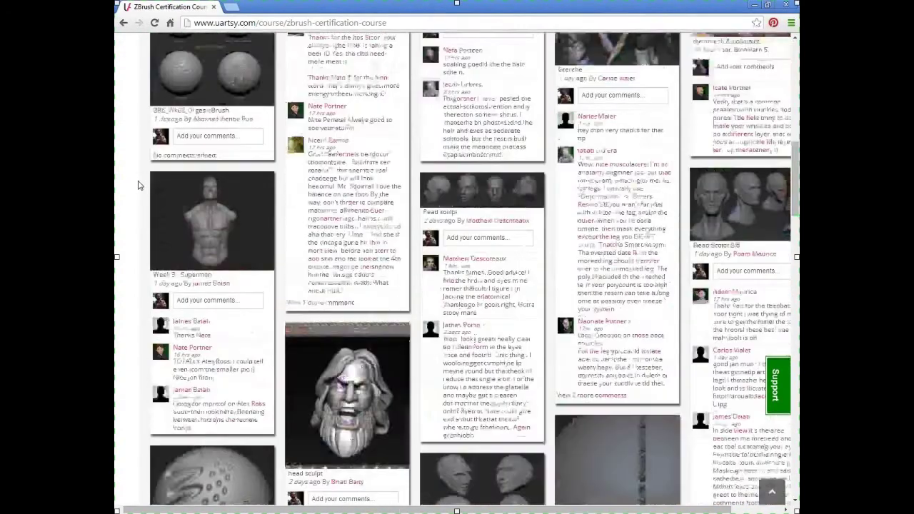
{"action": "scroll", "coordinate": [139, 185], "scroll_direction": "down", "scroll_amount": 2}
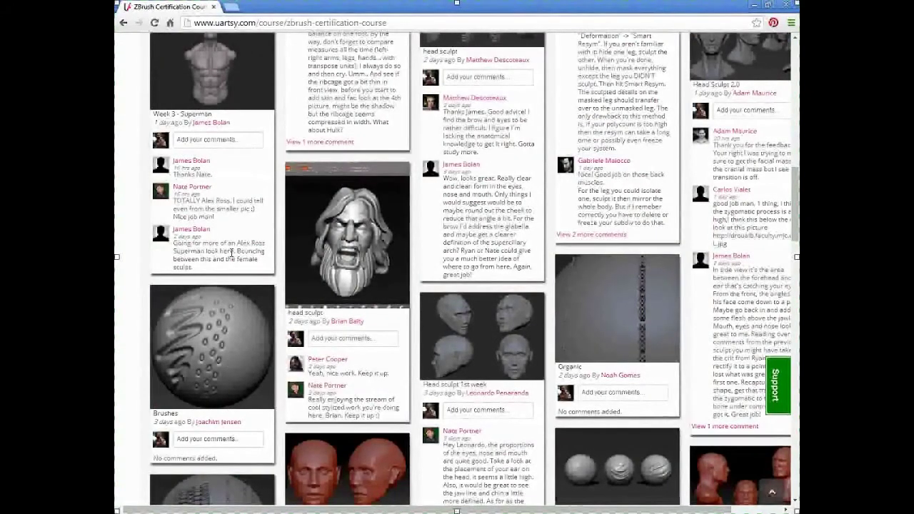
{"action": "scroll", "coordinate": [231, 253], "scroll_direction": "up", "scroll_amount": 2}
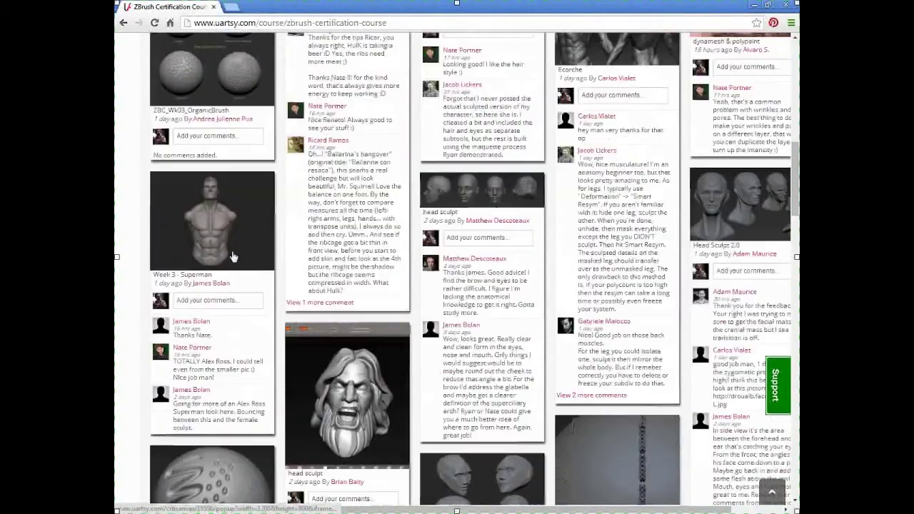
{"action": "scroll", "coordinate": [232, 255], "scroll_direction": "down", "scroll_amount": 8}
{"action": "scroll", "coordinate": [214, 258], "scroll_direction": "down", "scroll_amount": 4}
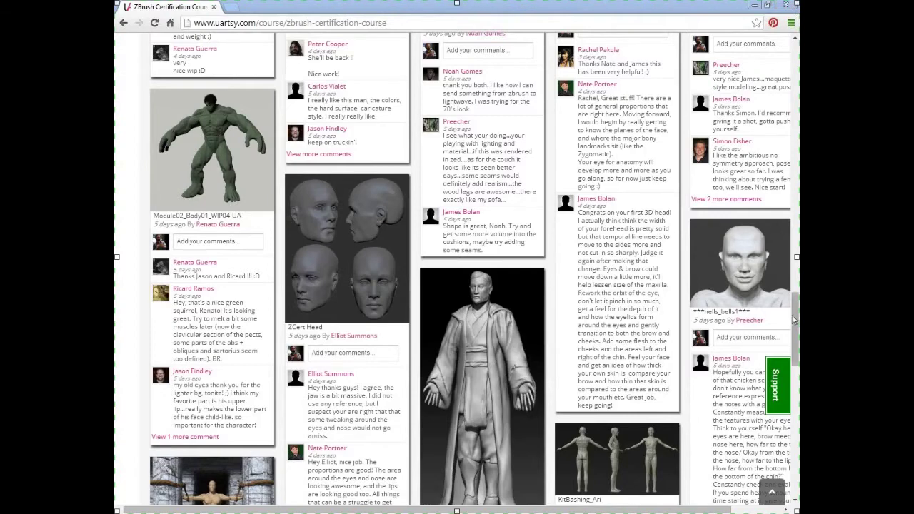
{"action": "left_click_drag", "start_coordinate": [795, 320], "coordinate": [783, 55]}
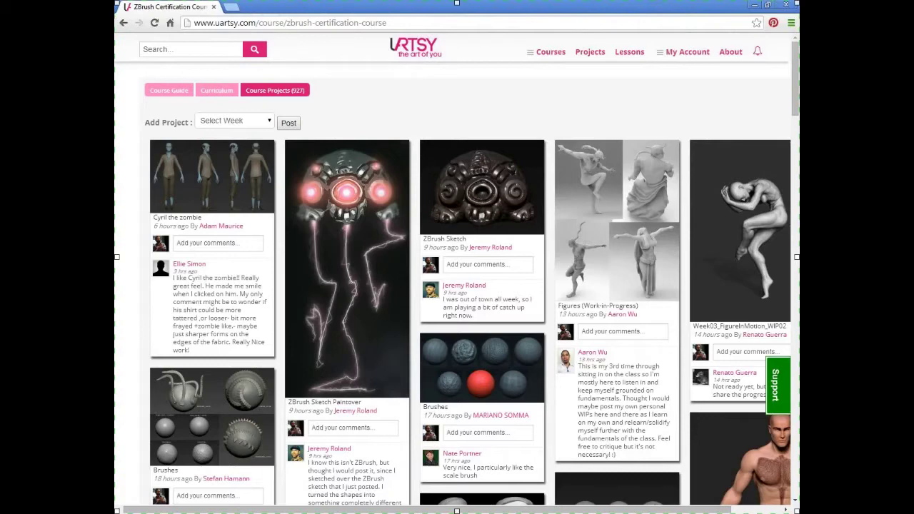
- Open the course Curriculum in a new tab and review its project list as far as Project 10
{"action": "right_click", "coordinate": [221, 95]}
{"action": "left_click", "coordinate": [242, 98]}
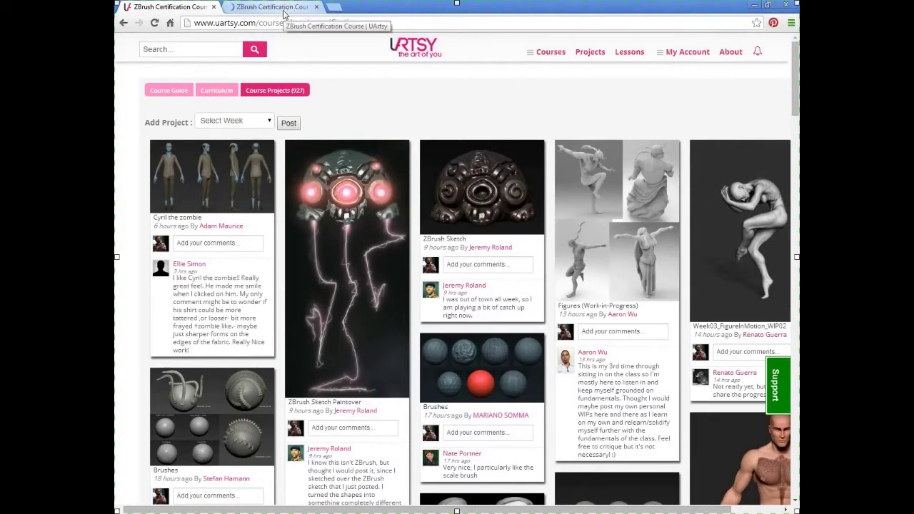
{"action": "left_click", "coordinate": [275, 8]}
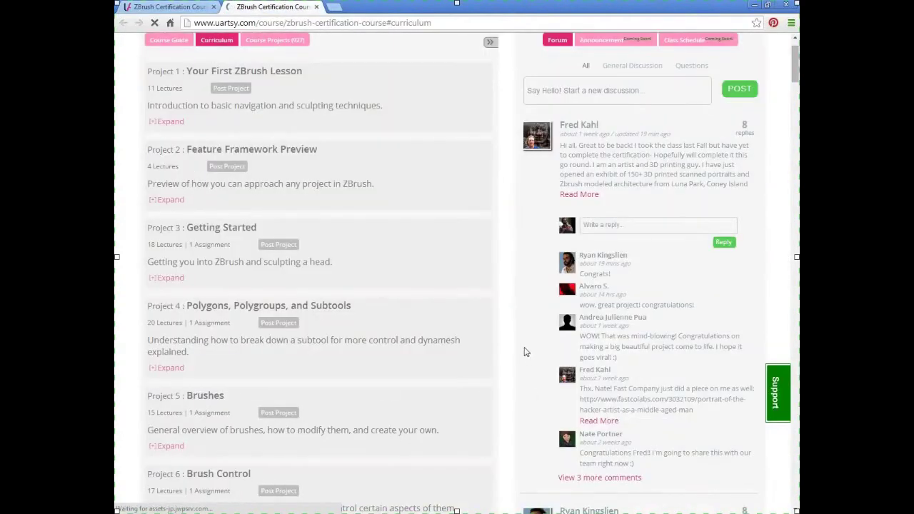
{"action": "scroll", "coordinate": [518, 369], "scroll_direction": "down", "scroll_amount": 1}
{"action": "scroll", "coordinate": [518, 369], "scroll_direction": "down", "scroll_amount": 3}
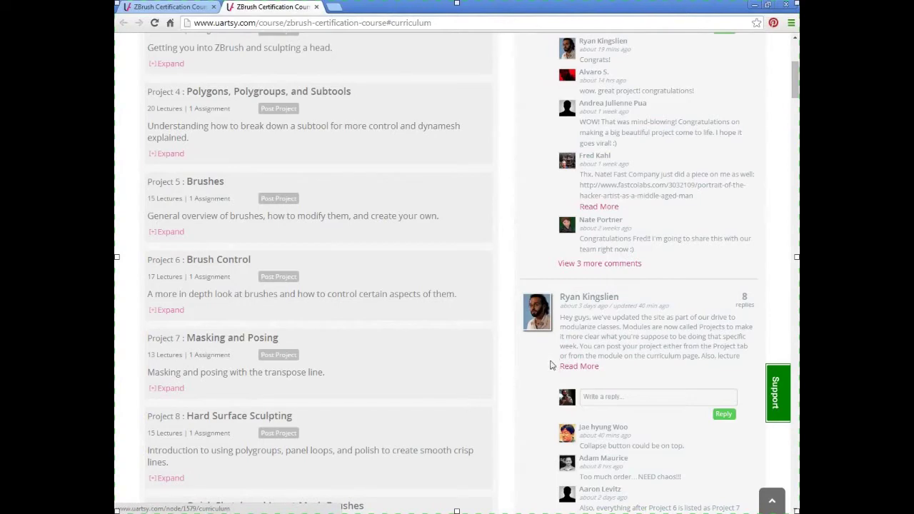
{"action": "scroll", "coordinate": [511, 367], "scroll_direction": "down", "scroll_amount": 1}
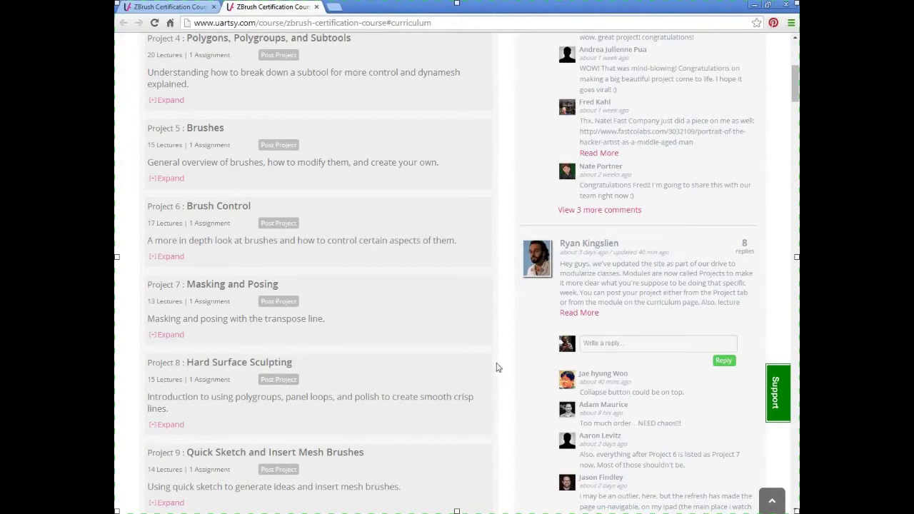
{"action": "scroll", "coordinate": [504, 371], "scroll_direction": "down", "scroll_amount": 3}
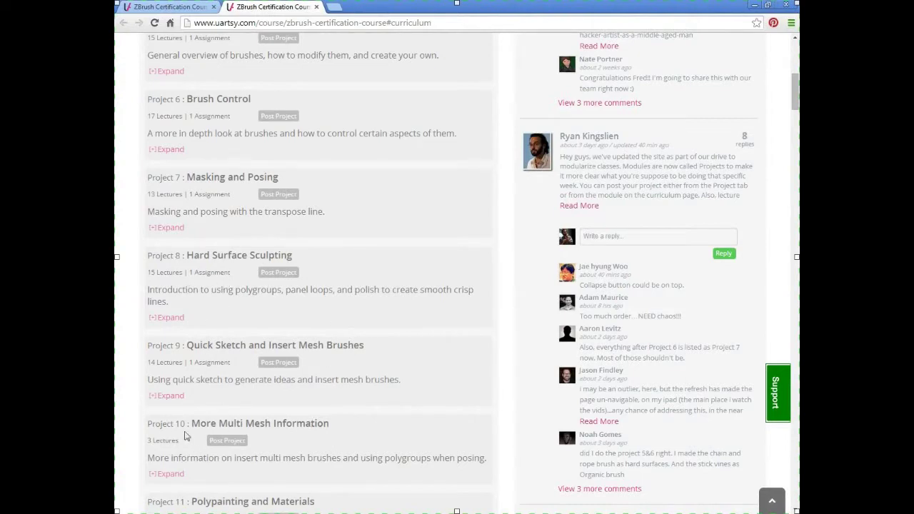
- Expand Project 10: More Multi Mesh Information to view its lectures, and collapse it again
{"action": "left_click", "coordinate": [163, 475]}
{"action": "scroll", "coordinate": [227, 457], "scroll_direction": "down", "scroll_amount": 3}
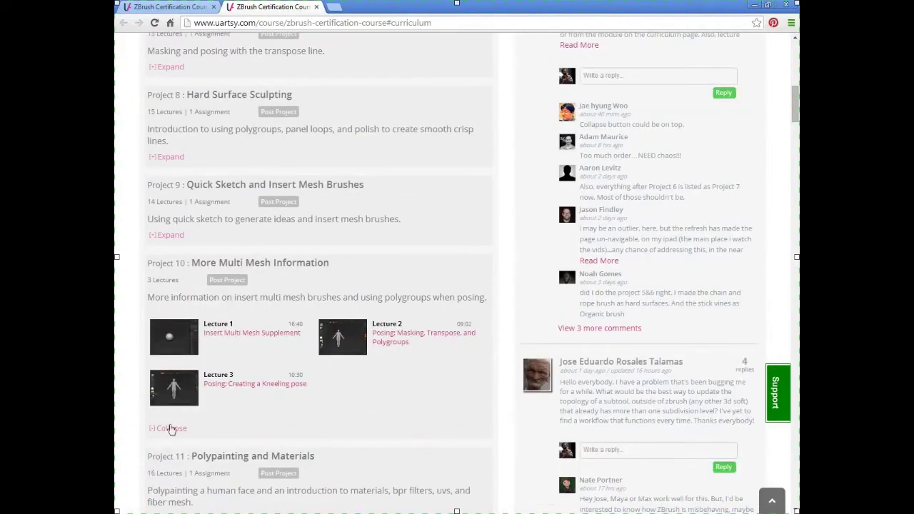
{"action": "left_click", "coordinate": [172, 429]}
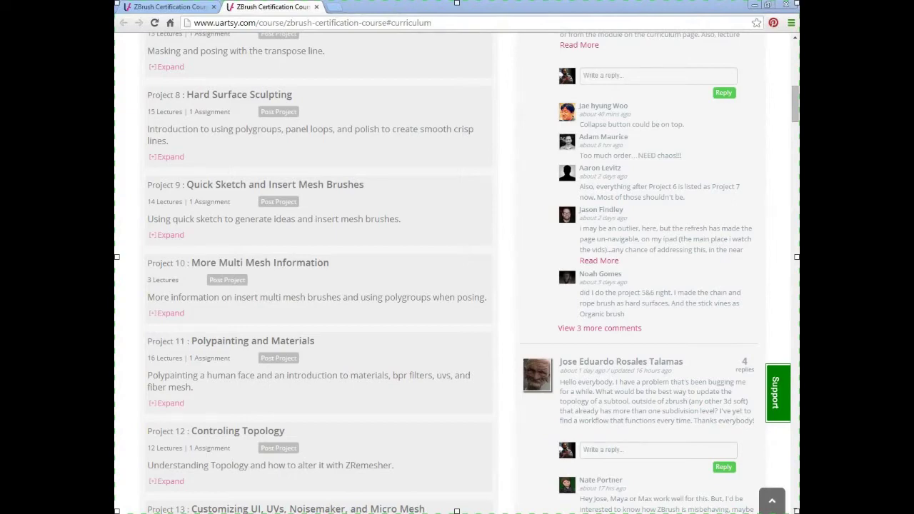
- Revisit the Course Projects gallery briefly, and expand Project 7: Masking and Posing in the curriculum to review its lectures
{"action": "left_click", "coordinate": [200, 8]}
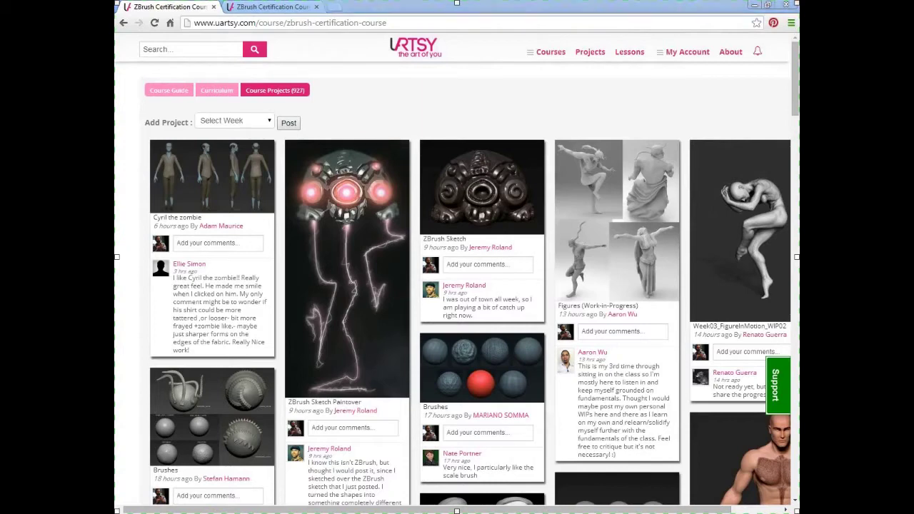
{"action": "left_click", "coordinate": [267, 8]}
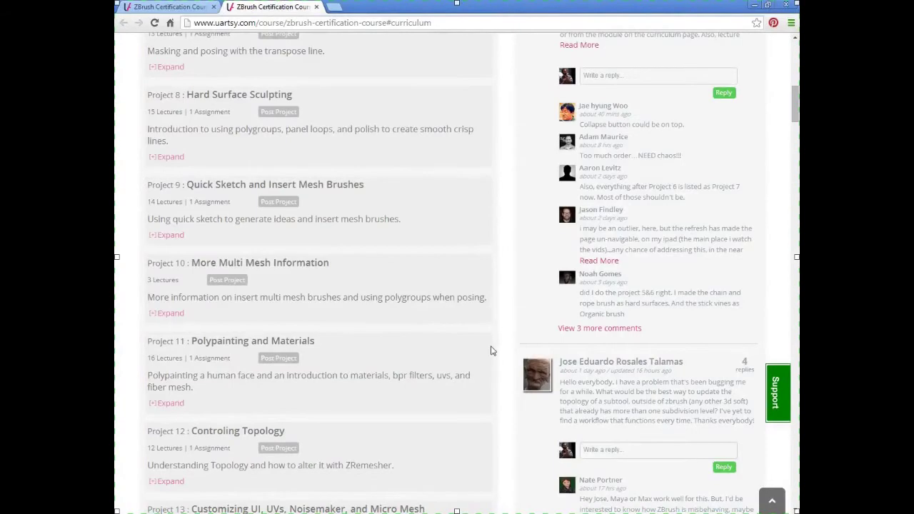
{"action": "scroll", "coordinate": [491, 350], "scroll_direction": "up", "scroll_amount": 2}
{"action": "scroll", "coordinate": [316, 219], "scroll_direction": "up", "scroll_amount": 2}
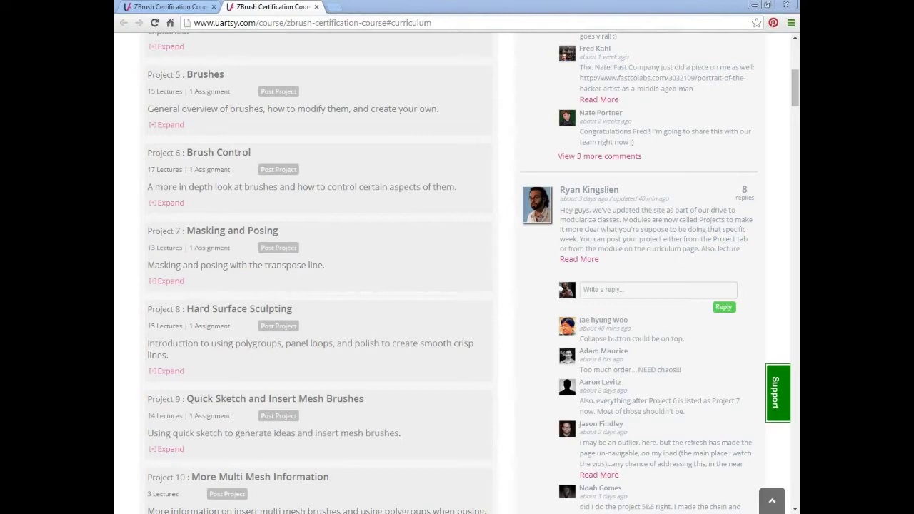
{"action": "left_click", "coordinate": [160, 281]}
{"action": "scroll", "coordinate": [411, 272], "scroll_direction": "down", "scroll_amount": 2}
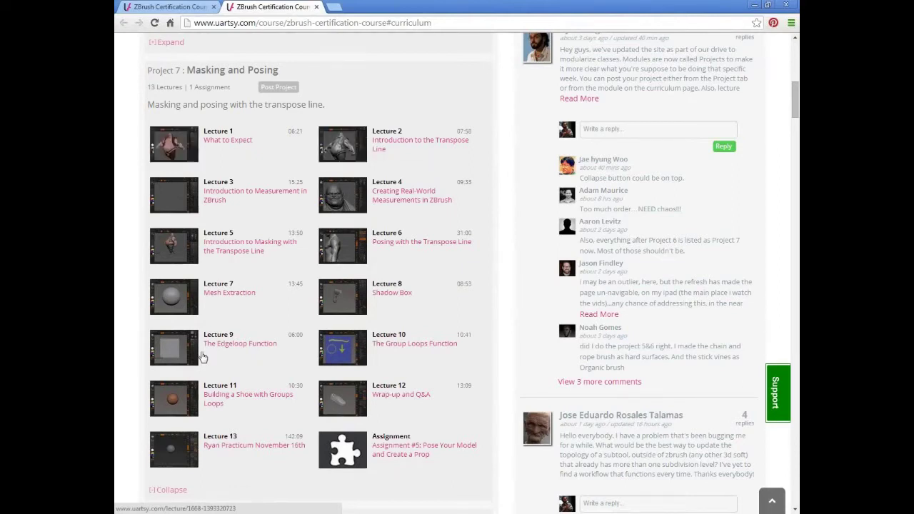
{"action": "scroll", "coordinate": [203, 357], "scroll_direction": "down", "scroll_amount": 2}
- Expand Project 8: Hard Surface Sculpting and examine its lectures and Assignment #6
{"action": "left_click", "coordinate": [166, 420]}
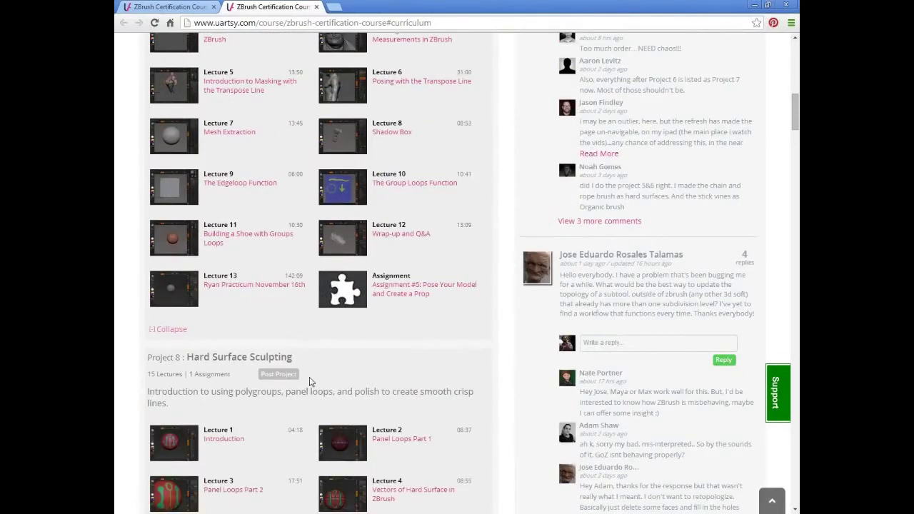
{"action": "scroll", "coordinate": [310, 380], "scroll_direction": "down", "scroll_amount": 4}
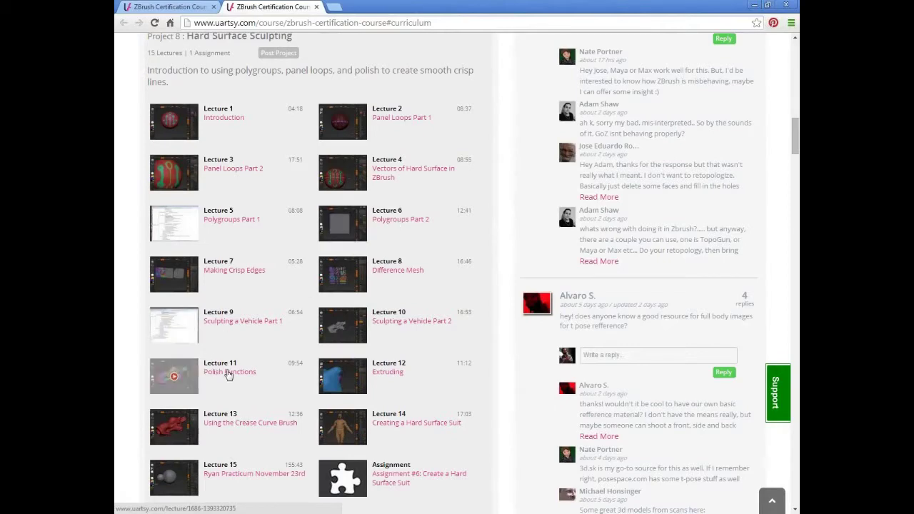
{"action": "scroll", "coordinate": [381, 375], "scroll_direction": "down", "scroll_amount": 2}
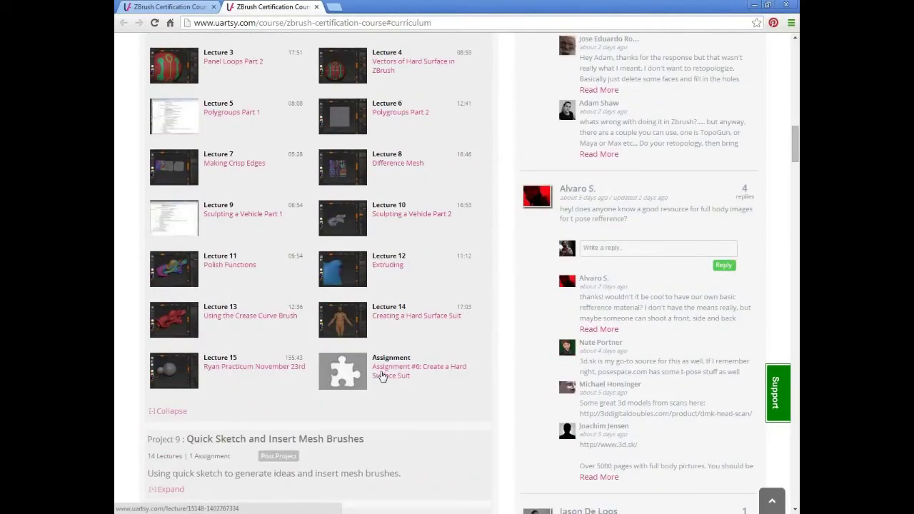
{"action": "scroll", "coordinate": [379, 359], "scroll_direction": "up", "scroll_amount": 5}
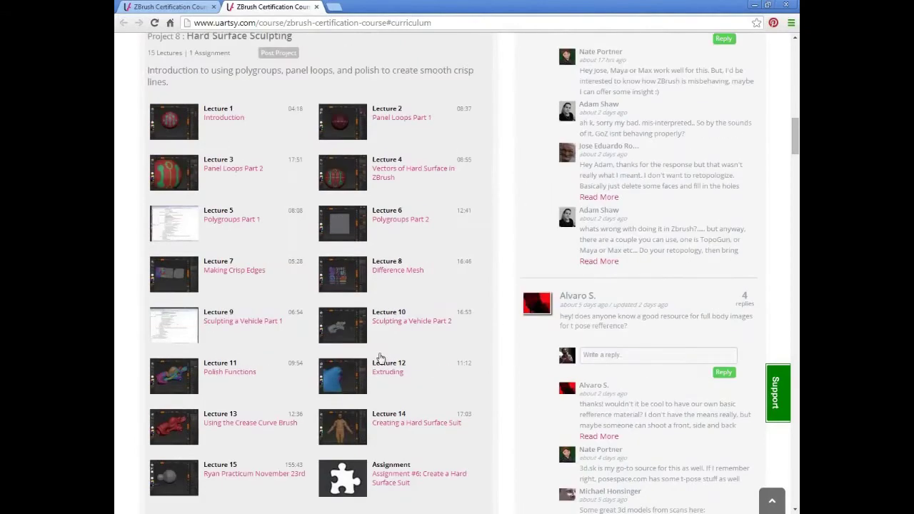
{"action": "scroll", "coordinate": [276, 354], "scroll_direction": "down", "scroll_amount": 3}
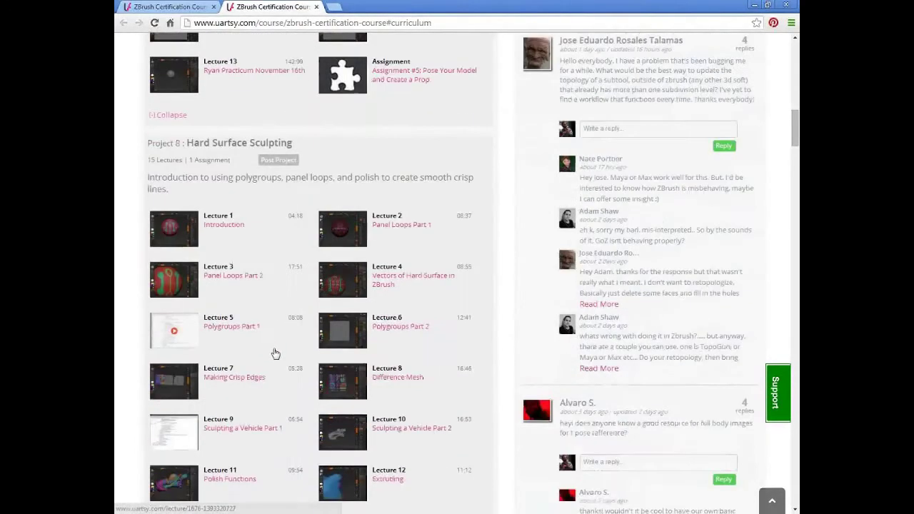
{"action": "scroll", "coordinate": [276, 354], "scroll_direction": "down", "scroll_amount": 1}
{"action": "scroll", "coordinate": [278, 351], "scroll_direction": "down", "scroll_amount": 3}
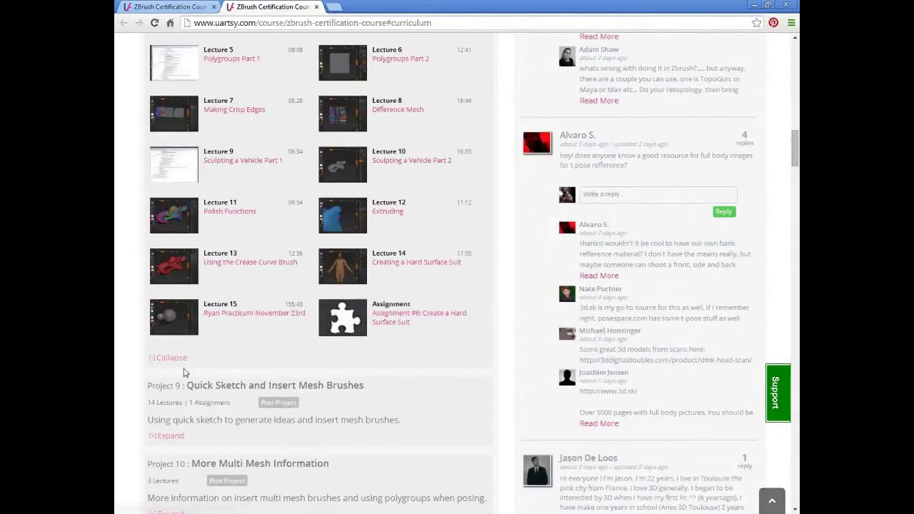
- Collapse Project 8 and return to the lecture list of Project 7: Masking and Posing
{"action": "left_click", "coordinate": [178, 360]}
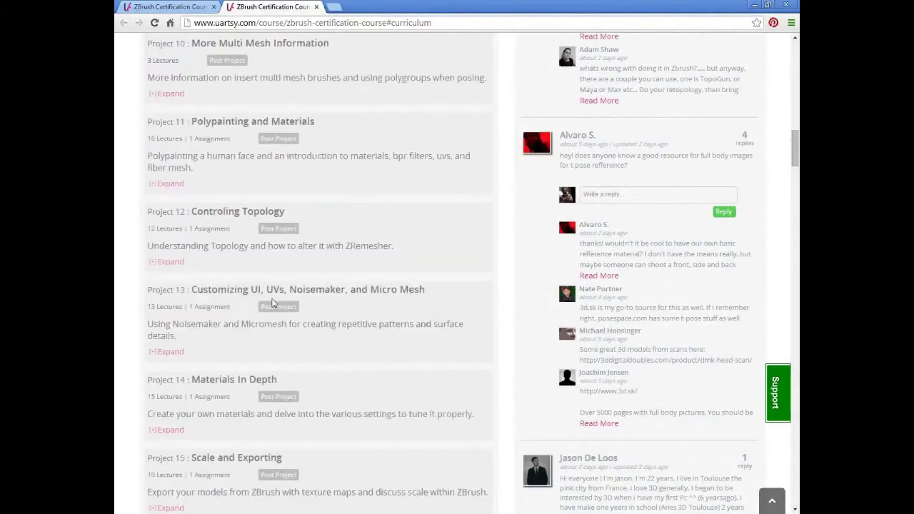
{"action": "scroll", "coordinate": [273, 307], "scroll_direction": "up", "scroll_amount": 2}
{"action": "scroll", "coordinate": [272, 311], "scroll_direction": "up", "scroll_amount": 8}
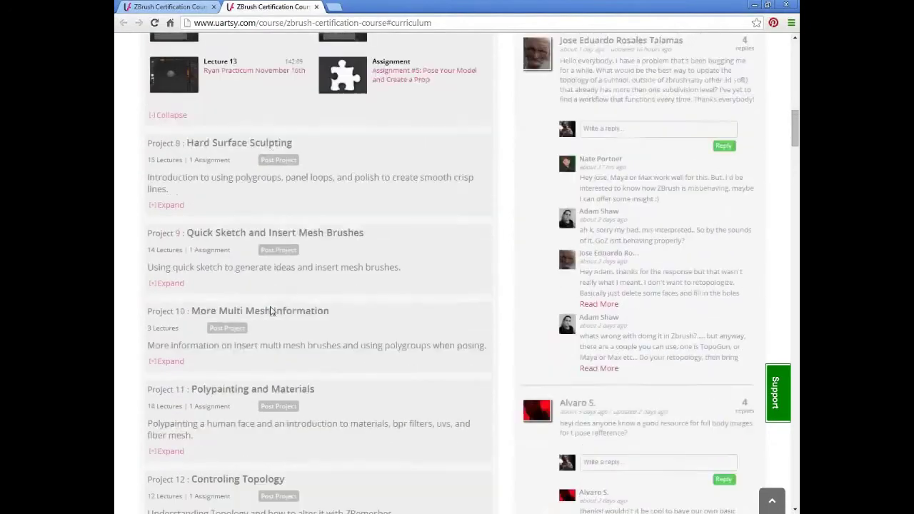
{"action": "scroll", "coordinate": [272, 312], "scroll_direction": "up", "scroll_amount": 2}
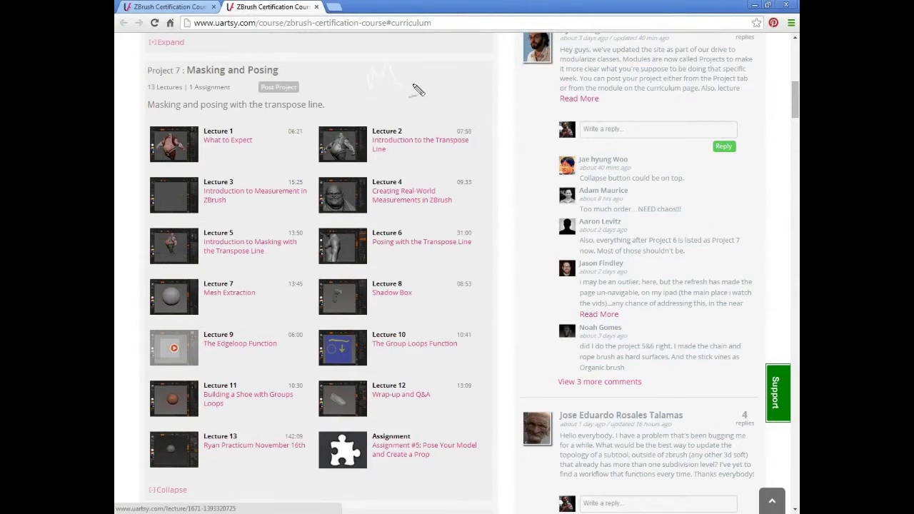
- Handwrite the annotation "Mesh Generation" beside the Project 7 heading, mark small arrows below it, and exit the annotation mode
{"action": "mouse_move", "coordinate": [381, 91]}
{"action": "left_mouse_down"}
{"action": "mouse_move", "coordinate": [369, 76]}
{"action": "mouse_move", "coordinate": [435, 62]}
{"action": "mouse_move", "coordinate": [400, 126]}
{"action": "mouse_move", "coordinate": [527, 63]}
{"action": "left_mouse_up"}
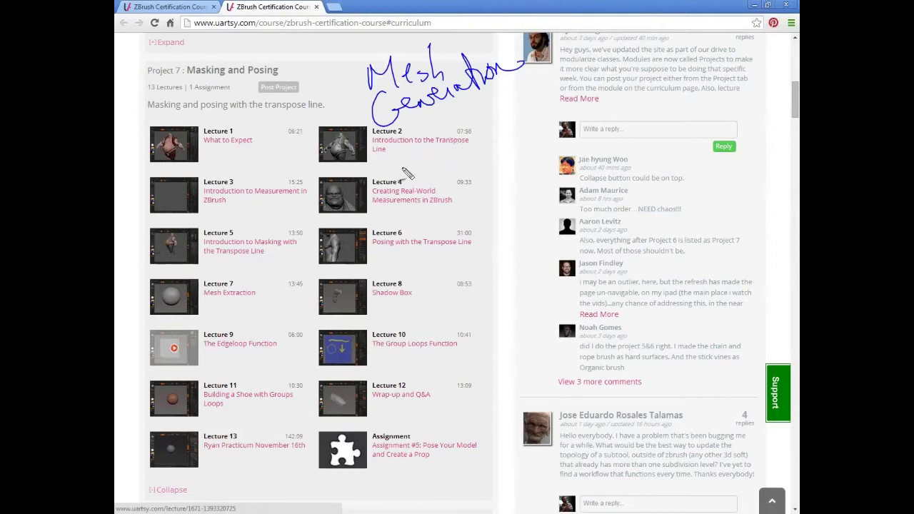
{"action": "left_click_drag", "start_coordinate": [401, 167], "coordinate": [411, 166]}
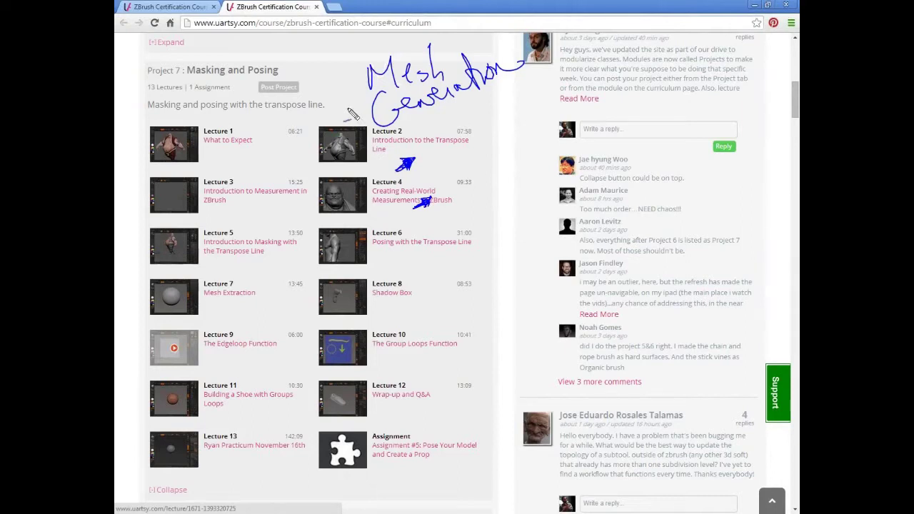
{"action": "key", "text": "Escape"}
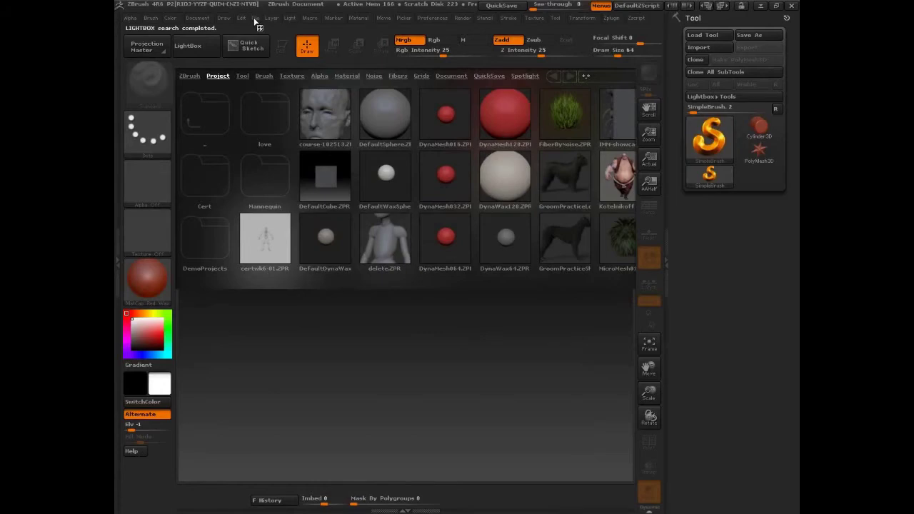
- Switch to ZBrush, load the werewolf-06 project, and hide LightBox
{"action": "left_click", "coordinate": [255, 18]}
{"action": "left_click", "coordinate": [290, 40]}
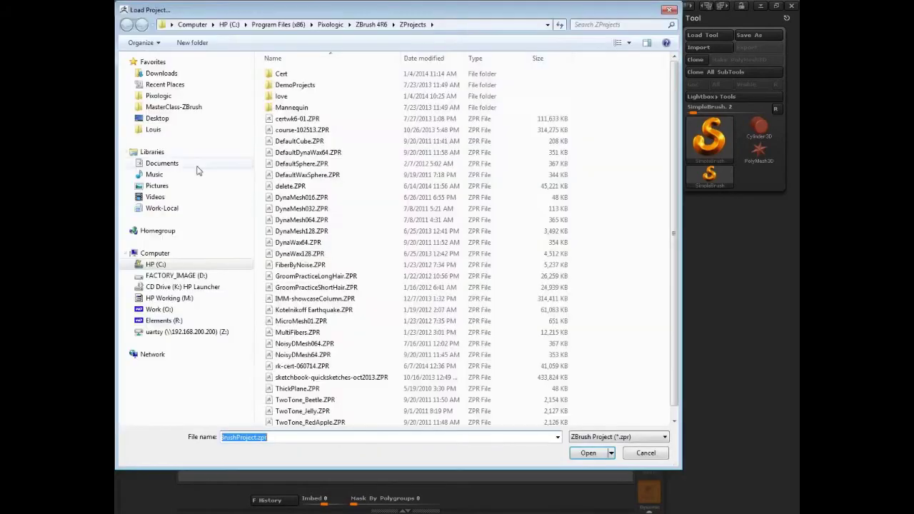
{"action": "left_click_drag", "start_coordinate": [329, 10], "coordinate": [115, 33]}
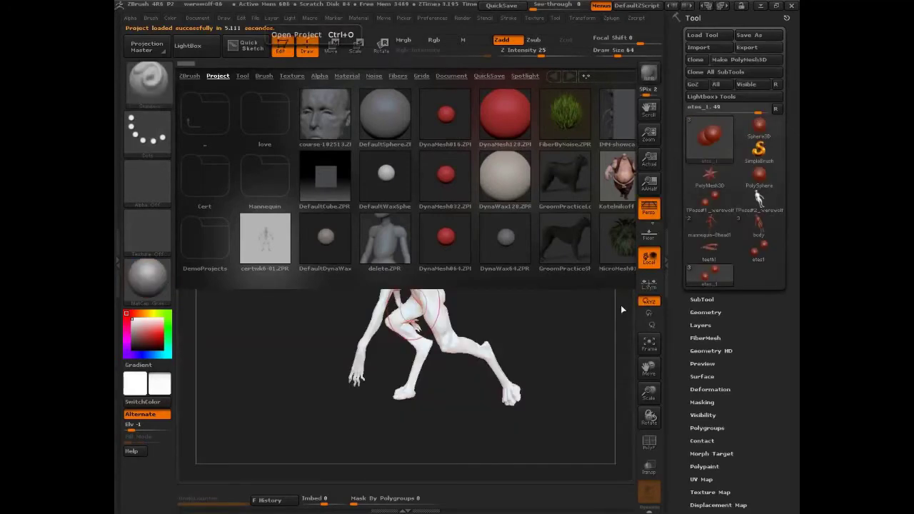
{"action": "left_click", "coordinate": [194, 47]}
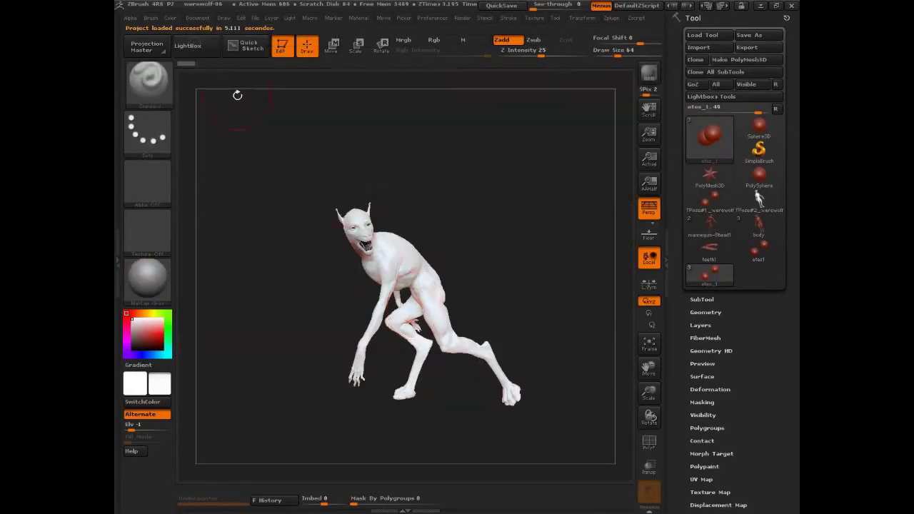
- Turn off the pose layer Untitled Layer 1 on the werewolf's eyes subtool
{"action": "left_click_drag", "start_coordinate": [549, 302], "coordinate": [593, 332]}
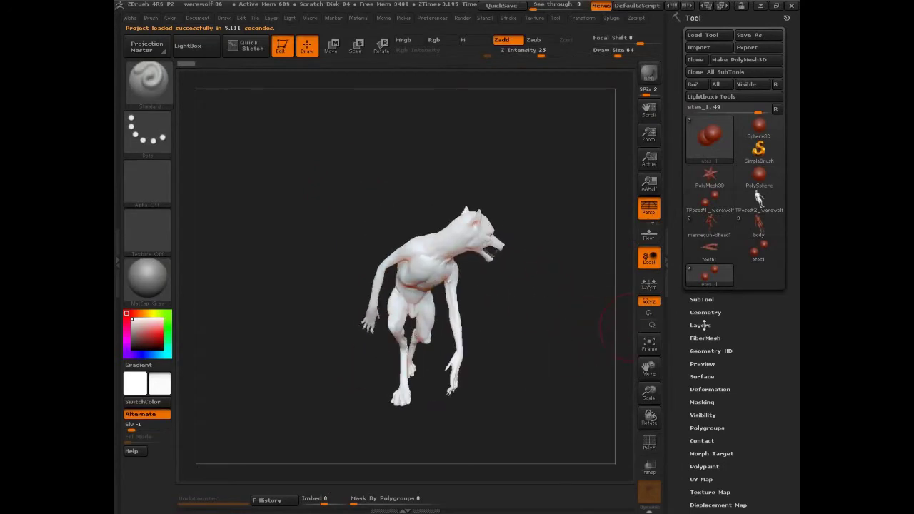
{"action": "left_click", "coordinate": [701, 325]}
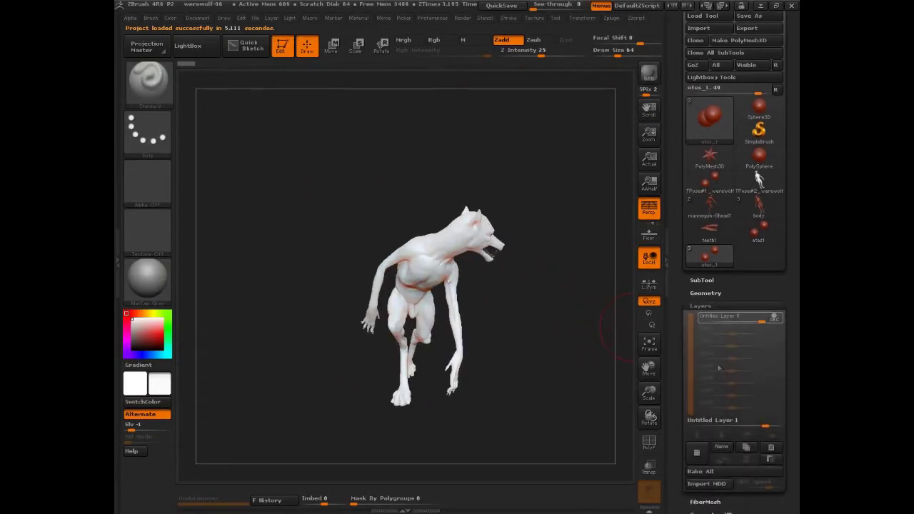
{"action": "left_click", "coordinate": [779, 318]}
{"action": "left_click_drag", "start_coordinate": [584, 368], "coordinate": [558, 370]}
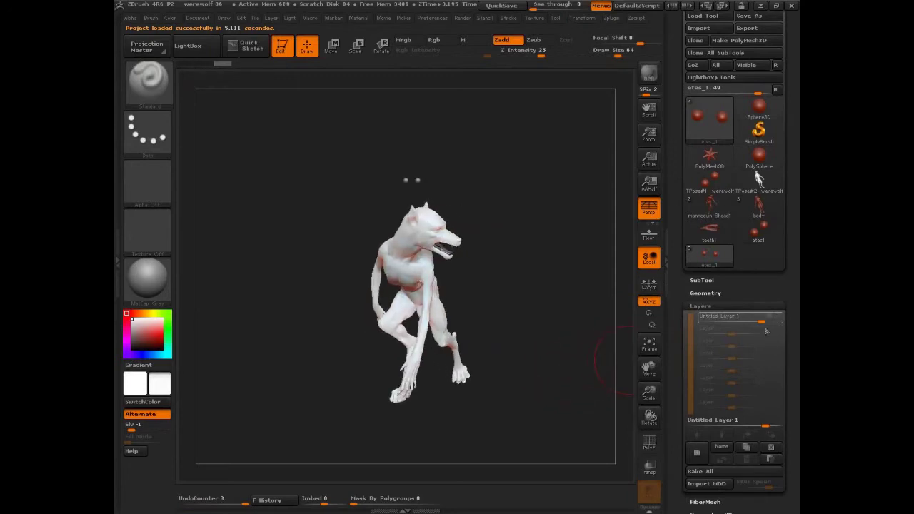
- Select the body_1 subtool and turn off its pose layer Untitled Layer 1
{"action": "left_click", "coordinate": [704, 306]}
{"action": "left_click", "coordinate": [708, 280]}
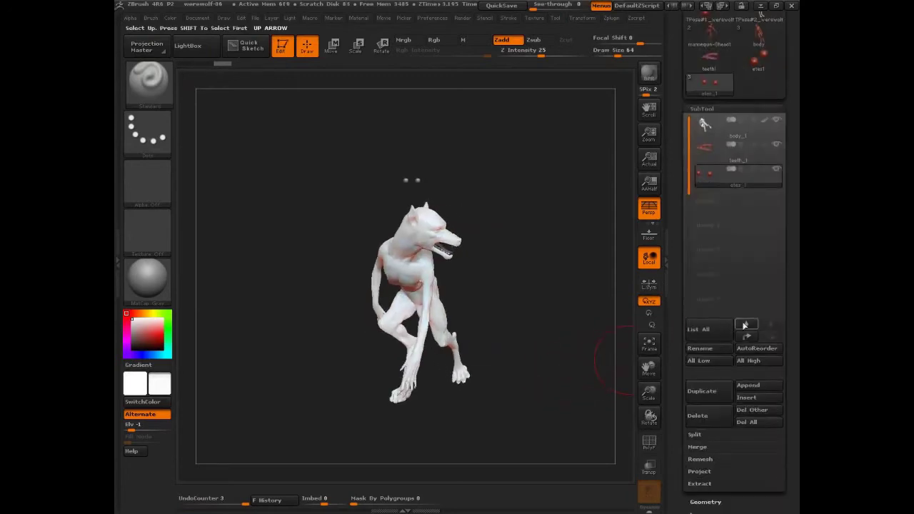
{"action": "left_click", "coordinate": [745, 134]}
{"action": "left_click", "coordinate": [704, 108]}
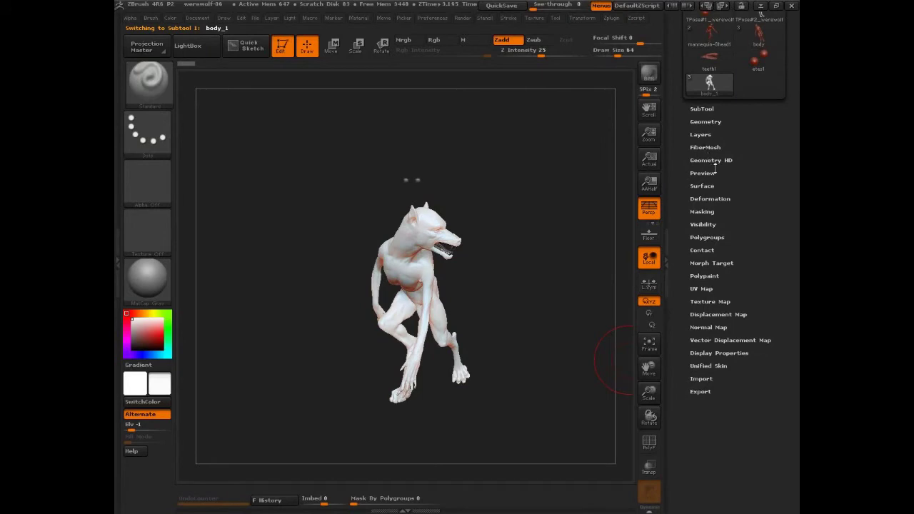
{"action": "left_click", "coordinate": [716, 136]}
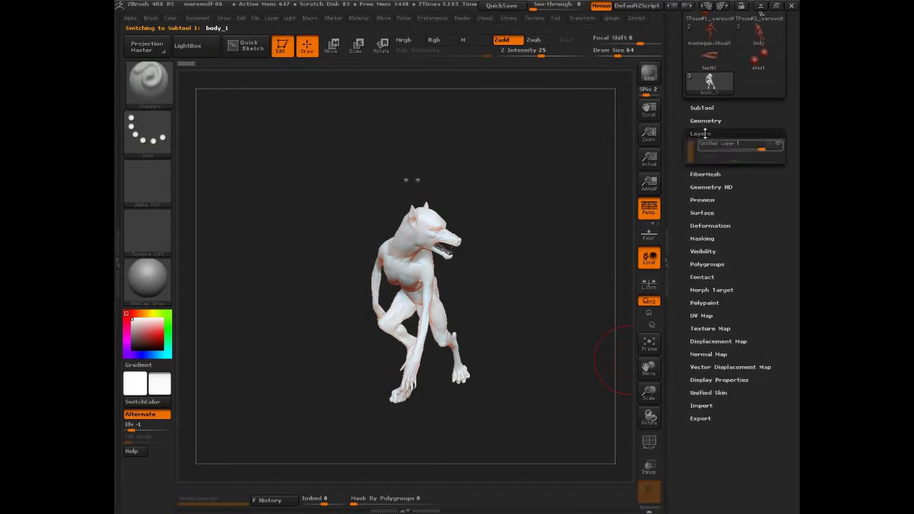
{"action": "left_click", "coordinate": [779, 145]}
{"action": "left_click_drag", "start_coordinate": [623, 251], "coordinate": [564, 365]}
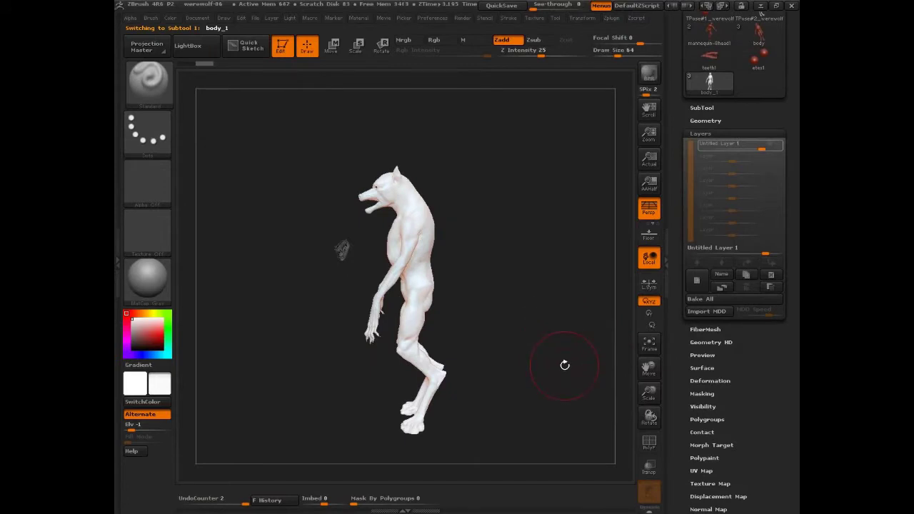
- Select the teeth_1 subtool and turn off its pose layer Untitled Layer 1
{"action": "left_click", "coordinate": [703, 107]}
{"action": "left_click", "coordinate": [716, 147]}
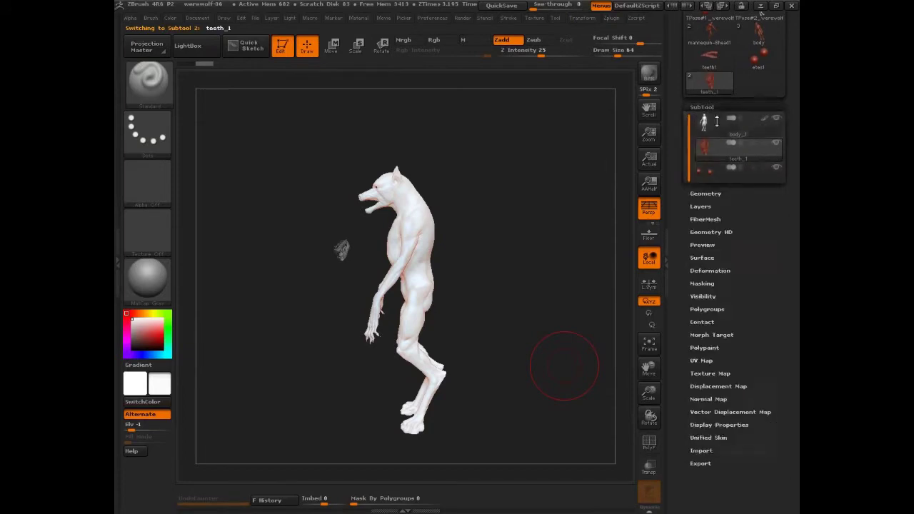
{"action": "left_click", "coordinate": [706, 133]}
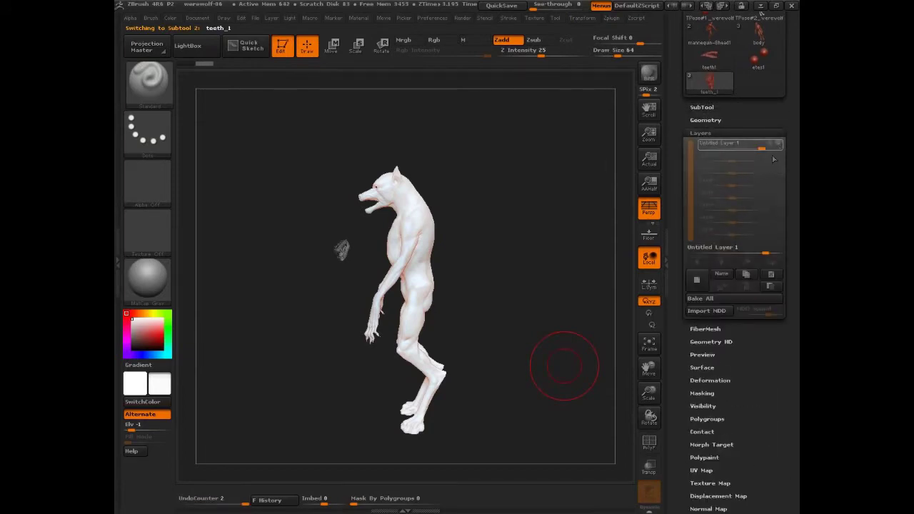
{"action": "left_click", "coordinate": [780, 147]}
- Fill the teeth subtool with the Flat Color material using Mrgb
{"action": "left_click", "coordinate": [150, 285]}
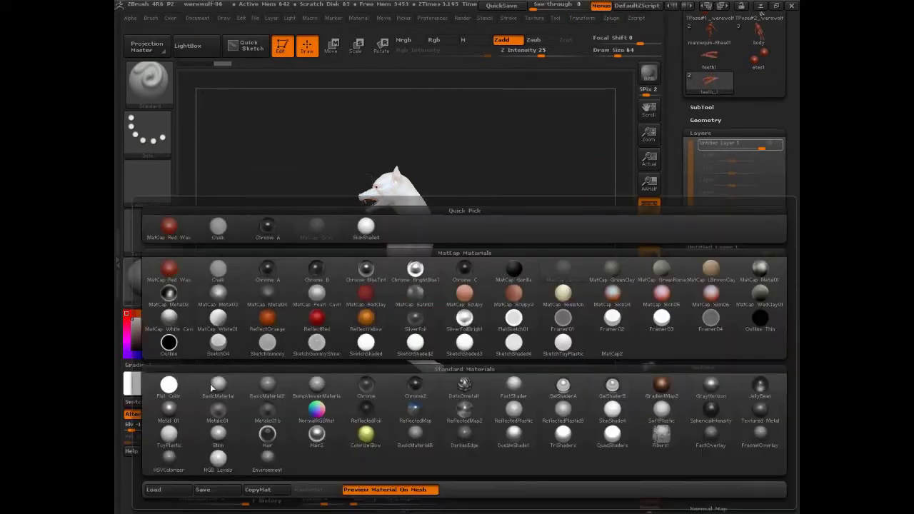
{"action": "left_click", "coordinate": [168, 386]}
{"action": "left_click", "coordinate": [403, 40]}
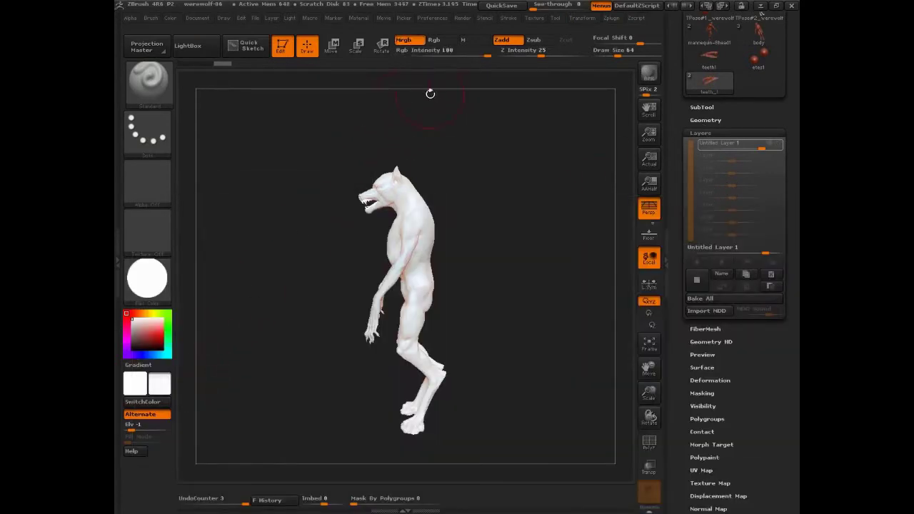
{"action": "left_click", "coordinate": [171, 19]}
{"action": "left_click", "coordinate": [198, 239]}
{"action": "left_click", "coordinate": [153, 295]}
- Fill the body_1 subtool with Flat Color and switch the current material to MatCap Gray
{"action": "left_click", "coordinate": [703, 107]}
{"action": "left_click", "coordinate": [705, 125]}
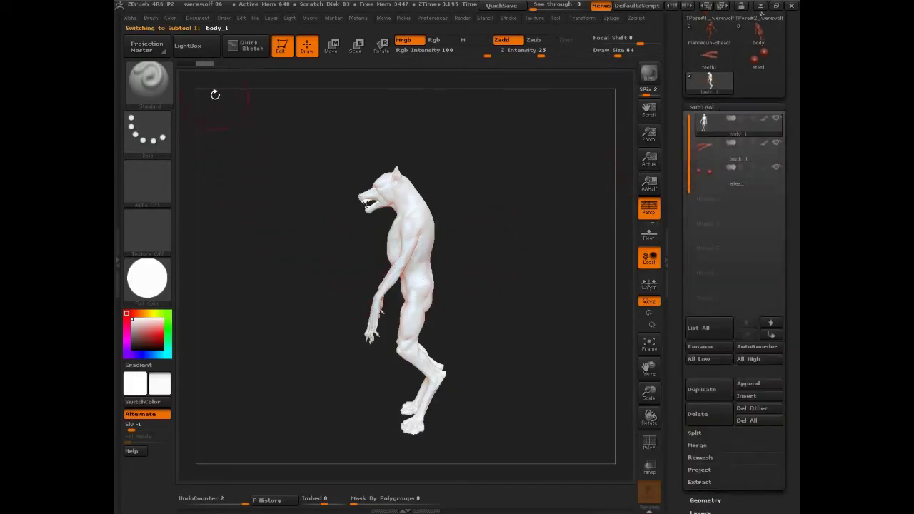
{"action": "left_click", "coordinate": [173, 20]}
{"action": "left_click", "coordinate": [213, 240]}
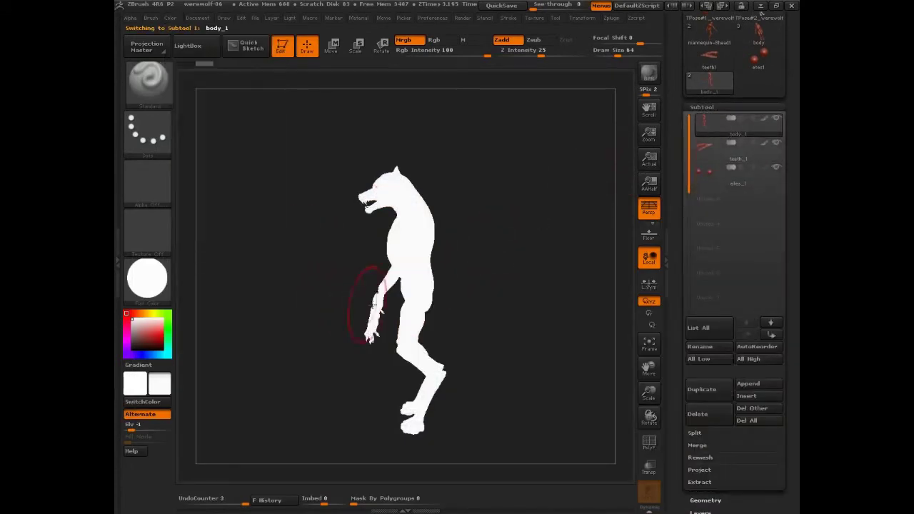
{"action": "left_click", "coordinate": [153, 296]}
{"action": "left_click", "coordinate": [563, 272]}
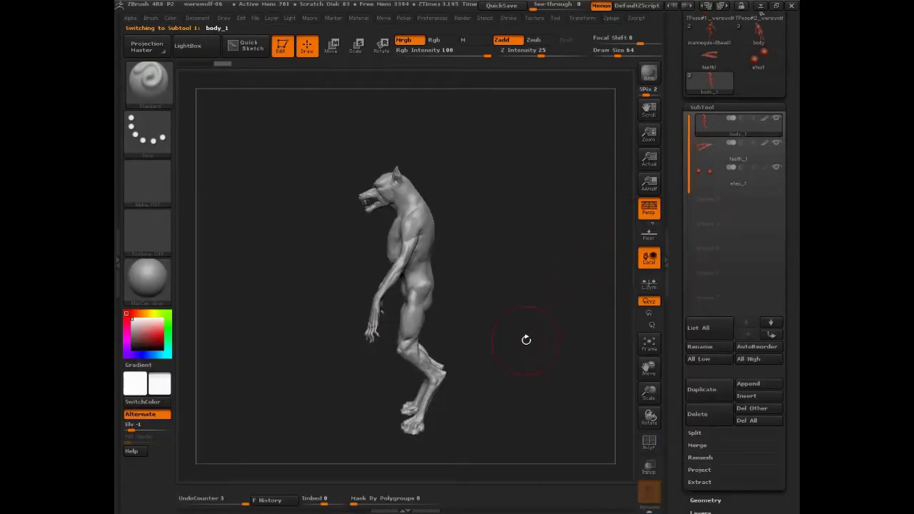
- Adjust the perspective camera's angle of view and inspect the standing werewolf from several sides
{"action": "mouse_move", "coordinate": [526, 336]}
{"action": "left_mouse_down"}
{"action": "mouse_move", "coordinate": [580, 361]}
{"action": "mouse_move", "coordinate": [555, 392]}
{"action": "mouse_move", "coordinate": [566, 411]}
{"action": "left_mouse_up"}
{"action": "left_click", "coordinate": [224, 18]}
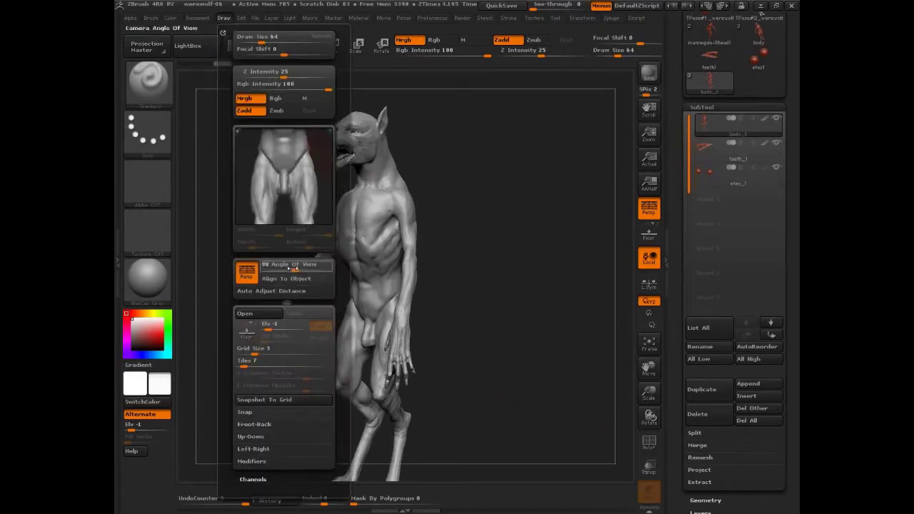
{"action": "left_click_drag", "start_coordinate": [286, 271], "coordinate": [278, 265]}
{"action": "mouse_move", "coordinate": [488, 282]}
{"action": "left_mouse_down"}
{"action": "mouse_move", "coordinate": [526, 347]}
{"action": "mouse_move", "coordinate": [526, 388]}
{"action": "mouse_move", "coordinate": [571, 403]}
{"action": "mouse_move", "coordinate": [576, 416]}
{"action": "left_mouse_up"}
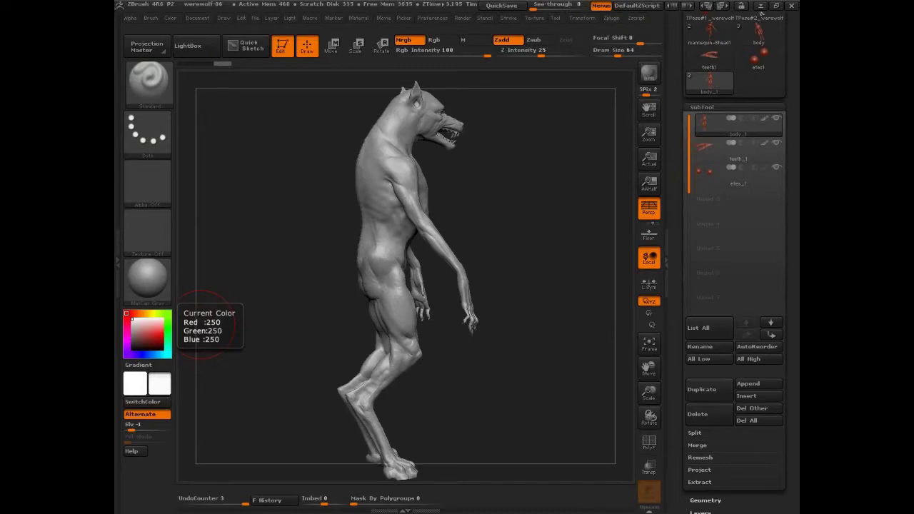
{"action": "left_click_drag", "start_coordinate": [543, 329], "coordinate": [542, 416]}
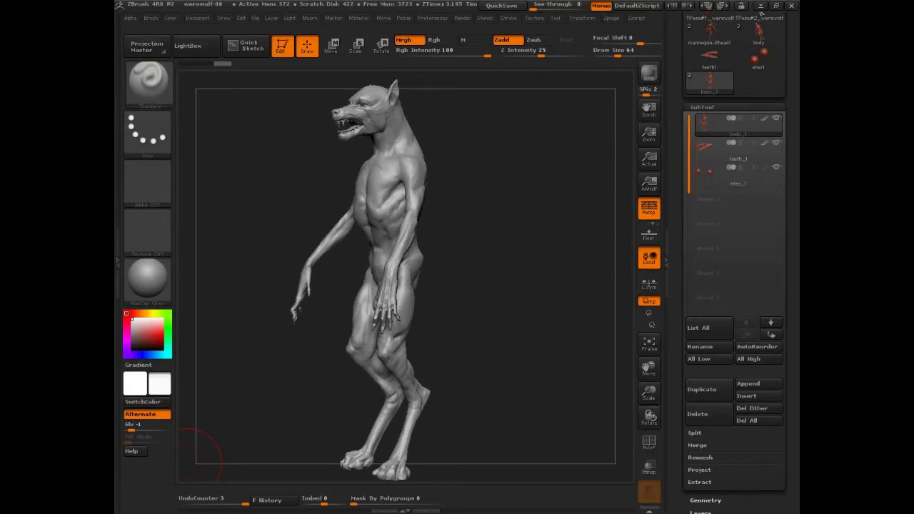
{"action": "mouse_move", "coordinate": [530, 359]}
{"action": "left_mouse_down"}
{"action": "mouse_move", "coordinate": [536, 380]}
{"action": "mouse_move", "coordinate": [550, 380]}
{"action": "mouse_move", "coordinate": [537, 380]}
{"action": "mouse_move", "coordinate": [543, 400]}
{"action": "mouse_move", "coordinate": [531, 408]}
{"action": "left_mouse_up"}
- Start annotating and handwrite the heading "Character (focused)" beside the werewolf's head
{"action": "key", "text": "ctrl+shift"}
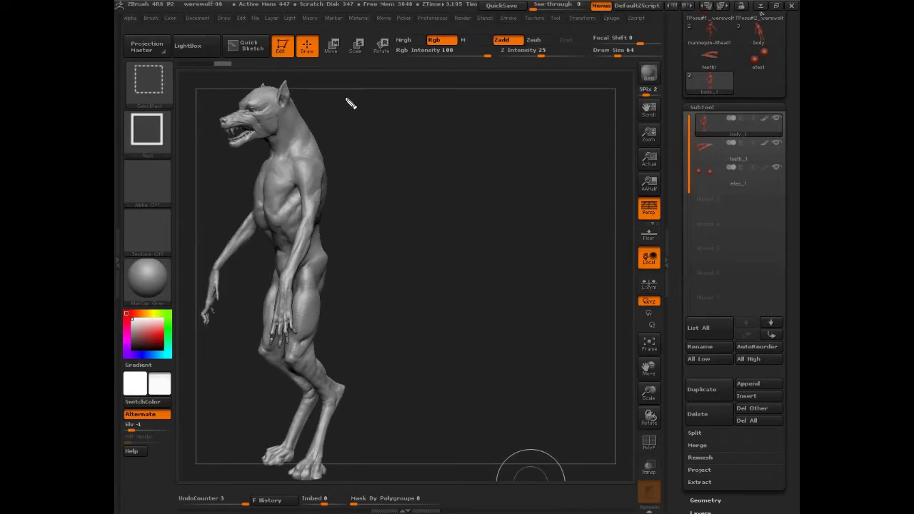
{"action": "mouse_move", "coordinate": [366, 82]}
{"action": "left_mouse_down"}
{"action": "mouse_move", "coordinate": [391, 118]}
{"action": "mouse_move", "coordinate": [445, 102]}
{"action": "mouse_move", "coordinate": [492, 98]}
{"action": "mouse_move", "coordinate": [500, 107]}
{"action": "left_mouse_up"}
{"action": "mouse_move", "coordinate": [551, 67]}
{"action": "left_mouse_down"}
{"action": "mouse_move", "coordinate": [551, 92]}
{"action": "mouse_move", "coordinate": [579, 105]}
{"action": "mouse_move", "coordinate": [633, 78]}
{"action": "left_mouse_up"}
{"action": "left_click_drag", "start_coordinate": [535, 61], "coordinate": [520, 115]}
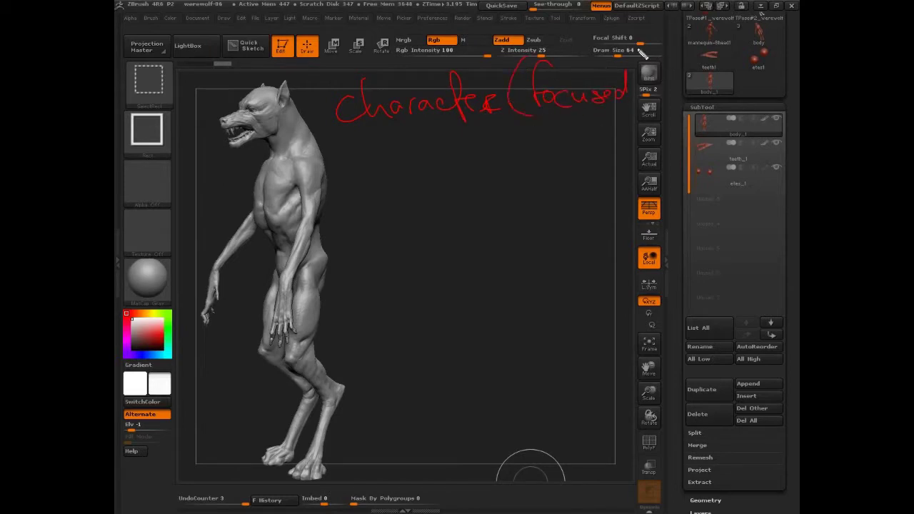
{"action": "left_click_drag", "start_coordinate": [641, 52], "coordinate": [640, 117]}
- Handwrite the list entries "Block in" and "Pose" with leading dashes below the heading
{"action": "mouse_move", "coordinate": [375, 151]}
{"action": "left_mouse_down"}
{"action": "mouse_move", "coordinate": [425, 170]}
{"action": "mouse_move", "coordinate": [453, 157]}
{"action": "mouse_move", "coordinate": [514, 161]}
{"action": "left_mouse_up"}
{"action": "left_click_drag", "start_coordinate": [522, 152], "coordinate": [548, 156]}
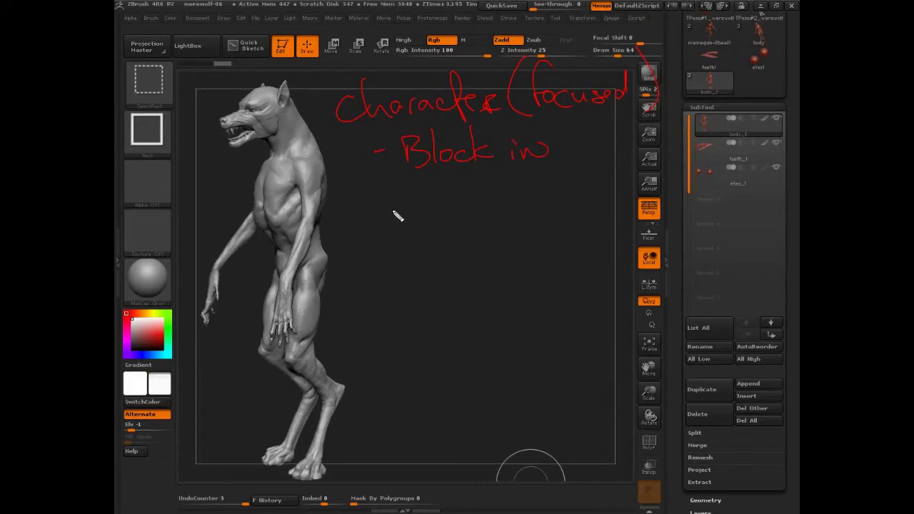
{"action": "left_click_drag", "start_coordinate": [386, 212], "coordinate": [404, 211]}
{"action": "mouse_move", "coordinate": [420, 193]}
{"action": "left_mouse_down"}
{"action": "mouse_move", "coordinate": [424, 224]}
{"action": "mouse_move", "coordinate": [427, 210]}
{"action": "left_mouse_up"}
{"action": "mouse_move", "coordinate": [455, 215]}
{"action": "left_mouse_down"}
{"action": "mouse_move", "coordinate": [461, 224]}
{"action": "mouse_move", "coordinate": [517, 219]}
{"action": "left_mouse_up"}
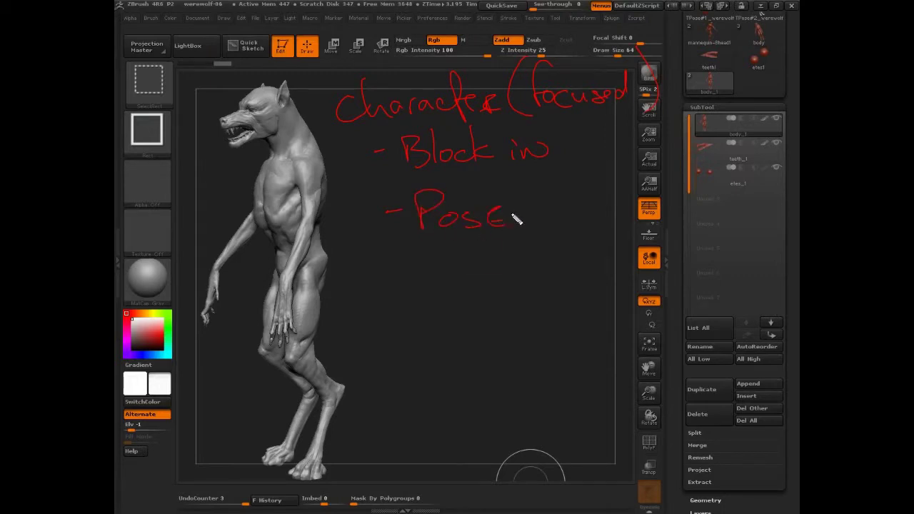
- Handwrite the sub-entries "subtools", "layers" and "transpose" below "Pose"
{"action": "mouse_move", "coordinate": [452, 248]}
{"action": "left_mouse_down"}
{"action": "mouse_move", "coordinate": [539, 252]}
{"action": "mouse_move", "coordinate": [580, 241]}
{"action": "mouse_move", "coordinate": [605, 255]}
{"action": "left_mouse_up"}
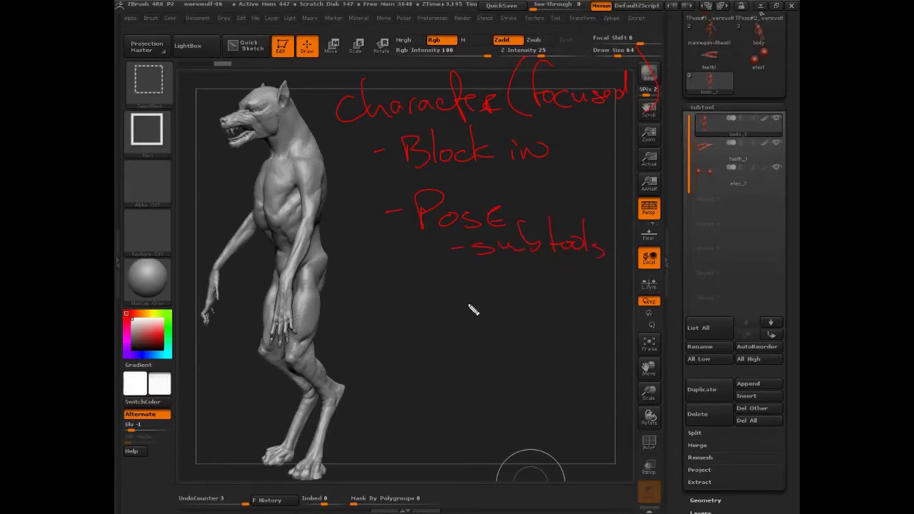
{"action": "left_click_drag", "start_coordinate": [456, 283], "coordinate": [472, 283]}
{"action": "mouse_move", "coordinate": [491, 273]}
{"action": "left_mouse_down"}
{"action": "mouse_move", "coordinate": [490, 288]}
{"action": "mouse_move", "coordinate": [576, 272]}
{"action": "mouse_move", "coordinate": [608, 286]}
{"action": "left_mouse_up"}
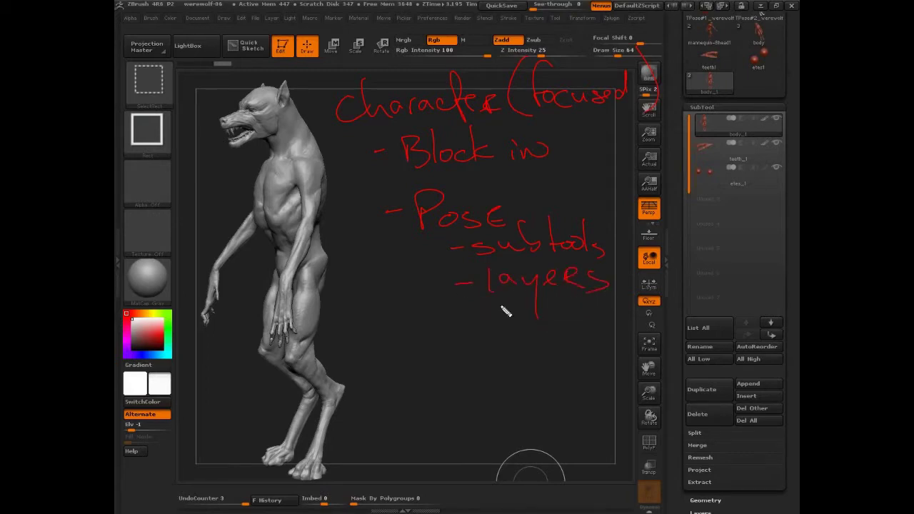
{"action": "mouse_move", "coordinate": [464, 320]}
{"action": "left_mouse_down"}
{"action": "mouse_move", "coordinate": [604, 321]}
{"action": "mouse_move", "coordinate": [627, 308]}
{"action": "mouse_move", "coordinate": [651, 314]}
{"action": "left_mouse_up"}
- Add the handwritten sub-entries "SDIV" and "DYNAMESH" below "Block in"
{"action": "left_click_drag", "start_coordinate": [458, 168], "coordinate": [472, 166]}
{"action": "mouse_move", "coordinate": [506, 161]}
{"action": "left_mouse_down"}
{"action": "mouse_move", "coordinate": [502, 179]}
{"action": "mouse_move", "coordinate": [544, 178]}
{"action": "left_mouse_up"}
{"action": "left_click_drag", "start_coordinate": [552, 164], "coordinate": [561, 174]}
{"action": "mouse_move", "coordinate": [463, 193]}
{"action": "left_mouse_down"}
{"action": "mouse_move", "coordinate": [597, 195]}
{"action": "mouse_move", "coordinate": [623, 178]}
{"action": "mouse_move", "coordinate": [636, 191]}
{"action": "mouse_move", "coordinate": [642, 175]}
{"action": "left_mouse_up"}
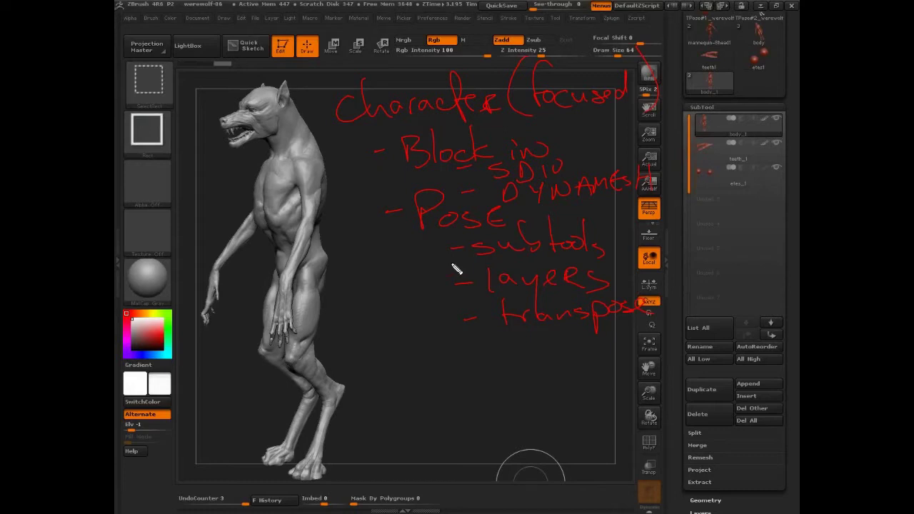
- Outline the werewolf's head, neck, rib cage and pelvis as simple block-in shapes
{"action": "mouse_move", "coordinate": [285, 93]}
{"action": "left_mouse_down"}
{"action": "mouse_move", "coordinate": [270, 133]}
{"action": "mouse_move", "coordinate": [291, 103]}
{"action": "mouse_move", "coordinate": [227, 122]}
{"action": "mouse_move", "coordinate": [231, 139]}
{"action": "mouse_move", "coordinate": [242, 119]}
{"action": "mouse_move", "coordinate": [253, 144]}
{"action": "mouse_move", "coordinate": [273, 128]}
{"action": "mouse_move", "coordinate": [280, 147]}
{"action": "mouse_move", "coordinate": [315, 155]}
{"action": "mouse_move", "coordinate": [308, 118]}
{"action": "left_mouse_up"}
{"action": "mouse_move", "coordinate": [279, 159]}
{"action": "left_mouse_down"}
{"action": "mouse_move", "coordinate": [270, 251]}
{"action": "mouse_move", "coordinate": [303, 260]}
{"action": "mouse_move", "coordinate": [319, 171]}
{"action": "mouse_move", "coordinate": [304, 155]}
{"action": "left_mouse_up"}
{"action": "mouse_move", "coordinate": [290, 279]}
{"action": "left_mouse_down"}
{"action": "mouse_move", "coordinate": [326, 257]}
{"action": "mouse_move", "coordinate": [322, 228]}
{"action": "left_mouse_up"}
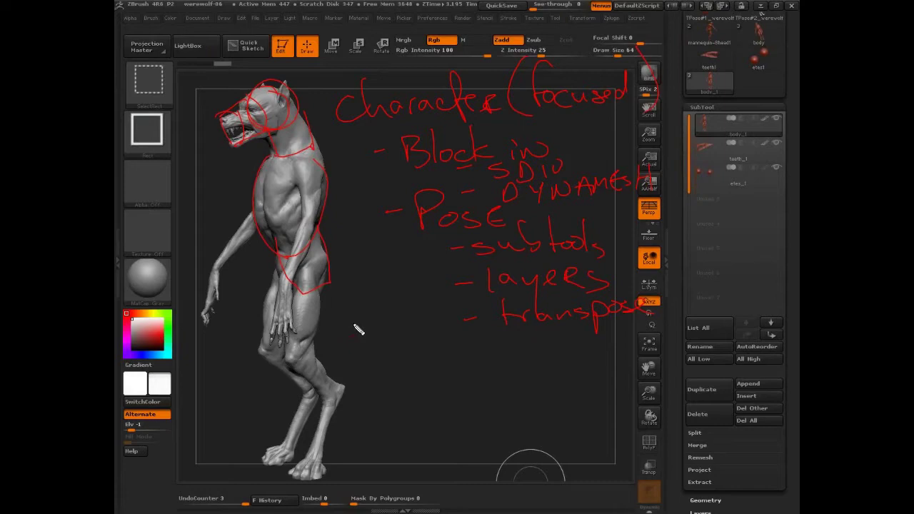
- Handwrite "8 head" below the list and cross it out
{"action": "mouse_move", "coordinate": [397, 361]}
{"action": "left_mouse_down"}
{"action": "mouse_move", "coordinate": [385, 376]}
{"action": "mouse_move", "coordinate": [419, 388]}
{"action": "mouse_move", "coordinate": [465, 381]}
{"action": "mouse_move", "coordinate": [486, 350]}
{"action": "mouse_move", "coordinate": [494, 384]}
{"action": "left_mouse_up"}
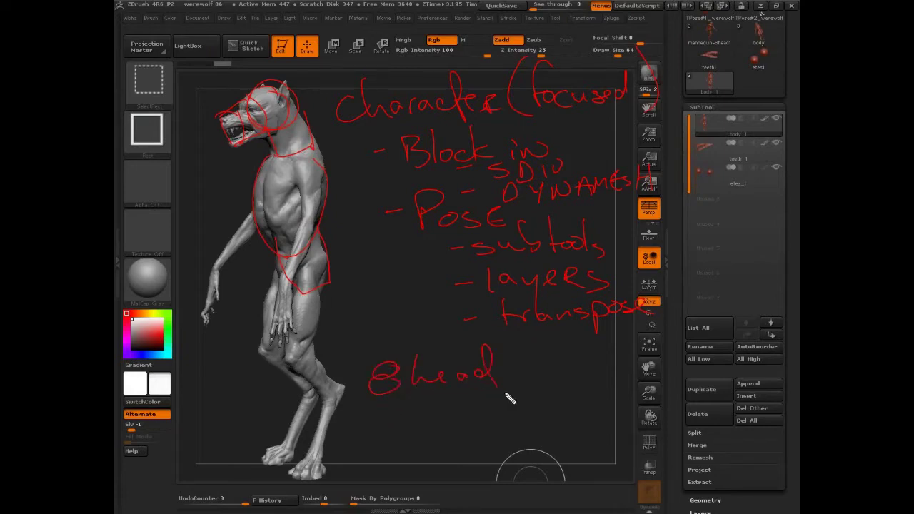
{"action": "left_click_drag", "start_coordinate": [516, 347], "coordinate": [376, 394]}
{"action": "left_click_drag", "start_coordinate": [362, 368], "coordinate": [535, 383]}
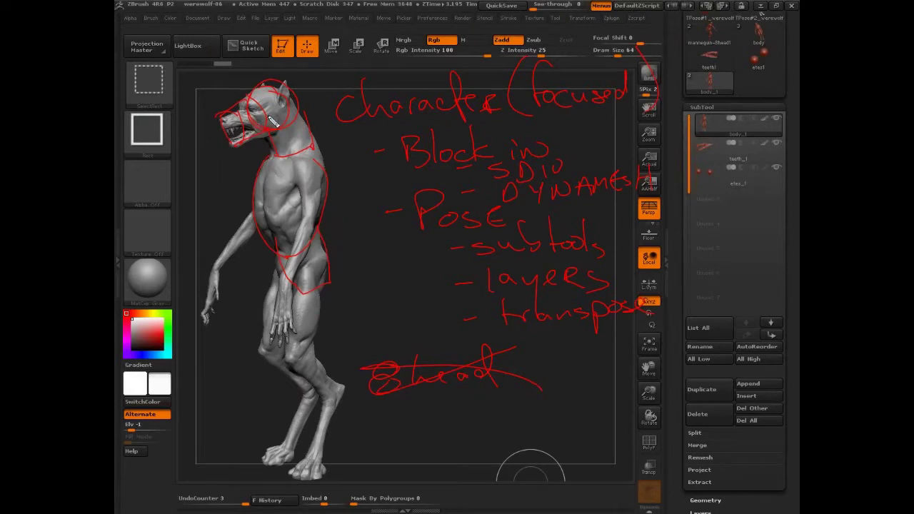
- Mark the werewolf's muzzle, chest, back and limbs with arrows and short strokes, and exit the annotation mode
{"action": "mouse_move", "coordinate": [269, 116]}
{"action": "left_mouse_down"}
{"action": "mouse_move", "coordinate": [198, 145]}
{"action": "mouse_move", "coordinate": [217, 145]}
{"action": "mouse_move", "coordinate": [241, 185]}
{"action": "left_mouse_up"}
{"action": "left_click_drag", "start_coordinate": [351, 214], "coordinate": [323, 202]}
{"action": "left_click_drag", "start_coordinate": [331, 200], "coordinate": [330, 212]}
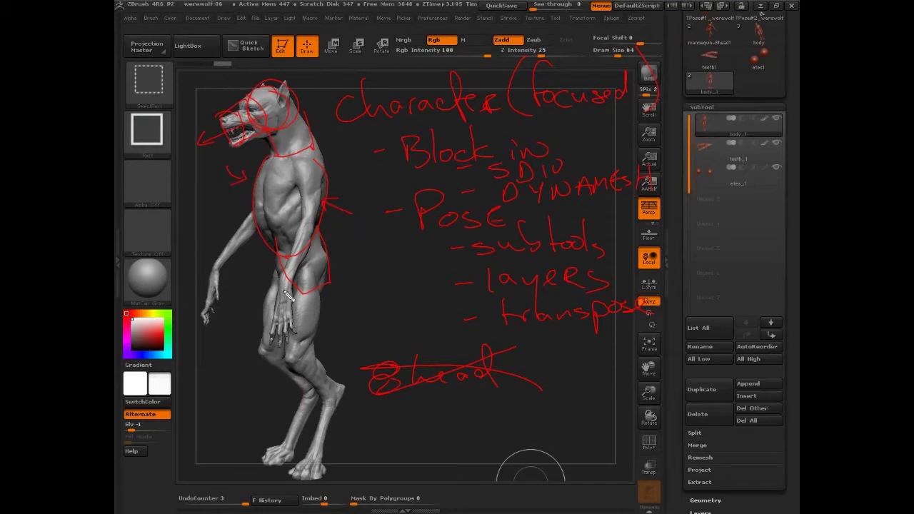
{"action": "left_click_drag", "start_coordinate": [283, 290], "coordinate": [280, 316]}
{"action": "mouse_move", "coordinate": [333, 383]}
{"action": "left_mouse_down"}
{"action": "mouse_move", "coordinate": [293, 479]}
{"action": "mouse_move", "coordinate": [357, 445]}
{"action": "mouse_move", "coordinate": [336, 386]}
{"action": "left_mouse_up"}
{"action": "left_click", "coordinate": [290, 357]}
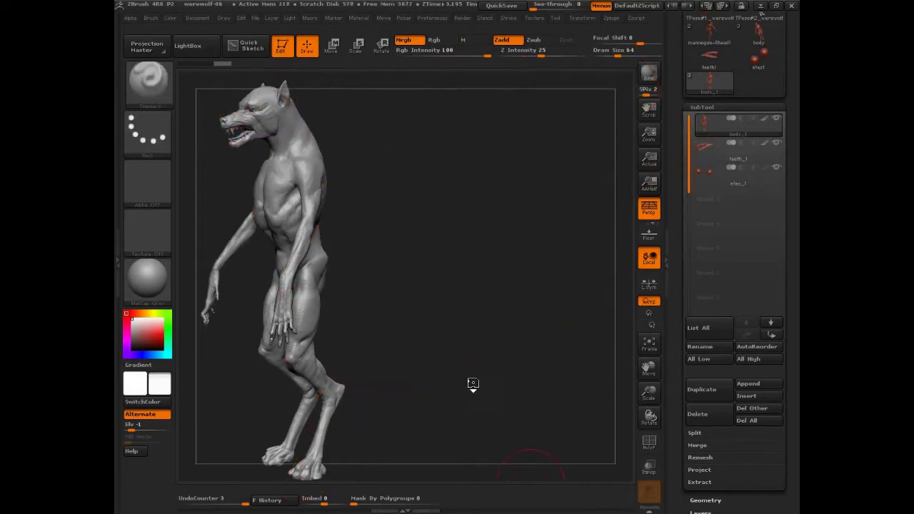
- View the werewolf from the front, then switch to the mannequin-8head1 tool and inspect its pose
{"action": "mouse_move", "coordinate": [481, 375]}
{"action": "left_mouse_down"}
{"action": "mouse_move", "coordinate": [493, 388]}
{"action": "mouse_move", "coordinate": [469, 390]}
{"action": "mouse_move", "coordinate": [486, 384]}
{"action": "left_mouse_up"}
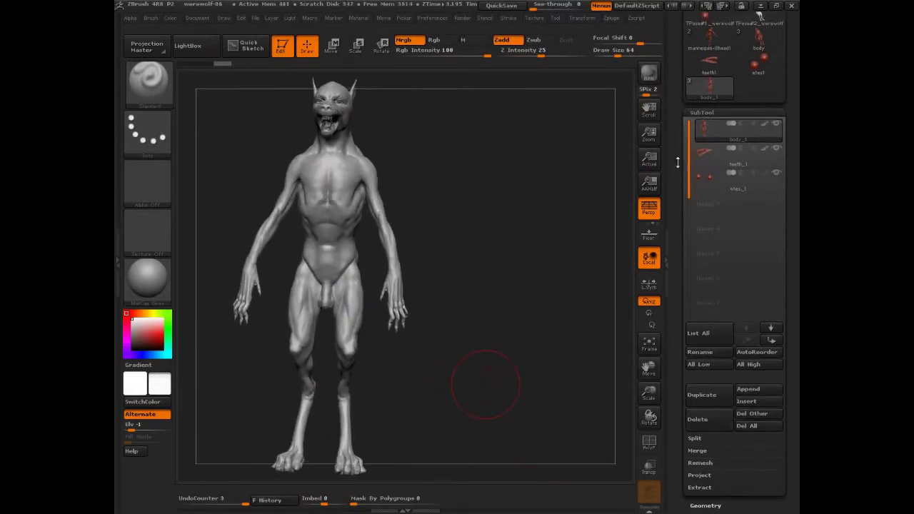
{"action": "scroll", "coordinate": [713, 226], "scroll_direction": "up", "scroll_amount": 5}
{"action": "mouse_move", "coordinate": [710, 192]}
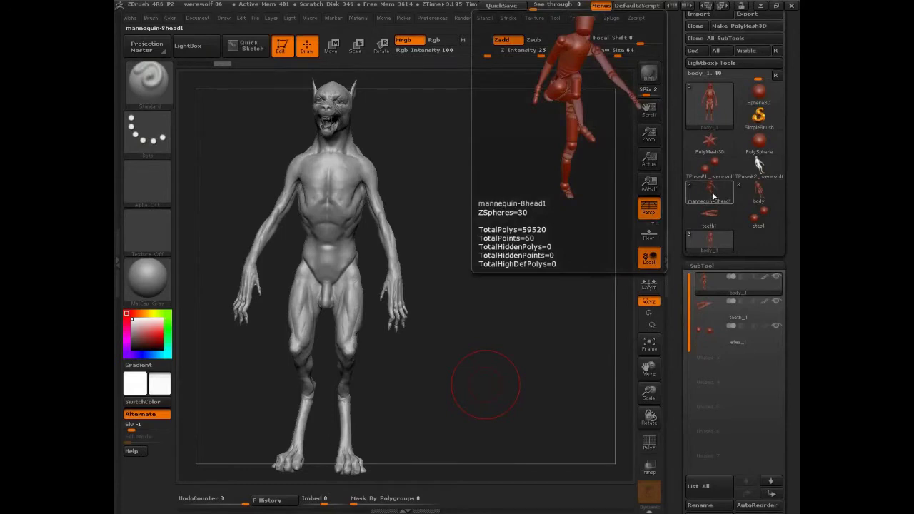
{"action": "mouse_move", "coordinate": [703, 209]}
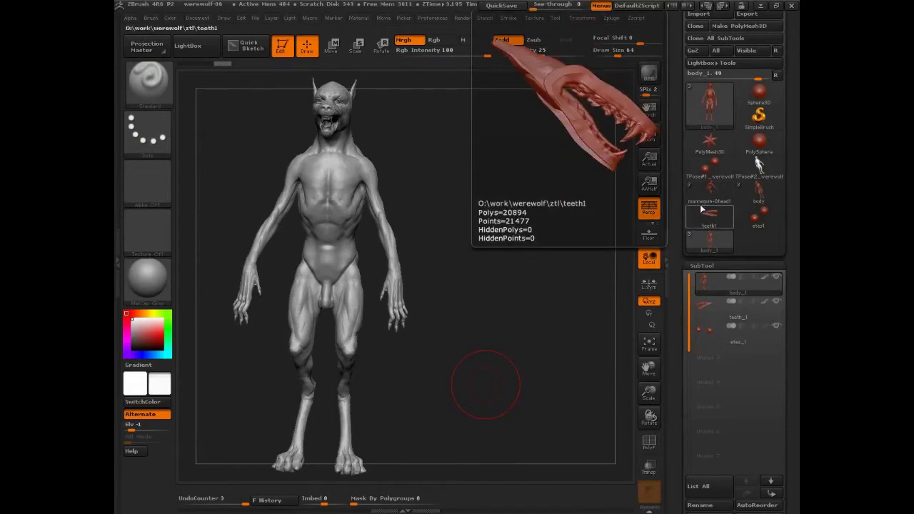
{"action": "left_click", "coordinate": [711, 192]}
{"action": "left_click_drag", "start_coordinate": [557, 380], "coordinate": [590, 415]}
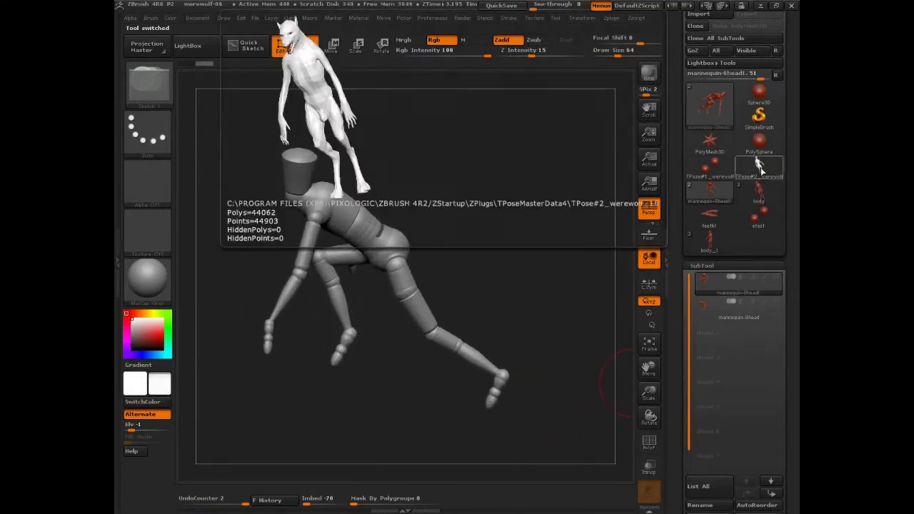
- Inspect the mannequin with its wireframe toggled and leave PolyFrame display on
{"action": "left_click_drag", "start_coordinate": [579, 329], "coordinate": [600, 349]}
{"action": "key", "text": "shift+f"}
{"action": "left_click_drag", "start_coordinate": [555, 412], "coordinate": [588, 407]}
{"action": "key", "text": "shift+f"}
{"action": "key", "text": "shift+f"}
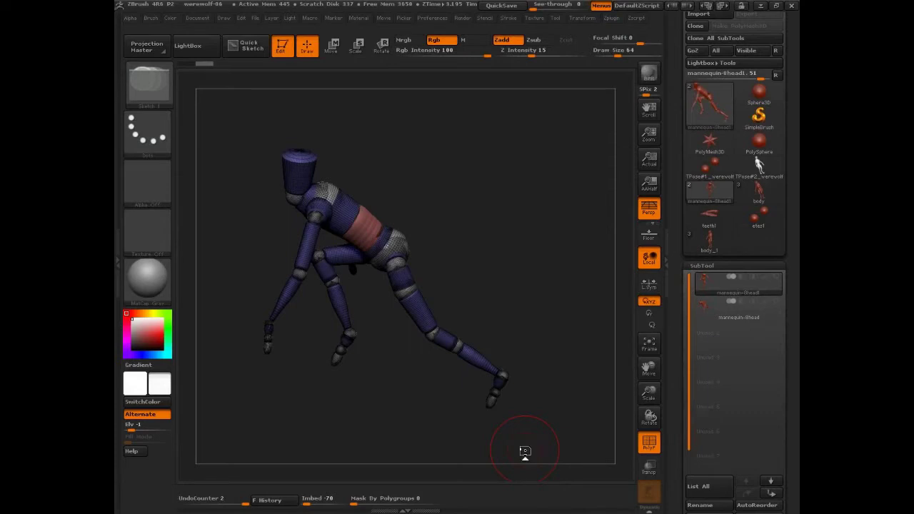
- Open the DefaultSphere.ZPR project without saving the current one and place the sphere beside an empty canvas area
{"action": "left_click", "coordinate": [188, 47]}
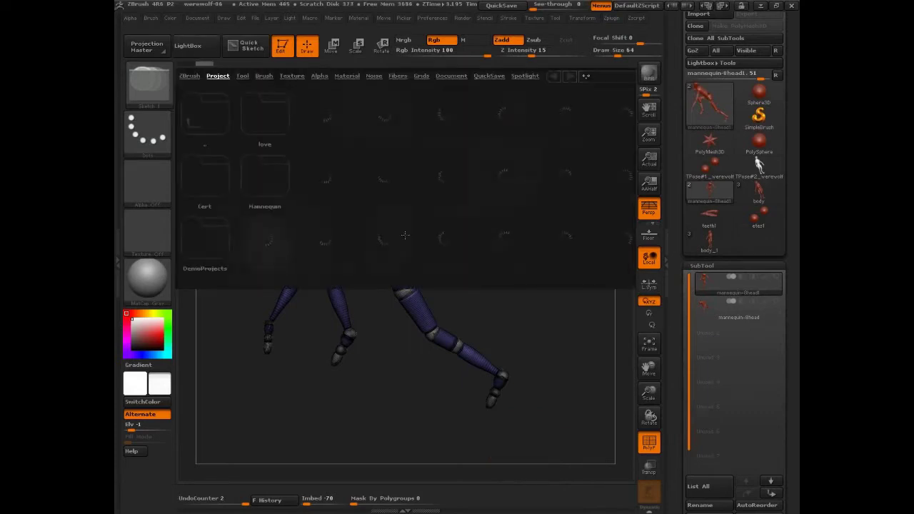
{"action": "double_click", "coordinate": [387, 114]}
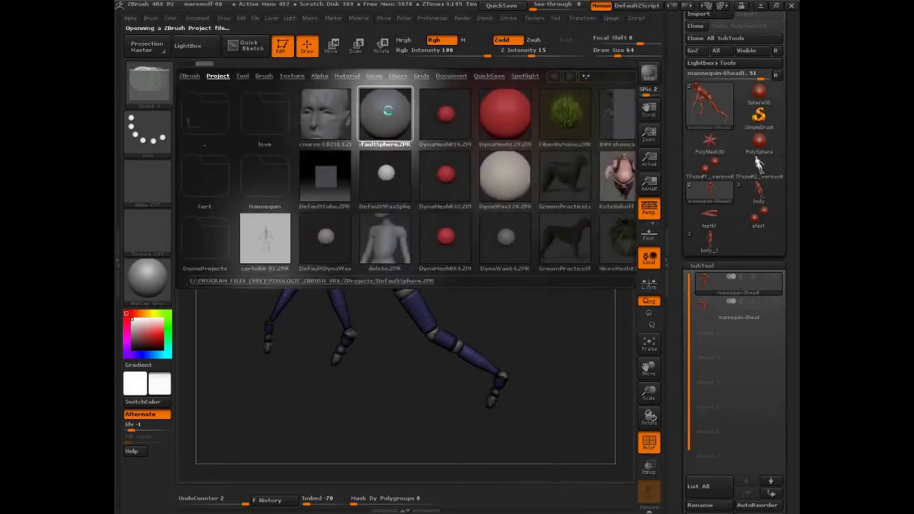
{"action": "left_click", "coordinate": [481, 301]}
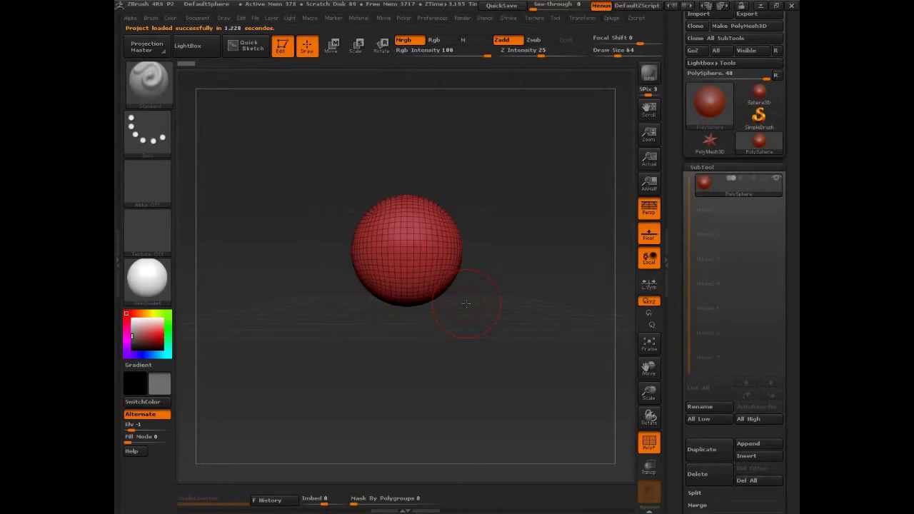
{"action": "left_click_drag", "start_coordinate": [513, 331], "coordinate": [432, 405]}
- Handwrite a red "Production" heading with "- Base Mesh" and "- T pose" beneath it
{"action": "key", "text": "ctrl+shift"}
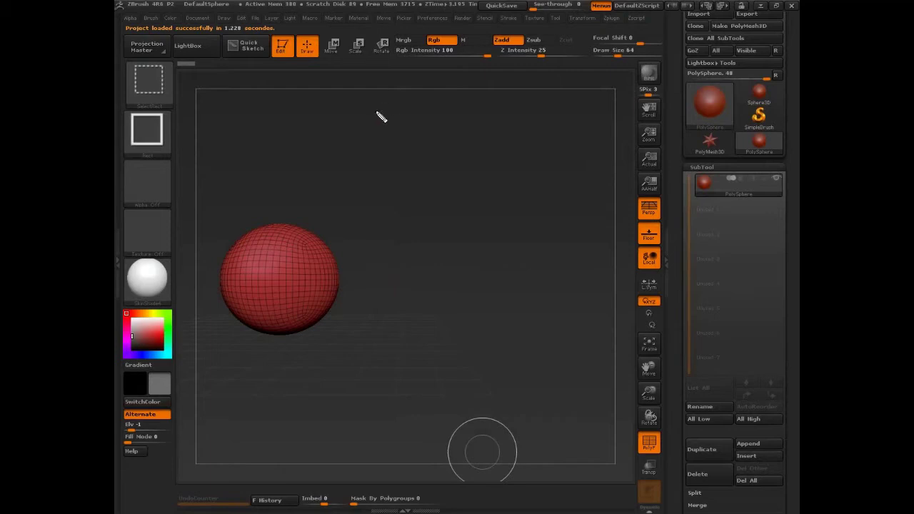
{"action": "mouse_move", "coordinate": [358, 123]}
{"action": "left_mouse_down"}
{"action": "mouse_move", "coordinate": [353, 96]}
{"action": "mouse_move", "coordinate": [360, 115]}
{"action": "left_mouse_up"}
{"action": "mouse_move", "coordinate": [381, 120]}
{"action": "left_mouse_down"}
{"action": "mouse_move", "coordinate": [391, 108]}
{"action": "mouse_move", "coordinate": [432, 120]}
{"action": "mouse_move", "coordinate": [472, 88]}
{"action": "mouse_move", "coordinate": [495, 108]}
{"action": "mouse_move", "coordinate": [516, 108]}
{"action": "left_mouse_up"}
{"action": "mouse_move", "coordinate": [390, 148]}
{"action": "left_mouse_down"}
{"action": "mouse_move", "coordinate": [404, 150]}
{"action": "mouse_move", "coordinate": [428, 131]}
{"action": "mouse_move", "coordinate": [462, 153]}
{"action": "mouse_move", "coordinate": [535, 139]}
{"action": "mouse_move", "coordinate": [568, 146]}
{"action": "left_mouse_up"}
{"action": "left_click_drag", "start_coordinate": [448, 179], "coordinate": [458, 178]}
{"action": "left_click_drag", "start_coordinate": [482, 164], "coordinate": [493, 162]}
{"action": "mouse_move", "coordinate": [486, 163]}
{"action": "left_mouse_down"}
{"action": "mouse_move", "coordinate": [487, 180]}
{"action": "mouse_move", "coordinate": [536, 171]}
{"action": "mouse_move", "coordinate": [562, 180]}
{"action": "mouse_move", "coordinate": [562, 170]}
{"action": "left_mouse_up"}
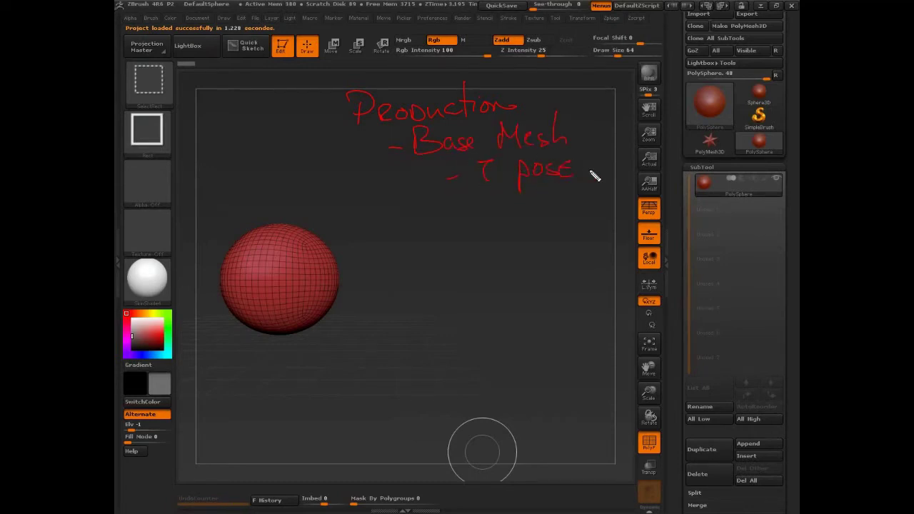
- Sketch a red stick figure in T pose with head, outstretched arms, pelvis and spread legs above the sphere
{"action": "left_click_drag", "start_coordinate": [208, 133], "coordinate": [285, 132]}
{"action": "mouse_move", "coordinate": [247, 108]}
{"action": "left_mouse_down"}
{"action": "mouse_move", "coordinate": [251, 186]}
{"action": "mouse_move", "coordinate": [259, 172]}
{"action": "mouse_move", "coordinate": [255, 115]}
{"action": "left_mouse_up"}
{"action": "left_click_drag", "start_coordinate": [208, 132], "coordinate": [186, 131]}
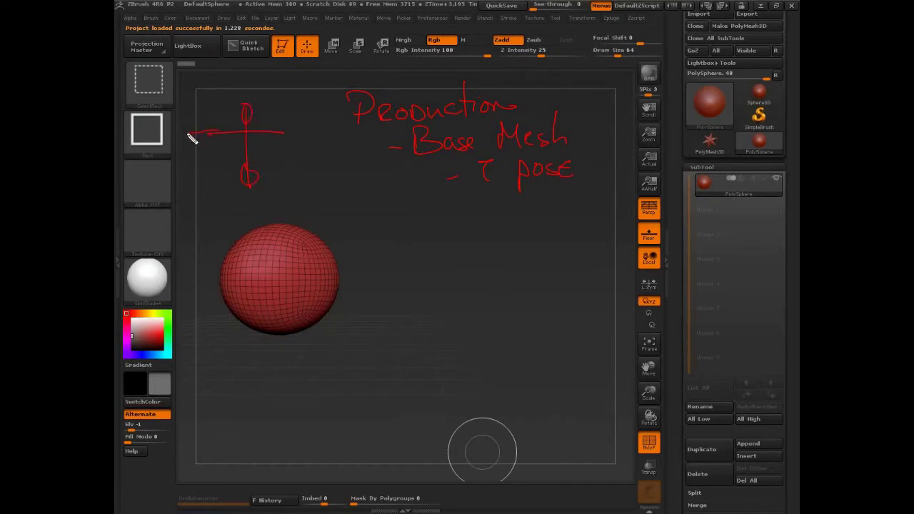
{"action": "left_click_drag", "start_coordinate": [286, 131], "coordinate": [308, 130]}
{"action": "mouse_move", "coordinate": [247, 178]}
{"action": "left_mouse_down"}
{"action": "mouse_move", "coordinate": [228, 261]}
{"action": "mouse_move", "coordinate": [218, 260]}
{"action": "mouse_move", "coordinate": [271, 228]}
{"action": "mouse_move", "coordinate": [274, 261]}
{"action": "left_mouse_up"}
{"action": "left_click_drag", "start_coordinate": [312, 130], "coordinate": [316, 134]}
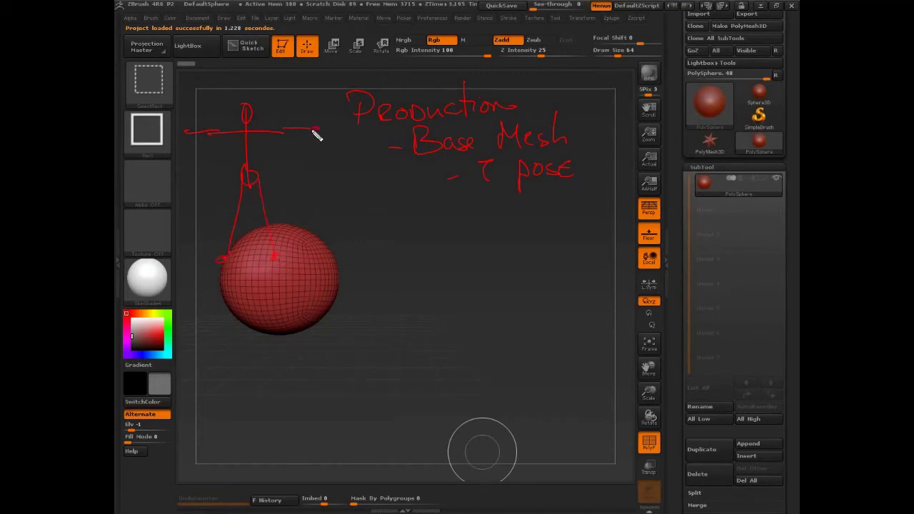
{"action": "left_click_drag", "start_coordinate": [184, 135], "coordinate": [180, 133]}
- Overlay green lowered arms with hands and straighter legs on the stick figure to show an A pose
{"action": "left_click_drag", "start_coordinate": [229, 132], "coordinate": [207, 183]}
{"action": "left_click_drag", "start_coordinate": [265, 132], "coordinate": [292, 179]}
{"action": "mouse_move", "coordinate": [205, 183]}
{"action": "left_mouse_down"}
{"action": "mouse_move", "coordinate": [237, 218]}
{"action": "mouse_move", "coordinate": [236, 257]}
{"action": "mouse_move", "coordinate": [225, 260]}
{"action": "left_mouse_up"}
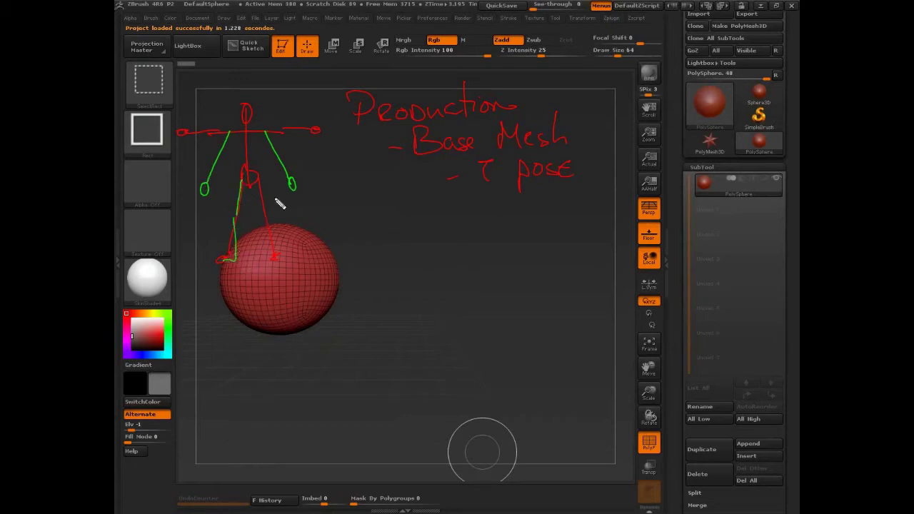
{"action": "mouse_move", "coordinate": [260, 179]}
{"action": "left_mouse_down"}
{"action": "mouse_move", "coordinate": [270, 222]}
{"action": "mouse_move", "coordinate": [263, 265]}
{"action": "mouse_move", "coordinate": [272, 264]}
{"action": "left_mouse_up"}
{"action": "left_click_drag", "start_coordinate": [229, 131], "coordinate": [205, 195]}
{"action": "left_click_drag", "start_coordinate": [267, 134], "coordinate": [293, 194]}
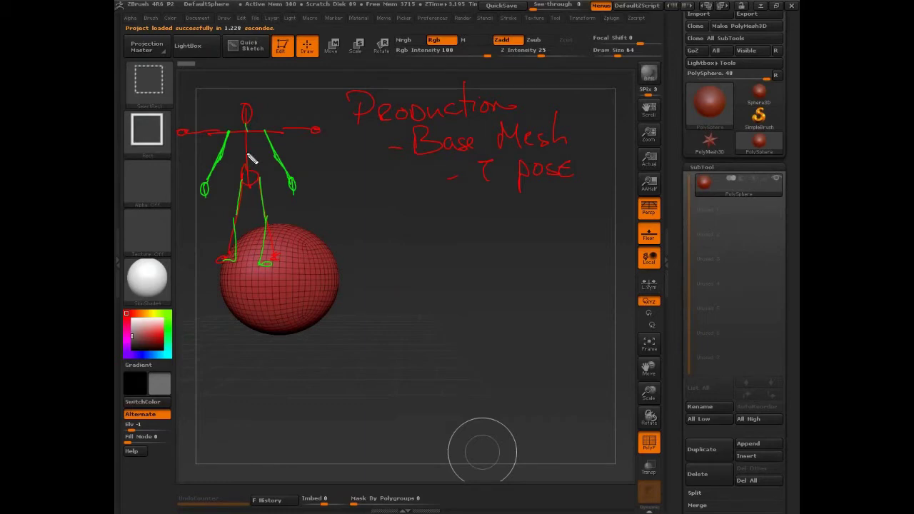
- Add small green arrows around both lowered hands and a curved mark over one shoulder of the figure
{"action": "left_click_drag", "start_coordinate": [268, 184], "coordinate": [278, 188]}
{"action": "left_click_drag", "start_coordinate": [309, 156], "coordinate": [308, 168]}
{"action": "left_click_drag", "start_coordinate": [229, 185], "coordinate": [217, 185]}
{"action": "left_click_drag", "start_coordinate": [192, 154], "coordinate": [200, 167]}
{"action": "left_click_drag", "start_coordinate": [262, 127], "coordinate": [275, 128]}
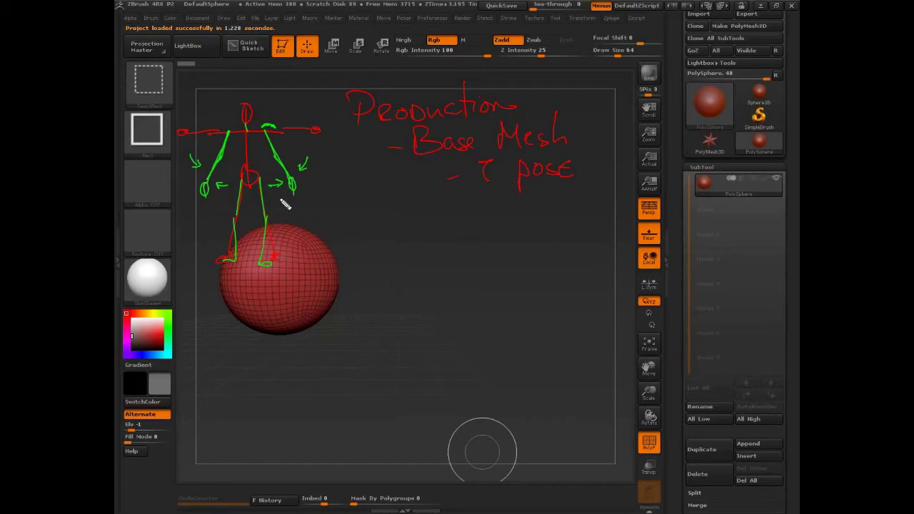
- Outline both lowered arms and one upper thigh of the stick figure with white boxes
{"action": "mouse_move", "coordinate": [277, 131]}
{"action": "left_mouse_down"}
{"action": "mouse_move", "coordinate": [261, 138]}
{"action": "mouse_move", "coordinate": [296, 198]}
{"action": "mouse_move", "coordinate": [282, 132]}
{"action": "left_mouse_up"}
{"action": "mouse_move", "coordinate": [218, 130]}
{"action": "left_mouse_down"}
{"action": "mouse_move", "coordinate": [230, 134]}
{"action": "mouse_move", "coordinate": [229, 150]}
{"action": "mouse_move", "coordinate": [191, 195]}
{"action": "mouse_move", "coordinate": [225, 129]}
{"action": "left_mouse_up"}
{"action": "left_click_drag", "start_coordinate": [234, 170], "coordinate": [230, 208]}
{"action": "left_click_drag", "start_coordinate": [229, 205], "coordinate": [246, 208]}
{"action": "left_click_drag", "start_coordinate": [231, 175], "coordinate": [251, 180]}
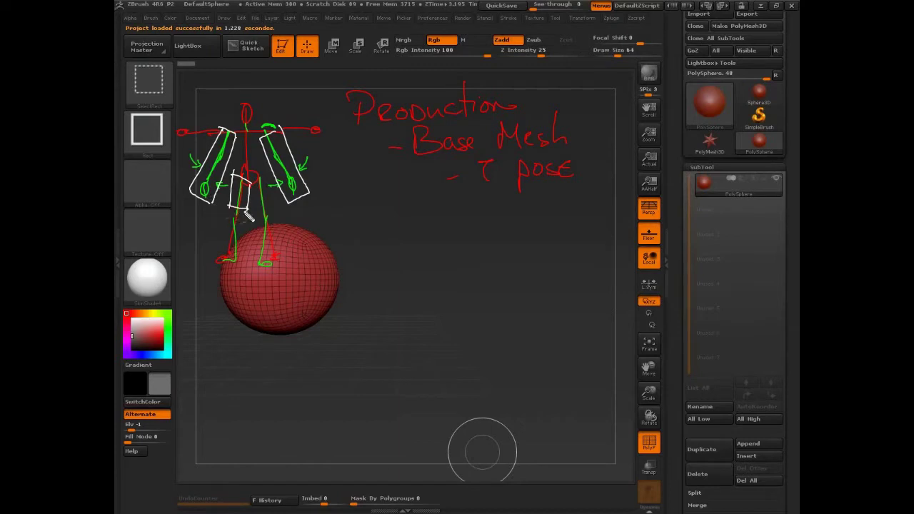
- Hatch the areas between the arms and thighs in red and sketch an enlarged bent limb beside the figure
{"action": "left_click_drag", "start_coordinate": [207, 194], "coordinate": [230, 206]}
{"action": "left_click_drag", "start_coordinate": [276, 208], "coordinate": [277, 175]}
{"action": "mouse_move", "coordinate": [232, 208]}
{"action": "left_mouse_down"}
{"action": "mouse_move", "coordinate": [235, 183]}
{"action": "mouse_move", "coordinate": [232, 190]}
{"action": "left_mouse_up"}
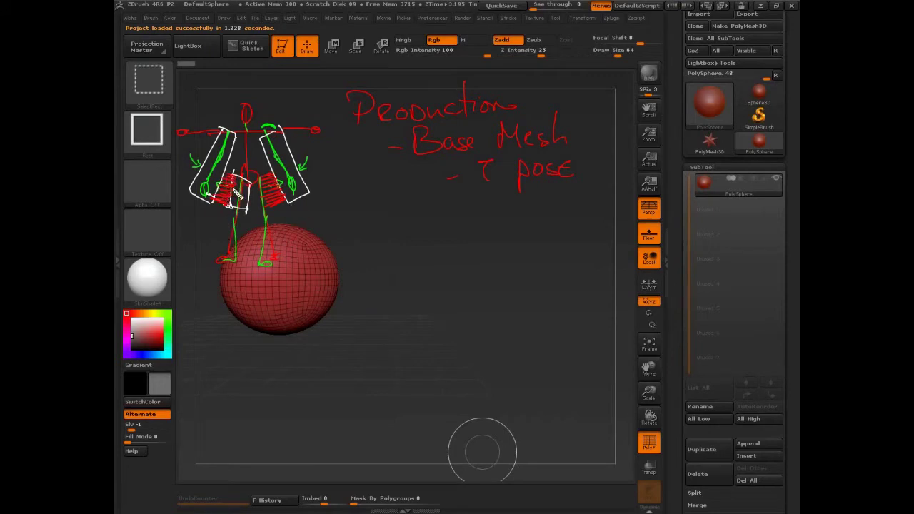
{"action": "left_click_drag", "start_coordinate": [240, 132], "coordinate": [208, 196]}
{"action": "mouse_move", "coordinate": [353, 162]}
{"action": "left_mouse_down"}
{"action": "mouse_move", "coordinate": [340, 223]}
{"action": "mouse_move", "coordinate": [358, 303]}
{"action": "left_mouse_up"}
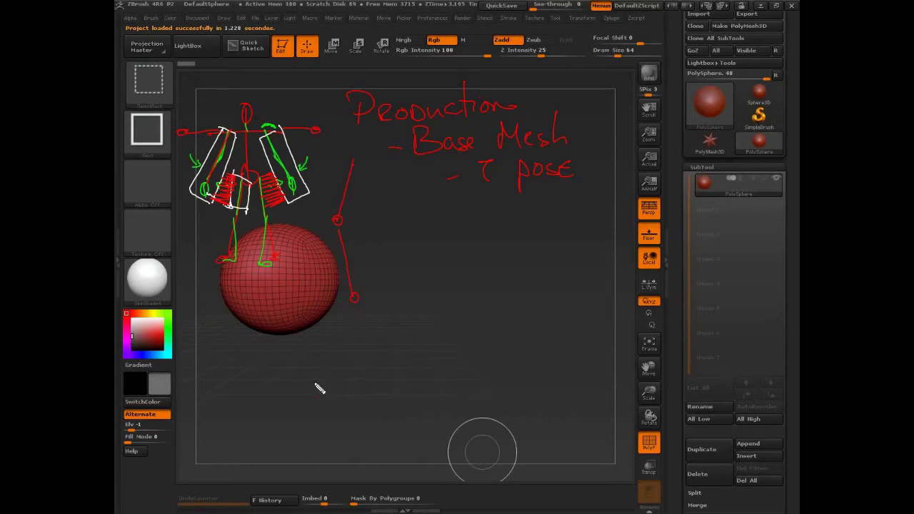
- Sketch a straight limb with a joint circle beside the bent one and add a curved bending arrow
{"action": "left_click_drag", "start_coordinate": [386, 165], "coordinate": [385, 301]}
{"action": "left_click_drag", "start_coordinate": [398, 271], "coordinate": [414, 200]}
{"action": "left_click_drag", "start_coordinate": [408, 211], "coordinate": [420, 209]}
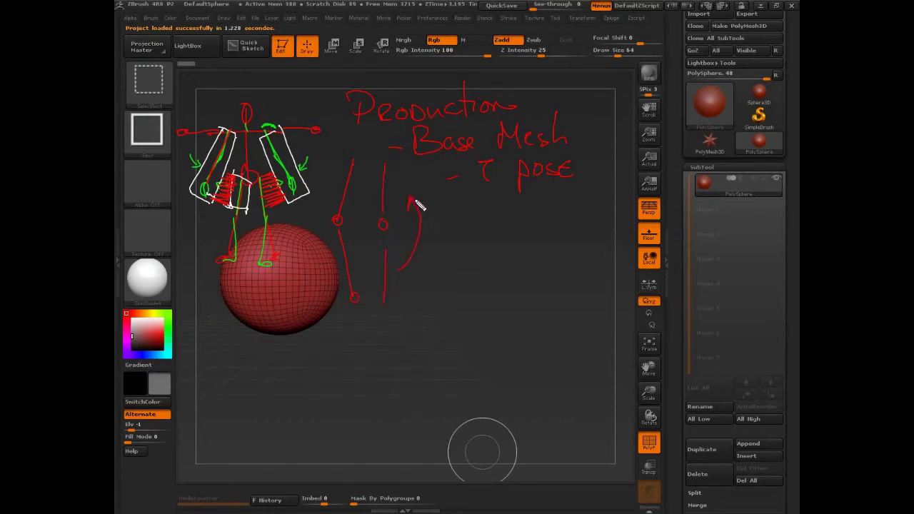
{"action": "mouse_move", "coordinate": [364, 266]}
{"action": "left_mouse_down"}
{"action": "mouse_move", "coordinate": [355, 234]}
{"action": "mouse_move", "coordinate": [360, 243]}
{"action": "left_mouse_up"}
- Undo the straight limb sketch with its arrow and add a stroke beside the remaining bent limb
{"action": "key", "text": "ctrl+z"}
{"action": "key", "text": "ctrl+z"}
{"action": "key", "text": "ctrl+z"}
{"action": "key", "text": "ctrl+z"}
{"action": "key", "text": "ctrl+z"}
{"action": "key", "text": "ctrl+z"}
{"action": "key", "text": "ctrl+z"}
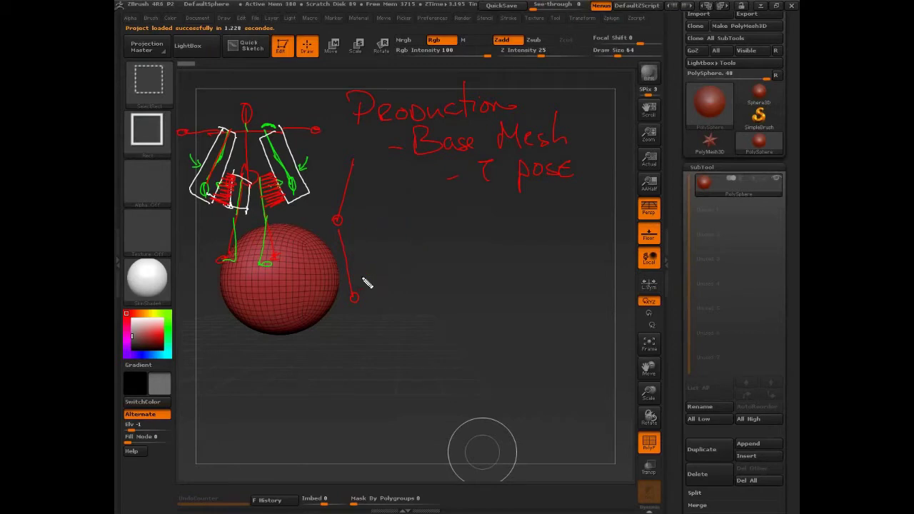
{"action": "mouse_move", "coordinate": [360, 263]}
{"action": "left_mouse_down"}
{"action": "mouse_move", "coordinate": [365, 208]}
{"action": "mouse_move", "coordinate": [368, 219]}
{"action": "left_mouse_up"}
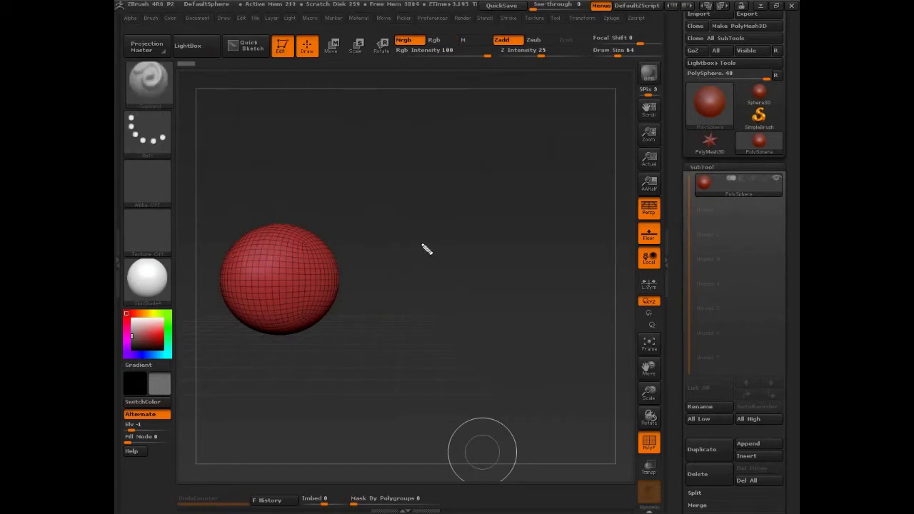
- Sketch a bent limb with three joint circles and a straight line beside it, and undo all these strokes
{"action": "mouse_move", "coordinate": [398, 193]}
{"action": "left_mouse_down"}
{"action": "mouse_move", "coordinate": [408, 198]}
{"action": "mouse_move", "coordinate": [393, 300]}
{"action": "mouse_move", "coordinate": [425, 401]}
{"action": "left_mouse_up"}
{"action": "left_click_drag", "start_coordinate": [415, 190], "coordinate": [430, 384]}
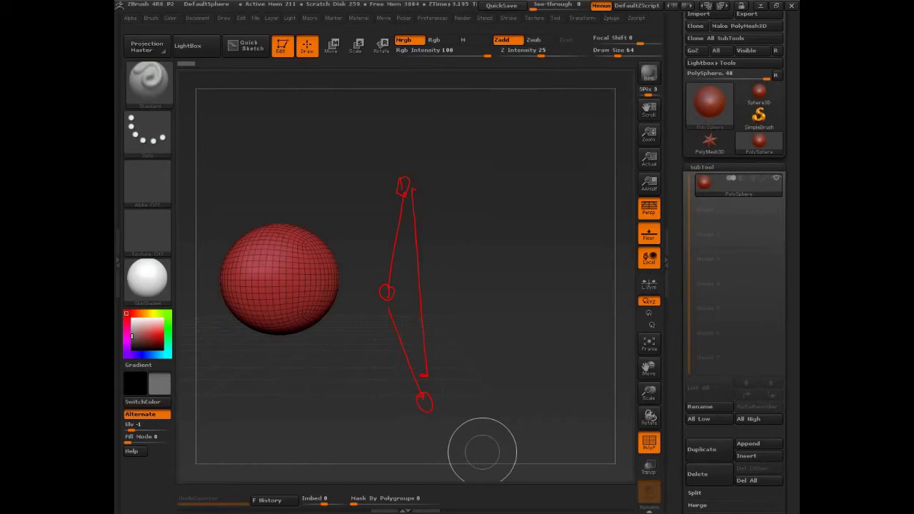
{"action": "key", "text": "ctrl+z"}
{"action": "key", "text": "ctrl+z"}
{"action": "key", "text": "ctrl+z"}
{"action": "key", "text": "ctrl+z"}
{"action": "key", "text": "ctrl+z"}
{"action": "key", "text": "ctrl+z"}
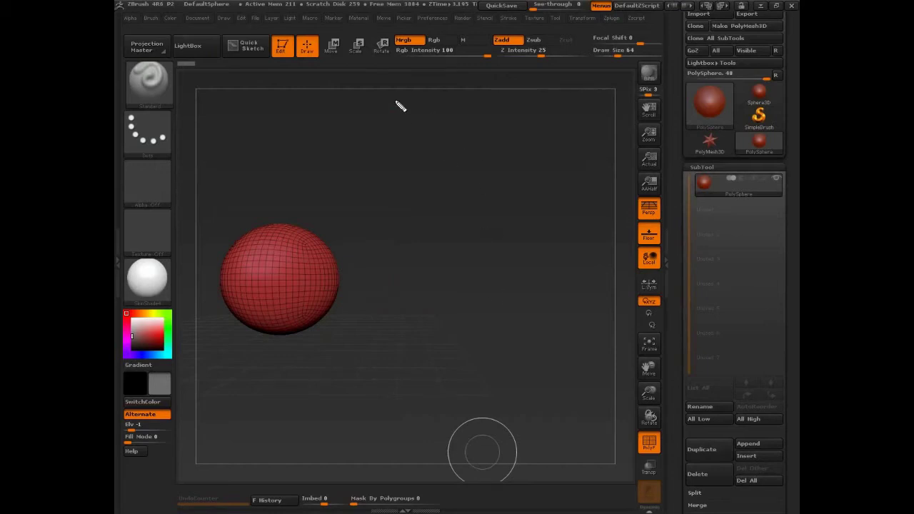
- Handwrite "Production", "Base Model" and "- A Pose" as the first group of notes on the empty canvas
{"action": "mouse_move", "coordinate": [384, 80]}
{"action": "left_mouse_down"}
{"action": "mouse_move", "coordinate": [412, 119]}
{"action": "mouse_move", "coordinate": [461, 123]}
{"action": "mouse_move", "coordinate": [495, 96]}
{"action": "mouse_move", "coordinate": [523, 122]}
{"action": "mouse_move", "coordinate": [556, 108]}
{"action": "left_mouse_up"}
{"action": "mouse_move", "coordinate": [423, 135]}
{"action": "left_mouse_down"}
{"action": "mouse_move", "coordinate": [453, 157]}
{"action": "mouse_move", "coordinate": [510, 140]}
{"action": "mouse_move", "coordinate": [577, 167]}
{"action": "left_mouse_up"}
{"action": "mouse_move", "coordinate": [460, 209]}
{"action": "left_mouse_down"}
{"action": "mouse_move", "coordinate": [510, 215]}
{"action": "mouse_move", "coordinate": [518, 200]}
{"action": "mouse_move", "coordinate": [561, 190]}
{"action": "left_mouse_up"}
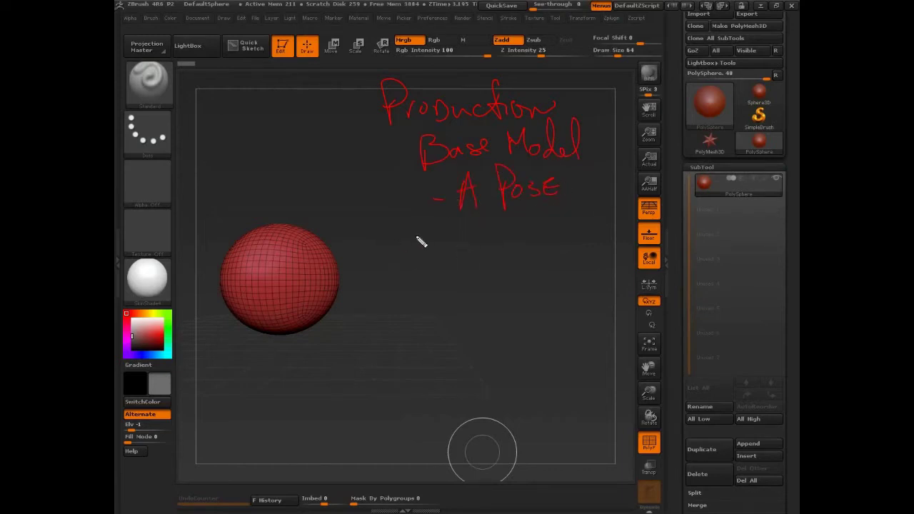
- Handwrite "Toy" with "Sculpts in pose" beneath it, below the A Pose note
{"action": "left_click_drag", "start_coordinate": [386, 241], "coordinate": [414, 238]}
{"action": "left_click_drag", "start_coordinate": [398, 243], "coordinate": [400, 270]}
{"action": "left_click_drag", "start_coordinate": [413, 252], "coordinate": [427, 266]}
{"action": "left_click_drag", "start_coordinate": [434, 250], "coordinate": [443, 265]}
{"action": "left_click_drag", "start_coordinate": [449, 246], "coordinate": [441, 292]}
{"action": "mouse_move", "coordinate": [443, 281]}
{"action": "left_mouse_down"}
{"action": "mouse_move", "coordinate": [426, 298]}
{"action": "mouse_move", "coordinate": [504, 298]}
{"action": "mouse_move", "coordinate": [518, 273]}
{"action": "mouse_move", "coordinate": [527, 293]}
{"action": "mouse_move", "coordinate": [558, 291]}
{"action": "mouse_move", "coordinate": [587, 308]}
{"action": "mouse_move", "coordinate": [604, 279]}
{"action": "mouse_move", "coordinate": [652, 280]}
{"action": "left_mouse_up"}
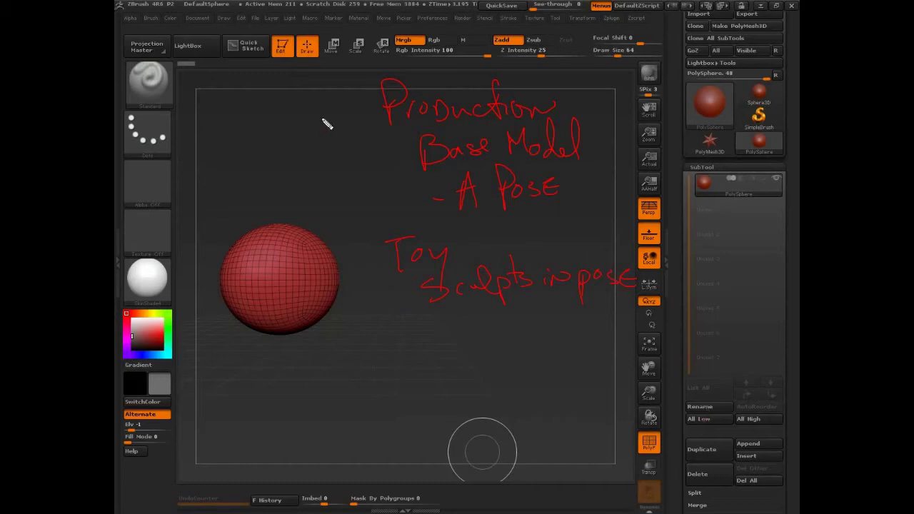
- Mark "Production" with an arrow and handwrite "Posing" with arrowed entries "Rigging" and "On fly manipulation" below the notes
{"action": "left_click_drag", "start_coordinate": [305, 113], "coordinate": [357, 106]}
{"action": "mouse_move", "coordinate": [392, 323]}
{"action": "left_mouse_down"}
{"action": "mouse_move", "coordinate": [408, 353]}
{"action": "mouse_move", "coordinate": [441, 357]}
{"action": "mouse_move", "coordinate": [468, 346]}
{"action": "mouse_move", "coordinate": [513, 373]}
{"action": "left_mouse_up"}
{"action": "mouse_move", "coordinate": [439, 388]}
{"action": "left_mouse_down"}
{"action": "mouse_move", "coordinate": [469, 400]}
{"action": "mouse_move", "coordinate": [496, 386]}
{"action": "mouse_move", "coordinate": [547, 393]}
{"action": "left_mouse_up"}
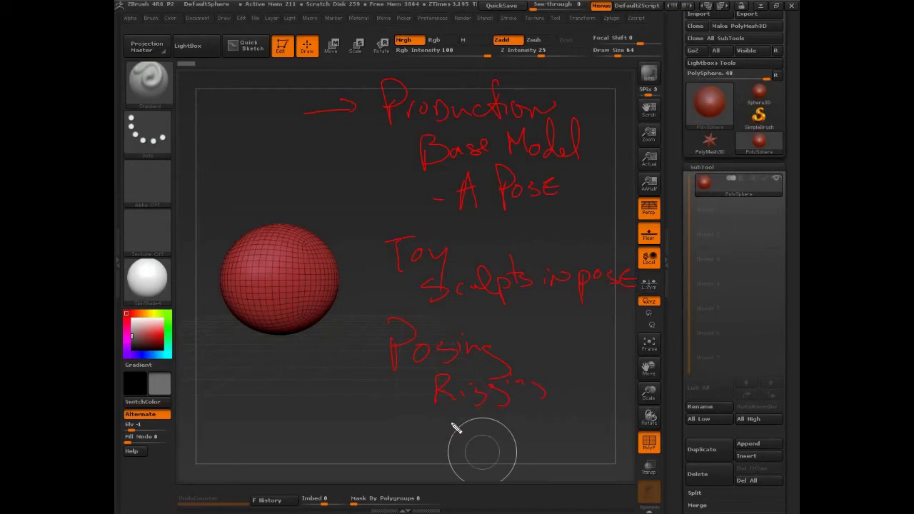
{"action": "mouse_move", "coordinate": [453, 426]}
{"action": "left_mouse_down"}
{"action": "mouse_move", "coordinate": [504, 425]}
{"action": "mouse_move", "coordinate": [521, 453]}
{"action": "mouse_move", "coordinate": [543, 430]}
{"action": "mouse_move", "coordinate": [607, 427]}
{"action": "mouse_move", "coordinate": [627, 396]}
{"action": "mouse_move", "coordinate": [638, 422]}
{"action": "mouse_move", "coordinate": [704, 409]}
{"action": "left_mouse_up"}
{"action": "left_click_drag", "start_coordinate": [393, 392], "coordinate": [414, 391]}
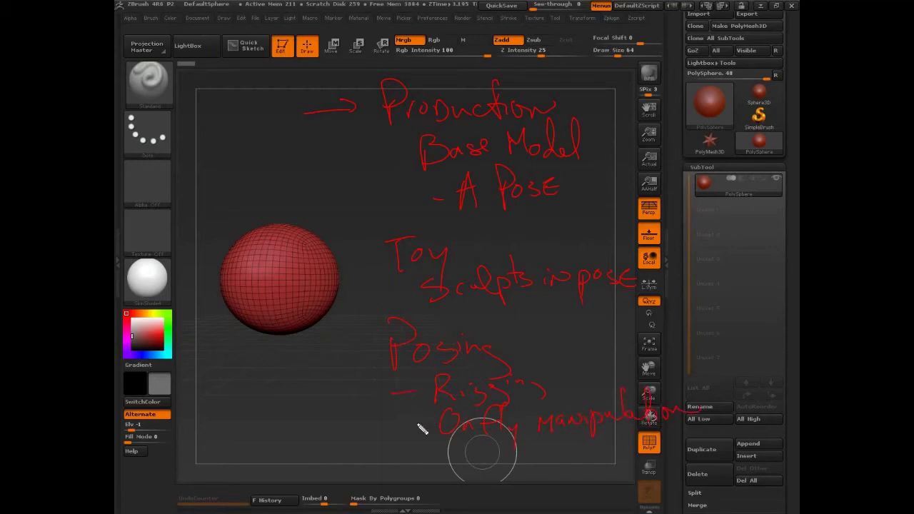
{"action": "left_click_drag", "start_coordinate": [419, 425], "coordinate": [428, 418]}
{"action": "left_click_drag", "start_coordinate": [417, 384], "coordinate": [418, 395]}
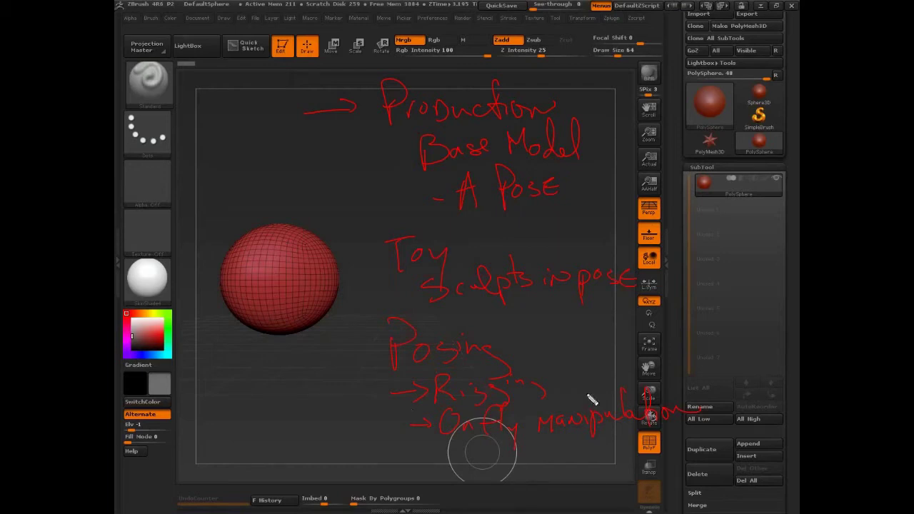
- Handwrite a diagonal "Resculpt" beside the posing notes, circle it, and exit the annotation mode
{"action": "left_click_drag", "start_coordinate": [587, 395], "coordinate": [611, 386]}
{"action": "mouse_move", "coordinate": [593, 357]}
{"action": "left_mouse_down"}
{"action": "mouse_move", "coordinate": [628, 380]}
{"action": "mouse_move", "coordinate": [632, 360]}
{"action": "mouse_move", "coordinate": [676, 308]}
{"action": "mouse_move", "coordinate": [740, 286]}
{"action": "mouse_move", "coordinate": [758, 233]}
{"action": "mouse_move", "coordinate": [784, 238]}
{"action": "mouse_move", "coordinate": [700, 241]}
{"action": "mouse_move", "coordinate": [652, 275]}
{"action": "left_mouse_up"}
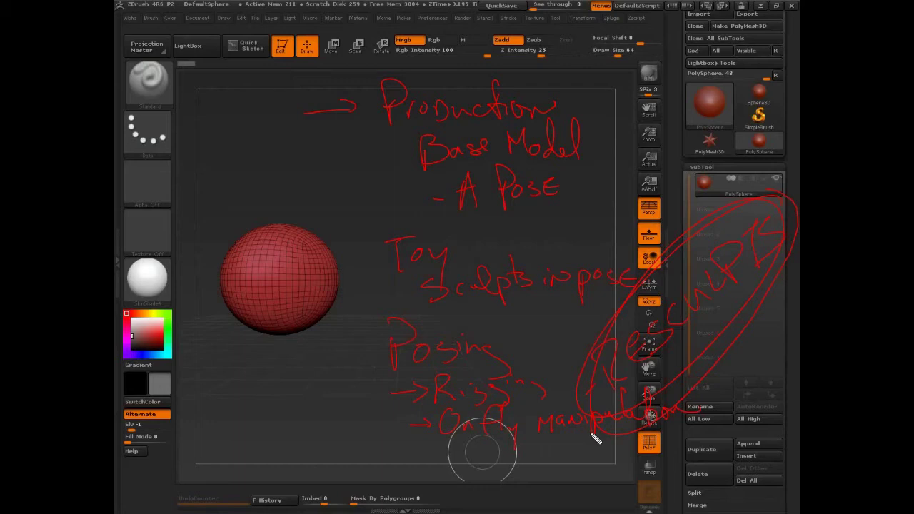
{"action": "key", "text": "Escape"}
- Center the sphere in the view and set the brush's Draw Size to 123
{"action": "key", "text": "f"}
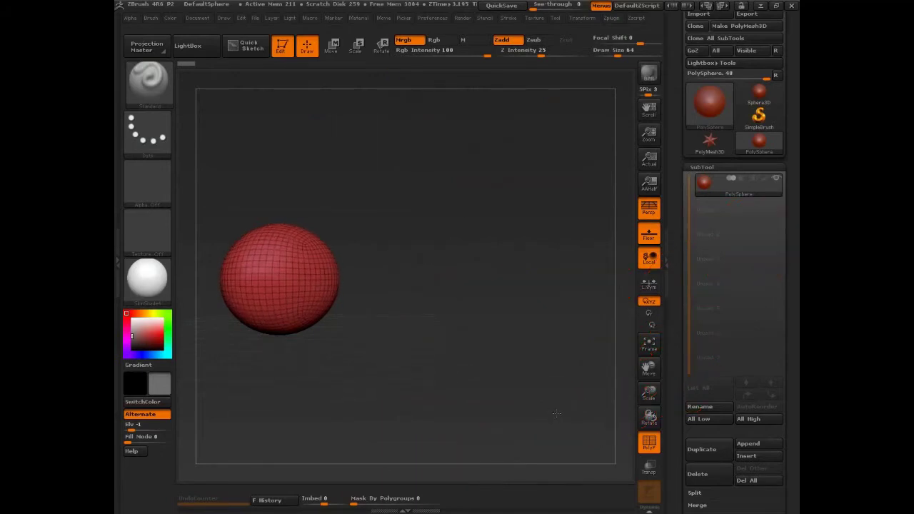
{"action": "key", "text": "s"}
{"action": "left_click_drag", "start_coordinate": [553, 390], "coordinate": [524, 387]}
{"action": "key", "text": "s"}
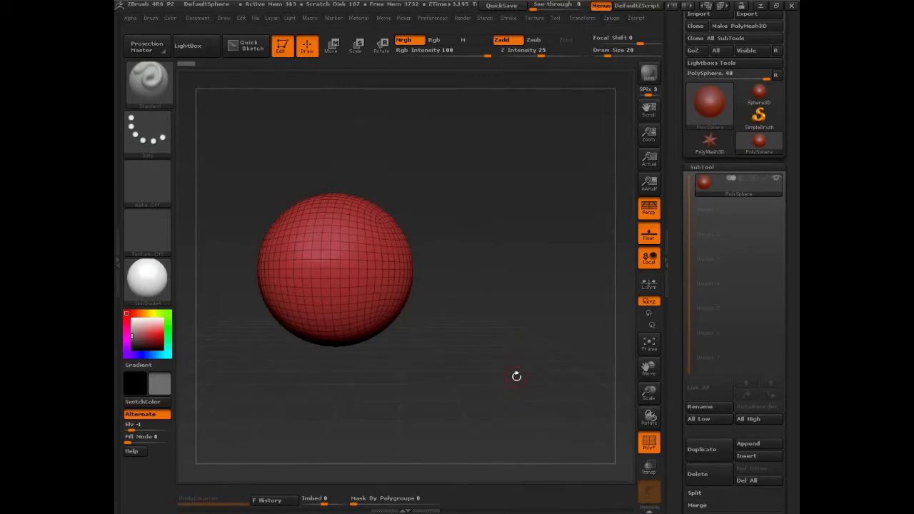
{"action": "left_click_drag", "start_coordinate": [517, 377], "coordinate": [586, 365], "text": "alt"}
{"action": "key", "text": "s"}
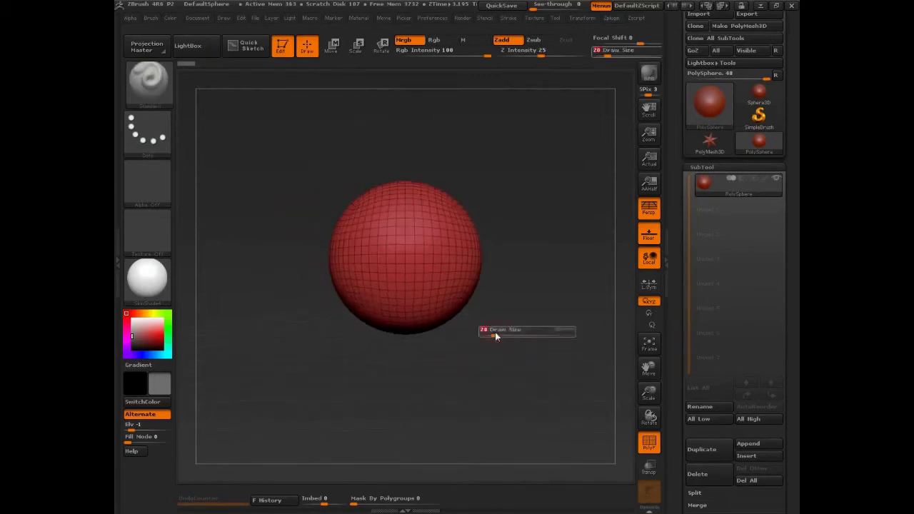
{"action": "left_click_drag", "start_coordinate": [495, 333], "coordinate": [504, 328]}
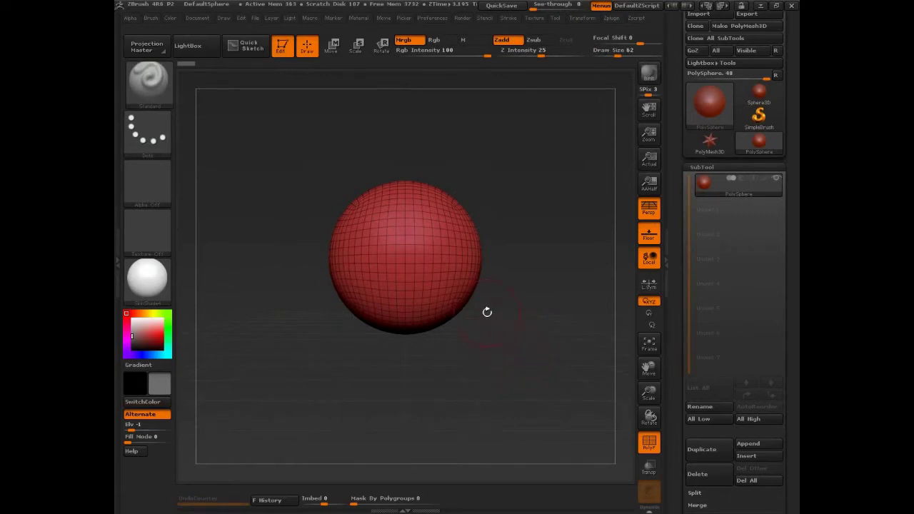
{"action": "key", "text": "s"}
- Shrink the sphere to a small ball on all axes with the Size deformation
{"action": "left_click", "coordinate": [710, 167]}
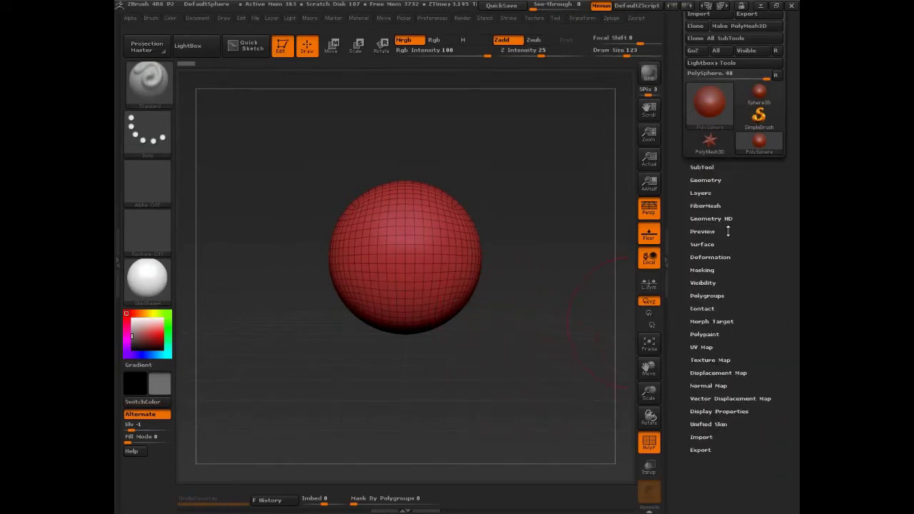
{"action": "left_click", "coordinate": [710, 257]}
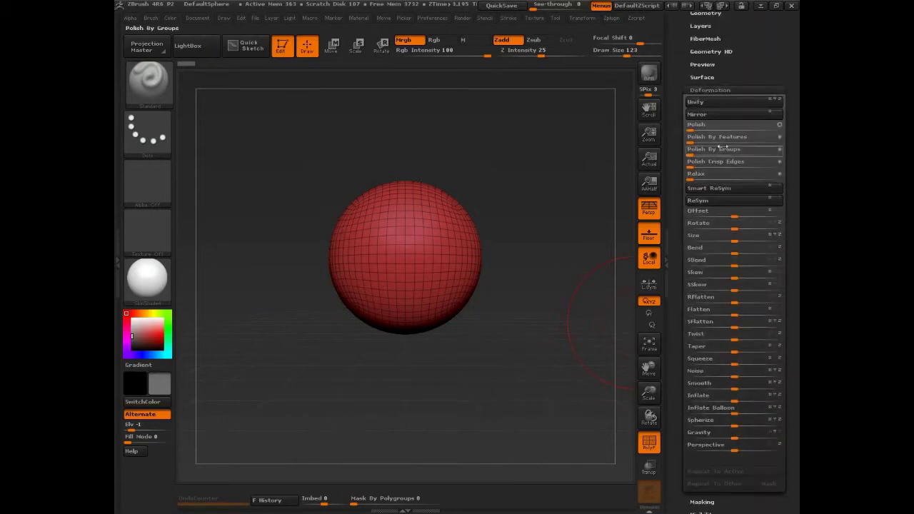
{"action": "left_click_drag", "start_coordinate": [734, 236], "coordinate": [683, 244]}
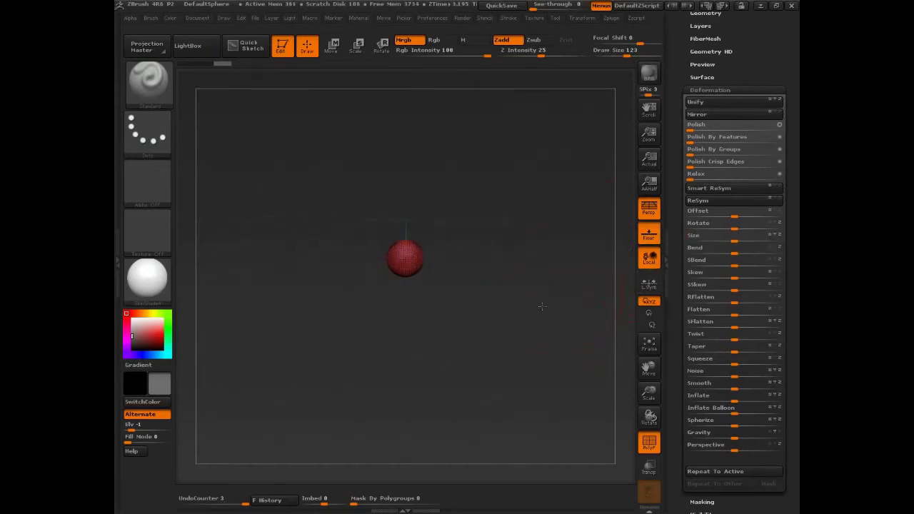
{"action": "left_click_drag", "start_coordinate": [527, 311], "coordinate": [522, 356], "text": "alt"}
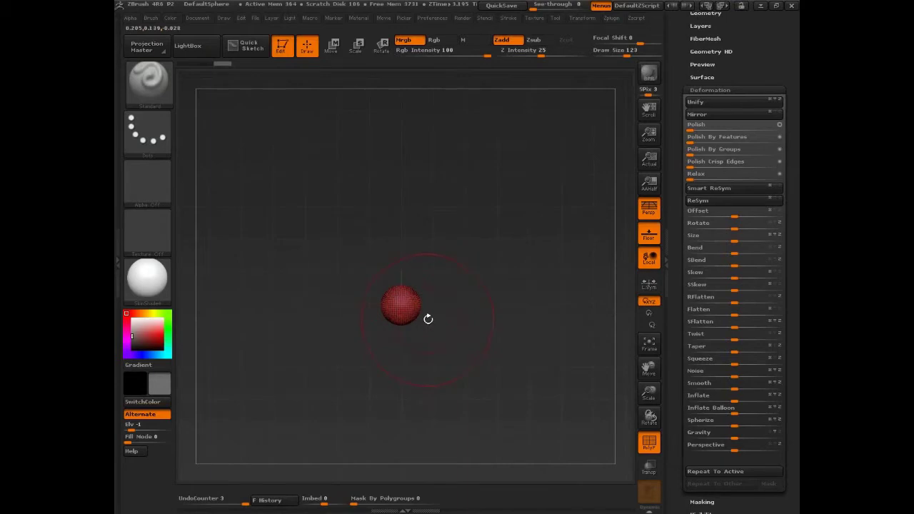
- Select the InsertSphere brush with Draw Size 140 and try to insert a sphere on the small ball
{"action": "key", "text": "space"}
{"action": "left_click_drag", "start_coordinate": [456, 314], "coordinate": [447, 315]}
{"action": "key", "text": "s"}
{"action": "mouse_move", "coordinate": [497, 285]}
{"action": "left_mouse_down"}
{"action": "mouse_move", "coordinate": [522, 312]}
{"action": "mouse_move", "coordinate": [513, 298]}
{"action": "left_mouse_up"}
{"action": "key", "text": "b"}
{"action": "key", "text": "i"}
{"action": "key", "text": "s"}
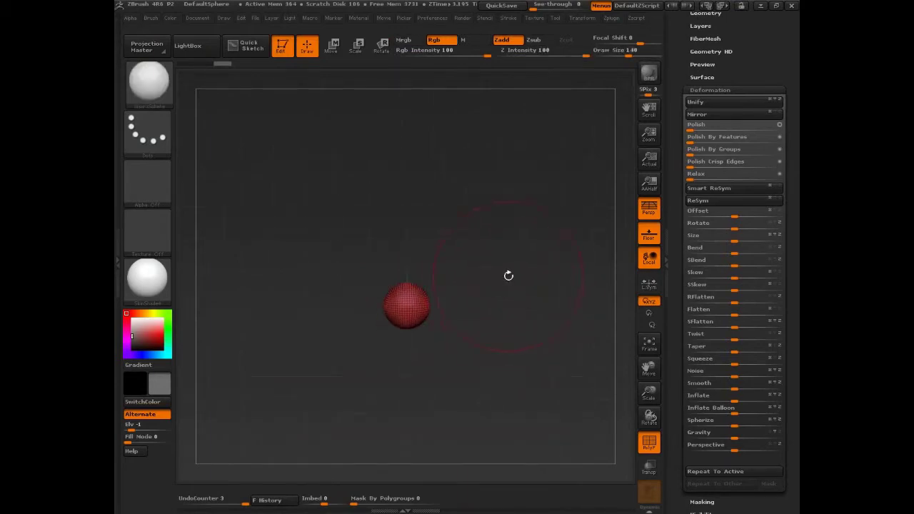
{"action": "left_click", "coordinate": [407, 288]}
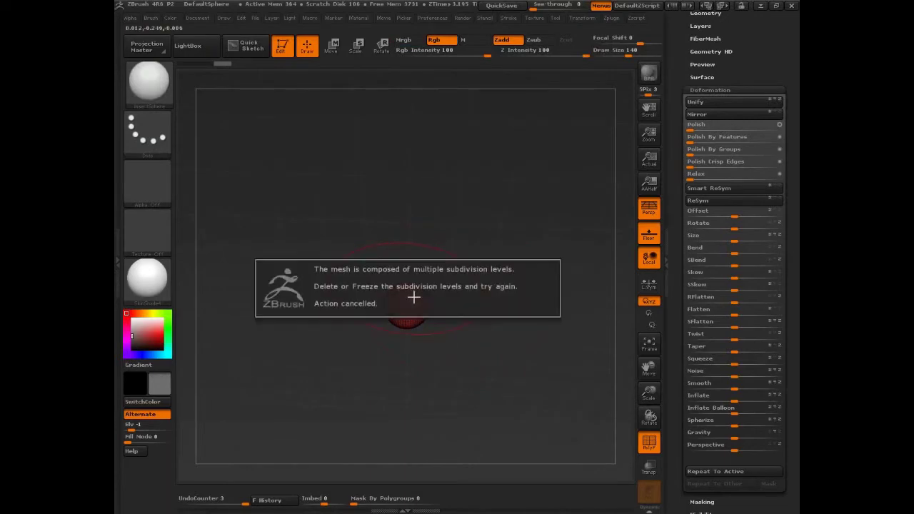
{"action": "left_click", "coordinate": [428, 296]}
- Delete the small ball's lower subdivision levels and turn off the polyframe display
{"action": "left_click", "coordinate": [711, 90]}
{"action": "left_click_drag", "start_coordinate": [758, 58], "coordinate": [756, 146]}
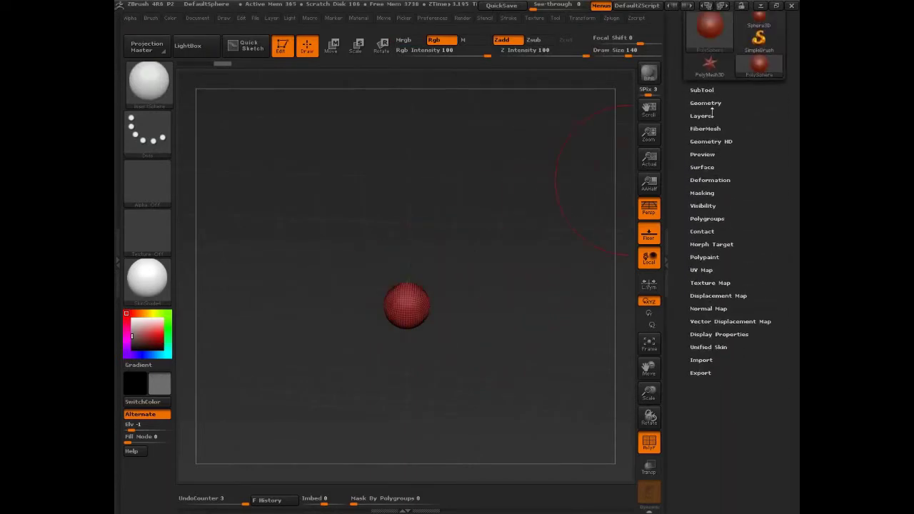
{"action": "left_click", "coordinate": [711, 105]}
{"action": "left_click", "coordinate": [720, 143]}
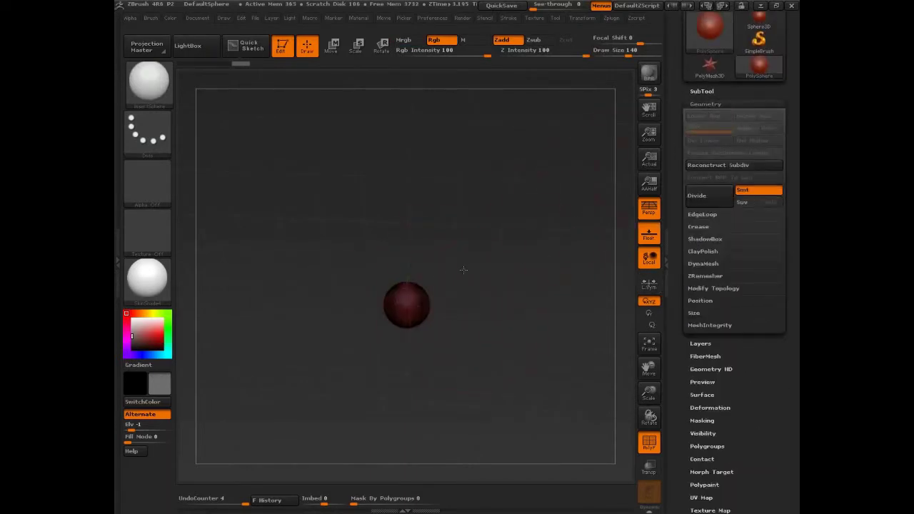
{"action": "left_click", "coordinate": [649, 443]}
{"action": "left_click_drag", "start_coordinate": [523, 353], "coordinate": [518, 352], "text": "alt"}
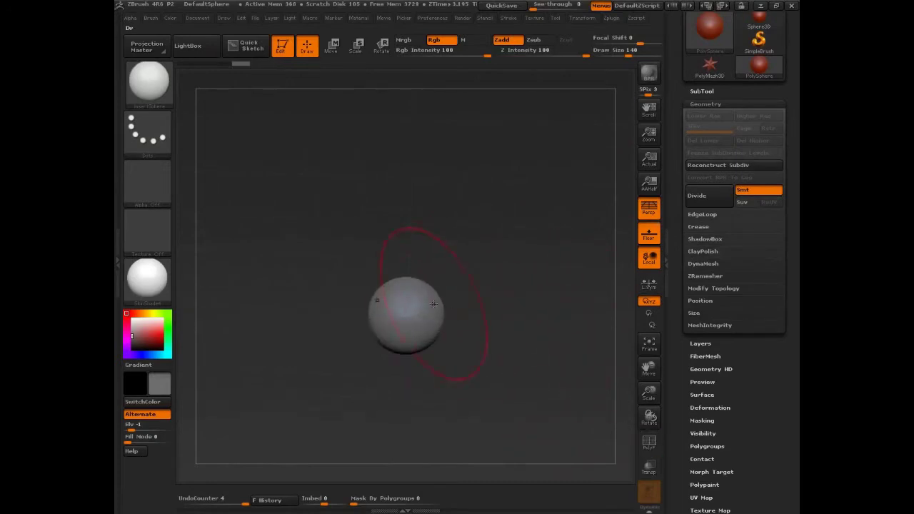
- Insert two spheres with the InsertSphere brush, stacking them vertically above the small ball
{"action": "left_click_drag", "start_coordinate": [406, 291], "coordinate": [422, 331]}
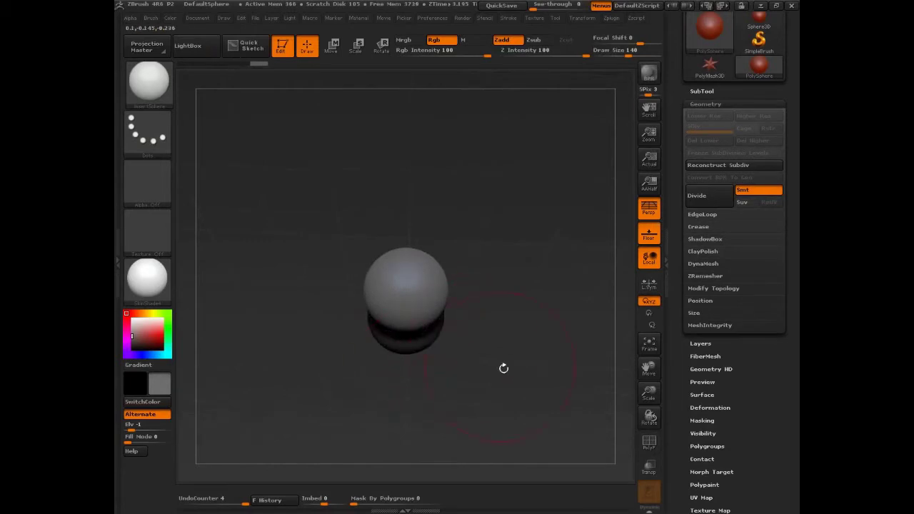
{"action": "left_click_drag", "start_coordinate": [504, 369], "coordinate": [530, 303]}
{"action": "left_click_drag", "start_coordinate": [514, 338], "coordinate": [513, 350], "text": "alt"}
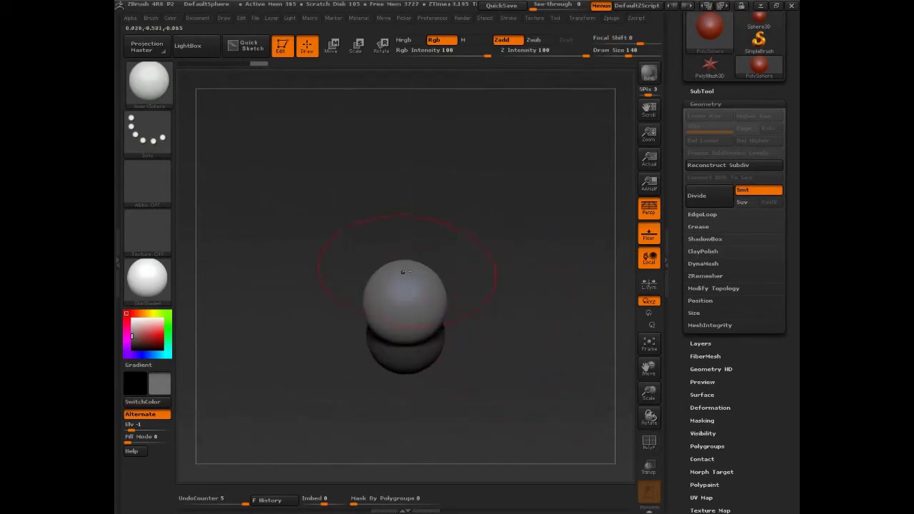
{"action": "left_click_drag", "start_coordinate": [405, 263], "coordinate": [419, 304]}
{"action": "left_click_drag", "start_coordinate": [522, 383], "coordinate": [512, 340]}
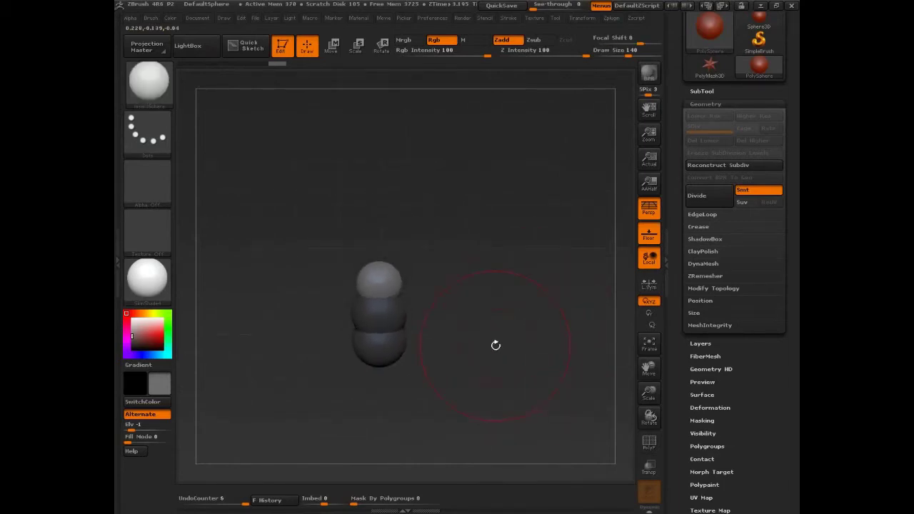
- Activate the Move action line on the top sphere and point out its three circles with red pen marks, then clear them
{"action": "left_click", "coordinate": [331, 45]}
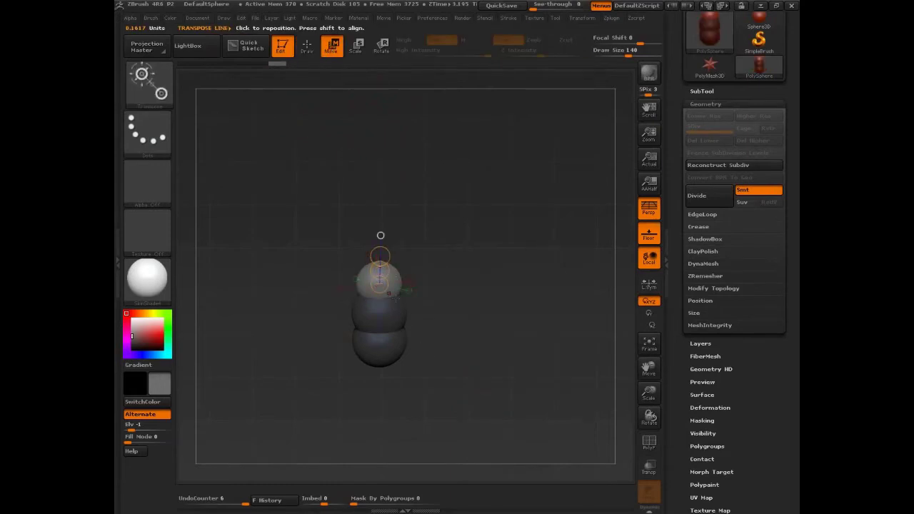
{"action": "key", "text": "ctrl+shift"}
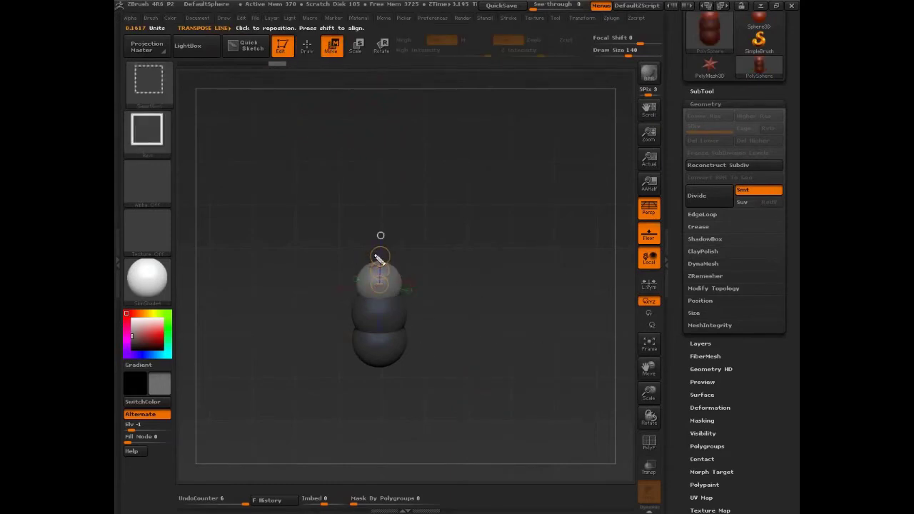
{"action": "left_click_drag", "start_coordinate": [350, 255], "coordinate": [367, 253]}
{"action": "mouse_move", "coordinate": [356, 270]}
{"action": "left_mouse_down"}
{"action": "mouse_move", "coordinate": [372, 272]}
{"action": "mouse_move", "coordinate": [370, 288]}
{"action": "left_mouse_up"}
{"action": "left_click", "coordinate": [378, 287]}
{"action": "left_click", "coordinate": [379, 272]}
{"action": "left_click", "coordinate": [379, 255]}
{"action": "key", "text": "Escape"}
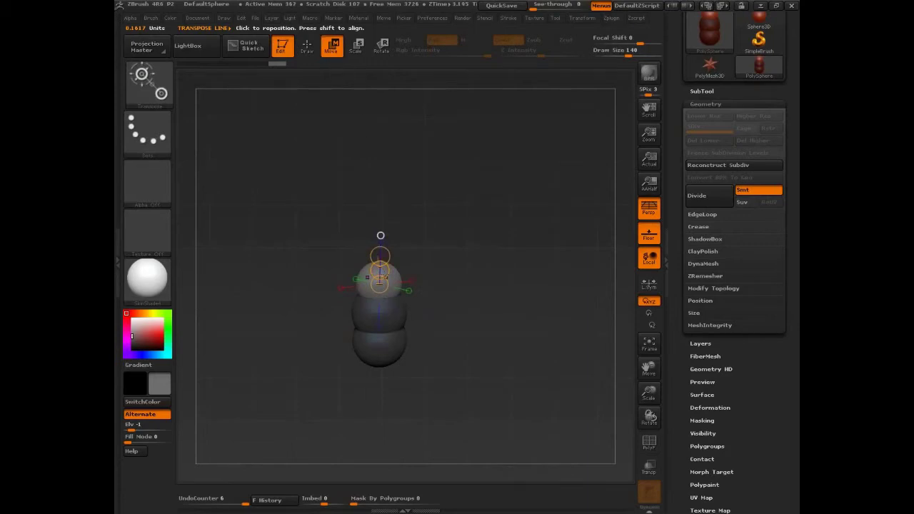
- Try to raise the top sphere by the action line's middle circle, undoing each attempt
{"action": "right_click_drag", "start_coordinate": [423, 281], "coordinate": [476, 294]}
{"action": "right_click_drag", "start_coordinate": [419, 281], "coordinate": [483, 307]}
{"action": "left_click_drag", "start_coordinate": [380, 270], "coordinate": [486, 131]}
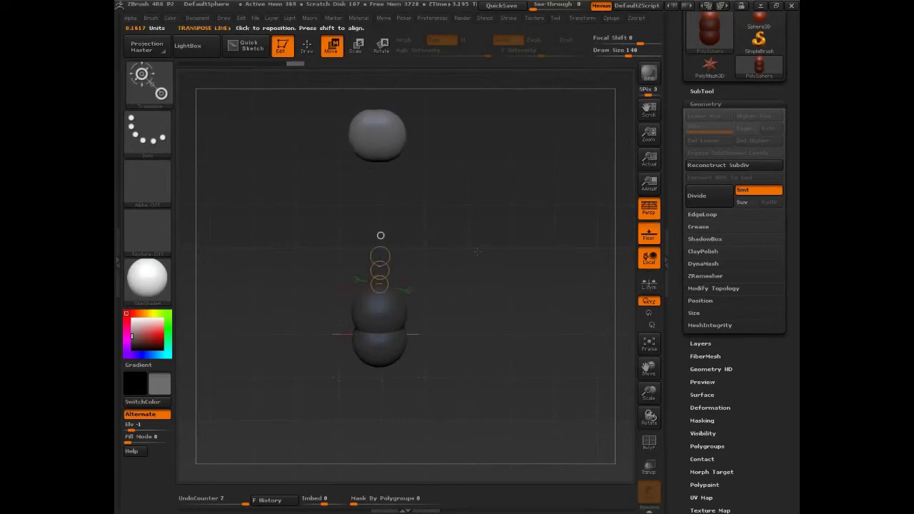
{"action": "key", "text": "ctrl+z"}
{"action": "left_click_drag", "start_coordinate": [380, 270], "coordinate": [415, 178]}
{"action": "left_click_drag", "start_coordinate": [480, 222], "coordinate": [497, 265]}
{"action": "key", "text": "ctrl+z"}
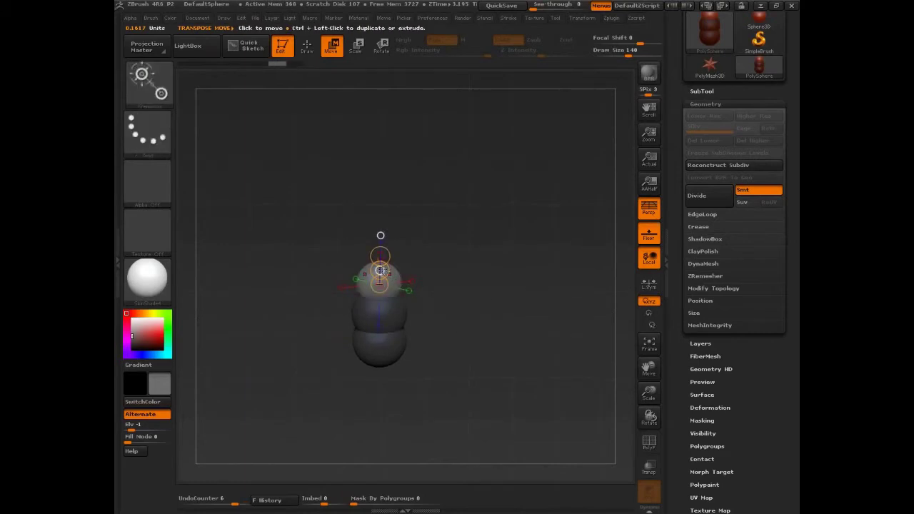
{"action": "mouse_move", "coordinate": [380, 270]}
{"action": "left_mouse_down"}
{"action": "mouse_move", "coordinate": [384, 235]}
{"action": "mouse_move", "coordinate": [415, 178]}
{"action": "mouse_move", "coordinate": [467, 153]}
{"action": "left_mouse_up"}
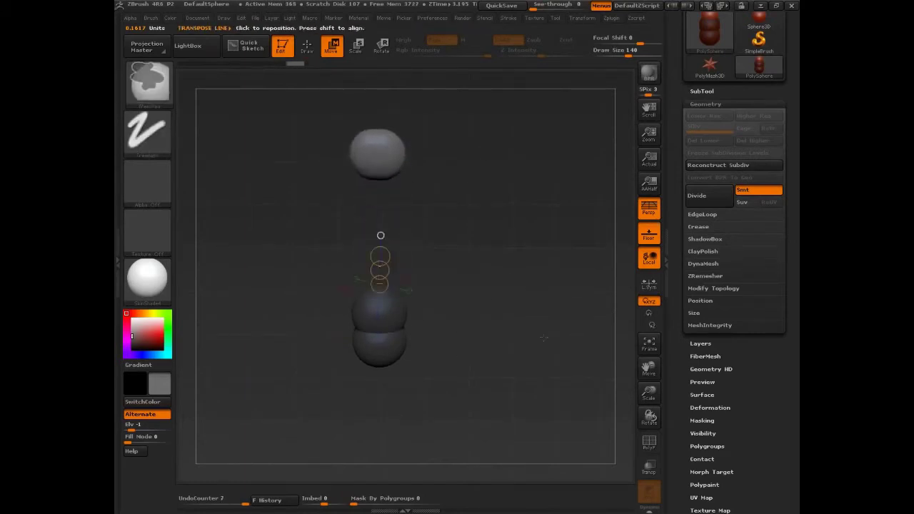
{"action": "key", "text": "ctrl+z"}
- Redraw the action line at an angle from the top sphere, try moving the sphere with it, and undo the move
{"action": "left_click", "coordinate": [388, 321]}
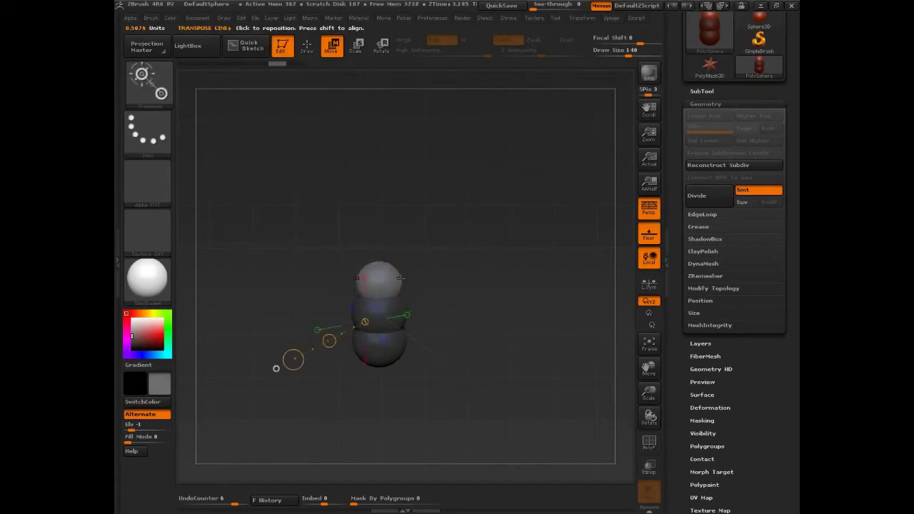
{"action": "mouse_move", "coordinate": [398, 280]}
{"action": "left_mouse_down"}
{"action": "mouse_move", "coordinate": [407, 164]}
{"action": "mouse_move", "coordinate": [417, 147]}
{"action": "left_mouse_up"}
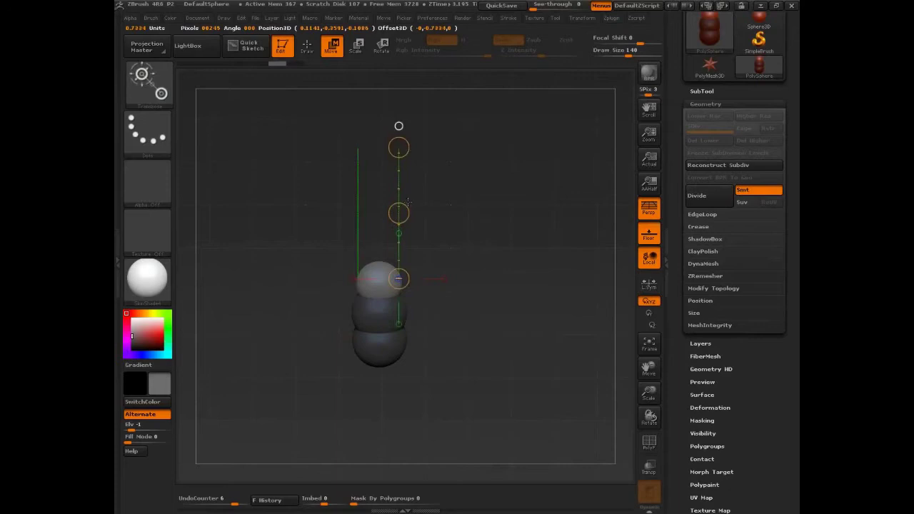
{"action": "left_click", "coordinate": [386, 269]}
{"action": "left_click", "coordinate": [371, 268]}
{"action": "left_click_drag", "start_coordinate": [412, 230], "coordinate": [438, 262]}
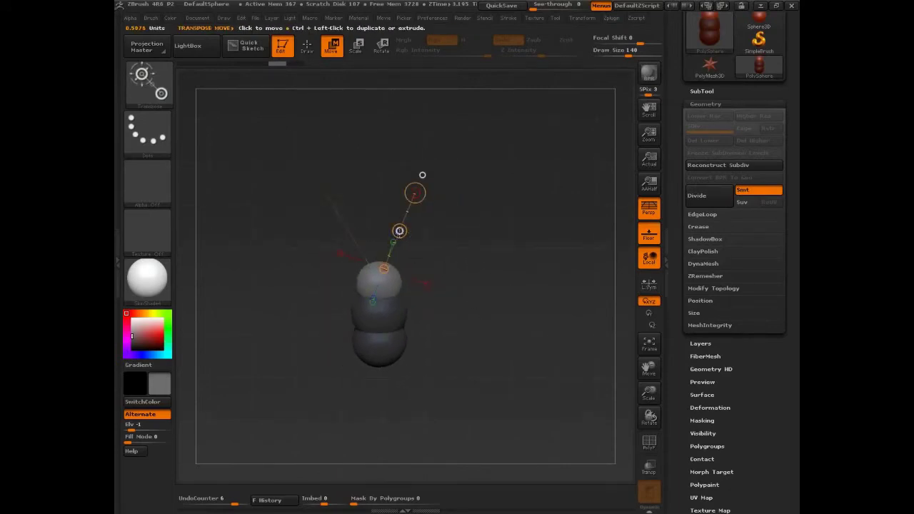
{"action": "left_click_drag", "start_coordinate": [400, 231], "coordinate": [533, 128]}
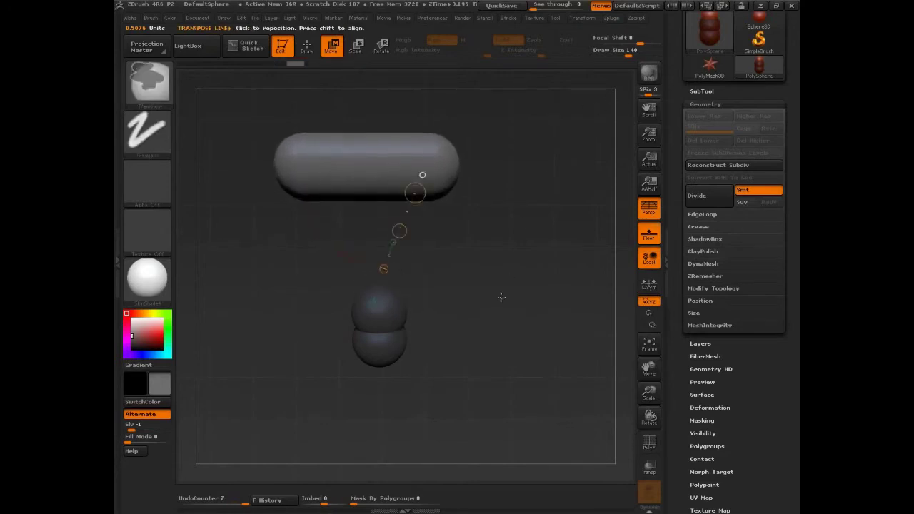
{"action": "key", "text": "ctrl+z"}
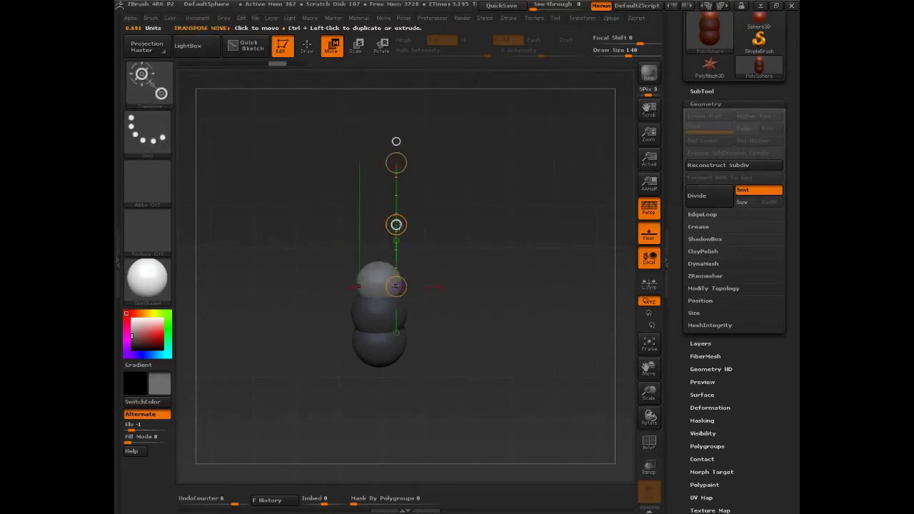
- Move the top sphere straight up with a vertical action line to the head position, sketching temporary head-length marks and ovals as spacing guides
{"action": "left_click_drag", "start_coordinate": [396, 225], "coordinate": [397, 160]}
{"action": "key", "text": "ctrl+shift"}
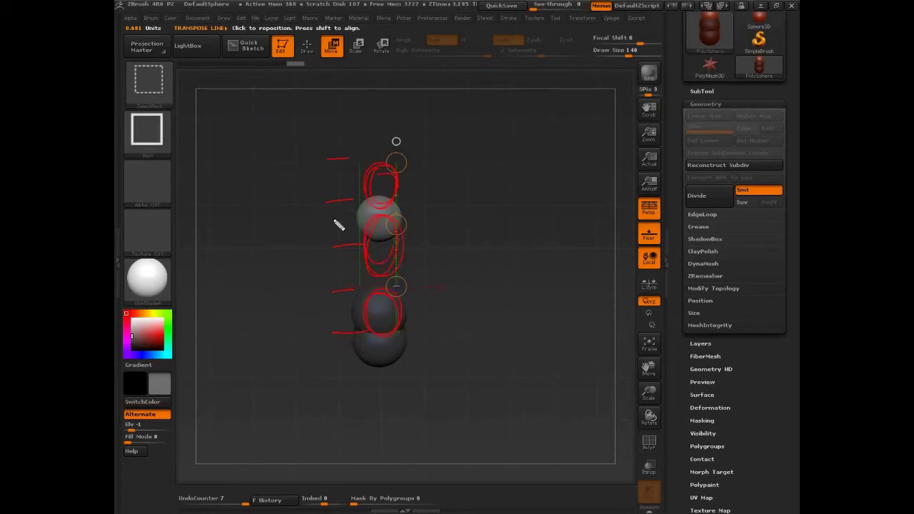
{"action": "key", "text": "ctrl+shift"}
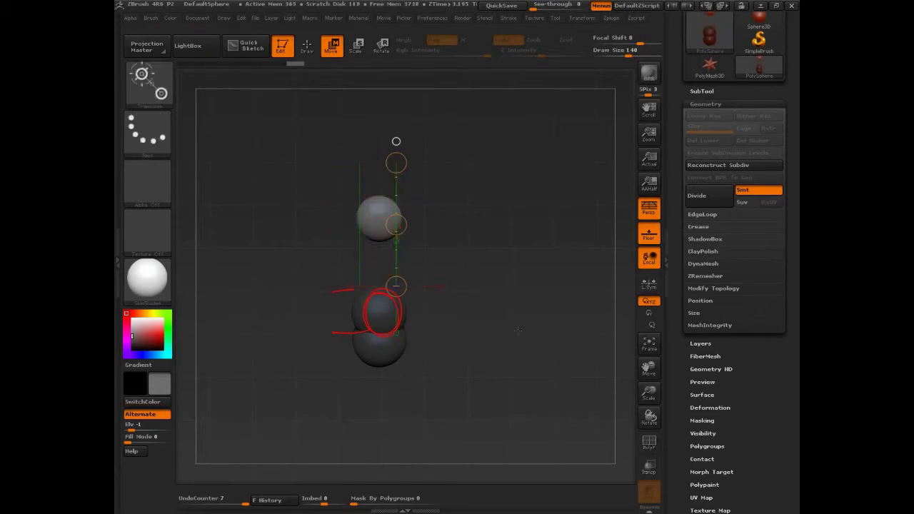
{"action": "left_click_drag", "start_coordinate": [397, 226], "coordinate": [402, 189]}
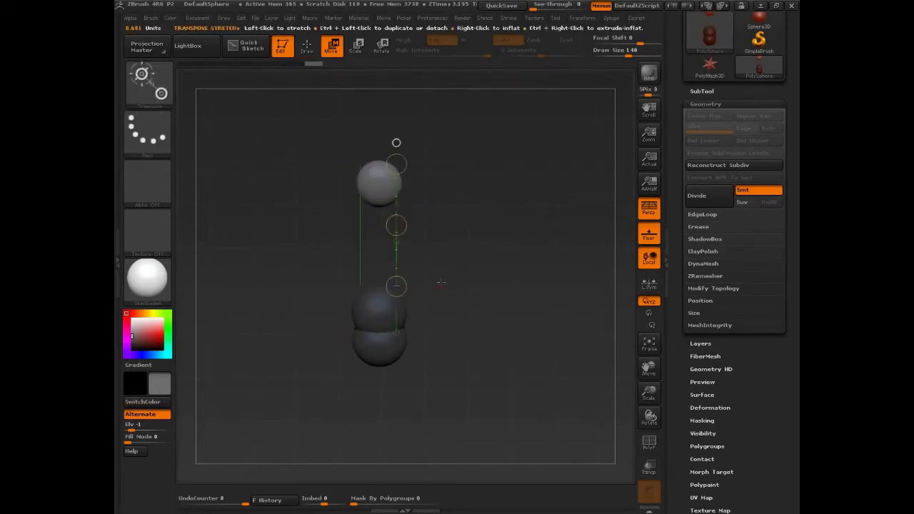
{"action": "left_click_drag", "start_coordinate": [472, 329], "coordinate": [476, 317], "text": "alt"}
- Mask everything except the middle sphere and move it straight up between the head and the bottom sphere
{"action": "key", "text": "ctrl"}
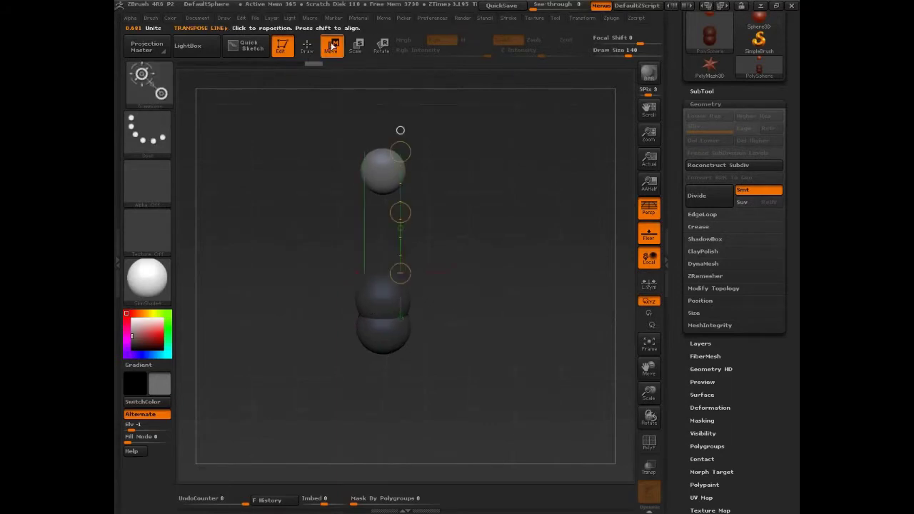
{"action": "left_click", "coordinate": [384, 298], "text": "ctrl"}
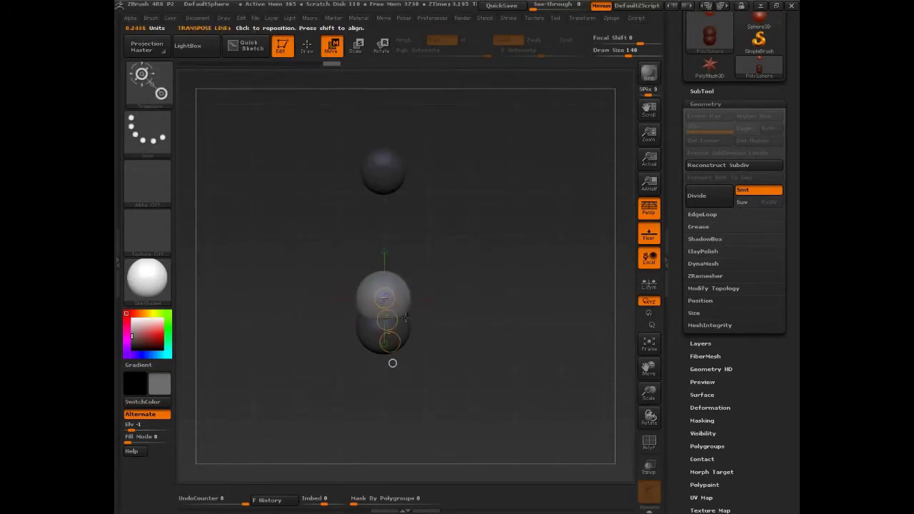
{"action": "left_click_drag", "start_coordinate": [407, 289], "coordinate": [415, 223]}
{"action": "left_click_drag", "start_coordinate": [407, 256], "coordinate": [415, 199]}
- Mark the head's top and bottom in red, and draw the hip joints and leg lines around the bottom sphere
{"action": "left_click_drag", "start_coordinate": [462, 236], "coordinate": [462, 252], "text": "alt"}
{"action": "left_click_drag", "start_coordinate": [372, 141], "coordinate": [388, 139]}
{"action": "left_click_drag", "start_coordinate": [368, 193], "coordinate": [397, 192]}
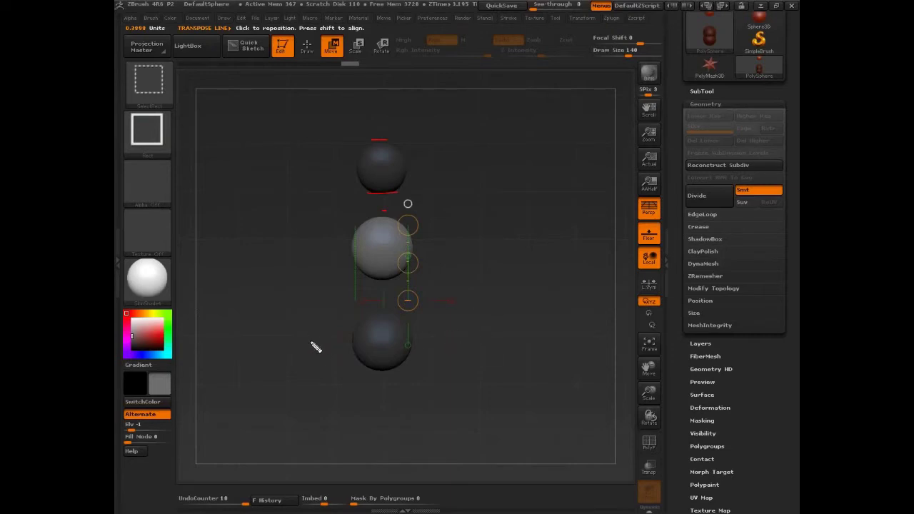
{"action": "left_click_drag", "start_coordinate": [313, 340], "coordinate": [347, 339]}
{"action": "left_click_drag", "start_coordinate": [432, 338], "coordinate": [413, 433]}
{"action": "left_click_drag", "start_coordinate": [379, 343], "coordinate": [392, 344]}
- Sketch a large box beside the spheres, add level marks at its side, and place dots for the pelvic landmarks
{"action": "mouse_move", "coordinate": [483, 208]}
{"action": "left_mouse_down"}
{"action": "mouse_move", "coordinate": [471, 236]}
{"action": "mouse_move", "coordinate": [653, 322]}
{"action": "mouse_move", "coordinate": [618, 338]}
{"action": "left_mouse_up"}
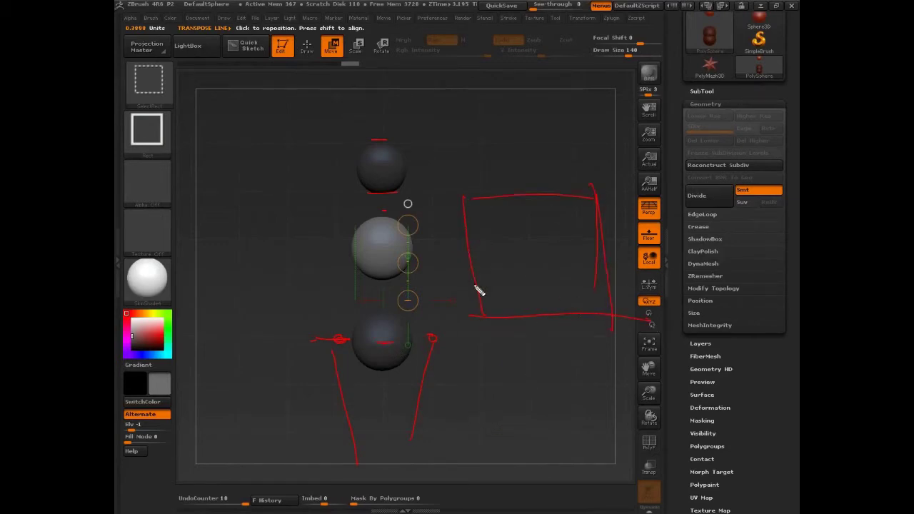
{"action": "left_click_drag", "start_coordinate": [450, 239], "coordinate": [463, 238]}
{"action": "left_click_drag", "start_coordinate": [453, 290], "coordinate": [469, 289]}
{"action": "left_click_drag", "start_coordinate": [541, 279], "coordinate": [546, 280]}
{"action": "left_click_drag", "start_coordinate": [451, 289], "coordinate": [468, 289]}
{"action": "left_click_drag", "start_coordinate": [485, 233], "coordinate": [495, 234]}
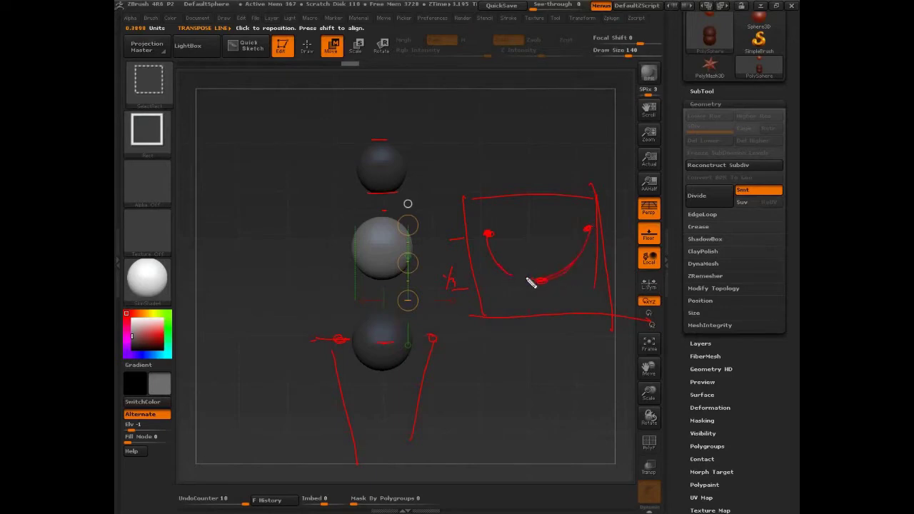
- Draw the pelvis inside the box with a curve joining the landmark dots and rounded hip bone outlines on both sides
{"action": "left_click_drag", "start_coordinate": [508, 273], "coordinate": [574, 267]}
{"action": "mouse_move", "coordinate": [481, 240]}
{"action": "left_mouse_down"}
{"action": "mouse_move", "coordinate": [527, 276]}
{"action": "mouse_move", "coordinate": [551, 281]}
{"action": "mouse_move", "coordinate": [528, 308]}
{"action": "mouse_move", "coordinate": [489, 252]}
{"action": "left_mouse_up"}
{"action": "mouse_move", "coordinate": [474, 224]}
{"action": "left_mouse_down"}
{"action": "mouse_move", "coordinate": [492, 210]}
{"action": "mouse_move", "coordinate": [522, 229]}
{"action": "left_mouse_up"}
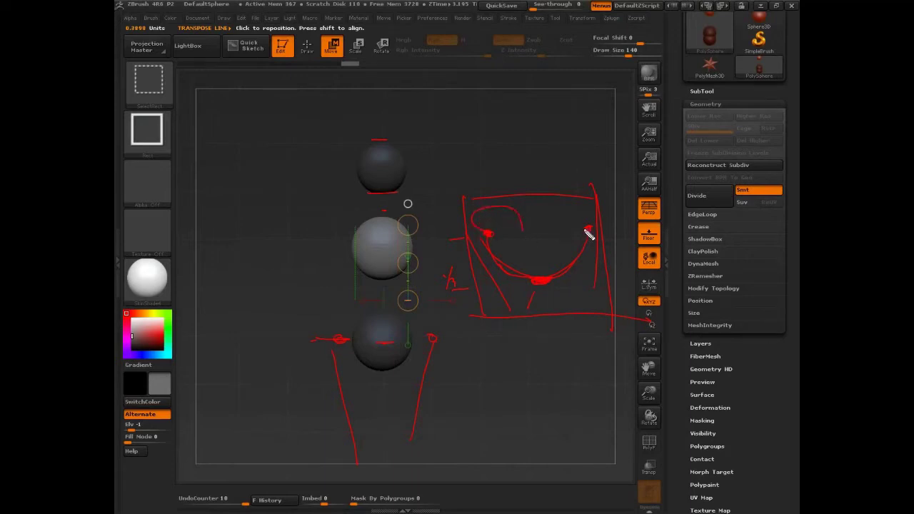
{"action": "mouse_move", "coordinate": [591, 212]}
{"action": "left_mouse_down"}
{"action": "mouse_move", "coordinate": [552, 217]}
{"action": "mouse_move", "coordinate": [552, 238]}
{"action": "mouse_move", "coordinate": [517, 229]}
{"action": "mouse_move", "coordinate": [533, 255]}
{"action": "mouse_move", "coordinate": [555, 239]}
{"action": "left_mouse_up"}
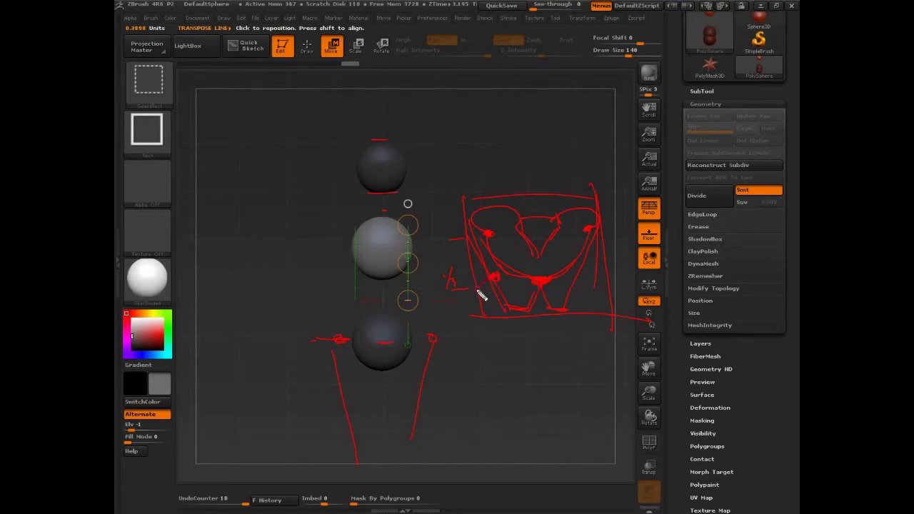
- Add the leg lines and lower pelvic openings, connect the hip joint level to the bottom sphere, and clear the annotations
{"action": "mouse_move", "coordinate": [477, 293]}
{"action": "left_mouse_down"}
{"action": "mouse_move", "coordinate": [486, 296]}
{"action": "mouse_move", "coordinate": [493, 395]}
{"action": "left_mouse_up"}
{"action": "left_click_drag", "start_coordinate": [591, 283], "coordinate": [564, 437]}
{"action": "left_click_drag", "start_coordinate": [522, 300], "coordinate": [571, 295]}
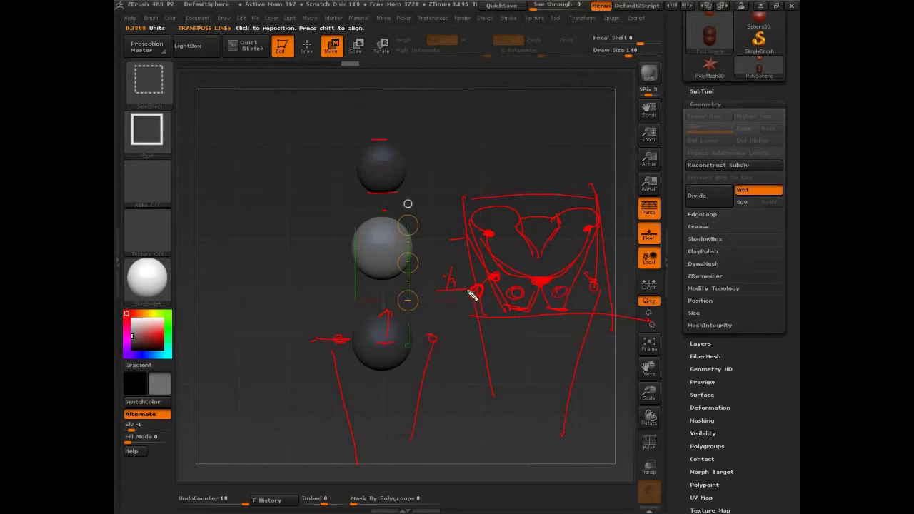
{"action": "left_click_drag", "start_coordinate": [473, 290], "coordinate": [372, 291]}
{"action": "mouse_move", "coordinate": [315, 341]}
{"action": "left_mouse_down"}
{"action": "mouse_move", "coordinate": [244, 301]}
{"action": "mouse_move", "coordinate": [392, 295]}
{"action": "left_mouse_up"}
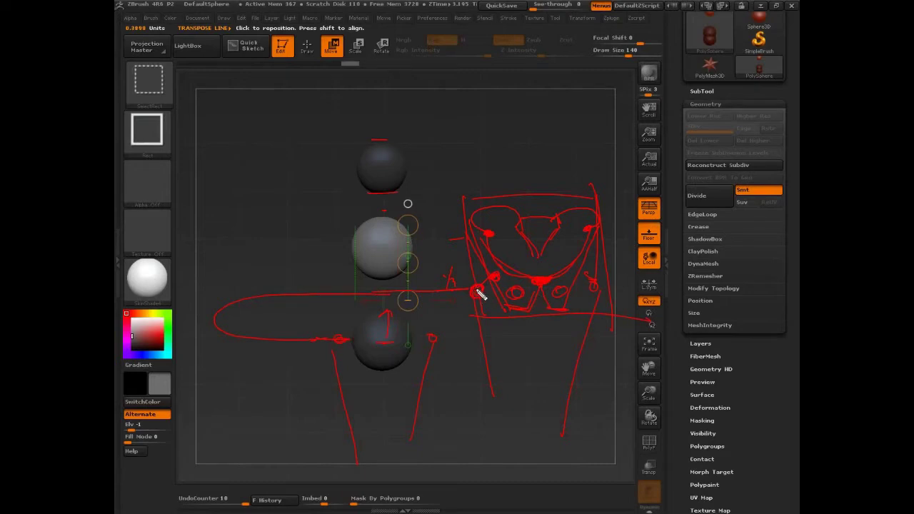
{"action": "left_click_drag", "start_coordinate": [477, 291], "coordinate": [607, 278]}
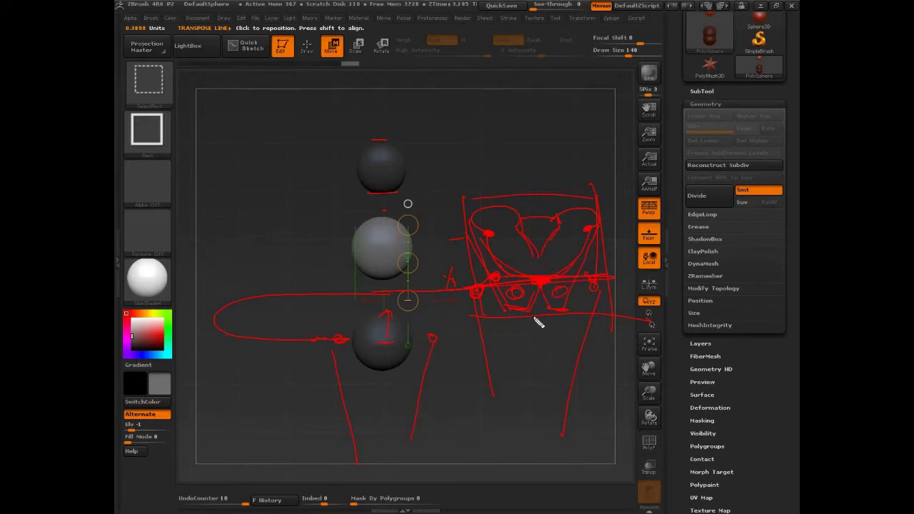
{"action": "key", "text": "Escape"}
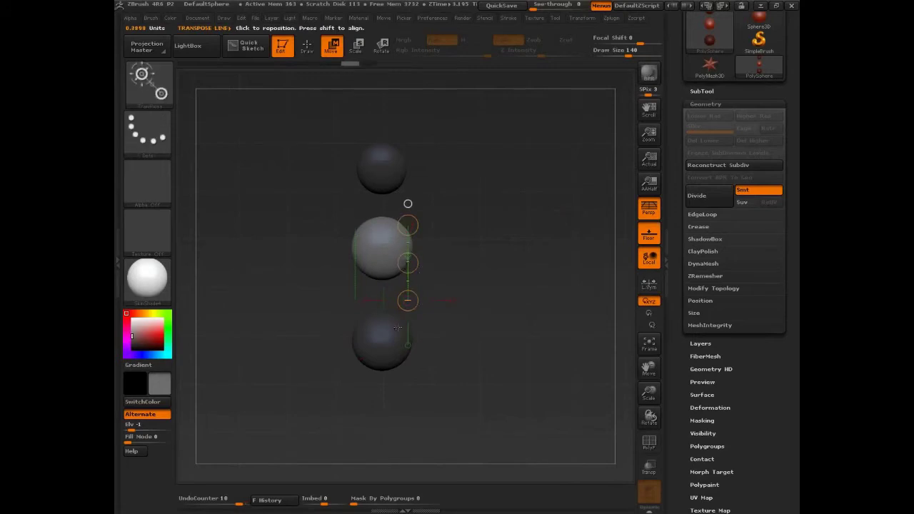
- Mask everything except the bottom sphere and move it straight up to just below the middle sphere
{"action": "left_click_drag", "start_coordinate": [395, 346], "coordinate": [399, 253]}
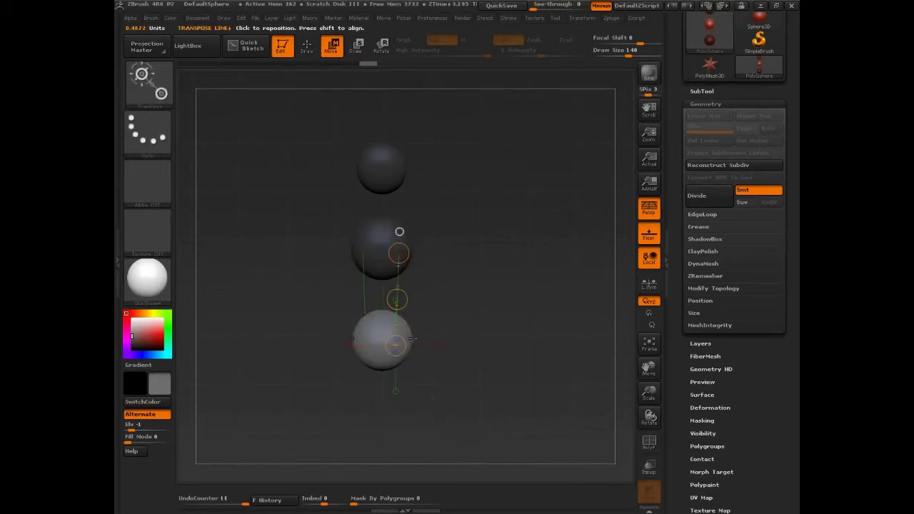
{"action": "mouse_move", "coordinate": [408, 331]}
{"action": "left_mouse_down"}
{"action": "mouse_move", "coordinate": [408, 259]}
{"action": "mouse_move", "coordinate": [408, 305]}
{"action": "mouse_move", "coordinate": [410, 288]}
{"action": "left_mouse_up"}
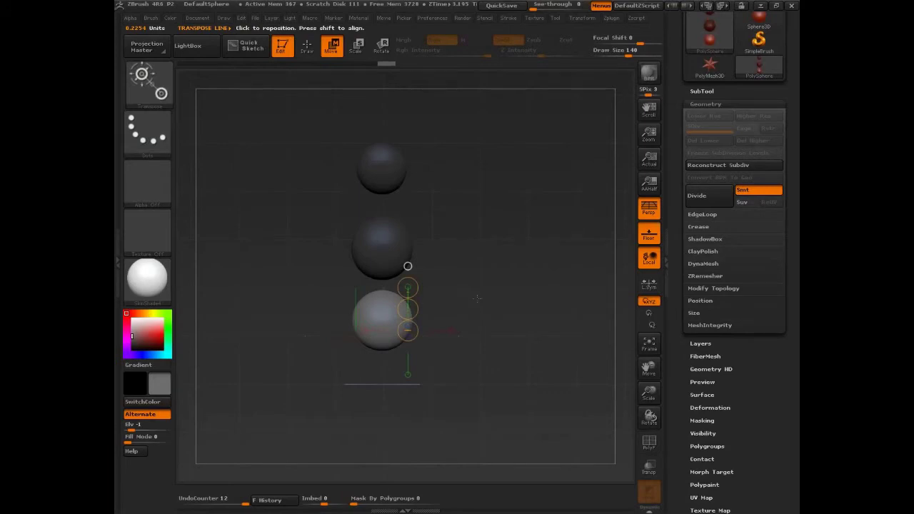
{"action": "left_click_drag", "start_coordinate": [408, 309], "coordinate": [408, 309]}
- Reshape the bottom sphere into a flat-topped pelvis mass with the Move brush at draw size 65, lifting its upper sides
{"action": "key", "text": "q"}
{"action": "left_click_drag", "start_coordinate": [494, 338], "coordinate": [434, 314], "text": "shift"}
{"action": "key", "text": "s"}
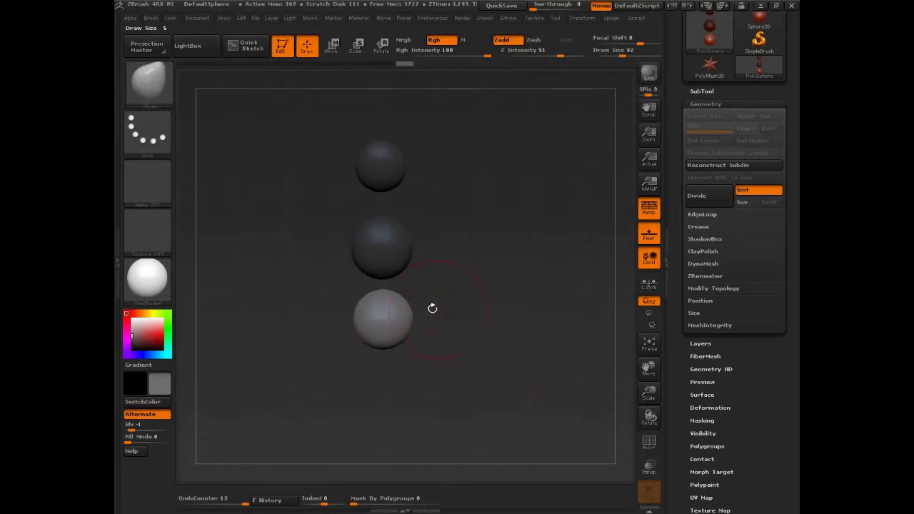
{"action": "key", "text": "s"}
{"action": "left_click_drag", "start_coordinate": [390, 294], "coordinate": [383, 301]}
{"action": "left_click_drag", "start_coordinate": [489, 300], "coordinate": [457, 310]}
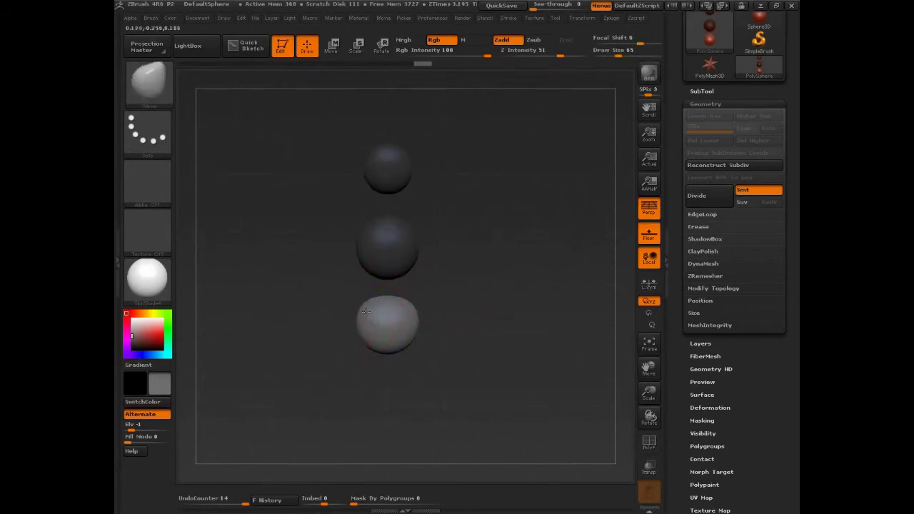
{"action": "left_click_drag", "start_coordinate": [366, 311], "coordinate": [361, 304]}
{"action": "mouse_move", "coordinate": [426, 283]}
{"action": "left_mouse_down"}
{"action": "mouse_move", "coordinate": [550, 290]}
{"action": "mouse_move", "coordinate": [536, 306]}
{"action": "mouse_move", "coordinate": [515, 306]}
{"action": "left_mouse_up"}
- Mask everything except the middle sphere and pull it into a narrower egg with its top leaning backward in side view
{"action": "left_click", "coordinate": [333, 49]}
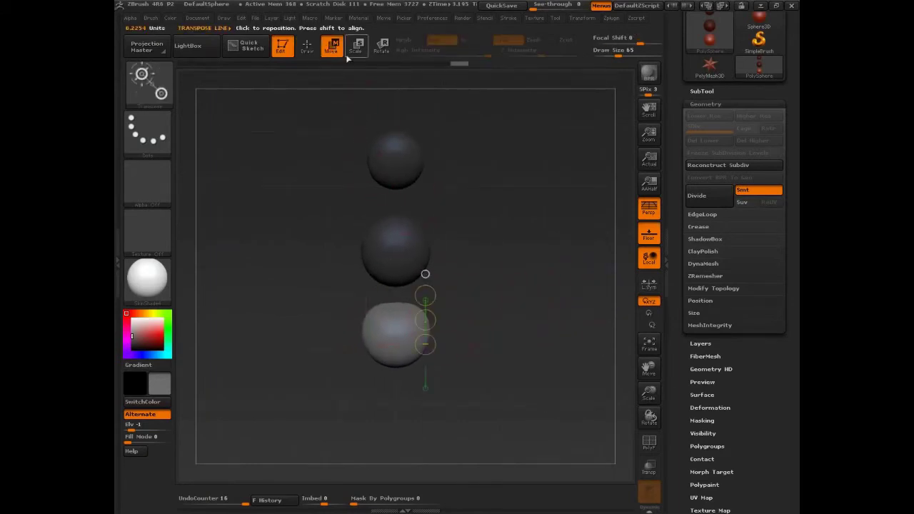
{"action": "left_click", "coordinate": [396, 251], "text": "alt"}
{"action": "left_click", "coordinate": [308, 46]}
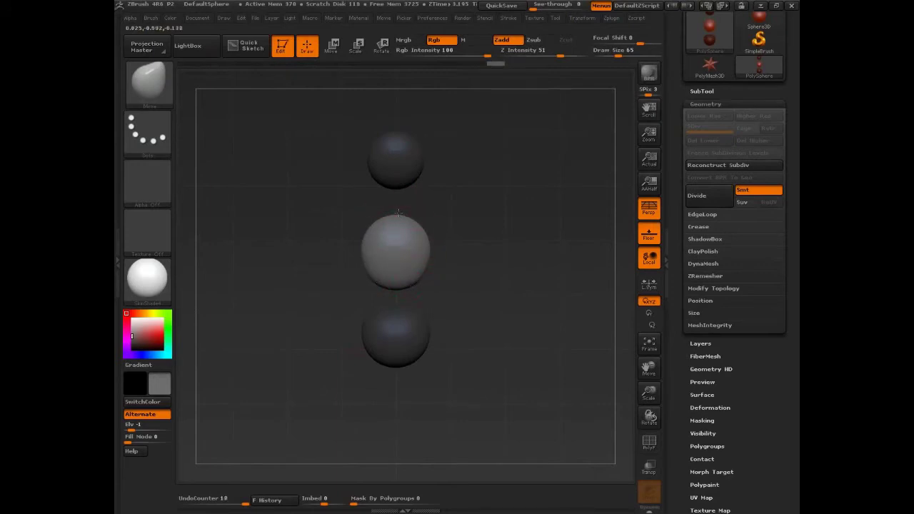
{"action": "left_click_drag", "start_coordinate": [399, 223], "coordinate": [406, 211]}
{"action": "key", "text": "ctrl+z"}
{"action": "key", "text": "s"}
{"action": "left_click", "coordinate": [423, 242]}
{"action": "mouse_move", "coordinate": [493, 268]}
{"action": "left_mouse_down"}
{"action": "mouse_move", "coordinate": [372, 285]}
{"action": "mouse_move", "coordinate": [409, 292]}
{"action": "left_mouse_up"}
{"action": "left_click_drag", "start_coordinate": [451, 249], "coordinate": [439, 253]}
{"action": "left_click_drag", "start_coordinate": [423, 216], "coordinate": [432, 211]}
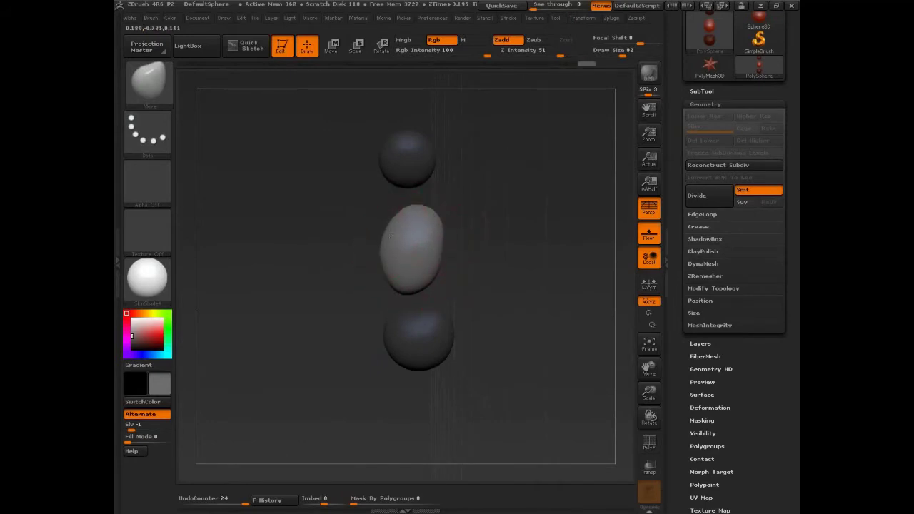
{"action": "left_click_drag", "start_coordinate": [384, 235], "coordinate": [397, 238]}
{"action": "left_click_drag", "start_coordinate": [496, 249], "coordinate": [499, 318]}
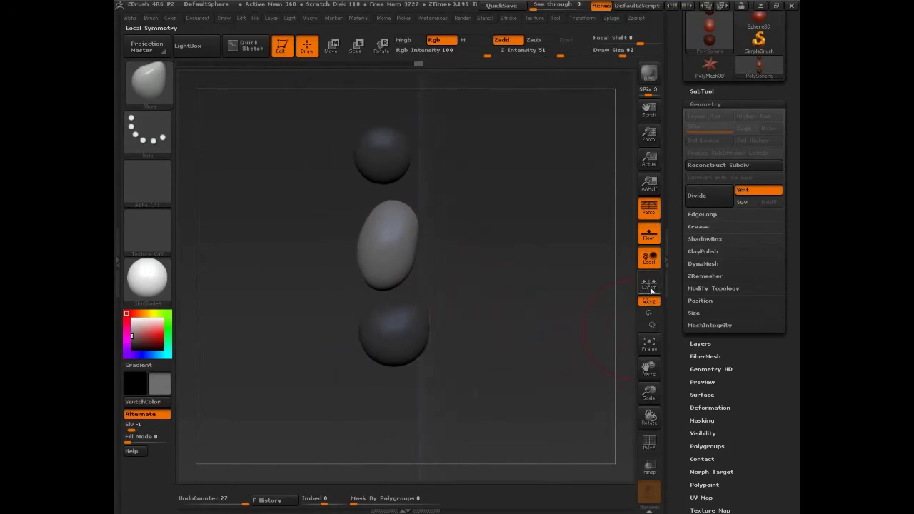
- Narrow the pelvis mass from front to back in side view, giving it a tilted shape that tapers toward its underside
{"action": "left_click", "coordinate": [223, 18]}
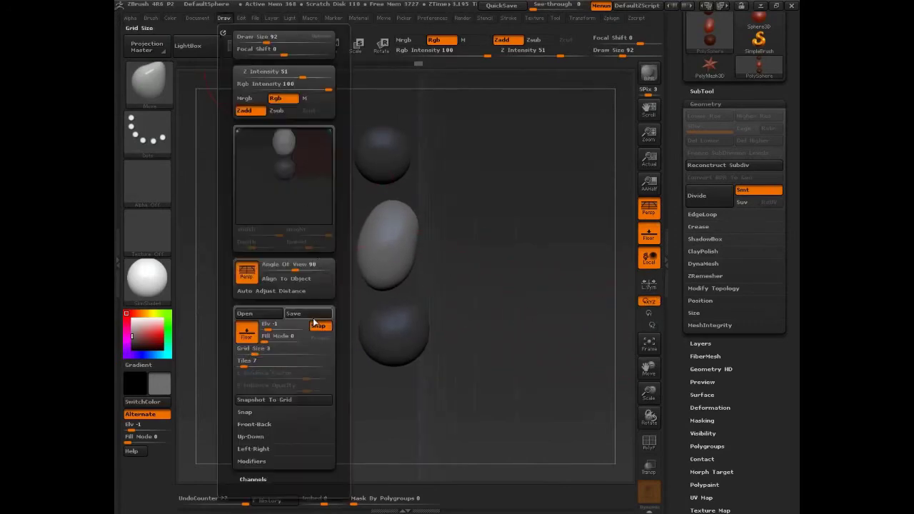
{"action": "mouse_move", "coordinate": [509, 318]}
{"action": "left_mouse_down", "text": "alt"}
{"action": "mouse_move", "coordinate": [505, 343]}
{"action": "mouse_move", "coordinate": [514, 336]}
{"action": "mouse_move", "coordinate": [477, 338]}
{"action": "left_mouse_up", "text": "alt"}
{"action": "mouse_move", "coordinate": [457, 359]}
{"action": "left_mouse_down"}
{"action": "mouse_move", "coordinate": [449, 367]}
{"action": "mouse_move", "coordinate": [472, 364]}
{"action": "left_mouse_up"}
{"action": "mouse_move", "coordinate": [429, 335]}
{"action": "left_mouse_down"}
{"action": "mouse_move", "coordinate": [456, 339]}
{"action": "mouse_move", "coordinate": [425, 331]}
{"action": "mouse_move", "coordinate": [419, 356]}
{"action": "mouse_move", "coordinate": [478, 359]}
{"action": "left_mouse_up"}
{"action": "mouse_move", "coordinate": [361, 333]}
{"action": "left_mouse_down"}
{"action": "mouse_move", "coordinate": [369, 327]}
{"action": "mouse_move", "coordinate": [379, 352]}
{"action": "left_mouse_up"}
{"action": "left_click_drag", "start_coordinate": [387, 305], "coordinate": [388, 308]}
{"action": "left_click_drag", "start_coordinate": [501, 351], "coordinate": [480, 333]}
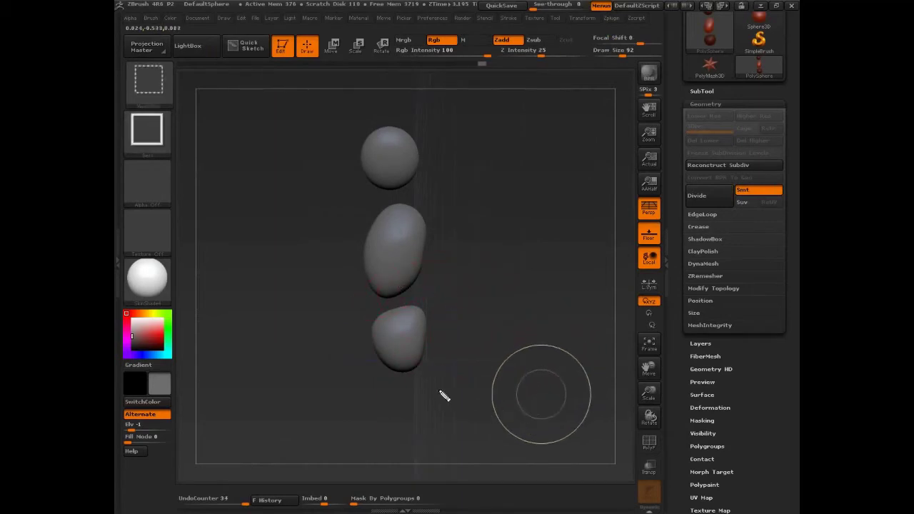
- Sketch annotation lines over the pelvis, rib cage and head in side view, and clear them
{"action": "left_click_drag", "start_coordinate": [413, 358], "coordinate": [342, 333]}
{"action": "left_click_drag", "start_coordinate": [389, 285], "coordinate": [462, 183]}
{"action": "left_click_drag", "start_coordinate": [411, 191], "coordinate": [376, 118]}
{"action": "key", "text": "Escape"}
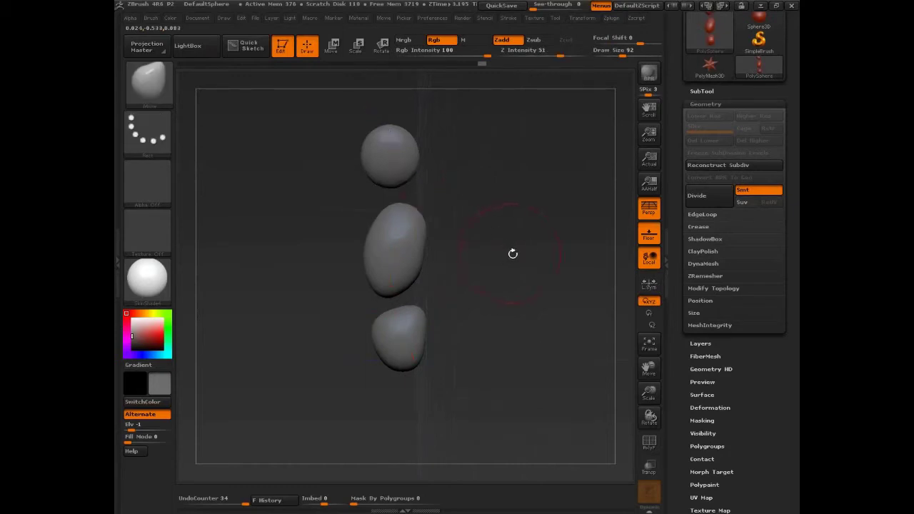
- Shape the top sphere into a head profile at draw size 179, pulling out the jaw and pushing in the underside behind it
{"action": "left_click_drag", "start_coordinate": [501, 245], "coordinate": [502, 329], "text": "alt"}
{"action": "left_click", "coordinate": [200, 20]}
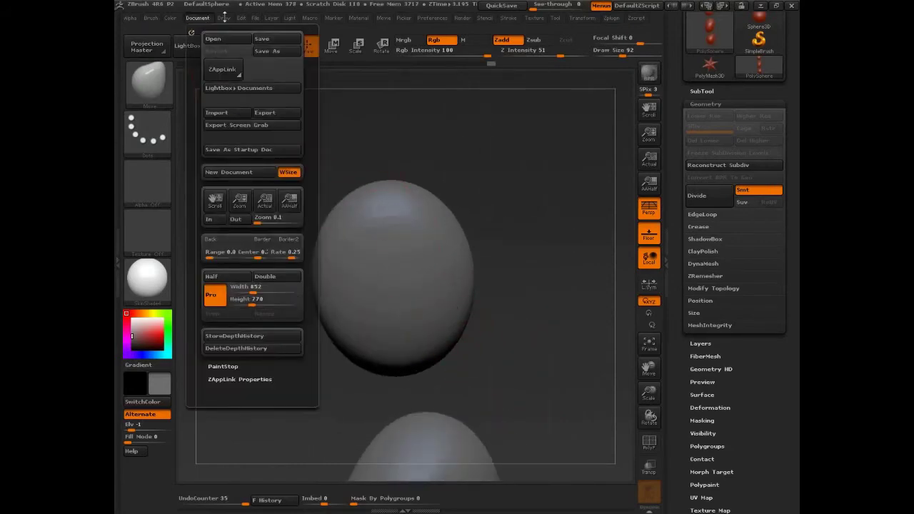
{"action": "mouse_move", "coordinate": [224, 17]}
{"action": "left_click", "coordinate": [293, 283]}
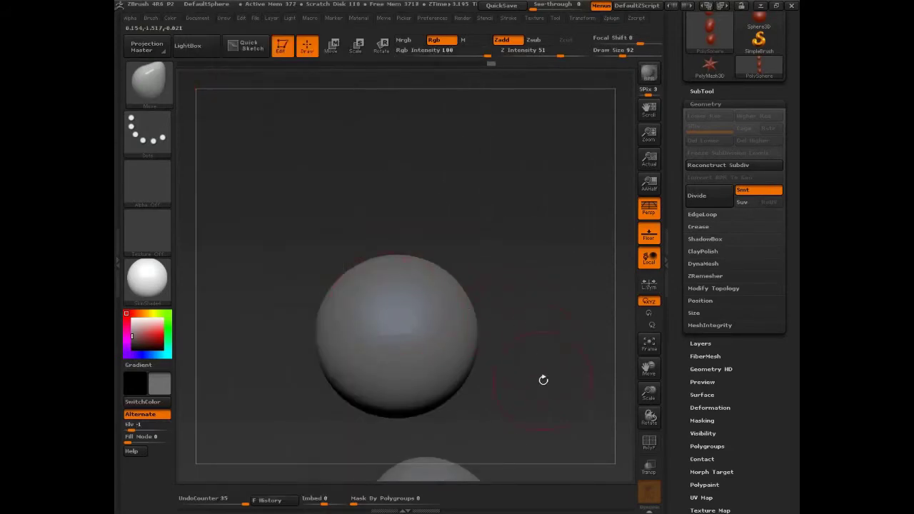
{"action": "mouse_move", "coordinate": [543, 379]}
{"action": "left_mouse_down"}
{"action": "mouse_move", "coordinate": [457, 251]}
{"action": "mouse_move", "coordinate": [458, 266]}
{"action": "mouse_move", "coordinate": [493, 279]}
{"action": "left_mouse_up"}
{"action": "key", "text": "s"}
{"action": "mouse_move", "coordinate": [418, 268]}
{"action": "left_mouse_down"}
{"action": "mouse_move", "coordinate": [415, 288]}
{"action": "mouse_move", "coordinate": [387, 280]}
{"action": "mouse_move", "coordinate": [390, 299]}
{"action": "mouse_move", "coordinate": [374, 307]}
{"action": "mouse_move", "coordinate": [333, 317]}
{"action": "mouse_move", "coordinate": [315, 310]}
{"action": "left_mouse_up"}
{"action": "key", "text": "s"}
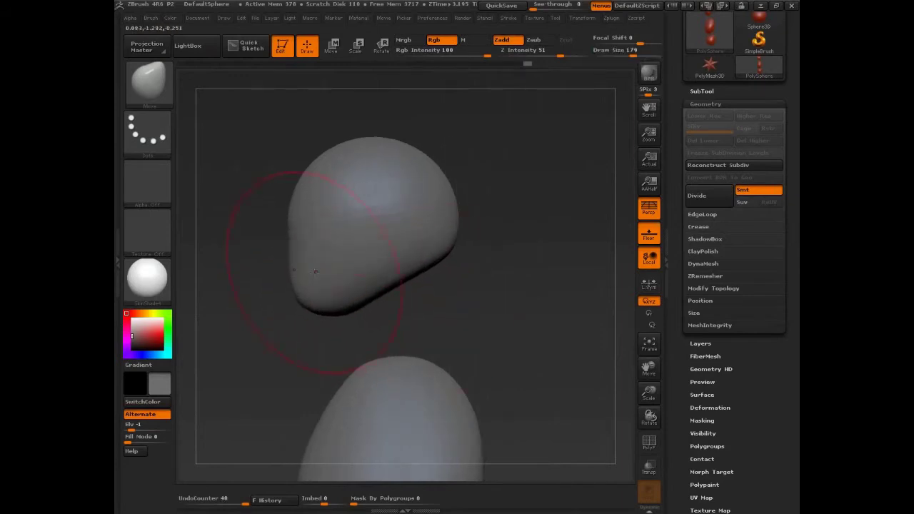
{"action": "left_click_drag", "start_coordinate": [465, 290], "coordinate": [448, 286]}
{"action": "left_click_drag", "start_coordinate": [319, 301], "coordinate": [329, 305]}
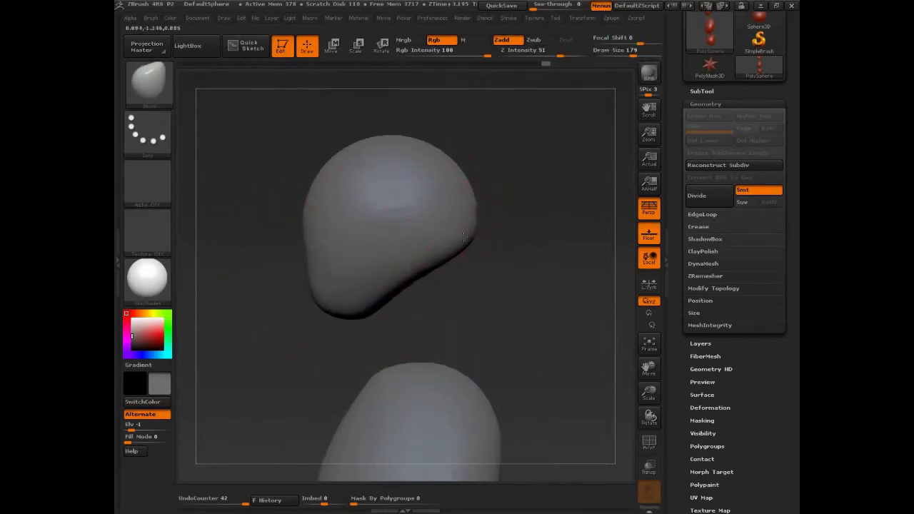
- Narrow the head from the front by pushing in the temples, cheeks and jaw sides
{"action": "mouse_move", "coordinate": [488, 239]}
{"action": "left_mouse_down"}
{"action": "mouse_move", "coordinate": [510, 259]}
{"action": "mouse_move", "coordinate": [578, 256]}
{"action": "mouse_move", "coordinate": [548, 300]}
{"action": "left_mouse_up"}
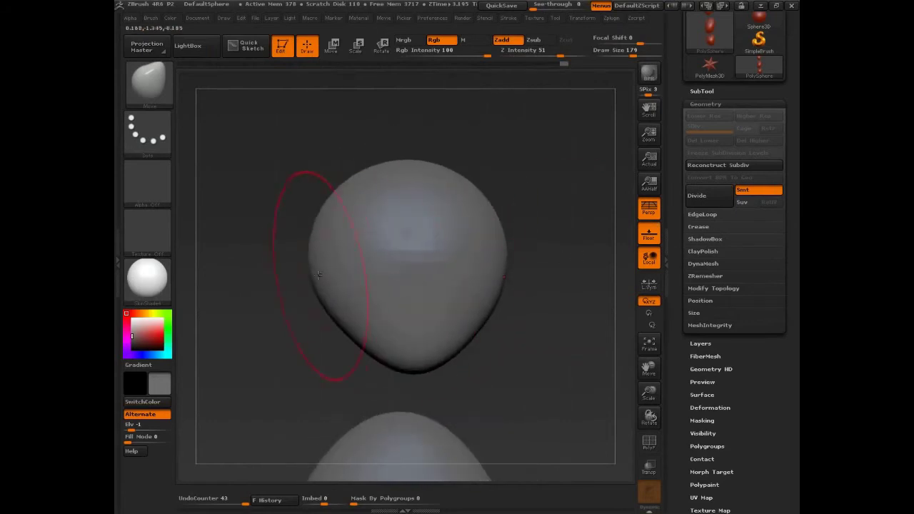
{"action": "left_click_drag", "start_coordinate": [308, 264], "coordinate": [344, 259]}
{"action": "left_click_drag", "start_coordinate": [343, 212], "coordinate": [352, 214]}
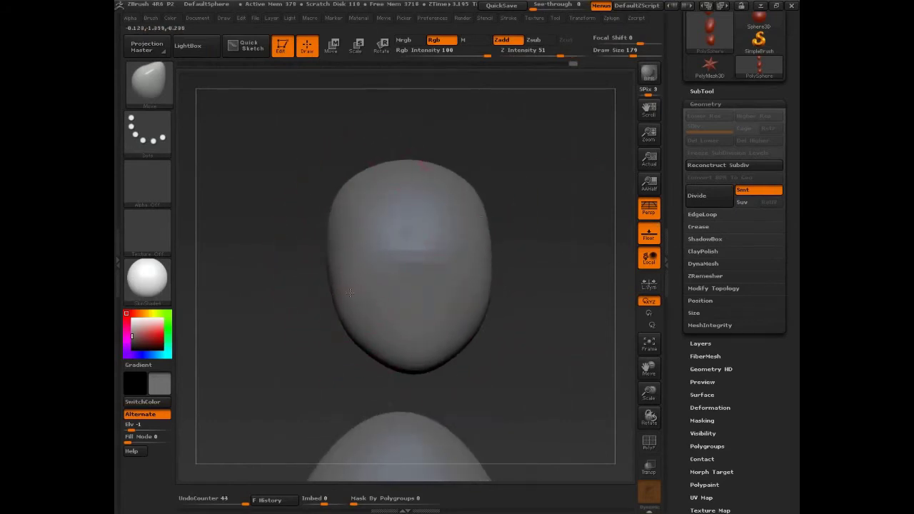
{"action": "left_click_drag", "start_coordinate": [342, 325], "coordinate": [351, 318]}
{"action": "mouse_move", "coordinate": [527, 318]}
{"action": "left_mouse_down"}
{"action": "mouse_move", "coordinate": [555, 319]}
{"action": "mouse_move", "coordinate": [500, 313]}
{"action": "mouse_move", "coordinate": [575, 370]}
{"action": "mouse_move", "coordinate": [488, 235]}
{"action": "mouse_move", "coordinate": [501, 248]}
{"action": "left_mouse_up"}
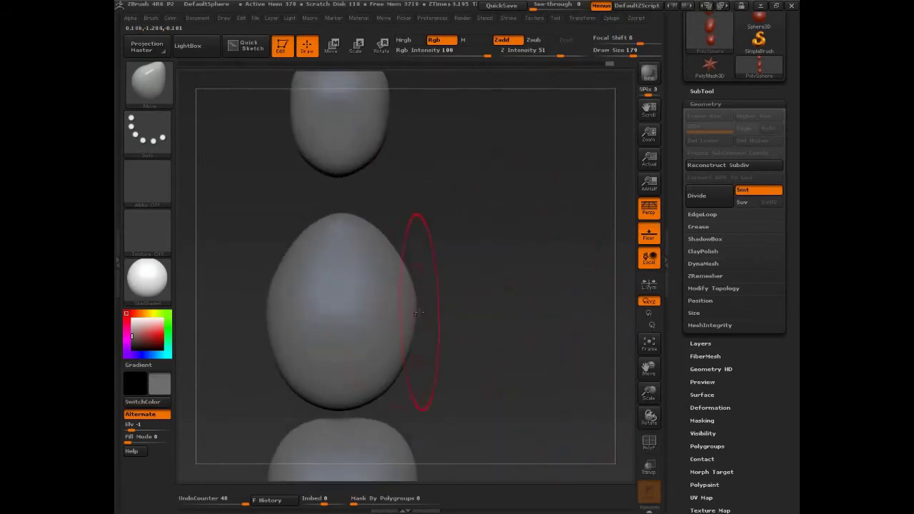
- Slim the rib cage mass from the front and refine its sides into an egg outline that is wider toward its base
{"action": "left_click_drag", "start_coordinate": [486, 303], "coordinate": [420, 310]}
{"action": "mouse_move", "coordinate": [486, 327]}
{"action": "left_mouse_down"}
{"action": "mouse_move", "coordinate": [427, 357]}
{"action": "mouse_move", "coordinate": [463, 372]}
{"action": "left_mouse_up"}
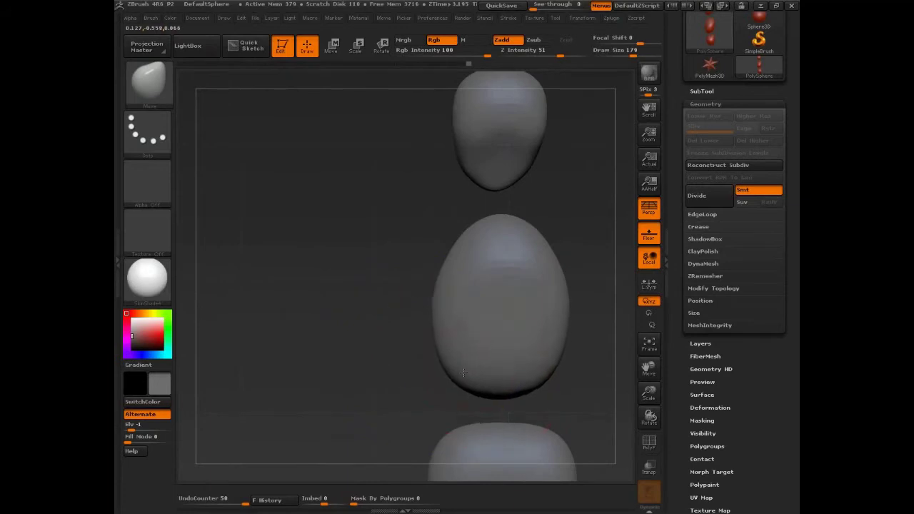
{"action": "left_click_drag", "start_coordinate": [445, 308], "coordinate": [450, 309]}
{"action": "left_click_drag", "start_coordinate": [388, 389], "coordinate": [323, 271], "text": "alt"}
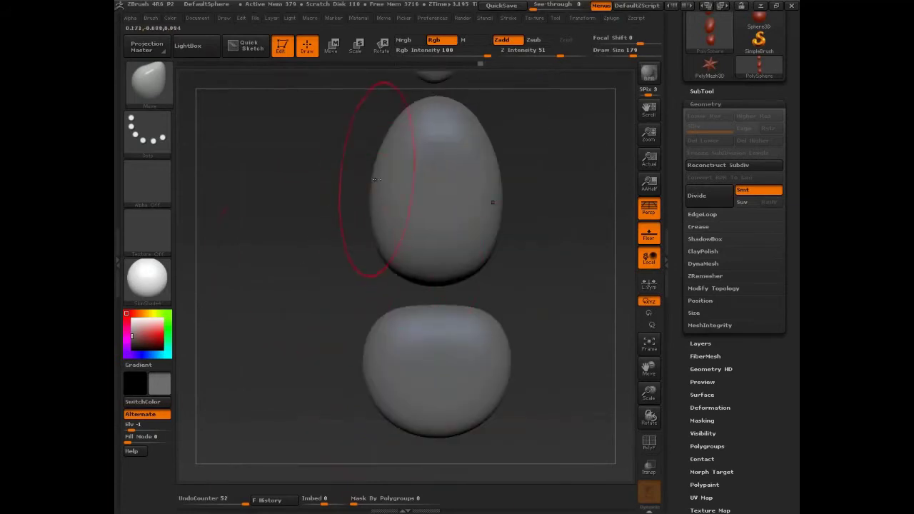
{"action": "left_click_drag", "start_coordinate": [371, 173], "coordinate": [366, 188]}
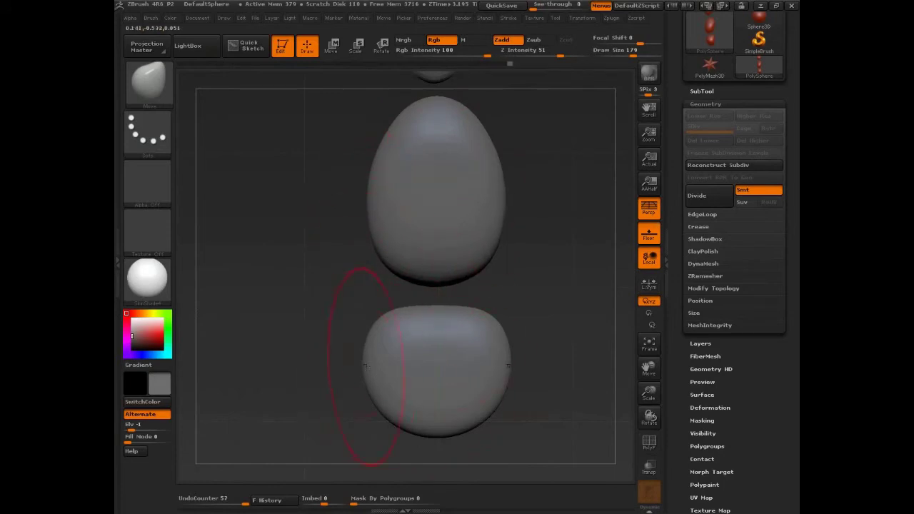
- Push in the sides of the pelvis mass from the front and adjust the rib cage's side contour
{"action": "left_click_drag", "start_coordinate": [367, 366], "coordinate": [375, 367]}
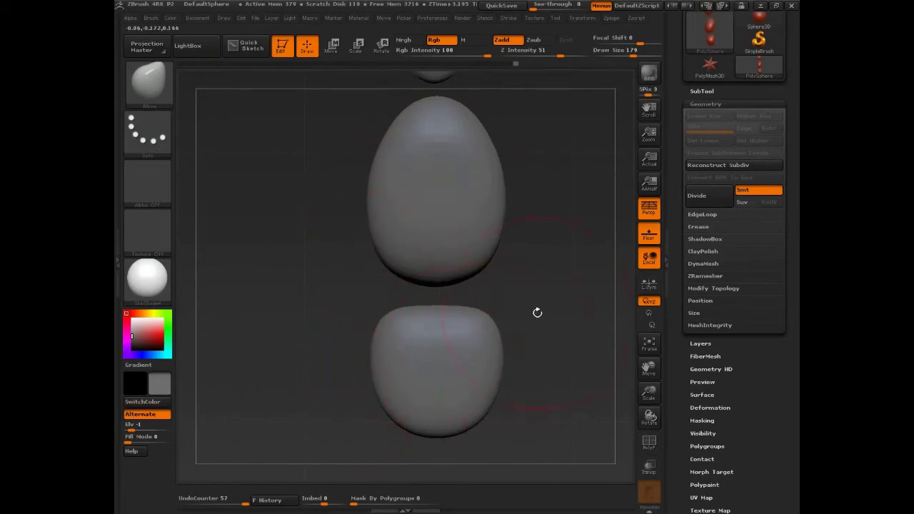
{"action": "left_click_drag", "start_coordinate": [537, 313], "coordinate": [414, 313]}
{"action": "left_click_drag", "start_coordinate": [357, 184], "coordinate": [364, 185]}
- Turn off perspective distortion and set the floor grid's elevation to 0
{"action": "left_click_drag", "start_coordinate": [468, 253], "coordinate": [578, 400], "text": "alt"}
{"action": "mouse_move", "coordinate": [560, 345]}
{"action": "left_mouse_down", "text": "alt"}
{"action": "mouse_move", "coordinate": [546, 395]}
{"action": "mouse_move", "coordinate": [543, 341]}
{"action": "left_mouse_up", "text": "alt"}
{"action": "left_click_drag", "start_coordinate": [540, 386], "coordinate": [517, 298], "text": "alt"}
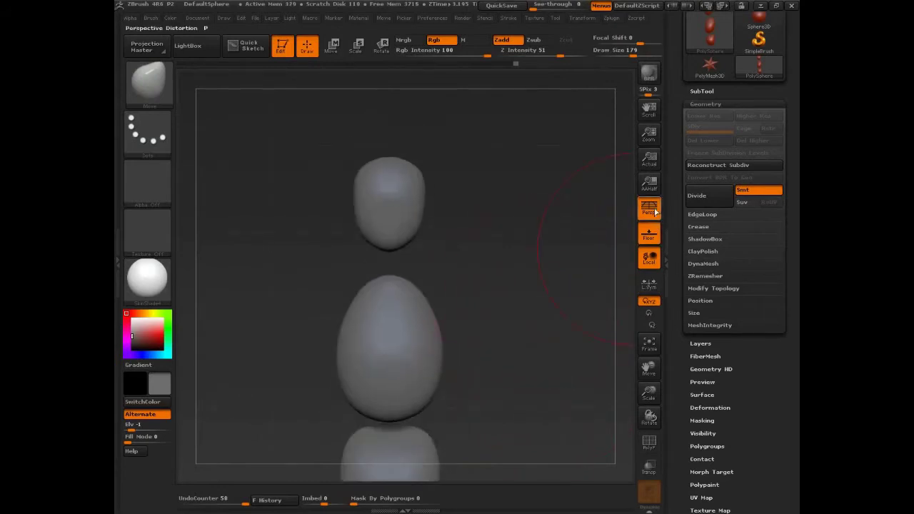
{"action": "left_click", "coordinate": [655, 211]}
{"action": "mouse_move", "coordinate": [541, 259]}
{"action": "left_mouse_down"}
{"action": "mouse_move", "coordinate": [528, 331]}
{"action": "mouse_move", "coordinate": [528, 250]}
{"action": "mouse_move", "coordinate": [537, 245]}
{"action": "mouse_move", "coordinate": [536, 310]}
{"action": "mouse_move", "coordinate": [555, 324]}
{"action": "mouse_move", "coordinate": [558, 351]}
{"action": "left_mouse_up"}
{"action": "left_click", "coordinate": [223, 19]}
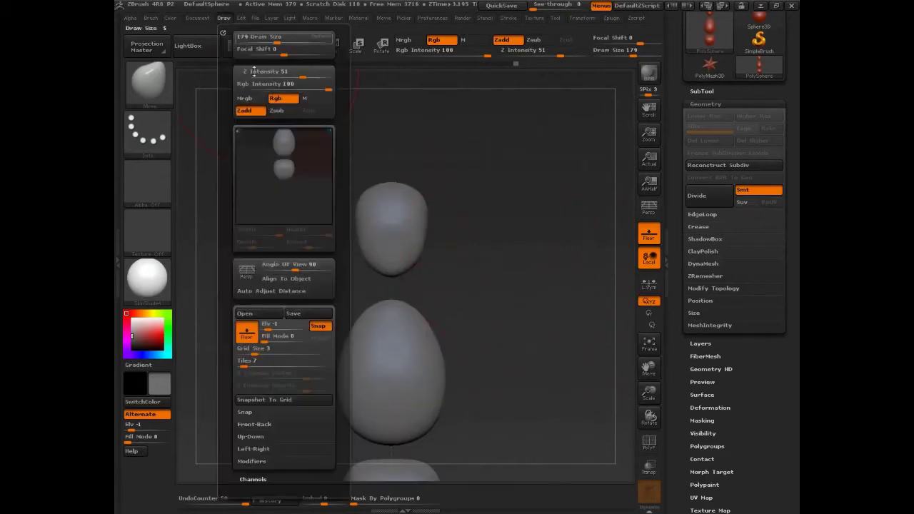
{"action": "left_click_drag", "start_coordinate": [269, 329], "coordinate": [284, 329]}
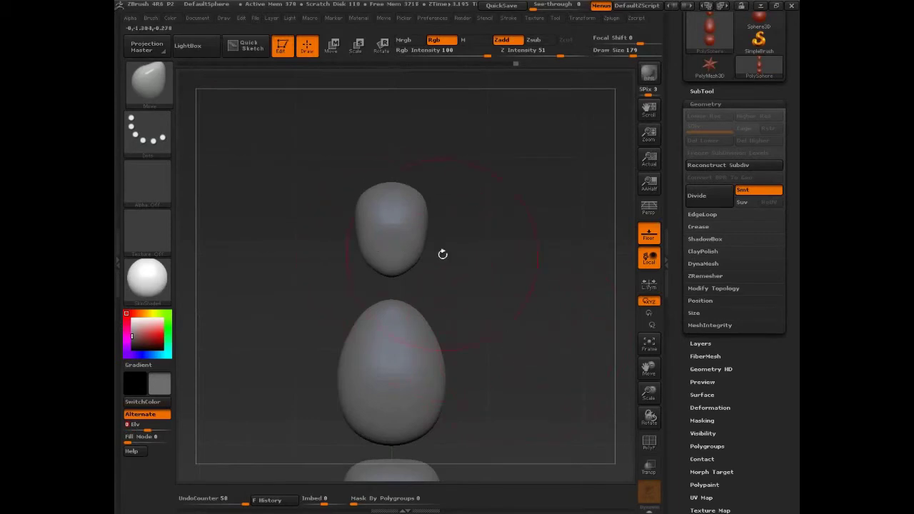
- Mask everything except the head and move it straight up to leave more neck space above the rib cage
{"action": "mouse_move", "coordinate": [441, 253]}
{"action": "left_mouse_down"}
{"action": "mouse_move", "coordinate": [425, 227]}
{"action": "mouse_move", "coordinate": [457, 257]}
{"action": "mouse_move", "coordinate": [461, 279]}
{"action": "mouse_move", "coordinate": [535, 281]}
{"action": "mouse_move", "coordinate": [469, 210]}
{"action": "left_mouse_up"}
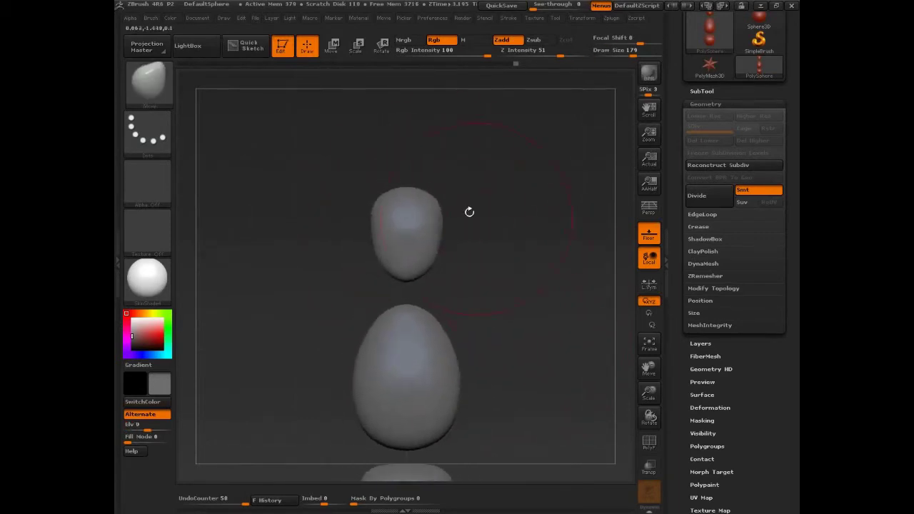
{"action": "left_click", "coordinate": [334, 48]}
{"action": "left_click", "coordinate": [411, 235], "text": "ctrl"}
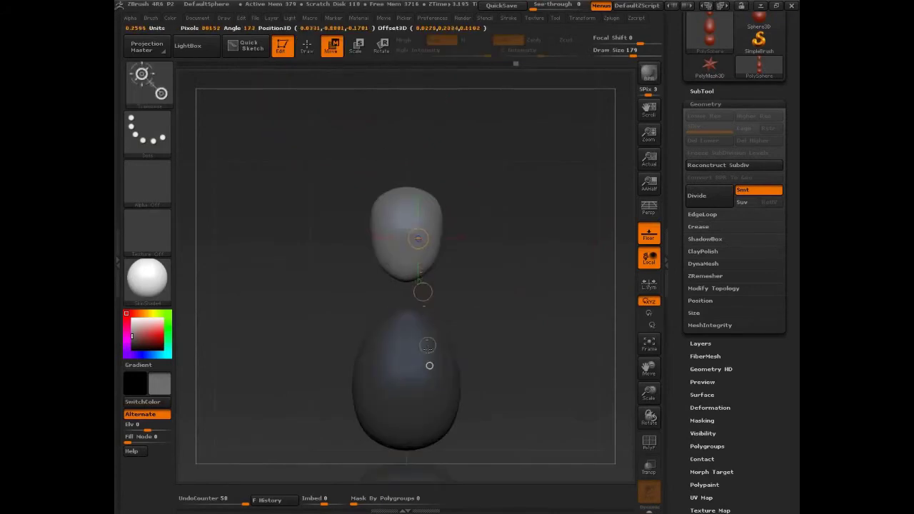
{"action": "left_click_drag", "start_coordinate": [442, 219], "coordinate": [440, 112]}
{"action": "left_click_drag", "start_coordinate": [441, 177], "coordinate": [443, 152]}
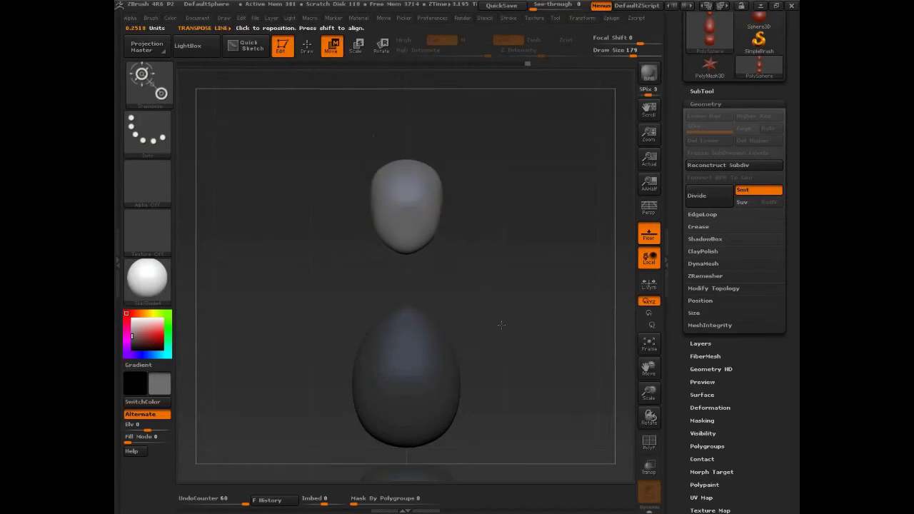
- Mask everything except the rib cage and pull its top upward with the Move brush at draw size 239
{"action": "left_click_drag", "start_coordinate": [485, 269], "coordinate": [484, 239], "text": "alt"}
{"action": "left_click_drag", "start_coordinate": [437, 340], "coordinate": [415, 149], "text": "ctrl"}
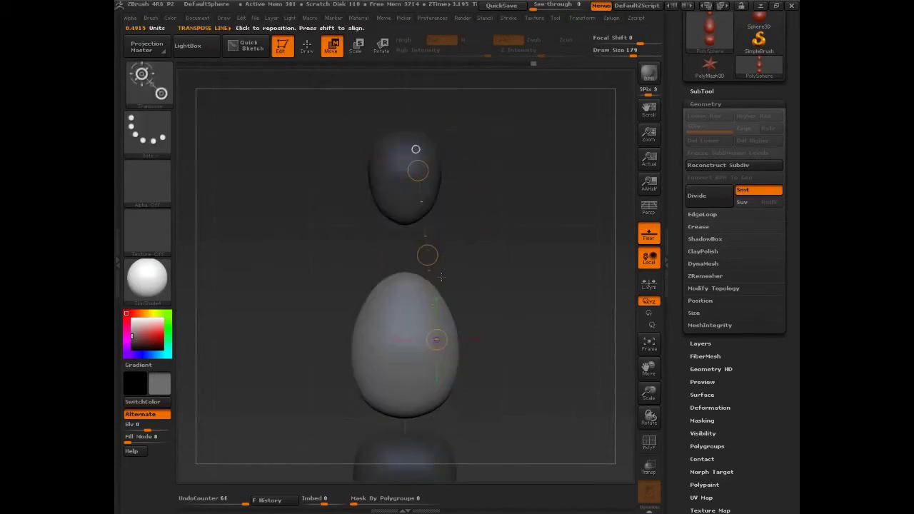
{"action": "key", "text": "q"}
{"action": "key", "text": "s"}
{"action": "mouse_move", "coordinate": [412, 280]}
{"action": "left_mouse_down"}
{"action": "mouse_move", "coordinate": [420, 279]}
{"action": "mouse_move", "coordinate": [410, 259]}
{"action": "left_mouse_up"}
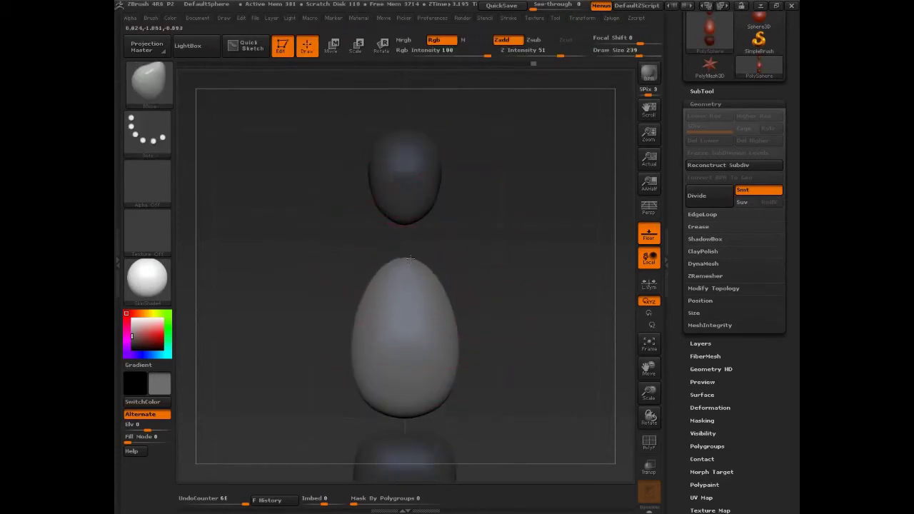
- Mask everything except the pelvis mass, move it slightly away from the rib cage, and reduce the draw size to 107
{"action": "mouse_move", "coordinate": [520, 381]}
{"action": "left_mouse_down", "text": "alt"}
{"action": "mouse_move", "coordinate": [498, 255]}
{"action": "mouse_move", "coordinate": [514, 272]}
{"action": "left_mouse_up", "text": "alt"}
{"action": "key", "text": "w"}
{"action": "key", "text": "ctrl+i"}
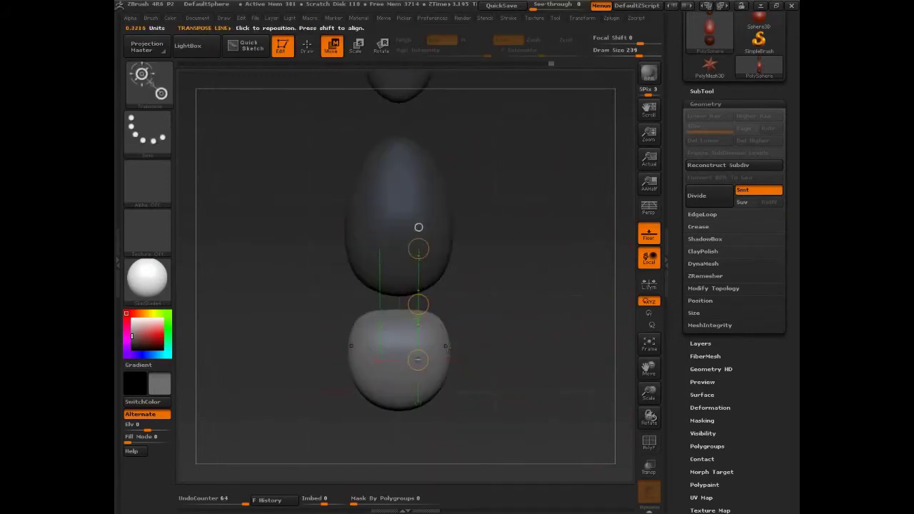
{"action": "mouse_move", "coordinate": [447, 347]}
{"action": "left_mouse_down"}
{"action": "mouse_move", "coordinate": [446, 302]}
{"action": "mouse_move", "coordinate": [446, 332]}
{"action": "left_mouse_up"}
{"action": "key", "text": "q"}
{"action": "mouse_move", "coordinate": [518, 282]}
{"action": "left_mouse_down", "text": "alt"}
{"action": "mouse_move", "coordinate": [518, 262]}
{"action": "mouse_move", "coordinate": [488, 278]}
{"action": "mouse_move", "coordinate": [528, 304]}
{"action": "mouse_move", "coordinate": [501, 300]}
{"action": "mouse_move", "coordinate": [510, 306]}
{"action": "mouse_move", "coordinate": [538, 306]}
{"action": "mouse_move", "coordinate": [547, 335]}
{"action": "left_mouse_up", "text": "alt"}
{"action": "key", "text": "s"}
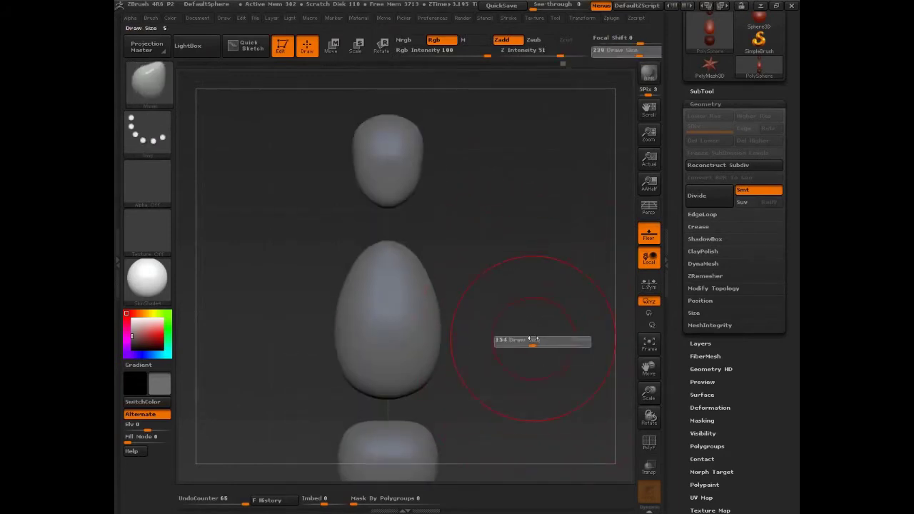
{"action": "left_click", "coordinate": [531, 341]}
{"action": "key", "text": "f"}
- Measure the rib cage's width and the head's height with transpose lines, marking the units read-out with a temporary annotation
{"action": "left_click", "coordinate": [333, 44]}
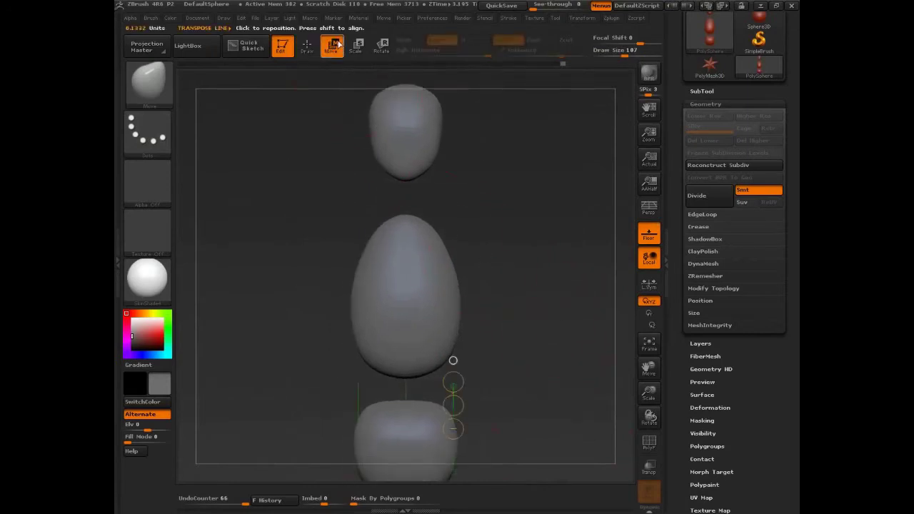
{"action": "left_click_drag", "start_coordinate": [349, 296], "coordinate": [546, 297]}
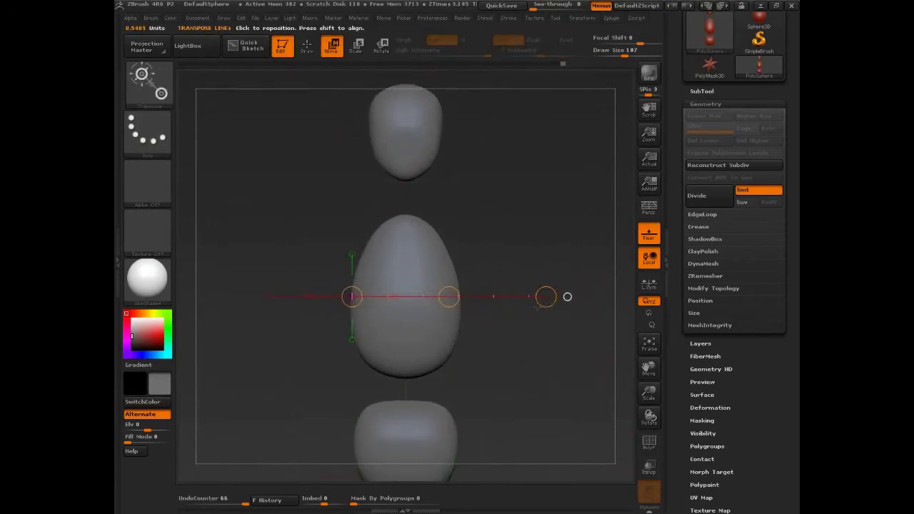
{"action": "mouse_move", "coordinate": [537, 306]}
{"action": "left_mouse_down"}
{"action": "mouse_move", "coordinate": [461, 308]}
{"action": "mouse_move", "coordinate": [490, 261]}
{"action": "mouse_move", "coordinate": [159, 45]}
{"action": "mouse_move", "coordinate": [133, 7]}
{"action": "mouse_move", "coordinate": [130, 17]}
{"action": "left_mouse_up"}
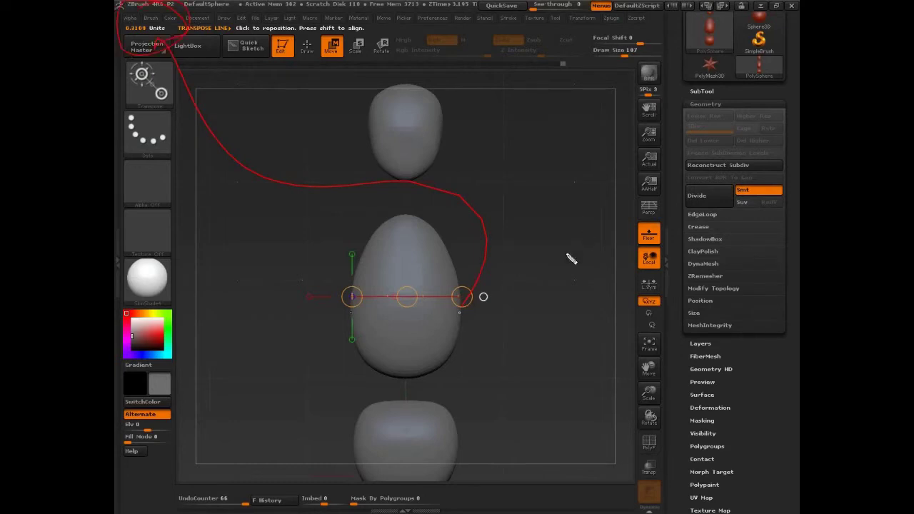
{"action": "key", "text": "Escape"}
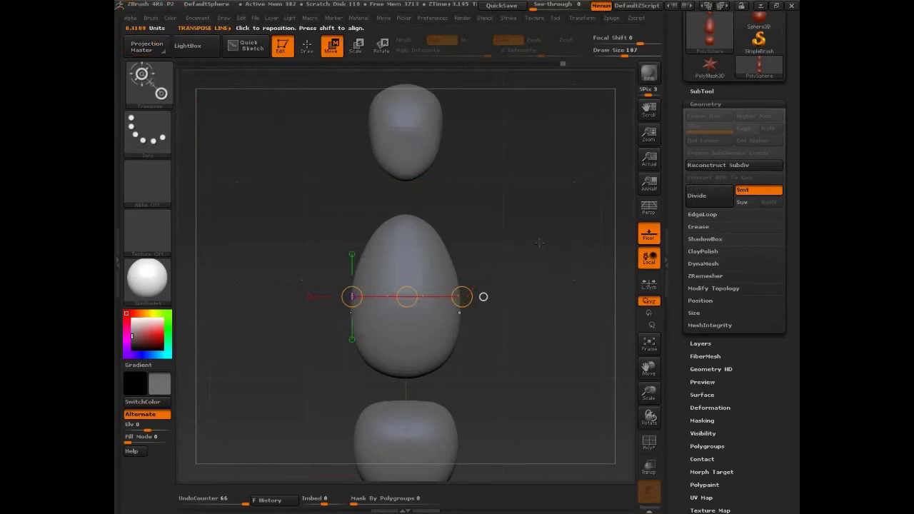
{"action": "mouse_move", "coordinate": [546, 230]}
{"action": "left_mouse_down"}
{"action": "mouse_move", "coordinate": [550, 334]}
{"action": "mouse_move", "coordinate": [570, 271]}
{"action": "mouse_move", "coordinate": [538, 333]}
{"action": "left_mouse_up"}
{"action": "mouse_move", "coordinate": [392, 306]}
{"action": "left_mouse_down"}
{"action": "mouse_move", "coordinate": [392, 124]}
{"action": "mouse_move", "coordinate": [402, 168]}
{"action": "left_mouse_up"}
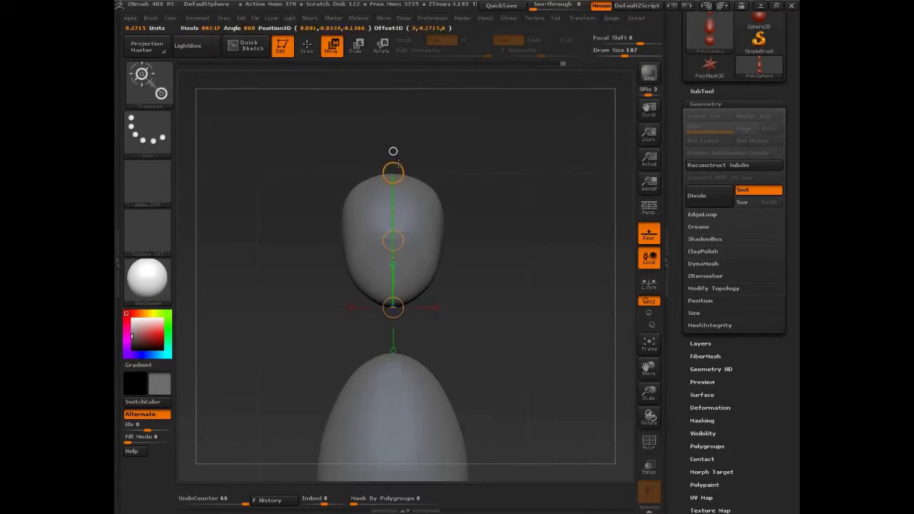
- Mark the transpose line's units read-out with a temporary annotation and clear it
{"action": "key", "text": "ctrl+shift"}
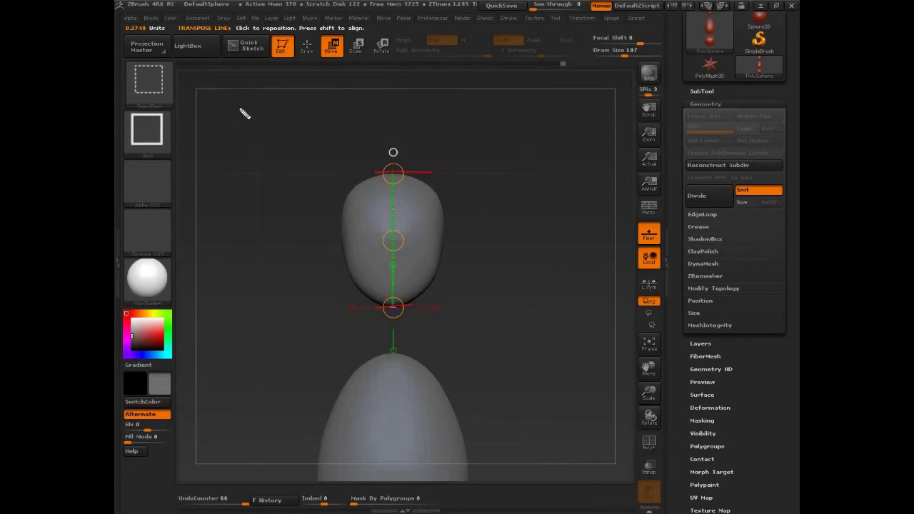
{"action": "mouse_move", "coordinate": [275, 136]}
{"action": "left_mouse_down"}
{"action": "mouse_move", "coordinate": [163, 61]}
{"action": "mouse_move", "coordinate": [141, 22]}
{"action": "left_mouse_up"}
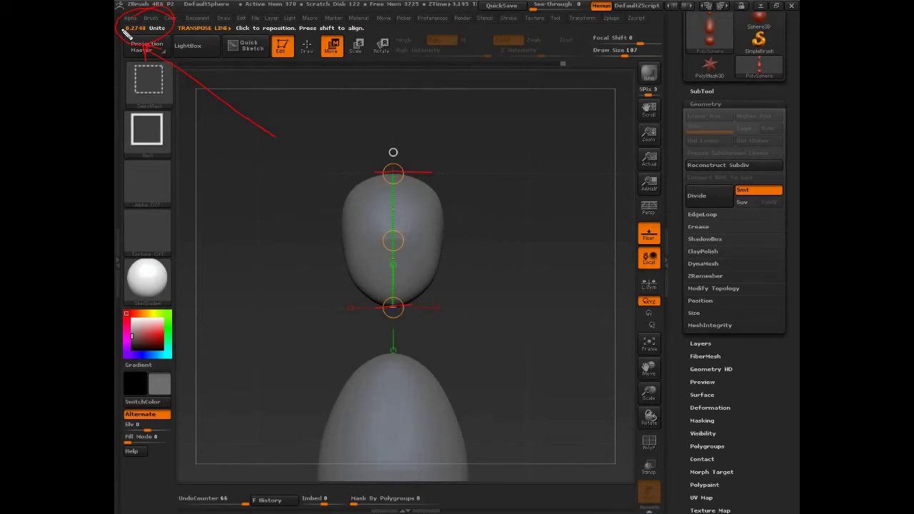
{"action": "key", "text": "Escape"}
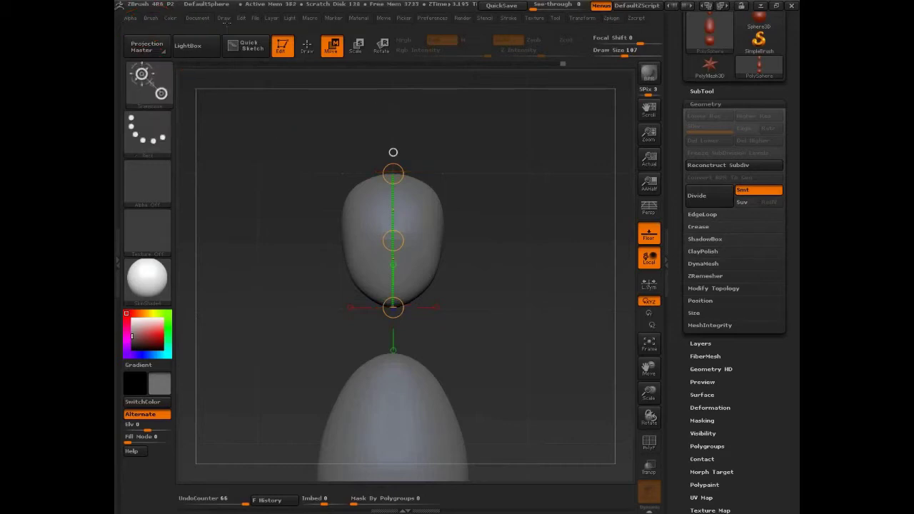
- Calibrate the transpose units by setting the calibration distance to 1 for the line spanning the head's height
{"action": "left_click", "coordinate": [433, 18]}
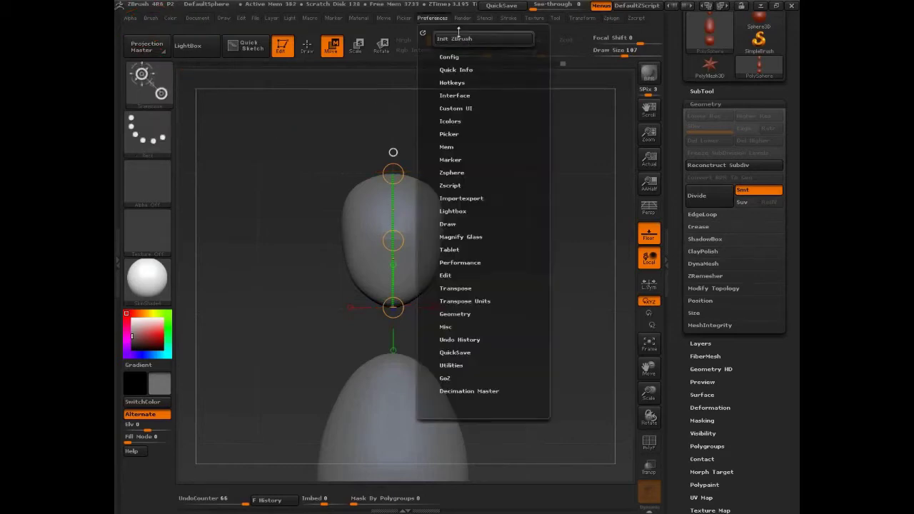
{"action": "left_click", "coordinate": [459, 289]}
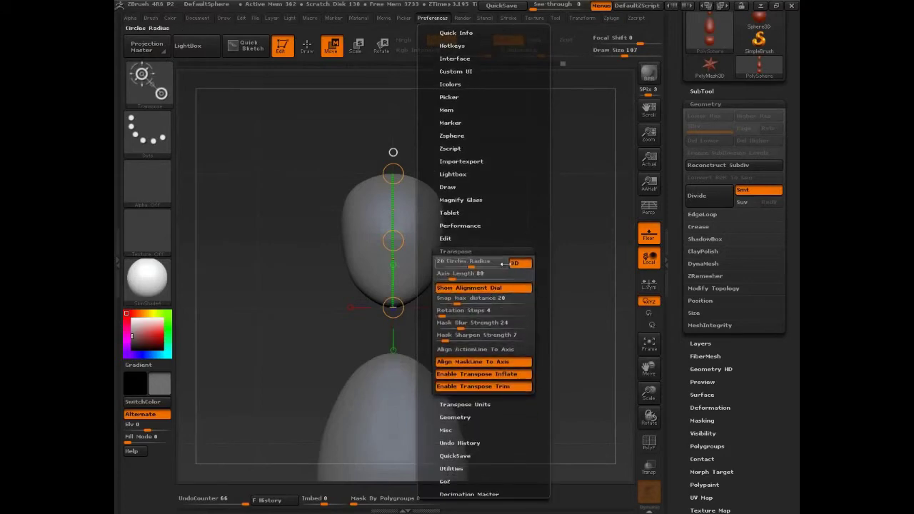
{"action": "left_click", "coordinate": [470, 374]}
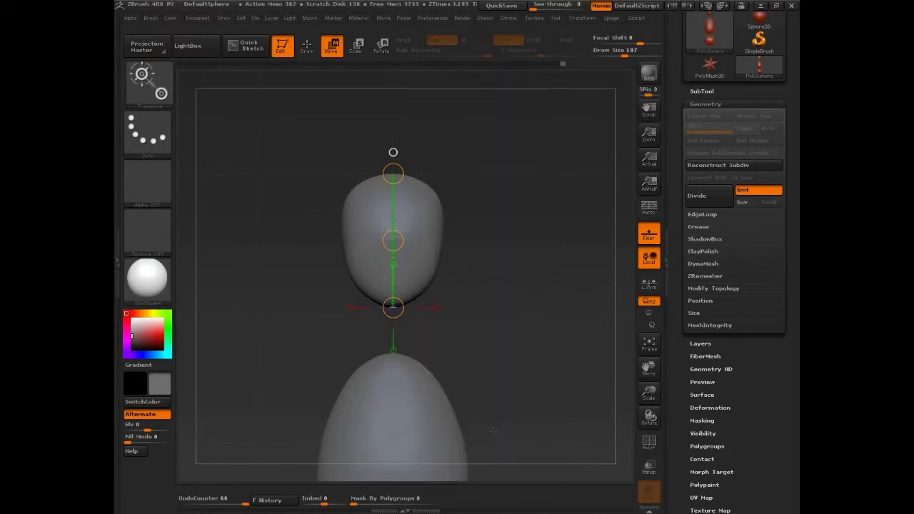
{"action": "left_click", "coordinate": [436, 18]}
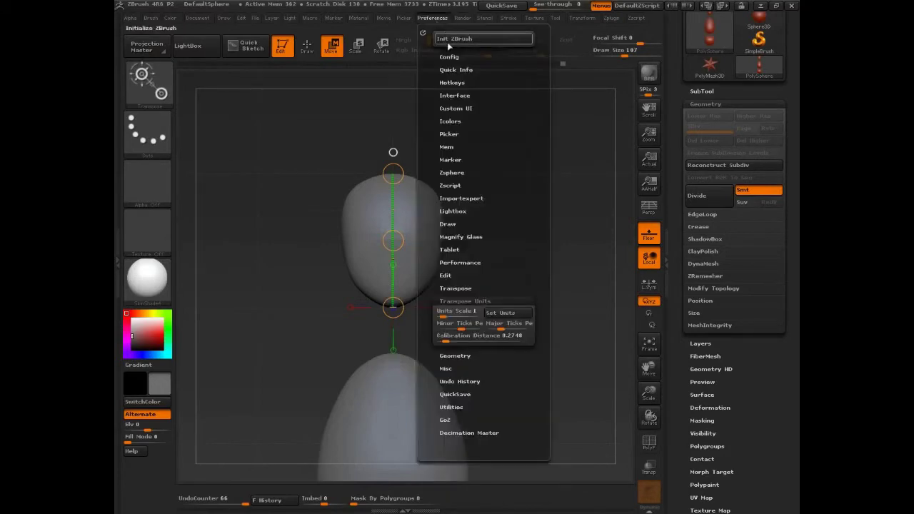
{"action": "left_click", "coordinate": [458, 341]}
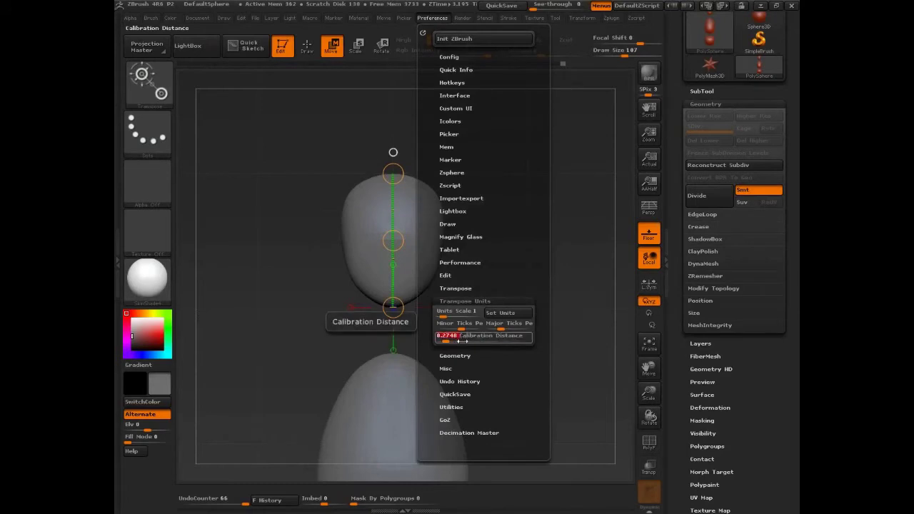
{"action": "key", "text": "BackSpace"}
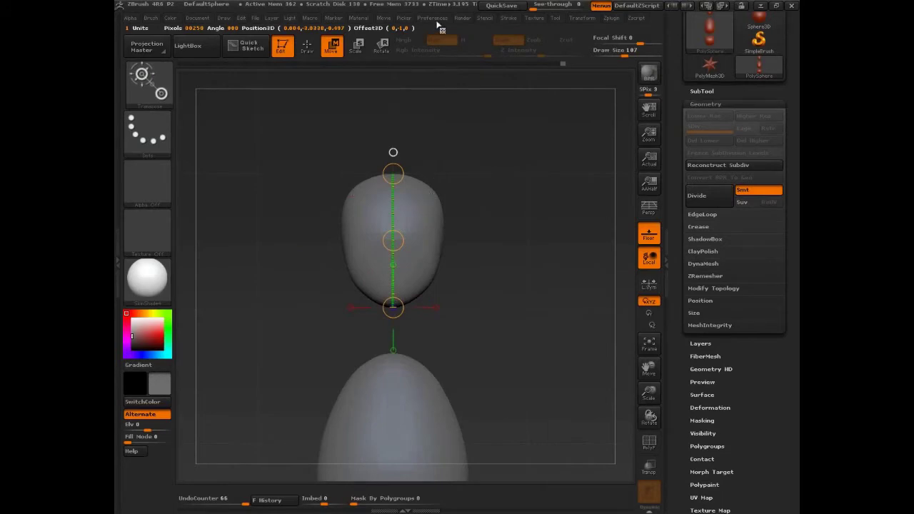
{"action": "left_click", "coordinate": [433, 17]}
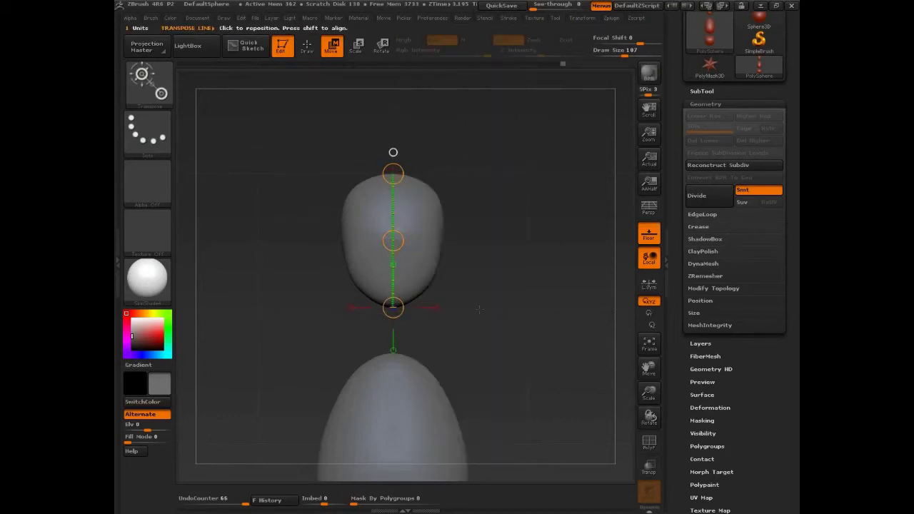
- Measure the rib cage's width, the pelvis's width and the pelvis's side-view depth with transpose lines
{"action": "left_click_drag", "start_coordinate": [540, 351], "coordinate": [526, 263], "text": "alt"}
{"action": "mouse_move", "coordinate": [331, 289]}
{"action": "left_mouse_down"}
{"action": "mouse_move", "coordinate": [483, 293]}
{"action": "mouse_move", "coordinate": [444, 300]}
{"action": "left_mouse_up"}
{"action": "left_click", "coordinate": [445, 300]}
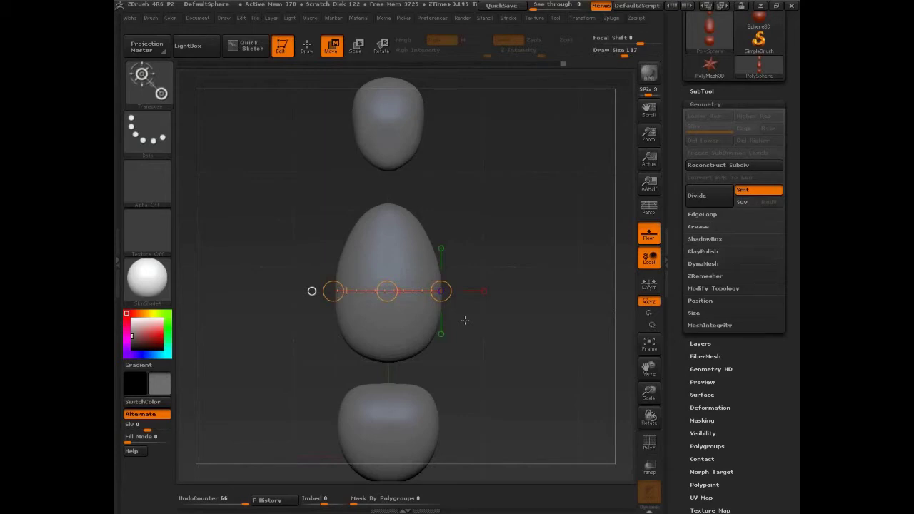
{"action": "left_click_drag", "start_coordinate": [500, 395], "coordinate": [509, 268], "text": "alt"}
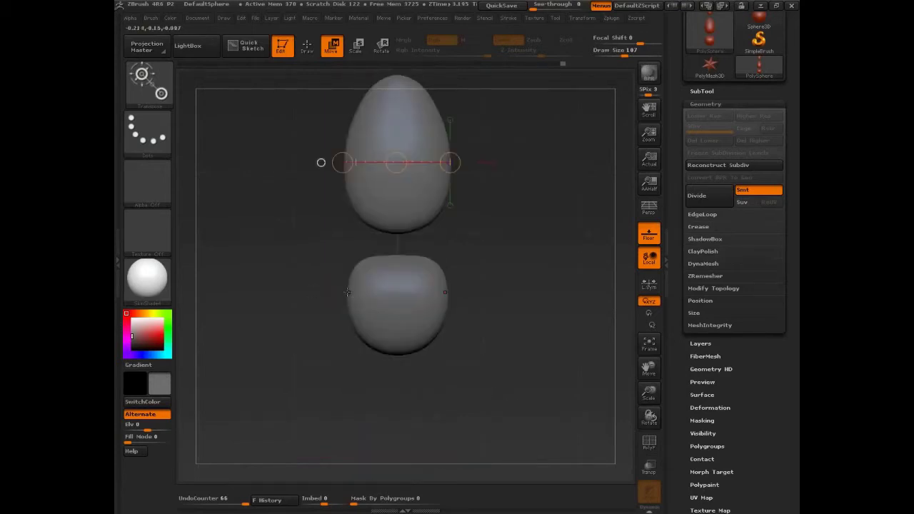
{"action": "left_click_drag", "start_coordinate": [349, 293], "coordinate": [450, 291]}
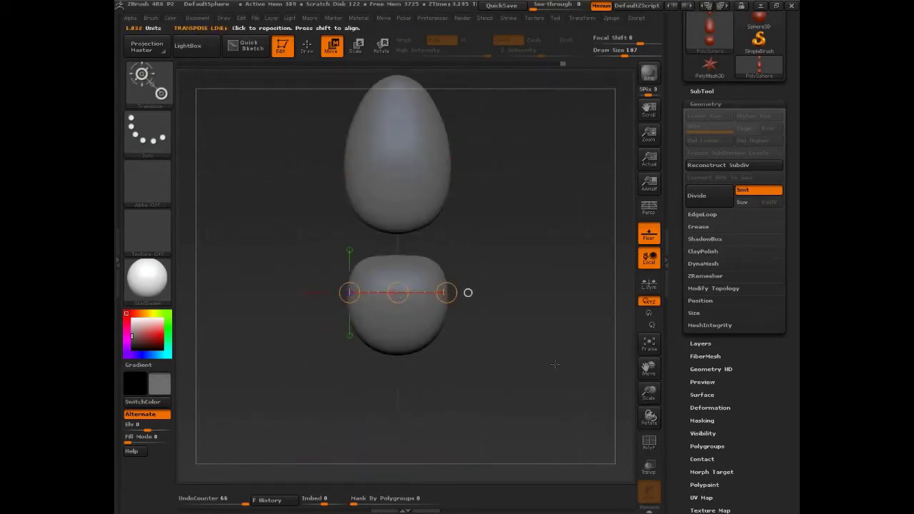
{"action": "left_click_drag", "start_coordinate": [556, 363], "coordinate": [453, 355]}
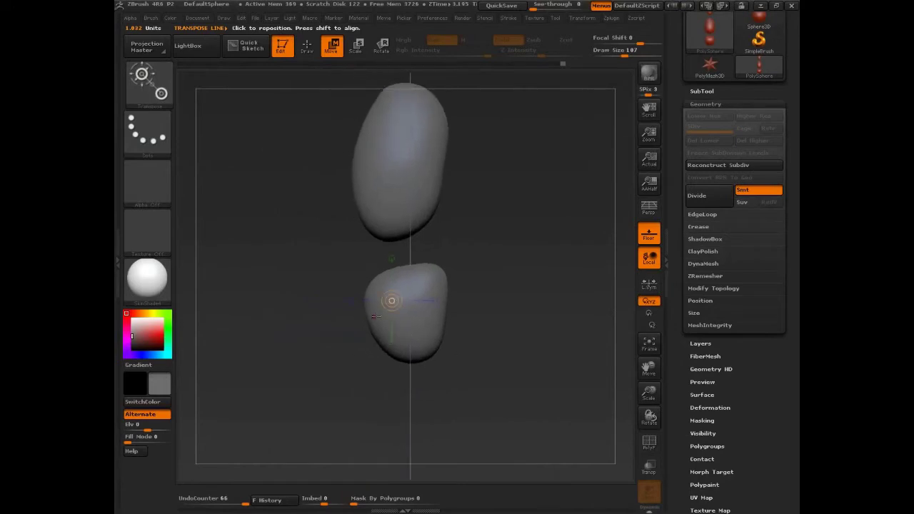
{"action": "mouse_move", "coordinate": [371, 316]}
{"action": "left_mouse_down"}
{"action": "mouse_move", "coordinate": [475, 307]}
{"action": "mouse_move", "coordinate": [460, 314]}
{"action": "left_mouse_up"}
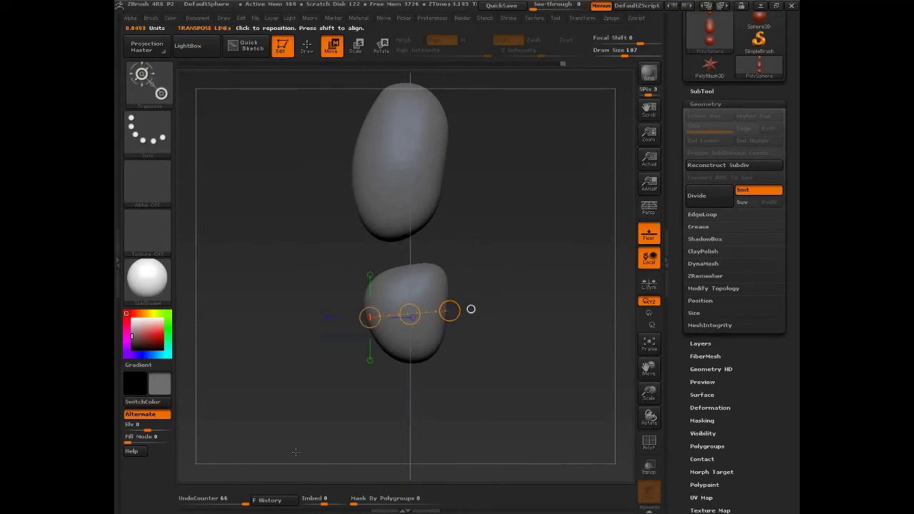
- Adjust the backs of the pelvis and rib cage in side view with the Move brush, enlarging the draw size to 159
{"action": "key", "text": "q"}
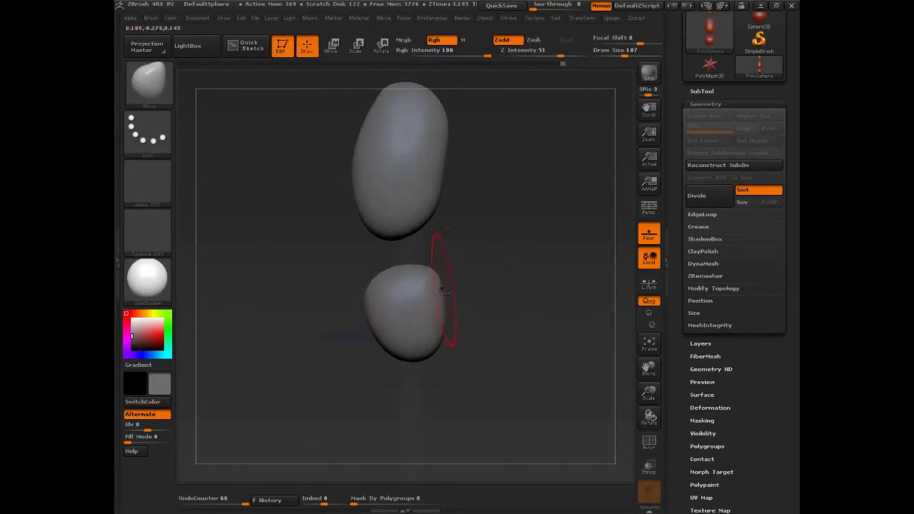
{"action": "left_click_drag", "start_coordinate": [445, 292], "coordinate": [446, 290]}
{"action": "mouse_move", "coordinate": [492, 340]}
{"action": "left_mouse_down"}
{"action": "mouse_move", "coordinate": [478, 335]}
{"action": "mouse_move", "coordinate": [459, 253]}
{"action": "left_mouse_up"}
{"action": "key", "text": "s"}
{"action": "left_click_drag", "start_coordinate": [430, 292], "coordinate": [433, 293]}
{"action": "left_click_drag", "start_coordinate": [431, 287], "coordinate": [423, 287]}
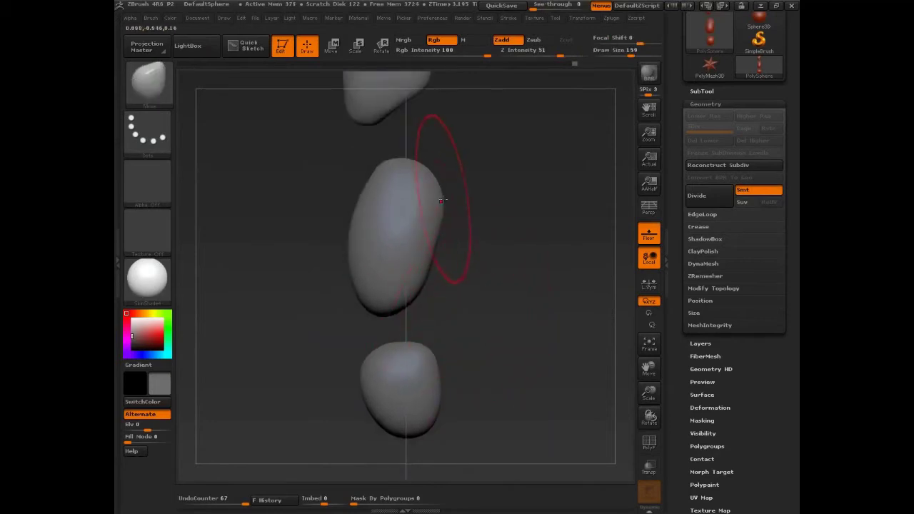
{"action": "mouse_move", "coordinate": [442, 200]}
{"action": "left_mouse_down"}
{"action": "mouse_move", "coordinate": [433, 203]}
{"action": "mouse_move", "coordinate": [436, 228]}
{"action": "mouse_move", "coordinate": [455, 229]}
{"action": "mouse_move", "coordinate": [439, 218]}
{"action": "left_mouse_up"}
- Refine the rib cage's upper and lower back contour in side view with the Move brush at draw size 123
{"action": "key", "text": "s"}
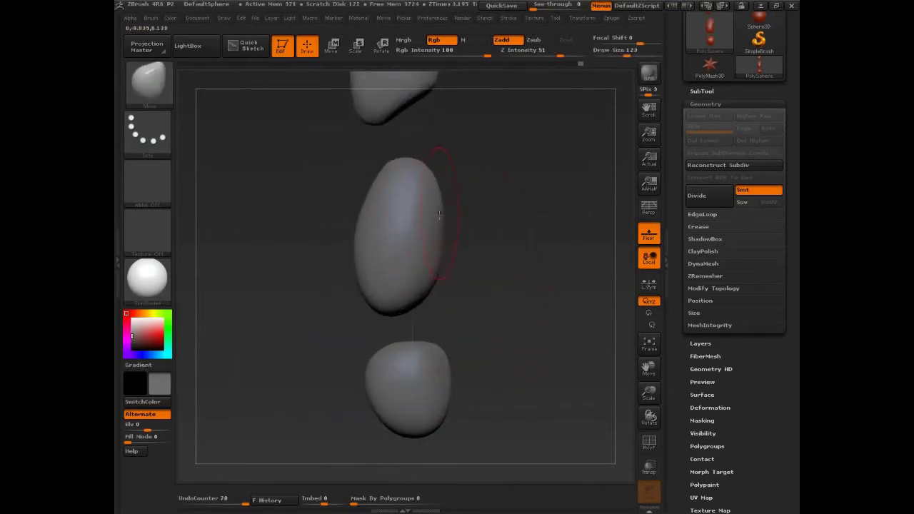
{"action": "left_click_drag", "start_coordinate": [432, 175], "coordinate": [437, 166]}
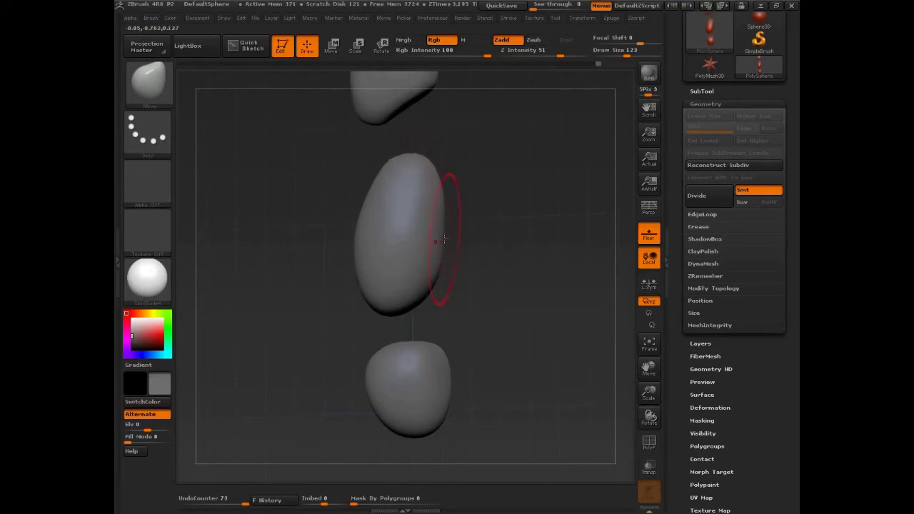
{"action": "left_click_drag", "start_coordinate": [442, 220], "coordinate": [437, 220]}
{"action": "left_click_drag", "start_coordinate": [498, 274], "coordinate": [503, 274]}
{"action": "left_click_drag", "start_coordinate": [436, 269], "coordinate": [431, 266]}
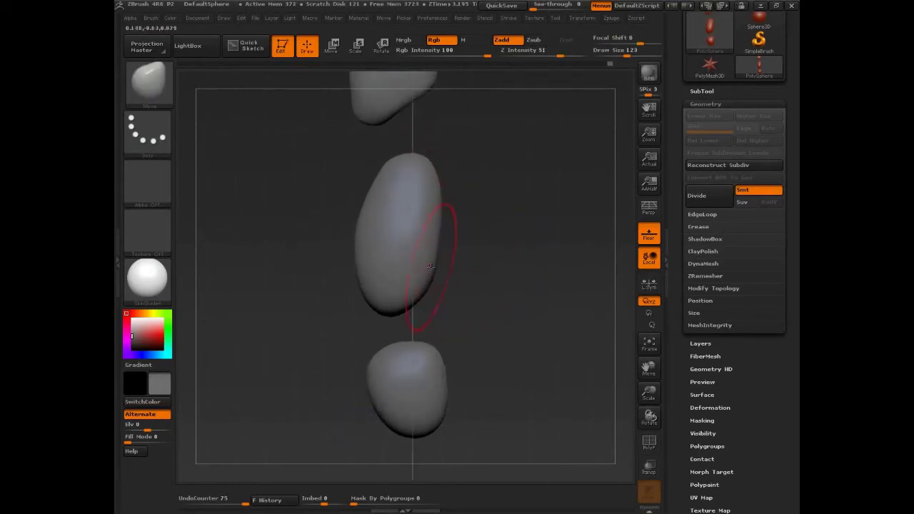
- Shift the rib cage's upper part backward and reshape its lower end and the pelvis with the Move brush at draw size 194
{"action": "key", "text": "s"}
{"action": "left_click_drag", "start_coordinate": [426, 217], "coordinate": [434, 216]}
{"action": "left_click_drag", "start_coordinate": [405, 177], "coordinate": [411, 176]}
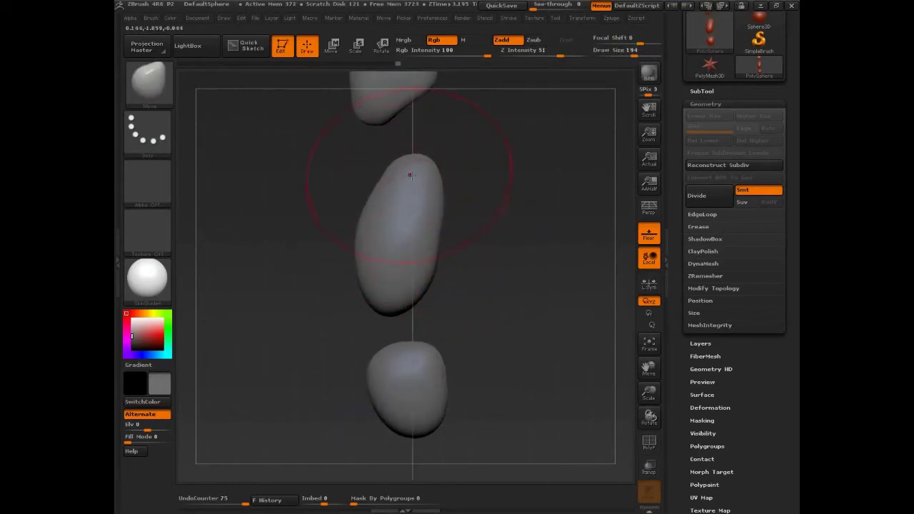
{"action": "left_click_drag", "start_coordinate": [413, 307], "coordinate": [414, 321]}
{"action": "left_click_drag", "start_coordinate": [400, 386], "coordinate": [409, 382]}
{"action": "mouse_move", "coordinate": [432, 422]}
{"action": "left_mouse_down"}
{"action": "mouse_move", "coordinate": [443, 425]}
{"action": "mouse_move", "coordinate": [444, 401]}
{"action": "mouse_move", "coordinate": [397, 414]}
{"action": "left_mouse_up"}
- Round out the head's side profile at the back of the skull and the face with the Move brush
{"action": "left_click_drag", "start_coordinate": [488, 341], "coordinate": [491, 352], "text": "alt"}
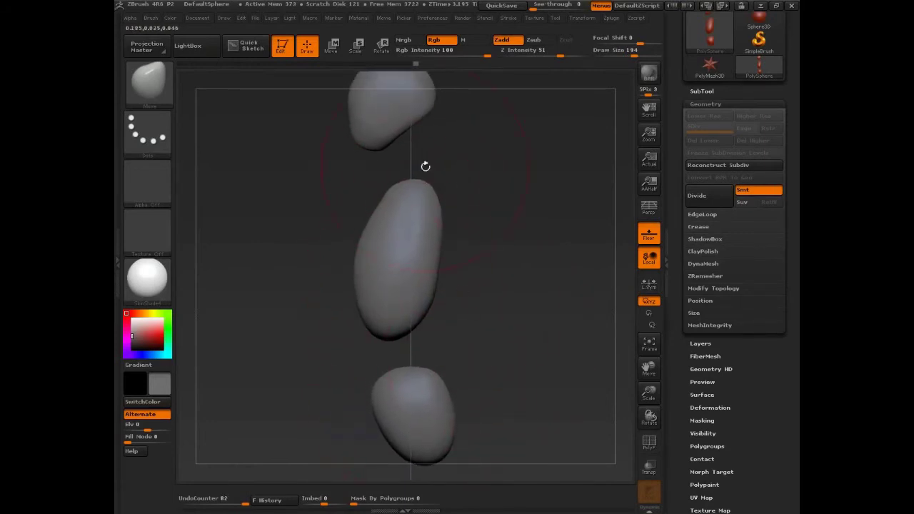
{"action": "left_click_drag", "start_coordinate": [433, 103], "coordinate": [427, 98]}
{"action": "left_click_drag", "start_coordinate": [480, 147], "coordinate": [477, 230], "text": "alt"}
{"action": "left_click_drag", "start_coordinate": [392, 200], "coordinate": [414, 179]}
{"action": "left_click_drag", "start_coordinate": [372, 201], "coordinate": [366, 200]}
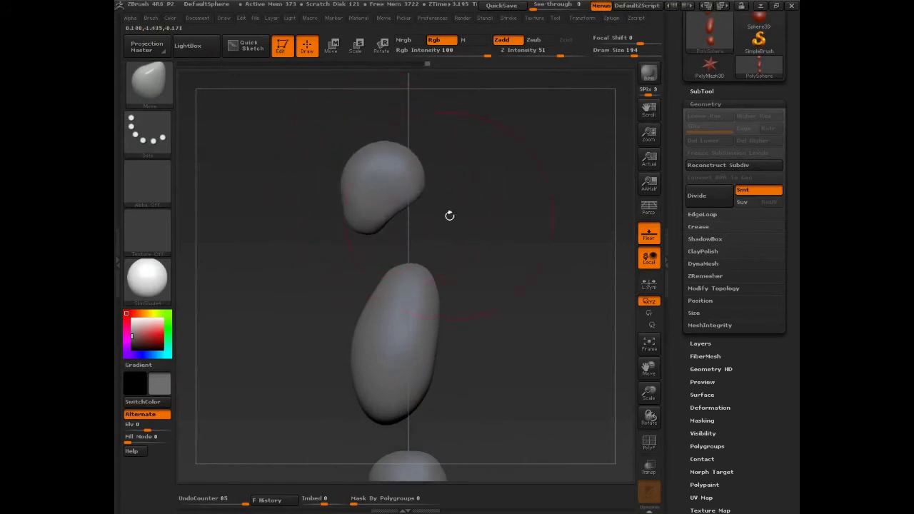
{"action": "left_click_drag", "start_coordinate": [450, 215], "coordinate": [548, 243], "text": "shift"}
- Insert a small sphere at the top of the rib cage as the neck mass, using InsertSphere at draw size 74
{"action": "mouse_move", "coordinate": [474, 291]}
{"action": "left_mouse_down", "text": "alt"}
{"action": "mouse_move", "coordinate": [505, 269]}
{"action": "mouse_move", "coordinate": [506, 247]}
{"action": "mouse_move", "coordinate": [517, 305]}
{"action": "mouse_move", "coordinate": [508, 297]}
{"action": "mouse_move", "coordinate": [468, 323]}
{"action": "left_mouse_up", "text": "alt"}
{"action": "key", "text": "s"}
{"action": "left_click", "coordinate": [487, 311]}
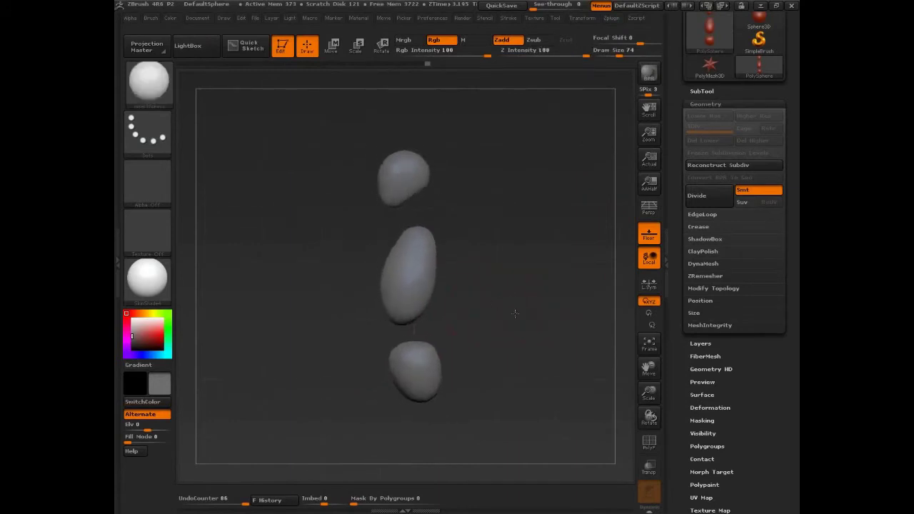
{"action": "mouse_move", "coordinate": [533, 290]}
{"action": "left_mouse_down", "text": "alt"}
{"action": "mouse_move", "coordinate": [551, 343]}
{"action": "mouse_move", "coordinate": [523, 275]}
{"action": "left_mouse_up", "text": "alt"}
{"action": "left_click_drag", "start_coordinate": [478, 260], "coordinate": [458, 257]}
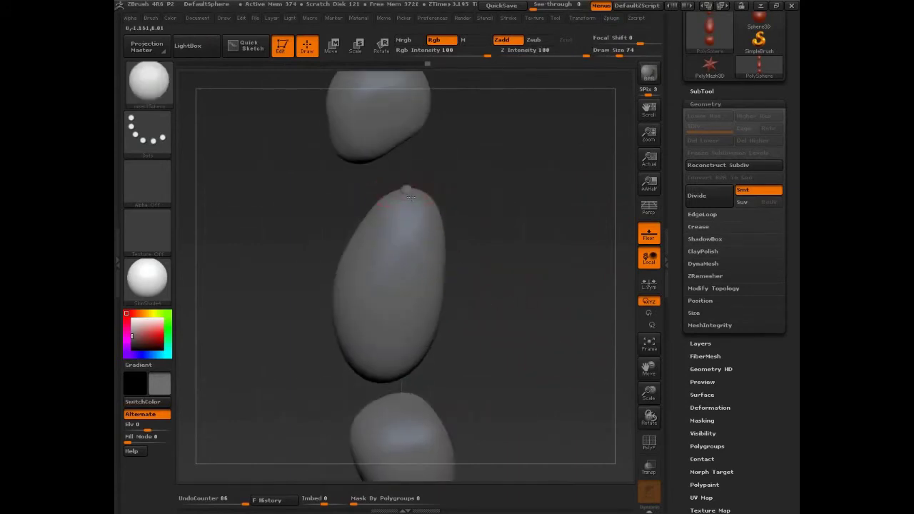
{"action": "left_click_drag", "start_coordinate": [411, 197], "coordinate": [417, 214]}
- Stretch the neck sphere from the rib cage up into the head and slim its profile with the Move brush at draw size 174
{"action": "key", "text": "b"}
{"action": "key", "text": "m"}
{"action": "key", "text": "v"}
{"action": "key", "text": "s"}
{"action": "left_click", "coordinate": [487, 219]}
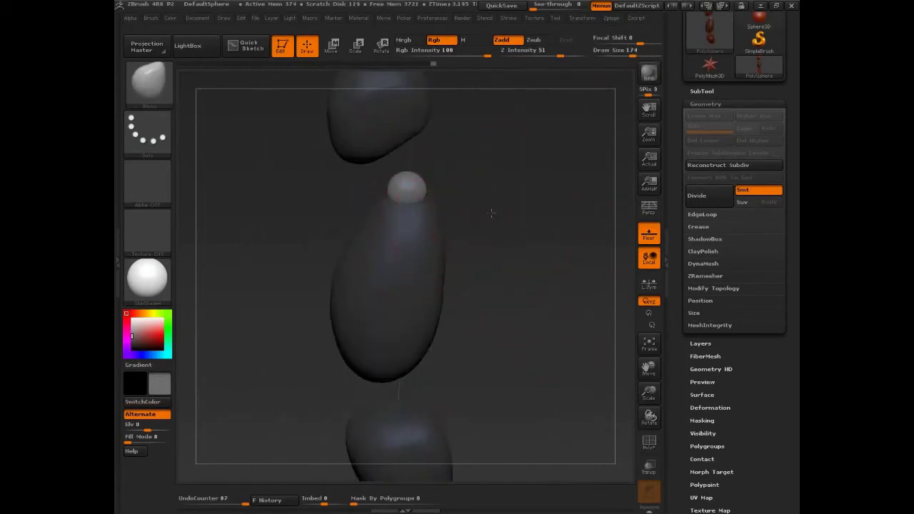
{"action": "left_click_drag", "start_coordinate": [491, 215], "coordinate": [496, 213], "text": "shift"}
{"action": "left_click_drag", "start_coordinate": [412, 179], "coordinate": [396, 91]}
{"action": "left_click_drag", "start_coordinate": [400, 142], "coordinate": [421, 204]}
{"action": "mouse_move", "coordinate": [393, 123]}
{"action": "left_mouse_down"}
{"action": "mouse_move", "coordinate": [403, 105]}
{"action": "mouse_move", "coordinate": [417, 112]}
{"action": "left_mouse_up"}
{"action": "mouse_move", "coordinate": [459, 167]}
{"action": "left_mouse_down", "text": "shift"}
{"action": "mouse_move", "coordinate": [440, 171]}
{"action": "mouse_move", "coordinate": [450, 171]}
{"action": "mouse_move", "coordinate": [448, 193]}
{"action": "left_mouse_up", "text": "shift"}
{"action": "left_click_drag", "start_coordinate": [538, 210], "coordinate": [484, 218], "text": "shift"}
{"action": "mouse_move", "coordinate": [464, 188]}
{"action": "left_mouse_down"}
{"action": "mouse_move", "coordinate": [444, 194]}
{"action": "mouse_move", "coordinate": [451, 180]}
{"action": "left_mouse_up"}
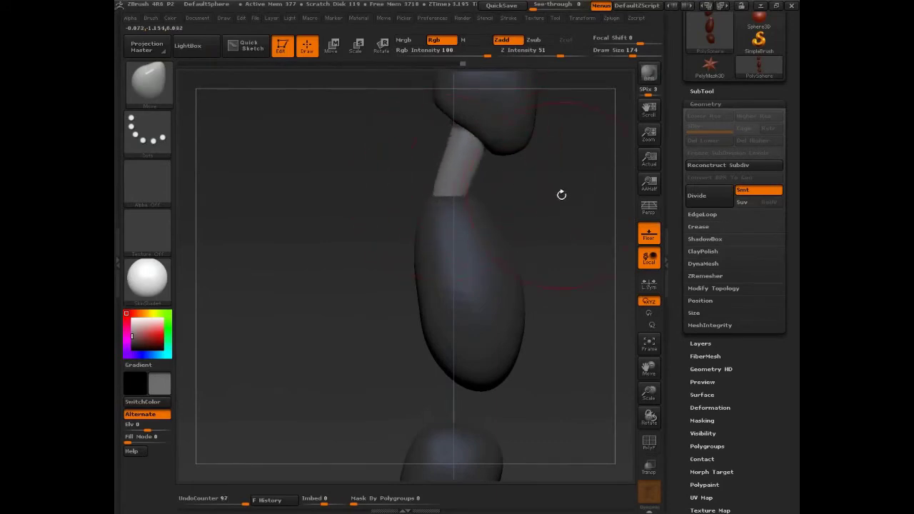
- Insert a sphere between the rib cage and the pelvis as the abdomen mass
{"action": "left_click_drag", "start_coordinate": [562, 194], "coordinate": [551, 261], "text": "shift"}
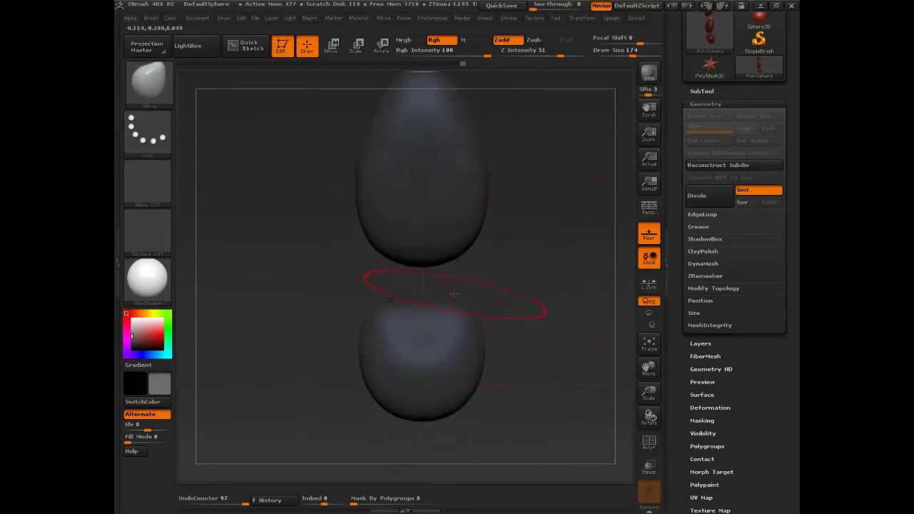
{"action": "key", "text": "b"}
{"action": "key", "text": "i"}
{"action": "key", "text": "s"}
{"action": "mouse_move", "coordinate": [422, 260]}
{"action": "left_mouse_down"}
{"action": "mouse_move", "coordinate": [437, 302]}
{"action": "mouse_move", "coordinate": [430, 162]}
{"action": "left_mouse_up"}
- Shape the abdomen's back edge between the rib cage and pelvis in side view with the Move brush at draw size 174
{"action": "key", "text": "b"}
{"action": "key", "text": "m"}
{"action": "key", "text": "v"}
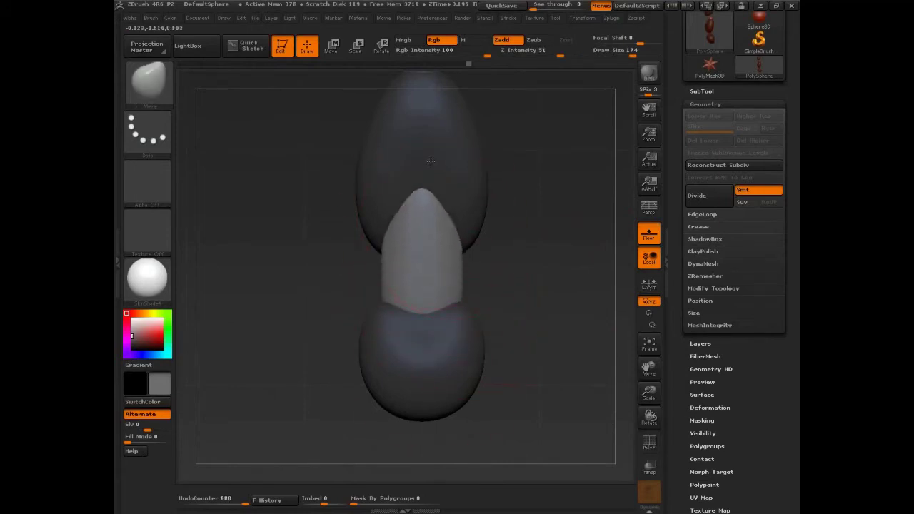
{"action": "left_click_drag", "start_coordinate": [549, 245], "coordinate": [477, 244], "text": "shift"}
{"action": "left_click_drag", "start_coordinate": [422, 208], "coordinate": [433, 216]}
{"action": "left_click_drag", "start_coordinate": [430, 308], "coordinate": [444, 294]}
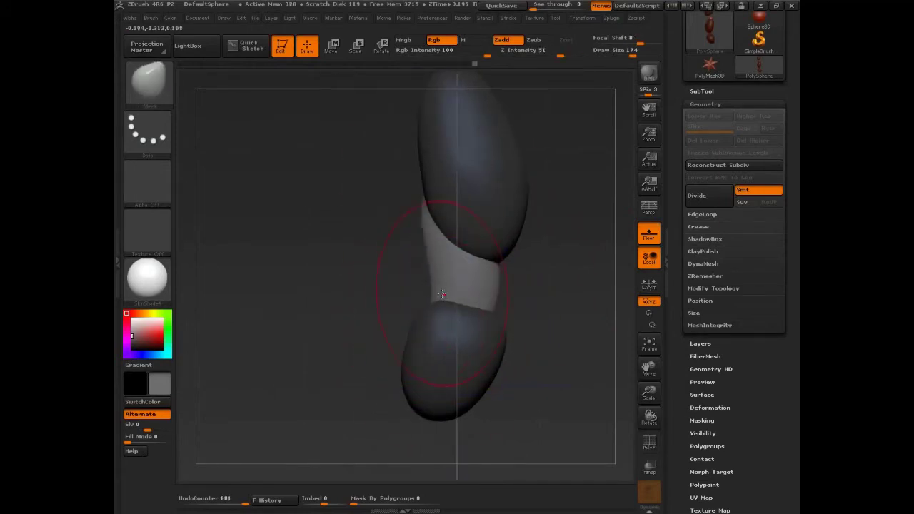
{"action": "left_click_drag", "start_coordinate": [423, 209], "coordinate": [433, 205]}
{"action": "left_click_drag", "start_coordinate": [435, 305], "coordinate": [427, 308]}
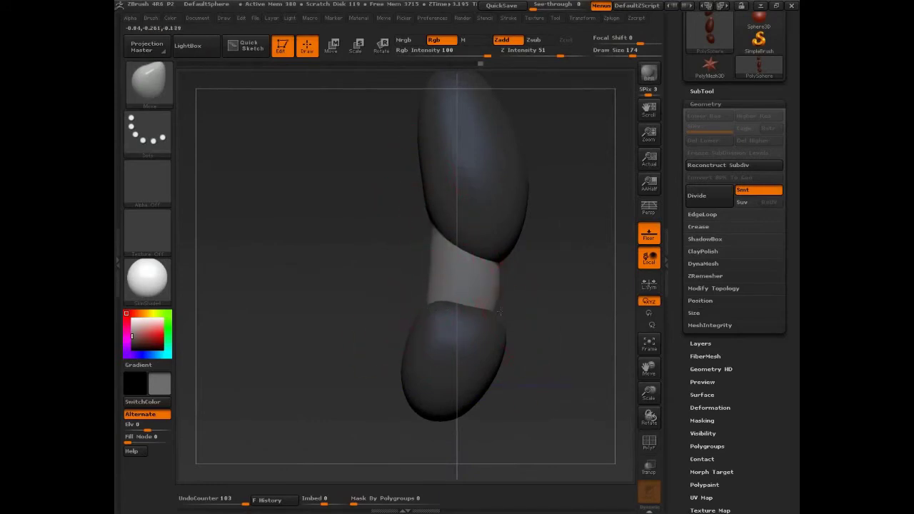
- Pull the abdomen's front edge down over the pelvis and up over the lower rib cage in side view
{"action": "mouse_move", "coordinate": [501, 312]}
{"action": "left_mouse_down"}
{"action": "mouse_move", "coordinate": [526, 353]}
{"action": "mouse_move", "coordinate": [517, 349]}
{"action": "left_mouse_up"}
{"action": "mouse_move", "coordinate": [509, 274]}
{"action": "left_mouse_down"}
{"action": "mouse_move", "coordinate": [537, 229]}
{"action": "mouse_move", "coordinate": [529, 209]}
{"action": "left_mouse_up"}
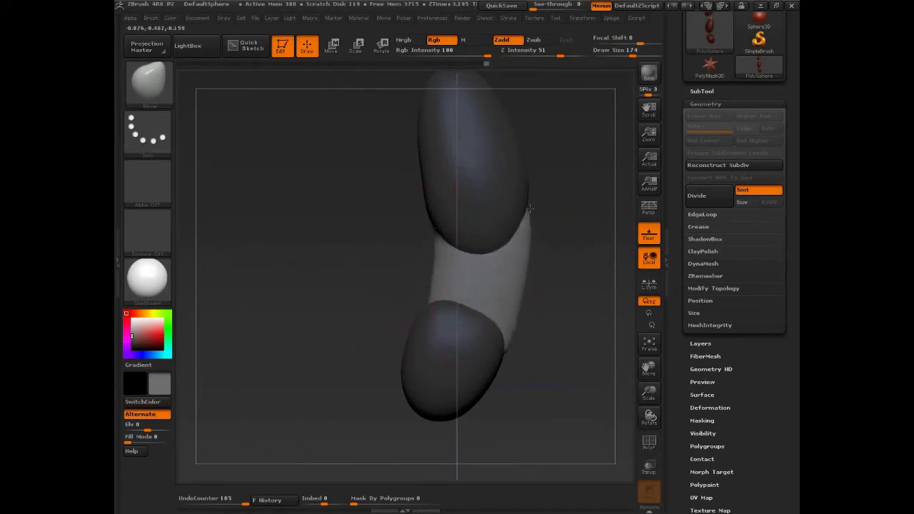
{"action": "left_click_drag", "start_coordinate": [501, 360], "coordinate": [504, 356]}
- Widen the abdomen's upper part and waist in front view and extend its lower tip down over the pelvis
{"action": "left_click_drag", "start_coordinate": [576, 333], "coordinate": [332, 336], "text": "shift"}
{"action": "left_click_drag", "start_coordinate": [484, 251], "coordinate": [509, 232]}
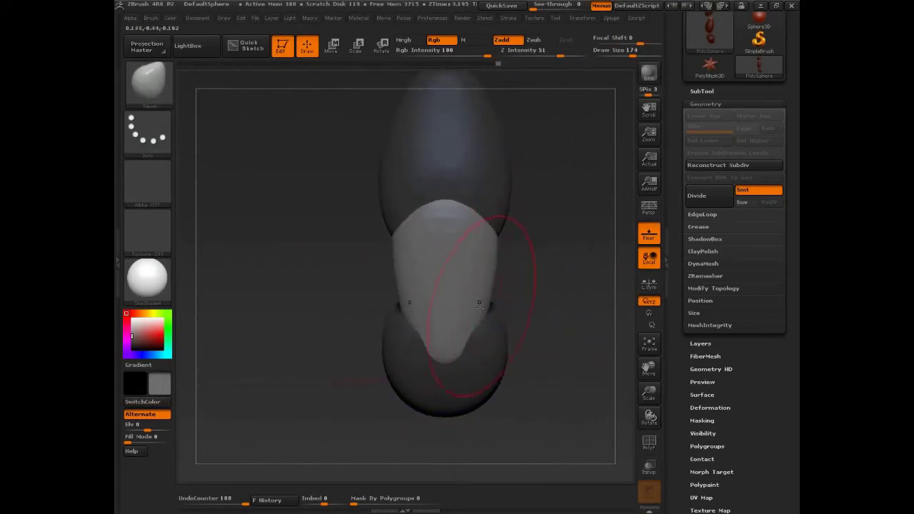
{"action": "left_click_drag", "start_coordinate": [480, 308], "coordinate": [489, 314]}
{"action": "left_click_drag", "start_coordinate": [464, 361], "coordinate": [460, 395]}
- Tuck the abdomen's lower tip against the pelvis and pull its upper front edge higher along the rib cage in side view
{"action": "left_click_drag", "start_coordinate": [567, 365], "coordinate": [516, 378]}
{"action": "left_click_drag", "start_coordinate": [468, 391], "coordinate": [490, 393]}
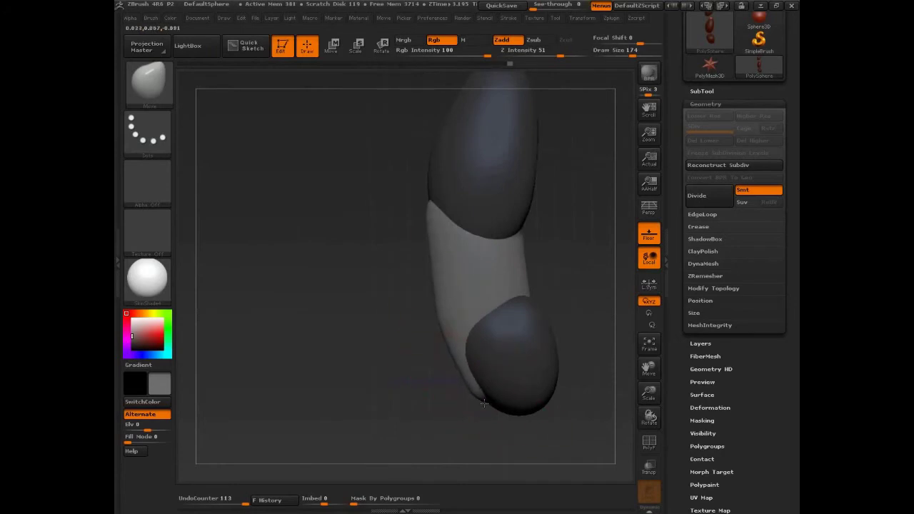
{"action": "left_click_drag", "start_coordinate": [451, 229], "coordinate": [429, 171]}
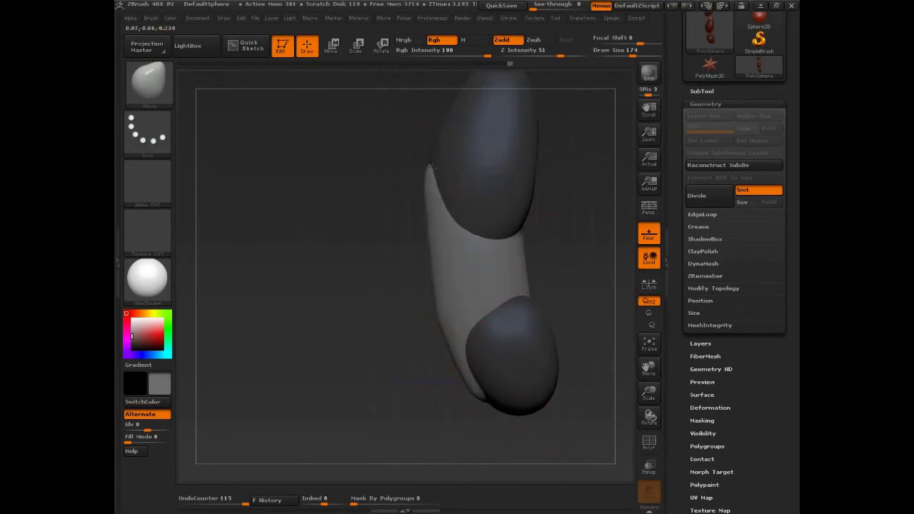
- Refine the abdomen's sides between the rib cage and pelvis in front and back views with the Move brush
{"action": "left_click_drag", "start_coordinate": [352, 317], "coordinate": [423, 314]}
{"action": "left_click_drag", "start_coordinate": [461, 229], "coordinate": [469, 222]}
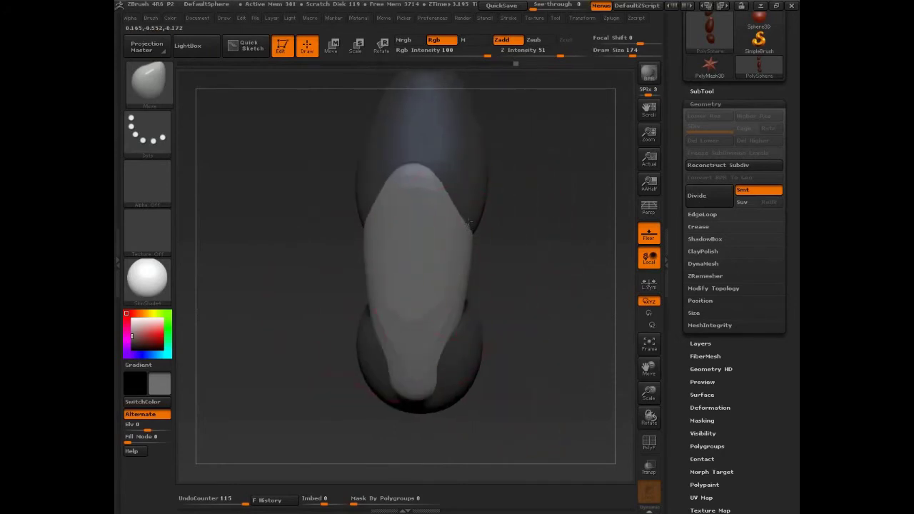
{"action": "key", "text": "ctrl+z"}
{"action": "key", "text": "ctrl+z"}
{"action": "key", "text": "ctrl+z"}
{"action": "key", "text": "ctrl+z"}
{"action": "key", "text": "ctrl+z"}
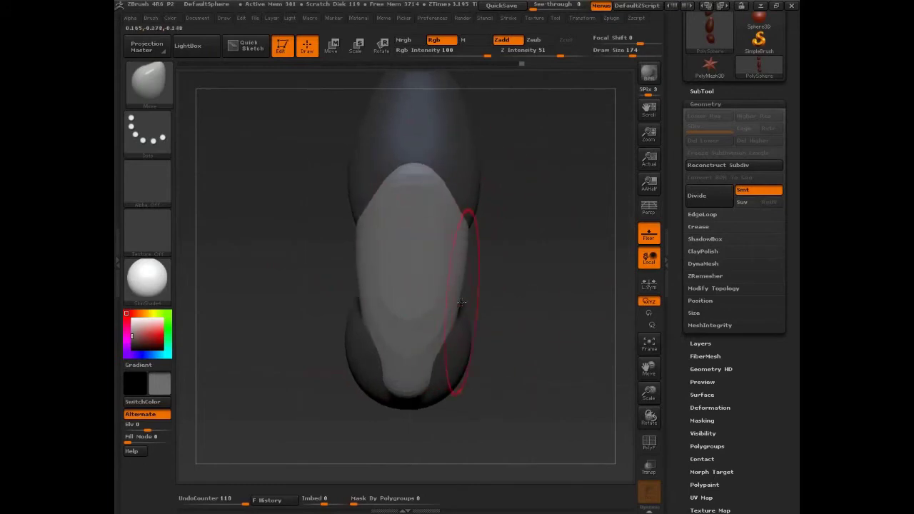
{"action": "left_click_drag", "start_coordinate": [462, 303], "coordinate": [447, 325]}
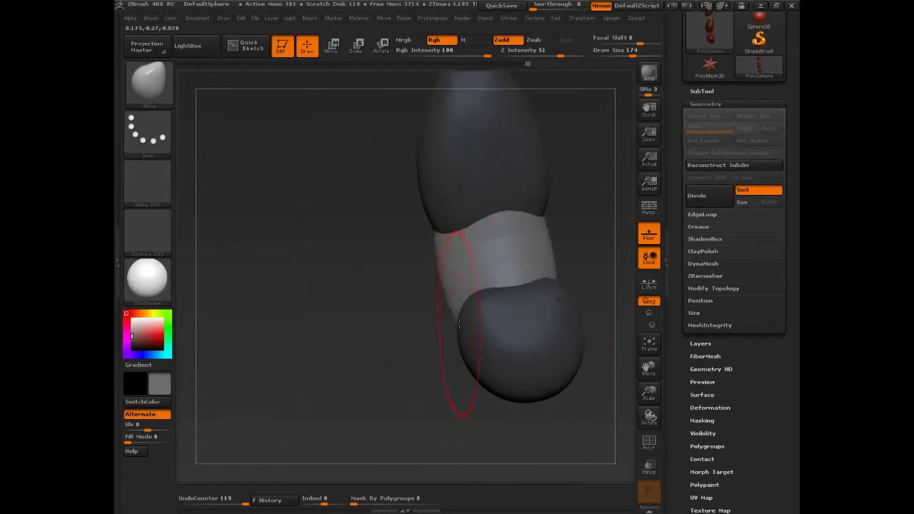
{"action": "mouse_move", "coordinate": [419, 286]}
{"action": "left_mouse_down"}
{"action": "mouse_move", "coordinate": [439, 336]}
{"action": "mouse_move", "coordinate": [439, 265]}
{"action": "mouse_move", "coordinate": [459, 279]}
{"action": "left_mouse_up"}
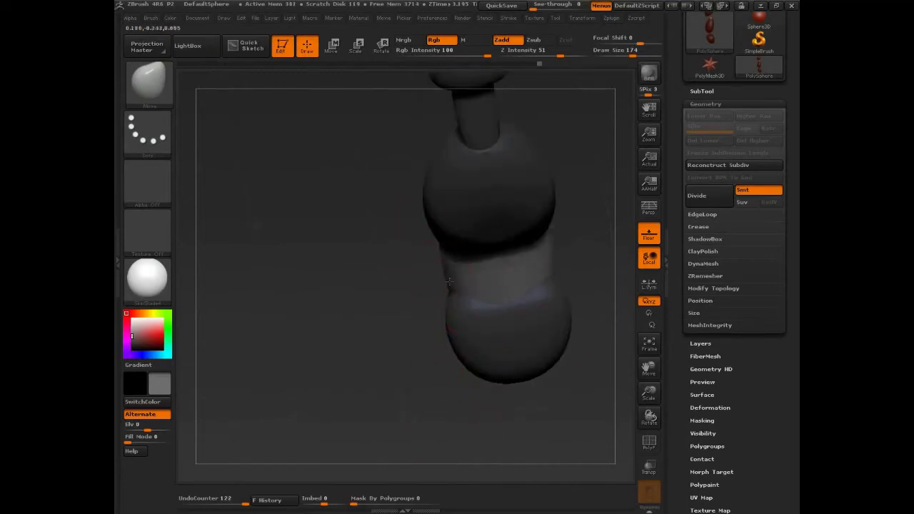
{"action": "mouse_move", "coordinate": [411, 327]}
{"action": "left_mouse_down"}
{"action": "mouse_move", "coordinate": [398, 343]}
{"action": "mouse_move", "coordinate": [490, 335]}
{"action": "mouse_move", "coordinate": [511, 350]}
{"action": "mouse_move", "coordinate": [500, 369]}
{"action": "left_mouse_up"}
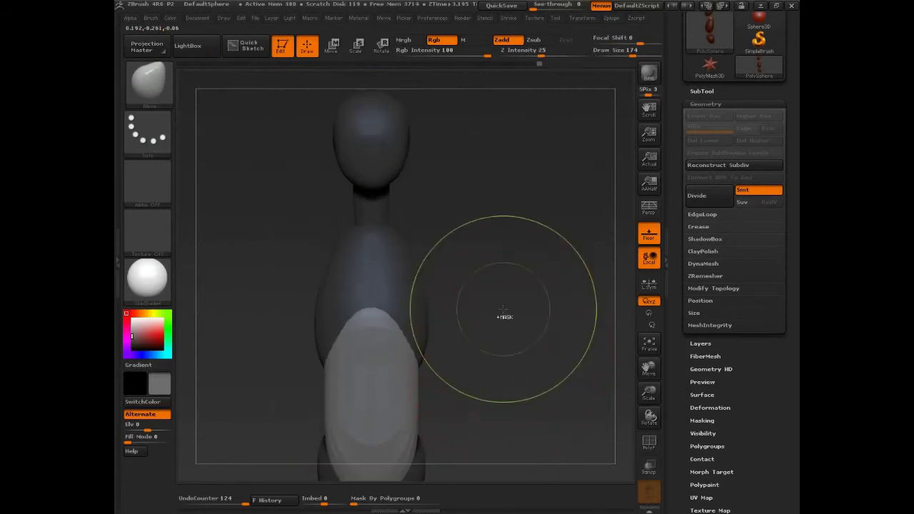
- Clear any mask, insert a mirrored pair of spheres on the upper rib cage as shoulder masses, and return to the Move brush
{"action": "mouse_move", "coordinate": [504, 315]}
{"action": "left_mouse_down", "text": "ctrl"}
{"action": "mouse_move", "coordinate": [534, 326]}
{"action": "mouse_move", "coordinate": [503, 315]}
{"action": "mouse_move", "coordinate": [443, 258]}
{"action": "mouse_move", "coordinate": [443, 285]}
{"action": "mouse_move", "coordinate": [492, 312]}
{"action": "mouse_move", "coordinate": [480, 313]}
{"action": "left_mouse_up", "text": "ctrl"}
{"action": "key", "text": "shift"}
{"action": "key", "text": "b"}
{"action": "key", "text": "m"}
{"action": "key", "text": "v"}
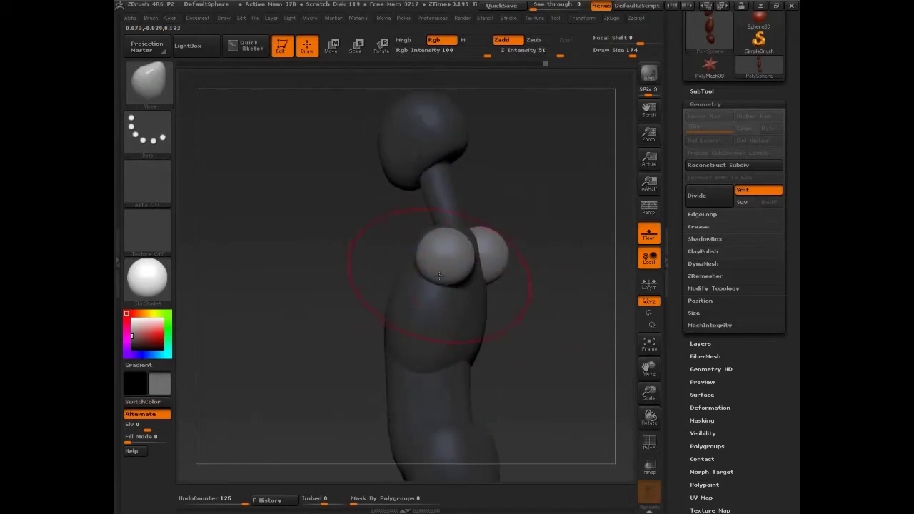
{"action": "left_click_drag", "start_coordinate": [440, 276], "coordinate": [452, 274]}
- Shape the shoulder spheres' outlines in back view with the Move brush at draw size 92
{"action": "mouse_move", "coordinate": [529, 289]}
{"action": "left_mouse_down", "text": "shift"}
{"action": "mouse_move", "coordinate": [469, 287]}
{"action": "mouse_move", "coordinate": [433, 266]}
{"action": "mouse_move", "coordinate": [443, 286]}
{"action": "left_mouse_up", "text": "shift"}
{"action": "type", "text": "s"}
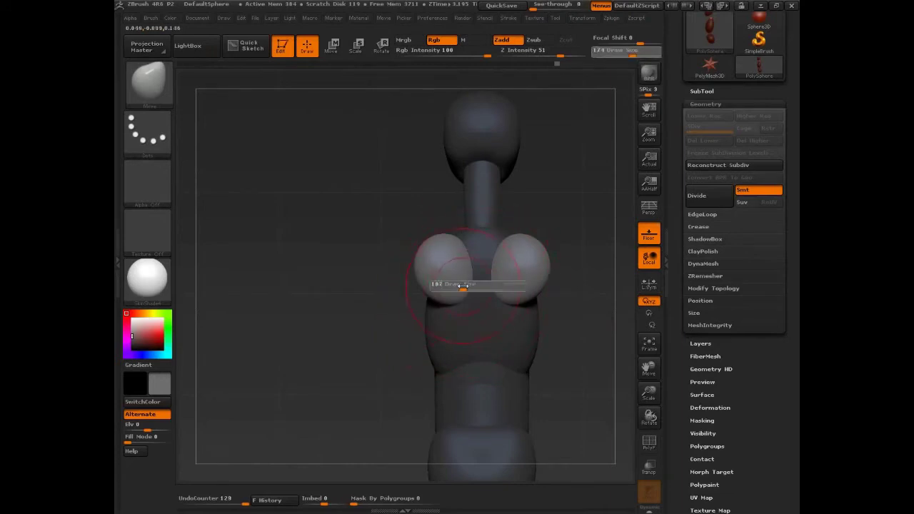
{"action": "type", "text": "48"}
{"action": "key", "text": "Return"}
{"action": "left_click_drag", "start_coordinate": [470, 257], "coordinate": [478, 245]}
{"action": "key", "text": "s"}
{"action": "left_click_drag", "start_coordinate": [414, 269], "coordinate": [396, 267]}
{"action": "mouse_move", "coordinate": [444, 240]}
{"action": "left_mouse_down"}
{"action": "mouse_move", "coordinate": [445, 230]}
{"action": "mouse_move", "coordinate": [417, 244]}
{"action": "left_mouse_up"}
{"action": "left_click_drag", "start_coordinate": [428, 294], "coordinate": [426, 300]}
- Shape the shoulder masses into upright ovals against the upper back in side view with the Move brush at draw size 127
{"action": "left_click_drag", "start_coordinate": [400, 327], "coordinate": [426, 340], "text": "shift"}
{"action": "type", "text": "s"}
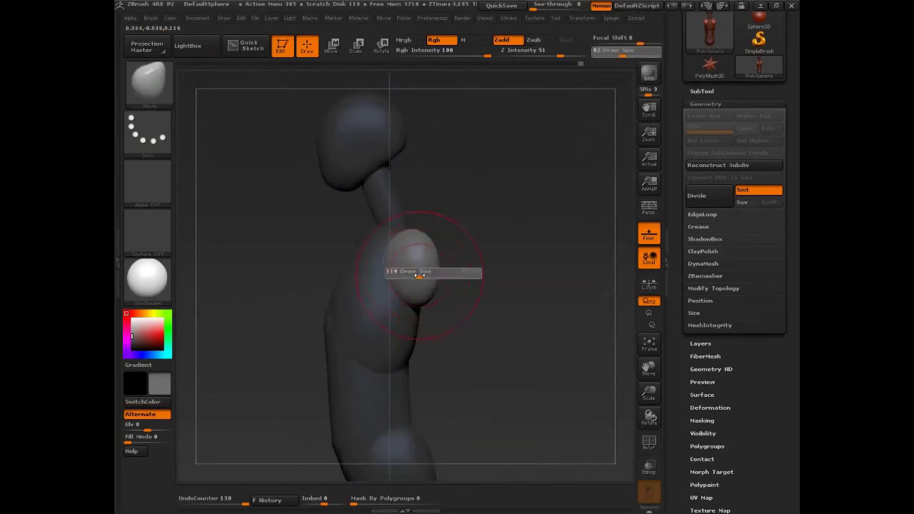
{"action": "type", "text": "127"}
{"action": "key", "text": "Return"}
{"action": "mouse_move", "coordinate": [419, 287]}
{"action": "left_mouse_down"}
{"action": "mouse_move", "coordinate": [414, 225]}
{"action": "mouse_move", "coordinate": [407, 241]}
{"action": "left_mouse_up"}
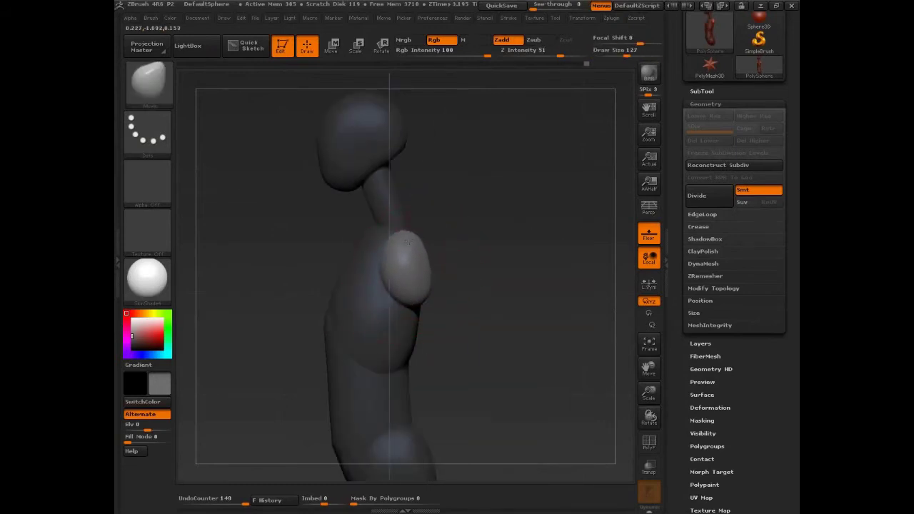
{"action": "mouse_move", "coordinate": [411, 306]}
{"action": "left_mouse_down"}
{"action": "mouse_move", "coordinate": [419, 290]}
{"action": "mouse_move", "coordinate": [373, 276]}
{"action": "mouse_move", "coordinate": [419, 265]}
{"action": "left_mouse_up"}
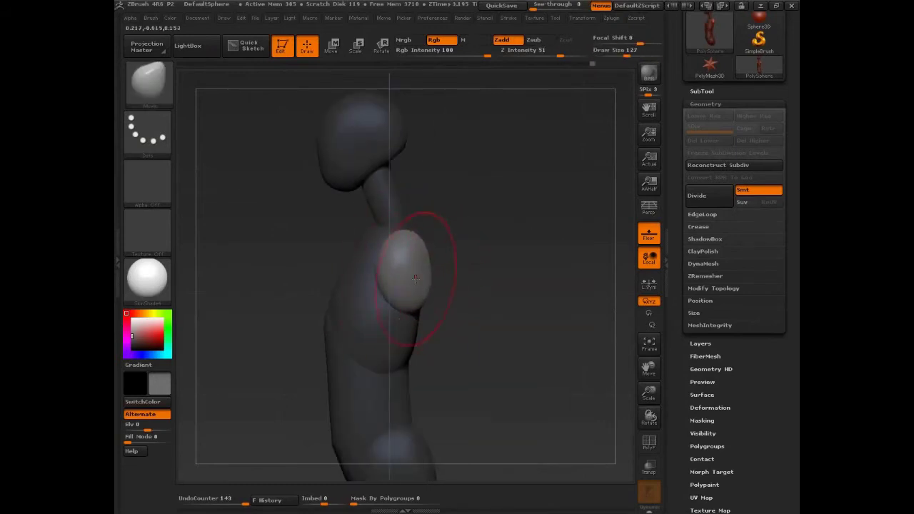
- Pull the shoulder masses' outer ends slightly outward around the rib cage in top view
{"action": "mouse_move", "coordinate": [465, 343]}
{"action": "left_mouse_down"}
{"action": "mouse_move", "coordinate": [510, 365]}
{"action": "mouse_move", "coordinate": [517, 307]}
{"action": "mouse_move", "coordinate": [581, 351]}
{"action": "mouse_move", "coordinate": [556, 387]}
{"action": "mouse_move", "coordinate": [496, 351]}
{"action": "mouse_move", "coordinate": [518, 370]}
{"action": "left_mouse_up"}
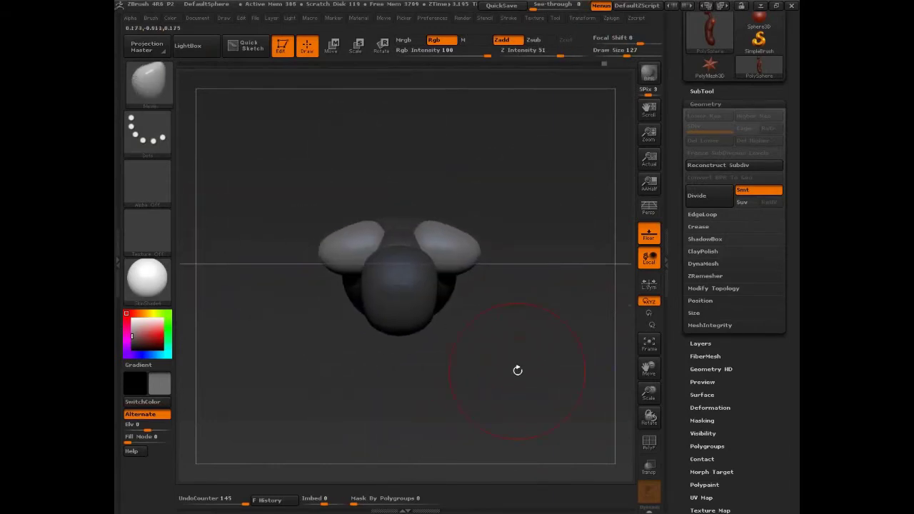
{"action": "key", "text": "ctrl+shift"}
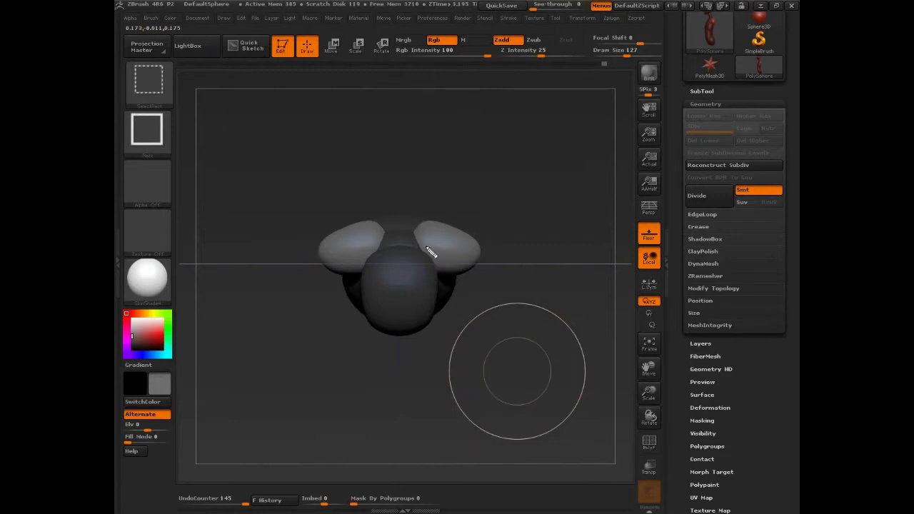
{"action": "mouse_move", "coordinate": [431, 252]}
{"action": "left_mouse_down", "text": "ctrl+shift"}
{"action": "mouse_move", "coordinate": [360, 303]}
{"action": "mouse_move", "coordinate": [354, 254]}
{"action": "left_mouse_up", "text": "ctrl+shift"}
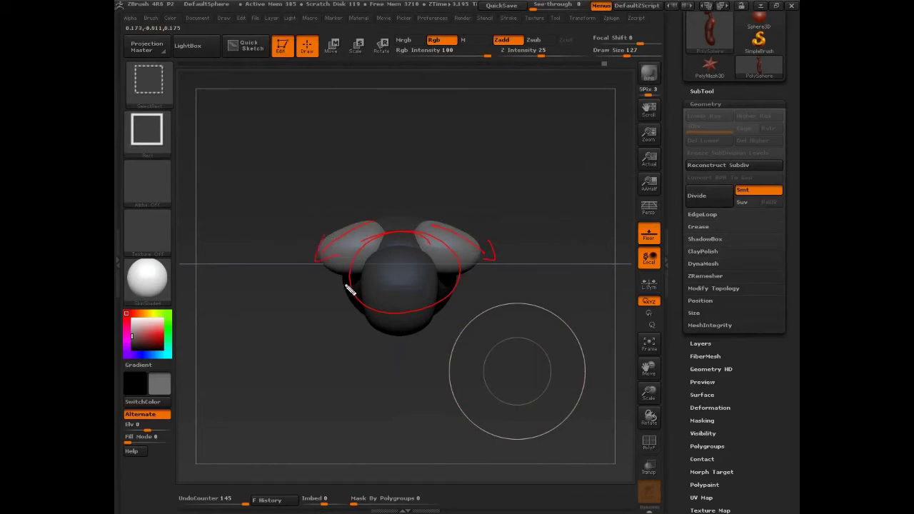
{"action": "left_click_drag", "start_coordinate": [350, 289], "coordinate": [354, 283], "text": "ctrl+shift"}
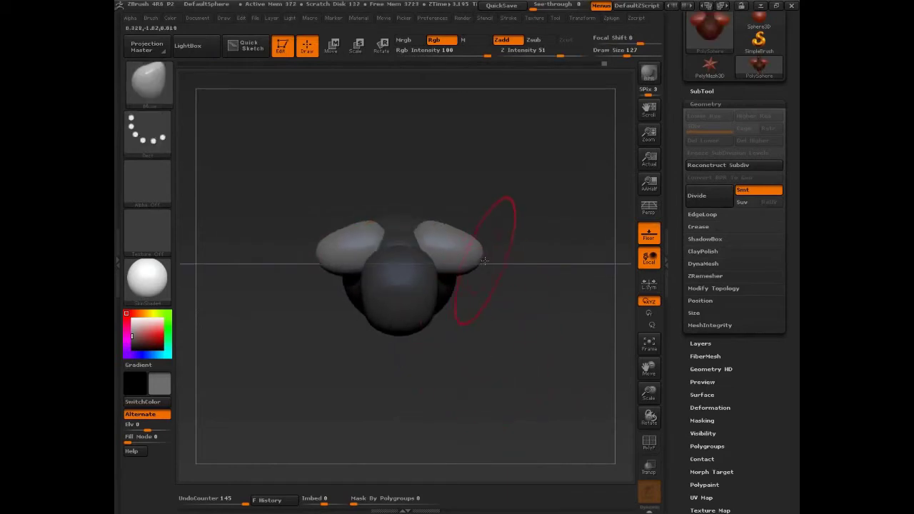
{"action": "left_click_drag", "start_coordinate": [485, 262], "coordinate": [400, 100]}
- Measure horizontally from the neck base's centre to the shoulder's outer edge in front view with a Transpose line
{"action": "left_click", "coordinate": [331, 47]}
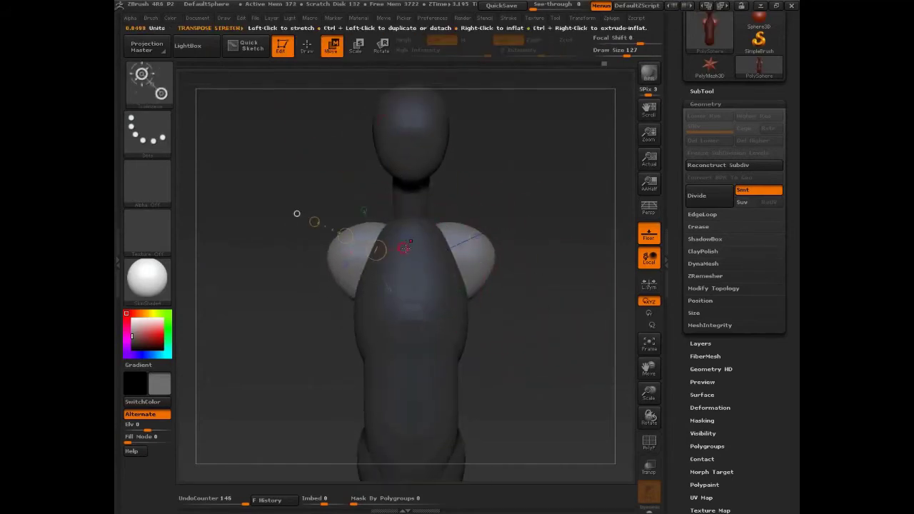
{"action": "left_click_drag", "start_coordinate": [410, 228], "coordinate": [414, 184]}
{"action": "left_click_drag", "start_coordinate": [426, 118], "coordinate": [430, 116]}
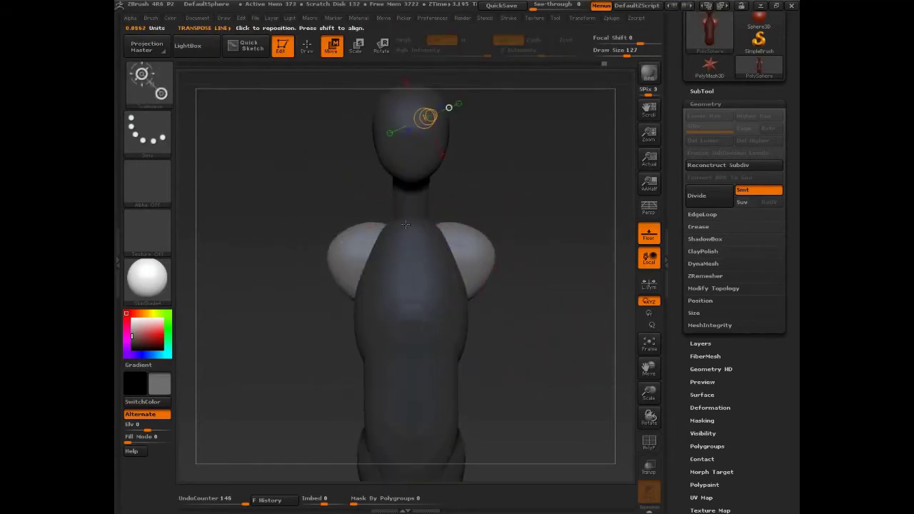
{"action": "left_click_drag", "start_coordinate": [411, 218], "coordinate": [335, 222]}
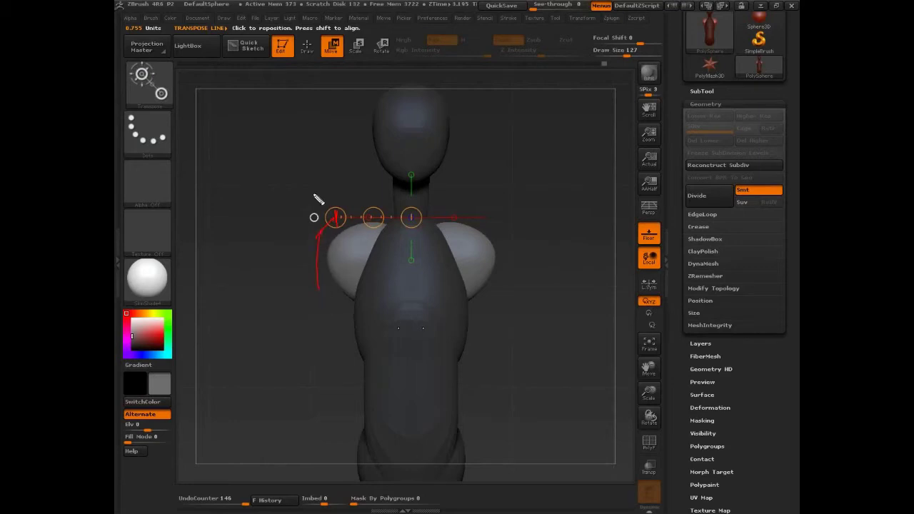
{"action": "left_click_drag", "start_coordinate": [312, 192], "coordinate": [503, 192]}
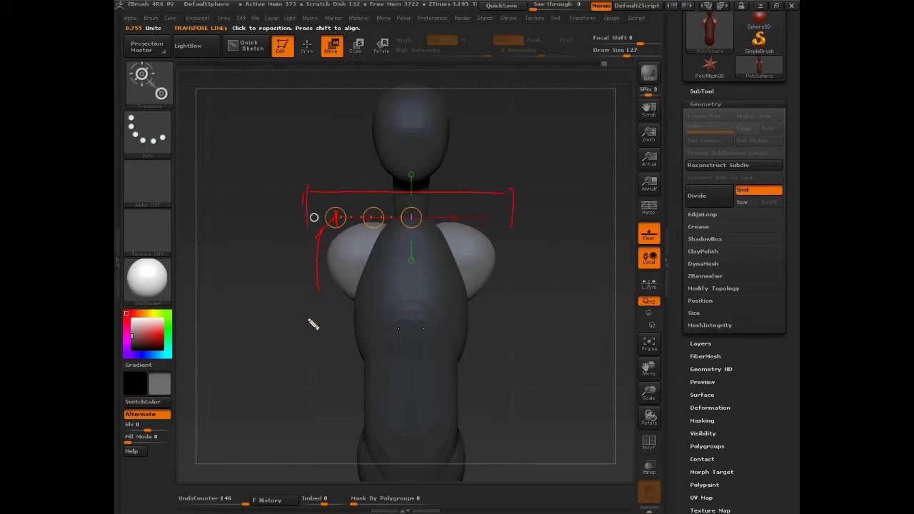
{"action": "key", "text": "q"}
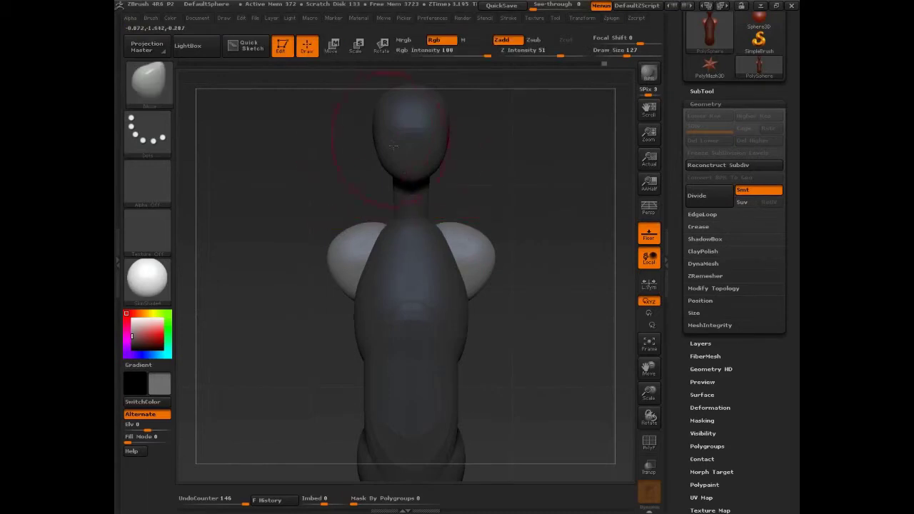
- Widen the shoulder masses outward in front view and curve their outer ends forward in top view with the Move brush
{"action": "mouse_move", "coordinate": [490, 241]}
{"action": "left_mouse_down"}
{"action": "mouse_move", "coordinate": [512, 257]}
{"action": "mouse_move", "coordinate": [481, 305]}
{"action": "mouse_move", "coordinate": [508, 295]}
{"action": "left_mouse_up"}
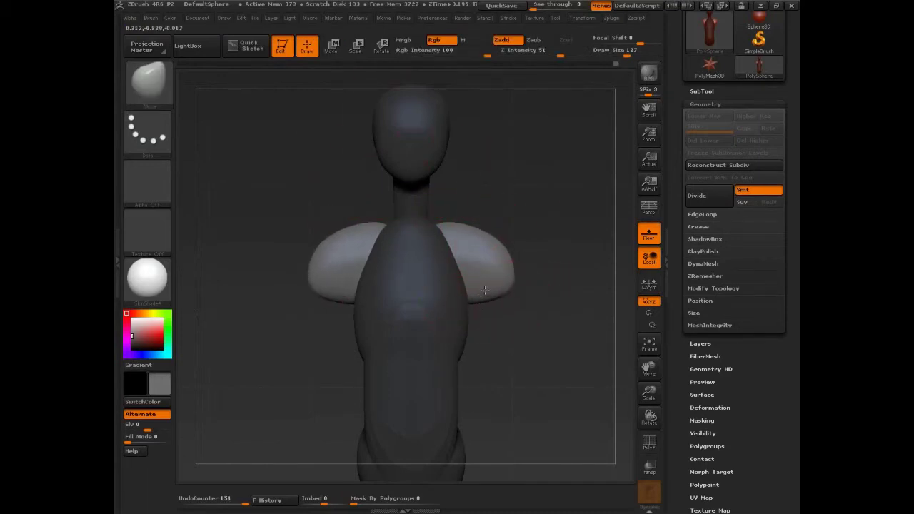
{"action": "left_click_drag", "start_coordinate": [310, 284], "coordinate": [317, 275]}
{"action": "left_click_drag", "start_coordinate": [380, 229], "coordinate": [368, 226]}
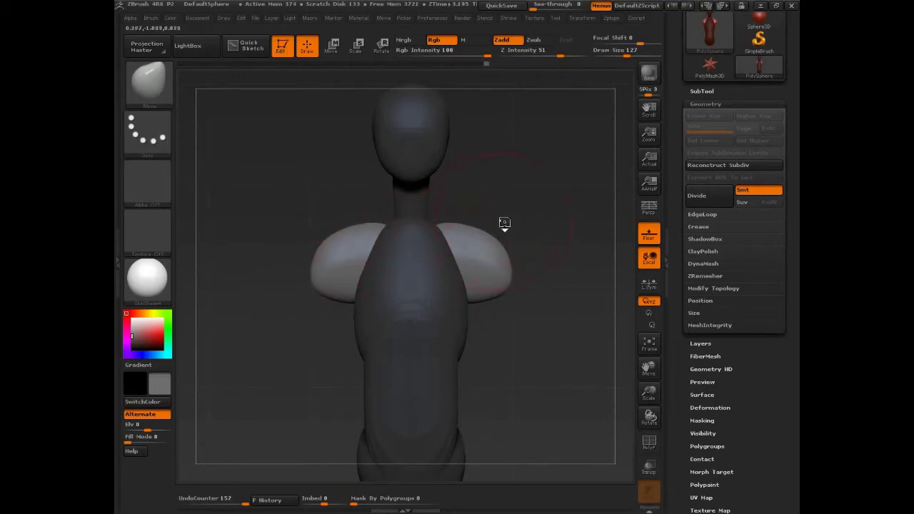
{"action": "mouse_move", "coordinate": [561, 213]}
{"action": "left_mouse_down"}
{"action": "mouse_move", "coordinate": [504, 221]}
{"action": "mouse_move", "coordinate": [536, 225]}
{"action": "mouse_move", "coordinate": [541, 253]}
{"action": "mouse_move", "coordinate": [558, 222]}
{"action": "mouse_move", "coordinate": [539, 288]}
{"action": "left_mouse_up"}
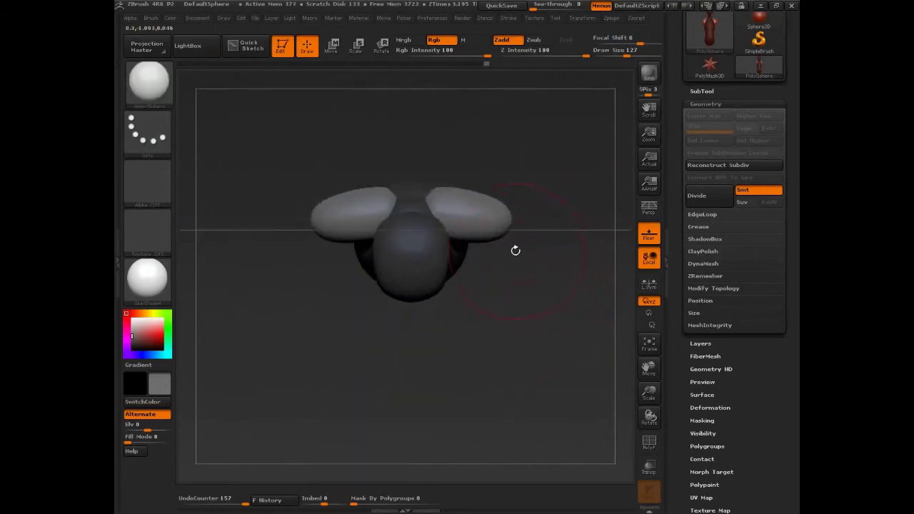
{"action": "mouse_move", "coordinate": [508, 230]}
{"action": "left_mouse_down"}
{"action": "mouse_move", "coordinate": [507, 241]}
{"action": "mouse_move", "coordinate": [511, 231]}
{"action": "left_mouse_up"}
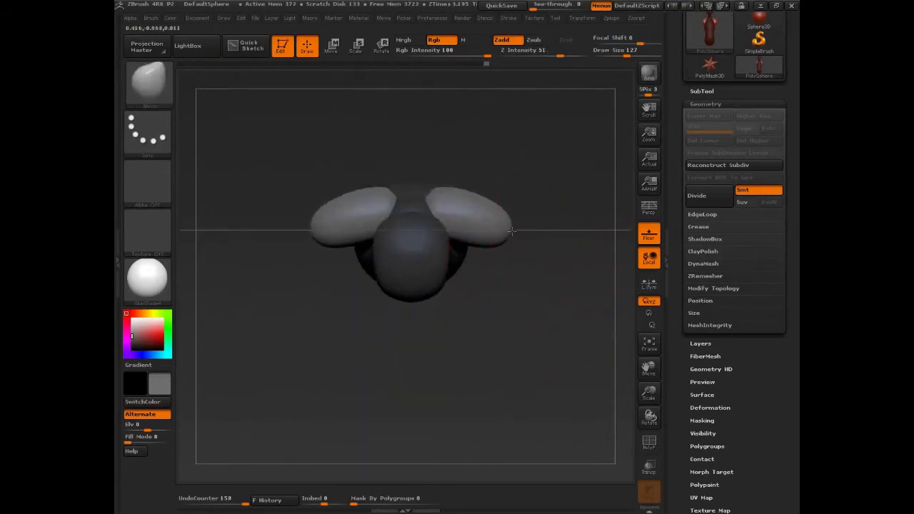
- Insert a mirrored pair of spheres between the neck and the shoulder masses with the InsertSphere brush
{"action": "key", "text": "b"}
{"action": "key", "text": "i"}
{"action": "key", "text": "s"}
{"action": "mouse_move", "coordinate": [553, 327]}
{"action": "left_mouse_down"}
{"action": "mouse_move", "coordinate": [530, 313]}
{"action": "mouse_move", "coordinate": [533, 301]}
{"action": "left_mouse_up"}
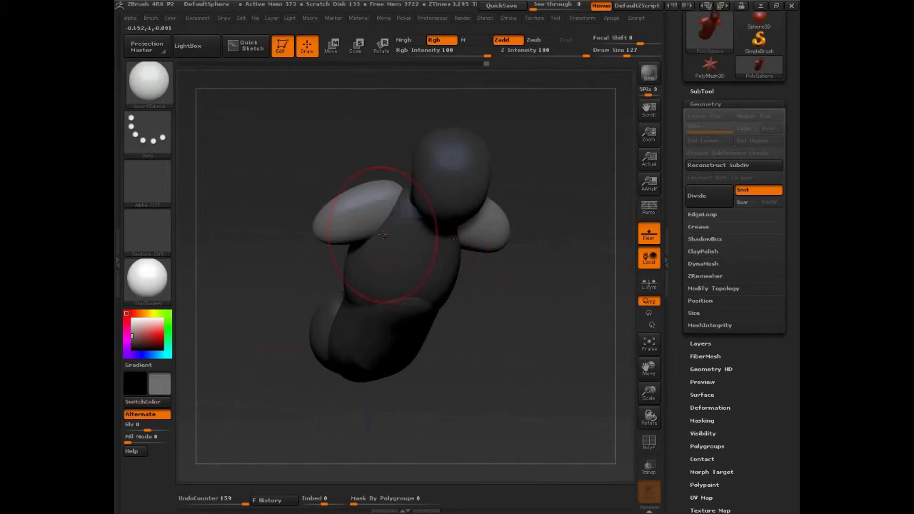
{"action": "mouse_move", "coordinate": [542, 293]}
{"action": "left_mouse_down"}
{"action": "mouse_move", "coordinate": [580, 306]}
{"action": "mouse_move", "coordinate": [571, 326]}
{"action": "mouse_move", "coordinate": [560, 255]}
{"action": "mouse_move", "coordinate": [554, 284]}
{"action": "left_mouse_up"}
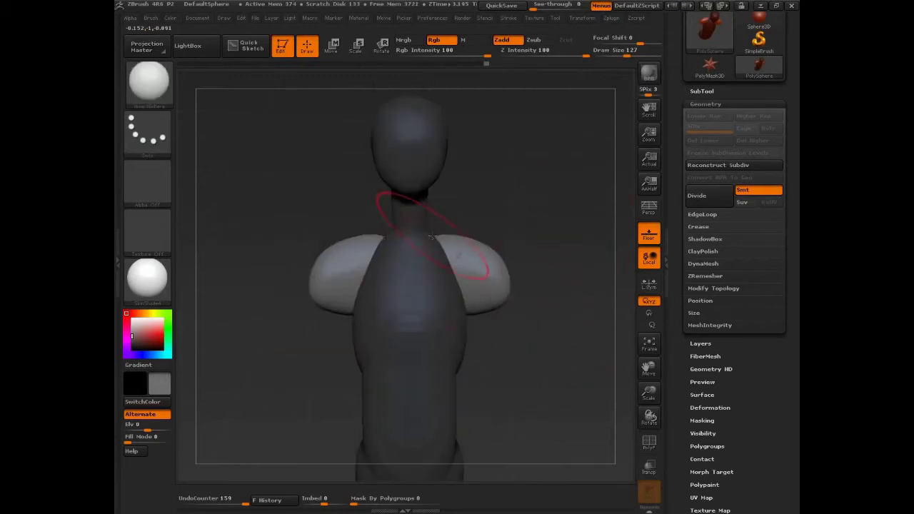
{"action": "left_click_drag", "start_coordinate": [431, 236], "coordinate": [455, 246]}
- Push the new spheres back and down behind the neck in side view with the Move brush at draw size 233
{"action": "left_click_drag", "start_coordinate": [560, 286], "coordinate": [503, 287]}
{"action": "key", "text": "b"}
{"action": "key", "text": "m"}
{"action": "key", "text": "v"}
{"action": "key", "text": "s"}
{"action": "mouse_move", "coordinate": [453, 250]}
{"action": "left_mouse_down"}
{"action": "mouse_move", "coordinate": [463, 250]}
{"action": "mouse_move", "coordinate": [446, 241]}
{"action": "left_mouse_up"}
{"action": "left_click_drag", "start_coordinate": [533, 259], "coordinate": [514, 257]}
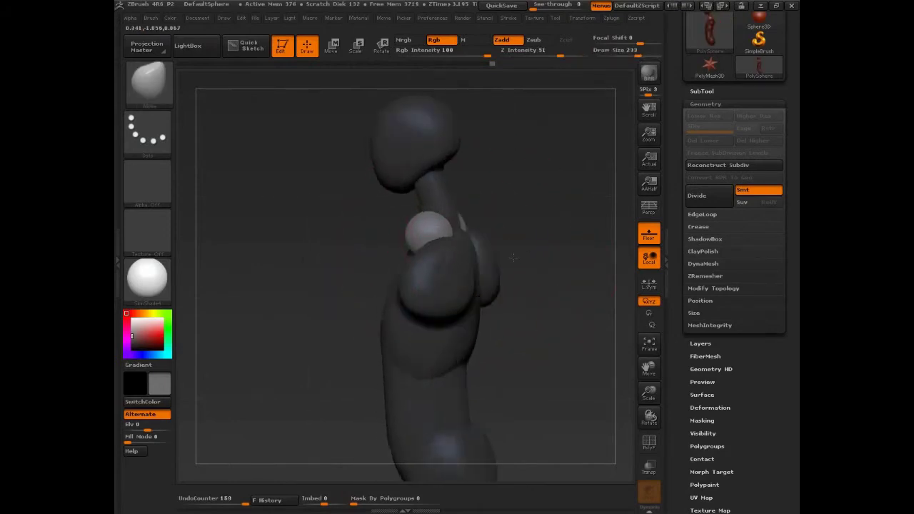
{"action": "mouse_move", "coordinate": [445, 241]}
{"action": "left_mouse_down"}
{"action": "mouse_move", "coordinate": [469, 255]}
{"action": "mouse_move", "coordinate": [458, 270]}
{"action": "left_mouse_up"}
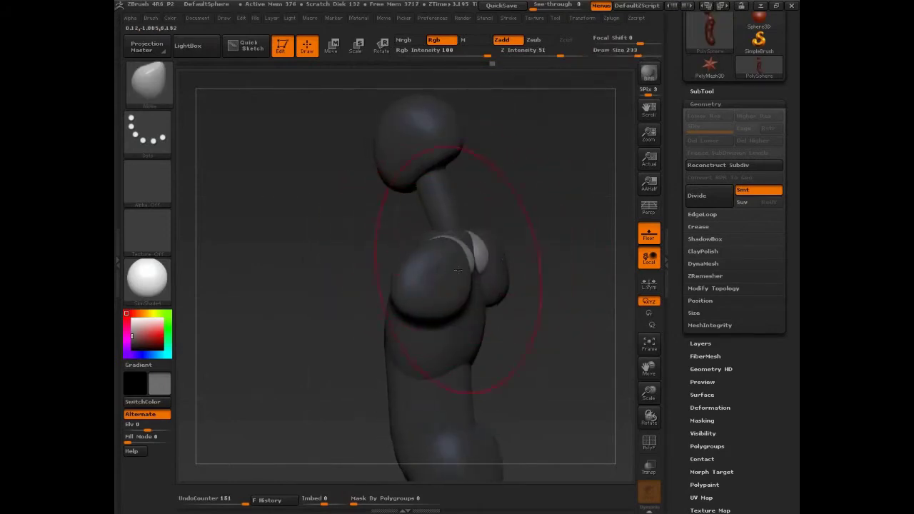
- Pull the trapezius masses together behind the neck and stretch them down the upper back in back and three-quarter views
{"action": "mouse_move", "coordinate": [535, 272]}
{"action": "left_mouse_down", "text": "shift"}
{"action": "mouse_move", "coordinate": [496, 268]}
{"action": "mouse_move", "coordinate": [486, 235]}
{"action": "mouse_move", "coordinate": [457, 226]}
{"action": "mouse_move", "coordinate": [453, 288]}
{"action": "mouse_move", "coordinate": [467, 282]}
{"action": "left_mouse_up", "text": "shift"}
{"action": "mouse_move", "coordinate": [494, 227]}
{"action": "left_mouse_down"}
{"action": "mouse_move", "coordinate": [490, 200]}
{"action": "mouse_move", "coordinate": [487, 218]}
{"action": "left_mouse_up"}
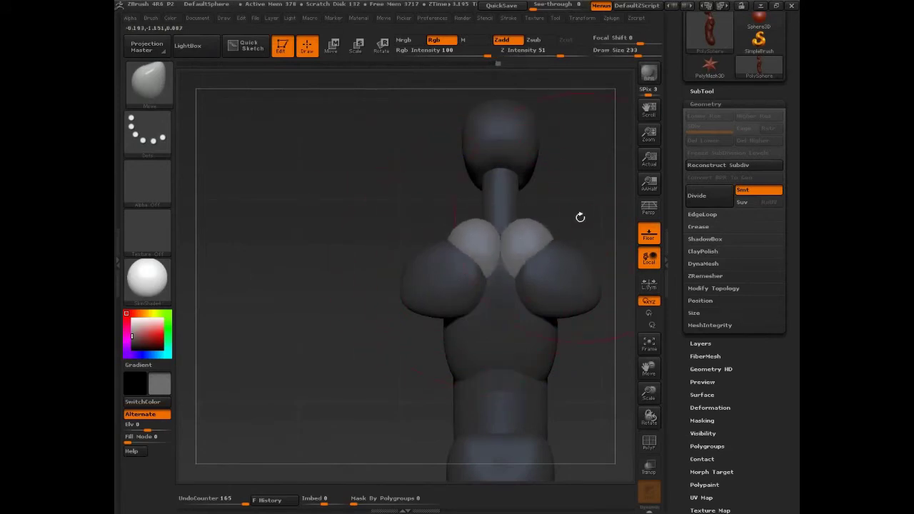
{"action": "mouse_move", "coordinate": [580, 217]}
{"action": "left_mouse_down"}
{"action": "mouse_move", "coordinate": [535, 227]}
{"action": "mouse_move", "coordinate": [520, 250]}
{"action": "mouse_move", "coordinate": [523, 221]}
{"action": "left_mouse_up"}
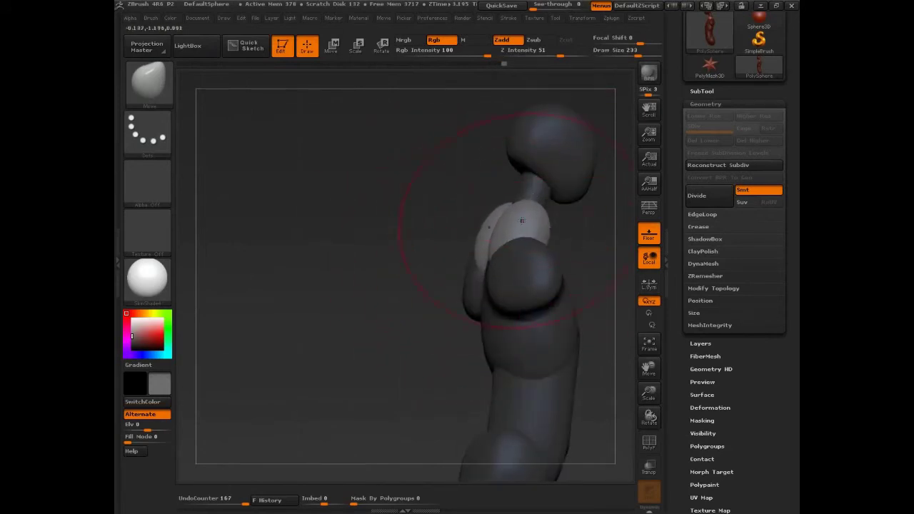
{"action": "left_click_drag", "start_coordinate": [492, 255], "coordinate": [486, 263]}
{"action": "left_click_drag", "start_coordinate": [585, 271], "coordinate": [530, 261]}
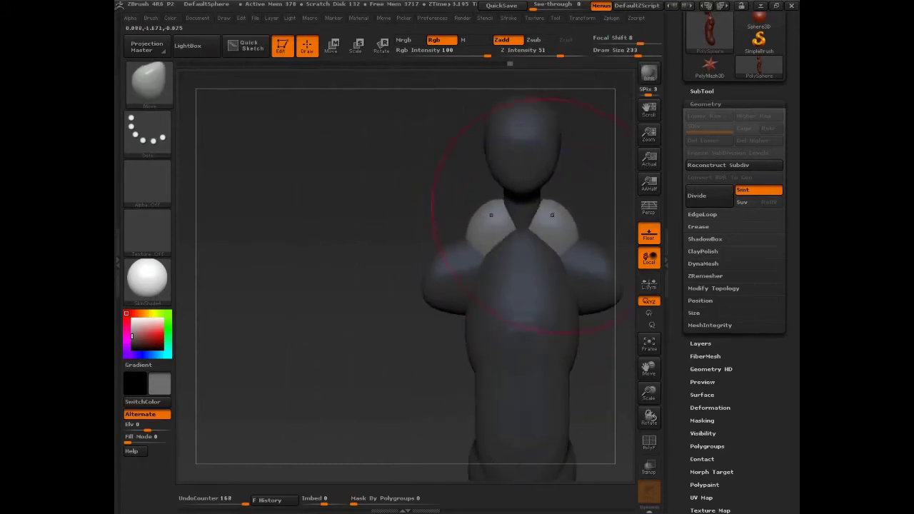
- Flatten and slope the trapezius masses from the neck to the shoulders in front view with the Move brush at draw size 159
{"action": "left_click_drag", "start_coordinate": [552, 207], "coordinate": [549, 217]}
{"action": "key", "text": "s"}
{"action": "left_click_drag", "start_coordinate": [472, 255], "coordinate": [451, 239]}
{"action": "left_click_drag", "start_coordinate": [563, 223], "coordinate": [551, 225]}
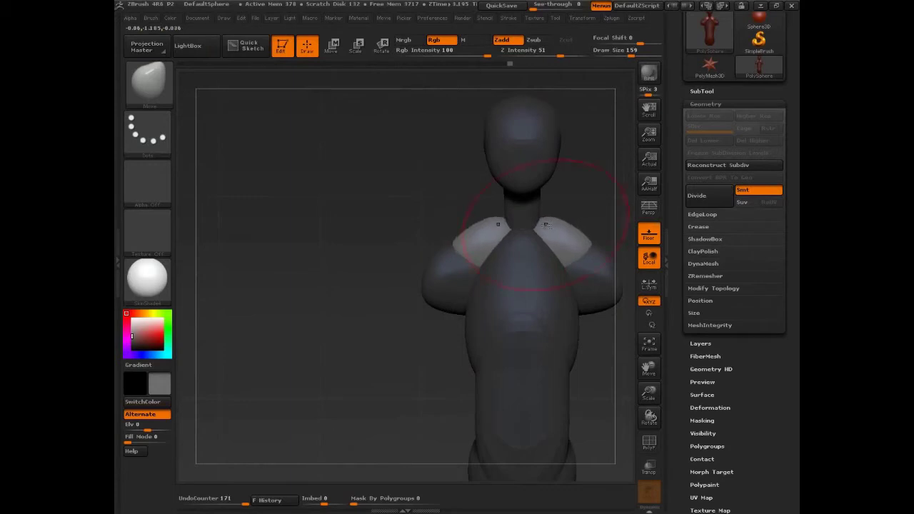
{"action": "mouse_move", "coordinate": [623, 375]}
{"action": "left_mouse_down", "text": "alt"}
{"action": "mouse_move", "coordinate": [521, 342]}
{"action": "mouse_move", "coordinate": [525, 314]}
{"action": "left_mouse_up", "text": "alt"}
{"action": "left_click_drag", "start_coordinate": [607, 357], "coordinate": [548, 357]}
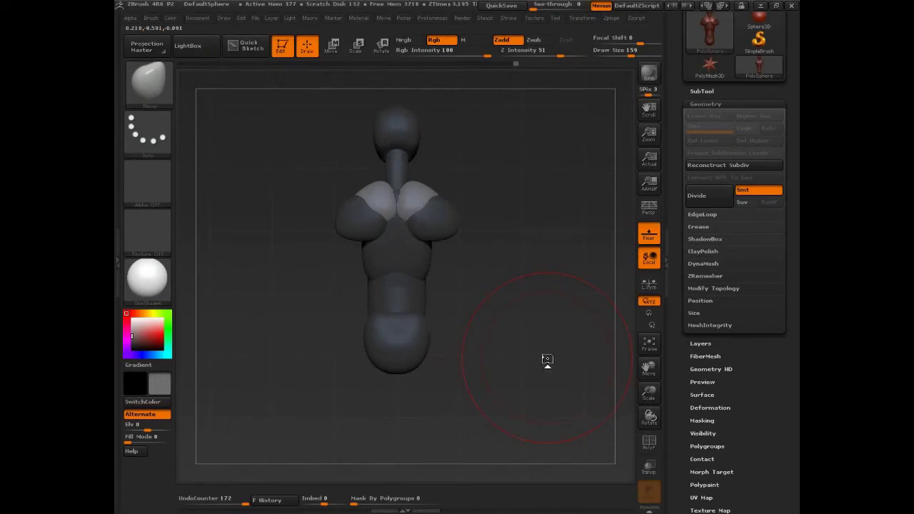
{"action": "key", "text": "ctrl+shift"}
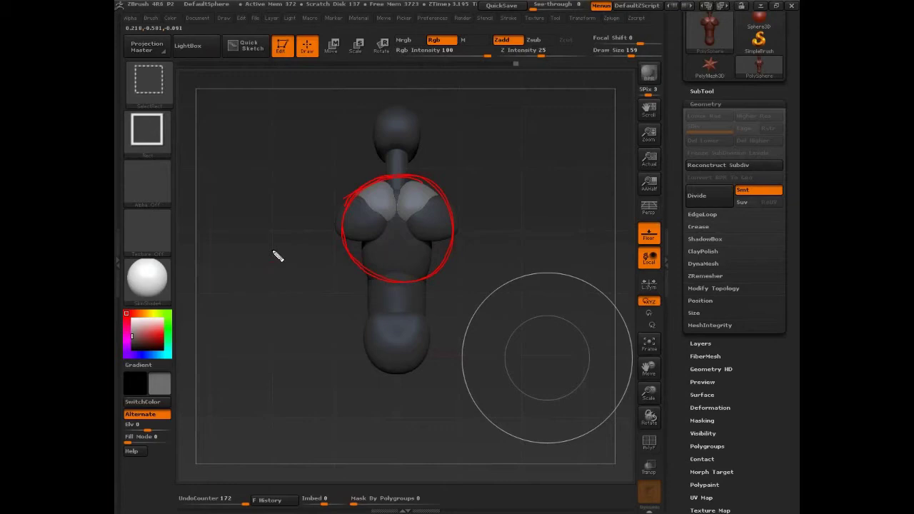
{"action": "key", "text": "Escape"}
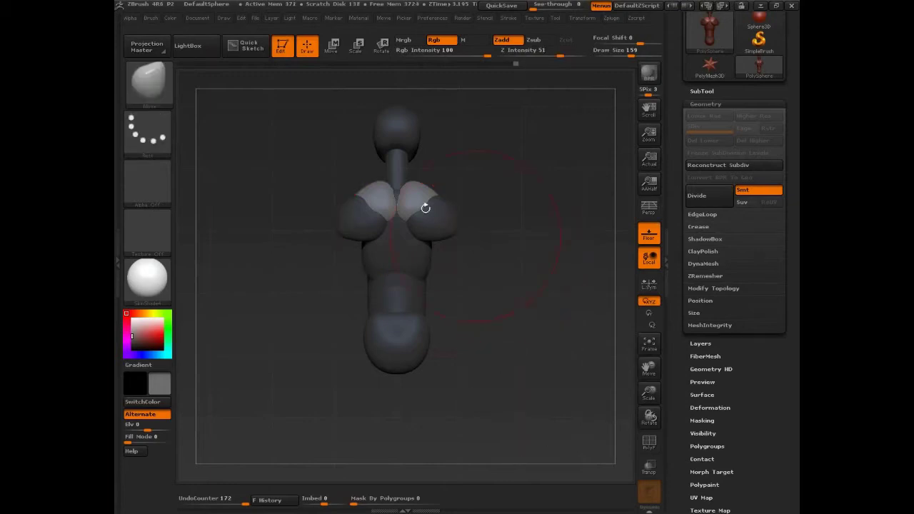
- Undo the last reshaping of the trapezius masses
{"action": "key", "text": "ctrl+z"}
{"action": "key", "text": "ctrl+z"}
{"action": "key", "text": "ctrl+z"}
{"action": "key", "text": "ctrl+z"}
{"action": "key", "text": "ctrl+z"}
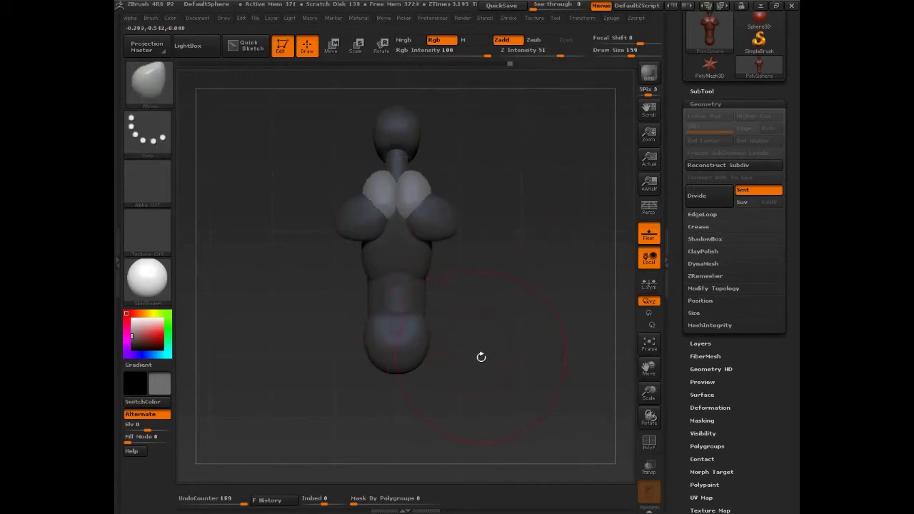
- Undo the remaining trapezius edits back to the point before the two trapezius spheres were inserted
{"action": "key", "text": "ctrl+z"}
{"action": "key", "text": "ctrl+z"}
{"action": "key", "text": "ctrl+z"}
{"action": "key", "text": "ctrl+z"}
{"action": "key", "text": "ctrl+z"}
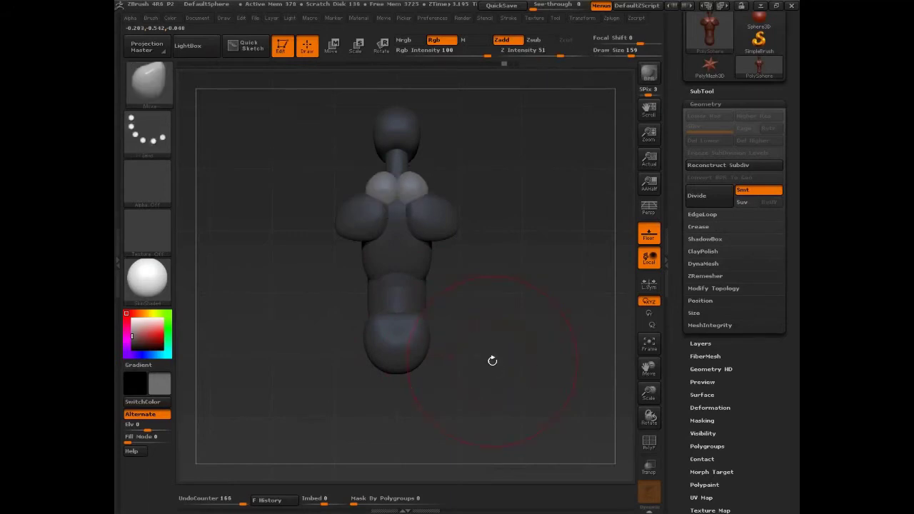
{"action": "key", "text": "ctrl+z"}
{"action": "key", "text": "ctrl+z"}
{"action": "key", "text": "ctrl+z"}
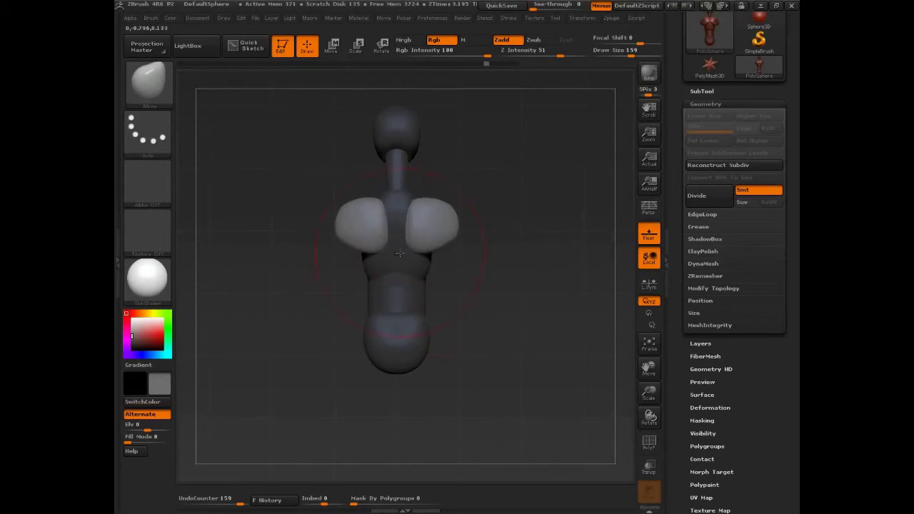
- Insert one large sphere centred on the upper back between the shoulder masses, undoing and redrawing it until the placement fits
{"action": "key", "text": "b"}
{"action": "key", "text": "s"}
{"action": "key", "text": "t"}
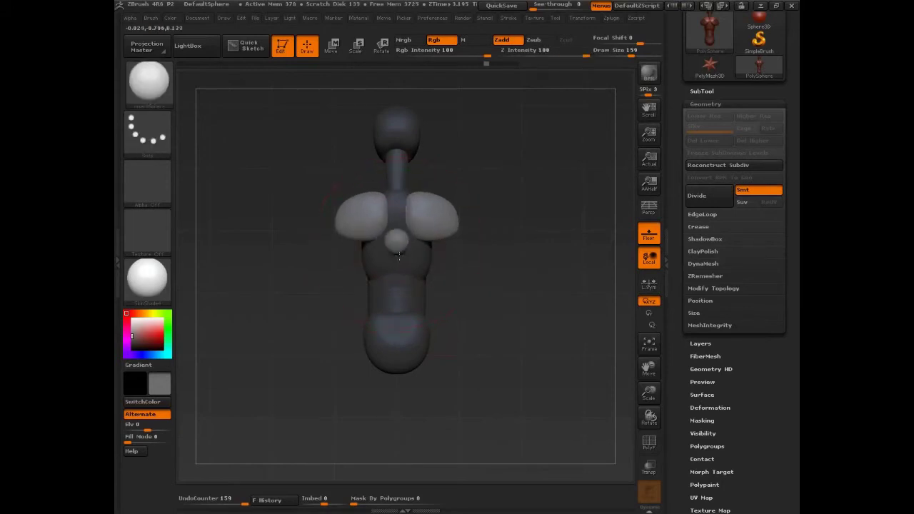
{"action": "left_click_drag", "start_coordinate": [399, 256], "coordinate": [402, 293]}
{"action": "key", "text": "ctrl+z"}
{"action": "left_click_drag", "start_coordinate": [398, 238], "coordinate": [404, 294]}
{"action": "key", "text": "ctrl+z"}
{"action": "left_click_drag", "start_coordinate": [397, 230], "coordinate": [401, 289]}
{"action": "key", "text": "ctrl+z"}
{"action": "left_click_drag", "start_coordinate": [399, 234], "coordinate": [400, 285]}
{"action": "key", "text": "ctrl+z"}
{"action": "left_click_drag", "start_coordinate": [398, 226], "coordinate": [398, 278]}
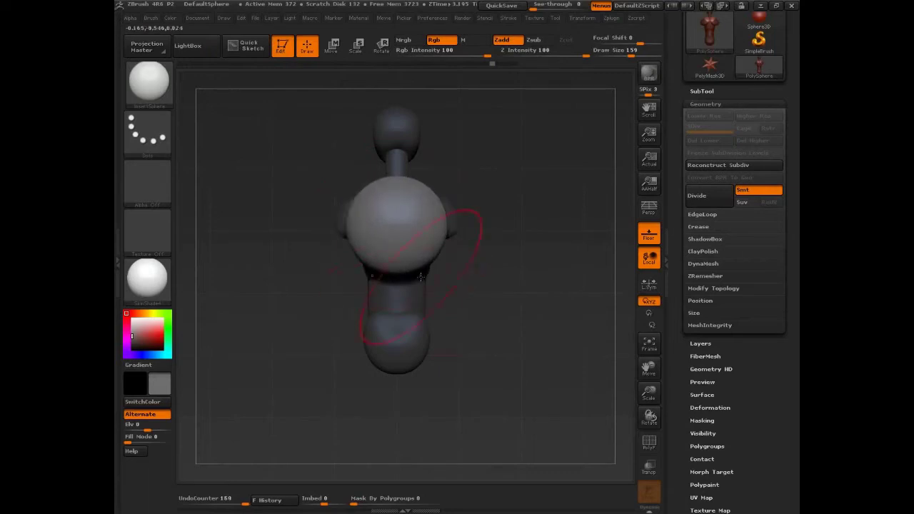
- Flatten the upper back sphere front to back into a thin disc with the transpose line
{"action": "left_click_drag", "start_coordinate": [533, 288], "coordinate": [437, 284]}
{"action": "key", "text": "w"}
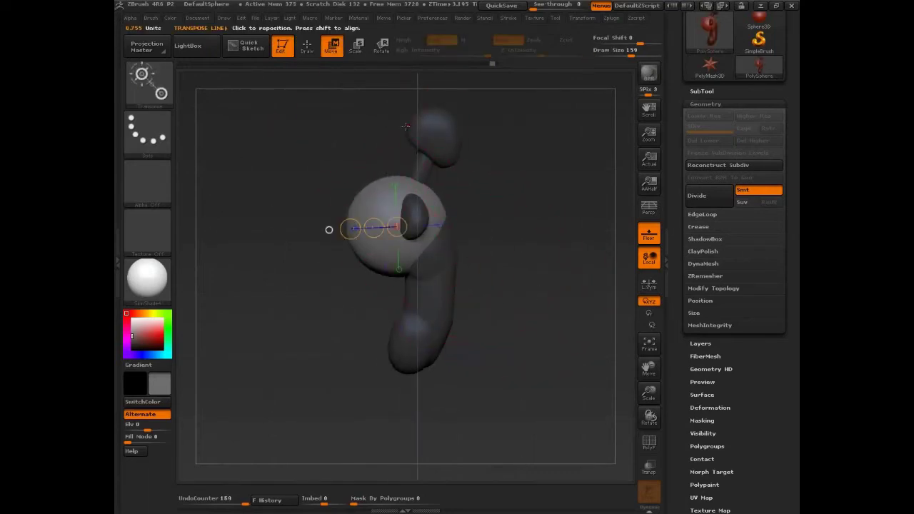
{"action": "left_click_drag", "start_coordinate": [482, 236], "coordinate": [491, 308]}
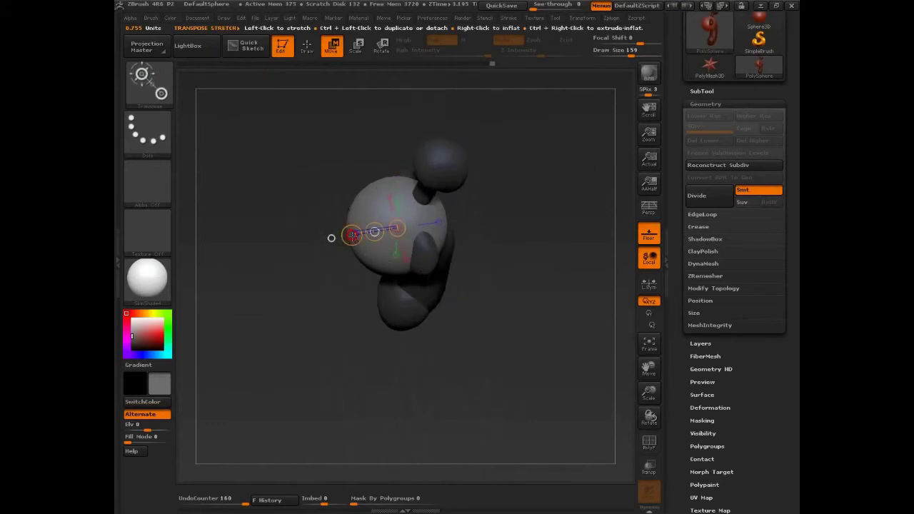
{"action": "left_click_drag", "start_coordinate": [352, 235], "coordinate": [378, 230]}
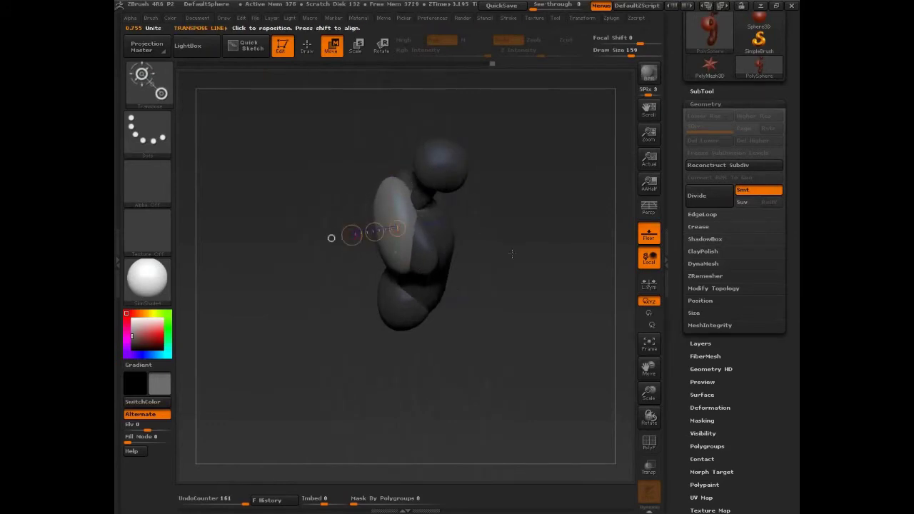
- Move the flattened upper back mass forward into the rib cage in side view and lower it slightly in front view
{"action": "mouse_move", "coordinate": [511, 255]}
{"action": "left_mouse_down", "text": "shift"}
{"action": "mouse_move", "coordinate": [483, 205]}
{"action": "mouse_move", "coordinate": [506, 224]}
{"action": "mouse_move", "coordinate": [509, 244]}
{"action": "left_mouse_up", "text": "shift"}
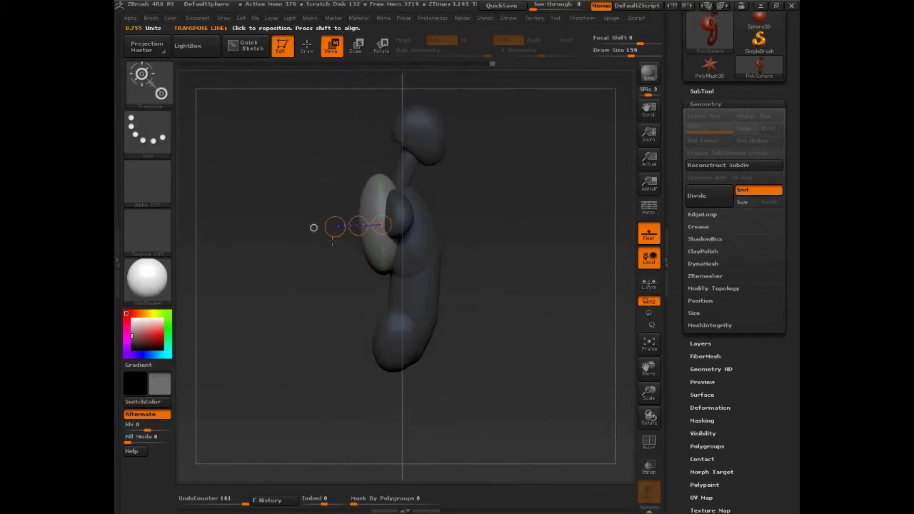
{"action": "left_click_drag", "start_coordinate": [338, 191], "coordinate": [334, 274]}
{"action": "mouse_move", "coordinate": [358, 226]}
{"action": "left_mouse_down"}
{"action": "mouse_move", "coordinate": [372, 226]}
{"action": "mouse_move", "coordinate": [362, 227]}
{"action": "left_mouse_up"}
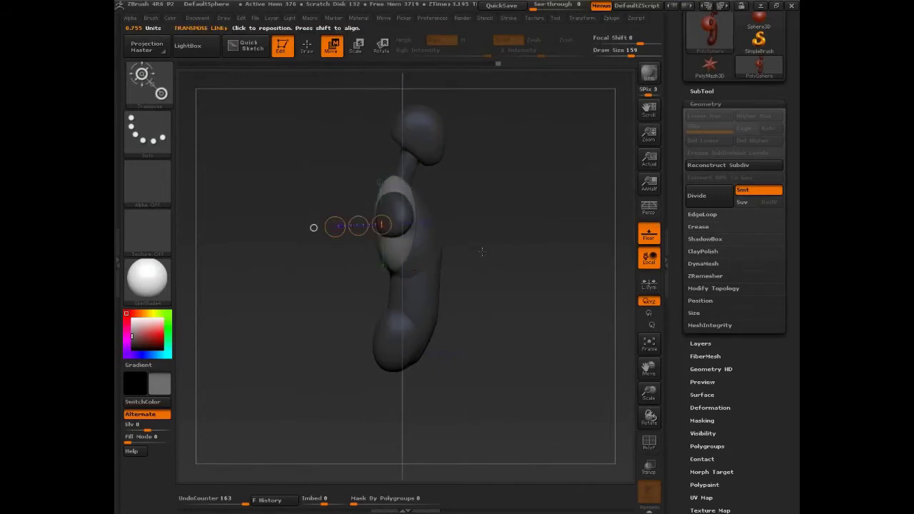
{"action": "left_click_drag", "start_coordinate": [482, 251], "coordinate": [515, 251]}
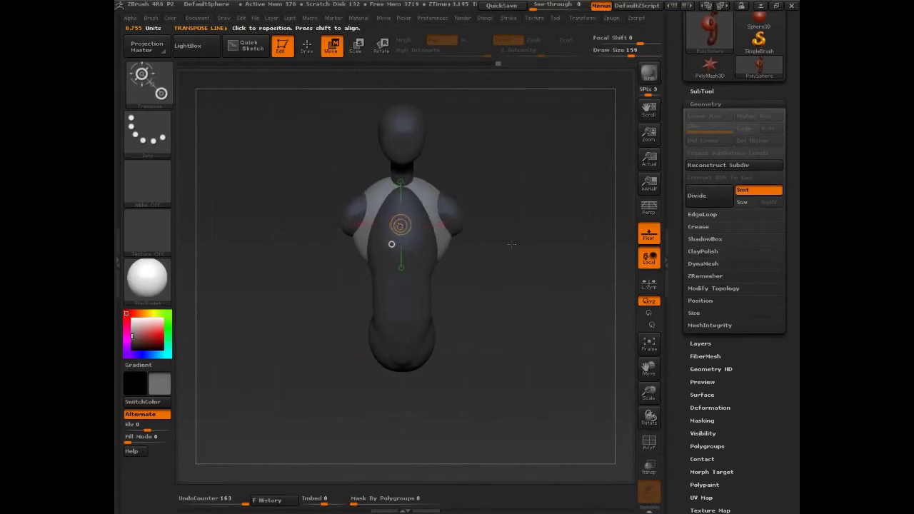
{"action": "left_click_drag", "start_coordinate": [433, 190], "coordinate": [433, 122], "text": "shift"}
{"action": "left_click_drag", "start_coordinate": [433, 157], "coordinate": [433, 160]}
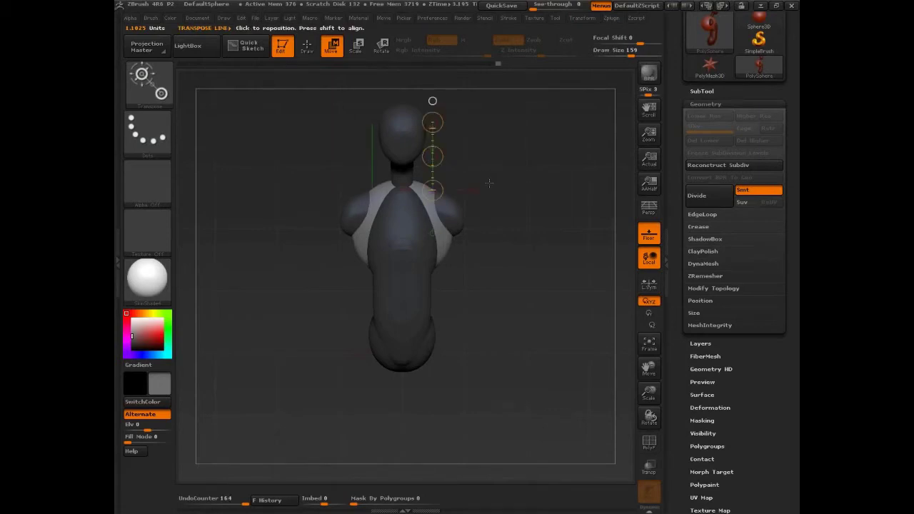
- Mask everything except the neck in a closer side view
{"action": "key", "text": "q"}
{"action": "mouse_move", "coordinate": [489, 179]}
{"action": "left_mouse_down"}
{"action": "mouse_move", "coordinate": [563, 198]}
{"action": "mouse_move", "coordinate": [513, 228]}
{"action": "left_mouse_up"}
{"action": "key", "text": "w"}
{"action": "left_click", "coordinate": [377, 202], "text": "ctrl"}
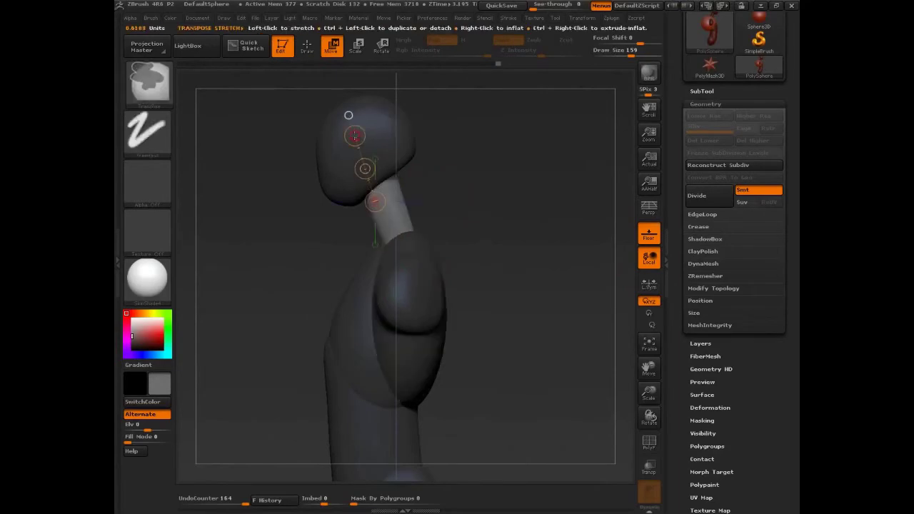
- Thicken the unmasked neck with the Inflate brush at draw size 301
{"action": "key", "text": "b"}
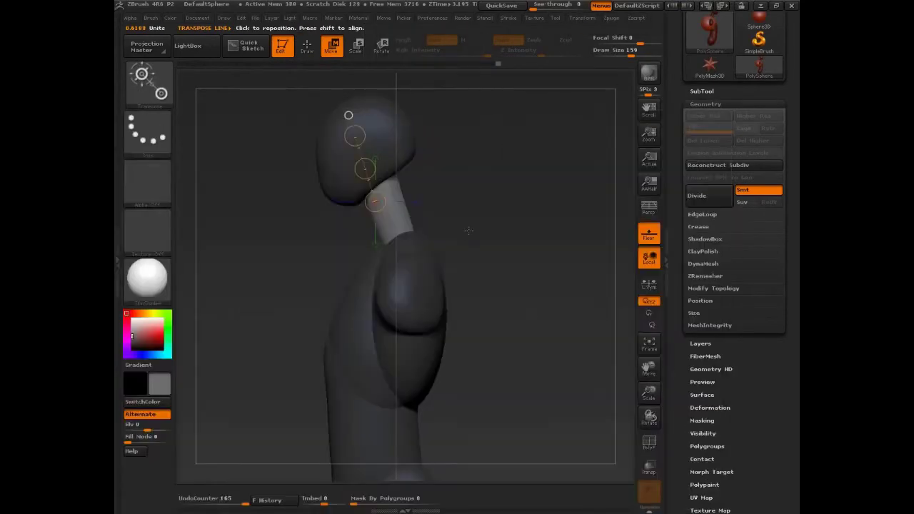
{"action": "key", "text": "q"}
{"action": "key", "text": "b"}
{"action": "key", "text": "i"}
{"action": "key", "text": "n"}
{"action": "key", "text": "s"}
{"action": "left_click_drag", "start_coordinate": [462, 234], "coordinate": [477, 231]}
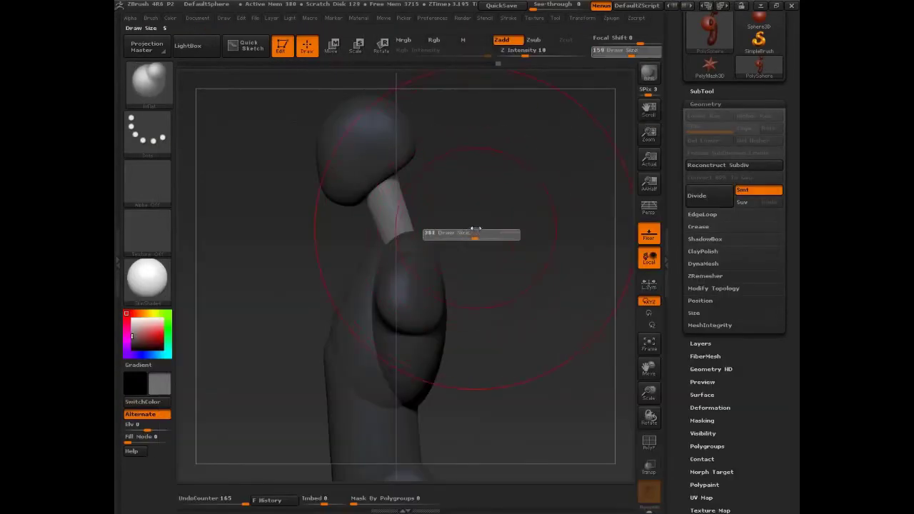
{"action": "mouse_move", "coordinate": [389, 223]}
{"action": "left_mouse_down"}
{"action": "mouse_move", "coordinate": [392, 240]}
{"action": "mouse_move", "coordinate": [394, 199]}
{"action": "left_mouse_up"}
{"action": "left_click_drag", "start_coordinate": [513, 226], "coordinate": [414, 243]}
{"action": "left_click_drag", "start_coordinate": [519, 214], "coordinate": [537, 210]}
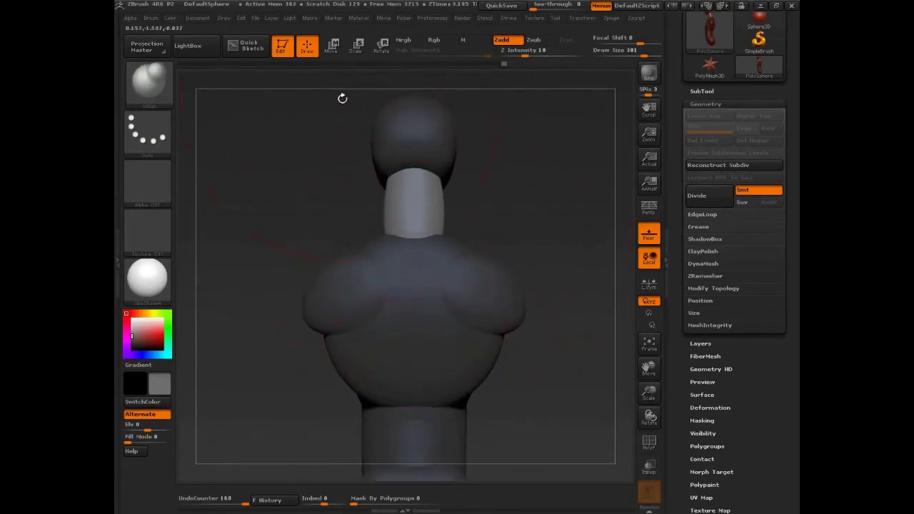
- Isolate the upper back mass with a mask and shape its slopes from the neck to the shoulders with the Move brush
{"action": "left_click", "coordinate": [339, 53]}
{"action": "left_click", "coordinate": [412, 273], "text": "alt"}
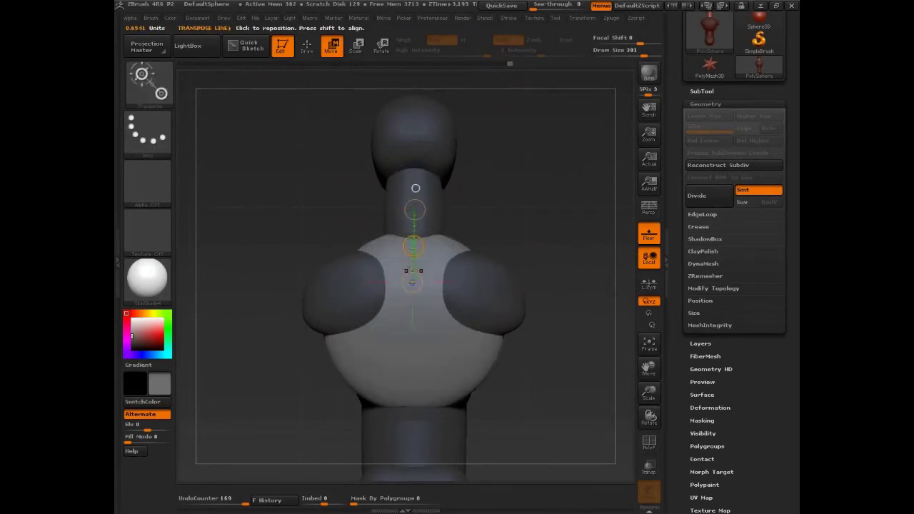
{"action": "key", "text": "q"}
{"action": "mouse_move", "coordinate": [386, 240]}
{"action": "left_mouse_down"}
{"action": "mouse_move", "coordinate": [368, 237]}
{"action": "mouse_move", "coordinate": [380, 232]}
{"action": "left_mouse_up"}
{"action": "key", "text": "ctrl+z"}
{"action": "key", "text": "w"}
{"action": "key", "text": "q"}
{"action": "mouse_move", "coordinate": [500, 215]}
{"action": "left_mouse_down"}
{"action": "mouse_move", "coordinate": [549, 226]}
{"action": "mouse_move", "coordinate": [535, 241]}
{"action": "mouse_move", "coordinate": [557, 237]}
{"action": "left_mouse_up"}
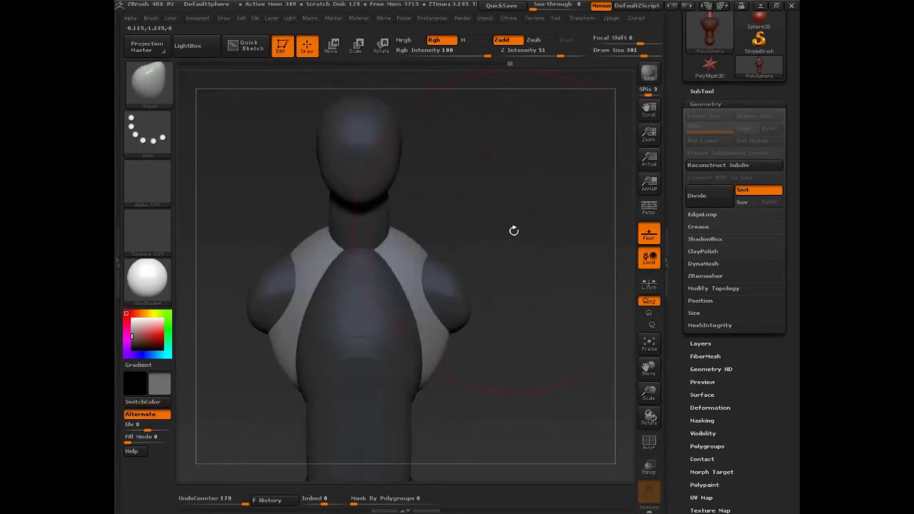
{"action": "left_click_drag", "start_coordinate": [428, 247], "coordinate": [411, 240]}
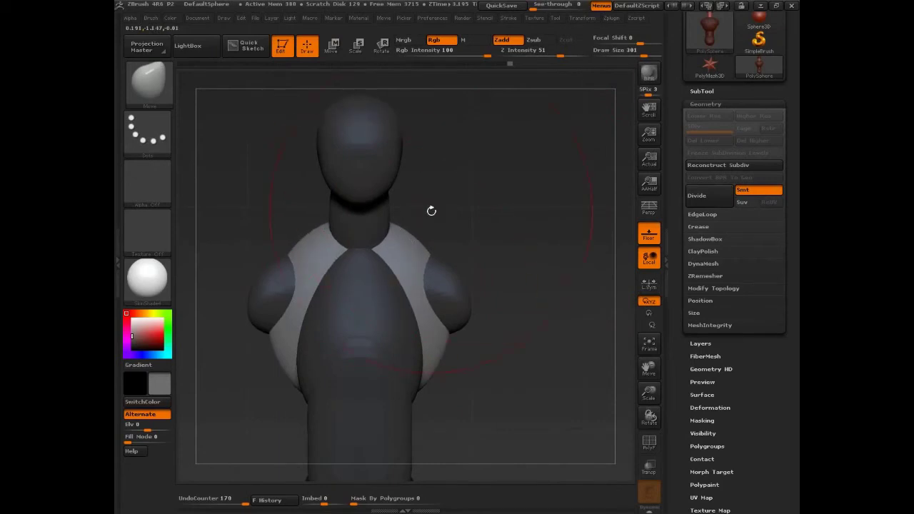
{"action": "mouse_move", "coordinate": [432, 211]}
{"action": "left_mouse_down"}
{"action": "mouse_move", "coordinate": [474, 204]}
{"action": "mouse_move", "coordinate": [447, 204]}
{"action": "mouse_move", "coordinate": [478, 229]}
{"action": "left_mouse_up"}
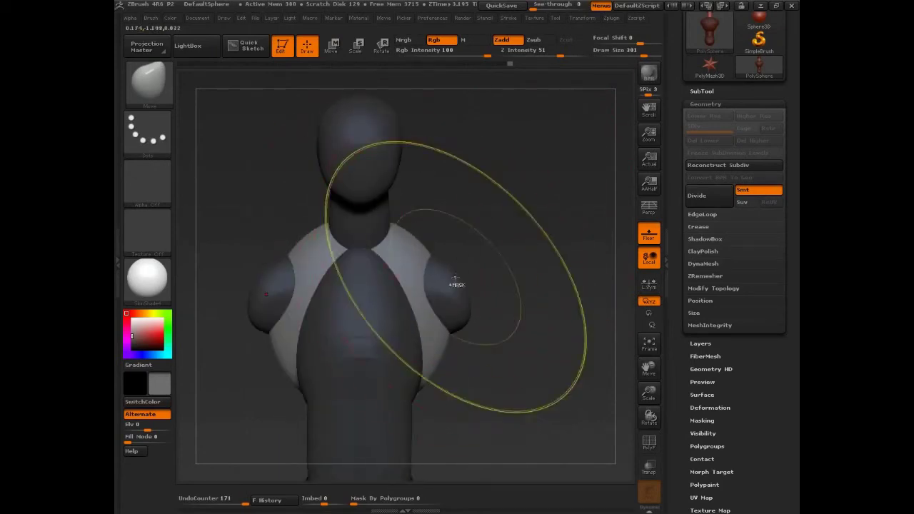
{"action": "key", "text": "ctrl"}
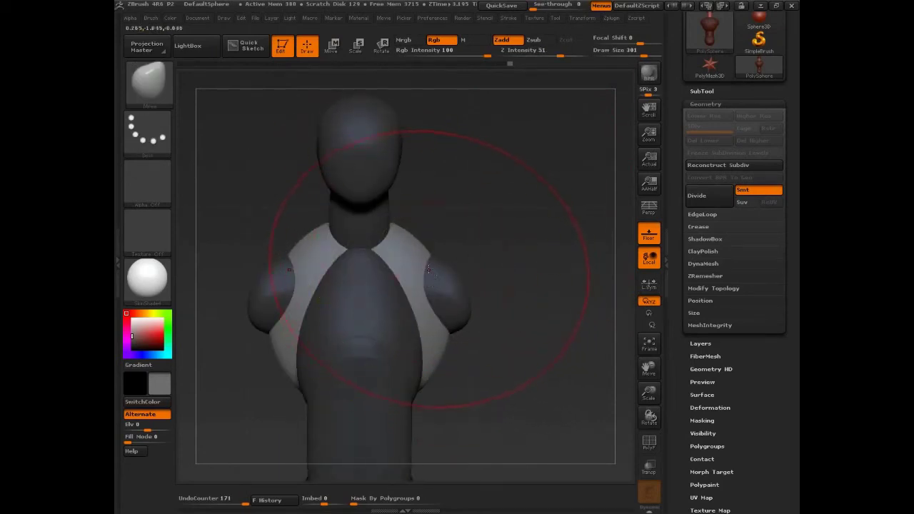
- Insert mirrored spheres on both sides of the waist and fit them against the torso with the transpose line
{"action": "left_click_drag", "start_coordinate": [527, 361], "coordinate": [503, 316]}
{"action": "left_click_drag", "start_coordinate": [429, 320], "coordinate": [430, 356]}
{"action": "mouse_move", "coordinate": [492, 351]}
{"action": "left_mouse_down"}
{"action": "mouse_move", "coordinate": [527, 340]}
{"action": "mouse_move", "coordinate": [512, 346]}
{"action": "mouse_move", "coordinate": [583, 351]}
{"action": "left_mouse_up"}
{"action": "key", "text": "w"}
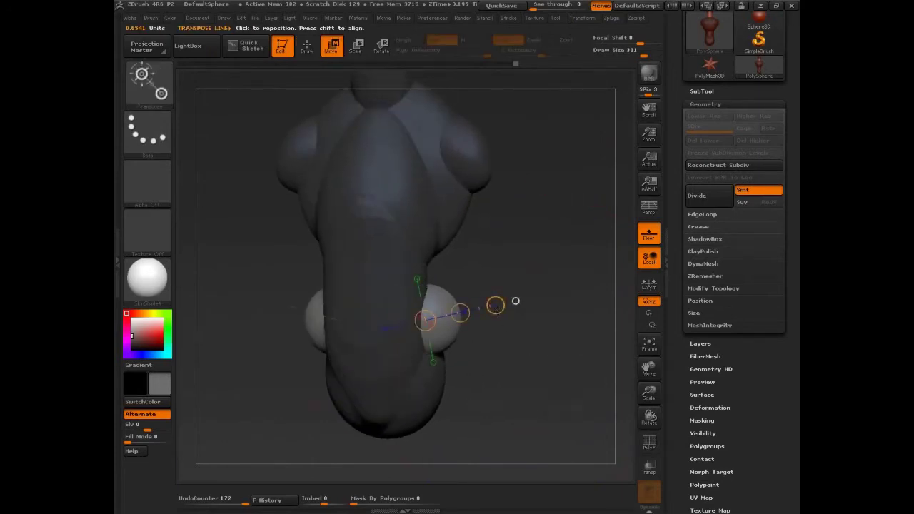
{"action": "left_click_drag", "start_coordinate": [496, 306], "coordinate": [453, 277]}
{"action": "left_click_drag", "start_coordinate": [476, 313], "coordinate": [446, 356]}
- Stretch the waist masses up toward the rib cage in back view with the Move brush at draw size 335
{"action": "key", "text": "q"}
{"action": "key", "text": "s"}
{"action": "left_click_drag", "start_coordinate": [455, 297], "coordinate": [433, 247]}
{"action": "key", "text": "ctrl+z"}
{"action": "key", "text": "w"}
{"action": "key", "text": "q"}
{"action": "left_click_drag", "start_coordinate": [439, 286], "coordinate": [441, 237]}
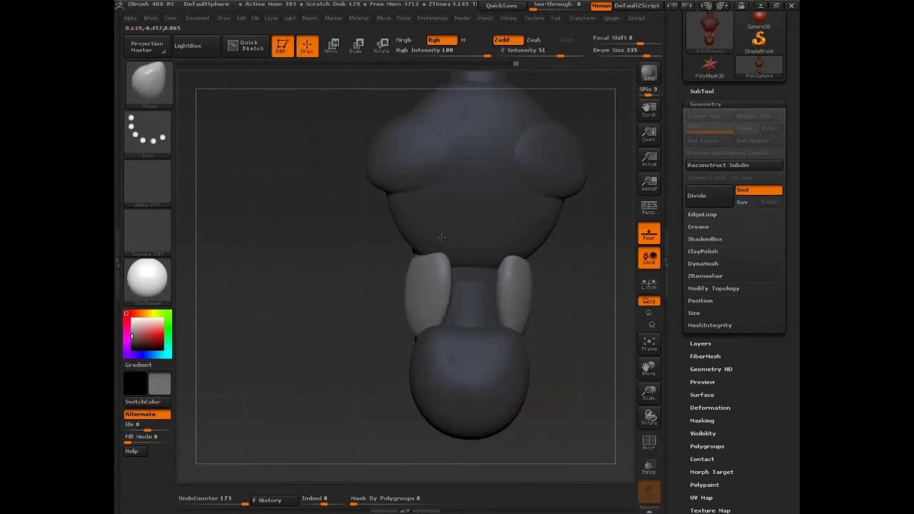
- Pull the waist masses down over the sides of the pelvis and shape their outline in side view
{"action": "left_click_drag", "start_coordinate": [419, 313], "coordinate": [398, 314]}
{"action": "left_click_drag", "start_coordinate": [351, 379], "coordinate": [423, 373]}
{"action": "left_click_drag", "start_coordinate": [411, 334], "coordinate": [406, 358]}
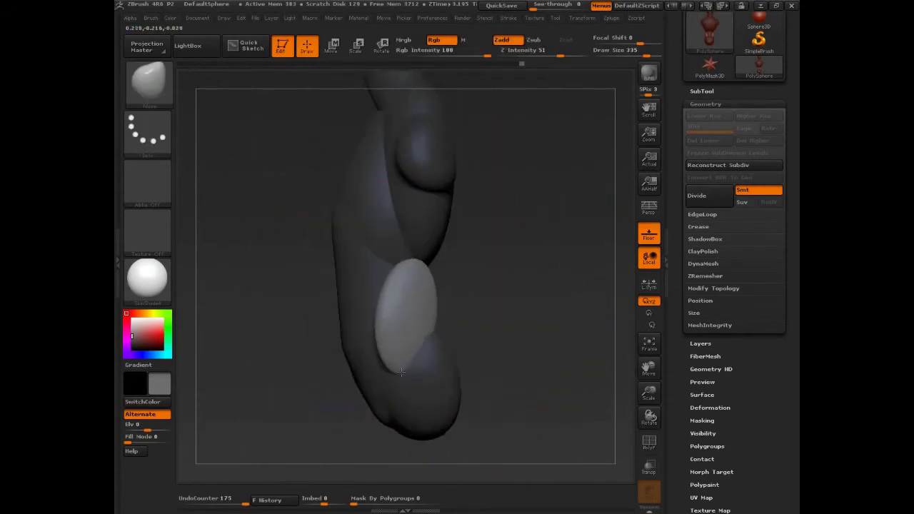
{"action": "left_click_drag", "start_coordinate": [386, 319], "coordinate": [393, 318]}
{"action": "left_click_drag", "start_coordinate": [482, 335], "coordinate": [560, 338]}
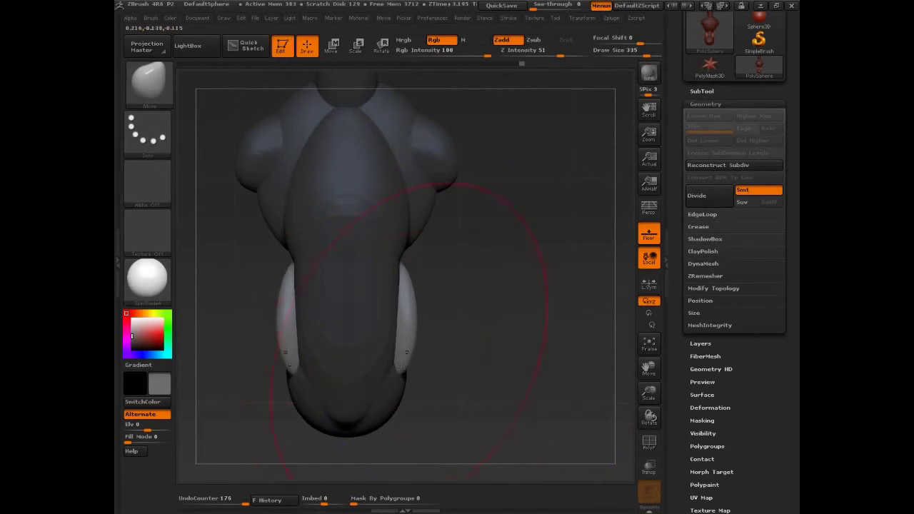
- Raise the tops of the waist masses under the rib cage in back view with the Move brush at draw size 174
{"action": "mouse_move", "coordinate": [465, 296]}
{"action": "left_mouse_down"}
{"action": "mouse_move", "coordinate": [451, 287]}
{"action": "mouse_move", "coordinate": [439, 311]}
{"action": "mouse_move", "coordinate": [426, 312]}
{"action": "left_mouse_up"}
{"action": "key", "text": "s"}
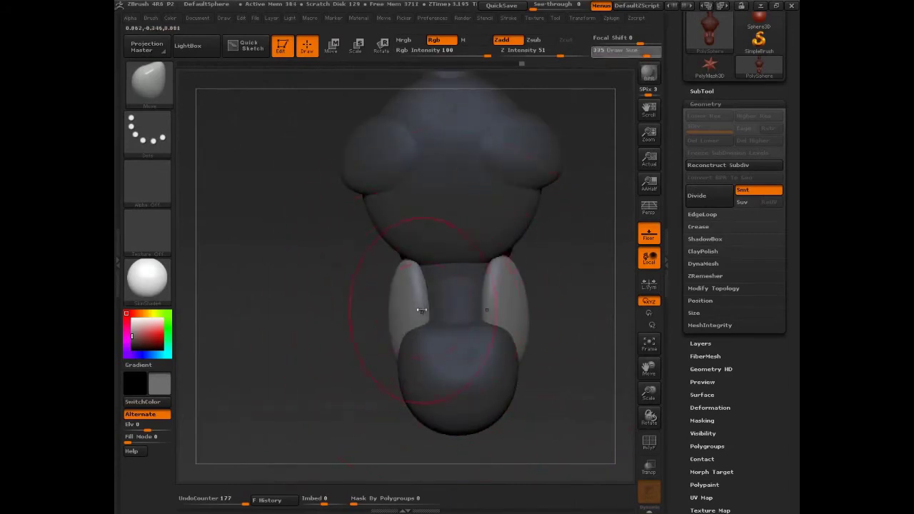
{"action": "left_click_drag", "start_coordinate": [411, 207], "coordinate": [417, 208]}
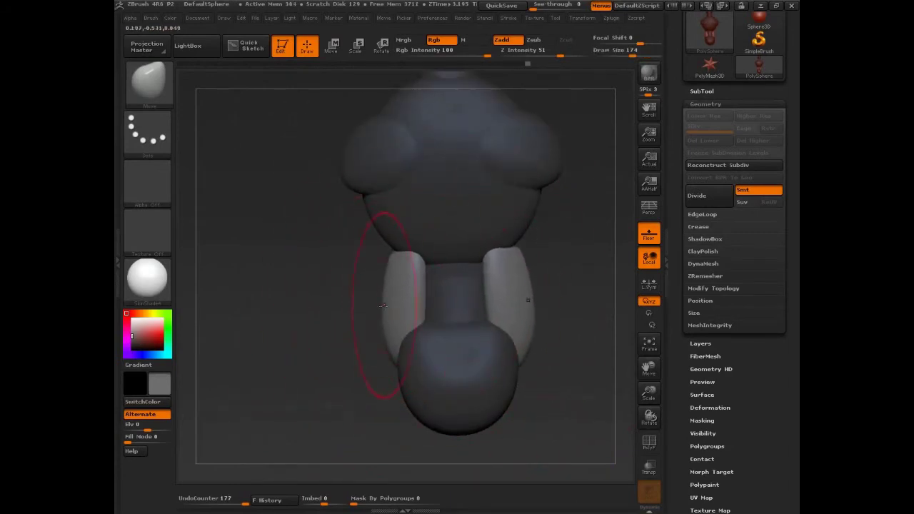
{"action": "left_click_drag", "start_coordinate": [383, 307], "coordinate": [392, 307]}
{"action": "left_click_drag", "start_coordinate": [410, 240], "coordinate": [401, 239]}
- Refine the slim waist masses along the torso in front and angled views with the Move brush
{"action": "mouse_move", "coordinate": [297, 309]}
{"action": "left_mouse_down", "text": "shift"}
{"action": "mouse_move", "coordinate": [355, 310]}
{"action": "mouse_move", "coordinate": [344, 275]}
{"action": "mouse_move", "coordinate": [325, 300]}
{"action": "mouse_move", "coordinate": [344, 336]}
{"action": "left_mouse_up", "text": "shift"}
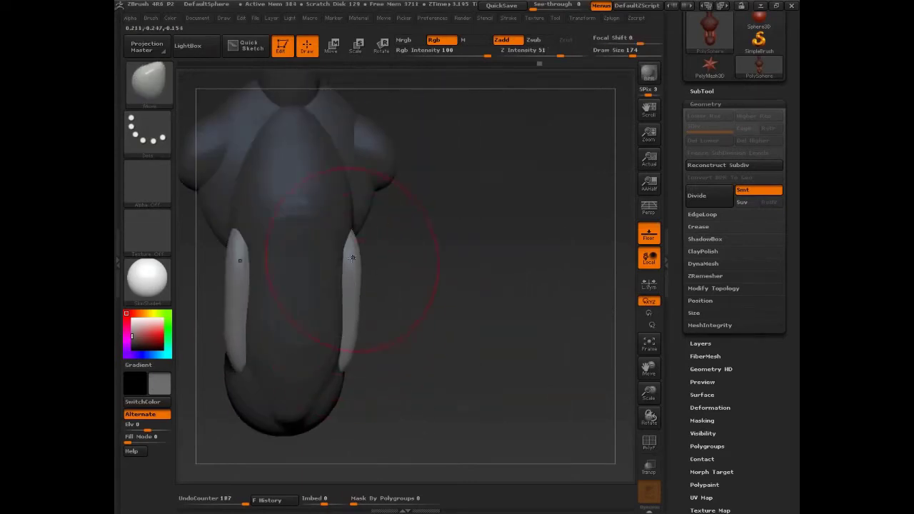
{"action": "left_click_drag", "start_coordinate": [352, 260], "coordinate": [347, 257]}
{"action": "mouse_move", "coordinate": [439, 308]}
{"action": "left_mouse_down", "text": "shift"}
{"action": "mouse_move", "coordinate": [356, 305]}
{"action": "mouse_move", "coordinate": [347, 286]}
{"action": "mouse_move", "coordinate": [357, 327]}
{"action": "left_mouse_up", "text": "shift"}
{"action": "left_click_drag", "start_coordinate": [377, 296], "coordinate": [357, 235], "text": "shift"}
{"action": "left_click_drag", "start_coordinate": [433, 277], "coordinate": [467, 298], "text": "shift"}
- Isolate the front rib cage mass with a mask and widen its lower edge over the tops of the waist masses
{"action": "mouse_move", "coordinate": [478, 341]}
{"action": "left_mouse_down", "text": "ctrl"}
{"action": "mouse_move", "coordinate": [477, 332]}
{"action": "mouse_move", "coordinate": [347, 275]}
{"action": "mouse_move", "coordinate": [338, 280]}
{"action": "mouse_move", "coordinate": [386, 293]}
{"action": "mouse_move", "coordinate": [347, 275]}
{"action": "left_mouse_up", "text": "ctrl"}
{"action": "key", "text": "w"}
{"action": "left_click", "coordinate": [332, 206], "text": "ctrl"}
{"action": "key", "text": "q"}
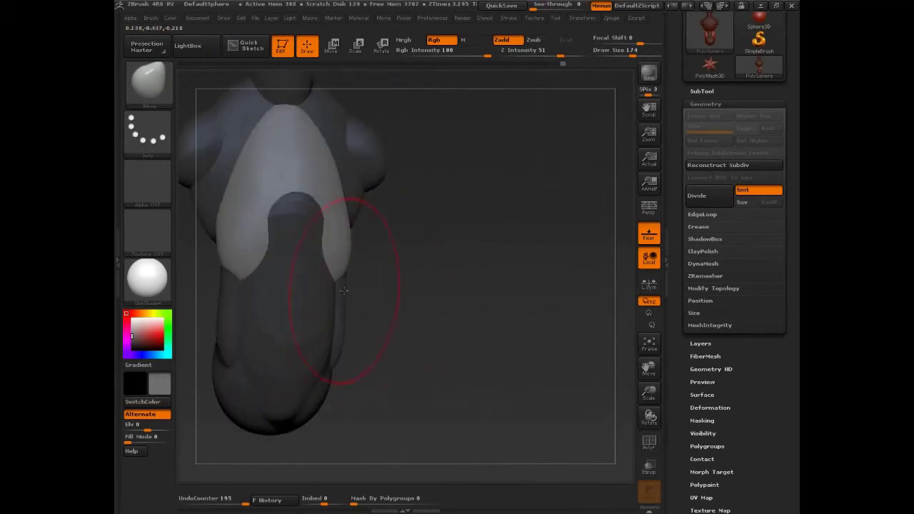
{"action": "left_click_drag", "start_coordinate": [424, 305], "coordinate": [403, 281]}
- Isolate the waist masses again and extend their upper ends to meet the rib cage with the Move brush
{"action": "mouse_move", "coordinate": [504, 268]}
{"action": "left_mouse_down"}
{"action": "mouse_move", "coordinate": [372, 246]}
{"action": "mouse_move", "coordinate": [378, 308]}
{"action": "left_mouse_up"}
{"action": "left_click", "coordinate": [333, 47]}
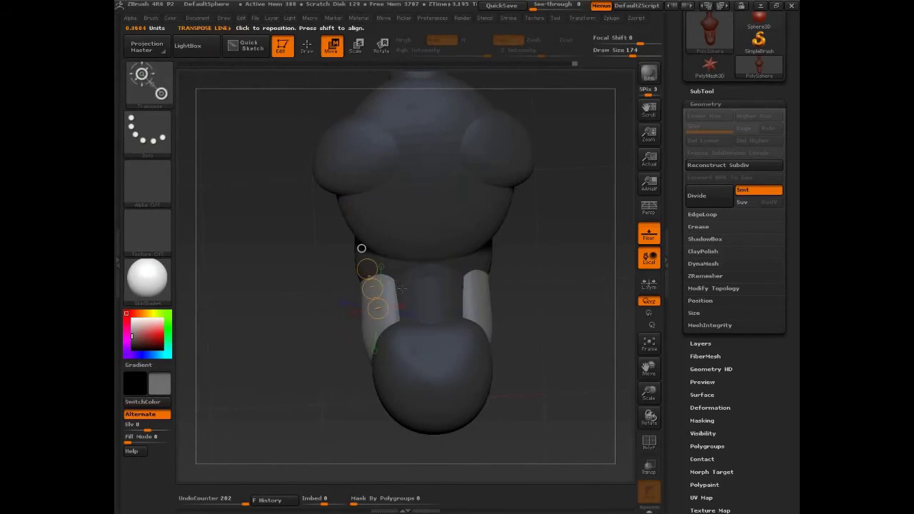
{"action": "key", "text": "q"}
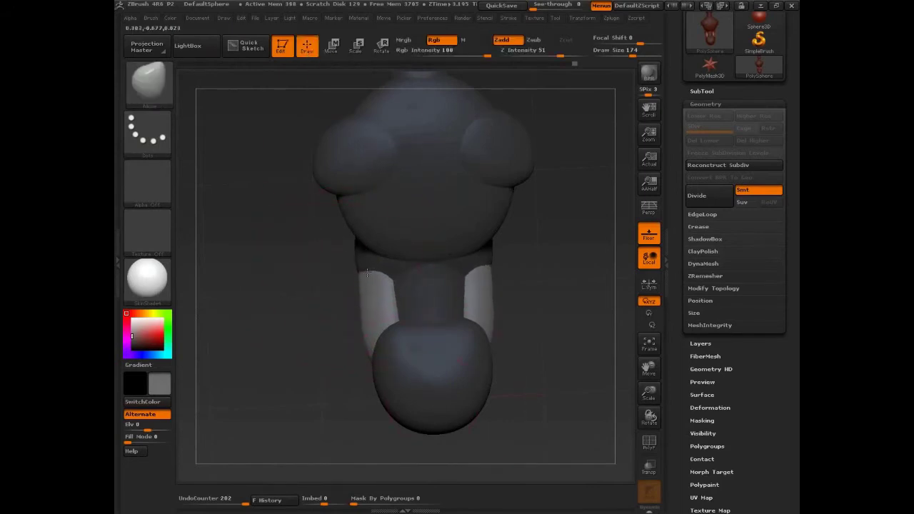
{"action": "left_click_drag", "start_coordinate": [368, 259], "coordinate": [364, 245]}
{"action": "left_click_drag", "start_coordinate": [328, 274], "coordinate": [493, 278]}
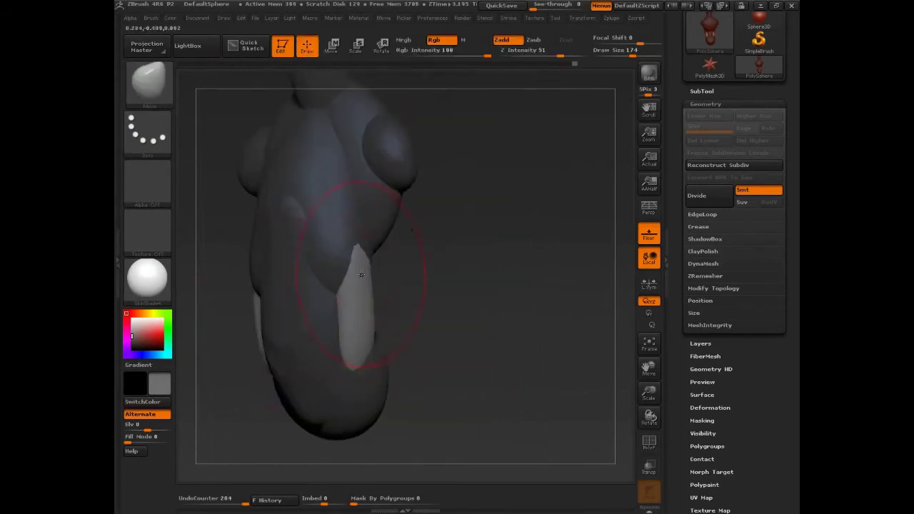
{"action": "mouse_move", "coordinate": [414, 362]}
{"action": "left_mouse_down"}
{"action": "mouse_move", "coordinate": [455, 357]}
{"action": "mouse_move", "coordinate": [512, 316]}
{"action": "mouse_move", "coordinate": [509, 283]}
{"action": "mouse_move", "coordinate": [493, 328]}
{"action": "left_mouse_up"}
- Clear the mask and fuse all the body masses into a single mesh with DynaMesh at resolution 64
{"action": "left_click_drag", "start_coordinate": [543, 300], "coordinate": [633, 256], "text": "ctrl"}
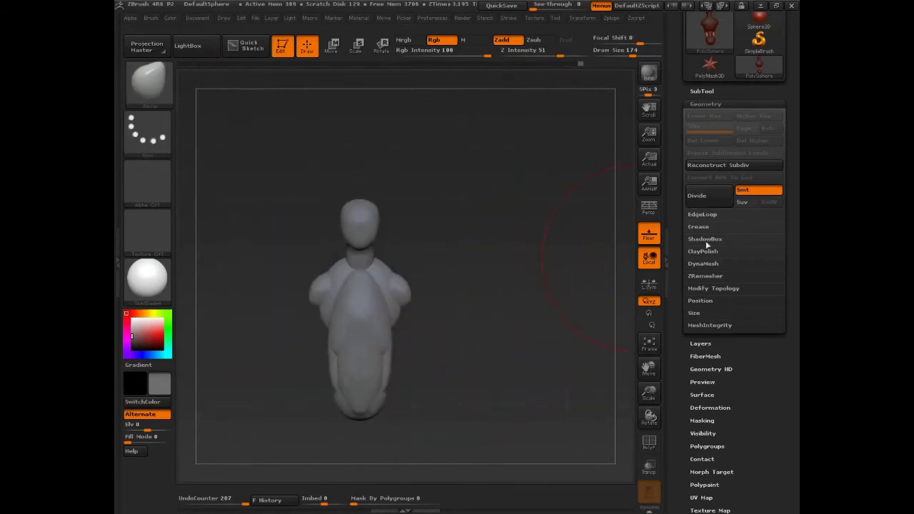
{"action": "left_click", "coordinate": [706, 104]}
{"action": "left_click", "coordinate": [706, 103]}
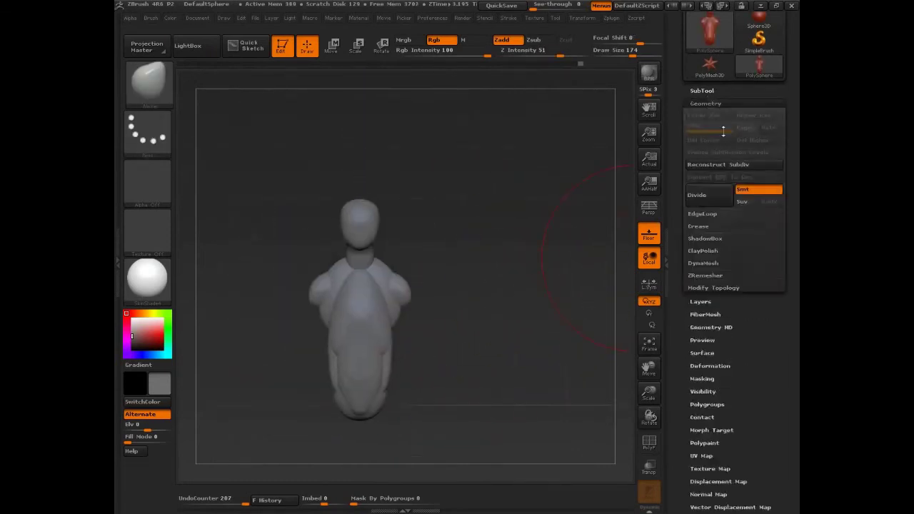
{"action": "left_click", "coordinate": [702, 264]}
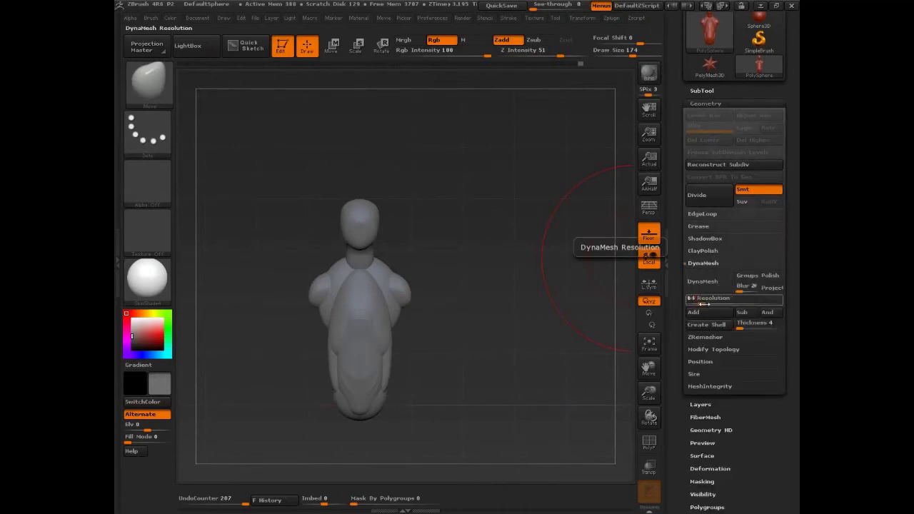
{"action": "left_click", "coordinate": [703, 282]}
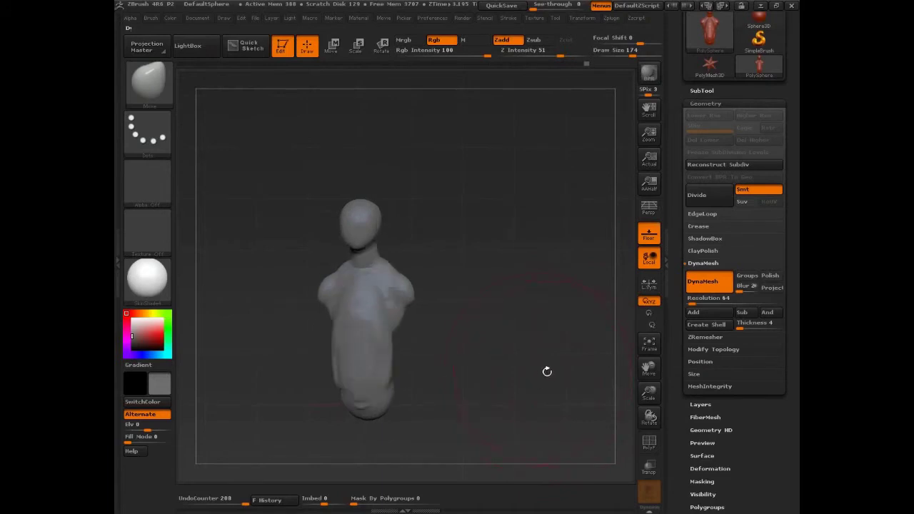
- Undo the last DynaMesh fuse of the body masses
{"action": "left_click_drag", "start_coordinate": [547, 371], "coordinate": [576, 390]}
{"action": "key", "text": "ctrl+z"}
{"action": "left_click_drag", "start_coordinate": [502, 345], "coordinate": [534, 340], "text": "alt"}
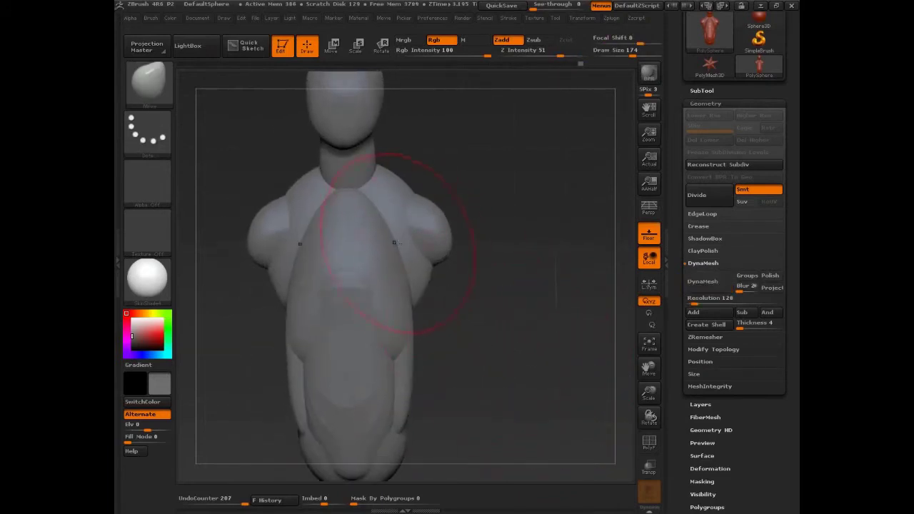
- Insert mirrored spheres over the upper chest with the Insert Sphere brush and reposition them as pectoral masses
{"action": "key", "text": "b"}
{"action": "key", "text": "i"}
{"action": "key", "text": "s"}
{"action": "left_click_drag", "start_coordinate": [399, 249], "coordinate": [399, 308]}
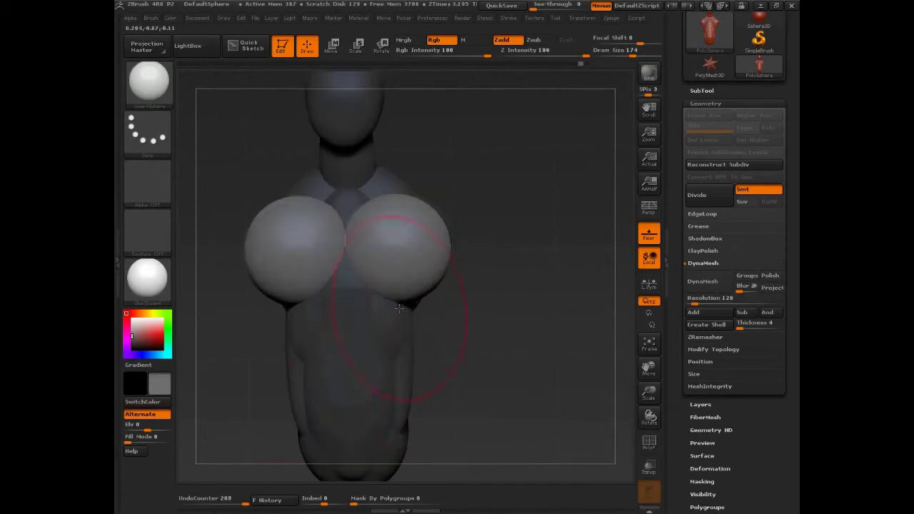
{"action": "key", "text": "w"}
{"action": "mouse_move", "coordinate": [419, 239]}
{"action": "left_mouse_down"}
{"action": "mouse_move", "coordinate": [443, 218]}
{"action": "mouse_move", "coordinate": [407, 239]}
{"action": "mouse_move", "coordinate": [411, 247]}
{"action": "mouse_move", "coordinate": [467, 211]}
{"action": "mouse_move", "coordinate": [472, 218]}
{"action": "left_mouse_up"}
{"action": "key", "text": "q"}
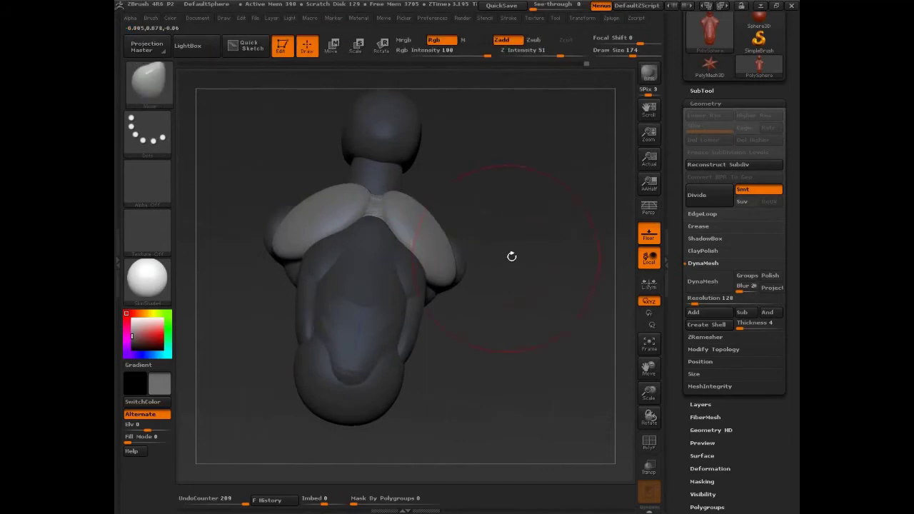
- Seat the pectoral masses against the rib cage and adjust their inner and lower edges with the Move brush
{"action": "left_click_drag", "start_coordinate": [512, 256], "coordinate": [476, 225]}
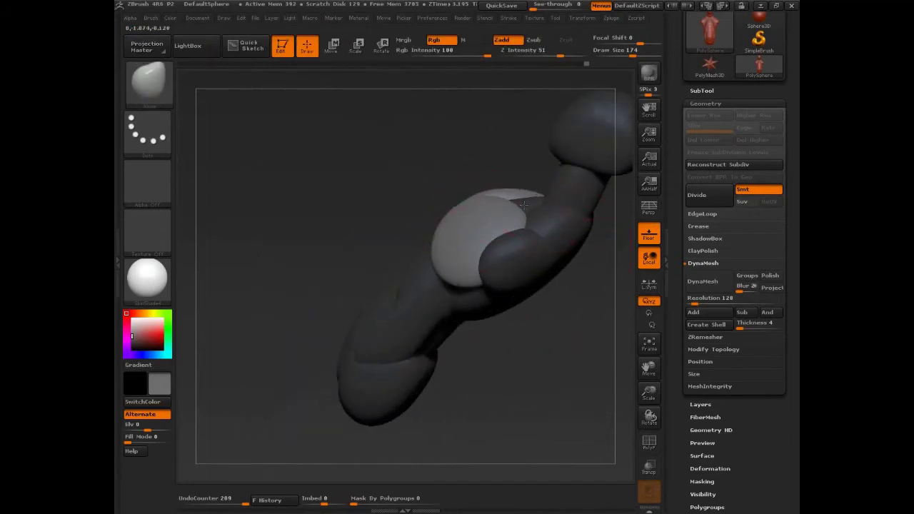
{"action": "mouse_move", "coordinate": [475, 160]}
{"action": "left_mouse_down"}
{"action": "mouse_move", "coordinate": [512, 177]}
{"action": "mouse_move", "coordinate": [539, 217]}
{"action": "left_mouse_up"}
{"action": "left_click_drag", "start_coordinate": [598, 152], "coordinate": [516, 171], "text": "alt"}
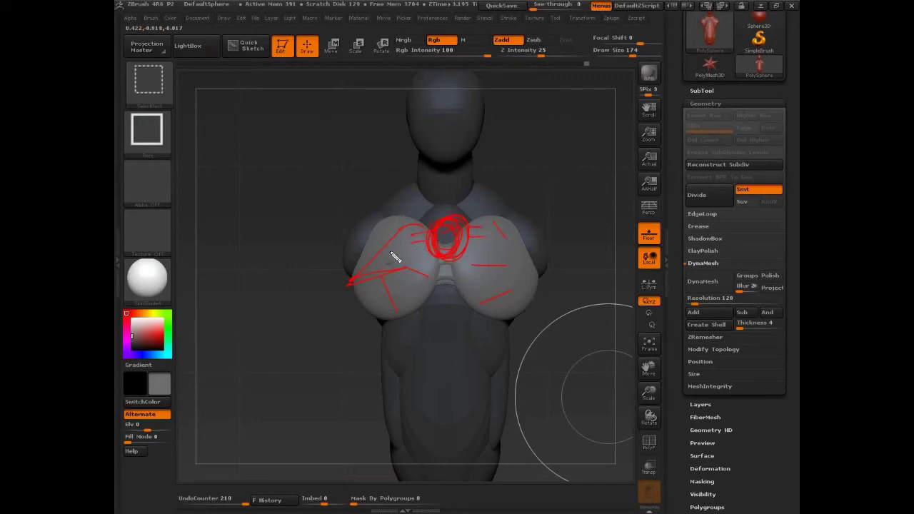
{"action": "key", "text": "Escape"}
{"action": "left_click_drag", "start_coordinate": [608, 286], "coordinate": [559, 274]}
{"action": "left_click_drag", "start_coordinate": [455, 233], "coordinate": [459, 236]}
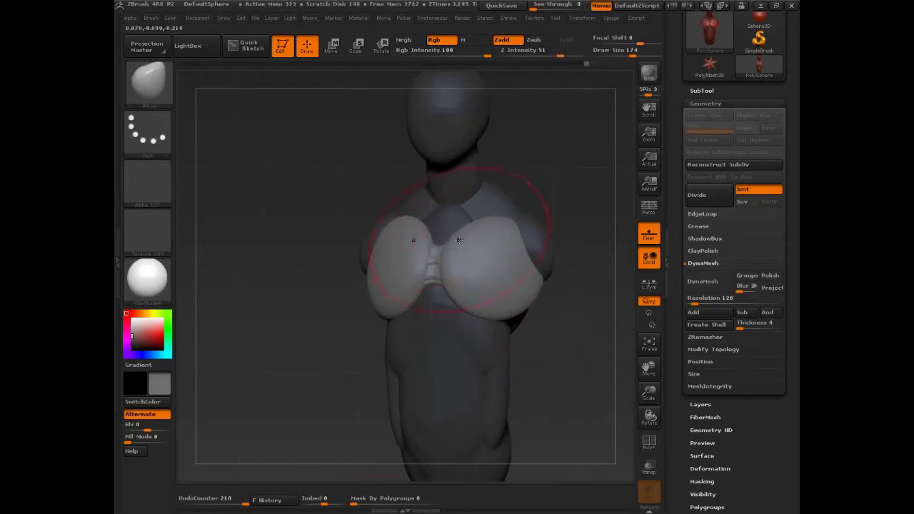
{"action": "left_click_drag", "start_coordinate": [561, 341], "coordinate": [604, 335]}
{"action": "left_click_drag", "start_coordinate": [506, 320], "coordinate": [502, 308]}
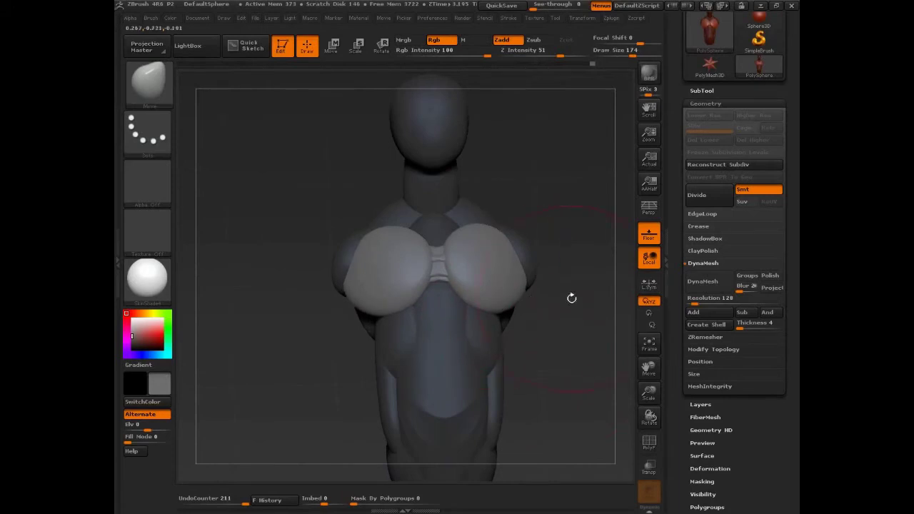
- Reshape the upper and lower contours of the pectoral masses from front and low angles with the Move brush
{"action": "left_click_drag", "start_coordinate": [571, 298], "coordinate": [549, 352]}
{"action": "left_click_drag", "start_coordinate": [376, 249], "coordinate": [373, 232]}
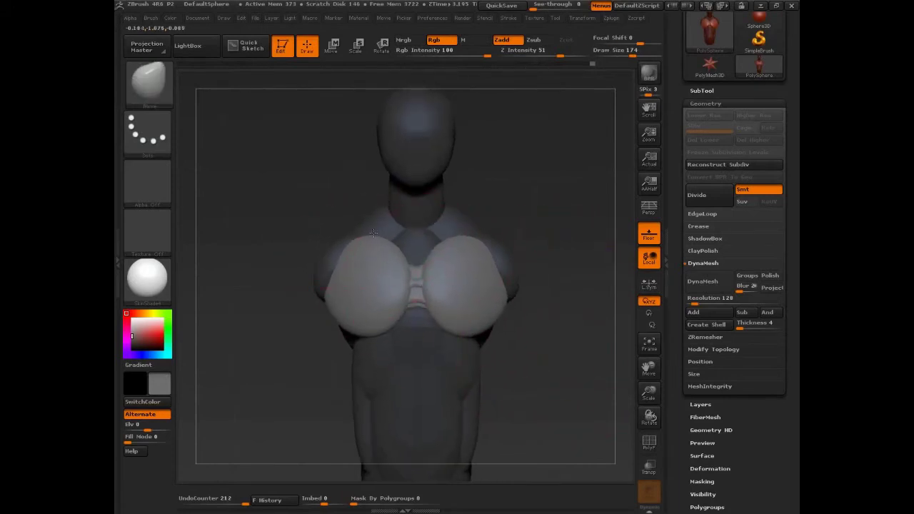
{"action": "left_click_drag", "start_coordinate": [365, 341], "coordinate": [364, 328]}
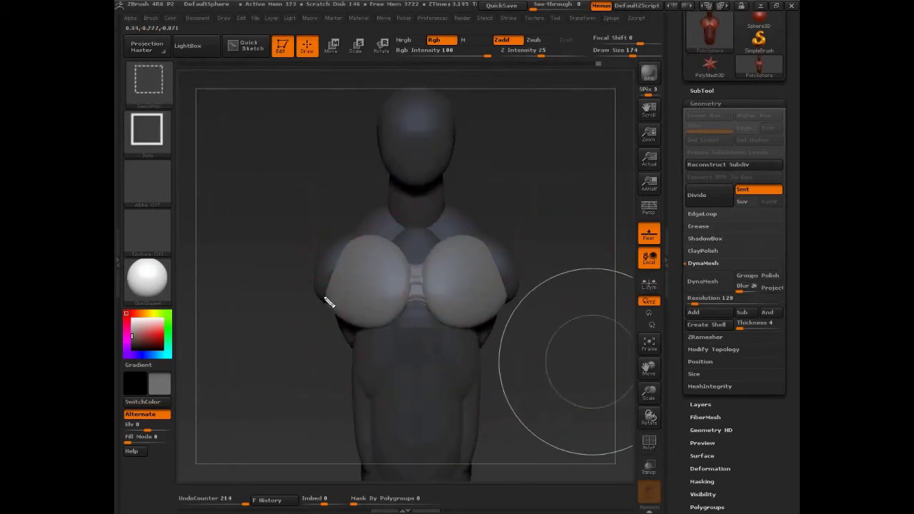
{"action": "key", "text": "Escape"}
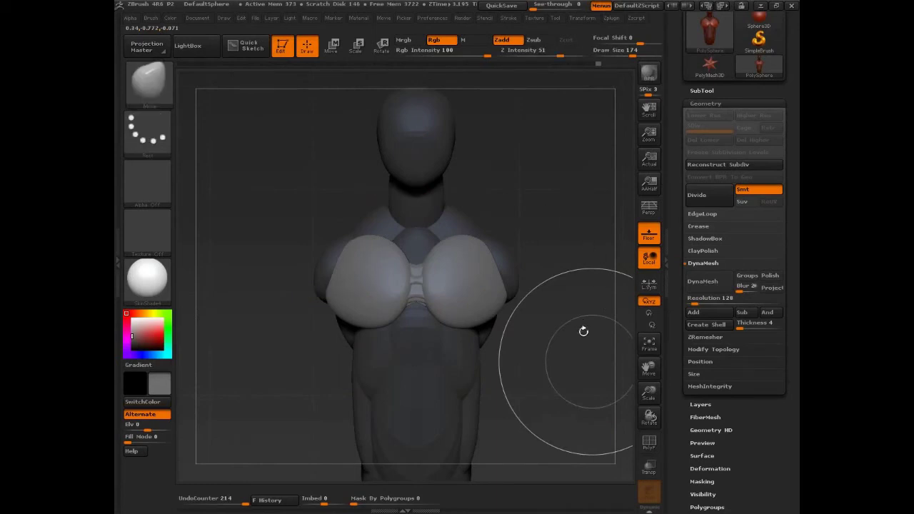
{"action": "left_click_drag", "start_coordinate": [582, 329], "coordinate": [520, 305]}
{"action": "mouse_move", "coordinate": [363, 331]}
{"action": "left_mouse_down"}
{"action": "mouse_move", "coordinate": [328, 291]}
{"action": "mouse_move", "coordinate": [395, 273]}
{"action": "left_mouse_up"}
{"action": "left_click_drag", "start_coordinate": [377, 228], "coordinate": [382, 219]}
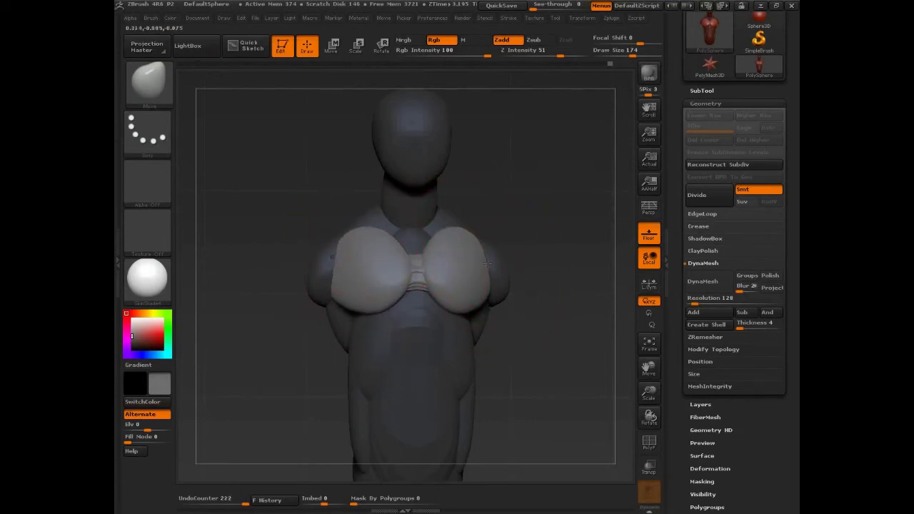
- Invert the mask to protect the pectorals and adjust the shoulder masses beside them with the Move brush
{"action": "left_click_drag", "start_coordinate": [525, 269], "coordinate": [550, 304]}
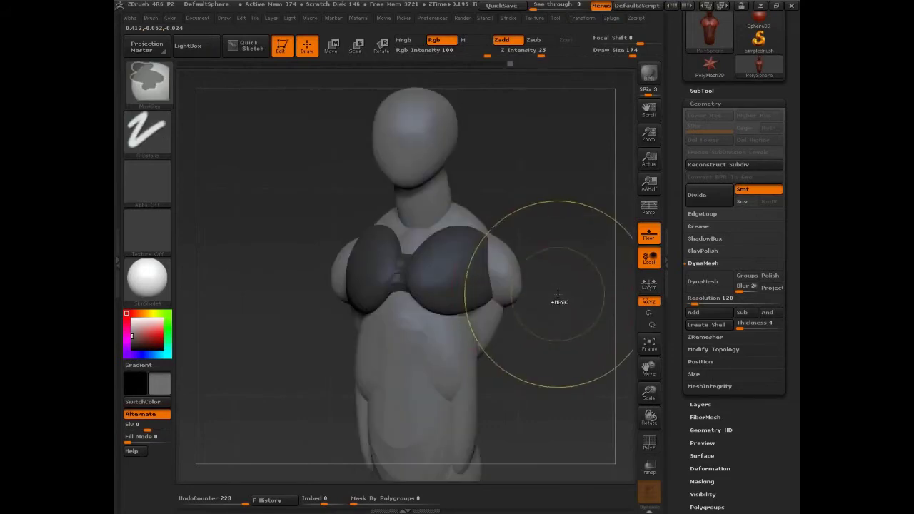
{"action": "left_click_drag", "start_coordinate": [522, 264], "coordinate": [504, 224]}
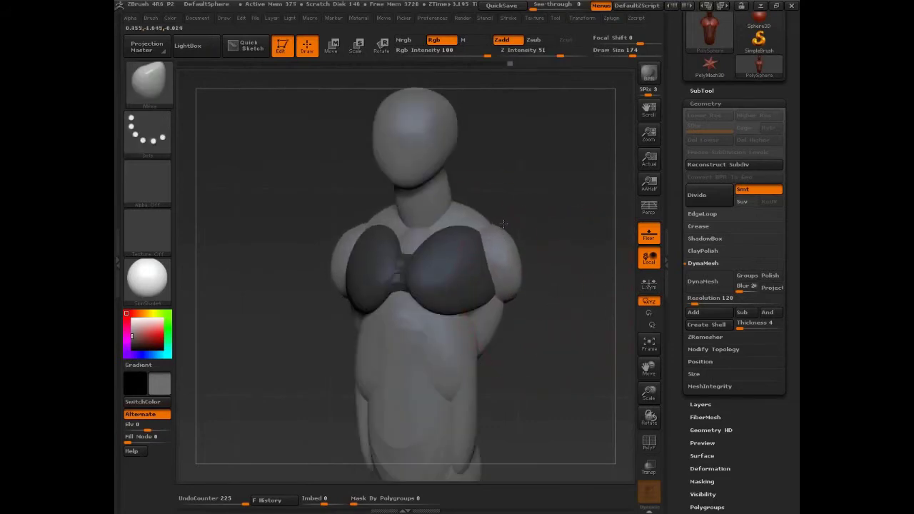
{"action": "left_click_drag", "start_coordinate": [554, 286], "coordinate": [509, 247]}
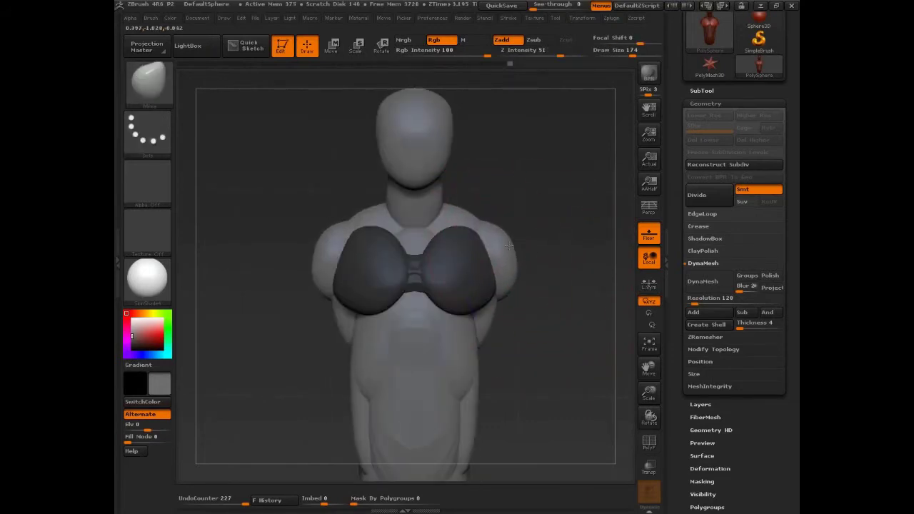
- Invert the mask back to isolate the pectoral masses and refine their inner and lower edges
{"action": "left_click", "coordinate": [543, 280], "text": "ctrl"}
{"action": "left_click_drag", "start_coordinate": [556, 276], "coordinate": [578, 268]}
{"action": "left_click", "coordinate": [562, 234], "text": "ctrl"}
{"action": "left_click", "coordinate": [563, 232], "text": "ctrl"}
{"action": "left_click_drag", "start_coordinate": [433, 283], "coordinate": [432, 301]}
{"action": "left_click_drag", "start_coordinate": [479, 319], "coordinate": [489, 292]}
{"action": "left_click_drag", "start_coordinate": [547, 322], "coordinate": [540, 246]}
{"action": "key", "text": "s"}
{"action": "left_click_drag", "start_coordinate": [443, 307], "coordinate": [431, 296]}
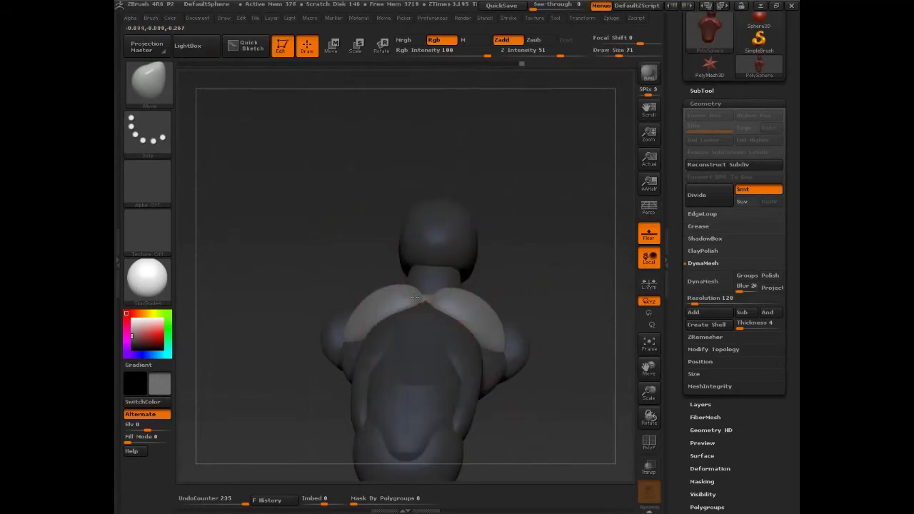
- Shape the pectoral masses from below and taper their outer sides toward the shoulders, varying the Move brush size
{"action": "left_click_drag", "start_coordinate": [525, 237], "coordinate": [391, 295]}
{"action": "key", "text": "s"}
{"action": "left_click_drag", "start_coordinate": [388, 315], "coordinate": [384, 311]}
{"action": "mouse_move", "coordinate": [355, 340]}
{"action": "left_mouse_down"}
{"action": "mouse_move", "coordinate": [342, 331]}
{"action": "mouse_move", "coordinate": [358, 316]}
{"action": "mouse_move", "coordinate": [355, 288]}
{"action": "left_mouse_up"}
{"action": "key", "text": "s"}
{"action": "left_click_drag", "start_coordinate": [561, 247], "coordinate": [573, 338]}
{"action": "mouse_move", "coordinate": [481, 301]}
{"action": "left_mouse_down"}
{"action": "mouse_move", "coordinate": [469, 293]}
{"action": "mouse_move", "coordinate": [531, 306]}
{"action": "left_mouse_up"}
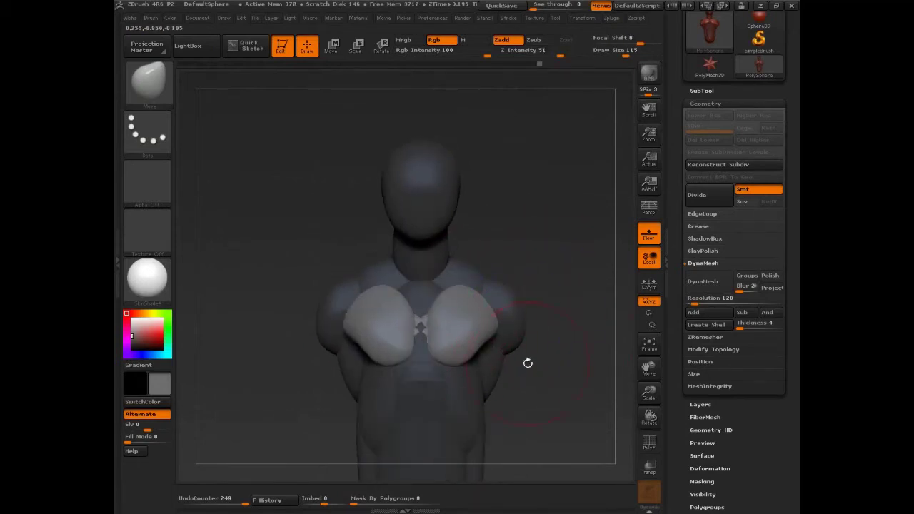
- Refine the thickness and outer ends of the pectoral masses from low angles with the Move brush at size 71
{"action": "left_click_drag", "start_coordinate": [527, 364], "coordinate": [463, 360]}
{"action": "key", "text": "s"}
{"action": "key", "text": "s"}
{"action": "left_click_drag", "start_coordinate": [461, 363], "coordinate": [466, 363]}
{"action": "left_click_drag", "start_coordinate": [570, 350], "coordinate": [574, 276]}
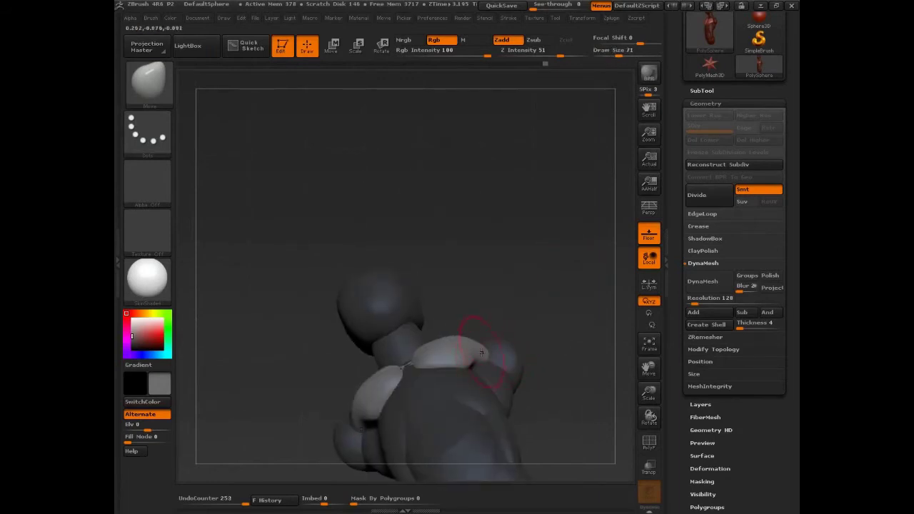
{"action": "left_click_drag", "start_coordinate": [481, 352], "coordinate": [468, 346]}
{"action": "left_click_drag", "start_coordinate": [533, 323], "coordinate": [541, 359]}
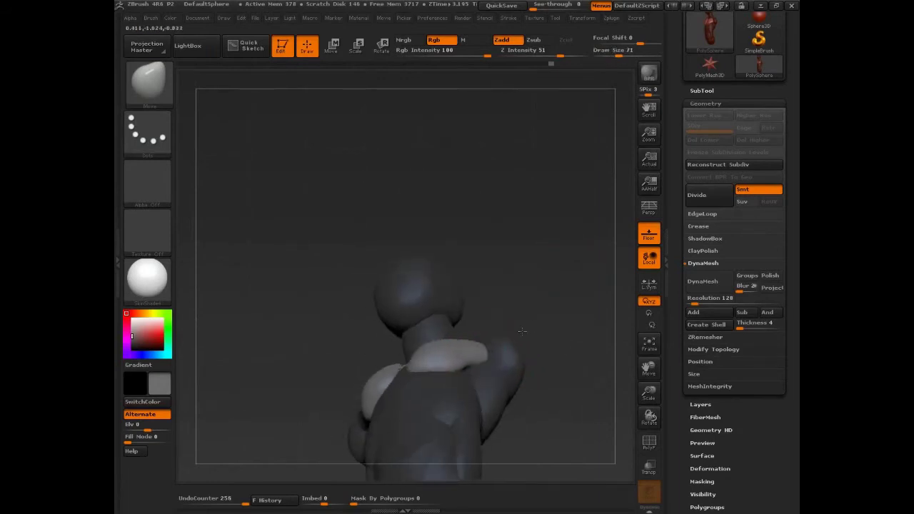
{"action": "left_click_drag", "start_coordinate": [483, 345], "coordinate": [482, 350]}
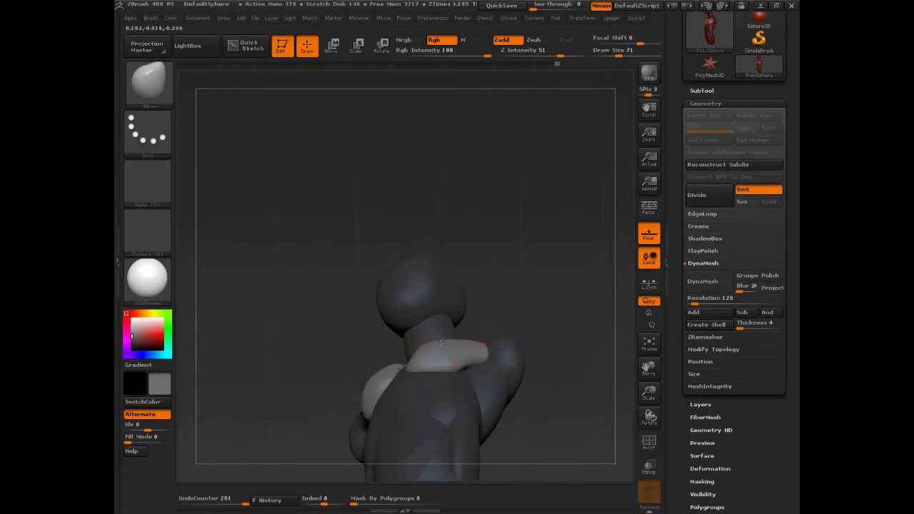
{"action": "left_click_drag", "start_coordinate": [497, 301], "coordinate": [520, 327]}
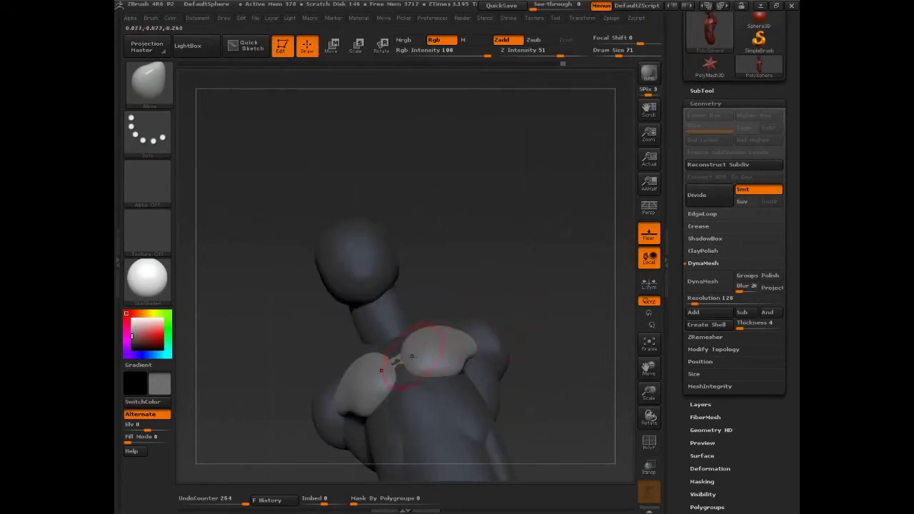
- Pull in the lower corners and outer edges of the pectoral masses in the front view
{"action": "left_click_drag", "start_coordinate": [507, 282], "coordinate": [536, 346], "text": "shift"}
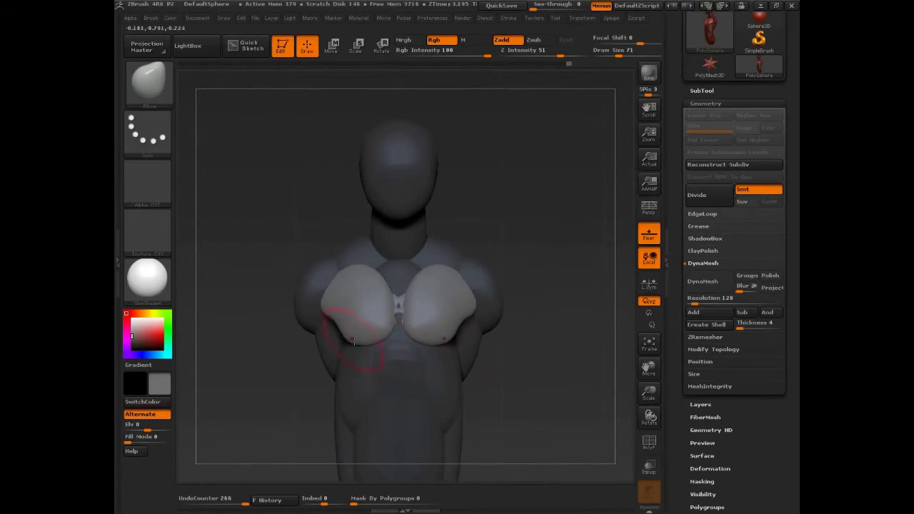
{"action": "left_click_drag", "start_coordinate": [353, 341], "coordinate": [359, 343]}
{"action": "left_click_drag", "start_coordinate": [325, 307], "coordinate": [330, 309]}
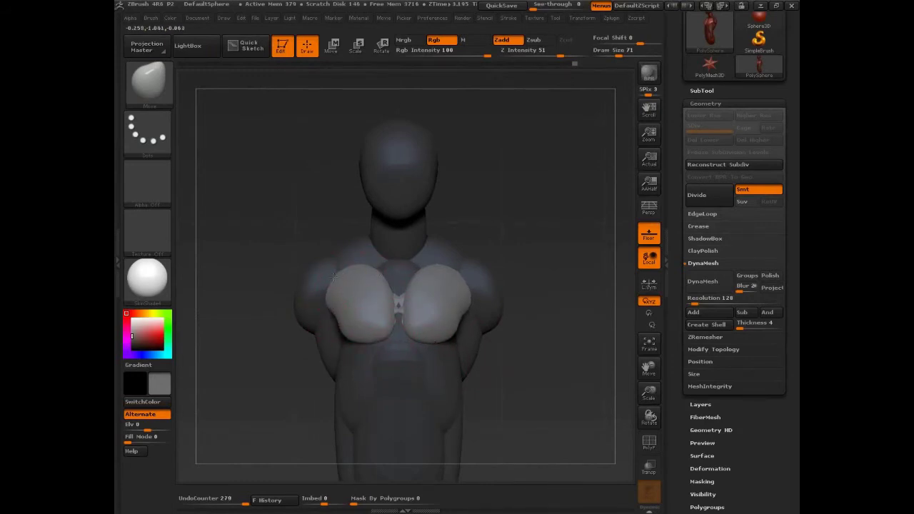
- Clear the mask and fuse all the body masses with DynaMesh at resolution 128
{"action": "left_click", "coordinate": [556, 272], "text": "ctrl"}
{"action": "left_click_drag", "start_coordinate": [553, 255], "coordinate": [570, 259], "text": "ctrl"}
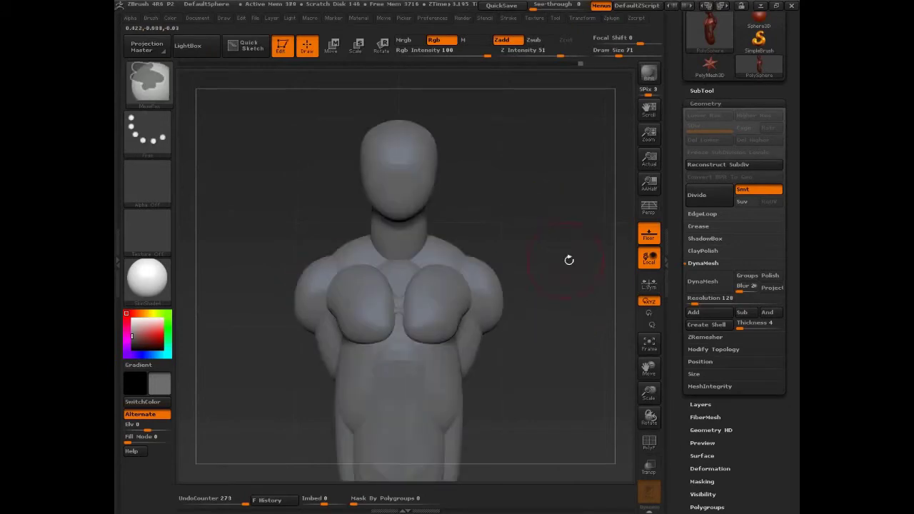
{"action": "left_click", "coordinate": [703, 284]}
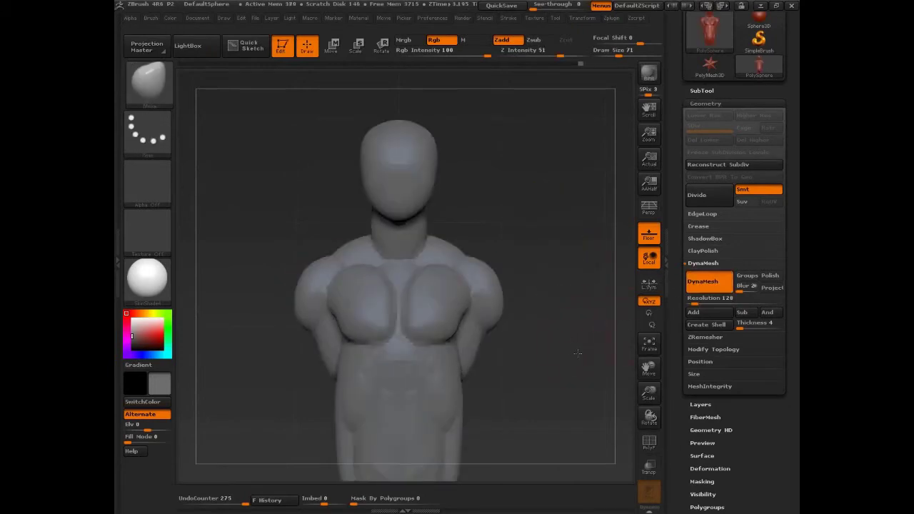
{"action": "left_click_drag", "start_coordinate": [577, 355], "coordinate": [498, 366], "text": "alt"}
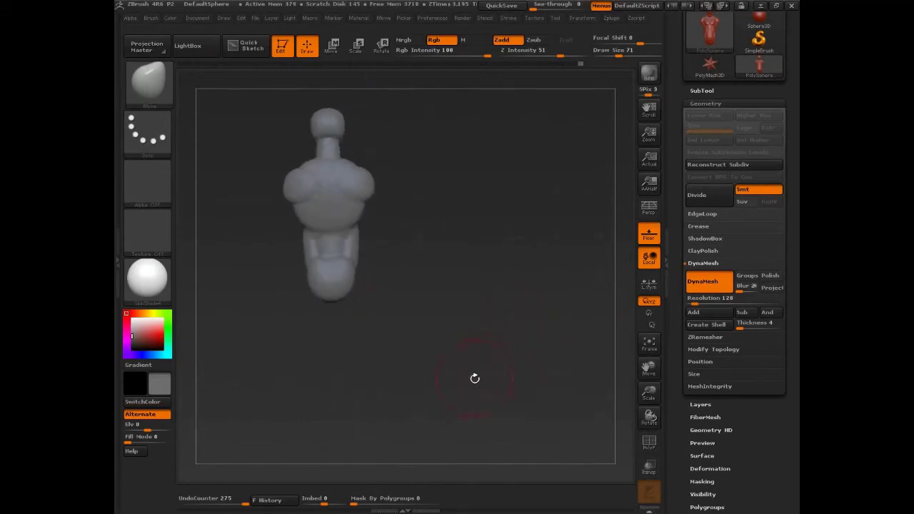
{"action": "left_click_drag", "start_coordinate": [475, 378], "coordinate": [558, 397]}
- Turn off DynaMesh and undo the fuse to restore the separate body masses
{"action": "left_click", "coordinate": [702, 281]}
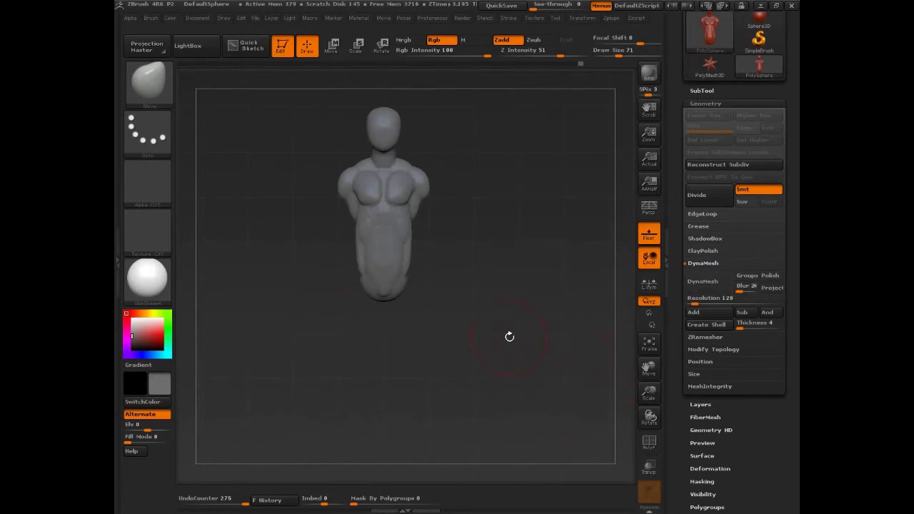
{"action": "key", "text": "ctrl+z"}
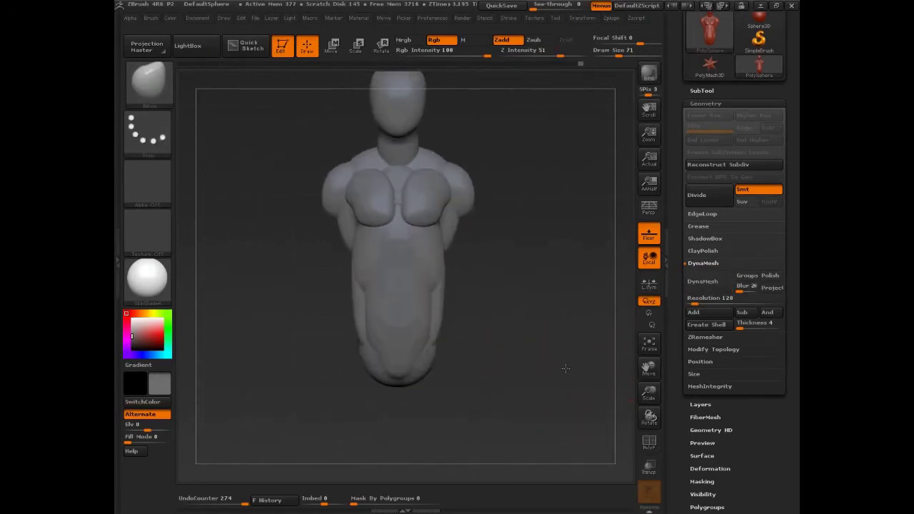
{"action": "left_click_drag", "start_coordinate": [565, 368], "coordinate": [543, 357]}
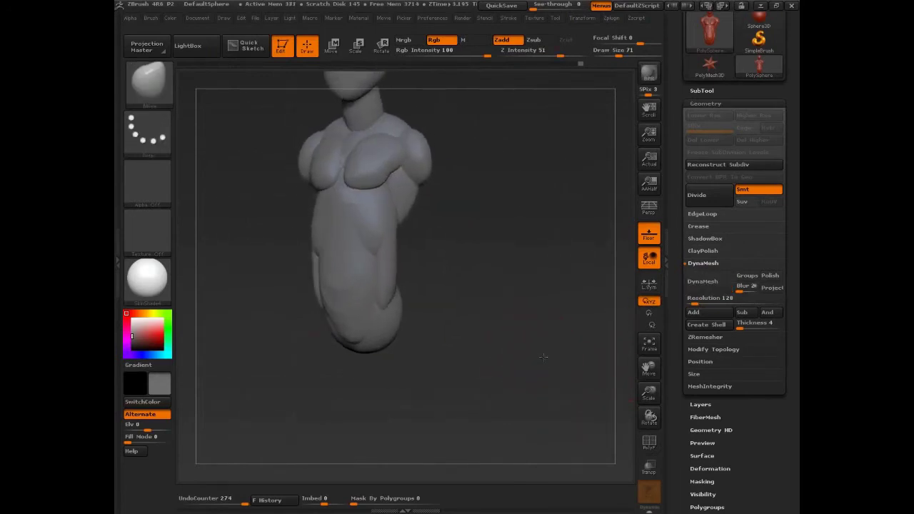
{"action": "key", "text": "b"}
{"action": "key", "text": "i"}
{"action": "key", "text": "s"}
{"action": "mouse_move", "coordinate": [422, 178]}
{"action": "left_mouse_down"}
{"action": "mouse_move", "coordinate": [438, 179]}
{"action": "mouse_move", "coordinate": [470, 330]}
{"action": "left_mouse_up"}
{"action": "key", "text": "b"}
{"action": "key", "text": "m"}
{"action": "key", "text": "v"}
{"action": "key", "text": "ctrl+z"}
{"action": "key", "text": "ctrl+z"}
- Insert small mirrored spheres at the lower ends of the shoulder masses with the Insert Sphere brush
{"action": "mouse_move", "coordinate": [466, 284]}
{"action": "left_mouse_down"}
{"action": "mouse_move", "coordinate": [474, 231]}
{"action": "mouse_move", "coordinate": [458, 204]}
{"action": "left_mouse_up"}
{"action": "key", "text": "b"}
{"action": "key", "text": "i"}
{"action": "key", "text": "s"}
{"action": "left_click_drag", "start_coordinate": [419, 178], "coordinate": [432, 187]}
{"action": "key", "text": "ctrl+z"}
- Stretch the new spheres downward and outward into upper arms with the Move brush at size 145
{"action": "key", "text": "b"}
{"action": "key", "text": "m"}
{"action": "key", "text": "v"}
{"action": "mouse_move", "coordinate": [452, 239]}
{"action": "left_mouse_down"}
{"action": "mouse_move", "coordinate": [499, 266]}
{"action": "mouse_move", "coordinate": [502, 306]}
{"action": "left_mouse_up"}
{"action": "key", "text": "s"}
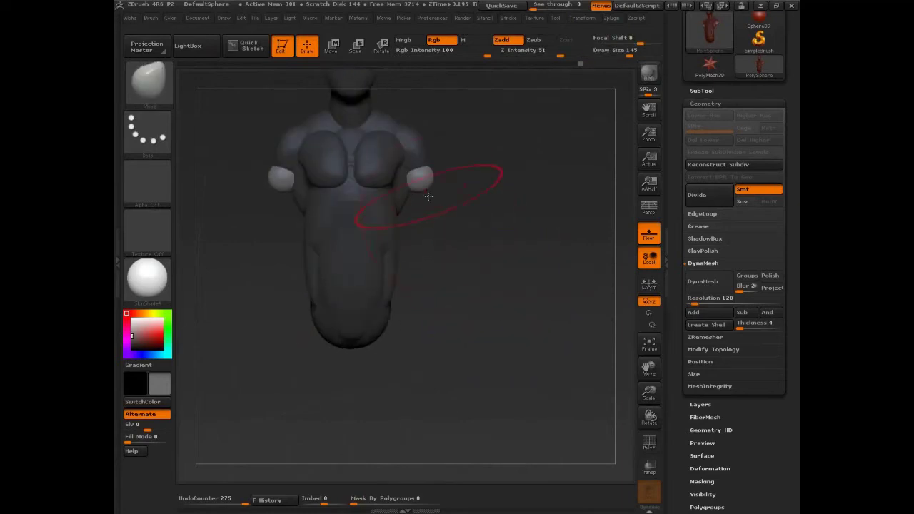
{"action": "left_click_drag", "start_coordinate": [429, 197], "coordinate": [433, 230]}
{"action": "left_click_drag", "start_coordinate": [425, 191], "coordinate": [420, 170]}
{"action": "left_click_drag", "start_coordinate": [426, 229], "coordinate": [456, 267]}
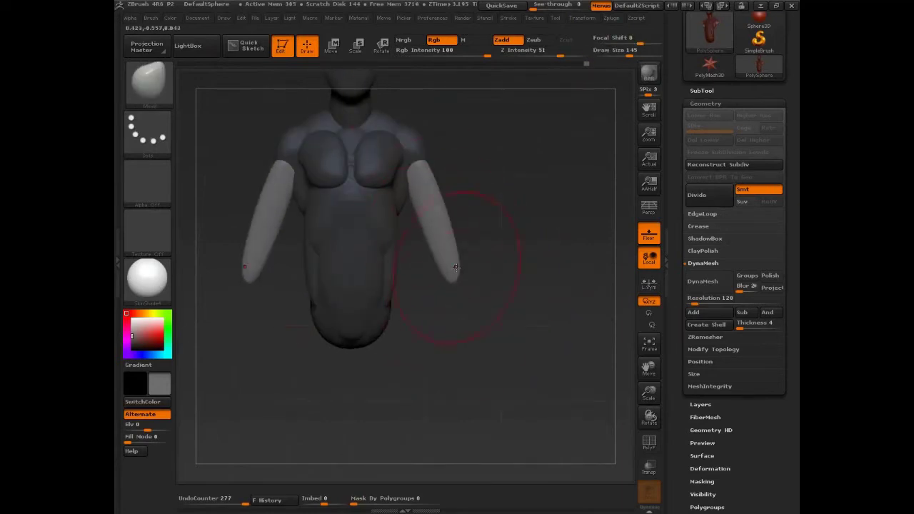
- Thicken the upper arm masses with the Inflate brush at size 222 and check them from the side and back
{"action": "key", "text": "b"}
{"action": "key", "text": "i"}
{"action": "key", "text": "n"}
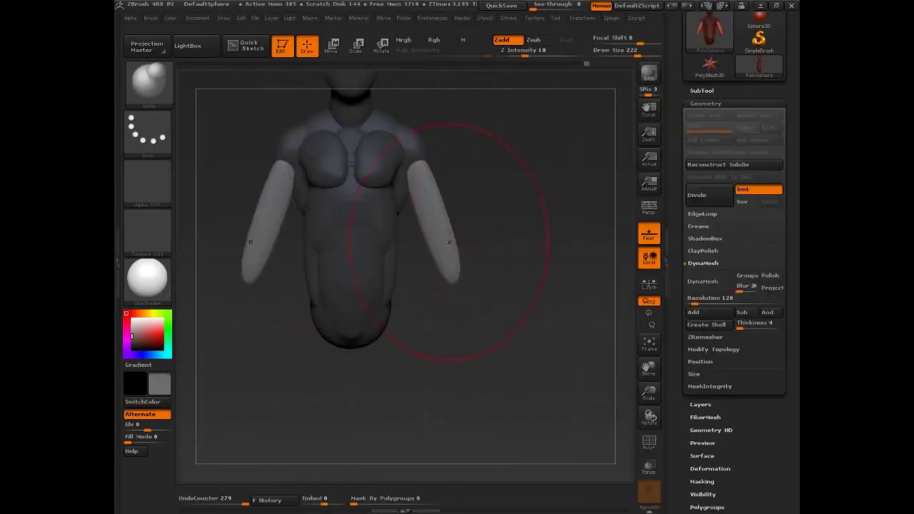
{"action": "left_click_drag", "start_coordinate": [457, 273], "coordinate": [458, 271]}
{"action": "left_click_drag", "start_coordinate": [543, 214], "coordinate": [459, 214], "text": "shift"}
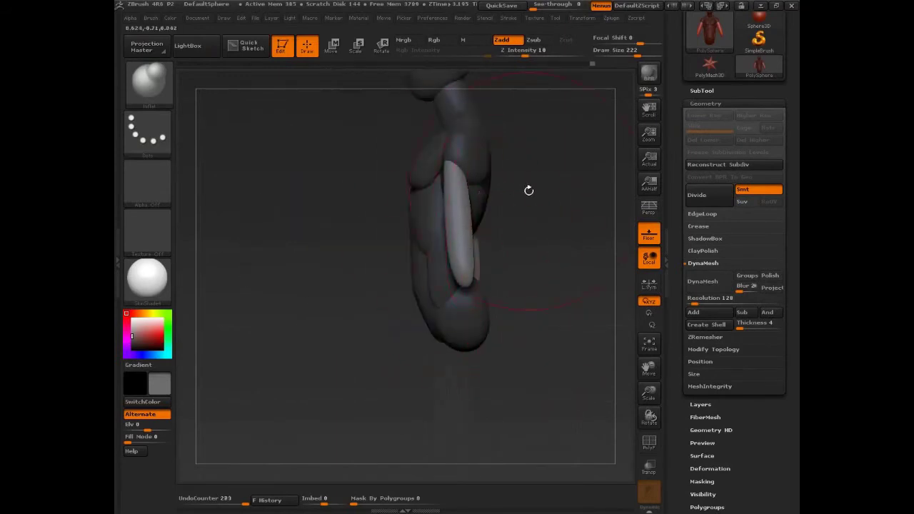
{"action": "left_click_drag", "start_coordinate": [528, 190], "coordinate": [367, 174], "text": "shift"}
{"action": "left_click_drag", "start_coordinate": [336, 250], "coordinate": [353, 334], "text": "alt"}
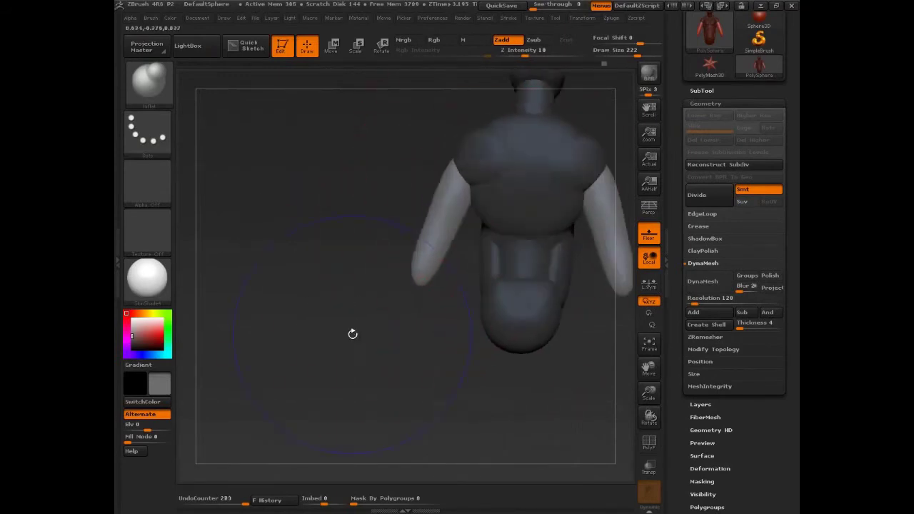
{"action": "key", "text": "ctrl"}
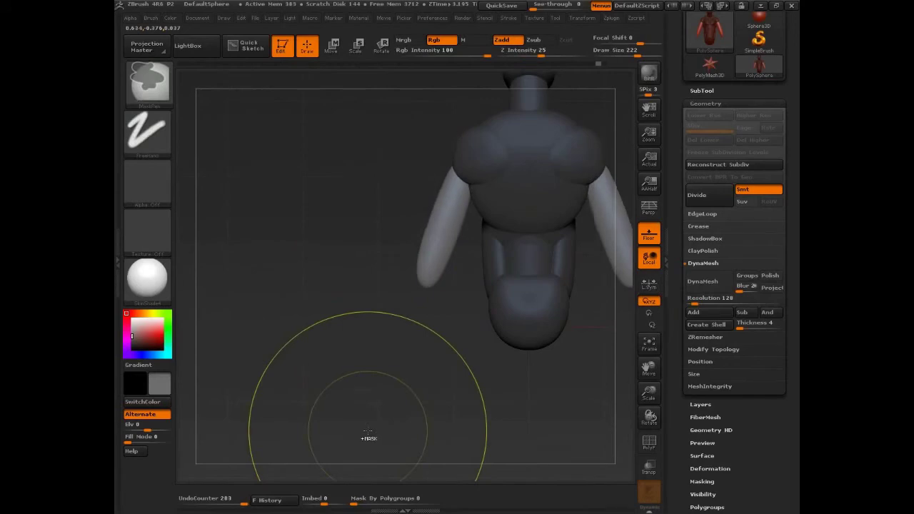
- Undo the inflating and stretching of the upper arms back to short stubs
{"action": "key", "text": "ctrl+z"}
{"action": "key", "text": "ctrl+z"}
{"action": "key", "text": "ctrl+z"}
{"action": "key", "text": "ctrl+z"}
{"action": "key", "text": "ctrl+z"}
{"action": "key", "text": "ctrl+z"}
{"action": "key", "text": "ctrl+z"}
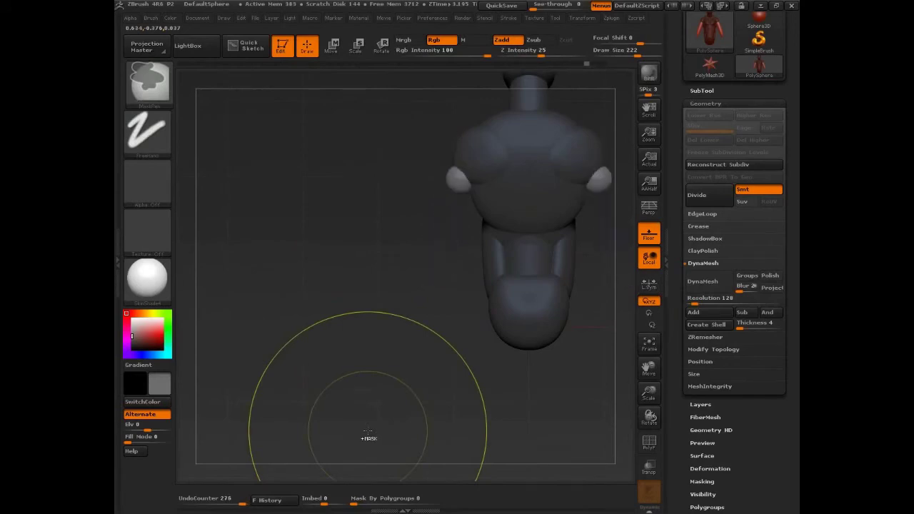
- Undo the upper arm spheres and draw mirrored arm tubes down from the shoulders with the CurveTube brush at size 36
{"action": "key", "text": "ctrl+z"}
{"action": "key", "text": "ctrl+z"}
{"action": "left_click", "coordinate": [155, 104]}
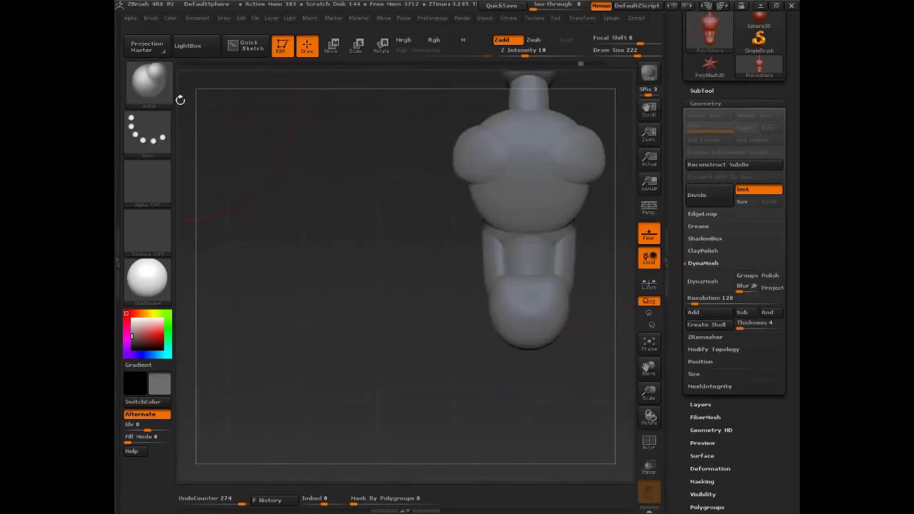
{"action": "left_click", "coordinate": [151, 82]}
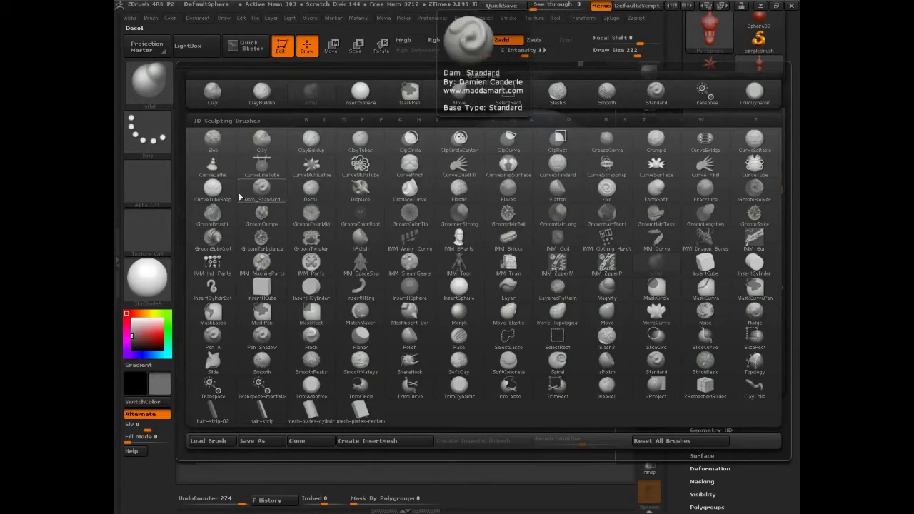
{"action": "left_click", "coordinate": [752, 163]}
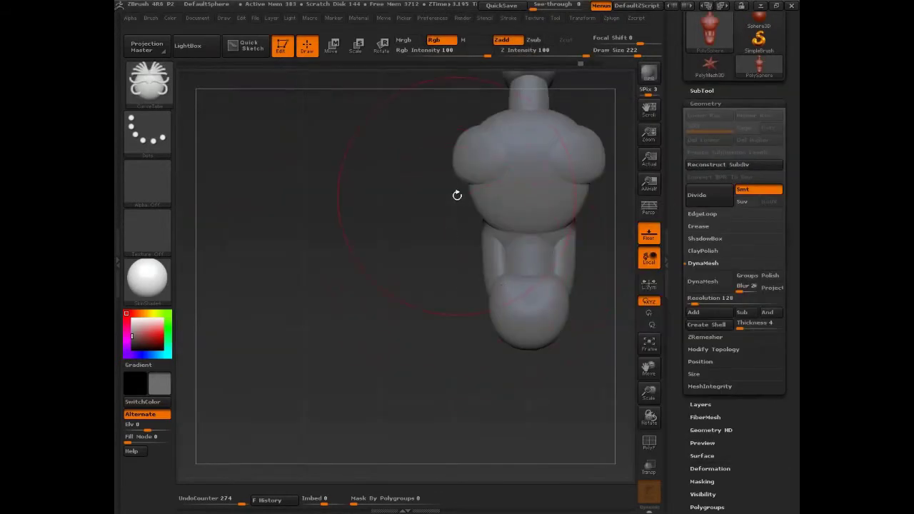
{"action": "key", "text": "s"}
{"action": "left_click_drag", "start_coordinate": [439, 190], "coordinate": [505, 193]}
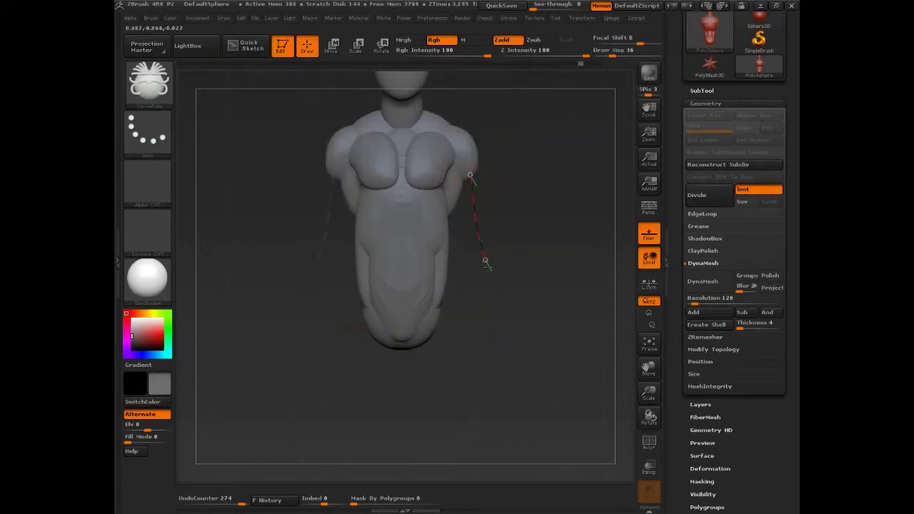
{"action": "left_click_drag", "start_coordinate": [506, 365], "coordinate": [513, 369]}
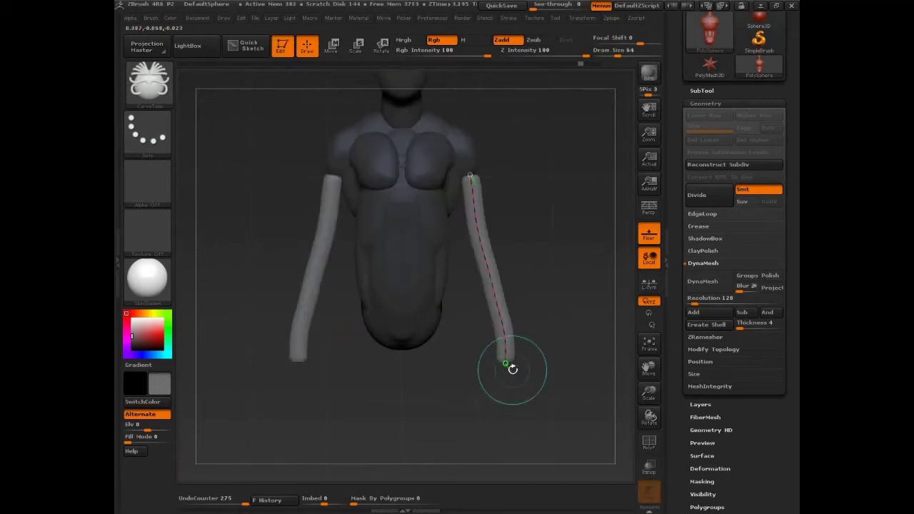
- Shift the arm tubes backward in side view with the Transpose Move line and delete their guide curve
{"action": "left_click_drag", "start_coordinate": [568, 310], "coordinate": [512, 239]}
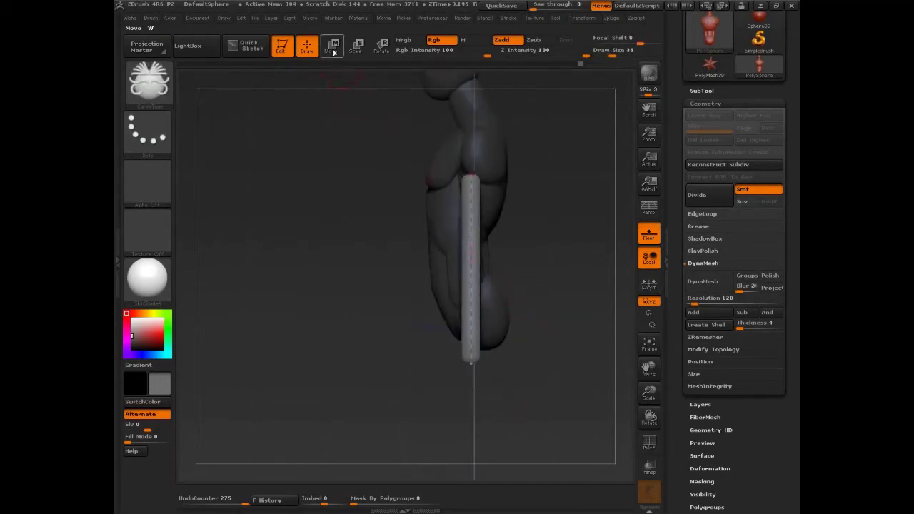
{"action": "key", "text": "w"}
{"action": "left_click_drag", "start_coordinate": [470, 369], "coordinate": [429, 369]}
{"action": "left_click_drag", "start_coordinate": [465, 248], "coordinate": [332, 248]}
{"action": "left_click_drag", "start_coordinate": [410, 248], "coordinate": [422, 248]}
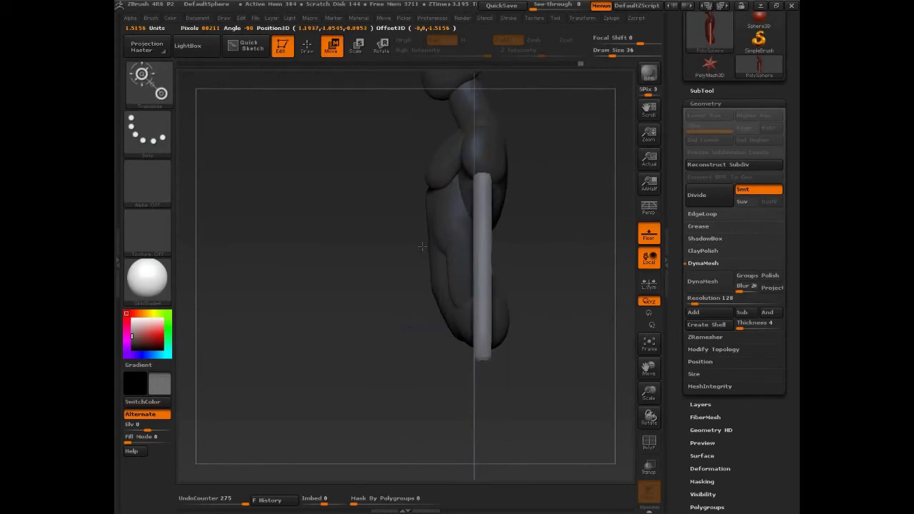
{"action": "left_click", "coordinate": [309, 48]}
{"action": "left_click", "coordinate": [509, 19]}
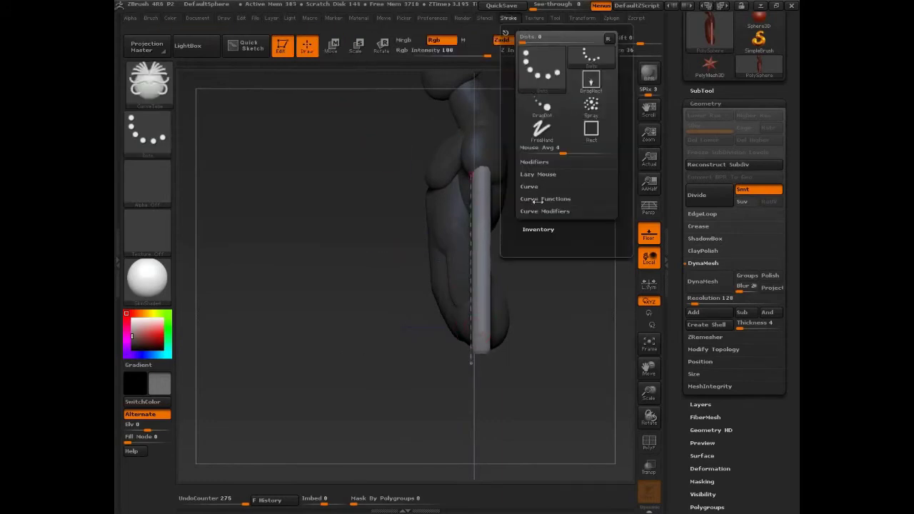
{"action": "left_click", "coordinate": [537, 201]}
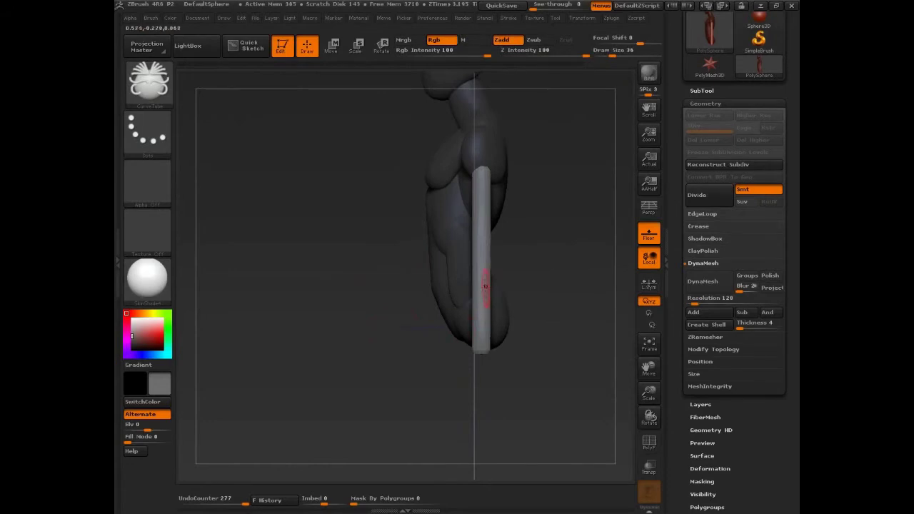
- Bend the arm tubes slightly at the elbows and fit their upper ends to the shoulders with the Move brush
{"action": "key", "text": "b"}
{"action": "key", "text": "m"}
{"action": "key", "text": "v"}
{"action": "left_click_drag", "start_coordinate": [486, 374], "coordinate": [469, 326]}
{"action": "left_click_drag", "start_coordinate": [481, 250], "coordinate": [474, 247]}
{"action": "left_click_drag", "start_coordinate": [484, 204], "coordinate": [490, 202]}
{"action": "mouse_move", "coordinate": [604, 223]}
{"action": "left_mouse_down"}
{"action": "mouse_move", "coordinate": [470, 202]}
{"action": "mouse_move", "coordinate": [498, 175]}
{"action": "left_mouse_up"}
{"action": "left_click_drag", "start_coordinate": [481, 245], "coordinate": [480, 259]}
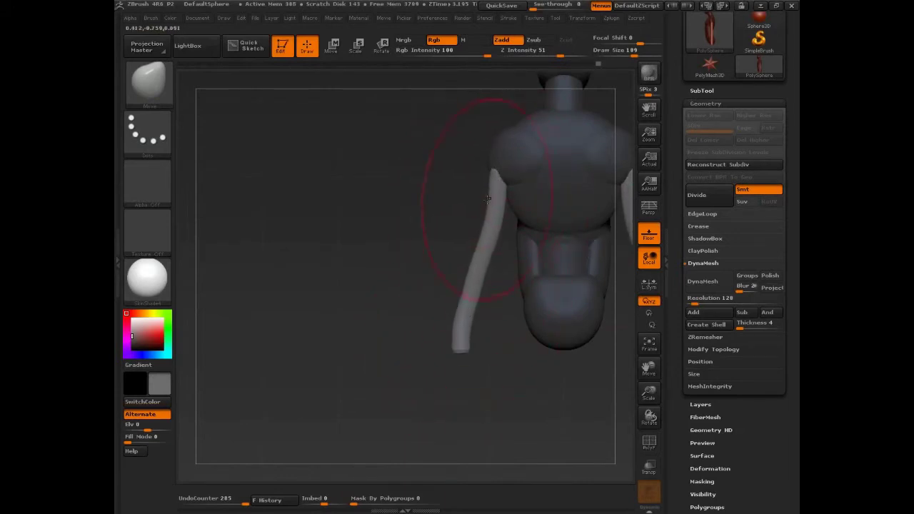
{"action": "left_click_drag", "start_coordinate": [487, 199], "coordinate": [500, 263]}
{"action": "key", "text": "s"}
{"action": "left_click", "coordinate": [500, 263]}
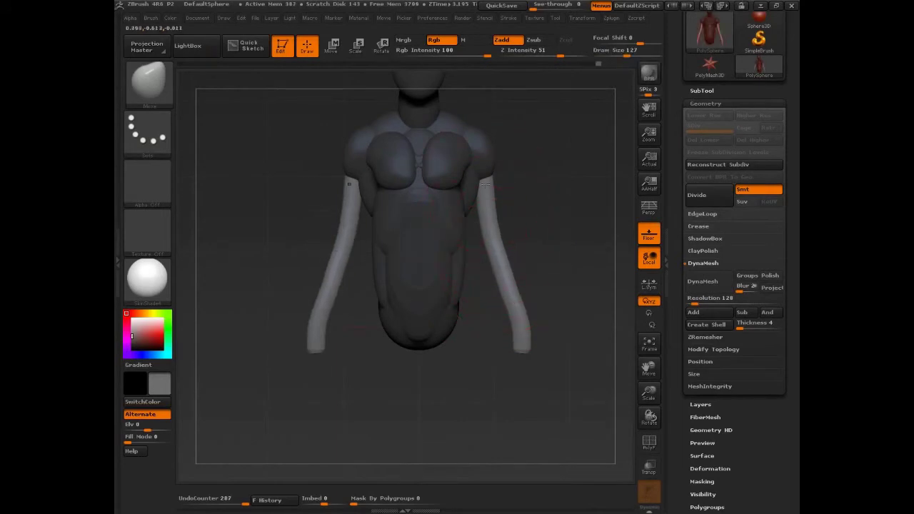
{"action": "left_click_drag", "start_coordinate": [561, 195], "coordinate": [500, 193], "text": "shift"}
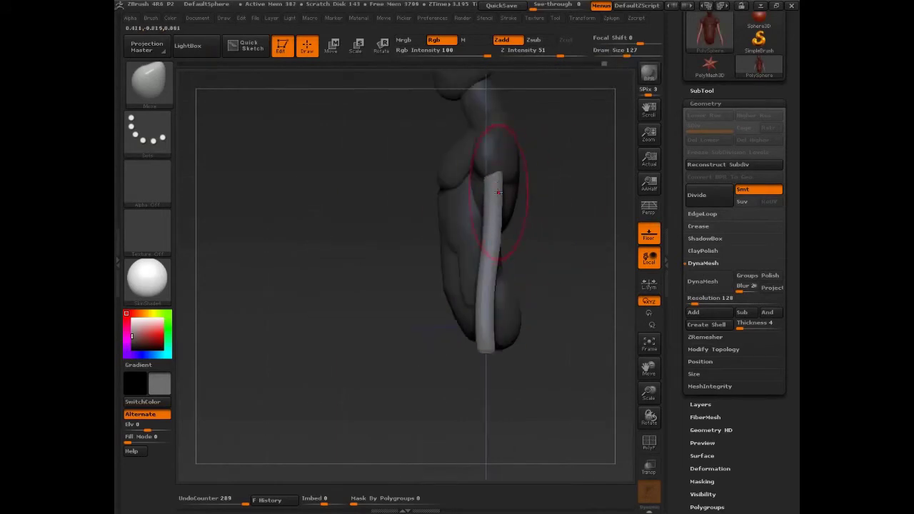
- Thicken the arm tubes along their length with the Inflate brush at size 184
{"action": "key", "text": "b"}
{"action": "key", "text": "i"}
{"action": "key", "text": "n"}
{"action": "key", "text": "s"}
{"action": "left_click_drag", "start_coordinate": [523, 228], "coordinate": [531, 228]}
{"action": "left_click_drag", "start_coordinate": [498, 177], "coordinate": [498, 184]}
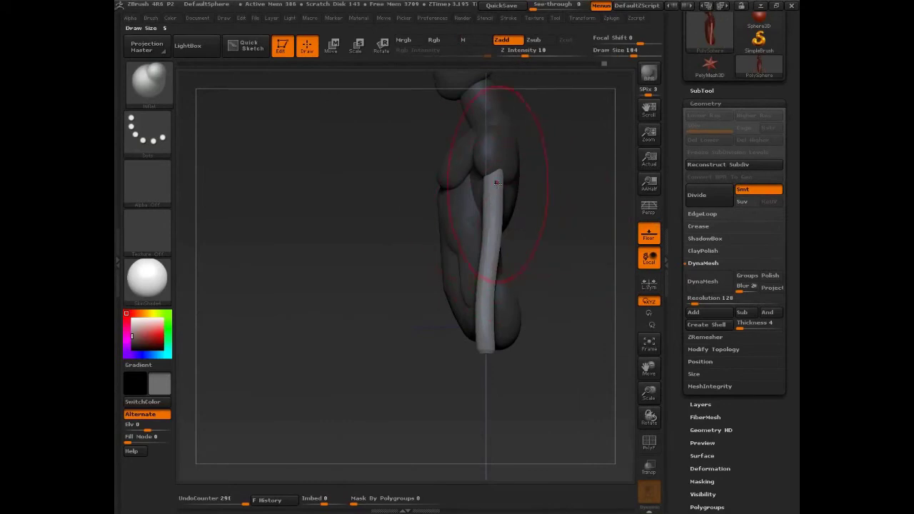
{"action": "left_click_drag", "start_coordinate": [546, 241], "coordinate": [494, 197]}
{"action": "left_click_drag", "start_coordinate": [533, 229], "coordinate": [509, 279]}
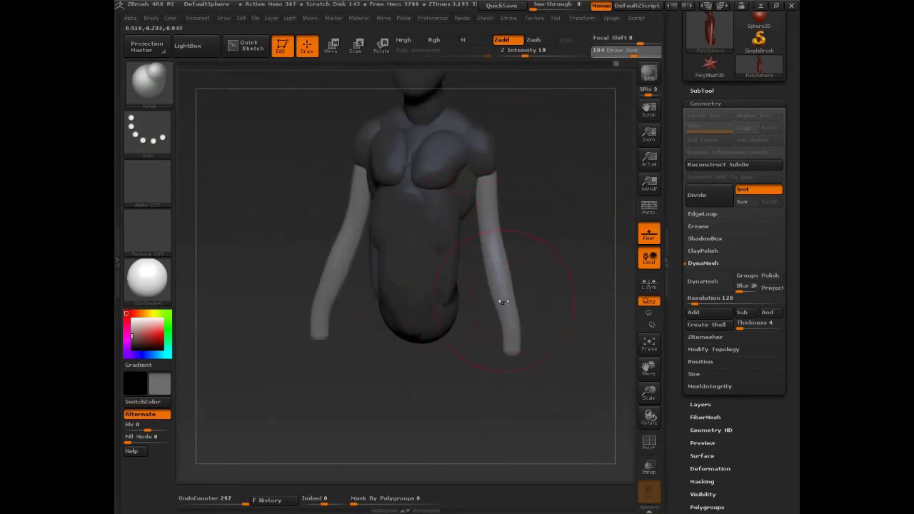
- Build up and smooth the forearms and upper arms at brush size 132
{"action": "key", "text": "b"}
{"action": "key", "text": "c"}
{"action": "key", "text": "b"}
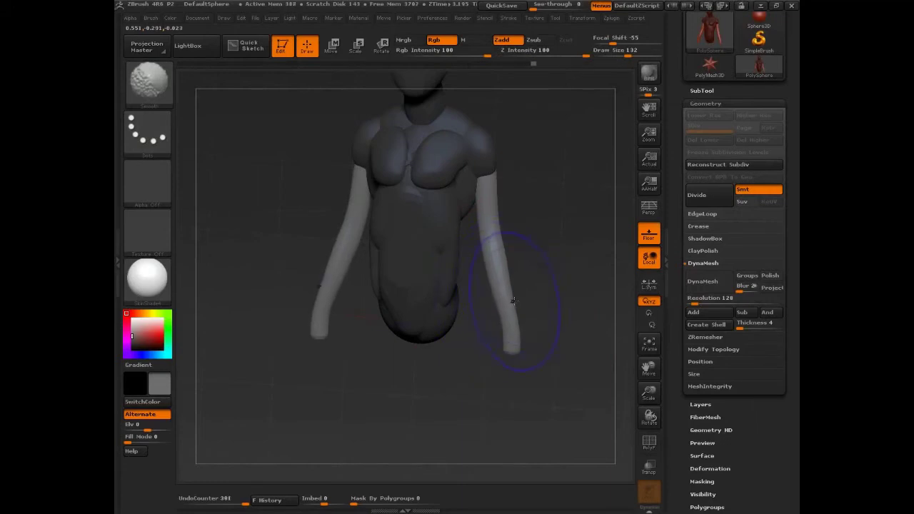
{"action": "left_click_drag", "start_coordinate": [496, 212], "coordinate": [500, 208], "text": "shift"}
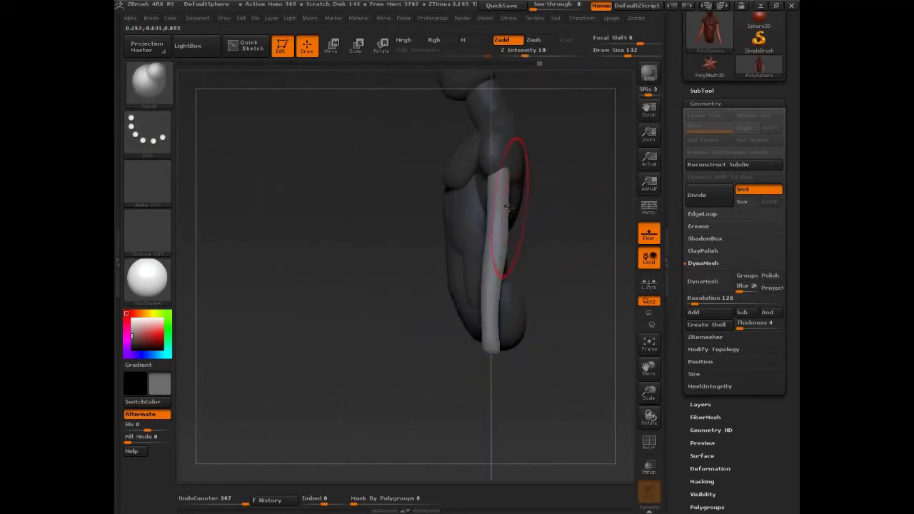
- Tuck the upper ends of the arms inward under the shoulders from the back view with the Move brush at size 216
{"action": "key", "text": "b"}
{"action": "key", "text": "m"}
{"action": "key", "text": "v"}
{"action": "key", "text": "w"}
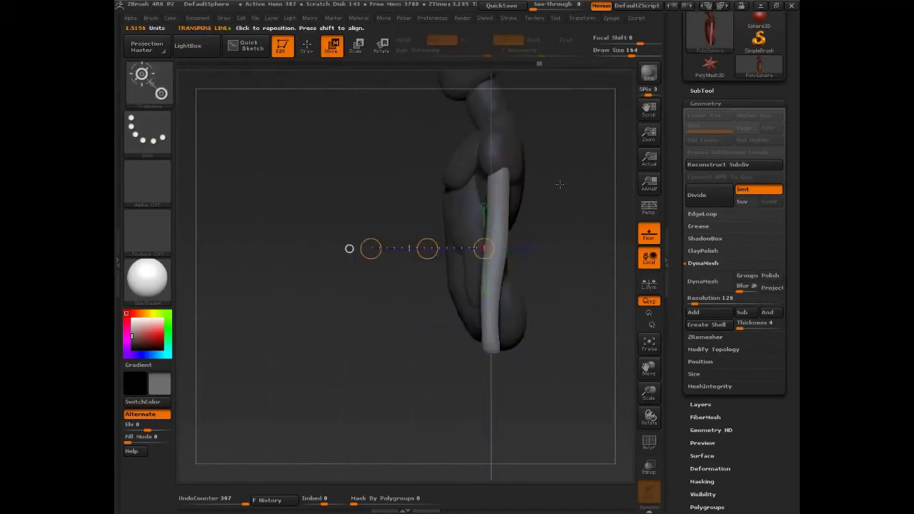
{"action": "key", "text": "q"}
{"action": "key", "text": "s"}
{"action": "left_click_drag", "start_coordinate": [512, 229], "coordinate": [532, 229]}
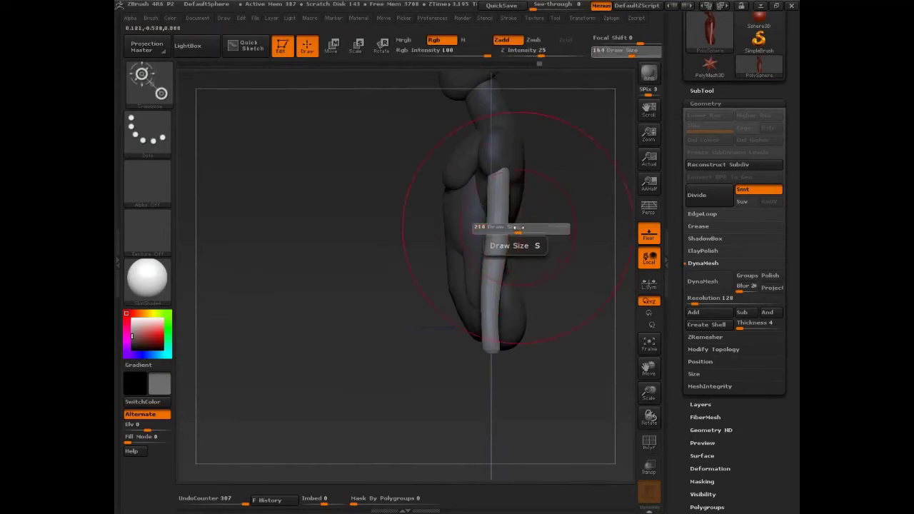
{"action": "mouse_move", "coordinate": [512, 185]}
{"action": "left_mouse_down"}
{"action": "mouse_move", "coordinate": [523, 185]}
{"action": "mouse_move", "coordinate": [506, 198]}
{"action": "left_mouse_up"}
{"action": "key", "text": "ctrl+z"}
{"action": "key", "text": "w"}
{"action": "key", "text": "q"}
{"action": "left_click_drag", "start_coordinate": [574, 255], "coordinate": [442, 252], "text": "shift"}
{"action": "key", "text": "w"}
{"action": "key", "text": "q"}
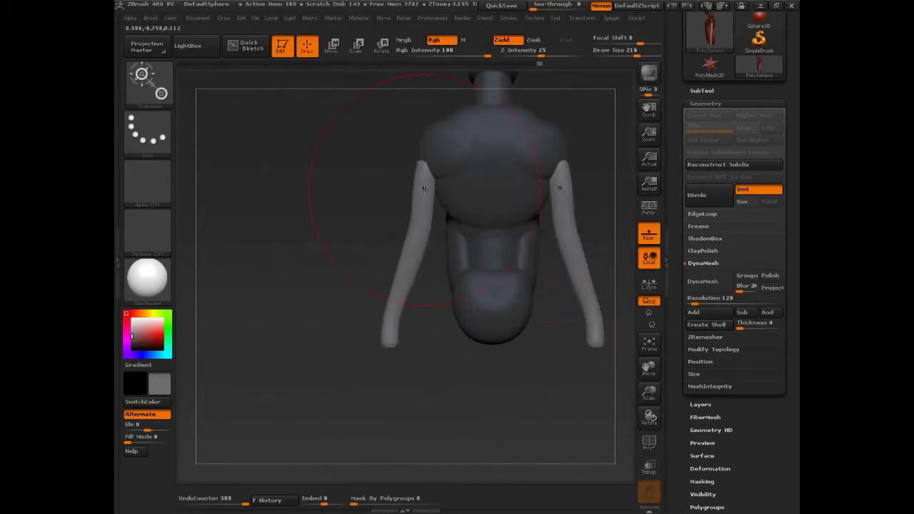
{"action": "left_click_drag", "start_coordinate": [422, 177], "coordinate": [428, 177]}
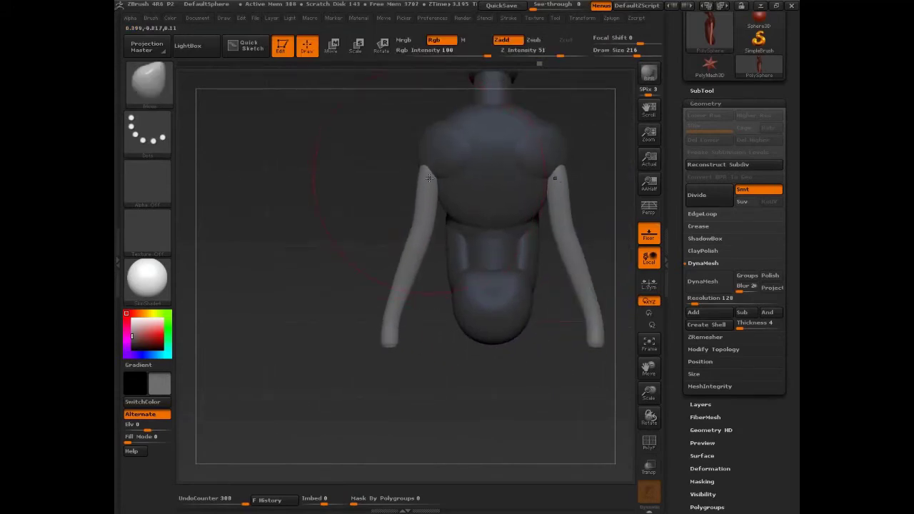
- Adjust the upper ends and wrists of the arms in side view with the Move brush
{"action": "left_click_drag", "start_coordinate": [372, 243], "coordinate": [478, 249]}
{"action": "left_click_drag", "start_coordinate": [459, 205], "coordinate": [417, 178]}
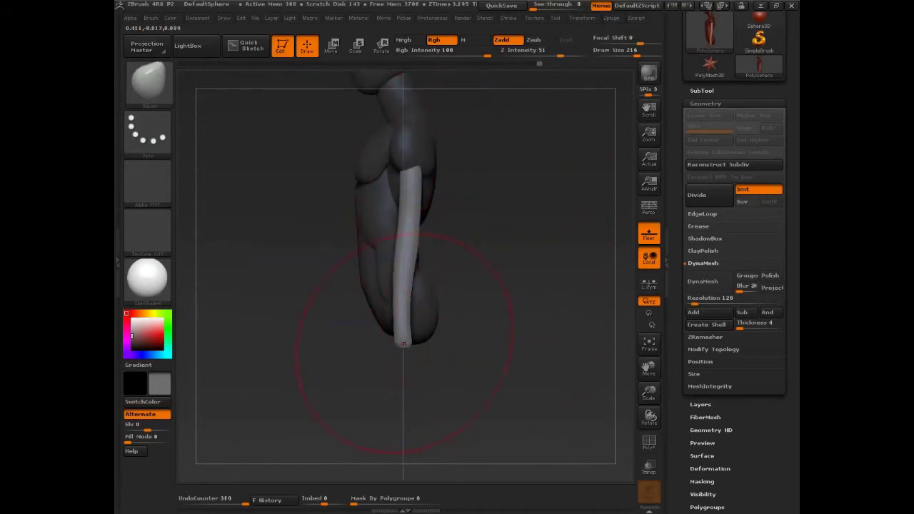
{"action": "left_click_drag", "start_coordinate": [404, 343], "coordinate": [417, 345]}
- Draw mirrored leg tubes straight down from the pelvis with the CurveTube brush at size 53
{"action": "mouse_move", "coordinate": [466, 331]}
{"action": "left_mouse_down"}
{"action": "mouse_move", "coordinate": [535, 338]}
{"action": "mouse_move", "coordinate": [554, 272]}
{"action": "mouse_move", "coordinate": [564, 293]}
{"action": "mouse_move", "coordinate": [531, 359]}
{"action": "mouse_move", "coordinate": [520, 279]}
{"action": "left_mouse_up"}
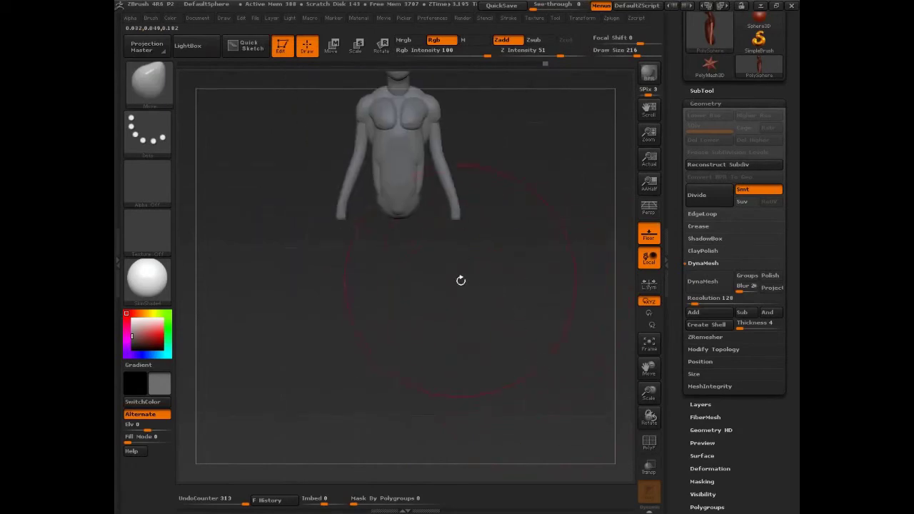
{"action": "key", "text": "b"}
{"action": "key", "text": "c"}
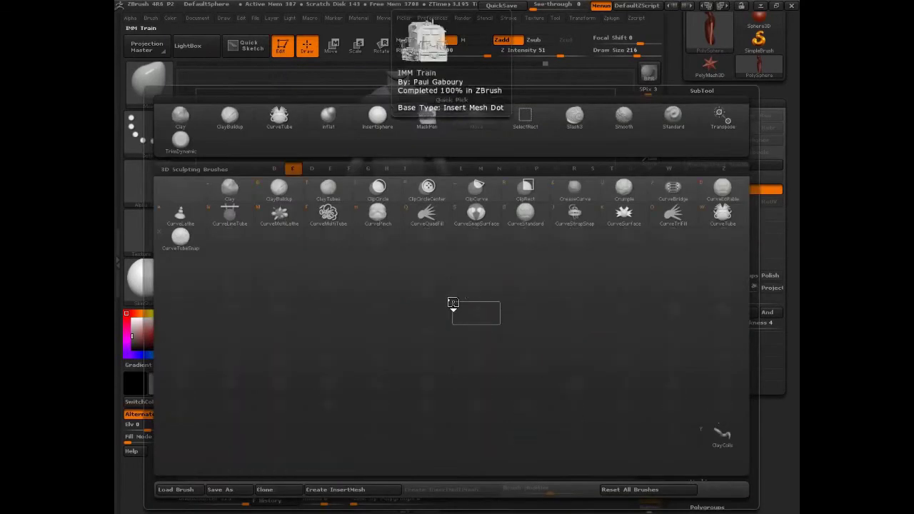
{"action": "left_click", "coordinate": [722, 218]}
{"action": "key", "text": "s"}
{"action": "left_click_drag", "start_coordinate": [531, 363], "coordinate": [506, 358]}
{"action": "left_click_drag", "start_coordinate": [457, 322], "coordinate": [458, 278], "text": "alt"}
{"action": "key", "text": "s"}
{"action": "left_click_drag", "start_coordinate": [423, 178], "coordinate": [415, 177]}
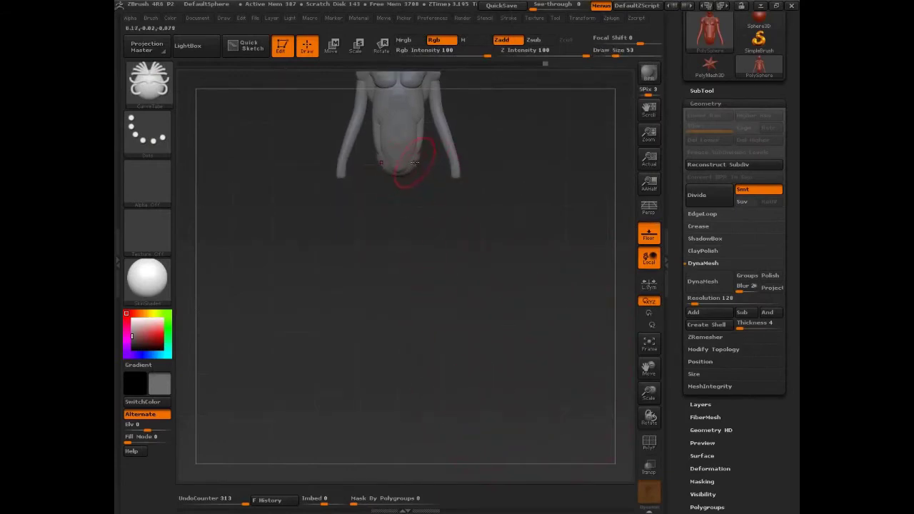
{"action": "left_click_drag", "start_coordinate": [420, 318], "coordinate": [422, 323]}
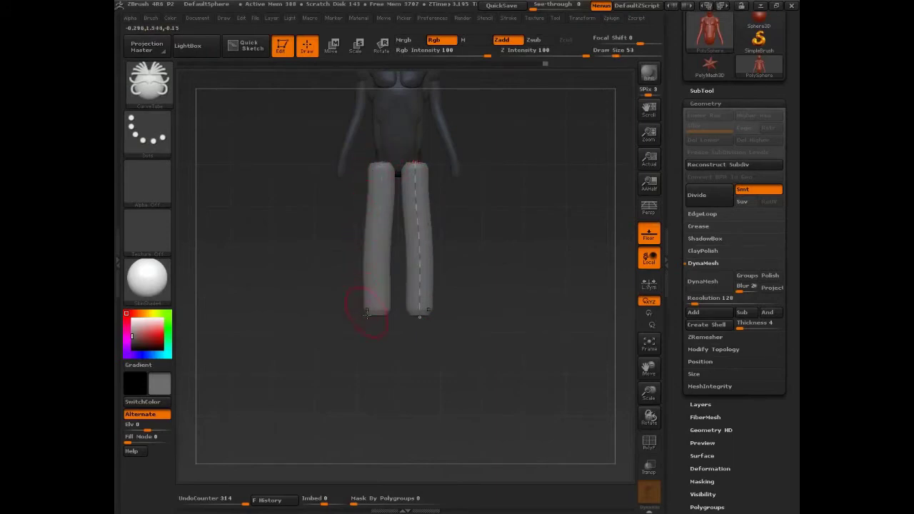
- Thin the leg tubes by updating their curve at draw size 29 and delete the guide curve
{"action": "key", "text": "shift"}
{"action": "key", "text": "s"}
{"action": "left_click_drag", "start_coordinate": [490, 269], "coordinate": [483, 269]}
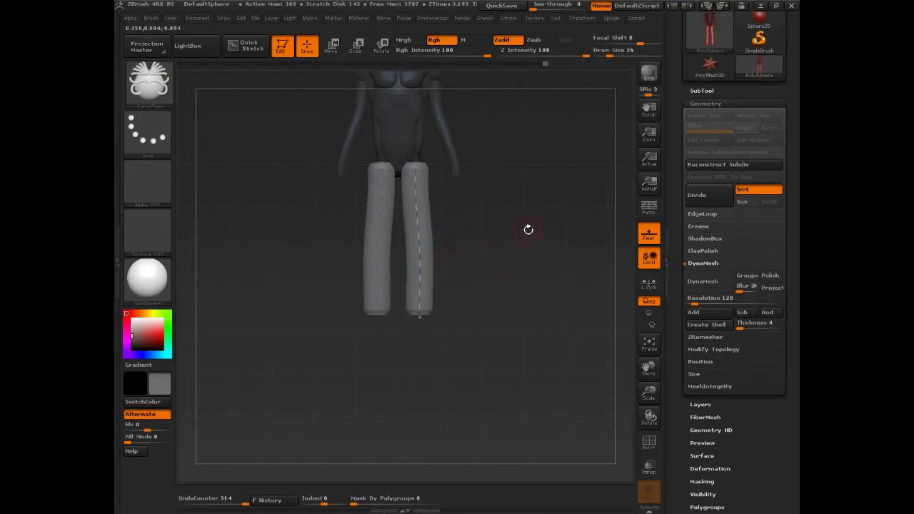
{"action": "key", "text": "s"}
{"action": "left_click", "coordinate": [421, 249]}
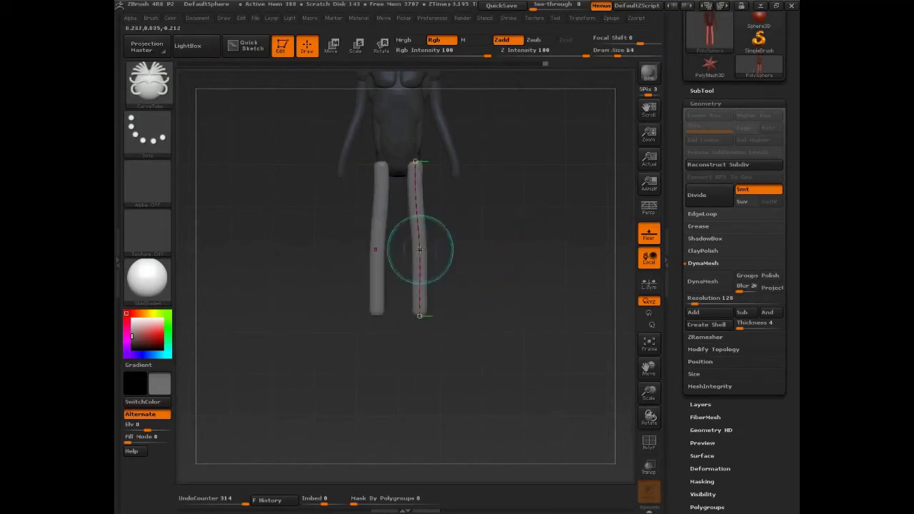
{"action": "left_click_drag", "start_coordinate": [500, 282], "coordinate": [476, 273]}
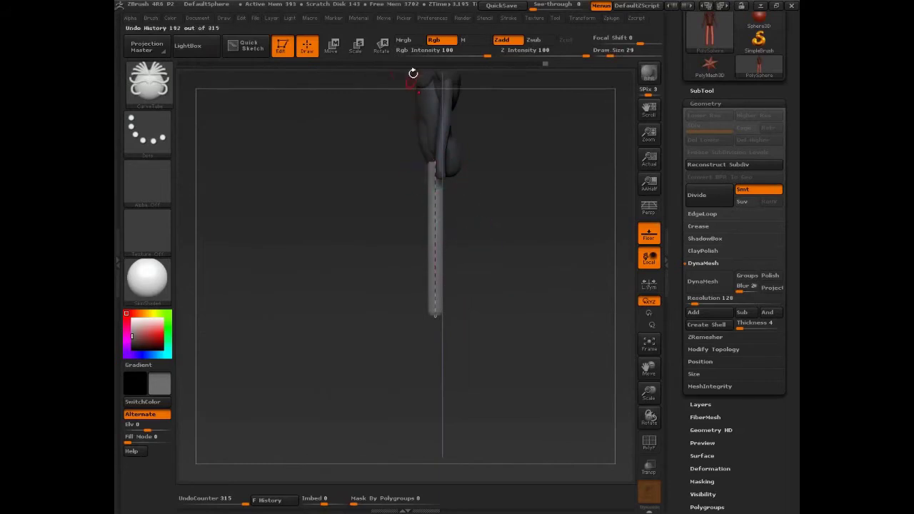
{"action": "left_click", "coordinate": [514, 20]}
{"action": "left_click", "coordinate": [539, 214]}
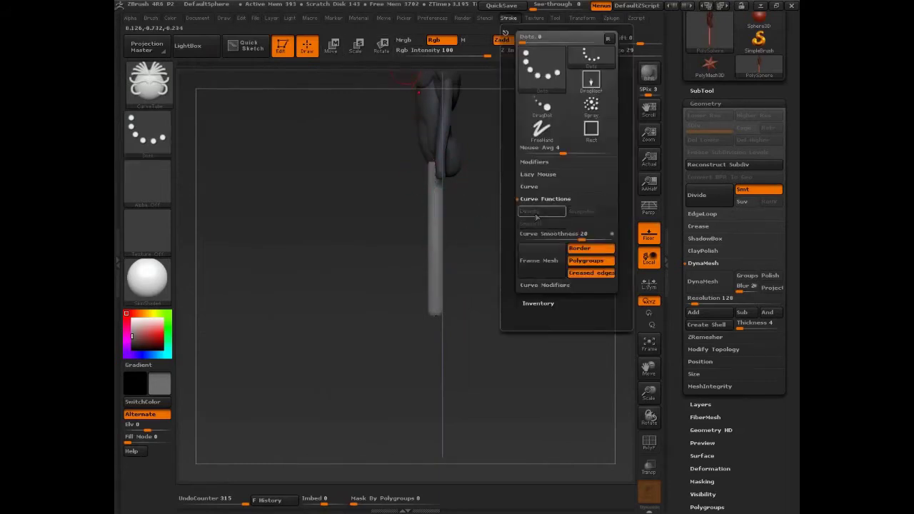
- Pull the lower ends of the leg tubes inward and downward with the Move brush at size 99
{"action": "mouse_move", "coordinate": [538, 339]}
{"action": "left_mouse_down"}
{"action": "mouse_move", "coordinate": [477, 337]}
{"action": "mouse_move", "coordinate": [452, 320]}
{"action": "mouse_move", "coordinate": [409, 346]}
{"action": "left_mouse_up"}
{"action": "key", "text": "b"}
{"action": "key", "text": "m"}
{"action": "key", "text": "v"}
{"action": "key", "text": "s"}
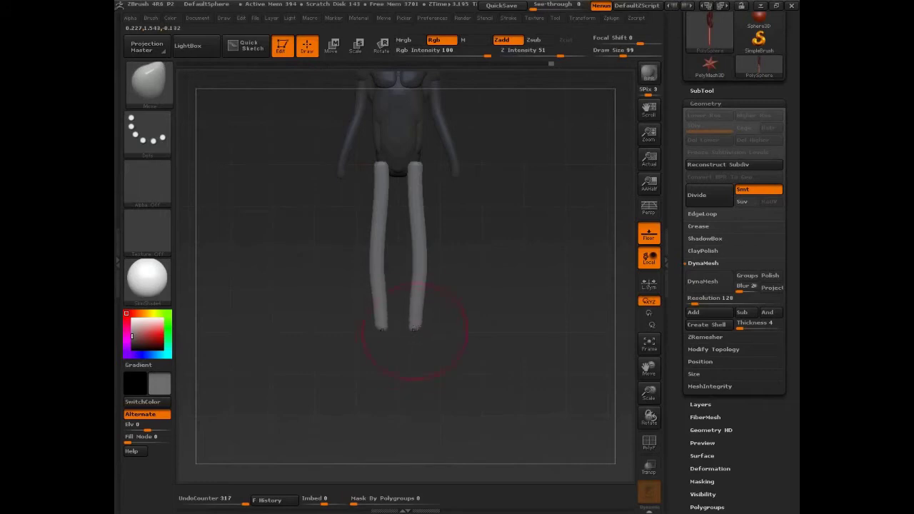
- Shape the legs in side view with the Move brush at size 159, seating the thighs under the pelvis and curving the calves backward
{"action": "mouse_move", "coordinate": [489, 295]}
{"action": "left_mouse_down", "text": "shift"}
{"action": "mouse_move", "coordinate": [447, 304]}
{"action": "mouse_move", "coordinate": [441, 287]}
{"action": "left_mouse_up", "text": "shift"}
{"action": "key", "text": "s"}
{"action": "left_click_drag", "start_coordinate": [427, 243], "coordinate": [433, 241]}
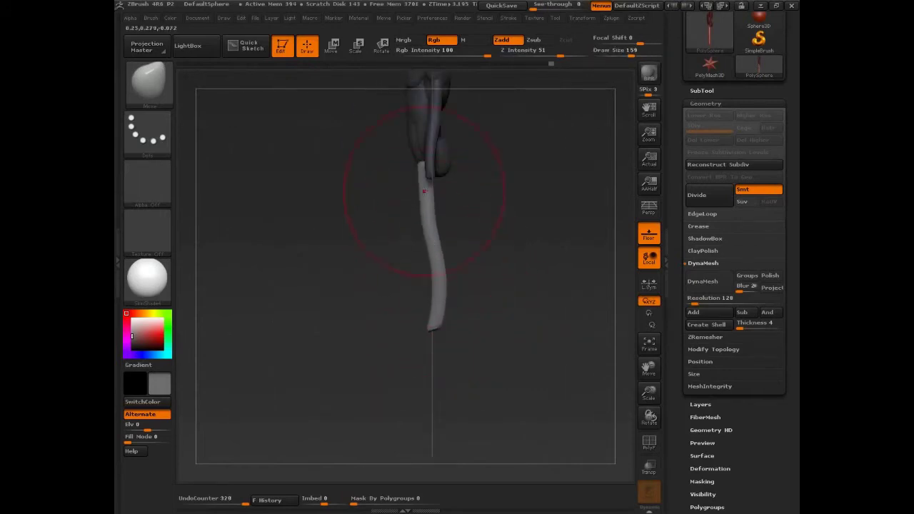
{"action": "left_click_drag", "start_coordinate": [420, 184], "coordinate": [430, 189]}
{"action": "left_click_drag", "start_coordinate": [435, 322], "coordinate": [450, 300]}
{"action": "left_click_drag", "start_coordinate": [431, 196], "coordinate": [433, 191]}
{"action": "left_click_drag", "start_coordinate": [447, 284], "coordinate": [452, 288]}
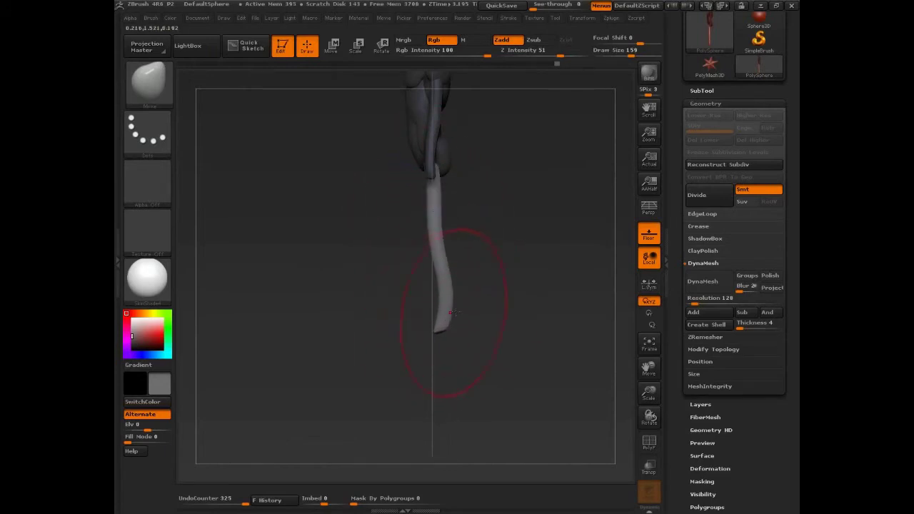
- Insert mirrored spheres at the lower ends of the legs and stretch them forward into feet with the Move brush at size 123
{"action": "left_click_drag", "start_coordinate": [506, 317], "coordinate": [561, 312], "text": "shift"}
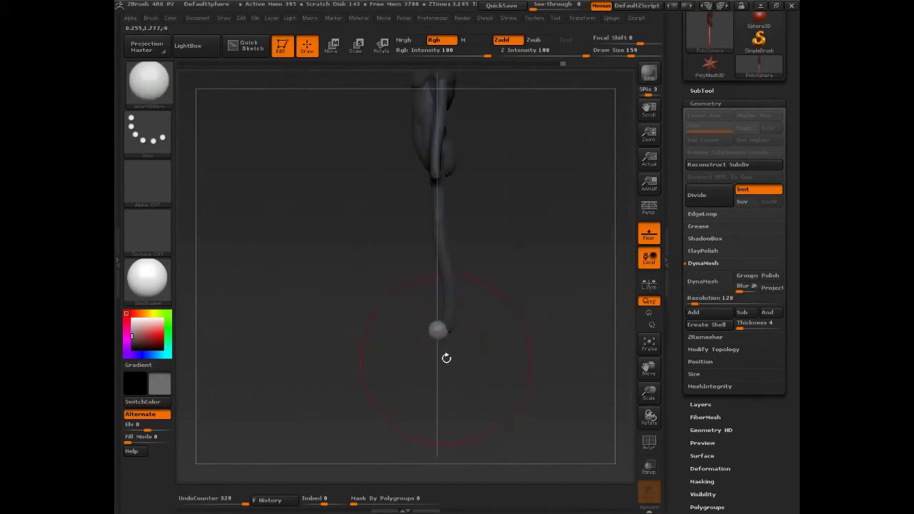
{"action": "key", "text": "b"}
{"action": "key", "text": "m"}
{"action": "key", "text": "v"}
{"action": "key", "text": "s"}
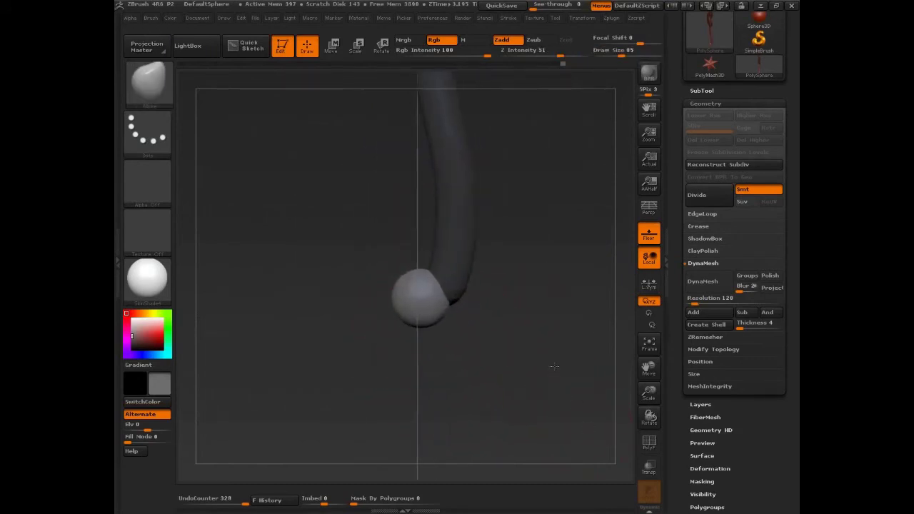
{"action": "key", "text": "s"}
{"action": "left_click", "coordinate": [467, 321]}
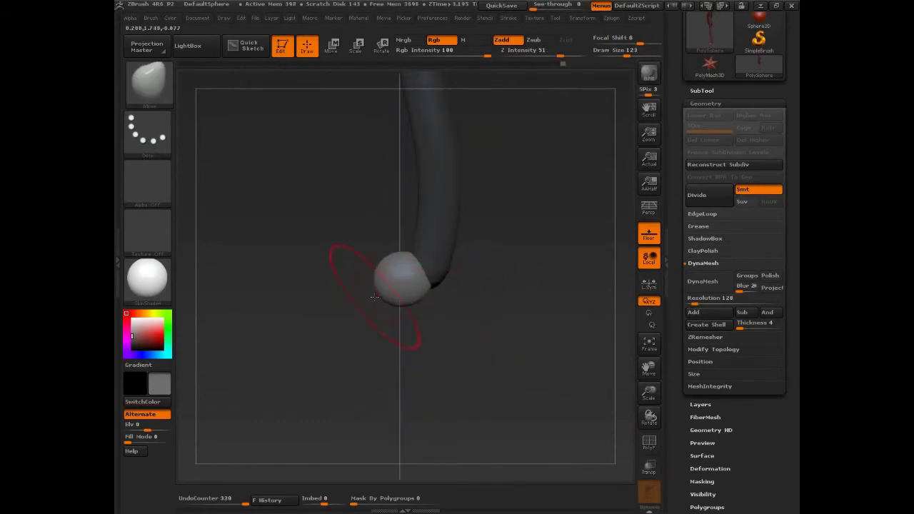
{"action": "left_click_drag", "start_coordinate": [374, 296], "coordinate": [282, 307]}
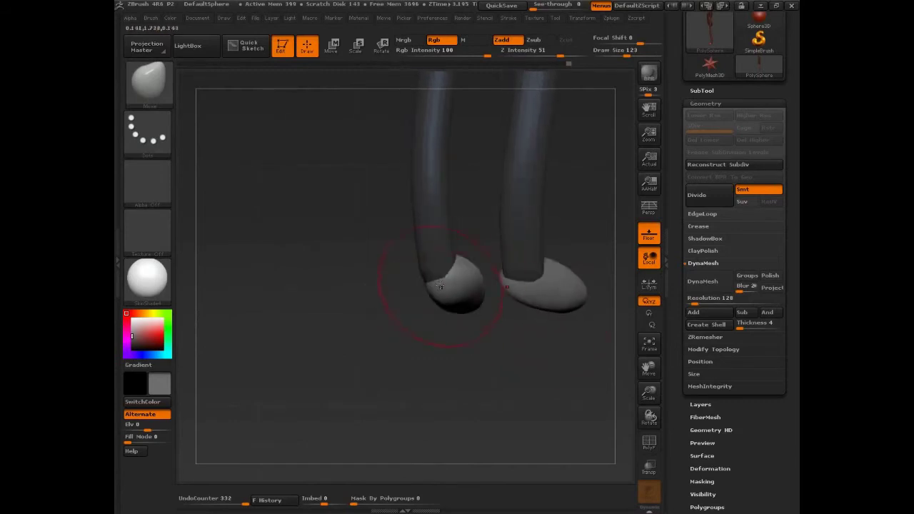
- Reshape the feet from the front and from below with the Move brush at size 123, lengthening the toe ends forward
{"action": "left_click_drag", "start_coordinate": [443, 290], "coordinate": [472, 290]}
{"action": "mouse_move", "coordinate": [506, 362]}
{"action": "left_mouse_down"}
{"action": "mouse_move", "coordinate": [513, 268]}
{"action": "mouse_move", "coordinate": [465, 272]}
{"action": "left_mouse_up"}
{"action": "left_click_drag", "start_coordinate": [465, 236], "coordinate": [473, 236]}
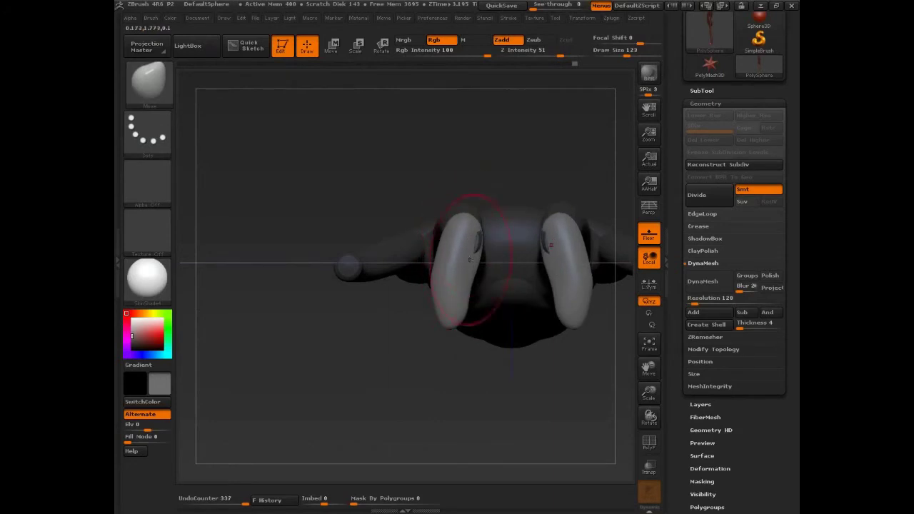
{"action": "left_click_drag", "start_coordinate": [464, 321], "coordinate": [475, 405]}
{"action": "left_click_drag", "start_coordinate": [452, 333], "coordinate": [439, 343]}
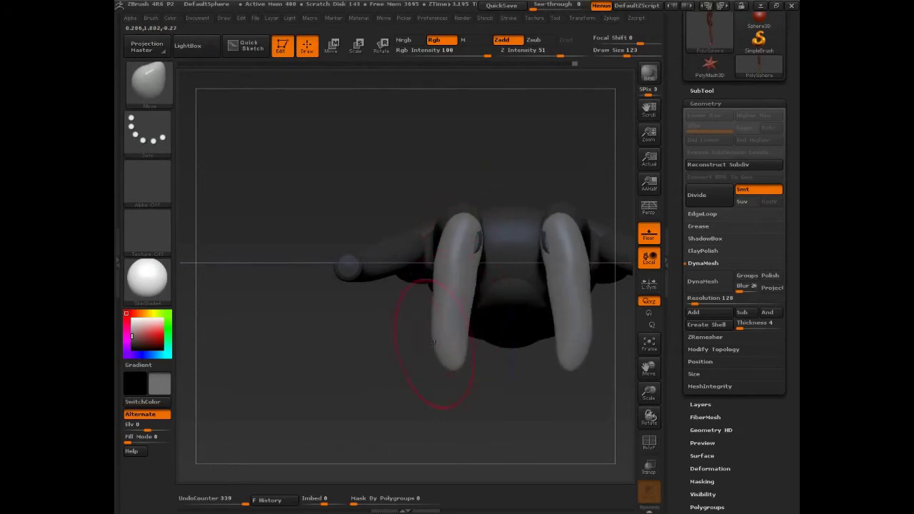
{"action": "left_click_drag", "start_coordinate": [452, 270], "coordinate": [439, 268]}
{"action": "left_click_drag", "start_coordinate": [468, 308], "coordinate": [478, 309]}
- Thicken the inner sides of the forefeet from below with the Inflat brush at size 123
{"action": "key", "text": "b"}
{"action": "key", "text": "i"}
{"action": "key", "text": "n"}
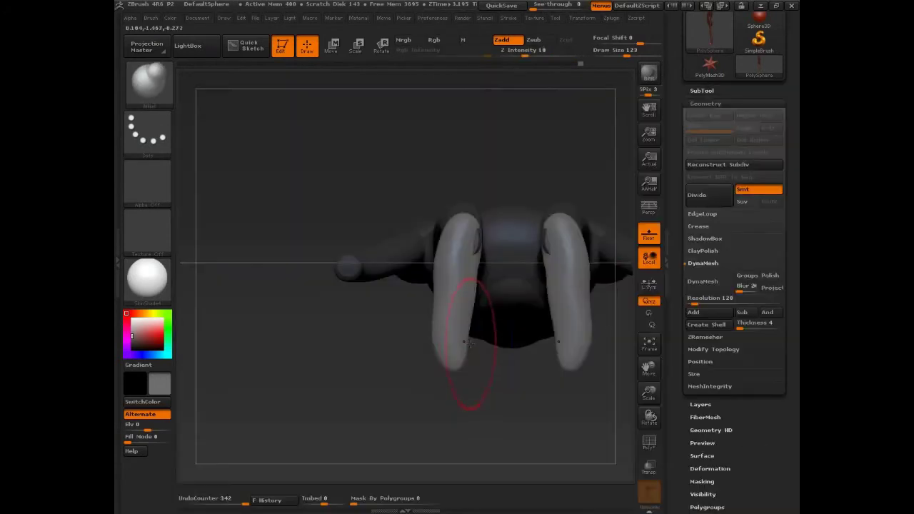
{"action": "mouse_move", "coordinate": [470, 346]}
{"action": "left_mouse_down"}
{"action": "mouse_move", "coordinate": [474, 327]}
{"action": "mouse_move", "coordinate": [469, 347]}
{"action": "left_mouse_up"}
{"action": "left_click_drag", "start_coordinate": [472, 311], "coordinate": [474, 351]}
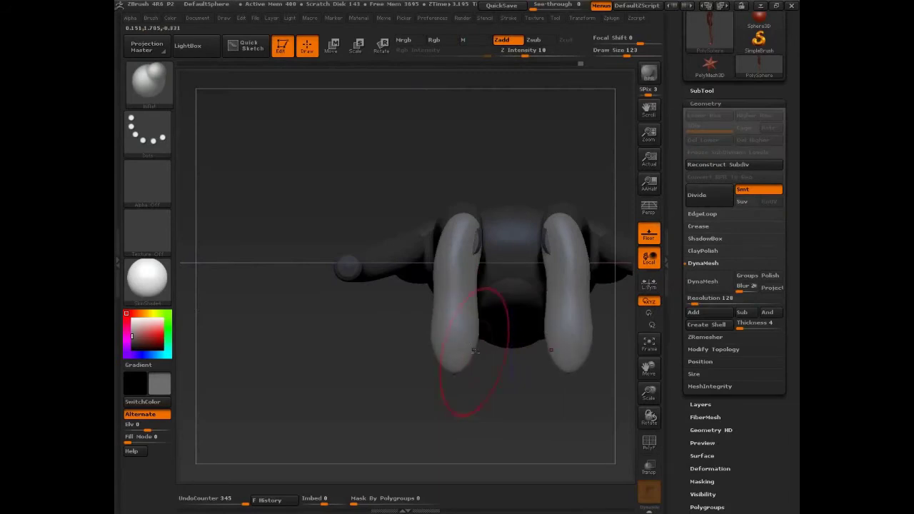
{"action": "left_click_drag", "start_coordinate": [457, 404], "coordinate": [411, 401]}
{"action": "mouse_move", "coordinate": [487, 314]}
{"action": "left_mouse_down"}
{"action": "mouse_move", "coordinate": [465, 380]}
{"action": "mouse_move", "coordinate": [462, 346]}
{"action": "left_mouse_up"}
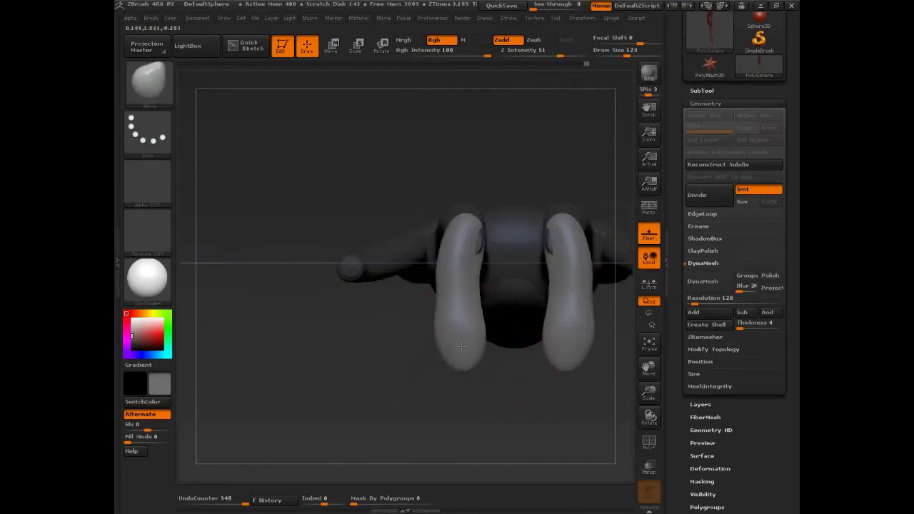
- Refine the soles, insteps and tapered toes with the Move brush at size 123, working from below and from the side
{"action": "left_click_drag", "start_coordinate": [533, 176], "coordinate": [525, 289]}
{"action": "mouse_move", "coordinate": [476, 341]}
{"action": "left_mouse_down"}
{"action": "mouse_move", "coordinate": [484, 329]}
{"action": "mouse_move", "coordinate": [471, 333]}
{"action": "left_mouse_up"}
{"action": "mouse_move", "coordinate": [513, 386]}
{"action": "left_mouse_down"}
{"action": "mouse_move", "coordinate": [459, 381]}
{"action": "mouse_move", "coordinate": [469, 333]}
{"action": "left_mouse_up"}
{"action": "key", "text": "s"}
{"action": "left_click_drag", "start_coordinate": [464, 327], "coordinate": [477, 333]}
{"action": "mouse_move", "coordinate": [361, 347]}
{"action": "left_mouse_down"}
{"action": "mouse_move", "coordinate": [367, 332]}
{"action": "mouse_move", "coordinate": [339, 312]}
{"action": "left_mouse_up"}
{"action": "key", "text": "s"}
{"action": "key", "text": "s"}
{"action": "left_click_drag", "start_coordinate": [339, 312], "coordinate": [346, 312]}
{"action": "mouse_move", "coordinate": [362, 271]}
{"action": "left_mouse_down"}
{"action": "mouse_move", "coordinate": [371, 288]}
{"action": "mouse_move", "coordinate": [350, 310]}
{"action": "left_mouse_up"}
{"action": "left_click_drag", "start_coordinate": [338, 265], "coordinate": [359, 266]}
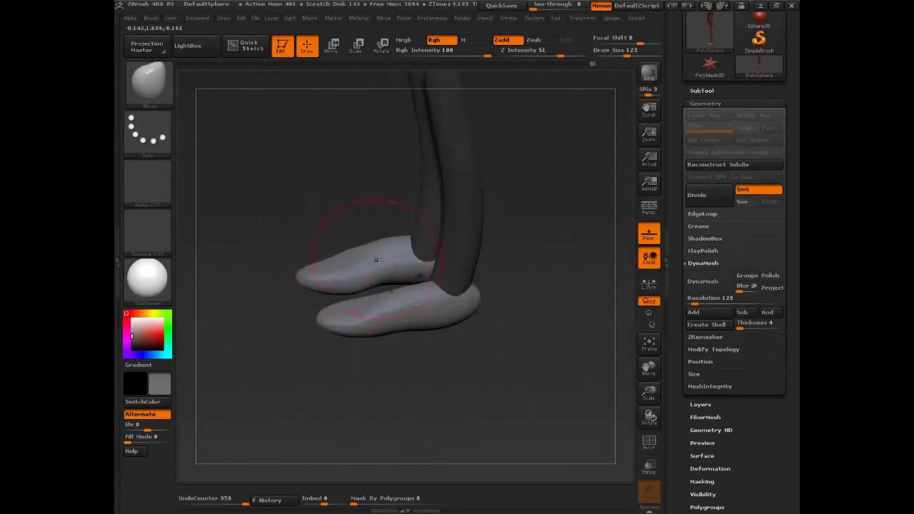
- Adjust the heels and shorten the toes of the feet in side view with the Move brush at size 189
{"action": "key", "text": "s"}
{"action": "left_click_drag", "start_coordinate": [430, 302], "coordinate": [438, 303]}
{"action": "mouse_move", "coordinate": [493, 338]}
{"action": "left_mouse_down"}
{"action": "mouse_move", "coordinate": [495, 323]}
{"action": "mouse_move", "coordinate": [467, 316]}
{"action": "left_mouse_up"}
{"action": "left_click_drag", "start_coordinate": [418, 272], "coordinate": [443, 277]}
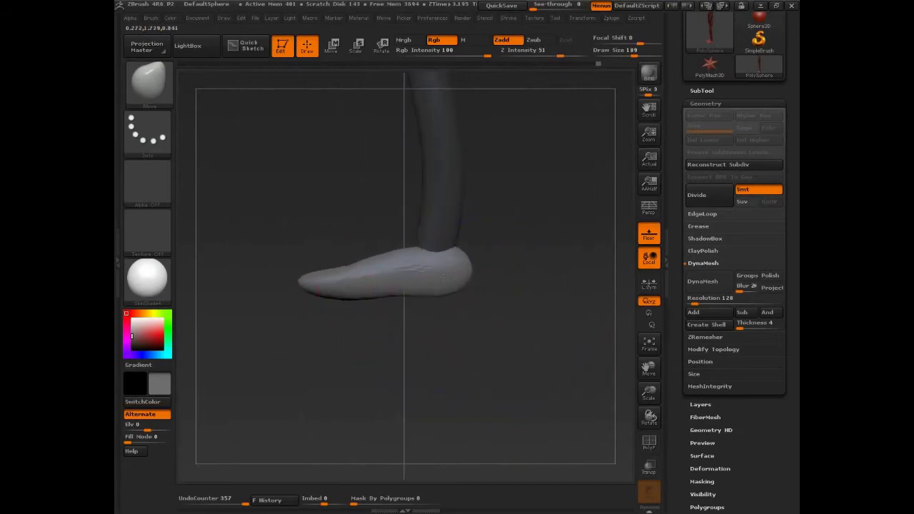
{"action": "left_click_drag", "start_coordinate": [312, 284], "coordinate": [326, 283]}
{"action": "mouse_move", "coordinate": [547, 297]}
{"action": "left_mouse_down", "text": "alt"}
{"action": "mouse_move", "coordinate": [492, 196]}
{"action": "mouse_move", "coordinate": [529, 361]}
{"action": "mouse_move", "coordinate": [553, 360]}
{"action": "mouse_move", "coordinate": [500, 338]}
{"action": "left_mouse_up", "text": "alt"}
{"action": "key", "text": "f"}
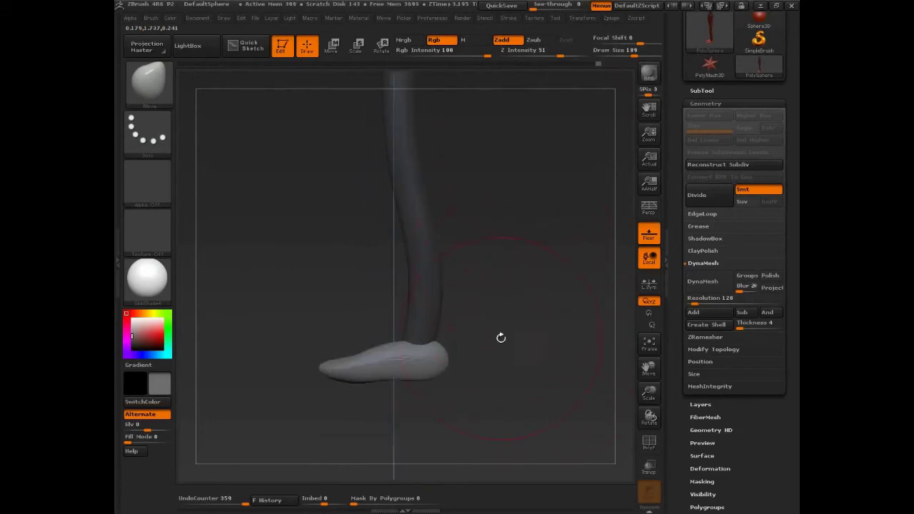
{"action": "left_click_drag", "start_coordinate": [323, 369], "coordinate": [343, 366]}
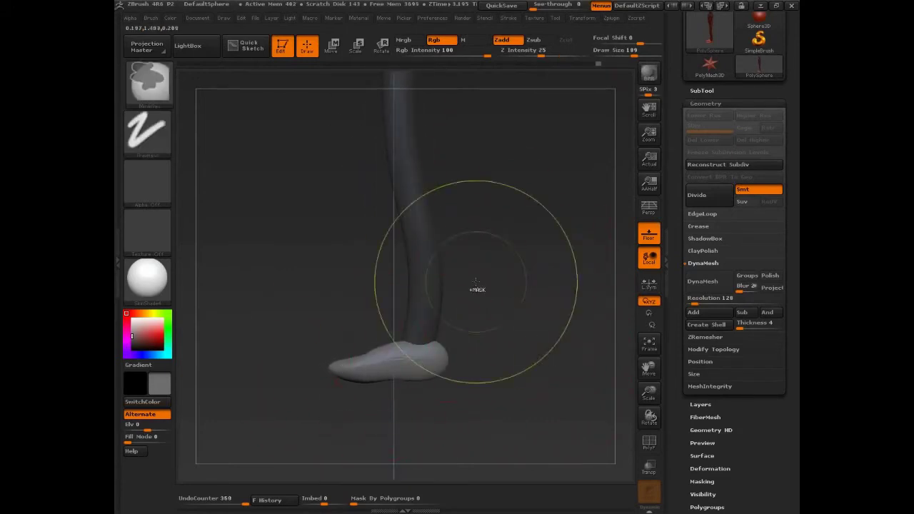
- Choose the Hand mesh of the IMM BParts brush for inserting at the arm ends
{"action": "mouse_move", "coordinate": [476, 292]}
{"action": "left_mouse_down"}
{"action": "mouse_move", "coordinate": [517, 278]}
{"action": "mouse_move", "coordinate": [500, 336]}
{"action": "mouse_move", "coordinate": [552, 327]}
{"action": "mouse_move", "coordinate": [527, 347]}
{"action": "left_mouse_up"}
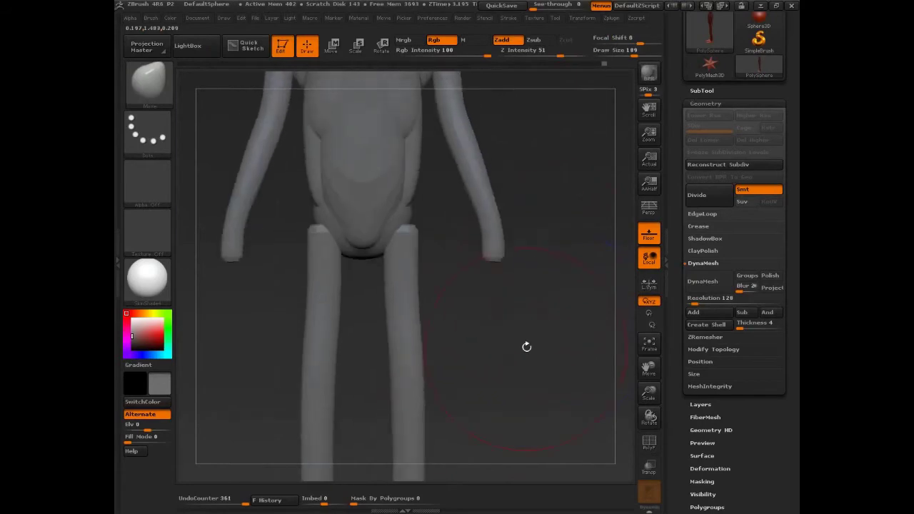
{"action": "left_click_drag", "start_coordinate": [541, 306], "coordinate": [485, 208]}
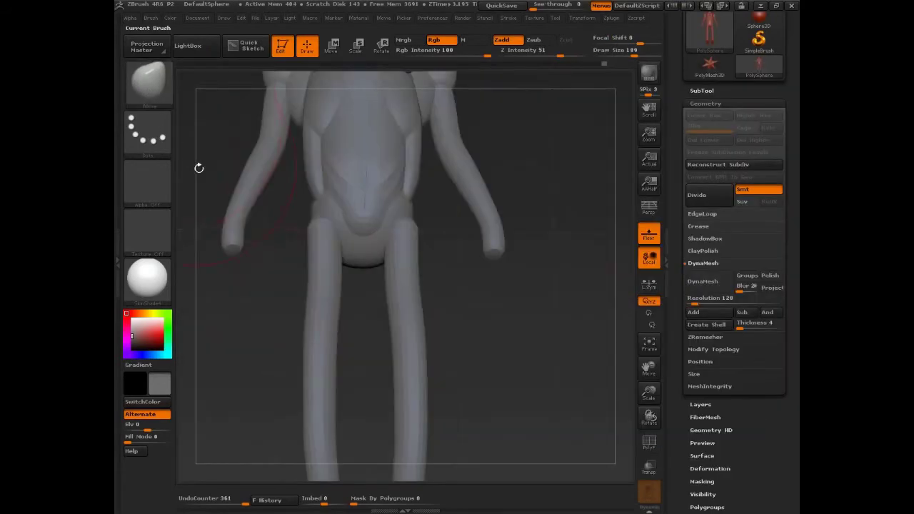
{"action": "left_click", "coordinate": [148, 82]}
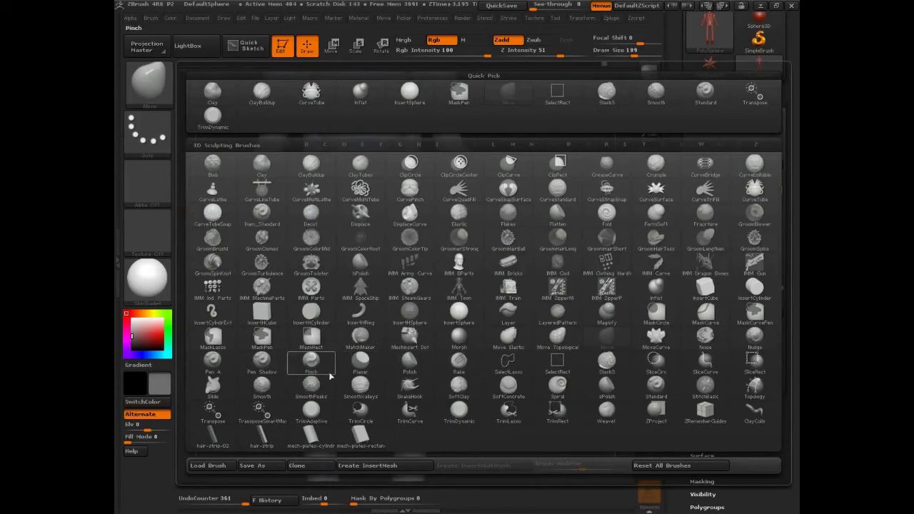
{"action": "mouse_move", "coordinate": [431, 387]}
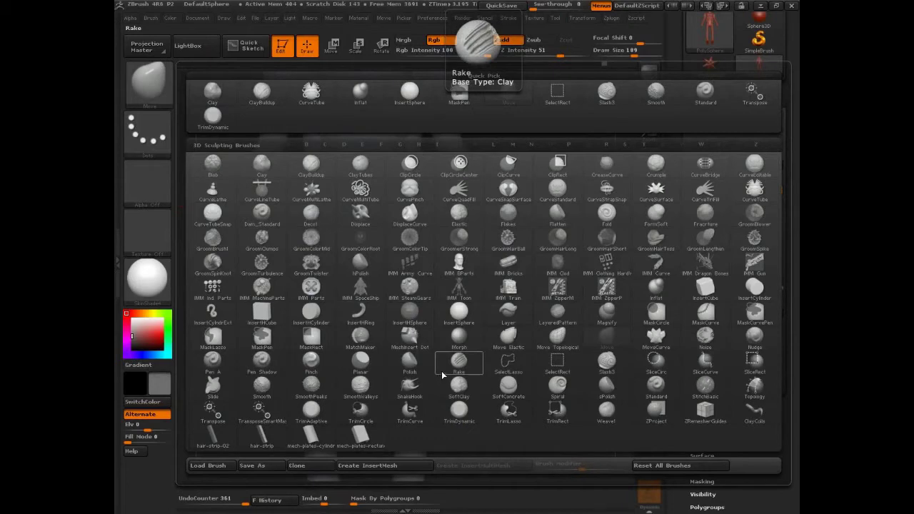
{"action": "left_click", "coordinate": [461, 265]}
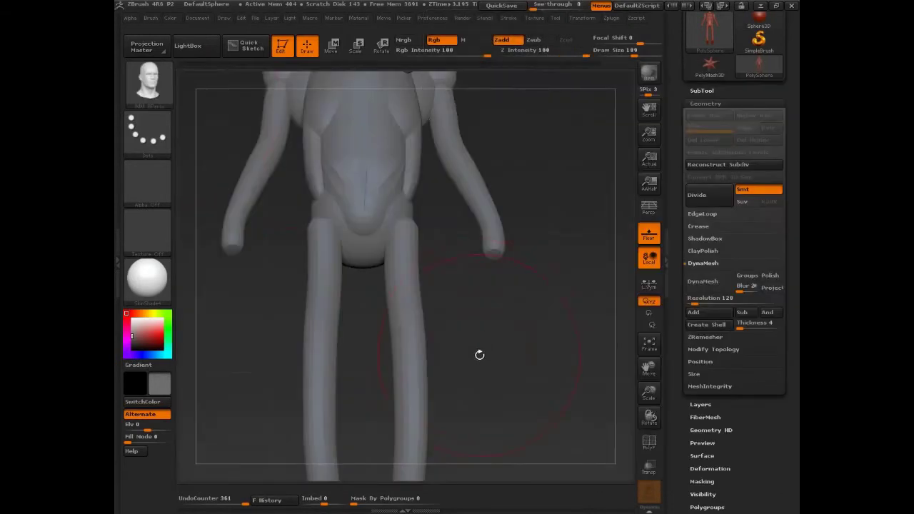
{"action": "left_click", "coordinate": [148, 80]}
{"action": "left_click", "coordinate": [458, 255]}
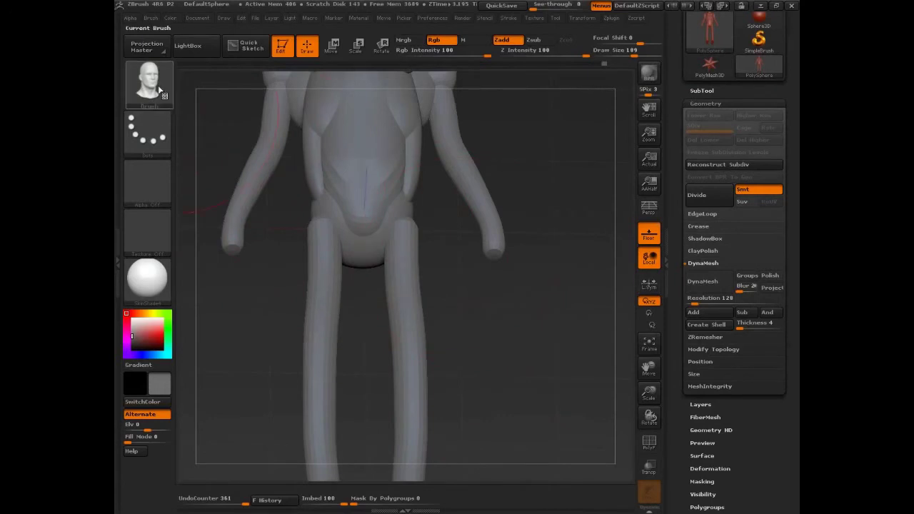
{"action": "key", "text": "m"}
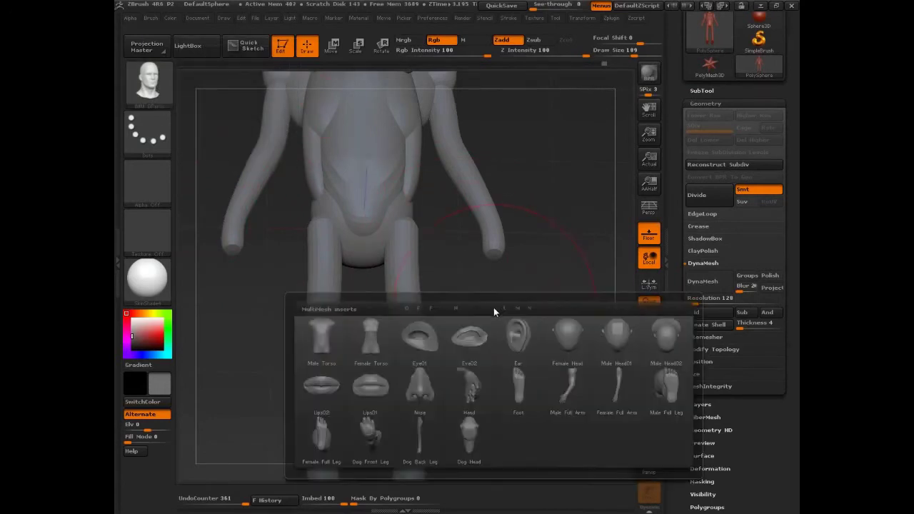
{"action": "mouse_move", "coordinate": [468, 397]}
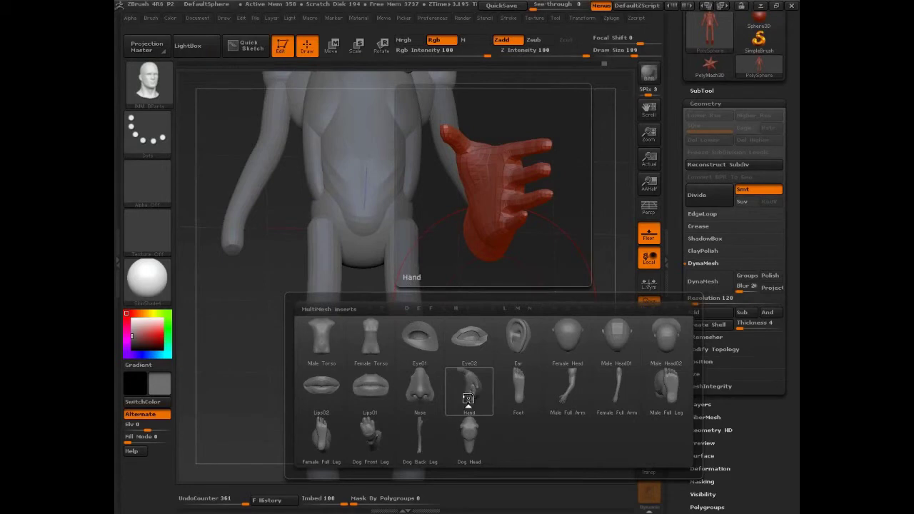
{"action": "left_click", "coordinate": [468, 398]}
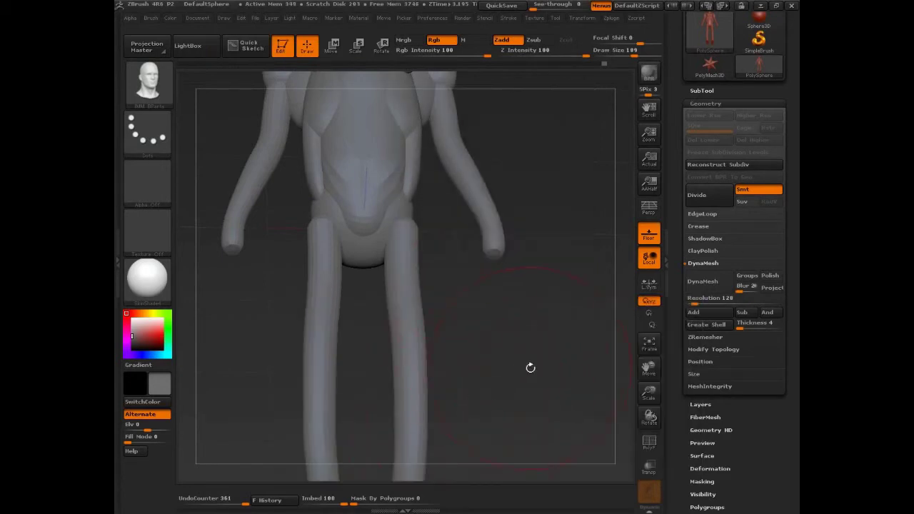
- Insert mirrored hands at the ends of the arm tubes, with the fingers pointing down
{"action": "left_click_drag", "start_coordinate": [531, 368], "coordinate": [556, 356]}
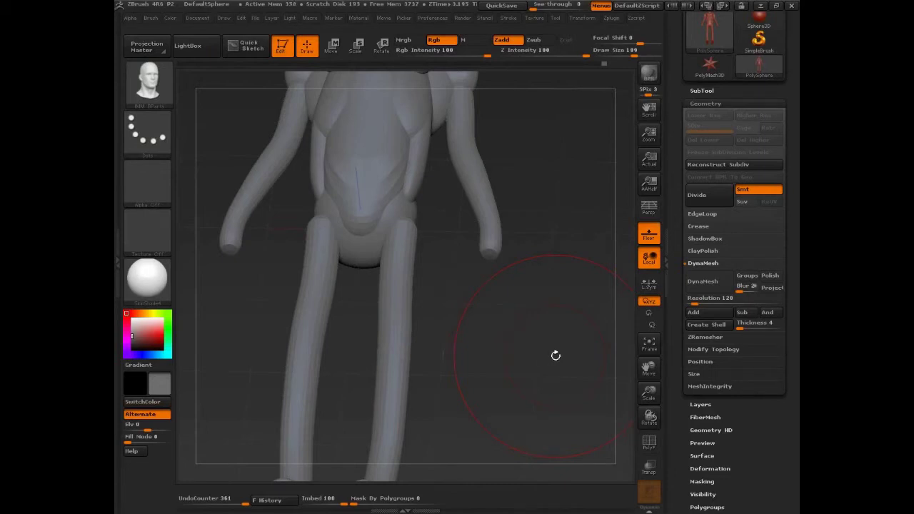
{"action": "mouse_move", "coordinate": [556, 356]}
{"action": "left_mouse_down"}
{"action": "mouse_move", "coordinate": [566, 344]}
{"action": "mouse_move", "coordinate": [561, 377]}
{"action": "mouse_move", "coordinate": [567, 284]}
{"action": "mouse_move", "coordinate": [576, 386]}
{"action": "mouse_move", "coordinate": [573, 221]}
{"action": "left_mouse_up"}
{"action": "mouse_move", "coordinate": [574, 353]}
{"action": "left_mouse_down"}
{"action": "mouse_move", "coordinate": [546, 291]}
{"action": "mouse_move", "coordinate": [541, 333]}
{"action": "mouse_move", "coordinate": [553, 384]}
{"action": "mouse_move", "coordinate": [519, 265]}
{"action": "left_mouse_up"}
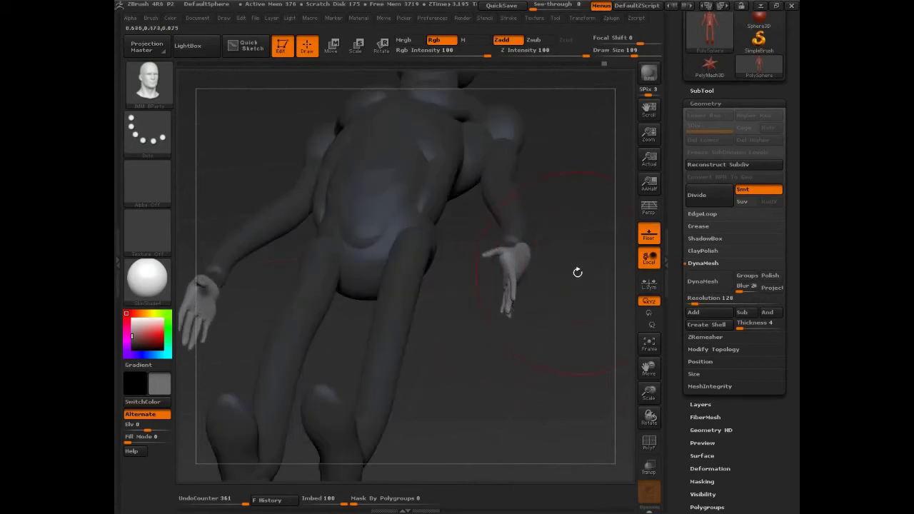
{"action": "left_click_drag", "start_coordinate": [578, 272], "coordinate": [461, 362]}
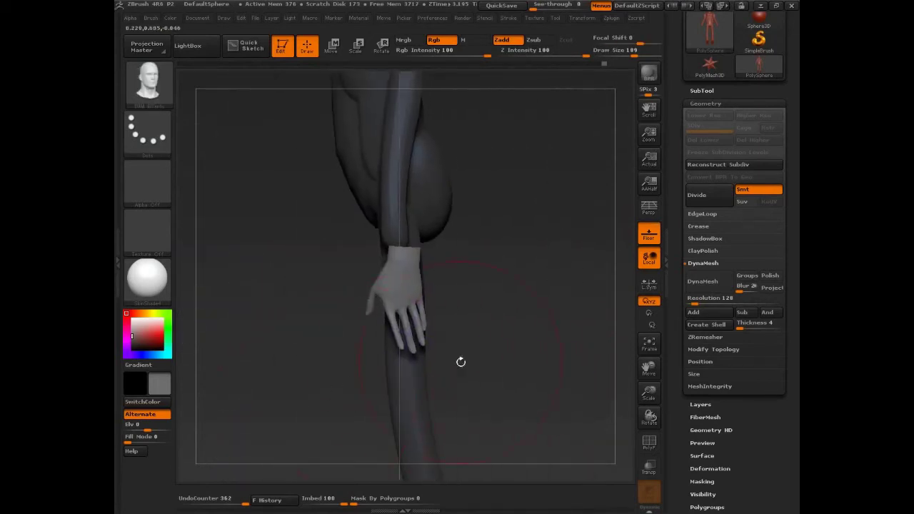
- Move the hands with transpose lines from the side and the front to line them up with the forearm ends
{"action": "key", "text": "w"}
{"action": "left_click_drag", "start_coordinate": [412, 277], "coordinate": [547, 262]}
{"action": "left_click_drag", "start_coordinate": [467, 274], "coordinate": [461, 253]}
{"action": "left_click_drag", "start_coordinate": [466, 332], "coordinate": [527, 341]}
{"action": "mouse_move", "coordinate": [415, 232]}
{"action": "left_mouse_down"}
{"action": "mouse_move", "coordinate": [522, 228]}
{"action": "mouse_move", "coordinate": [459, 213]}
{"action": "left_mouse_up"}
{"action": "left_click_drag", "start_coordinate": [522, 298], "coordinate": [461, 285]}
{"action": "left_click_drag", "start_coordinate": [422, 257], "coordinate": [499, 268], "text": "alt"}
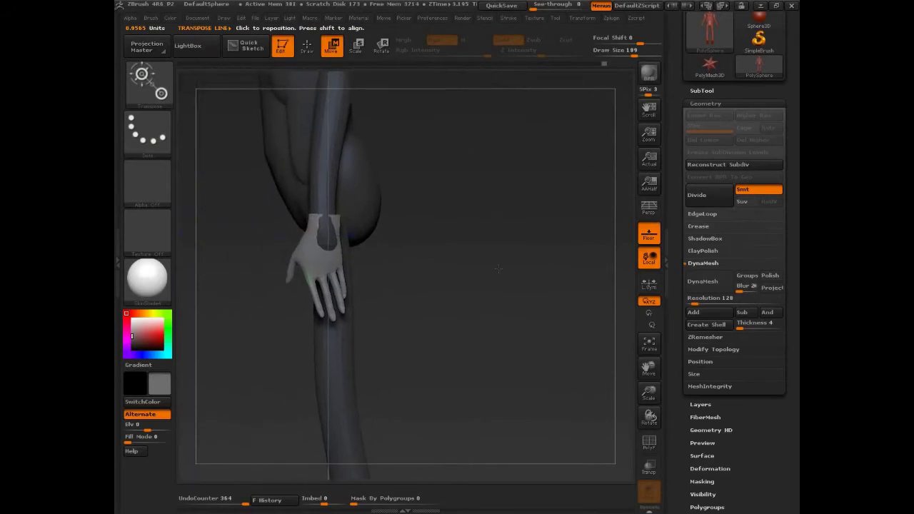
- Nudge the hands slightly inward and upward in front view so they overlap the ends of the arms
{"action": "left_click_drag", "start_coordinate": [503, 323], "coordinate": [551, 375]}
{"action": "left_click_drag", "start_coordinate": [491, 277], "coordinate": [488, 275]}
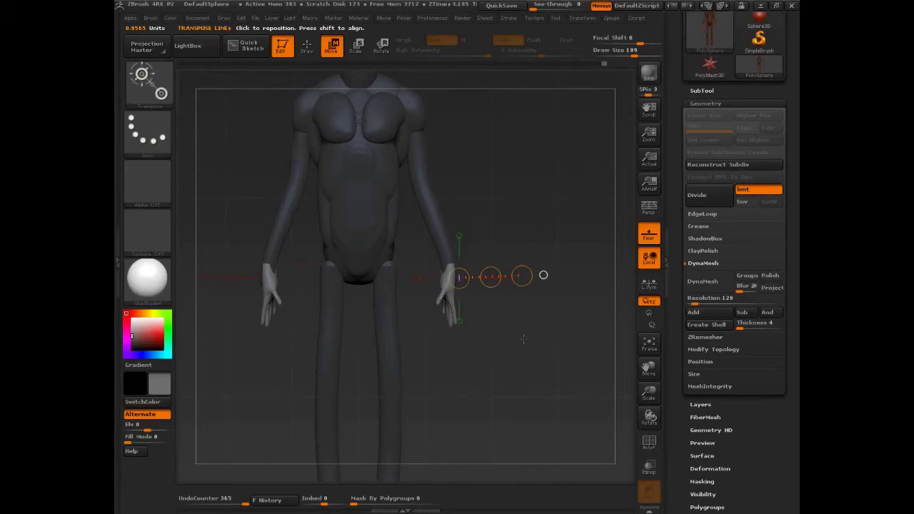
{"action": "left_click_drag", "start_coordinate": [491, 277], "coordinate": [492, 273]}
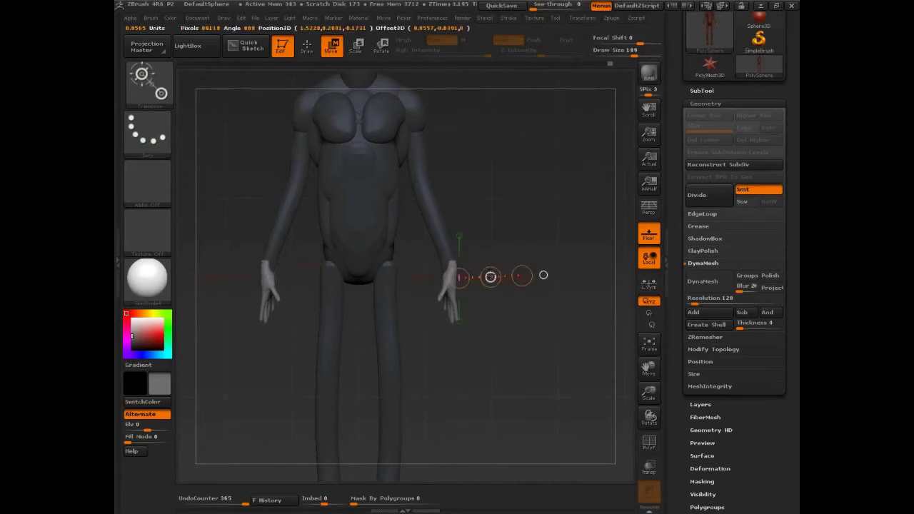
{"action": "left_click_drag", "start_coordinate": [518, 335], "coordinate": [430, 252], "text": "shift"}
{"action": "left_click_drag", "start_coordinate": [384, 208], "coordinate": [439, 397]}
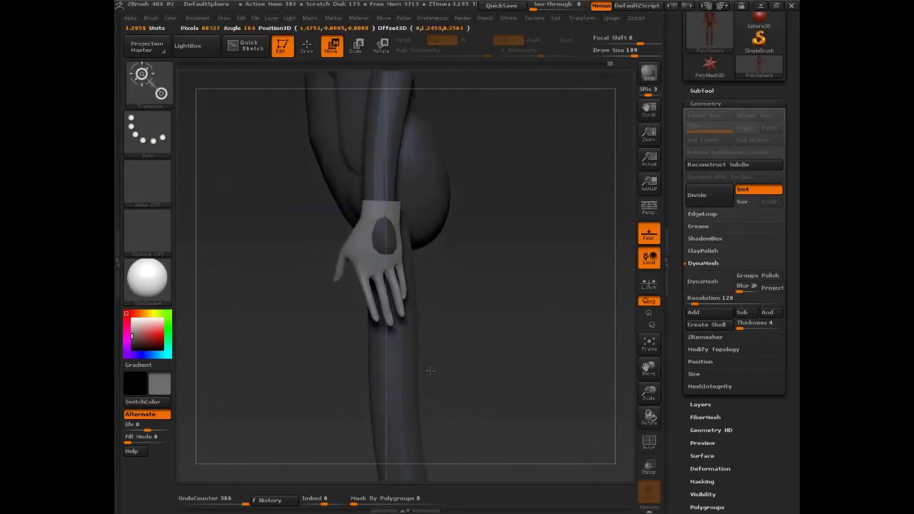
{"action": "key", "text": "ctrl+z"}
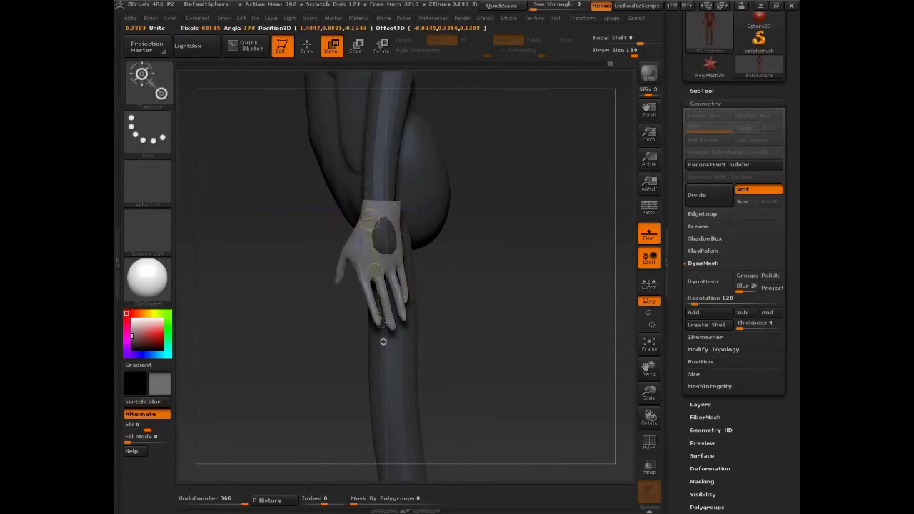
{"action": "left_click_drag", "start_coordinate": [474, 323], "coordinate": [510, 310]}
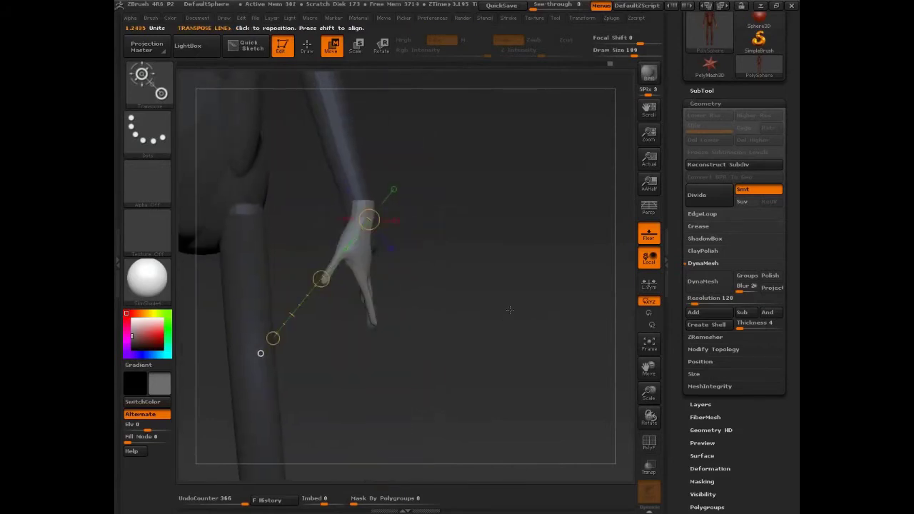
{"action": "left_click_drag", "start_coordinate": [357, 176], "coordinate": [421, 134]}
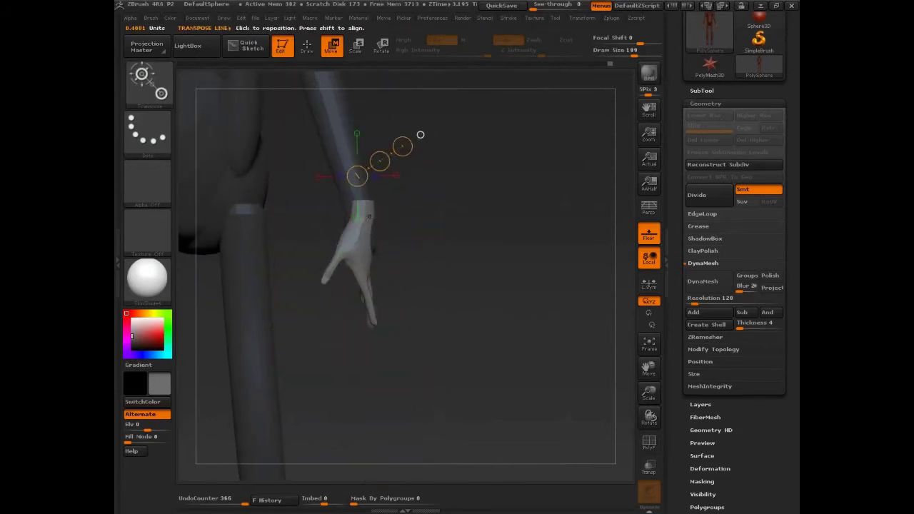
{"action": "mouse_move", "coordinate": [365, 216]}
{"action": "left_mouse_down"}
{"action": "mouse_move", "coordinate": [376, 239]}
{"action": "mouse_move", "coordinate": [379, 362]}
{"action": "mouse_move", "coordinate": [373, 309]}
{"action": "mouse_move", "coordinate": [380, 333]}
{"action": "mouse_move", "coordinate": [377, 325]}
{"action": "mouse_move", "coordinate": [495, 316]}
{"action": "left_mouse_up"}
{"action": "key", "text": "q"}
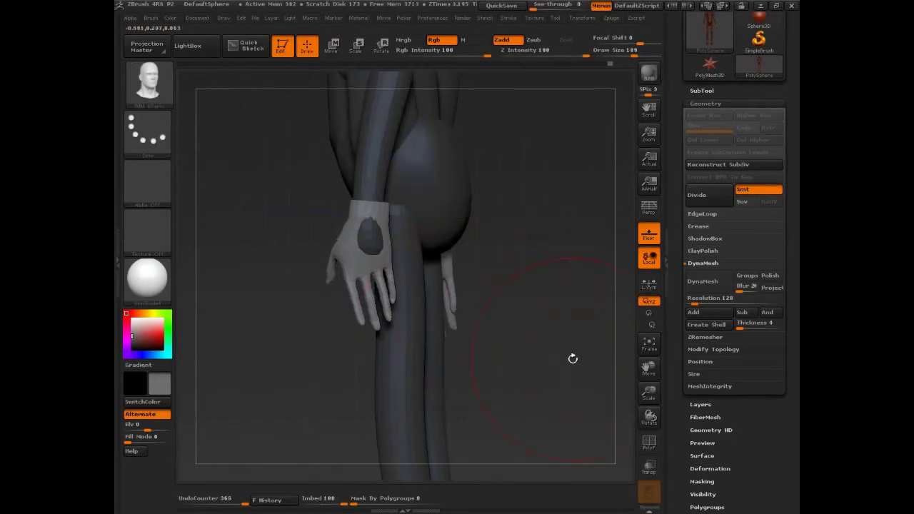
- Raise the hands slightly in front view with a vertical transpose line to seat them on the wrists
{"action": "mouse_move", "coordinate": [584, 370]}
{"action": "left_mouse_down", "text": "alt"}
{"action": "mouse_move", "coordinate": [493, 314]}
{"action": "mouse_move", "coordinate": [557, 337]}
{"action": "mouse_move", "coordinate": [500, 337]}
{"action": "mouse_move", "coordinate": [547, 351]}
{"action": "mouse_move", "coordinate": [523, 316]}
{"action": "left_mouse_up", "text": "alt"}
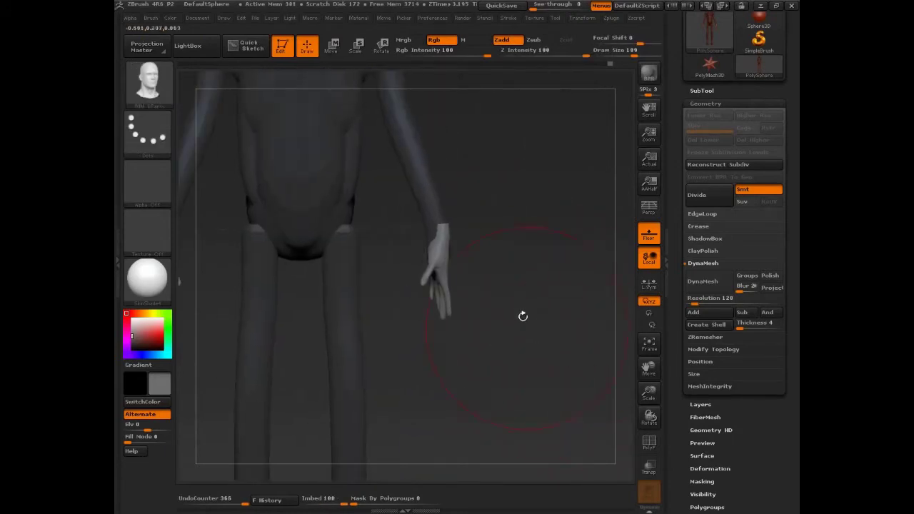
{"action": "key", "text": "w"}
{"action": "left_click_drag", "start_coordinate": [450, 274], "coordinate": [450, 267]}
{"action": "key", "text": "ctrl+shift+3"}
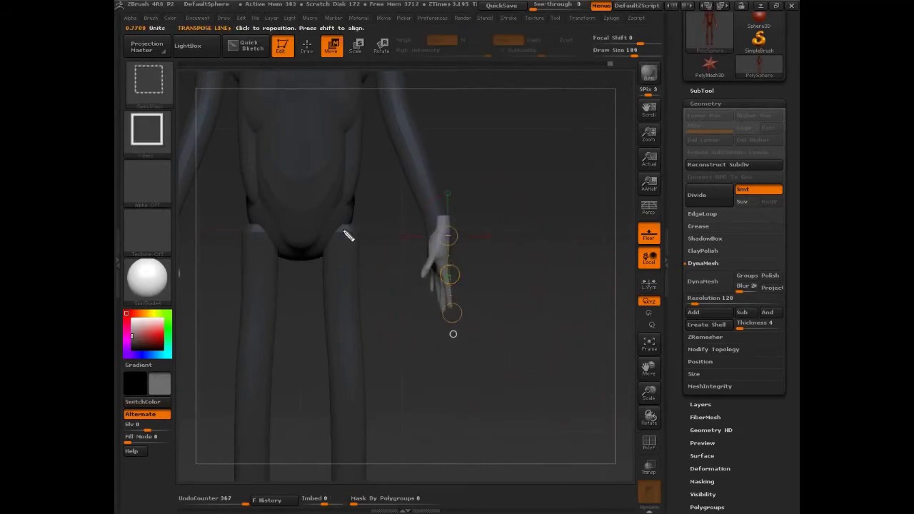
{"action": "left_click_drag", "start_coordinate": [343, 229], "coordinate": [525, 242]}
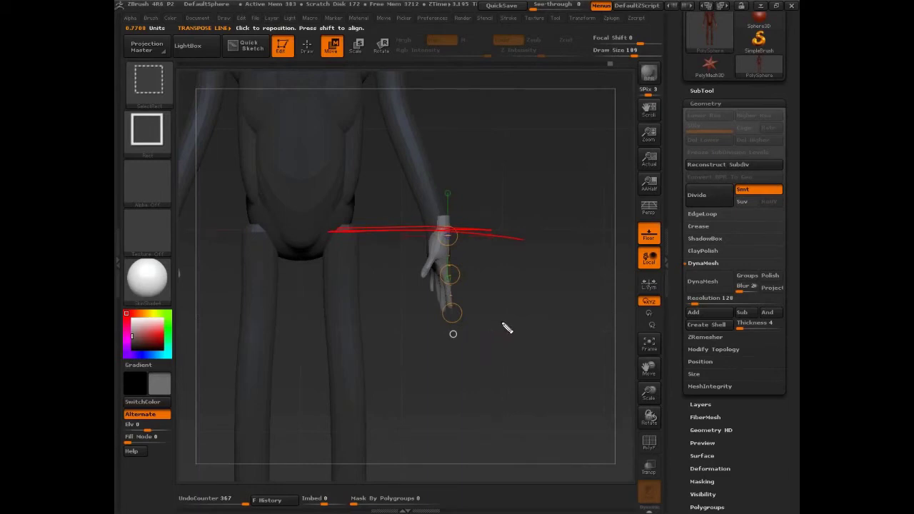
{"action": "mouse_move", "coordinate": [349, 434]}
{"action": "left_mouse_down"}
{"action": "mouse_move", "coordinate": [360, 407]}
{"action": "mouse_move", "coordinate": [344, 402]}
{"action": "mouse_move", "coordinate": [363, 425]}
{"action": "left_mouse_up"}
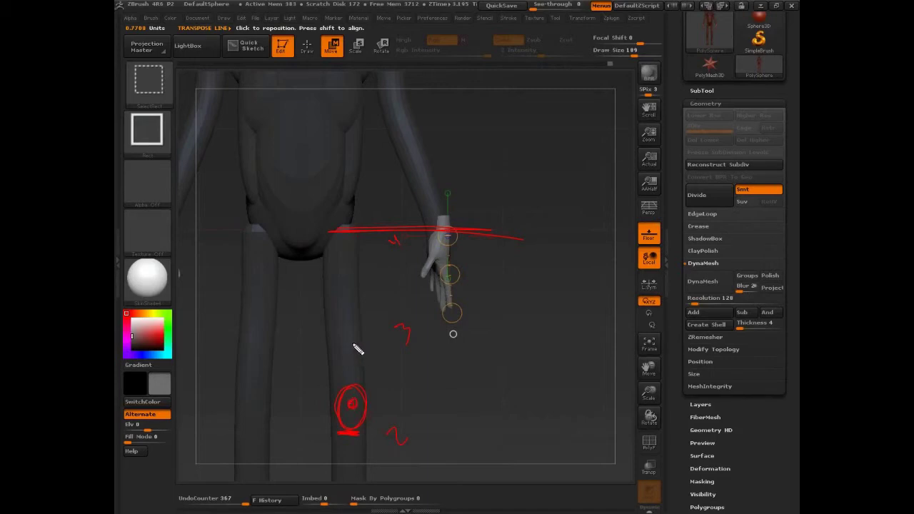
{"action": "left_click_drag", "start_coordinate": [359, 345], "coordinate": [459, 344]}
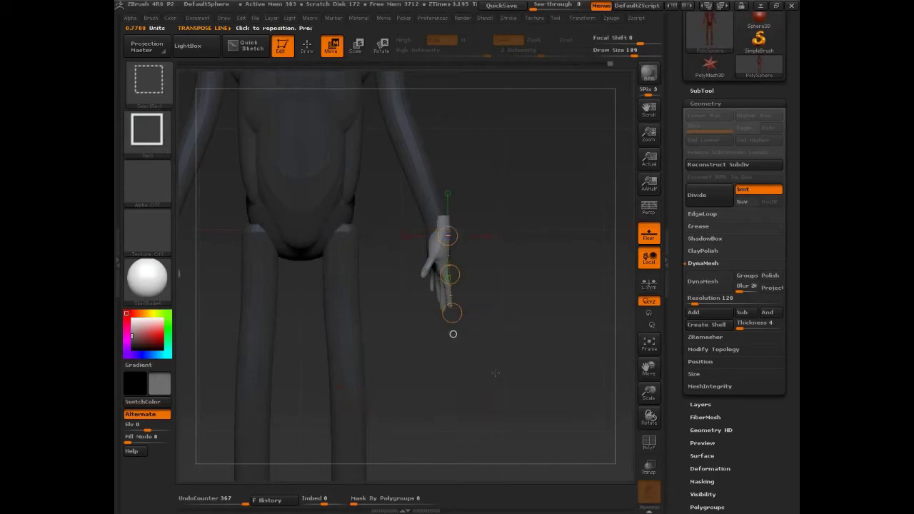
- Leave the transpose line, clear the mask around the hands and smooth the hand surface near the fingers
{"action": "mouse_move", "coordinate": [505, 373]}
{"action": "left_mouse_down"}
{"action": "mouse_move", "coordinate": [486, 371]}
{"action": "mouse_move", "coordinate": [496, 372]}
{"action": "left_mouse_up"}
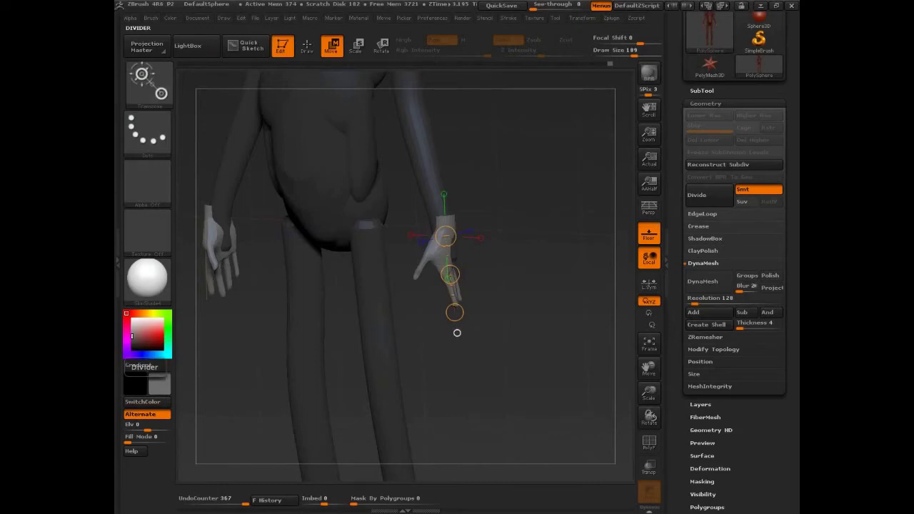
{"action": "mouse_move", "coordinate": [501, 358]}
{"action": "left_mouse_down"}
{"action": "mouse_move", "coordinate": [562, 352]}
{"action": "mouse_move", "coordinate": [526, 414]}
{"action": "mouse_move", "coordinate": [545, 379]}
{"action": "mouse_move", "coordinate": [499, 358]}
{"action": "mouse_move", "coordinate": [485, 338]}
{"action": "left_mouse_up"}
{"action": "key", "text": "q"}
{"action": "left_click", "coordinate": [529, 372], "text": "ctrl"}
{"action": "key", "text": "s"}
{"action": "left_click_drag", "start_coordinate": [443, 288], "coordinate": [451, 304], "text": "shift"}
{"action": "mouse_move", "coordinate": [530, 322]}
{"action": "left_mouse_down"}
{"action": "mouse_move", "coordinate": [482, 312]}
{"action": "mouse_move", "coordinate": [470, 284]}
{"action": "left_mouse_up"}
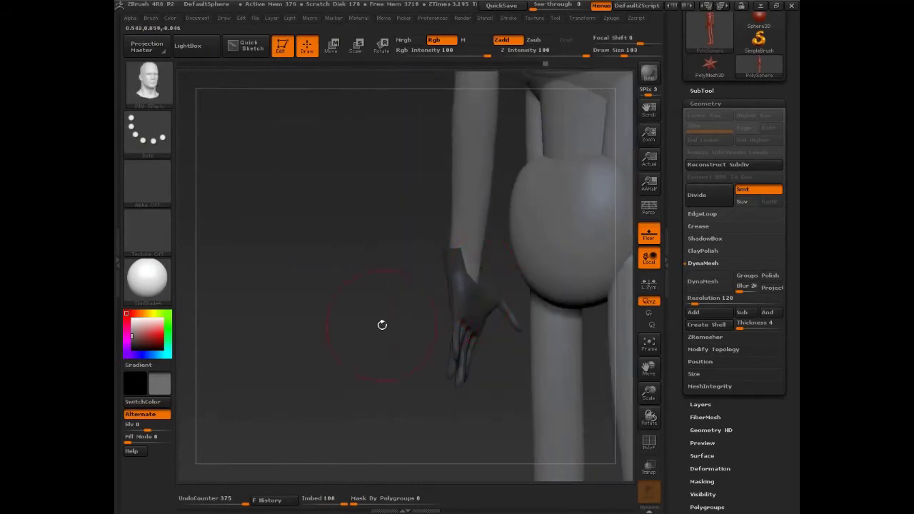
- Reshape the lower forearms just above the wrists with the Move brush
{"action": "left_click_drag", "start_coordinate": [382, 324], "coordinate": [360, 323]}
{"action": "key", "text": "b"}
{"action": "key", "text": "m"}
{"action": "key", "text": "v"}
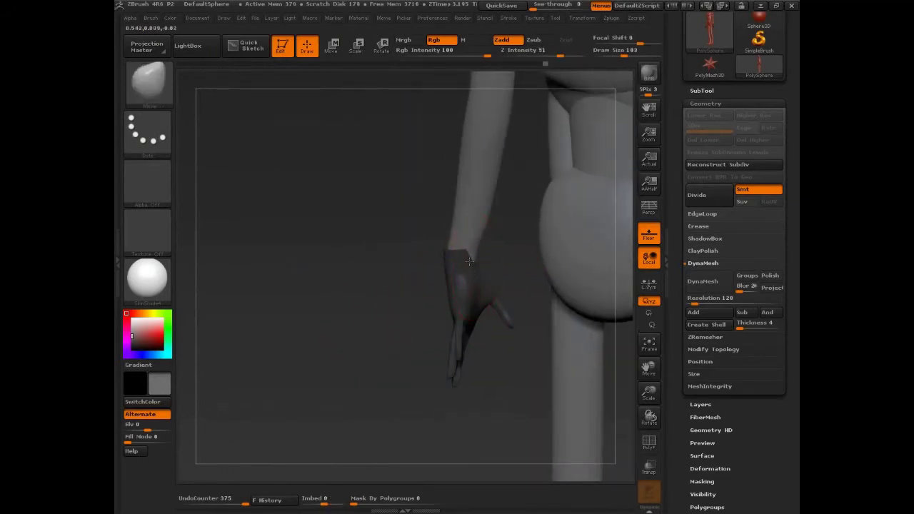
{"action": "key", "text": "s"}
{"action": "left_click_drag", "start_coordinate": [486, 226], "coordinate": [492, 226]}
{"action": "left_click_drag", "start_coordinate": [379, 279], "coordinate": [418, 278]}
- Refine the forearm and wrist contours with the Move brush at draw size 111
{"action": "key", "text": "s"}
{"action": "left_click_drag", "start_coordinate": [473, 230], "coordinate": [463, 232]}
{"action": "mouse_move", "coordinate": [351, 293]}
{"action": "left_mouse_down"}
{"action": "mouse_move", "coordinate": [392, 298]}
{"action": "mouse_move", "coordinate": [546, 268]}
{"action": "mouse_move", "coordinate": [535, 348]}
{"action": "mouse_move", "coordinate": [516, 357]}
{"action": "left_mouse_up"}
{"action": "key", "text": "s"}
{"action": "mouse_move", "coordinate": [512, 277]}
{"action": "left_mouse_down"}
{"action": "mouse_move", "coordinate": [486, 258]}
{"action": "mouse_move", "coordinate": [456, 274]}
{"action": "left_mouse_up"}
{"action": "mouse_move", "coordinate": [526, 273]}
{"action": "left_mouse_down"}
{"action": "mouse_move", "coordinate": [554, 259]}
{"action": "mouse_move", "coordinate": [510, 241]}
{"action": "mouse_move", "coordinate": [561, 265]}
{"action": "mouse_move", "coordinate": [570, 225]}
{"action": "mouse_move", "coordinate": [557, 317]}
{"action": "mouse_move", "coordinate": [505, 255]}
{"action": "mouse_move", "coordinate": [517, 214]}
{"action": "mouse_move", "coordinate": [549, 314]}
{"action": "mouse_move", "coordinate": [545, 336]}
{"action": "mouse_move", "coordinate": [524, 334]}
{"action": "left_mouse_up"}
- Mask everything except the hands, shift and rotate them outward at the wrists, and clear the mask
{"action": "key", "text": "w"}
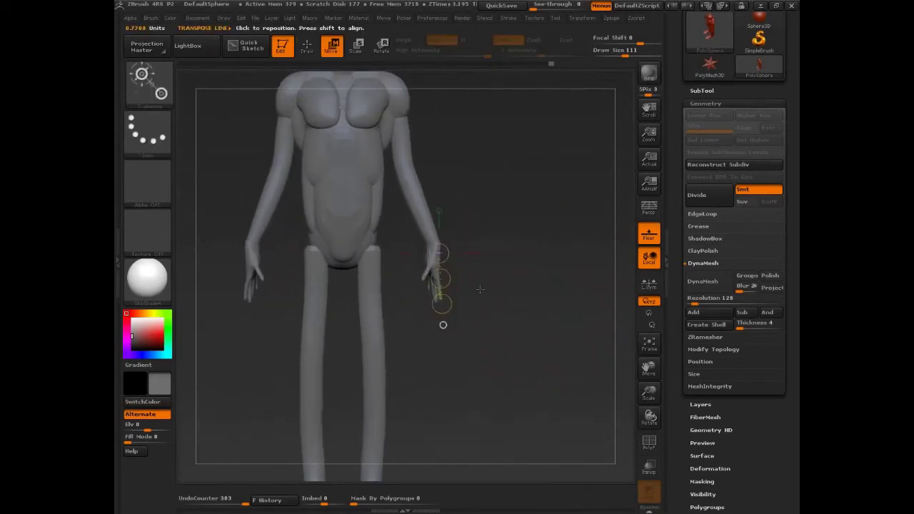
{"action": "left_click_drag", "start_coordinate": [431, 267], "coordinate": [505, 235], "text": "ctrl"}
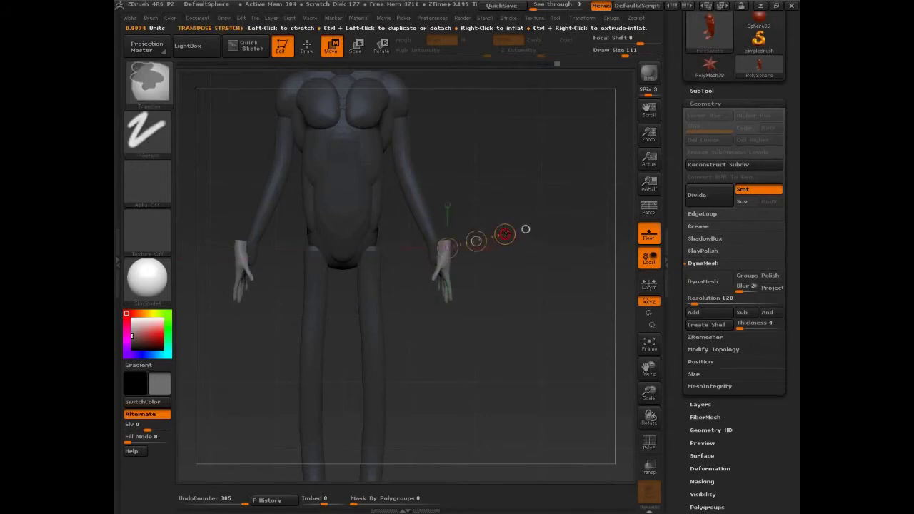
{"action": "key", "text": "r"}
{"action": "left_click_drag", "start_coordinate": [505, 232], "coordinate": [504, 233]}
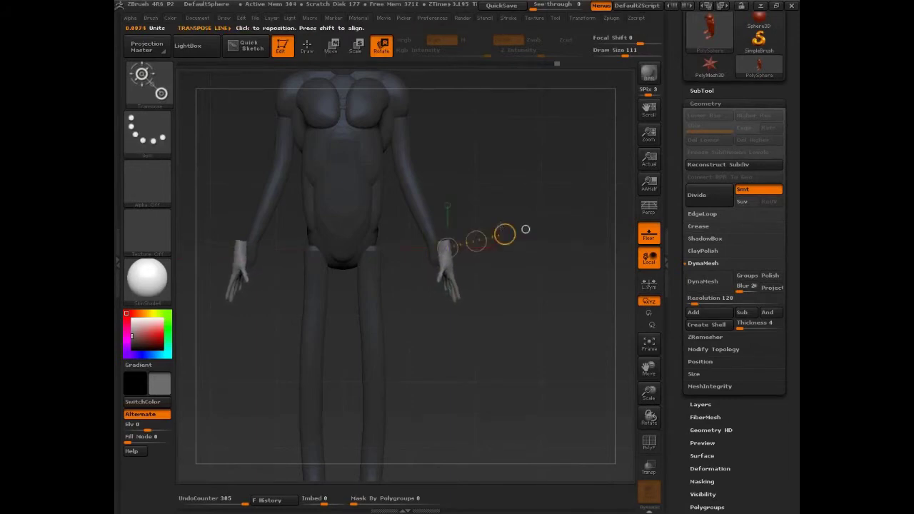
{"action": "key", "text": "q"}
{"action": "left_click", "coordinate": [493, 256], "text": "ctrl"}
- Adjust the wrist ends of the forearms to meet the hands using draw size 92
{"action": "key", "text": "s"}
{"action": "mouse_move", "coordinate": [437, 248]}
{"action": "left_mouse_down"}
{"action": "mouse_move", "coordinate": [448, 248]}
{"action": "mouse_move", "coordinate": [422, 252]}
{"action": "left_mouse_up"}
{"action": "key", "text": "s"}
- Mask everything except the arms, rotate them outward from the shoulders to meet the hands, and clear the mask
{"action": "key", "text": "w"}
{"action": "left_click_drag", "start_coordinate": [403, 151], "coordinate": [358, 182], "text": "ctrl"}
{"action": "key", "text": "q"}
{"action": "key", "text": "r"}
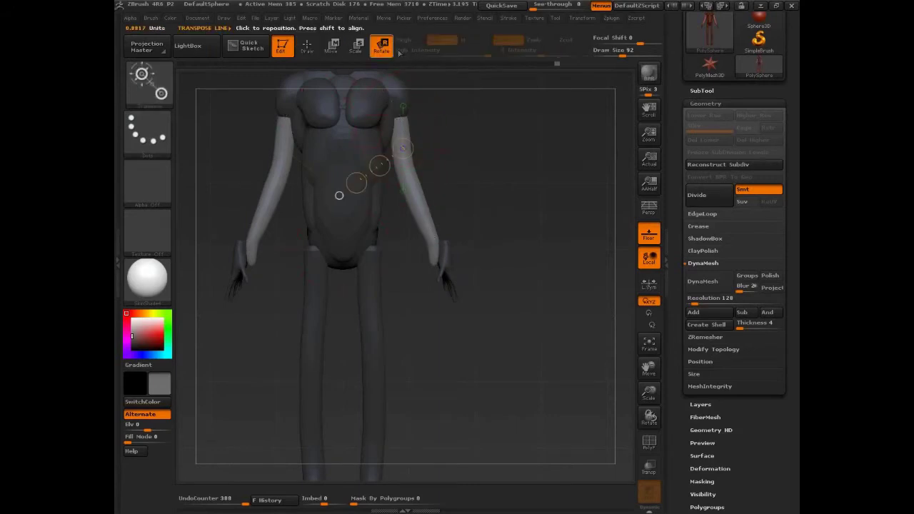
{"action": "left_click_drag", "start_coordinate": [398, 120], "coordinate": [460, 94]}
{"action": "key", "text": "q"}
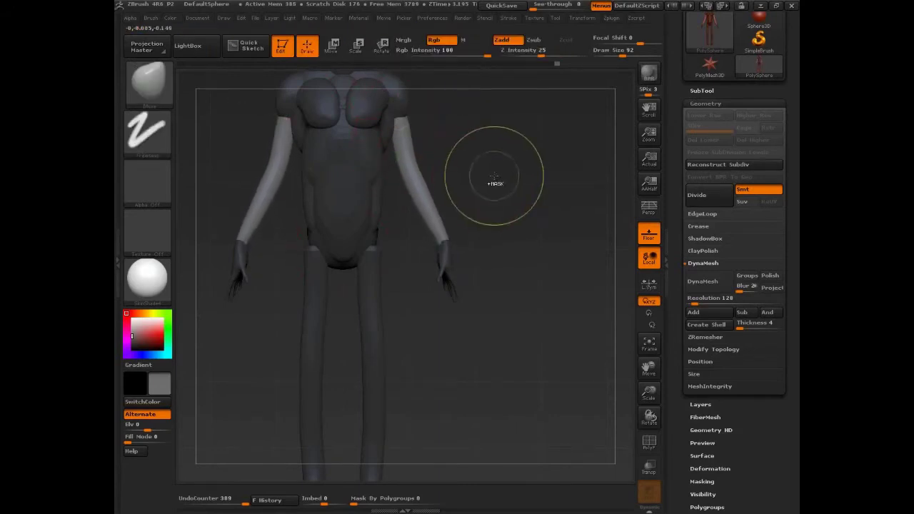
{"action": "left_click", "coordinate": [493, 185], "text": "ctrl"}
- Try converting the whole figure to a DynaMesh at resolution 128
{"action": "left_click_drag", "start_coordinate": [528, 192], "coordinate": [526, 269], "text": "alt"}
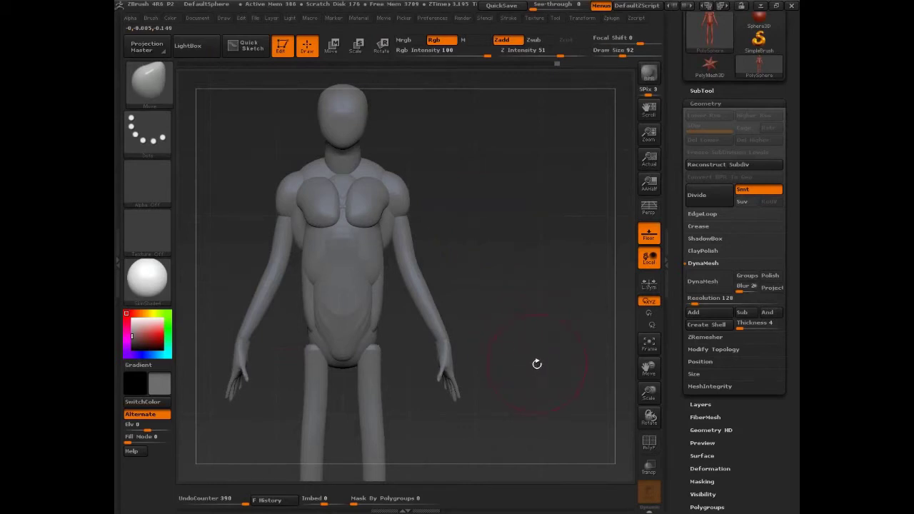
{"action": "left_click_drag", "start_coordinate": [537, 363], "coordinate": [491, 384], "text": "alt"}
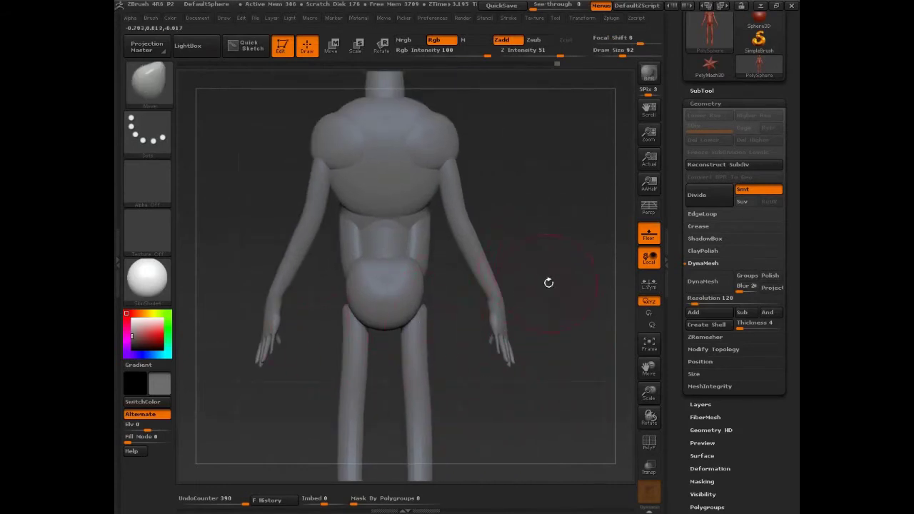
{"action": "left_click_drag", "start_coordinate": [563, 328], "coordinate": [533, 340]}
{"action": "left_click", "coordinate": [693, 288]}
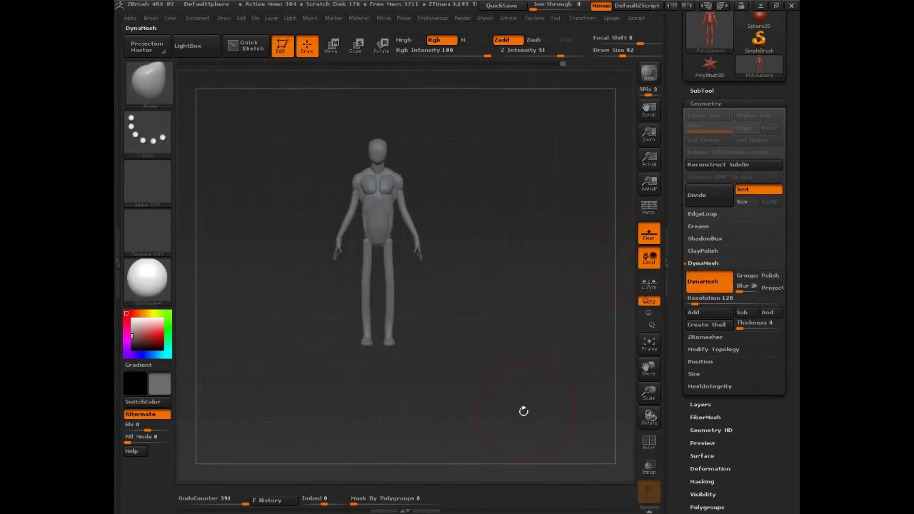
{"action": "key", "text": "ctrl+z"}
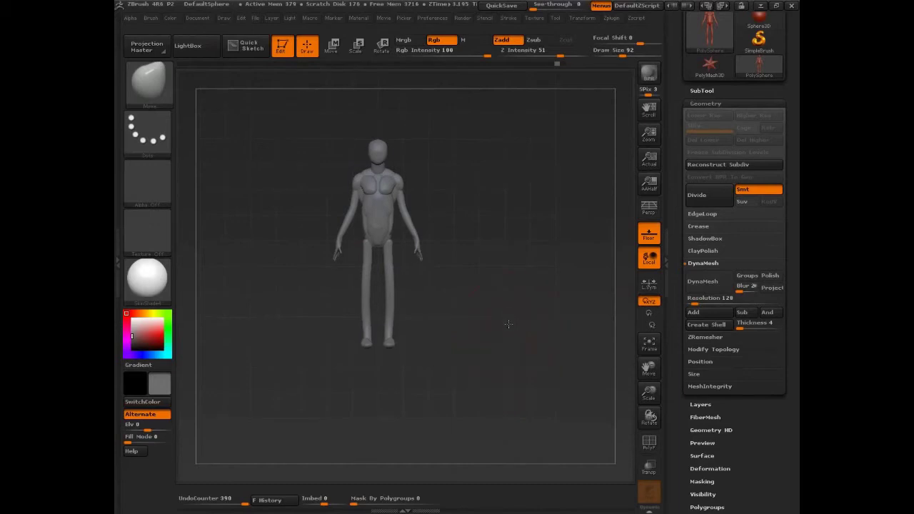
{"action": "mouse_move", "coordinate": [507, 321]}
{"action": "left_mouse_down"}
{"action": "mouse_move", "coordinate": [576, 410]}
{"action": "mouse_move", "coordinate": [564, 307]}
{"action": "mouse_move", "coordinate": [551, 291]}
{"action": "mouse_move", "coordinate": [551, 308]}
{"action": "mouse_move", "coordinate": [490, 320]}
{"action": "left_mouse_up"}
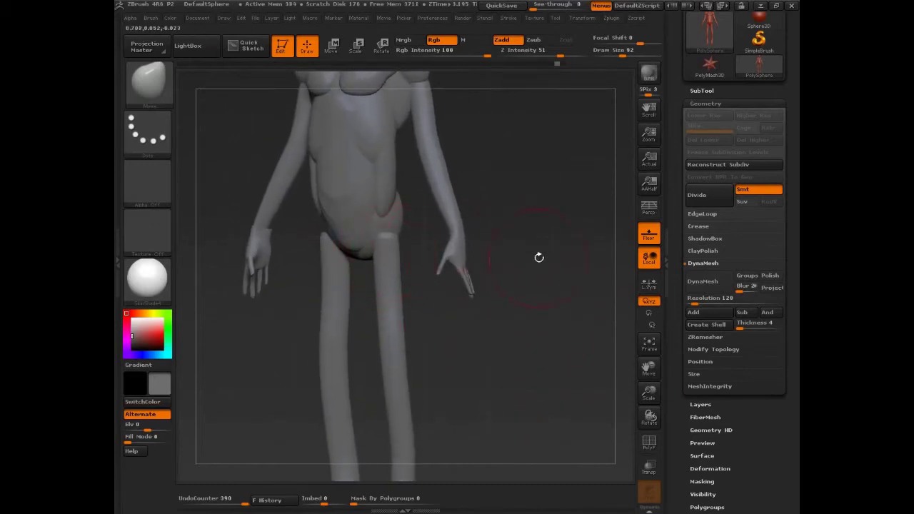
{"action": "left_click_drag", "start_coordinate": [540, 257], "coordinate": [510, 350]}
{"action": "key", "text": "ctrl+shift"}
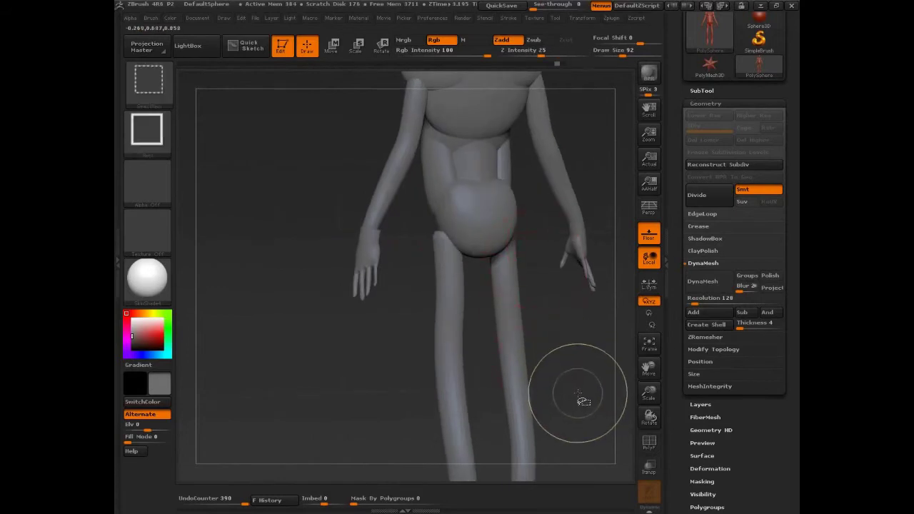
{"action": "mouse_move", "coordinate": [457, 187]}
{"action": "left_mouse_down", "text": "ctrl+shift"}
{"action": "mouse_move", "coordinate": [465, 206]}
{"action": "mouse_move", "coordinate": [429, 214]}
{"action": "mouse_move", "coordinate": [458, 250]}
{"action": "mouse_move", "coordinate": [466, 219]}
{"action": "left_mouse_up", "text": "ctrl+shift"}
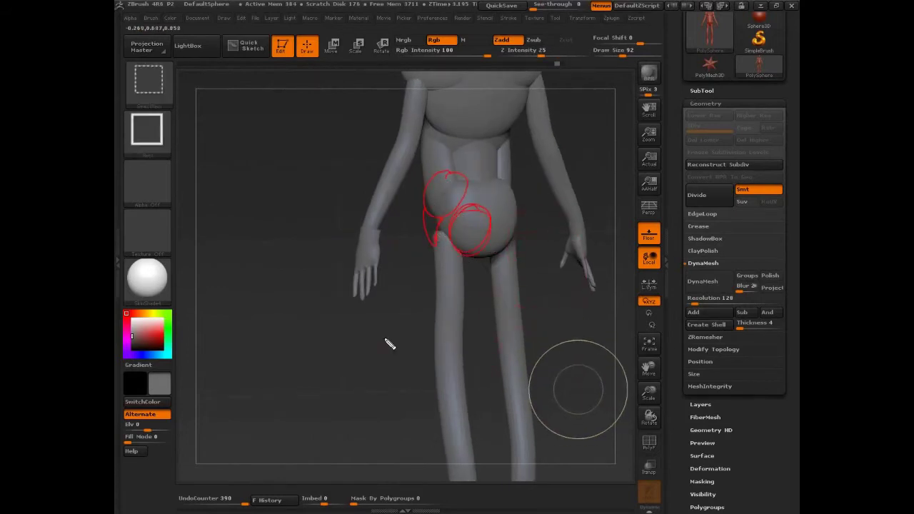
{"action": "left_click_drag", "start_coordinate": [319, 376], "coordinate": [419, 332]}
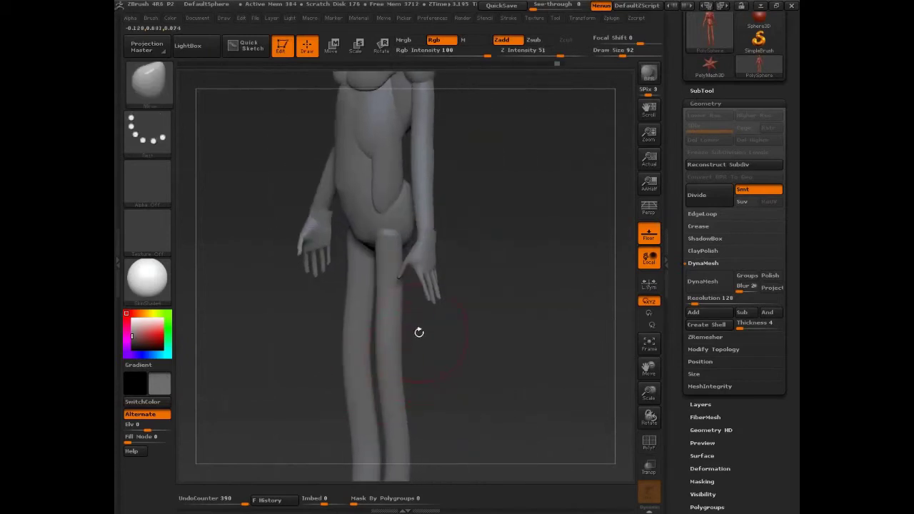
- Insert mirrored spheres on the sides of the pelvis and position them as flattened hip forms
{"action": "key", "text": "b"}
{"action": "key", "text": "i"}
{"action": "key", "text": "s"}
{"action": "mouse_move", "coordinate": [397, 211]}
{"action": "left_mouse_down"}
{"action": "mouse_move", "coordinate": [397, 235]}
{"action": "mouse_move", "coordinate": [496, 255]}
{"action": "mouse_move", "coordinate": [461, 221]}
{"action": "mouse_move", "coordinate": [425, 211]}
{"action": "left_mouse_up"}
{"action": "key", "text": "w"}
{"action": "mouse_move", "coordinate": [538, 312]}
{"action": "left_mouse_down"}
{"action": "mouse_move", "coordinate": [576, 270]}
{"action": "mouse_move", "coordinate": [423, 263]}
{"action": "left_mouse_up"}
{"action": "key", "text": "q"}
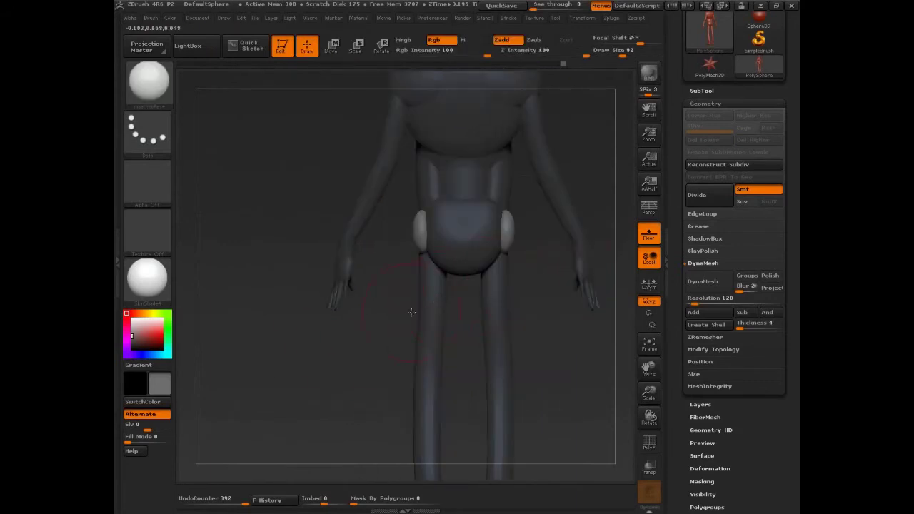
- Slim the inserted hip forms and pull their upper ends up along the waist with the Move brush
{"action": "left_click_drag", "start_coordinate": [369, 320], "coordinate": [337, 361], "text": "alt"}
{"action": "key", "text": "b"}
{"action": "key", "text": "m"}
{"action": "key", "text": "v"}
{"action": "left_click_drag", "start_coordinate": [384, 256], "coordinate": [392, 227]}
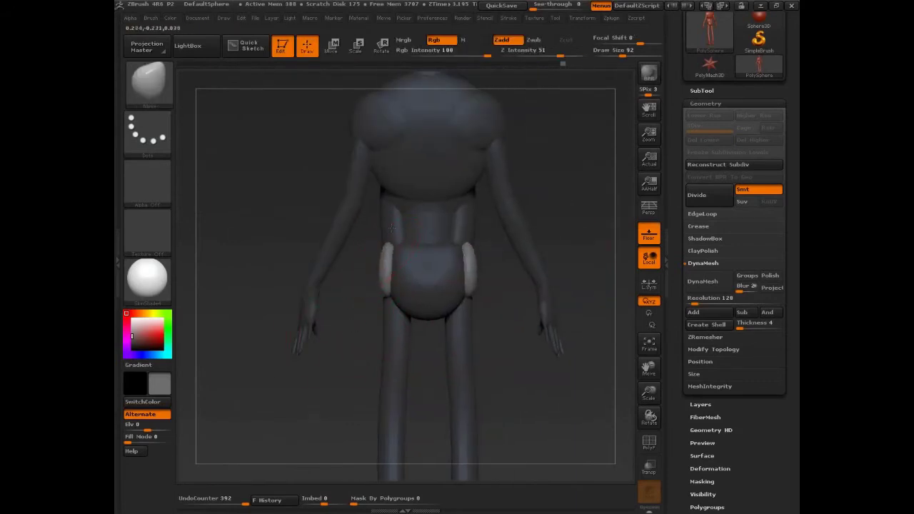
{"action": "left_click_drag", "start_coordinate": [557, 315], "coordinate": [406, 357]}
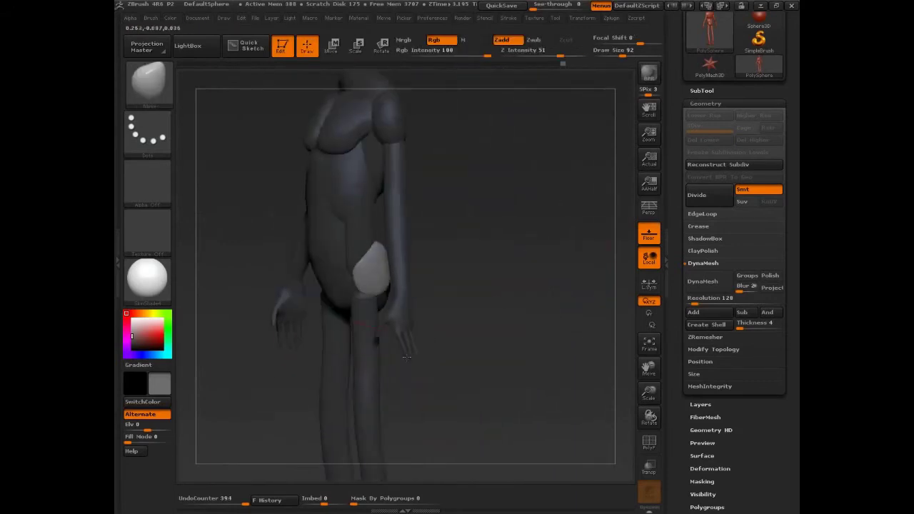
{"action": "left_click_drag", "start_coordinate": [462, 259], "coordinate": [352, 262]}
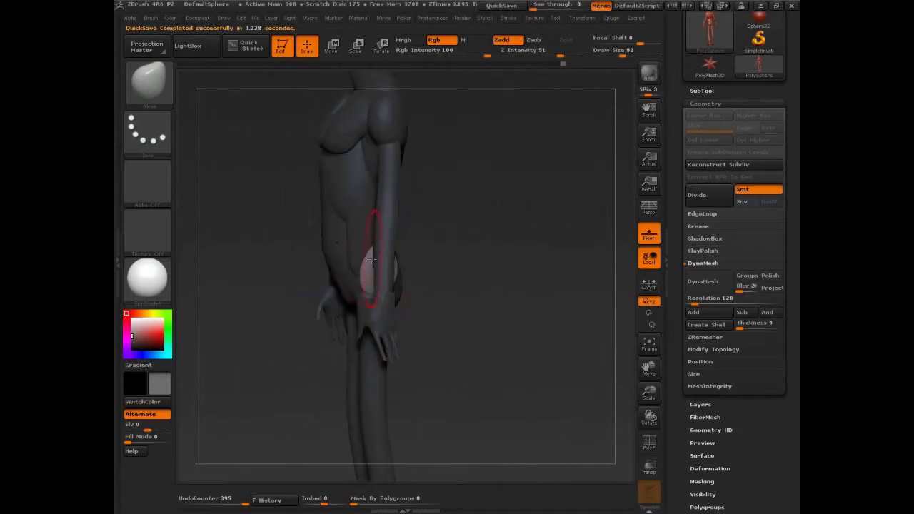
- Extend the hip forms down over the upper thighs and refine their outer contour from the front
{"action": "left_click_drag", "start_coordinate": [436, 298], "coordinate": [326, 384]}
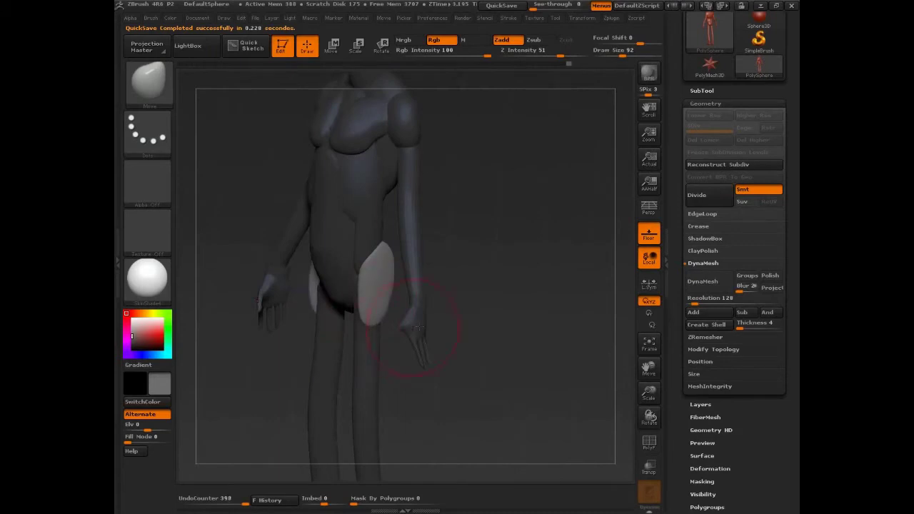
{"action": "mouse_move", "coordinate": [429, 317]}
{"action": "left_mouse_down"}
{"action": "mouse_move", "coordinate": [378, 315]}
{"action": "mouse_move", "coordinate": [374, 271]}
{"action": "left_mouse_up"}
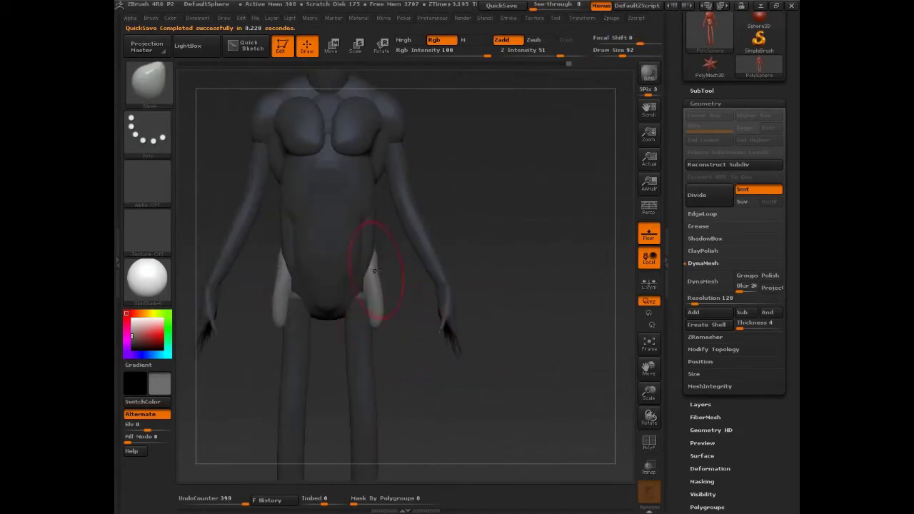
{"action": "left_click_drag", "start_coordinate": [379, 311], "coordinate": [376, 266]}
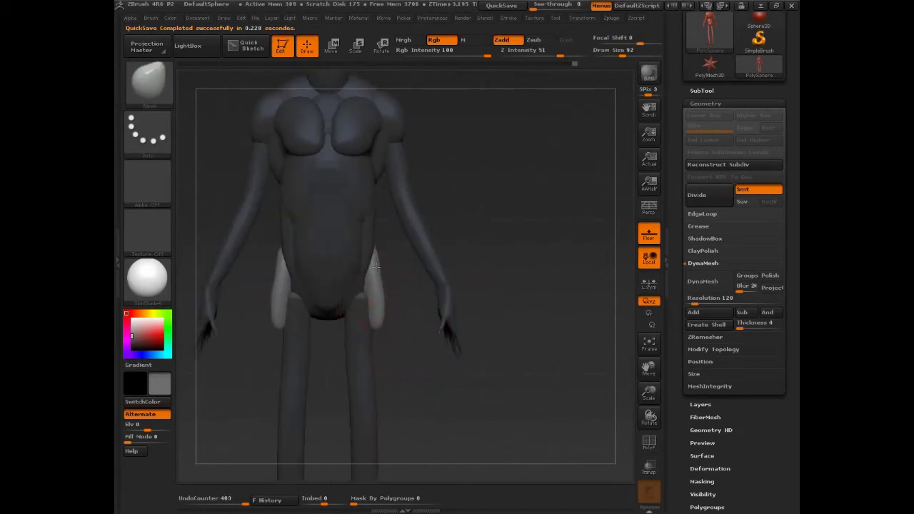
{"action": "left_click", "coordinate": [377, 260]}
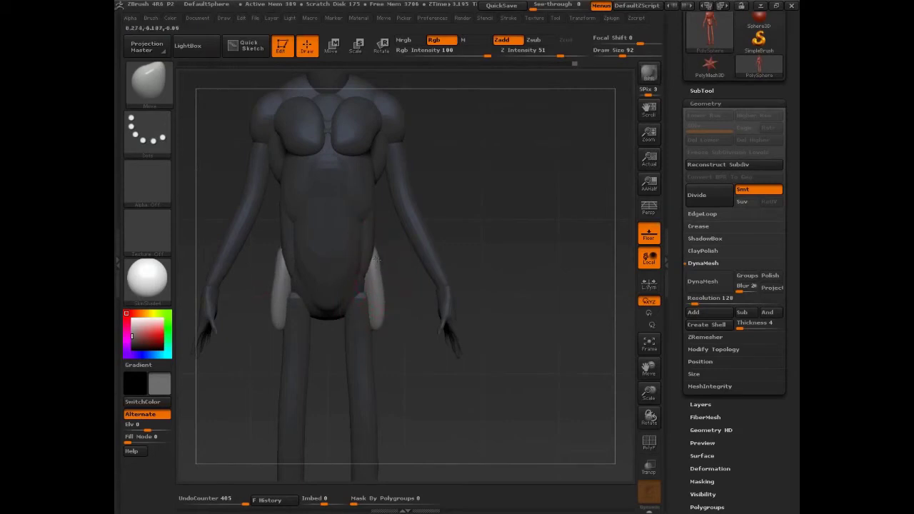
- Refine the rear and upper edges of the hip forms with the Move brush at draw size 59
{"action": "mouse_move", "coordinate": [536, 277]}
{"action": "left_mouse_down"}
{"action": "mouse_move", "coordinate": [408, 265]}
{"action": "mouse_move", "coordinate": [500, 243]}
{"action": "mouse_move", "coordinate": [535, 221]}
{"action": "left_mouse_up"}
{"action": "key", "text": "s"}
{"action": "key", "text": "s"}
{"action": "mouse_move", "coordinate": [543, 236]}
{"action": "left_mouse_down"}
{"action": "mouse_move", "coordinate": [389, 275]}
{"action": "mouse_move", "coordinate": [423, 256]}
{"action": "left_mouse_up"}
{"action": "left_click_drag", "start_coordinate": [547, 235], "coordinate": [479, 225]}
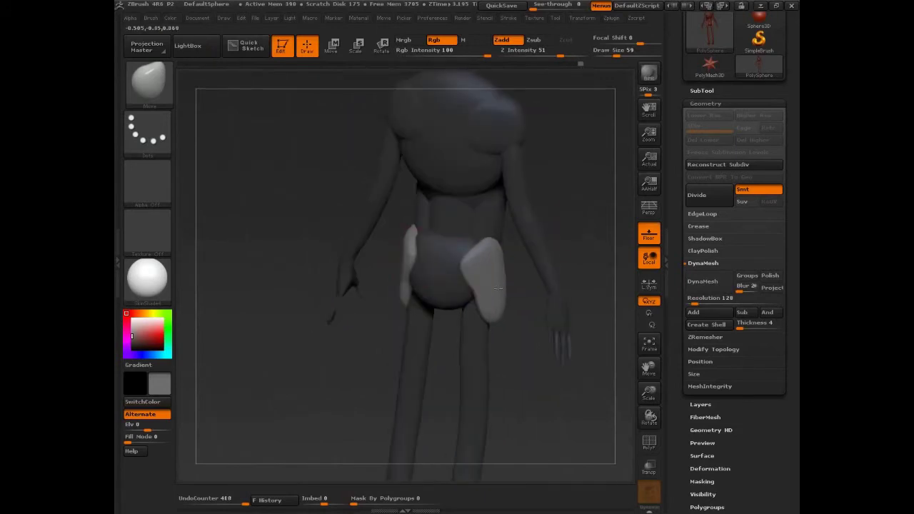
{"action": "mouse_move", "coordinate": [464, 266]}
{"action": "left_mouse_down"}
{"action": "mouse_move", "coordinate": [433, 258]}
{"action": "mouse_move", "coordinate": [429, 264]}
{"action": "left_mouse_up"}
{"action": "left_click_drag", "start_coordinate": [410, 232], "coordinate": [435, 259]}
- Broaden the upper hip forms toward the back at draw size 85 and clear the mask
{"action": "key", "text": "s"}
{"action": "left_click_drag", "start_coordinate": [358, 343], "coordinate": [423, 338]}
{"action": "mouse_move", "coordinate": [403, 286]}
{"action": "left_mouse_down"}
{"action": "mouse_move", "coordinate": [391, 282]}
{"action": "mouse_move", "coordinate": [403, 263]}
{"action": "left_mouse_up"}
{"action": "key", "text": "s"}
{"action": "key", "text": "s"}
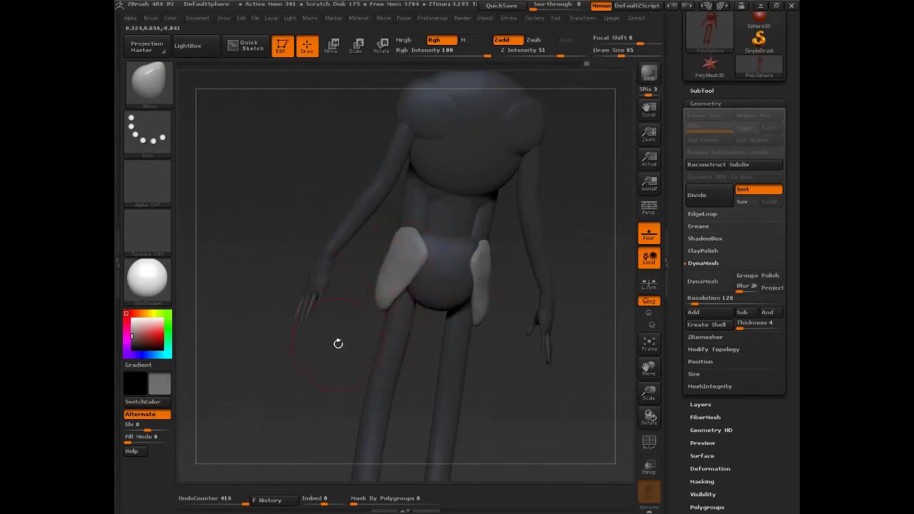
{"action": "left_click_drag", "start_coordinate": [338, 343], "coordinate": [394, 276]}
{"action": "left_click_drag", "start_coordinate": [321, 374], "coordinate": [358, 377]}
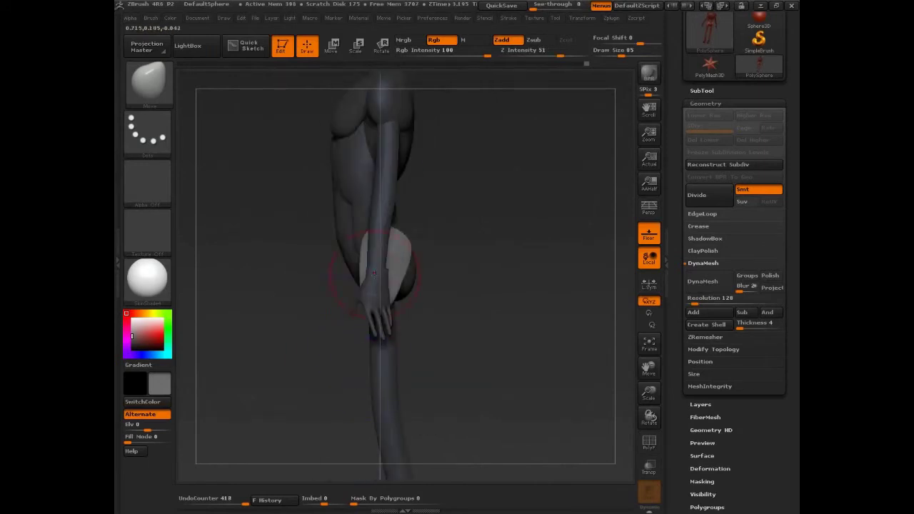
{"action": "left_click_drag", "start_coordinate": [456, 257], "coordinate": [508, 276]}
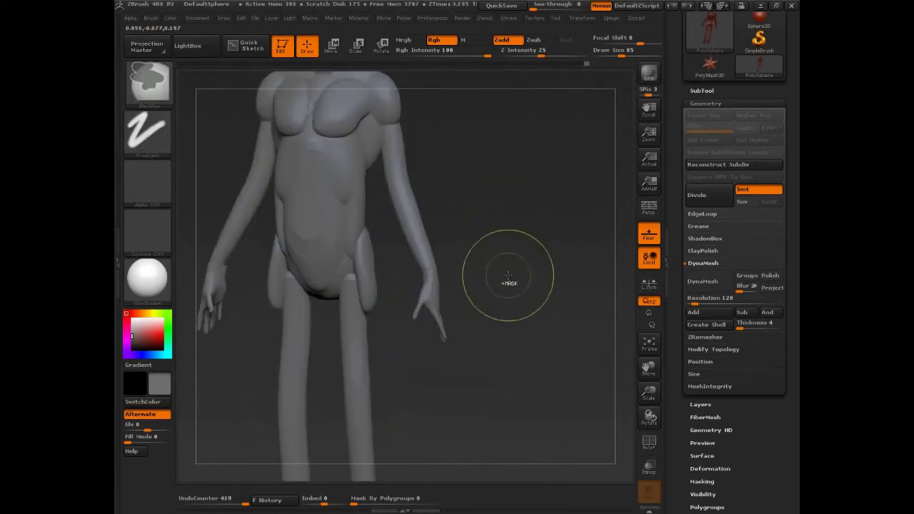
- Hide both arms and hands so the torso, hips and legs remain displayed
{"action": "left_click", "coordinate": [420, 212], "text": "ctrl+shift"}
{"action": "left_click_drag", "start_coordinate": [498, 220], "coordinate": [506, 243], "text": "ctrl+shift"}
{"action": "left_click", "coordinate": [428, 300], "text": "ctrl+shift"}
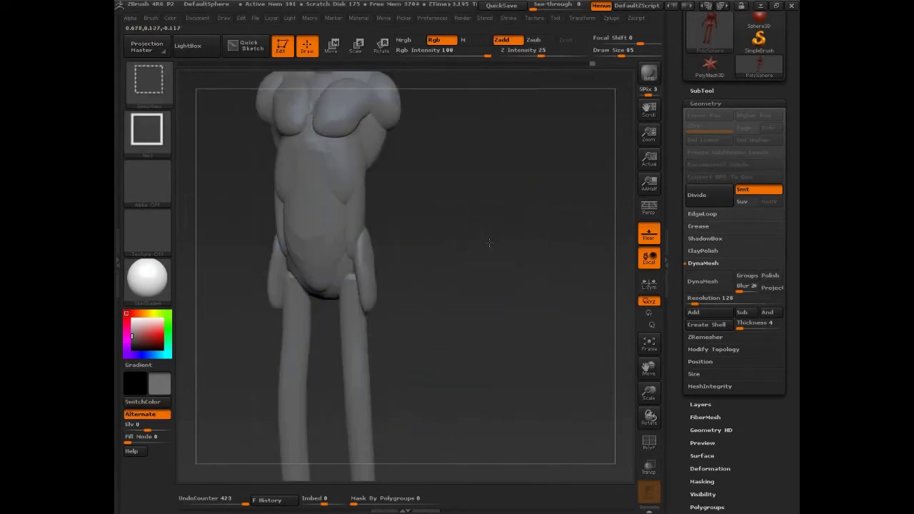
{"action": "left_click_drag", "start_coordinate": [475, 276], "coordinate": [501, 304], "text": "ctrl+shift"}
{"action": "mouse_move", "coordinate": [523, 257]}
{"action": "left_mouse_down", "text": "ctrl+shift"}
{"action": "mouse_move", "coordinate": [528, 310]}
{"action": "mouse_move", "coordinate": [477, 302]}
{"action": "left_mouse_up", "text": "ctrl+shift"}
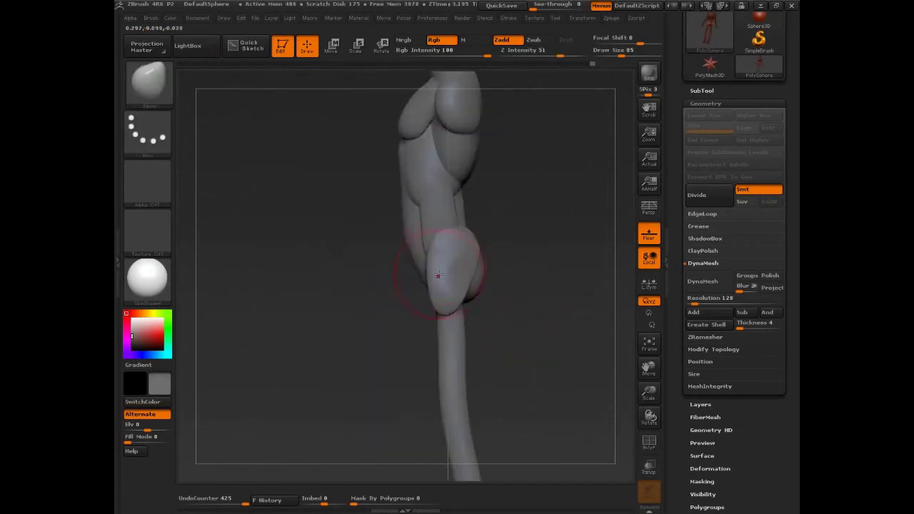
- Mask everything except the hip forms and reshape their side profile with the Move brush
{"action": "key", "text": "w"}
{"action": "left_click_drag", "start_coordinate": [440, 246], "coordinate": [423, 191], "text": "ctrl"}
{"action": "key", "text": "q"}
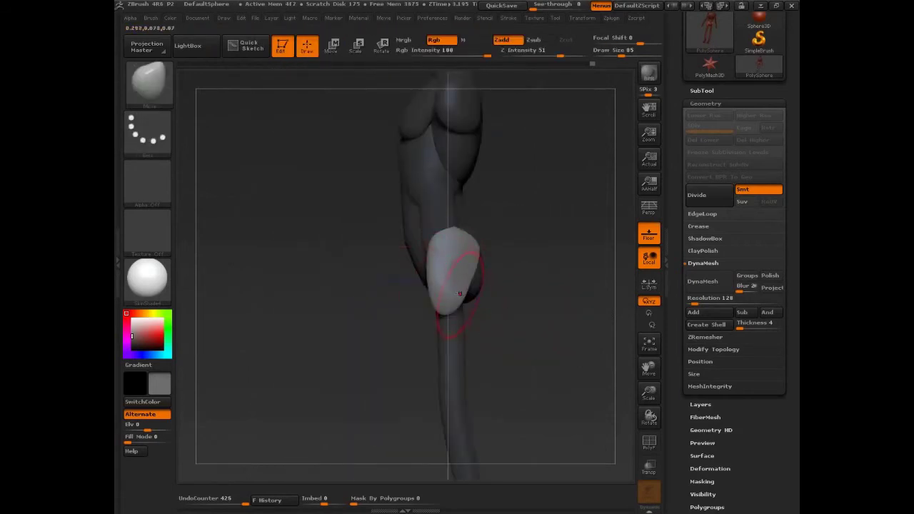
{"action": "mouse_move", "coordinate": [442, 312]}
{"action": "left_mouse_down"}
{"action": "mouse_move", "coordinate": [447, 288]}
{"action": "mouse_move", "coordinate": [451, 317]}
{"action": "mouse_move", "coordinate": [438, 306]}
{"action": "mouse_move", "coordinate": [482, 305]}
{"action": "mouse_move", "coordinate": [503, 295]}
{"action": "mouse_move", "coordinate": [503, 283]}
{"action": "mouse_move", "coordinate": [501, 296]}
{"action": "left_mouse_up"}
- Insert mirrored spheres on the back of the pelvis for the buttocks
{"action": "key", "text": "b"}
{"action": "key", "text": "i"}
{"action": "key", "text": "s"}
- Stretch the buttock spheres upward along the pelvis and down toward the thighs with the Move brush
{"action": "key", "text": "b"}
{"action": "key", "text": "m"}
{"action": "key", "text": "v"}
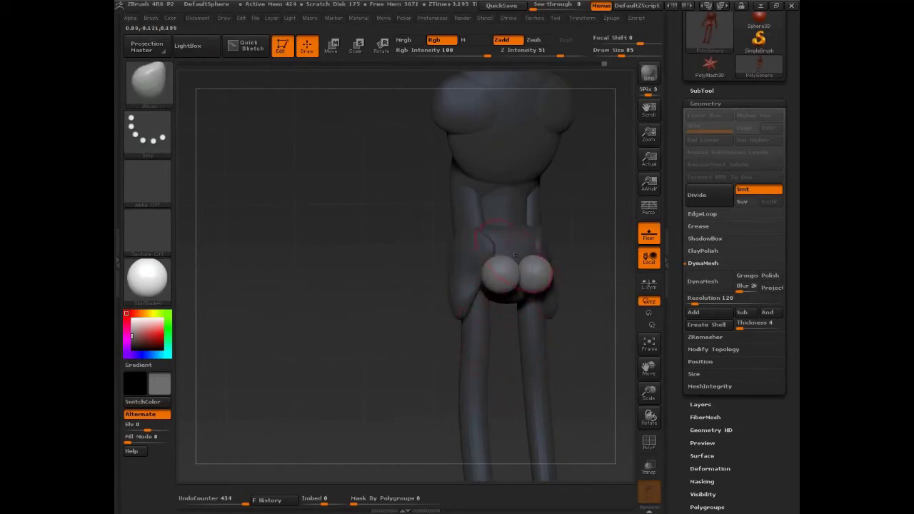
{"action": "left_click_drag", "start_coordinate": [503, 256], "coordinate": [500, 239]}
{"action": "key", "text": "bracketright"}
{"action": "left_click_drag", "start_coordinate": [508, 293], "coordinate": [498, 308]}
{"action": "mouse_move", "coordinate": [422, 323]}
{"action": "left_mouse_down"}
{"action": "mouse_move", "coordinate": [513, 323]}
{"action": "mouse_move", "coordinate": [483, 309]}
{"action": "left_mouse_up"}
{"action": "mouse_move", "coordinate": [512, 265]}
{"action": "left_mouse_down"}
{"action": "mouse_move", "coordinate": [500, 270]}
{"action": "mouse_move", "coordinate": [491, 310]}
{"action": "mouse_move", "coordinate": [508, 281]}
{"action": "mouse_move", "coordinate": [493, 304]}
{"action": "left_mouse_up"}
- Refine the side profile and lower edges of the buttock forms at draw size 95
{"action": "key", "text": "s"}
{"action": "left_click", "coordinate": [508, 283]}
{"action": "key", "text": "bracketright"}
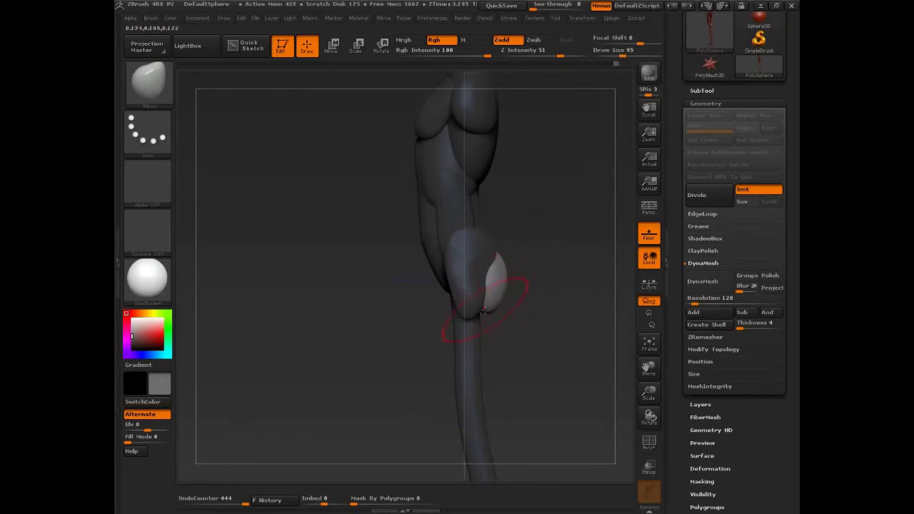
{"action": "left_click_drag", "start_coordinate": [571, 311], "coordinate": [504, 309]}
{"action": "left_click_drag", "start_coordinate": [495, 314], "coordinate": [475, 309]}
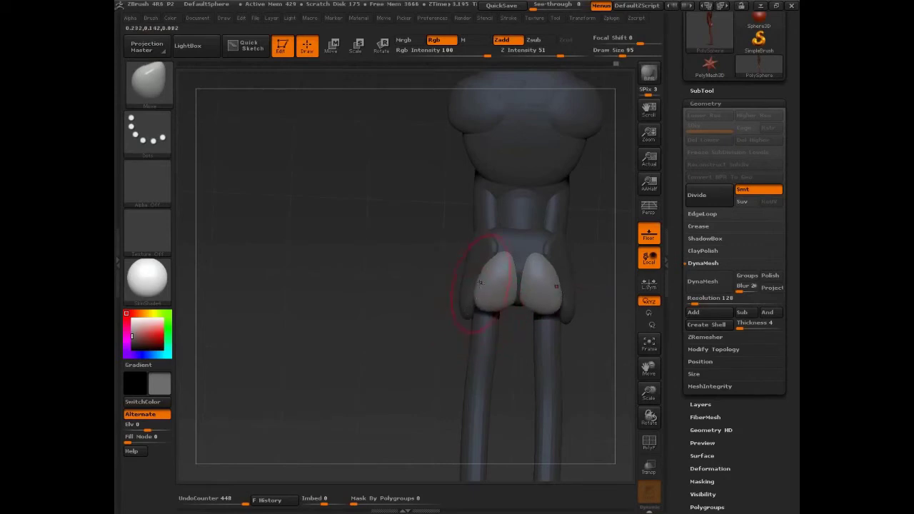
- Round the upper ends and tuck in the outer edges of the buttock forms at draw size 59
{"action": "key", "text": "bracketleft"}
{"action": "left_click_drag", "start_coordinate": [488, 258], "coordinate": [484, 250]}
{"action": "left_click_drag", "start_coordinate": [482, 284], "coordinate": [486, 283]}
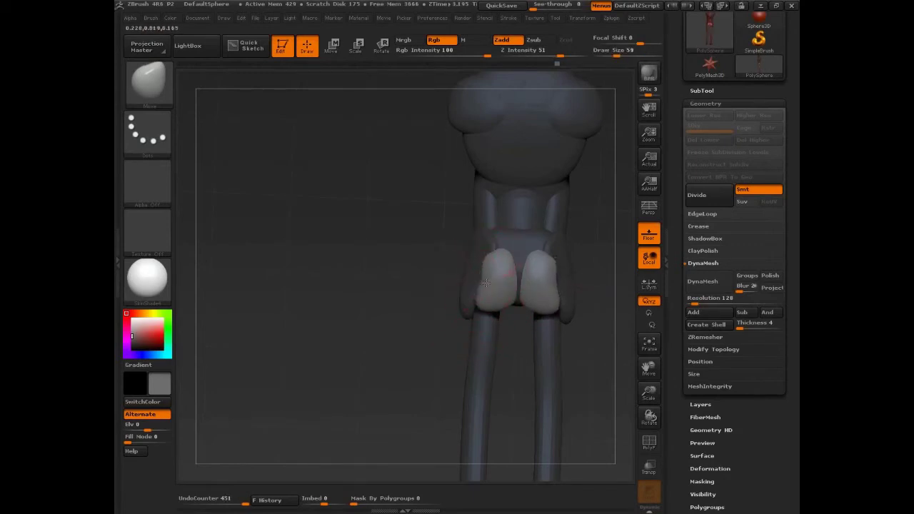
- Insert mirrored spheres on the front of both upper thighs with the InsertSphere brush
{"action": "left_click_drag", "start_coordinate": [380, 361], "coordinate": [345, 317], "text": "ctrl"}
{"action": "left_click_drag", "start_coordinate": [591, 323], "coordinate": [496, 308]}
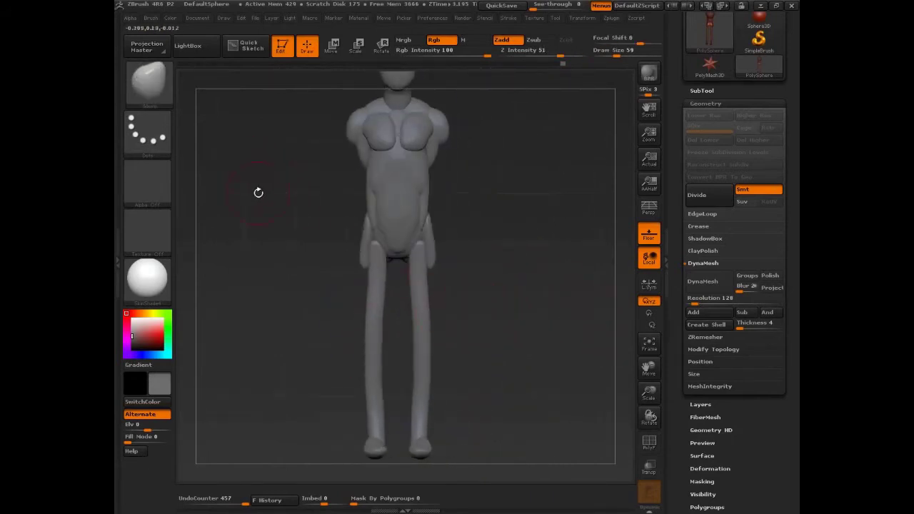
{"action": "key", "text": "b"}
{"action": "key", "text": "s"}
{"action": "key", "text": "t"}
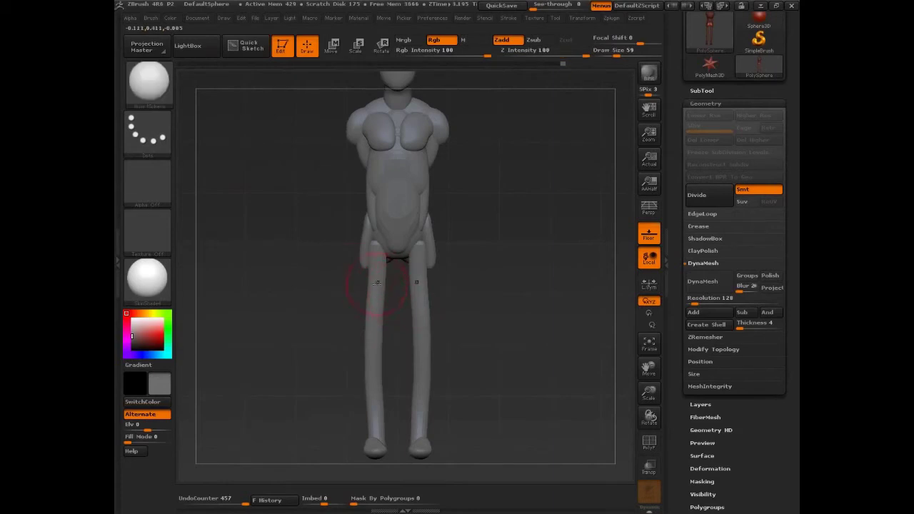
{"action": "left_click_drag", "start_coordinate": [377, 288], "coordinate": [385, 323]}
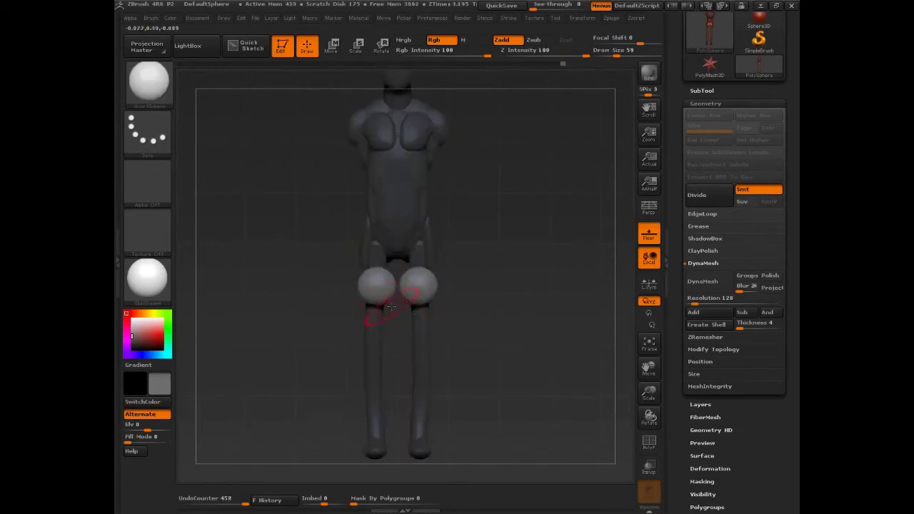
- Stretch the thigh spheres up toward the groin and down the legs with the Move brush at draw size 85
{"action": "key", "text": "b"}
{"action": "key", "text": "m"}
{"action": "key", "text": "v"}
{"action": "left_click_drag", "start_coordinate": [360, 265], "coordinate": [378, 221]}
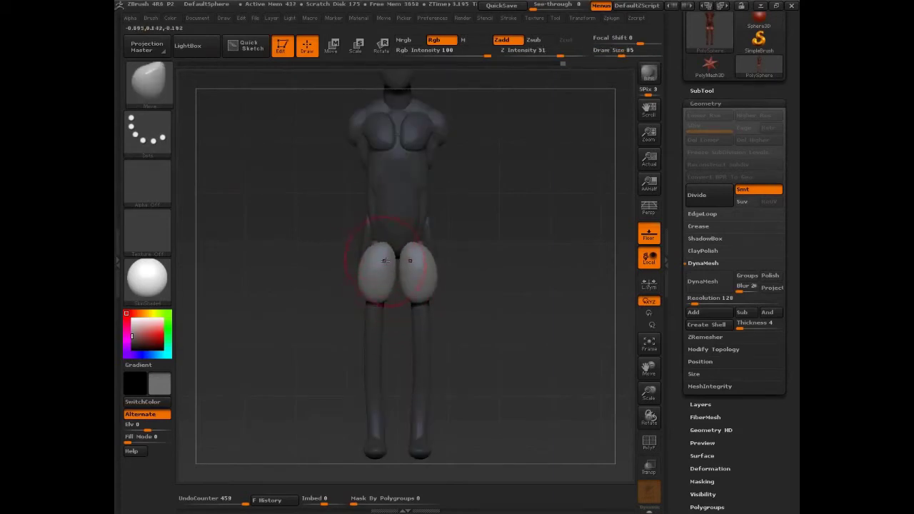
{"action": "left_click_drag", "start_coordinate": [377, 307], "coordinate": [374, 341]}
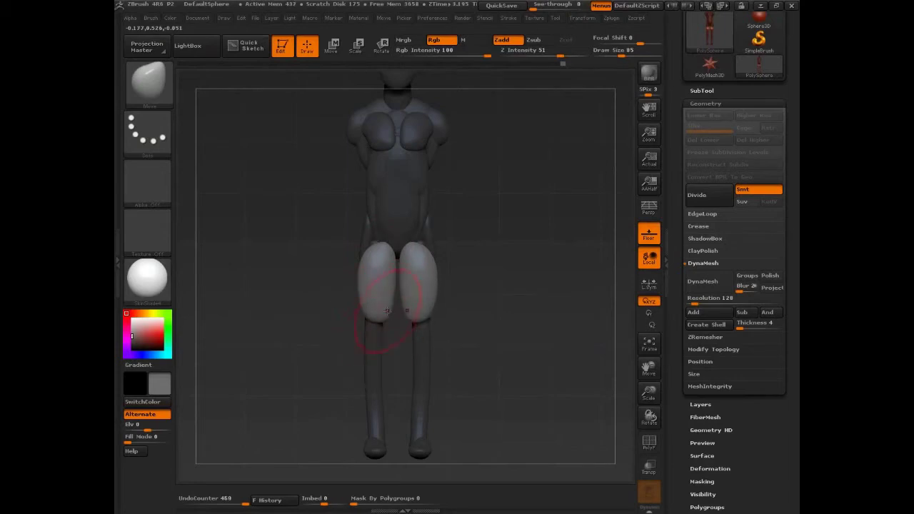
- Smooth and slim the inner sides of the front thigh forms at draw size 59, tapering their upper ends outward
{"action": "key", "text": "s"}
{"action": "key", "text": "shift"}
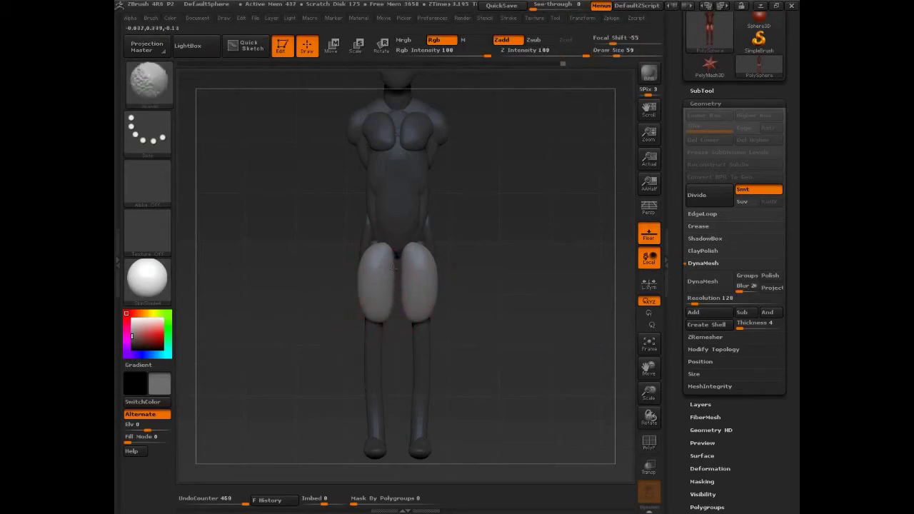
{"action": "mouse_move", "coordinate": [393, 265]}
{"action": "left_mouse_down", "text": "shift"}
{"action": "mouse_move", "coordinate": [395, 255]}
{"action": "mouse_move", "coordinate": [375, 243]}
{"action": "left_mouse_up", "text": "shift"}
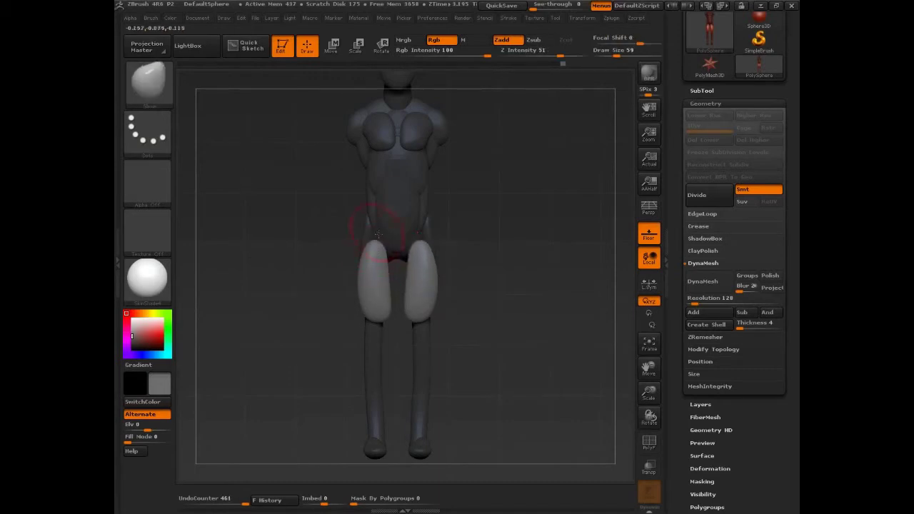
{"action": "key", "text": "shift"}
{"action": "left_click_drag", "start_coordinate": [387, 287], "coordinate": [388, 294], "text": "shift"}
- Lengthen the front thigh forms toward the knees and fit their profile around the legs with the Move brush at draw size 111
{"action": "mouse_move", "coordinate": [493, 314]}
{"action": "left_mouse_down"}
{"action": "mouse_move", "coordinate": [406, 326]}
{"action": "mouse_move", "coordinate": [409, 348]}
{"action": "left_mouse_up"}
{"action": "left_click_drag", "start_coordinate": [439, 285], "coordinate": [469, 276], "text": "shift"}
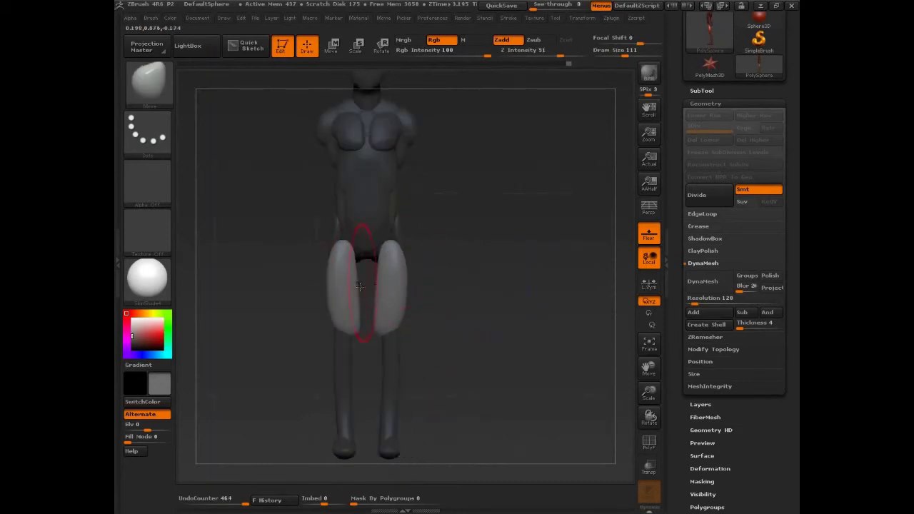
{"action": "left_click_drag", "start_coordinate": [340, 322], "coordinate": [336, 323]}
{"action": "left_click_drag", "start_coordinate": [468, 336], "coordinate": [489, 335], "text": "shift"}
{"action": "left_click_drag", "start_coordinate": [354, 274], "coordinate": [381, 270]}
{"action": "mouse_move", "coordinate": [472, 266]}
{"action": "left_mouse_down"}
{"action": "mouse_move", "coordinate": [484, 260]}
{"action": "mouse_move", "coordinate": [510, 281]}
{"action": "mouse_move", "coordinate": [561, 296]}
{"action": "mouse_move", "coordinate": [508, 261]}
{"action": "mouse_move", "coordinate": [354, 273]}
{"action": "left_mouse_up"}
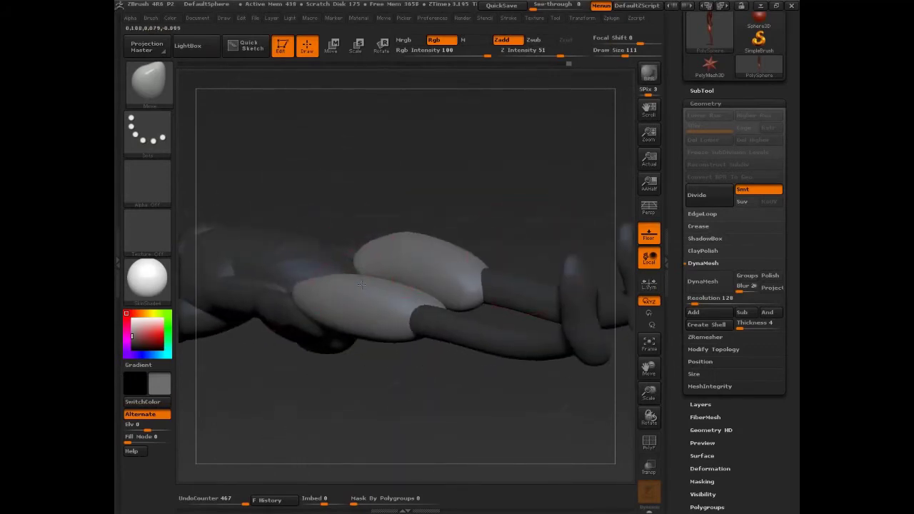
{"action": "mouse_move", "coordinate": [396, 240]}
{"action": "left_mouse_down"}
{"action": "mouse_move", "coordinate": [383, 244]}
{"action": "mouse_move", "coordinate": [474, 300]}
{"action": "mouse_move", "coordinate": [535, 310]}
{"action": "mouse_move", "coordinate": [525, 275]}
{"action": "mouse_move", "coordinate": [534, 300]}
{"action": "left_mouse_up"}
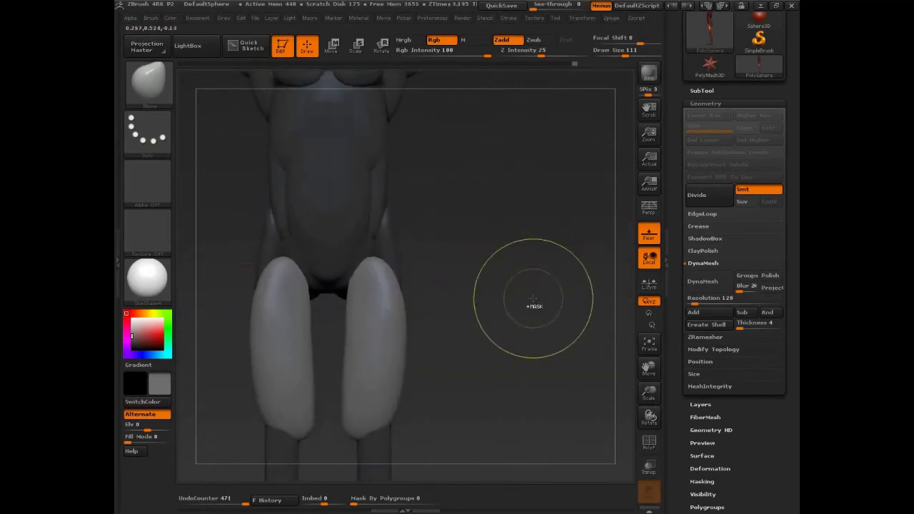
- Pull the upper ends of the front thigh forms up to the pelvis crease and taper them beside the hip masses
{"action": "left_click_drag", "start_coordinate": [380, 292], "coordinate": [377, 291], "text": "ctrl+shift"}
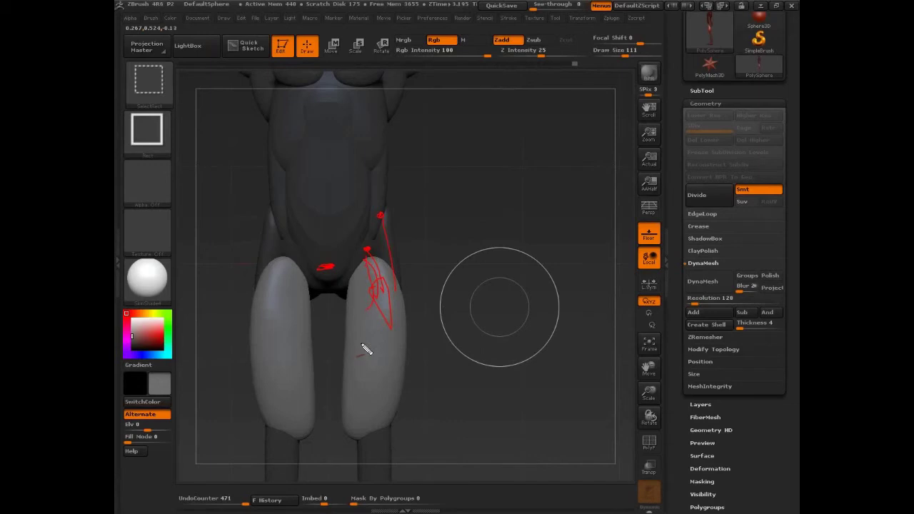
{"action": "key", "text": "Escape"}
{"action": "left_click_drag", "start_coordinate": [517, 306], "coordinate": [429, 303]}
{"action": "left_click_drag", "start_coordinate": [378, 264], "coordinate": [378, 249]}
{"action": "mouse_move", "coordinate": [480, 216]}
{"action": "left_mouse_down", "text": "shift"}
{"action": "mouse_move", "coordinate": [426, 253]}
{"action": "mouse_move", "coordinate": [358, 248]}
{"action": "left_mouse_up", "text": "shift"}
{"action": "left_click_drag", "start_coordinate": [484, 253], "coordinate": [423, 254]}
{"action": "left_click_drag", "start_coordinate": [362, 250], "coordinate": [368, 247]}
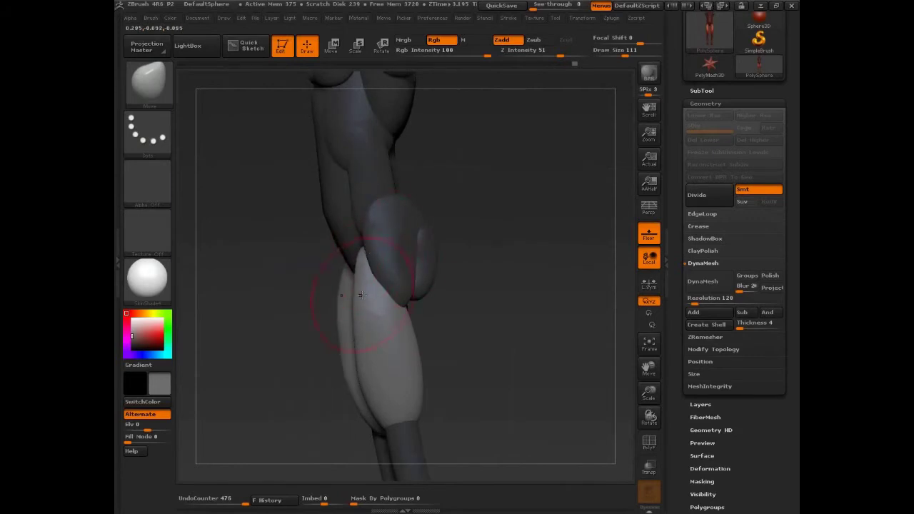
{"action": "left_click_drag", "start_coordinate": [461, 230], "coordinate": [504, 233]}
{"action": "left_click_drag", "start_coordinate": [357, 263], "coordinate": [350, 258]}
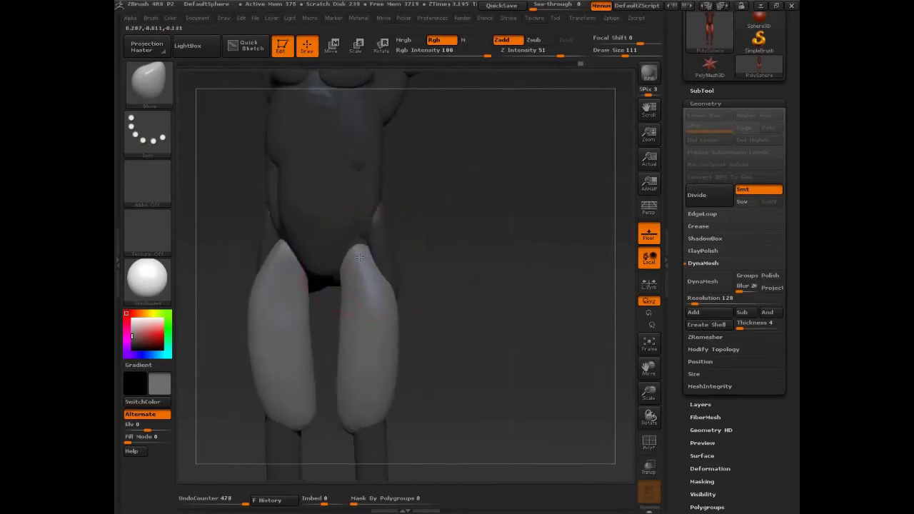
- Refine the outer curve, inner edge and lower inner corner of the front thigh forms with the Move brush
{"action": "mouse_move", "coordinate": [397, 308]}
{"action": "left_mouse_down"}
{"action": "mouse_move", "coordinate": [329, 271]}
{"action": "mouse_move", "coordinate": [361, 286]}
{"action": "left_mouse_up"}
{"action": "left_click_drag", "start_coordinate": [451, 319], "coordinate": [480, 320]}
{"action": "left_click_drag", "start_coordinate": [378, 306], "coordinate": [387, 305]}
{"action": "left_click_drag", "start_coordinate": [341, 309], "coordinate": [349, 308]}
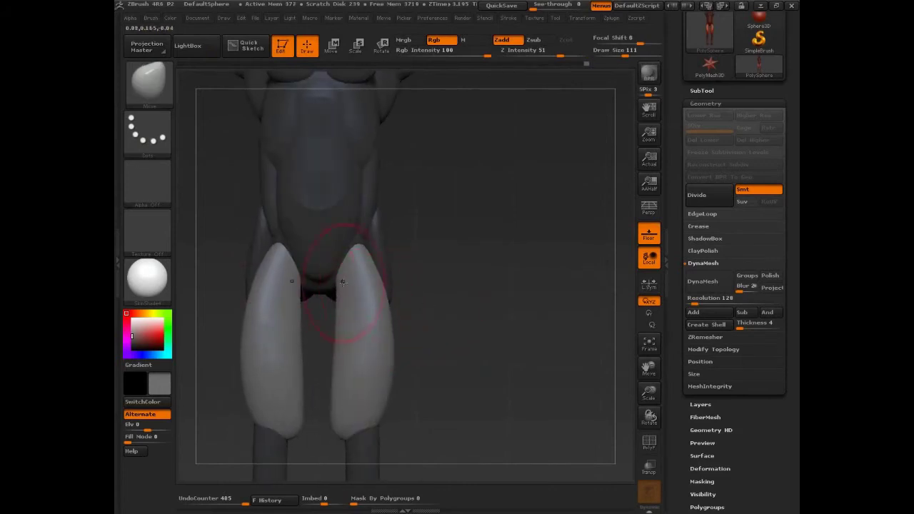
{"action": "left_click_drag", "start_coordinate": [339, 433], "coordinate": [343, 430]}
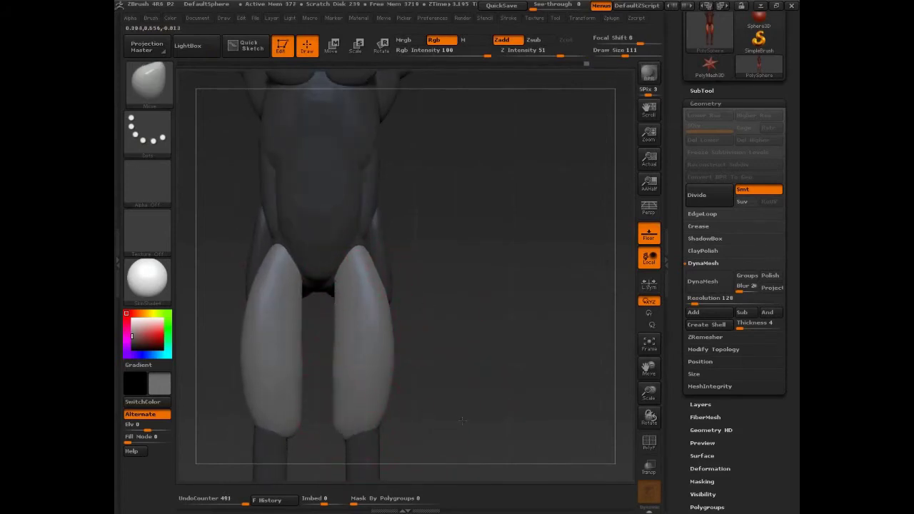
- Insert mirrored spheres on the back of both thighs for the hamstrings
{"action": "left_click_drag", "start_coordinate": [465, 419], "coordinate": [505, 310], "text": "alt"}
{"action": "left_click_drag", "start_coordinate": [380, 319], "coordinate": [423, 268]}
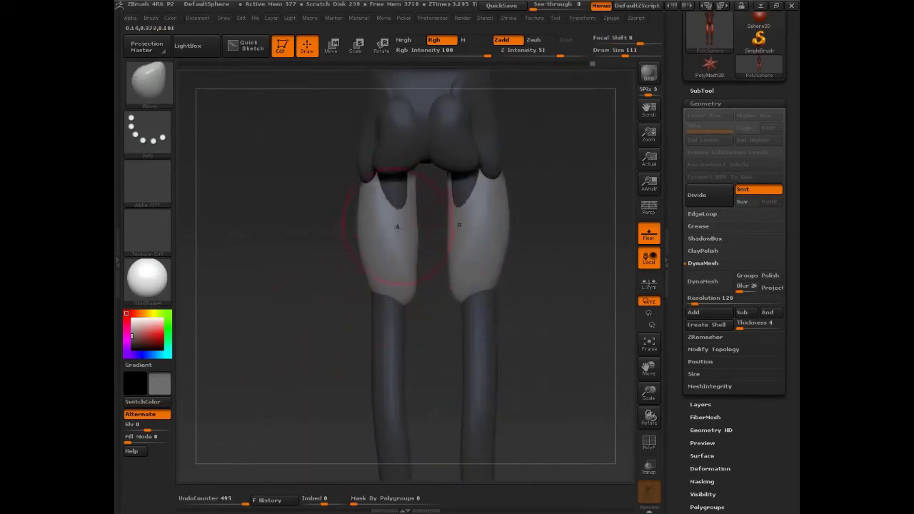
{"action": "key", "text": "b"}
{"action": "key", "text": "i"}
{"action": "key", "text": "s"}
{"action": "left_click_drag", "start_coordinate": [395, 230], "coordinate": [398, 250]}
- Stretch the hamstring spheres into long forms from under the buttocks down toward the knees with the Move brush
{"action": "key", "text": "b"}
{"action": "key", "text": "m"}
{"action": "key", "text": "v"}
{"action": "mouse_move", "coordinate": [392, 218]}
{"action": "left_mouse_down"}
{"action": "mouse_move", "coordinate": [400, 147]}
{"action": "mouse_move", "coordinate": [392, 247]}
{"action": "mouse_move", "coordinate": [402, 319]}
{"action": "left_mouse_up"}
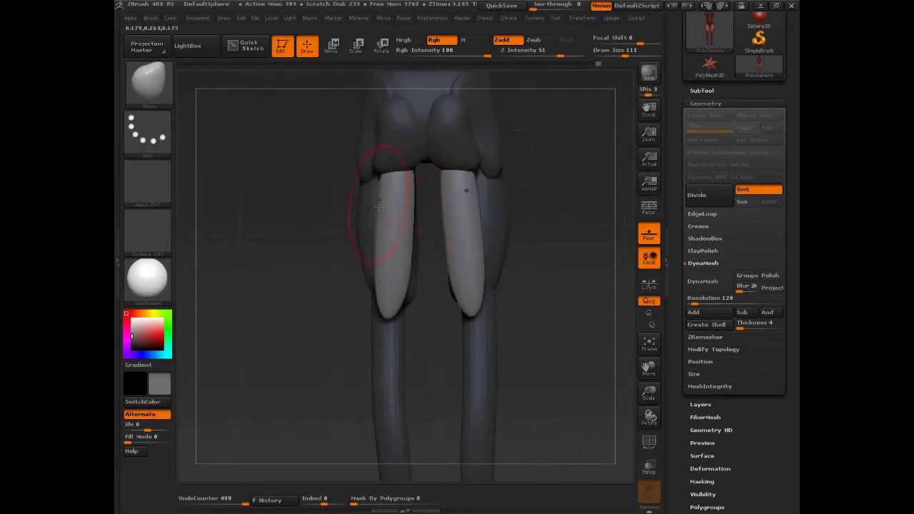
- Widen the hamstring forms across the back of the thighs and tuck their upper ends under the buttocks at draw size 194
{"action": "key", "text": "s"}
{"action": "mouse_move", "coordinate": [379, 212]}
{"action": "left_mouse_down"}
{"action": "mouse_move", "coordinate": [389, 212]}
{"action": "mouse_move", "coordinate": [376, 207]}
{"action": "mouse_move", "coordinate": [373, 186]}
{"action": "left_mouse_up"}
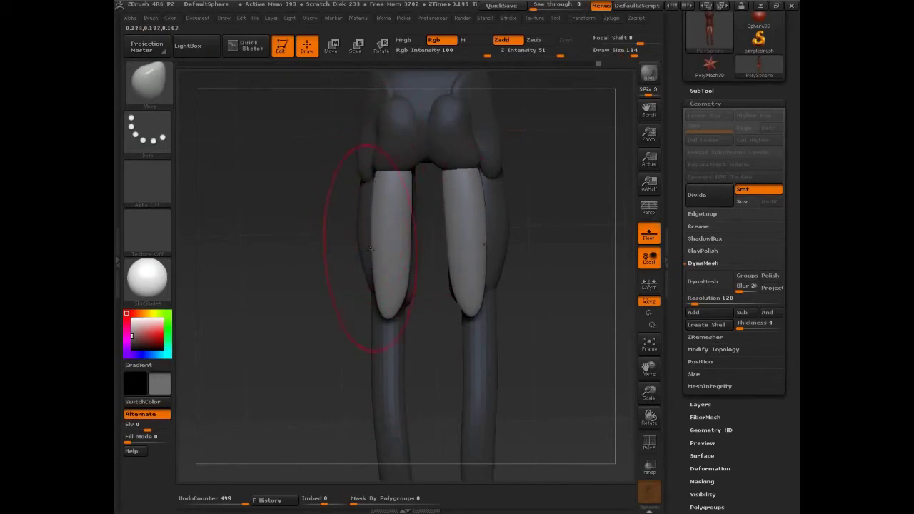
{"action": "left_click_drag", "start_coordinate": [371, 250], "coordinate": [363, 250]}
{"action": "left_click_drag", "start_coordinate": [379, 282], "coordinate": [407, 276]}
{"action": "mouse_move", "coordinate": [540, 246]}
{"action": "left_mouse_down"}
{"action": "mouse_move", "coordinate": [529, 243]}
{"action": "mouse_move", "coordinate": [517, 258]}
{"action": "left_mouse_up"}
{"action": "left_click_drag", "start_coordinate": [410, 183], "coordinate": [426, 183]}
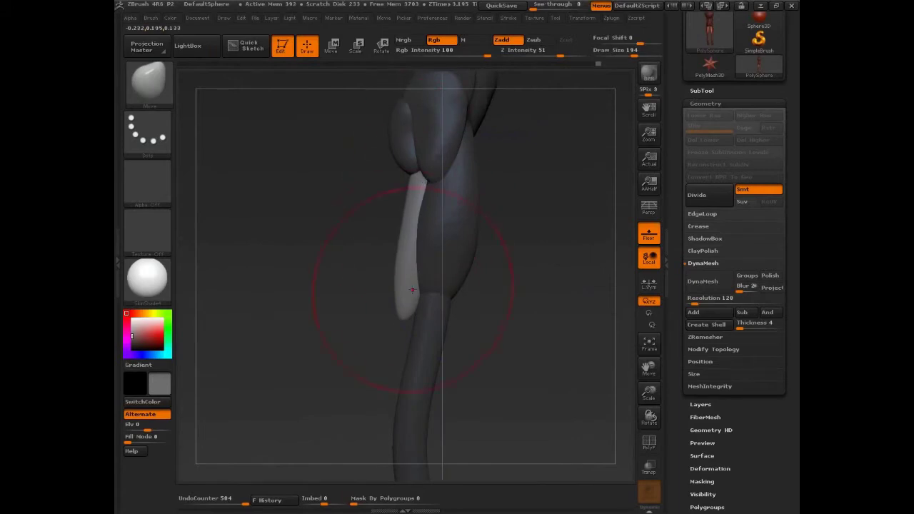
- Extend the lower ends of the hamstring forms down behind the knees and shape their outer edges at draw size 136
{"action": "mouse_move", "coordinate": [412, 292]}
{"action": "left_mouse_down"}
{"action": "mouse_move", "coordinate": [421, 300]}
{"action": "mouse_move", "coordinate": [413, 335]}
{"action": "mouse_move", "coordinate": [408, 318]}
{"action": "mouse_move", "coordinate": [398, 352]}
{"action": "left_mouse_up"}
{"action": "key", "text": "s"}
{"action": "left_click", "coordinate": [421, 321]}
{"action": "key", "text": "s"}
{"action": "left_click", "coordinate": [443, 316]}
{"action": "left_click_drag", "start_coordinate": [508, 265], "coordinate": [393, 326]}
{"action": "left_click_drag", "start_coordinate": [322, 325], "coordinate": [324, 322]}
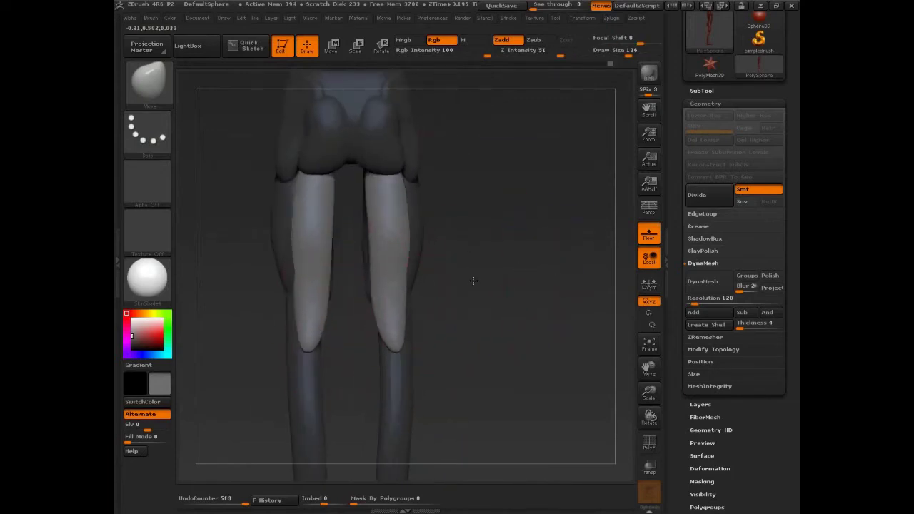
- Tuck the lower ends of the hamstring forms closer against the back of the legs, checking the side profile
{"action": "left_click_drag", "start_coordinate": [435, 314], "coordinate": [506, 278]}
{"action": "left_click_drag", "start_coordinate": [393, 246], "coordinate": [481, 322]}
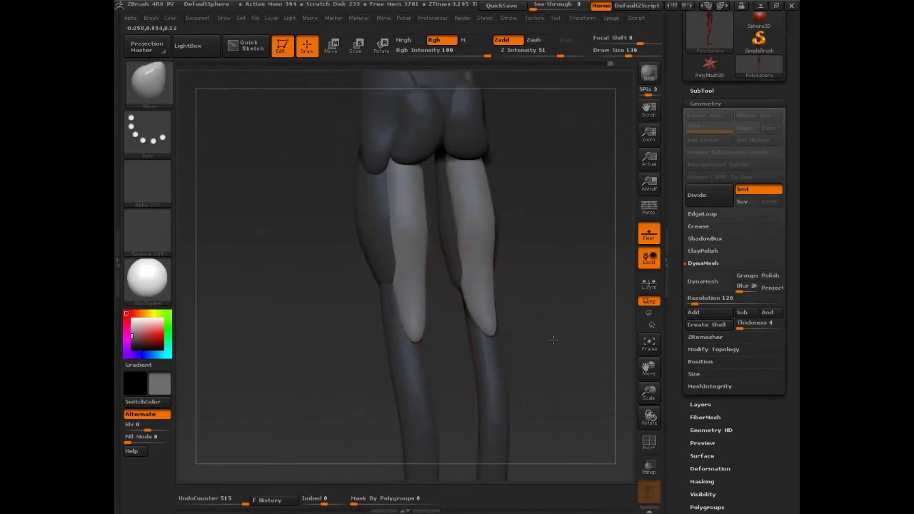
{"action": "left_click_drag", "start_coordinate": [555, 337], "coordinate": [419, 286]}
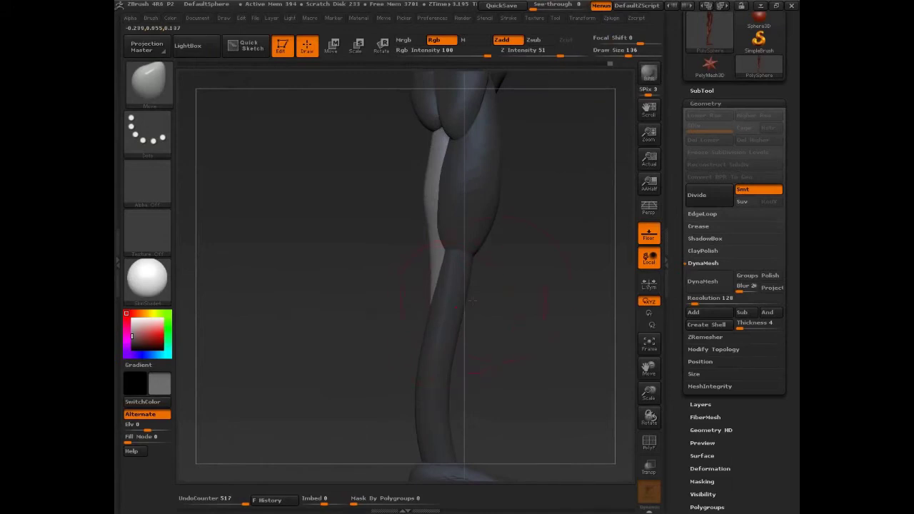
{"action": "mouse_move", "coordinate": [473, 300]}
{"action": "left_mouse_down"}
{"action": "mouse_move", "coordinate": [517, 227]}
{"action": "mouse_move", "coordinate": [411, 252]}
{"action": "mouse_move", "coordinate": [399, 269]}
{"action": "left_mouse_up"}
- Insert mirrored spheres between the upper thighs and stretch them into long inner-thigh forms with the Move brush
{"action": "left_click_drag", "start_coordinate": [462, 236], "coordinate": [534, 236]}
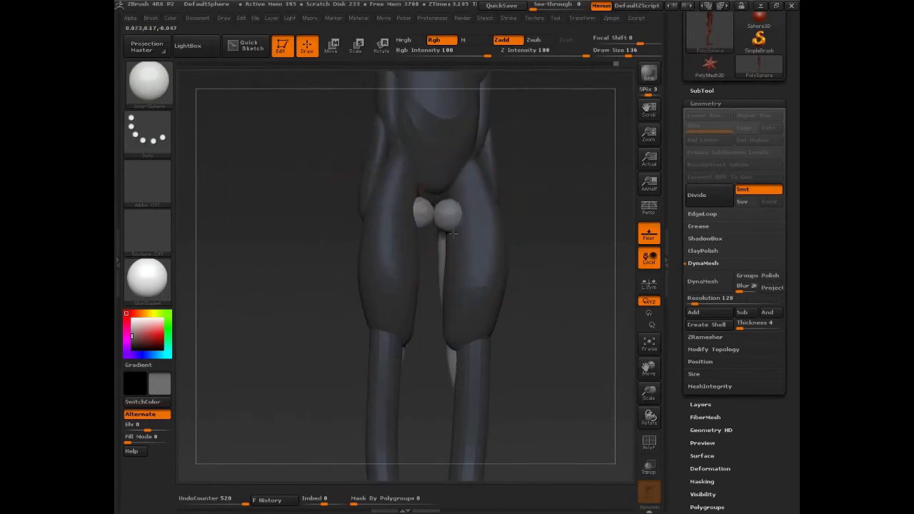
{"action": "left_click_drag", "start_coordinate": [446, 223], "coordinate": [452, 238]}
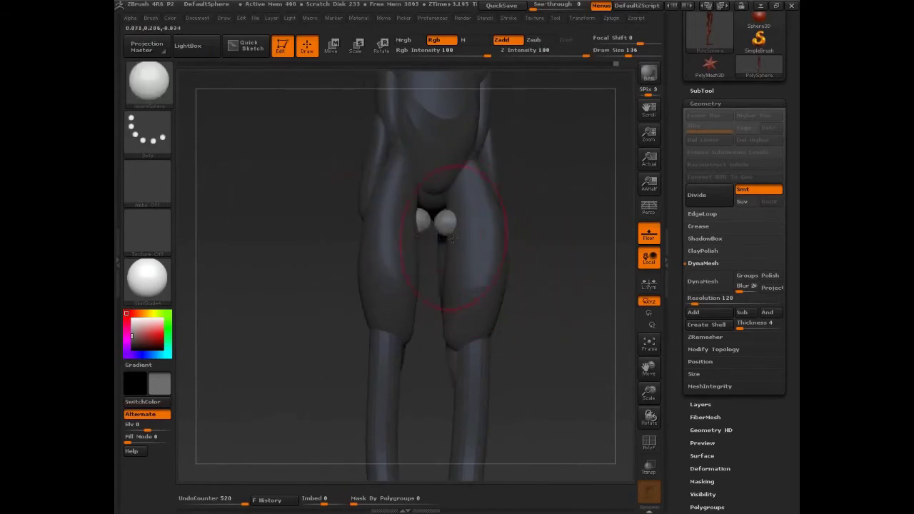
{"action": "key", "text": "b"}
{"action": "key", "text": "m"}
{"action": "key", "text": "v"}
{"action": "mouse_move", "coordinate": [441, 194]}
{"action": "left_mouse_down"}
{"action": "mouse_move", "coordinate": [446, 291]}
{"action": "mouse_move", "coordinate": [446, 185]}
{"action": "left_mouse_up"}
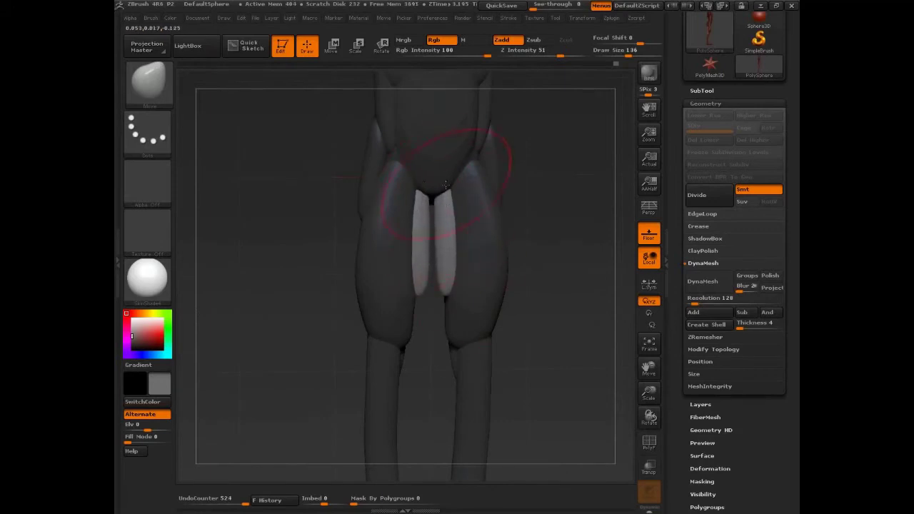
{"action": "left_click_drag", "start_coordinate": [447, 300], "coordinate": [445, 288]}
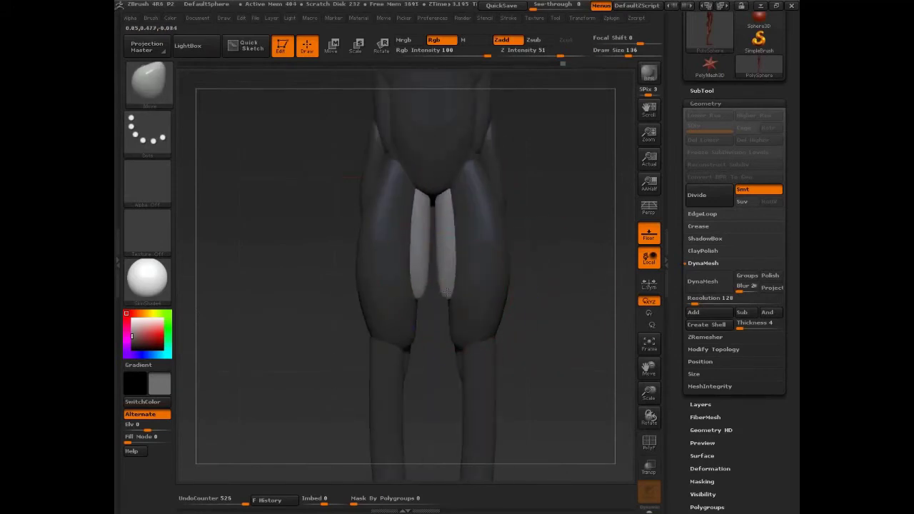
- Reposition and tilt the inner-thigh forms between the legs with the Transpose move and rotate lines
{"action": "mouse_move", "coordinate": [532, 300]}
{"action": "left_mouse_down"}
{"action": "mouse_move", "coordinate": [575, 280]}
{"action": "mouse_move", "coordinate": [584, 159]}
{"action": "mouse_move", "coordinate": [575, 153]}
{"action": "mouse_move", "coordinate": [599, 153]}
{"action": "mouse_move", "coordinate": [531, 165]}
{"action": "mouse_move", "coordinate": [464, 214]}
{"action": "left_mouse_up"}
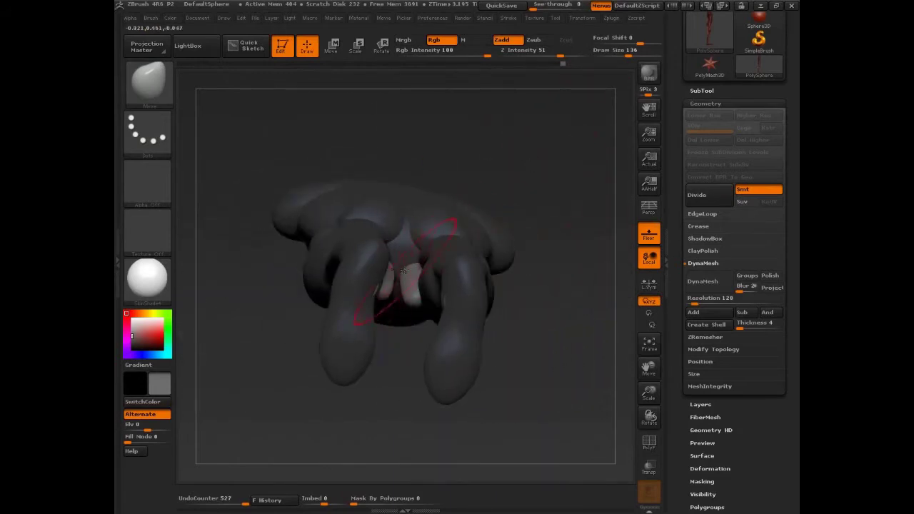
{"action": "key", "text": "w"}
{"action": "left_click_drag", "start_coordinate": [412, 272], "coordinate": [456, 63]}
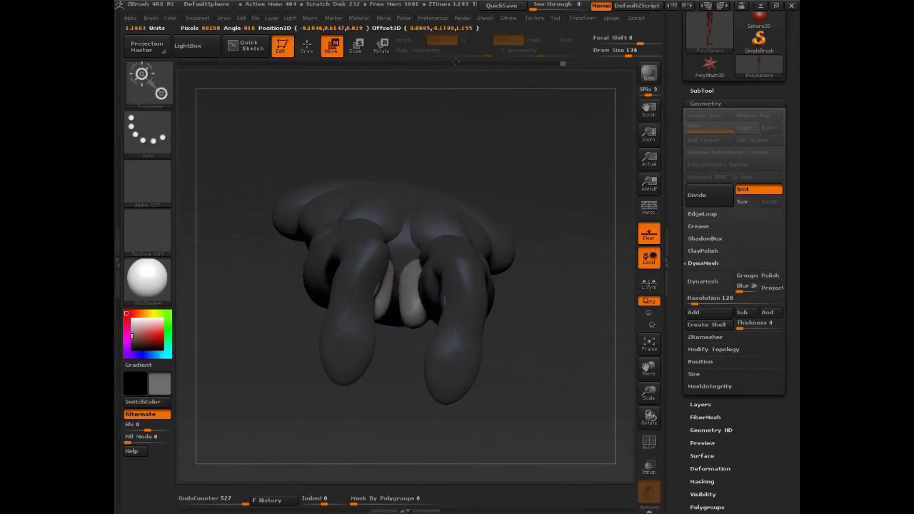
{"action": "left_click_drag", "start_coordinate": [424, 202], "coordinate": [433, 180]}
{"action": "left_click_drag", "start_coordinate": [527, 127], "coordinate": [561, 259]}
{"action": "left_click_drag", "start_coordinate": [375, 241], "coordinate": [520, 194]}
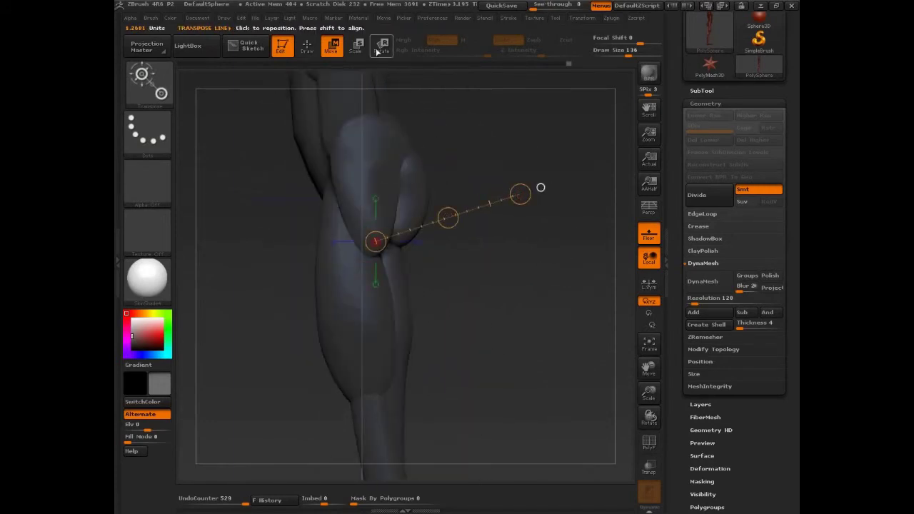
{"action": "left_click", "coordinate": [381, 47]}
{"action": "mouse_move", "coordinate": [505, 148]}
{"action": "left_mouse_down"}
{"action": "mouse_move", "coordinate": [537, 151]}
{"action": "mouse_move", "coordinate": [534, 186]}
{"action": "mouse_move", "coordinate": [510, 175]}
{"action": "mouse_move", "coordinate": [540, 228]}
{"action": "mouse_move", "coordinate": [546, 307]}
{"action": "left_mouse_up"}
- Push the lower ends of the inner-thigh forms in against the legs with the Move brush at draw size 200
{"action": "key", "text": "q"}
{"action": "key", "text": "s"}
{"action": "left_click_drag", "start_coordinate": [493, 227], "coordinate": [501, 227]}
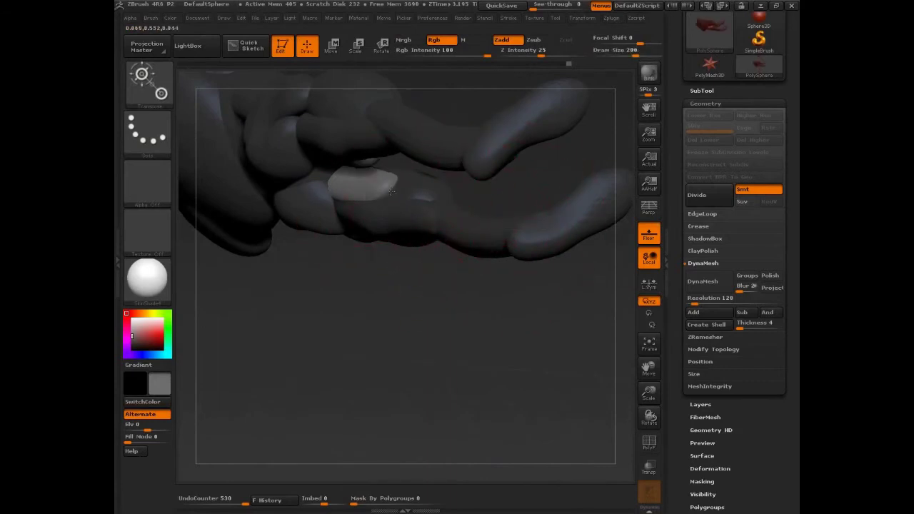
{"action": "left_click_drag", "start_coordinate": [391, 186], "coordinate": [384, 196]}
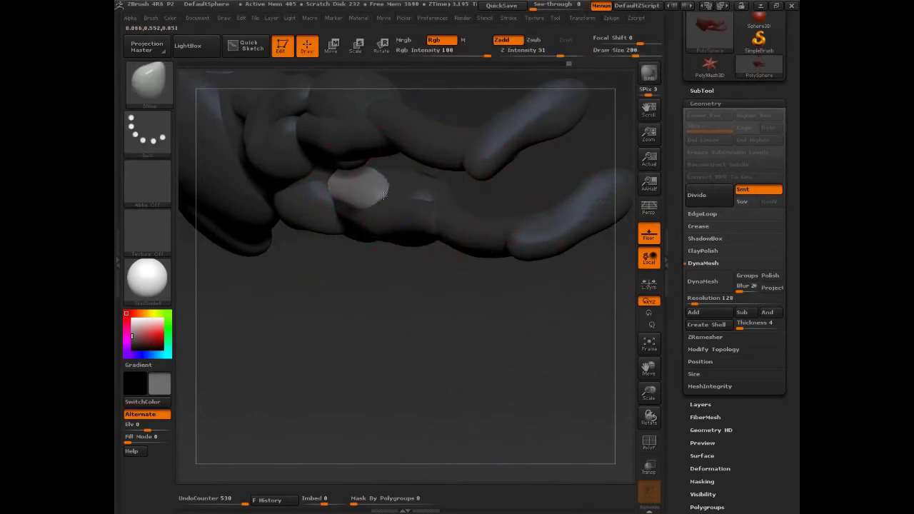
{"action": "key", "text": "ctrl+shift"}
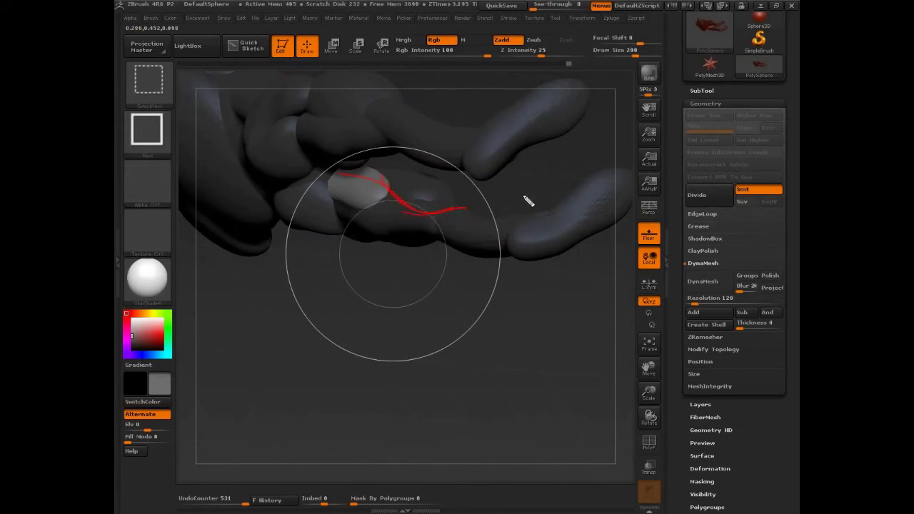
{"action": "key", "text": "Escape"}
- Pull the lower ends of the inner-thigh forms down toward the knees and slim their middles with the Move brush
{"action": "mouse_move", "coordinate": [586, 150]}
{"action": "left_mouse_down"}
{"action": "mouse_move", "coordinate": [535, 261]}
{"action": "mouse_move", "coordinate": [537, 253]}
{"action": "left_mouse_up"}
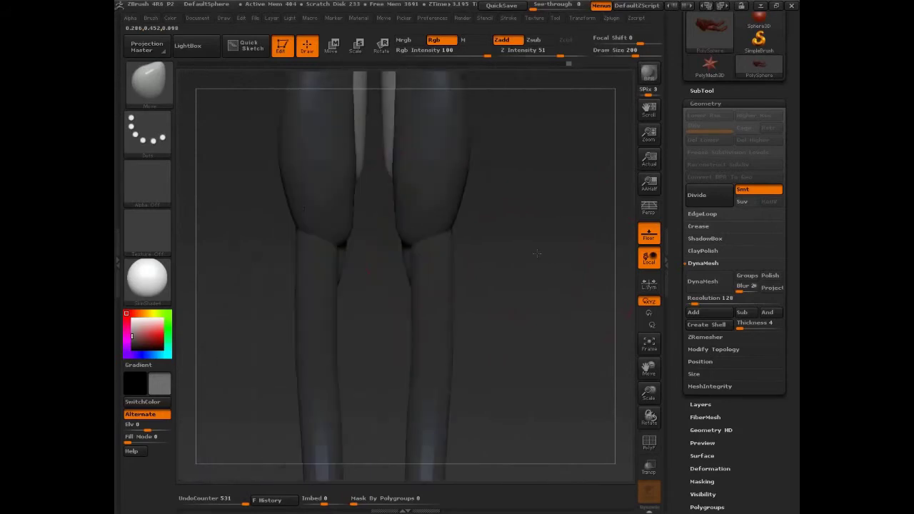
{"action": "left_click_drag", "start_coordinate": [543, 195], "coordinate": [551, 283], "text": "alt"}
{"action": "key", "text": "s"}
{"action": "left_click_drag", "start_coordinate": [502, 263], "coordinate": [490, 263]}
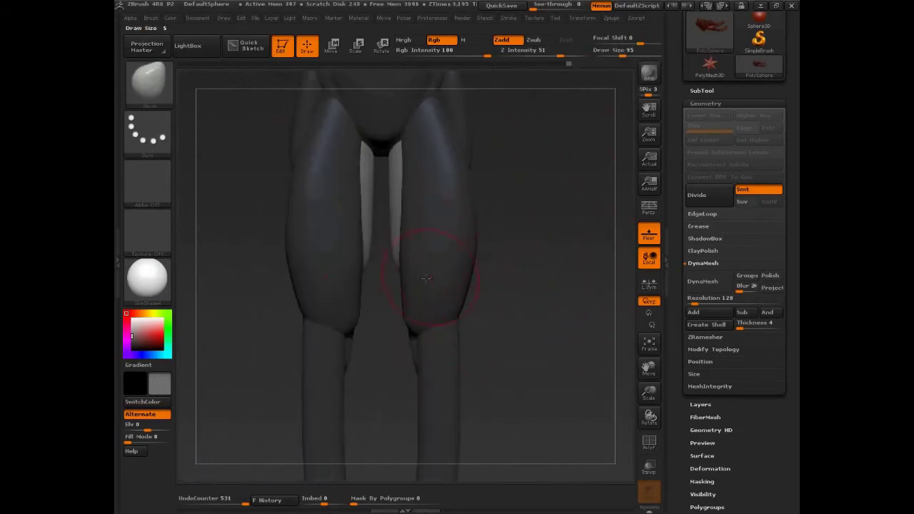
{"action": "mouse_move", "coordinate": [401, 273]}
{"action": "left_mouse_down"}
{"action": "mouse_move", "coordinate": [406, 318]}
{"action": "mouse_move", "coordinate": [414, 319]}
{"action": "left_mouse_up"}
{"action": "key", "text": "s"}
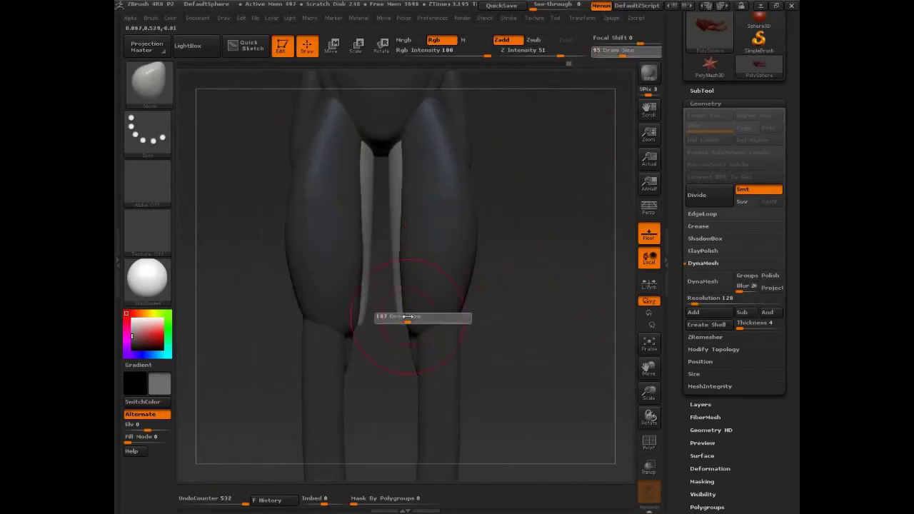
{"action": "key", "text": "s"}
{"action": "left_click_drag", "start_coordinate": [394, 244], "coordinate": [394, 246]}
{"action": "key", "text": "b"}
{"action": "key", "text": "m"}
{"action": "key", "text": "v"}
{"action": "key", "text": "s"}
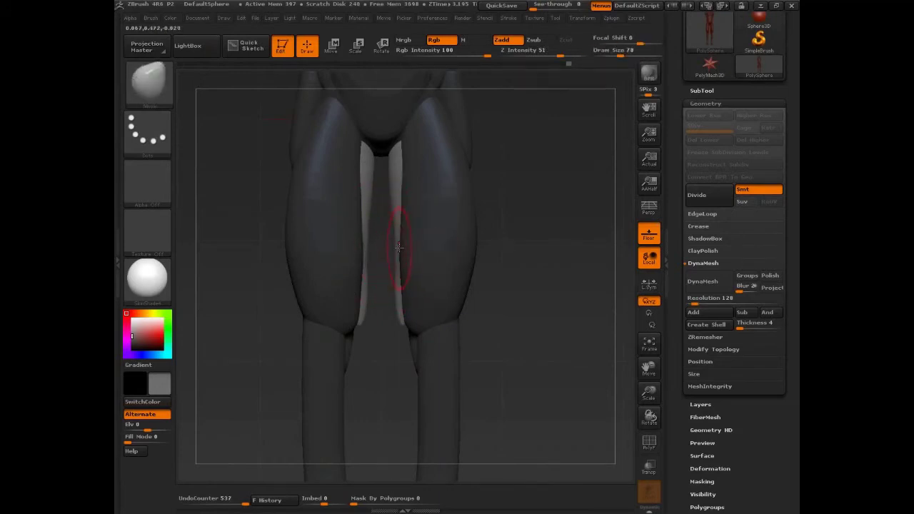
- Thicken the inner-thigh forms from the back with the Inflate brush at draw size 194, leaving the figure unmasked
{"action": "key", "text": "b"}
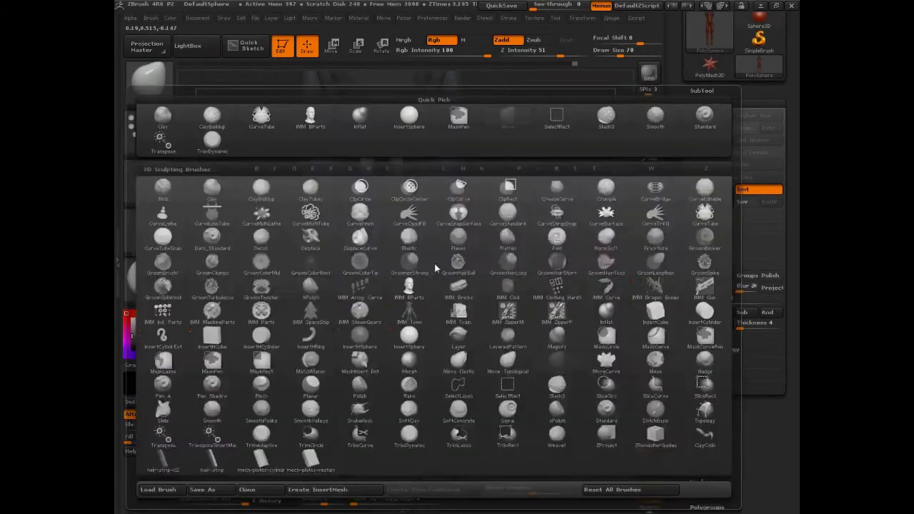
{"action": "key", "text": "i"}
{"action": "key", "text": "n"}
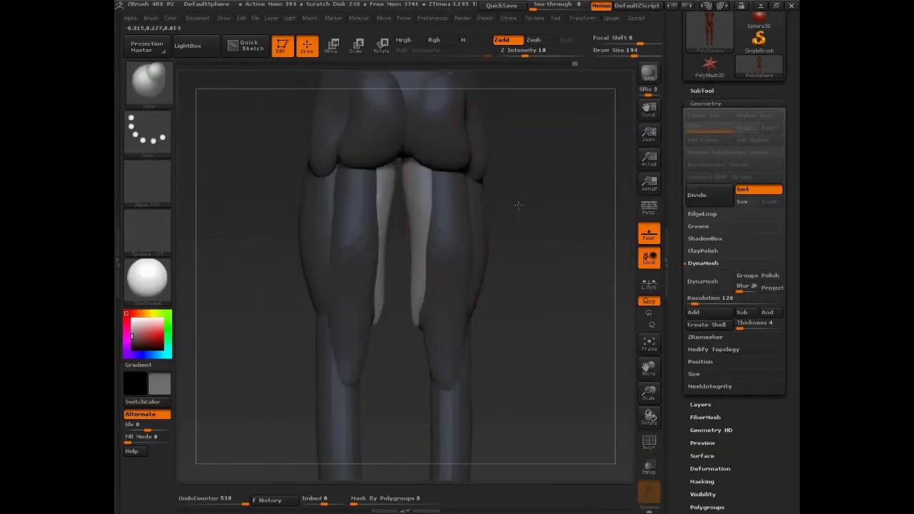
{"action": "mouse_move", "coordinate": [386, 178]}
{"action": "left_mouse_down"}
{"action": "mouse_move", "coordinate": [398, 241]}
{"action": "mouse_move", "coordinate": [377, 245]}
{"action": "mouse_move", "coordinate": [386, 282]}
{"action": "left_mouse_up"}
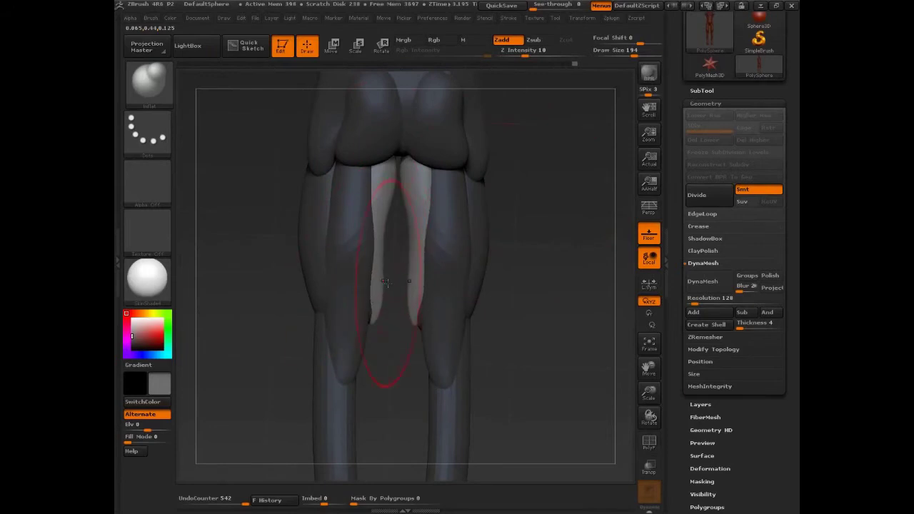
{"action": "left_click_drag", "start_coordinate": [521, 262], "coordinate": [556, 239]}
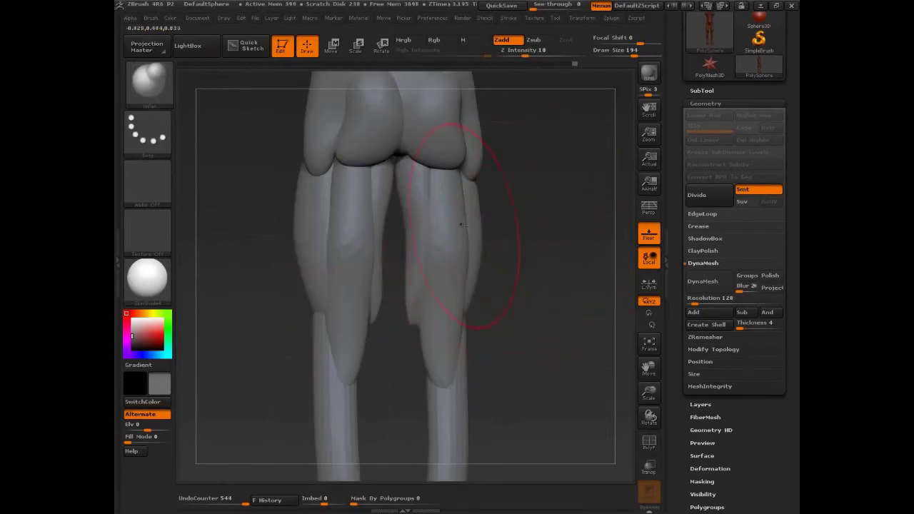
- Mask everything except the buttock forms and swell them slightly with the Inflate brush at draw size 194
{"action": "key", "text": "w"}
{"action": "left_click_drag", "start_coordinate": [376, 143], "coordinate": [348, 222], "text": "ctrl"}
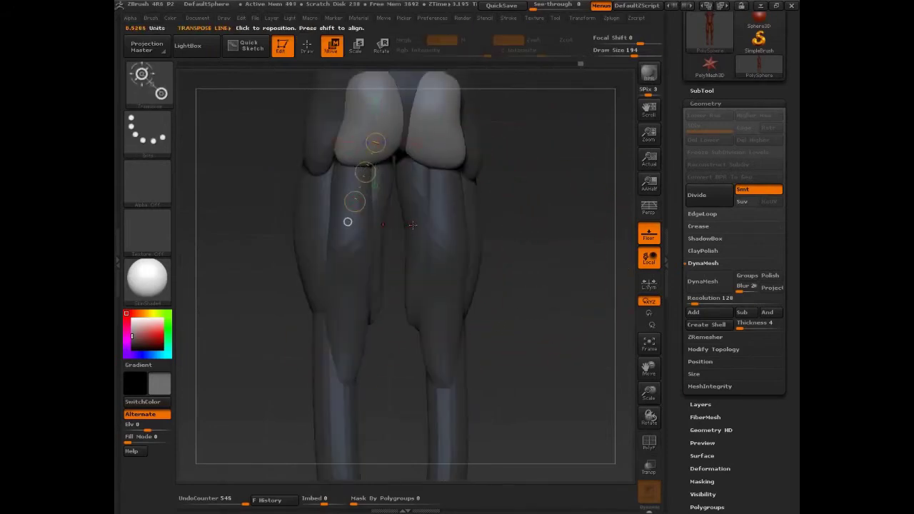
{"action": "key", "text": "q"}
{"action": "left_click_drag", "start_coordinate": [372, 158], "coordinate": [383, 154]}
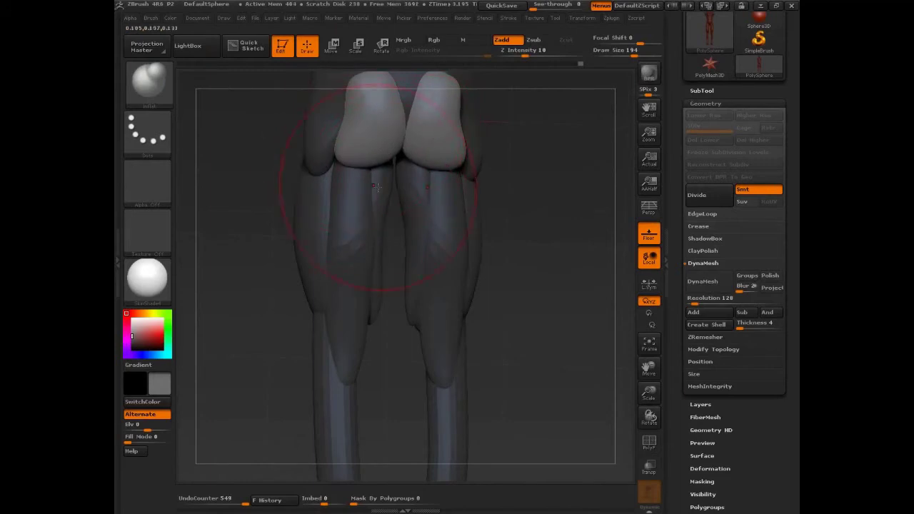
- Insert a sphere at the front of the crotch and pull it into a rounded wedge with the Move brush
{"action": "mouse_move", "coordinate": [514, 265]}
{"action": "left_mouse_down", "text": "shift"}
{"action": "mouse_move", "coordinate": [556, 271]}
{"action": "mouse_move", "coordinate": [523, 299]}
{"action": "left_mouse_up", "text": "shift"}
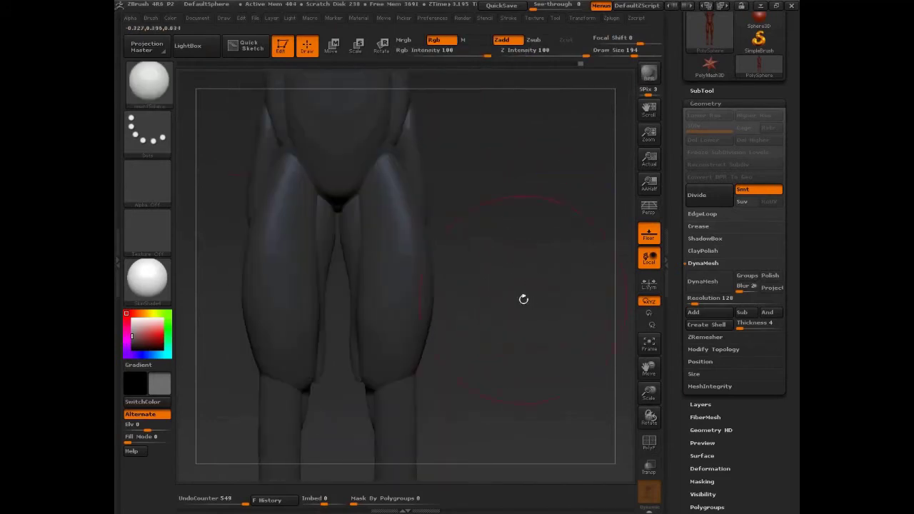
{"action": "left_click_drag", "start_coordinate": [338, 188], "coordinate": [351, 213]}
{"action": "key", "text": "b"}
{"action": "key", "text": "m"}
{"action": "key", "text": "v"}
{"action": "left_click_drag", "start_coordinate": [338, 175], "coordinate": [340, 158]}
{"action": "mouse_move", "coordinate": [339, 194]}
{"action": "left_mouse_down"}
{"action": "mouse_move", "coordinate": [339, 238]}
{"action": "mouse_move", "coordinate": [339, 216]}
{"action": "mouse_move", "coordinate": [310, 184]}
{"action": "mouse_move", "coordinate": [338, 187]}
{"action": "left_mouse_up"}
{"action": "left_click_drag", "start_coordinate": [516, 203], "coordinate": [441, 205]}
{"action": "left_click_drag", "start_coordinate": [296, 174], "coordinate": [305, 173]}
{"action": "left_click_drag", "start_coordinate": [489, 222], "coordinate": [379, 227]}
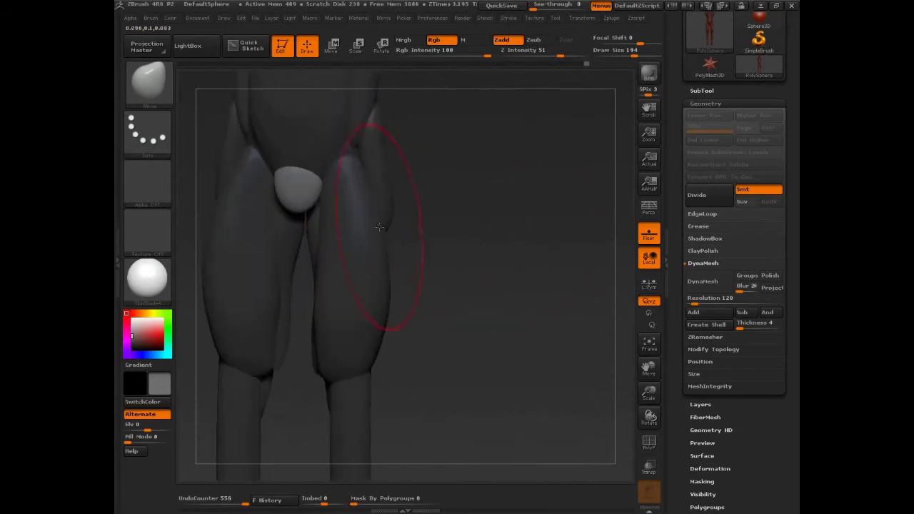
- Push the crotch form into place between the thighs and widen its upper edge, using the Move brush at draw size 103
{"action": "left_click_drag", "start_coordinate": [461, 209], "coordinate": [522, 214], "text": "shift"}
{"action": "mouse_move", "coordinate": [335, 207]}
{"action": "left_mouse_down"}
{"action": "mouse_move", "coordinate": [336, 195]}
{"action": "mouse_move", "coordinate": [357, 193]}
{"action": "mouse_move", "coordinate": [342, 227]}
{"action": "left_mouse_up"}
{"action": "left_click_drag", "start_coordinate": [464, 260], "coordinate": [497, 165]}
{"action": "key", "text": "s"}
{"action": "left_click_drag", "start_coordinate": [345, 242], "coordinate": [331, 243]}
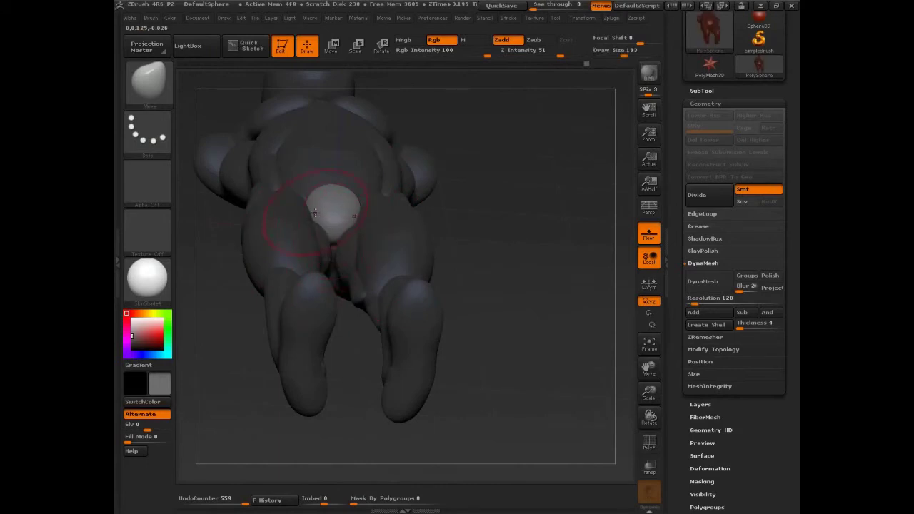
{"action": "left_click_drag", "start_coordinate": [312, 203], "coordinate": [305, 195]}
- Flatten the crotch form's upper edge and taper its lower end with the Move brush
{"action": "left_click_drag", "start_coordinate": [510, 169], "coordinate": [500, 222], "text": "shift"}
{"action": "mouse_move", "coordinate": [358, 203]}
{"action": "left_mouse_down"}
{"action": "mouse_move", "coordinate": [343, 189]}
{"action": "mouse_move", "coordinate": [361, 191]}
{"action": "left_mouse_up"}
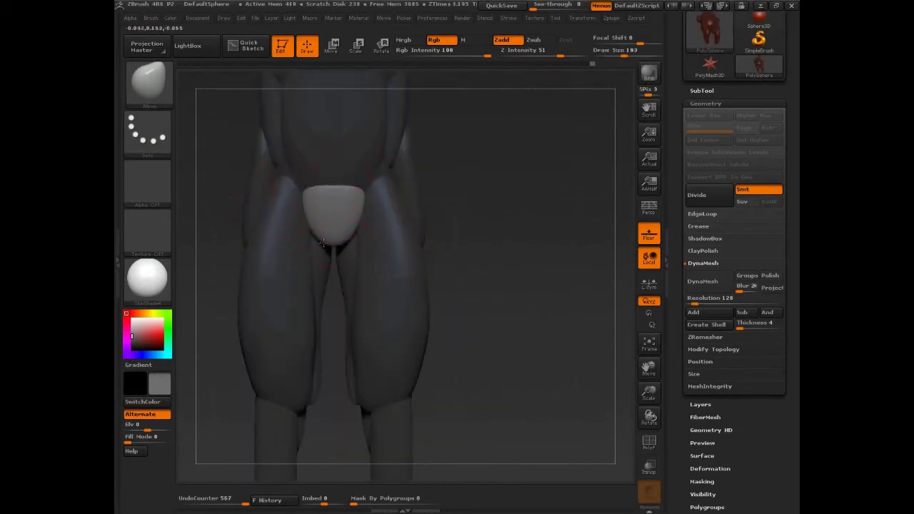
{"action": "left_click_drag", "start_coordinate": [323, 244], "coordinate": [346, 245]}
{"action": "left_click_drag", "start_coordinate": [353, 231], "coordinate": [355, 234]}
{"action": "left_click_drag", "start_coordinate": [468, 222], "coordinate": [437, 234]}
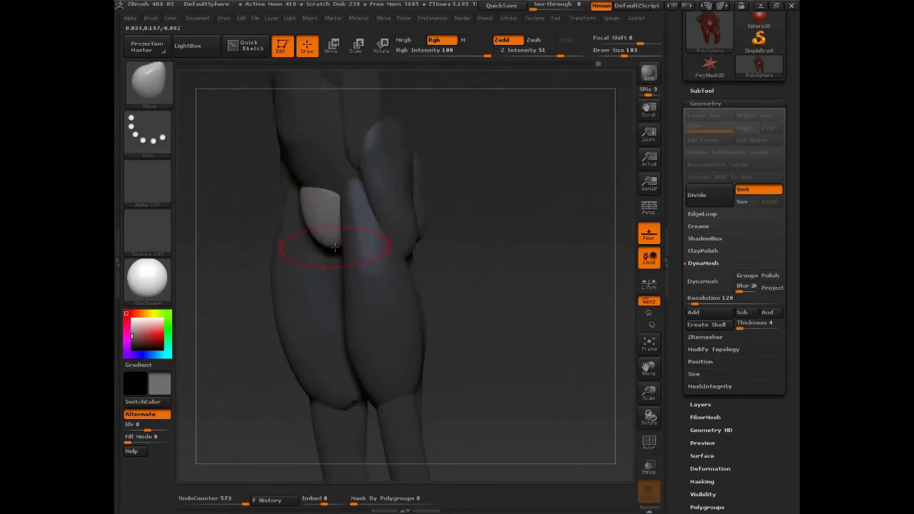
- Reveal the hidden arms, isolate the arm form to adjust its bend with the Move brush, and show the whole figure again
{"action": "mouse_move", "coordinate": [478, 247]}
{"action": "left_mouse_down"}
{"action": "mouse_move", "coordinate": [508, 235]}
{"action": "mouse_move", "coordinate": [488, 288]}
{"action": "mouse_move", "coordinate": [403, 192]}
{"action": "mouse_move", "coordinate": [482, 260]}
{"action": "left_mouse_up"}
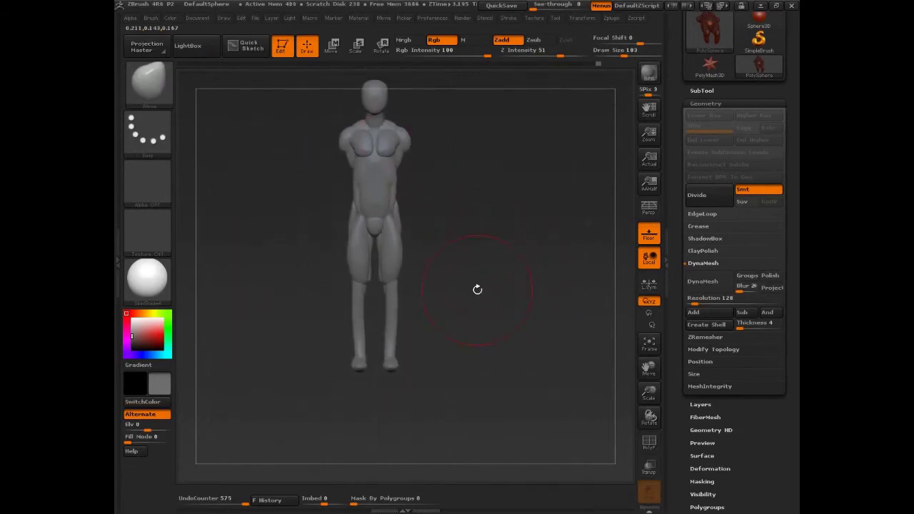
{"action": "left_click", "coordinate": [516, 310], "text": "ctrl+shift"}
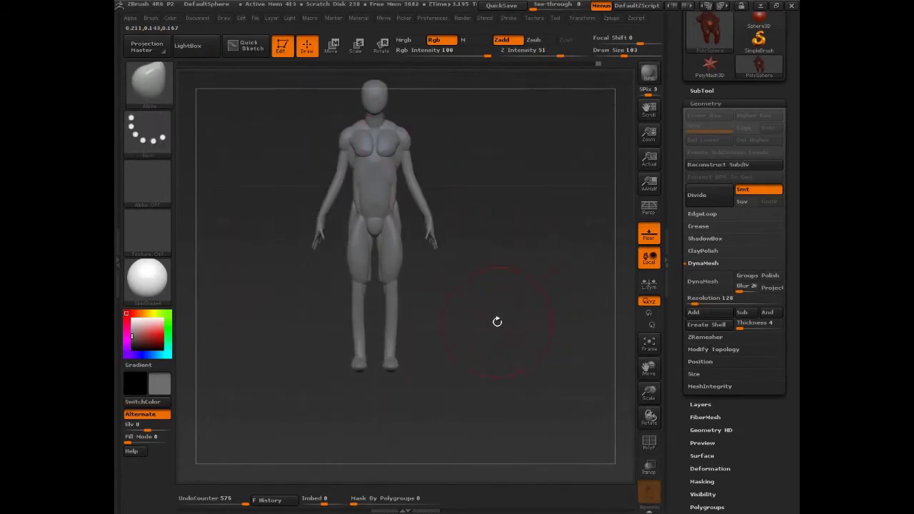
{"action": "left_click_drag", "start_coordinate": [537, 323], "coordinate": [459, 305]}
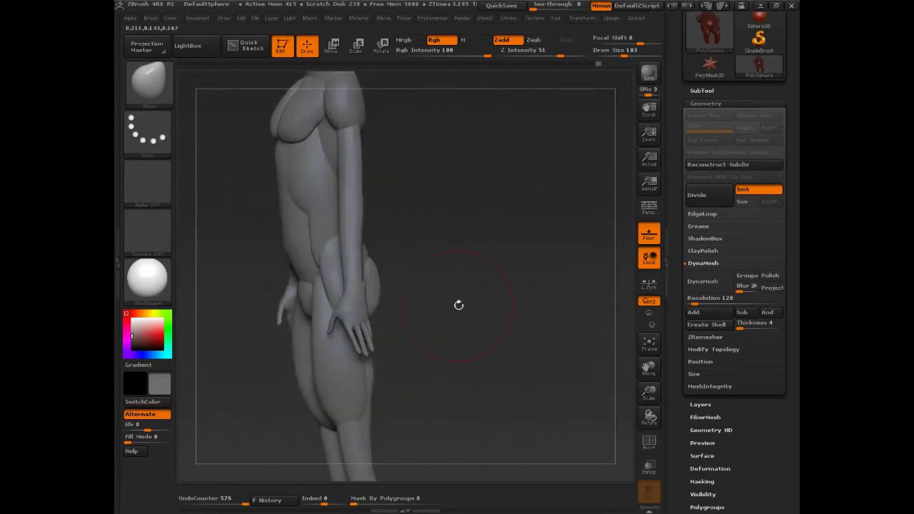
{"action": "left_click", "coordinate": [354, 204], "text": "ctrl+shift"}
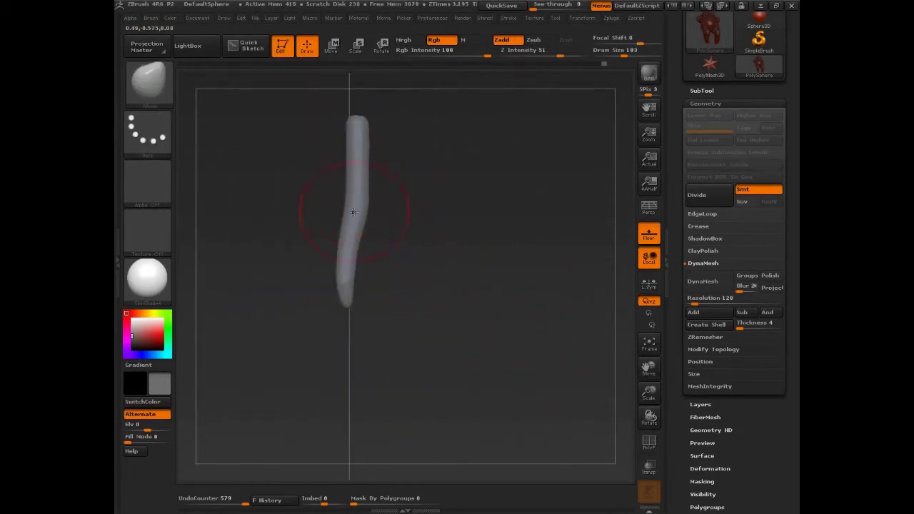
{"action": "left_click_drag", "start_coordinate": [354, 212], "coordinate": [353, 235]}
{"action": "left_click", "coordinate": [380, 178], "text": "ctrl+shift"}
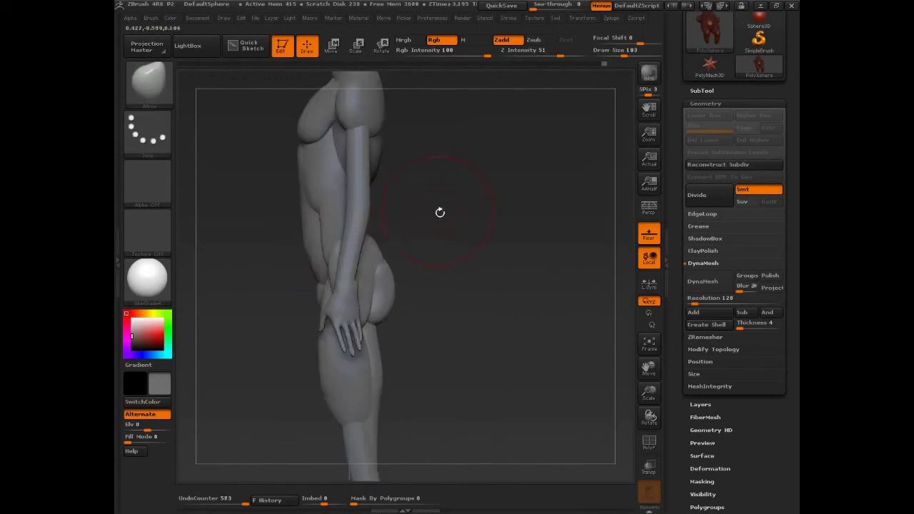
- Insert mirrored cubes over the knees with the InsertCube brush
{"action": "left_click_drag", "start_coordinate": [438, 212], "coordinate": [360, 298]}
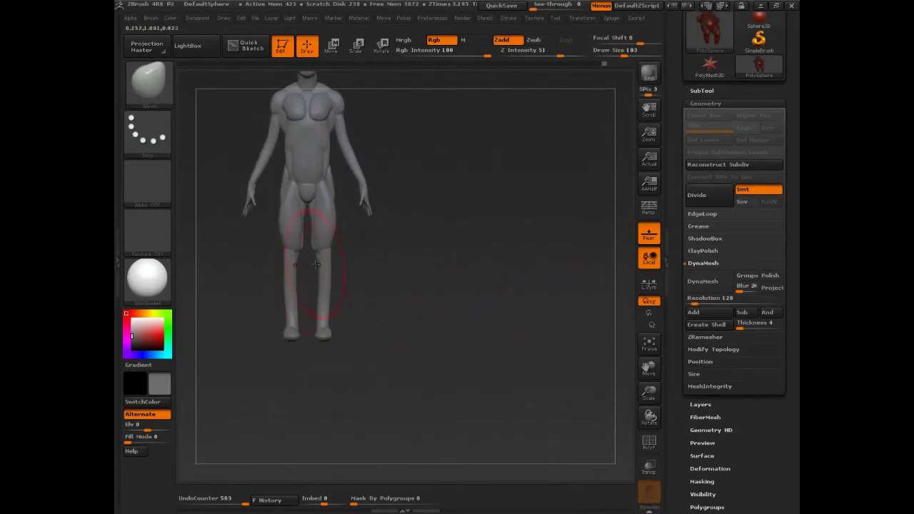
{"action": "left_click_drag", "start_coordinate": [469, 295], "coordinate": [551, 364]}
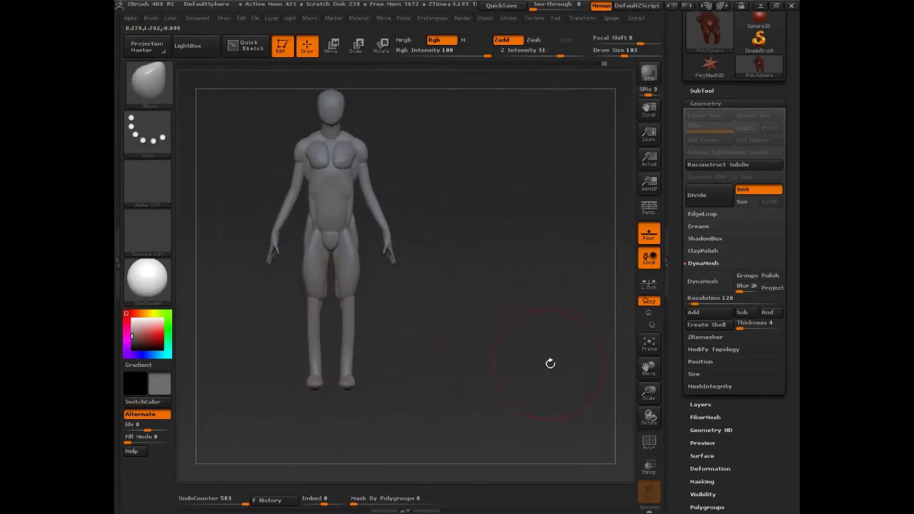
{"action": "left_click_drag", "start_coordinate": [498, 334], "coordinate": [404, 293]}
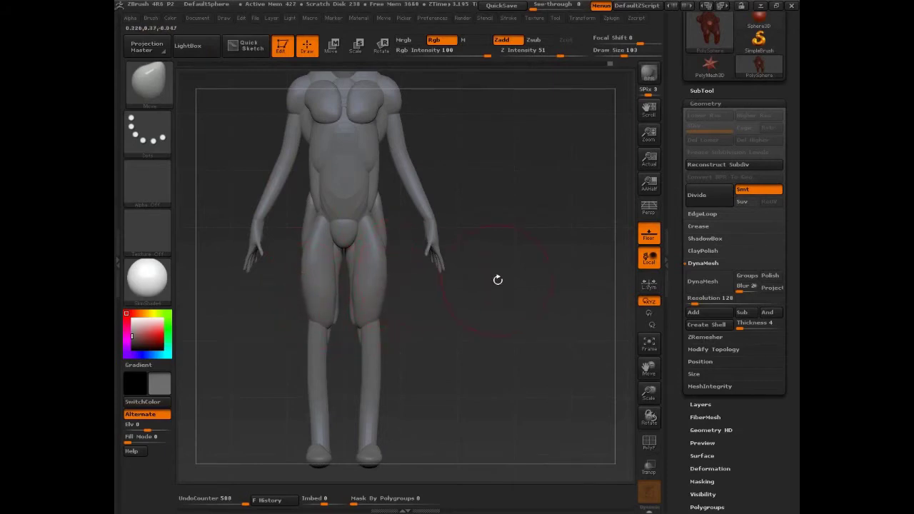
{"action": "left_click_drag", "start_coordinate": [497, 280], "coordinate": [402, 298]}
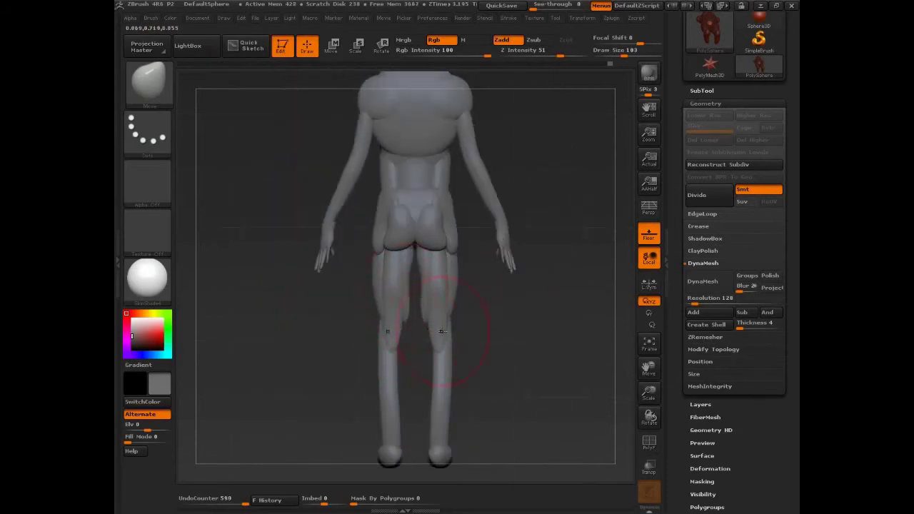
{"action": "left_click_drag", "start_coordinate": [500, 330], "coordinate": [486, 254]}
{"action": "left_click_drag", "start_coordinate": [486, 253], "coordinate": [486, 300]}
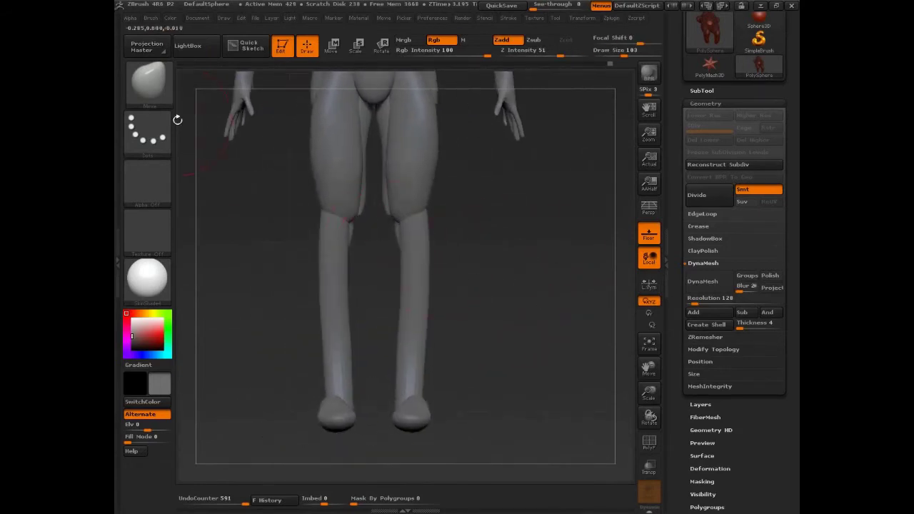
{"action": "left_click", "coordinate": [148, 84]}
{"action": "left_click", "coordinate": [150, 87]}
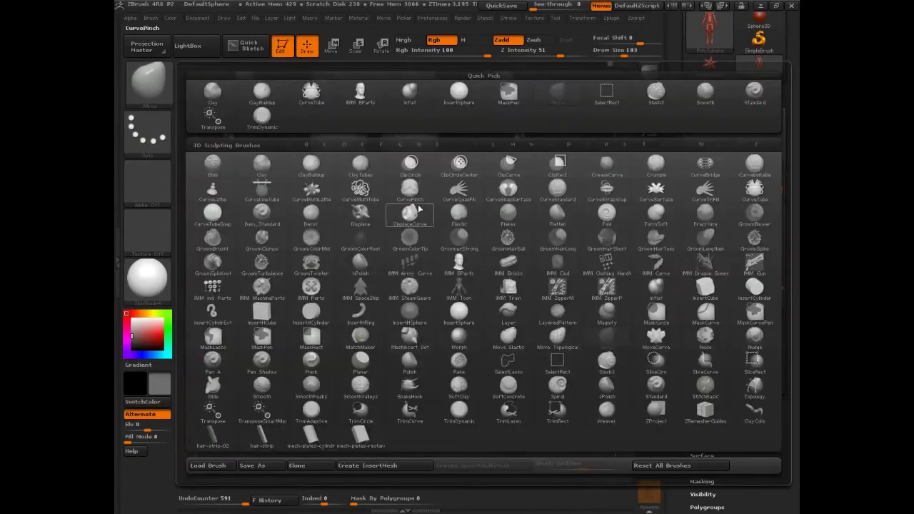
{"action": "left_click", "coordinate": [708, 288]}
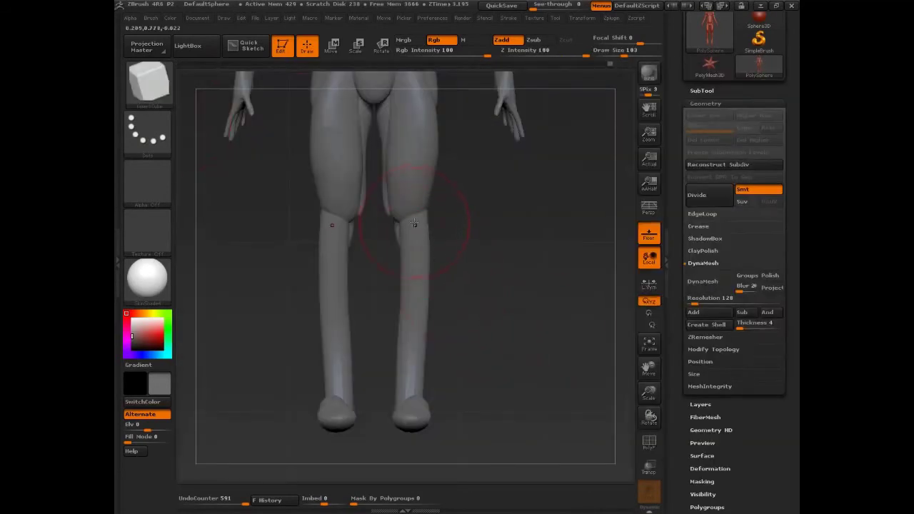
{"action": "left_click_drag", "start_coordinate": [415, 215], "coordinate": [429, 225]}
{"action": "mouse_move", "coordinate": [476, 298]}
{"action": "left_mouse_down"}
{"action": "mouse_move", "coordinate": [529, 303]}
{"action": "mouse_move", "coordinate": [410, 224]}
{"action": "mouse_move", "coordinate": [412, 238]}
{"action": "mouse_move", "coordinate": [452, 261]}
{"action": "mouse_move", "coordinate": [453, 272]}
{"action": "mouse_move", "coordinate": [547, 235]}
{"action": "left_mouse_up"}
- Align the knee cubes with the legs in the front view using the Transpose rotate and move lines
{"action": "key", "text": "w"}
{"action": "left_click_drag", "start_coordinate": [447, 229], "coordinate": [441, 342]}
{"action": "left_click", "coordinate": [381, 45]}
{"action": "left_click_drag", "start_coordinate": [444, 285], "coordinate": [451, 322]}
{"action": "key", "text": "w"}
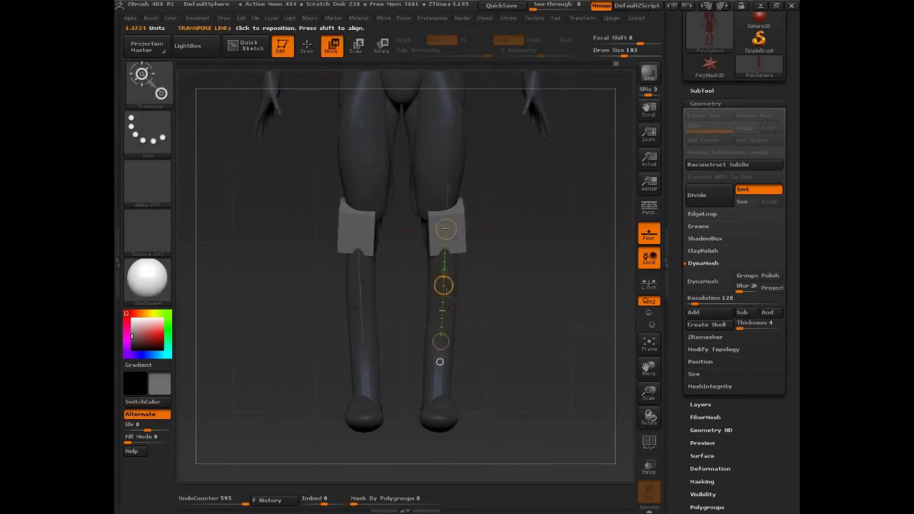
{"action": "mouse_move", "coordinate": [444, 286]}
{"action": "left_mouse_down"}
{"action": "mouse_move", "coordinate": [435, 287]}
{"action": "mouse_move", "coordinate": [435, 276]}
{"action": "left_mouse_up"}
- Tilt and position the knee cubes along the leg's side profile with Transpose lines
{"action": "left_click_drag", "start_coordinate": [549, 261], "coordinate": [500, 263], "text": "shift"}
{"action": "mouse_move", "coordinate": [447, 216]}
{"action": "left_mouse_down"}
{"action": "mouse_move", "coordinate": [520, 178]}
{"action": "mouse_move", "coordinate": [525, 197]}
{"action": "mouse_move", "coordinate": [485, 199]}
{"action": "mouse_move", "coordinate": [486, 210]}
{"action": "left_mouse_up"}
{"action": "key", "text": "r"}
{"action": "key", "text": "w"}
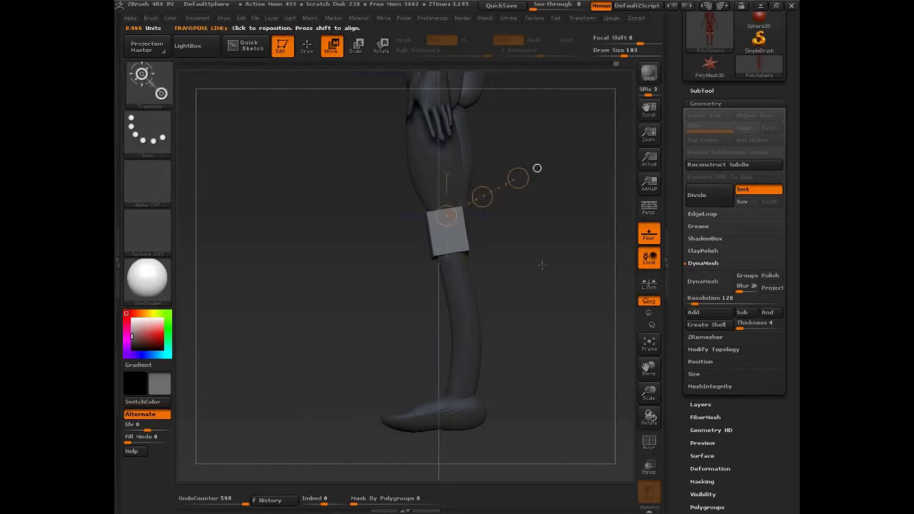
- Clear the mask and insert mirrored spheres on the backs of the lower legs below the knee cubes
{"action": "left_click_drag", "start_coordinate": [541, 263], "coordinate": [490, 282]}
{"action": "left_click_drag", "start_coordinate": [387, 299], "coordinate": [390, 323], "text": "ctrl"}
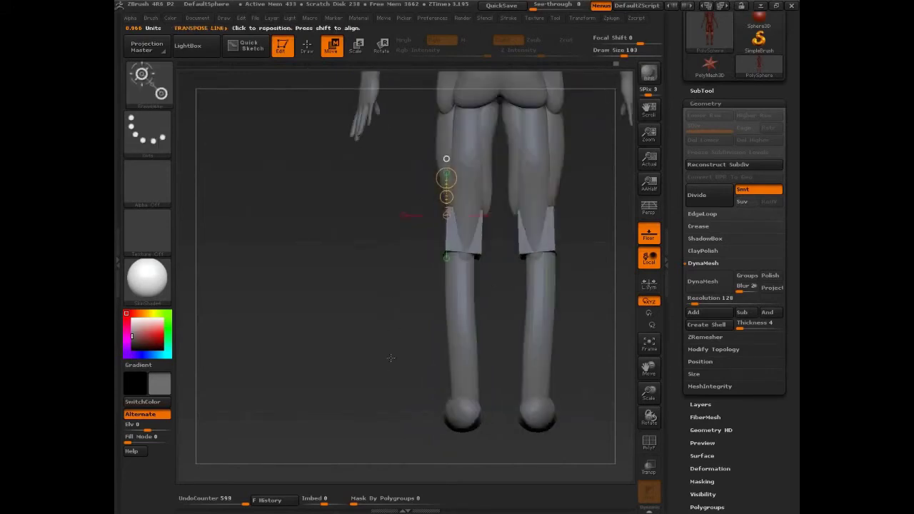
{"action": "left_click_drag", "start_coordinate": [392, 357], "coordinate": [354, 341], "text": "alt"}
{"action": "key", "text": "q"}
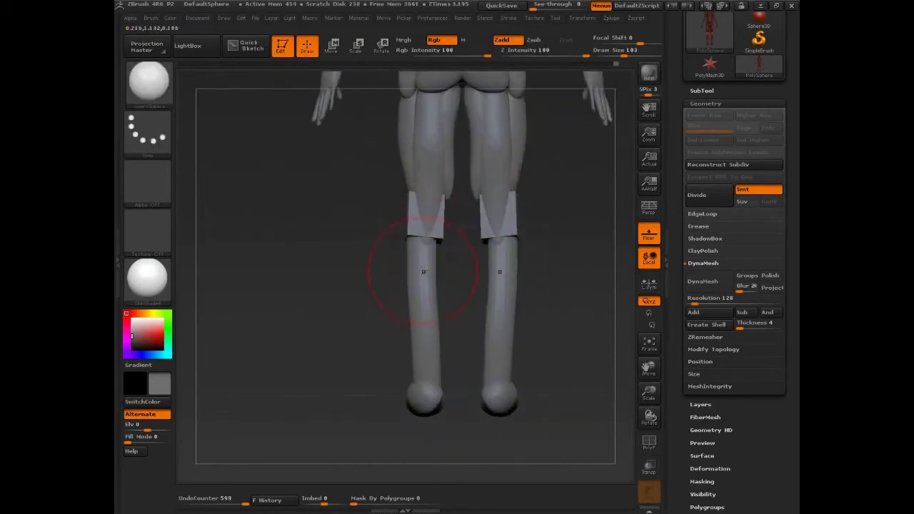
{"action": "left_click_drag", "start_coordinate": [423, 271], "coordinate": [422, 304]}
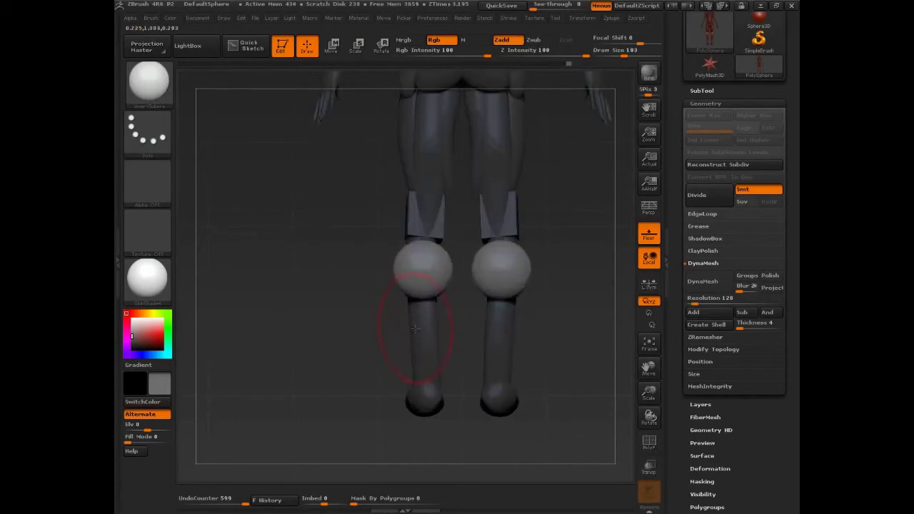
- Shape the spheres into slanted calf forms from the side and back with the Move brush at draw size 194
{"action": "key", "text": "b"}
{"action": "key", "text": "m"}
{"action": "key", "text": "v"}
{"action": "left_click_drag", "start_coordinate": [346, 328], "coordinate": [383, 326], "text": "shift"}
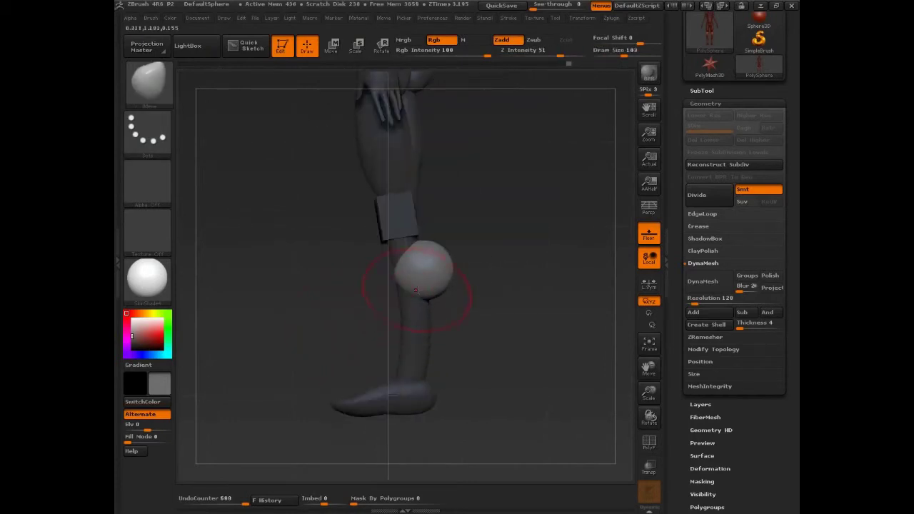
{"action": "key", "text": "s"}
{"action": "mouse_move", "coordinate": [428, 291]}
{"action": "left_mouse_down"}
{"action": "mouse_move", "coordinate": [443, 291]}
{"action": "mouse_move", "coordinate": [420, 250]}
{"action": "mouse_move", "coordinate": [416, 313]}
{"action": "left_mouse_up"}
{"action": "left_click_drag", "start_coordinate": [414, 252], "coordinate": [408, 216]}
{"action": "left_click_drag", "start_coordinate": [506, 280], "coordinate": [471, 294]}
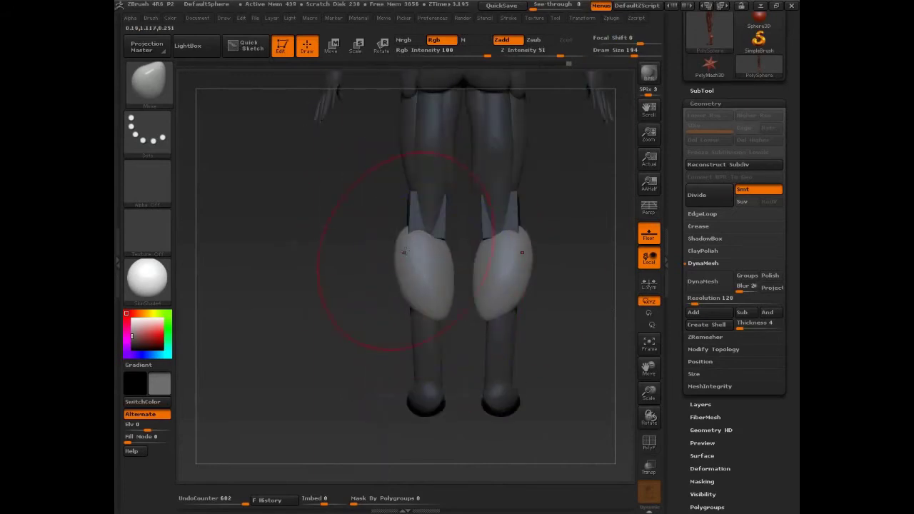
{"action": "mouse_move", "coordinate": [407, 253]}
{"action": "left_mouse_down"}
{"action": "mouse_move", "coordinate": [419, 257]}
{"action": "mouse_move", "coordinate": [420, 273]}
{"action": "mouse_move", "coordinate": [434, 252]}
{"action": "left_mouse_up"}
{"action": "mouse_move", "coordinate": [435, 313]}
{"action": "left_mouse_down"}
{"action": "mouse_move", "coordinate": [430, 289]}
{"action": "mouse_move", "coordinate": [437, 294]}
{"action": "left_mouse_up"}
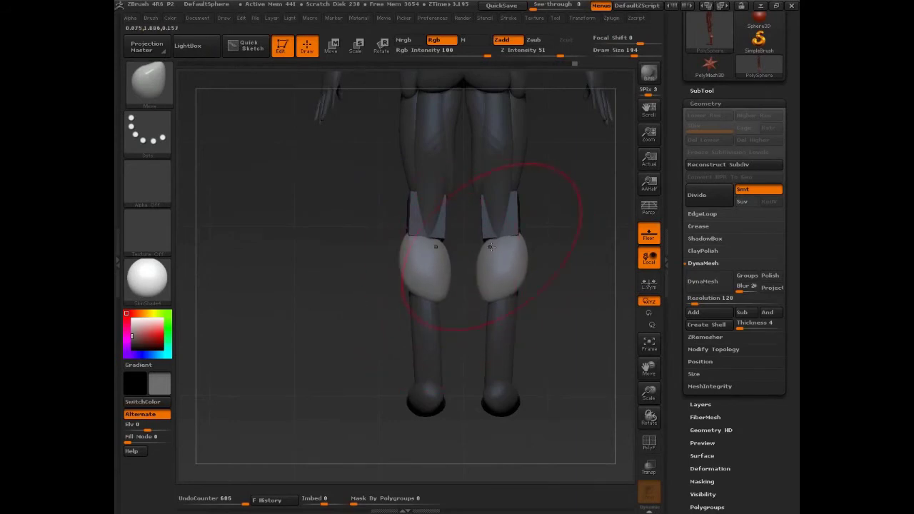
- Refine the tops and lower ends of the calf forms with the Move brush at draw size 132
{"action": "key", "text": "s"}
{"action": "mouse_move", "coordinate": [491, 247]}
{"action": "left_mouse_down"}
{"action": "mouse_move", "coordinate": [474, 246]}
{"action": "mouse_move", "coordinate": [489, 235]}
{"action": "left_mouse_up"}
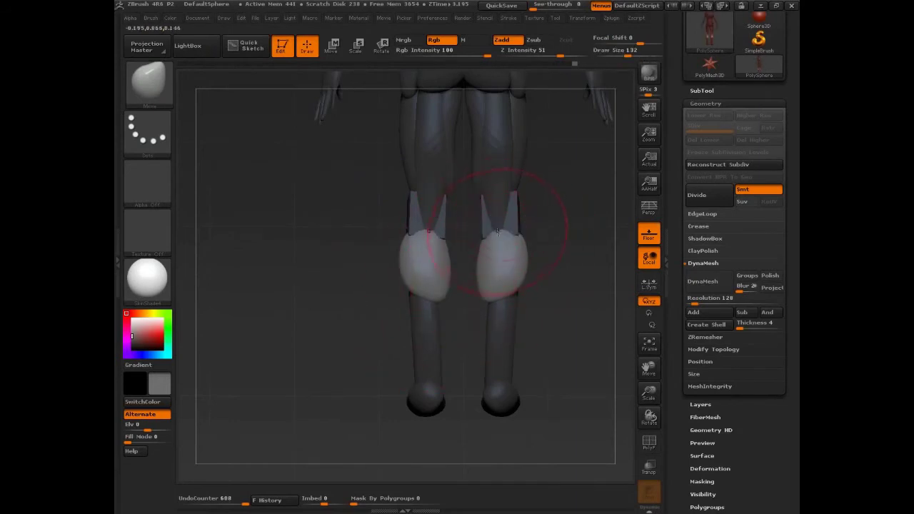
{"action": "key", "text": "b"}
{"action": "key", "text": "c"}
{"action": "key", "text": "b"}
{"action": "key", "text": "b"}
{"action": "key", "text": "m"}
{"action": "key", "text": "v"}
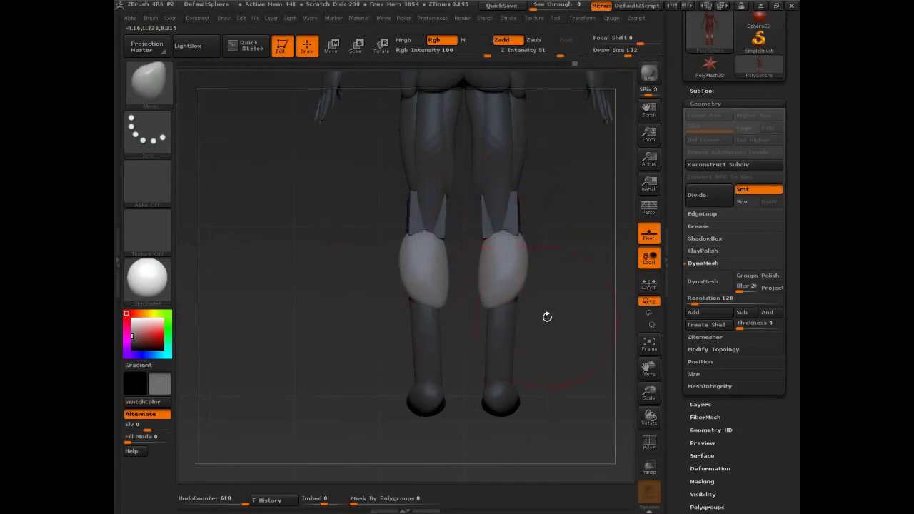
{"action": "mouse_move", "coordinate": [547, 316]}
{"action": "left_mouse_down"}
{"action": "mouse_move", "coordinate": [509, 327]}
{"action": "mouse_move", "coordinate": [514, 301]}
{"action": "mouse_move", "coordinate": [536, 304]}
{"action": "mouse_move", "coordinate": [490, 307]}
{"action": "left_mouse_up"}
{"action": "left_click_drag", "start_coordinate": [424, 312], "coordinate": [464, 297]}
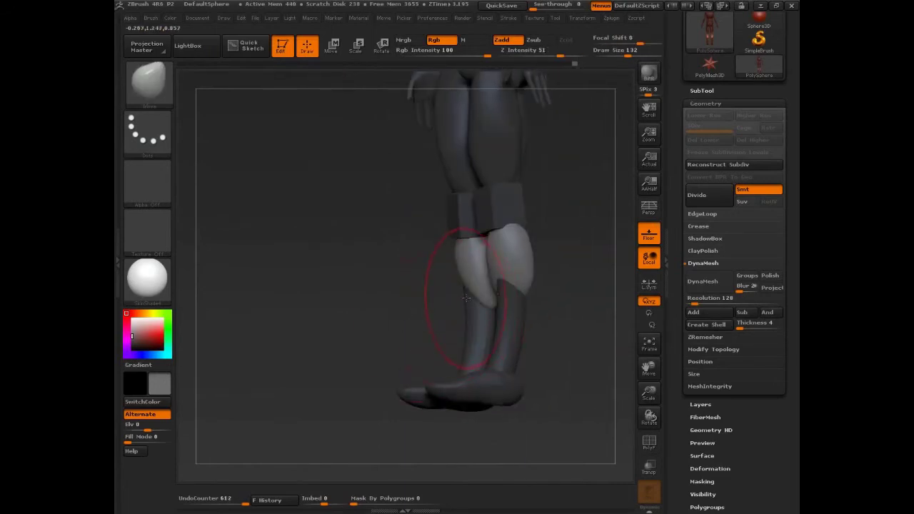
- Try to stretch and smooth the calf forms down toward the ankles from the front
{"action": "mouse_move", "coordinate": [413, 324]}
{"action": "left_mouse_down"}
{"action": "mouse_move", "coordinate": [490, 285]}
{"action": "mouse_move", "coordinate": [492, 350]}
{"action": "mouse_move", "coordinate": [464, 366]}
{"action": "mouse_move", "coordinate": [493, 361]}
{"action": "mouse_move", "coordinate": [502, 373]}
{"action": "left_mouse_up"}
{"action": "key", "text": "bracketleft"}
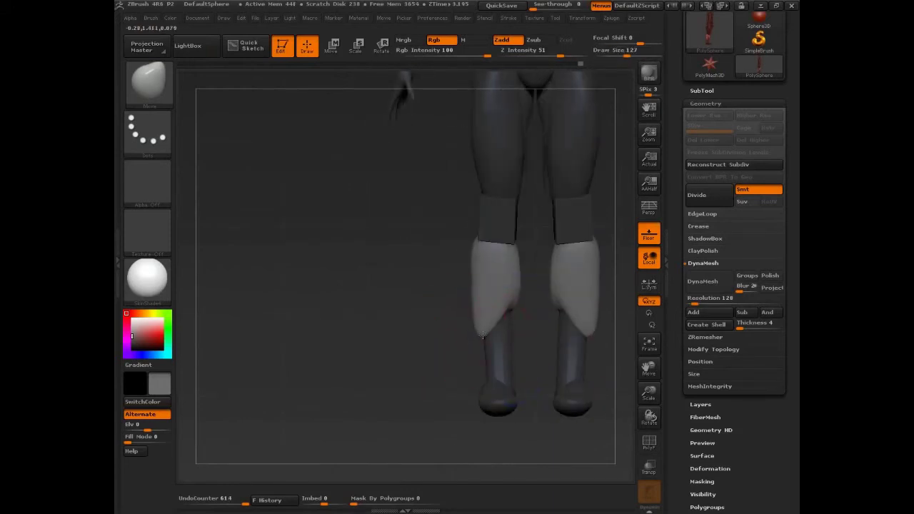
{"action": "left_click_drag", "start_coordinate": [513, 333], "coordinate": [514, 325], "text": "shift"}
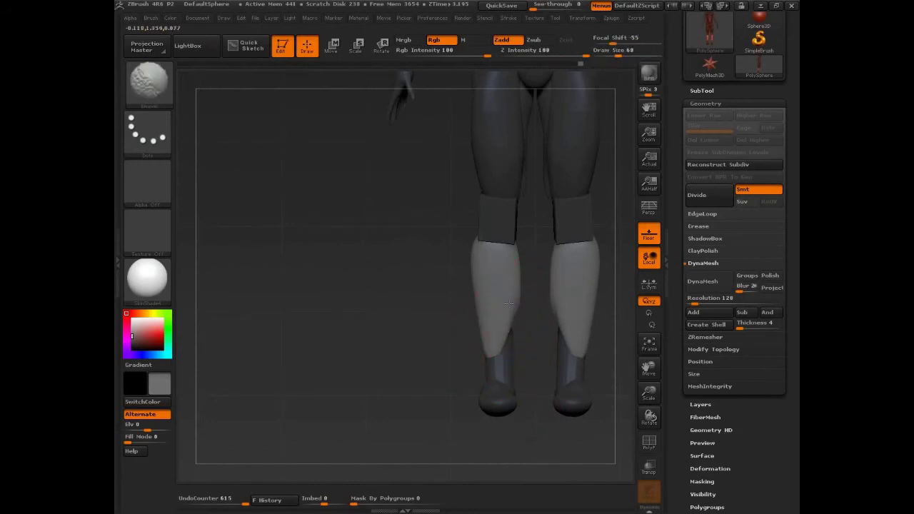
{"action": "key", "text": "s"}
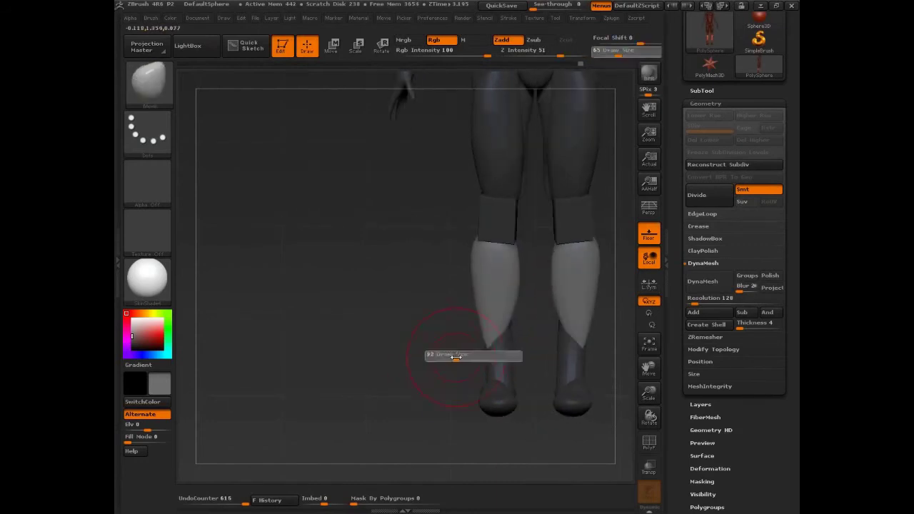
{"action": "mouse_move", "coordinate": [419, 374]}
{"action": "left_mouse_down"}
{"action": "mouse_move", "coordinate": [541, 378]}
{"action": "mouse_move", "coordinate": [587, 332]}
{"action": "mouse_move", "coordinate": [524, 294]}
{"action": "left_mouse_up"}
{"action": "key", "text": "ctrl+z"}
{"action": "key", "text": "ctrl+z"}
{"action": "key", "text": "ctrl+z"}
- Pull the front edges of the calf forms back off the shins with the Move brush at draw sizes 51 to 68
{"action": "key", "text": "bracketleft"}
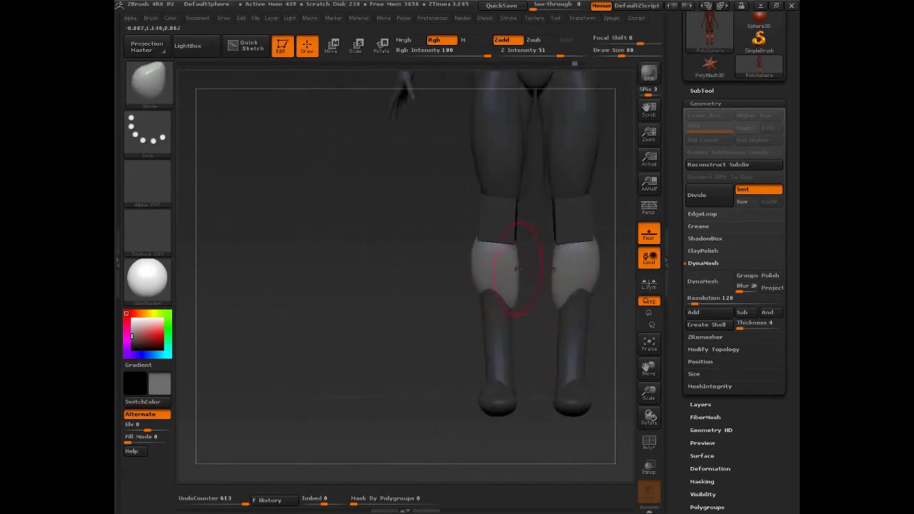
{"action": "left_click_drag", "start_coordinate": [449, 301], "coordinate": [432, 344]}
{"action": "key", "text": "bracketleft"}
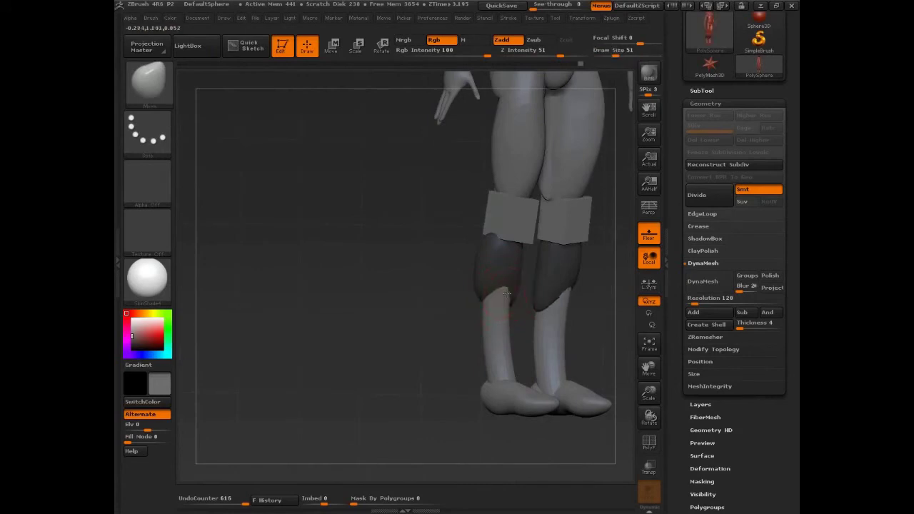
{"action": "left_click_drag", "start_coordinate": [505, 283], "coordinate": [513, 254]}
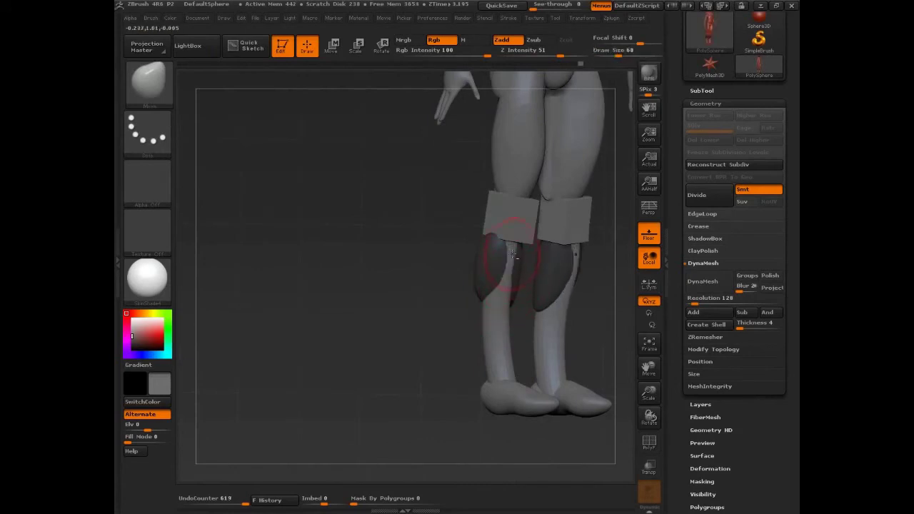
{"action": "left_click_drag", "start_coordinate": [414, 344], "coordinate": [401, 353], "text": "shift"}
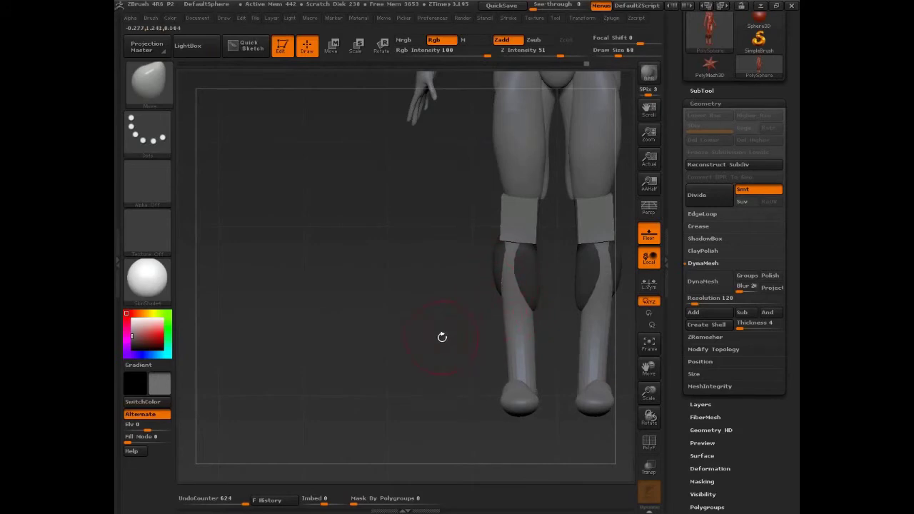
- Shape the calf forms from a low angle at draw size 51 and from the side at 119, then clear the mask
{"action": "mouse_move", "coordinate": [442, 336]}
{"action": "left_mouse_down"}
{"action": "mouse_move", "coordinate": [429, 320]}
{"action": "mouse_move", "coordinate": [457, 272]}
{"action": "left_mouse_up"}
{"action": "key", "text": "s"}
{"action": "left_click_drag", "start_coordinate": [543, 270], "coordinate": [529, 265]}
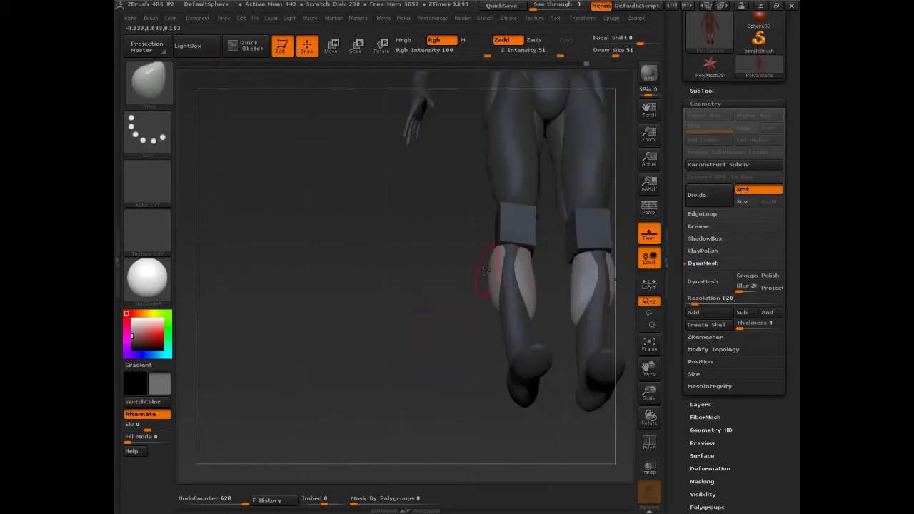
{"action": "left_click_drag", "start_coordinate": [460, 279], "coordinate": [492, 312], "text": "shift"}
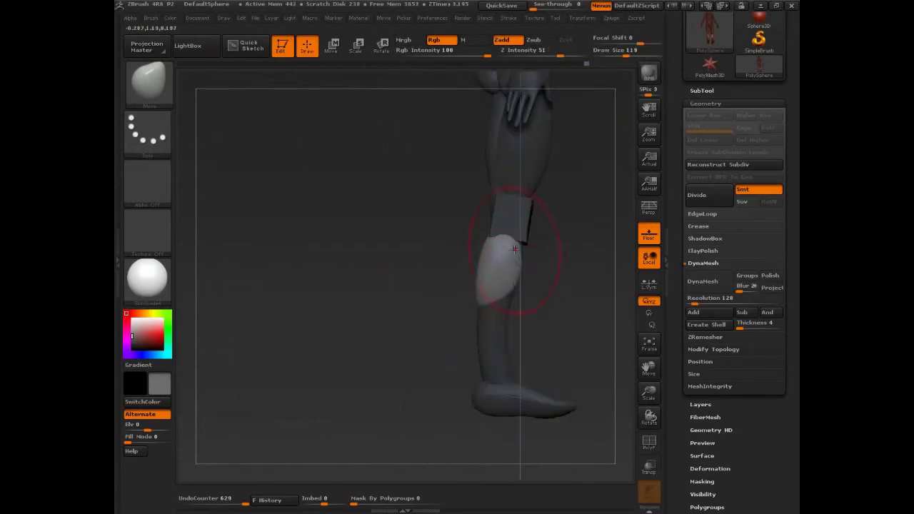
{"action": "left_click_drag", "start_coordinate": [401, 376], "coordinate": [407, 381], "text": "ctrl"}
- Reshape the side profile of the calves and lower legs with the Move brush at draw sizes 145 and 132
{"action": "left_click_drag", "start_coordinate": [580, 326], "coordinate": [531, 269], "text": "alt"}
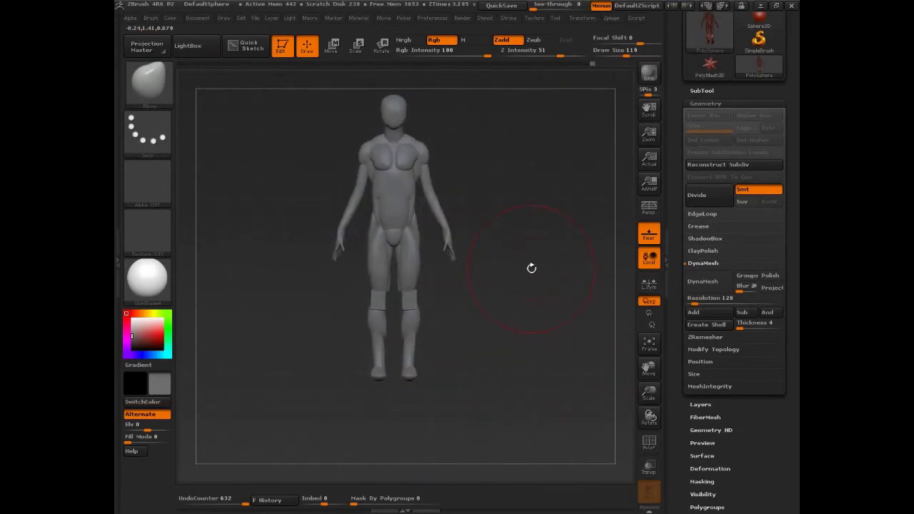
{"action": "left_click_drag", "start_coordinate": [494, 348], "coordinate": [408, 276], "text": "alt"}
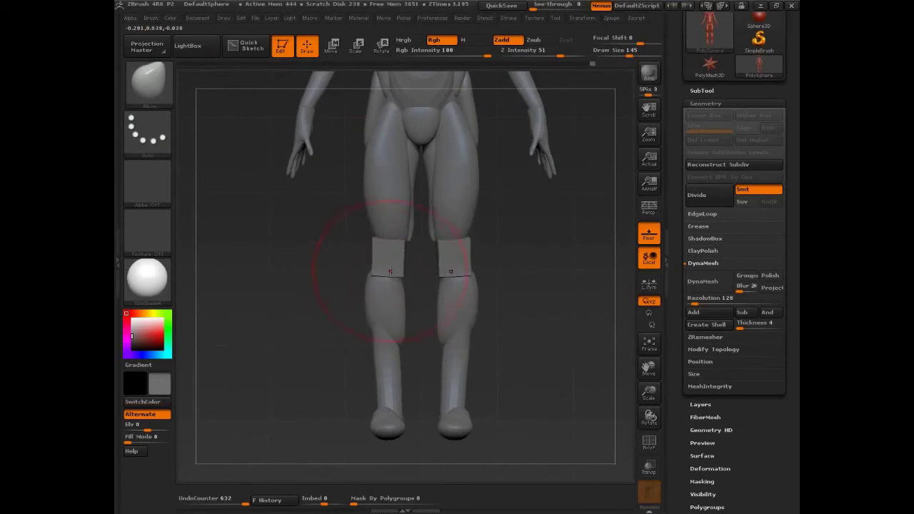
{"action": "left_click_drag", "start_coordinate": [520, 283], "coordinate": [494, 281], "text": "shift"}
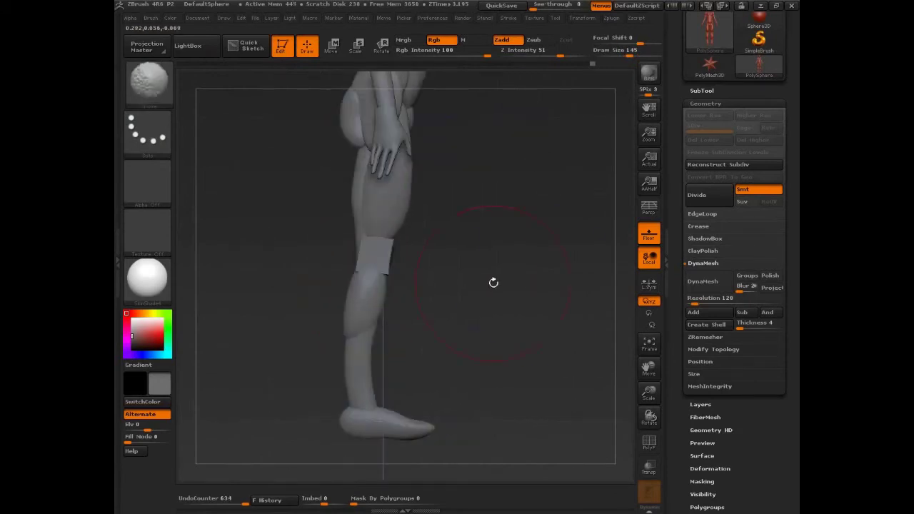
{"action": "key", "text": "s"}
{"action": "mouse_move", "coordinate": [370, 386]}
{"action": "left_mouse_down"}
{"action": "mouse_move", "coordinate": [362, 384]}
{"action": "mouse_move", "coordinate": [400, 360]}
{"action": "mouse_move", "coordinate": [379, 331]}
{"action": "left_mouse_up"}
{"action": "key", "text": "s"}
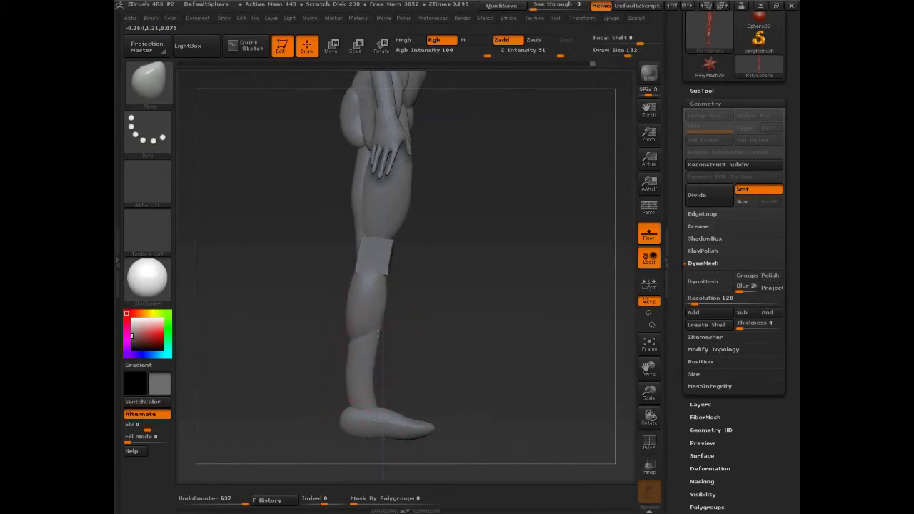
{"action": "key", "text": "s"}
{"action": "mouse_move", "coordinate": [358, 396]}
{"action": "left_mouse_down"}
{"action": "mouse_move", "coordinate": [331, 396]}
{"action": "mouse_move", "coordinate": [347, 412]}
{"action": "left_mouse_up"}
{"action": "left_click_drag", "start_coordinate": [494, 381], "coordinate": [478, 388], "text": "shift"}
- Restore the hidden body parts, mask everything except the pectorals and adjust their shape with the Move brush at draw size 95
{"action": "mouse_move", "coordinate": [549, 322]}
{"action": "left_mouse_down", "text": "alt"}
{"action": "mouse_move", "coordinate": [527, 400]}
{"action": "mouse_move", "coordinate": [529, 313]}
{"action": "mouse_move", "coordinate": [535, 331]}
{"action": "mouse_move", "coordinate": [439, 291]}
{"action": "mouse_move", "coordinate": [474, 290]}
{"action": "mouse_move", "coordinate": [525, 315]}
{"action": "mouse_move", "coordinate": [546, 382]}
{"action": "mouse_move", "coordinate": [508, 281]}
{"action": "mouse_move", "coordinate": [521, 260]}
{"action": "mouse_move", "coordinate": [396, 171]}
{"action": "left_mouse_up", "text": "alt"}
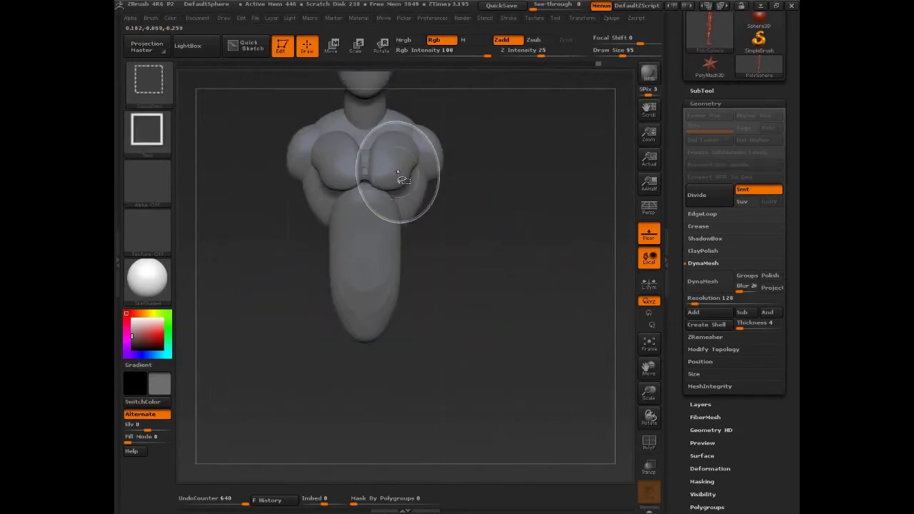
{"action": "key", "text": "ctrl+z"}
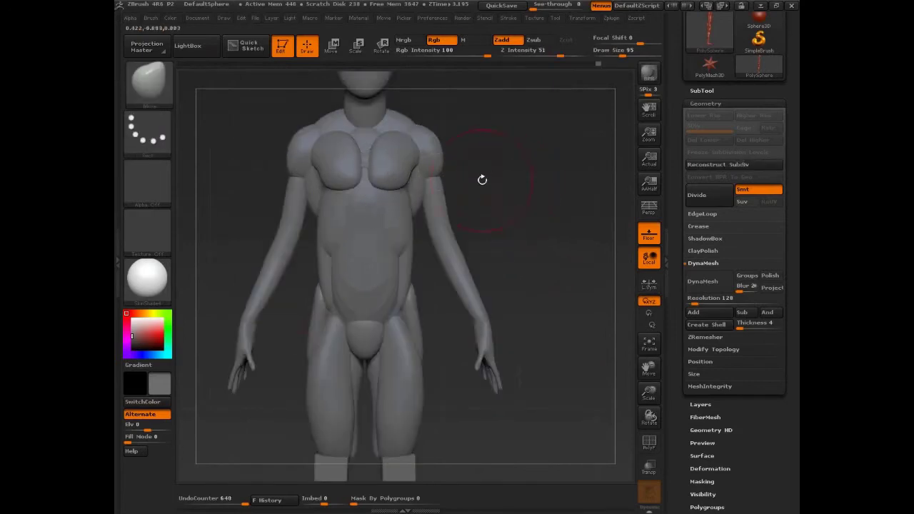
{"action": "key", "text": "w"}
{"action": "left_click_drag", "start_coordinate": [400, 197], "coordinate": [402, 239], "text": "ctrl"}
{"action": "key", "text": "q"}
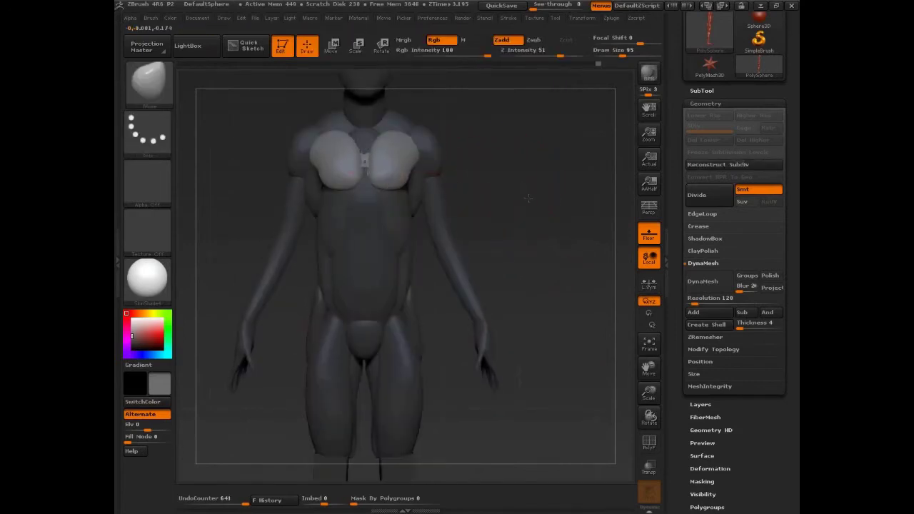
{"action": "left_click_drag", "start_coordinate": [501, 214], "coordinate": [417, 180]}
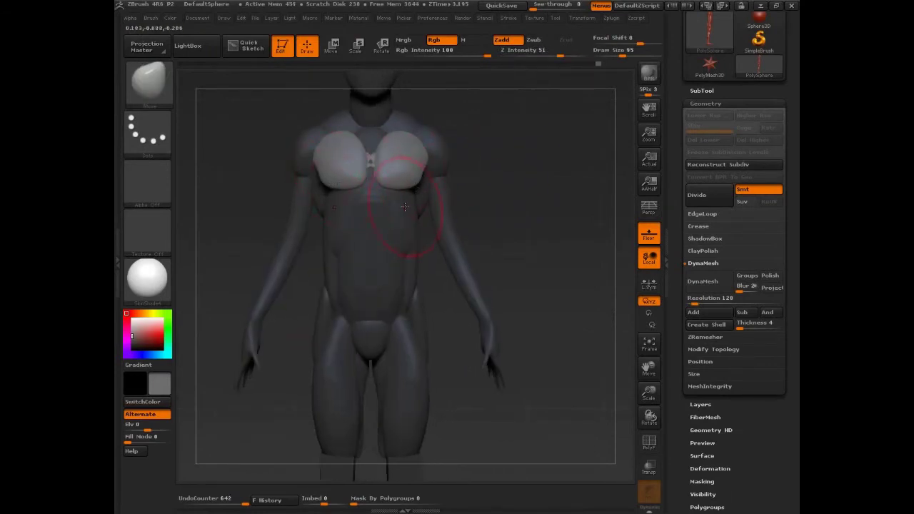
- Mask everything except the rib cage sides and reshape them below the pectorals with the Move brush at draw size 140
{"action": "key", "text": "w"}
{"action": "mouse_move", "coordinate": [396, 216]}
{"action": "left_mouse_down", "text": "ctrl"}
{"action": "mouse_move", "coordinate": [389, 244]}
{"action": "mouse_move", "coordinate": [392, 157]}
{"action": "left_mouse_up", "text": "ctrl"}
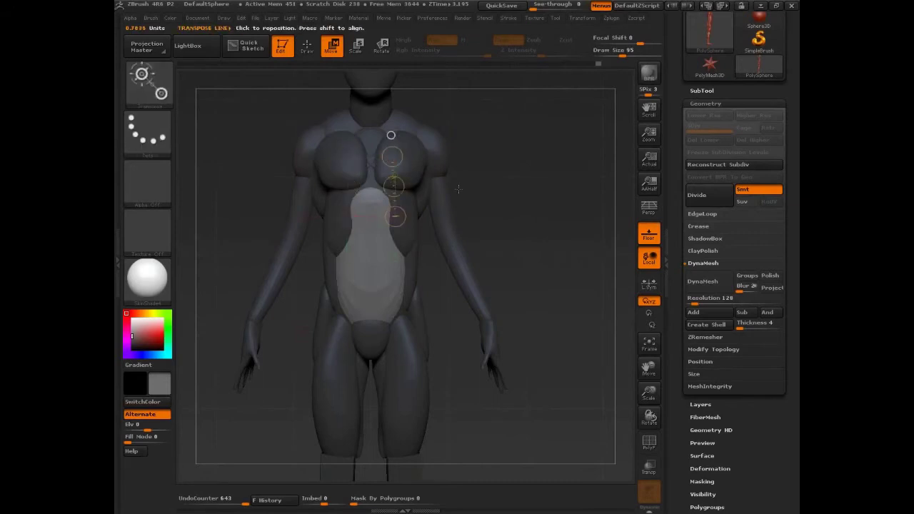
{"action": "left_click_drag", "start_coordinate": [296, 221], "coordinate": [365, 159], "text": "ctrl"}
{"action": "left_click_drag", "start_coordinate": [359, 125], "coordinate": [333, 121], "text": "ctrl"}
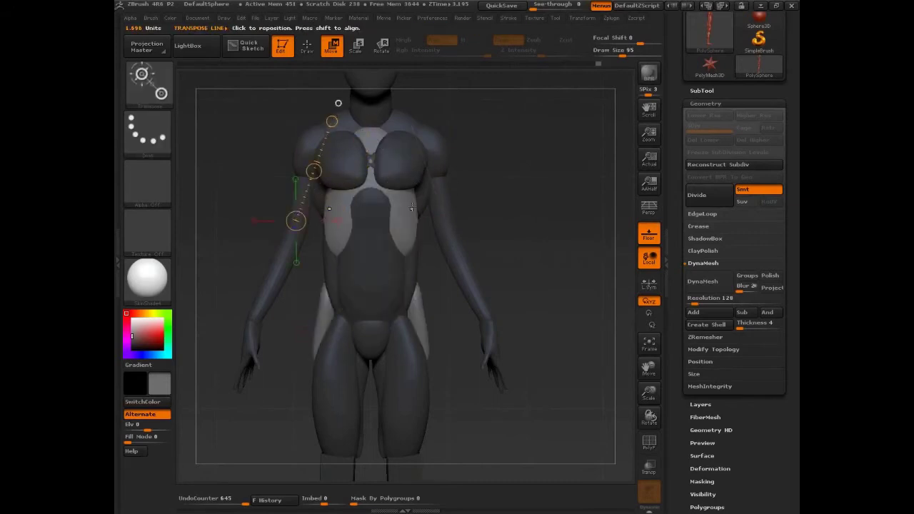
{"action": "left_click_drag", "start_coordinate": [402, 214], "coordinate": [414, 143], "text": "ctrl"}
{"action": "key", "text": "q"}
{"action": "mouse_move", "coordinate": [491, 216]}
{"action": "left_mouse_down"}
{"action": "mouse_move", "coordinate": [506, 186]}
{"action": "mouse_move", "coordinate": [539, 188]}
{"action": "mouse_move", "coordinate": [514, 184]}
{"action": "left_mouse_up"}
{"action": "key", "text": "s"}
{"action": "mouse_move", "coordinate": [432, 203]}
{"action": "left_mouse_down"}
{"action": "mouse_move", "coordinate": [476, 205]}
{"action": "mouse_move", "coordinate": [423, 216]}
{"action": "mouse_move", "coordinate": [423, 207]}
{"action": "left_mouse_up"}
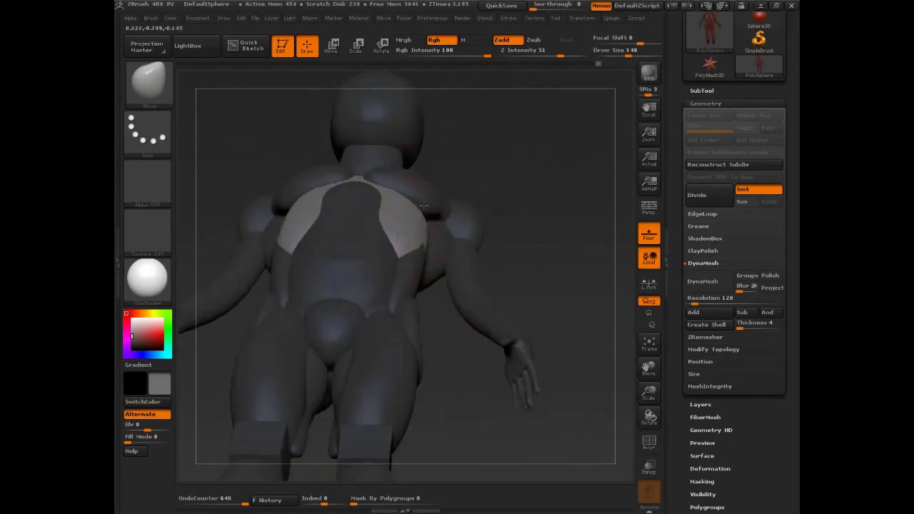
- Refine the torso masses under the armpits from the side with the Move brush at draw size 140
{"action": "mouse_move", "coordinate": [306, 193]}
{"action": "left_mouse_down"}
{"action": "mouse_move", "coordinate": [291, 216]}
{"action": "mouse_move", "coordinate": [426, 206]}
{"action": "mouse_move", "coordinate": [461, 214]}
{"action": "mouse_move", "coordinate": [454, 232]}
{"action": "mouse_move", "coordinate": [465, 242]}
{"action": "mouse_move", "coordinate": [455, 195]}
{"action": "left_mouse_up"}
{"action": "key", "text": "w"}
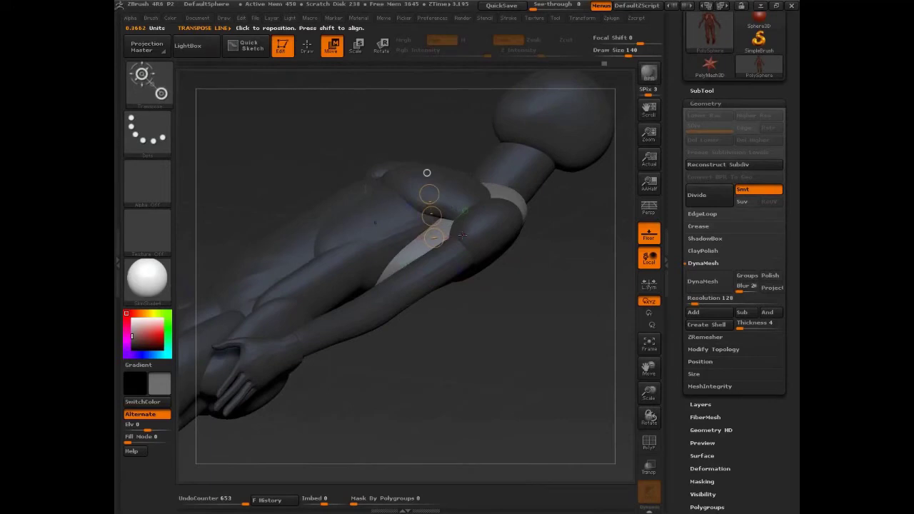
{"action": "key", "text": "q"}
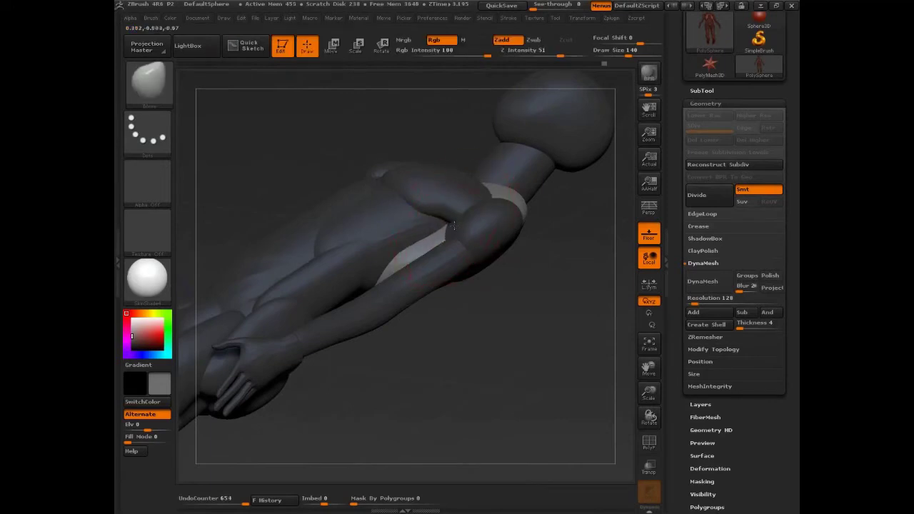
{"action": "left_click_drag", "start_coordinate": [507, 228], "coordinate": [524, 257]}
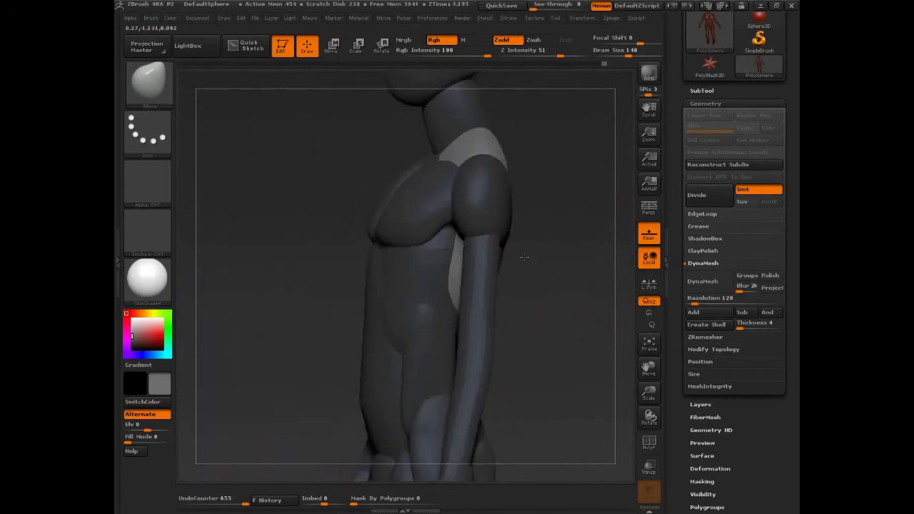
- Mask everything except the shoulder forms and extend them backward with the Move brush at draw size 140
{"action": "key", "text": "w"}
{"action": "left_click", "coordinate": [490, 202], "text": "alt"}
{"action": "left_click_drag", "start_coordinate": [490, 202], "coordinate": [485, 250]}
{"action": "left_click_drag", "start_coordinate": [566, 264], "coordinate": [529, 247]}
{"action": "key", "text": "q"}
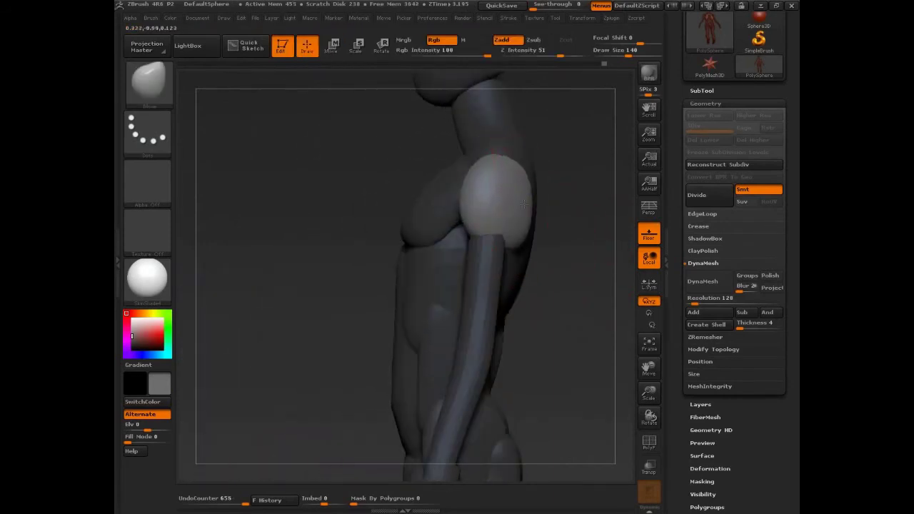
{"action": "left_click_drag", "start_coordinate": [524, 204], "coordinate": [528, 206]}
{"action": "mouse_move", "coordinate": [570, 225]}
{"action": "left_mouse_down"}
{"action": "mouse_move", "coordinate": [539, 229]}
{"action": "mouse_move", "coordinate": [550, 227]}
{"action": "left_mouse_up"}
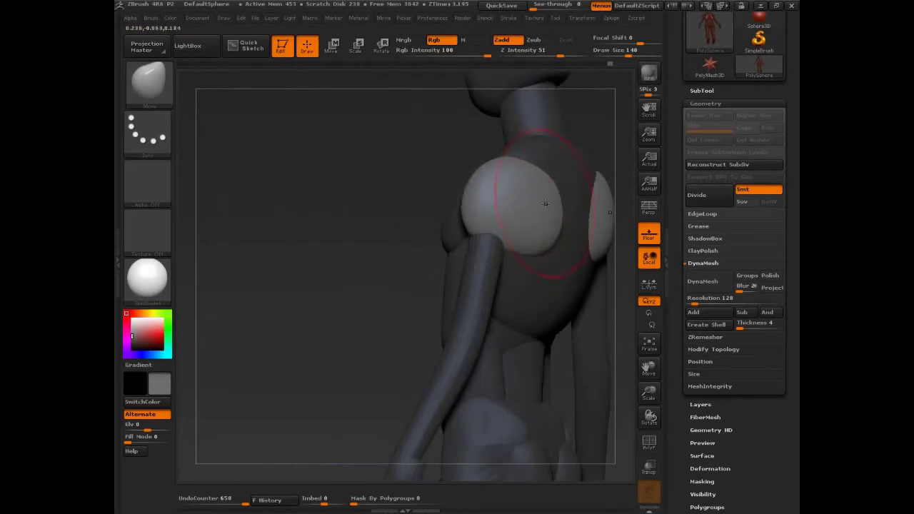
- Clear the mask and adjust the abdomen's front profile from the side with the Move brush at draw size 179
{"action": "left_click_drag", "start_coordinate": [397, 270], "coordinate": [437, 279]}
{"action": "left_click_drag", "start_coordinate": [362, 320], "coordinate": [263, 294], "text": "alt"}
{"action": "mouse_move", "coordinate": [517, 306]}
{"action": "left_mouse_down"}
{"action": "mouse_move", "coordinate": [510, 300]}
{"action": "mouse_move", "coordinate": [527, 320]}
{"action": "mouse_move", "coordinate": [505, 307]}
{"action": "left_mouse_up"}
{"action": "key", "text": "]"}
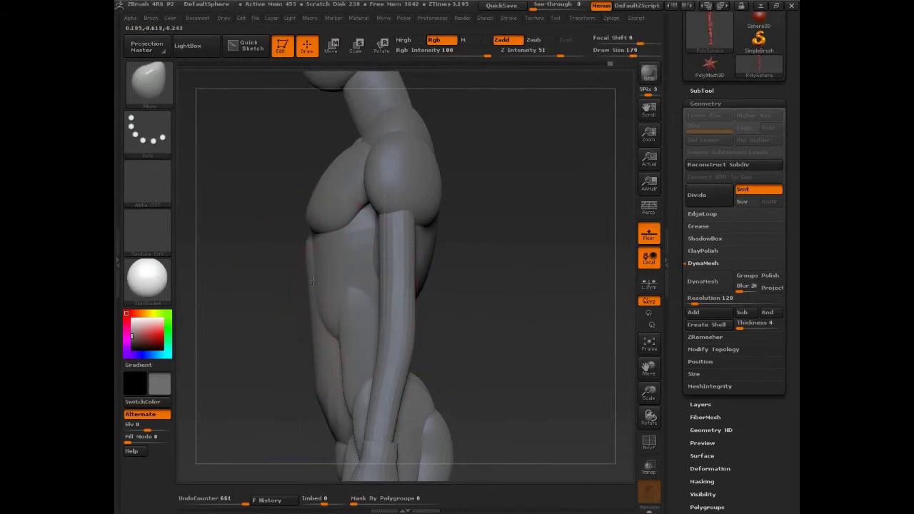
{"action": "left_click_drag", "start_coordinate": [312, 280], "coordinate": [303, 281]}
- Mask everything except the lower back block and enlarge it between the rib cage and pelvis with the Move brush
{"action": "left_click_drag", "start_coordinate": [458, 359], "coordinate": [490, 329]}
{"action": "key", "text": "w"}
{"action": "left_click", "coordinate": [437, 318], "text": "ctrl"}
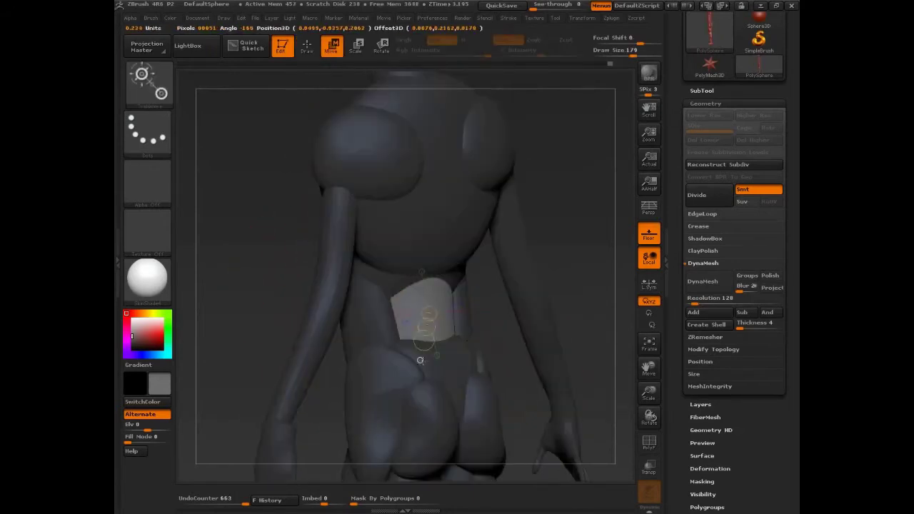
{"action": "key", "text": "q"}
{"action": "mouse_move", "coordinate": [575, 265]}
{"action": "left_mouse_down"}
{"action": "mouse_move", "coordinate": [518, 270]}
{"action": "mouse_move", "coordinate": [477, 294]}
{"action": "mouse_move", "coordinate": [493, 295]}
{"action": "left_mouse_up"}
{"action": "key", "text": "s"}
{"action": "mouse_move", "coordinate": [568, 309]}
{"action": "left_mouse_down"}
{"action": "mouse_move", "coordinate": [583, 335]}
{"action": "mouse_move", "coordinate": [428, 350]}
{"action": "left_mouse_up"}
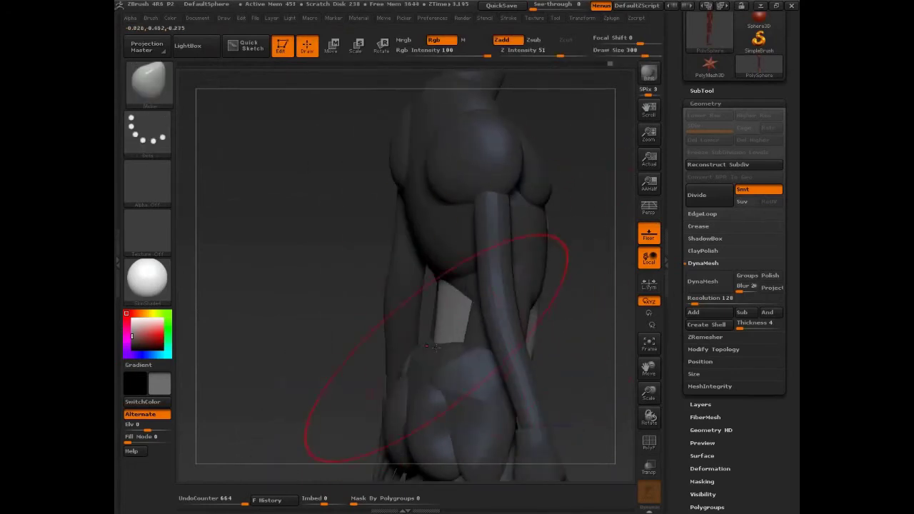
{"action": "left_click_drag", "start_coordinate": [440, 278], "coordinate": [429, 258]}
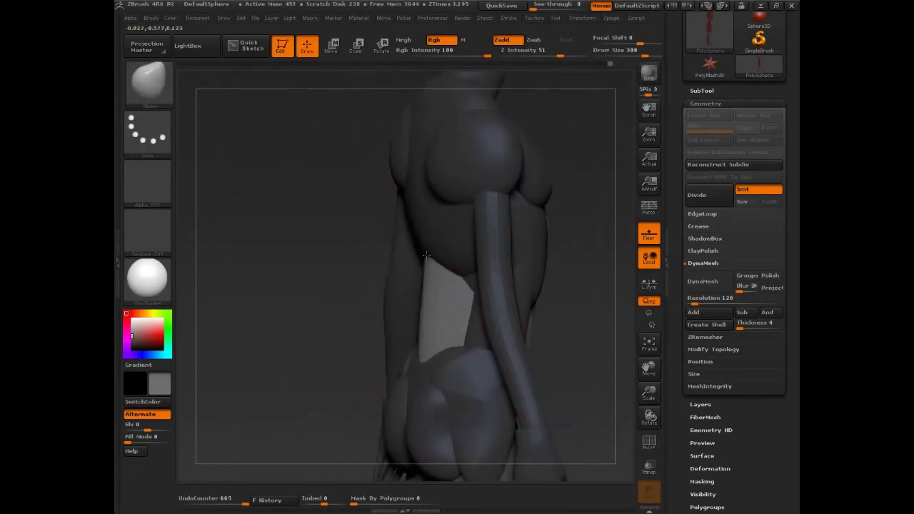
- Undo the last edits to the lower back block and enlarge it with the Inflat brush at intensity 10
{"action": "key", "text": "ctrl+z"}
{"action": "key", "text": "ctrl+z"}
{"action": "key", "text": "b"}
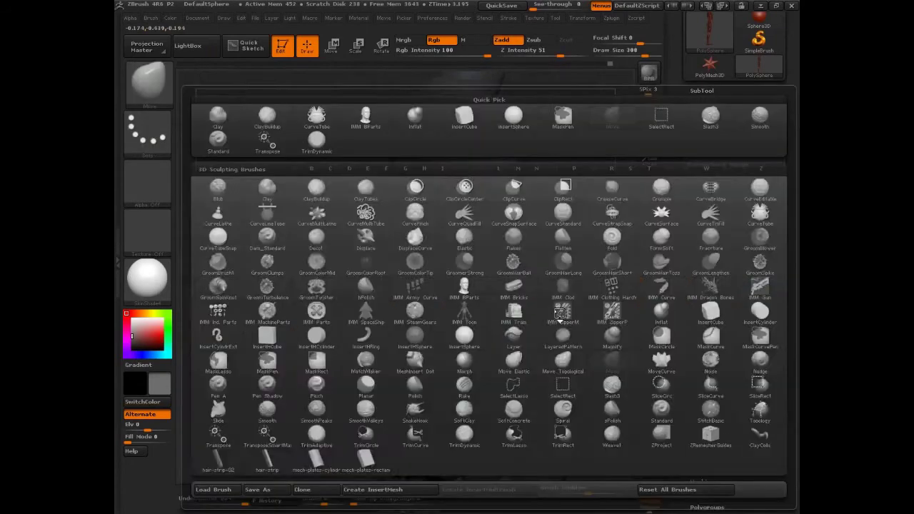
{"action": "key", "text": "i"}
{"action": "key", "text": "n"}
{"action": "key", "text": "ctrl+z"}
{"action": "key", "text": "ctrl+z"}
{"action": "key", "text": "ctrl+z"}
{"action": "key", "text": "ctrl+z"}
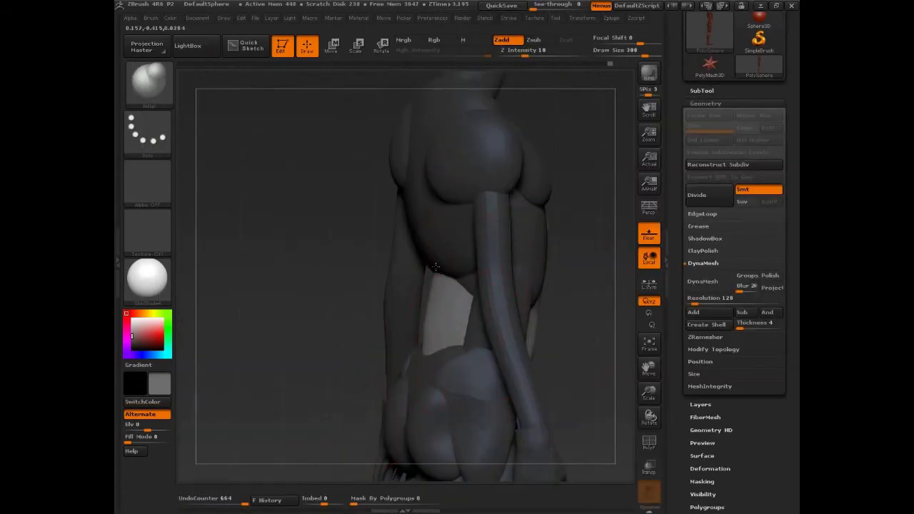
{"action": "left_click_drag", "start_coordinate": [452, 313], "coordinate": [437, 313]}
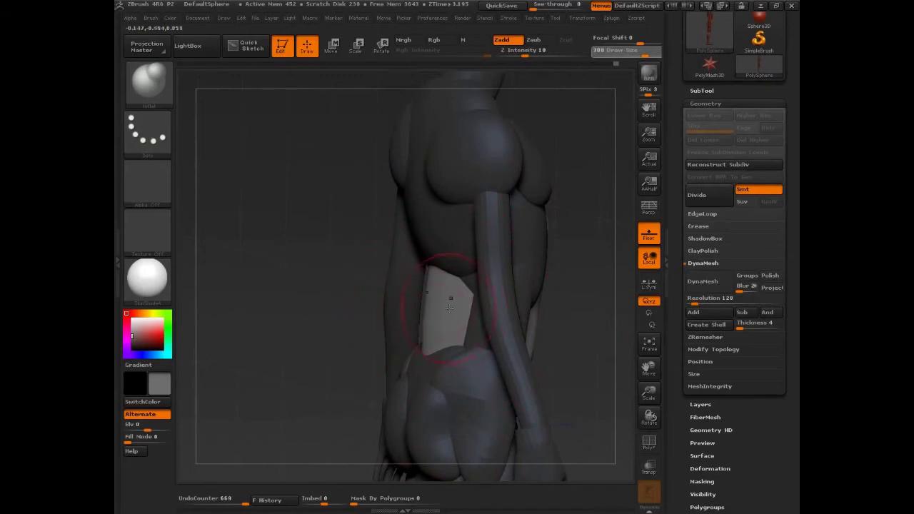
{"action": "mouse_move", "coordinate": [463, 275]}
{"action": "left_mouse_down"}
{"action": "mouse_move", "coordinate": [461, 350]}
{"action": "mouse_move", "coordinate": [465, 275]}
{"action": "left_mouse_up"}
{"action": "left_click_drag", "start_coordinate": [562, 284], "coordinate": [378, 255]}
{"action": "mouse_move", "coordinate": [534, 259]}
{"action": "left_mouse_down"}
{"action": "mouse_move", "coordinate": [556, 220]}
{"action": "mouse_move", "coordinate": [567, 224]}
{"action": "mouse_move", "coordinate": [384, 331]}
{"action": "left_mouse_up"}
- Clear the mask and refine the body masses with the Move brush at draw size 111, checking the figure from the front
{"action": "key", "text": "s"}
{"action": "key", "text": "b"}
{"action": "key", "text": "m"}
{"action": "key", "text": "v"}
{"action": "key", "text": "s"}
{"action": "left_click_drag", "start_coordinate": [548, 257], "coordinate": [510, 190], "text": "shift"}
{"action": "mouse_move", "coordinate": [512, 318]}
{"action": "left_mouse_down", "text": "alt"}
{"action": "mouse_move", "coordinate": [515, 294]}
{"action": "mouse_move", "coordinate": [477, 225]}
{"action": "mouse_move", "coordinate": [541, 300]}
{"action": "mouse_move", "coordinate": [539, 347]}
{"action": "mouse_move", "coordinate": [529, 323]}
{"action": "left_mouse_up", "text": "alt"}
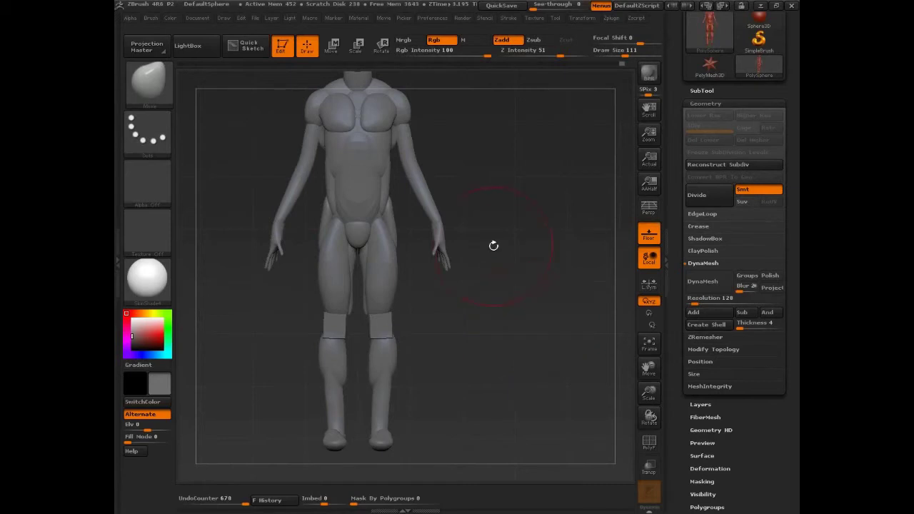
{"action": "mouse_move", "coordinate": [502, 317]}
{"action": "left_mouse_down", "text": "alt"}
{"action": "mouse_move", "coordinate": [449, 241]}
{"action": "mouse_move", "coordinate": [533, 292]}
{"action": "mouse_move", "coordinate": [408, 324]}
{"action": "left_mouse_up", "text": "alt"}
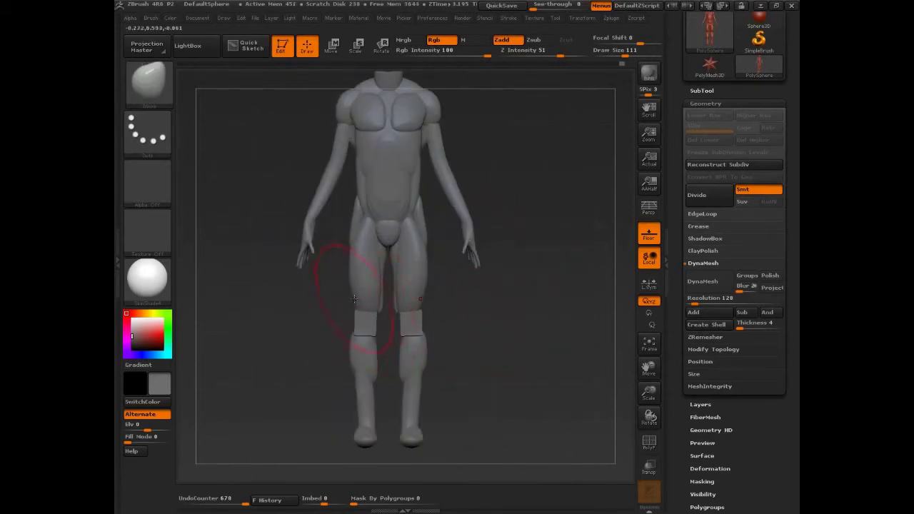
{"action": "mouse_move", "coordinate": [356, 298]}
{"action": "left_mouse_down", "text": "shift"}
{"action": "mouse_move", "coordinate": [427, 284]}
{"action": "mouse_move", "coordinate": [416, 336]}
{"action": "left_mouse_up", "text": "shift"}
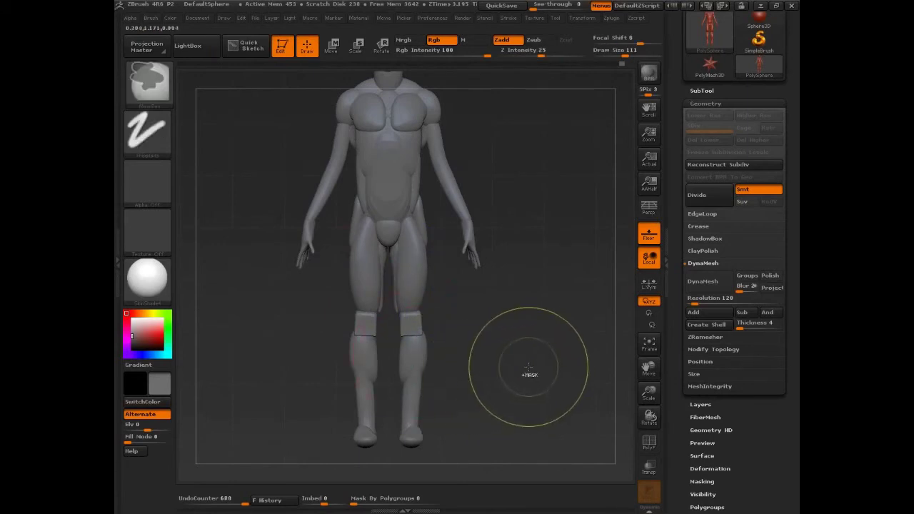
- Show the figure's wireframe and polygroup colours and look through the tool's display properties
{"action": "key", "text": "shift+f"}
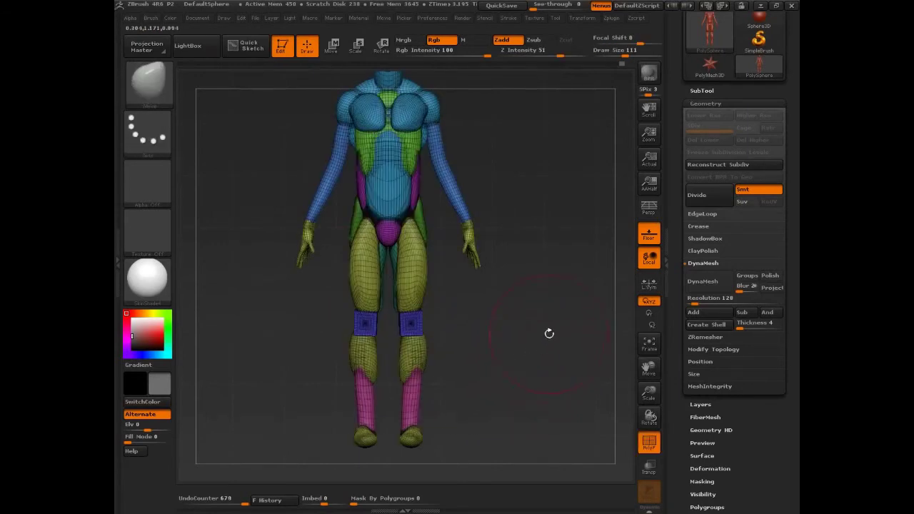
{"action": "left_click_drag", "start_coordinate": [550, 331], "coordinate": [512, 383], "text": "alt"}
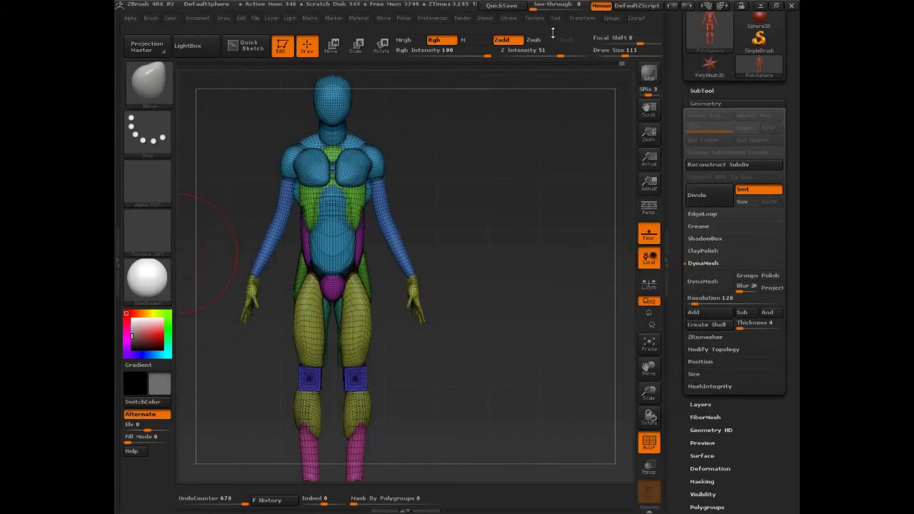
{"action": "left_click", "coordinate": [583, 18]}
{"action": "scroll", "coordinate": [760, 443], "scroll_direction": "down", "scroll_amount": 8}
{"action": "left_click", "coordinate": [712, 325]}
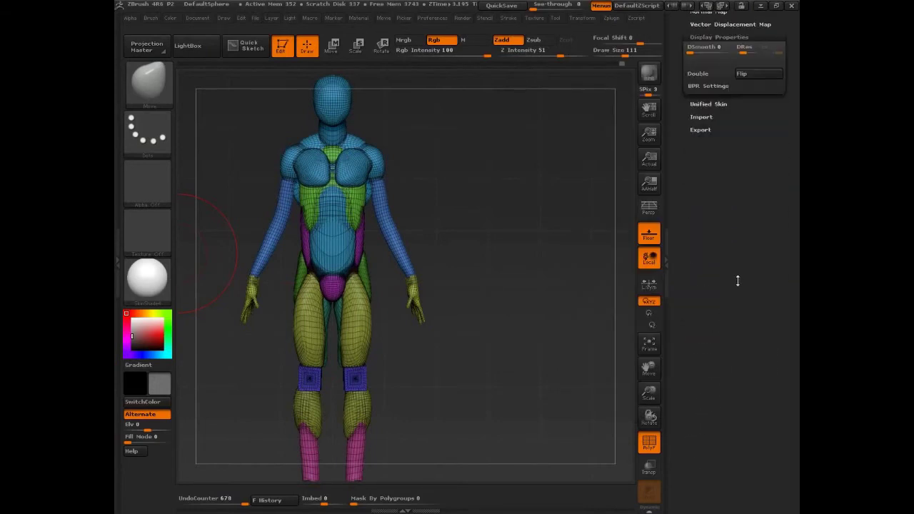
{"action": "scroll", "coordinate": [741, 250], "scroll_direction": "up", "scroll_amount": 3}
{"action": "left_click", "coordinate": [732, 126]}
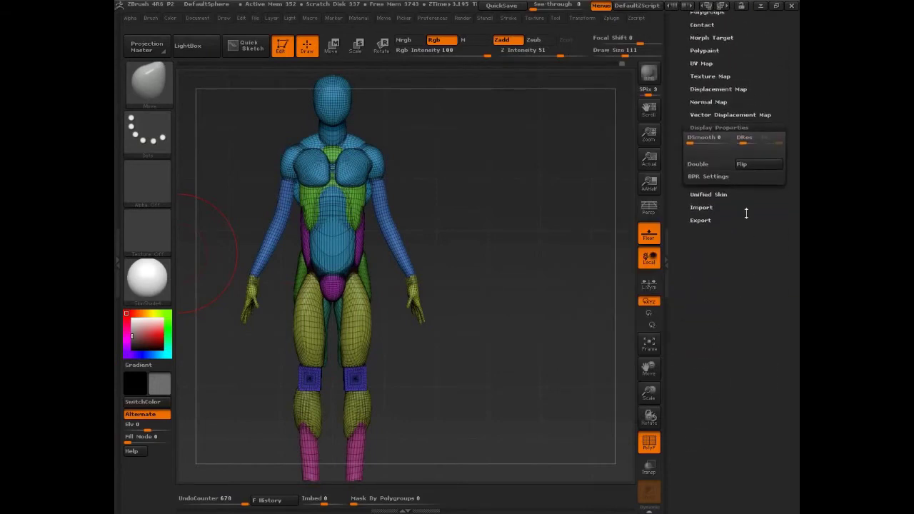
{"action": "left_click", "coordinate": [591, 20]}
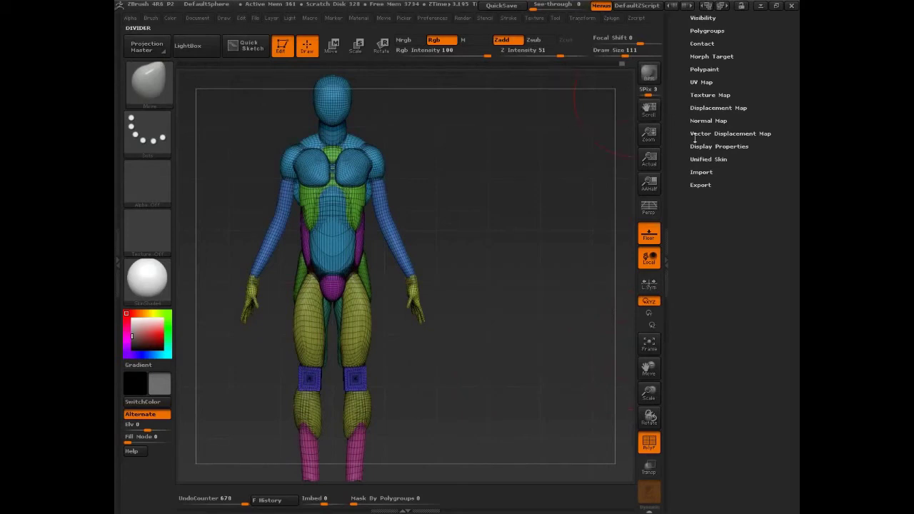
- Set the display smoothing (DSmooth) to 0.05 and hide the polygroup wireframe
{"action": "left_click", "coordinate": [720, 146]}
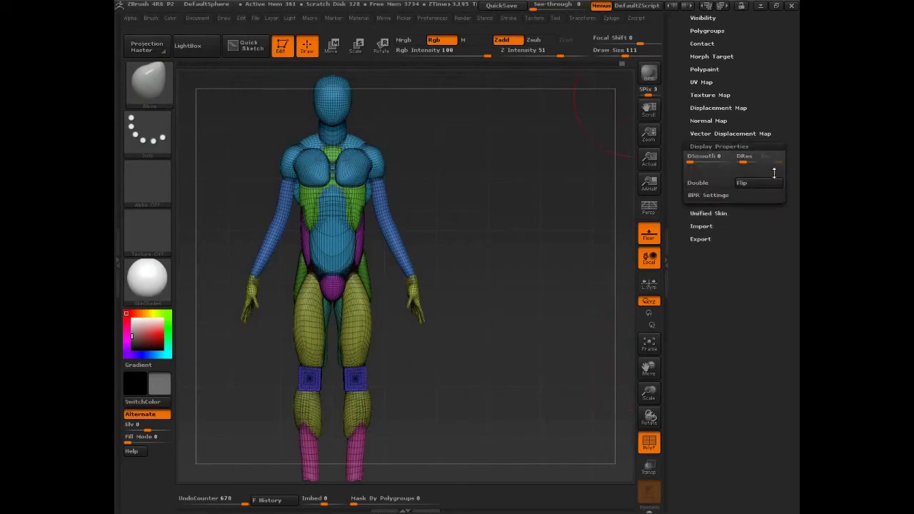
{"action": "left_click", "coordinate": [713, 160]}
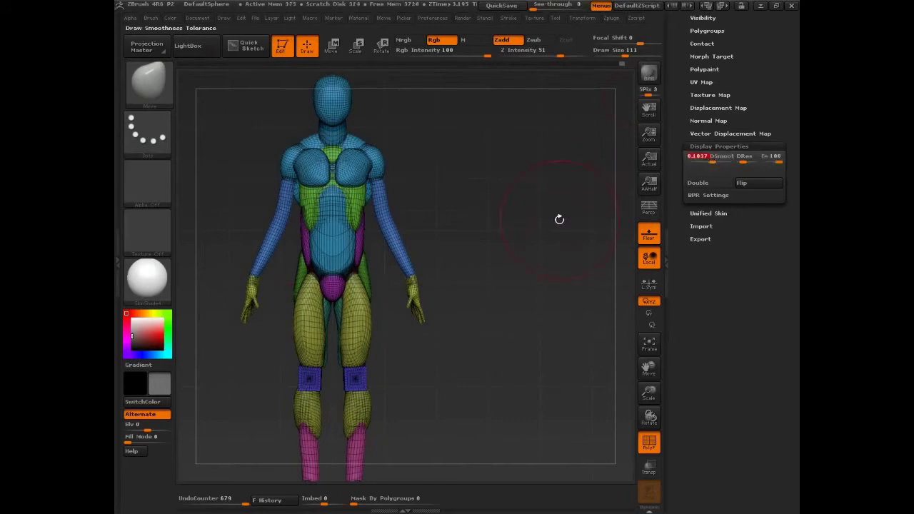
{"action": "left_click", "coordinate": [649, 445]}
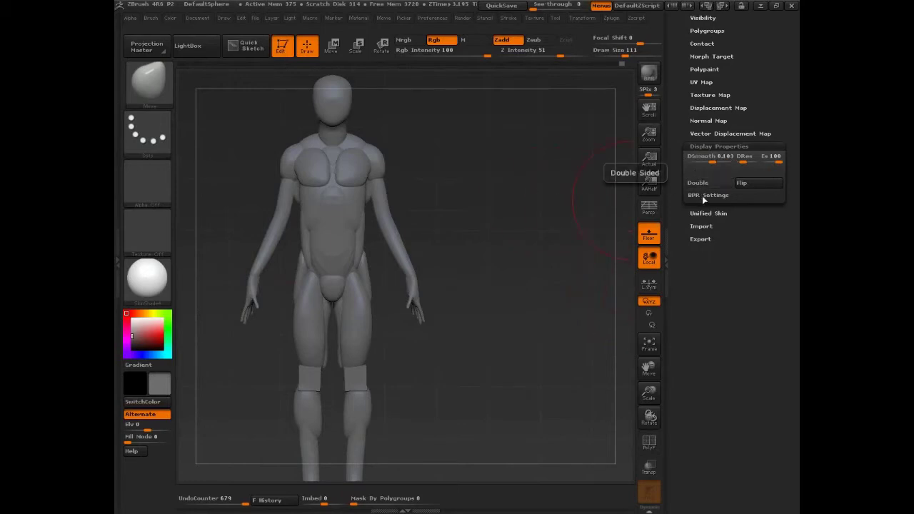
{"action": "mouse_move", "coordinate": [709, 160]}
{"action": "left_mouse_down"}
{"action": "mouse_move", "coordinate": [694, 159]}
{"action": "mouse_move", "coordinate": [708, 158]}
{"action": "left_mouse_up"}
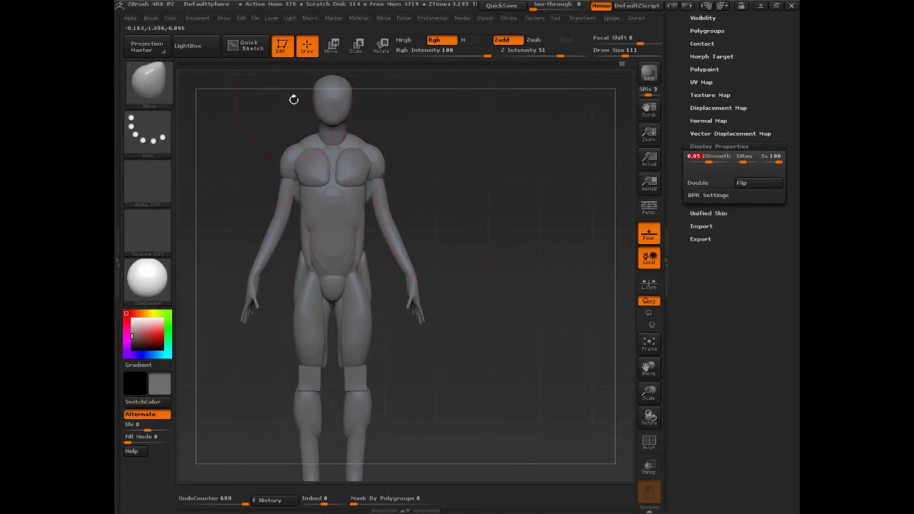
- Check the transform modifiers and lower the display smoothing (DSmooth) to its minimum
{"action": "left_click", "coordinate": [584, 19]}
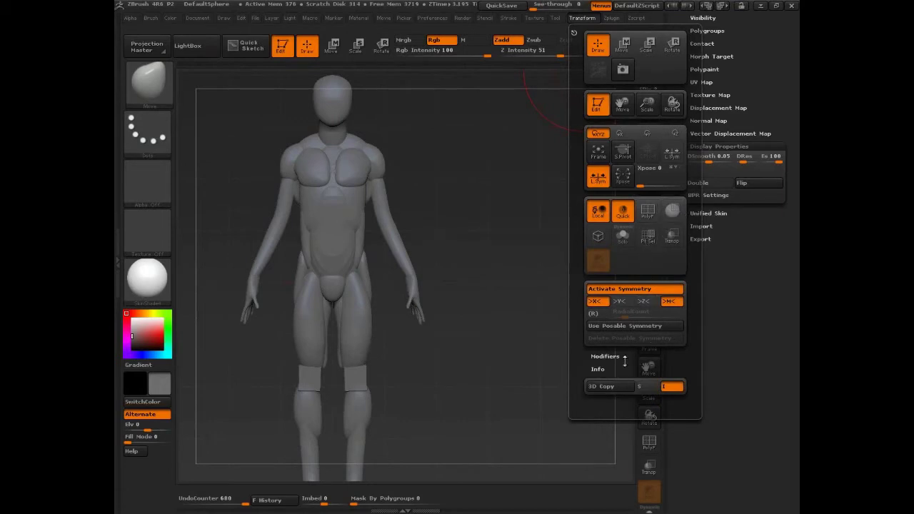
{"action": "left_click", "coordinate": [604, 356]}
{"action": "left_click", "coordinate": [603, 356]}
{"action": "left_click_drag", "start_coordinate": [694, 163], "coordinate": [676, 157]}
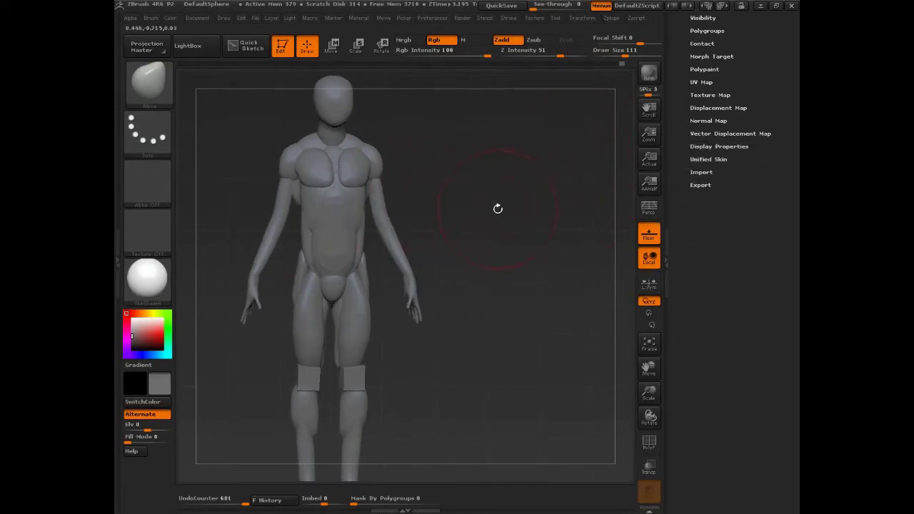
- Mask everything except the arms and rotate them outward from the shoulders with the Transpose line
{"action": "left_click_drag", "start_coordinate": [492, 214], "coordinate": [535, 217], "text": "shift"}
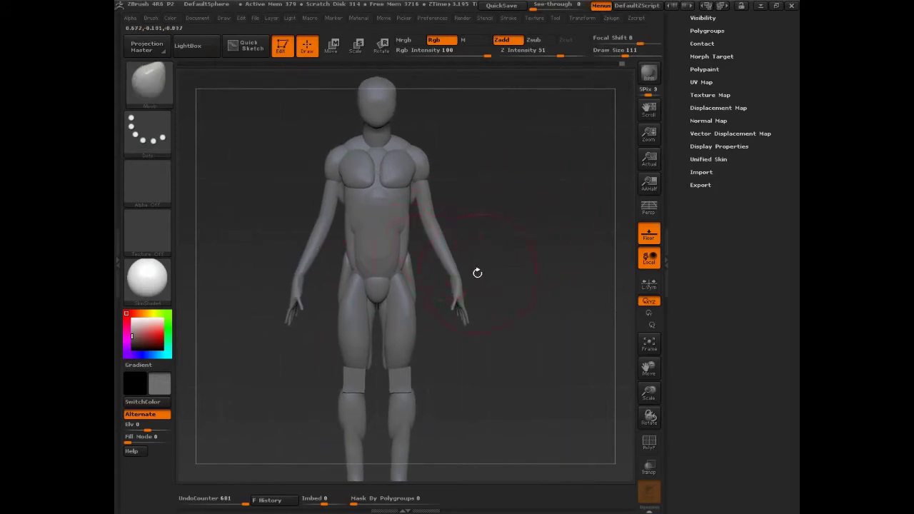
{"action": "left_click_drag", "start_coordinate": [477, 273], "coordinate": [490, 294], "text": "shift"}
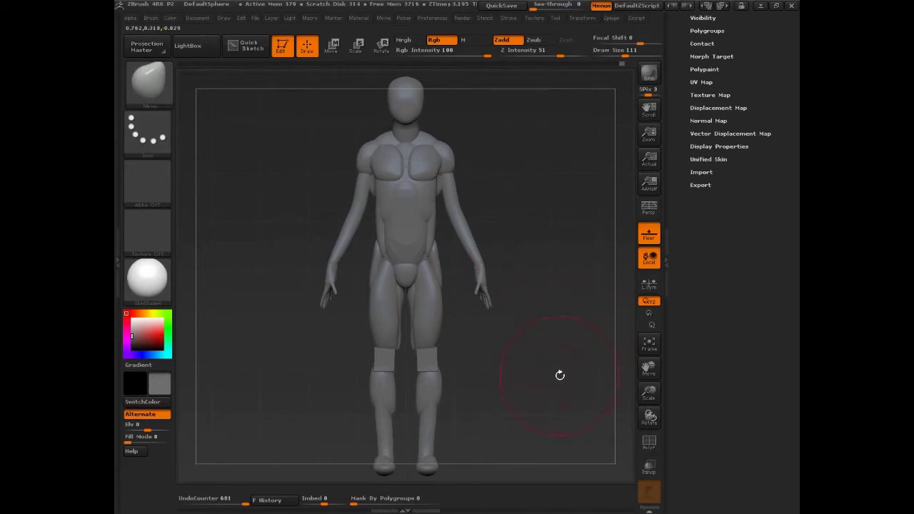
{"action": "left_click_drag", "start_coordinate": [585, 366], "coordinate": [598, 370], "text": "alt"}
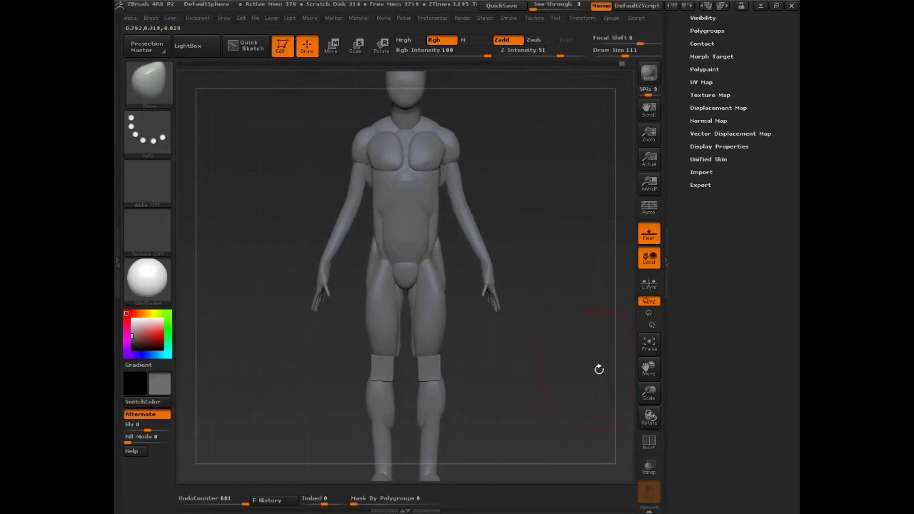
{"action": "left_click_drag", "start_coordinate": [587, 338], "coordinate": [552, 345], "text": "alt"}
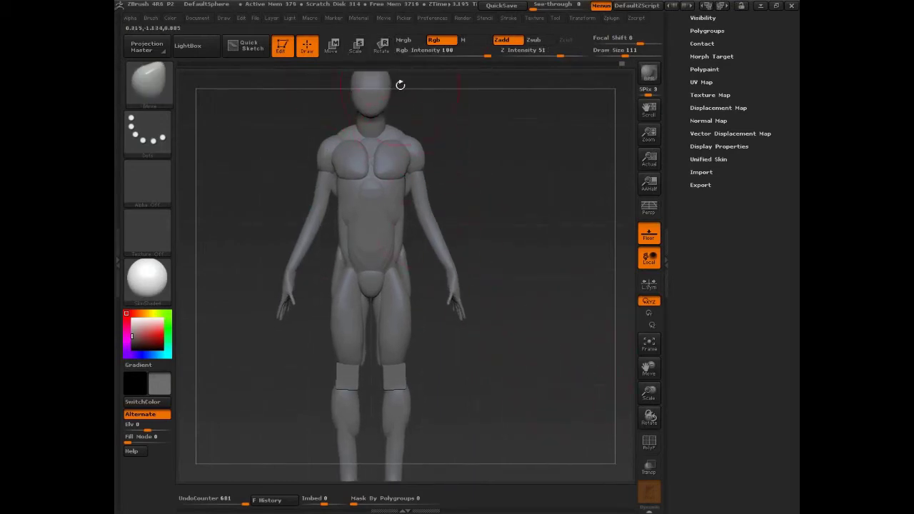
{"action": "left_click", "coordinate": [389, 55]}
{"action": "left_click", "coordinate": [423, 189], "text": "ctrl"}
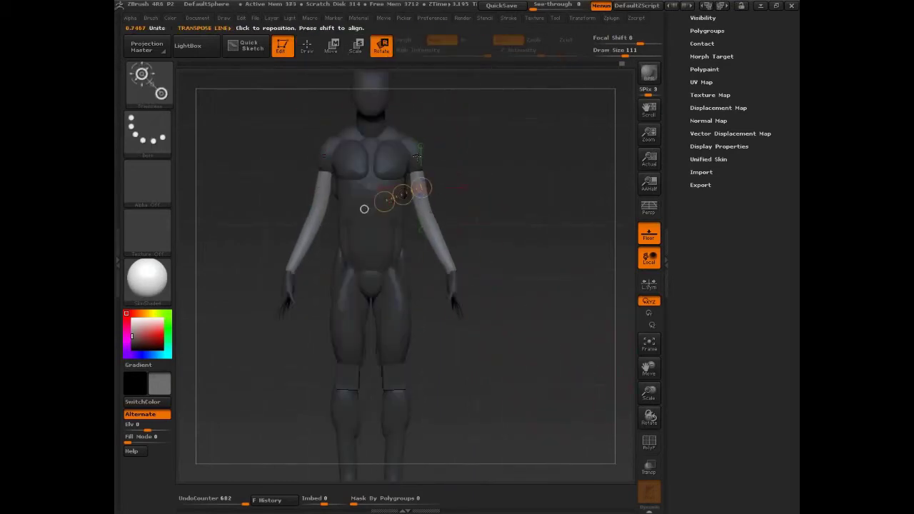
{"action": "mouse_move", "coordinate": [417, 156]}
{"action": "left_mouse_down"}
{"action": "mouse_move", "coordinate": [476, 116]}
{"action": "mouse_move", "coordinate": [468, 93]}
{"action": "left_mouse_up"}
- Mask everything except the hands, move them onto the ends of the forearms with the Transpose line, and clear the mask
{"action": "left_click", "coordinate": [455, 284], "text": "alt"}
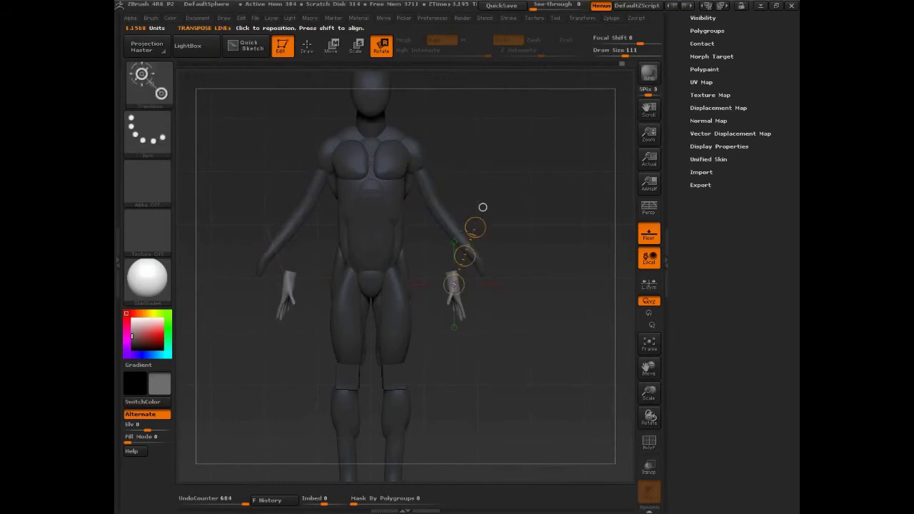
{"action": "left_click", "coordinate": [333, 46]}
{"action": "left_click_drag", "start_coordinate": [465, 256], "coordinate": [491, 246]}
{"action": "mouse_move", "coordinate": [563, 263]}
{"action": "left_mouse_down"}
{"action": "mouse_move", "coordinate": [483, 269]}
{"action": "mouse_move", "coordinate": [465, 255]}
{"action": "left_mouse_up"}
{"action": "key", "text": "q"}
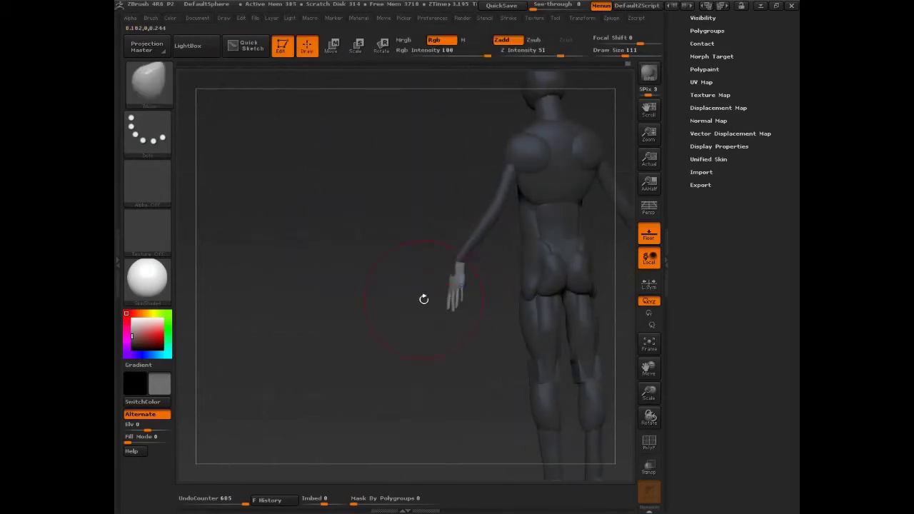
{"action": "mouse_move", "coordinate": [422, 300]}
{"action": "left_mouse_down"}
{"action": "mouse_move", "coordinate": [378, 343]}
{"action": "mouse_move", "coordinate": [473, 351]}
{"action": "mouse_move", "coordinate": [550, 310]}
{"action": "mouse_move", "coordinate": [537, 283]}
{"action": "mouse_move", "coordinate": [546, 341]}
{"action": "left_mouse_up"}
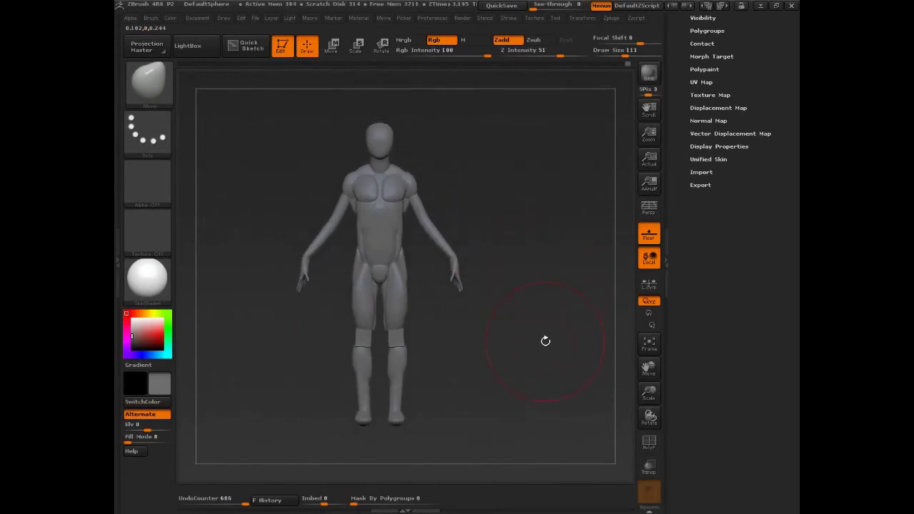
- Hide the arm and hand polygroups so the sides of the waist and hips are exposed
{"action": "mouse_move", "coordinate": [546, 341]}
{"action": "left_mouse_down", "text": "alt"}
{"action": "mouse_move", "coordinate": [549, 290]}
{"action": "mouse_move", "coordinate": [410, 251]}
{"action": "left_mouse_up", "text": "alt"}
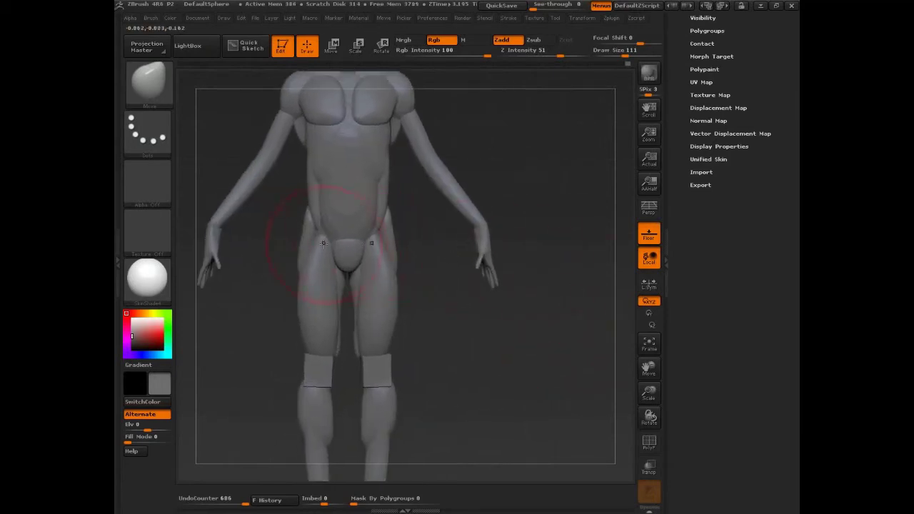
{"action": "left_click", "coordinate": [442, 176], "text": "ctrl+shift"}
{"action": "left_click_drag", "start_coordinate": [521, 176], "coordinate": [528, 185], "text": "ctrl+shift"}
{"action": "left_click", "coordinate": [486, 248], "text": "ctrl+shift"}
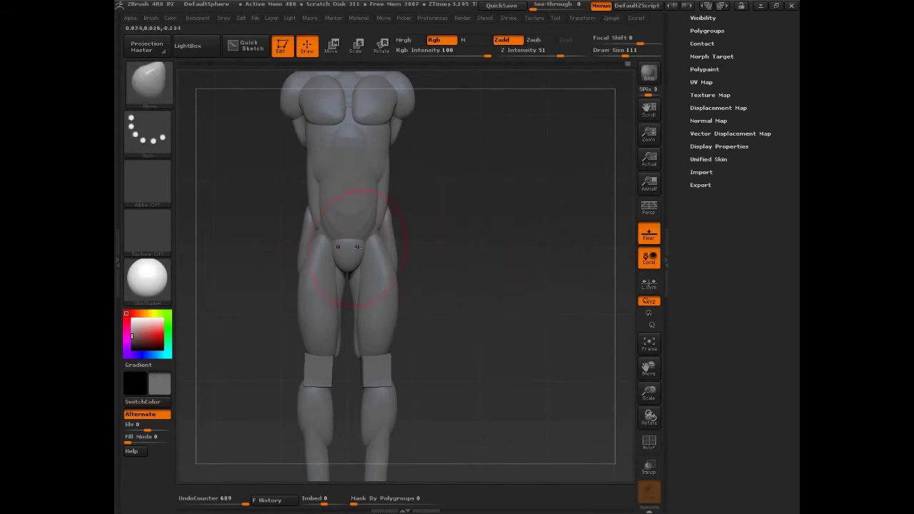
- Build up the oblique masses beside the lower abdomen with the Inflat brush, reducing the draw size to 59
{"action": "left_click_drag", "start_coordinate": [471, 217], "coordinate": [476, 237]}
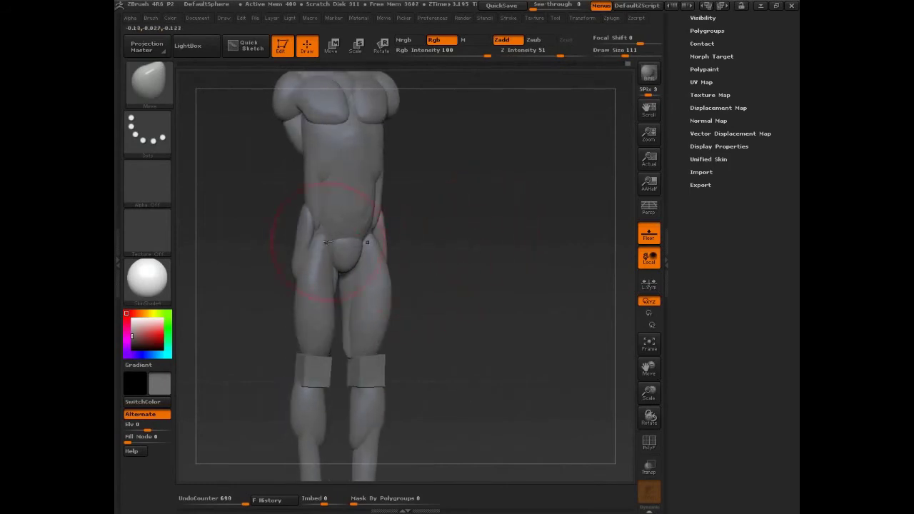
{"action": "key", "text": "b"}
{"action": "key", "text": "i"}
{"action": "key", "text": "n"}
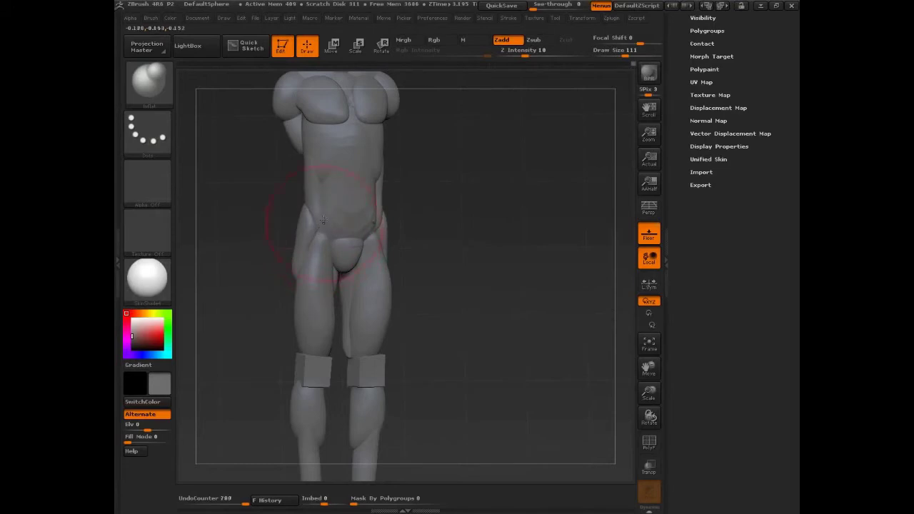
{"action": "left_click_drag", "start_coordinate": [455, 233], "coordinate": [347, 245]}
{"action": "key", "text": "s"}
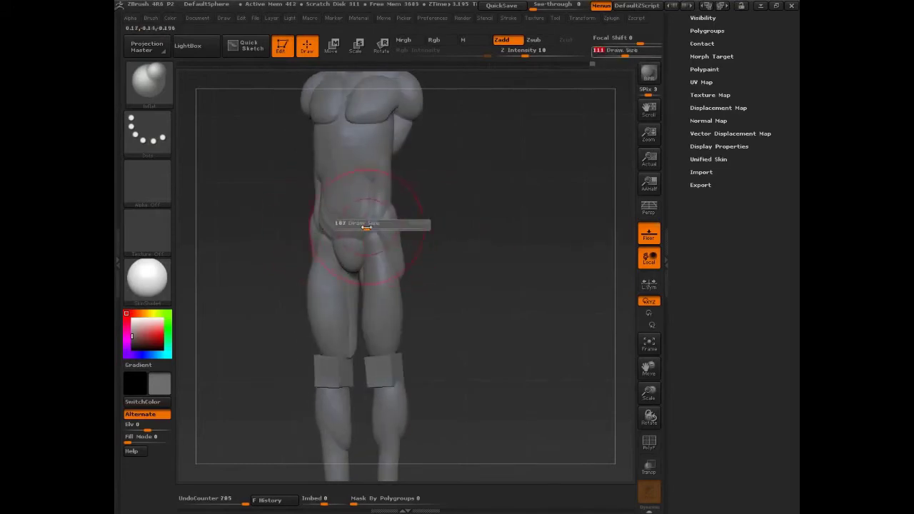
{"action": "left_click", "coordinate": [368, 224]}
{"action": "key", "text": "s"}
{"action": "left_click", "coordinate": [372, 206]}
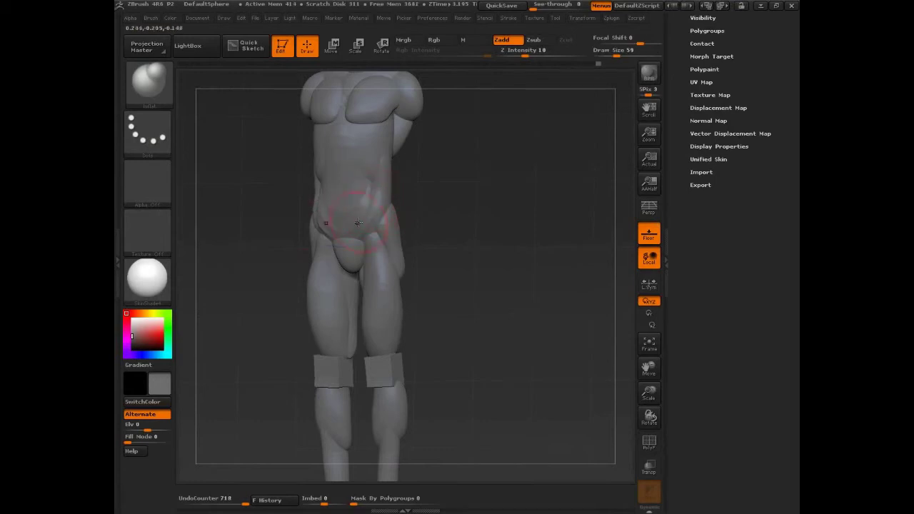
{"action": "left_click_drag", "start_coordinate": [358, 222], "coordinate": [374, 210]}
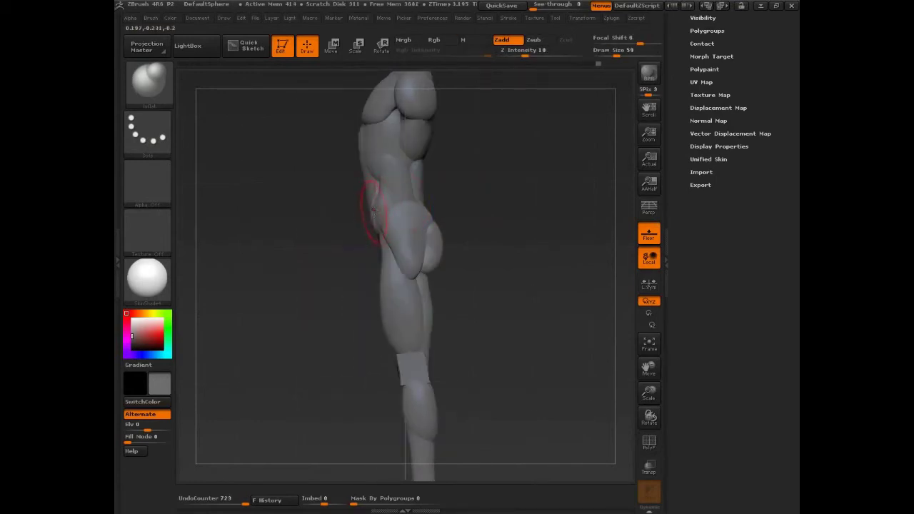
- Reshape the oblique and hip masses from the front and side with the Move brush at draw sizes 99 and 65
{"action": "mouse_move", "coordinate": [455, 220]}
{"action": "left_mouse_down"}
{"action": "mouse_move", "coordinate": [373, 227]}
{"action": "mouse_move", "coordinate": [419, 224]}
{"action": "left_mouse_up"}
{"action": "key", "text": "b"}
{"action": "key", "text": "m"}
{"action": "key", "text": "v"}
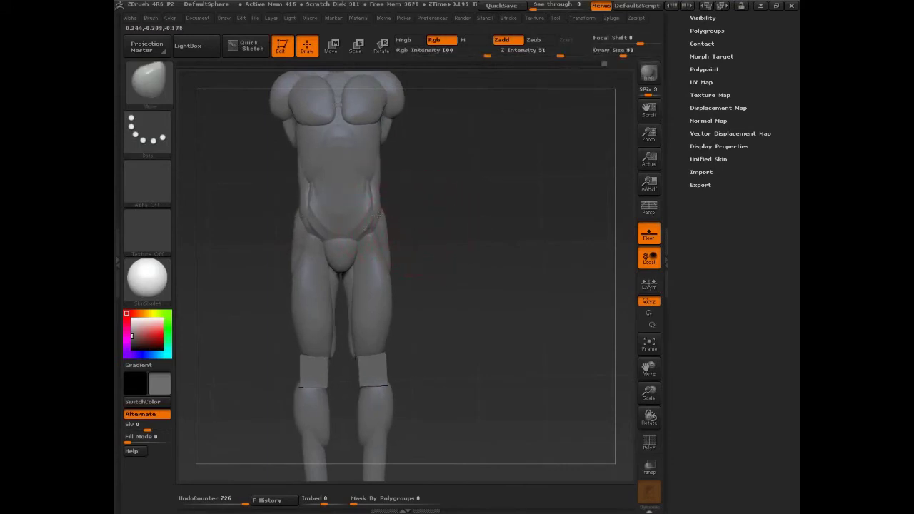
{"action": "mouse_move", "coordinate": [419, 276]}
{"action": "left_mouse_down"}
{"action": "mouse_move", "coordinate": [410, 256]}
{"action": "mouse_move", "coordinate": [430, 218]}
{"action": "left_mouse_up"}
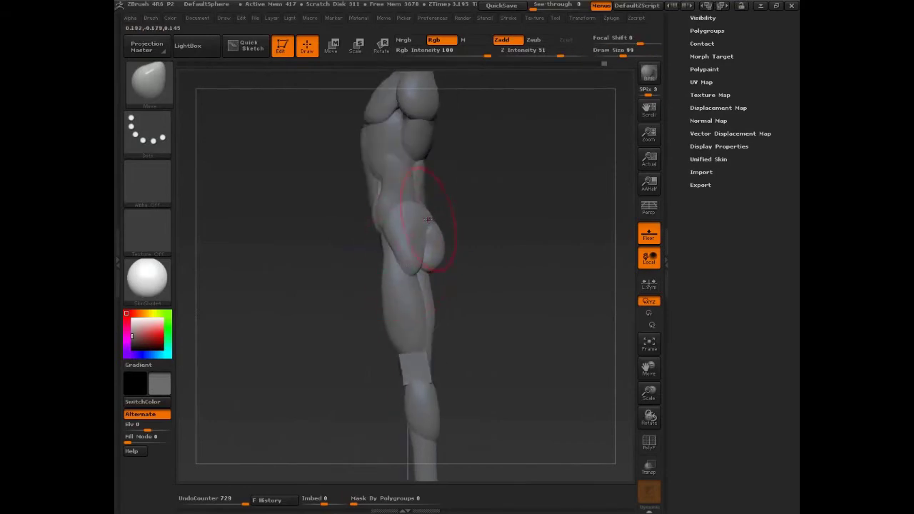
{"action": "mouse_move", "coordinate": [380, 246]}
{"action": "left_mouse_down"}
{"action": "mouse_move", "coordinate": [439, 239]}
{"action": "mouse_move", "coordinate": [368, 209]}
{"action": "mouse_move", "coordinate": [367, 243]}
{"action": "left_mouse_up"}
{"action": "key", "text": "s"}
{"action": "mouse_move", "coordinate": [484, 217]}
{"action": "left_mouse_down"}
{"action": "mouse_move", "coordinate": [368, 254]}
{"action": "mouse_move", "coordinate": [347, 247]}
{"action": "left_mouse_up"}
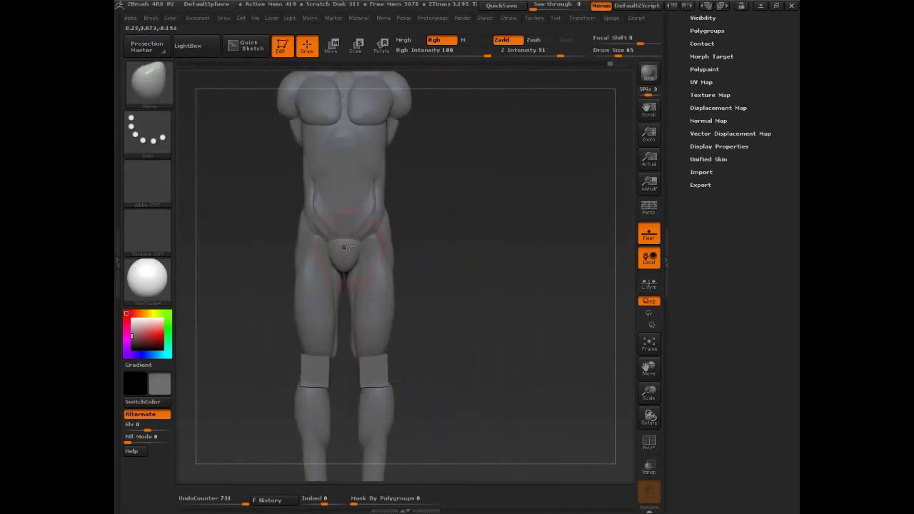
- Adjust the waist and hip contours from front and back with the Move brush at draw size 107, and unhide the arms and hands
{"action": "key", "text": "s"}
{"action": "left_click_drag", "start_coordinate": [391, 214], "coordinate": [382, 188]}
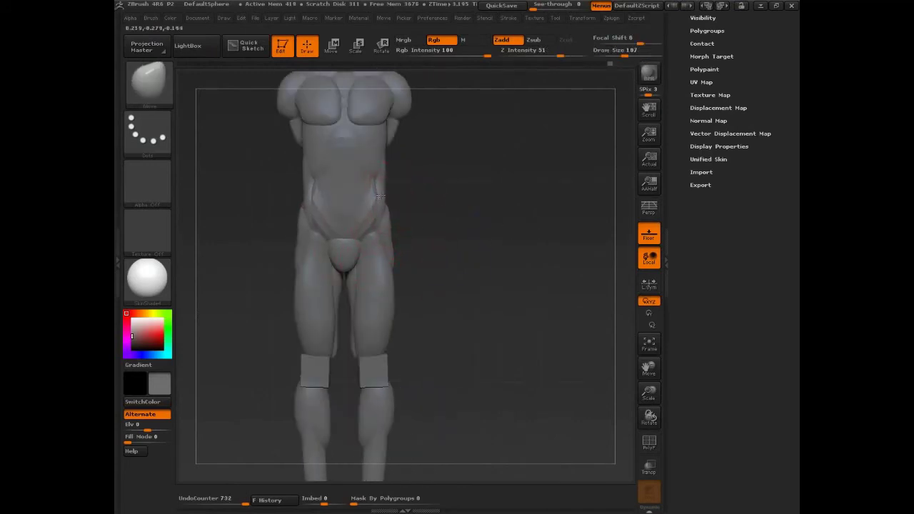
{"action": "mouse_move", "coordinate": [390, 252]}
{"action": "left_mouse_down"}
{"action": "mouse_move", "coordinate": [357, 196]}
{"action": "mouse_move", "coordinate": [380, 247]}
{"action": "left_mouse_up"}
{"action": "left_click_drag", "start_coordinate": [458, 235], "coordinate": [417, 231]}
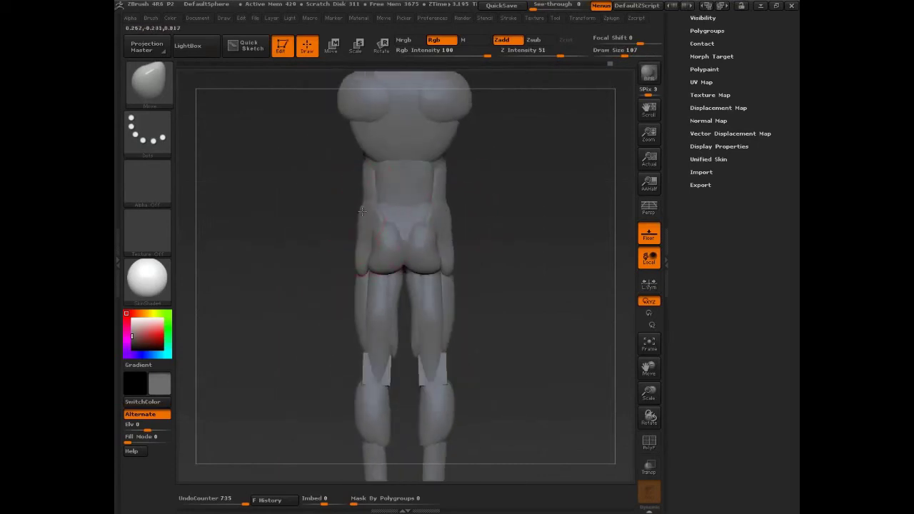
{"action": "left_click_drag", "start_coordinate": [363, 212], "coordinate": [363, 215]}
{"action": "mouse_move", "coordinate": [493, 214]}
{"action": "left_mouse_down"}
{"action": "mouse_move", "coordinate": [560, 213]}
{"action": "mouse_move", "coordinate": [514, 212]}
{"action": "left_mouse_up"}
{"action": "left_click", "coordinate": [521, 237], "text": "ctrl+shift"}
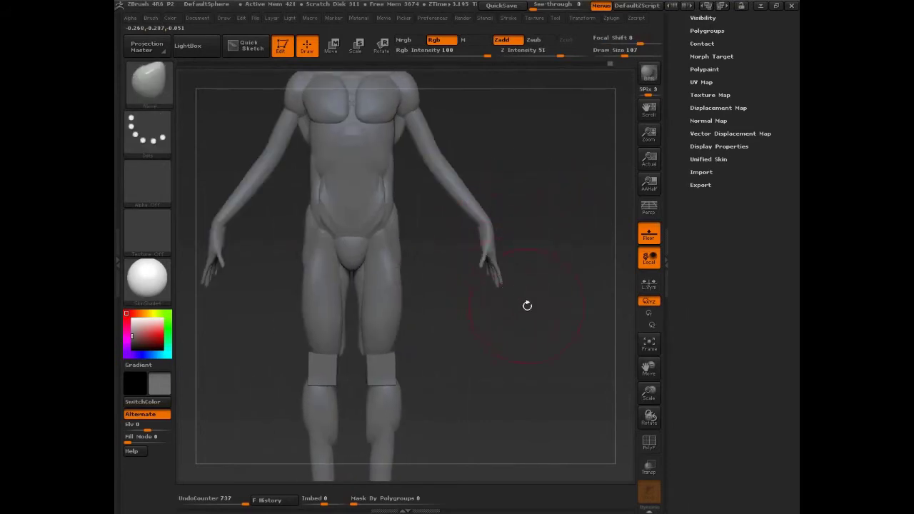
- Reshape the thighs and lower legs in the side profile with the Move brush at draw size 149
{"action": "mouse_move", "coordinate": [537, 357]}
{"action": "left_mouse_down"}
{"action": "mouse_move", "coordinate": [575, 358]}
{"action": "mouse_move", "coordinate": [541, 357]}
{"action": "mouse_move", "coordinate": [505, 337]}
{"action": "mouse_move", "coordinate": [513, 326]}
{"action": "mouse_move", "coordinate": [502, 351]}
{"action": "left_mouse_up"}
{"action": "key", "text": "s"}
{"action": "left_click_drag", "start_coordinate": [392, 289], "coordinate": [367, 218]}
{"action": "left_click_drag", "start_coordinate": [370, 260], "coordinate": [366, 214]}
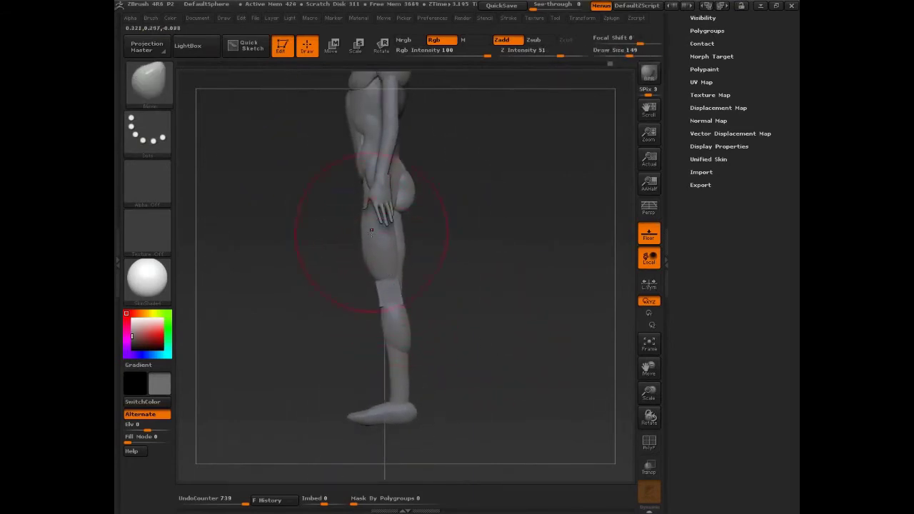
{"action": "left_click_drag", "start_coordinate": [402, 314], "coordinate": [410, 333]}
{"action": "left_click_drag", "start_coordinate": [407, 367], "coordinate": [414, 366]}
{"action": "left_click_drag", "start_coordinate": [493, 271], "coordinate": [490, 402], "text": "alt"}
{"action": "left_click_drag", "start_coordinate": [394, 222], "coordinate": [397, 218]}
{"action": "left_click_drag", "start_coordinate": [454, 235], "coordinate": [443, 247]}
- Mask everything except the arms and thicken them with the Inflat brush at draw size 200
{"action": "key", "text": "w"}
{"action": "left_click_drag", "start_coordinate": [333, 251], "coordinate": [425, 174], "text": "ctrl"}
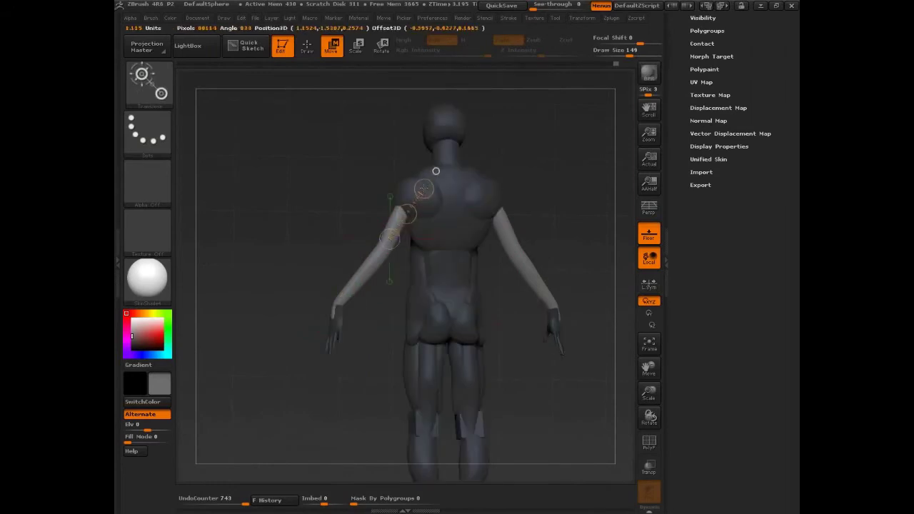
{"action": "key", "text": "b"}
{"action": "key", "text": "n"}
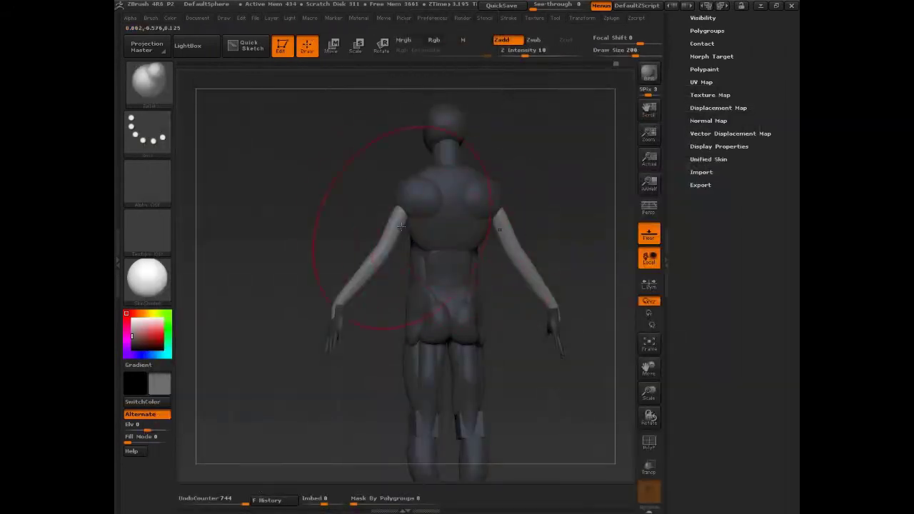
{"action": "mouse_move", "coordinate": [383, 251]}
{"action": "left_mouse_down"}
{"action": "mouse_move", "coordinate": [351, 302]}
{"action": "mouse_move", "coordinate": [407, 200]}
{"action": "left_mouse_up"}
{"action": "key", "text": "ctrl+z"}
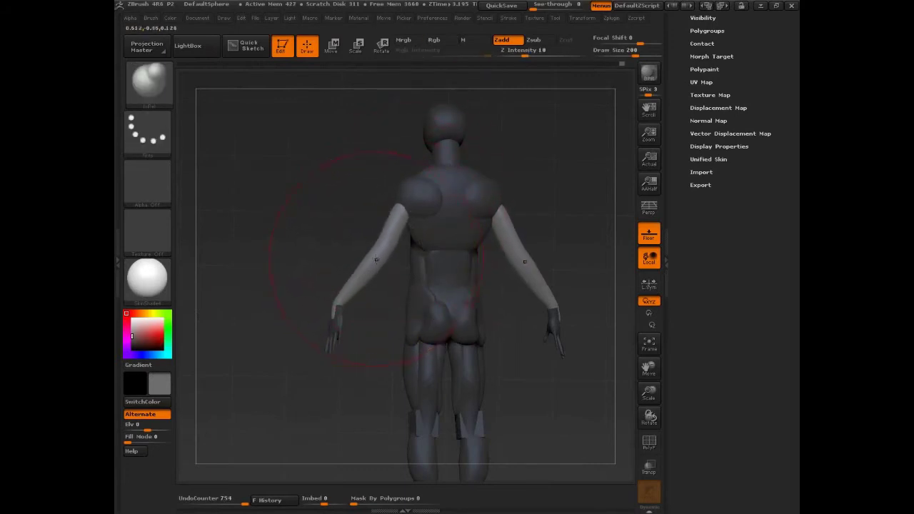
- Clear the mask around the arms and set the draw size to 34
{"action": "left_click_drag", "start_coordinate": [366, 162], "coordinate": [449, 171]}
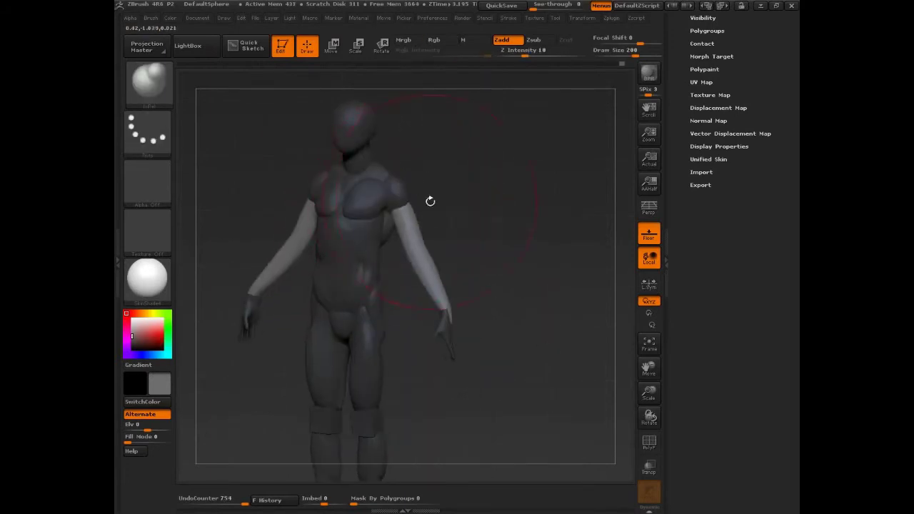
{"action": "left_click_drag", "start_coordinate": [480, 209], "coordinate": [565, 416], "text": "shift"}
{"action": "type", "text": "s34"}
{"action": "key", "text": "Return"}
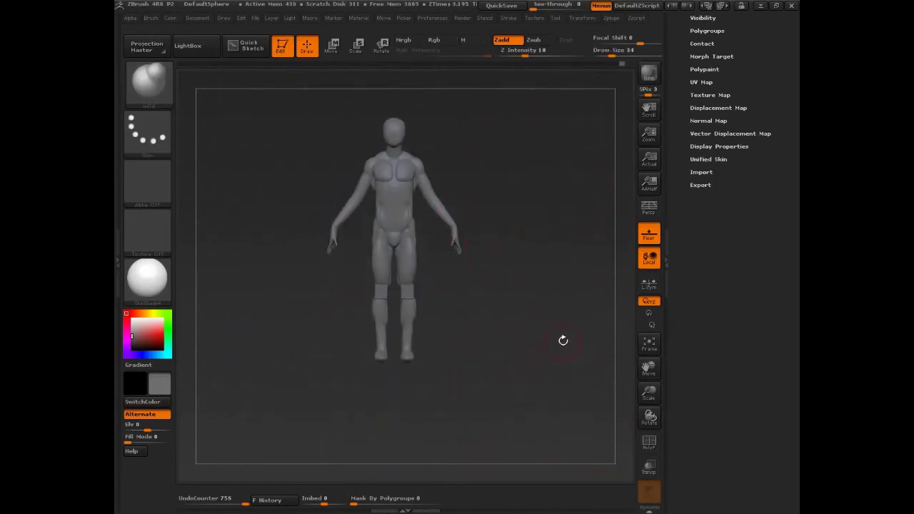
{"action": "mouse_move", "coordinate": [561, 340]}
{"action": "left_mouse_down", "text": "alt"}
{"action": "mouse_move", "coordinate": [530, 393]}
{"action": "mouse_move", "coordinate": [568, 391]}
{"action": "left_mouse_up", "text": "alt"}
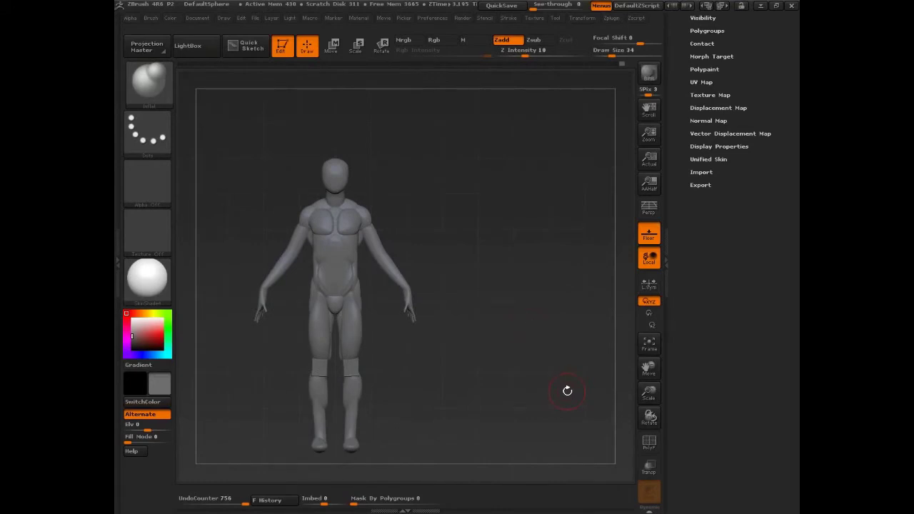
{"action": "mouse_move", "coordinate": [375, 193]}
{"action": "left_mouse_down", "text": "ctrl+shift"}
{"action": "mouse_move", "coordinate": [292, 262]}
{"action": "mouse_move", "coordinate": [338, 248]}
{"action": "left_mouse_up", "text": "ctrl+shift"}
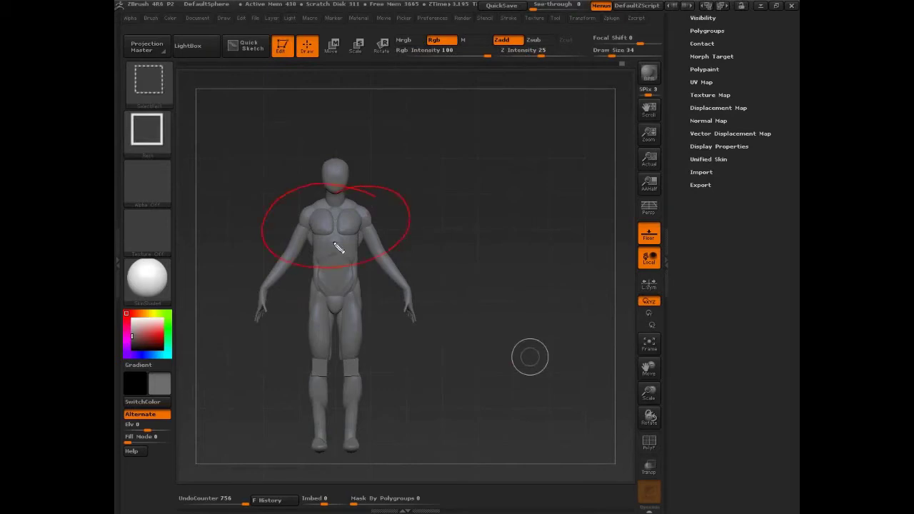
{"action": "mouse_move", "coordinate": [342, 348]}
{"action": "left_mouse_down"}
{"action": "mouse_move", "coordinate": [398, 390]}
{"action": "mouse_move", "coordinate": [284, 364]}
{"action": "left_mouse_up"}
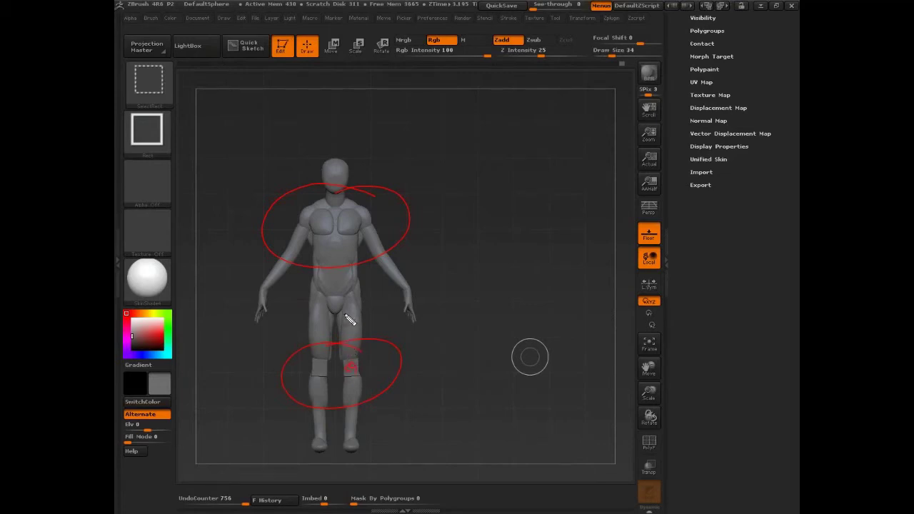
{"action": "mouse_move", "coordinate": [349, 319]}
{"action": "left_mouse_down"}
{"action": "mouse_move", "coordinate": [347, 368]}
{"action": "mouse_move", "coordinate": [354, 307]}
{"action": "left_mouse_up"}
{"action": "mouse_move", "coordinate": [350, 378]}
{"action": "left_mouse_down"}
{"action": "mouse_move", "coordinate": [363, 382]}
{"action": "mouse_move", "coordinate": [351, 452]}
{"action": "left_mouse_up"}
{"action": "mouse_move", "coordinate": [397, 129]}
{"action": "left_mouse_down"}
{"action": "mouse_move", "coordinate": [398, 102]}
{"action": "mouse_move", "coordinate": [549, 90]}
{"action": "mouse_move", "coordinate": [564, 151]}
{"action": "mouse_move", "coordinate": [534, 217]}
{"action": "left_mouse_up"}
{"action": "left_click_drag", "start_coordinate": [500, 143], "coordinate": [525, 227]}
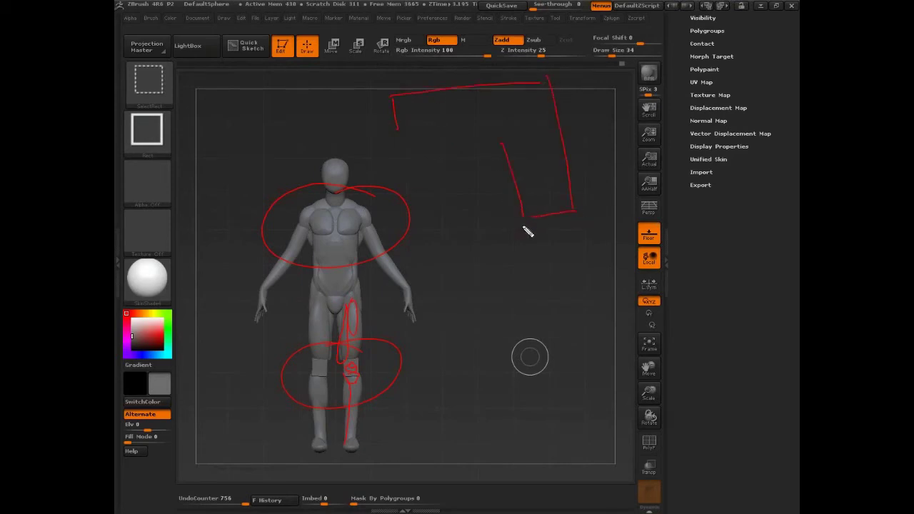
{"action": "left_click_drag", "start_coordinate": [516, 165], "coordinate": [503, 174]}
{"action": "left_click_drag", "start_coordinate": [466, 138], "coordinate": [490, 171]}
{"action": "left_click_drag", "start_coordinate": [506, 132], "coordinate": [400, 135]}
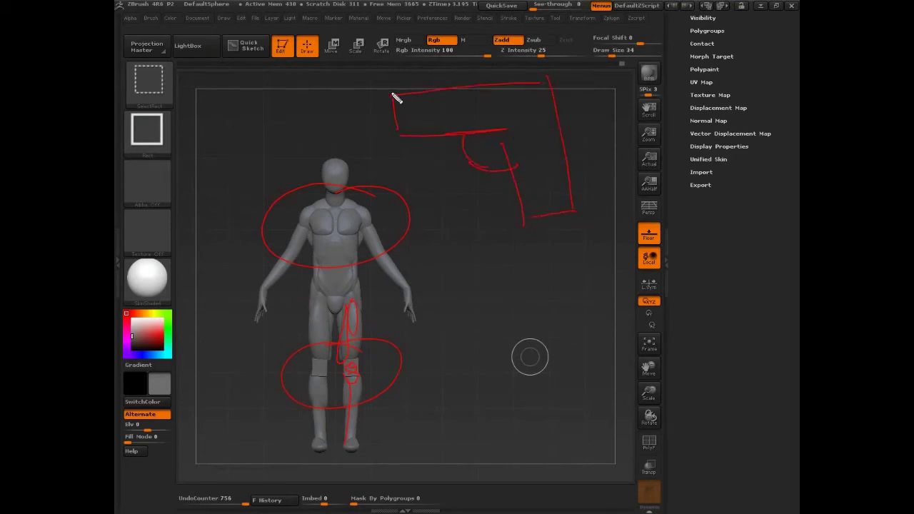
{"action": "mouse_move", "coordinate": [350, 117]}
{"action": "left_mouse_down"}
{"action": "mouse_move", "coordinate": [452, 105]}
{"action": "mouse_move", "coordinate": [356, 139]}
{"action": "left_mouse_up"}
{"action": "left_click_drag", "start_coordinate": [349, 138], "coordinate": [486, 118]}
{"action": "mouse_move", "coordinate": [471, 104]}
{"action": "left_mouse_down"}
{"action": "mouse_move", "coordinate": [477, 127]}
{"action": "mouse_move", "coordinate": [423, 112]}
{"action": "left_mouse_up"}
{"action": "mouse_move", "coordinate": [464, 135]}
{"action": "left_mouse_down"}
{"action": "mouse_move", "coordinate": [481, 168]}
{"action": "mouse_move", "coordinate": [513, 168]}
{"action": "left_mouse_up"}
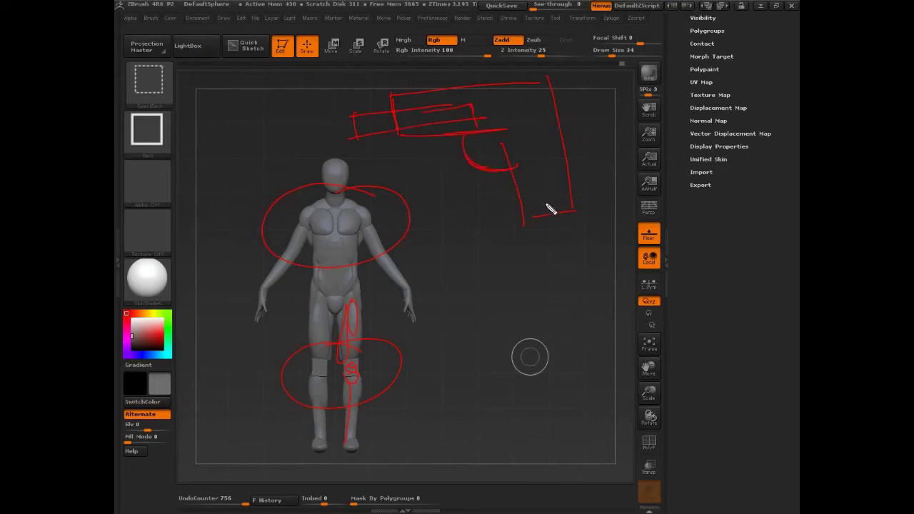
{"action": "mouse_move", "coordinate": [507, 130]}
{"action": "left_mouse_down"}
{"action": "mouse_move", "coordinate": [582, 173]}
{"action": "mouse_move", "coordinate": [558, 239]}
{"action": "mouse_move", "coordinate": [530, 233]}
{"action": "left_mouse_up"}
{"action": "mouse_move", "coordinate": [545, 151]}
{"action": "left_mouse_down"}
{"action": "mouse_move", "coordinate": [516, 167]}
{"action": "mouse_move", "coordinate": [514, 186]}
{"action": "left_mouse_up"}
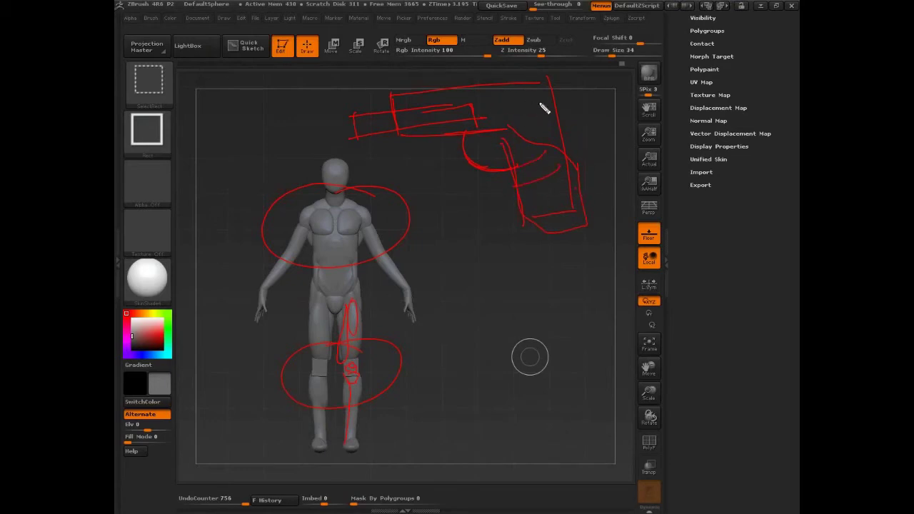
{"action": "mouse_move", "coordinate": [541, 90]}
{"action": "left_mouse_down"}
{"action": "mouse_move", "coordinate": [562, 96]}
{"action": "mouse_move", "coordinate": [569, 63]}
{"action": "mouse_move", "coordinate": [551, 98]}
{"action": "mouse_move", "coordinate": [556, 107]}
{"action": "left_mouse_up"}
{"action": "key", "text": "ctrl+z"}
{"action": "key", "text": "ctrl+z"}
{"action": "key", "text": "ctrl+z"}
{"action": "key", "text": "ctrl+z"}
{"action": "key", "text": "ctrl+z"}
{"action": "key", "text": "ctrl+z"}
{"action": "key", "text": "ctrl+z"}
{"action": "key", "text": "ctrl+z"}
{"action": "key", "text": "ctrl+z"}
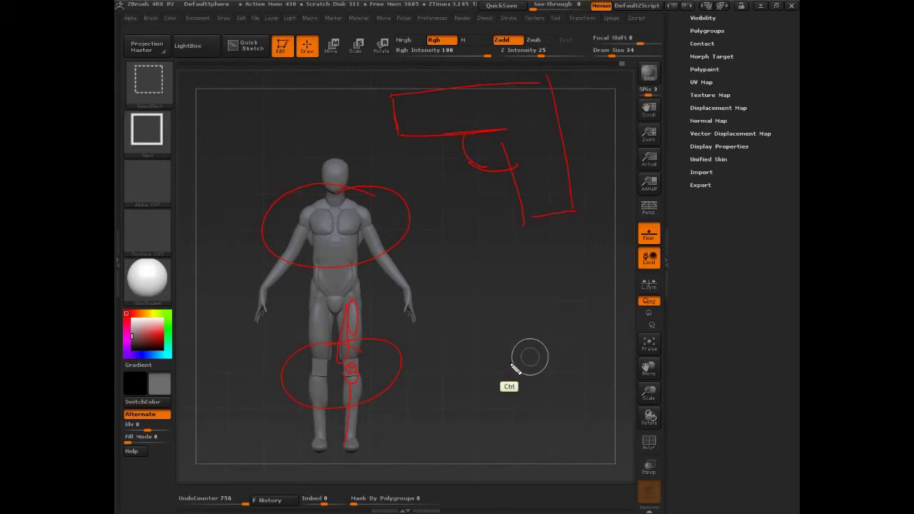
{"action": "key", "text": "ctrl+z"}
{"action": "key", "text": "ctrl+z"}
{"action": "key", "text": "ctrl+z"}
{"action": "key", "text": "ctrl+z"}
{"action": "key", "text": "ctrl+z"}
{"action": "key", "text": "ctrl+z"}
{"action": "key", "text": "ctrl+z"}
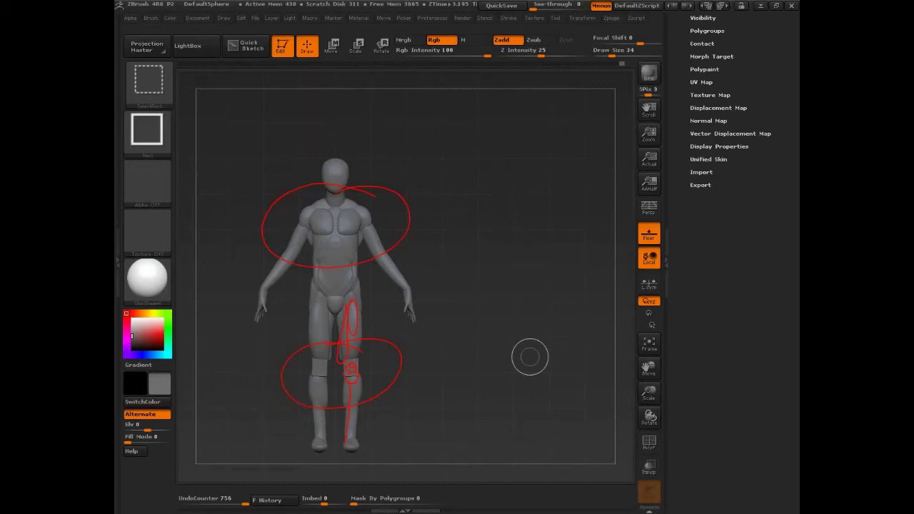
{"action": "key", "text": "Escape"}
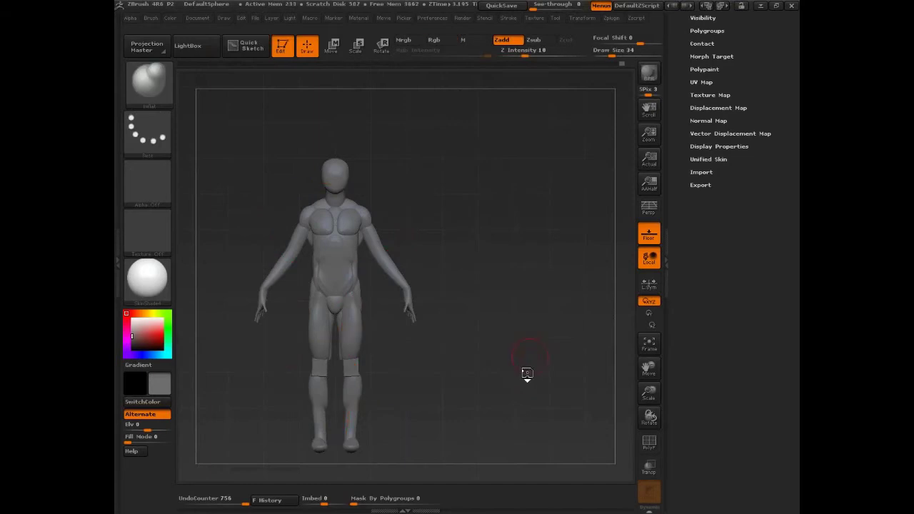
- Fill out the front of the thighs with the Inflat brush at draw size 65, and refine their profile with the Move brush
{"action": "mouse_move", "coordinate": [528, 375]}
{"action": "left_mouse_down"}
{"action": "mouse_move", "coordinate": [517, 371]}
{"action": "mouse_move", "coordinate": [554, 400]}
{"action": "mouse_move", "coordinate": [565, 300]}
{"action": "mouse_move", "coordinate": [478, 333]}
{"action": "left_mouse_up"}
{"action": "key", "text": "s"}
{"action": "left_click_drag", "start_coordinate": [369, 367], "coordinate": [378, 365]}
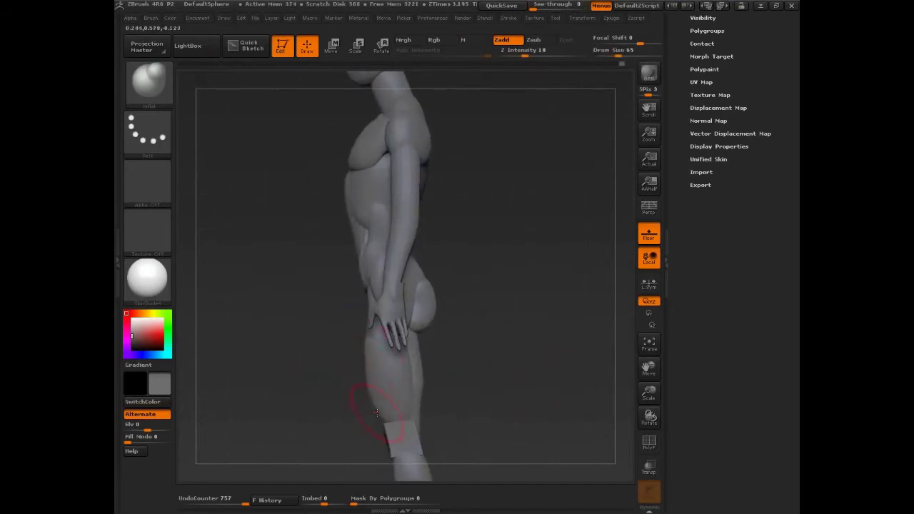
{"action": "key", "text": "b"}
{"action": "key", "text": "m"}
{"action": "key", "text": "v"}
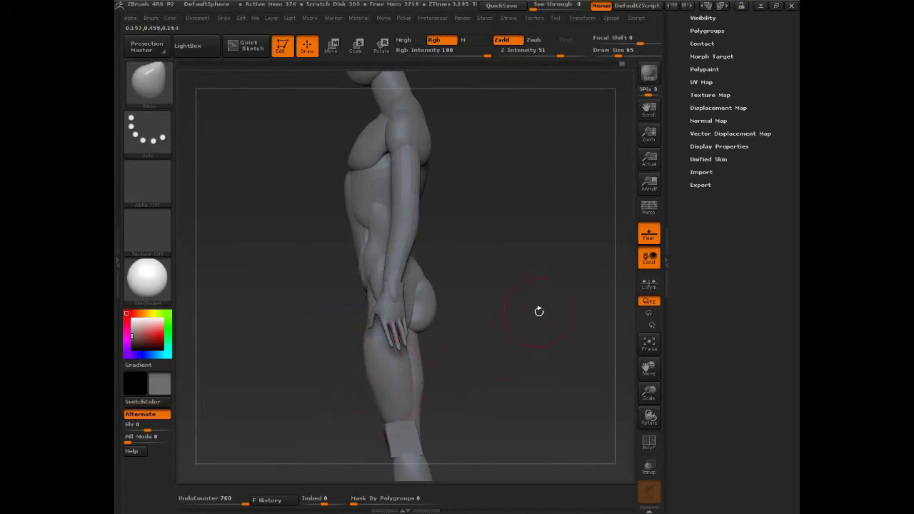
- Mask everything except the little fingers and rotate them away from the other fingers with the Transpose line
{"action": "left_click_drag", "start_coordinate": [540, 311], "coordinate": [556, 300]}
{"action": "mouse_move", "coordinate": [545, 265]}
{"action": "left_mouse_down"}
{"action": "mouse_move", "coordinate": [516, 349]}
{"action": "mouse_move", "coordinate": [573, 376]}
{"action": "mouse_move", "coordinate": [565, 239]}
{"action": "mouse_move", "coordinate": [591, 321]}
{"action": "mouse_move", "coordinate": [596, 307]}
{"action": "left_mouse_up"}
{"action": "key", "text": "r"}
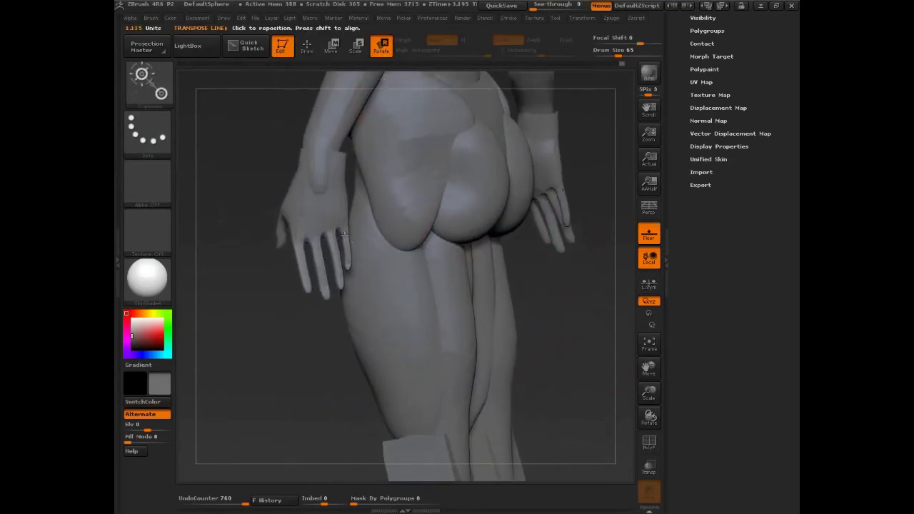
{"action": "mouse_move", "coordinate": [344, 235]}
{"action": "left_mouse_down", "text": "ctrl"}
{"action": "mouse_move", "coordinate": [339, 200]}
{"action": "mouse_move", "coordinate": [346, 233]}
{"action": "left_mouse_up", "text": "ctrl"}
{"action": "left_click", "coordinate": [547, 119]}
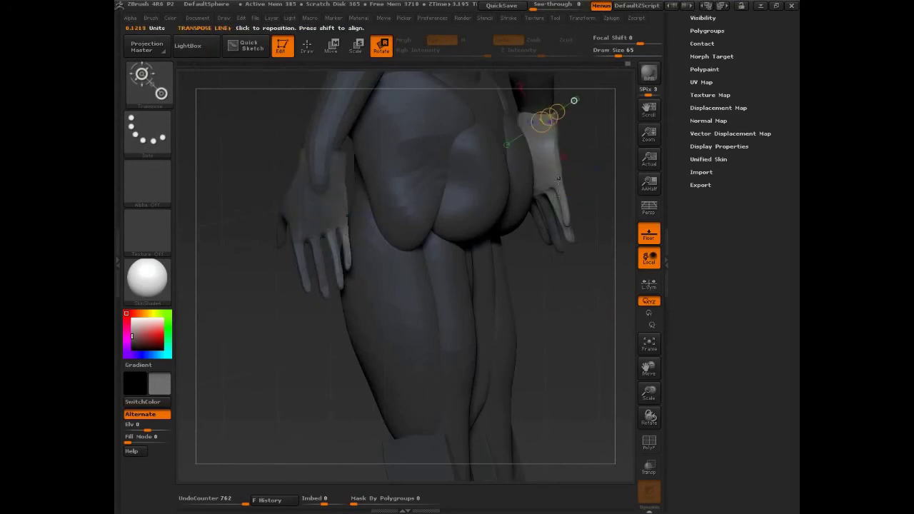
{"action": "left_click_drag", "start_coordinate": [559, 187], "coordinate": [563, 196], "text": "ctrl"}
{"action": "left_click_drag", "start_coordinate": [536, 303], "coordinate": [599, 300]}
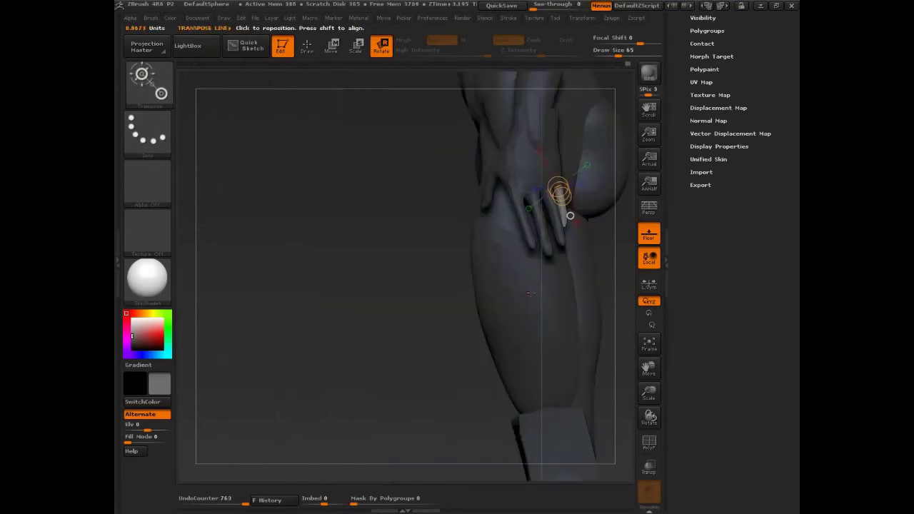
{"action": "left_click_drag", "start_coordinate": [315, 385], "coordinate": [173, 420], "text": "alt"}
{"action": "left_click_drag", "start_coordinate": [404, 174], "coordinate": [423, 155]}
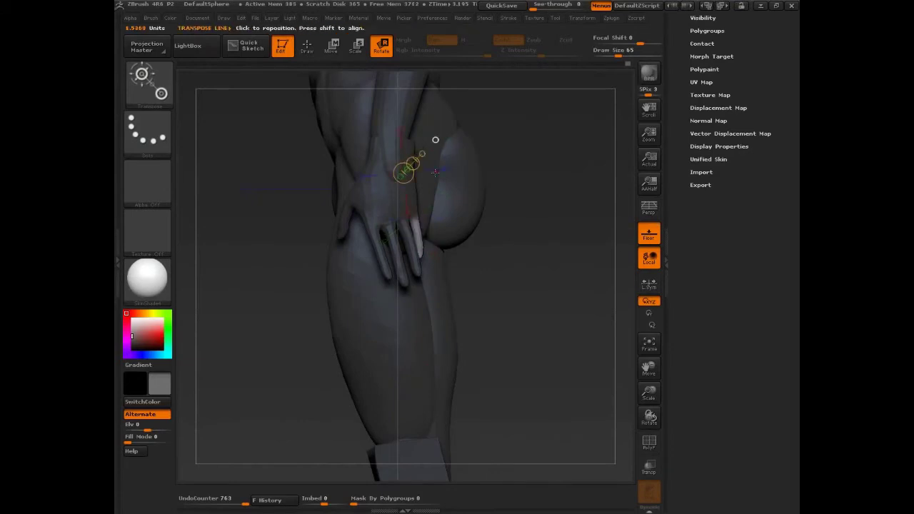
{"action": "left_click_drag", "start_coordinate": [417, 219], "coordinate": [512, 124]}
- Isolate the index fingers with a mask and rotate them away from the middle fingers using the Transpose line
{"action": "left_click_drag", "start_coordinate": [375, 228], "coordinate": [382, 251], "text": "ctrl"}
{"action": "mouse_move", "coordinate": [500, 300]}
{"action": "left_mouse_down"}
{"action": "mouse_move", "coordinate": [601, 300]}
{"action": "mouse_move", "coordinate": [583, 296]}
{"action": "left_mouse_up"}
{"action": "left_click_drag", "start_coordinate": [354, 165], "coordinate": [408, 136]}
{"action": "left_click_drag", "start_coordinate": [376, 227], "coordinate": [370, 257], "text": "ctrl"}
{"action": "left_click_drag", "start_coordinate": [447, 231], "coordinate": [365, 227]}
{"action": "left_click_drag", "start_coordinate": [393, 162], "coordinate": [453, 135]}
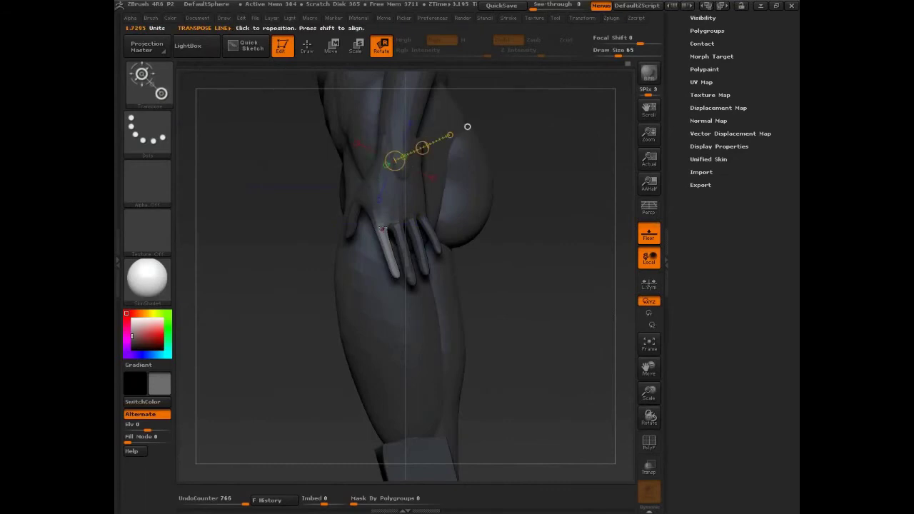
{"action": "mouse_move", "coordinate": [385, 228]}
{"action": "left_mouse_down"}
{"action": "mouse_move", "coordinate": [271, 298]}
{"action": "mouse_move", "coordinate": [258, 281]}
{"action": "mouse_move", "coordinate": [258, 288]}
{"action": "left_mouse_up"}
- Isolate the ring fingers and the index fingers in turn and adjust the angle of each with Transpose Rotate
{"action": "mouse_move", "coordinate": [616, 225]}
{"action": "left_mouse_down"}
{"action": "mouse_move", "coordinate": [539, 243]}
{"action": "mouse_move", "coordinate": [385, 220]}
{"action": "mouse_move", "coordinate": [376, 244]}
{"action": "left_mouse_up"}
{"action": "left_click_drag", "start_coordinate": [362, 179], "coordinate": [393, 159]}
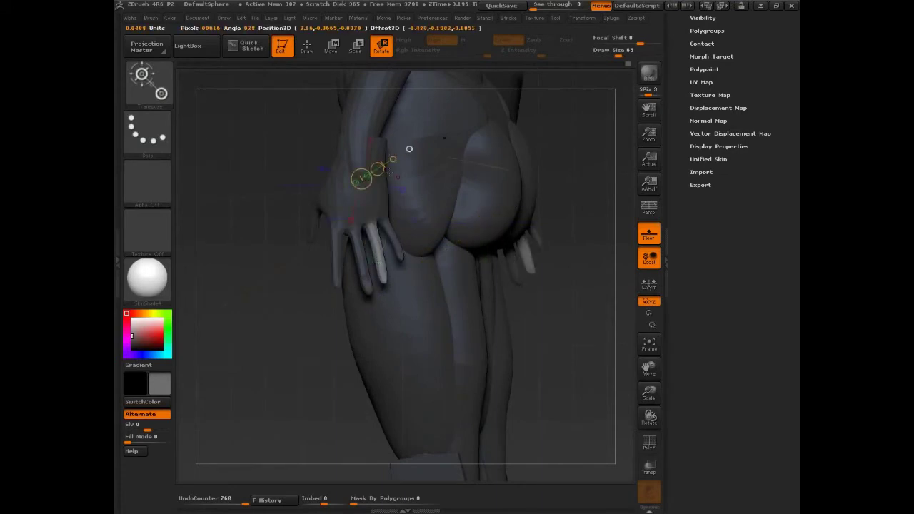
{"action": "mouse_move", "coordinate": [373, 225]}
{"action": "left_mouse_down"}
{"action": "mouse_move", "coordinate": [387, 283]}
{"action": "mouse_move", "coordinate": [373, 263]}
{"action": "left_mouse_up"}
{"action": "left_click_drag", "start_coordinate": [342, 205], "coordinate": [336, 250], "text": "ctrl"}
{"action": "left_click_drag", "start_coordinate": [359, 179], "coordinate": [373, 165]}
{"action": "mouse_move", "coordinate": [337, 238]}
{"action": "left_mouse_down"}
{"action": "mouse_move", "coordinate": [337, 296]}
{"action": "mouse_move", "coordinate": [325, 277]}
{"action": "left_mouse_up"}
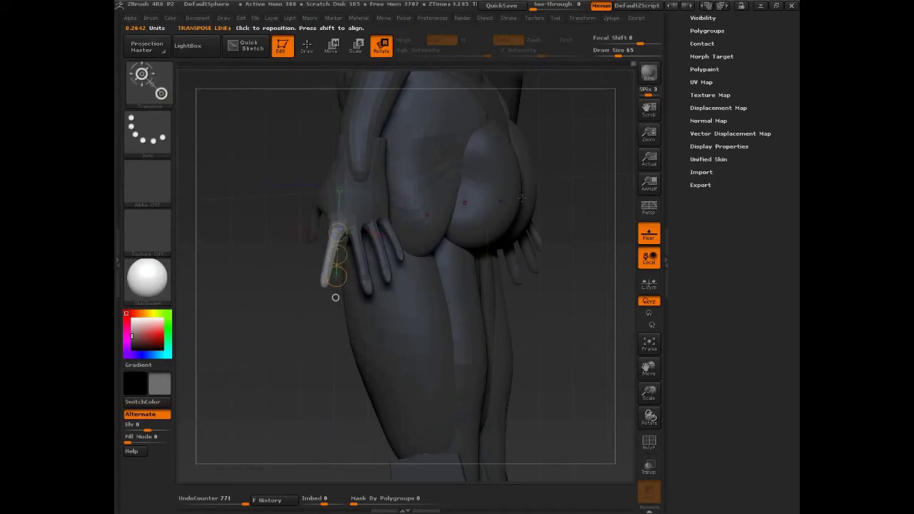
- Isolate the little fingers and the middle fingers in turn, rotating the little fingers further outward and straightening the middle ones
{"action": "left_click_drag", "start_coordinate": [572, 278], "coordinate": [472, 261]}
{"action": "left_click_drag", "start_coordinate": [390, 210], "coordinate": [396, 232], "text": "ctrl"}
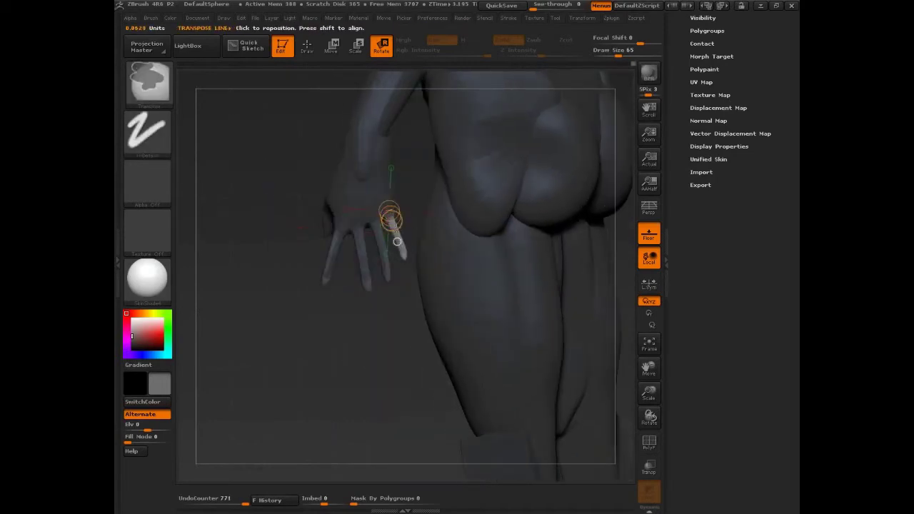
{"action": "left_click_drag", "start_coordinate": [374, 184], "coordinate": [396, 156]}
{"action": "left_click_drag", "start_coordinate": [390, 213], "coordinate": [409, 188]}
{"action": "left_click", "coordinate": [357, 230], "text": "ctrl"}
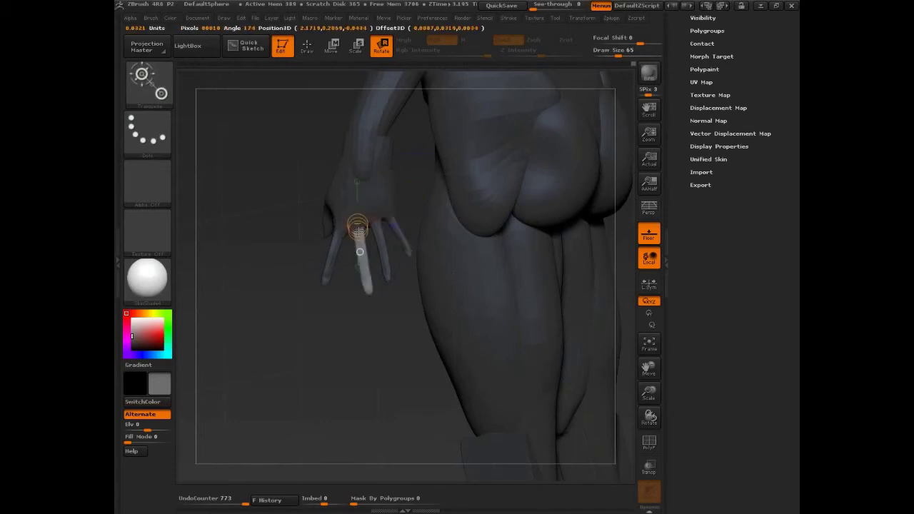
{"action": "left_click_drag", "start_coordinate": [349, 218], "coordinate": [405, 155]}
{"action": "left_click_drag", "start_coordinate": [358, 233], "coordinate": [361, 345]}
{"action": "key", "text": "q"}
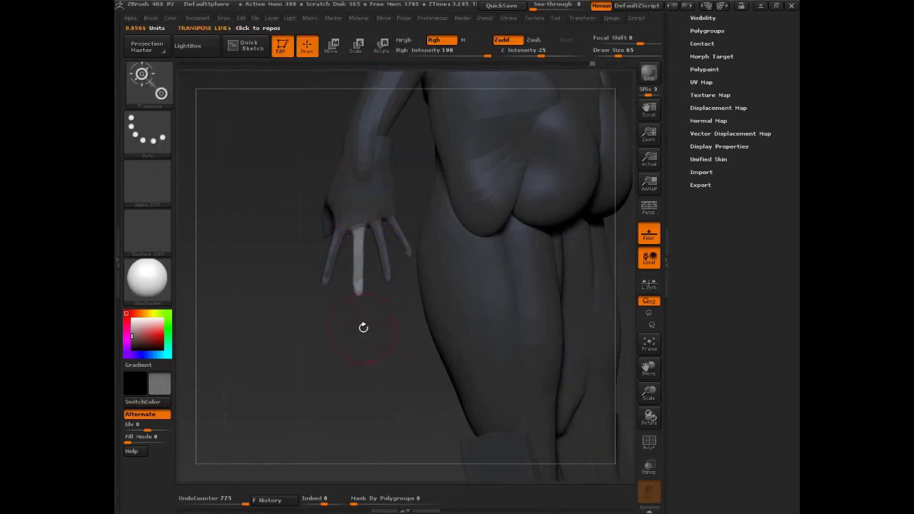
- Clear the mask left from posing the fingers and activate the Move brush
{"action": "left_click_drag", "start_coordinate": [362, 365], "coordinate": [384, 361]}
{"action": "key", "text": "w"}
{"action": "mouse_move", "coordinate": [518, 247]}
{"action": "left_mouse_down", "text": "ctrl"}
{"action": "mouse_move", "coordinate": [521, 306]}
{"action": "mouse_move", "coordinate": [547, 330]}
{"action": "mouse_move", "coordinate": [591, 329]}
{"action": "left_mouse_up", "text": "ctrl"}
{"action": "key", "text": "q"}
{"action": "key", "text": "b"}
{"action": "key", "text": "m"}
{"action": "key", "text": "v"}
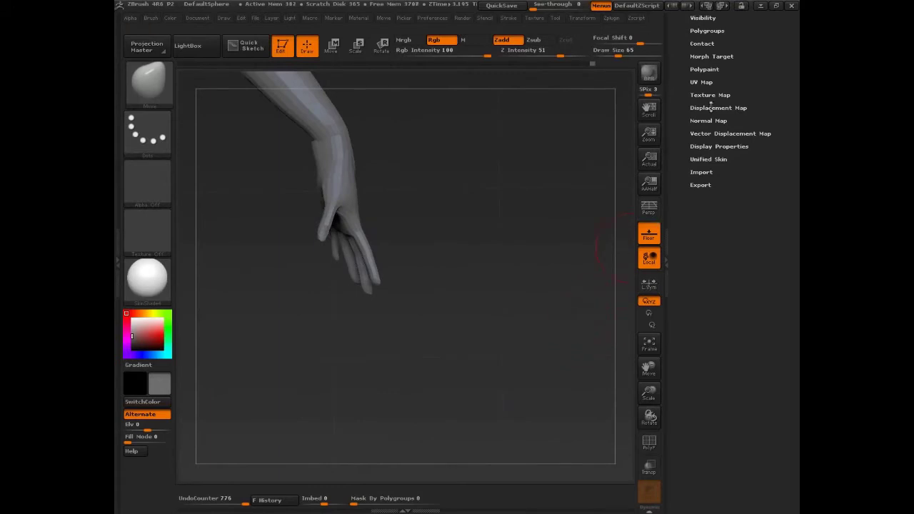
- Convert the whole figure to a DynaMesh at resolution 128
{"action": "left_click_drag", "start_coordinate": [747, 54], "coordinate": [728, 89]}
{"action": "left_click_drag", "start_coordinate": [723, 39], "coordinate": [741, 70]}
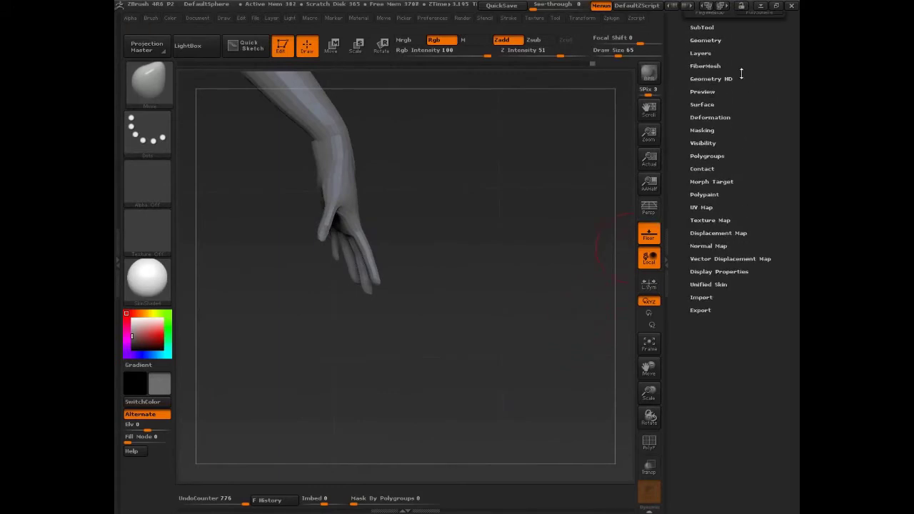
{"action": "left_click", "coordinate": [708, 39]}
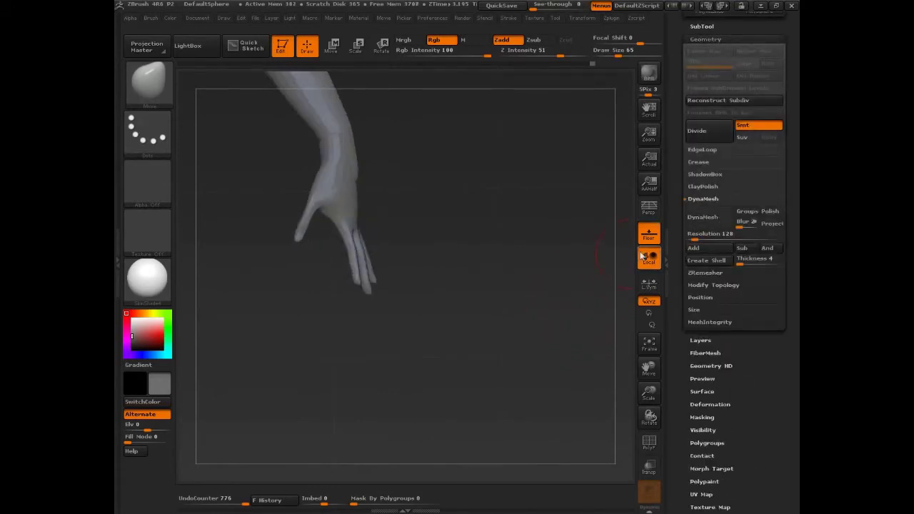
{"action": "left_click", "coordinate": [703, 216]}
{"action": "left_click_drag", "start_coordinate": [543, 321], "coordinate": [532, 328]}
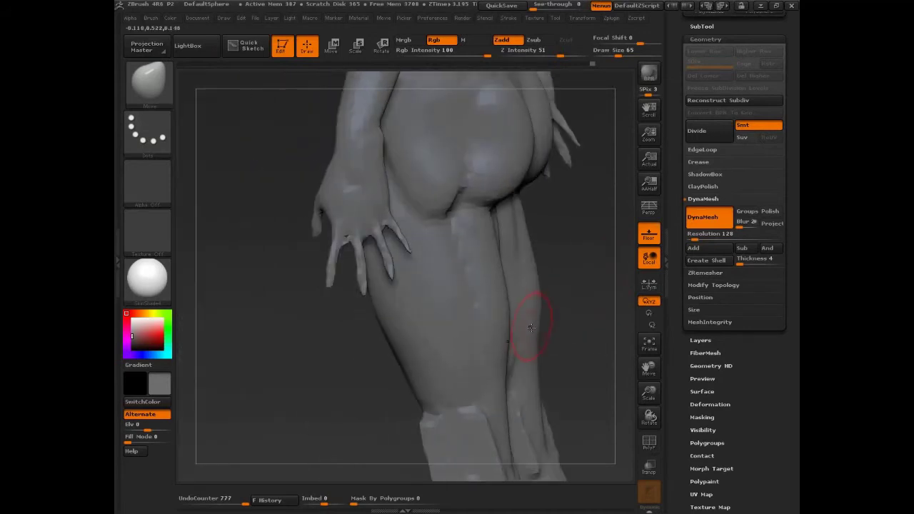
- Undo the DynaMesh conversion and isolate the buttock forms by masking the rest of the figure
{"action": "mouse_move", "coordinate": [582, 306]}
{"action": "left_mouse_down"}
{"action": "mouse_move", "coordinate": [547, 374]}
{"action": "mouse_move", "coordinate": [529, 337]}
{"action": "mouse_move", "coordinate": [519, 376]}
{"action": "mouse_move", "coordinate": [561, 356]}
{"action": "mouse_move", "coordinate": [574, 361]}
{"action": "mouse_move", "coordinate": [500, 350]}
{"action": "mouse_move", "coordinate": [522, 337]}
{"action": "mouse_move", "coordinate": [531, 359]}
{"action": "mouse_move", "coordinate": [565, 388]}
{"action": "mouse_move", "coordinate": [520, 343]}
{"action": "mouse_move", "coordinate": [535, 306]}
{"action": "mouse_move", "coordinate": [557, 322]}
{"action": "mouse_move", "coordinate": [546, 332]}
{"action": "mouse_move", "coordinate": [540, 319]}
{"action": "mouse_move", "coordinate": [493, 329]}
{"action": "left_mouse_up"}
{"action": "key", "text": "ctrl+z"}
{"action": "key", "text": "w"}
{"action": "left_click_drag", "start_coordinate": [425, 303], "coordinate": [401, 351], "text": "ctrl"}
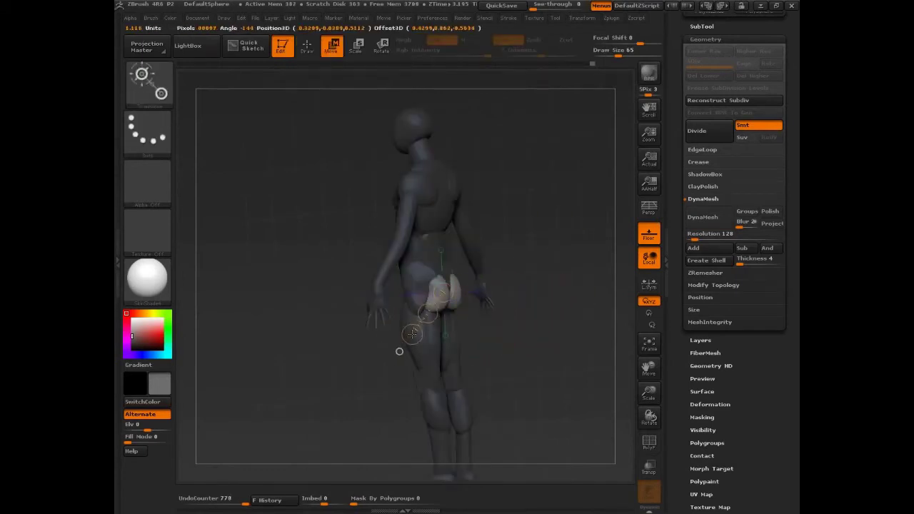
{"action": "left_click_drag", "start_coordinate": [454, 296], "coordinate": [446, 349], "text": "ctrl"}
- Reshape the buttocks and nearby pelvis in profile with the Move brush at draw size 127, and clear the mask
{"action": "key", "text": "q"}
{"action": "left_click_drag", "start_coordinate": [487, 301], "coordinate": [533, 300], "text": "shift"}
{"action": "key", "text": "w"}
{"action": "key", "text": "s"}
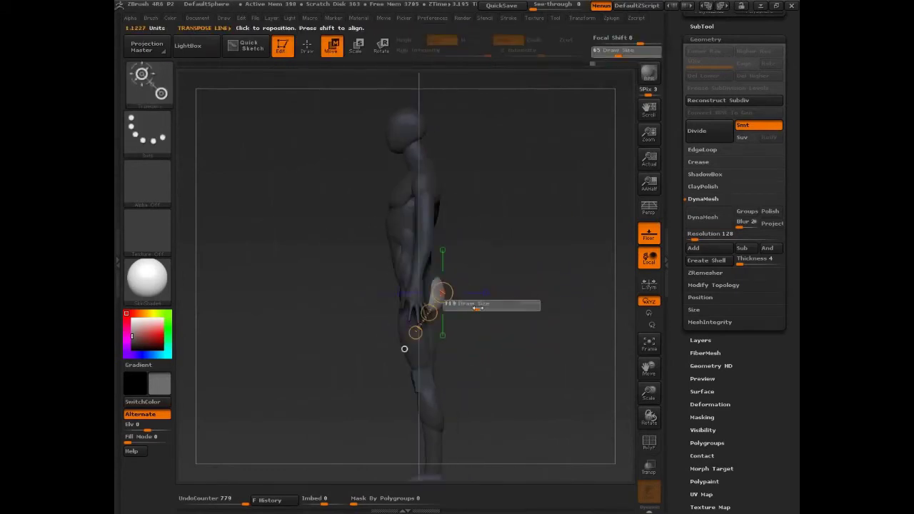
{"action": "key", "text": "q"}
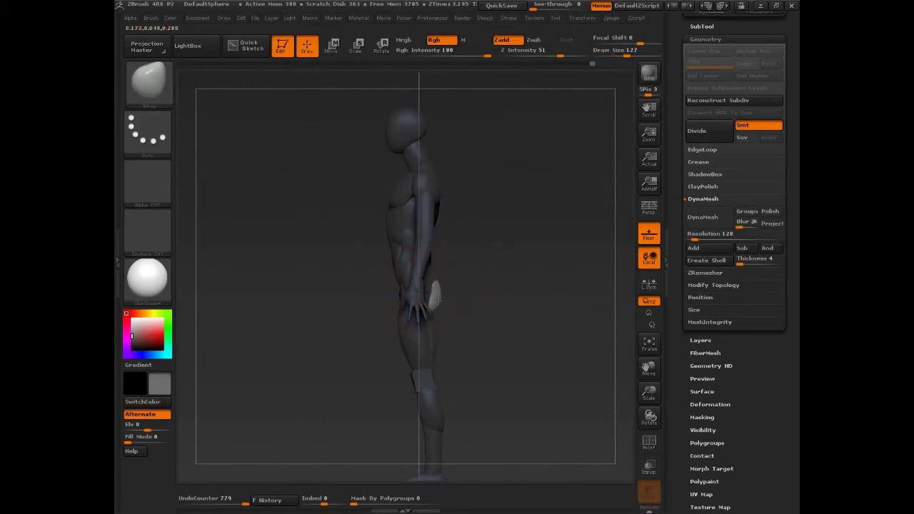
{"action": "left_click_drag", "start_coordinate": [458, 289], "coordinate": [467, 290]}
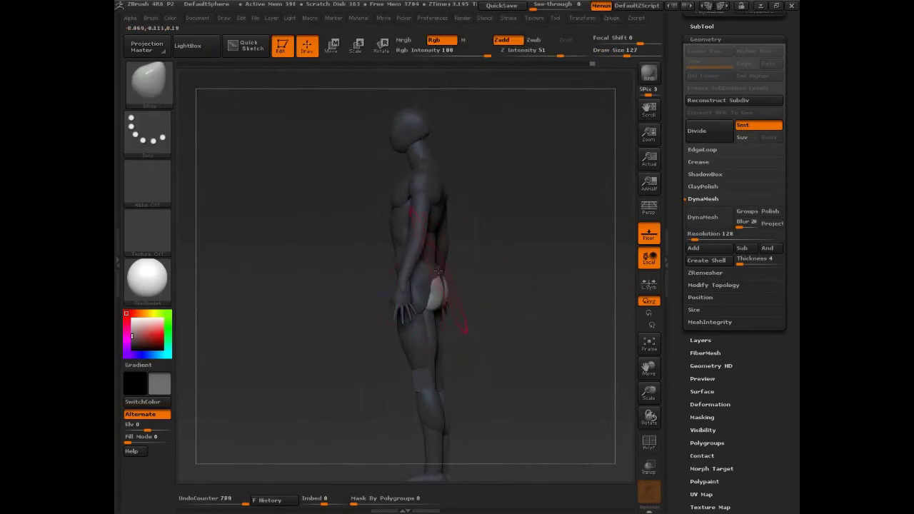
{"action": "left_click_drag", "start_coordinate": [496, 255], "coordinate": [543, 259], "text": "ctrl"}
{"action": "mouse_move", "coordinate": [558, 264]}
{"action": "left_mouse_down"}
{"action": "mouse_move", "coordinate": [485, 264]}
{"action": "mouse_move", "coordinate": [545, 274]}
{"action": "left_mouse_up"}
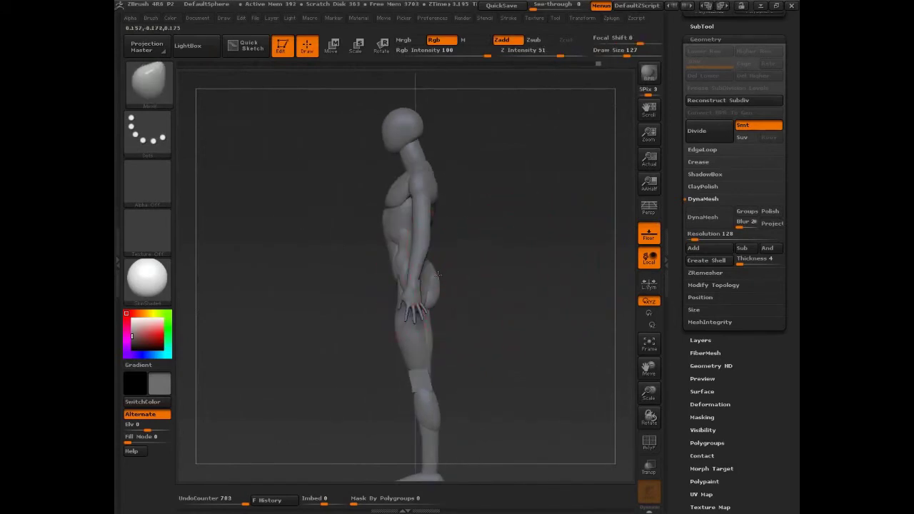
{"action": "left_click_drag", "start_coordinate": [393, 284], "coordinate": [396, 280]}
{"action": "left_click_drag", "start_coordinate": [502, 271], "coordinate": [538, 322], "text": "ctrl"}
- Try converting the figure to a DynaMesh at resolution 64, inspect the hands and hips, and undo it
{"action": "left_click_drag", "start_coordinate": [697, 238], "coordinate": [680, 252]}
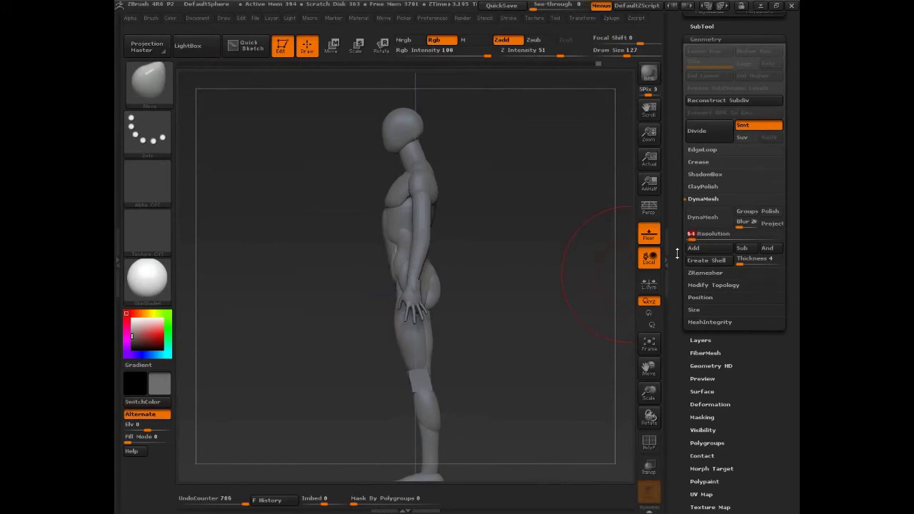
{"action": "left_click", "coordinate": [707, 218]}
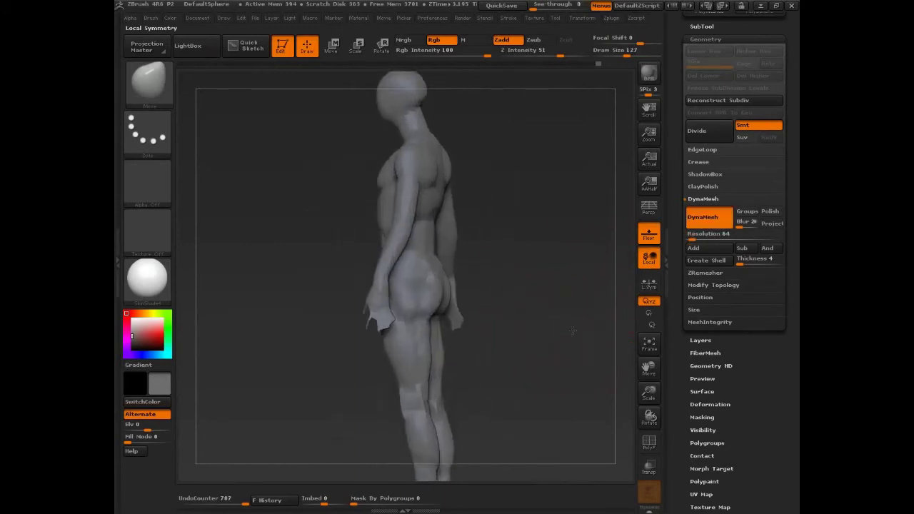
{"action": "left_click_drag", "start_coordinate": [572, 331], "coordinate": [597, 398]}
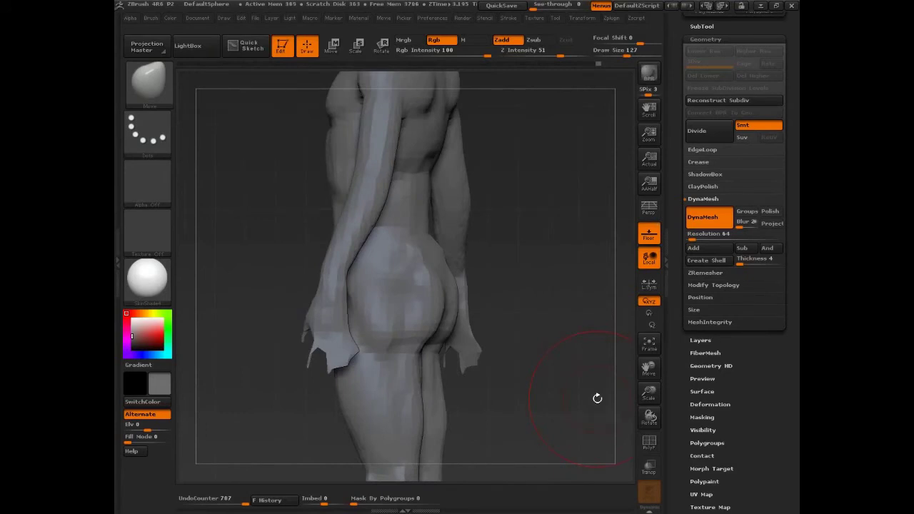
{"action": "key", "text": "ctrl+z"}
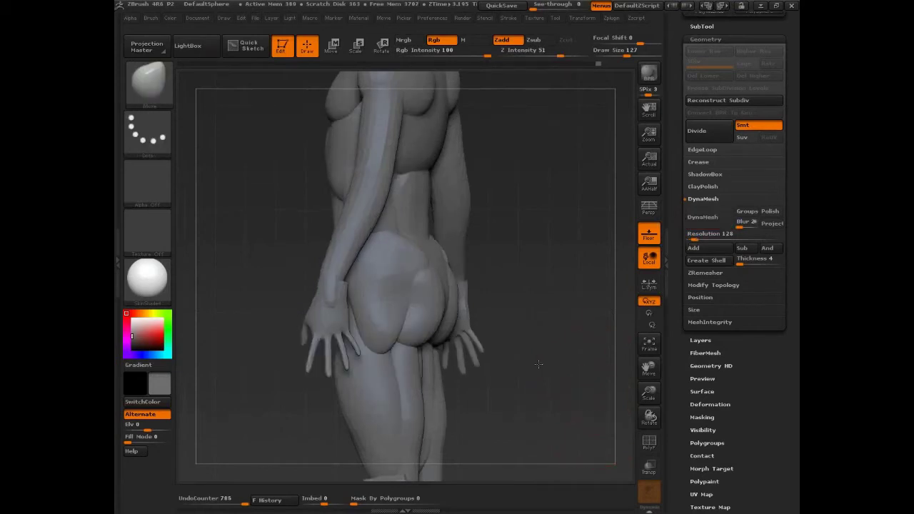
- Try a finer DynaMesh at resolution 304 on the separate forms and undo it
{"action": "left_click", "coordinate": [703, 235]}
{"action": "type", "text": "128400"}
{"action": "key", "text": "Return"}
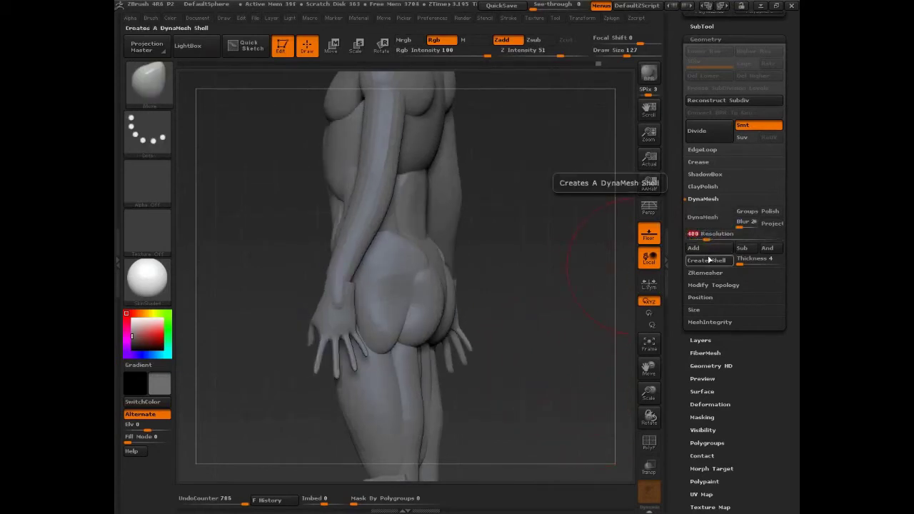
{"action": "left_click", "coordinate": [703, 216]}
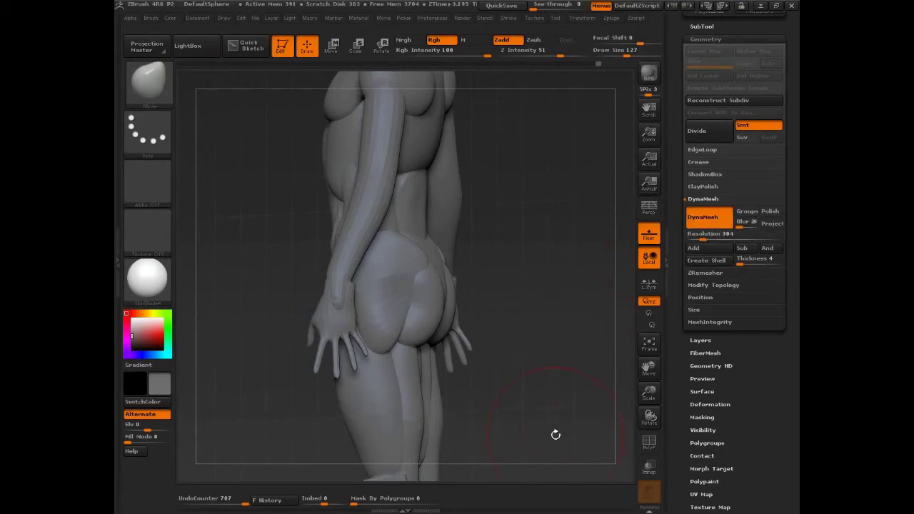
{"action": "left_click_drag", "start_coordinate": [581, 360], "coordinate": [591, 411]}
{"action": "key", "text": "ctrl+z"}
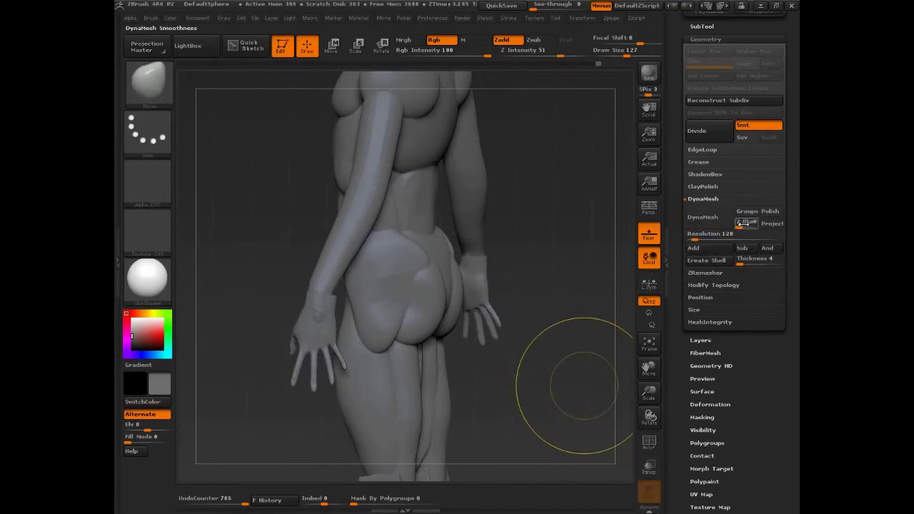
- Try the DynaMesh at resolution 304 with Blur 30, inspect the merged forms, and undo it
{"action": "left_click", "coordinate": [710, 238]}
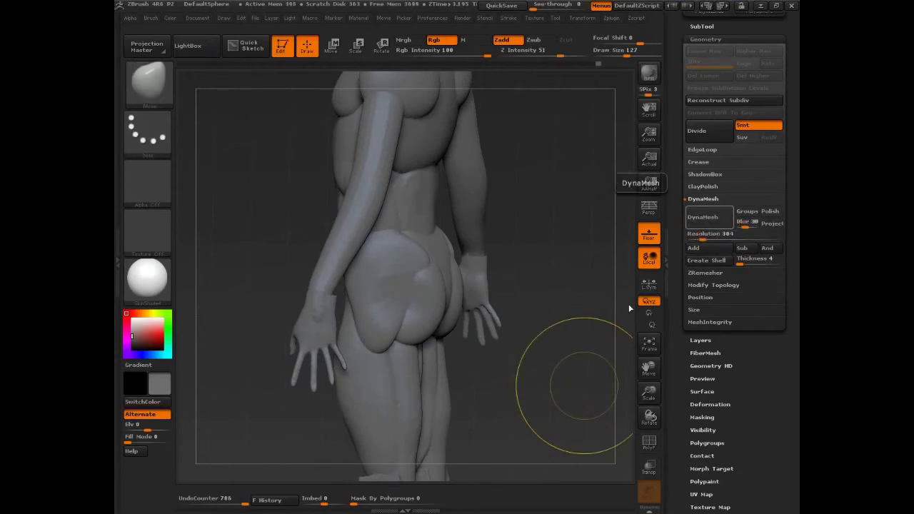
{"action": "key", "text": "ctrl+shift+z"}
{"action": "left_click_drag", "start_coordinate": [572, 392], "coordinate": [314, 296]}
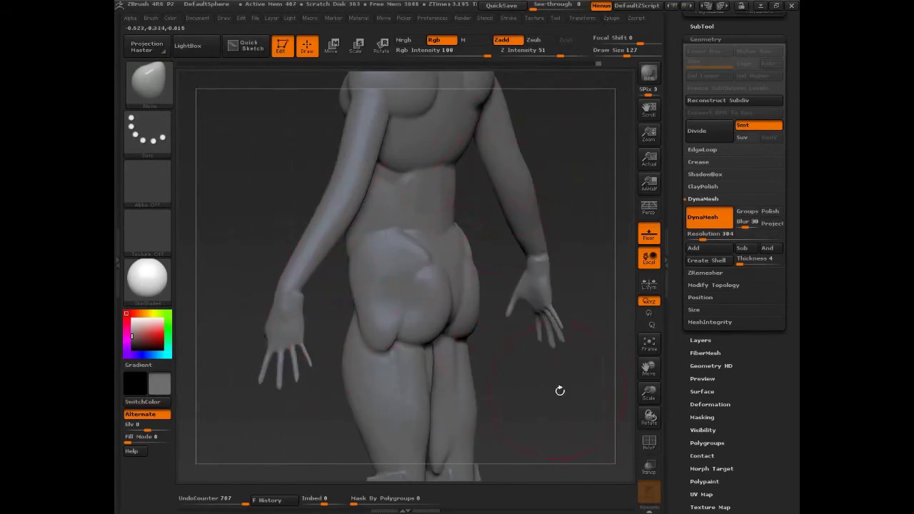
{"action": "left_click_drag", "start_coordinate": [553, 431], "coordinate": [593, 419]}
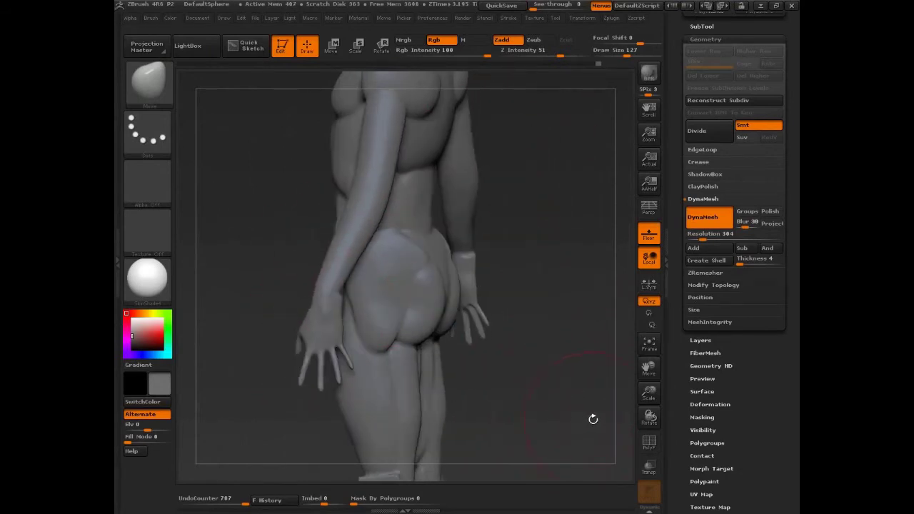
{"action": "key", "text": "ctrl+z"}
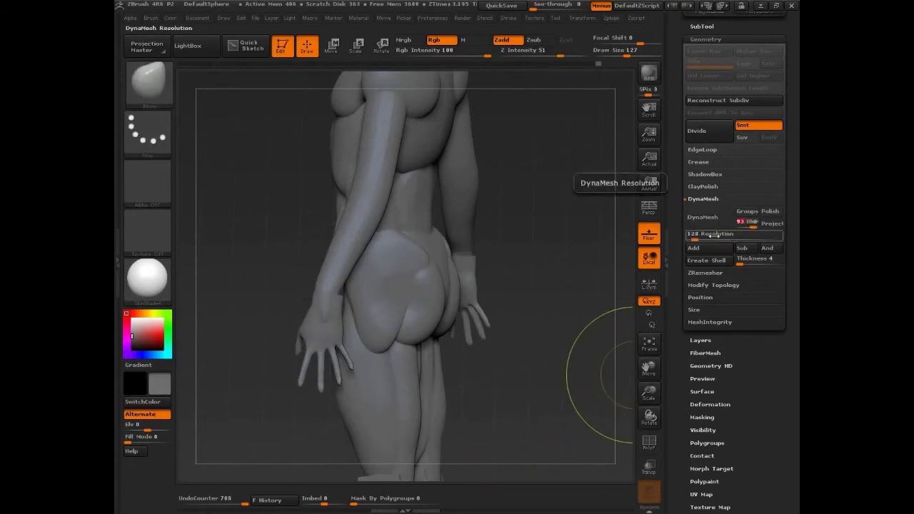
- Convert the figure to a DynaMesh at resolution 304 with Blur 90 and check its wireframe
{"action": "left_click", "coordinate": [713, 235]}
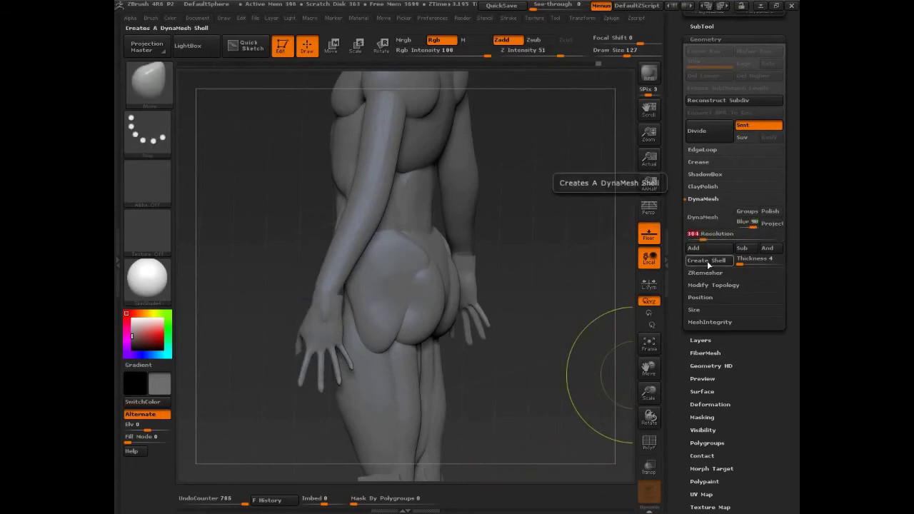
{"action": "left_click", "coordinate": [704, 220]}
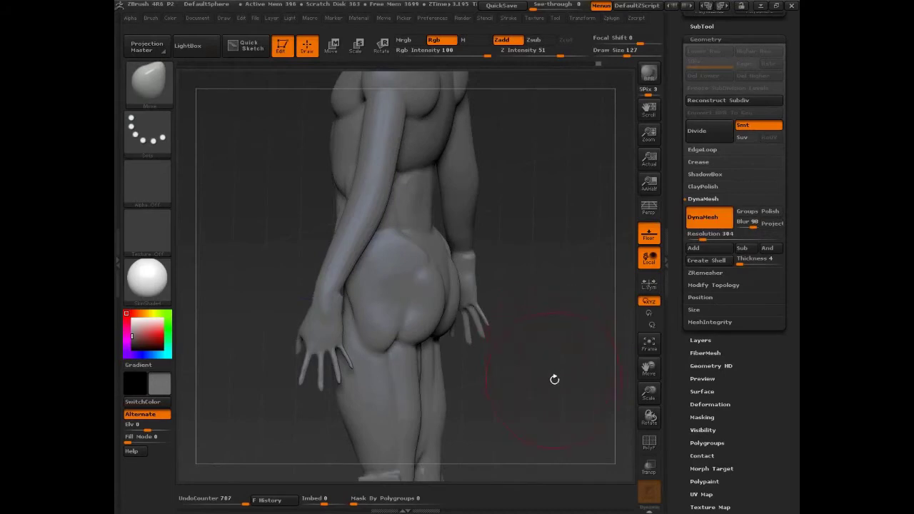
{"action": "mouse_move", "coordinate": [555, 379]}
{"action": "left_mouse_down"}
{"action": "mouse_move", "coordinate": [529, 382]}
{"action": "mouse_move", "coordinate": [586, 381]}
{"action": "mouse_move", "coordinate": [559, 395]}
{"action": "mouse_move", "coordinate": [574, 288]}
{"action": "mouse_move", "coordinate": [567, 365]}
{"action": "mouse_move", "coordinate": [551, 371]}
{"action": "mouse_move", "coordinate": [568, 370]}
{"action": "mouse_move", "coordinate": [551, 363]}
{"action": "mouse_move", "coordinate": [603, 364]}
{"action": "mouse_move", "coordinate": [566, 335]}
{"action": "left_mouse_up"}
{"action": "key", "text": "shift+f"}
{"action": "key", "text": "shift+f"}
{"action": "mouse_move", "coordinate": [547, 368]}
{"action": "left_mouse_down"}
{"action": "mouse_move", "coordinate": [555, 394]}
{"action": "mouse_move", "coordinate": [536, 392]}
{"action": "mouse_move", "coordinate": [572, 361]}
{"action": "left_mouse_up"}
- Smooth the wrist area at draw size 59 and thicken the hands and fingers with the Inflat brush
{"action": "key", "text": "s"}
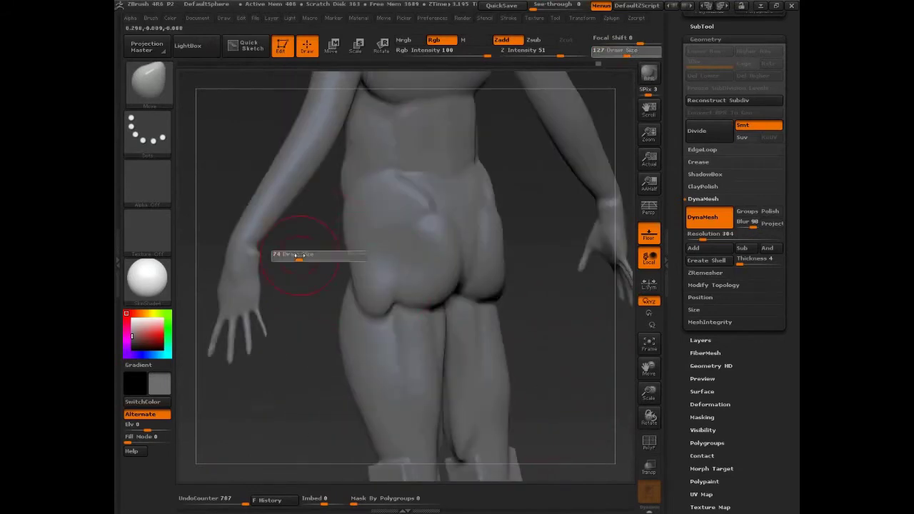
{"action": "mouse_move", "coordinate": [299, 256]}
{"action": "left_mouse_down"}
{"action": "mouse_move", "coordinate": [259, 257]}
{"action": "mouse_move", "coordinate": [259, 266]}
{"action": "left_mouse_up"}
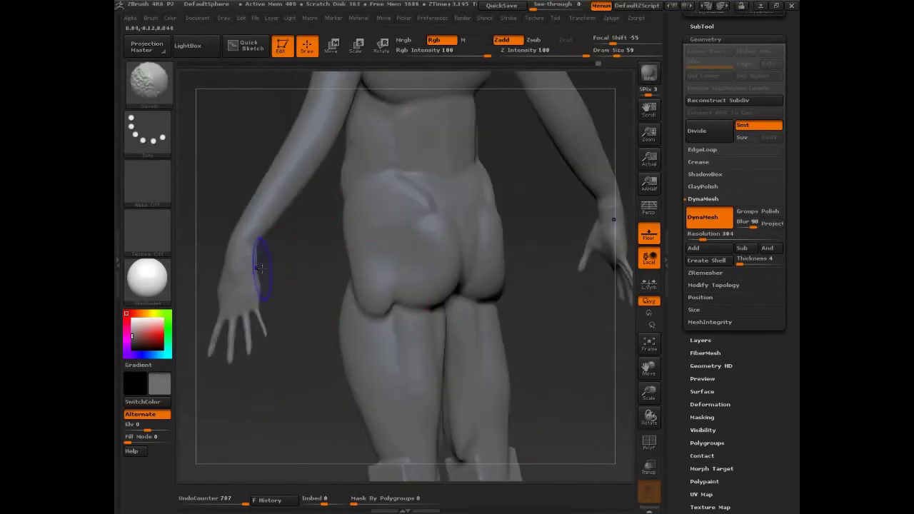
{"action": "key", "text": "b"}
{"action": "key", "text": "i"}
{"action": "key", "text": "n"}
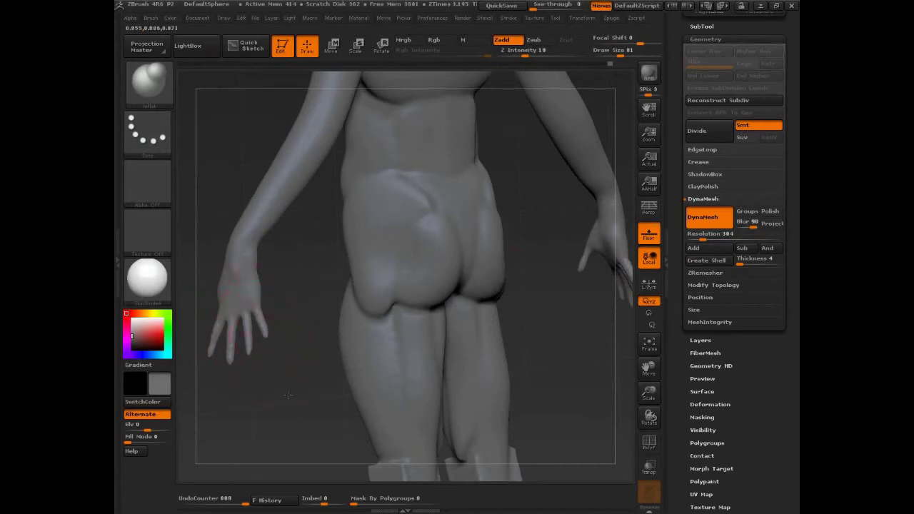
{"action": "left_click_drag", "start_coordinate": [288, 395], "coordinate": [383, 313]}
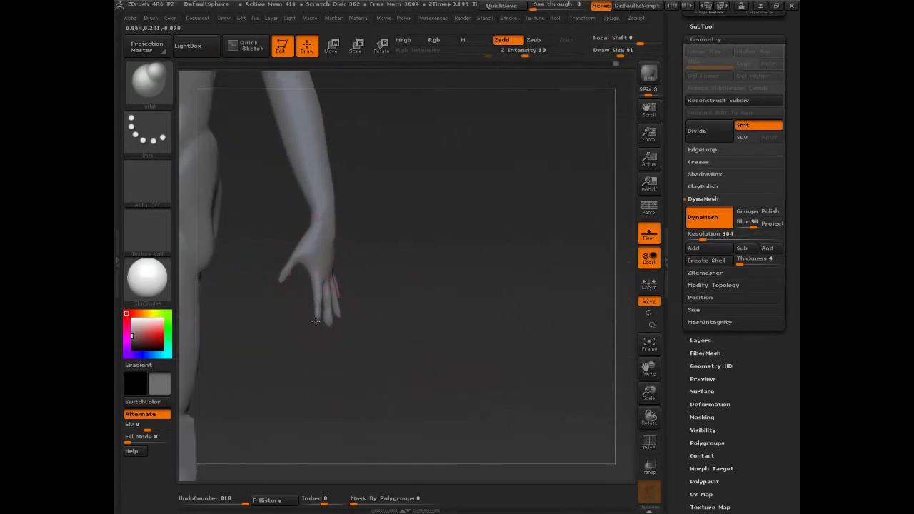
{"action": "left_click_drag", "start_coordinate": [381, 311], "coordinate": [362, 315]}
{"action": "mouse_move", "coordinate": [443, 220]}
{"action": "left_mouse_down"}
{"action": "mouse_move", "coordinate": [459, 215]}
{"action": "mouse_move", "coordinate": [474, 327]}
{"action": "mouse_move", "coordinate": [602, 284]}
{"action": "mouse_move", "coordinate": [514, 312]}
{"action": "mouse_move", "coordinate": [484, 351]}
{"action": "mouse_move", "coordinate": [498, 307]}
{"action": "mouse_move", "coordinate": [498, 361]}
{"action": "left_mouse_up"}
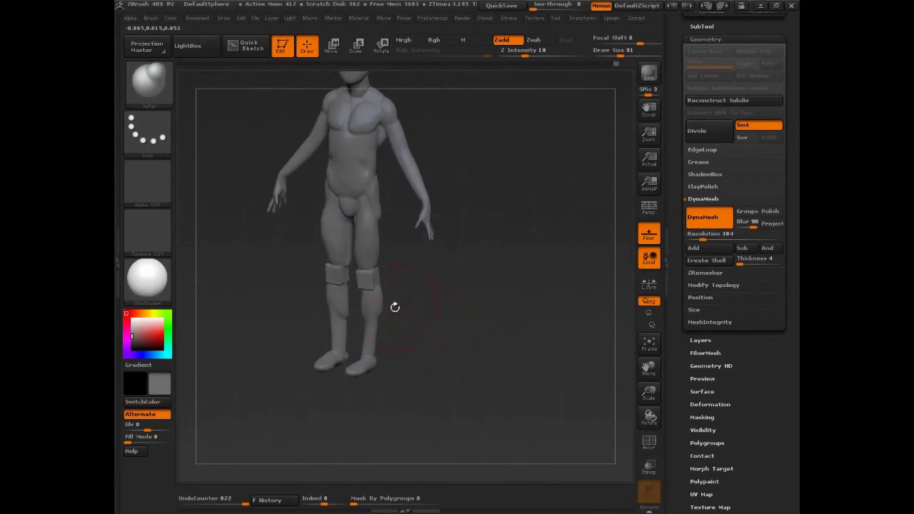
- Reduce the draw size to 43 and remesh the framed figure with ZRemesher at Target Polygons Count 5
{"action": "key", "text": "s"}
{"action": "left_click_drag", "start_coordinate": [394, 307], "coordinate": [383, 303]}
{"action": "left_click", "coordinate": [703, 198]}
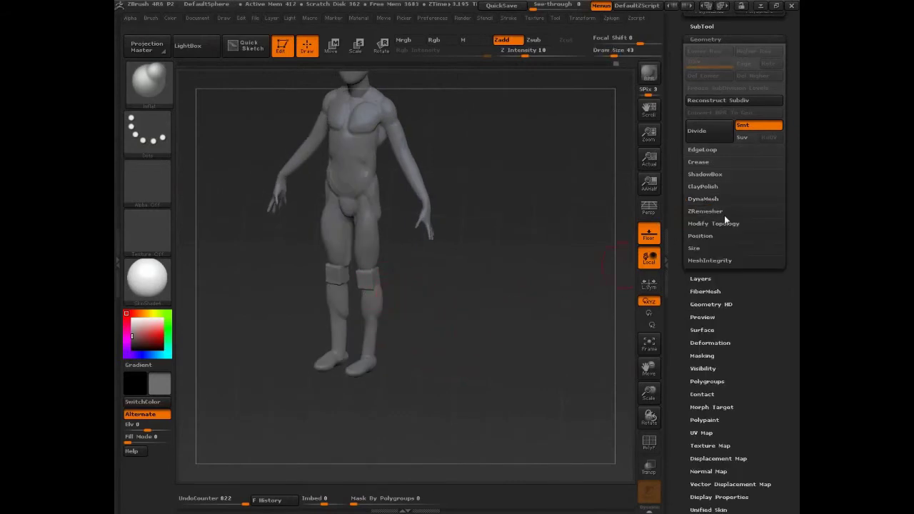
{"action": "left_click", "coordinate": [706, 212]}
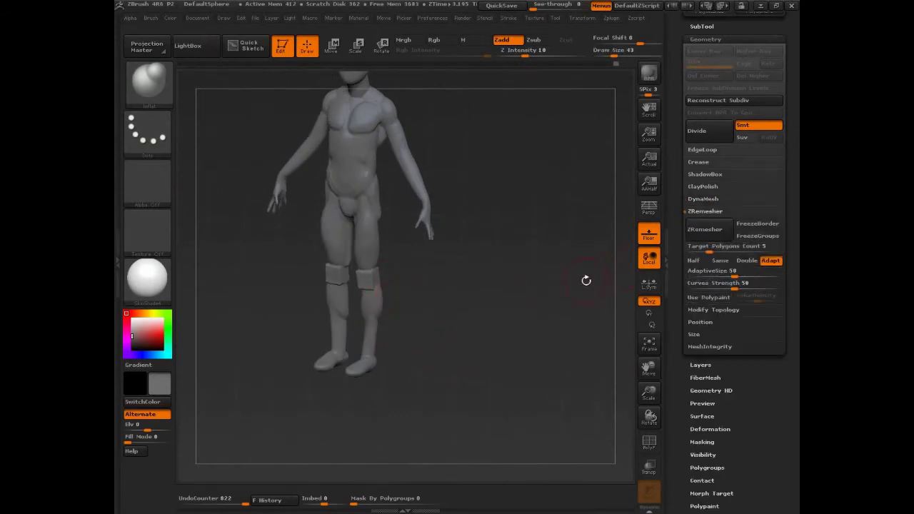
{"action": "left_click_drag", "start_coordinate": [533, 319], "coordinate": [524, 315], "text": "shift"}
{"action": "key", "text": "f"}
{"action": "left_click", "coordinate": [703, 232]}
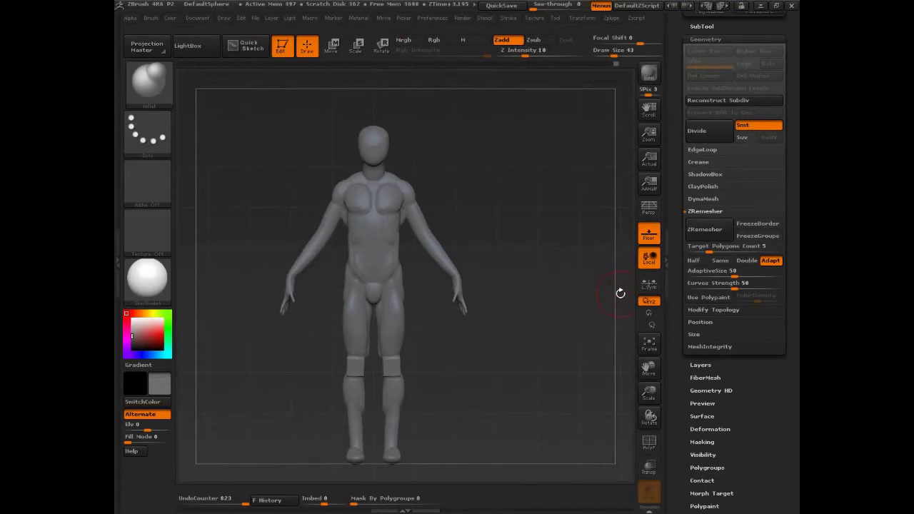
- Show the polygon wireframe and examine the topology around the knees, feet, hands and hips from several angles
{"action": "key", "text": "shift+f"}
{"action": "left_click_drag", "start_coordinate": [621, 293], "coordinate": [388, 223]}
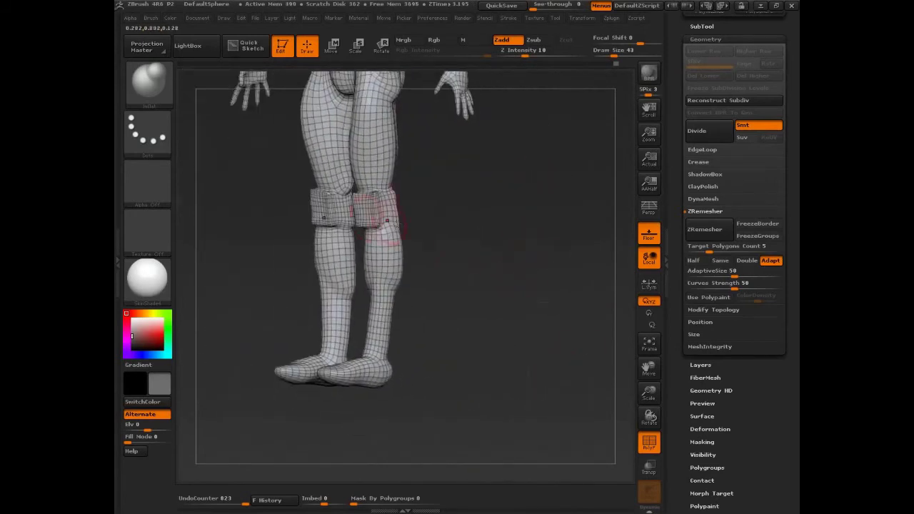
{"action": "left_click_drag", "start_coordinate": [468, 239], "coordinate": [382, 193], "text": "alt"}
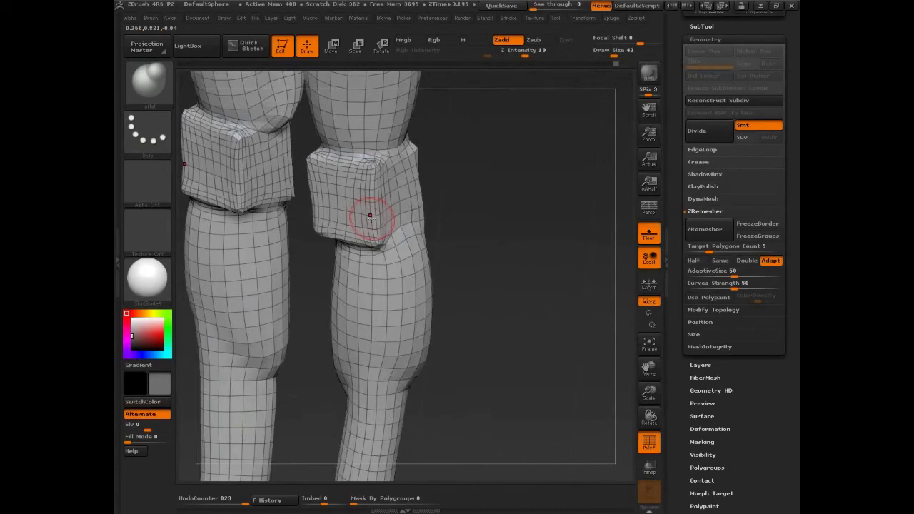
{"action": "key", "text": "f"}
{"action": "left_click_drag", "start_coordinate": [532, 366], "coordinate": [541, 374], "text": "shift"}
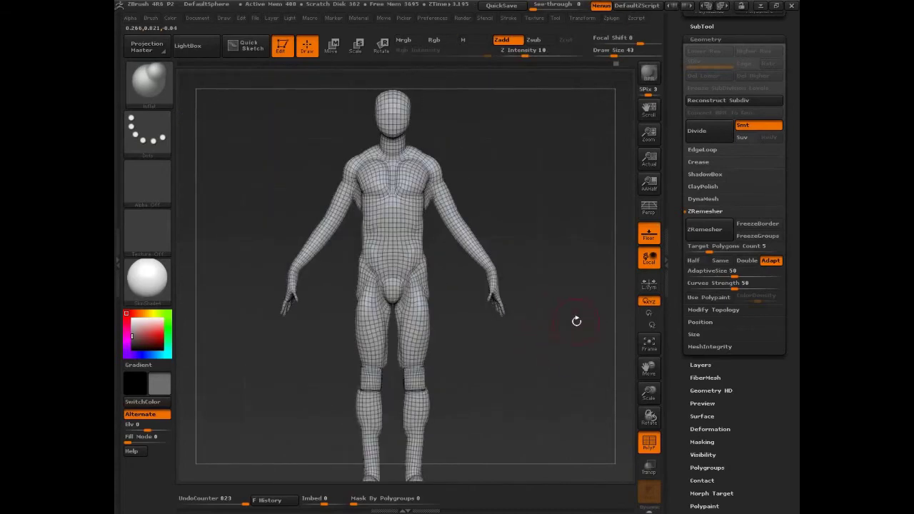
{"action": "left_click_drag", "start_coordinate": [576, 321], "coordinate": [564, 418]}
{"action": "left_click_drag", "start_coordinate": [593, 389], "coordinate": [541, 401]}
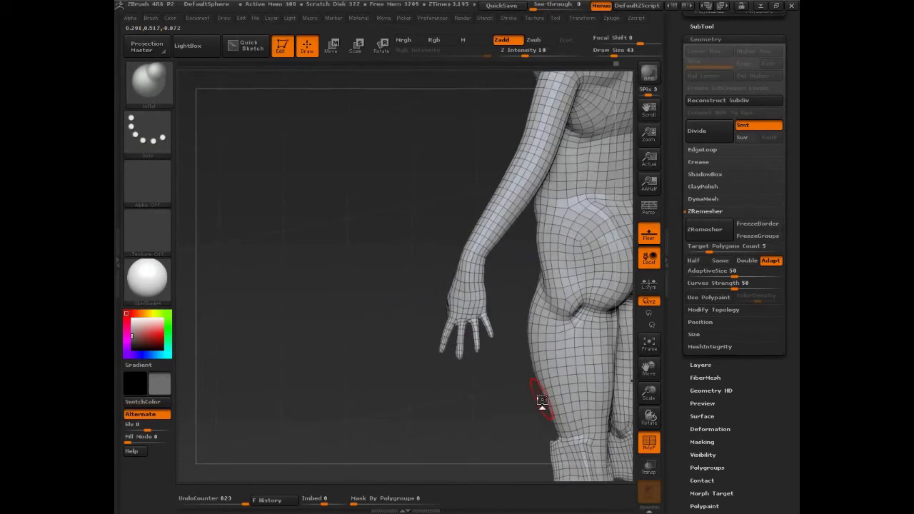
{"action": "key", "text": "f"}
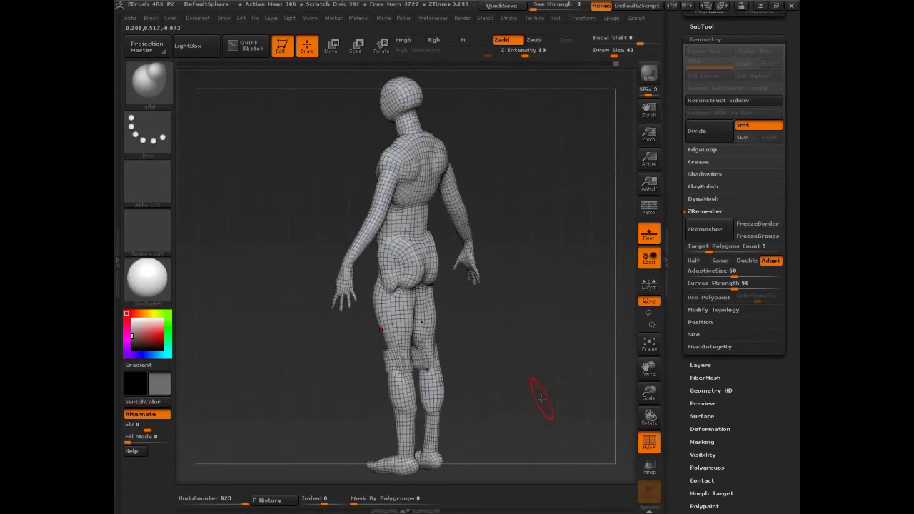
{"action": "left_click_drag", "start_coordinate": [541, 400], "coordinate": [428, 390]}
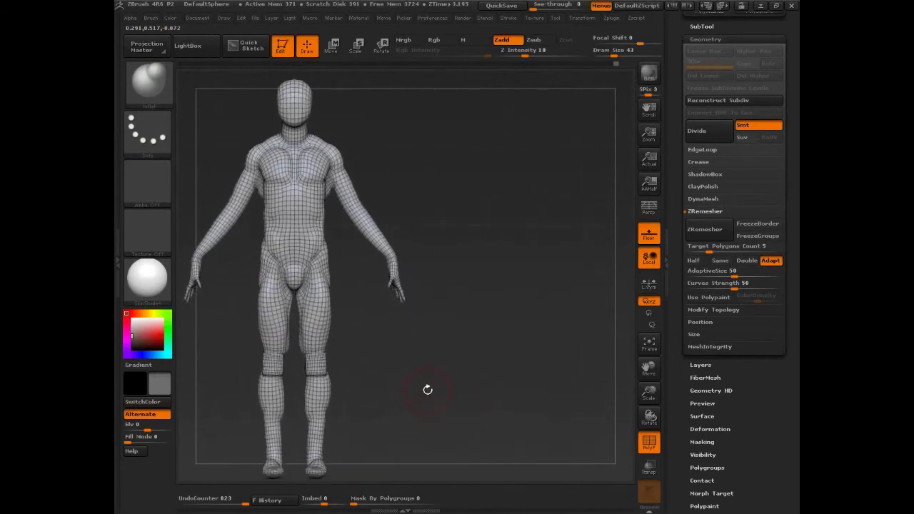
- Leave a wireframe snapshot of the front view on the canvas, place the turned figure beside it and hide its wireframe
{"action": "key", "text": "shift+s"}
{"action": "left_click_drag", "start_coordinate": [486, 398], "coordinate": [446, 390]}
{"action": "left_click_drag", "start_coordinate": [447, 390], "coordinate": [570, 394], "text": "alt"}
{"action": "key", "text": "shift+f"}
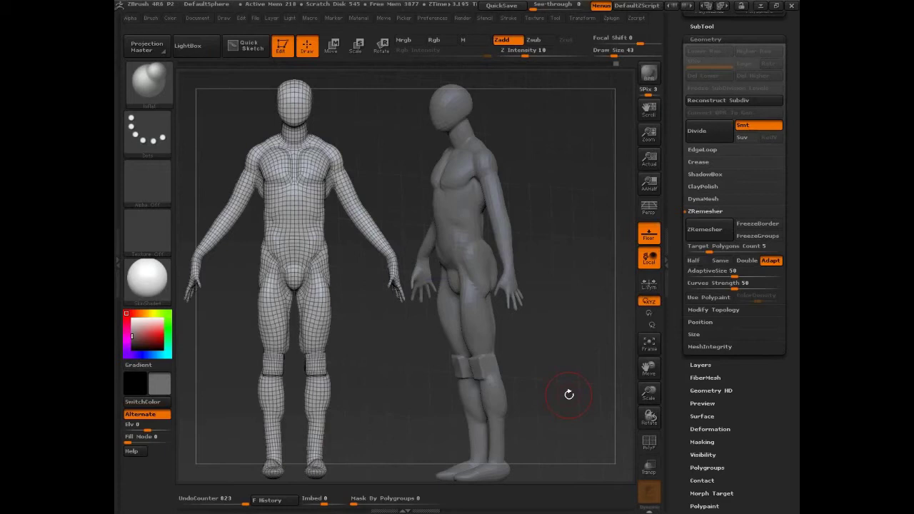
- Step back through the undo history to the figure before its DynaMesh merge and show its polygroup wireframe
{"action": "left_click", "coordinate": [710, 198]}
{"action": "left_click", "coordinate": [706, 218]}
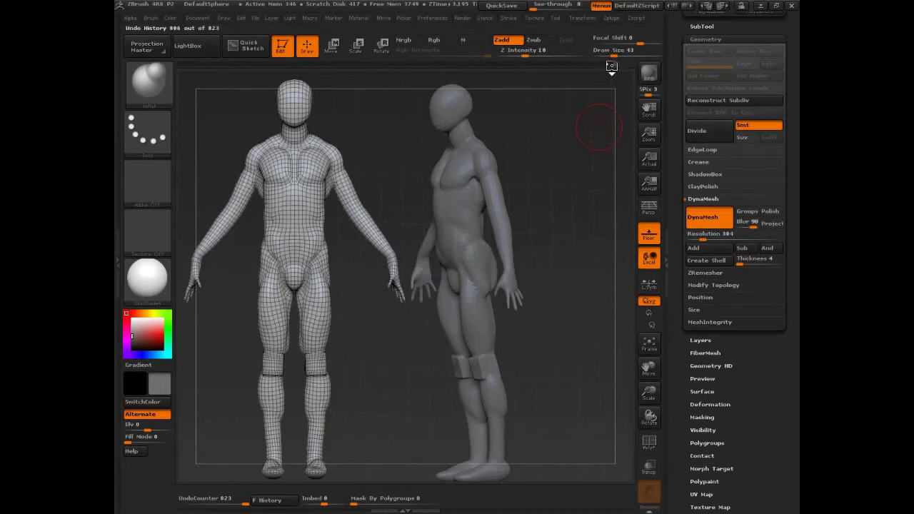
{"action": "left_click_drag", "start_coordinate": [572, 198], "coordinate": [583, 199]}
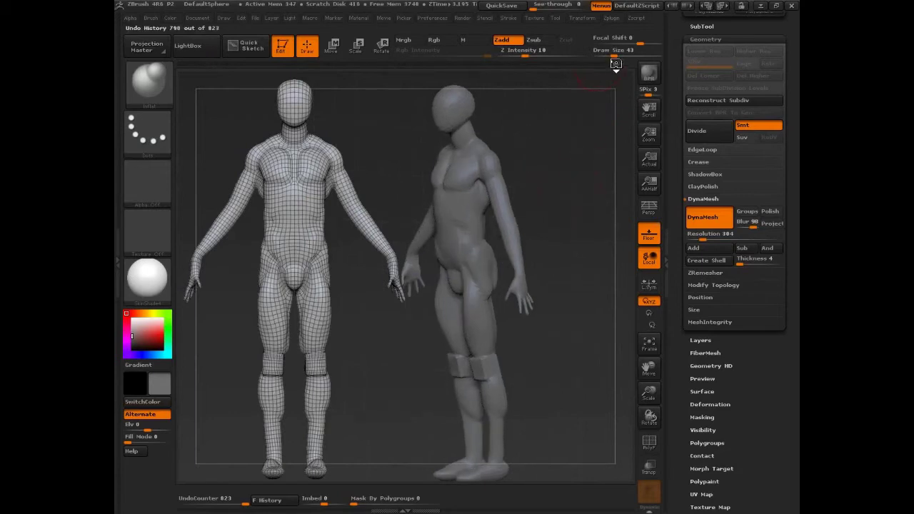
{"action": "left_click_drag", "start_coordinate": [617, 63], "coordinate": [599, 63]}
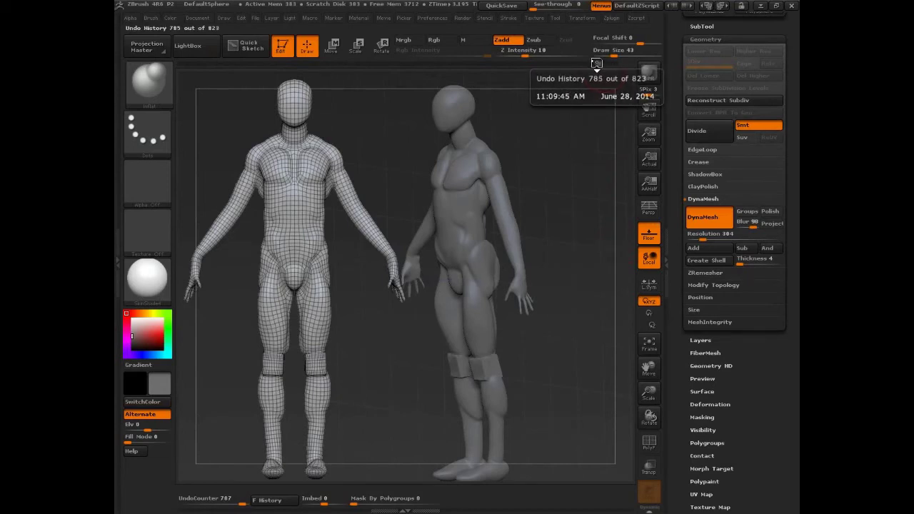
{"action": "left_click_drag", "start_coordinate": [598, 63], "coordinate": [593, 62]}
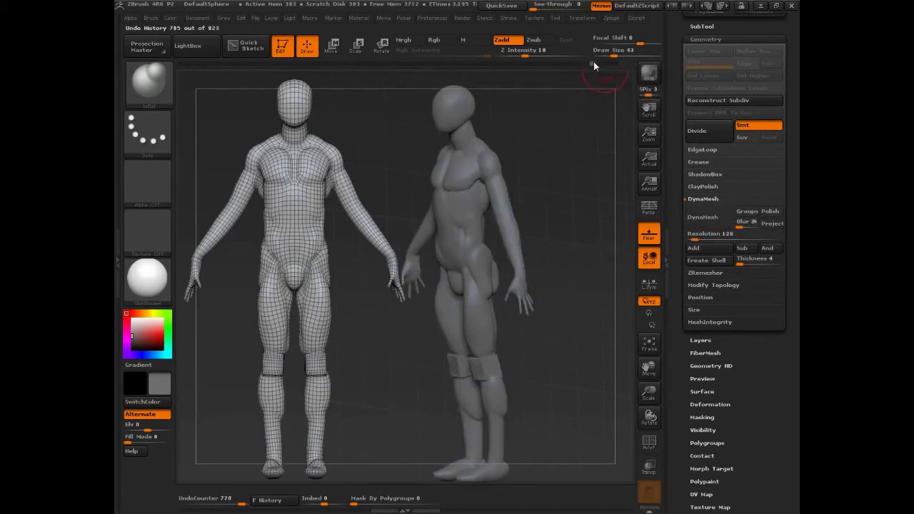
{"action": "left_click", "coordinate": [652, 440]}
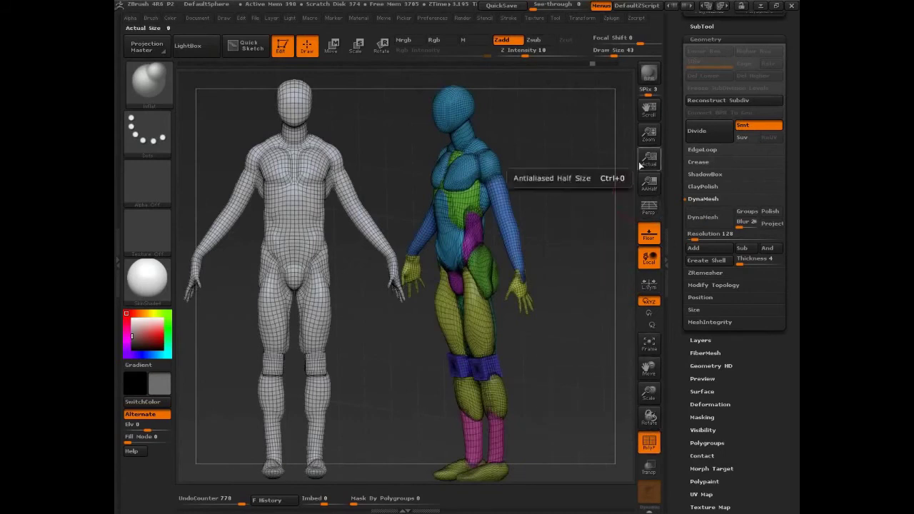
- Restore the merged DynaMesh version from the undo history and undo a trial rebuild of its mesh
{"action": "left_click", "coordinate": [599, 63]}
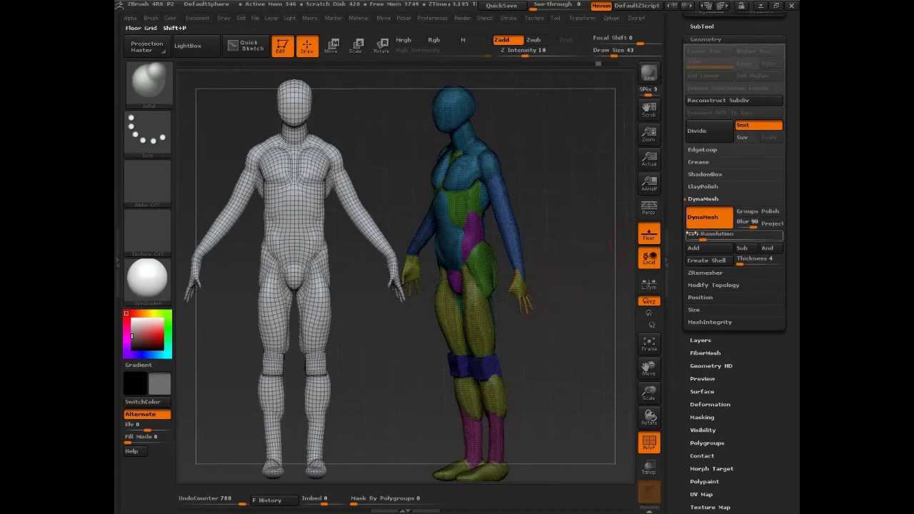
{"action": "left_click", "coordinate": [715, 219]}
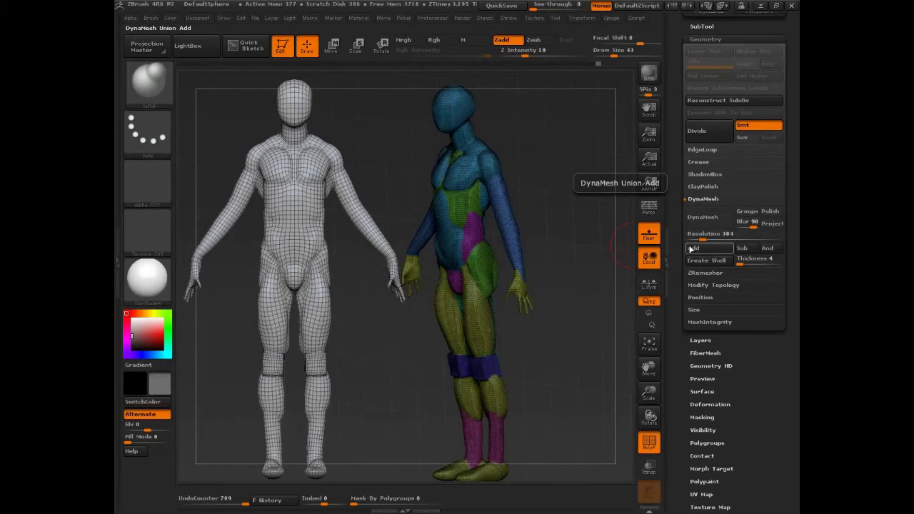
{"action": "mouse_move", "coordinate": [611, 344]}
{"action": "left_mouse_down"}
{"action": "mouse_move", "coordinate": [587, 354]}
{"action": "mouse_move", "coordinate": [604, 388]}
{"action": "left_mouse_up"}
{"action": "key", "text": "ctrl+z"}
{"action": "key", "text": "ctrl+z"}
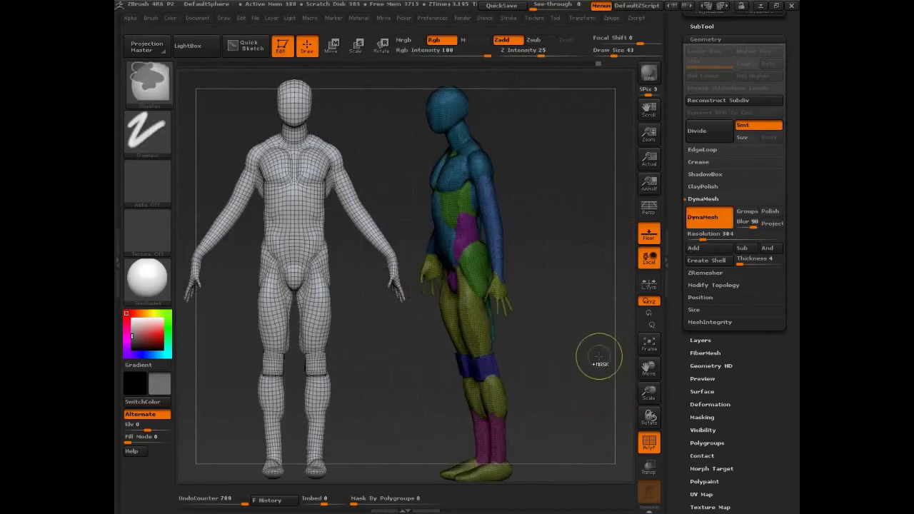
- Examine the merged DynaMesh wireframe around the buttocks, hands, thighs and knees from behind
{"action": "mouse_move", "coordinate": [586, 302]}
{"action": "left_mouse_down"}
{"action": "mouse_move", "coordinate": [578, 347]}
{"action": "mouse_move", "coordinate": [589, 365]}
{"action": "mouse_move", "coordinate": [586, 310]}
{"action": "mouse_move", "coordinate": [586, 325]}
{"action": "mouse_move", "coordinate": [575, 302]}
{"action": "left_mouse_up"}
{"action": "key", "text": "shift+f"}
{"action": "key", "text": "shift+f"}
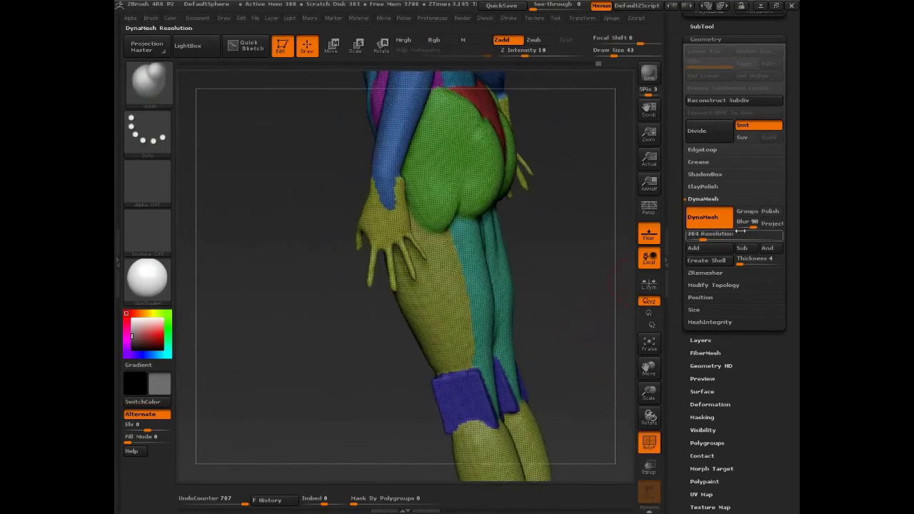
{"action": "left_click_drag", "start_coordinate": [612, 270], "coordinate": [578, 290]}
- Hide the wireframe, thicken the hands and fingers with the Inflat brush at draw size 43, and smooth the surrounding surface
{"action": "key", "text": "space"}
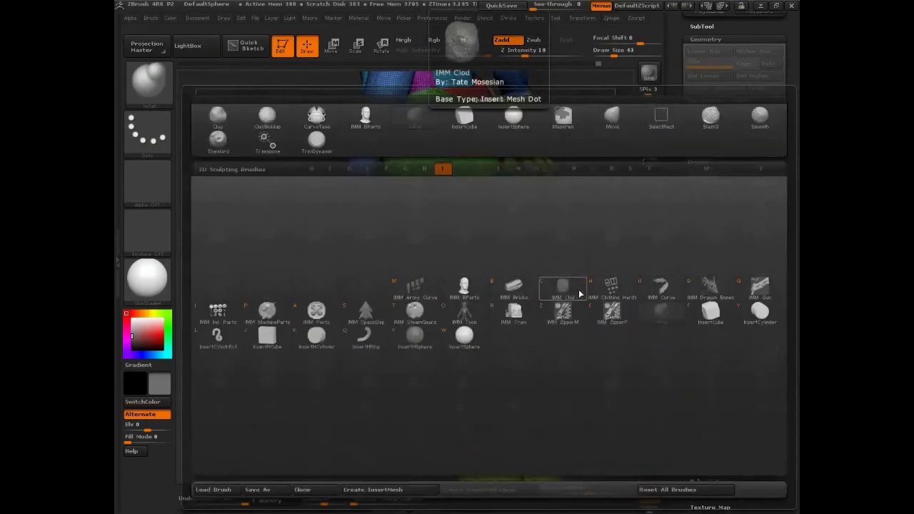
{"action": "mouse_move", "coordinate": [467, 252]}
{"action": "left_mouse_down"}
{"action": "mouse_move", "coordinate": [338, 282]}
{"action": "mouse_move", "coordinate": [327, 261]}
{"action": "left_mouse_up"}
{"action": "key", "text": "shift+f"}
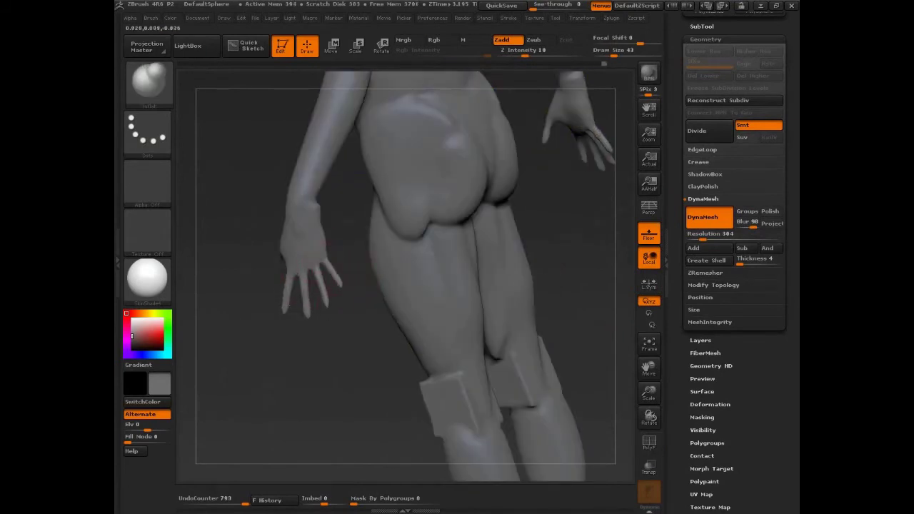
{"action": "mouse_move", "coordinate": [251, 275]}
{"action": "left_mouse_down"}
{"action": "mouse_move", "coordinate": [355, 286]}
{"action": "mouse_move", "coordinate": [320, 258]}
{"action": "mouse_move", "coordinate": [339, 277]}
{"action": "left_mouse_up"}
{"action": "left_click_drag", "start_coordinate": [368, 285], "coordinate": [443, 290]}
{"action": "left_click_drag", "start_coordinate": [327, 292], "coordinate": [326, 307]}
{"action": "mouse_move", "coordinate": [326, 289]}
{"action": "left_mouse_down"}
{"action": "mouse_move", "coordinate": [325, 306]}
{"action": "mouse_move", "coordinate": [340, 300]}
{"action": "left_mouse_up"}
{"action": "mouse_move", "coordinate": [437, 178]}
{"action": "left_mouse_down", "text": "alt"}
{"action": "mouse_move", "coordinate": [508, 269]}
{"action": "mouse_move", "coordinate": [431, 212]}
{"action": "left_mouse_up", "text": "alt"}
{"action": "left_click_drag", "start_coordinate": [457, 286], "coordinate": [474, 308], "text": "shift"}
{"action": "left_click_drag", "start_coordinate": [482, 357], "coordinate": [521, 245], "text": "alt"}
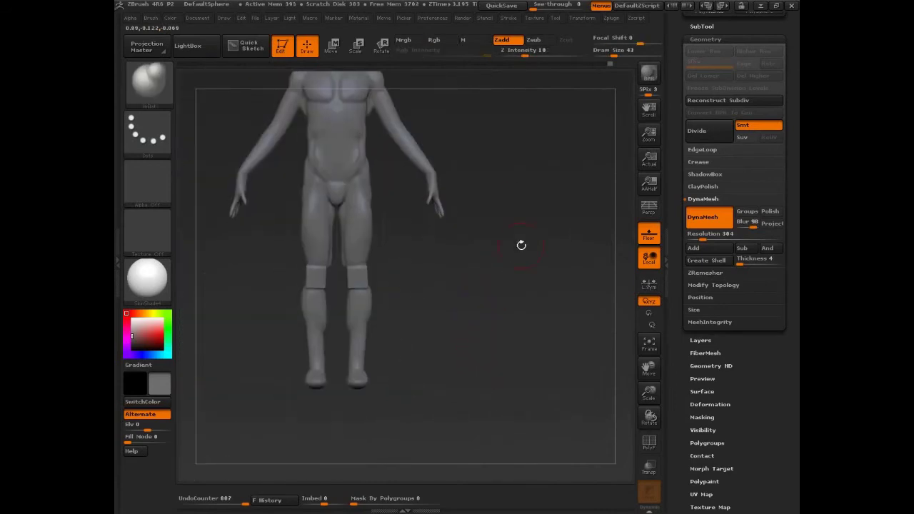
- Turn the figure to a three-quarter view and remesh it with ZRemesher at Target Polygons Count 5
{"action": "left_click_drag", "start_coordinate": [553, 279], "coordinate": [490, 282]}
{"action": "left_click_drag", "start_coordinate": [500, 247], "coordinate": [536, 330], "text": "alt"}
{"action": "mouse_move", "coordinate": [514, 327]}
{"action": "left_mouse_down"}
{"action": "mouse_move", "coordinate": [545, 326]}
{"action": "mouse_move", "coordinate": [525, 325]}
{"action": "left_mouse_up"}
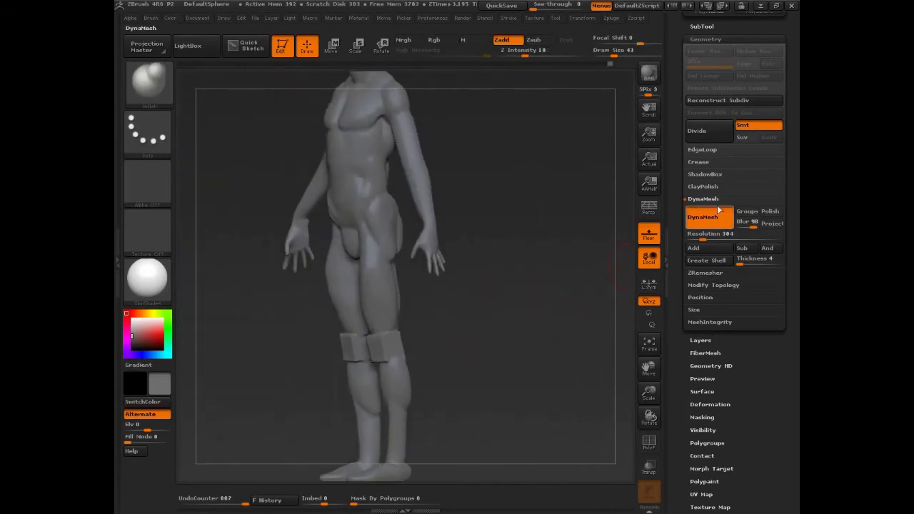
{"action": "left_click", "coordinate": [718, 200]}
{"action": "left_click", "coordinate": [718, 212]}
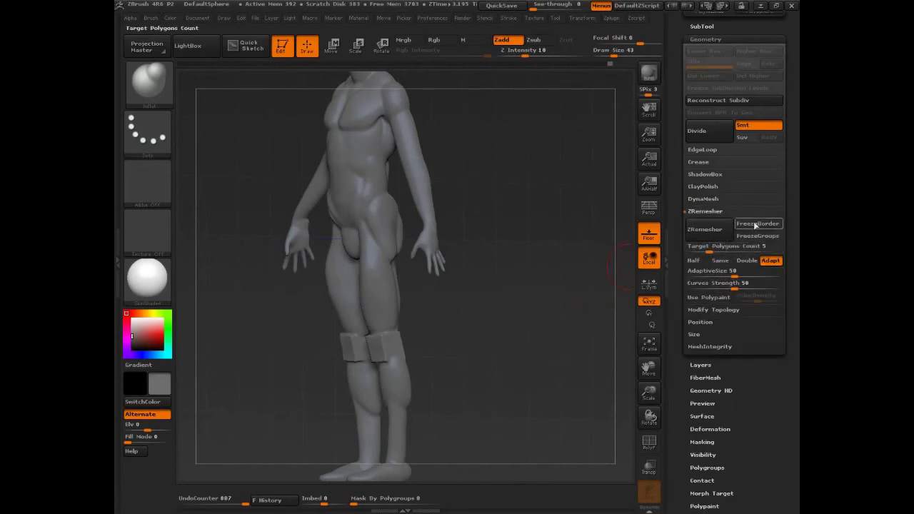
{"action": "left_click", "coordinate": [718, 234]}
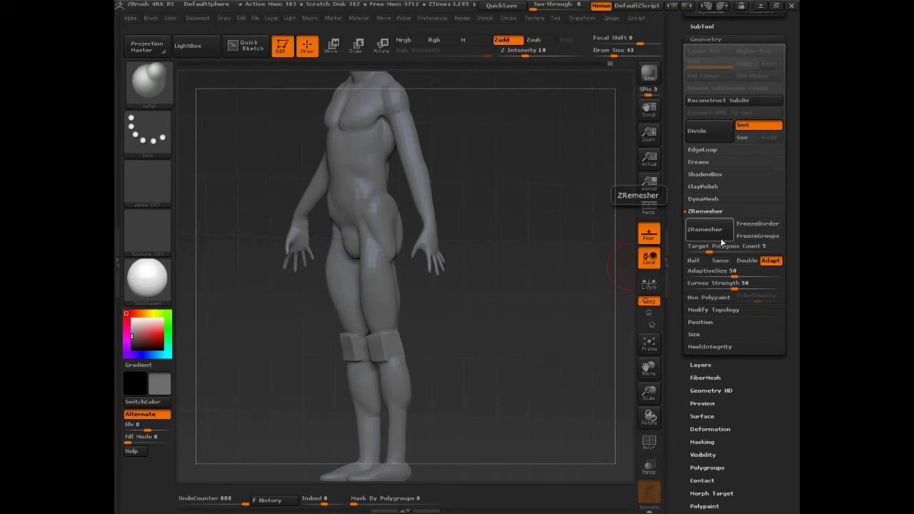
{"action": "left_click", "coordinate": [721, 239]}
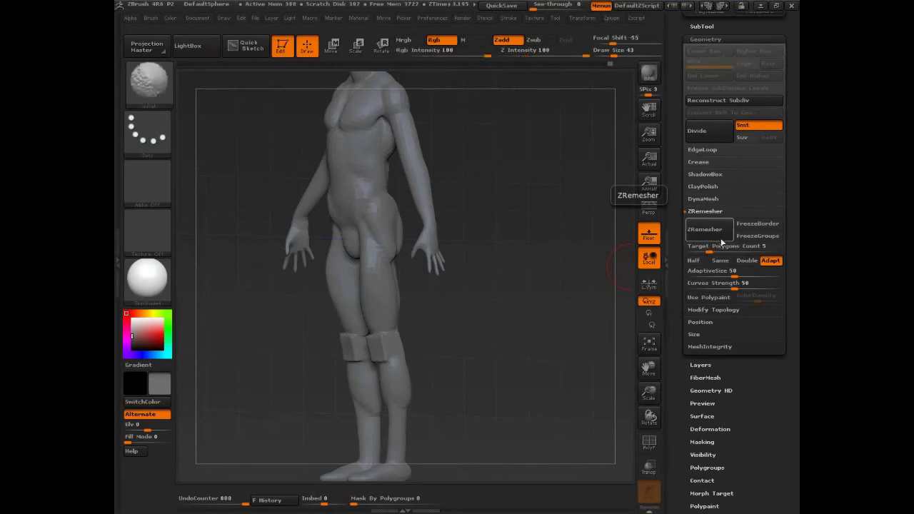
{"action": "left_click_drag", "start_coordinate": [522, 354], "coordinate": [550, 357]}
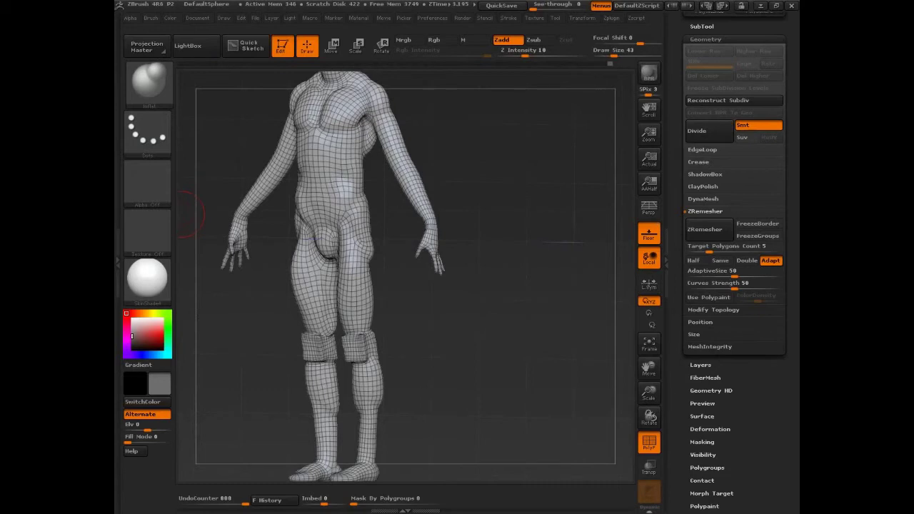
- Review the DynaMesh Resolution and Blur settings beside the remeshed figure's wireframe
{"action": "left_click", "coordinate": [699, 200]}
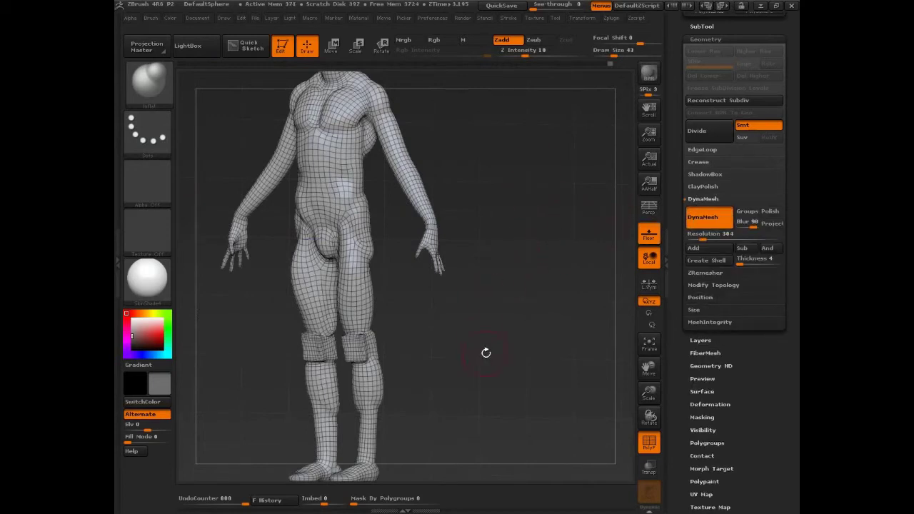
{"action": "left_click", "coordinate": [702, 200]}
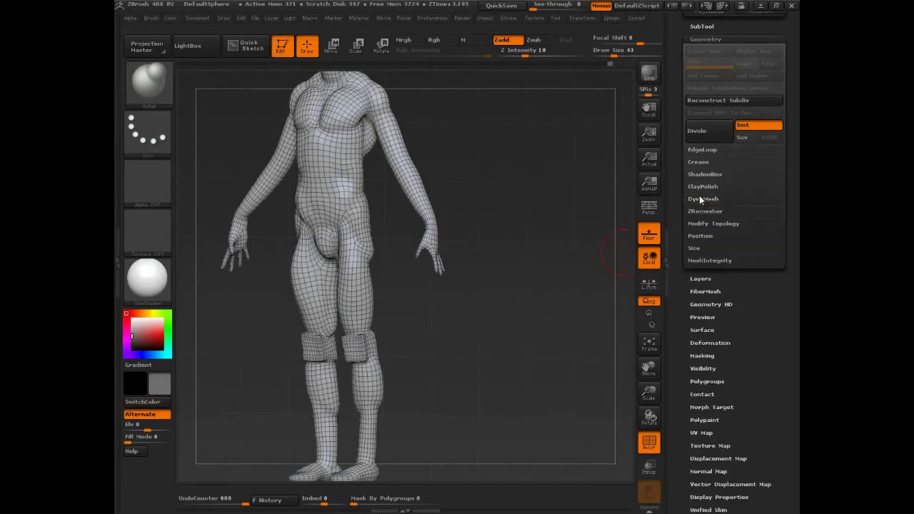
{"action": "left_click", "coordinate": [700, 198]}
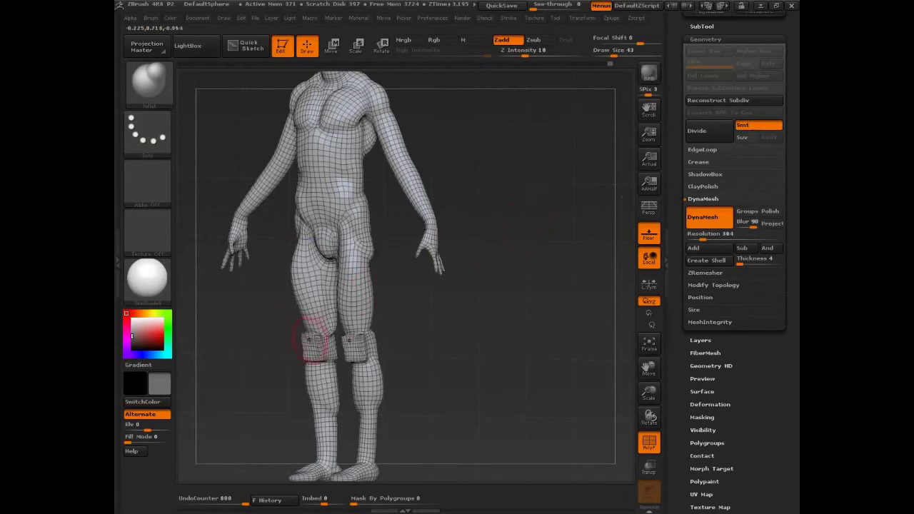
{"action": "left_click", "coordinate": [710, 237]}
{"action": "left_click_drag", "start_coordinate": [528, 340], "coordinate": [429, 336]}
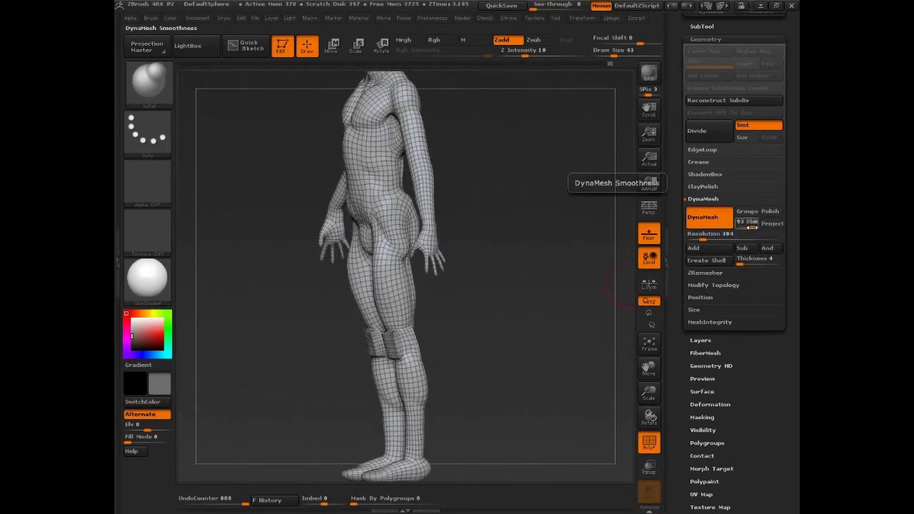
- Hide the wireframe, inspect the remeshed body from behind, the front and the side, and close the DynaMesh settings
{"action": "key", "text": "shift+f"}
{"action": "left_click_drag", "start_coordinate": [555, 282], "coordinate": [557, 361]}
{"action": "left_click_drag", "start_coordinate": [412, 382], "coordinate": [339, 411], "text": "alt"}
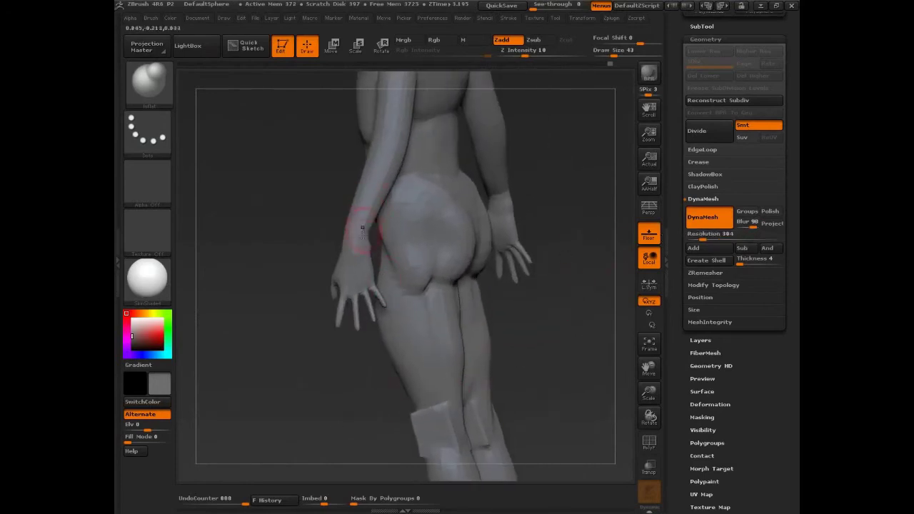
{"action": "mouse_move", "coordinate": [553, 343]}
{"action": "left_mouse_down", "text": "alt"}
{"action": "mouse_move", "coordinate": [502, 374]}
{"action": "mouse_move", "coordinate": [472, 178]}
{"action": "mouse_move", "coordinate": [506, 309]}
{"action": "mouse_move", "coordinate": [550, 370]}
{"action": "mouse_move", "coordinate": [539, 370]}
{"action": "mouse_move", "coordinate": [562, 369]}
{"action": "mouse_move", "coordinate": [550, 375]}
{"action": "mouse_move", "coordinate": [578, 393]}
{"action": "mouse_move", "coordinate": [567, 380]}
{"action": "mouse_move", "coordinate": [566, 400]}
{"action": "mouse_move", "coordinate": [548, 339]}
{"action": "left_mouse_up", "text": "alt"}
{"action": "key", "text": "shift+f"}
{"action": "key", "text": "shift+f"}
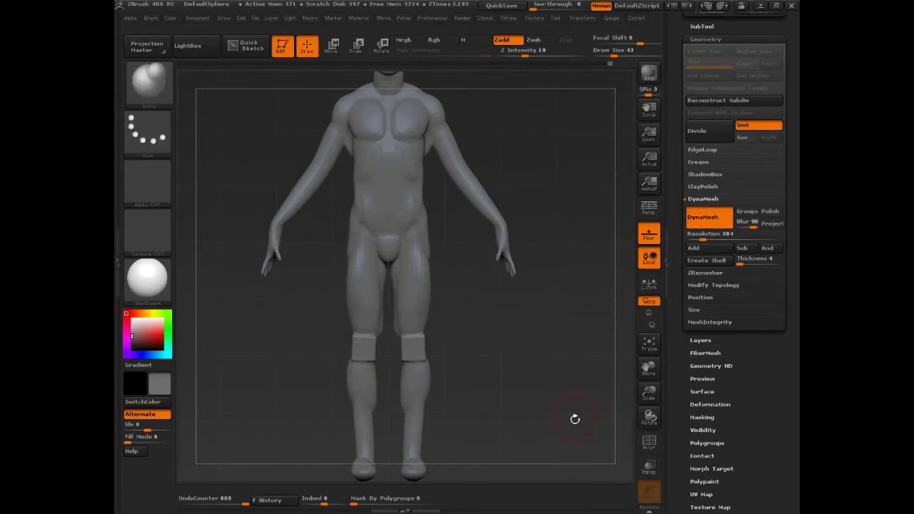
{"action": "left_click_drag", "start_coordinate": [575, 420], "coordinate": [539, 426]}
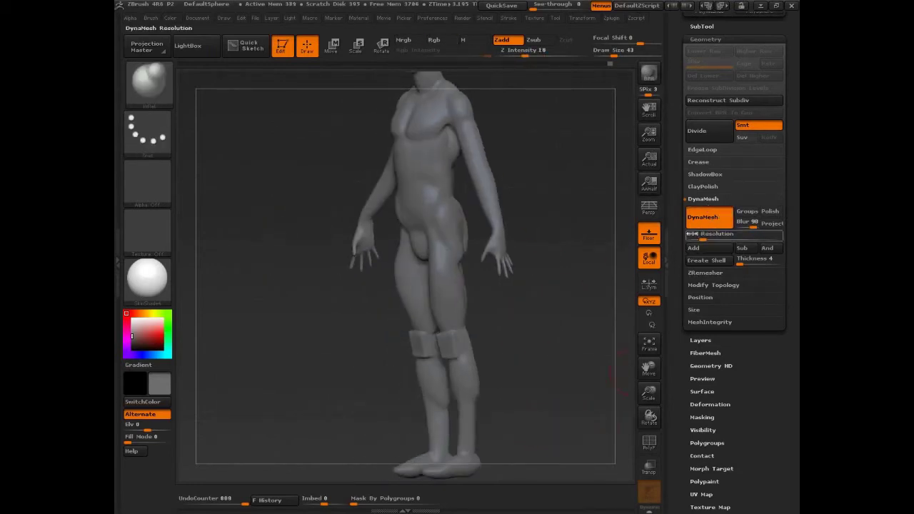
{"action": "left_click", "coordinate": [706, 198]}
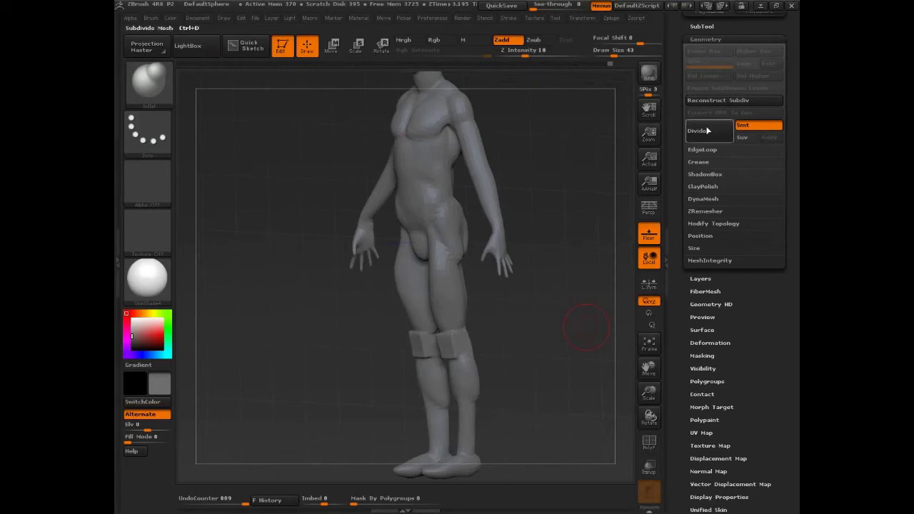
- Show the remeshed figure's wireframe and assign its polygroups with Auto Groups
{"action": "mouse_move", "coordinate": [619, 178]}
{"action": "left_mouse_down"}
{"action": "mouse_move", "coordinate": [578, 220]}
{"action": "mouse_move", "coordinate": [584, 288]}
{"action": "mouse_move", "coordinate": [562, 246]}
{"action": "left_mouse_up"}
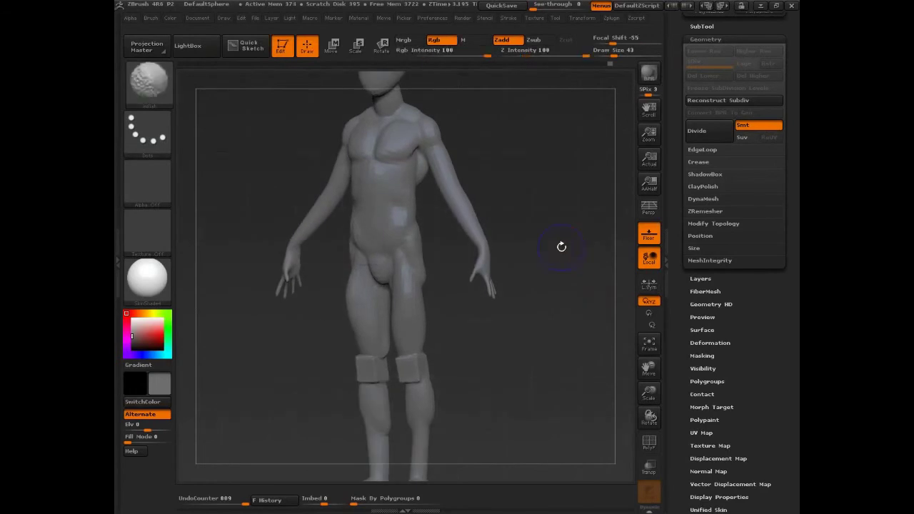
{"action": "key", "text": "shift+f"}
{"action": "left_click_drag", "start_coordinate": [561, 247], "coordinate": [470, 243]}
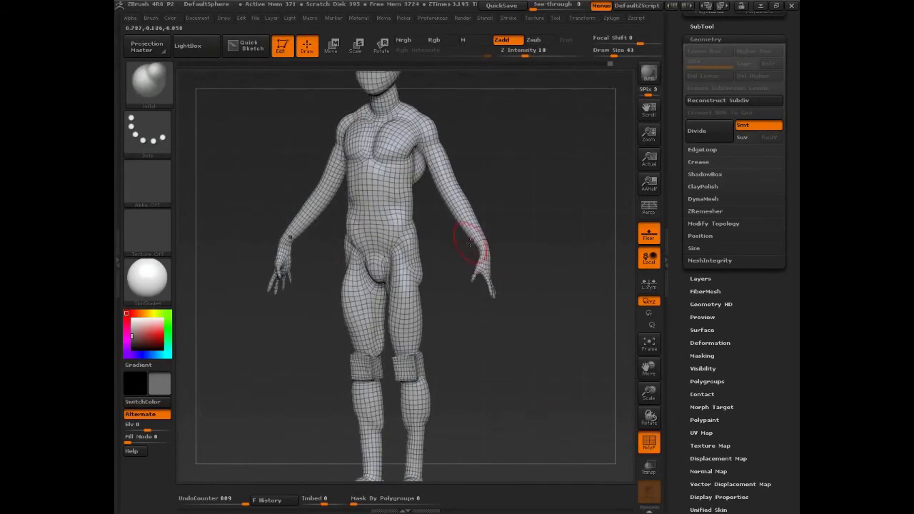
{"action": "left_click", "coordinate": [706, 39]}
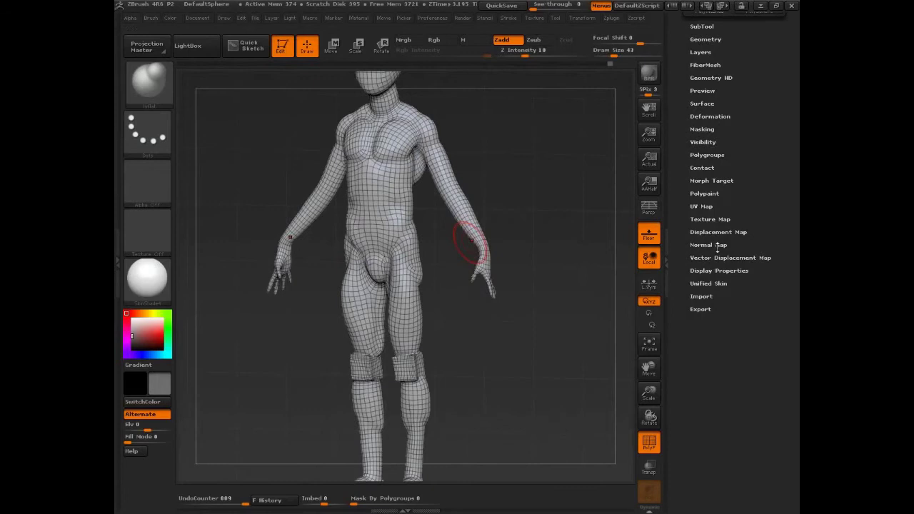
{"action": "left_click", "coordinate": [707, 155]}
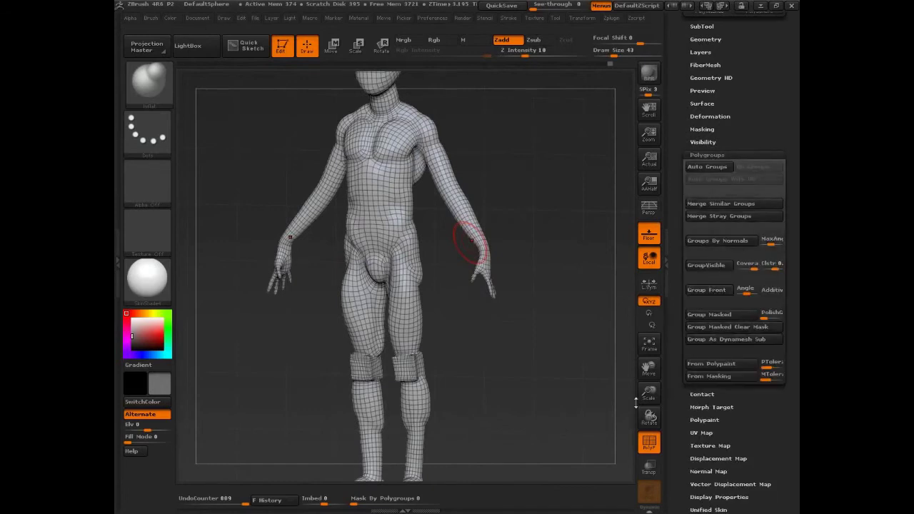
{"action": "left_click", "coordinate": [707, 167]}
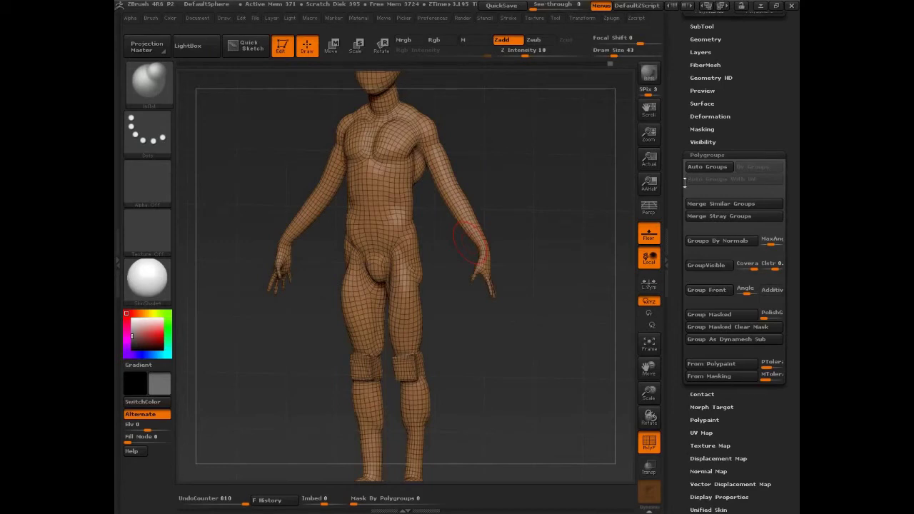
- Regroup the figure's polygons with Groups By Normals and check the result from the front
{"action": "left_click_drag", "start_coordinate": [762, 136], "coordinate": [760, 66]}
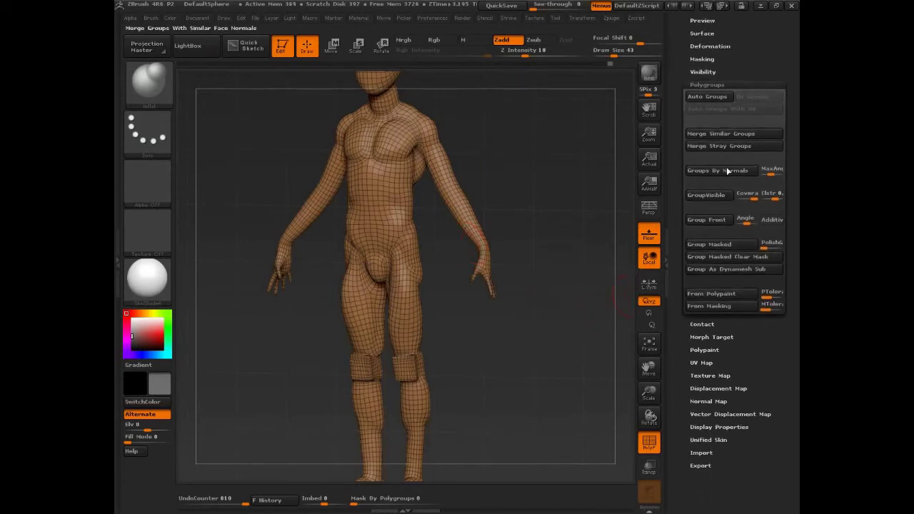
{"action": "left_click", "coordinate": [727, 171]}
{"action": "mouse_move", "coordinate": [577, 357]}
{"action": "left_mouse_down"}
{"action": "mouse_move", "coordinate": [511, 363]}
{"action": "mouse_move", "coordinate": [585, 357]}
{"action": "left_mouse_up"}
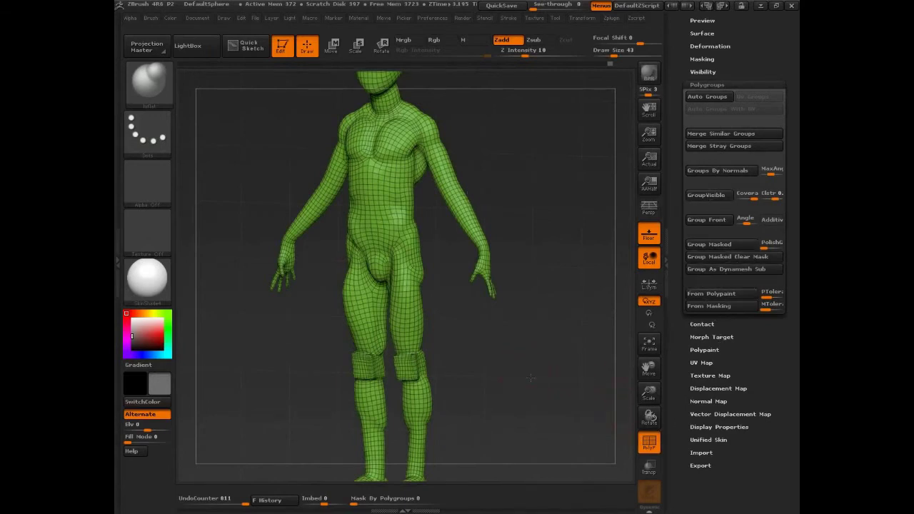
{"action": "left_click_drag", "start_coordinate": [536, 376], "coordinate": [576, 309]}
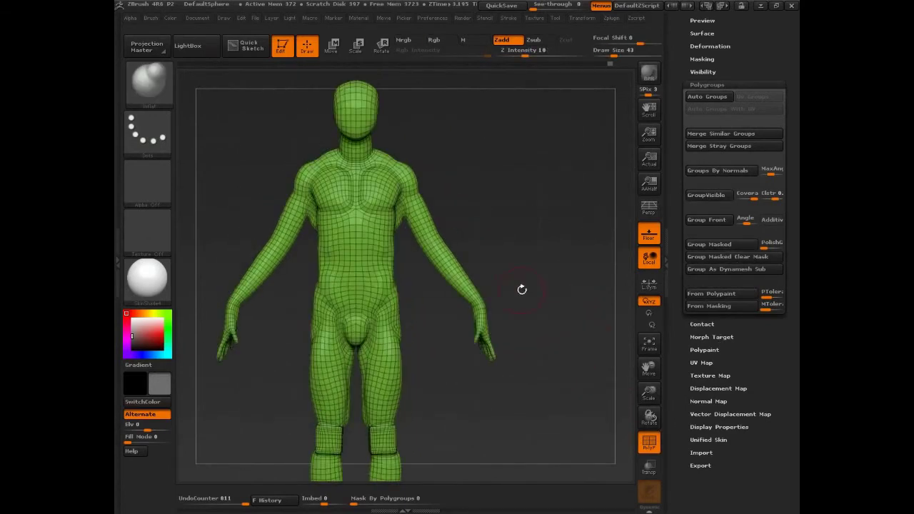
- Mask everything except the arms with a topological Transpose mask along the upper arm and check it from behind
{"action": "left_click", "coordinate": [332, 46]}
{"action": "mouse_move", "coordinate": [529, 207]}
{"action": "left_mouse_down"}
{"action": "mouse_move", "coordinate": [534, 200]}
{"action": "mouse_move", "coordinate": [519, 209]}
{"action": "left_mouse_up"}
{"action": "left_click_drag", "start_coordinate": [556, 280], "coordinate": [576, 286], "text": "alt"}
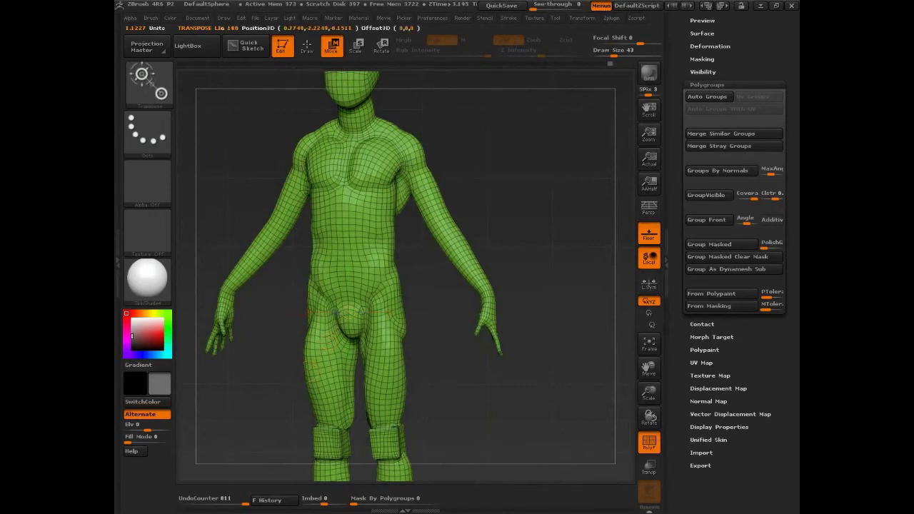
{"action": "left_click_drag", "start_coordinate": [405, 164], "coordinate": [452, 227], "text": "ctrl"}
{"action": "left_click_drag", "start_coordinate": [568, 229], "coordinate": [439, 230]}
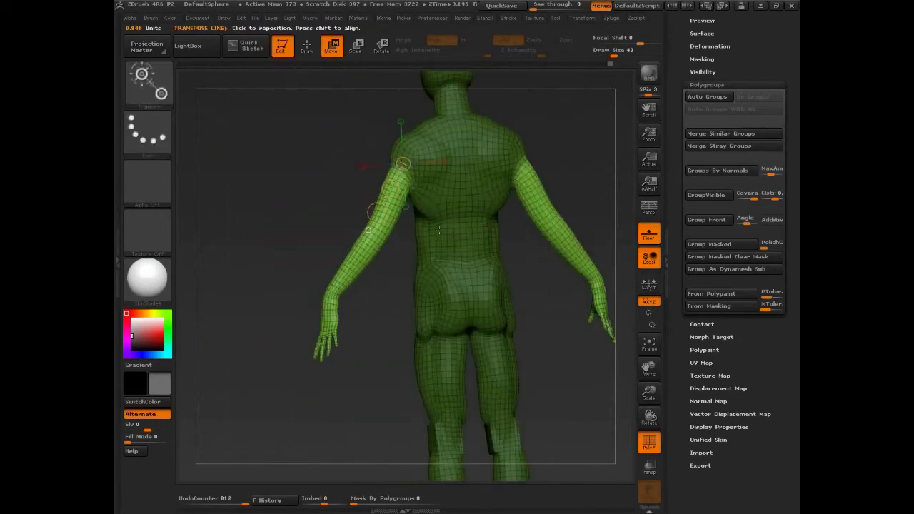
- Adjust the mask at both shoulders, erasing it with the mask brush until the shoulder caps are unmasked together with the arms
{"action": "left_click_drag", "start_coordinate": [505, 157], "coordinate": [555, 219]}
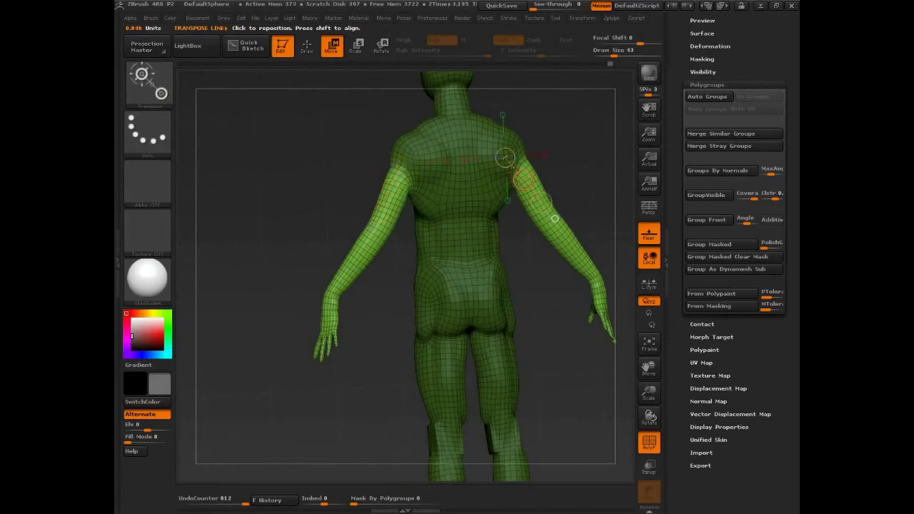
{"action": "key", "text": "q"}
{"action": "left_click_drag", "start_coordinate": [571, 140], "coordinate": [620, 145]}
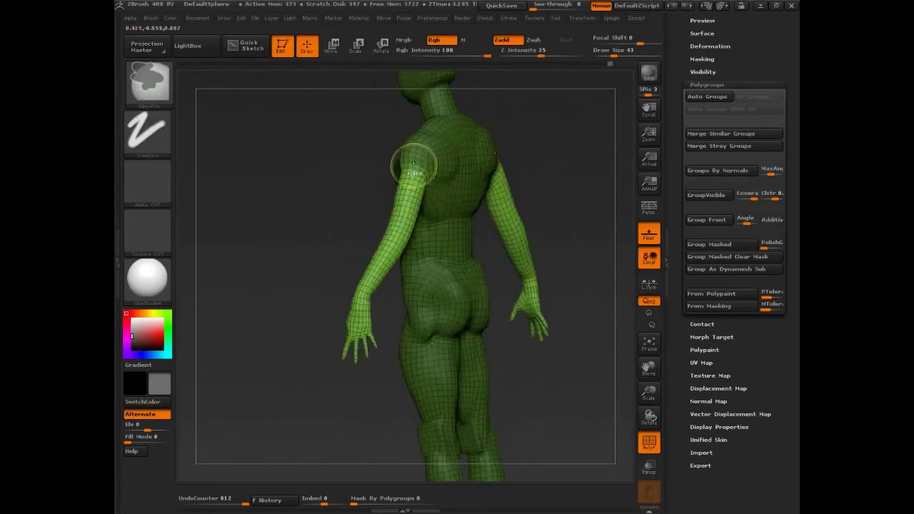
{"action": "mouse_move", "coordinate": [418, 172]}
{"action": "left_mouse_down", "text": "ctrl+alt"}
{"action": "mouse_move", "coordinate": [412, 148]}
{"action": "mouse_move", "coordinate": [422, 159]}
{"action": "left_mouse_up", "text": "ctrl+alt"}
{"action": "left_click_drag", "start_coordinate": [357, 176], "coordinate": [486, 178]}
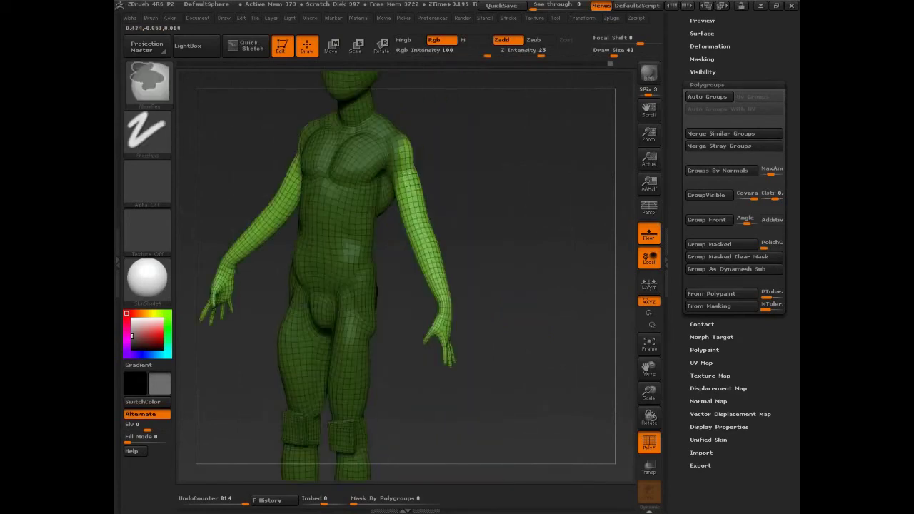
{"action": "left_click_drag", "start_coordinate": [400, 170], "coordinate": [404, 144], "text": "ctrl+alt"}
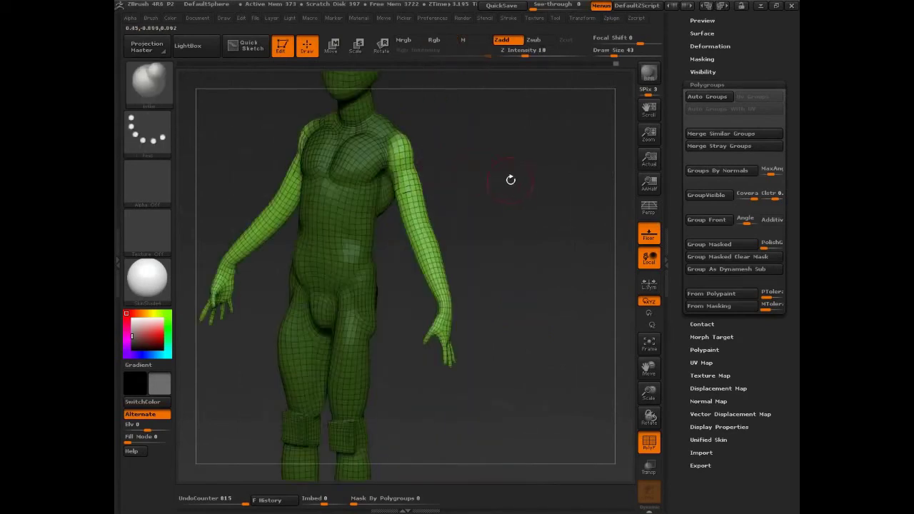
- Try to group the masked head, torso and legs as one polygroup with Group Masked, and undo the grouping
{"action": "mouse_move", "coordinate": [510, 179]}
{"action": "left_mouse_down"}
{"action": "mouse_move", "coordinate": [531, 184]}
{"action": "mouse_move", "coordinate": [547, 204]}
{"action": "mouse_move", "coordinate": [570, 274]}
{"action": "mouse_move", "coordinate": [674, 262]}
{"action": "left_mouse_up"}
{"action": "left_click", "coordinate": [719, 245]}
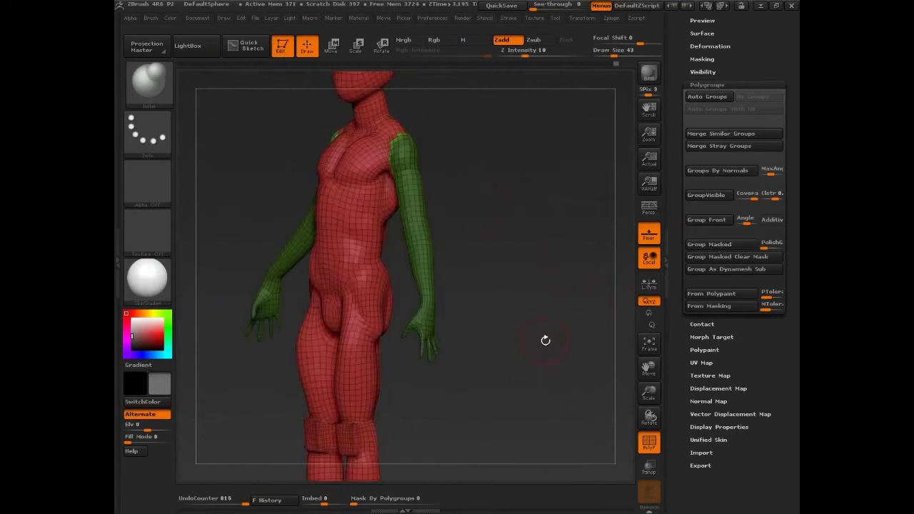
{"action": "left_click_drag", "start_coordinate": [541, 337], "coordinate": [537, 332]}
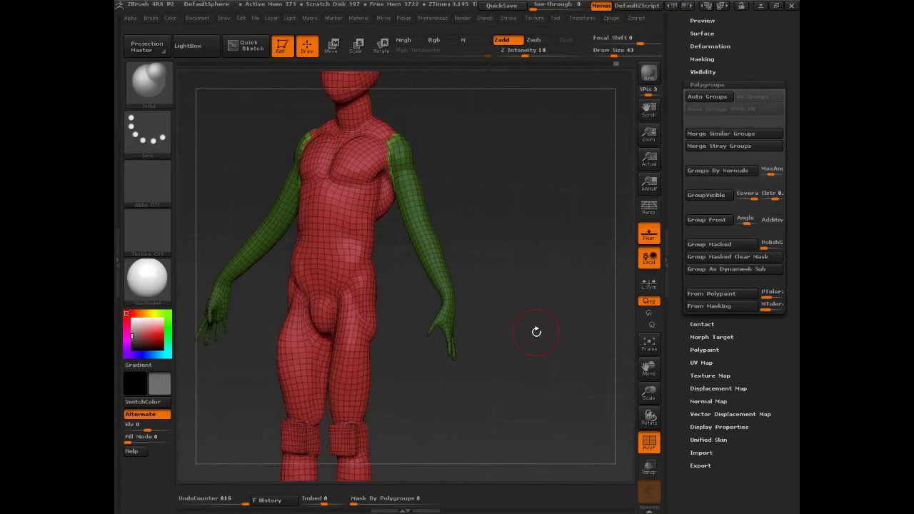
{"action": "key", "text": "ctrl+z"}
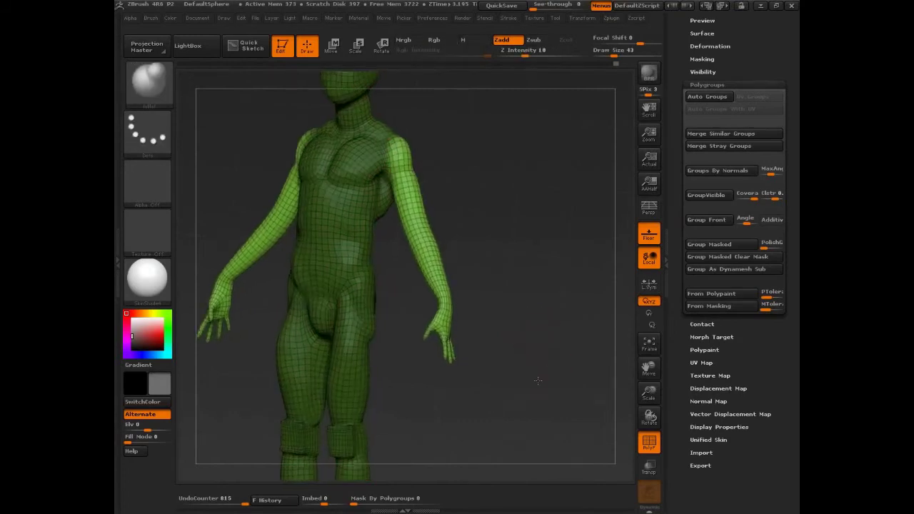
- Invert the mask, assign the masked arms their own polygroup with Group Masked, and clear the mask
{"action": "key", "text": "ctrl"}
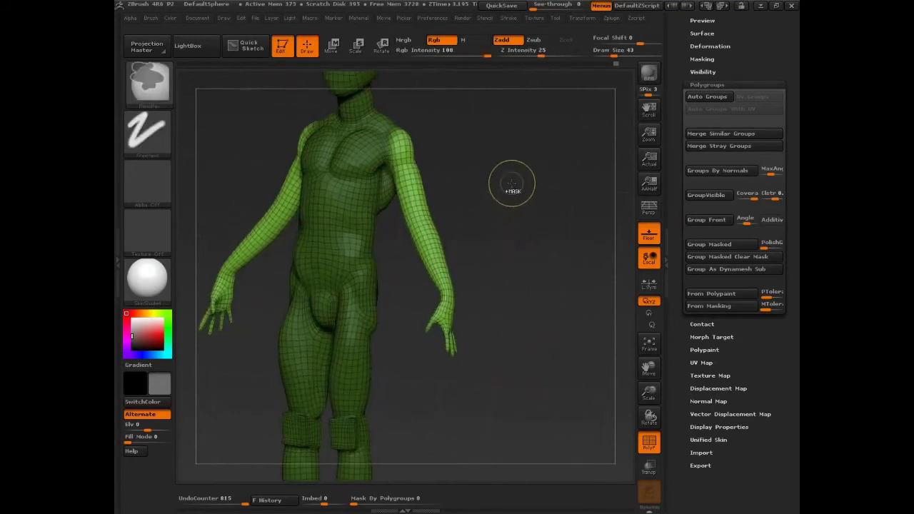
{"action": "left_click", "coordinate": [721, 244]}
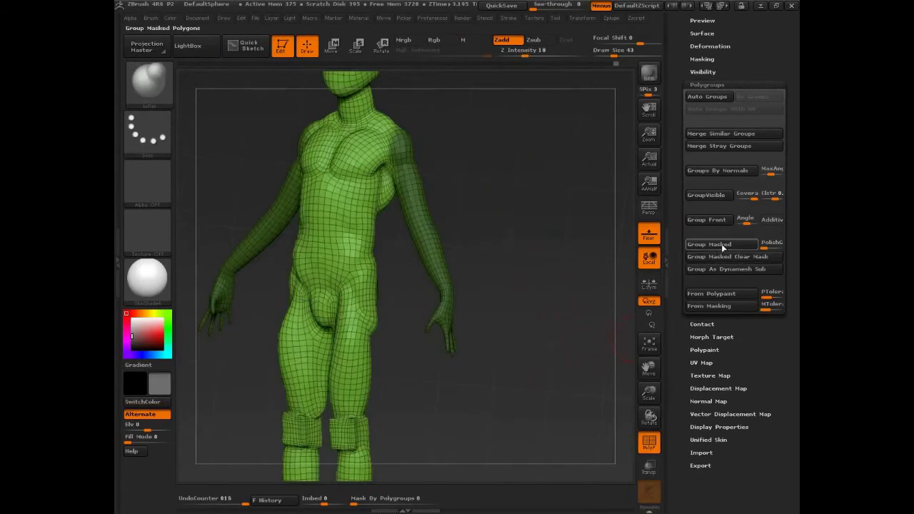
{"action": "left_click", "coordinate": [493, 370], "text": "ctrl"}
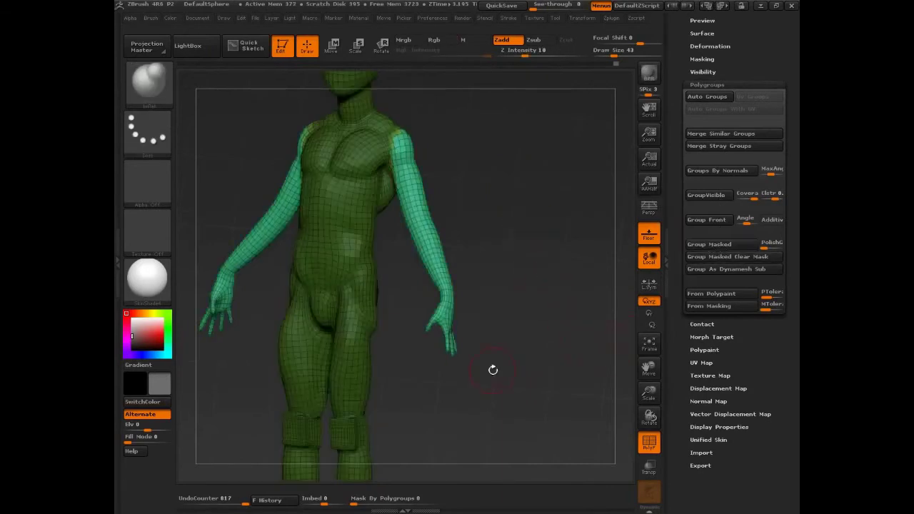
{"action": "key", "text": "ctrl"}
- Mask everything except the legs with a topological Transpose mask from the groin down the thigh, and return to Draw mode
{"action": "left_click_drag", "start_coordinate": [529, 309], "coordinate": [448, 258]}
{"action": "key", "text": "w"}
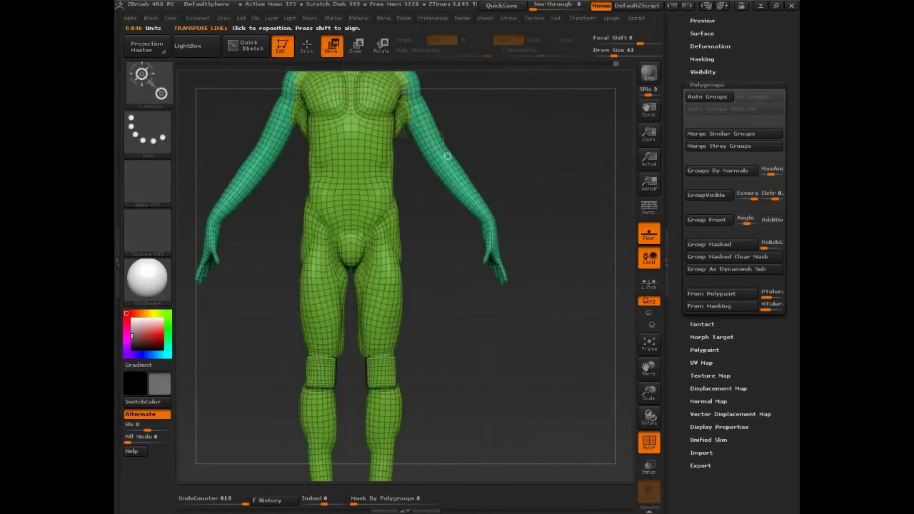
{"action": "left_click_drag", "start_coordinate": [372, 240], "coordinate": [385, 275], "text": "ctrl"}
{"action": "left_click_drag", "start_coordinate": [266, 330], "coordinate": [426, 343]}
{"action": "left_click_drag", "start_coordinate": [399, 257], "coordinate": [363, 279], "text": "ctrl"}
{"action": "left_click_drag", "start_coordinate": [487, 317], "coordinate": [545, 315]}
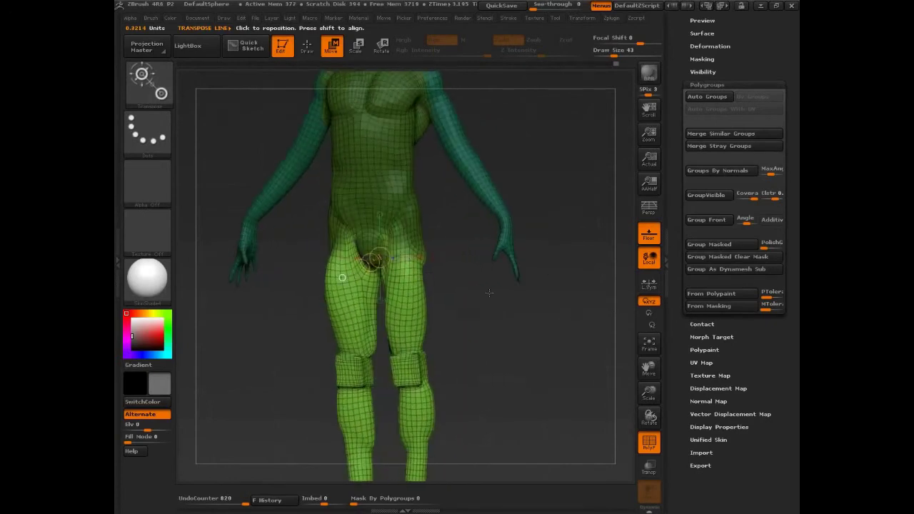
{"action": "left_click", "coordinate": [396, 259]}
{"action": "key", "text": "q"}
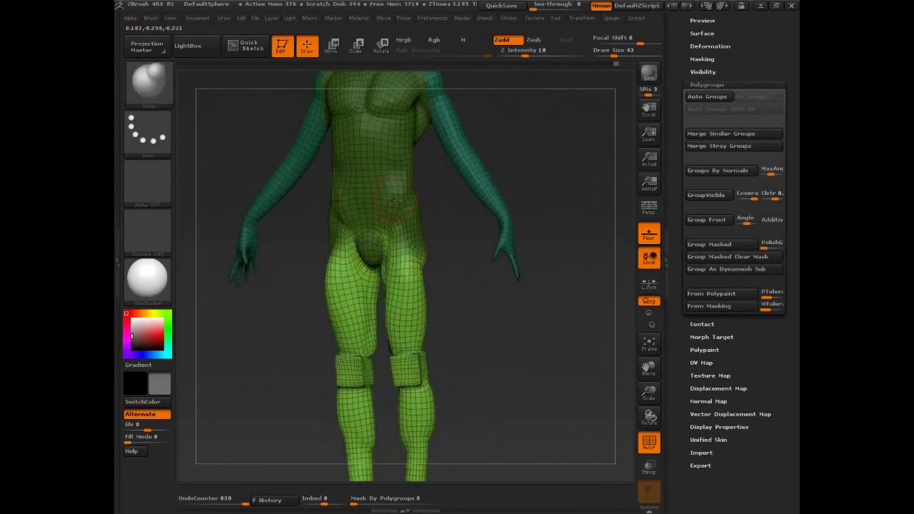
- Refine the mask edge with draw size 26, masking the groin and inner buttocks and unmasking the outer hips
{"action": "mouse_move", "coordinate": [382, 249]}
{"action": "left_mouse_down", "text": "ctrl"}
{"action": "mouse_move", "coordinate": [402, 255]}
{"action": "mouse_move", "coordinate": [420, 228]}
{"action": "mouse_move", "coordinate": [314, 233]}
{"action": "left_mouse_up", "text": "ctrl"}
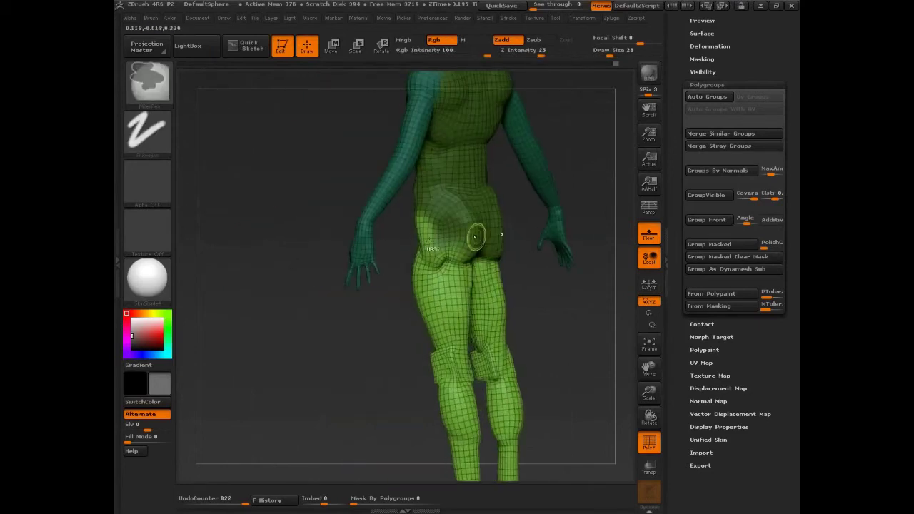
{"action": "left_click_drag", "start_coordinate": [427, 226], "coordinate": [463, 247], "text": "ctrl+alt"}
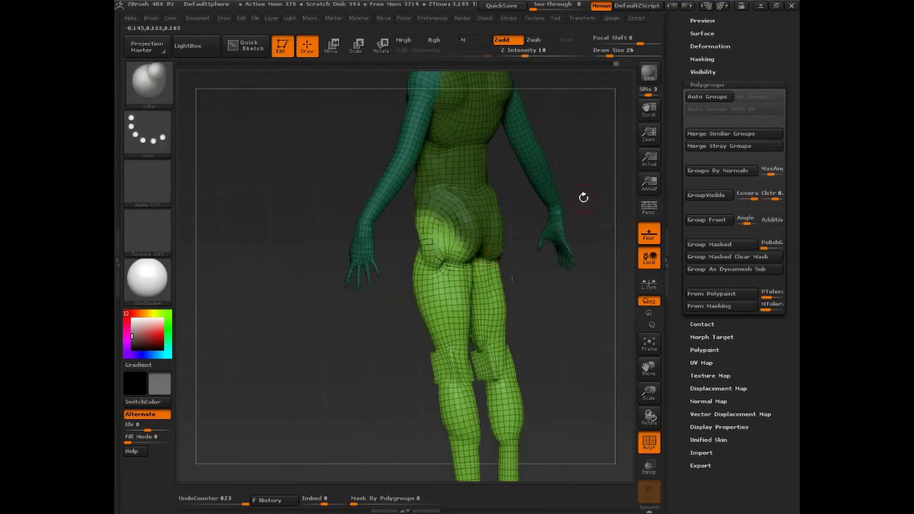
{"action": "left_click_drag", "start_coordinate": [597, 179], "coordinate": [490, 204]}
{"action": "mouse_move", "coordinate": [439, 215]}
{"action": "left_mouse_down", "text": "ctrl"}
{"action": "mouse_move", "coordinate": [461, 251]}
{"action": "mouse_move", "coordinate": [475, 253]}
{"action": "left_mouse_up", "text": "ctrl"}
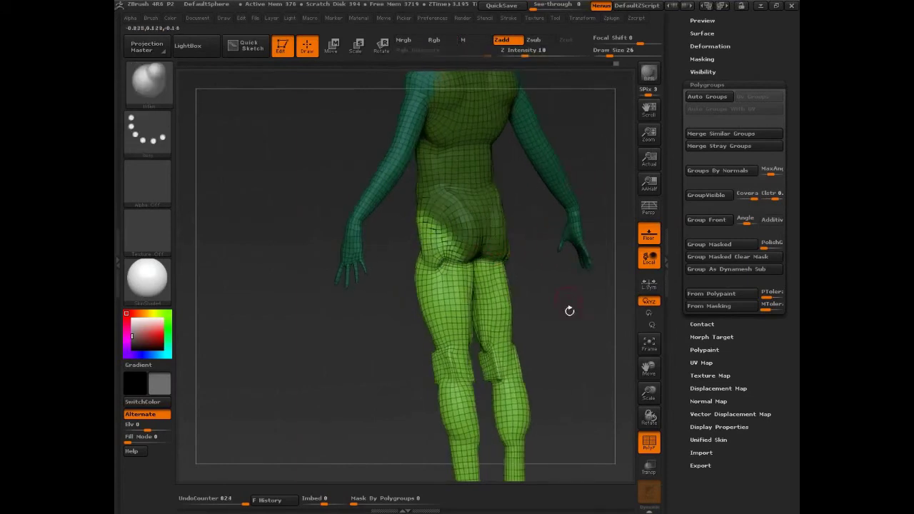
{"action": "mouse_move", "coordinate": [569, 310]}
{"action": "left_mouse_down"}
{"action": "mouse_move", "coordinate": [464, 297]}
{"action": "mouse_move", "coordinate": [458, 267]}
{"action": "mouse_move", "coordinate": [461, 276]}
{"action": "left_mouse_up"}
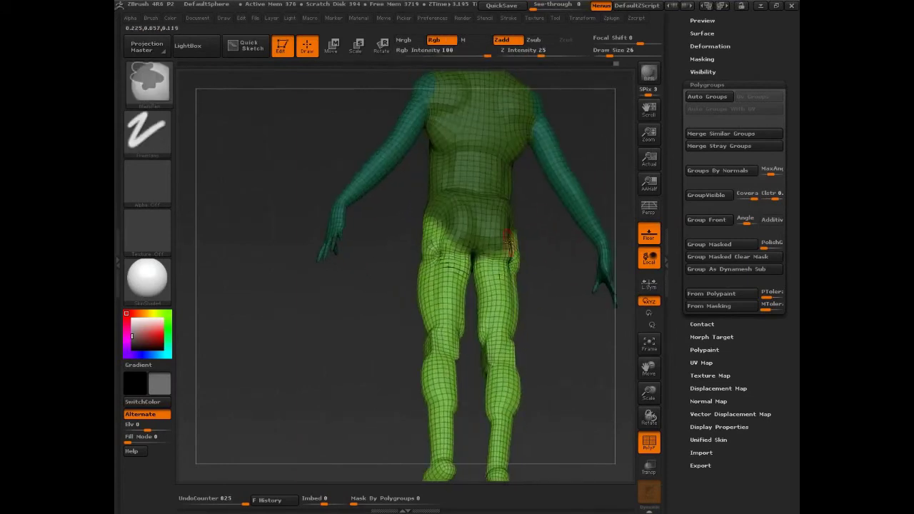
{"action": "mouse_move", "coordinate": [400, 310]}
{"action": "left_mouse_down"}
{"action": "mouse_move", "coordinate": [557, 314]}
{"action": "mouse_move", "coordinate": [457, 280]}
{"action": "left_mouse_up"}
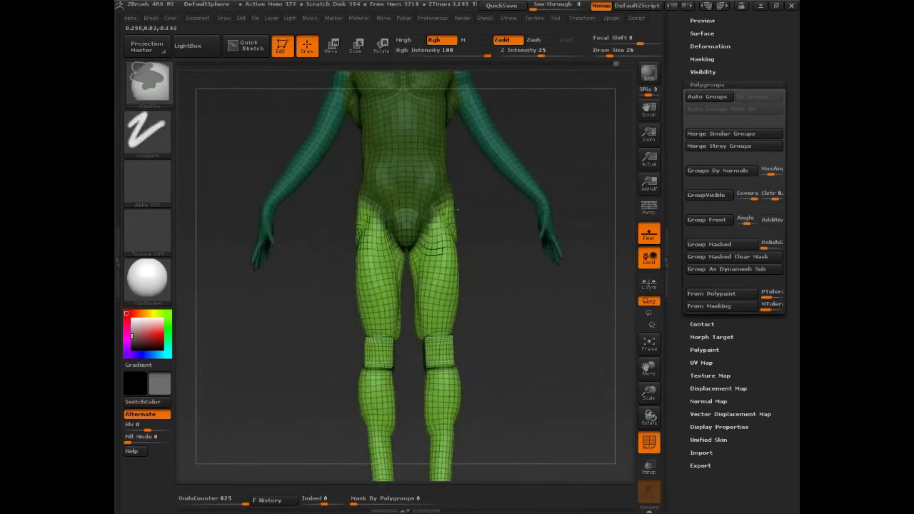
- Smooth the front of the upper thighs below the mask edge and check the hips from behind
{"action": "mouse_move", "coordinate": [500, 314]}
{"action": "left_mouse_down"}
{"action": "mouse_move", "coordinate": [514, 293]}
{"action": "mouse_move", "coordinate": [493, 336]}
{"action": "mouse_move", "coordinate": [509, 342]}
{"action": "left_mouse_up"}
{"action": "left_click_drag", "start_coordinate": [438, 215], "coordinate": [450, 265], "text": "shift"}
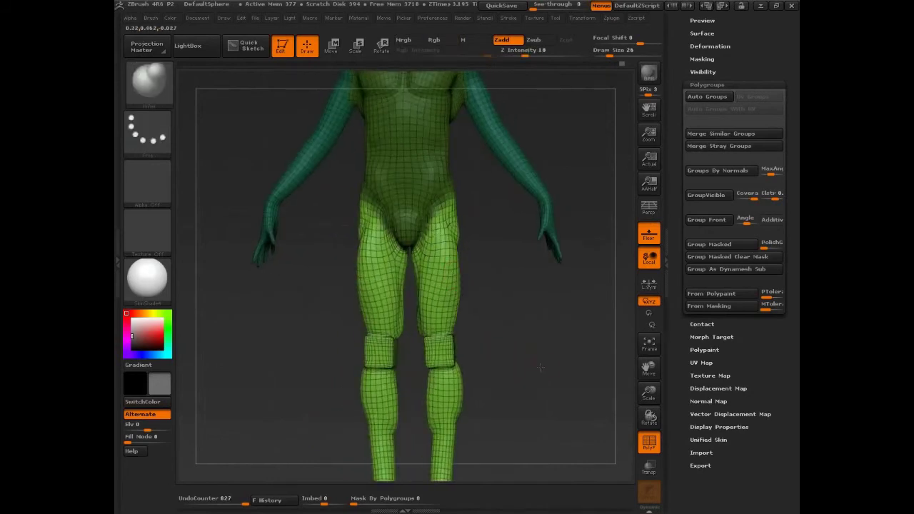
{"action": "left_click_drag", "start_coordinate": [541, 367], "coordinate": [446, 369]}
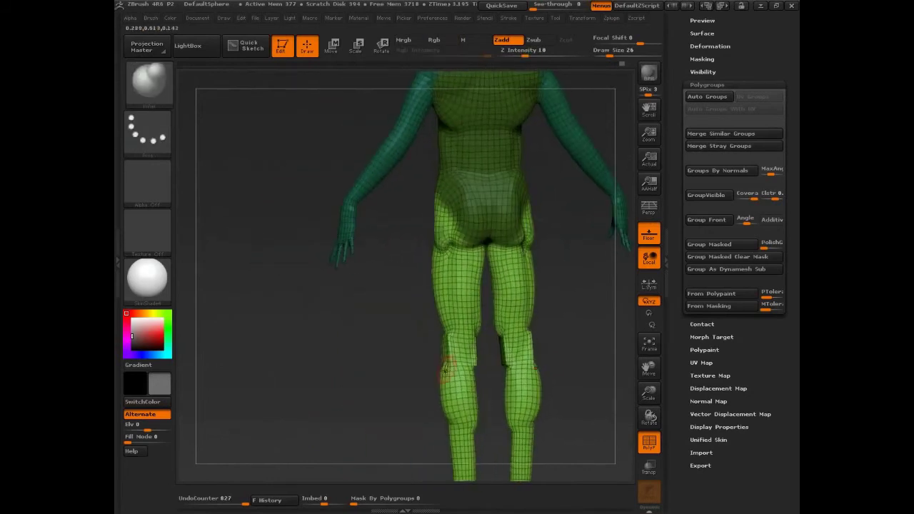
- Try Group Masked after inverting the leg mask, and undo the regrouping of the upper body
{"action": "left_click", "coordinate": [575, 357], "text": "ctrl"}
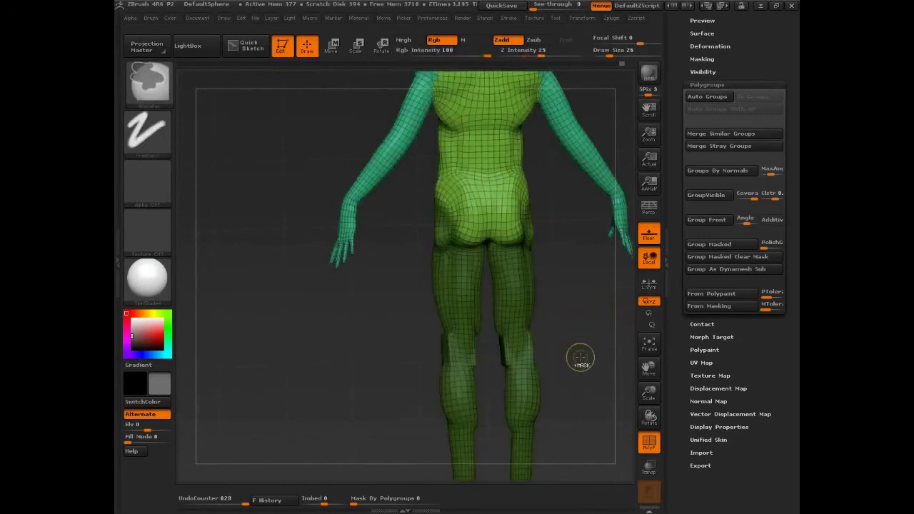
{"action": "left_click", "coordinate": [711, 245]}
{"action": "left_click_drag", "start_coordinate": [489, 113], "coordinate": [456, 163], "text": "alt"}
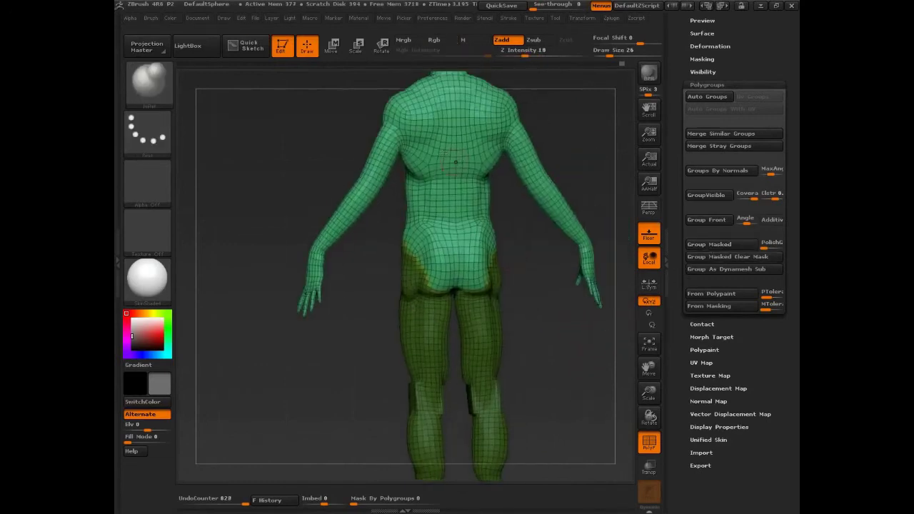
{"action": "key", "text": "ctrl+z"}
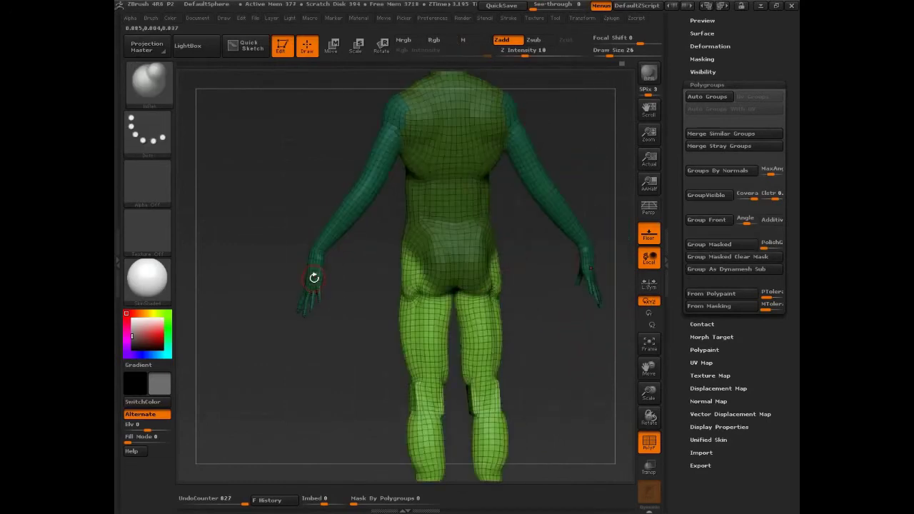
- Invert the mask onto the legs, group them as their own polygroup, clear the mask and check the figure from the front
{"action": "left_click", "coordinate": [547, 343], "text": "ctrl"}
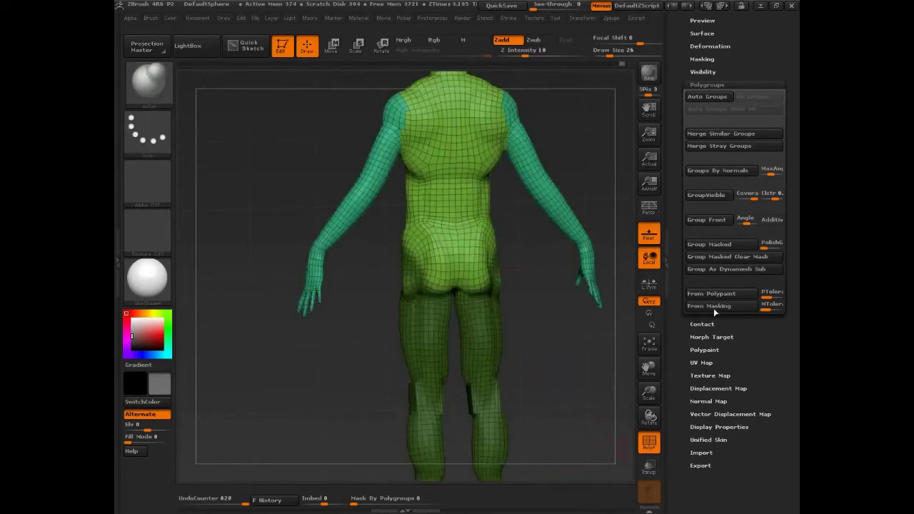
{"action": "left_click", "coordinate": [714, 244]}
{"action": "left_click_drag", "start_coordinate": [567, 310], "coordinate": [635, 340], "text": "ctrl"}
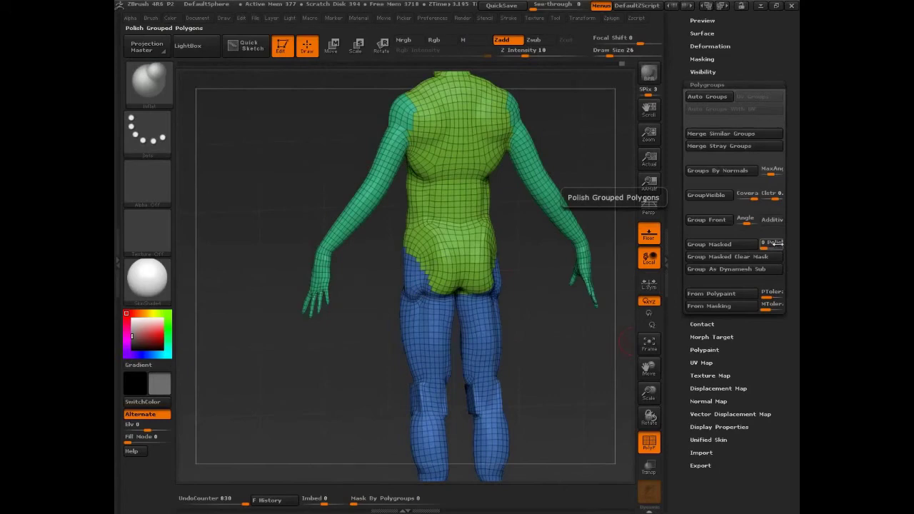
{"action": "left_click_drag", "start_coordinate": [570, 282], "coordinate": [546, 399]}
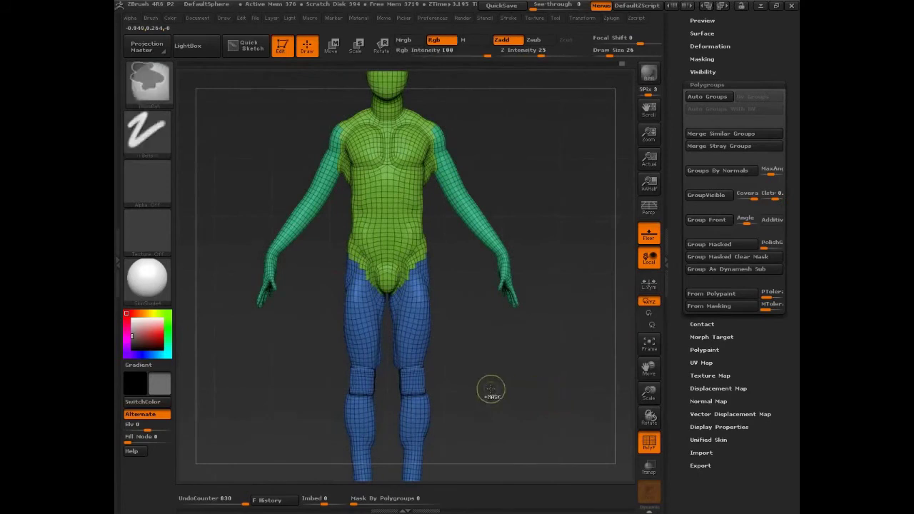
{"action": "left_click_drag", "start_coordinate": [441, 349], "coordinate": [438, 307]}
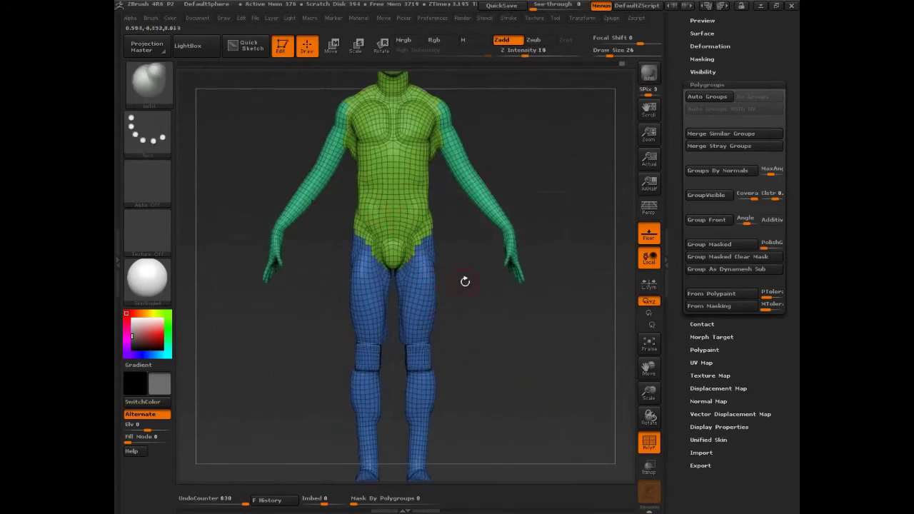
- Isolate the legs polygroup to check it, and show the whole figure again
{"action": "left_click_drag", "start_coordinate": [484, 343], "coordinate": [602, 325]}
{"action": "left_click", "coordinate": [439, 316], "text": "ctrl+shift"}
{"action": "left_click", "coordinate": [547, 321], "text": "ctrl+shift"}
- Isolate the arms, try to split them into separate polygroups with Auto Groups, and undo the split
{"action": "left_click", "coordinate": [527, 227], "text": "ctrl+shift"}
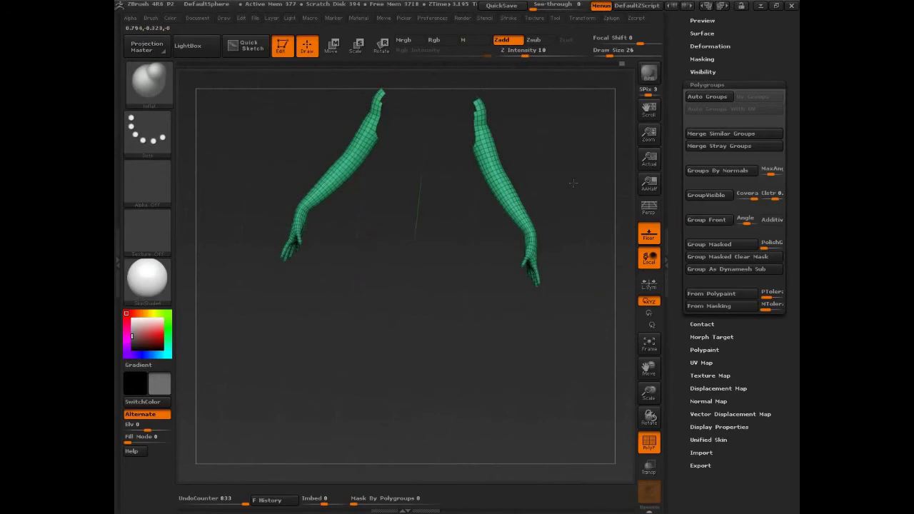
{"action": "left_click", "coordinate": [707, 97]}
{"action": "mouse_move", "coordinate": [603, 227]}
{"action": "left_mouse_down"}
{"action": "mouse_move", "coordinate": [525, 407]}
{"action": "mouse_move", "coordinate": [581, 419]}
{"action": "mouse_move", "coordinate": [579, 409]}
{"action": "left_mouse_up"}
{"action": "left_click", "coordinate": [548, 405], "text": "ctrl+shift"}
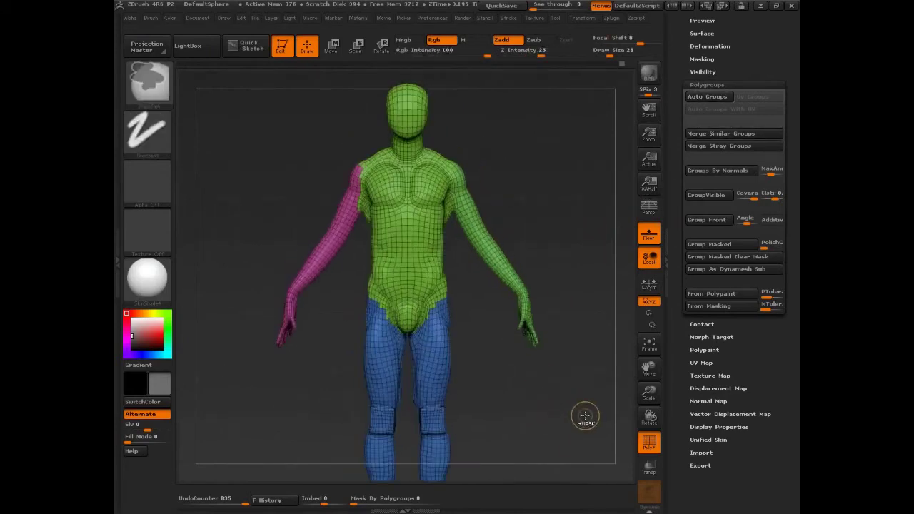
{"action": "left_click", "coordinate": [589, 403], "text": "ctrl+shift"}
{"action": "key", "text": "ctrl+z"}
{"action": "left_click", "coordinate": [592, 351], "text": "ctrl+shift"}
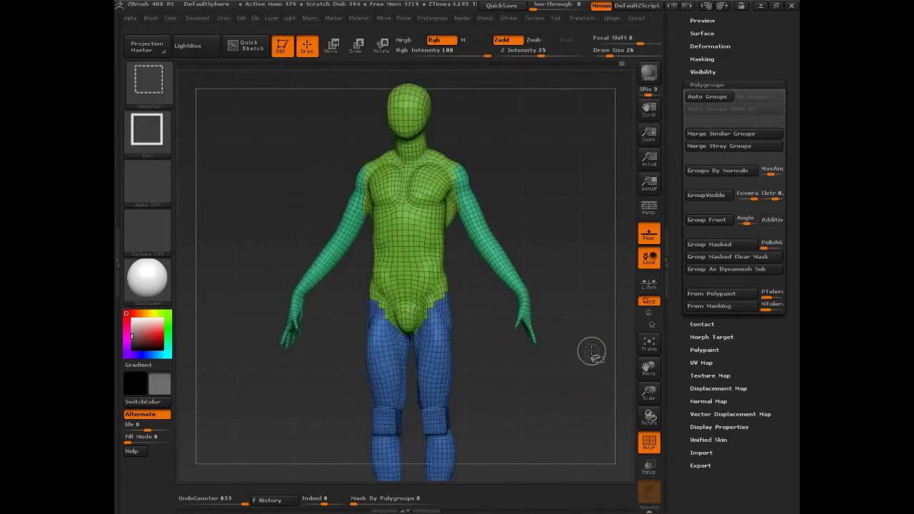
- Isolate the arms polygroup, examine the open shoulder ends, and show the whole figure again
{"action": "left_click_drag", "start_coordinate": [588, 361], "coordinate": [510, 267]}
{"action": "left_click", "coordinate": [510, 267], "text": "ctrl+shift"}
{"action": "left_click_drag", "start_coordinate": [565, 292], "coordinate": [600, 292]}
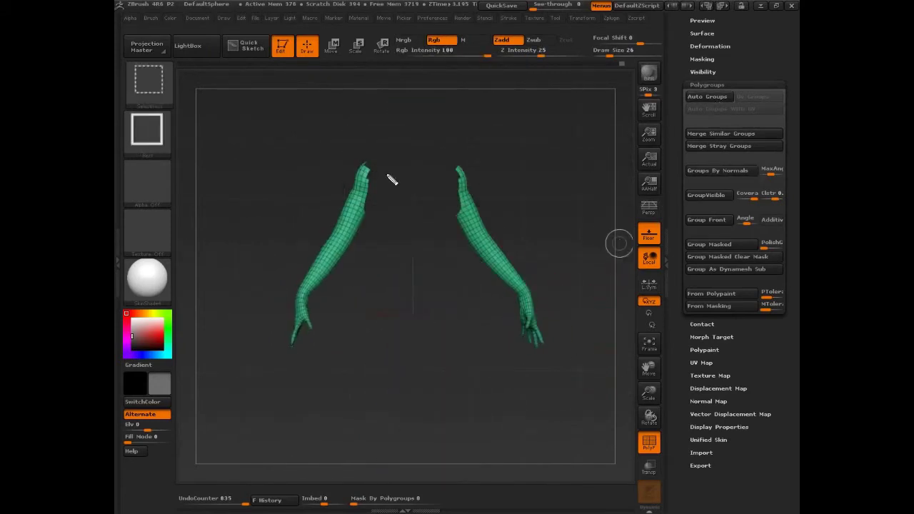
{"action": "mouse_move", "coordinate": [387, 178]}
{"action": "left_mouse_down", "text": "ctrl+shift"}
{"action": "mouse_move", "coordinate": [385, 186]}
{"action": "mouse_move", "coordinate": [429, 220]}
{"action": "mouse_move", "coordinate": [465, 176]}
{"action": "mouse_move", "coordinate": [378, 160]}
{"action": "mouse_move", "coordinate": [433, 325]}
{"action": "left_mouse_up", "text": "ctrl+shift"}
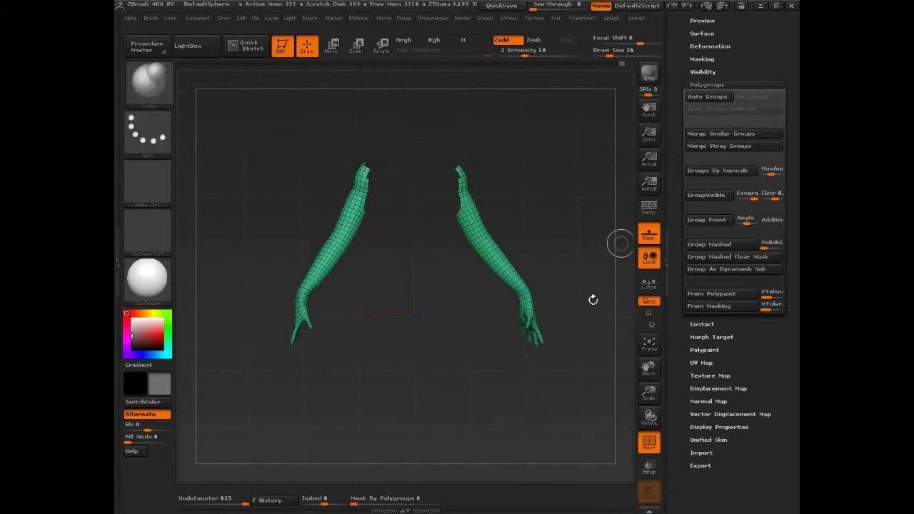
{"action": "mouse_move", "coordinate": [592, 300]}
{"action": "left_mouse_down"}
{"action": "mouse_move", "coordinate": [586, 312]}
{"action": "mouse_move", "coordinate": [314, 226]}
{"action": "mouse_move", "coordinate": [587, 241]}
{"action": "mouse_move", "coordinate": [571, 310]}
{"action": "mouse_move", "coordinate": [587, 270]}
{"action": "mouse_move", "coordinate": [539, 290]}
{"action": "mouse_move", "coordinate": [557, 226]}
{"action": "mouse_move", "coordinate": [529, 312]}
{"action": "mouse_move", "coordinate": [555, 308]}
{"action": "mouse_move", "coordinate": [586, 247]}
{"action": "mouse_move", "coordinate": [577, 317]}
{"action": "mouse_move", "coordinate": [603, 310]}
{"action": "mouse_move", "coordinate": [595, 328]}
{"action": "mouse_move", "coordinate": [489, 362]}
{"action": "mouse_move", "coordinate": [553, 371]}
{"action": "mouse_move", "coordinate": [532, 377]}
{"action": "mouse_move", "coordinate": [550, 318]}
{"action": "left_mouse_up"}
{"action": "left_click", "coordinate": [588, 239], "text": "ctrl+shift"}
- Turn on perspective and frame the whole figure, and switch from the polygroup settings to the Layers settings
{"action": "key", "text": "p"}
{"action": "key", "text": "f"}
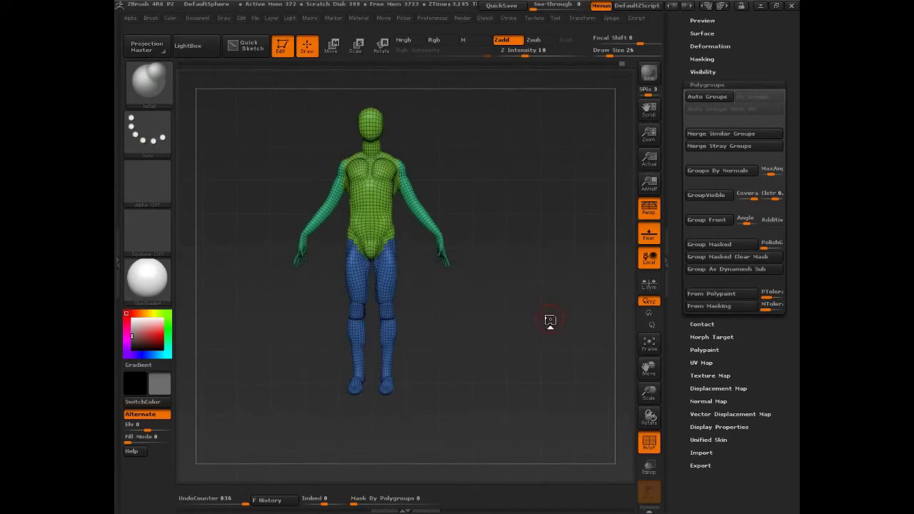
{"action": "left_click", "coordinate": [717, 86]}
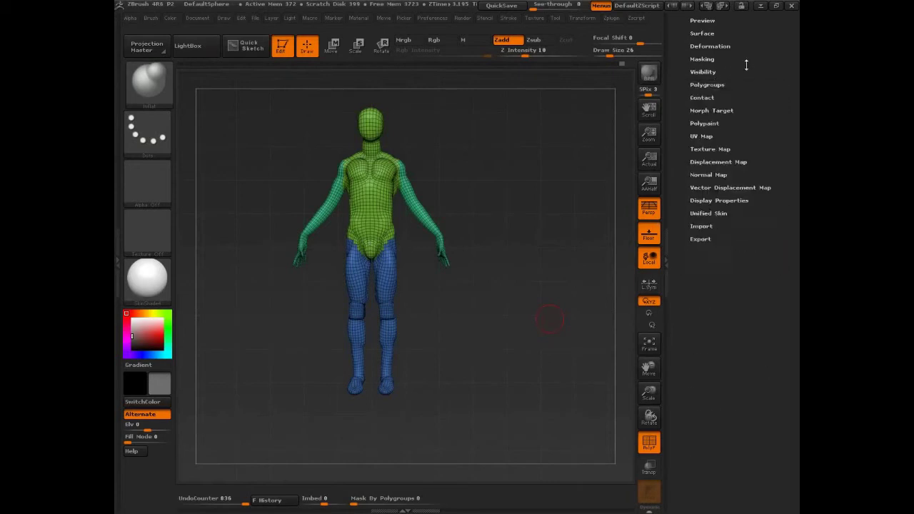
{"action": "left_click", "coordinate": [704, 82]}
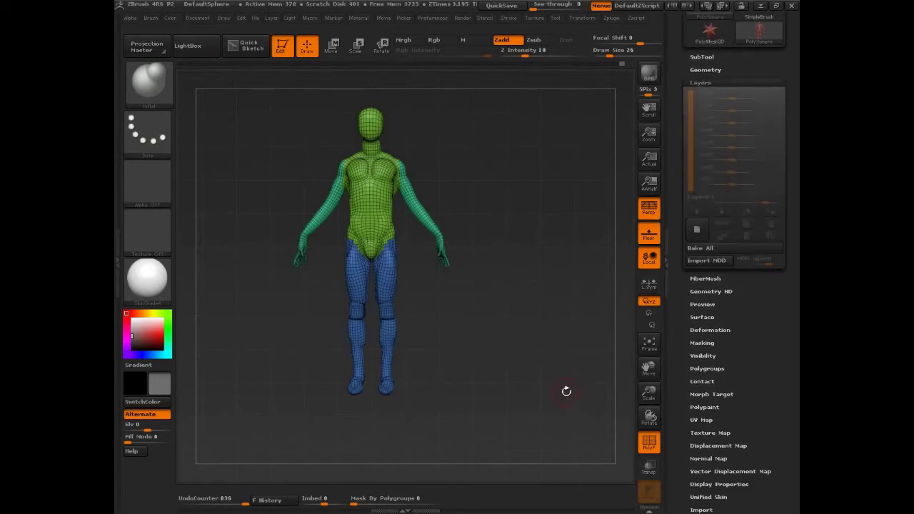
- Show the SubTool list in place of the Layers settings, and turn off the polyframe display on the figure
{"action": "left_click", "coordinate": [706, 83]}
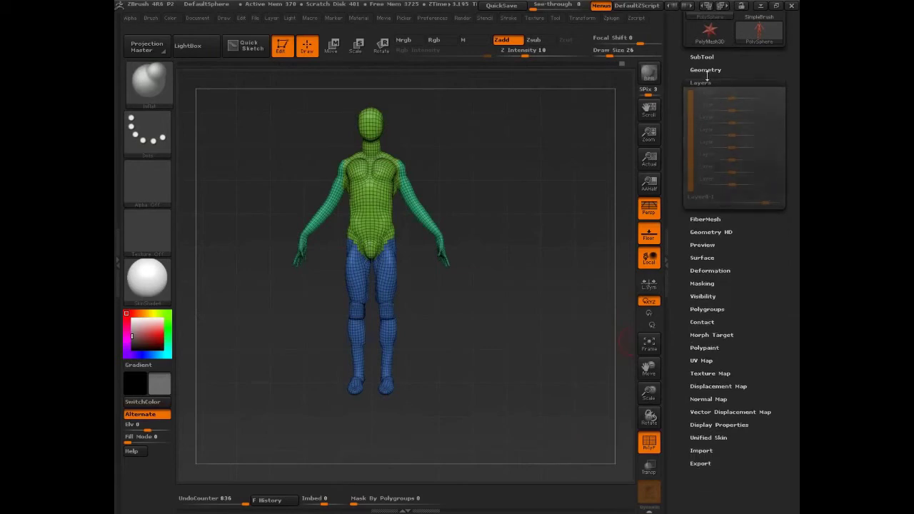
{"action": "left_click", "coordinate": [711, 58]}
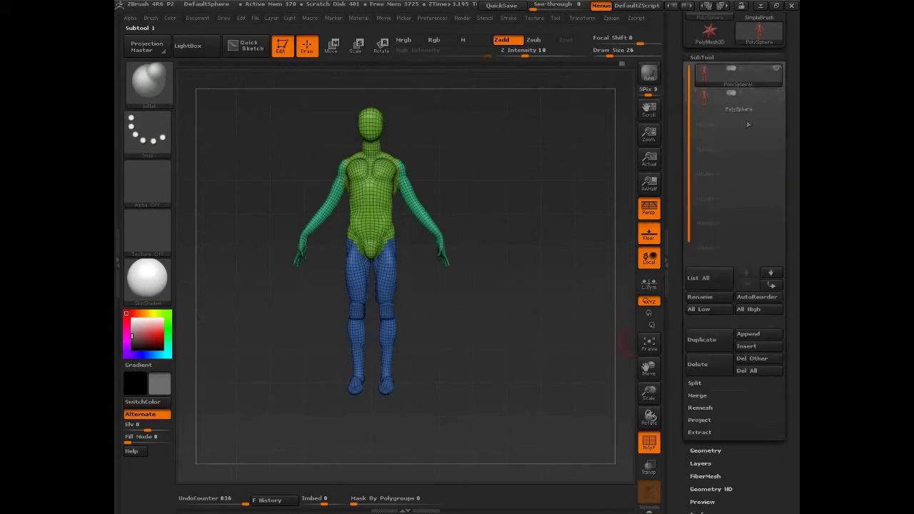
{"action": "mouse_move", "coordinate": [774, 92]}
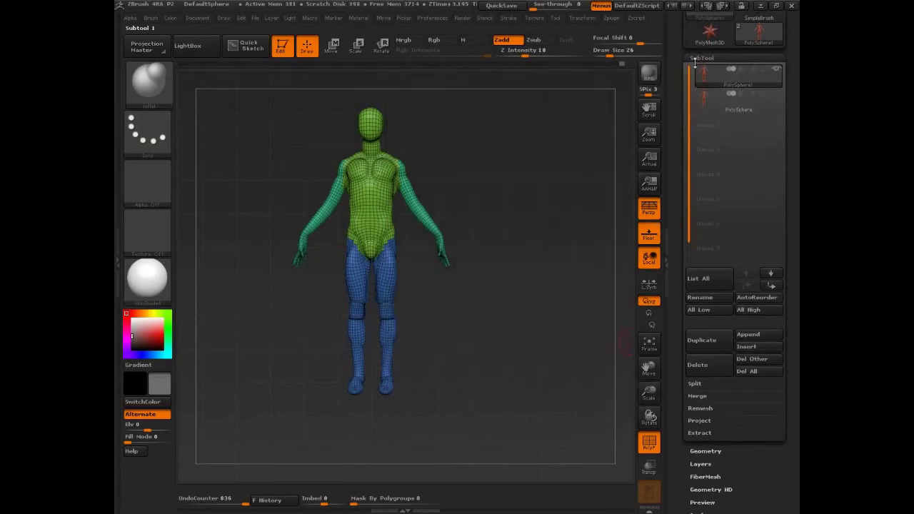
{"action": "mouse_move", "coordinate": [553, 310]}
{"action": "left_mouse_down"}
{"action": "mouse_move", "coordinate": [553, 327]}
{"action": "mouse_move", "coordinate": [575, 320]}
{"action": "mouse_move", "coordinate": [550, 336]}
{"action": "mouse_move", "coordinate": [561, 361]}
{"action": "mouse_move", "coordinate": [563, 346]}
{"action": "mouse_move", "coordinate": [598, 355]}
{"action": "mouse_move", "coordinate": [483, 352]}
{"action": "left_mouse_up"}
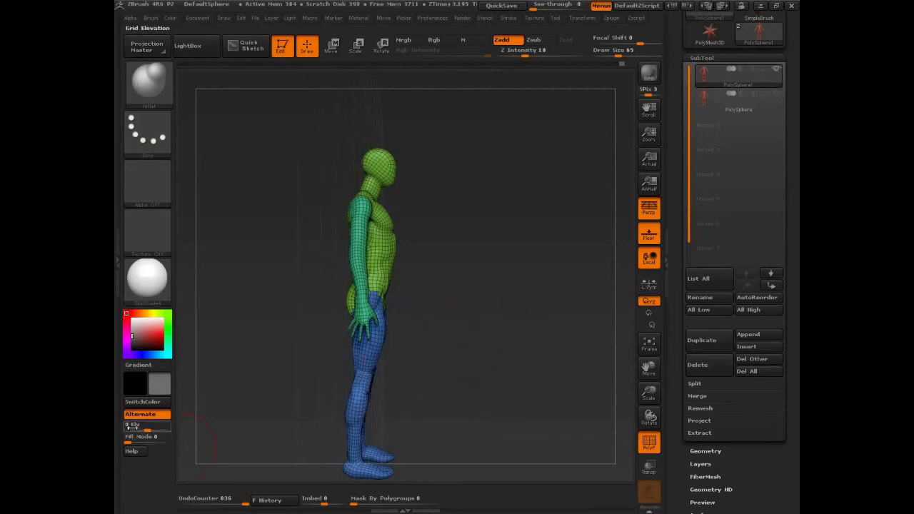
{"action": "left_click_drag", "start_coordinate": [494, 329], "coordinate": [529, 324]}
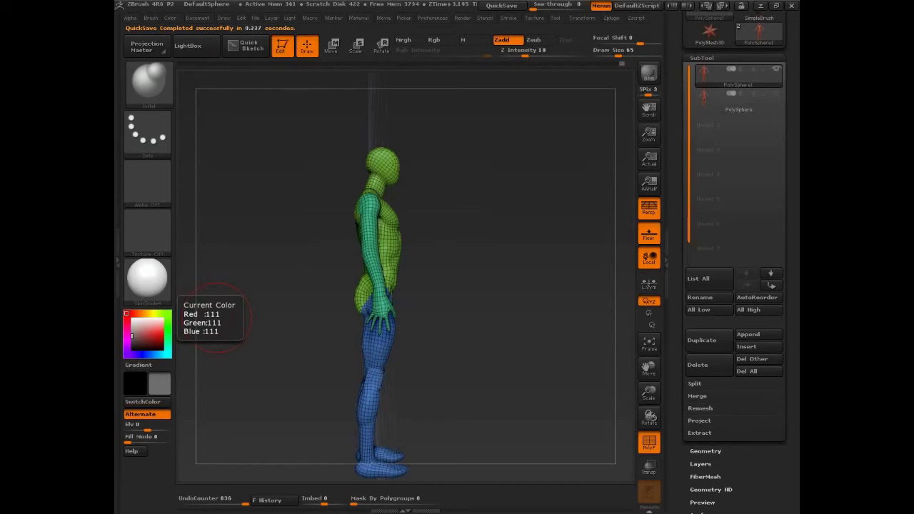
{"action": "mouse_move", "coordinate": [521, 342]}
{"action": "left_mouse_down"}
{"action": "mouse_move", "coordinate": [541, 347]}
{"action": "mouse_move", "coordinate": [485, 356]}
{"action": "mouse_move", "coordinate": [549, 382]}
{"action": "mouse_move", "coordinate": [559, 433]}
{"action": "left_mouse_up"}
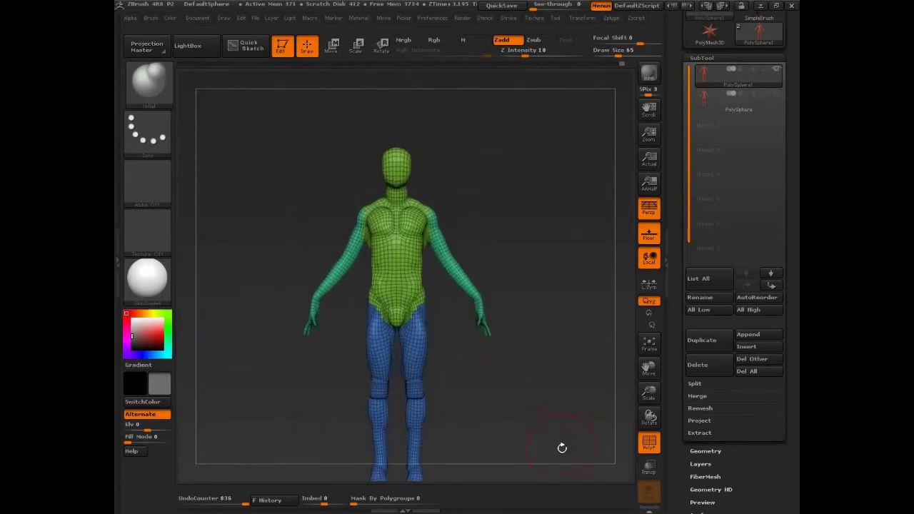
{"action": "left_click", "coordinate": [650, 447]}
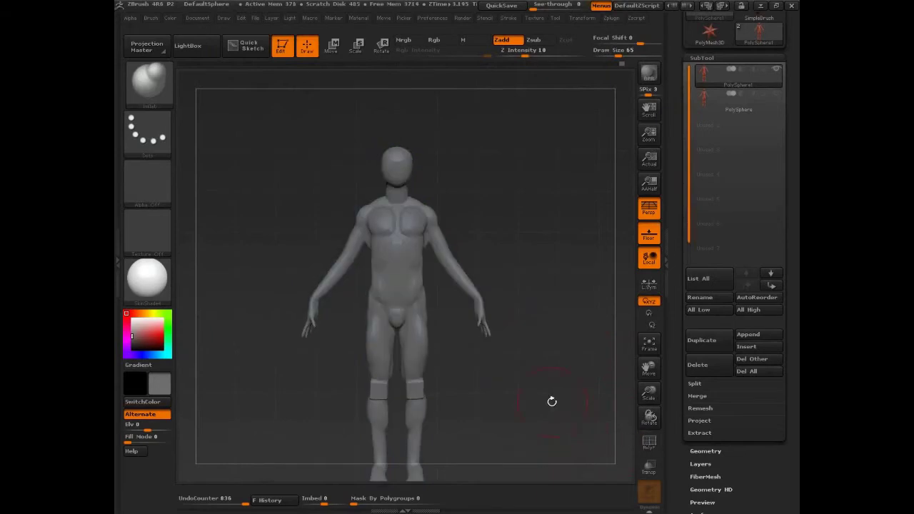
{"action": "mouse_move", "coordinate": [561, 398]}
{"action": "left_mouse_down"}
{"action": "mouse_move", "coordinate": [534, 372]}
{"action": "mouse_move", "coordinate": [556, 401]}
{"action": "left_mouse_up"}
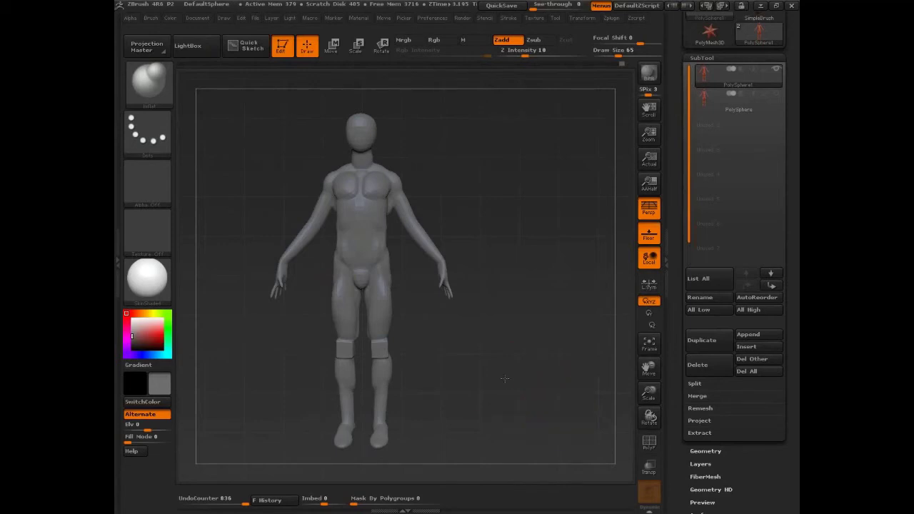
{"action": "left_click_drag", "start_coordinate": [508, 379], "coordinate": [536, 402]}
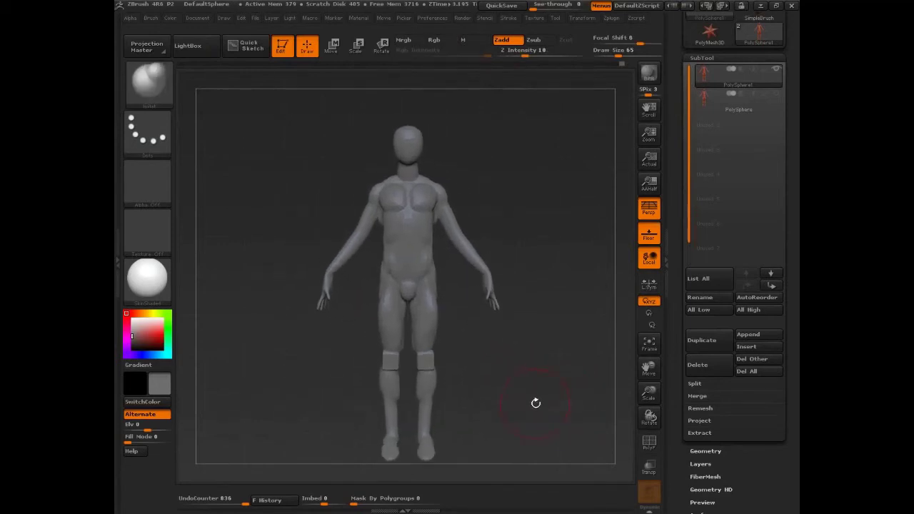
- Choose the Move brush and pull the chin slightly down toward the neck
{"action": "key", "text": "b"}
{"action": "key", "text": "m"}
{"action": "key", "text": "v"}
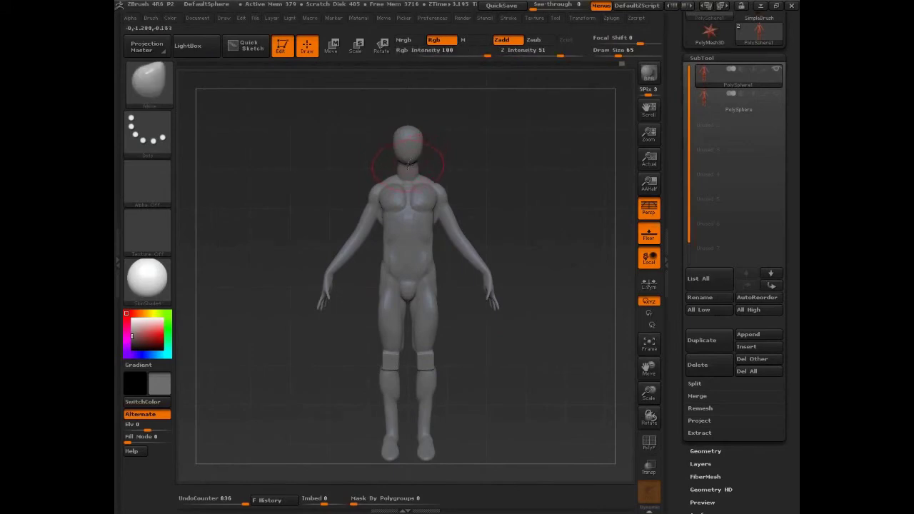
{"action": "left_click_drag", "start_coordinate": [409, 161], "coordinate": [408, 167]}
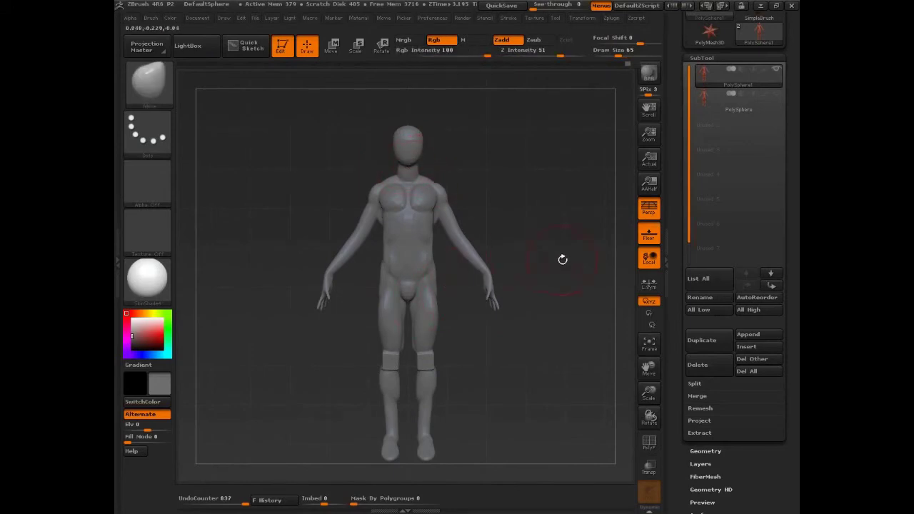
{"action": "left_click_drag", "start_coordinate": [563, 260], "coordinate": [561, 267]}
{"action": "key", "text": "ctrl+shift+3"}
{"action": "mouse_move", "coordinate": [412, 124]}
{"action": "left_mouse_down"}
{"action": "mouse_move", "coordinate": [401, 136]}
{"action": "mouse_move", "coordinate": [449, 208]}
{"action": "mouse_move", "coordinate": [398, 164]}
{"action": "left_mouse_up"}
{"action": "mouse_move", "coordinate": [395, 279]}
{"action": "left_mouse_down"}
{"action": "mouse_move", "coordinate": [388, 240]}
{"action": "mouse_move", "coordinate": [415, 296]}
{"action": "mouse_move", "coordinate": [396, 322]}
{"action": "mouse_move", "coordinate": [390, 278]}
{"action": "mouse_move", "coordinate": [393, 360]}
{"action": "mouse_move", "coordinate": [393, 348]}
{"action": "mouse_move", "coordinate": [439, 306]}
{"action": "mouse_move", "coordinate": [428, 367]}
{"action": "mouse_move", "coordinate": [383, 439]}
{"action": "mouse_move", "coordinate": [405, 435]}
{"action": "mouse_move", "coordinate": [437, 354]}
{"action": "left_mouse_up"}
{"action": "key", "text": "ctrl+shift+6"}
{"action": "mouse_move", "coordinate": [428, 455]}
{"action": "left_mouse_down"}
{"action": "mouse_move", "coordinate": [557, 371]}
{"action": "mouse_move", "coordinate": [556, 387]}
{"action": "mouse_move", "coordinate": [526, 396]}
{"action": "mouse_move", "coordinate": [512, 369]}
{"action": "mouse_move", "coordinate": [523, 356]}
{"action": "mouse_move", "coordinate": [507, 378]}
{"action": "mouse_move", "coordinate": [520, 393]}
{"action": "mouse_move", "coordinate": [513, 401]}
{"action": "left_mouse_up"}
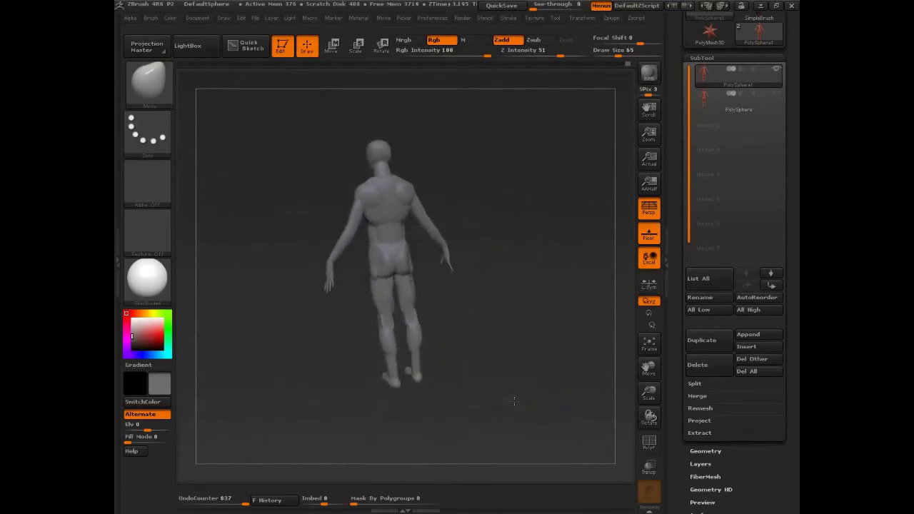
- Set the perspective camera's Angle Of View to 50
{"action": "left_click", "coordinate": [241, 18]}
{"action": "left_click", "coordinate": [224, 18]}
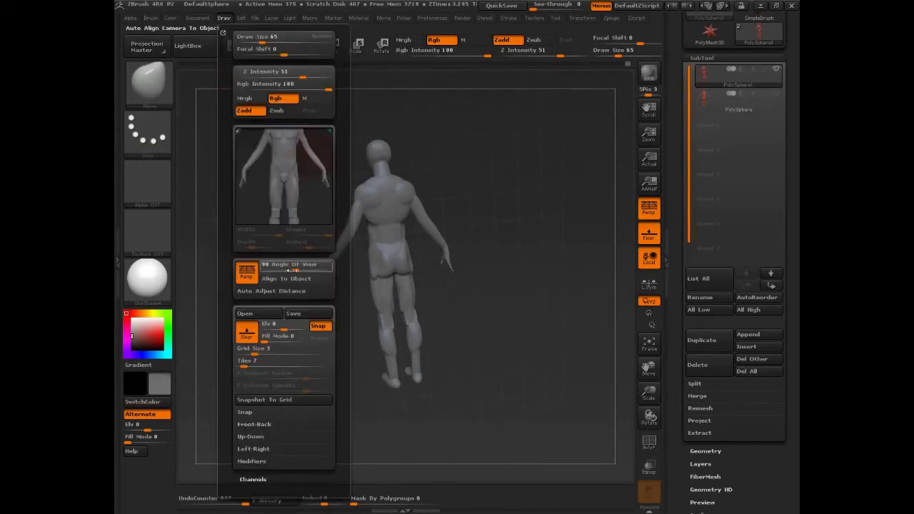
{"action": "left_click", "coordinate": [286, 270]}
{"action": "type", "text": "50"}
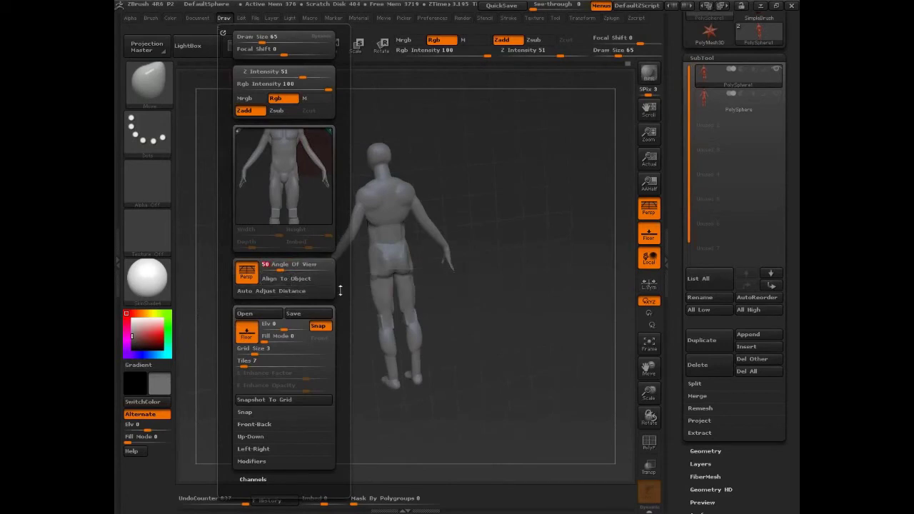
- Draw a straight vertical transpose line in Move mode from the shoulder to above the head
{"action": "left_click_drag", "start_coordinate": [508, 366], "coordinate": [388, 122]}
{"action": "key", "text": "w"}
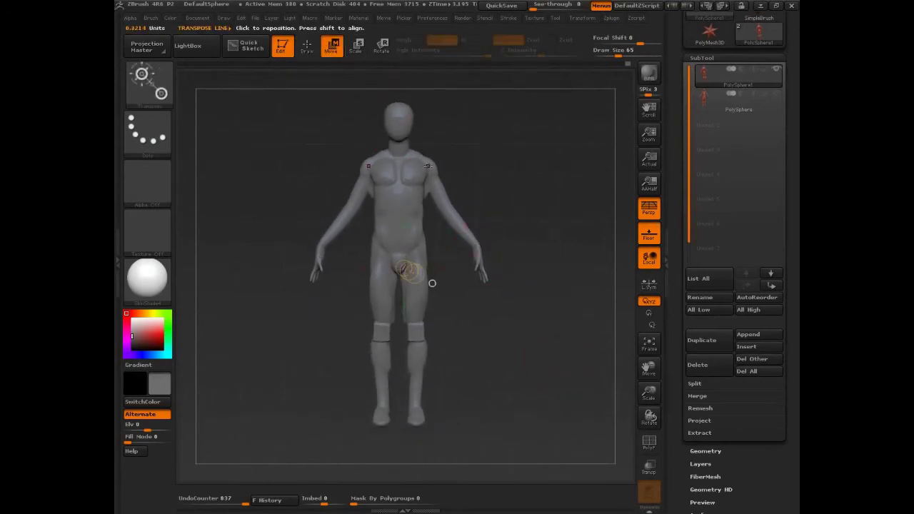
{"action": "left_click_drag", "start_coordinate": [429, 166], "coordinate": [429, 100], "text": "shift"}
{"action": "left_click_drag", "start_coordinate": [474, 167], "coordinate": [447, 210], "text": "alt"}
{"action": "left_click_drag", "start_coordinate": [486, 255], "coordinate": [489, 241], "text": "alt"}
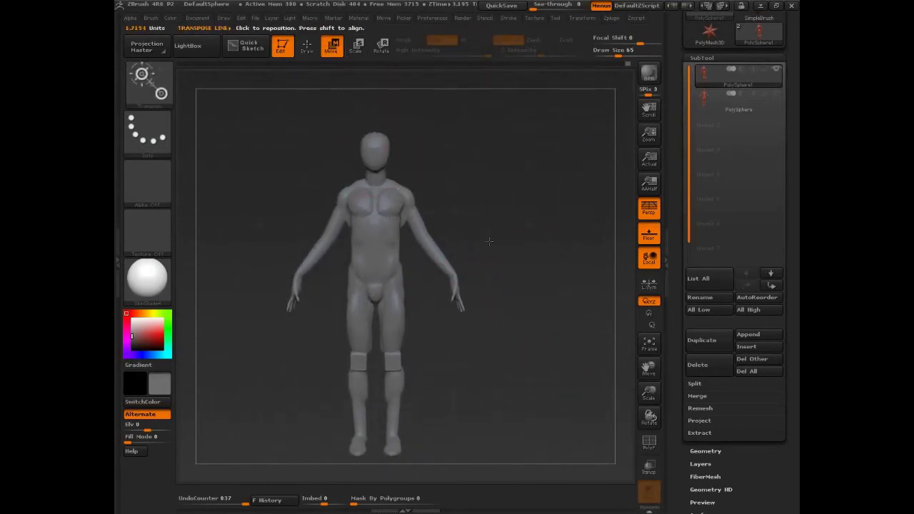
- Sketch temporary ovals down the figure from head to feet to gauge its height in heads, and clear the marks
{"action": "key", "text": "ctrl+shift+d"}
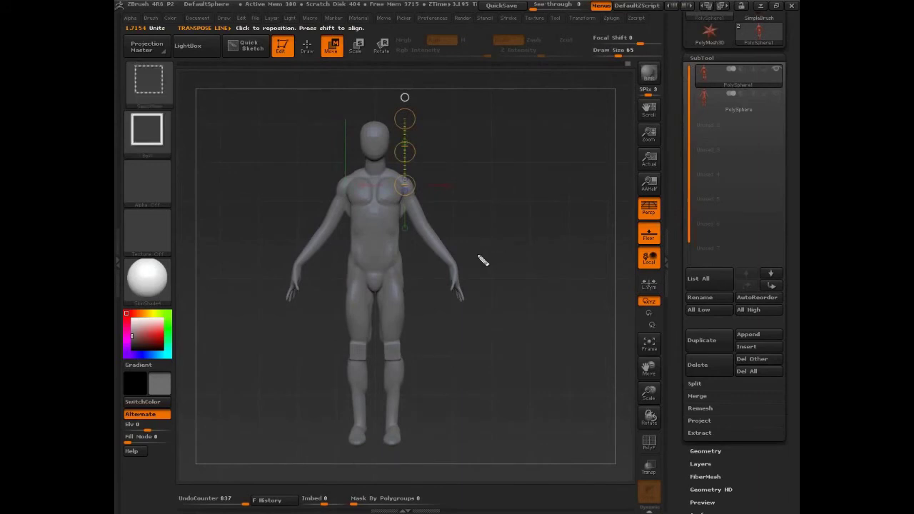
{"action": "left_click_drag", "start_coordinate": [374, 127], "coordinate": [372, 127]}
{"action": "left_click_drag", "start_coordinate": [371, 173], "coordinate": [370, 172]}
{"action": "left_click_drag", "start_coordinate": [371, 214], "coordinate": [368, 214]}
{"action": "left_click_drag", "start_coordinate": [370, 252], "coordinate": [368, 253]}
{"action": "left_click_drag", "start_coordinate": [365, 294], "coordinate": [366, 291]}
{"action": "left_click_drag", "start_coordinate": [370, 332], "coordinate": [369, 332]}
{"action": "left_click_drag", "start_coordinate": [376, 372], "coordinate": [374, 373]}
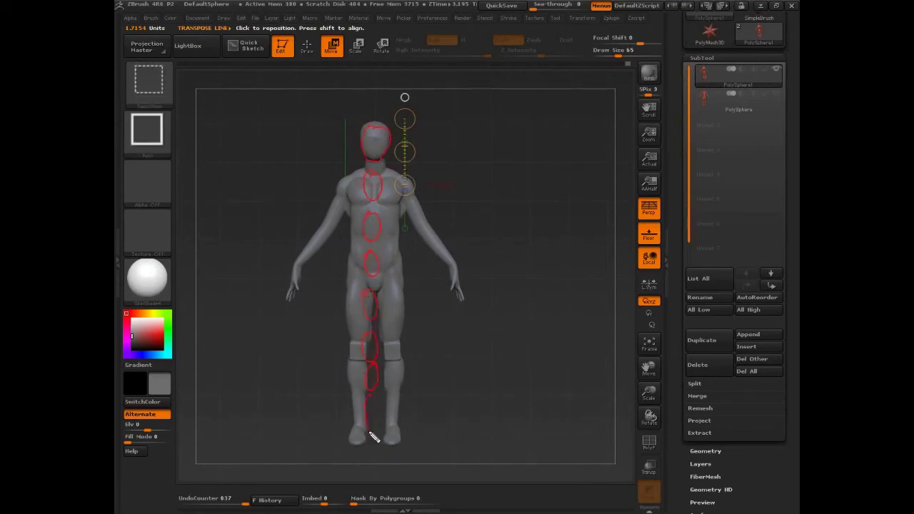
{"action": "left_click_drag", "start_coordinate": [370, 435], "coordinate": [376, 423]}
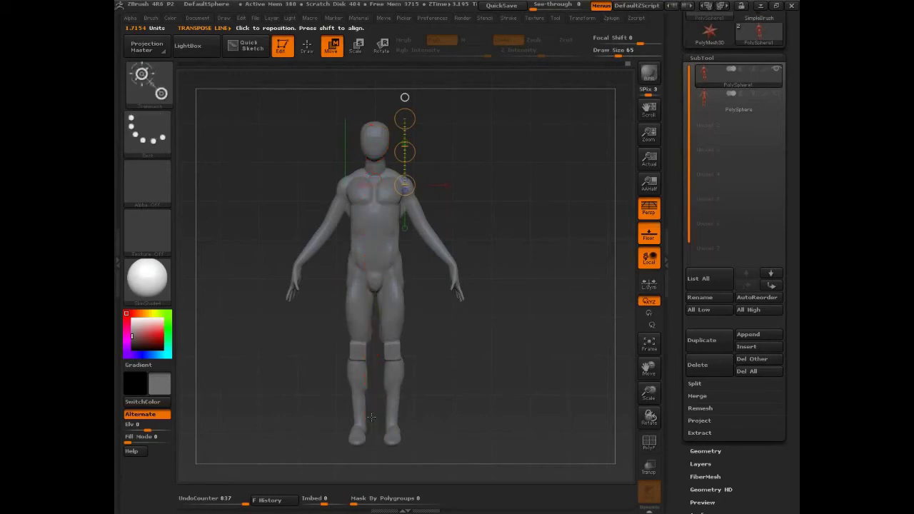
- Shorten the whole figure vertically with the upper end of the transpose line, and check the squatter proportions
{"action": "left_click_drag", "start_coordinate": [404, 118], "coordinate": [404, 134]}
{"action": "left_click_drag", "start_coordinate": [457, 214], "coordinate": [507, 210]}
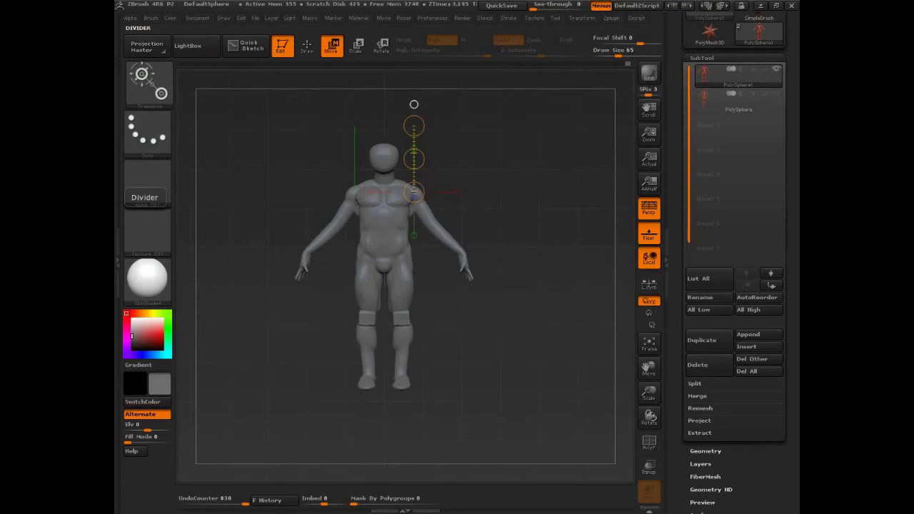
{"action": "left_click_drag", "start_coordinate": [529, 333], "coordinate": [565, 368]}
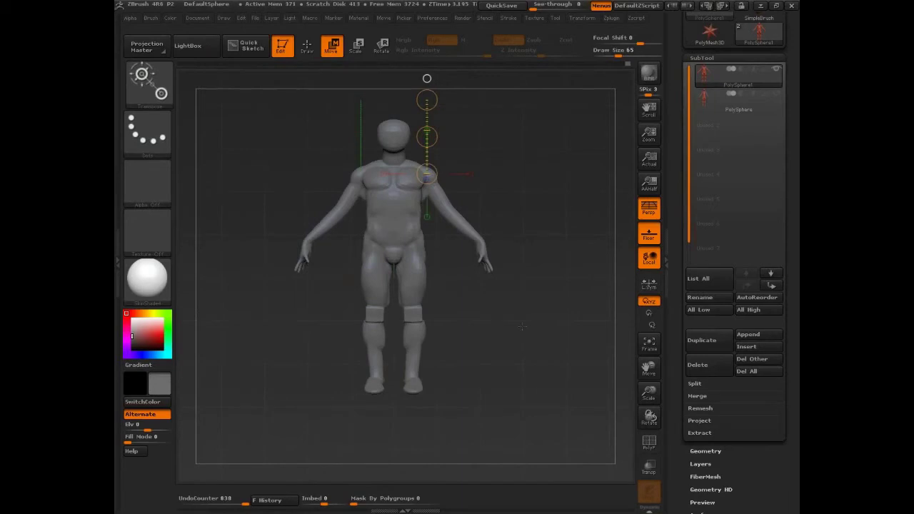
{"action": "left_click_drag", "start_coordinate": [541, 337], "coordinate": [538, 367]}
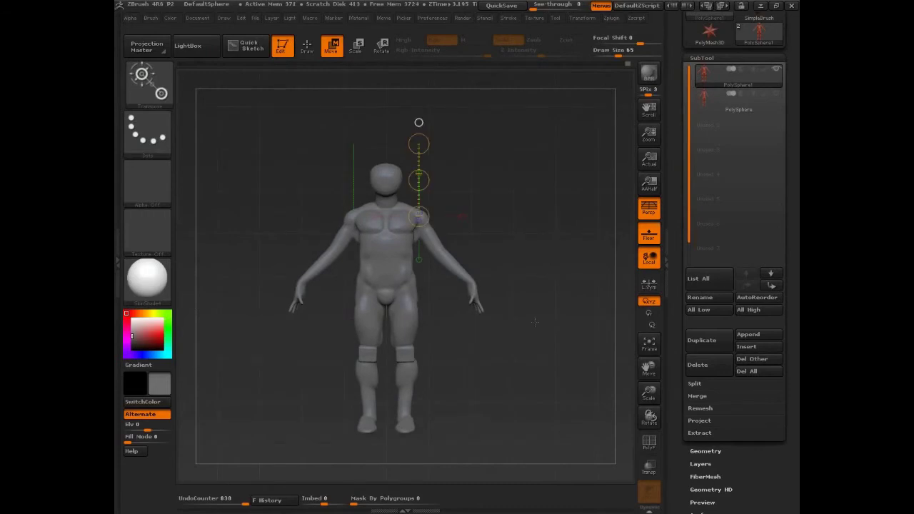
- Turn off perspective and adjust the shortened figure with the middle of the transpose line
{"action": "left_click_drag", "start_coordinate": [419, 180], "coordinate": [448, 161]}
{"action": "left_click", "coordinate": [648, 207]}
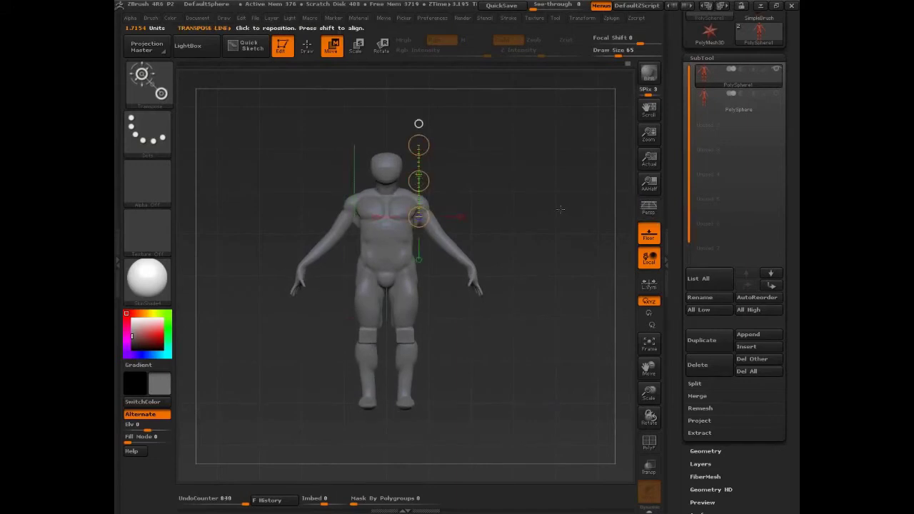
{"action": "left_click_drag", "start_coordinate": [419, 181], "coordinate": [419, 181]}
- Mark the crotch and foot levels with temporary lines to compare proportions, and adjust the figure with the transpose line
{"action": "key", "text": "ctrl+shift+d"}
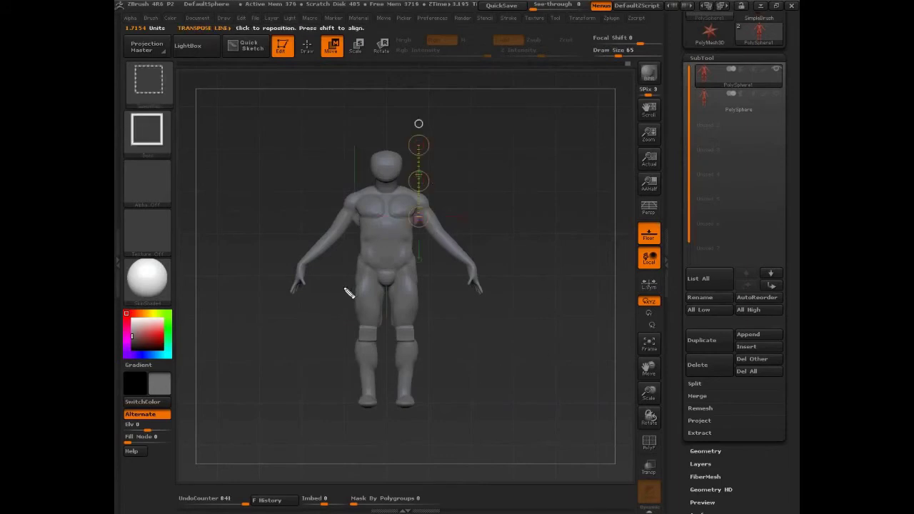
{"action": "left_click_drag", "start_coordinate": [333, 277], "coordinate": [476, 283]}
{"action": "left_click_drag", "start_coordinate": [330, 404], "coordinate": [412, 405]}
{"action": "key", "text": "Escape"}
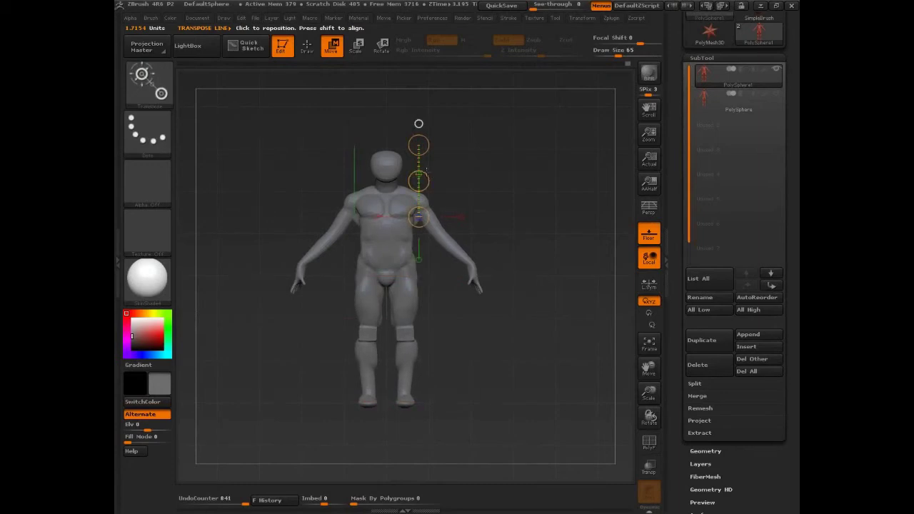
{"action": "left_click_drag", "start_coordinate": [419, 181], "coordinate": [419, 217]}
{"action": "left_click_drag", "start_coordinate": [418, 124], "coordinate": [422, 112]}
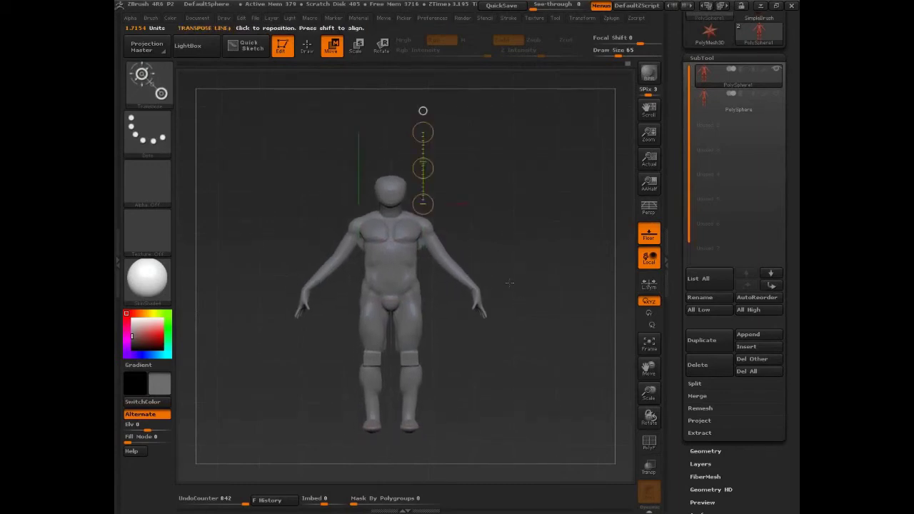
- Enlarge the Move brush to a draw size of 145 and pull the chin down to lengthen the head
{"action": "key", "text": "q"}
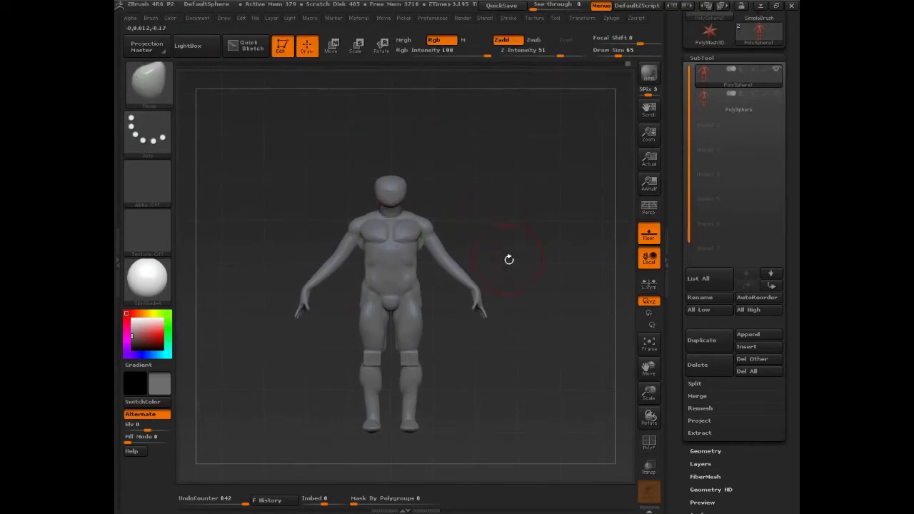
{"action": "left_click_drag", "start_coordinate": [509, 259], "coordinate": [517, 228], "text": "alt"}
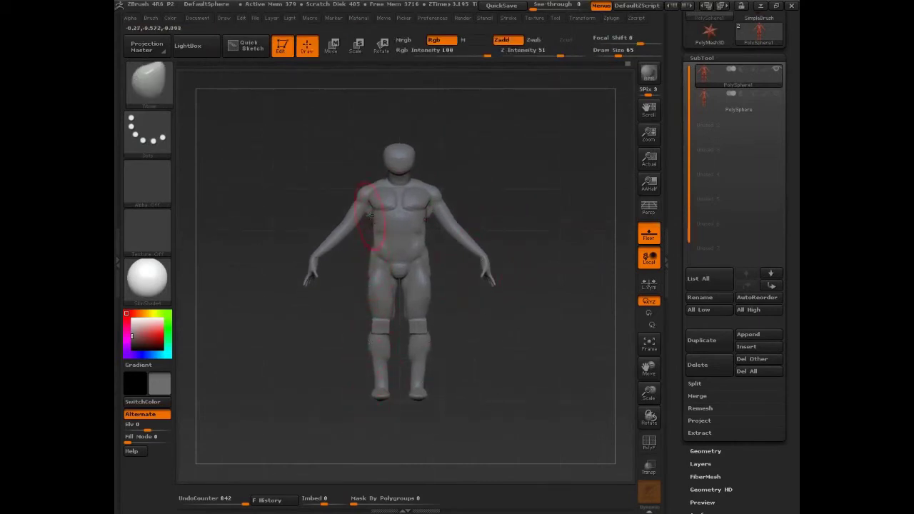
{"action": "mouse_move", "coordinate": [481, 178]}
{"action": "left_mouse_down", "text": "alt"}
{"action": "mouse_move", "coordinate": [523, 198]}
{"action": "mouse_move", "coordinate": [374, 93]}
{"action": "left_mouse_up", "text": "alt"}
{"action": "key", "text": "s"}
{"action": "left_click_drag", "start_coordinate": [437, 193], "coordinate": [453, 192]}
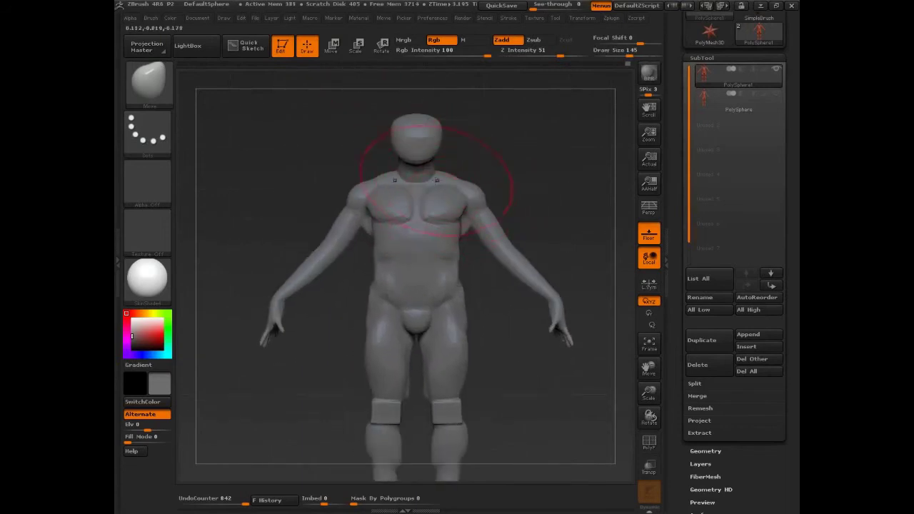
{"action": "left_click_drag", "start_coordinate": [420, 164], "coordinate": [426, 172]}
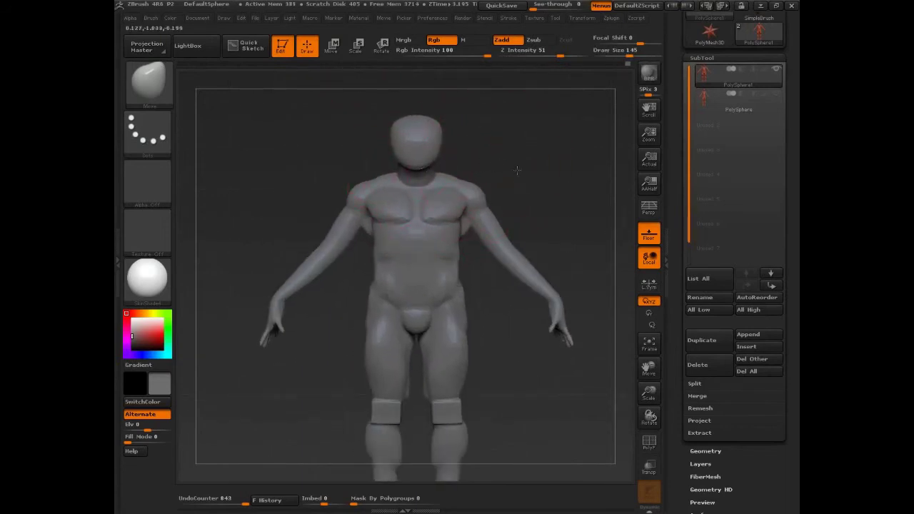
- Mask the body below the neck with a topological transpose mask, leaving the head unmasked
{"action": "mouse_move", "coordinate": [516, 172]}
{"action": "left_mouse_down"}
{"action": "mouse_move", "coordinate": [459, 175]}
{"action": "mouse_move", "coordinate": [477, 178]}
{"action": "left_mouse_up"}
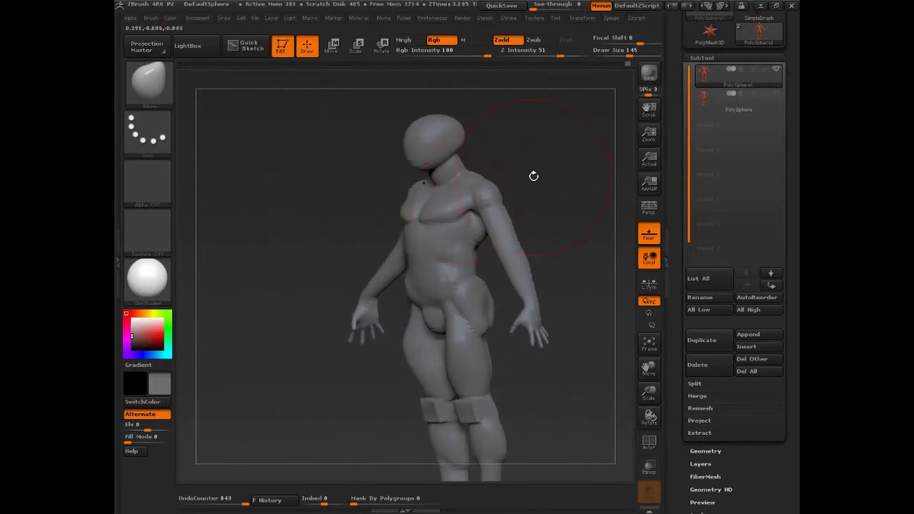
{"action": "key", "text": "w"}
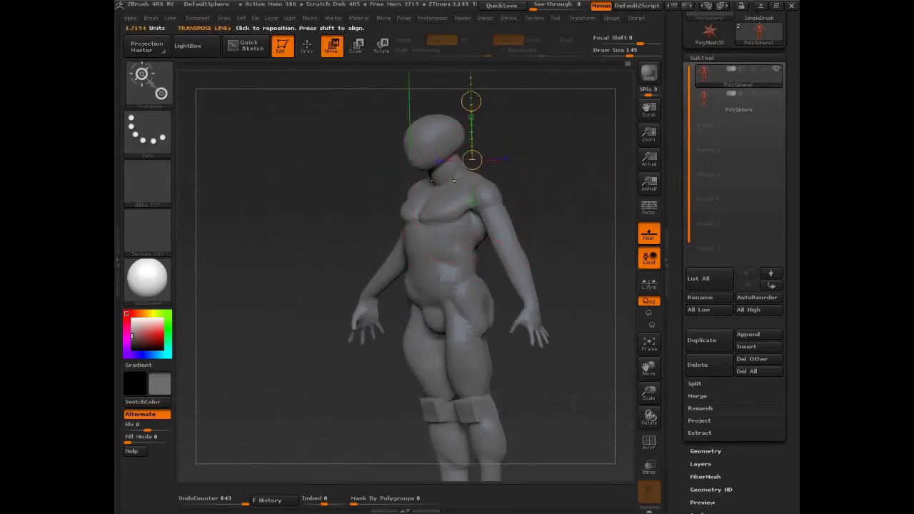
{"action": "left_click_drag", "start_coordinate": [454, 180], "coordinate": [440, 156], "text": "ctrl"}
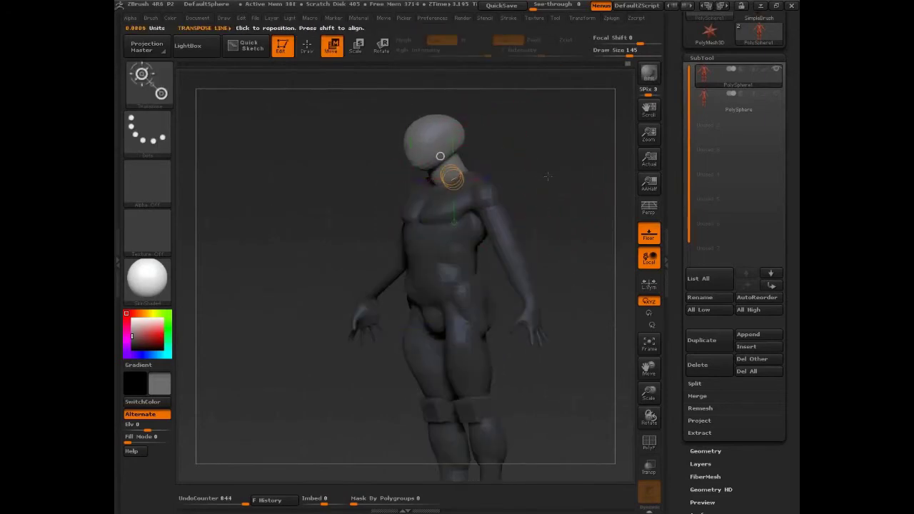
- Pull the lower face and jaw of the unmasked head down with the Move brush, and check it from the front
{"action": "key", "text": "q"}
{"action": "left_click_drag", "start_coordinate": [548, 176], "coordinate": [571, 184]}
{"action": "left_click_drag", "start_coordinate": [430, 171], "coordinate": [426, 190]}
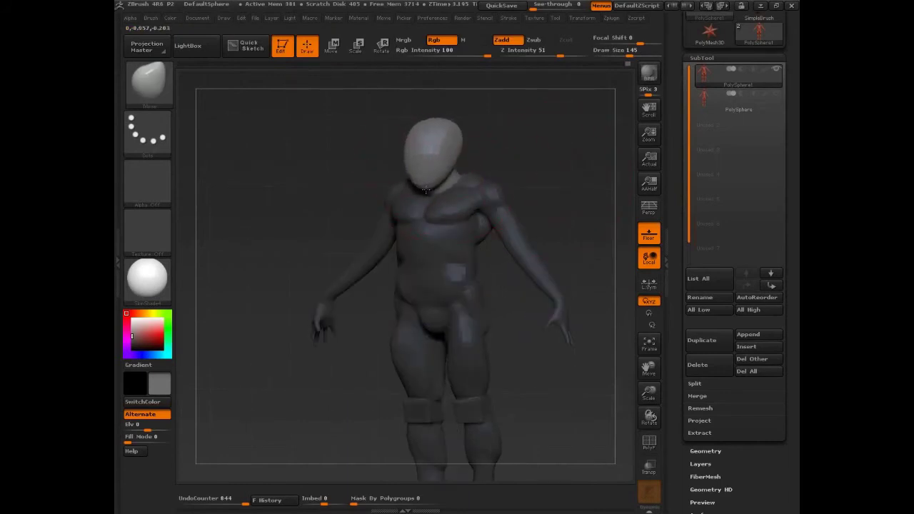
{"action": "left_click_drag", "start_coordinate": [525, 166], "coordinate": [543, 166]}
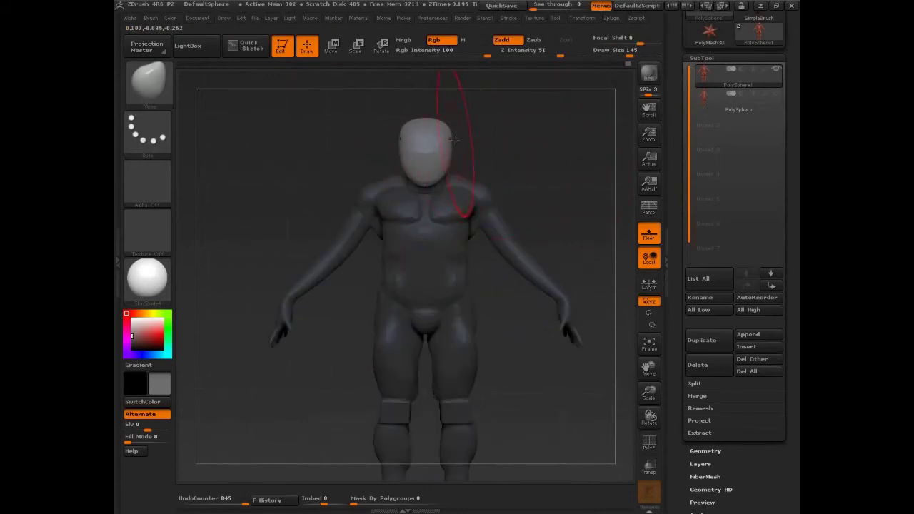
- Reshape the sides and back of the unmasked head with the Move brush, reducing its draw size to 62
{"action": "left_click_drag", "start_coordinate": [454, 142], "coordinate": [453, 136]}
{"action": "left_click_drag", "start_coordinate": [542, 144], "coordinate": [427, 156]}
{"action": "key", "text": "s"}
{"action": "mouse_move", "coordinate": [493, 146]}
{"action": "left_mouse_down"}
{"action": "mouse_move", "coordinate": [459, 142]}
{"action": "mouse_move", "coordinate": [461, 131]}
{"action": "left_mouse_up"}
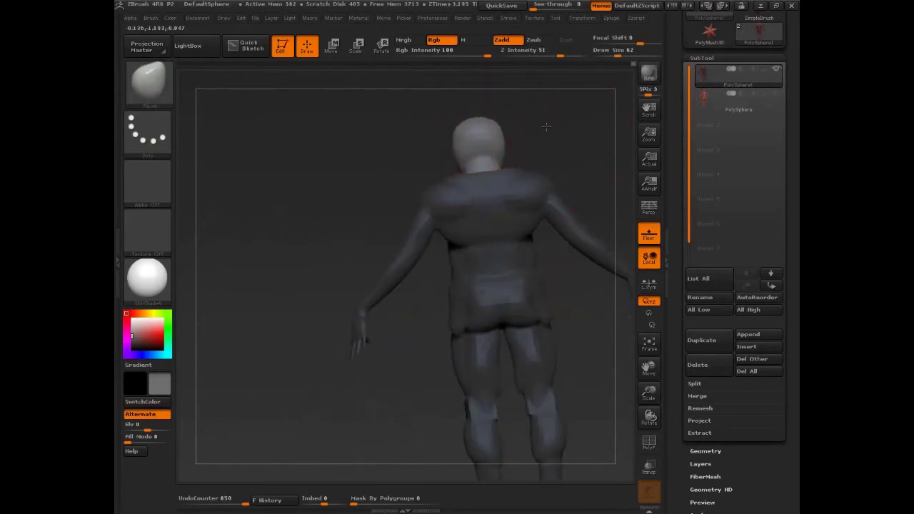
{"action": "left_click_drag", "start_coordinate": [547, 127], "coordinate": [597, 130]}
{"action": "mouse_move", "coordinate": [463, 151]}
{"action": "left_mouse_down"}
{"action": "mouse_move", "coordinate": [530, 176]}
{"action": "mouse_move", "coordinate": [503, 165]}
{"action": "left_mouse_up"}
- Invert the mask to protect the head and reshape the shoulders and neck base with the Move brush at draw size 85
{"action": "key", "text": "s"}
{"action": "left_click", "coordinate": [529, 177], "text": "ctrl"}
{"action": "key", "text": "s"}
{"action": "mouse_move", "coordinate": [582, 127]}
{"action": "left_mouse_down", "text": "alt"}
{"action": "mouse_move", "coordinate": [613, 107]}
{"action": "mouse_move", "coordinate": [538, 174]}
{"action": "mouse_move", "coordinate": [532, 195]}
{"action": "left_mouse_up", "text": "alt"}
{"action": "left_click_drag", "start_coordinate": [421, 224], "coordinate": [429, 218]}
{"action": "mouse_move", "coordinate": [468, 179]}
{"action": "left_mouse_down"}
{"action": "mouse_move", "coordinate": [532, 170]}
{"action": "mouse_move", "coordinate": [493, 178]}
{"action": "left_mouse_up"}
{"action": "left_click_drag", "start_coordinate": [378, 231], "coordinate": [383, 225]}
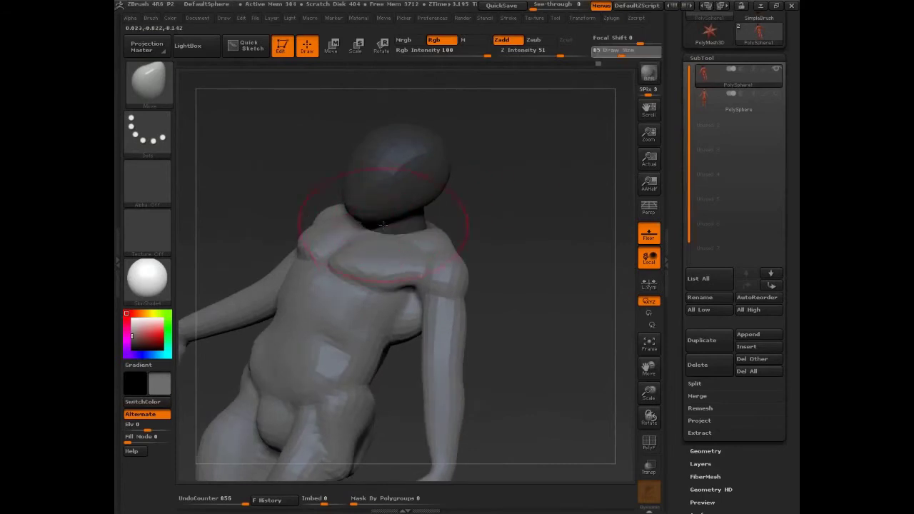
- Adjust the slope of the shoulders beside the neck from the front with the Move brush at draw size 132
{"action": "mouse_move", "coordinate": [511, 203]}
{"action": "left_mouse_down", "text": "shift"}
{"action": "mouse_move", "coordinate": [545, 228]}
{"action": "mouse_move", "coordinate": [570, 174]}
{"action": "left_mouse_up", "text": "shift"}
{"action": "key", "text": "s"}
{"action": "left_click_drag", "start_coordinate": [426, 227], "coordinate": [418, 227]}
{"action": "mouse_move", "coordinate": [434, 227]}
{"action": "left_mouse_down"}
{"action": "mouse_move", "coordinate": [479, 204]}
{"action": "mouse_move", "coordinate": [443, 236]}
{"action": "mouse_move", "coordinate": [475, 225]}
{"action": "left_mouse_up"}
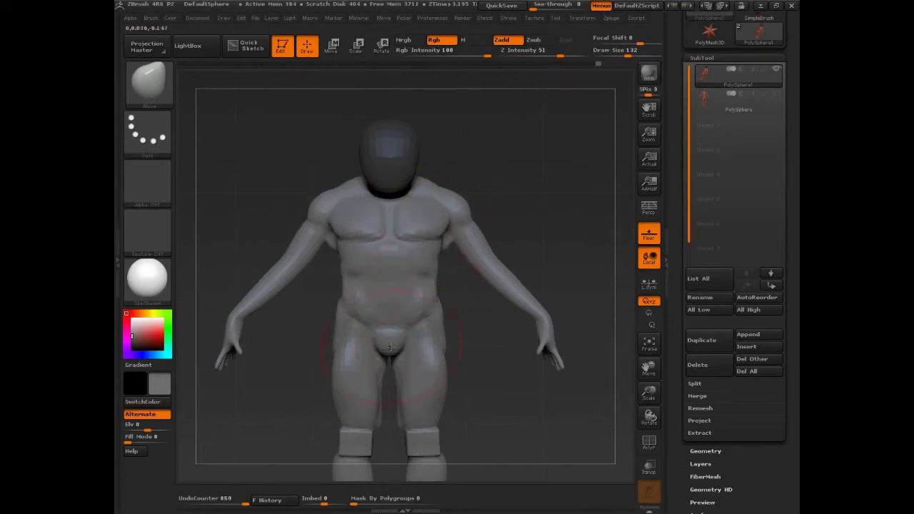
- Adjust the waist, hips and thighs with the Move brush enlarged to draw size 179
{"action": "key", "text": "s"}
{"action": "mouse_move", "coordinate": [390, 348]}
{"action": "left_mouse_down"}
{"action": "mouse_move", "coordinate": [404, 348]}
{"action": "mouse_move", "coordinate": [390, 353]}
{"action": "mouse_move", "coordinate": [373, 328]}
{"action": "left_mouse_up"}
{"action": "key", "text": "s"}
{"action": "left_click_drag", "start_coordinate": [349, 271], "coordinate": [343, 271]}
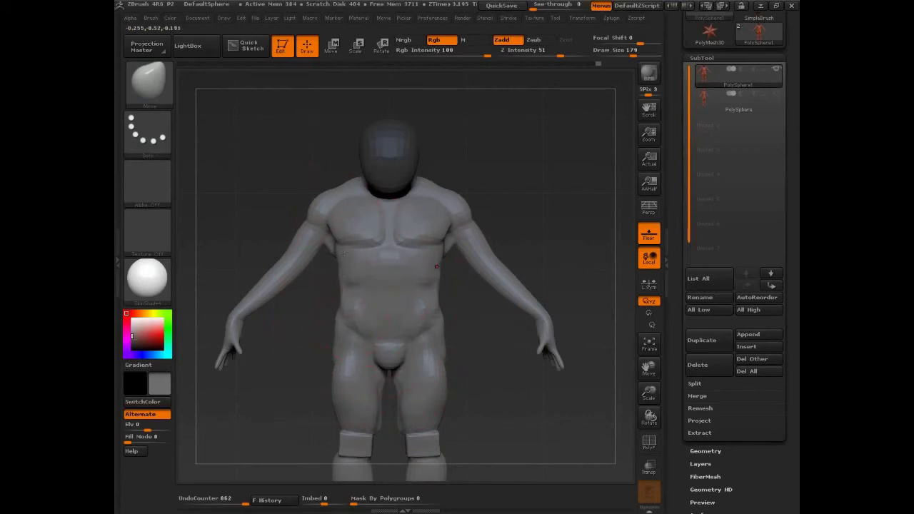
{"action": "left_click_drag", "start_coordinate": [486, 388], "coordinate": [486, 277], "text": "alt"}
{"action": "mouse_move", "coordinate": [405, 340]}
{"action": "left_mouse_down"}
{"action": "mouse_move", "coordinate": [432, 347]}
{"action": "mouse_move", "coordinate": [420, 347]}
{"action": "left_mouse_up"}
- Nudge the knees and wrists slightly inward with the Move brush to refine the limb proportions
{"action": "key", "text": "ctrl+shift"}
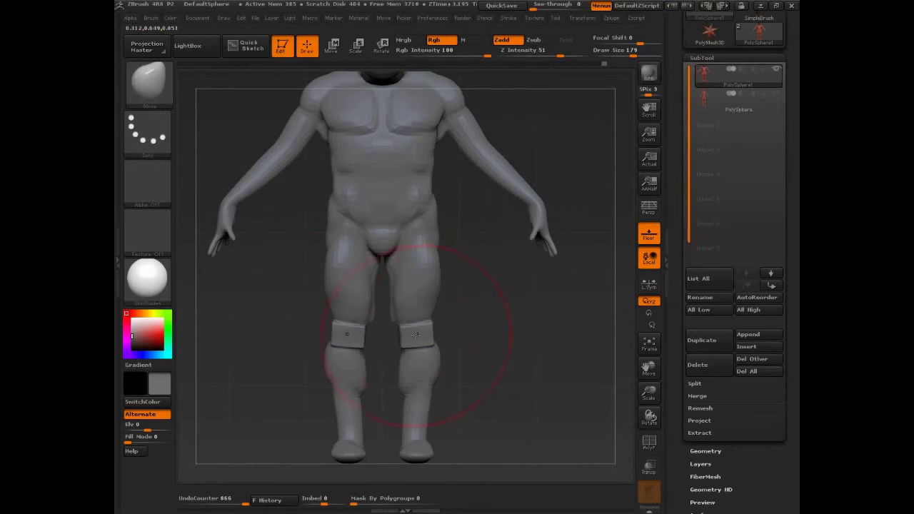
{"action": "left_click_drag", "start_coordinate": [416, 335], "coordinate": [414, 334]}
{"action": "left_click_drag", "start_coordinate": [495, 284], "coordinate": [491, 364], "text": "alt"}
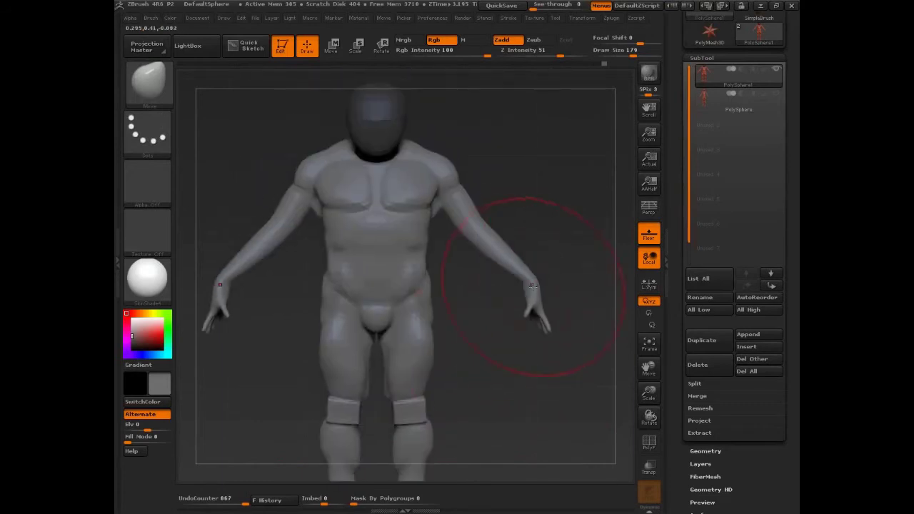
{"action": "left_click_drag", "start_coordinate": [533, 286], "coordinate": [527, 282]}
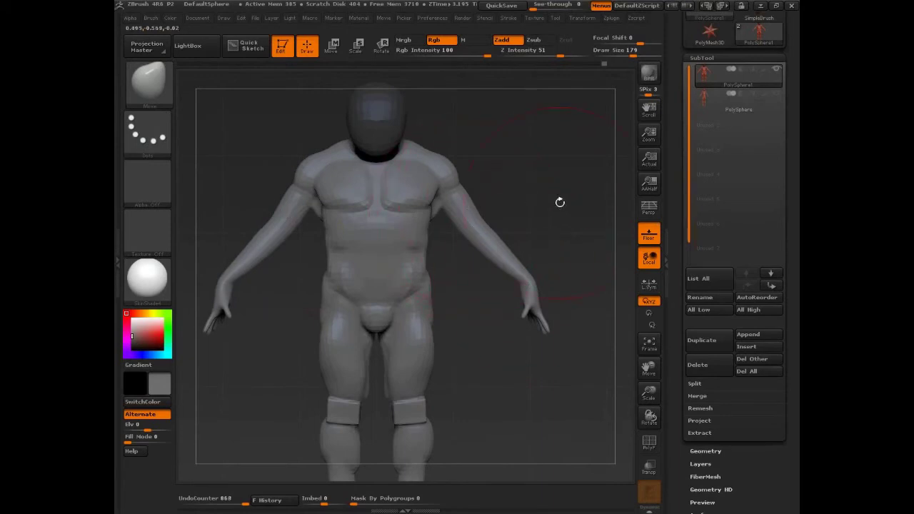
{"action": "mouse_move", "coordinate": [560, 202]}
{"action": "left_mouse_down"}
{"action": "mouse_move", "coordinate": [515, 193]}
{"action": "mouse_move", "coordinate": [527, 204]}
{"action": "mouse_move", "coordinate": [565, 194]}
{"action": "mouse_move", "coordinate": [552, 207]}
{"action": "mouse_move", "coordinate": [586, 227]}
{"action": "left_mouse_up"}
- Invert the mask to free the head and adjust its jaw and chin with the Move brush
{"action": "key", "text": "ctrl+i"}
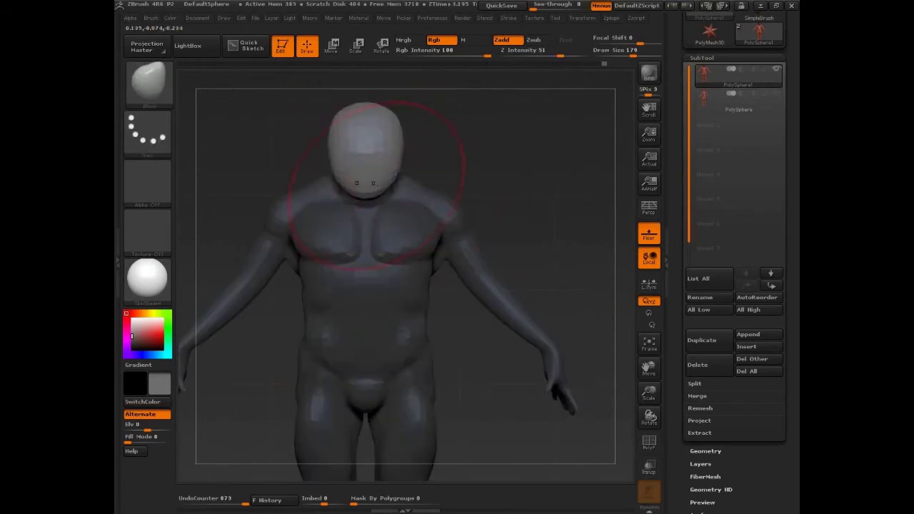
{"action": "mouse_move", "coordinate": [538, 249]}
{"action": "left_mouse_down"}
{"action": "mouse_move", "coordinate": [556, 207]}
{"action": "mouse_move", "coordinate": [612, 156]}
{"action": "mouse_move", "coordinate": [547, 231]}
{"action": "mouse_move", "coordinate": [516, 237]}
{"action": "mouse_move", "coordinate": [488, 200]}
{"action": "left_mouse_up"}
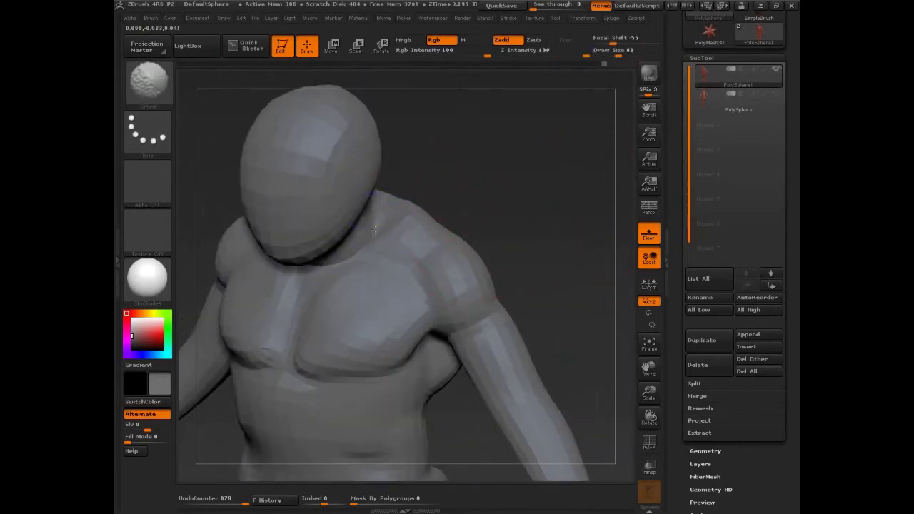
- Smooth the neck and the crease where it meets the chest and shoulders beneath the jaw
{"action": "left_click_drag", "start_coordinate": [336, 259], "coordinate": [342, 256], "text": "shift"}
{"action": "mouse_move", "coordinate": [444, 189]}
{"action": "left_mouse_down"}
{"action": "mouse_move", "coordinate": [453, 185]}
{"action": "mouse_move", "coordinate": [416, 193]}
{"action": "left_mouse_up"}
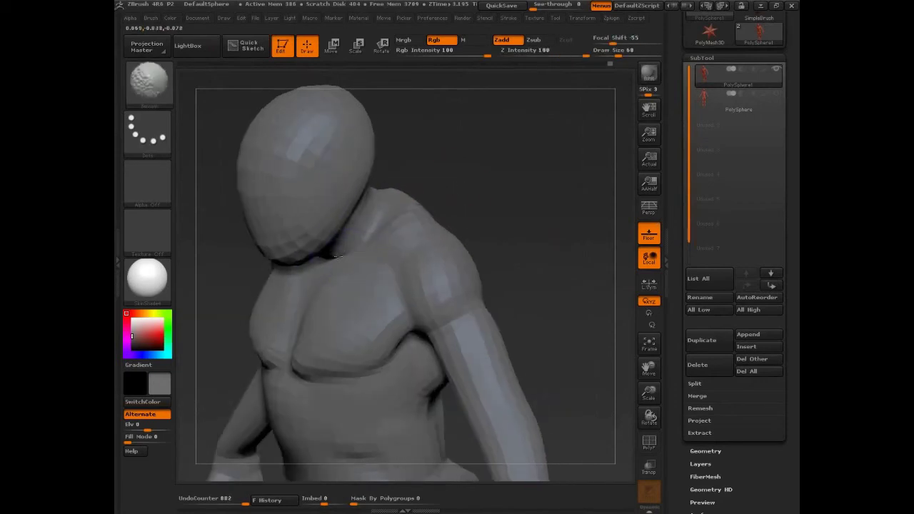
{"action": "left_click_drag", "start_coordinate": [331, 253], "coordinate": [342, 248], "text": "shift"}
{"action": "left_click_drag", "start_coordinate": [433, 195], "coordinate": [445, 190]}
{"action": "left_click_drag", "start_coordinate": [350, 264], "coordinate": [348, 247], "text": "shift"}
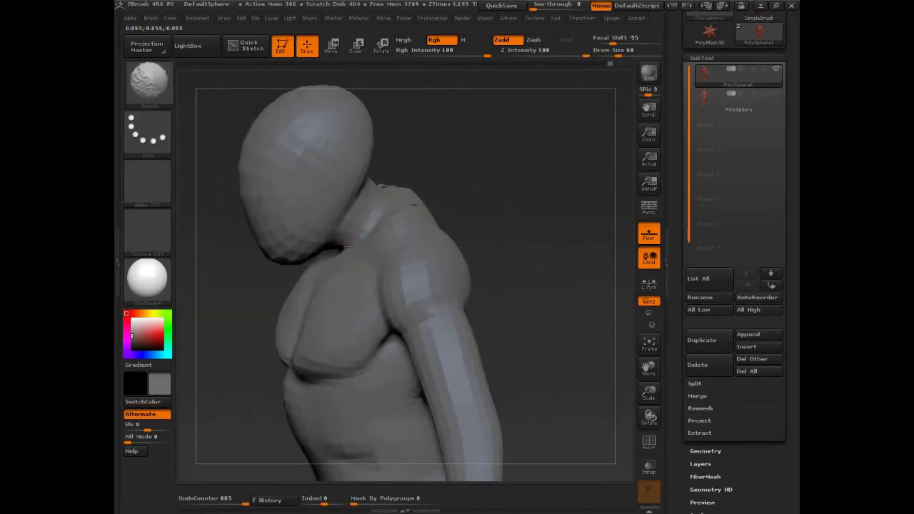
{"action": "left_click_drag", "start_coordinate": [469, 160], "coordinate": [400, 196]}
{"action": "key", "text": "shift"}
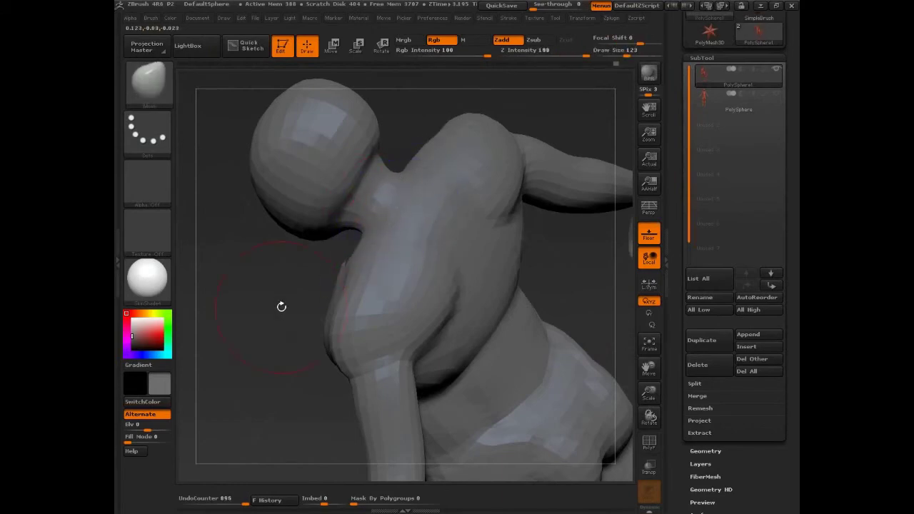
{"action": "left_click_drag", "start_coordinate": [282, 307], "coordinate": [365, 286]}
{"action": "left_click_drag", "start_coordinate": [417, 187], "coordinate": [382, 209], "text": "shift"}
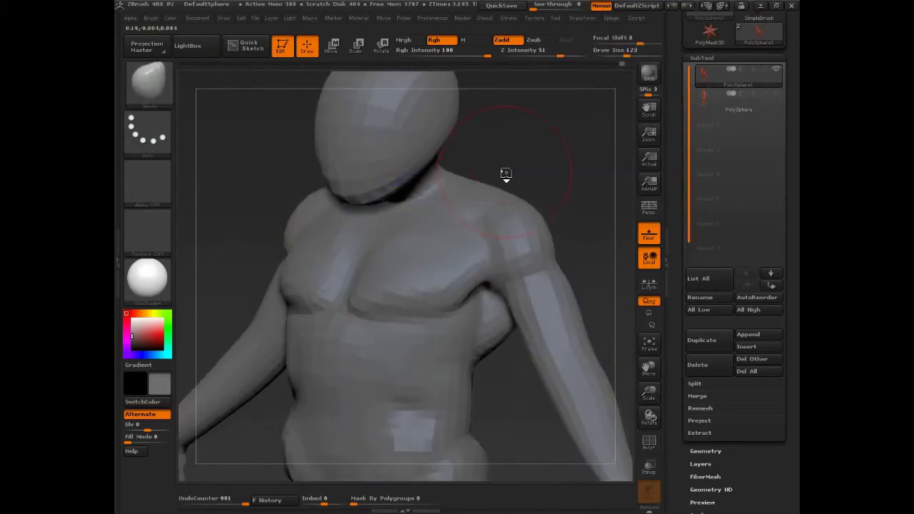
- Thicken the neck with the Inflate brush and smooth its transition into the upper back
{"action": "key", "text": "b"}
{"action": "key", "text": "i"}
{"action": "key", "text": "n"}
{"action": "left_click_drag", "start_coordinate": [543, 158], "coordinate": [385, 211]}
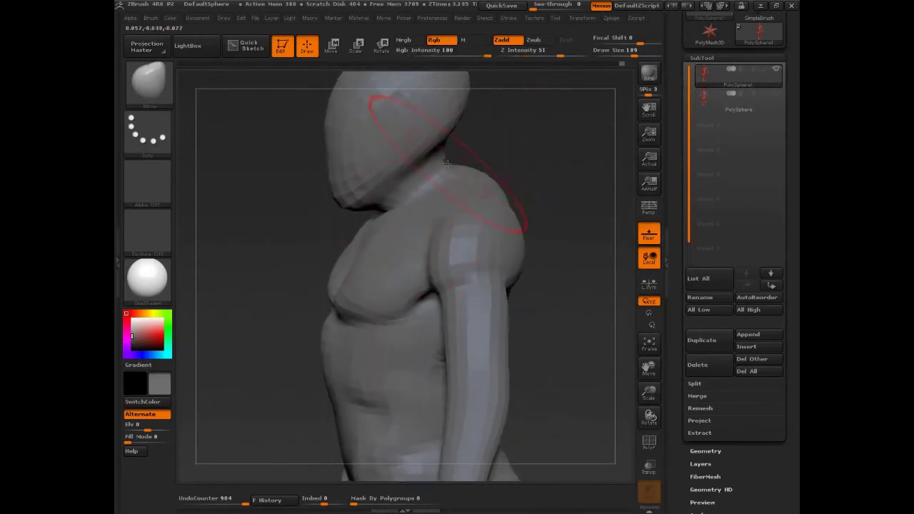
{"action": "left_click_drag", "start_coordinate": [447, 163], "coordinate": [463, 155], "text": "shift"}
{"action": "mouse_move", "coordinate": [559, 135]}
{"action": "left_mouse_down"}
{"action": "mouse_move", "coordinate": [511, 110]}
{"action": "mouse_move", "coordinate": [545, 95]}
{"action": "mouse_move", "coordinate": [549, 107]}
{"action": "left_mouse_up"}
- Reshape the sides and nape of the neck with the Move brush at draw size 111, working around the figure
{"action": "key", "text": "s"}
{"action": "mouse_move", "coordinate": [495, 143]}
{"action": "left_mouse_down"}
{"action": "mouse_move", "coordinate": [480, 143]}
{"action": "mouse_move", "coordinate": [516, 126]}
{"action": "mouse_move", "coordinate": [364, 112]}
{"action": "mouse_move", "coordinate": [250, 179]}
{"action": "left_mouse_up"}
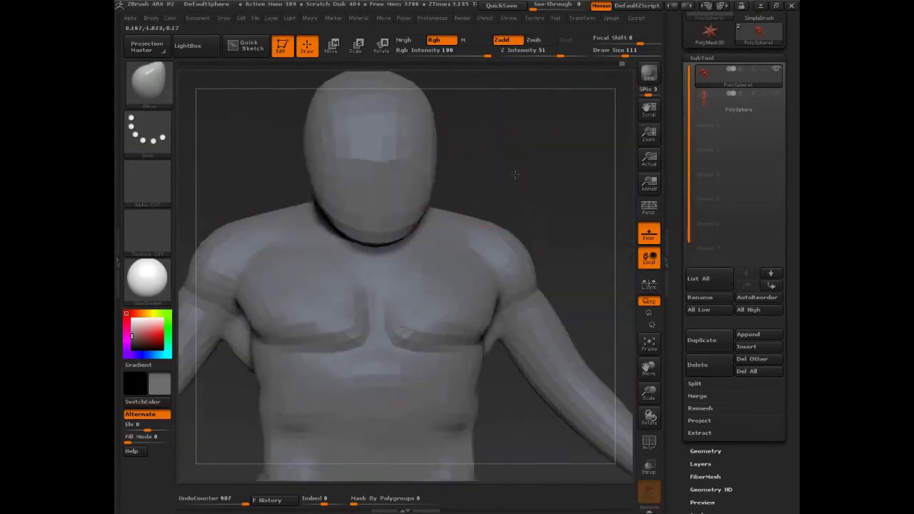
{"action": "left_click_drag", "start_coordinate": [517, 173], "coordinate": [607, 178]}
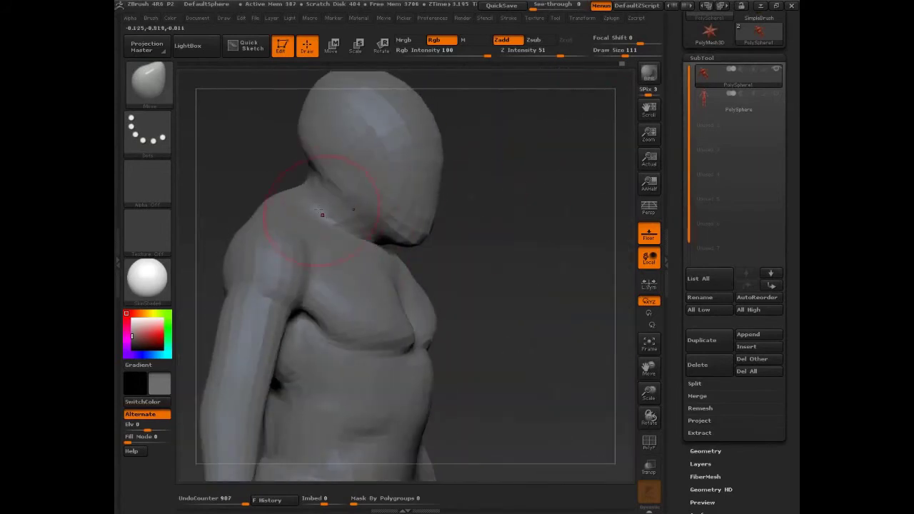
{"action": "left_click_drag", "start_coordinate": [455, 158], "coordinate": [361, 174]}
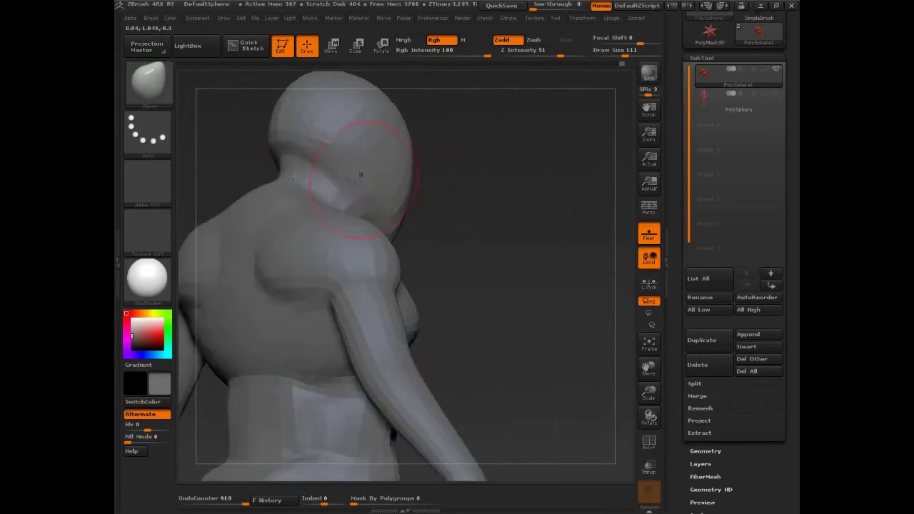
{"action": "left_click_drag", "start_coordinate": [462, 204], "coordinate": [357, 193]}
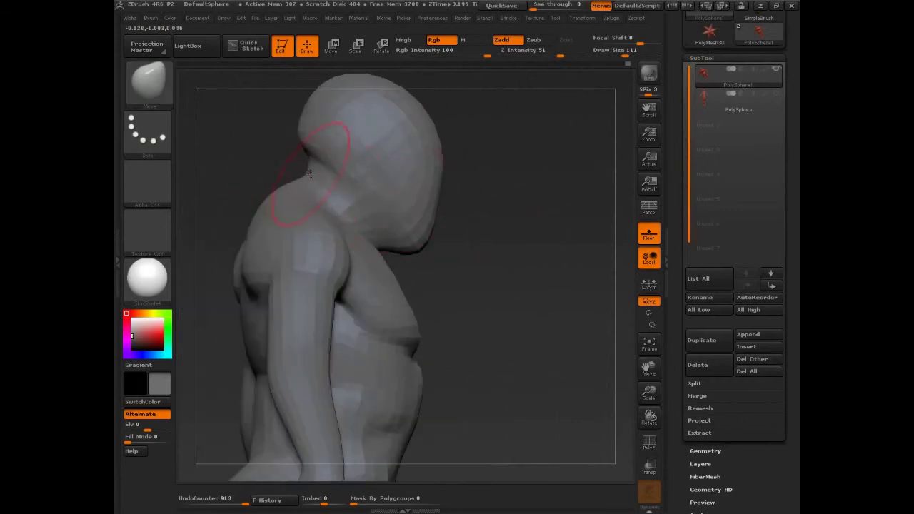
{"action": "left_click_drag", "start_coordinate": [311, 173], "coordinate": [300, 168]}
- Smooth the back of the skull and adjust the chin and nape with the Move brush in side view
{"action": "mouse_move", "coordinate": [545, 187]}
{"action": "left_mouse_down"}
{"action": "mouse_move", "coordinate": [498, 200]}
{"action": "mouse_move", "coordinate": [491, 219]}
{"action": "mouse_move", "coordinate": [537, 214]}
{"action": "left_mouse_up"}
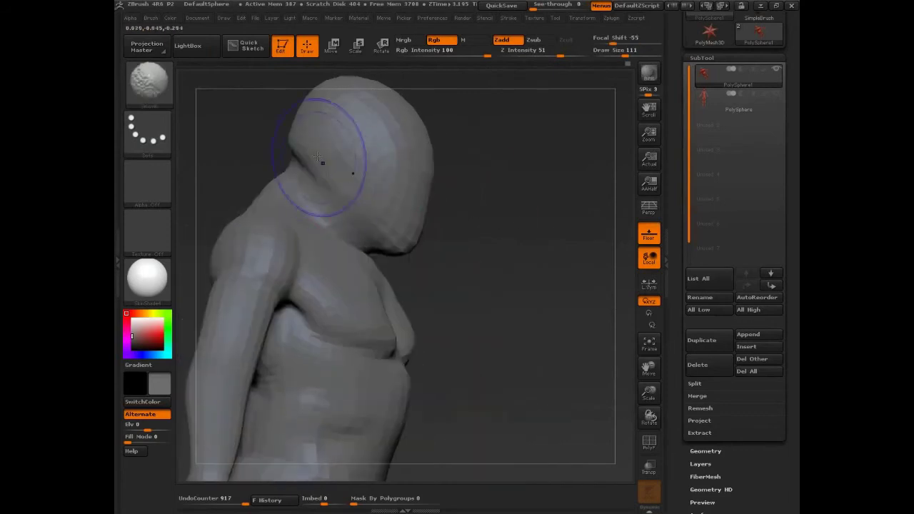
{"action": "mouse_move", "coordinate": [321, 162]}
{"action": "left_mouse_down", "text": "shift"}
{"action": "mouse_move", "coordinate": [335, 169]}
{"action": "mouse_move", "coordinate": [303, 149]}
{"action": "left_mouse_up", "text": "shift"}
{"action": "left_click_drag", "start_coordinate": [487, 176], "coordinate": [498, 171]}
{"action": "left_click_drag", "start_coordinate": [498, 171], "coordinate": [494, 249], "text": "alt"}
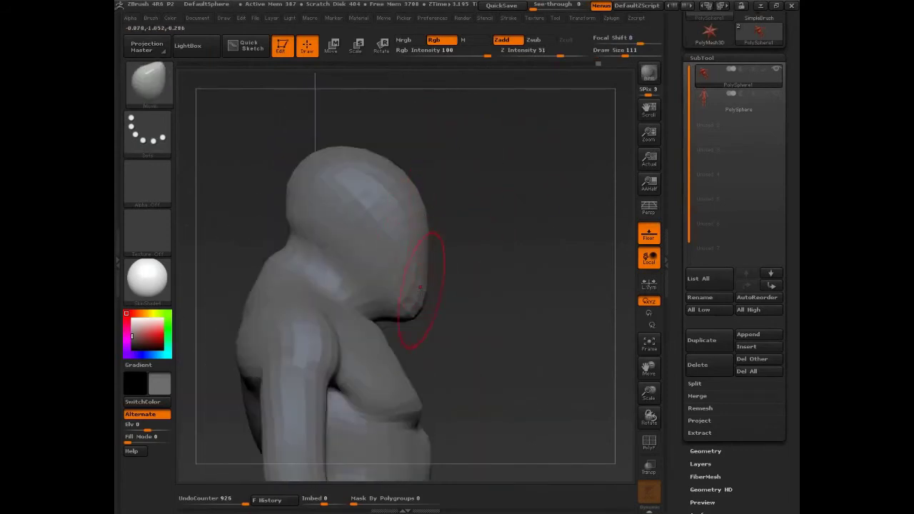
{"action": "left_click_drag", "start_coordinate": [420, 288], "coordinate": [413, 314]}
{"action": "left_click_drag", "start_coordinate": [315, 282], "coordinate": [286, 254]}
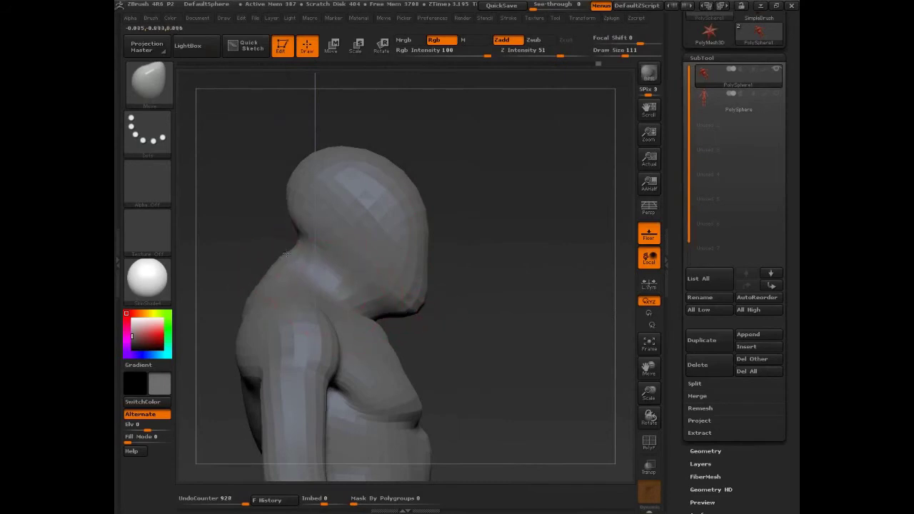
- Adjust the upper body and arm profile in side view with the Move brush at draw size 179
{"action": "key", "text": "s"}
{"action": "left_click", "coordinate": [343, 328]}
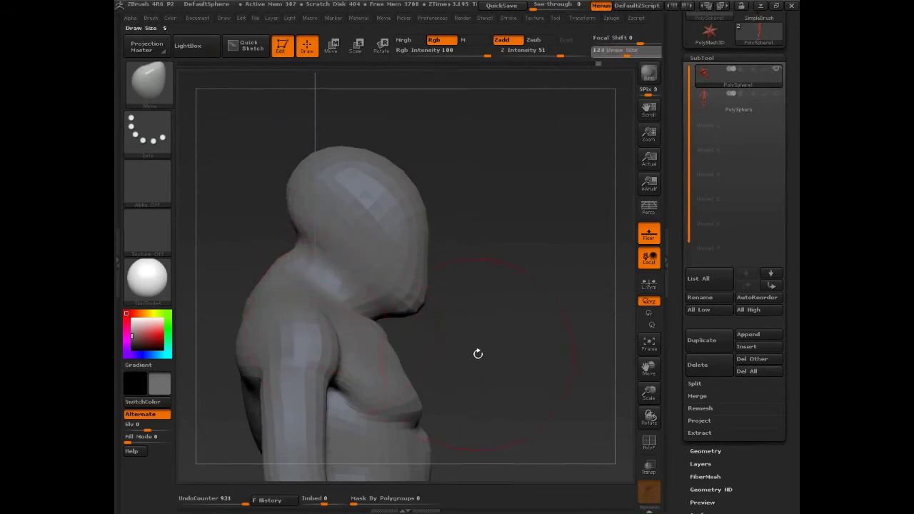
{"action": "left_click_drag", "start_coordinate": [478, 353], "coordinate": [459, 353]}
{"action": "left_click_drag", "start_coordinate": [459, 353], "coordinate": [512, 276], "text": "alt"}
{"action": "left_click_drag", "start_coordinate": [368, 301], "coordinate": [327, 293]}
{"action": "mouse_move", "coordinate": [510, 314]}
{"action": "left_mouse_down"}
{"action": "mouse_move", "coordinate": [554, 315]}
{"action": "mouse_move", "coordinate": [518, 315]}
{"action": "left_mouse_up"}
{"action": "left_click_drag", "start_coordinate": [518, 314], "coordinate": [467, 235], "text": "alt"}
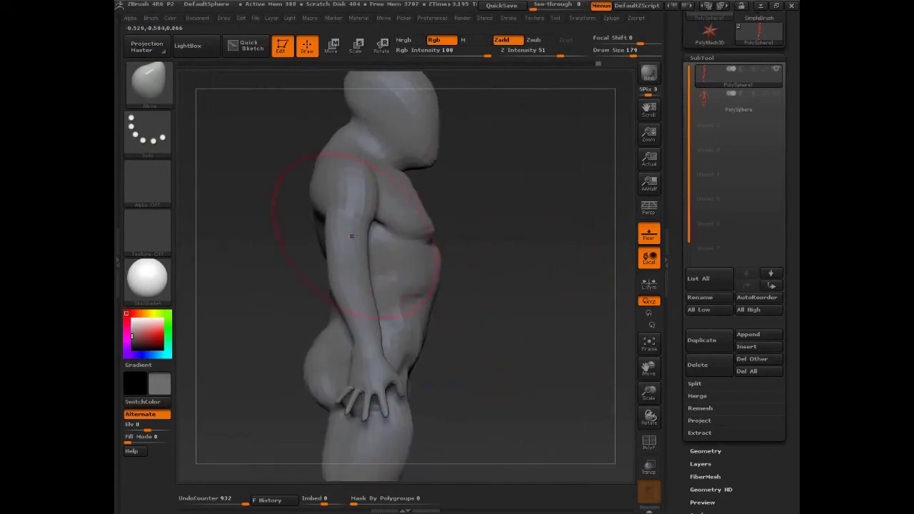
{"action": "left_click_drag", "start_coordinate": [505, 269], "coordinate": [536, 305]}
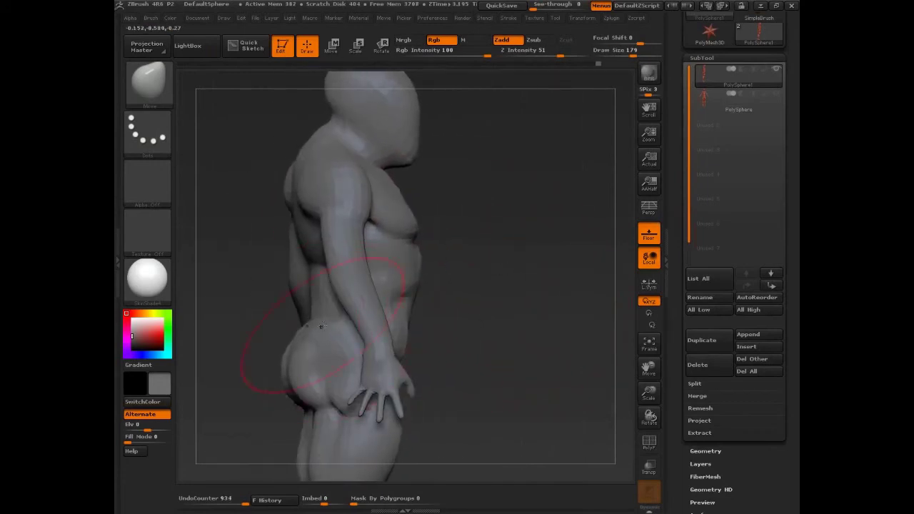
- Push the heel of the foot into shape from the side with the Move brush at draw size 51
{"action": "left_click_drag", "start_coordinate": [500, 336], "coordinate": [480, 254], "text": "alt"}
{"action": "left_click_drag", "start_coordinate": [444, 363], "coordinate": [493, 271], "text": "alt"}
{"action": "mouse_move", "coordinate": [512, 344]}
{"action": "left_mouse_down"}
{"action": "mouse_move", "coordinate": [547, 349]}
{"action": "mouse_move", "coordinate": [528, 262]}
{"action": "mouse_move", "coordinate": [514, 349]}
{"action": "mouse_move", "coordinate": [424, 327]}
{"action": "mouse_move", "coordinate": [506, 326]}
{"action": "mouse_move", "coordinate": [528, 337]}
{"action": "mouse_move", "coordinate": [578, 307]}
{"action": "left_mouse_up"}
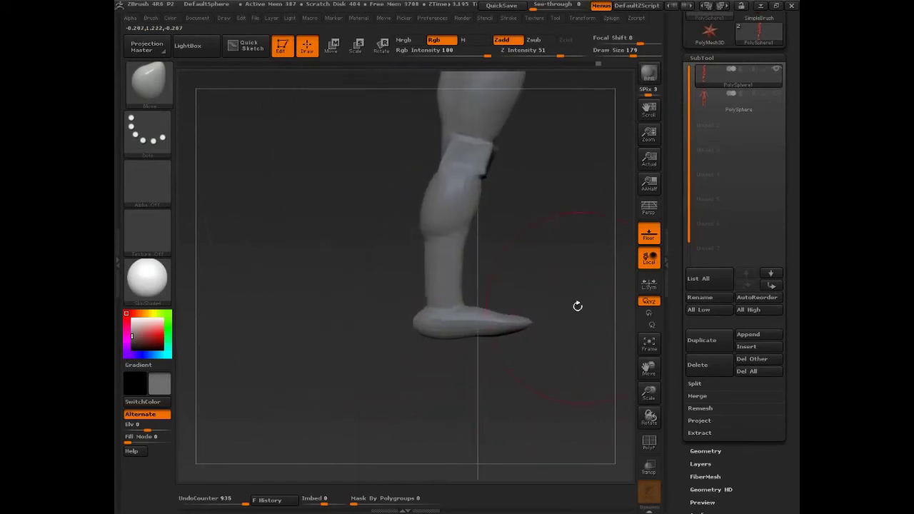
{"action": "key", "text": "s"}
{"action": "mouse_move", "coordinate": [436, 342]}
{"action": "left_mouse_down"}
{"action": "mouse_move", "coordinate": [421, 340]}
{"action": "mouse_move", "coordinate": [412, 325]}
{"action": "left_mouse_up"}
{"action": "key", "text": "s"}
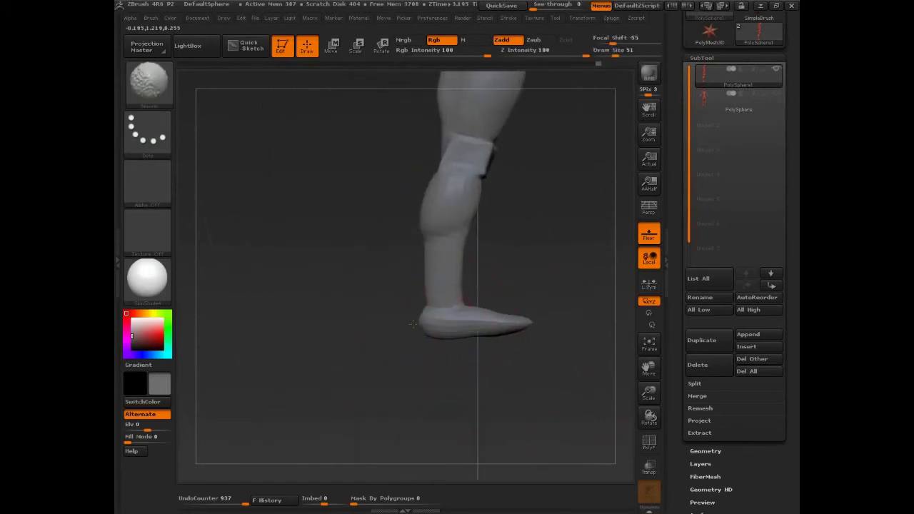
- Adjust the inner edges of the feet with the Move brush at draw size 71
{"action": "mouse_move", "coordinate": [502, 298]}
{"action": "left_mouse_down"}
{"action": "mouse_move", "coordinate": [539, 343]}
{"action": "mouse_move", "coordinate": [423, 355]}
{"action": "left_mouse_up"}
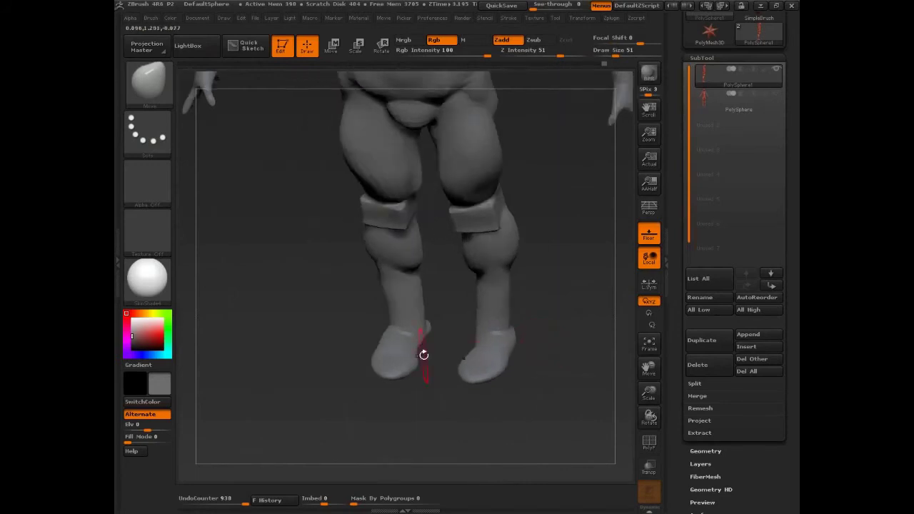
{"action": "key", "text": "]"}
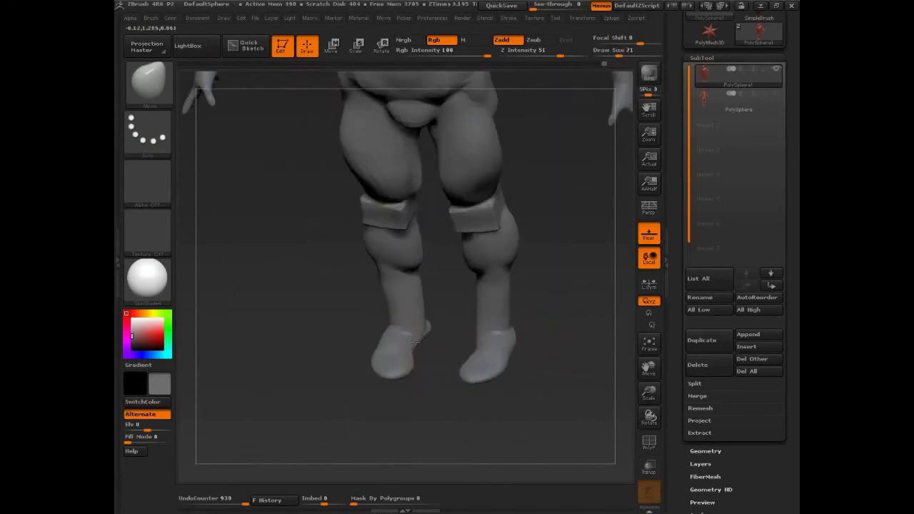
{"action": "mouse_move", "coordinate": [439, 321]}
{"action": "left_mouse_down"}
{"action": "mouse_move", "coordinate": [457, 322]}
{"action": "mouse_move", "coordinate": [424, 307]}
{"action": "mouse_move", "coordinate": [382, 346]}
{"action": "mouse_move", "coordinate": [390, 340]}
{"action": "left_mouse_up"}
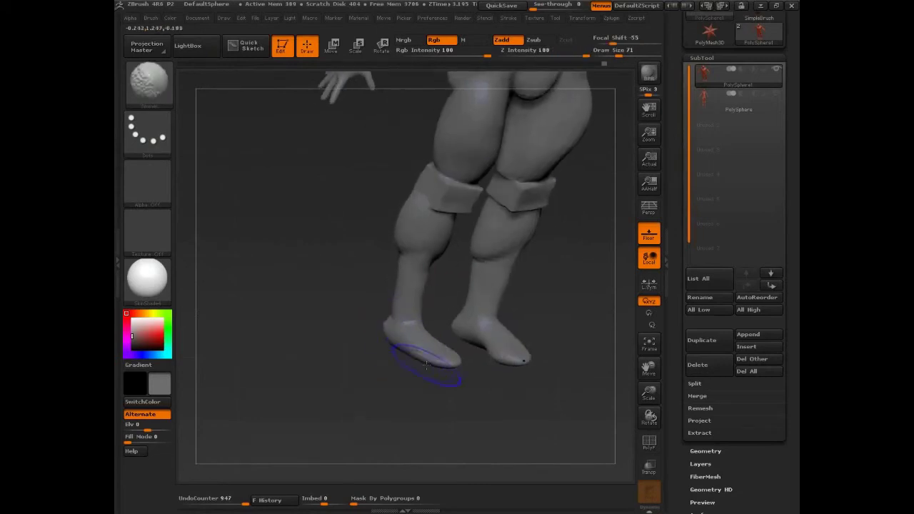
- Reshape the toe ends with the Move brush and smooth the soles of the feet at draw size 59
{"action": "mouse_move", "coordinate": [427, 383]}
{"action": "left_mouse_down"}
{"action": "mouse_move", "coordinate": [408, 364]}
{"action": "mouse_move", "coordinate": [448, 358]}
{"action": "mouse_move", "coordinate": [438, 373]}
{"action": "mouse_move", "coordinate": [509, 387]}
{"action": "mouse_move", "coordinate": [516, 365]}
{"action": "mouse_move", "coordinate": [509, 390]}
{"action": "left_mouse_up"}
{"action": "key", "text": "s"}
{"action": "key", "text": "s"}
{"action": "left_click_drag", "start_coordinate": [514, 360], "coordinate": [510, 355]}
{"action": "left_click_drag", "start_coordinate": [513, 401], "coordinate": [501, 355]}
{"action": "key", "text": "s"}
{"action": "key", "text": "s"}
{"action": "mouse_move", "coordinate": [510, 362]}
{"action": "left_mouse_down"}
{"action": "mouse_move", "coordinate": [432, 395]}
{"action": "mouse_move", "coordinate": [369, 386]}
{"action": "mouse_move", "coordinate": [500, 376]}
{"action": "mouse_move", "coordinate": [350, 394]}
{"action": "mouse_move", "coordinate": [468, 376]}
{"action": "mouse_move", "coordinate": [395, 386]}
{"action": "left_mouse_up"}
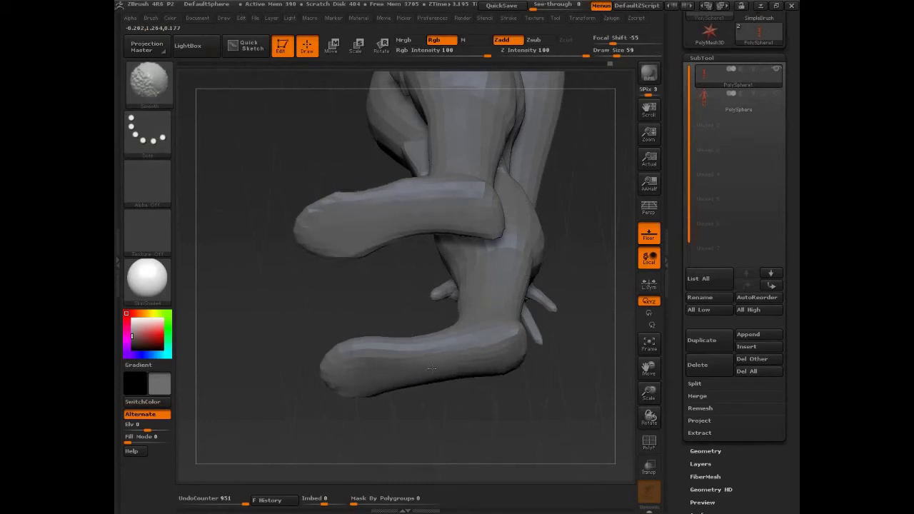
- Shape the arch and instep of the feet with the Move brush, starting at draw size 154
{"action": "mouse_move", "coordinate": [572, 329]}
{"action": "left_mouse_down"}
{"action": "mouse_move", "coordinate": [562, 367]}
{"action": "mouse_move", "coordinate": [569, 379]}
{"action": "mouse_move", "coordinate": [558, 386]}
{"action": "mouse_move", "coordinate": [496, 380]}
{"action": "left_mouse_up"}
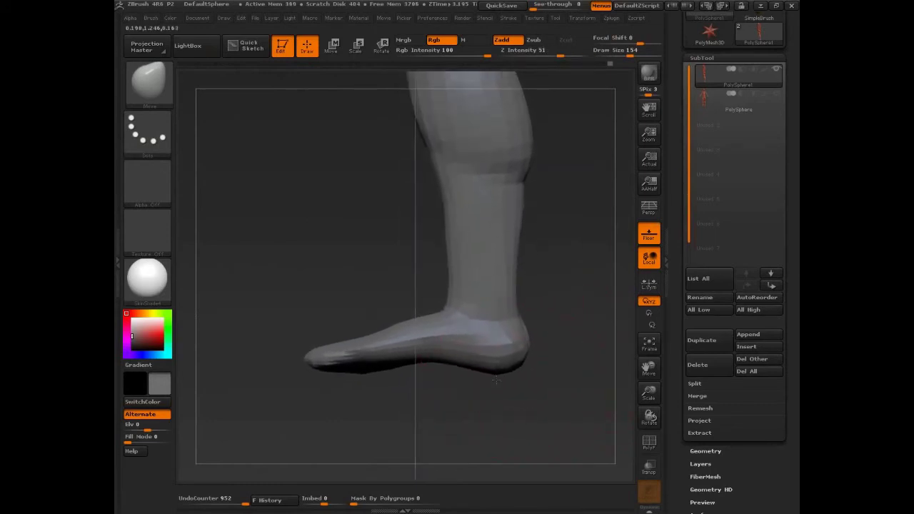
{"action": "key", "text": "s"}
{"action": "left_click_drag", "start_coordinate": [417, 370], "coordinate": [407, 370]}
{"action": "mouse_move", "coordinate": [410, 361]}
{"action": "left_mouse_down"}
{"action": "mouse_move", "coordinate": [416, 374]}
{"action": "mouse_move", "coordinate": [443, 372]}
{"action": "mouse_move", "coordinate": [515, 328]}
{"action": "mouse_move", "coordinate": [449, 314]}
{"action": "mouse_move", "coordinate": [454, 296]}
{"action": "left_mouse_up"}
{"action": "key", "text": "s"}
{"action": "key", "text": "s"}
{"action": "left_click_drag", "start_coordinate": [395, 328], "coordinate": [400, 320]}
- Add volume to the ankles and tops of the feet with the Inflate brush at draw size 189 and intensity 10
{"action": "key", "text": "b"}
{"action": "key", "text": "i"}
{"action": "key", "text": "n"}
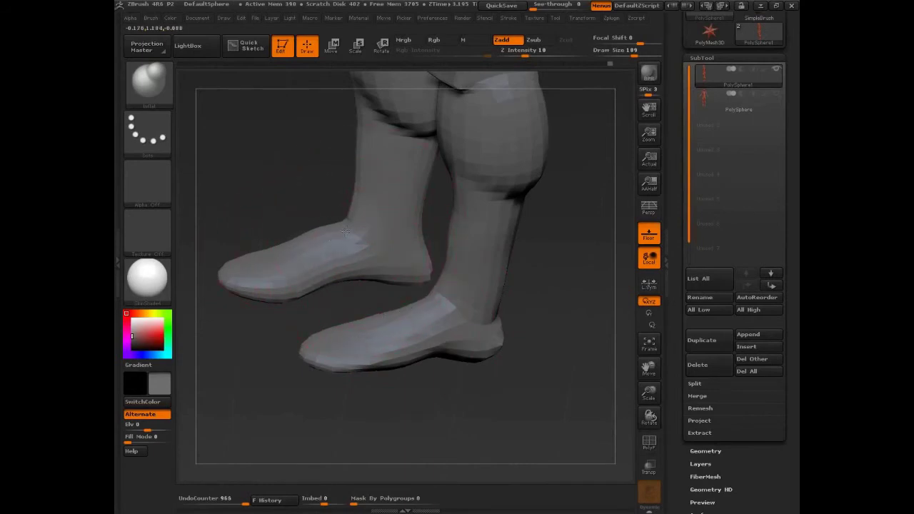
{"action": "left_click_drag", "start_coordinate": [345, 231], "coordinate": [321, 198]}
{"action": "left_click_drag", "start_coordinate": [400, 297], "coordinate": [397, 202]}
{"action": "left_click_drag", "start_coordinate": [404, 314], "coordinate": [336, 304]}
{"action": "left_click_drag", "start_coordinate": [325, 297], "coordinate": [300, 250]}
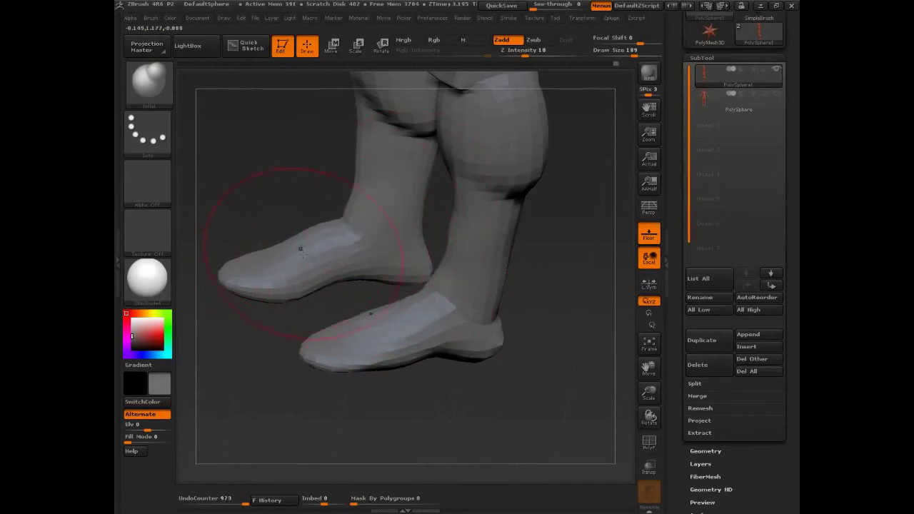
{"action": "left_click_drag", "start_coordinate": [329, 334], "coordinate": [286, 274]}
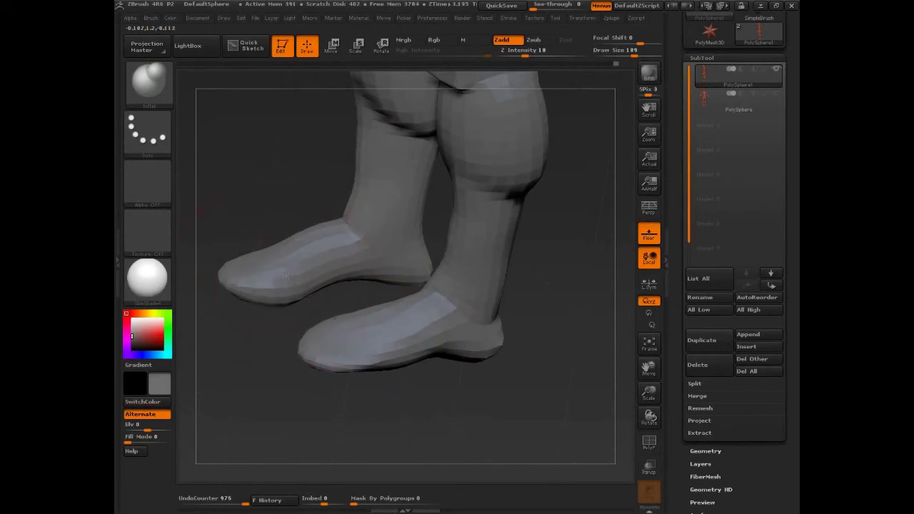
- Inflate the lower legs and upper arms from behind to give the limbs more bulk
{"action": "left_click_drag", "start_coordinate": [553, 284], "coordinate": [442, 340]}
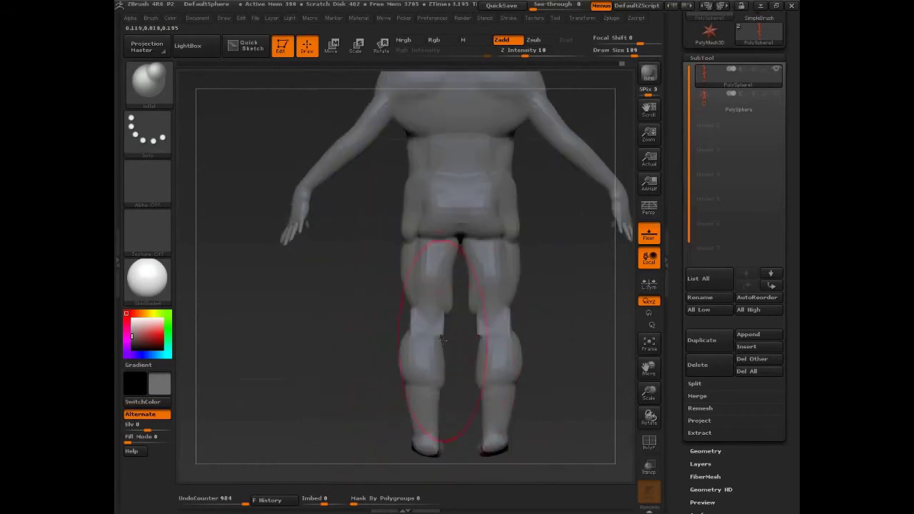
{"action": "left_click_drag", "start_coordinate": [561, 309], "coordinate": [490, 388], "text": "alt"}
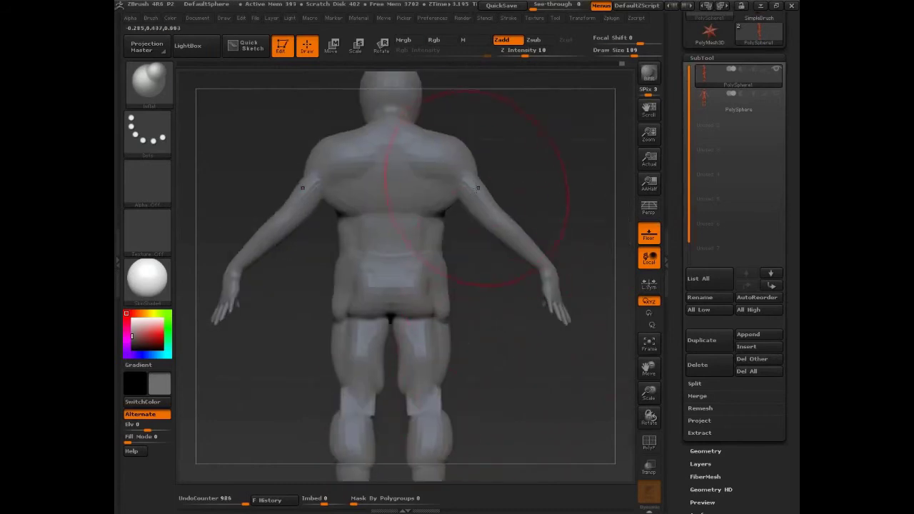
{"action": "left_click_drag", "start_coordinate": [478, 188], "coordinate": [533, 243]}
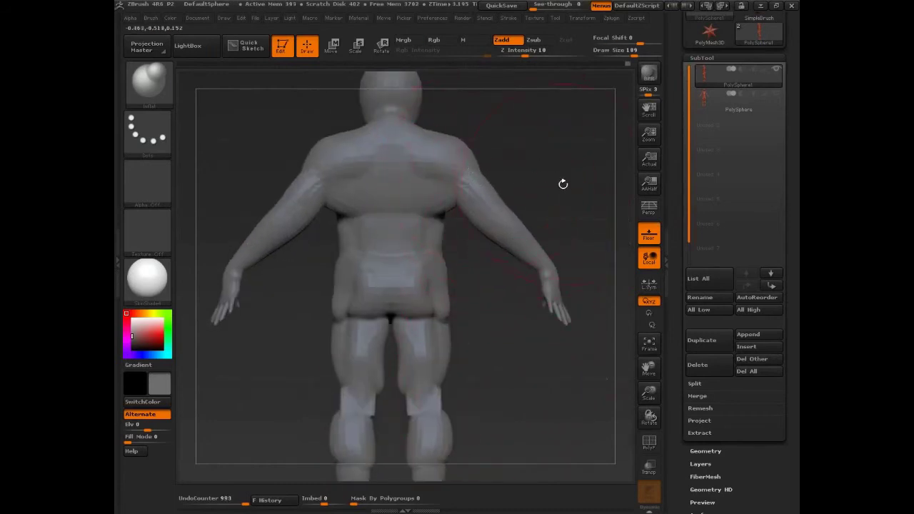
- Undo the last two brush strokes on the body
{"action": "left_click_drag", "start_coordinate": [564, 183], "coordinate": [439, 286]}
{"action": "key", "text": "ctrl+z"}
{"action": "key", "text": "ctrl+z"}
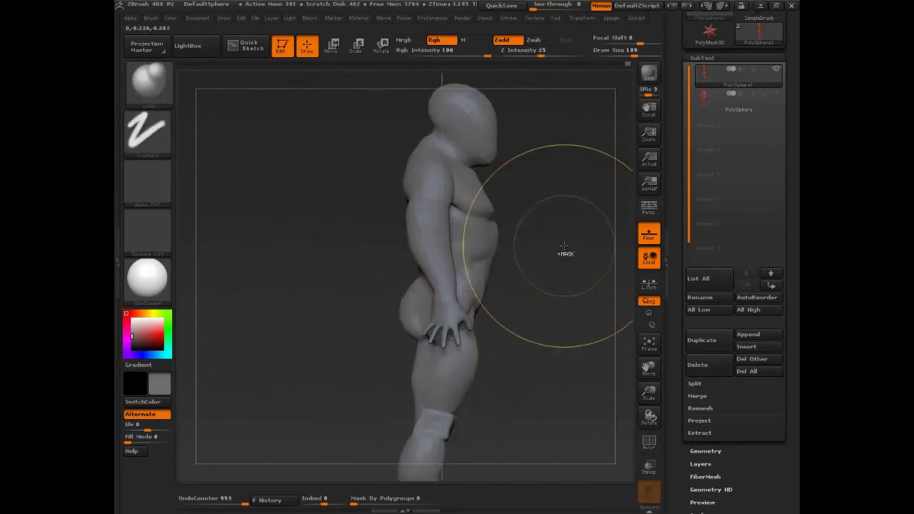
- Switch to the Move brush at draw size 92 and refine and smooth the upper arm and forearm in side view
{"action": "key", "text": "s"}
{"action": "left_click_drag", "start_coordinate": [457, 241], "coordinate": [442, 240]}
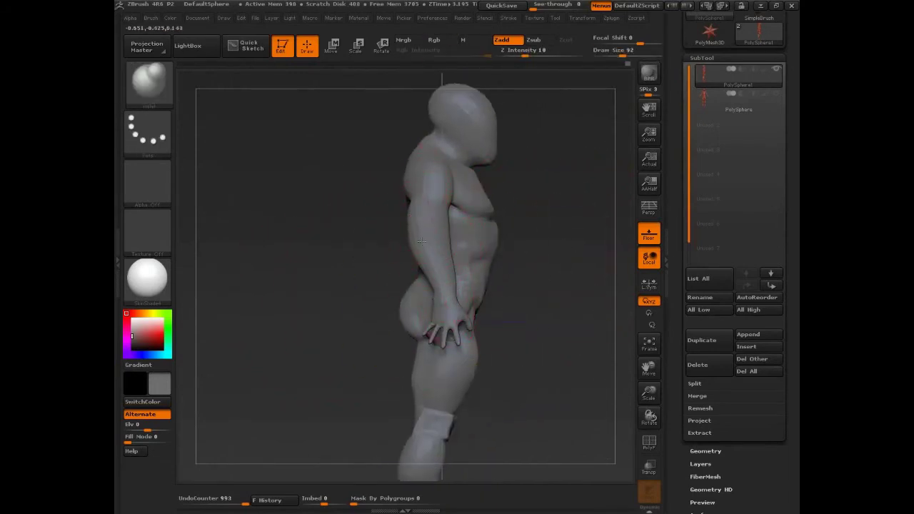
{"action": "key", "text": "b"}
{"action": "key", "text": "m"}
{"action": "key", "text": "v"}
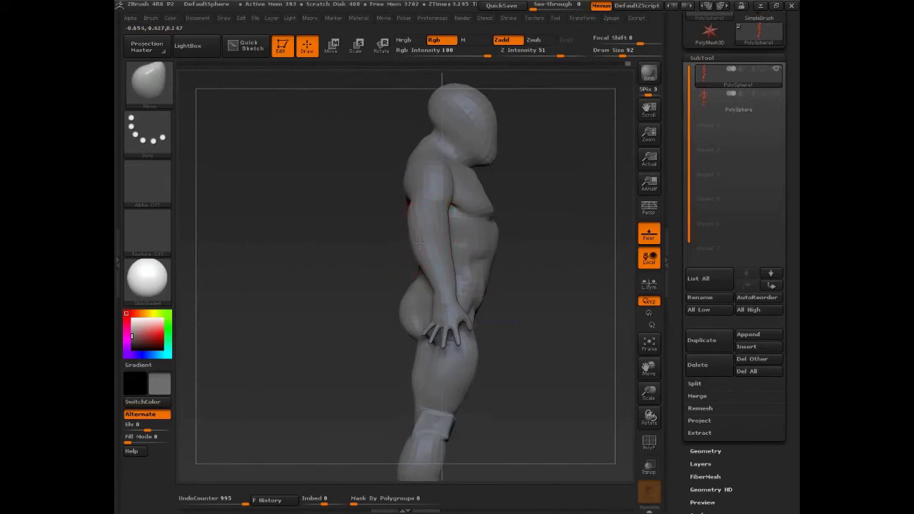
{"action": "left_click_drag", "start_coordinate": [412, 216], "coordinate": [423, 250], "text": "shift"}
{"action": "left_click_drag", "start_coordinate": [557, 260], "coordinate": [465, 247]}
{"action": "left_click_drag", "start_coordinate": [455, 214], "coordinate": [445, 230], "text": "shift"}
{"action": "left_click_drag", "start_coordinate": [465, 292], "coordinate": [443, 271], "text": "shift"}
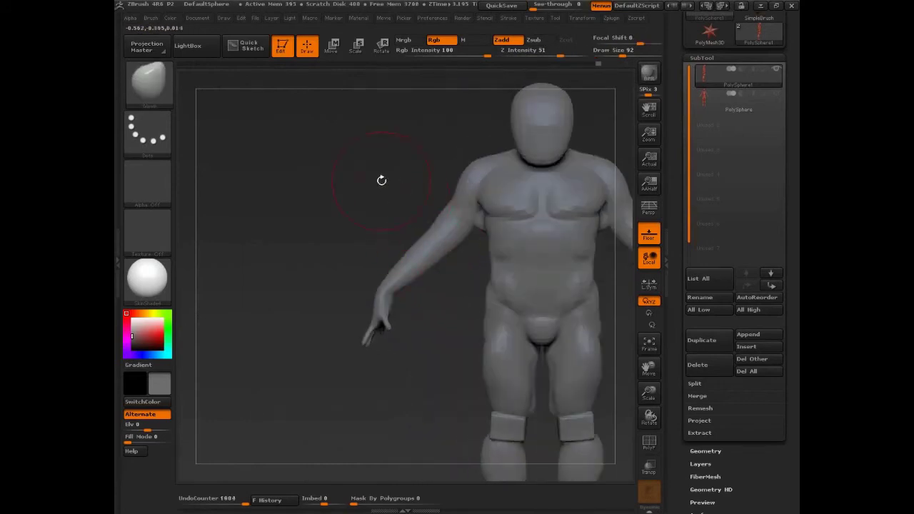
- Adjust the armpits, wrists and hands from the front with the Move brush, starting at draw size 145
{"action": "left_click_drag", "start_coordinate": [381, 179], "coordinate": [298, 194], "text": "alt"}
{"action": "key", "text": "s"}
{"action": "mouse_move", "coordinate": [410, 222]}
{"action": "left_mouse_down"}
{"action": "mouse_move", "coordinate": [421, 223]}
{"action": "mouse_move", "coordinate": [394, 228]}
{"action": "left_mouse_up"}
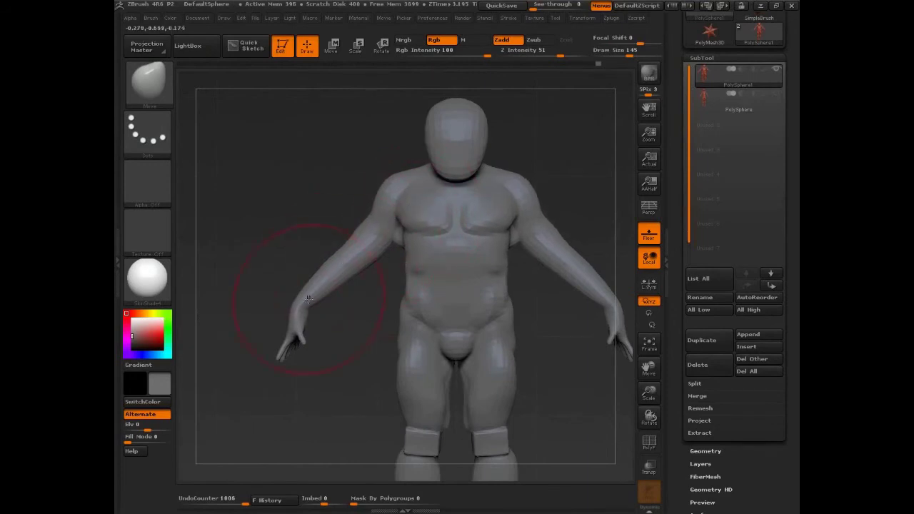
{"action": "key", "text": "s"}
{"action": "mouse_move", "coordinate": [319, 302]}
{"action": "left_mouse_down"}
{"action": "mouse_move", "coordinate": [345, 303]}
{"action": "mouse_move", "coordinate": [325, 280]}
{"action": "left_mouse_up"}
{"action": "left_click_drag", "start_coordinate": [297, 336], "coordinate": [306, 326]}
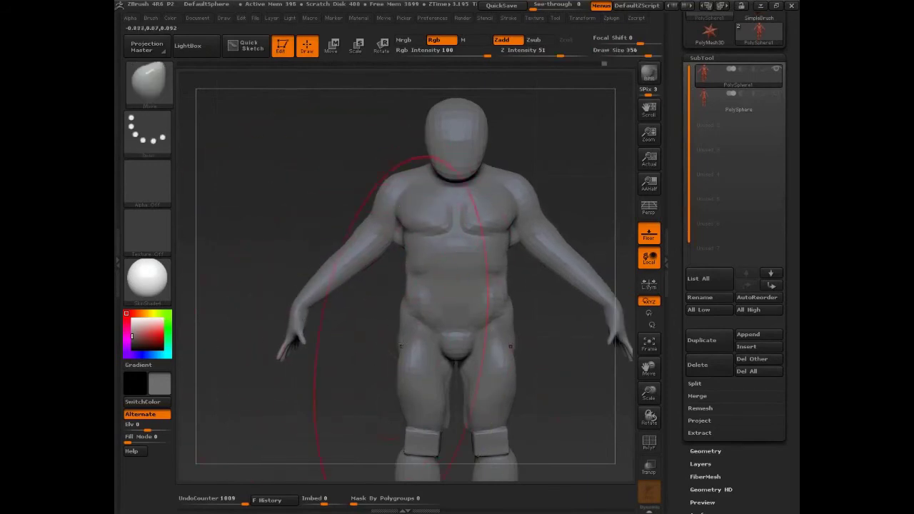
- Set the draw size to 95 and nudge the forearms near the wrists slightly inward
{"action": "key", "text": "s"}
{"action": "left_click_drag", "start_coordinate": [401, 347], "coordinate": [377, 346]}
{"action": "left_click_drag", "start_coordinate": [572, 429], "coordinate": [551, 274], "text": "alt"}
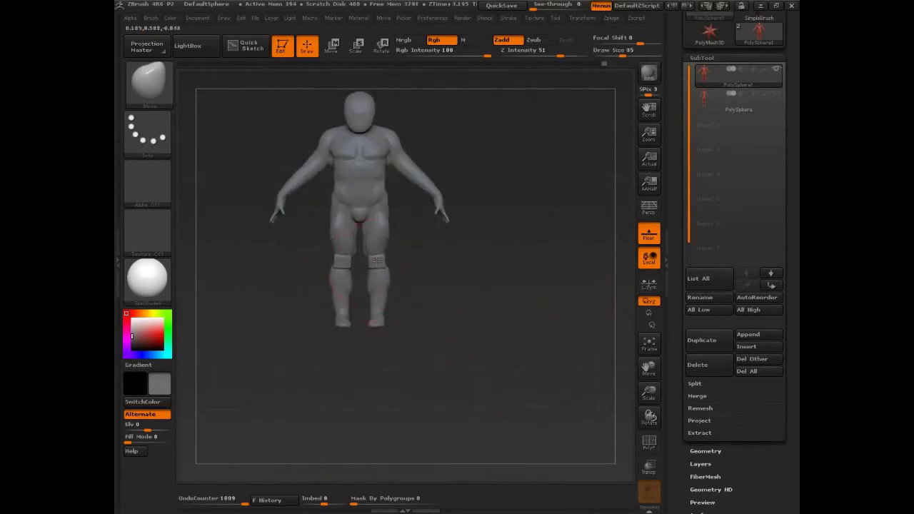
{"action": "left_click_drag", "start_coordinate": [492, 317], "coordinate": [494, 351], "text": "alt"}
{"action": "left_click_drag", "start_coordinate": [434, 219], "coordinate": [429, 213]}
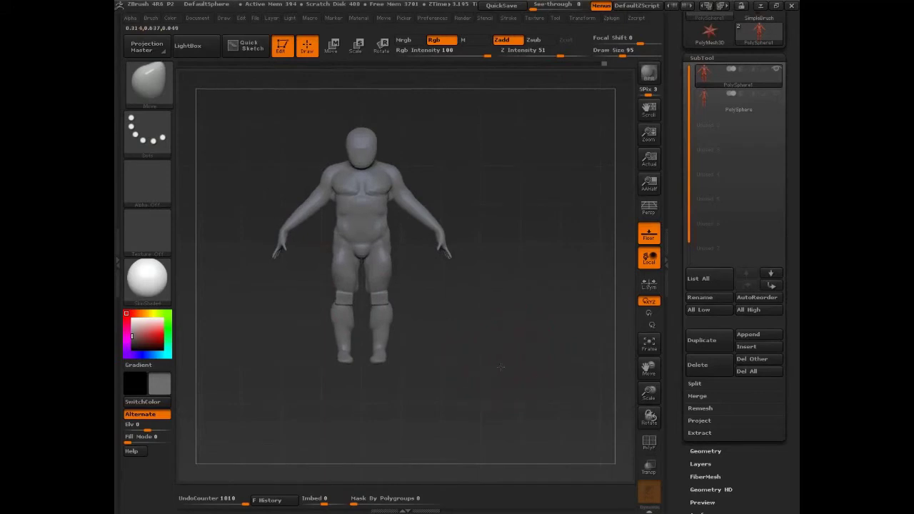
- Reshape the feet and ankles with the Move brush so that the feet point outward
{"action": "mouse_move", "coordinate": [514, 300]}
{"action": "left_mouse_down", "text": "alt"}
{"action": "mouse_move", "coordinate": [531, 355]}
{"action": "mouse_move", "coordinate": [567, 290]}
{"action": "left_mouse_up", "text": "alt"}
{"action": "key", "text": "s"}
{"action": "left_click_drag", "start_coordinate": [413, 339], "coordinate": [419, 338]}
{"action": "mouse_move", "coordinate": [408, 342]}
{"action": "left_mouse_down"}
{"action": "mouse_move", "coordinate": [444, 344]}
{"action": "mouse_move", "coordinate": [478, 361]}
{"action": "mouse_move", "coordinate": [508, 303]}
{"action": "mouse_move", "coordinate": [510, 353]}
{"action": "left_mouse_up"}
{"action": "key", "text": "s"}
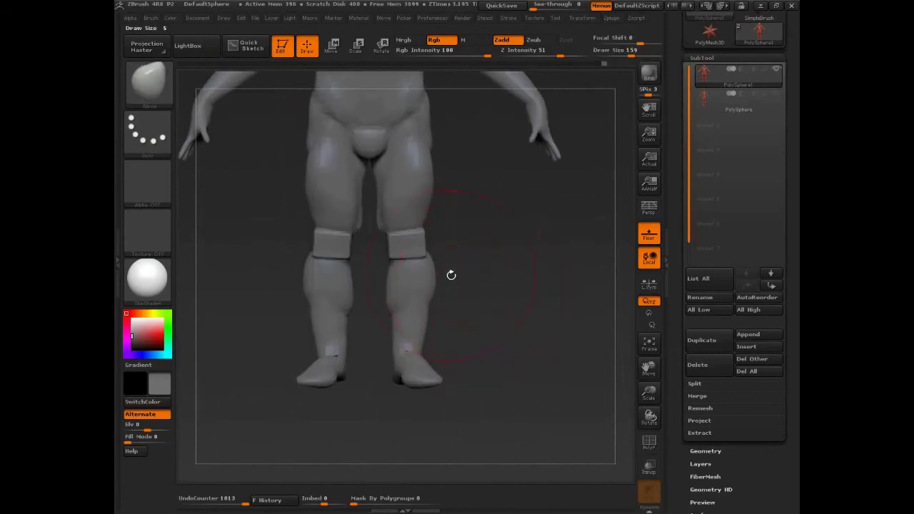
- Try to reshape the knee blocks with the Move brush at draw size 107, and undo those strokes
{"action": "key", "text": "s"}
{"action": "left_click_drag", "start_coordinate": [399, 255], "coordinate": [395, 244]}
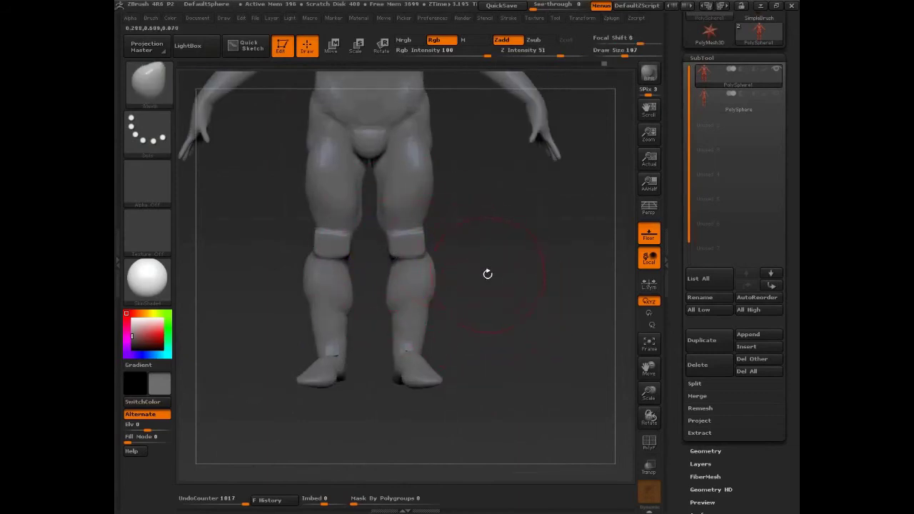
{"action": "left_click_drag", "start_coordinate": [488, 274], "coordinate": [435, 263], "text": "alt"}
{"action": "key", "text": "ctrl+z"}
{"action": "key", "text": "ctrl+z"}
{"action": "key", "text": "ctrl+z"}
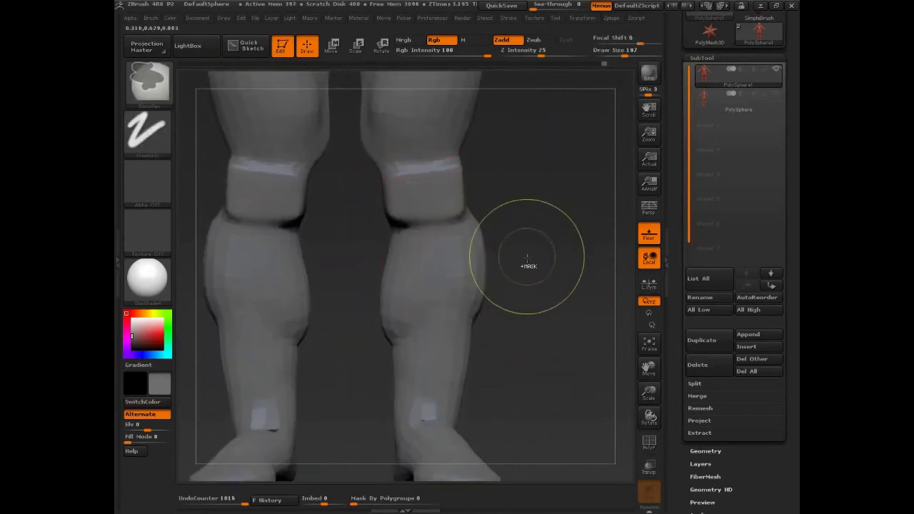
- Show the polygon wireframe on the legs and set the draw size to 78 for working on the knee blocks
{"action": "key", "text": "shift+f"}
{"action": "left_click_drag", "start_coordinate": [547, 284], "coordinate": [600, 279]}
{"action": "key", "text": "s"}
{"action": "left_click_drag", "start_coordinate": [395, 192], "coordinate": [389, 191]}
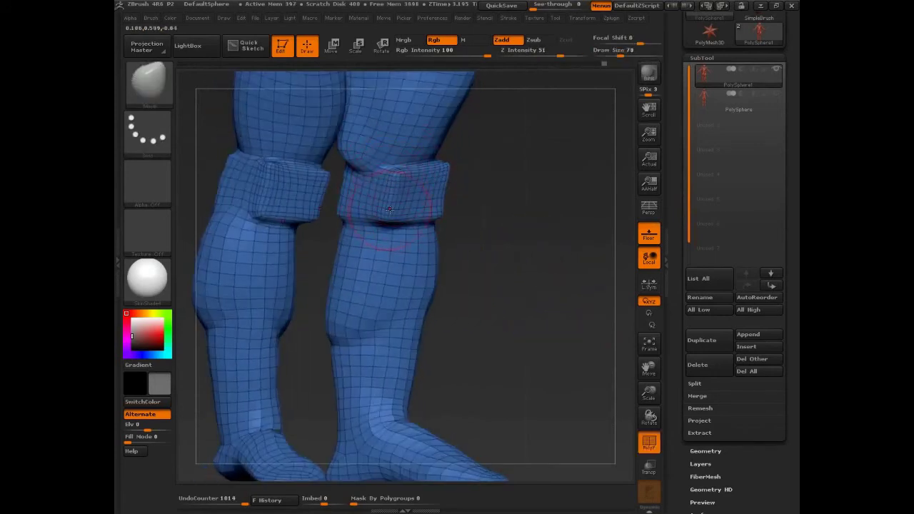
- Flatten the front corner of the knee blocks with the TrimDynamic brush and hide the wireframe
{"action": "key", "text": "b"}
{"action": "key", "text": "t"}
{"action": "key", "text": "d"}
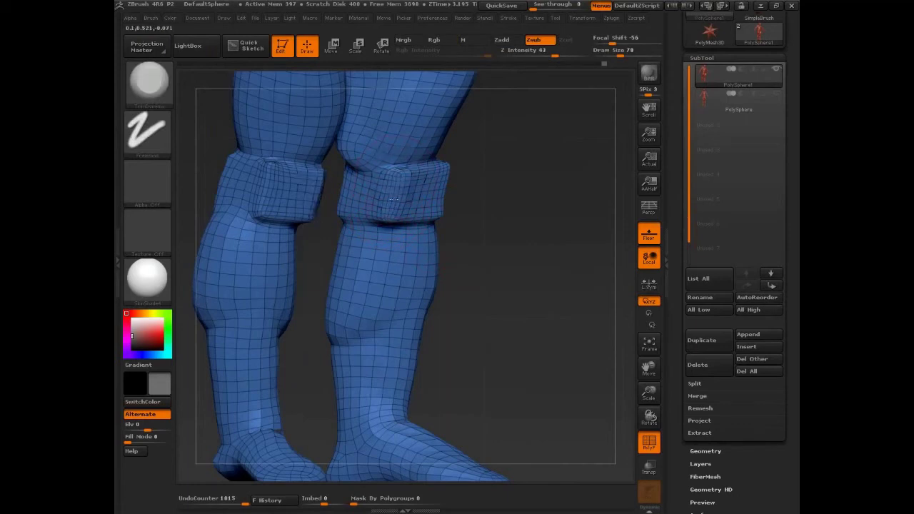
{"action": "mouse_move", "coordinate": [392, 199]}
{"action": "left_mouse_down"}
{"action": "mouse_move", "coordinate": [413, 200]}
{"action": "mouse_move", "coordinate": [420, 173]}
{"action": "left_mouse_up"}
{"action": "key", "text": "shift+f"}
- Trim the front, side and rear edges of the knee blocks to blend them with the thighs and calves
{"action": "left_click_drag", "start_coordinate": [508, 182], "coordinate": [428, 184]}
{"action": "left_click_drag", "start_coordinate": [453, 195], "coordinate": [453, 179]}
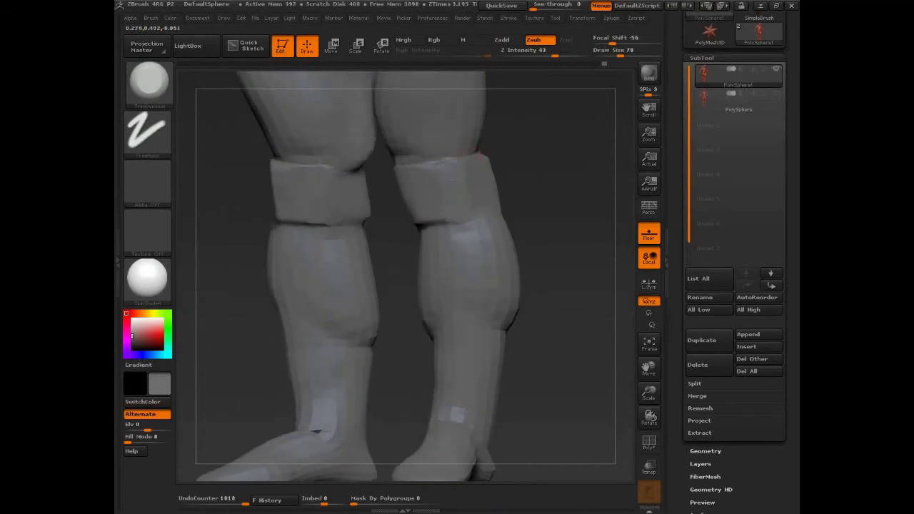
{"action": "mouse_move", "coordinate": [332, 205]}
{"action": "left_mouse_down"}
{"action": "mouse_move", "coordinate": [319, 198]}
{"action": "mouse_move", "coordinate": [320, 178]}
{"action": "mouse_move", "coordinate": [324, 203]}
{"action": "left_mouse_up"}
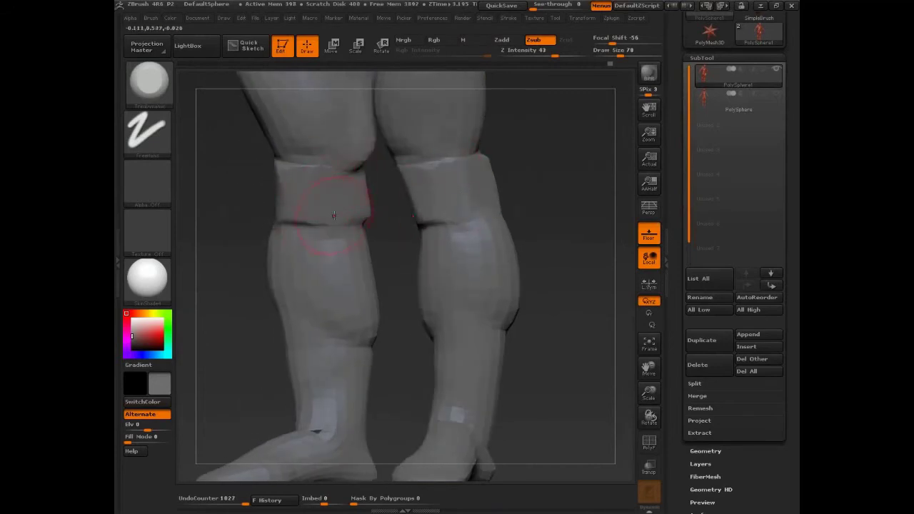
{"action": "left_click_drag", "start_coordinate": [537, 179], "coordinate": [458, 198]}
{"action": "mouse_move", "coordinate": [284, 220]}
{"action": "left_mouse_down"}
{"action": "mouse_move", "coordinate": [280, 188]}
{"action": "mouse_move", "coordinate": [271, 187]}
{"action": "mouse_move", "coordinate": [288, 202]}
{"action": "left_mouse_up"}
{"action": "mouse_move", "coordinate": [500, 176]}
{"action": "left_mouse_down"}
{"action": "mouse_move", "coordinate": [441, 177]}
{"action": "mouse_move", "coordinate": [456, 175]}
{"action": "left_mouse_up"}
{"action": "mouse_move", "coordinate": [408, 192]}
{"action": "left_mouse_down"}
{"action": "mouse_move", "coordinate": [409, 214]}
{"action": "mouse_move", "coordinate": [404, 192]}
{"action": "left_mouse_up"}
{"action": "left_click_drag", "start_coordinate": [519, 190], "coordinate": [450, 193]}
{"action": "left_click_drag", "start_coordinate": [549, 204], "coordinate": [493, 210]}
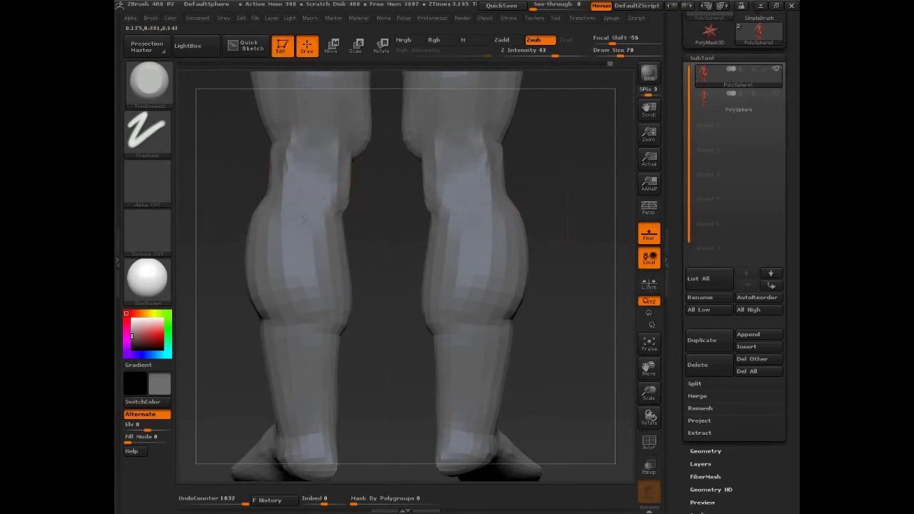
- Flatten the backs of the knees and blend them into the upper calves and lower thighs with TrimDynamic
{"action": "mouse_move", "coordinate": [310, 148]}
{"action": "left_mouse_down"}
{"action": "mouse_move", "coordinate": [280, 182]}
{"action": "mouse_move", "coordinate": [289, 142]}
{"action": "left_mouse_up"}
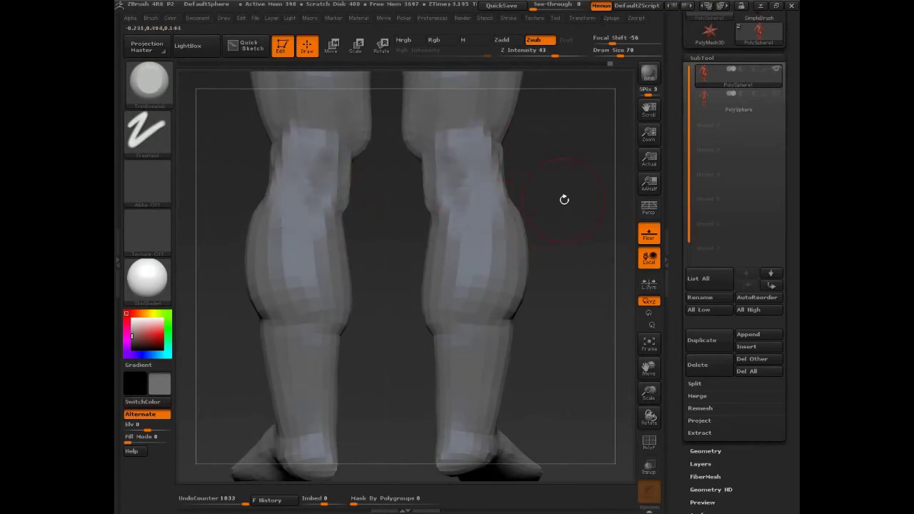
{"action": "left_click_drag", "start_coordinate": [564, 199], "coordinate": [474, 214]}
{"action": "mouse_move", "coordinate": [535, 239]}
{"action": "left_mouse_down"}
{"action": "mouse_move", "coordinate": [593, 214]}
{"action": "mouse_move", "coordinate": [473, 138]}
{"action": "mouse_move", "coordinate": [493, 146]}
{"action": "left_mouse_up"}
{"action": "left_click_drag", "start_coordinate": [549, 183], "coordinate": [528, 321], "text": "alt"}
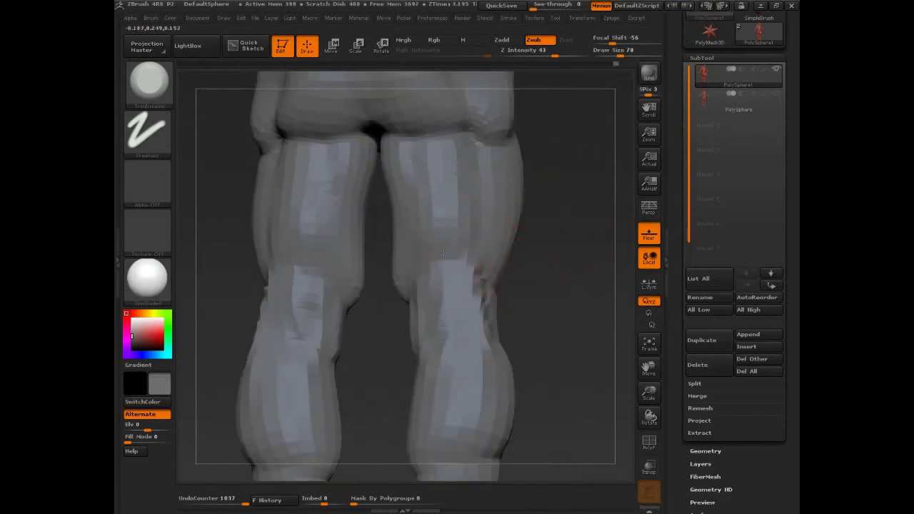
{"action": "left_click_drag", "start_coordinate": [463, 339], "coordinate": [472, 386]}
{"action": "left_click_drag", "start_coordinate": [465, 386], "coordinate": [457, 315]}
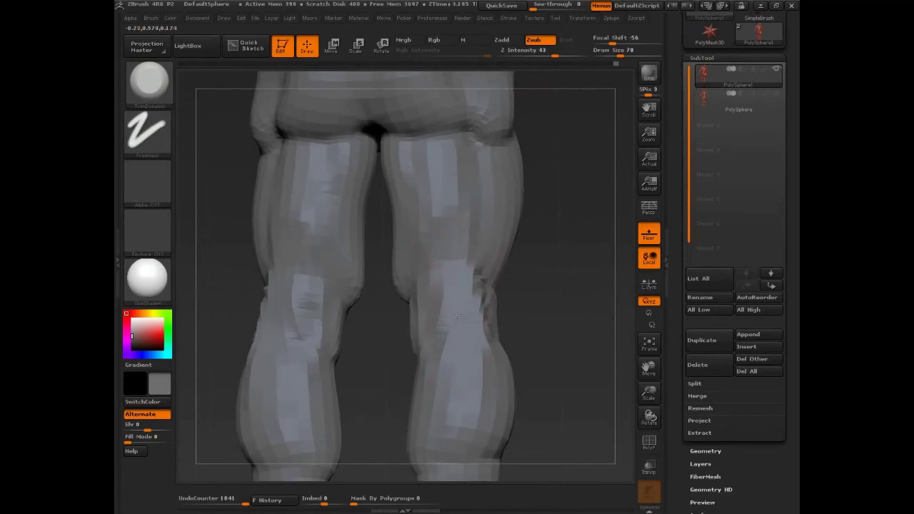
- Trim the inner and outer sides of the knees and flatten the planes of the calves and shins
{"action": "left_click_drag", "start_coordinate": [559, 335], "coordinate": [493, 271]}
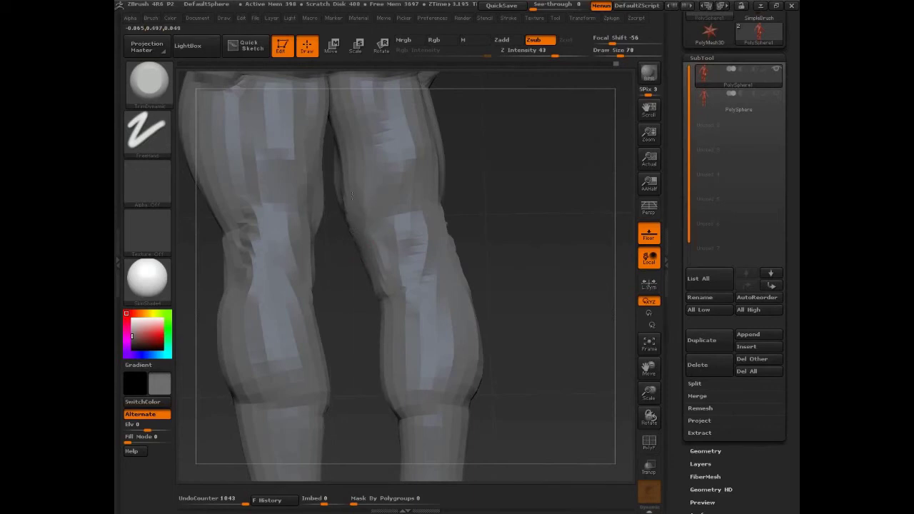
{"action": "mouse_move", "coordinate": [482, 256]}
{"action": "left_mouse_down"}
{"action": "mouse_move", "coordinate": [575, 255]}
{"action": "mouse_move", "coordinate": [575, 241]}
{"action": "mouse_move", "coordinate": [543, 254]}
{"action": "left_mouse_up"}
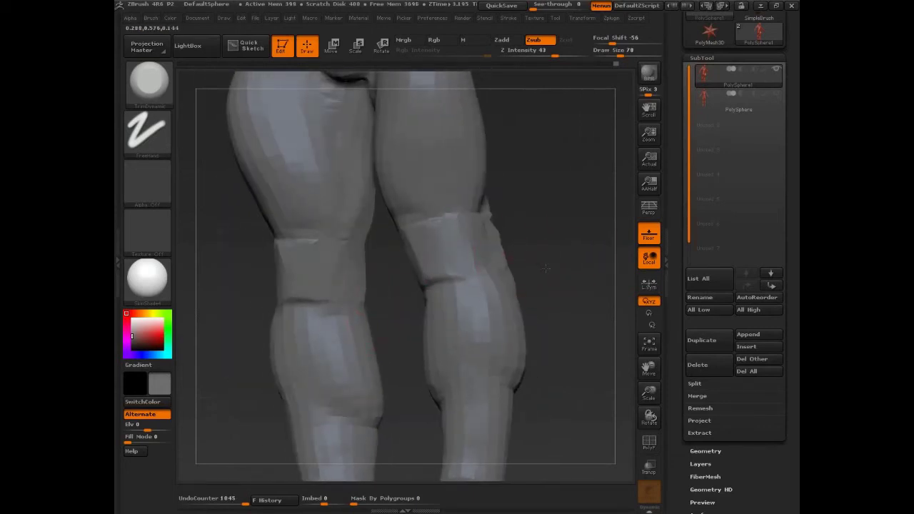
{"action": "left_click_drag", "start_coordinate": [437, 404], "coordinate": [447, 311]}
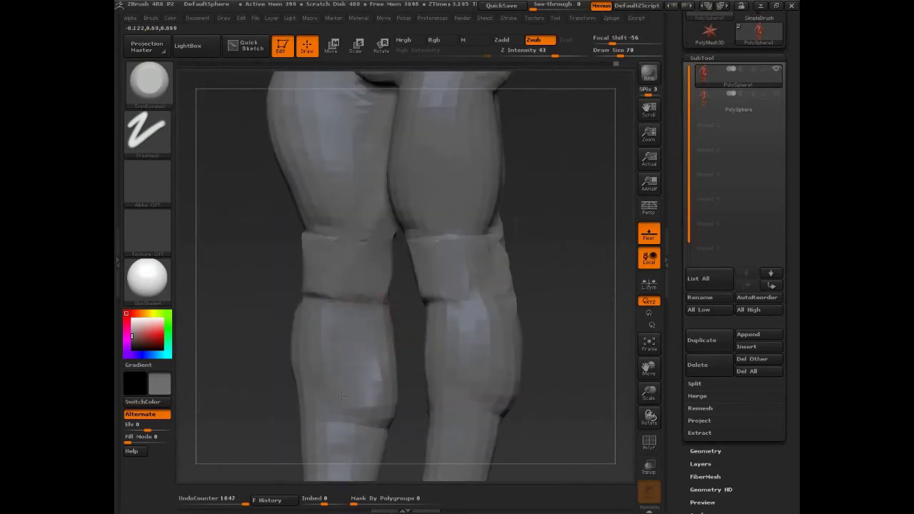
{"action": "left_click_drag", "start_coordinate": [342, 398], "coordinate": [412, 187]}
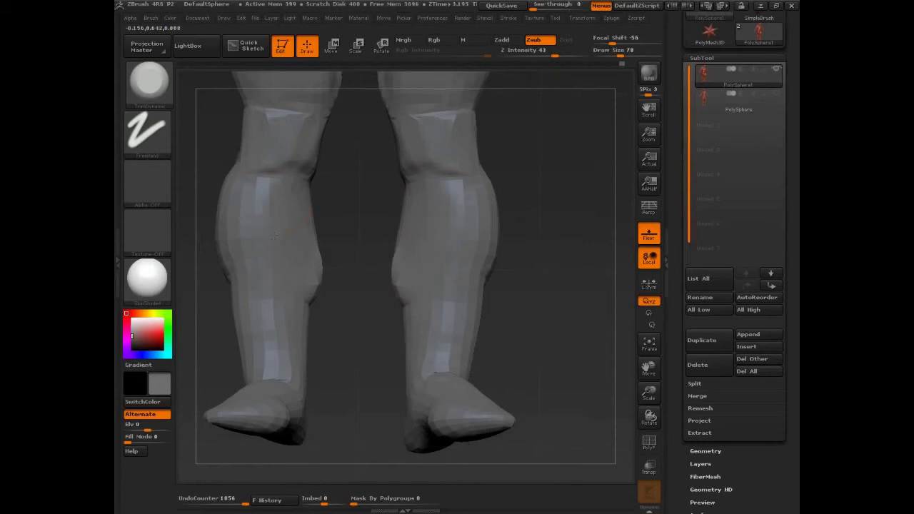
- Carve angled planes into the front of the knees with TrimDynamic, reducing the draw size to 53
{"action": "left_click_drag", "start_coordinate": [522, 216], "coordinate": [520, 346], "text": "alt"}
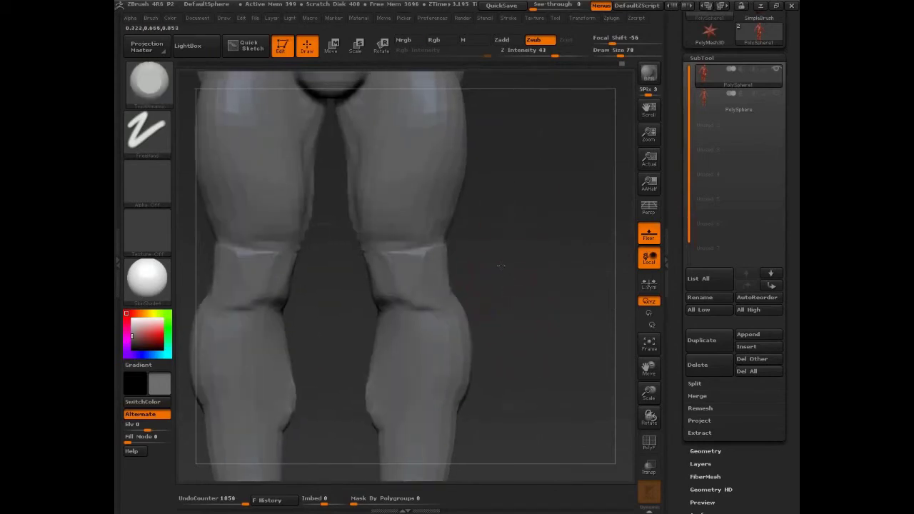
{"action": "left_click_drag", "start_coordinate": [500, 265], "coordinate": [503, 300], "text": "alt"}
{"action": "left_click_drag", "start_coordinate": [405, 259], "coordinate": [393, 267]}
{"action": "key", "text": "s"}
{"action": "left_click", "coordinate": [414, 305]}
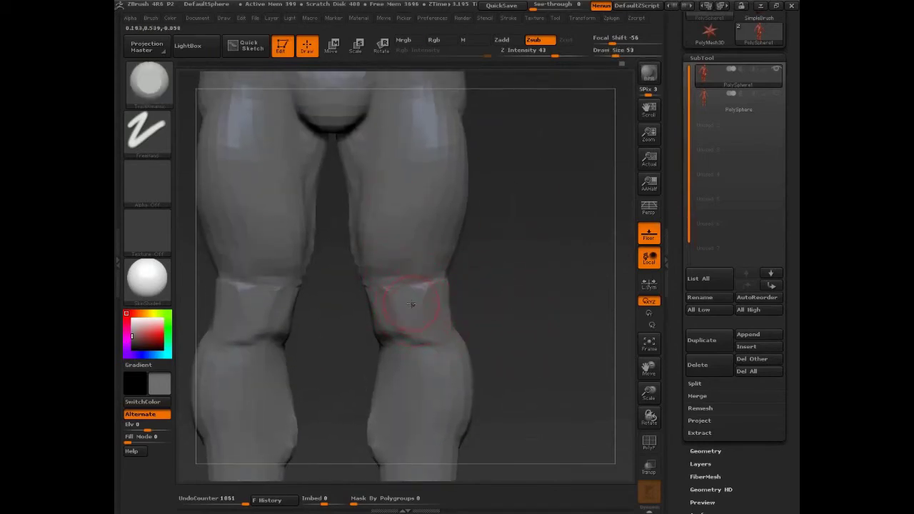
- Build up the kneecaps and the area just below them with the ClayBuildup brush at intensity 20
{"action": "key", "text": "1"}
{"action": "left_click_drag", "start_coordinate": [406, 311], "coordinate": [402, 304]}
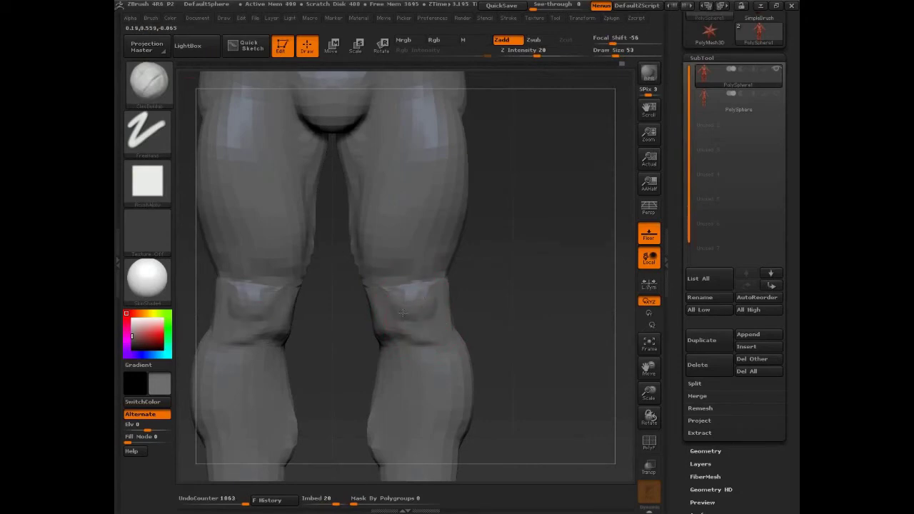
{"action": "mouse_move", "coordinate": [489, 337]}
{"action": "left_mouse_down"}
{"action": "mouse_move", "coordinate": [333, 343]}
{"action": "mouse_move", "coordinate": [526, 353]}
{"action": "mouse_move", "coordinate": [452, 333]}
{"action": "left_mouse_up"}
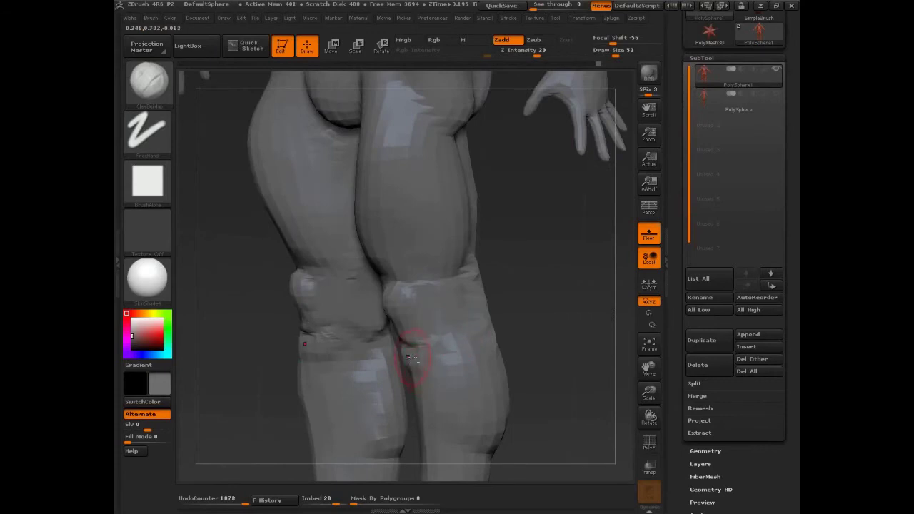
- Flatten and blend the clay below the kneecaps into the shins with TrimDynamic at draw size 81
{"action": "key", "text": "b"}
{"action": "key", "text": "t"}
{"action": "key", "text": "d"}
{"action": "mouse_move", "coordinate": [511, 343]}
{"action": "left_mouse_down"}
{"action": "mouse_move", "coordinate": [523, 334]}
{"action": "mouse_move", "coordinate": [572, 336]}
{"action": "left_mouse_up"}
{"action": "left_click_drag", "start_coordinate": [416, 350], "coordinate": [399, 366]}
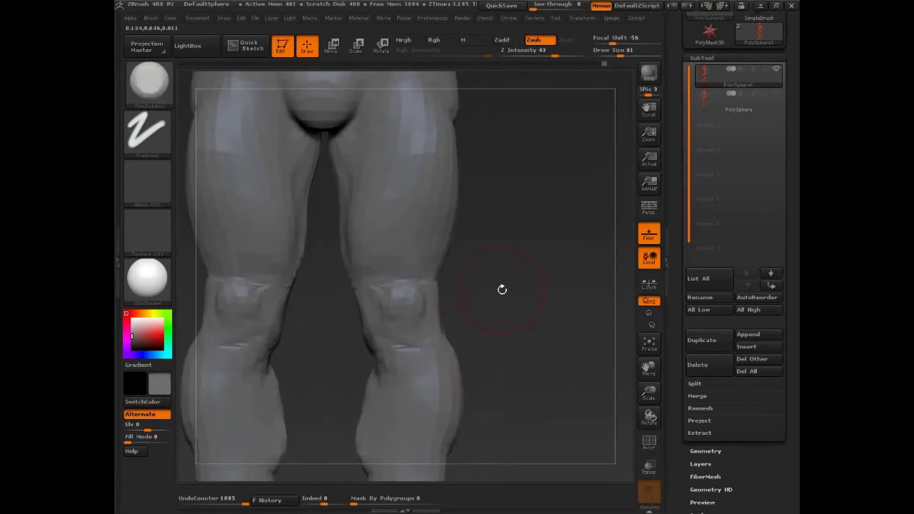
- Trim the surfaces of the thighs and hips with TrimDynamic while working around the upper legs
{"action": "left_click_drag", "start_coordinate": [502, 289], "coordinate": [400, 257]}
{"action": "mouse_move", "coordinate": [511, 169]}
{"action": "left_mouse_down", "text": "alt"}
{"action": "mouse_move", "coordinate": [507, 304]}
{"action": "mouse_move", "coordinate": [447, 319]}
{"action": "mouse_move", "coordinate": [481, 348]}
{"action": "mouse_move", "coordinate": [469, 341]}
{"action": "left_mouse_up", "text": "alt"}
{"action": "left_click_drag", "start_coordinate": [549, 367], "coordinate": [427, 335]}
{"action": "mouse_move", "coordinate": [486, 355]}
{"action": "left_mouse_down"}
{"action": "mouse_move", "coordinate": [475, 322]}
{"action": "mouse_move", "coordinate": [497, 309]}
{"action": "mouse_move", "coordinate": [467, 323]}
{"action": "left_mouse_up"}
{"action": "left_click_drag", "start_coordinate": [318, 420], "coordinate": [274, 394], "text": "alt"}
{"action": "mouse_move", "coordinate": [559, 383]}
{"action": "left_mouse_down"}
{"action": "mouse_move", "coordinate": [570, 381]}
{"action": "mouse_move", "coordinate": [460, 355]}
{"action": "left_mouse_up"}
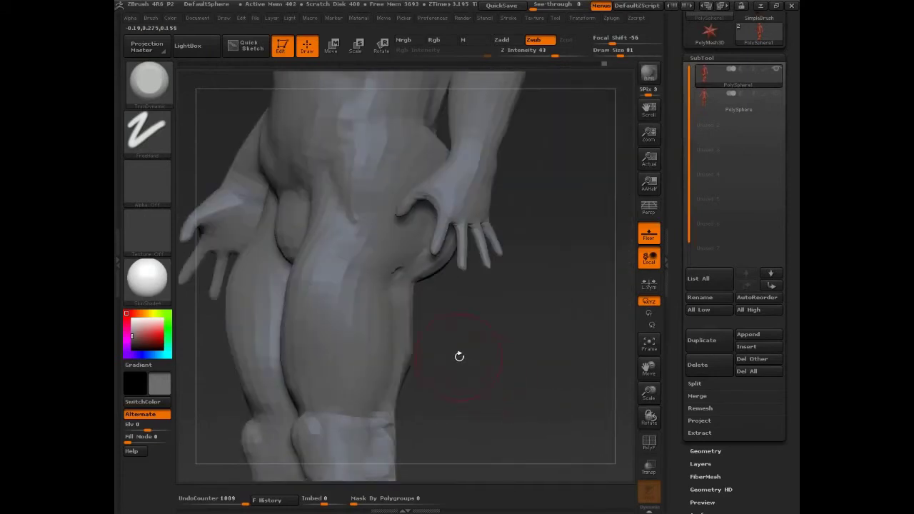
- Reshape the groin crease and the front of the upper thighs with the Move brush at draw size 123
{"action": "key", "text": "b"}
{"action": "key", "text": "m"}
{"action": "key", "text": "v"}
{"action": "key", "text": "s"}
{"action": "mouse_move", "coordinate": [319, 245]}
{"action": "left_mouse_down"}
{"action": "mouse_move", "coordinate": [314, 189]}
{"action": "mouse_move", "coordinate": [313, 218]}
{"action": "left_mouse_up"}
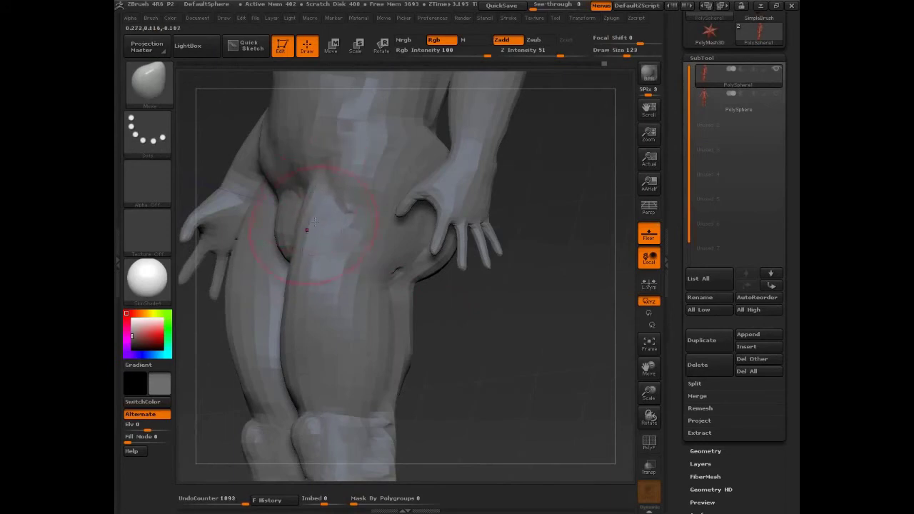
{"action": "left_click_drag", "start_coordinate": [448, 323], "coordinate": [530, 320]}
{"action": "left_click_drag", "start_coordinate": [453, 303], "coordinate": [415, 250], "text": "alt"}
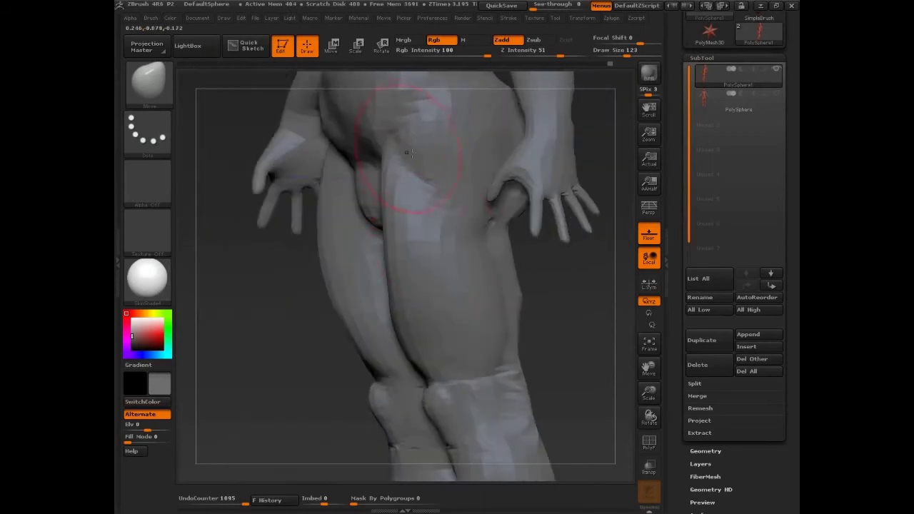
{"action": "left_click_drag", "start_coordinate": [552, 307], "coordinate": [612, 308]}
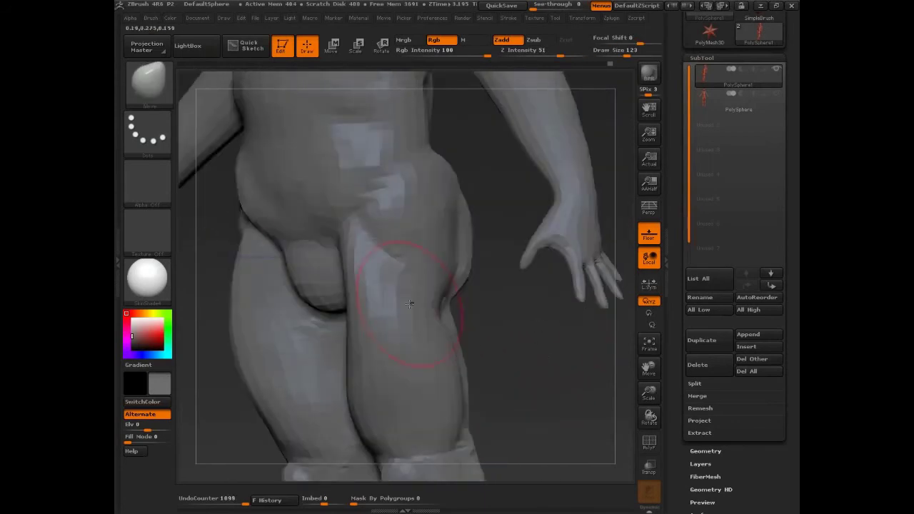
- Pull the crotch form downward and adjust the thigh contour with the Move brush at draw size 194
{"action": "left_click_drag", "start_coordinate": [310, 296], "coordinate": [323, 335]}
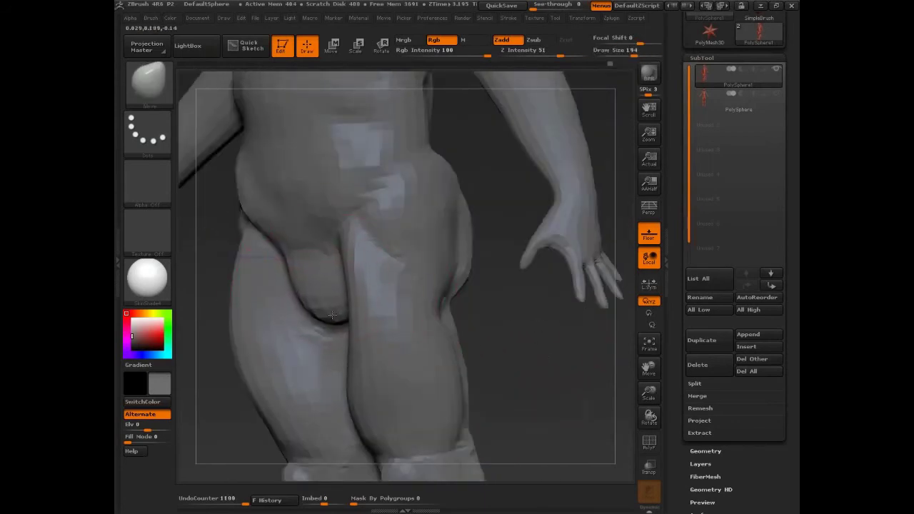
{"action": "mouse_move", "coordinate": [500, 361]}
{"action": "left_mouse_down"}
{"action": "mouse_move", "coordinate": [516, 357]}
{"action": "mouse_move", "coordinate": [486, 286]}
{"action": "mouse_move", "coordinate": [336, 245]}
{"action": "left_mouse_up"}
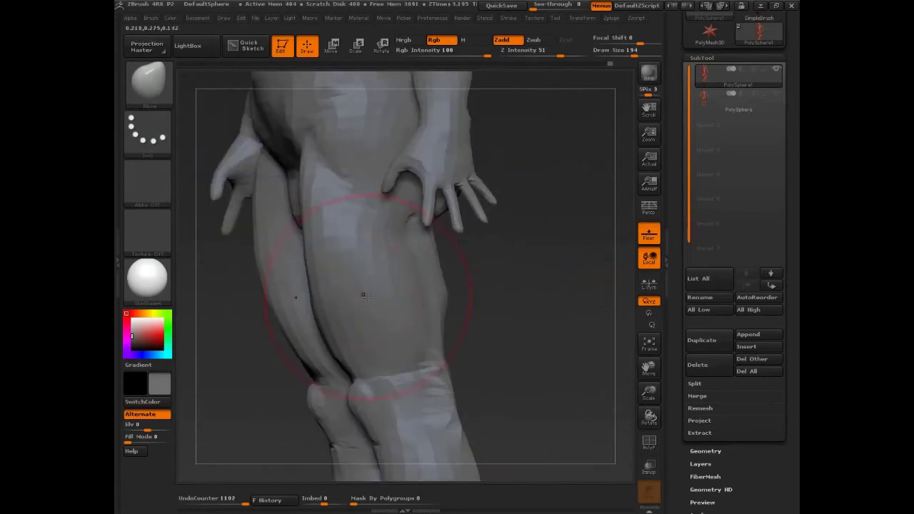
{"action": "mouse_move", "coordinate": [472, 268]}
{"action": "left_mouse_down"}
{"action": "mouse_move", "coordinate": [506, 288]}
{"action": "mouse_move", "coordinate": [500, 278]}
{"action": "left_mouse_up"}
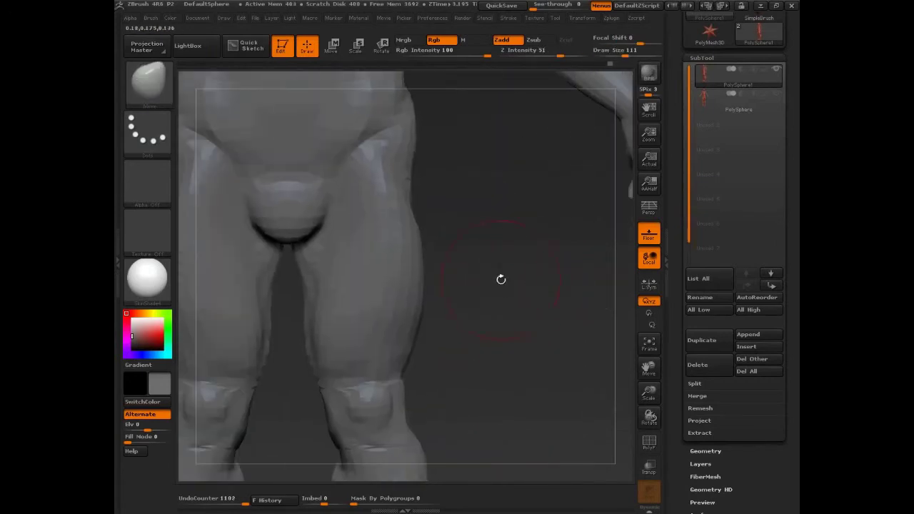
- Adjust the inner thigh contour beside the crotch with the Move brush at draw size 179
{"action": "key", "text": "s"}
{"action": "mouse_move", "coordinate": [383, 246]}
{"action": "left_mouse_down"}
{"action": "mouse_move", "coordinate": [390, 244]}
{"action": "mouse_move", "coordinate": [378, 238]}
{"action": "left_mouse_up"}
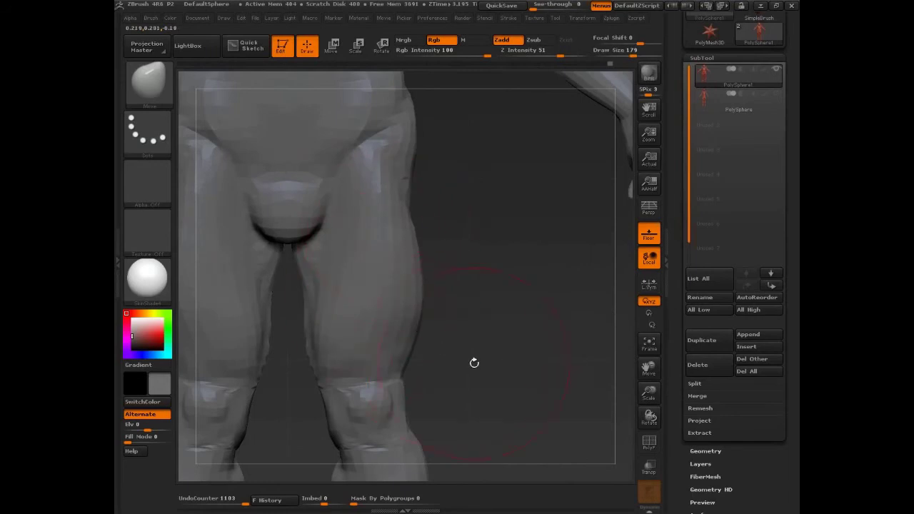
- Flatten the calves and shins below the knees with TrimDynamic at draw size 149
{"action": "mouse_move", "coordinate": [474, 363]}
{"action": "left_mouse_down", "text": "alt"}
{"action": "mouse_move", "coordinate": [502, 235]}
{"action": "mouse_move", "coordinate": [490, 219]}
{"action": "mouse_move", "coordinate": [500, 284]}
{"action": "mouse_move", "coordinate": [498, 267]}
{"action": "left_mouse_up", "text": "alt"}
{"action": "key", "text": "b"}
{"action": "key", "text": "t"}
{"action": "key", "text": "d"}
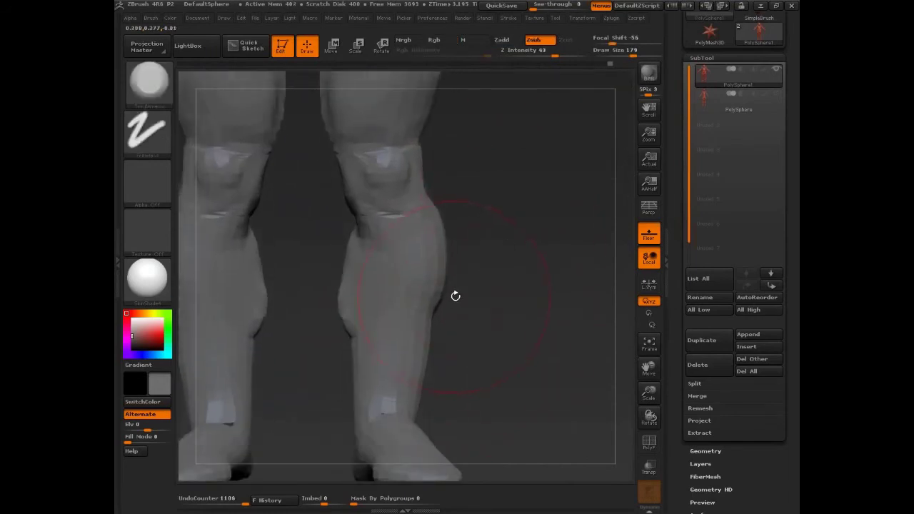
{"action": "key", "text": "s"}
{"action": "left_click_drag", "start_coordinate": [452, 309], "coordinate": [447, 308]}
{"action": "left_click_drag", "start_coordinate": [472, 306], "coordinate": [443, 303]}
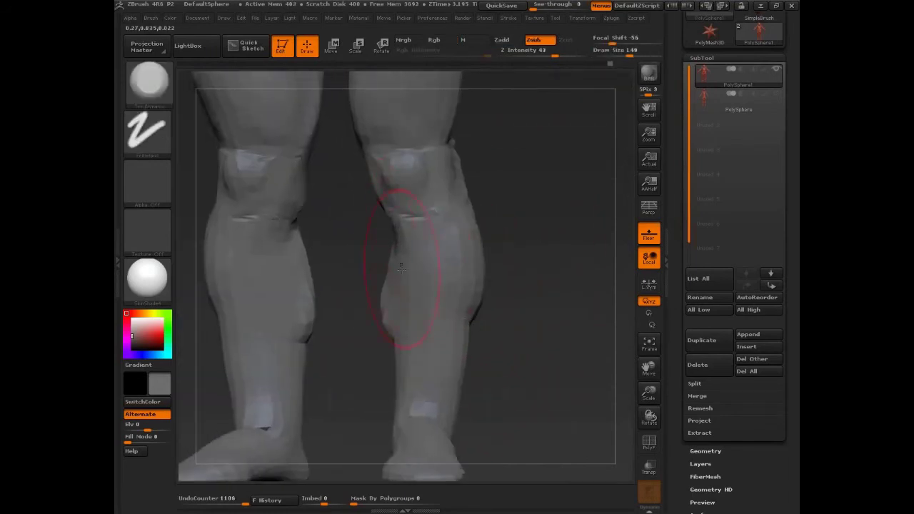
{"action": "mouse_move", "coordinate": [294, 213]}
{"action": "left_mouse_down"}
{"action": "mouse_move", "coordinate": [283, 241]}
{"action": "mouse_move", "coordinate": [268, 233]}
{"action": "left_mouse_up"}
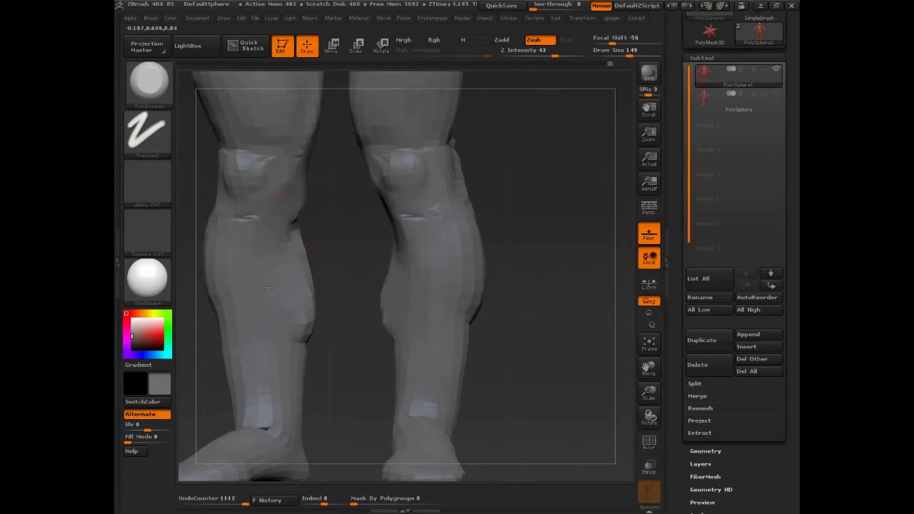
{"action": "left_click_drag", "start_coordinate": [275, 343], "coordinate": [287, 390]}
{"action": "left_click_drag", "start_coordinate": [291, 357], "coordinate": [300, 415]}
- Trim the ankles and the tops and sides of the feet with TrimDynamic at draw size 81
{"action": "key", "text": "s"}
{"action": "mouse_move", "coordinate": [333, 444]}
{"action": "left_mouse_down", "text": "alt"}
{"action": "mouse_move", "coordinate": [347, 349]}
{"action": "mouse_move", "coordinate": [319, 357]}
{"action": "mouse_move", "coordinate": [321, 315]}
{"action": "left_mouse_up", "text": "alt"}
{"action": "left_click_drag", "start_coordinate": [515, 333], "coordinate": [455, 333]}
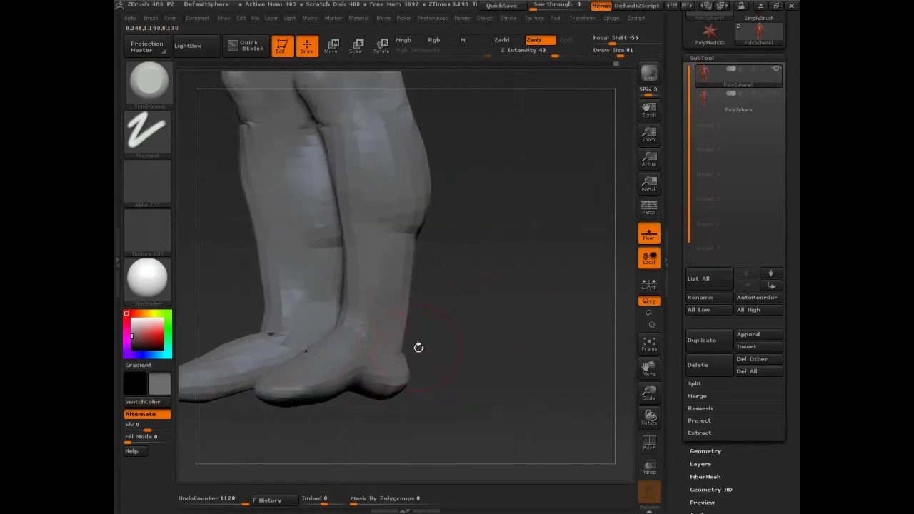
{"action": "left_click_drag", "start_coordinate": [419, 347], "coordinate": [534, 336]}
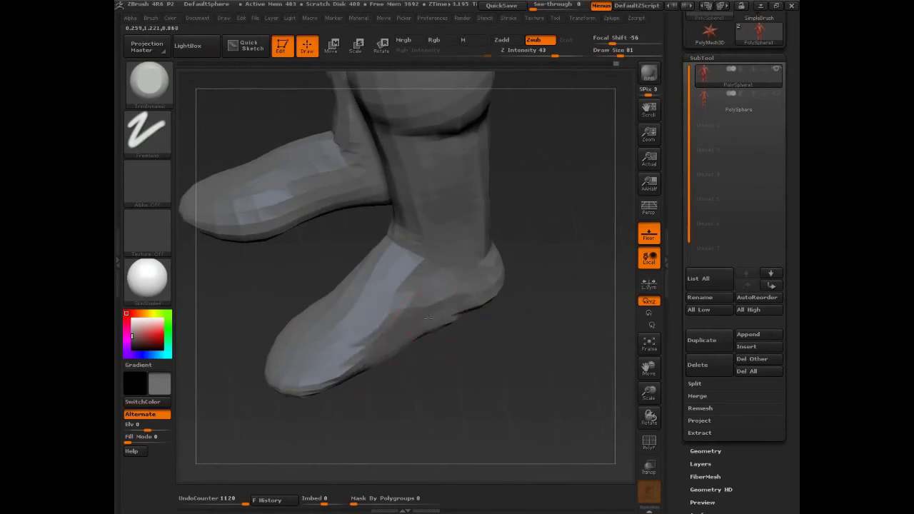
{"action": "mouse_move", "coordinate": [465, 315]}
{"action": "left_mouse_down"}
{"action": "mouse_move", "coordinate": [400, 339]}
{"action": "mouse_move", "coordinate": [578, 389]}
{"action": "mouse_move", "coordinate": [429, 305]}
{"action": "left_mouse_up"}
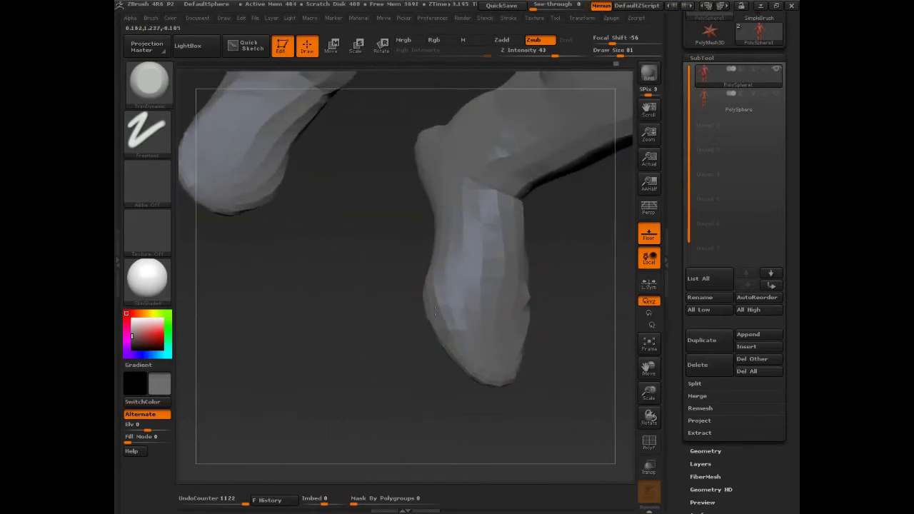
{"action": "left_click_drag", "start_coordinate": [482, 333], "coordinate": [485, 338]}
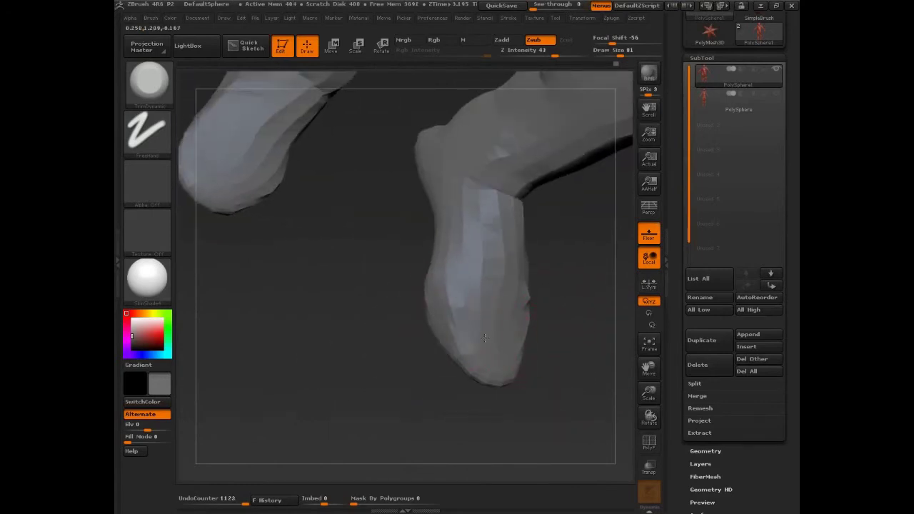
{"action": "mouse_move", "coordinate": [576, 315]}
{"action": "left_mouse_down"}
{"action": "mouse_move", "coordinate": [514, 323]}
{"action": "mouse_move", "coordinate": [521, 240]}
{"action": "mouse_move", "coordinate": [540, 222]}
{"action": "left_mouse_up"}
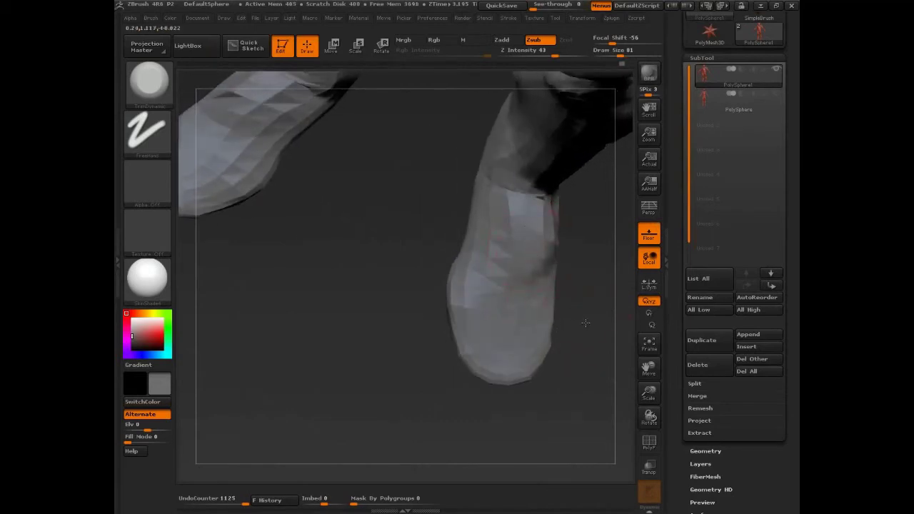
- Flatten the toe end of the foot with TrimDynamic and add volume there with a Zadd brush at Z Intensity 10
{"action": "left_click_drag", "start_coordinate": [586, 320], "coordinate": [504, 291]}
{"action": "left_click_drag", "start_coordinate": [408, 337], "coordinate": [440, 357]}
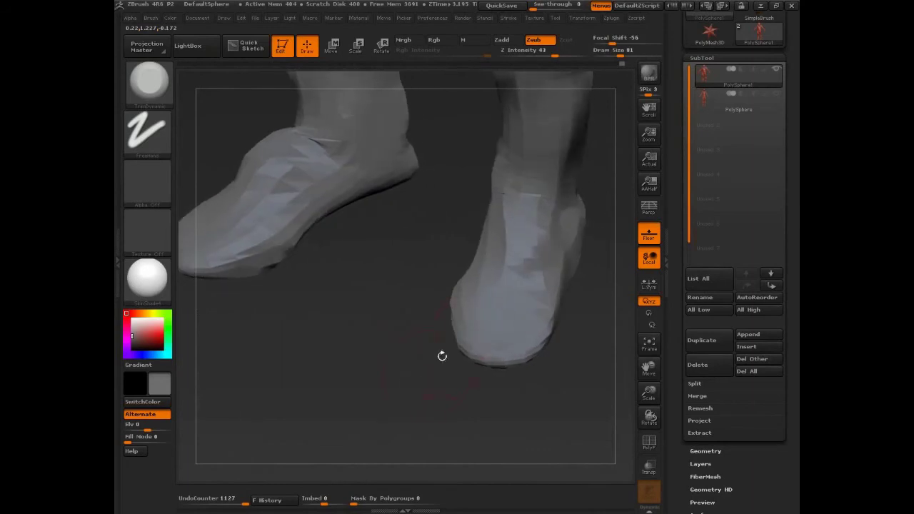
{"action": "left_click_drag", "start_coordinate": [465, 301], "coordinate": [467, 290]}
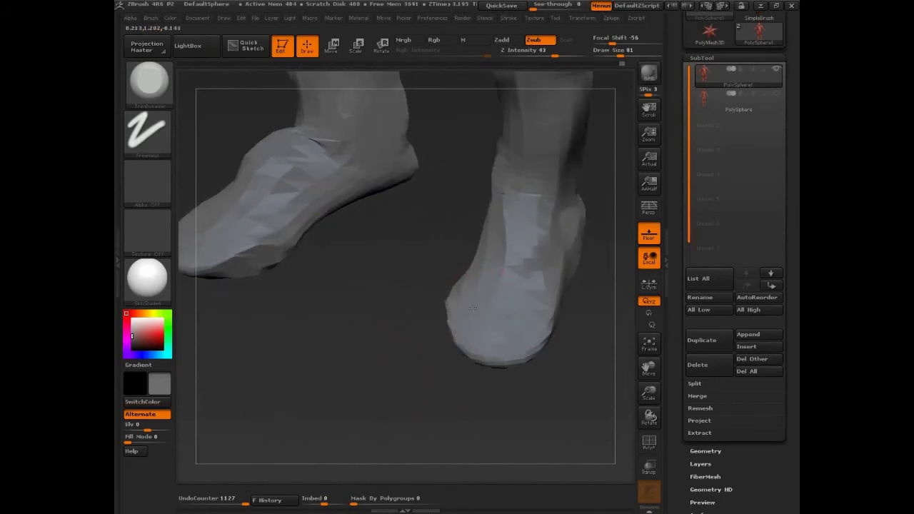
{"action": "key", "text": "b"}
{"action": "left_click", "coordinate": [513, 334]}
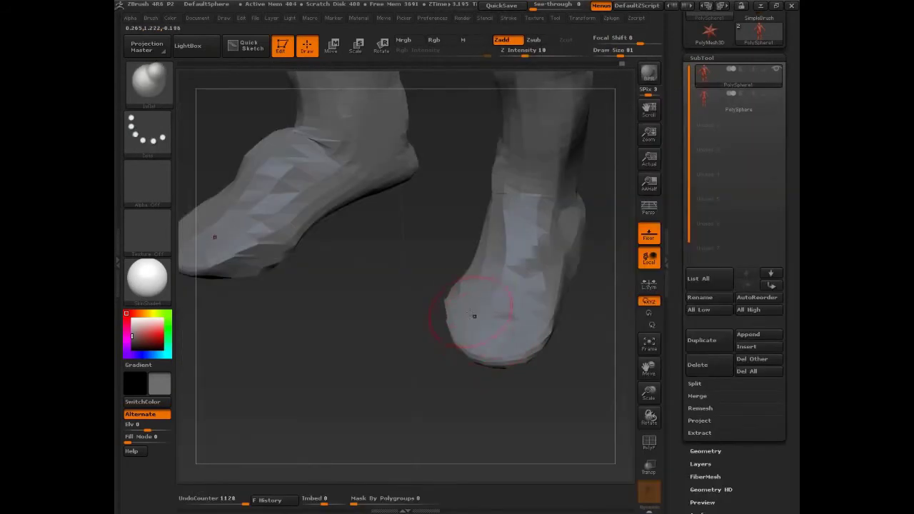
- Trim the backs of the legs around the knee hollows and upper calves with TrimDynamic at draw size 81
{"action": "mouse_move", "coordinate": [590, 337]}
{"action": "left_mouse_down"}
{"action": "mouse_move", "coordinate": [576, 326]}
{"action": "mouse_move", "coordinate": [515, 336]}
{"action": "mouse_move", "coordinate": [564, 314]}
{"action": "mouse_move", "coordinate": [585, 273]}
{"action": "mouse_move", "coordinate": [580, 335]}
{"action": "mouse_move", "coordinate": [544, 366]}
{"action": "mouse_move", "coordinate": [574, 356]}
{"action": "mouse_move", "coordinate": [526, 319]}
{"action": "mouse_move", "coordinate": [569, 349]}
{"action": "left_mouse_up"}
{"action": "mouse_move", "coordinate": [564, 251]}
{"action": "left_mouse_down", "text": "alt"}
{"action": "mouse_move", "coordinate": [536, 371]}
{"action": "mouse_move", "coordinate": [563, 363]}
{"action": "left_mouse_up", "text": "alt"}
{"action": "key", "text": "b"}
{"action": "key", "text": "t"}
{"action": "key", "text": "d"}
{"action": "left_click_drag", "start_coordinate": [342, 230], "coordinate": [424, 243]}
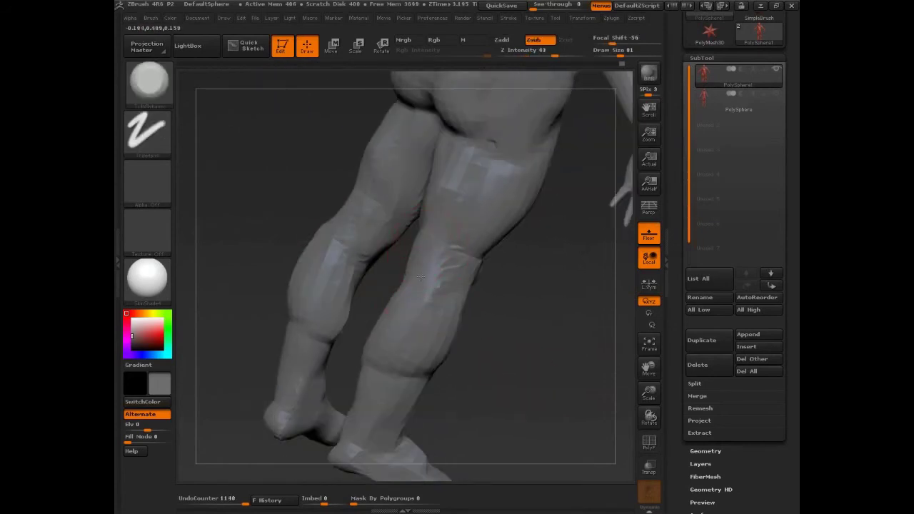
{"action": "left_click_drag", "start_coordinate": [409, 274], "coordinate": [486, 274]}
{"action": "left_click_drag", "start_coordinate": [408, 225], "coordinate": [415, 243]}
- Build up the sides of the knees and the upper shins with ClayBuildup, reducing the draw size to 74
{"action": "key", "text": "b"}
{"action": "key", "text": "c"}
{"action": "key", "text": "b"}
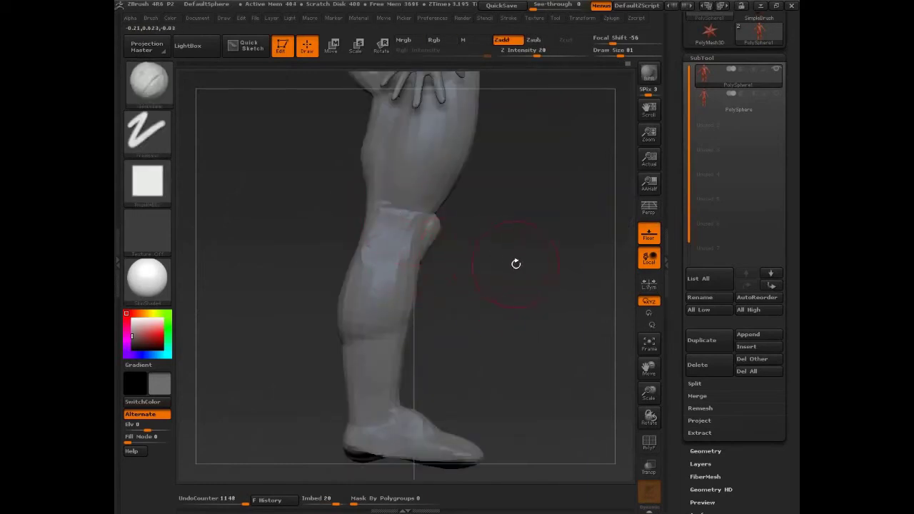
{"action": "left_click_drag", "start_coordinate": [517, 264], "coordinate": [487, 263]}
{"action": "left_click_drag", "start_coordinate": [401, 230], "coordinate": [408, 224]}
{"action": "key", "text": "["}
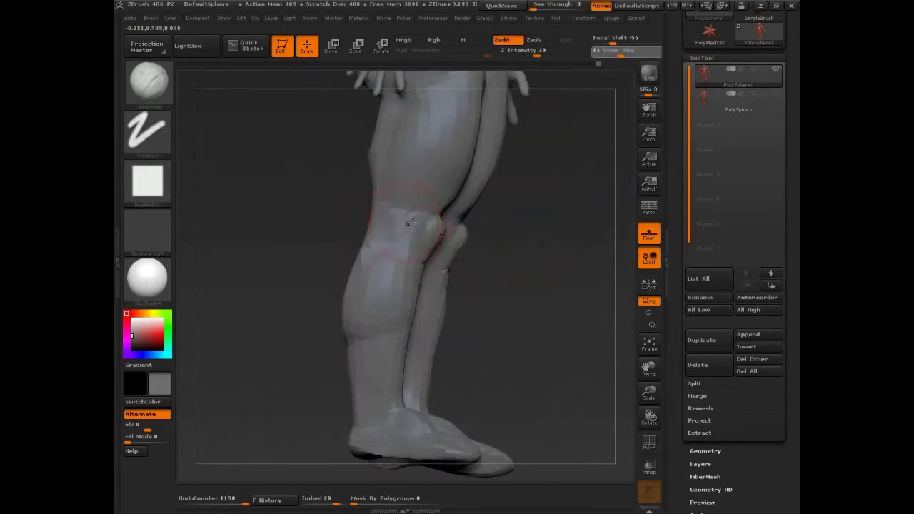
{"action": "left_click_drag", "start_coordinate": [486, 232], "coordinate": [521, 232]}
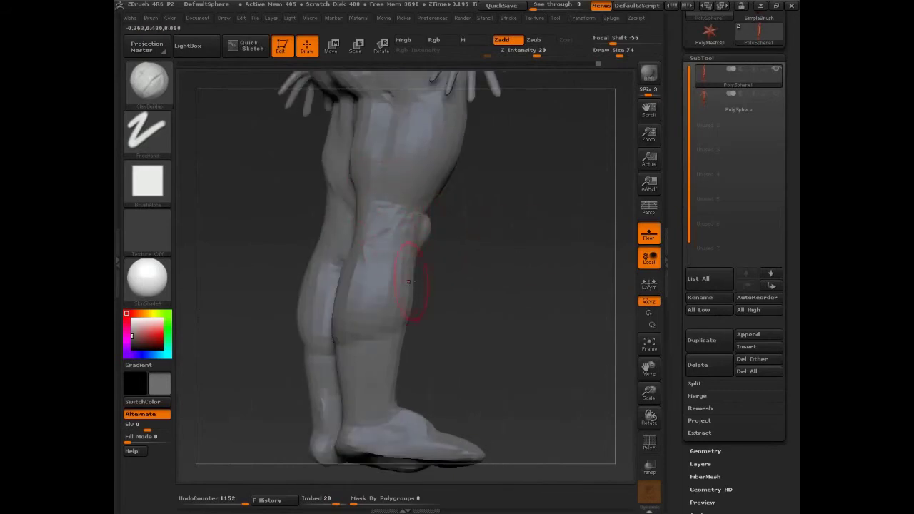
{"action": "left_click_drag", "start_coordinate": [487, 292], "coordinate": [461, 286]}
{"action": "left_click_drag", "start_coordinate": [418, 258], "coordinate": [427, 265]}
{"action": "left_click_drag", "start_coordinate": [549, 293], "coordinate": [516, 290]}
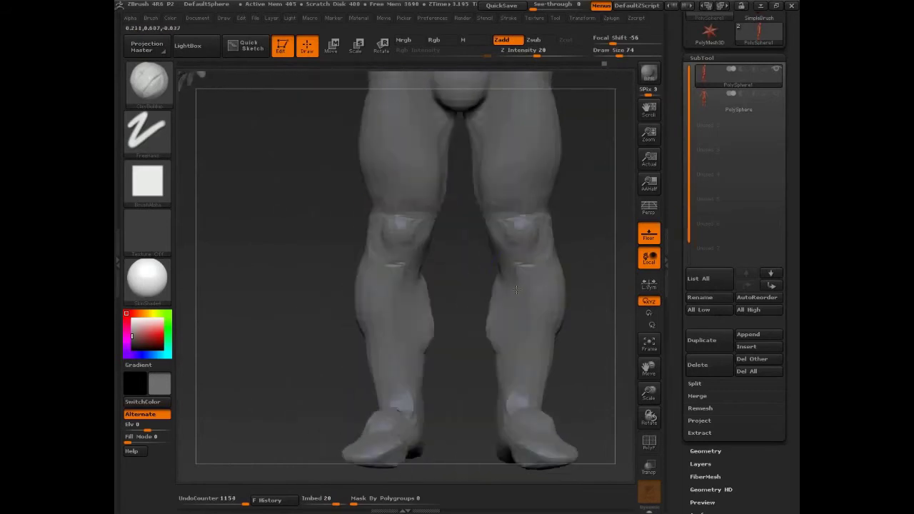
- Build up the buttocks and their transition into the lower back and thighs with ClayBuildup at draw size 74
{"action": "mouse_move", "coordinate": [602, 208]}
{"action": "left_mouse_down", "text": "alt"}
{"action": "mouse_move", "coordinate": [549, 325]}
{"action": "mouse_move", "coordinate": [548, 298]}
{"action": "mouse_move", "coordinate": [548, 391]}
{"action": "mouse_move", "coordinate": [478, 381]}
{"action": "mouse_move", "coordinate": [532, 361]}
{"action": "mouse_move", "coordinate": [446, 333]}
{"action": "left_mouse_up", "text": "alt"}
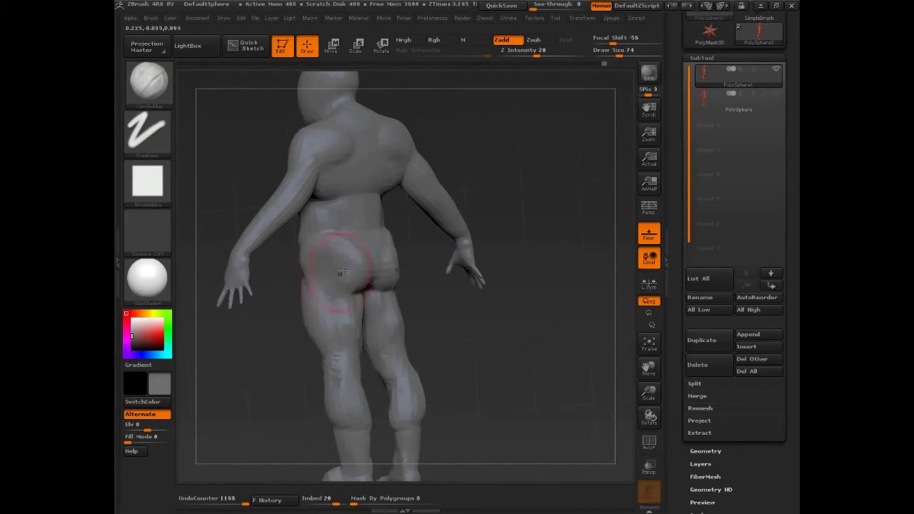
{"action": "left_click_drag", "start_coordinate": [355, 239], "coordinate": [343, 258]}
{"action": "left_click_drag", "start_coordinate": [356, 295], "coordinate": [364, 272]}
{"action": "left_click_drag", "start_coordinate": [446, 300], "coordinate": [510, 289]}
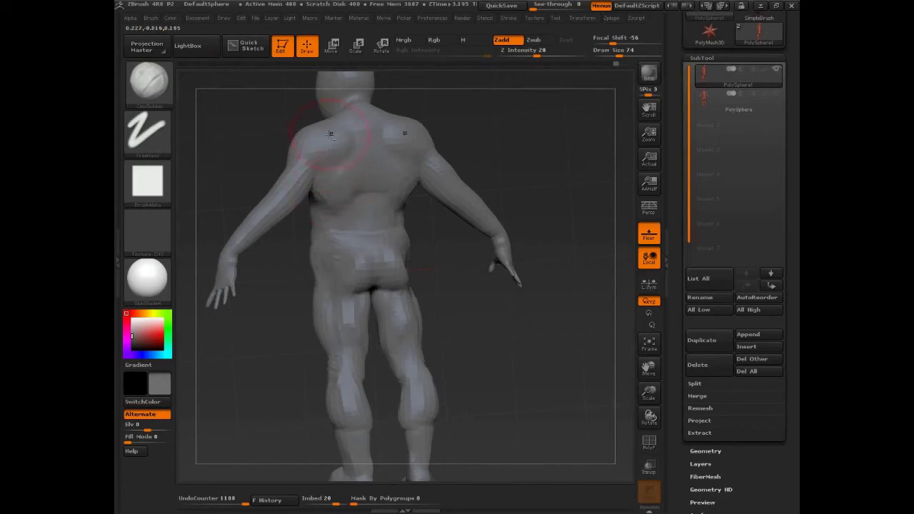
- Build up the shoulder blades and upper back muscles with ClayBuildup at draw size 74
{"action": "left_click_drag", "start_coordinate": [330, 135], "coordinate": [338, 137]}
{"action": "mouse_move", "coordinate": [464, 105]}
{"action": "left_mouse_down"}
{"action": "mouse_move", "coordinate": [329, 172]}
{"action": "mouse_move", "coordinate": [495, 162]}
{"action": "mouse_move", "coordinate": [469, 229]}
{"action": "mouse_move", "coordinate": [502, 231]}
{"action": "mouse_move", "coordinate": [385, 226]}
{"action": "mouse_move", "coordinate": [433, 191]}
{"action": "left_mouse_up"}
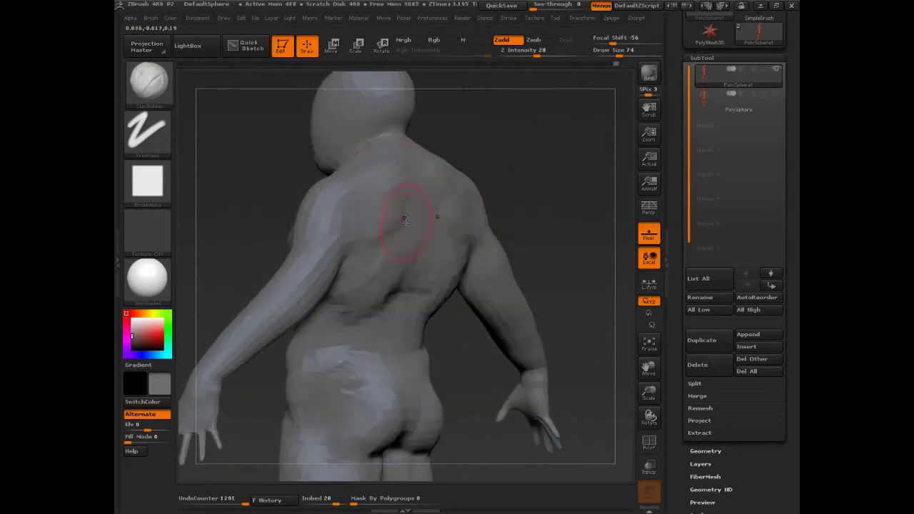
{"action": "left_click_drag", "start_coordinate": [404, 222], "coordinate": [390, 268]}
{"action": "left_click_drag", "start_coordinate": [373, 230], "coordinate": [350, 248]}
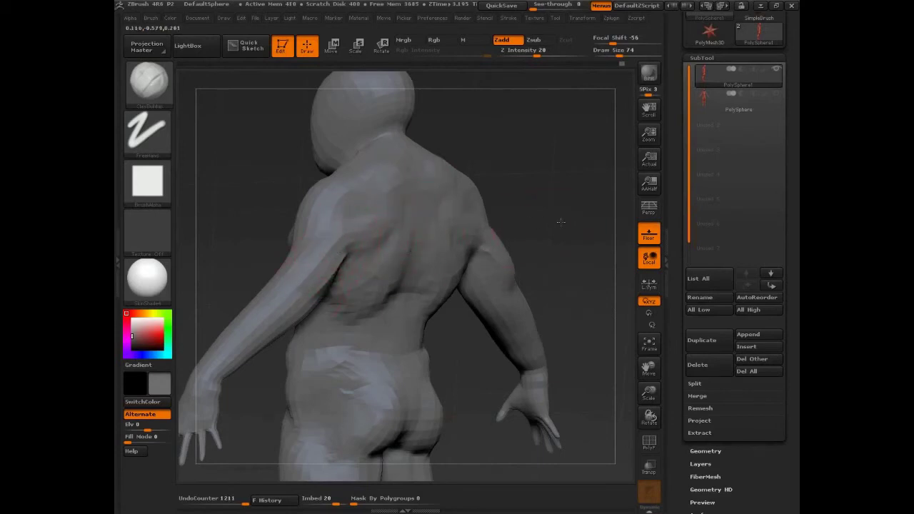
- Add clay along the collarbones and the base of the neck with ClayBuildup at draw size 38
{"action": "left_click_drag", "start_coordinate": [561, 222], "coordinate": [531, 223]}
{"action": "left_click_drag", "start_coordinate": [561, 261], "coordinate": [588, 307], "text": "shift"}
{"action": "mouse_move", "coordinate": [588, 227]}
{"action": "left_mouse_down"}
{"action": "mouse_move", "coordinate": [615, 234]}
{"action": "mouse_move", "coordinate": [536, 245]}
{"action": "mouse_move", "coordinate": [498, 205]}
{"action": "mouse_move", "coordinate": [568, 239]}
{"action": "left_mouse_up"}
{"action": "key", "text": "s"}
{"action": "left_click", "coordinate": [468, 218]}
{"action": "left_click_drag", "start_coordinate": [508, 176], "coordinate": [537, 199]}
{"action": "left_click_drag", "start_coordinate": [409, 225], "coordinate": [417, 222]}
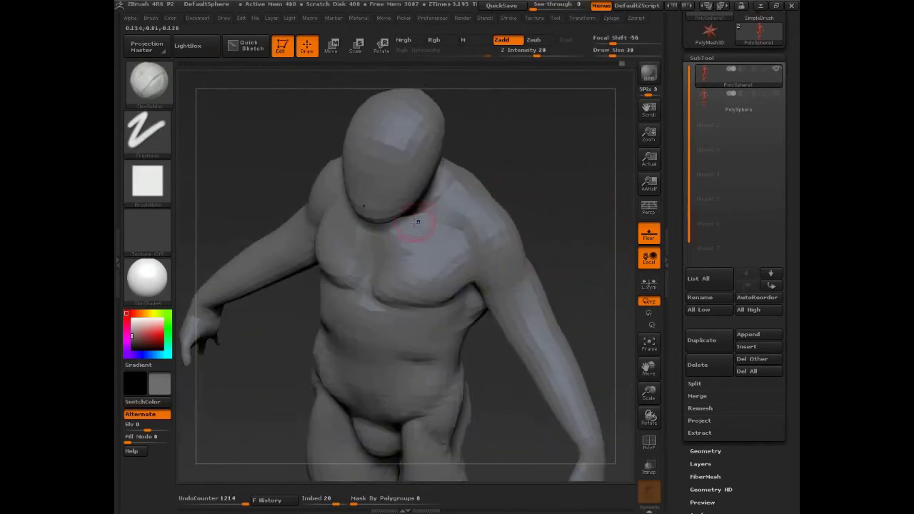
{"action": "mouse_move", "coordinate": [474, 215]}
{"action": "left_mouse_down"}
{"action": "mouse_move", "coordinate": [450, 212]}
{"action": "mouse_move", "coordinate": [469, 193]}
{"action": "left_mouse_up"}
- Shape the face and jaw planes of the head with ClayBuildup at draw size 65
{"action": "key", "text": "s"}
{"action": "left_click", "coordinate": [464, 204]}
{"action": "mouse_move", "coordinate": [548, 212]}
{"action": "left_mouse_down"}
{"action": "mouse_move", "coordinate": [521, 191]}
{"action": "mouse_move", "coordinate": [548, 192]}
{"action": "mouse_move", "coordinate": [509, 187]}
{"action": "left_mouse_up"}
{"action": "left_click_drag", "start_coordinate": [443, 181], "coordinate": [426, 192]}
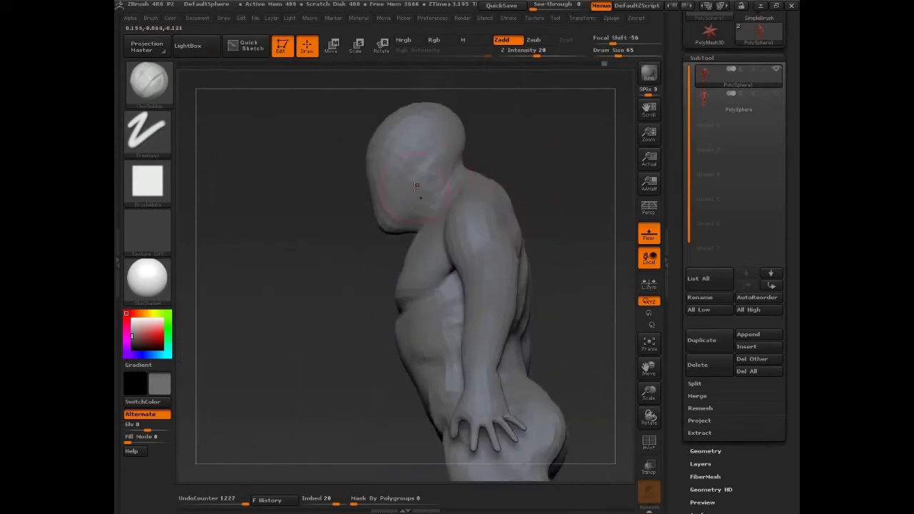
{"action": "left_click_drag", "start_coordinate": [409, 226], "coordinate": [384, 232]}
{"action": "left_click_drag", "start_coordinate": [336, 269], "coordinate": [371, 259]}
{"action": "mouse_move", "coordinate": [402, 229]}
{"action": "left_mouse_down"}
{"action": "mouse_move", "coordinate": [380, 237]}
{"action": "mouse_move", "coordinate": [373, 269]}
{"action": "left_mouse_up"}
{"action": "left_click_drag", "start_coordinate": [331, 262], "coordinate": [484, 211]}
{"action": "left_click_drag", "start_coordinate": [523, 213], "coordinate": [551, 251]}
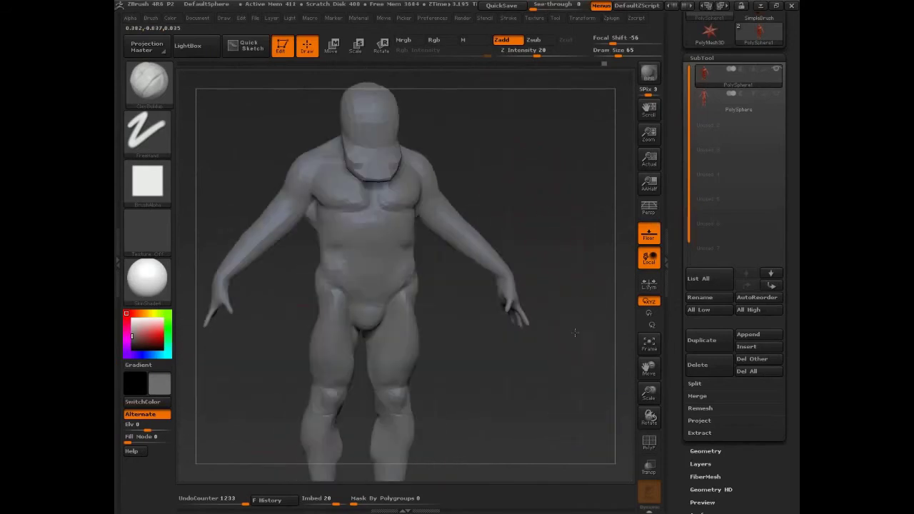
- Block in the abdominal muscles from the ribs down to the lower belly with ClayBuildup at draw size 65
{"action": "left_click_drag", "start_coordinate": [575, 332], "coordinate": [587, 208]}
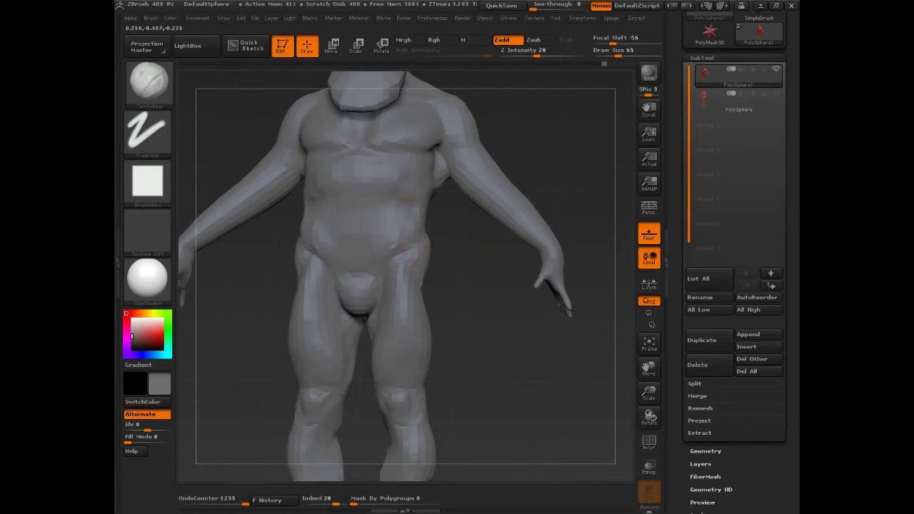
{"action": "mouse_move", "coordinate": [392, 205]}
{"action": "left_mouse_down"}
{"action": "mouse_move", "coordinate": [323, 199]}
{"action": "mouse_move", "coordinate": [380, 218]}
{"action": "mouse_move", "coordinate": [358, 233]}
{"action": "left_mouse_up"}
{"action": "left_click_drag", "start_coordinate": [347, 276], "coordinate": [372, 276]}
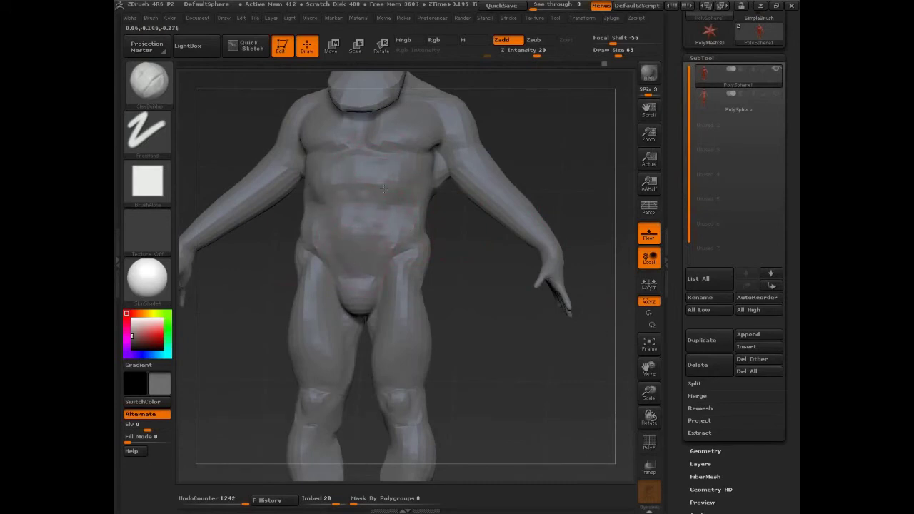
{"action": "mouse_move", "coordinate": [383, 189]}
{"action": "left_mouse_down"}
{"action": "mouse_move", "coordinate": [387, 219]}
{"action": "mouse_move", "coordinate": [319, 174]}
{"action": "left_mouse_up"}
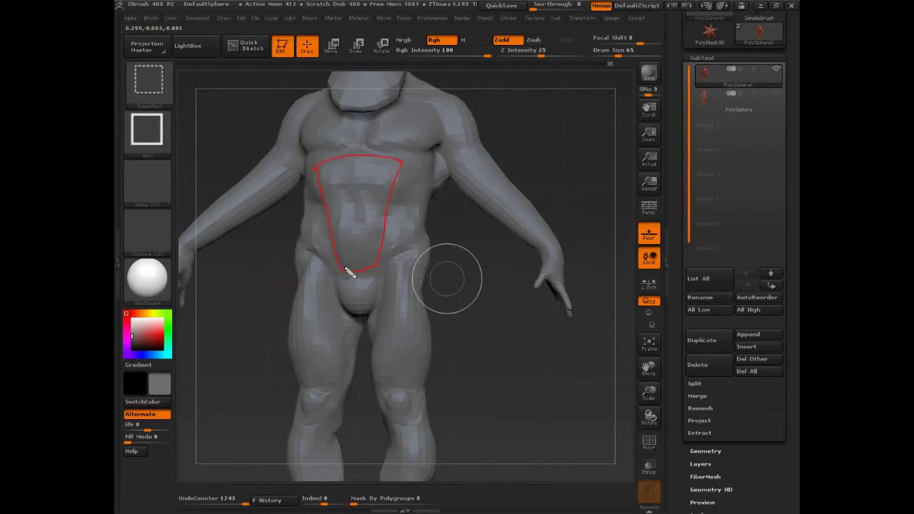
{"action": "left_click_drag", "start_coordinate": [310, 230], "coordinate": [400, 227]}
{"action": "left_click_drag", "start_coordinate": [309, 212], "coordinate": [401, 215]}
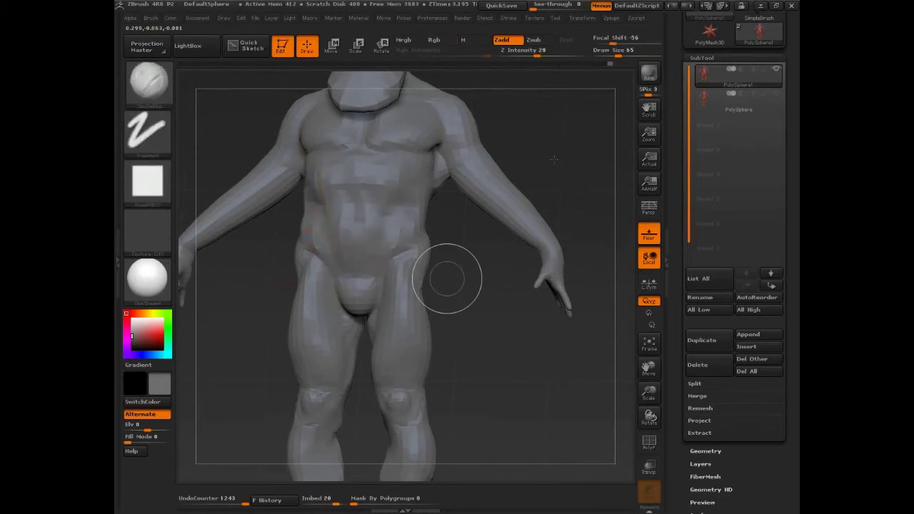
- Build up the long front abdominal muscles, the obliques and the side of the ribcage with ClayBuildup
{"action": "left_click_drag", "start_coordinate": [450, 276], "coordinate": [360, 199]}
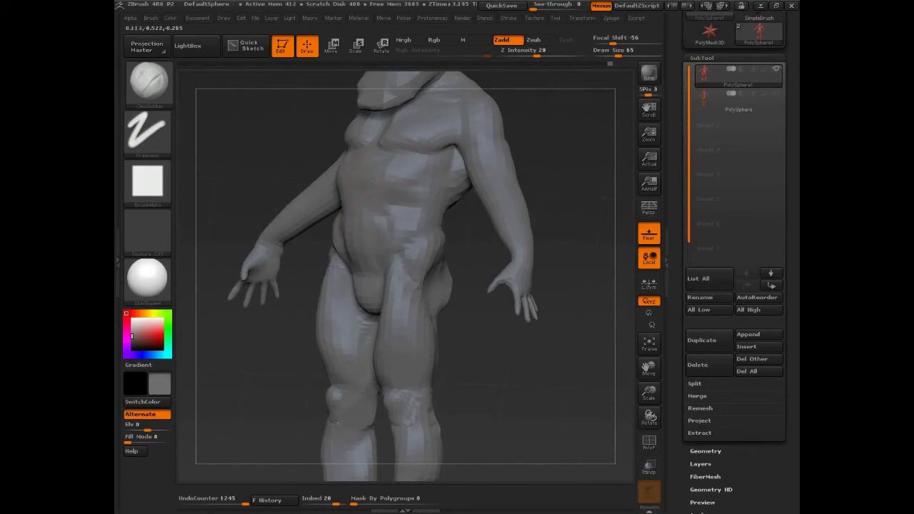
{"action": "left_click_drag", "start_coordinate": [377, 162], "coordinate": [354, 263]}
{"action": "left_click_drag", "start_coordinate": [371, 178], "coordinate": [359, 254]}
{"action": "left_click_drag", "start_coordinate": [369, 204], "coordinate": [352, 269]}
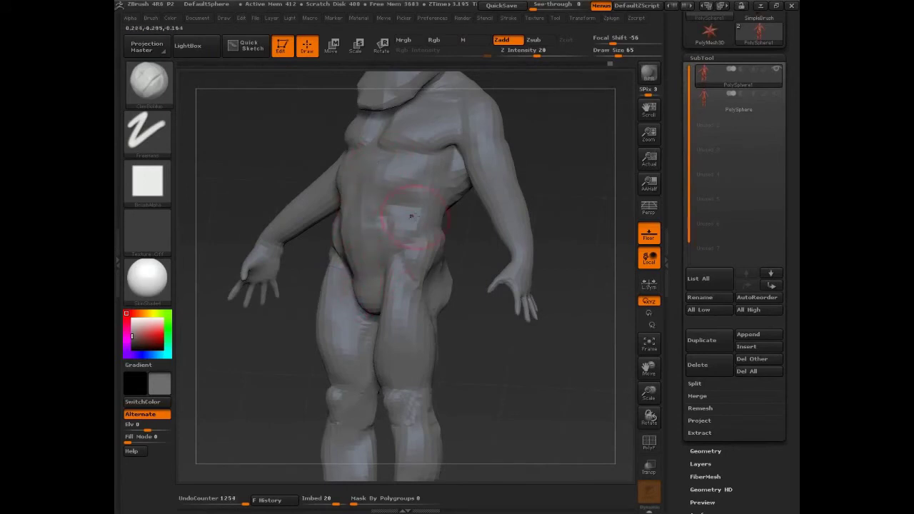
{"action": "left_click_drag", "start_coordinate": [411, 202], "coordinate": [413, 207]}
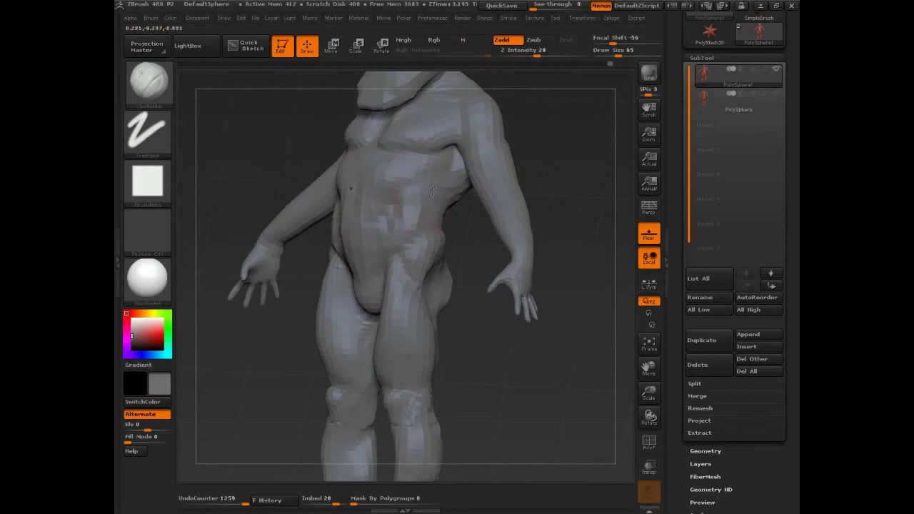
{"action": "left_click_drag", "start_coordinate": [448, 180], "coordinate": [451, 180]}
- Define the upper arm and inner elbow with ClayBuildup, reducing the draw size to 43
{"action": "mouse_move", "coordinate": [527, 150]}
{"action": "left_mouse_down"}
{"action": "mouse_move", "coordinate": [599, 153]}
{"action": "mouse_move", "coordinate": [614, 162]}
{"action": "mouse_move", "coordinate": [598, 162]}
{"action": "left_mouse_up"}
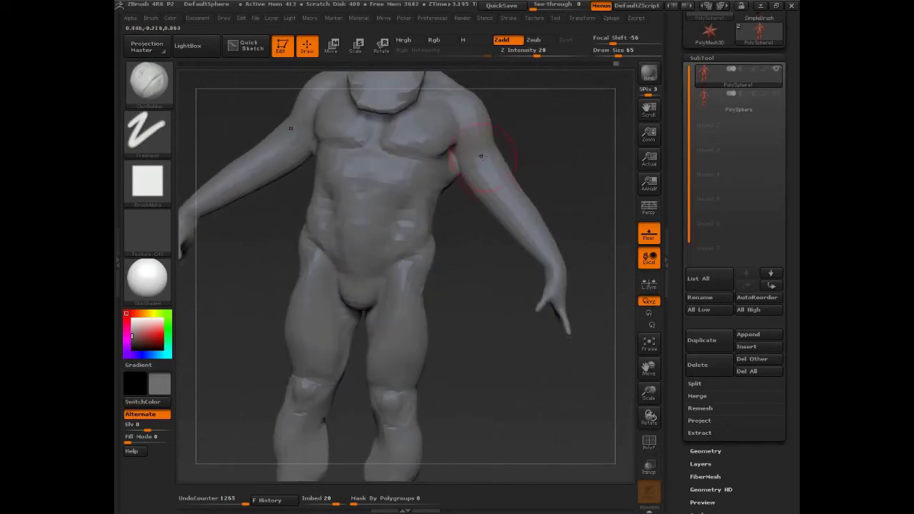
{"action": "mouse_move", "coordinate": [481, 169]}
{"action": "left_mouse_down"}
{"action": "mouse_move", "coordinate": [475, 183]}
{"action": "mouse_move", "coordinate": [465, 170]}
{"action": "left_mouse_up"}
{"action": "mouse_move", "coordinate": [554, 187]}
{"action": "left_mouse_down"}
{"action": "mouse_move", "coordinate": [584, 193]}
{"action": "mouse_move", "coordinate": [490, 200]}
{"action": "mouse_move", "coordinate": [447, 192]}
{"action": "left_mouse_up"}
{"action": "key", "text": "shift"}
{"action": "mouse_move", "coordinate": [572, 173]}
{"action": "left_mouse_down"}
{"action": "mouse_move", "coordinate": [504, 160]}
{"action": "mouse_move", "coordinate": [564, 191]}
{"action": "left_mouse_up"}
{"action": "key", "text": "ctrl"}
{"action": "left_click_drag", "start_coordinate": [433, 174], "coordinate": [455, 207], "text": "shift"}
{"action": "mouse_move", "coordinate": [560, 190]}
{"action": "left_mouse_down"}
{"action": "mouse_move", "coordinate": [524, 205]}
{"action": "mouse_move", "coordinate": [517, 200]}
{"action": "mouse_move", "coordinate": [556, 190]}
{"action": "mouse_move", "coordinate": [485, 198]}
{"action": "left_mouse_up"}
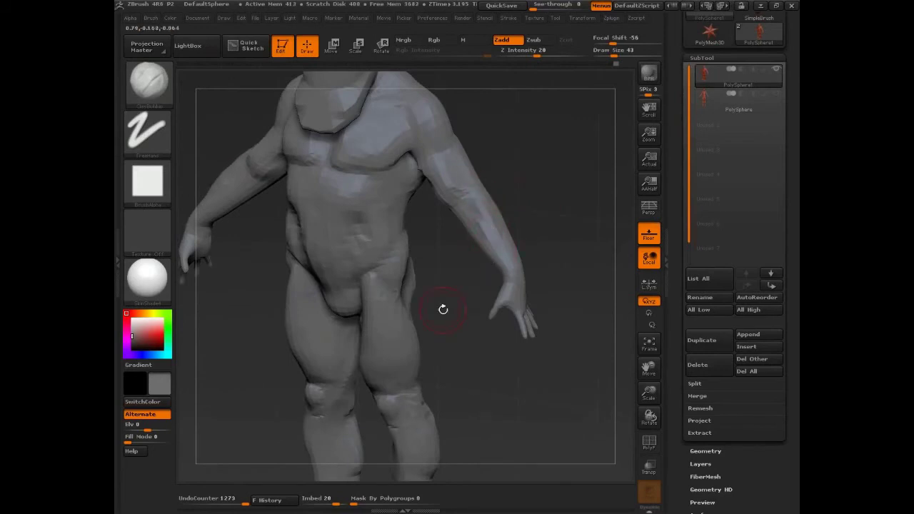
{"action": "left_click_drag", "start_coordinate": [443, 308], "coordinate": [565, 232]}
{"action": "key", "text": "ctrl+shift"}
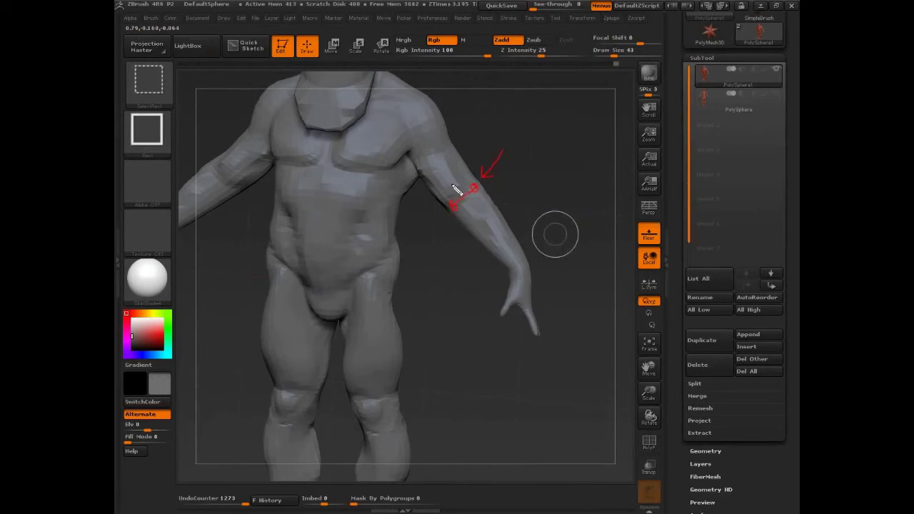
{"action": "left_click_drag", "start_coordinate": [473, 173], "coordinate": [505, 245]}
{"action": "left_click_drag", "start_coordinate": [575, 271], "coordinate": [535, 282]}
{"action": "key", "text": "ctrl+shift"}
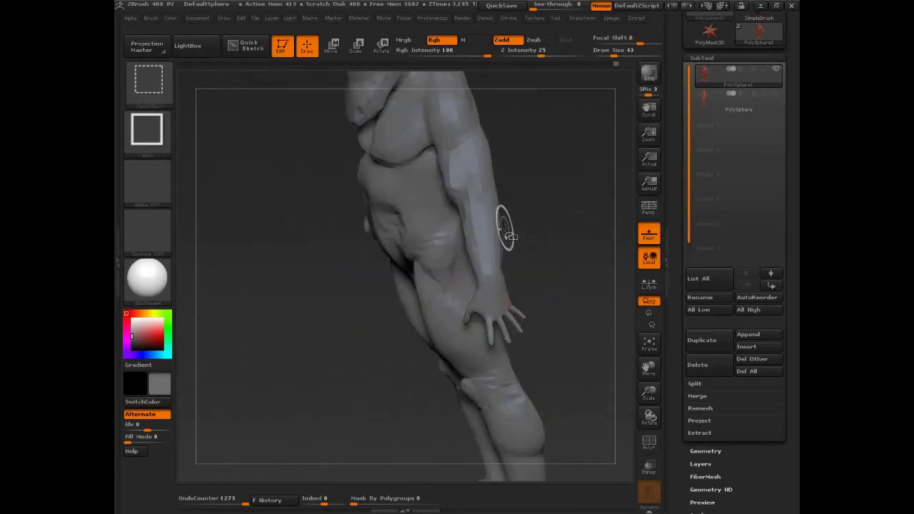
- Build up the outer upper arm and forearm with ClayBuildup at draw size 43, smoothing the strokes
{"action": "left_click_drag", "start_coordinate": [484, 163], "coordinate": [479, 226]}
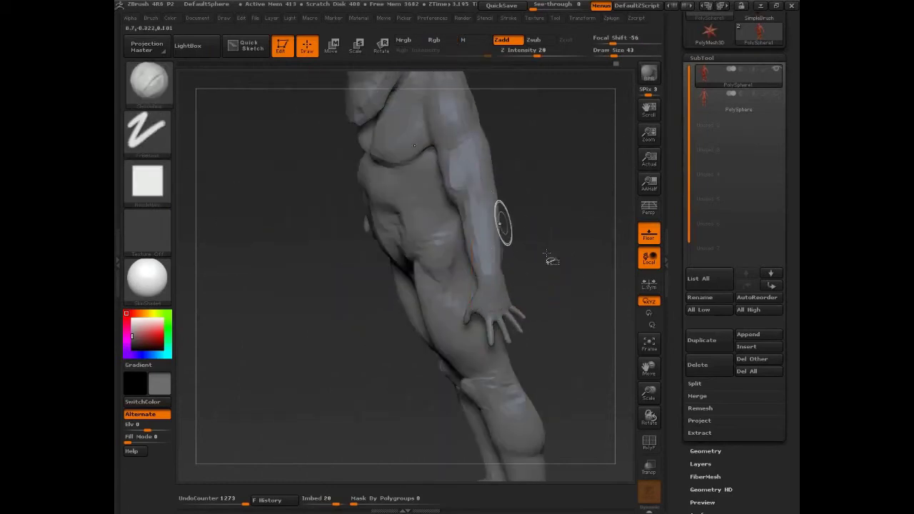
{"action": "mouse_move", "coordinate": [547, 259]}
{"action": "left_mouse_down"}
{"action": "mouse_move", "coordinate": [558, 250]}
{"action": "mouse_move", "coordinate": [477, 172]}
{"action": "left_mouse_up"}
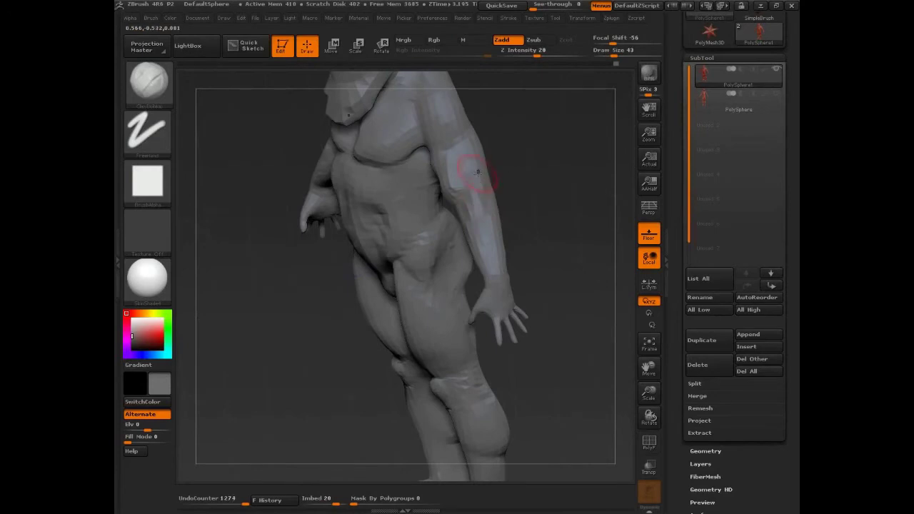
{"action": "left_click_drag", "start_coordinate": [546, 220], "coordinate": [443, 258]}
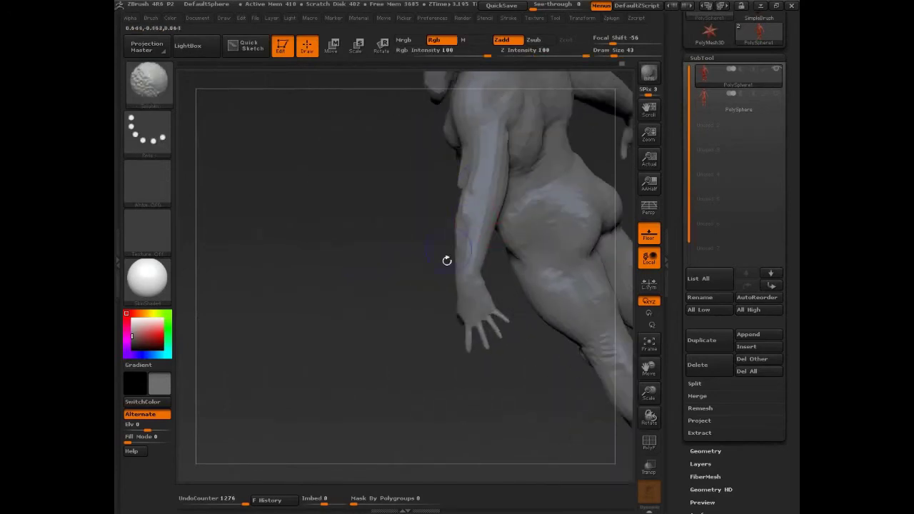
{"action": "left_click_drag", "start_coordinate": [476, 196], "coordinate": [455, 268], "text": "shift"}
{"action": "mouse_move", "coordinate": [477, 205]}
{"action": "left_mouse_down", "text": "shift"}
{"action": "mouse_move", "coordinate": [463, 250]}
{"action": "mouse_move", "coordinate": [491, 206]}
{"action": "left_mouse_up", "text": "shift"}
{"action": "mouse_move", "coordinate": [424, 247]}
{"action": "left_mouse_down"}
{"action": "mouse_move", "coordinate": [353, 261]}
{"action": "mouse_move", "coordinate": [364, 258]}
{"action": "left_mouse_up"}
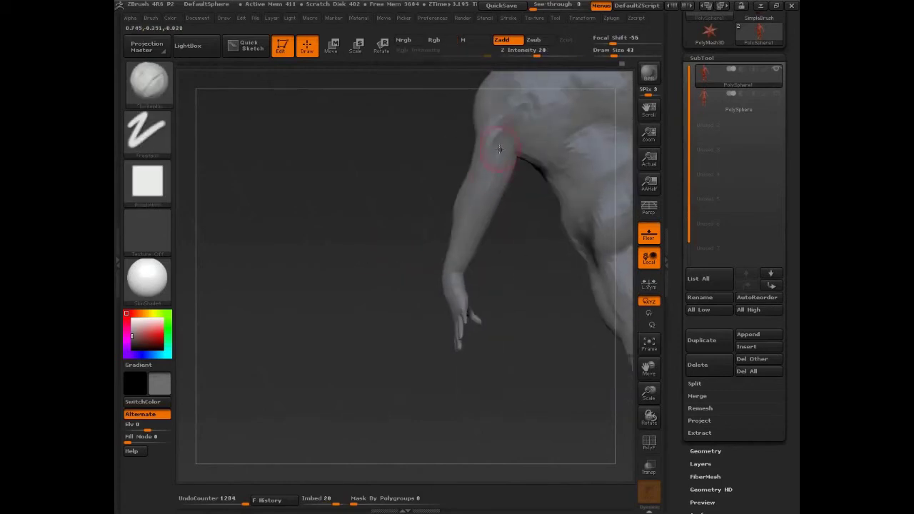
- Add ClayBuildup volume down the upper arm from shoulder to elbow and smooth it into the forearm
{"action": "left_click_drag", "start_coordinate": [504, 105], "coordinate": [491, 178]}
{"action": "left_click_drag", "start_coordinate": [500, 141], "coordinate": [484, 207], "text": "shift"}
{"action": "mouse_move", "coordinate": [488, 255]}
{"action": "left_mouse_down"}
{"action": "mouse_move", "coordinate": [588, 171]}
{"action": "mouse_move", "coordinate": [594, 133]}
{"action": "mouse_move", "coordinate": [485, 208]}
{"action": "mouse_move", "coordinate": [477, 199]}
{"action": "mouse_move", "coordinate": [519, 147]}
{"action": "mouse_move", "coordinate": [557, 182]}
{"action": "mouse_move", "coordinate": [580, 341]}
{"action": "mouse_move", "coordinate": [414, 345]}
{"action": "left_mouse_up"}
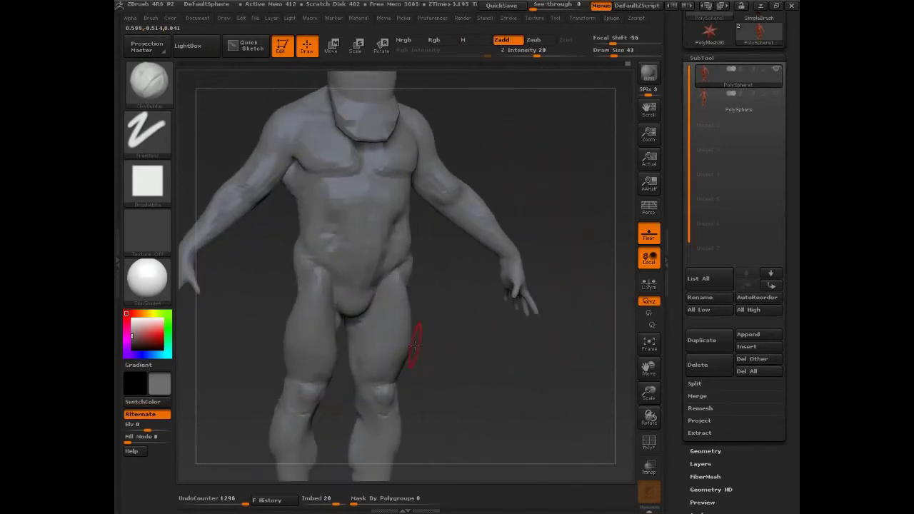
- Inflate the inner thighs and groin area with the Inflat brush at draw size 107
{"action": "key", "text": "b"}
{"action": "left_click", "coordinate": [413, 346]}
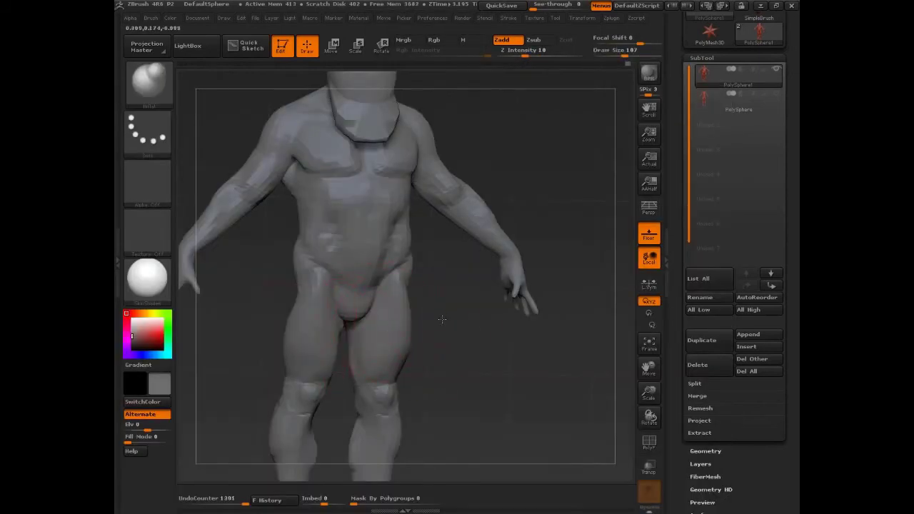
{"action": "left_click_drag", "start_coordinate": [443, 319], "coordinate": [366, 327]}
{"action": "left_click_drag", "start_coordinate": [441, 333], "coordinate": [372, 329]}
{"action": "left_click_drag", "start_coordinate": [323, 330], "coordinate": [321, 315]}
{"action": "left_click_drag", "start_coordinate": [318, 312], "coordinate": [317, 297]}
{"action": "left_click_drag", "start_coordinate": [450, 366], "coordinate": [370, 276]}
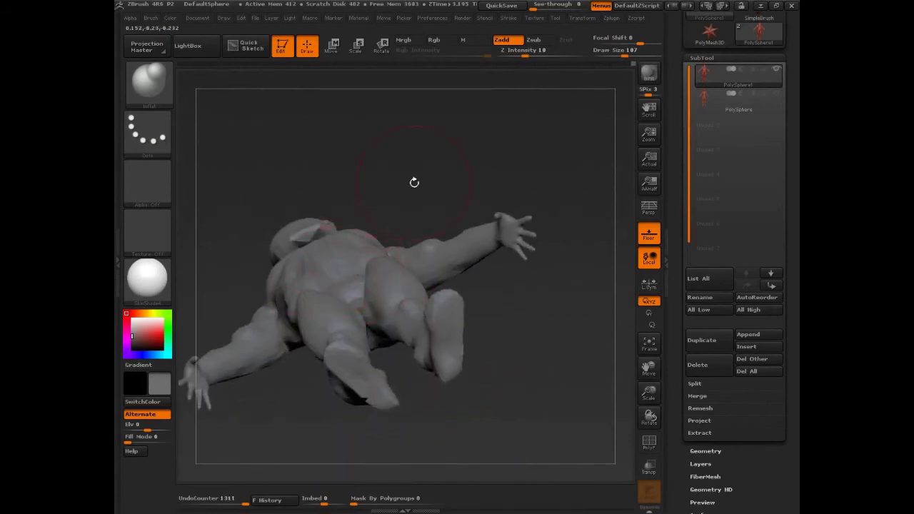
{"action": "left_click_drag", "start_coordinate": [414, 181], "coordinate": [369, 259]}
{"action": "left_click_drag", "start_coordinate": [488, 157], "coordinate": [348, 301]}
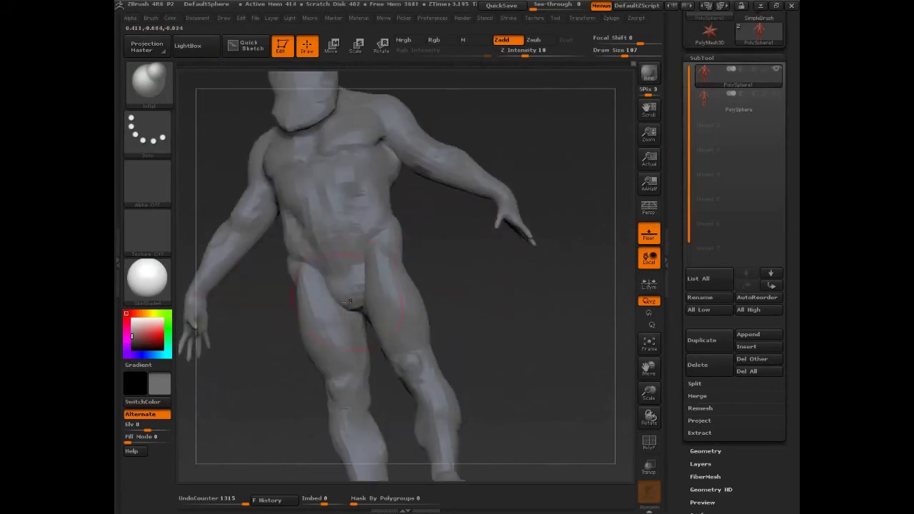
- Reshape the knee profile with the Move brush, reducing the draw size to 53, and smooth it
{"action": "mouse_move", "coordinate": [455, 291]}
{"action": "left_mouse_down"}
{"action": "mouse_move", "coordinate": [483, 306]}
{"action": "mouse_move", "coordinate": [450, 321]}
{"action": "mouse_move", "coordinate": [465, 341]}
{"action": "mouse_move", "coordinate": [430, 330]}
{"action": "left_mouse_up"}
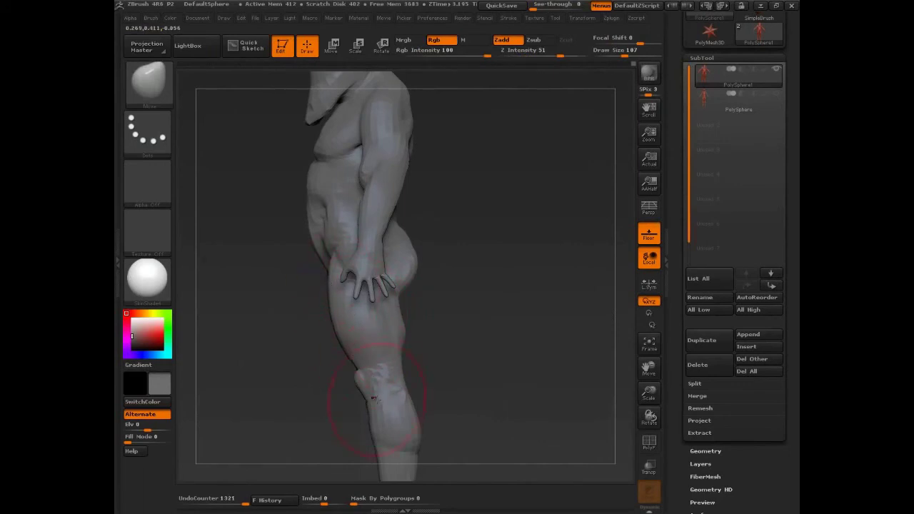
{"action": "key", "text": "s"}
{"action": "left_click", "coordinate": [357, 378]}
{"action": "left_click_drag", "start_coordinate": [336, 376], "coordinate": [421, 372]}
{"action": "left_click_drag", "start_coordinate": [358, 383], "coordinate": [356, 395], "text": "shift"}
- Turn on perspective and adjust the upper body forms around the chest and armpit with Move at draw size 53
{"action": "mouse_move", "coordinate": [436, 352]}
{"action": "left_mouse_down"}
{"action": "mouse_move", "coordinate": [479, 365]}
{"action": "mouse_move", "coordinate": [463, 309]}
{"action": "mouse_move", "coordinate": [507, 267]}
{"action": "mouse_move", "coordinate": [541, 296]}
{"action": "mouse_move", "coordinate": [564, 200]}
{"action": "mouse_move", "coordinate": [500, 236]}
{"action": "mouse_move", "coordinate": [465, 281]}
{"action": "left_mouse_up"}
{"action": "left_click_drag", "start_coordinate": [370, 227], "coordinate": [368, 247]}
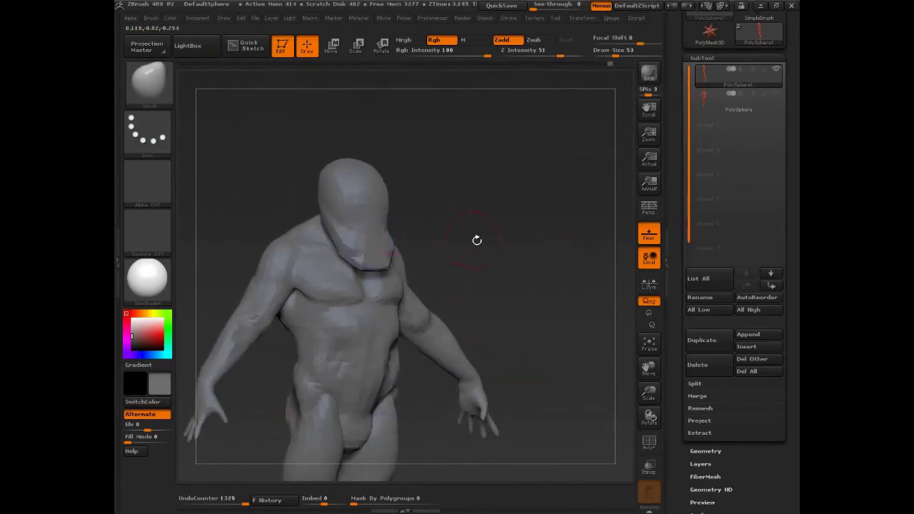
{"action": "left_click_drag", "start_coordinate": [477, 241], "coordinate": [467, 256]}
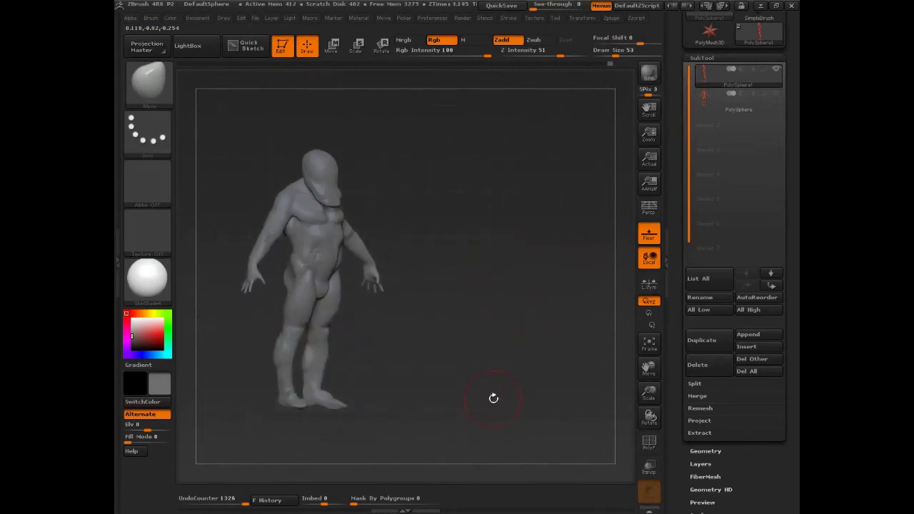
{"action": "key", "text": "p"}
{"action": "mouse_move", "coordinate": [494, 398]}
{"action": "left_mouse_down"}
{"action": "mouse_move", "coordinate": [531, 294]}
{"action": "mouse_move", "coordinate": [510, 344]}
{"action": "mouse_move", "coordinate": [525, 349]}
{"action": "mouse_move", "coordinate": [498, 343]}
{"action": "mouse_move", "coordinate": [522, 349]}
{"action": "mouse_move", "coordinate": [526, 374]}
{"action": "mouse_move", "coordinate": [543, 369]}
{"action": "mouse_move", "coordinate": [480, 249]}
{"action": "left_mouse_up"}
{"action": "mouse_move", "coordinate": [368, 249]}
{"action": "left_mouse_down", "text": "shift"}
{"action": "mouse_move", "coordinate": [351, 261]}
{"action": "mouse_move", "coordinate": [355, 288]}
{"action": "mouse_move", "coordinate": [322, 248]}
{"action": "mouse_move", "coordinate": [353, 260]}
{"action": "mouse_move", "coordinate": [344, 246]}
{"action": "left_mouse_up", "text": "shift"}
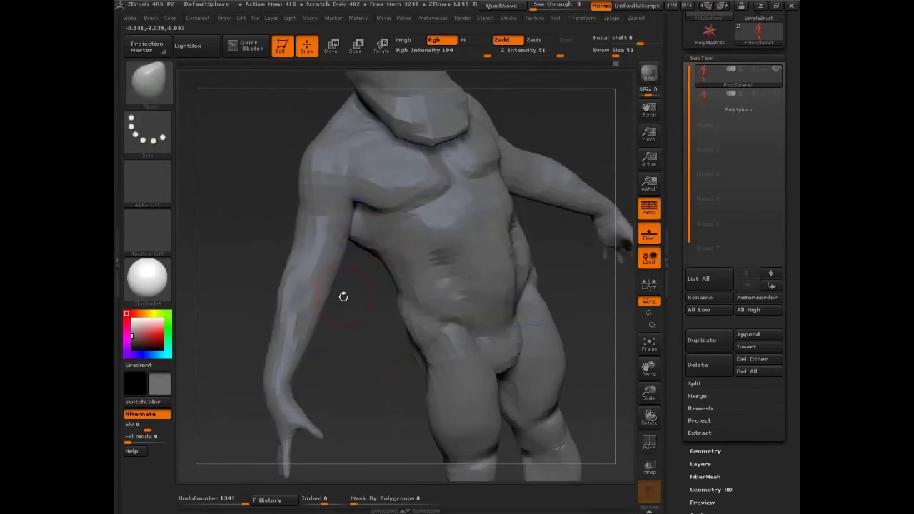
- Flatten the planes of the upper arm, elbow and forearm with TrimDynamic at draw size 53
{"action": "key", "text": "b"}
{"action": "key", "text": "d"}
{"action": "key", "text": "s"}
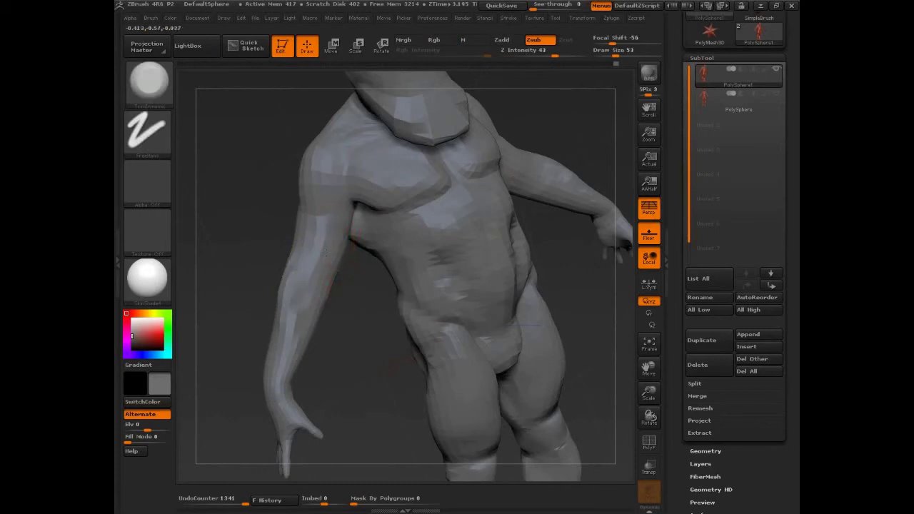
{"action": "mouse_move", "coordinate": [226, 299]}
{"action": "left_mouse_down"}
{"action": "mouse_move", "coordinate": [435, 252]}
{"action": "mouse_move", "coordinate": [364, 261]}
{"action": "left_mouse_up"}
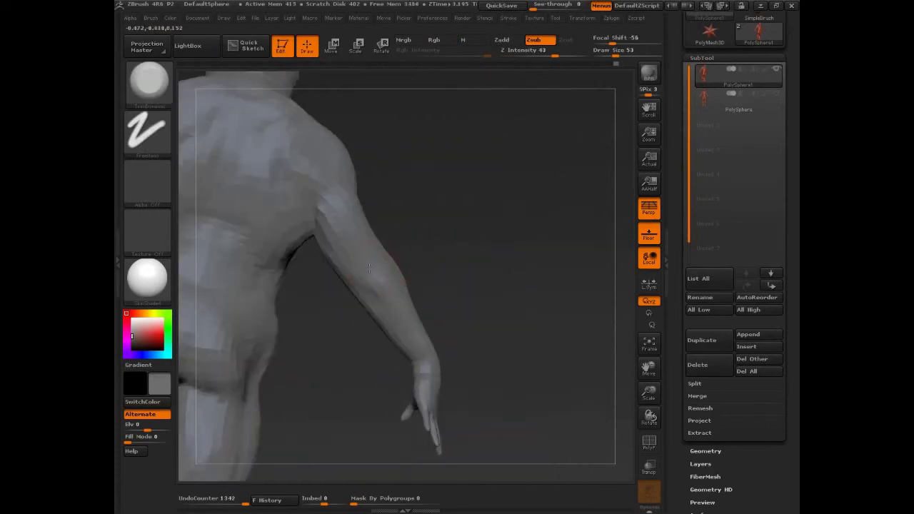
{"action": "mouse_move", "coordinate": [417, 238]}
{"action": "left_mouse_down"}
{"action": "mouse_move", "coordinate": [491, 243]}
{"action": "mouse_move", "coordinate": [405, 301]}
{"action": "left_mouse_up"}
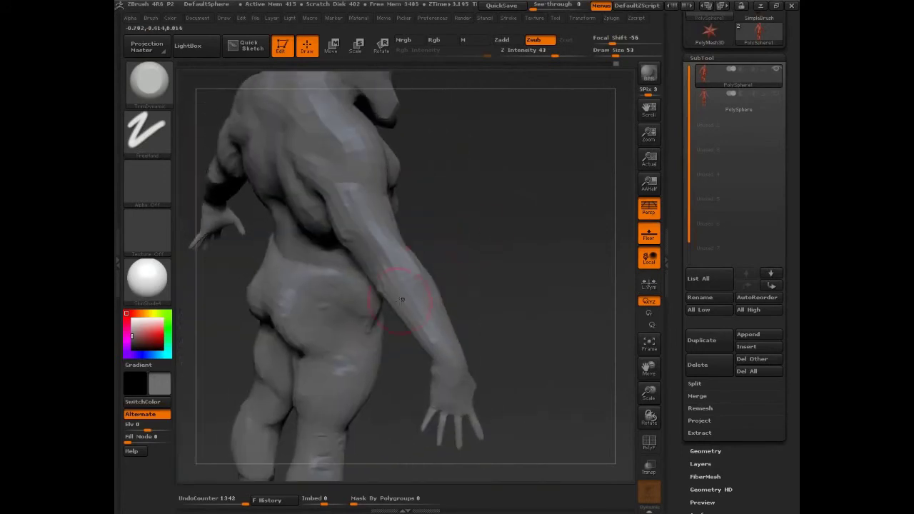
{"action": "left_click_drag", "start_coordinate": [501, 284], "coordinate": [413, 320]}
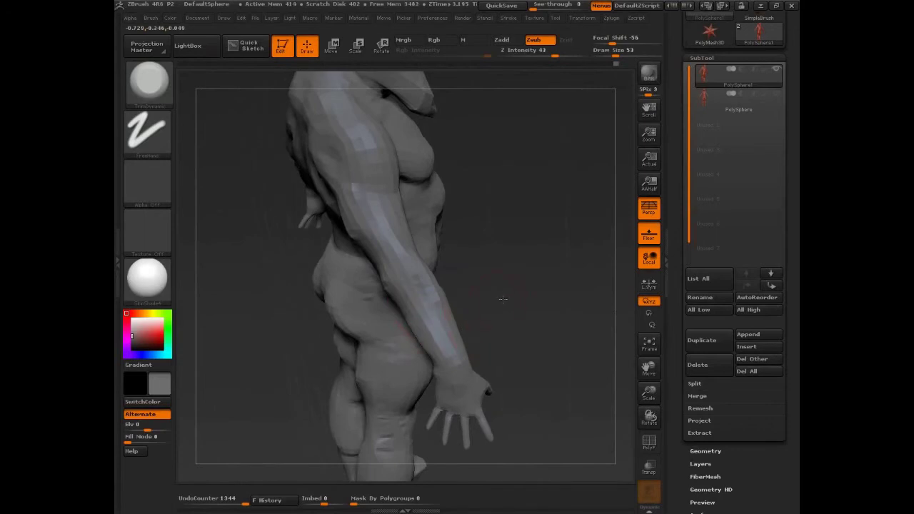
{"action": "left_click_drag", "start_coordinate": [503, 299], "coordinate": [421, 337]}
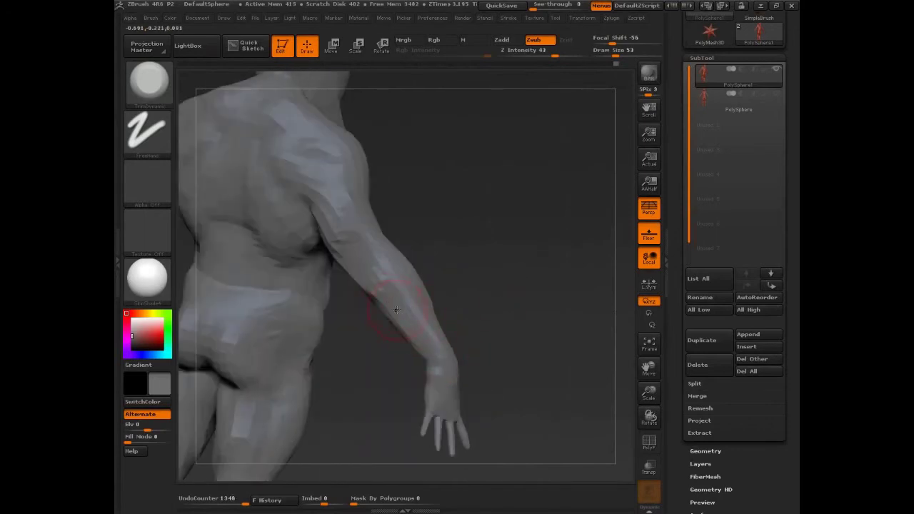
{"action": "mouse_move", "coordinate": [570, 265]}
{"action": "left_mouse_down"}
{"action": "mouse_move", "coordinate": [506, 287]}
{"action": "mouse_move", "coordinate": [496, 313]}
{"action": "left_mouse_up"}
- Refine the planes of the inner elbow and forearm with TrimDynamic at smaller draw sizes
{"action": "left_click_drag", "start_coordinate": [343, 190], "coordinate": [388, 274], "text": "ctrl+shift"}
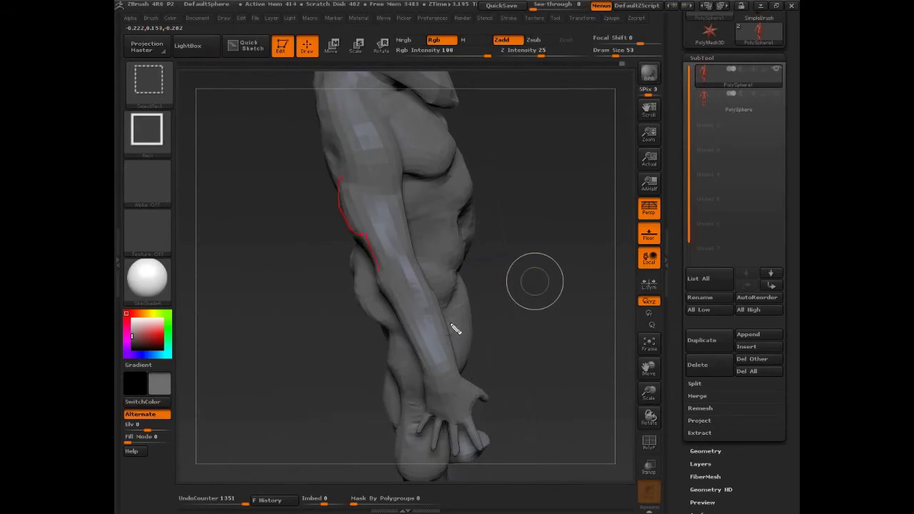
{"action": "mouse_move", "coordinate": [493, 283]}
{"action": "left_mouse_down"}
{"action": "mouse_move", "coordinate": [464, 293]}
{"action": "mouse_move", "coordinate": [421, 286]}
{"action": "mouse_move", "coordinate": [401, 257]}
{"action": "left_mouse_up"}
{"action": "key", "text": "s"}
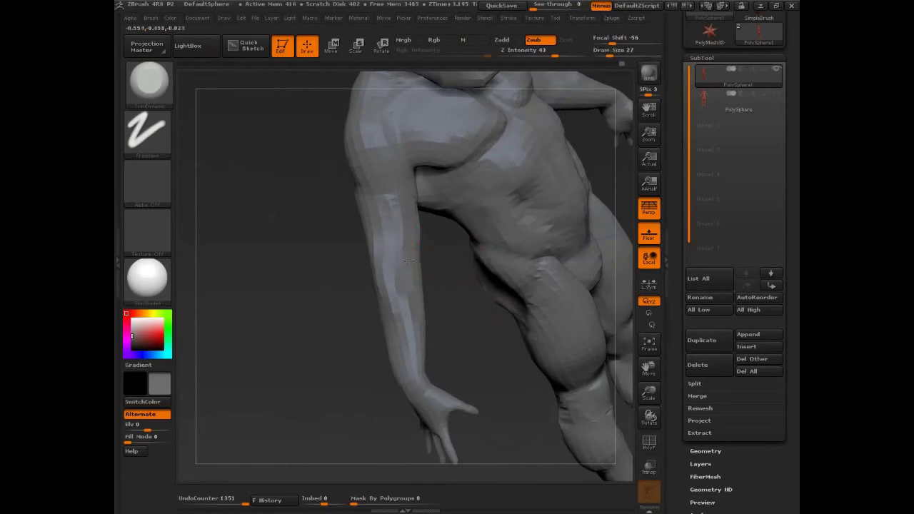
{"action": "left_click_drag", "start_coordinate": [457, 311], "coordinate": [409, 259]}
{"action": "key", "text": "s"}
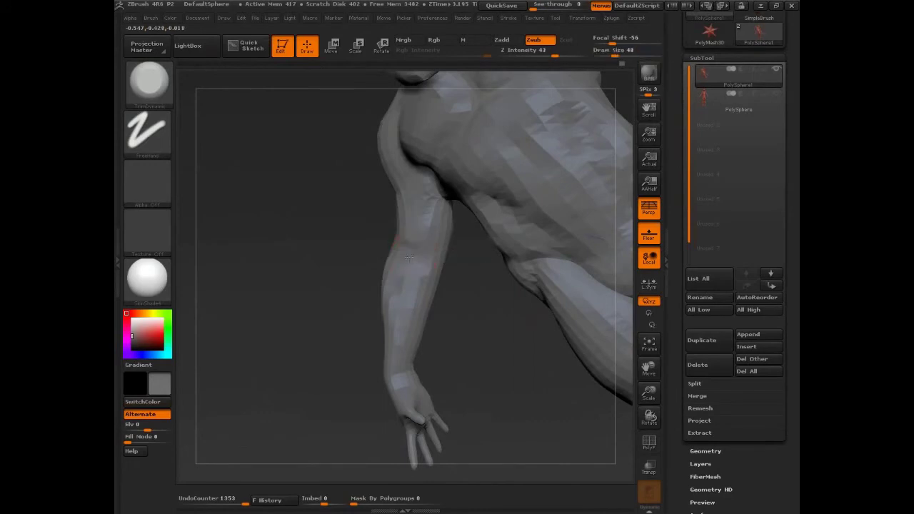
{"action": "left_click_drag", "start_coordinate": [407, 335], "coordinate": [452, 250]}
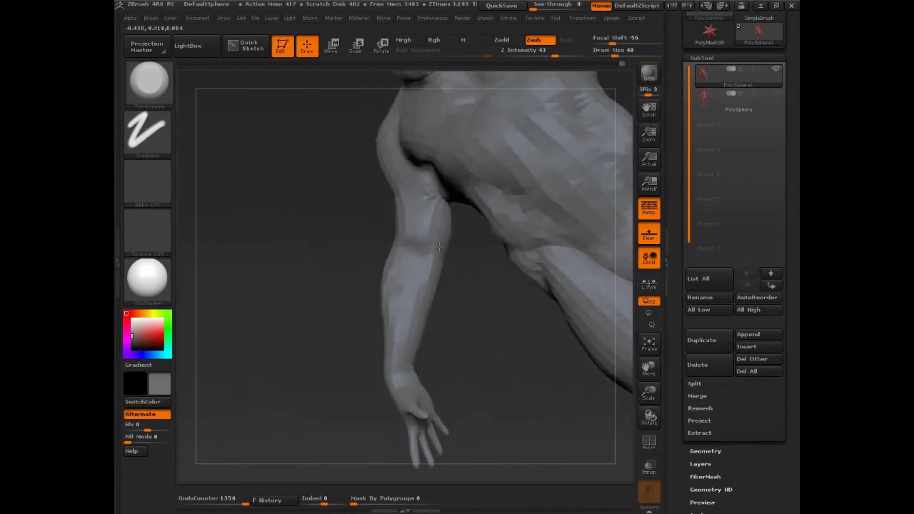
{"action": "left_click_drag", "start_coordinate": [467, 309], "coordinate": [443, 250]}
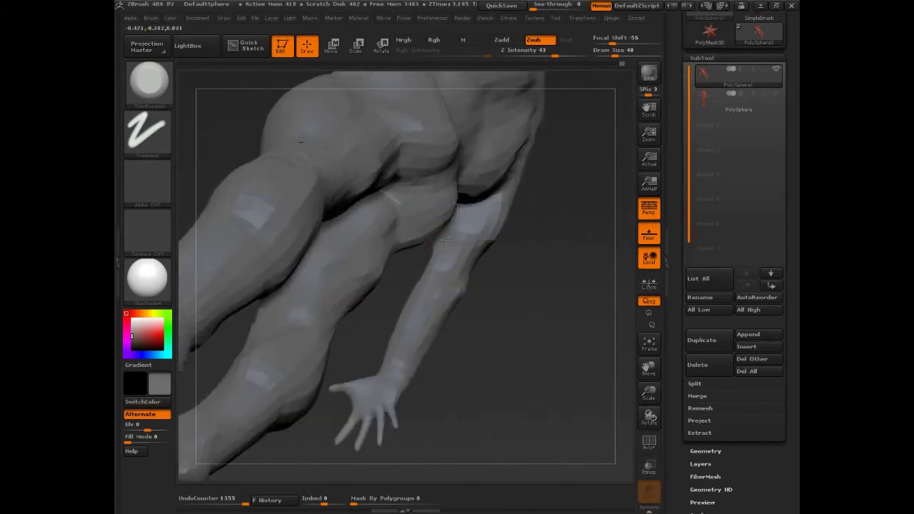
{"action": "left_click_drag", "start_coordinate": [491, 308], "coordinate": [330, 378]}
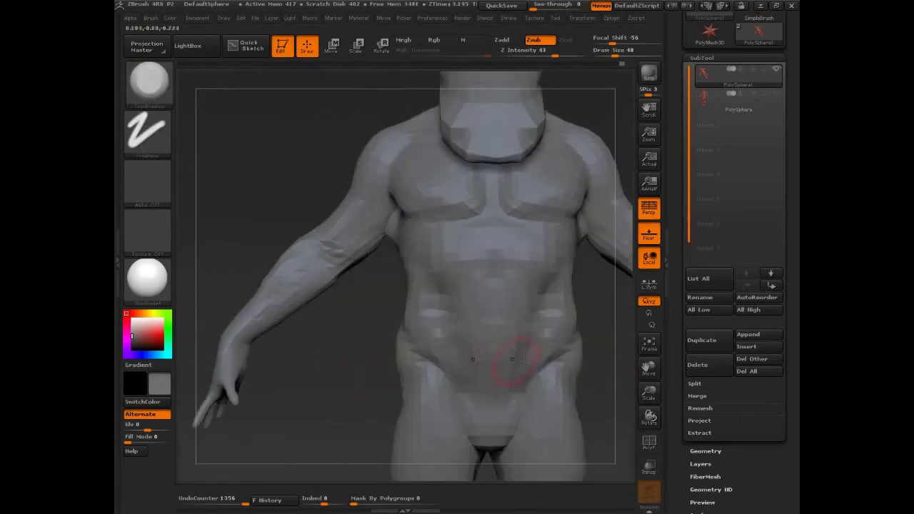
- Reshape the outer hip and torso silhouette with the Move brush at draw size 92
{"action": "left_click_drag", "start_coordinate": [611, 353], "coordinate": [457, 302], "text": "alt"}
{"action": "left_click_drag", "start_coordinate": [530, 393], "coordinate": [559, 307], "text": "alt"}
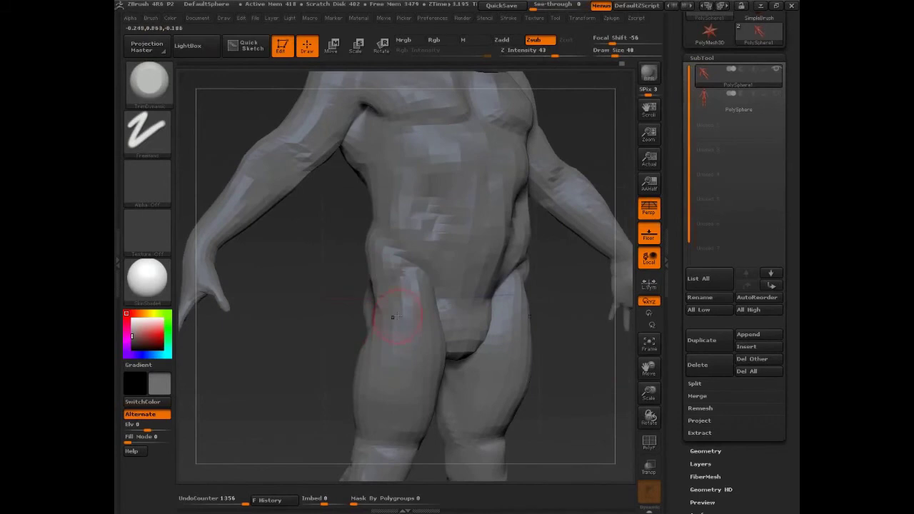
{"action": "key", "text": "b"}
{"action": "key", "text": "m"}
{"action": "key", "text": "v"}
{"action": "key", "text": "s"}
{"action": "mouse_move", "coordinate": [392, 329]}
{"action": "left_mouse_down"}
{"action": "mouse_move", "coordinate": [374, 308]}
{"action": "mouse_move", "coordinate": [333, 308]}
{"action": "mouse_move", "coordinate": [367, 303]}
{"action": "left_mouse_up"}
{"action": "mouse_move", "coordinate": [544, 189]}
{"action": "left_mouse_down"}
{"action": "mouse_move", "coordinate": [574, 167]}
{"action": "mouse_move", "coordinate": [494, 208]}
{"action": "mouse_move", "coordinate": [515, 200]}
{"action": "mouse_move", "coordinate": [591, 253]}
{"action": "mouse_move", "coordinate": [577, 322]}
{"action": "mouse_move", "coordinate": [548, 350]}
{"action": "mouse_move", "coordinate": [576, 378]}
{"action": "mouse_move", "coordinate": [580, 418]}
{"action": "left_mouse_up"}
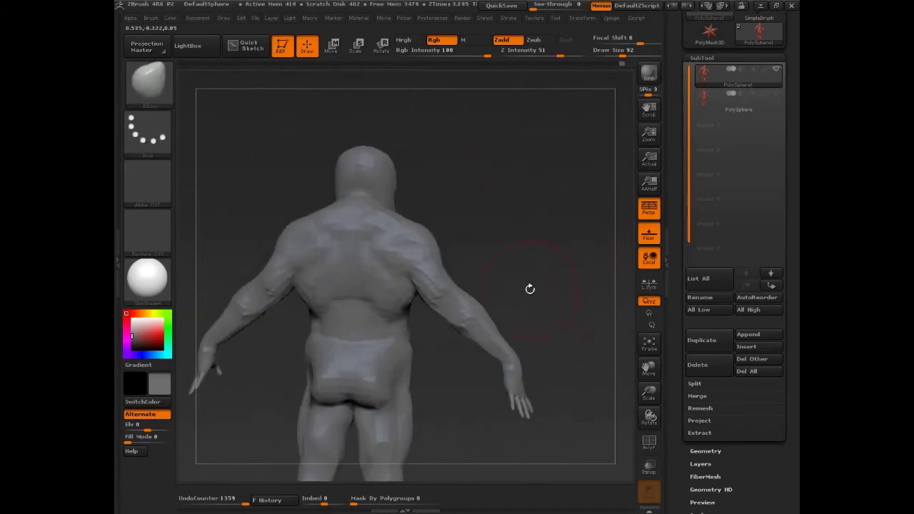
{"action": "key", "text": "s"}
{"action": "left_click_drag", "start_coordinate": [420, 272], "coordinate": [398, 271]}
{"action": "key", "text": "b"}
{"action": "key", "text": "s"}
{"action": "key", "text": "t"}
{"action": "mouse_move", "coordinate": [518, 259]}
{"action": "left_mouse_down"}
{"action": "mouse_move", "coordinate": [501, 263]}
{"action": "mouse_move", "coordinate": [565, 253]}
{"action": "mouse_move", "coordinate": [569, 217]}
{"action": "mouse_move", "coordinate": [567, 280]}
{"action": "left_mouse_up"}
{"action": "key", "text": "["}
{"action": "key", "text": "["}
{"action": "key", "text": "ctrl+shift+d"}
{"action": "left_click_drag", "start_coordinate": [427, 170], "coordinate": [375, 209]}
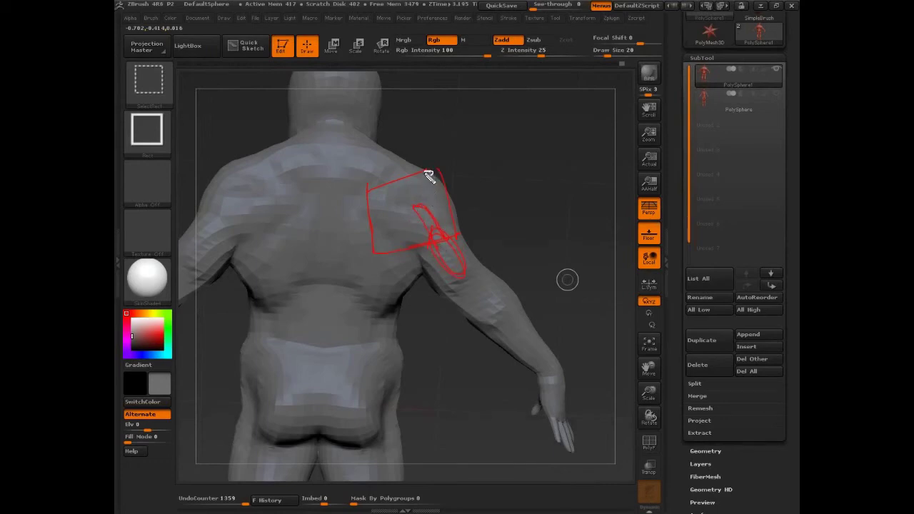
{"action": "mouse_move", "coordinate": [428, 174]}
{"action": "left_mouse_down"}
{"action": "mouse_move", "coordinate": [380, 193]}
{"action": "mouse_move", "coordinate": [387, 165]}
{"action": "mouse_move", "coordinate": [427, 205]}
{"action": "mouse_move", "coordinate": [424, 198]}
{"action": "mouse_move", "coordinate": [385, 252]}
{"action": "left_mouse_up"}
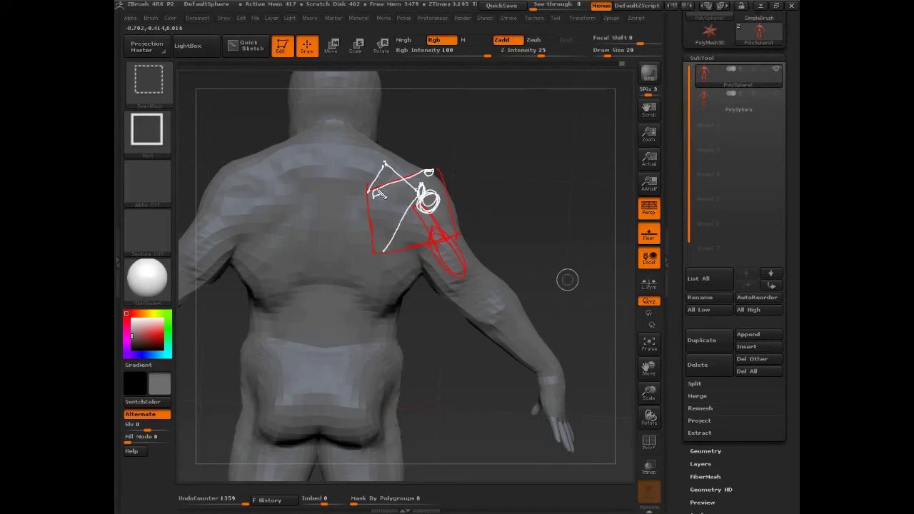
{"action": "left_click_drag", "start_coordinate": [370, 178], "coordinate": [376, 247]}
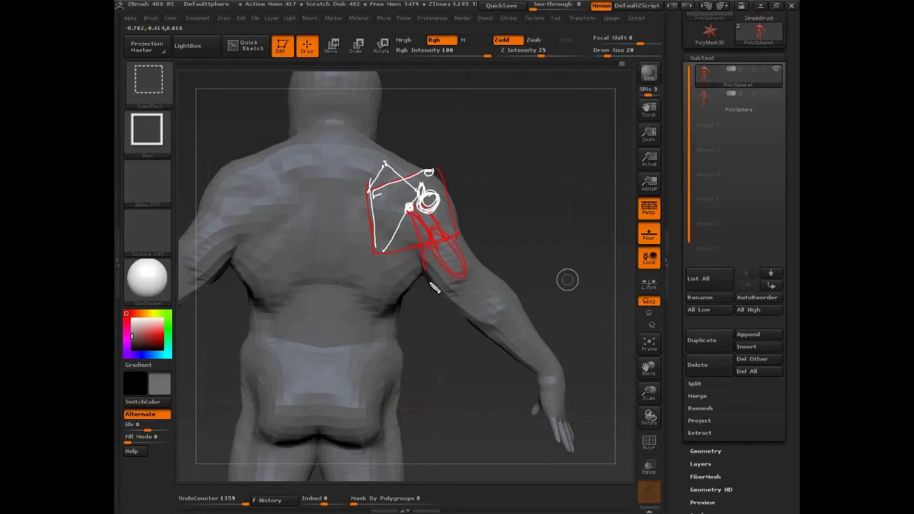
{"action": "left_click_drag", "start_coordinate": [423, 236], "coordinate": [420, 284]}
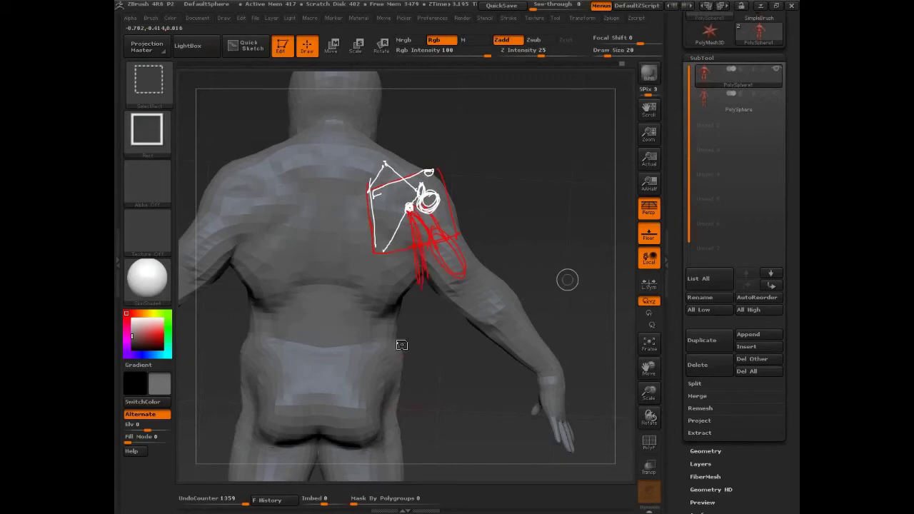
{"action": "key", "text": "Escape"}
{"action": "left_click_drag", "start_coordinate": [533, 233], "coordinate": [537, 230]}
{"action": "left_click_drag", "start_coordinate": [480, 227], "coordinate": [473, 229]}
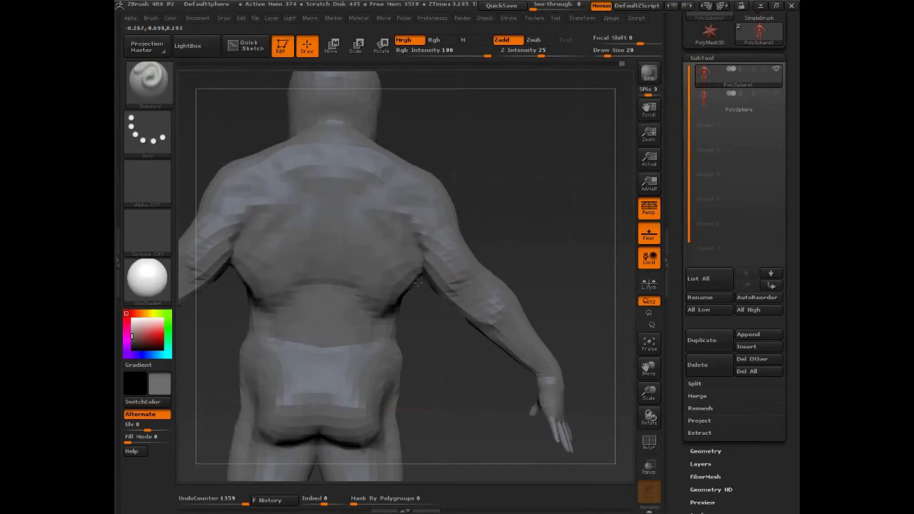
- Reshape the shoulder blade, rear armpit and back of the shoulder with the Move brush at draw size 65
{"action": "mouse_move", "coordinate": [512, 222]}
{"action": "left_mouse_down"}
{"action": "mouse_move", "coordinate": [506, 187]}
{"action": "mouse_move", "coordinate": [450, 214]}
{"action": "mouse_move", "coordinate": [465, 220]}
{"action": "mouse_move", "coordinate": [450, 205]}
{"action": "left_mouse_up"}
{"action": "key", "text": "s"}
{"action": "key", "text": "ctrl+shift"}
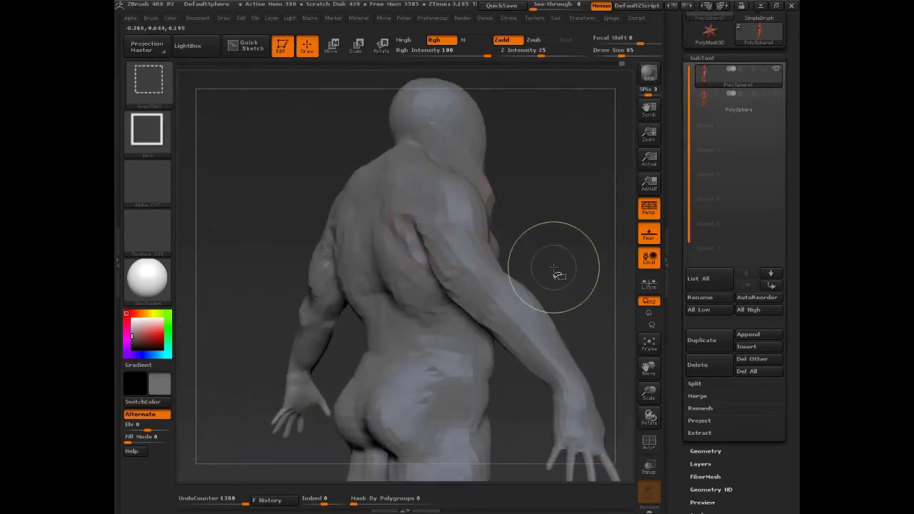
{"action": "mouse_move", "coordinate": [424, 235]}
{"action": "left_mouse_down", "text": "ctrl+shift"}
{"action": "mouse_move", "coordinate": [421, 225]}
{"action": "mouse_move", "coordinate": [449, 257]}
{"action": "mouse_move", "coordinate": [541, 193]}
{"action": "mouse_move", "coordinate": [422, 206]}
{"action": "left_mouse_up", "text": "ctrl+shift"}
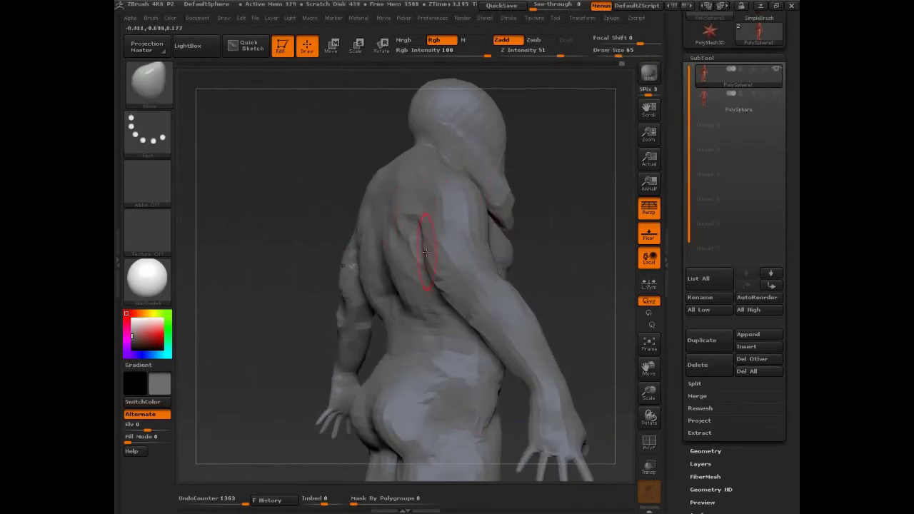
{"action": "mouse_move", "coordinate": [530, 217]}
{"action": "left_mouse_down"}
{"action": "mouse_move", "coordinate": [561, 225]}
{"action": "mouse_move", "coordinate": [433, 206]}
{"action": "mouse_move", "coordinate": [432, 188]}
{"action": "left_mouse_up"}
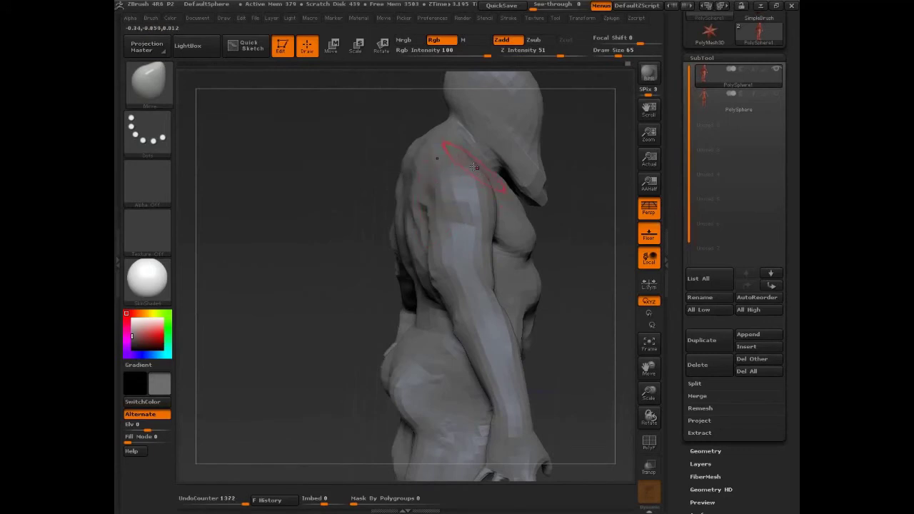
{"action": "mouse_move", "coordinate": [367, 287]}
{"action": "left_mouse_down"}
{"action": "mouse_move", "coordinate": [374, 295]}
{"action": "mouse_move", "coordinate": [400, 214]}
{"action": "mouse_move", "coordinate": [432, 259]}
{"action": "mouse_move", "coordinate": [401, 258]}
{"action": "mouse_move", "coordinate": [498, 112]}
{"action": "mouse_move", "coordinate": [556, 147]}
{"action": "mouse_move", "coordinate": [388, 214]}
{"action": "left_mouse_up"}
- Adjust the upper back and shoulder contour with the Move brush at draw size 115
{"action": "key", "text": "bracketright"}
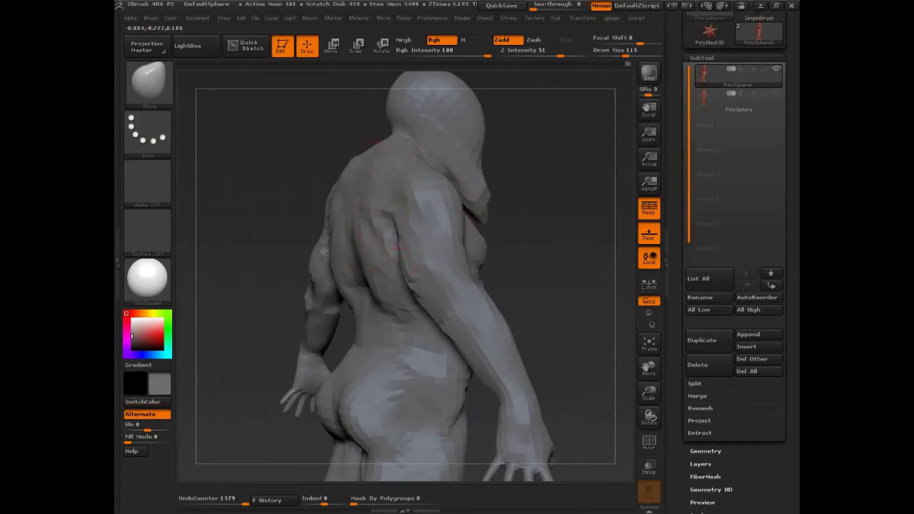
{"action": "left_click_drag", "start_coordinate": [536, 168], "coordinate": [526, 174]}
{"action": "left_click_drag", "start_coordinate": [386, 176], "coordinate": [391, 180]}
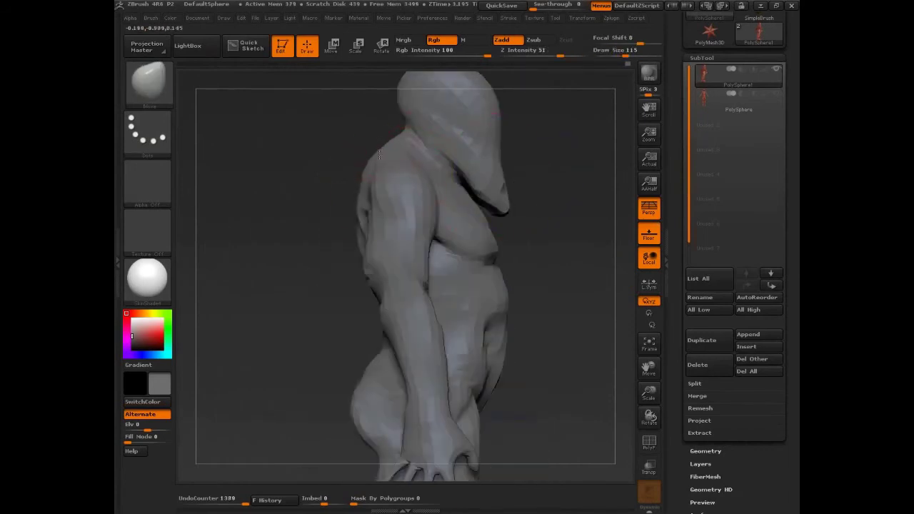
- Adjust the lower back and waist contour with the Move brush at draw size 115
{"action": "mouse_move", "coordinate": [315, 232]}
{"action": "left_mouse_down"}
{"action": "mouse_move", "coordinate": [351, 228]}
{"action": "mouse_move", "coordinate": [347, 217]}
{"action": "left_mouse_up"}
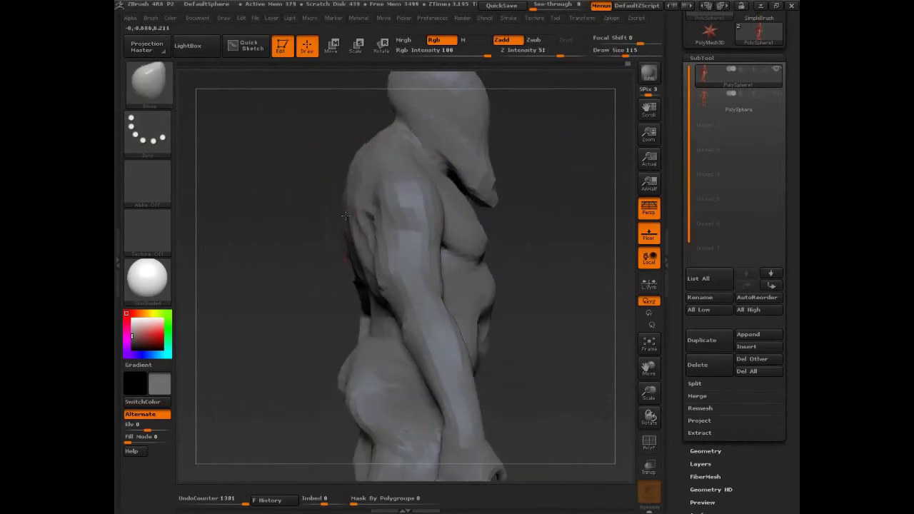
{"action": "left_click_drag", "start_coordinate": [299, 282], "coordinate": [343, 272]}
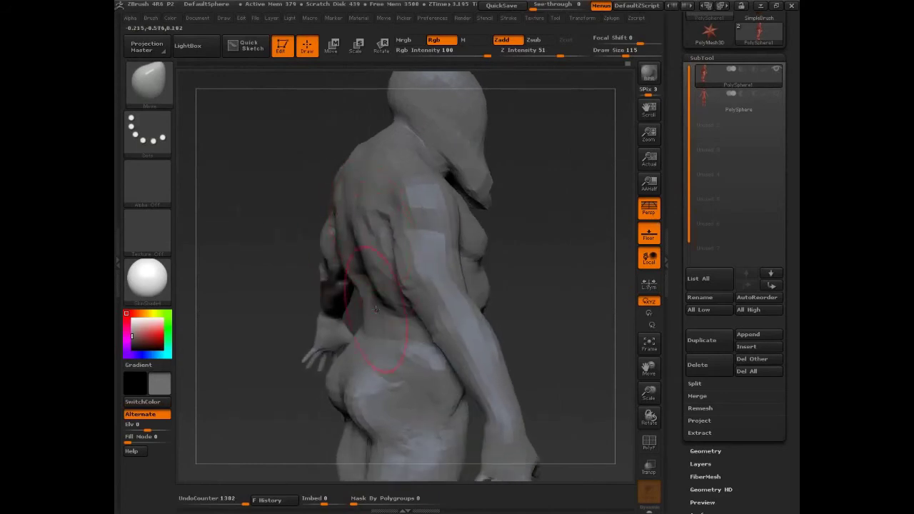
{"action": "mouse_move", "coordinate": [377, 310]}
{"action": "left_mouse_down"}
{"action": "mouse_move", "coordinate": [388, 329]}
{"action": "mouse_move", "coordinate": [428, 320]}
{"action": "left_mouse_up"}
- Reshape the rear contour of the buttock with the Move brush at a smaller draw size
{"action": "left_click_drag", "start_coordinate": [561, 285], "coordinate": [547, 153], "text": "alt"}
{"action": "left_click_drag", "start_coordinate": [546, 153], "coordinate": [525, 156]}
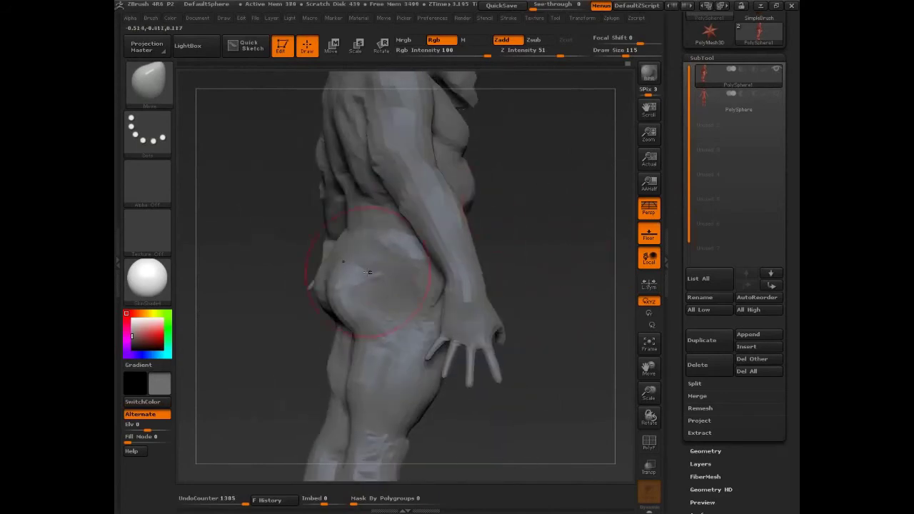
{"action": "key", "text": "bracketleft"}
{"action": "key", "text": "bracketleft"}
{"action": "key", "text": "bracketleft"}
{"action": "mouse_move", "coordinate": [340, 289]}
{"action": "left_mouse_down"}
{"action": "mouse_move", "coordinate": [350, 300]}
{"action": "mouse_move", "coordinate": [337, 285]}
{"action": "left_mouse_up"}
{"action": "mouse_move", "coordinate": [500, 223]}
{"action": "left_mouse_down"}
{"action": "mouse_move", "coordinate": [515, 216]}
{"action": "mouse_move", "coordinate": [553, 230]}
{"action": "left_mouse_up"}
- Refine the side profile of the hip and buttock with the Move brush, enlarging the draw size to 127
{"action": "key", "text": "bracketright"}
{"action": "key", "text": "bracketright"}
{"action": "key", "text": "bracketright"}
{"action": "key", "text": "bracketright"}
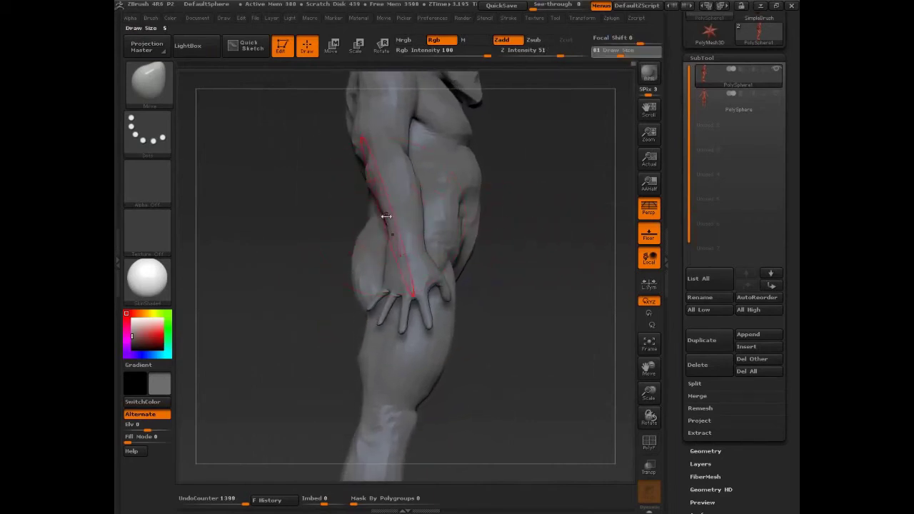
{"action": "mouse_move", "coordinate": [384, 217]}
{"action": "left_mouse_down"}
{"action": "mouse_move", "coordinate": [360, 185]}
{"action": "mouse_move", "coordinate": [348, 184]}
{"action": "left_mouse_up"}
{"action": "left_click_drag", "start_coordinate": [339, 287], "coordinate": [356, 241]}
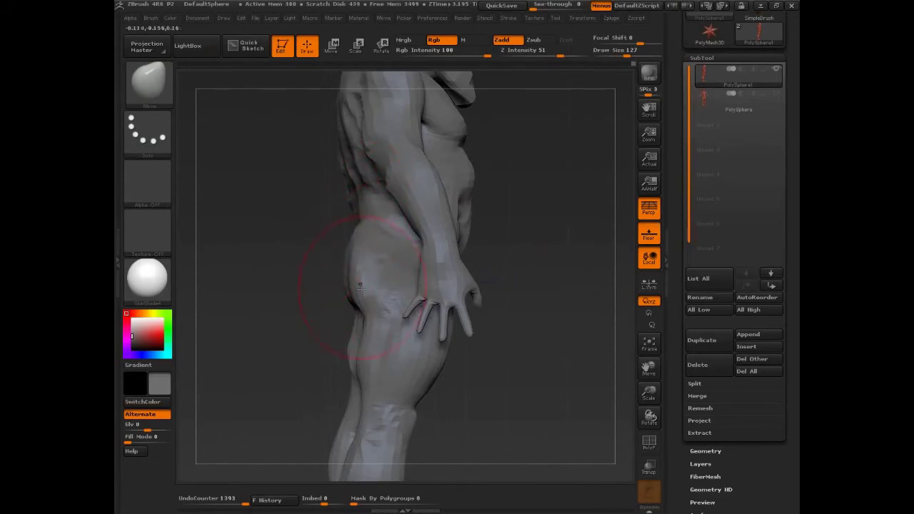
{"action": "left_click_drag", "start_coordinate": [361, 287], "coordinate": [355, 280]}
- Adjust the flank and upper arm contour from behind with the Move brush at draw size 127
{"action": "mouse_move", "coordinate": [296, 334]}
{"action": "left_mouse_down"}
{"action": "mouse_move", "coordinate": [421, 318]}
{"action": "mouse_move", "coordinate": [403, 247]}
{"action": "left_mouse_up"}
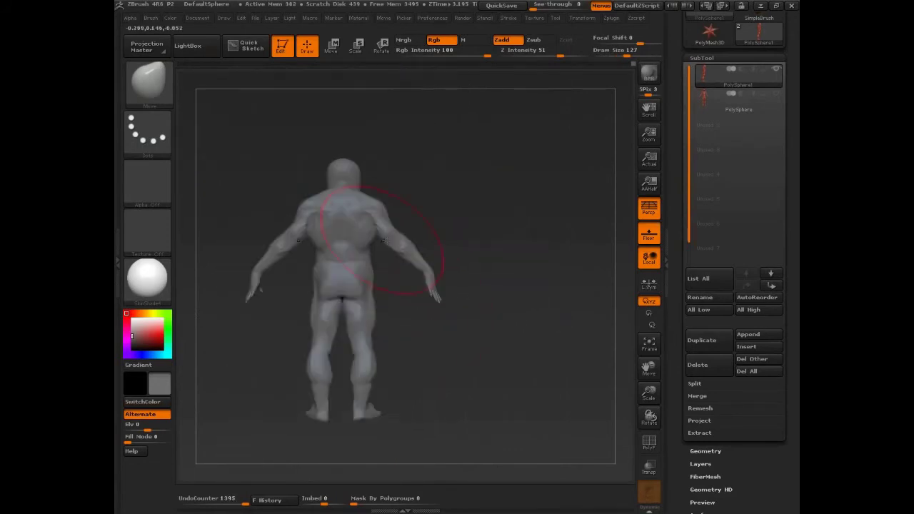
{"action": "mouse_move", "coordinate": [474, 249]}
{"action": "left_mouse_down"}
{"action": "mouse_move", "coordinate": [527, 253]}
{"action": "mouse_move", "coordinate": [525, 272]}
{"action": "mouse_move", "coordinate": [538, 282]}
{"action": "mouse_move", "coordinate": [558, 266]}
{"action": "left_mouse_up"}
{"action": "mouse_move", "coordinate": [385, 247]}
{"action": "left_mouse_down"}
{"action": "mouse_move", "coordinate": [375, 250]}
{"action": "mouse_move", "coordinate": [390, 266]}
{"action": "left_mouse_up"}
{"action": "mouse_move", "coordinate": [397, 336]}
{"action": "left_mouse_down"}
{"action": "mouse_move", "coordinate": [450, 345]}
{"action": "mouse_move", "coordinate": [431, 347]}
{"action": "mouse_move", "coordinate": [499, 334]}
{"action": "mouse_move", "coordinate": [589, 267]}
{"action": "left_mouse_up"}
{"action": "key", "text": "ctrl+shift"}
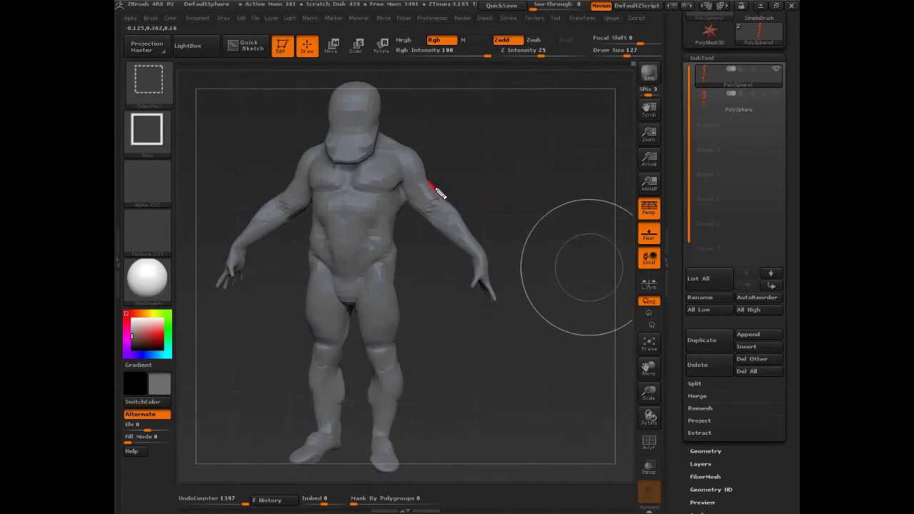
{"action": "mouse_move", "coordinate": [436, 188]}
{"action": "left_mouse_down"}
{"action": "mouse_move", "coordinate": [420, 213]}
{"action": "mouse_move", "coordinate": [489, 253]}
{"action": "left_mouse_up"}
{"action": "left_click_drag", "start_coordinate": [442, 219], "coordinate": [430, 206]}
{"action": "left_click", "coordinate": [401, 143]}
{"action": "left_click_drag", "start_coordinate": [380, 148], "coordinate": [404, 144]}
{"action": "mouse_move", "coordinate": [357, 165]}
{"action": "left_mouse_down"}
{"action": "mouse_move", "coordinate": [365, 191]}
{"action": "mouse_move", "coordinate": [395, 189]}
{"action": "left_mouse_up"}
{"action": "left_click_drag", "start_coordinate": [373, 205], "coordinate": [355, 265]}
{"action": "mouse_move", "coordinate": [314, 204]}
{"action": "left_mouse_down"}
{"action": "mouse_move", "coordinate": [348, 264]}
{"action": "mouse_move", "coordinate": [315, 330]}
{"action": "left_mouse_up"}
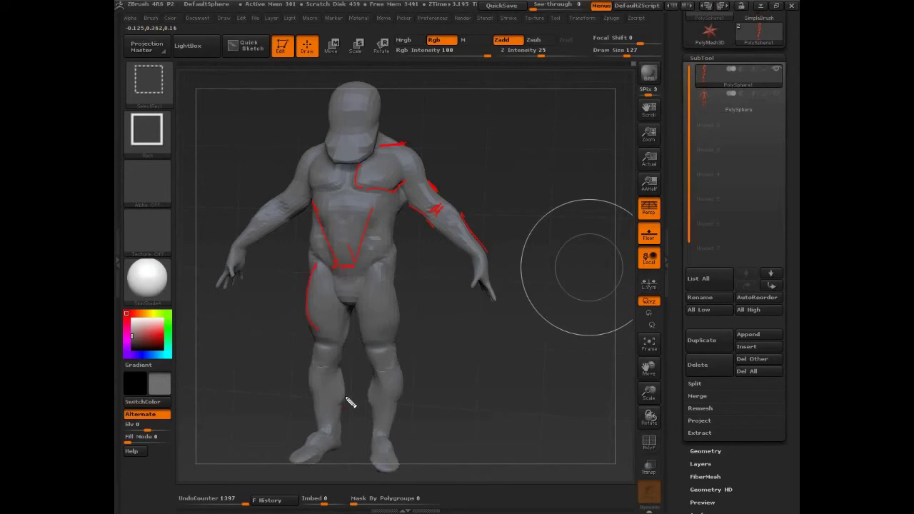
- Smooth the ankles and the tops of the feet with the Smooth brush at draw size 53
{"action": "mouse_move", "coordinate": [521, 415]}
{"action": "left_mouse_down"}
{"action": "mouse_move", "coordinate": [498, 390]}
{"action": "mouse_move", "coordinate": [518, 402]}
{"action": "mouse_move", "coordinate": [560, 207]}
{"action": "left_mouse_up"}
{"action": "key", "text": "s"}
{"action": "left_click", "coordinate": [456, 287]}
{"action": "mouse_move", "coordinate": [457, 287]}
{"action": "left_mouse_down"}
{"action": "mouse_move", "coordinate": [463, 306]}
{"action": "mouse_move", "coordinate": [453, 303]}
{"action": "mouse_move", "coordinate": [493, 274]}
{"action": "left_mouse_up"}
{"action": "key", "text": "s"}
{"action": "left_click", "coordinate": [402, 287]}
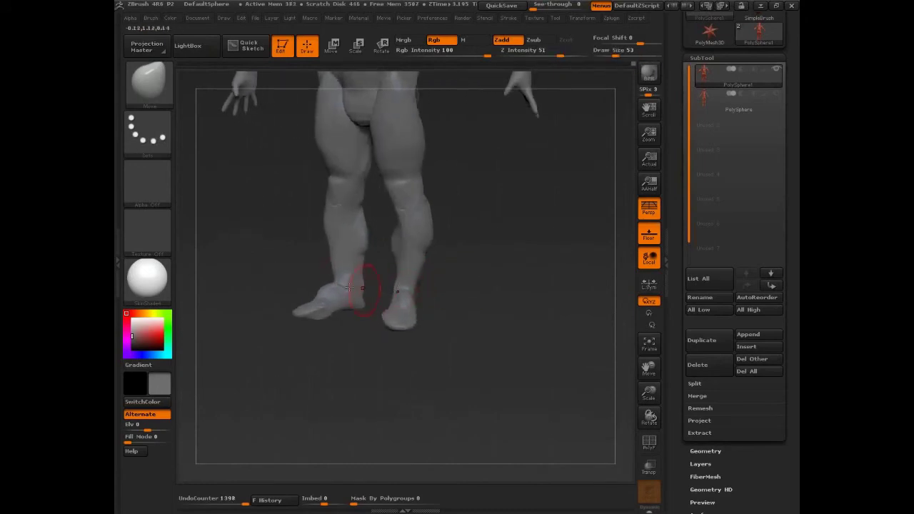
{"action": "left_click_drag", "start_coordinate": [349, 288], "coordinate": [352, 292], "text": "shift"}
{"action": "left_click_drag", "start_coordinate": [481, 262], "coordinate": [461, 263]}
{"action": "left_click_drag", "start_coordinate": [412, 307], "coordinate": [398, 309], "text": "shift"}
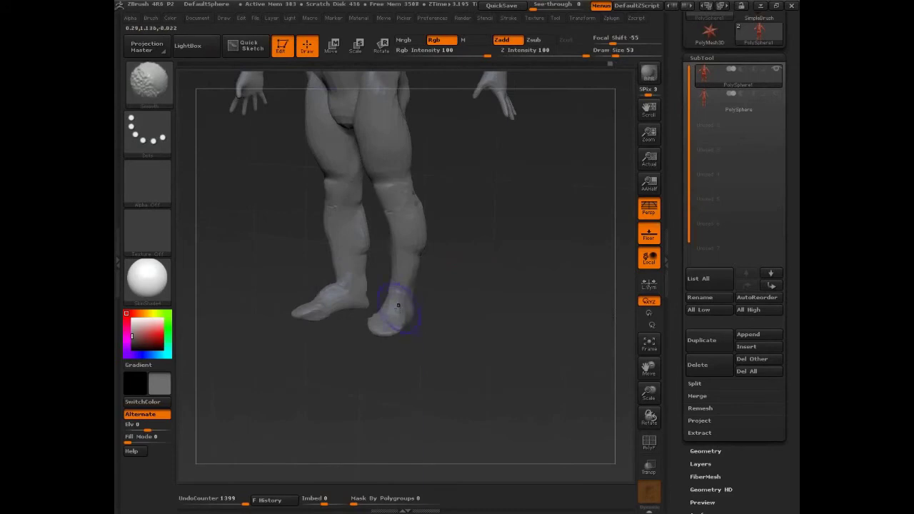
- Smooth the instep and side of the foot further with the Smooth brush at draw size 38
{"action": "left_click_drag", "start_coordinate": [465, 292], "coordinate": [397, 307], "text": "shift"}
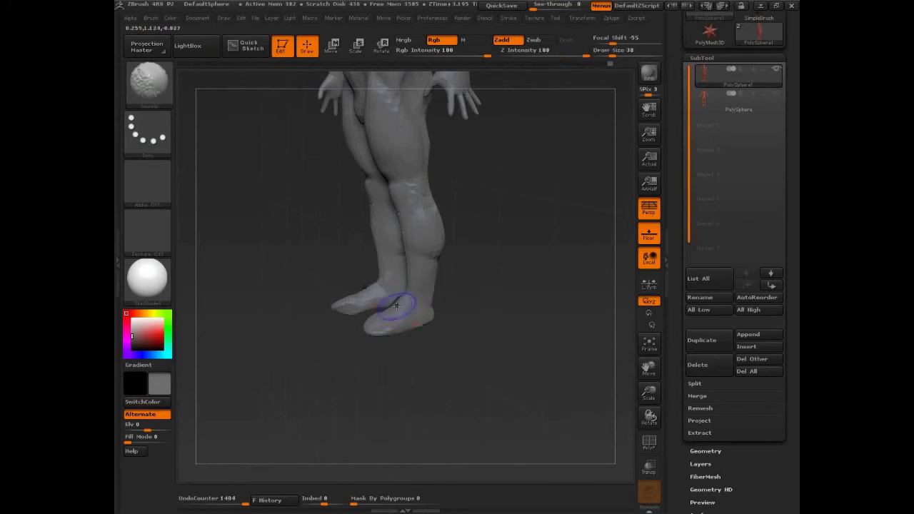
{"action": "left_click_drag", "start_coordinate": [482, 265], "coordinate": [457, 267], "text": "shift"}
{"action": "key", "text": "s"}
- Save the project under the name dwarf-01
{"action": "mouse_move", "coordinate": [500, 227]}
{"action": "left_mouse_down", "text": "alt"}
{"action": "mouse_move", "coordinate": [492, 300]}
{"action": "mouse_move", "coordinate": [435, 257]}
{"action": "mouse_move", "coordinate": [542, 312]}
{"action": "mouse_move", "coordinate": [572, 314]}
{"action": "left_mouse_up", "text": "alt"}
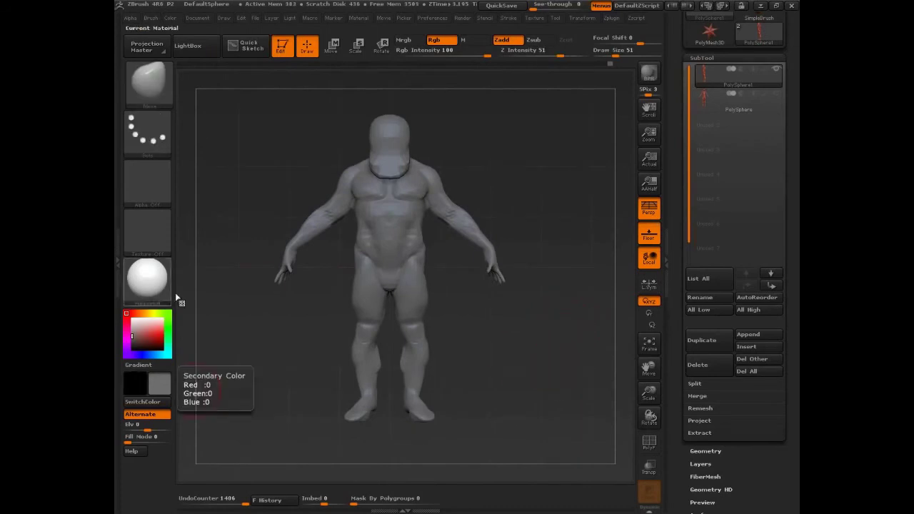
{"action": "left_click_drag", "start_coordinate": [320, 208], "coordinate": [302, 153]}
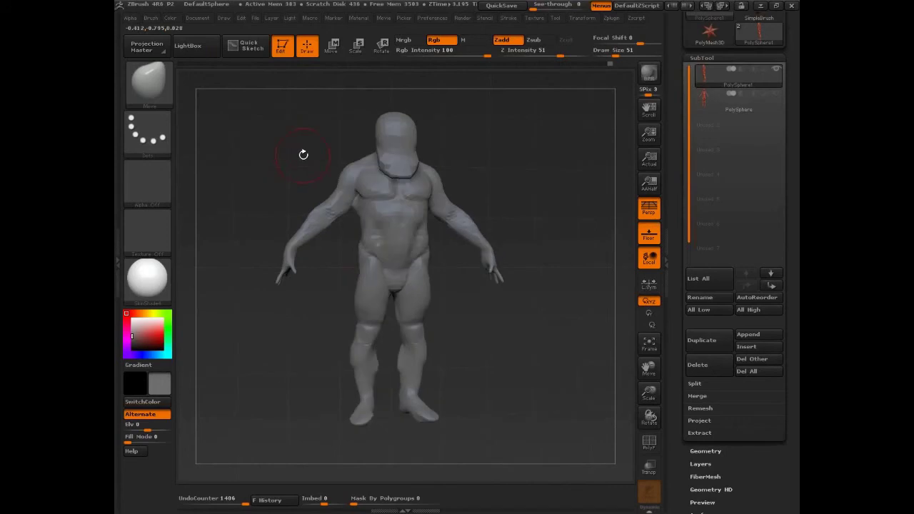
{"action": "key", "text": "ctrl"}
{"action": "left_click", "coordinate": [256, 18]}
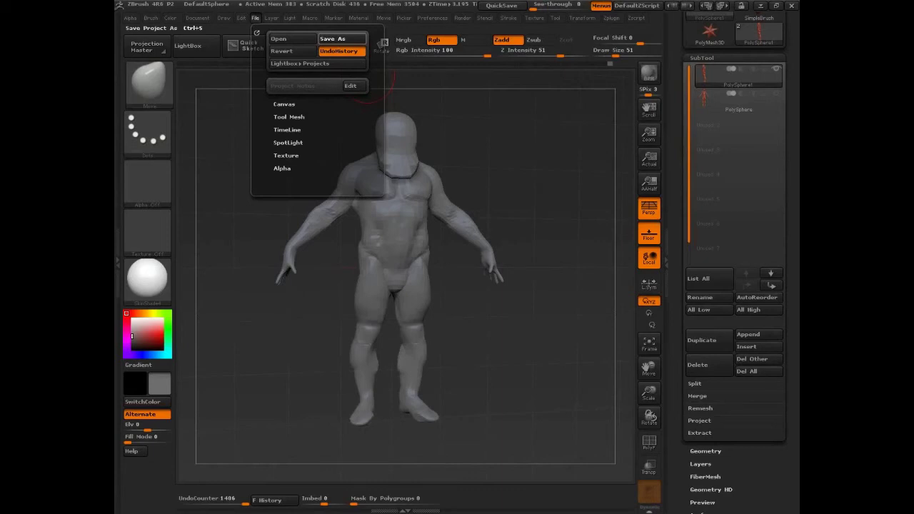
{"action": "left_click", "coordinate": [341, 39]}
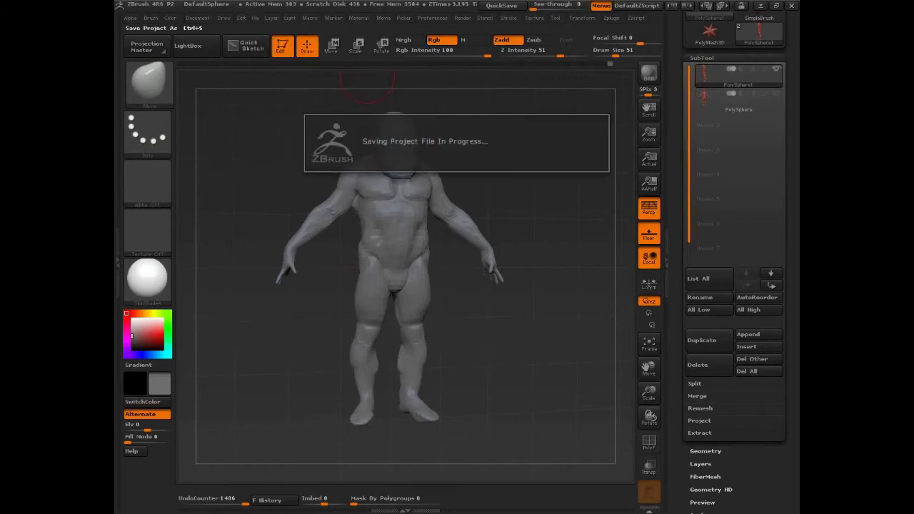
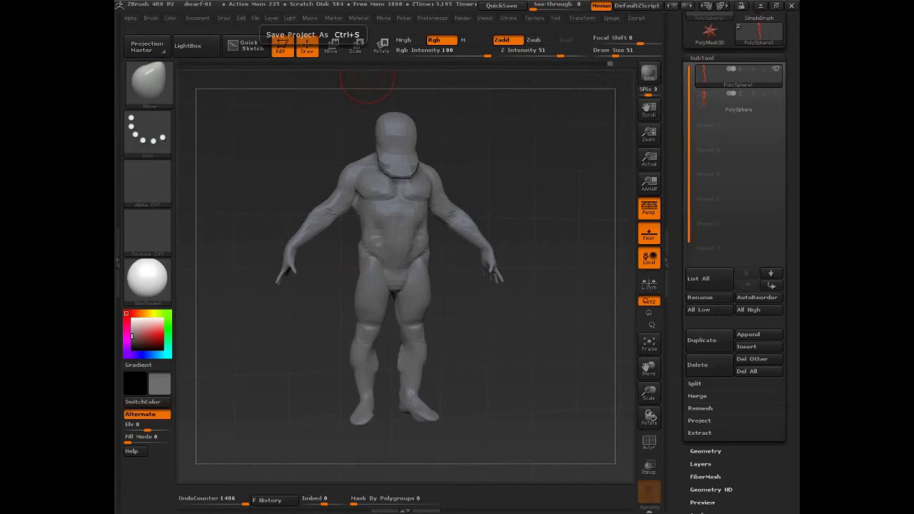
- Reshape the front profile of the chest with the Move brush at draw size 103 and undo the last stroke
{"action": "mouse_move", "coordinate": [528, 379]}
{"action": "left_mouse_down"}
{"action": "mouse_move", "coordinate": [564, 379]}
{"action": "mouse_move", "coordinate": [544, 375]}
{"action": "mouse_move", "coordinate": [569, 341]}
{"action": "mouse_move", "coordinate": [438, 305]}
{"action": "mouse_move", "coordinate": [446, 294]}
{"action": "mouse_move", "coordinate": [435, 291]}
{"action": "left_mouse_up"}
{"action": "key", "text": "bracketright"}
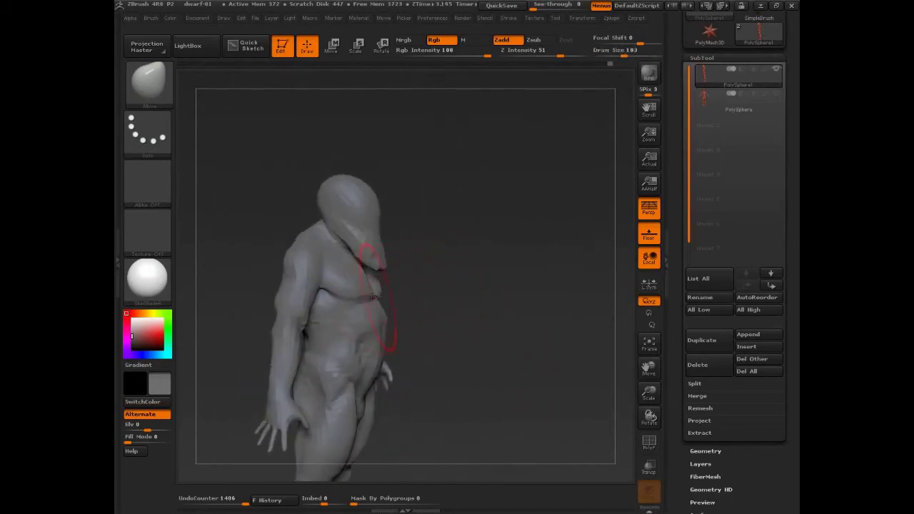
{"action": "left_click_drag", "start_coordinate": [373, 289], "coordinate": [381, 290]}
{"action": "mouse_move", "coordinate": [455, 294]}
{"action": "left_mouse_down"}
{"action": "mouse_move", "coordinate": [371, 293]}
{"action": "mouse_move", "coordinate": [375, 277]}
{"action": "mouse_move", "coordinate": [376, 297]}
{"action": "left_mouse_up"}
{"action": "key", "text": "s"}
{"action": "left_click", "coordinate": [382, 291]}
{"action": "key", "text": "ctrl+z"}
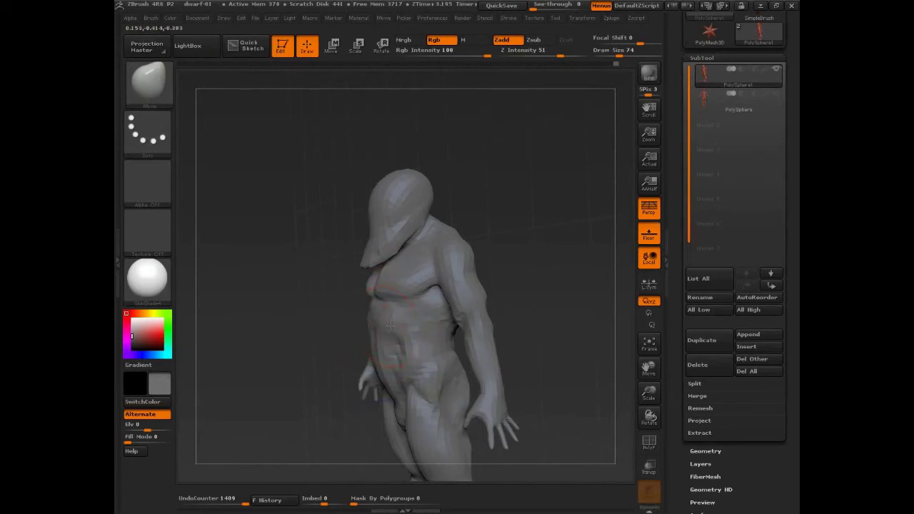
- Reshape the belly and breastbone profile with the Move brush at draw size 74
{"action": "left_click_drag", "start_coordinate": [377, 364], "coordinate": [393, 365]}
{"action": "left_click_drag", "start_coordinate": [322, 357], "coordinate": [412, 347]}
{"action": "mouse_move", "coordinate": [500, 308]}
{"action": "left_mouse_down", "text": "alt"}
{"action": "mouse_move", "coordinate": [500, 282]}
{"action": "mouse_move", "coordinate": [583, 272]}
{"action": "left_mouse_up", "text": "alt"}
{"action": "left_click_drag", "start_coordinate": [421, 248], "coordinate": [420, 246]}
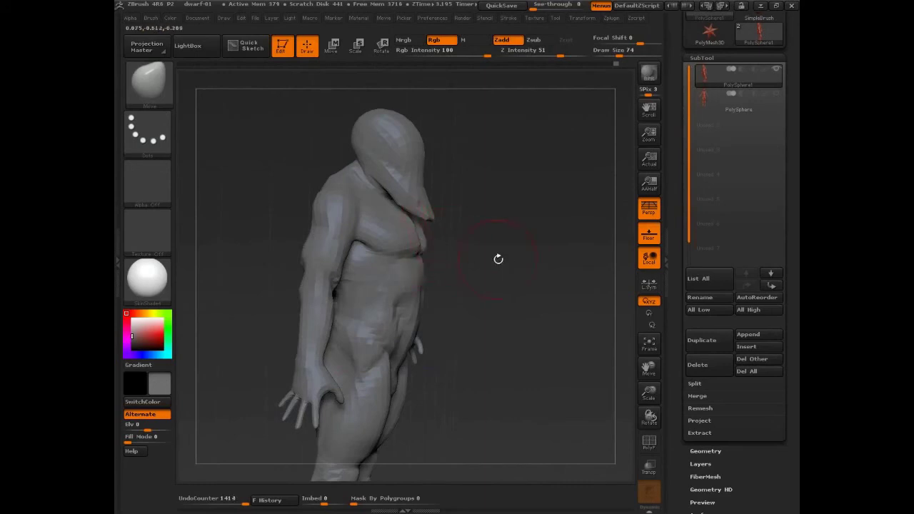
{"action": "mouse_move", "coordinate": [499, 259]}
{"action": "left_mouse_down"}
{"action": "mouse_move", "coordinate": [474, 250]}
{"action": "mouse_move", "coordinate": [567, 170]}
{"action": "mouse_move", "coordinate": [549, 176]}
{"action": "mouse_move", "coordinate": [570, 200]}
{"action": "mouse_move", "coordinate": [539, 201]}
{"action": "mouse_move", "coordinate": [554, 201]}
{"action": "mouse_move", "coordinate": [547, 231]}
{"action": "mouse_move", "coordinate": [559, 195]}
{"action": "mouse_move", "coordinate": [589, 275]}
{"action": "left_mouse_up"}
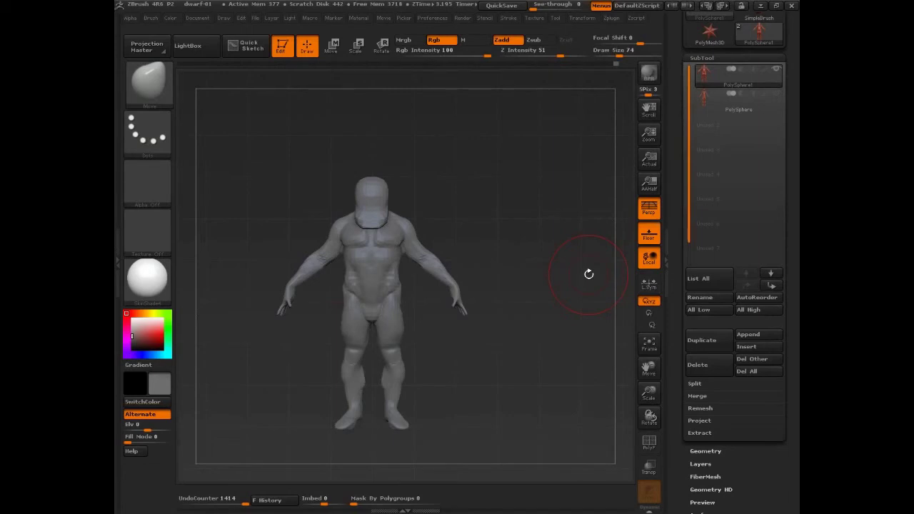
- Divide the body mesh with smoothing on up to subdivision level 4
{"action": "left_click_drag", "start_coordinate": [531, 380], "coordinate": [553, 287]}
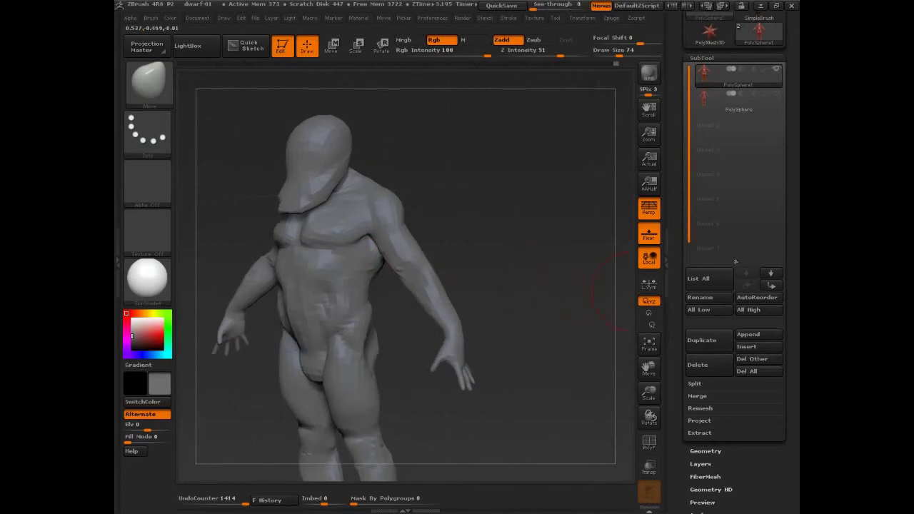
{"action": "left_click", "coordinate": [708, 57]}
{"action": "left_click", "coordinate": [706, 69]}
{"action": "left_click", "coordinate": [713, 160]}
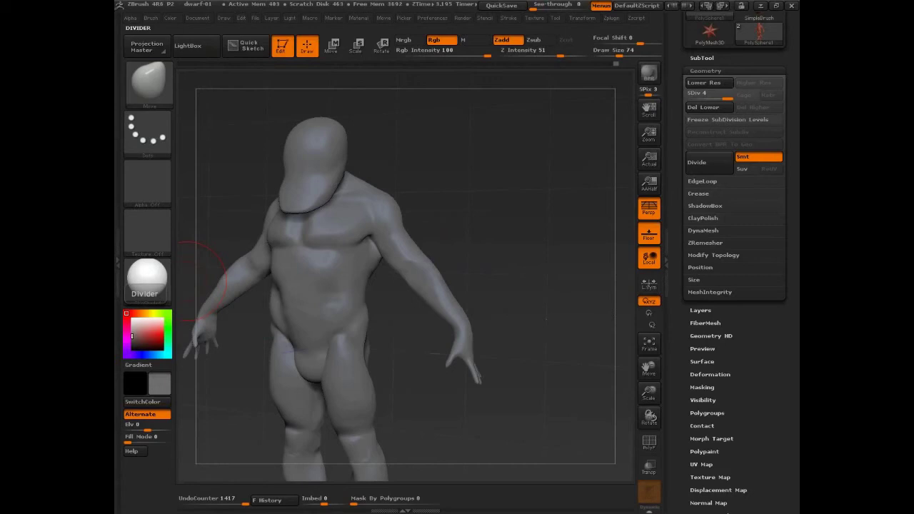
{"action": "left_click_drag", "start_coordinate": [530, 342], "coordinate": [548, 321]}
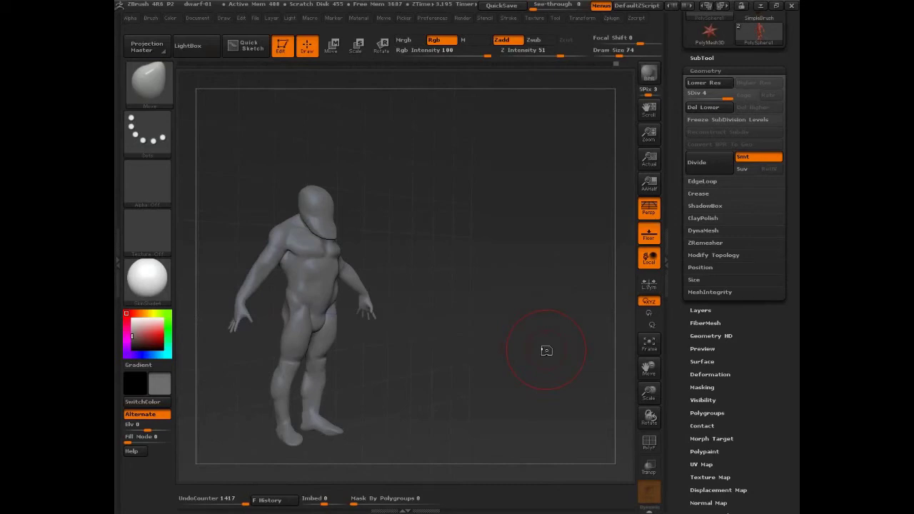
- Check the polygon count of the subdivided body mesh
{"action": "left_click_drag", "start_coordinate": [517, 365], "coordinate": [562, 284]}
{"action": "left_click", "coordinate": [707, 70]}
{"action": "mouse_move", "coordinate": [761, 34]}
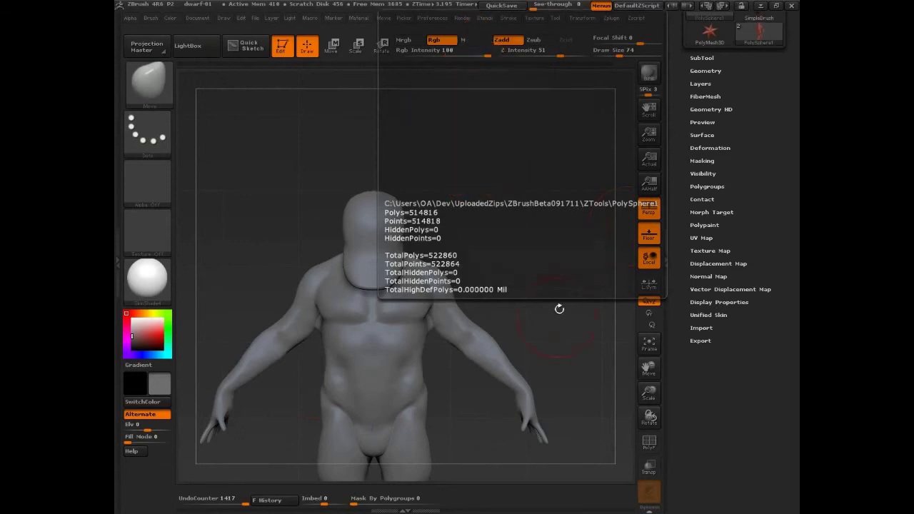
{"action": "left_click_drag", "start_coordinate": [563, 315], "coordinate": [527, 222], "text": "alt"}
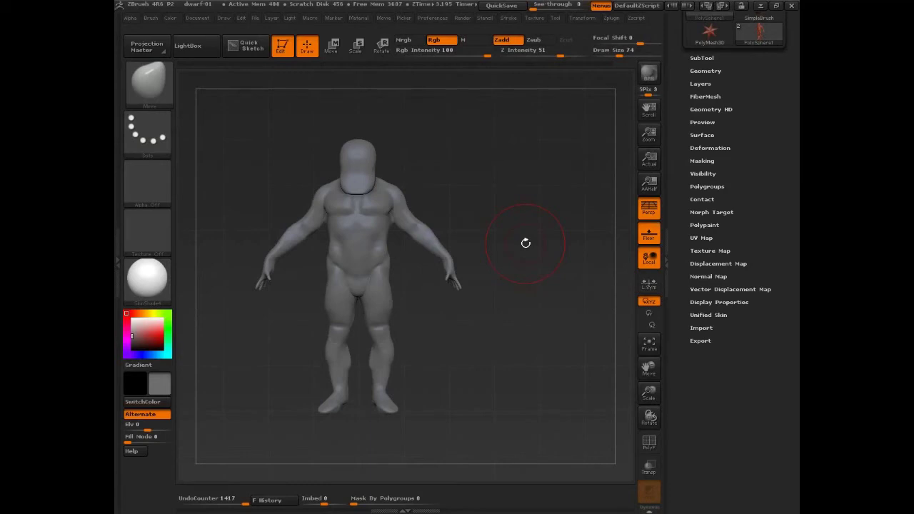
- Set up the ClayBuildup brush at draw size 53 for sculpting the front of the head
{"action": "mouse_move", "coordinate": [533, 298]}
{"action": "left_mouse_down"}
{"action": "mouse_move", "coordinate": [543, 302]}
{"action": "mouse_move", "coordinate": [531, 310]}
{"action": "mouse_move", "coordinate": [567, 245]}
{"action": "mouse_move", "coordinate": [568, 306]}
{"action": "mouse_move", "coordinate": [587, 247]}
{"action": "mouse_move", "coordinate": [576, 332]}
{"action": "mouse_move", "coordinate": [545, 310]}
{"action": "left_mouse_up"}
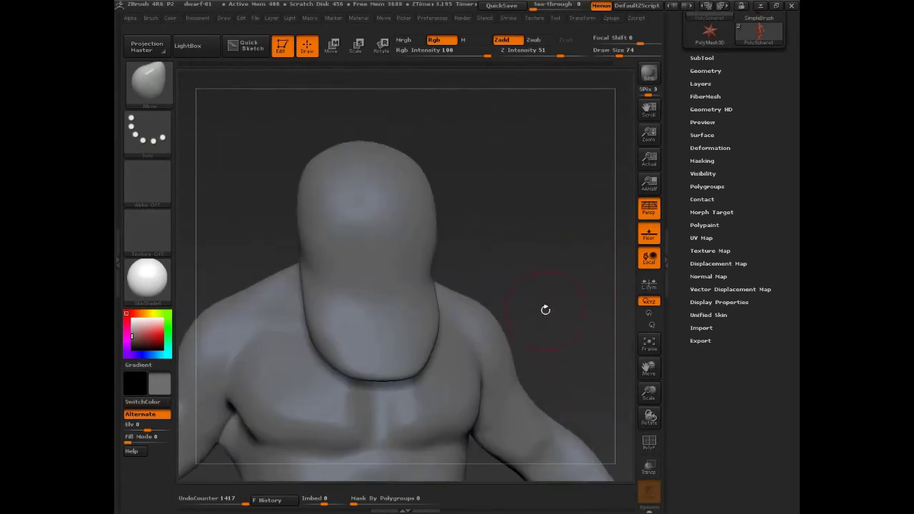
{"action": "left_click_drag", "start_coordinate": [533, 263], "coordinate": [522, 263], "text": "shift"}
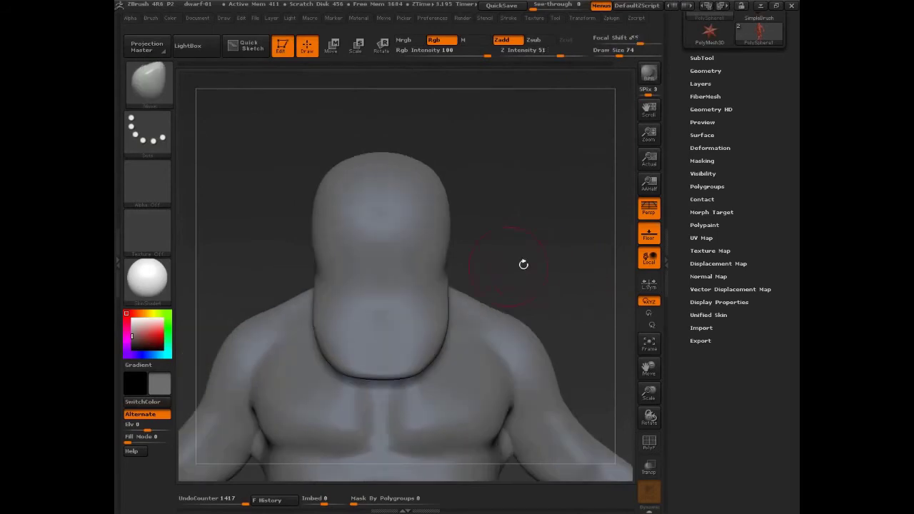
{"action": "key", "text": "b"}
{"action": "key", "text": "c"}
{"action": "key", "text": "t"}
{"action": "key", "text": "s"}
{"action": "left_click_drag", "start_coordinate": [414, 252], "coordinate": [409, 255]}
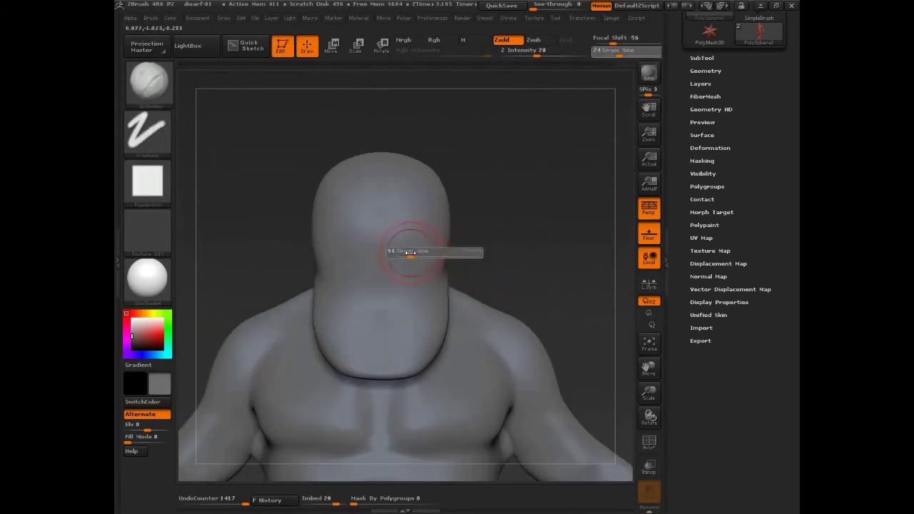
{"action": "mouse_move", "coordinate": [495, 252]}
{"action": "left_mouse_down", "text": "alt"}
{"action": "mouse_move", "coordinate": [539, 245]}
{"action": "mouse_move", "coordinate": [540, 288]}
{"action": "left_mouse_up", "text": "alt"}
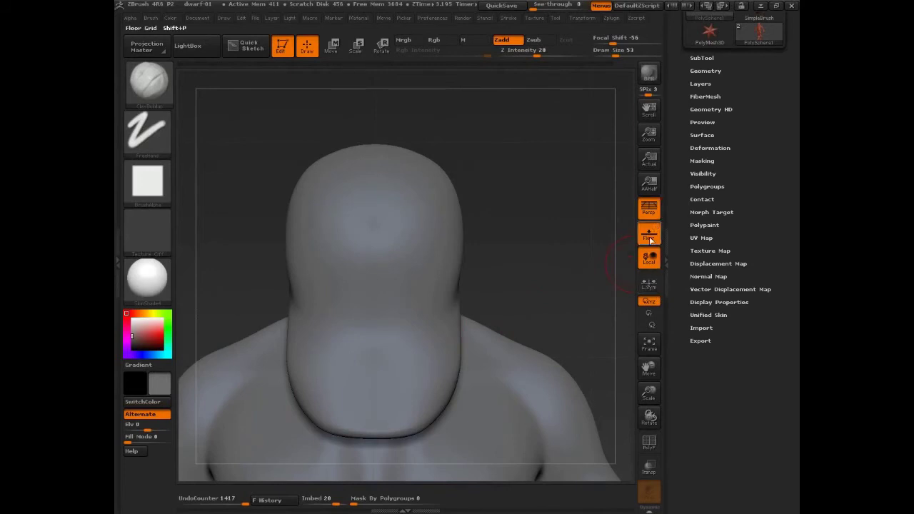
{"action": "key", "text": "ctrl+shift"}
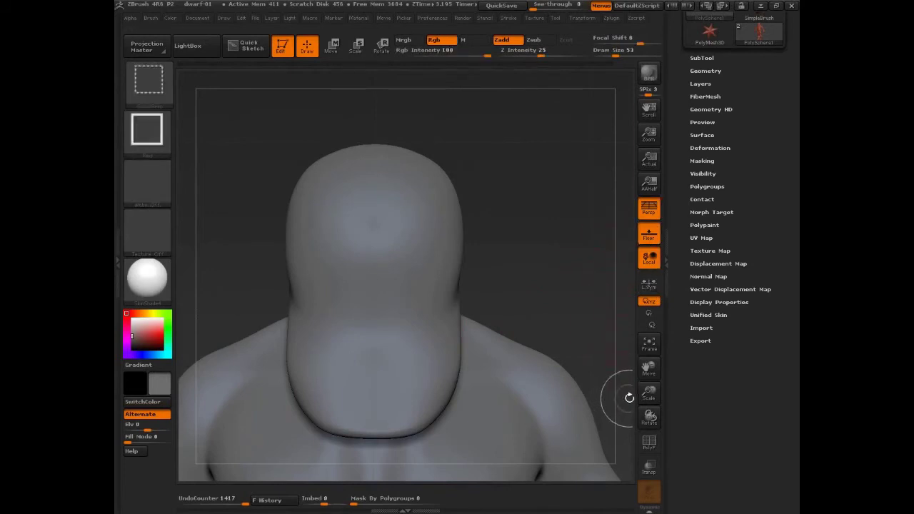
{"action": "left_click_drag", "start_coordinate": [599, 359], "coordinate": [432, 366]}
{"action": "left_click_drag", "start_coordinate": [312, 369], "coordinate": [477, 353]}
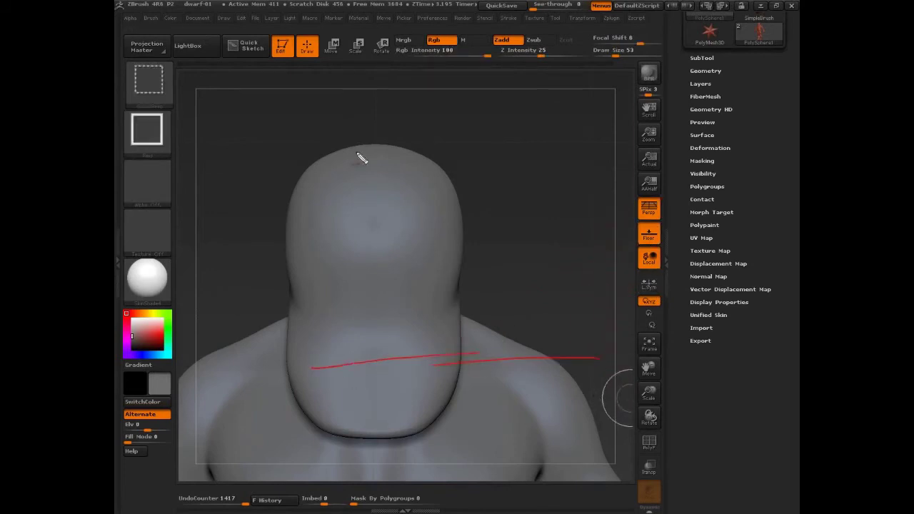
{"action": "left_click_drag", "start_coordinate": [321, 143], "coordinate": [458, 143]}
{"action": "mouse_move", "coordinate": [345, 252]}
{"action": "left_mouse_down"}
{"action": "mouse_move", "coordinate": [467, 250]}
{"action": "mouse_move", "coordinate": [341, 240]}
{"action": "mouse_move", "coordinate": [346, 253]}
{"action": "left_mouse_up"}
{"action": "mouse_move", "coordinate": [420, 250]}
{"action": "left_mouse_down"}
{"action": "mouse_move", "coordinate": [401, 246]}
{"action": "mouse_move", "coordinate": [418, 236]}
{"action": "left_mouse_up"}
{"action": "left_click_drag", "start_coordinate": [336, 366], "coordinate": [443, 362]}
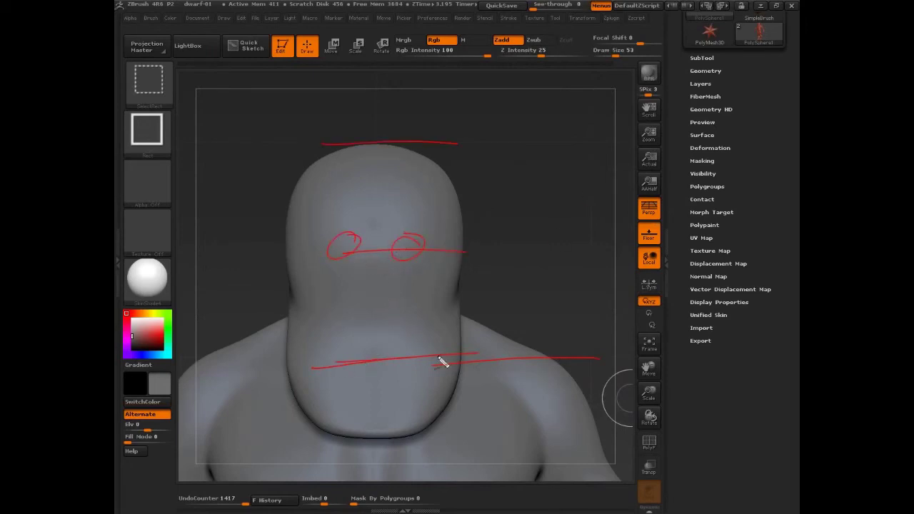
{"action": "mouse_move", "coordinate": [372, 292]}
{"action": "left_mouse_down"}
{"action": "mouse_move", "coordinate": [382, 293]}
{"action": "mouse_move", "coordinate": [376, 317]}
{"action": "mouse_move", "coordinate": [374, 288]}
{"action": "mouse_move", "coordinate": [394, 298]}
{"action": "mouse_move", "coordinate": [371, 276]}
{"action": "left_mouse_up"}
{"action": "mouse_move", "coordinate": [384, 321]}
{"action": "left_mouse_down"}
{"action": "mouse_move", "coordinate": [415, 327]}
{"action": "mouse_move", "coordinate": [351, 325]}
{"action": "mouse_move", "coordinate": [373, 311]}
{"action": "mouse_move", "coordinate": [398, 317]}
{"action": "left_mouse_up"}
{"action": "mouse_move", "coordinate": [358, 247]}
{"action": "left_mouse_down"}
{"action": "mouse_move", "coordinate": [369, 247]}
{"action": "mouse_move", "coordinate": [352, 239]}
{"action": "mouse_move", "coordinate": [337, 261]}
{"action": "mouse_move", "coordinate": [394, 204]}
{"action": "mouse_move", "coordinate": [376, 153]}
{"action": "mouse_move", "coordinate": [370, 234]}
{"action": "left_mouse_up"}
{"action": "mouse_move", "coordinate": [301, 170]}
{"action": "left_mouse_down"}
{"action": "mouse_move", "coordinate": [326, 239]}
{"action": "mouse_move", "coordinate": [278, 303]}
{"action": "left_mouse_up"}
{"action": "mouse_move", "coordinate": [472, 261]}
{"action": "left_mouse_down"}
{"action": "mouse_move", "coordinate": [496, 288]}
{"action": "mouse_move", "coordinate": [468, 280]}
{"action": "left_mouse_up"}
{"action": "mouse_move", "coordinate": [300, 286]}
{"action": "left_mouse_down"}
{"action": "mouse_move", "coordinate": [338, 309]}
{"action": "mouse_move", "coordinate": [422, 321]}
{"action": "mouse_move", "coordinate": [463, 288]}
{"action": "mouse_move", "coordinate": [468, 250]}
{"action": "mouse_move", "coordinate": [438, 286]}
{"action": "left_mouse_up"}
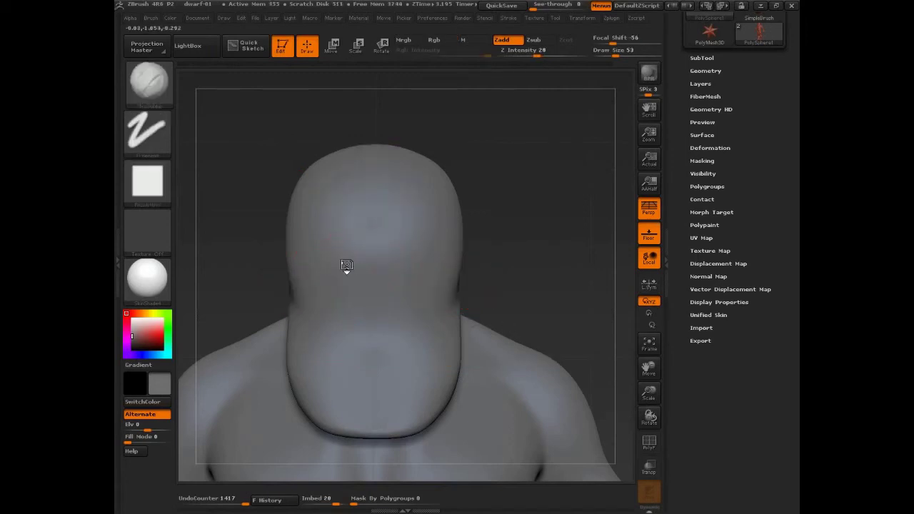
- Carve the two eye sockets and build up the nose on the face with the ClayBuildup brush
{"action": "mouse_move", "coordinate": [348, 265]}
{"action": "left_mouse_down"}
{"action": "mouse_move", "coordinate": [347, 255]}
{"action": "mouse_move", "coordinate": [331, 276]}
{"action": "mouse_move", "coordinate": [351, 257]}
{"action": "mouse_move", "coordinate": [328, 252]}
{"action": "mouse_move", "coordinate": [413, 262]}
{"action": "mouse_move", "coordinate": [372, 284]}
{"action": "mouse_move", "coordinate": [386, 273]}
{"action": "mouse_move", "coordinate": [375, 308]}
{"action": "mouse_move", "coordinate": [373, 290]}
{"action": "mouse_move", "coordinate": [356, 310]}
{"action": "mouse_move", "coordinate": [365, 317]}
{"action": "left_mouse_up"}
{"action": "key", "text": "s"}
{"action": "left_click", "coordinate": [374, 291]}
- Shape the forehead and the side of the brow with the ClayBuildup brush at draw size 115
{"action": "key", "text": "s"}
{"action": "left_click", "coordinate": [363, 283]}
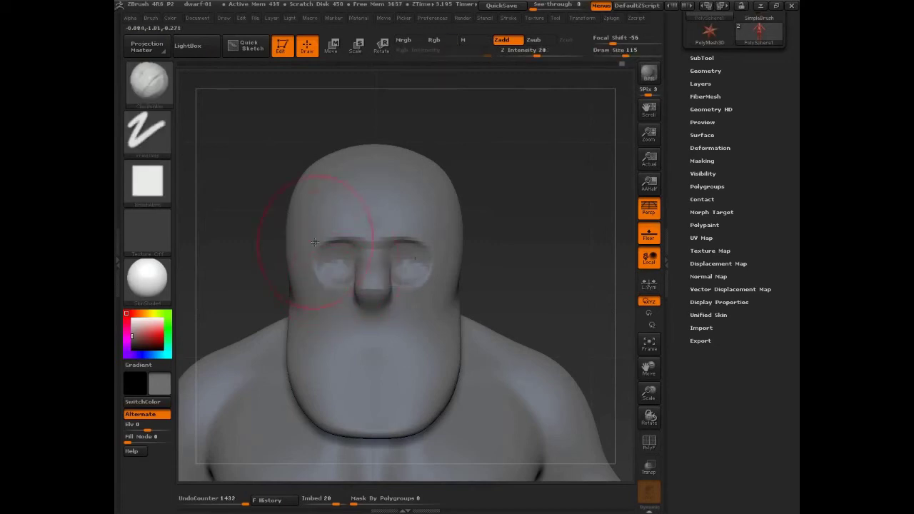
{"action": "left_click_drag", "start_coordinate": [300, 209], "coordinate": [294, 237], "text": "alt"}
{"action": "left_click_drag", "start_coordinate": [384, 196], "coordinate": [379, 207]}
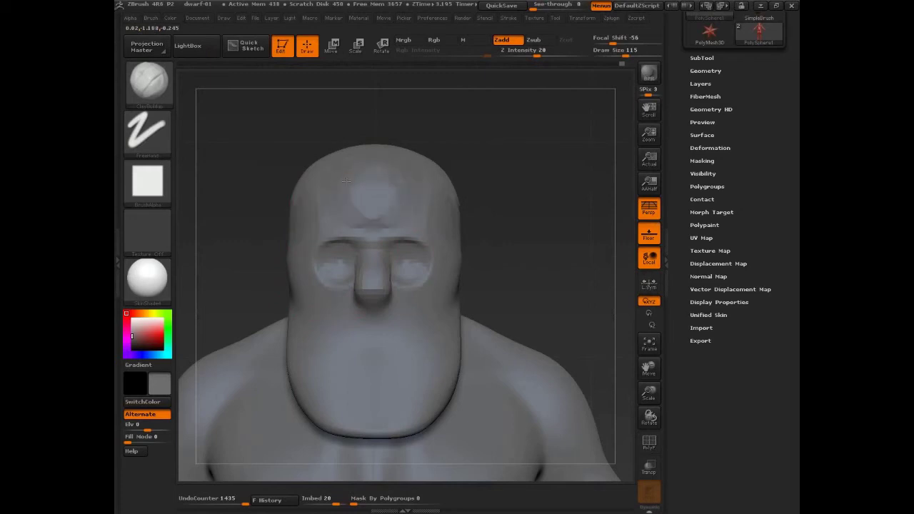
- Sculpt the temple and side of the skull with ClayBuildup, varying the draw size between 107, 59 and 99
{"action": "left_click_drag", "start_coordinate": [494, 204], "coordinate": [554, 206]}
{"action": "key", "text": "s"}
{"action": "left_click", "coordinate": [347, 223]}
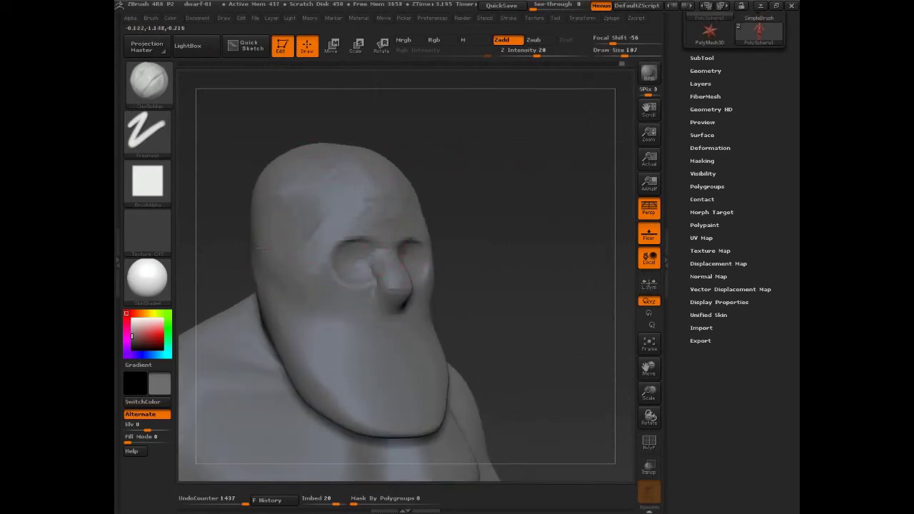
{"action": "left_click_drag", "start_coordinate": [258, 248], "coordinate": [263, 227]}
{"action": "left_click_drag", "start_coordinate": [468, 236], "coordinate": [519, 238]}
{"action": "key", "text": "s"}
{"action": "left_click", "coordinate": [309, 282]}
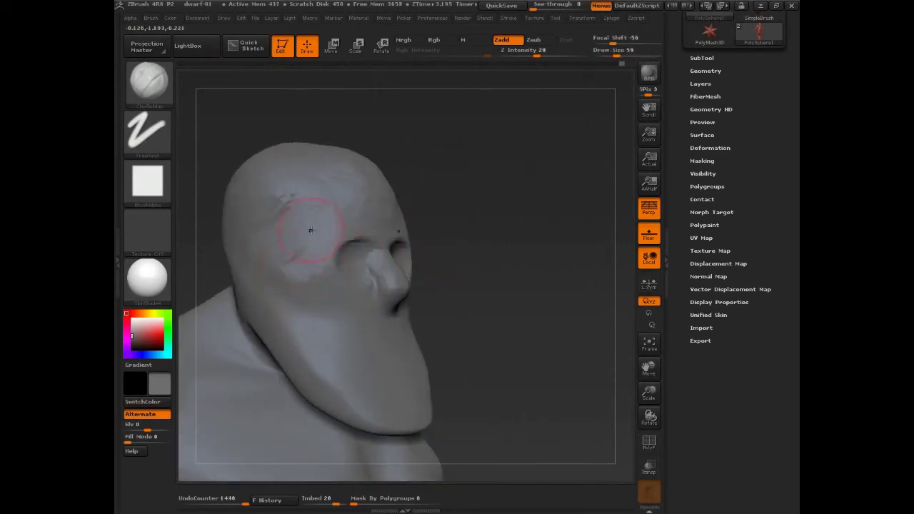
{"action": "key", "text": "s"}
{"action": "left_click", "coordinate": [320, 232]}
{"action": "left_click_drag", "start_coordinate": [321, 250], "coordinate": [296, 261], "text": "alt"}
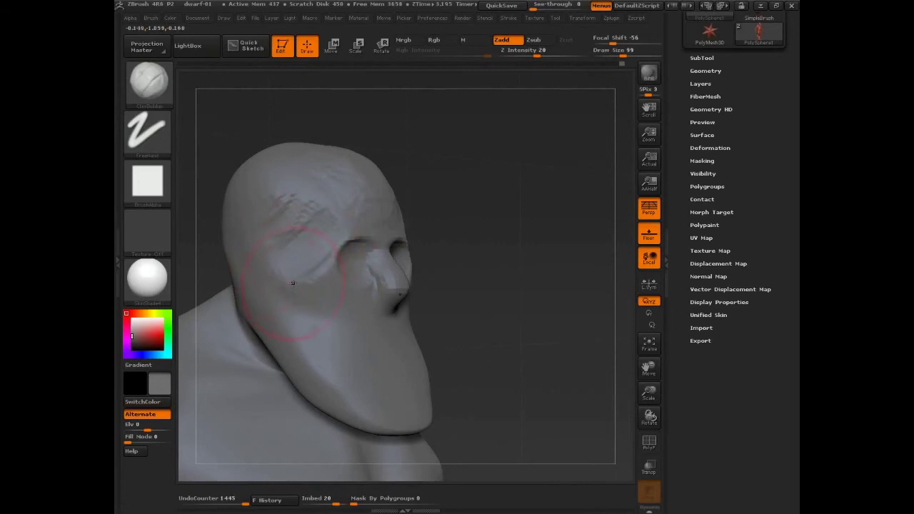
- Build up the cheek planes beside and below the nose with ClayBuildup at draw size 62
{"action": "key", "text": "s"}
{"action": "left_click", "coordinate": [362, 294]}
{"action": "left_click_drag", "start_coordinate": [370, 316], "coordinate": [379, 306]}
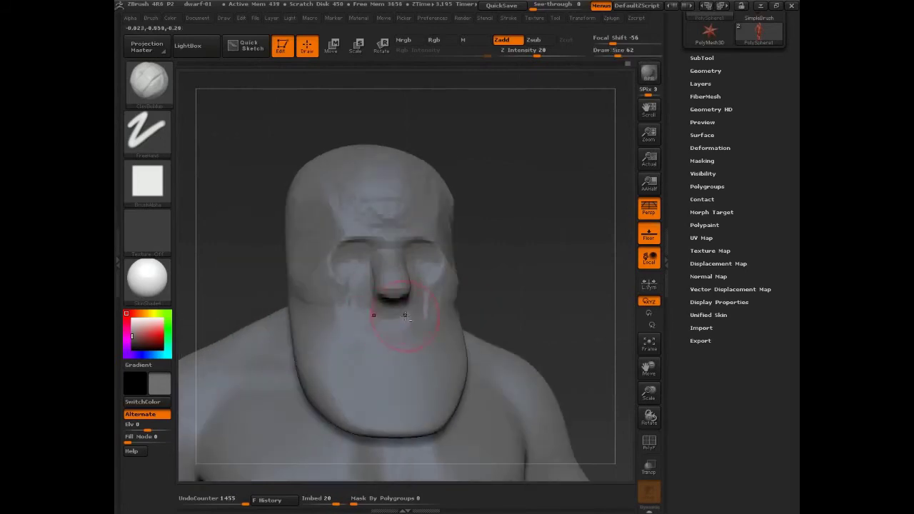
- Undo the last six sculpting changes on the face
{"action": "key", "text": "ctrl+z"}
{"action": "key", "text": "ctrl+z"}
{"action": "key", "text": "ctrl+z"}
{"action": "key", "text": "ctrl+z"}
{"action": "key", "text": "ctrl+z"}
{"action": "key", "text": "ctrl+z"}
- Build up the rounded muzzle around the mouth below the nose with ClayBuildup at draw size 62
{"action": "mouse_move", "coordinate": [365, 319]}
{"action": "left_mouse_down"}
{"action": "mouse_move", "coordinate": [351, 333]}
{"action": "mouse_move", "coordinate": [350, 384]}
{"action": "left_mouse_up"}
{"action": "mouse_move", "coordinate": [386, 350]}
{"action": "left_mouse_down"}
{"action": "mouse_move", "coordinate": [389, 363]}
{"action": "mouse_move", "coordinate": [398, 349]}
{"action": "left_mouse_up"}
{"action": "left_click_drag", "start_coordinate": [527, 316], "coordinate": [479, 317]}
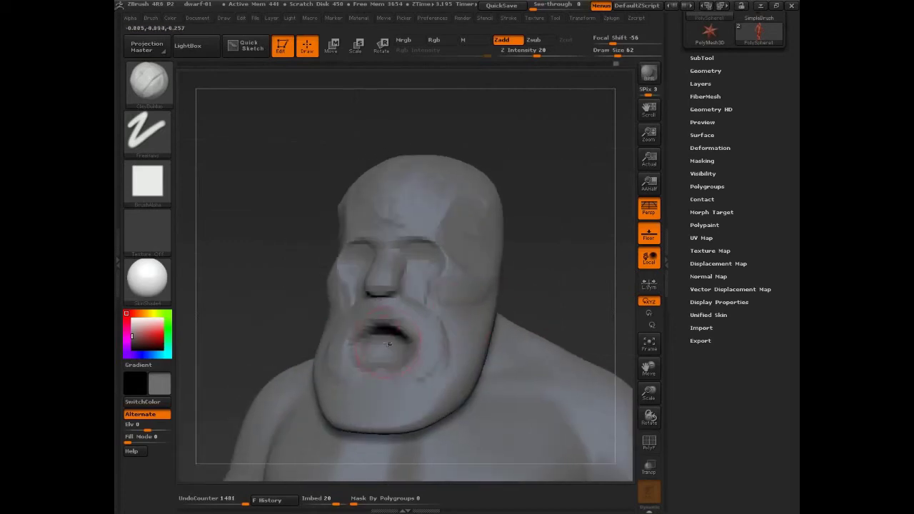
{"action": "mouse_move", "coordinate": [393, 342]}
{"action": "left_mouse_down"}
{"action": "mouse_move", "coordinate": [386, 325]}
{"action": "mouse_move", "coordinate": [399, 311]}
{"action": "mouse_move", "coordinate": [426, 357]}
{"action": "mouse_move", "coordinate": [386, 375]}
{"action": "mouse_move", "coordinate": [341, 373]}
{"action": "mouse_move", "coordinate": [431, 331]}
{"action": "mouse_move", "coordinate": [350, 343]}
{"action": "left_mouse_up"}
{"action": "mouse_move", "coordinate": [390, 314]}
{"action": "left_mouse_down"}
{"action": "mouse_move", "coordinate": [413, 320]}
{"action": "mouse_move", "coordinate": [373, 342]}
{"action": "left_mouse_up"}
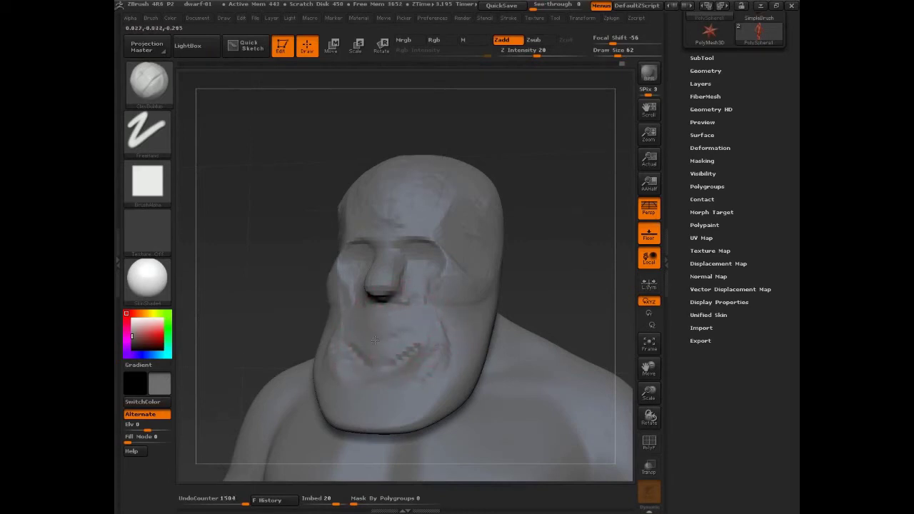
{"action": "left_click_drag", "start_coordinate": [520, 287], "coordinate": [418, 291]}
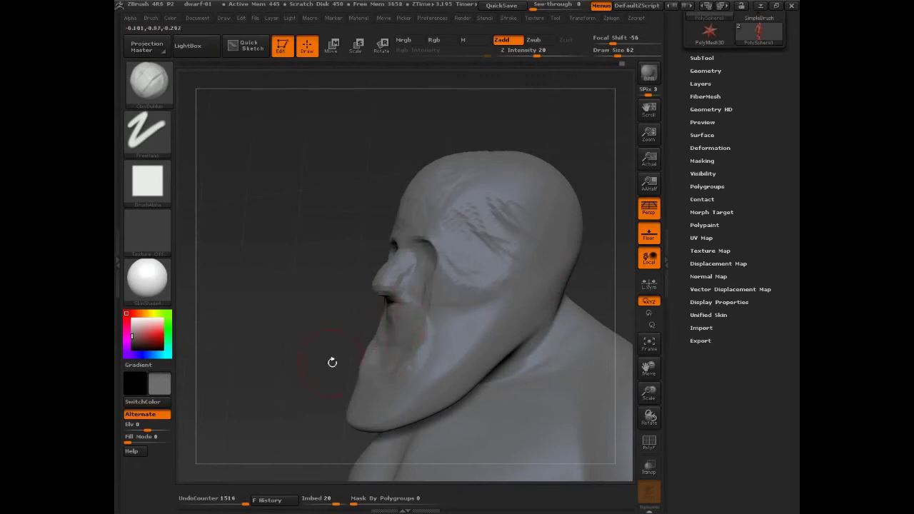
- Shape the upper lip under the nose and cut the mouth line with ClayBuildup at draw size 29
{"action": "left_click_drag", "start_coordinate": [332, 362], "coordinate": [400, 354]}
{"action": "left_click_drag", "start_coordinate": [383, 301], "coordinate": [414, 304]}
{"action": "mouse_move", "coordinate": [426, 335]}
{"action": "left_mouse_down"}
{"action": "mouse_move", "coordinate": [350, 324]}
{"action": "mouse_move", "coordinate": [390, 329]}
{"action": "mouse_move", "coordinate": [369, 315]}
{"action": "left_mouse_up"}
{"action": "key", "text": "s"}
{"action": "left_click_drag", "start_coordinate": [391, 324], "coordinate": [353, 336]}
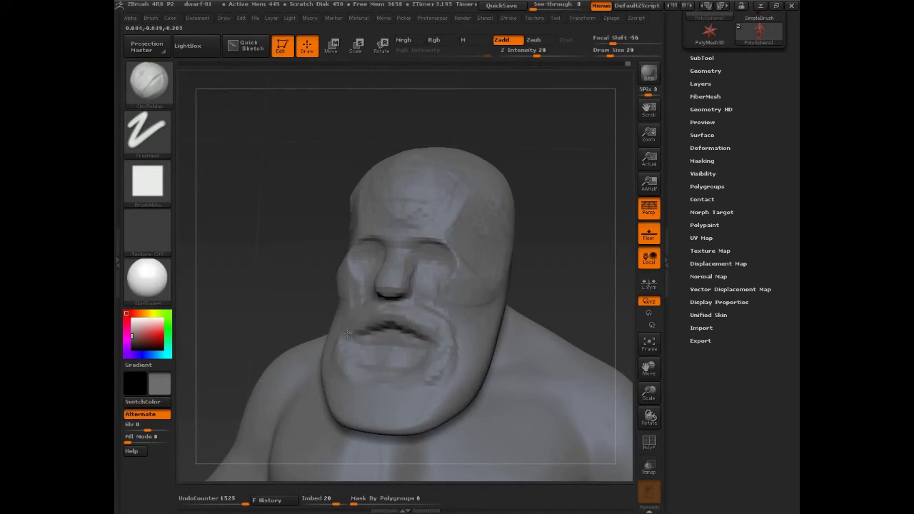
- Deepen the mouth opening with a smaller brush and build up the lower lip at draw size 51
{"action": "left_click_drag", "start_coordinate": [528, 284], "coordinate": [592, 277]}
{"action": "key", "text": "s"}
{"action": "left_click_drag", "start_coordinate": [398, 326], "coordinate": [410, 325]}
{"action": "left_click_drag", "start_coordinate": [539, 293], "coordinate": [500, 296]}
{"action": "key", "text": "["}
{"action": "key", "text": "["}
{"action": "key", "text": "["}
{"action": "left_click_drag", "start_coordinate": [400, 320], "coordinate": [357, 326]}
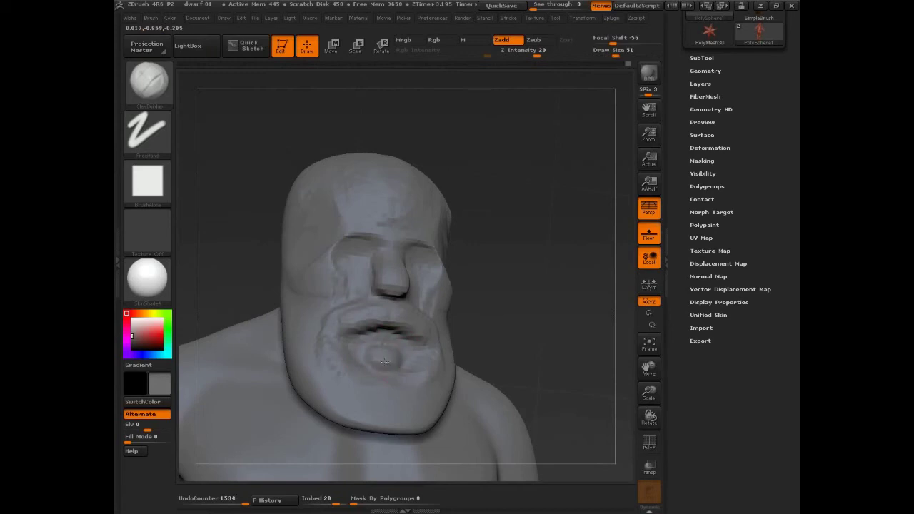
{"action": "left_click_drag", "start_coordinate": [385, 361], "coordinate": [408, 375]}
- Sculpt the lower edge of the chin with ClayBuildup at draw size 136
{"action": "key", "text": "s"}
{"action": "left_click_drag", "start_coordinate": [504, 363], "coordinate": [501, 293], "text": "alt"}
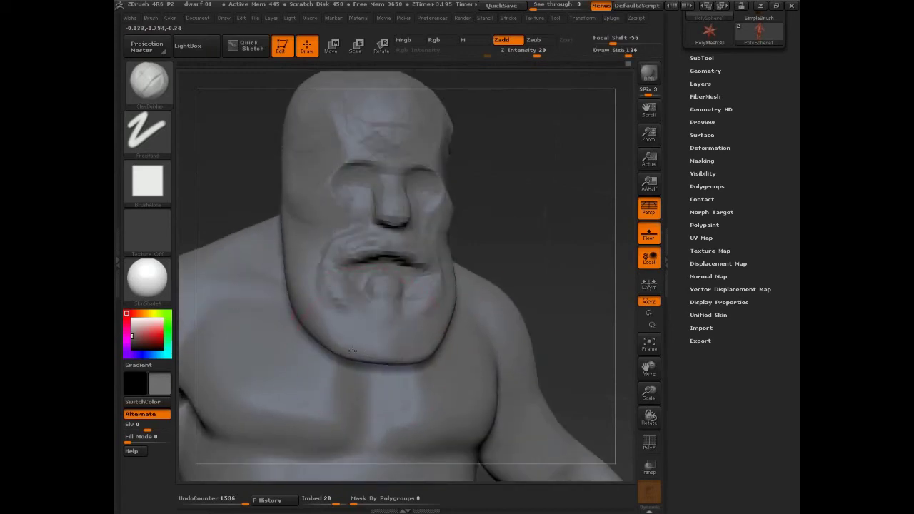
{"action": "left_click_drag", "start_coordinate": [353, 351], "coordinate": [384, 357]}
- Lower the body mesh by three subdivision levels with the head in side view
{"action": "left_click_drag", "start_coordinate": [585, 295], "coordinate": [500, 291]}
{"action": "left_click_drag", "start_coordinate": [608, 190], "coordinate": [525, 244], "text": "alt"}
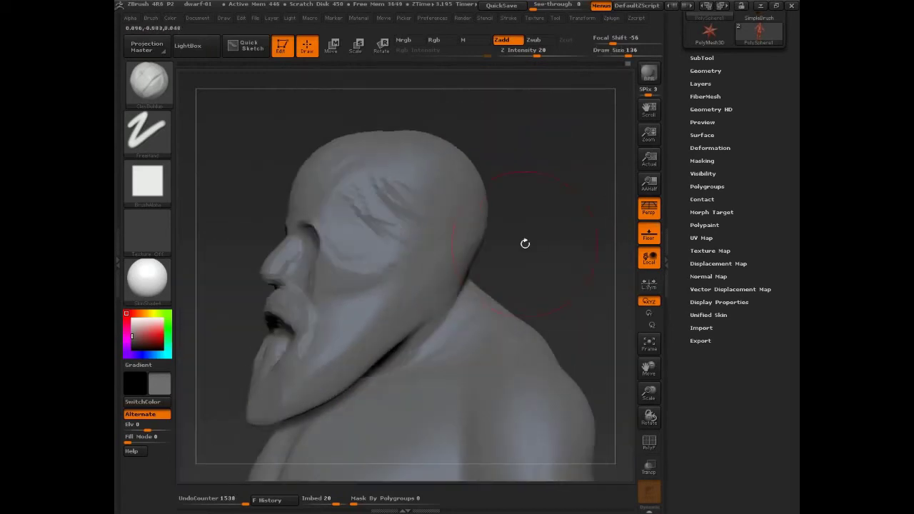
{"action": "key", "text": "shift+f"}
{"action": "key", "text": "shift+f"}
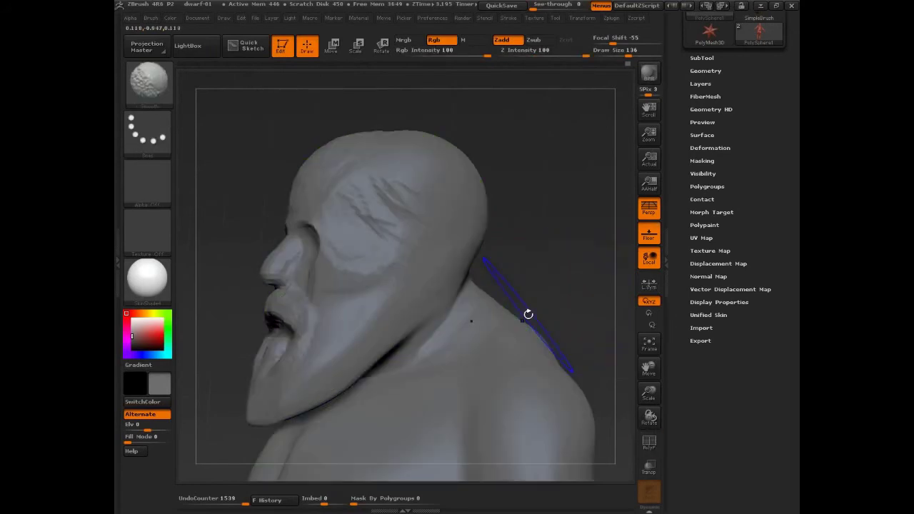
{"action": "key", "text": "shift+d"}
{"action": "key", "text": "shift+d"}
{"action": "key", "text": "shift+d"}
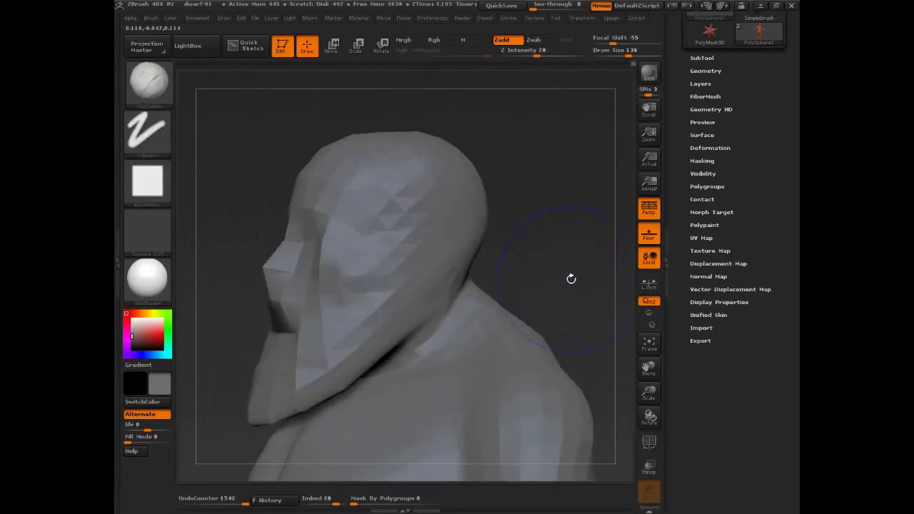
- Mask the head down to the neck with a Transpose topological mask and make the masked area its own polygroup, leaving the mask cleared
{"action": "left_click", "coordinate": [337, 49]}
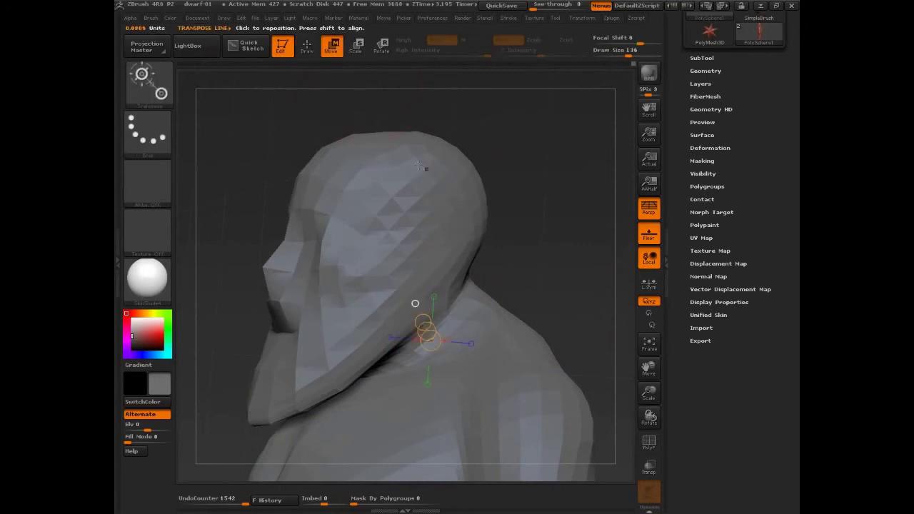
{"action": "left_click_drag", "start_coordinate": [461, 320], "coordinate": [483, 330], "text": "ctrl"}
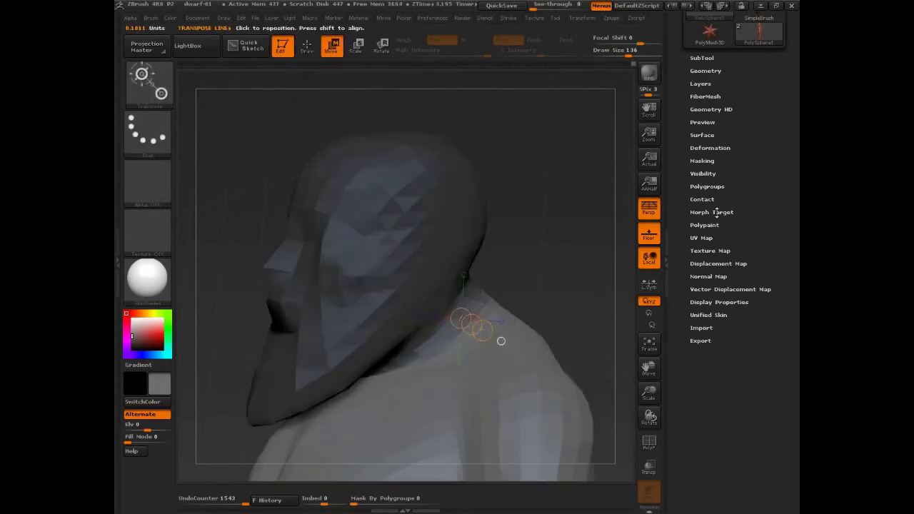
{"action": "left_click", "coordinate": [707, 186]}
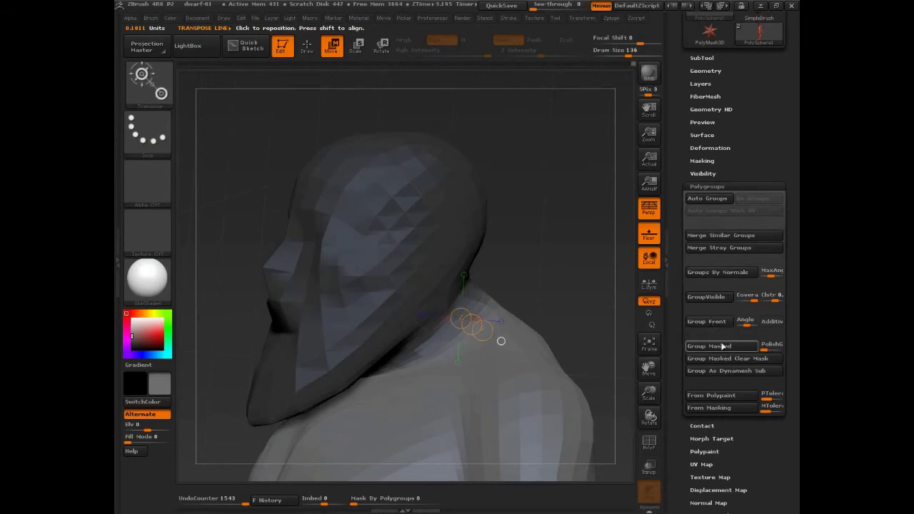
{"action": "left_click", "coordinate": [724, 346]}
{"action": "left_click_drag", "start_coordinate": [555, 268], "coordinate": [563, 299], "text": "ctrl"}
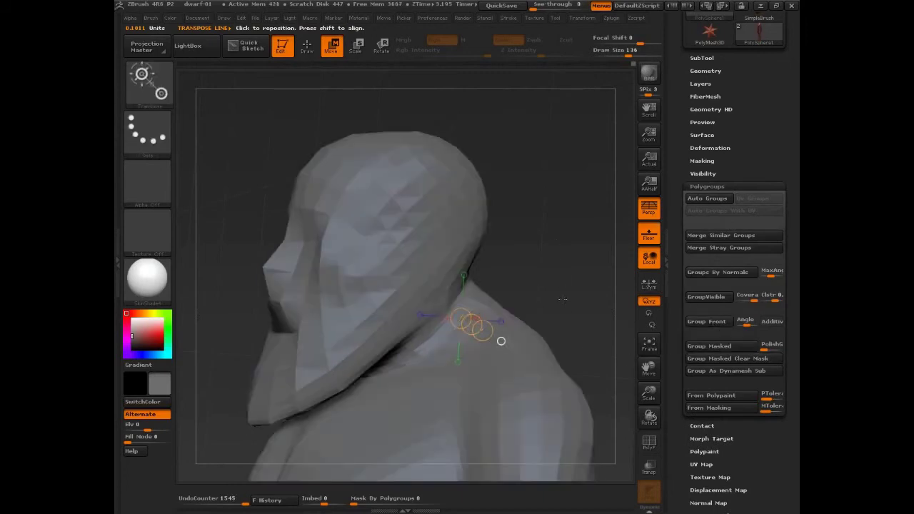
{"action": "left_click", "coordinate": [650, 442]}
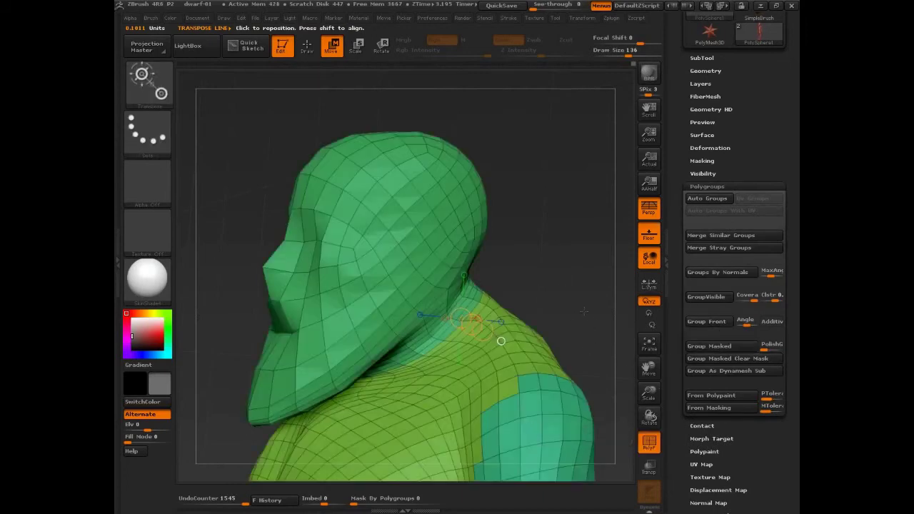
{"action": "left_click", "coordinate": [650, 441]}
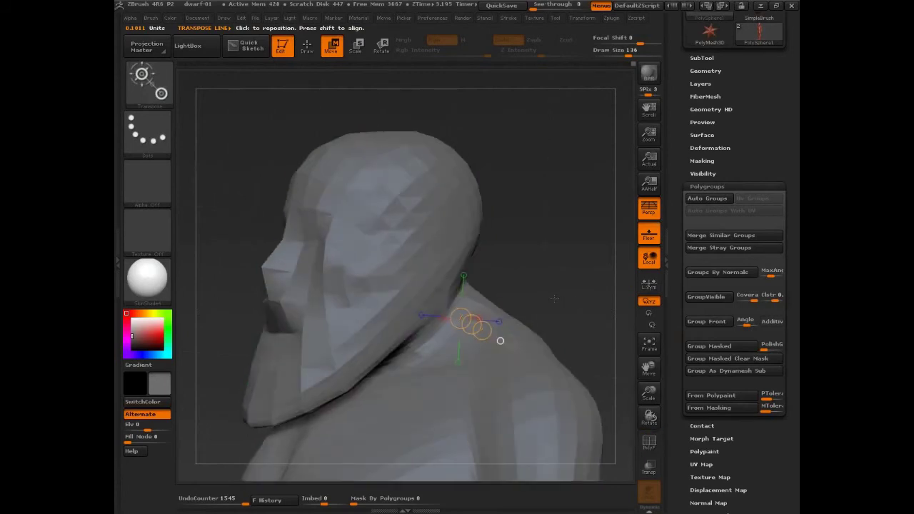
- Isolate the head polygroup and bring it back up to the higher subdivision levels
{"action": "key", "text": "q"}
{"action": "left_click", "coordinate": [403, 300], "text": "ctrl+shift"}
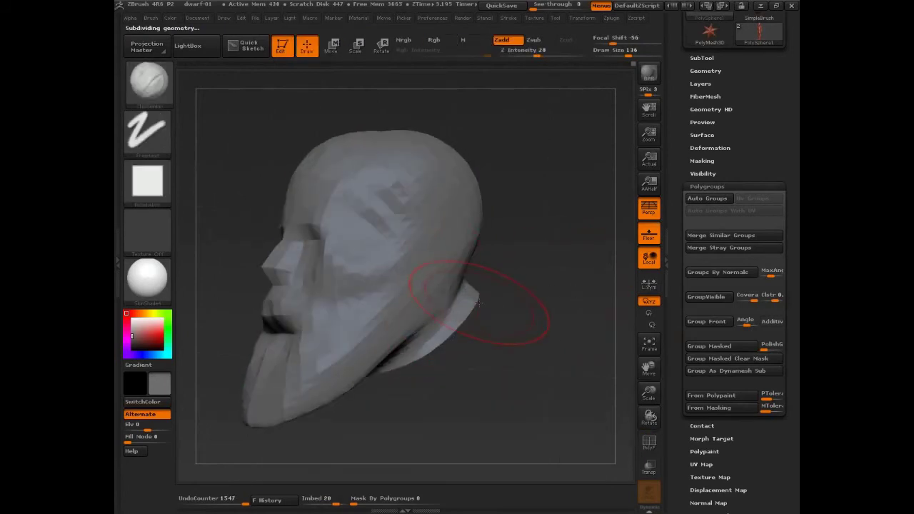
{"action": "left_click_drag", "start_coordinate": [549, 341], "coordinate": [572, 350]}
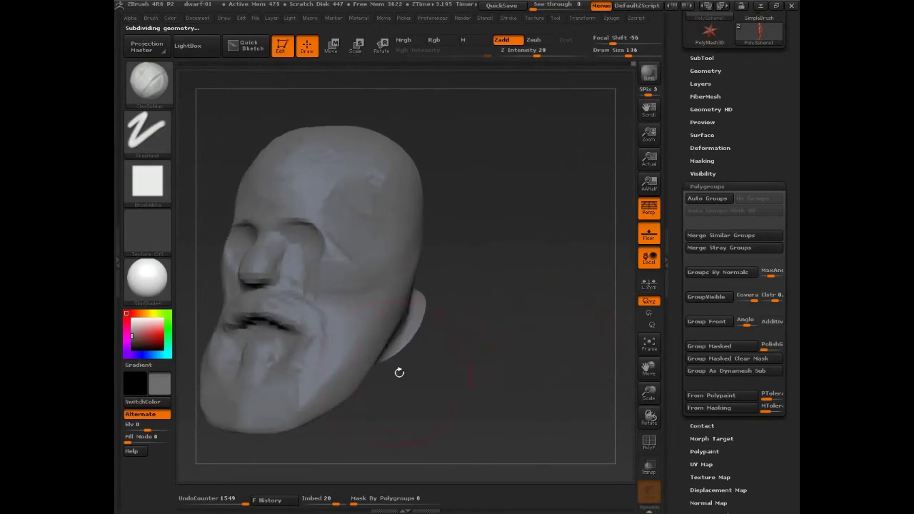
- Build up the jaw, the mouth corners and the chin with ClayBuildup at draw size 74
{"action": "key", "text": "s"}
{"action": "mouse_move", "coordinate": [378, 375]}
{"action": "left_mouse_down"}
{"action": "mouse_move", "coordinate": [357, 376]}
{"action": "mouse_move", "coordinate": [435, 340]}
{"action": "left_mouse_up"}
{"action": "key", "text": "bracketright"}
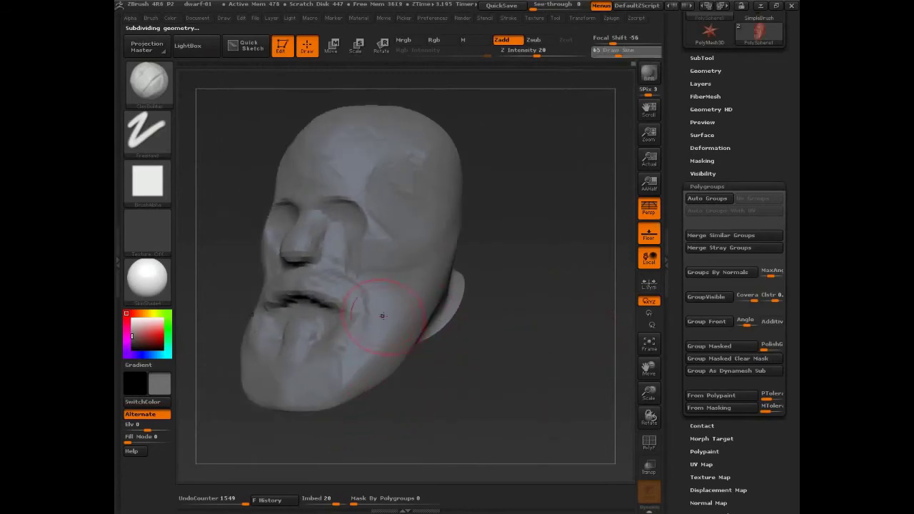
{"action": "mouse_move", "coordinate": [372, 293]}
{"action": "left_mouse_down"}
{"action": "mouse_move", "coordinate": [378, 304]}
{"action": "mouse_move", "coordinate": [359, 325]}
{"action": "mouse_move", "coordinate": [377, 330]}
{"action": "mouse_move", "coordinate": [358, 365]}
{"action": "mouse_move", "coordinate": [347, 325]}
{"action": "mouse_move", "coordinate": [320, 353]}
{"action": "left_mouse_up"}
{"action": "left_click_drag", "start_coordinate": [356, 323], "coordinate": [328, 347]}
{"action": "left_click_drag", "start_coordinate": [347, 323], "coordinate": [308, 343]}
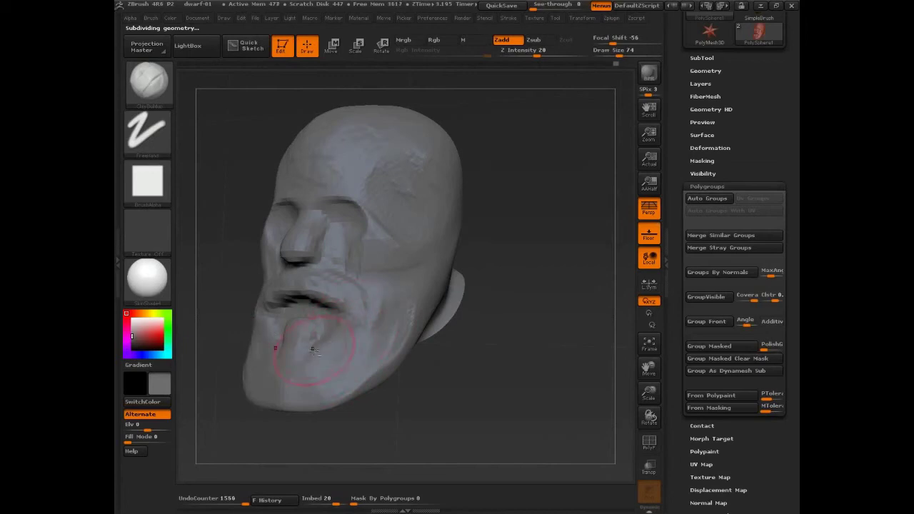
{"action": "mouse_move", "coordinate": [380, 307]}
{"action": "left_mouse_down"}
{"action": "mouse_move", "coordinate": [352, 357]}
{"action": "mouse_move", "coordinate": [322, 363]}
{"action": "mouse_move", "coordinate": [378, 327]}
{"action": "mouse_move", "coordinate": [341, 368]}
{"action": "left_mouse_up"}
- Carve away the underside of the chin and jaw, and smooth the jaw edge
{"action": "mouse_move", "coordinate": [318, 402]}
{"action": "left_mouse_down"}
{"action": "mouse_move", "coordinate": [321, 378]}
{"action": "mouse_move", "coordinate": [325, 410]}
{"action": "mouse_move", "coordinate": [361, 384]}
{"action": "mouse_move", "coordinate": [325, 415]}
{"action": "left_mouse_up"}
{"action": "mouse_move", "coordinate": [457, 408]}
{"action": "left_mouse_down"}
{"action": "mouse_move", "coordinate": [439, 380]}
{"action": "mouse_move", "coordinate": [433, 321]}
{"action": "left_mouse_up"}
{"action": "mouse_move", "coordinate": [433, 321]}
{"action": "left_mouse_down", "text": "alt"}
{"action": "mouse_move", "coordinate": [407, 386]}
{"action": "mouse_move", "coordinate": [433, 257]}
{"action": "left_mouse_up", "text": "alt"}
{"action": "mouse_move", "coordinate": [355, 368]}
{"action": "left_mouse_down", "text": "alt"}
{"action": "mouse_move", "coordinate": [390, 355]}
{"action": "mouse_move", "coordinate": [337, 389]}
{"action": "mouse_move", "coordinate": [401, 357]}
{"action": "mouse_move", "coordinate": [338, 395]}
{"action": "left_mouse_up", "text": "alt"}
{"action": "left_click_drag", "start_coordinate": [394, 266], "coordinate": [392, 335]}
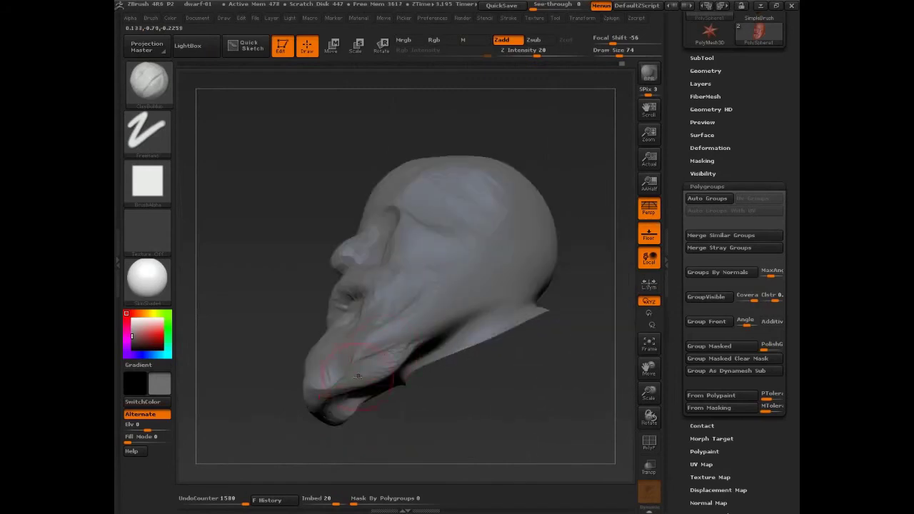
{"action": "mouse_move", "coordinate": [354, 368]}
{"action": "left_mouse_down", "text": "shift"}
{"action": "mouse_move", "coordinate": [343, 386]}
{"action": "mouse_move", "coordinate": [334, 379]}
{"action": "mouse_move", "coordinate": [358, 355]}
{"action": "mouse_move", "coordinate": [341, 373]}
{"action": "left_mouse_up", "text": "shift"}
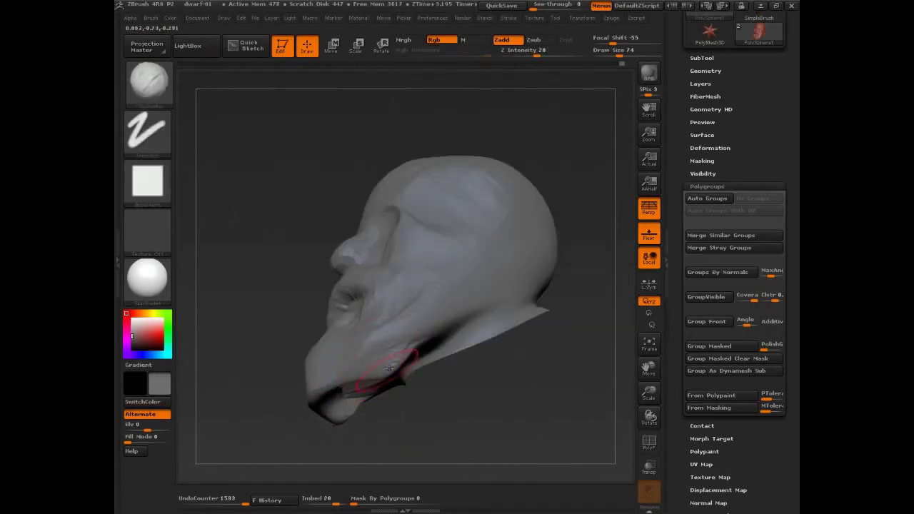
- Refine the narrowed chin and the jawline from several angles with ClayBuildup at draw size 74
{"action": "left_click_drag", "start_coordinate": [553, 346], "coordinate": [498, 360]}
{"action": "mouse_move", "coordinate": [397, 354]}
{"action": "left_mouse_down"}
{"action": "mouse_move", "coordinate": [386, 334]}
{"action": "mouse_move", "coordinate": [351, 372]}
{"action": "mouse_move", "coordinate": [300, 387]}
{"action": "mouse_move", "coordinate": [353, 328]}
{"action": "left_mouse_up"}
{"action": "mouse_move", "coordinate": [504, 339]}
{"action": "left_mouse_down"}
{"action": "mouse_move", "coordinate": [532, 359]}
{"action": "mouse_move", "coordinate": [476, 381]}
{"action": "mouse_move", "coordinate": [457, 379]}
{"action": "left_mouse_up"}
{"action": "mouse_move", "coordinate": [362, 344]}
{"action": "left_mouse_down"}
{"action": "mouse_move", "coordinate": [357, 303]}
{"action": "mouse_move", "coordinate": [391, 341]}
{"action": "mouse_move", "coordinate": [315, 272]}
{"action": "mouse_move", "coordinate": [329, 336]}
{"action": "mouse_move", "coordinate": [393, 346]}
{"action": "mouse_move", "coordinate": [391, 355]}
{"action": "mouse_move", "coordinate": [367, 336]}
{"action": "mouse_move", "coordinate": [400, 343]}
{"action": "mouse_move", "coordinate": [458, 372]}
{"action": "mouse_move", "coordinate": [448, 320]}
{"action": "mouse_move", "coordinate": [357, 436]}
{"action": "mouse_move", "coordinate": [406, 377]}
{"action": "mouse_move", "coordinate": [508, 381]}
{"action": "mouse_move", "coordinate": [418, 373]}
{"action": "mouse_move", "coordinate": [457, 343]}
{"action": "left_mouse_up"}
{"action": "left_click_drag", "start_coordinate": [393, 350], "coordinate": [333, 323]}
{"action": "left_click_drag", "start_coordinate": [322, 318], "coordinate": [312, 315]}
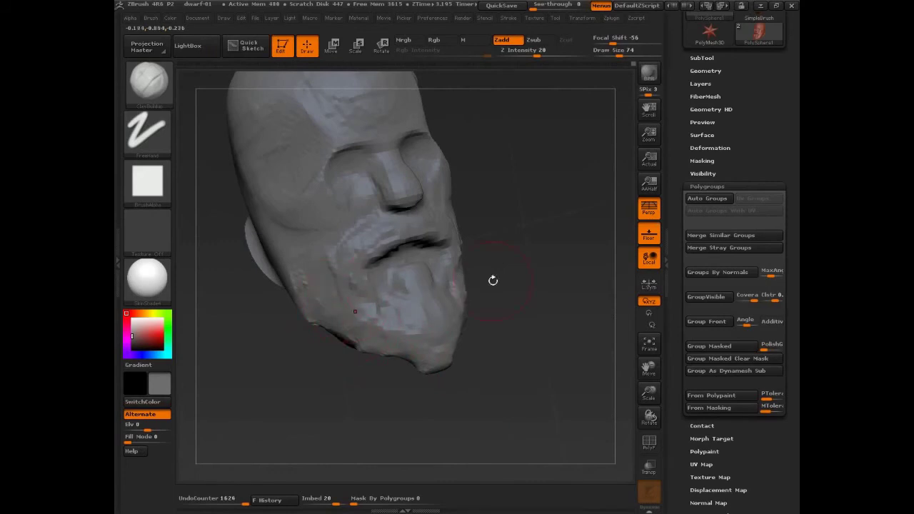
- Carve the eye sockets deeper beneath the brow with ClayBuildup
{"action": "mouse_move", "coordinate": [493, 279]}
{"action": "left_mouse_down"}
{"action": "mouse_move", "coordinate": [519, 306]}
{"action": "mouse_move", "coordinate": [502, 362]}
{"action": "mouse_move", "coordinate": [392, 361]}
{"action": "mouse_move", "coordinate": [404, 326]}
{"action": "left_mouse_up"}
{"action": "left_click_drag", "start_coordinate": [464, 326], "coordinate": [486, 325]}
{"action": "key", "text": "s"}
{"action": "left_click", "coordinate": [344, 245]}
{"action": "mouse_move", "coordinate": [481, 275]}
{"action": "left_mouse_down"}
{"action": "mouse_move", "coordinate": [501, 279]}
{"action": "mouse_move", "coordinate": [506, 295]}
{"action": "mouse_move", "coordinate": [527, 291]}
{"action": "left_mouse_up"}
{"action": "mouse_move", "coordinate": [339, 236]}
{"action": "left_mouse_down", "text": "alt"}
{"action": "mouse_move", "coordinate": [318, 235]}
{"action": "mouse_move", "coordinate": [340, 237]}
{"action": "mouse_move", "coordinate": [333, 246]}
{"action": "left_mouse_up", "text": "alt"}
- Build up the brow at draw size 99, and refine the brow ridges and cheekbones at draw size 51
{"action": "key", "text": "bracketright"}
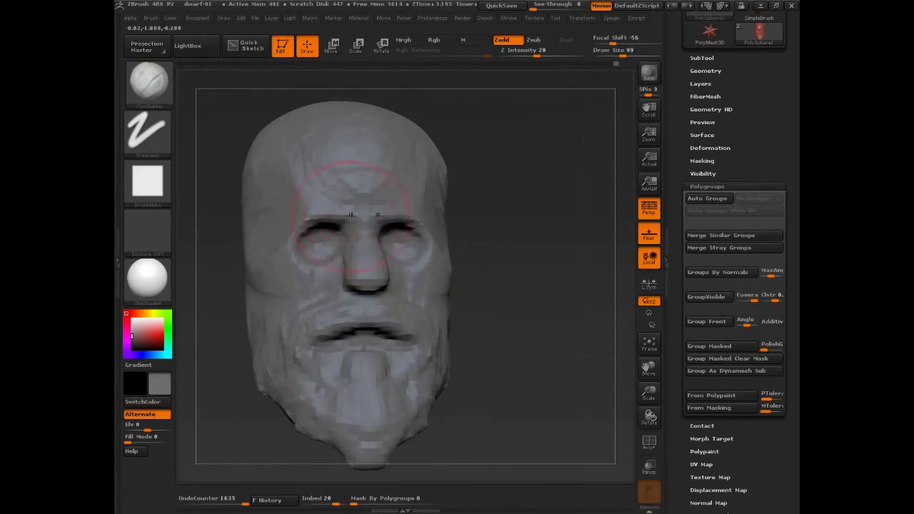
{"action": "mouse_move", "coordinate": [353, 215]}
{"action": "left_mouse_down"}
{"action": "mouse_move", "coordinate": [336, 220]}
{"action": "mouse_move", "coordinate": [344, 209]}
{"action": "left_mouse_up"}
{"action": "key", "text": "bracketleft"}
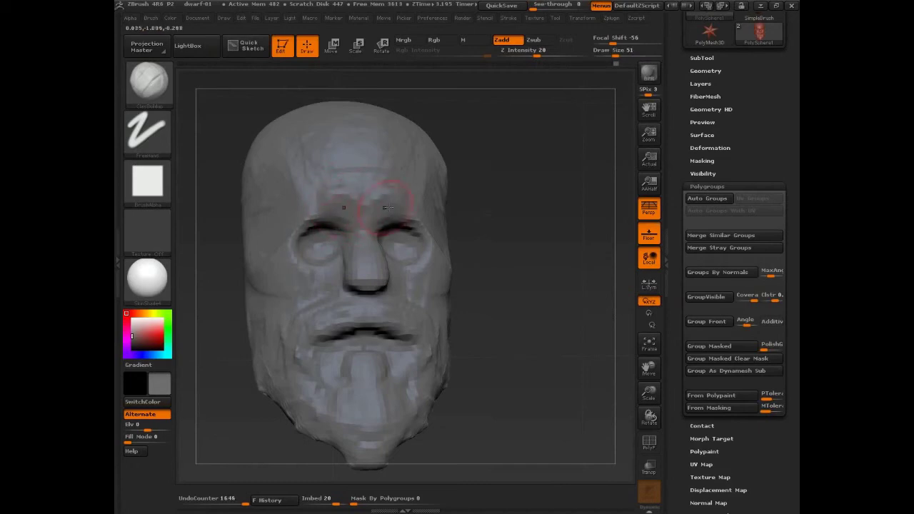
{"action": "mouse_move", "coordinate": [445, 207]}
{"action": "left_mouse_down"}
{"action": "mouse_move", "coordinate": [416, 216]}
{"action": "mouse_move", "coordinate": [441, 242]}
{"action": "mouse_move", "coordinate": [433, 251]}
{"action": "mouse_move", "coordinate": [441, 286]}
{"action": "mouse_move", "coordinate": [425, 274]}
{"action": "mouse_move", "coordinate": [452, 272]}
{"action": "mouse_move", "coordinate": [454, 223]}
{"action": "mouse_move", "coordinate": [460, 279]}
{"action": "mouse_move", "coordinate": [439, 297]}
{"action": "mouse_move", "coordinate": [492, 307]}
{"action": "left_mouse_up"}
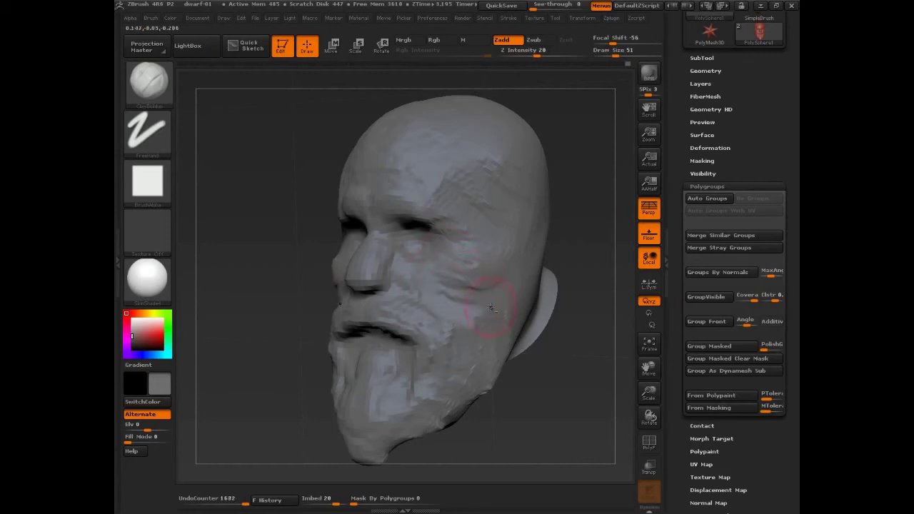
{"action": "key", "text": "ctrl+shift"}
{"action": "left_click_drag", "start_coordinate": [445, 227], "coordinate": [413, 273], "text": "ctrl+shift"}
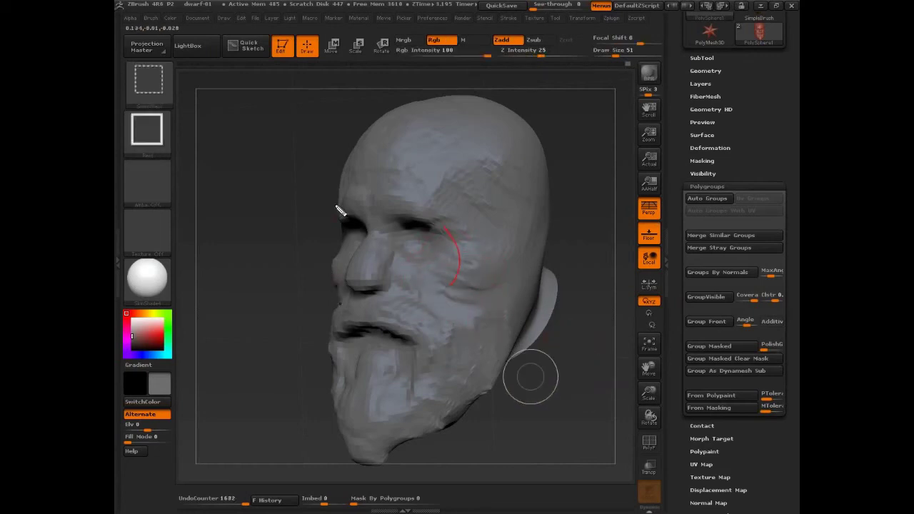
{"action": "left_click_drag", "start_coordinate": [561, 364], "coordinate": [600, 357]}
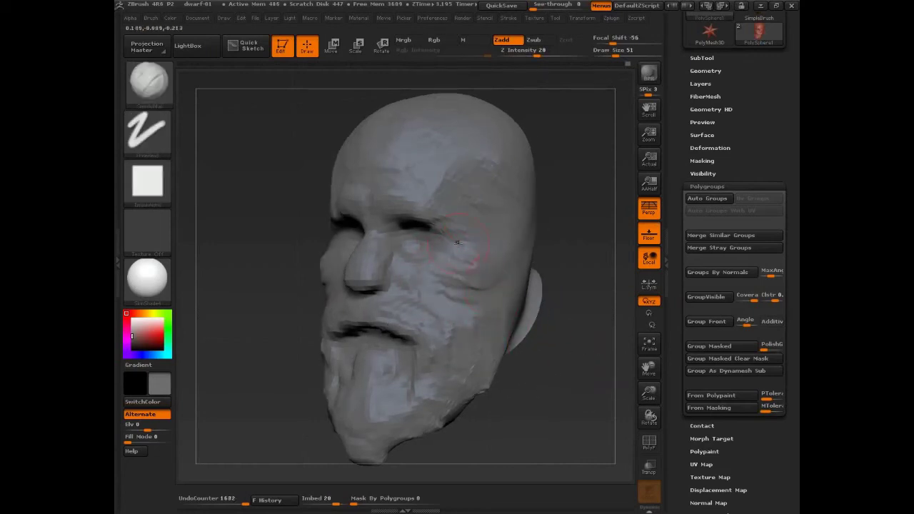
- Build up the cheek folds and the area beside the nostril with ClayBuildup, reducing the draw size to 26
{"action": "mouse_move", "coordinate": [459, 271]}
{"action": "left_mouse_down"}
{"action": "mouse_move", "coordinate": [483, 272]}
{"action": "mouse_move", "coordinate": [460, 308]}
{"action": "mouse_move", "coordinate": [417, 273]}
{"action": "mouse_move", "coordinate": [440, 269]}
{"action": "left_mouse_up"}
{"action": "mouse_move", "coordinate": [432, 290]}
{"action": "left_mouse_down"}
{"action": "mouse_move", "coordinate": [422, 275]}
{"action": "mouse_move", "coordinate": [384, 278]}
{"action": "left_mouse_up"}
{"action": "key", "text": "s"}
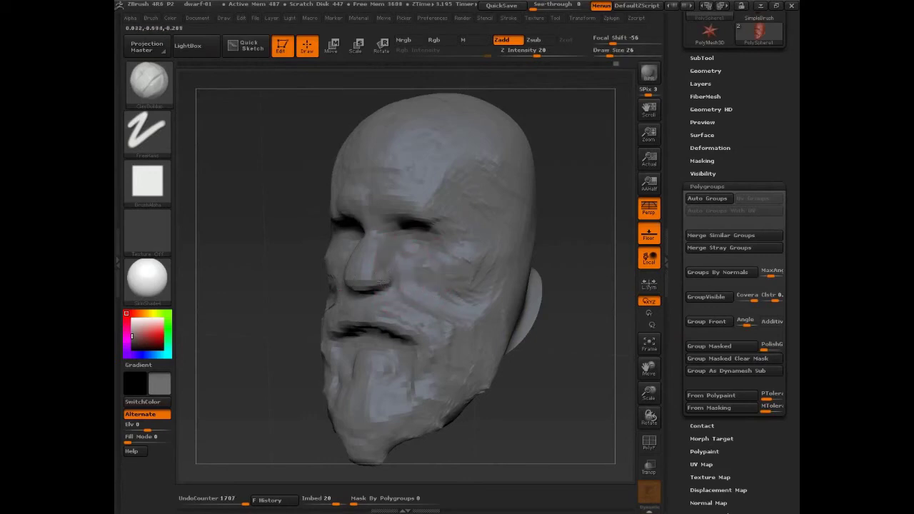
{"action": "right_click_drag", "start_coordinate": [382, 277], "coordinate": [470, 306]}
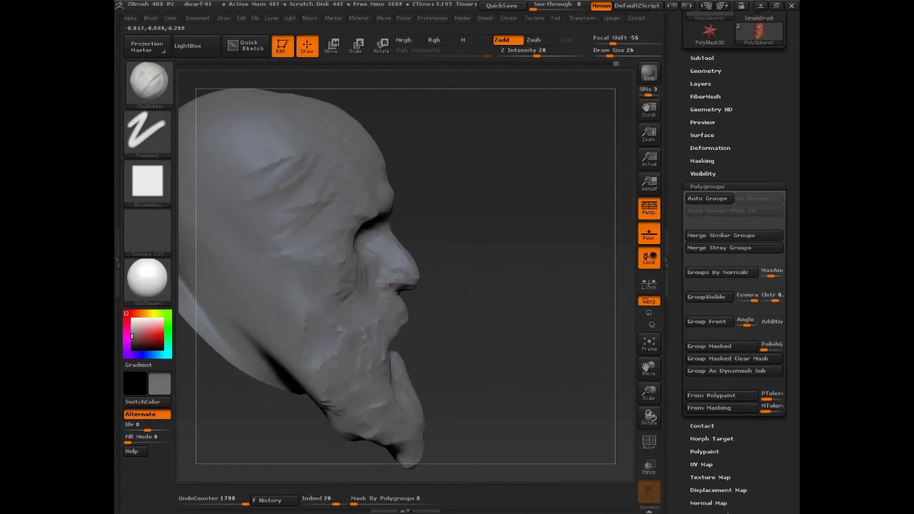
- Reshape the nose in profile and from the front with the Move brush
{"action": "key", "text": "b"}
{"action": "key", "text": "s"}
{"action": "key", "text": "t"}
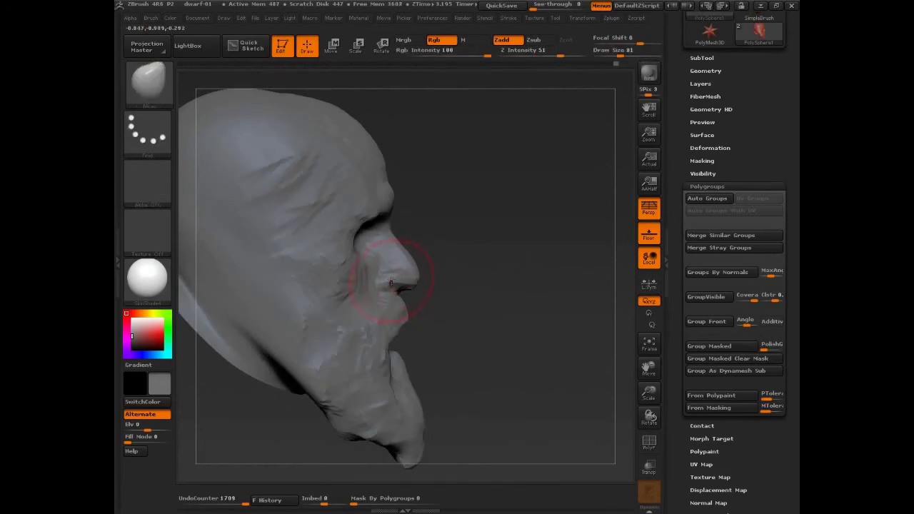
{"action": "mouse_move", "coordinate": [456, 296]}
{"action": "left_mouse_down"}
{"action": "mouse_move", "coordinate": [393, 289]}
{"action": "mouse_move", "coordinate": [400, 291]}
{"action": "mouse_move", "coordinate": [403, 276]}
{"action": "left_mouse_up"}
{"action": "key", "text": "s"}
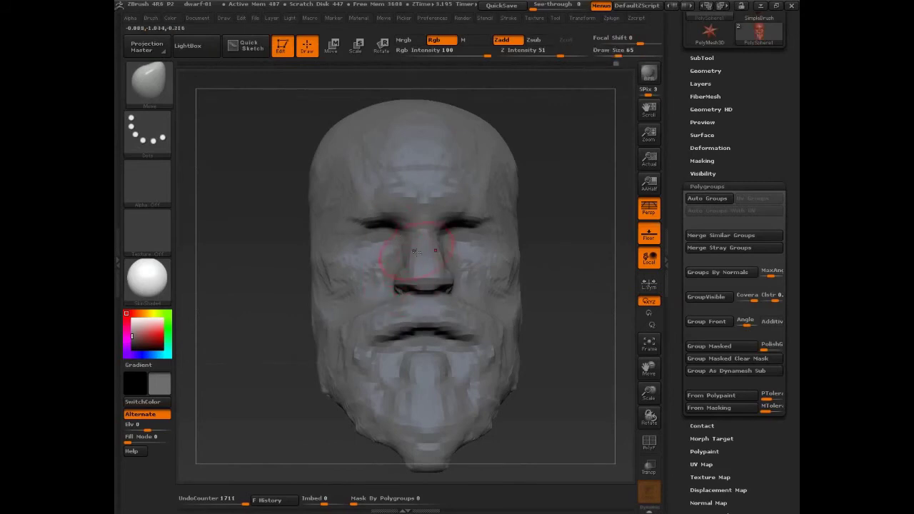
- Build up the eyeball masses beneath the brow with ClayBuildup at draw size 45
{"action": "key", "text": "b"}
{"action": "key", "text": "c"}
{"action": "key", "text": "b"}
{"action": "left_click_drag", "start_coordinate": [562, 249], "coordinate": [397, 247]}
{"action": "key", "text": "s"}
{"action": "left_click_drag", "start_coordinate": [565, 243], "coordinate": [520, 239]}
{"action": "left_click_drag", "start_coordinate": [391, 221], "coordinate": [408, 226]}
{"action": "mouse_move", "coordinate": [544, 233]}
{"action": "left_mouse_down"}
{"action": "mouse_move", "coordinate": [552, 235]}
{"action": "mouse_move", "coordinate": [472, 245]}
{"action": "mouse_move", "coordinate": [451, 233]}
{"action": "left_mouse_up"}
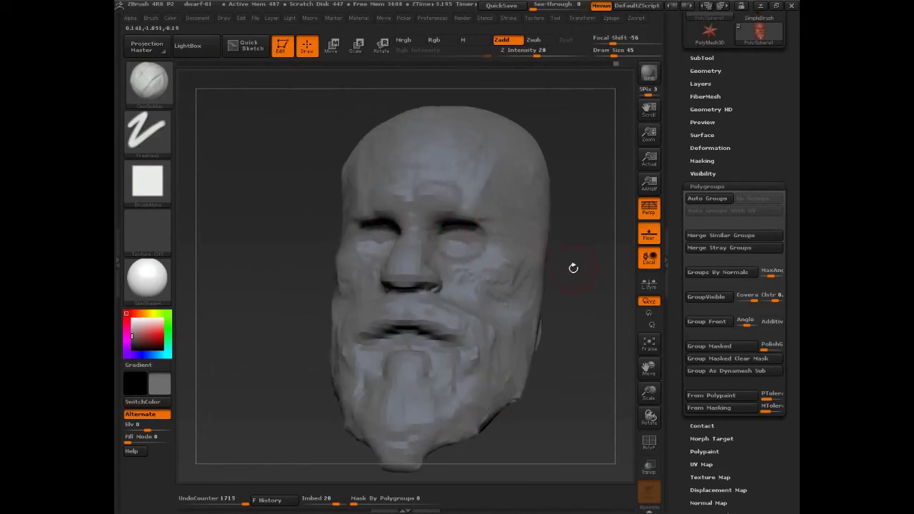
- Round out the eyeballs inside the sockets, working from a low front view
{"action": "mouse_move", "coordinate": [573, 268]}
{"action": "left_mouse_down"}
{"action": "mouse_move", "coordinate": [564, 276]}
{"action": "mouse_move", "coordinate": [559, 246]}
{"action": "left_mouse_up"}
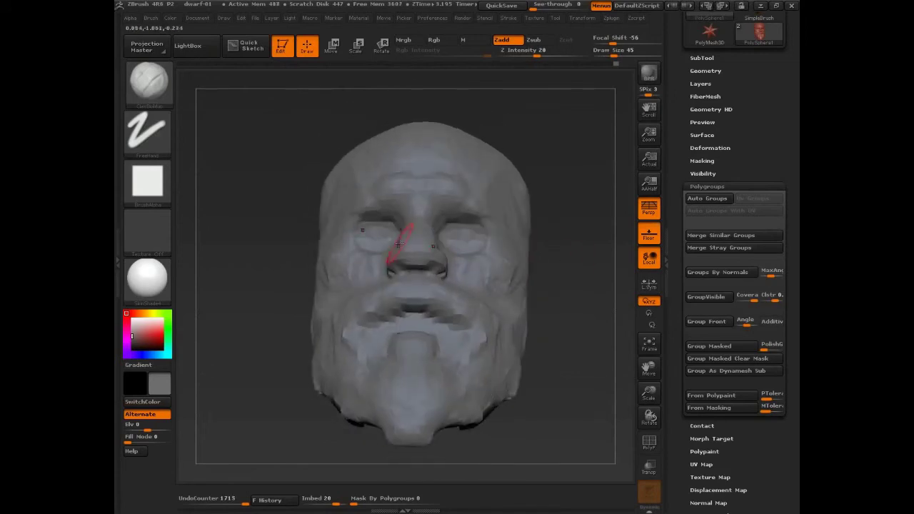
{"action": "left_click_drag", "start_coordinate": [390, 230], "coordinate": [372, 228]}
{"action": "mouse_move", "coordinate": [371, 230]}
{"action": "left_mouse_down"}
{"action": "mouse_move", "coordinate": [365, 244]}
{"action": "mouse_move", "coordinate": [386, 245]}
{"action": "mouse_move", "coordinate": [371, 225]}
{"action": "left_mouse_up"}
{"action": "left_click_drag", "start_coordinate": [572, 244], "coordinate": [606, 283]}
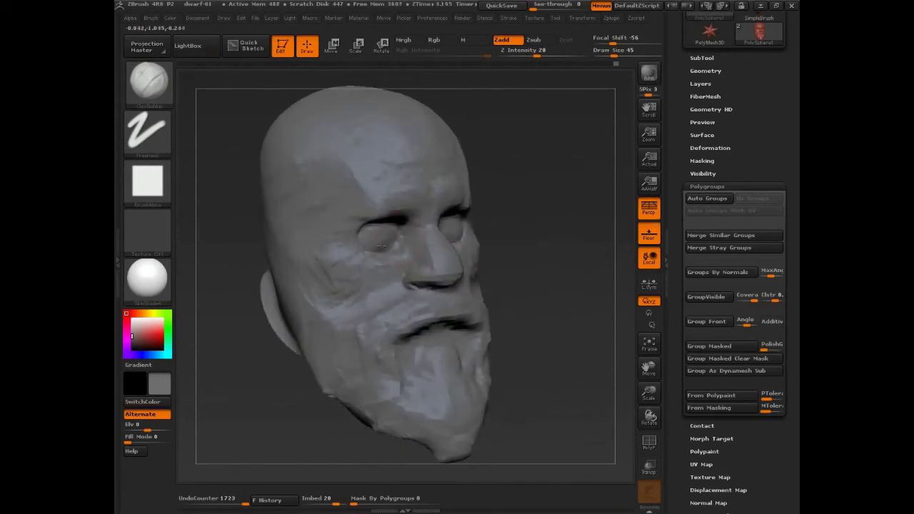
- Sculpt the upper eyelids over the eyeballs and define the lid folds with ClayBuildup at draw size 34
{"action": "left_click_drag", "start_coordinate": [392, 227], "coordinate": [368, 231]}
{"action": "left_click_drag", "start_coordinate": [500, 241], "coordinate": [443, 241]}
{"action": "key", "text": "s"}
{"action": "mouse_move", "coordinate": [480, 228]}
{"action": "left_mouse_down"}
{"action": "mouse_move", "coordinate": [473, 209]}
{"action": "mouse_move", "coordinate": [481, 211]}
{"action": "mouse_move", "coordinate": [458, 207]}
{"action": "mouse_move", "coordinate": [481, 215]}
{"action": "left_mouse_up"}
{"action": "key", "text": "s"}
{"action": "key", "text": "s"}
{"action": "left_click_drag", "start_coordinate": [492, 227], "coordinate": [497, 229]}
{"action": "left_click_drag", "start_coordinate": [280, 269], "coordinate": [355, 266]}
{"action": "left_click_drag", "start_coordinate": [389, 213], "coordinate": [371, 220]}
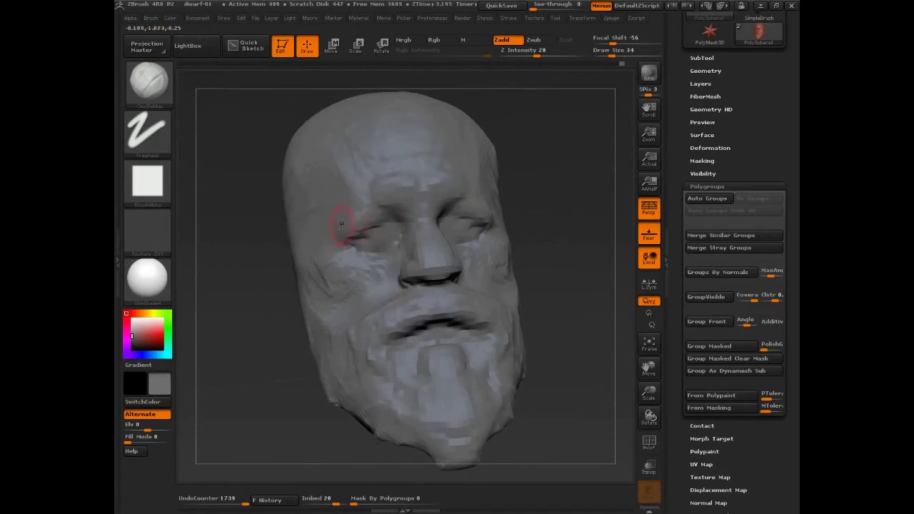
- Refine the outer eye corners and the adjoining cheekbones with ClayBuildup at draw size 40
{"action": "key", "text": "s"}
{"action": "left_click_drag", "start_coordinate": [335, 228], "coordinate": [333, 234]}
{"action": "key", "text": "s"}
{"action": "left_click", "coordinate": [339, 244]}
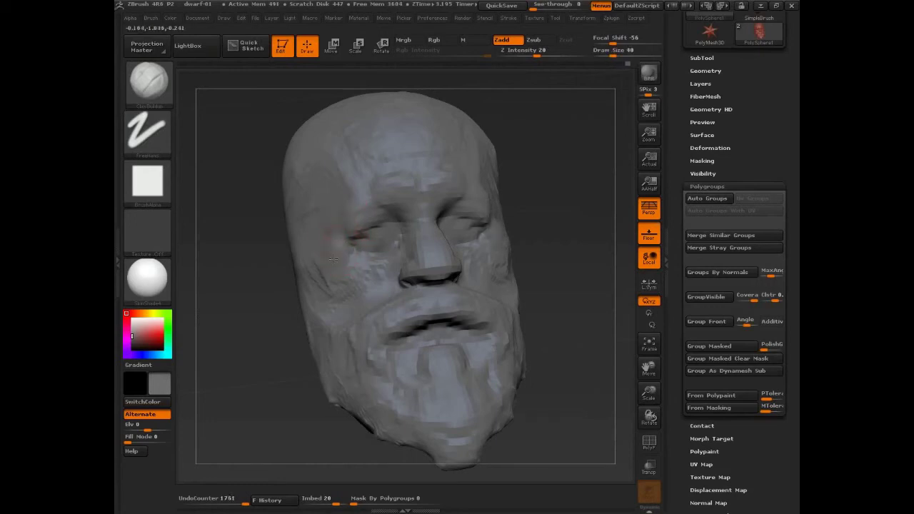
{"action": "left_click_drag", "start_coordinate": [554, 277], "coordinate": [427, 262]}
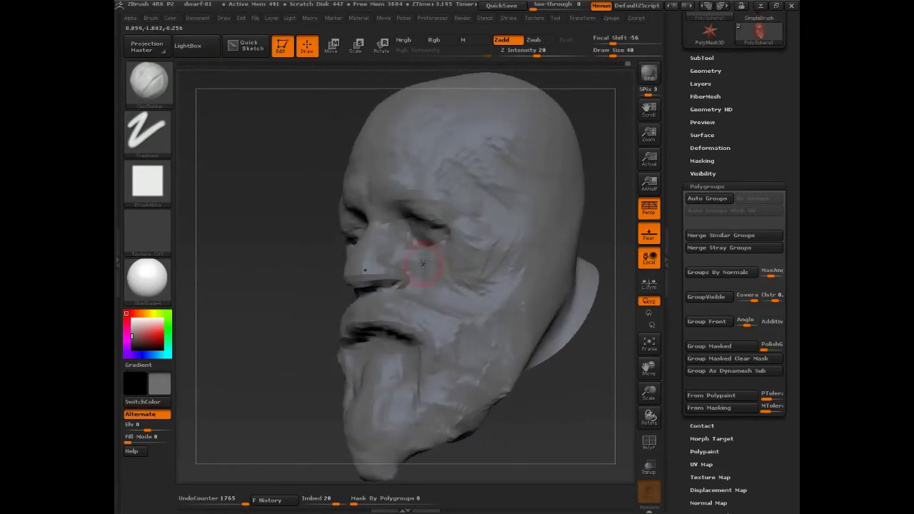
- Shape the upper cheek below the eye and the outer brow with ClayBuildup at draw size 53
{"action": "key", "text": "s"}
{"action": "left_click", "coordinate": [414, 269]}
{"action": "mouse_move", "coordinate": [329, 307]}
{"action": "left_mouse_down"}
{"action": "mouse_move", "coordinate": [295, 316]}
{"action": "mouse_move", "coordinate": [440, 230]}
{"action": "mouse_move", "coordinate": [453, 203]}
{"action": "left_mouse_up"}
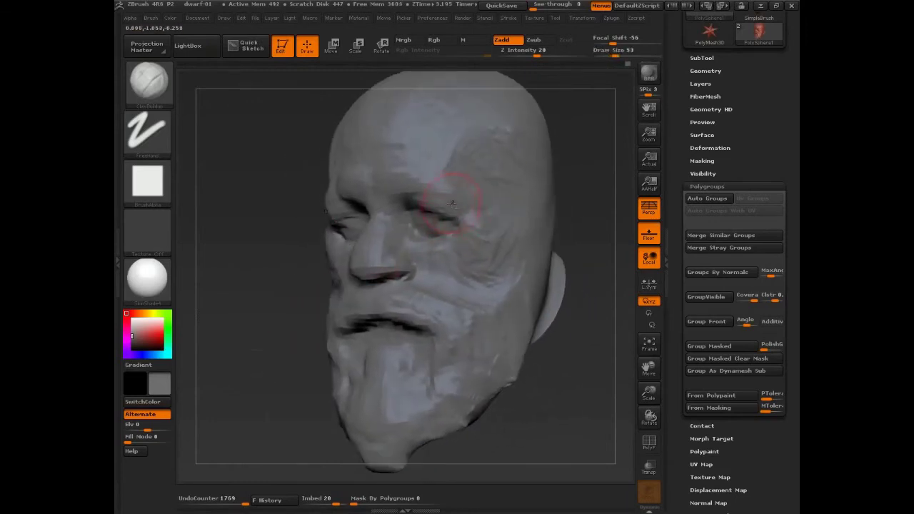
{"action": "key", "text": "s"}
{"action": "left_click", "coordinate": [446, 253]}
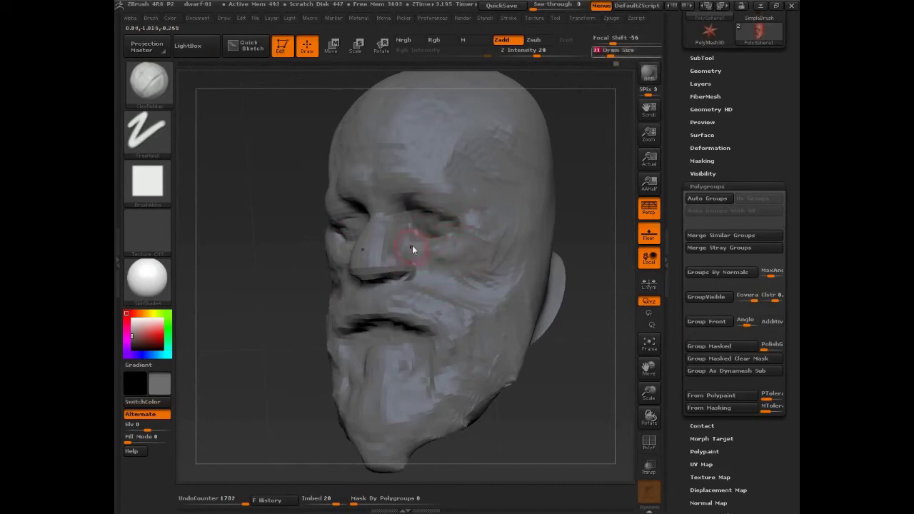
- Fill out the cheek between the nose and the cheekbone, enlarging the ClayBuildup draw size to 56
{"action": "key", "text": "s"}
{"action": "left_click", "coordinate": [404, 245]}
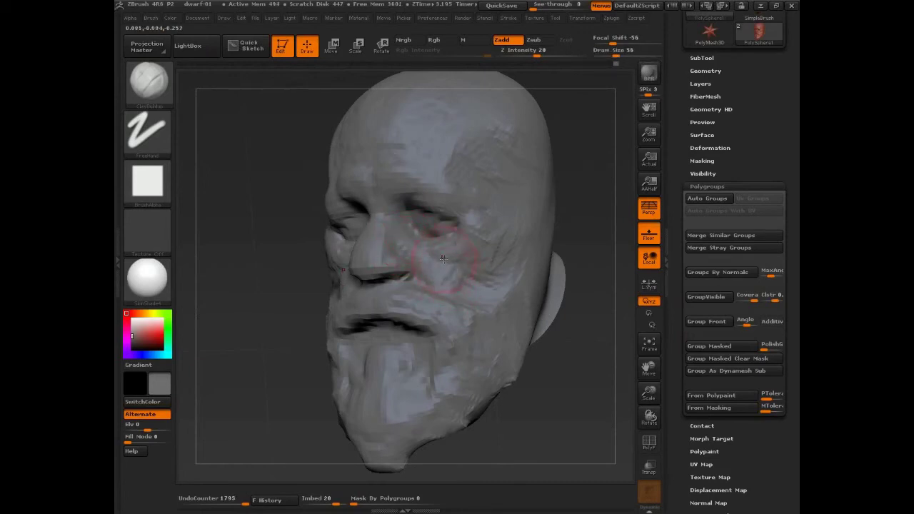
{"action": "left_click_drag", "start_coordinate": [443, 259], "coordinate": [466, 276]}
{"action": "mouse_move", "coordinate": [280, 334]}
{"action": "left_mouse_down"}
{"action": "mouse_move", "coordinate": [346, 293]}
{"action": "mouse_move", "coordinate": [339, 335]}
{"action": "mouse_move", "coordinate": [362, 315]}
{"action": "mouse_move", "coordinate": [347, 339]}
{"action": "left_mouse_up"}
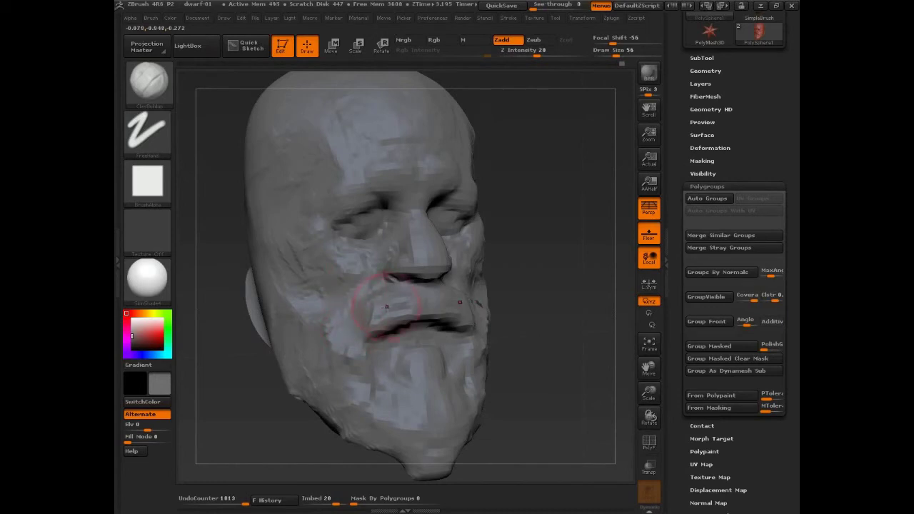
- Build up the moustache from the upper lip down around the mouth corners with ClayBuildup at draw size 59
{"action": "key", "text": "s"}
{"action": "mouse_move", "coordinate": [388, 308]}
{"action": "left_mouse_down"}
{"action": "mouse_move", "coordinate": [427, 319]}
{"action": "mouse_move", "coordinate": [379, 307]}
{"action": "mouse_move", "coordinate": [375, 328]}
{"action": "left_mouse_up"}
{"action": "key", "text": "s"}
{"action": "mouse_move", "coordinate": [386, 320]}
{"action": "left_mouse_down"}
{"action": "mouse_move", "coordinate": [367, 327]}
{"action": "mouse_move", "coordinate": [357, 388]}
{"action": "left_mouse_up"}
{"action": "mouse_move", "coordinate": [381, 349]}
{"action": "left_mouse_down"}
{"action": "mouse_move", "coordinate": [367, 395]}
{"action": "mouse_move", "coordinate": [392, 402]}
{"action": "left_mouse_up"}
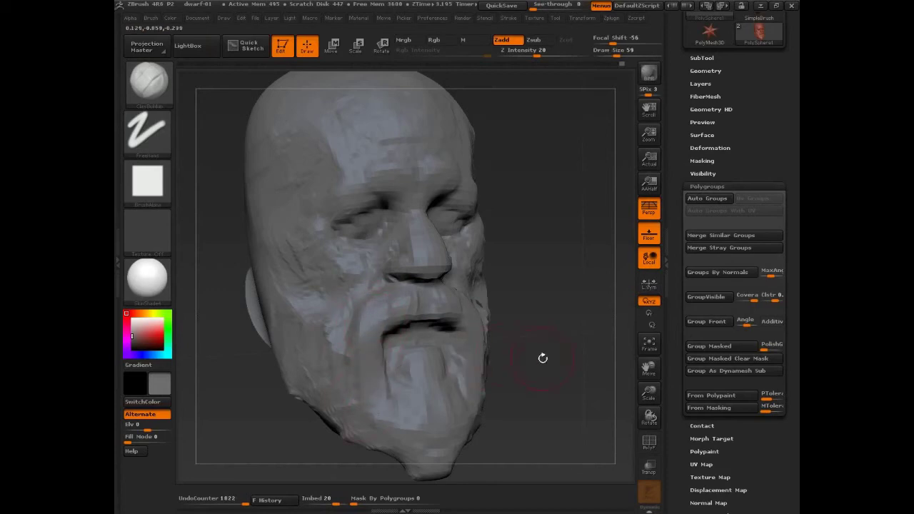
- Define the fold running from beside the moustache down to the jaw with ClayBuildup at draw size 48
{"action": "left_click_drag", "start_coordinate": [542, 358], "coordinate": [475, 359], "text": "shift"}
{"action": "key", "text": "s"}
{"action": "mouse_move", "coordinate": [422, 346]}
{"action": "left_mouse_down"}
{"action": "mouse_move", "coordinate": [363, 380]}
{"action": "mouse_move", "coordinate": [340, 370]}
{"action": "mouse_move", "coordinate": [529, 287]}
{"action": "left_mouse_up"}
{"action": "key", "text": "s"}
{"action": "left_click_drag", "start_coordinate": [356, 281], "coordinate": [352, 387]}
{"action": "left_click_drag", "start_coordinate": [366, 321], "coordinate": [351, 388]}
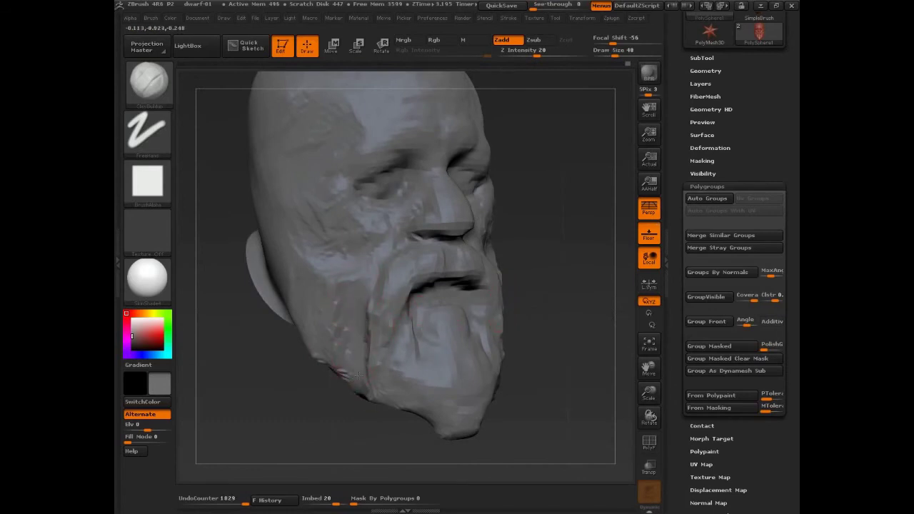
- Add vertical strokes down the side of the cheek and jaw with ClayBuildup
{"action": "left_click_drag", "start_coordinate": [337, 250], "coordinate": [335, 276]}
{"action": "left_click_drag", "start_coordinate": [356, 246], "coordinate": [343, 276]}
{"action": "left_click_drag", "start_coordinate": [349, 317], "coordinate": [350, 383]}
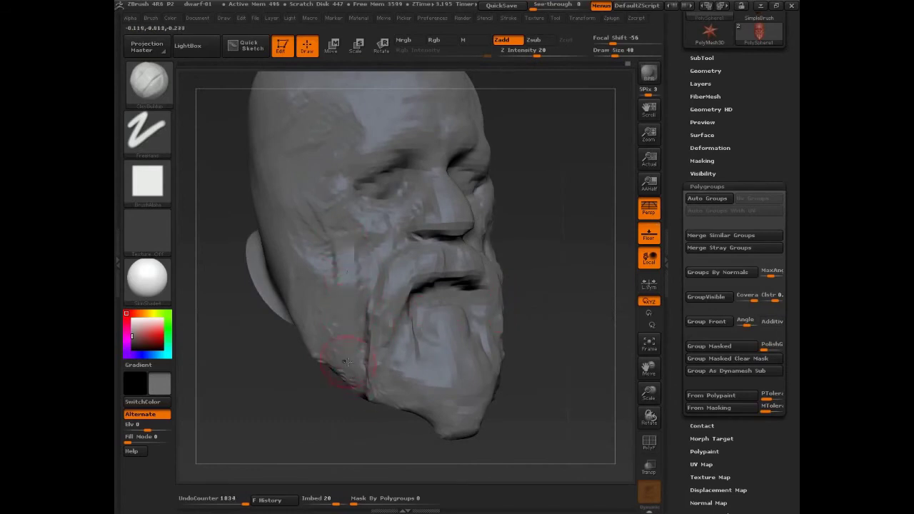
{"action": "left_click_drag", "start_coordinate": [333, 250], "coordinate": [332, 287]}
{"action": "left_click_drag", "start_coordinate": [527, 284], "coordinate": [551, 280]}
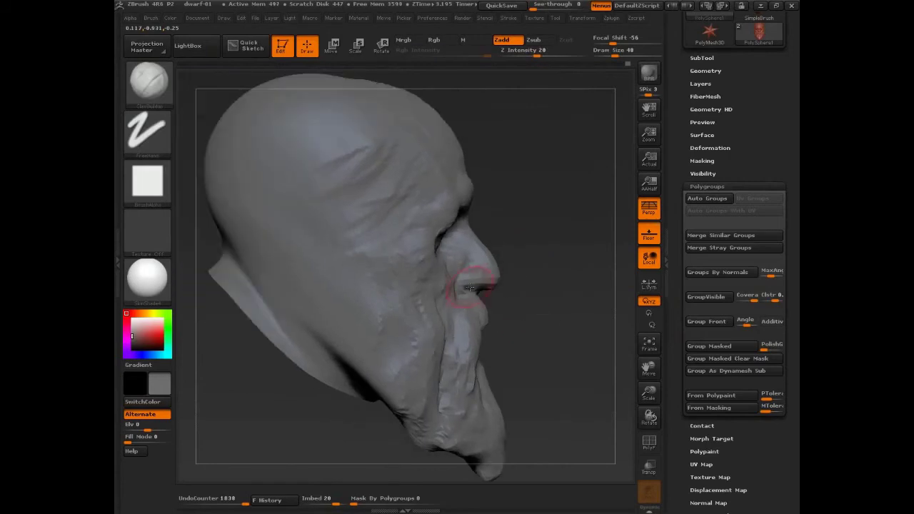
- Block in the ear mass on the side of the head and smooth it at draw size 92
{"action": "mouse_move", "coordinate": [313, 233]}
{"action": "left_mouse_down"}
{"action": "mouse_move", "coordinate": [333, 284]}
{"action": "mouse_move", "coordinate": [350, 257]}
{"action": "mouse_move", "coordinate": [325, 271]}
{"action": "mouse_move", "coordinate": [343, 300]}
{"action": "mouse_move", "coordinate": [304, 238]}
{"action": "mouse_move", "coordinate": [332, 257]}
{"action": "left_mouse_up"}
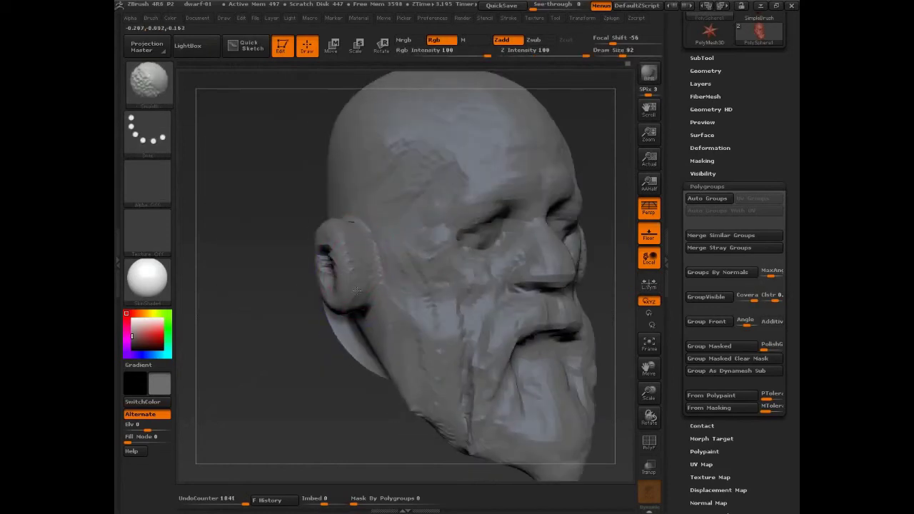
{"action": "left_click_drag", "start_coordinate": [357, 290], "coordinate": [347, 255], "text": "shift"}
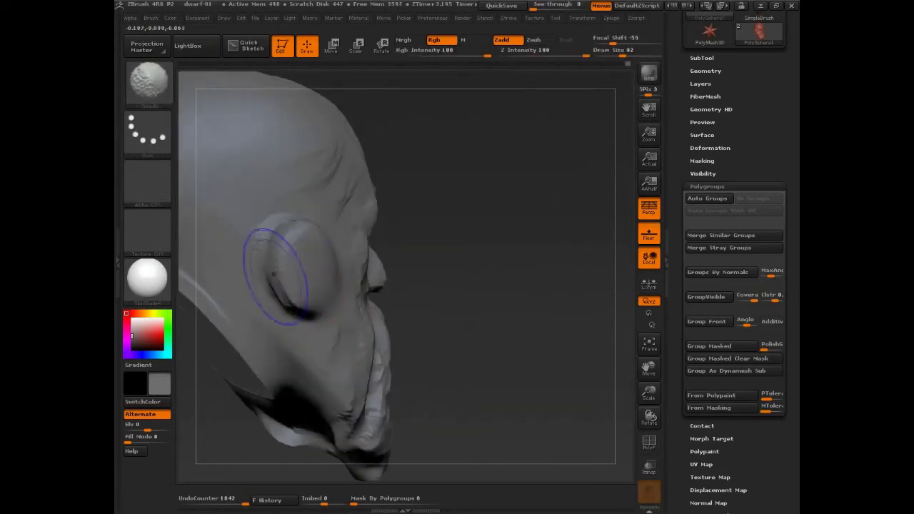
{"action": "mouse_move", "coordinate": [276, 265]}
{"action": "left_mouse_down"}
{"action": "mouse_move", "coordinate": [317, 276]}
{"action": "mouse_move", "coordinate": [311, 228]}
{"action": "left_mouse_up"}
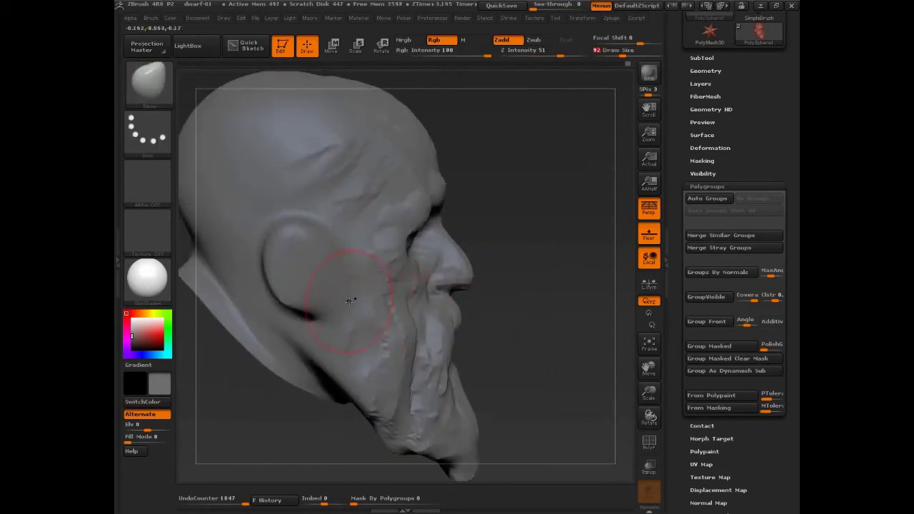
- Reshape the ear outline with the Move brush and flatten its outer face with TrimDynamic
{"action": "left_click_drag", "start_coordinate": [302, 236], "coordinate": [296, 247]}
{"action": "left_click_drag", "start_coordinate": [299, 300], "coordinate": [303, 320]}
{"action": "mouse_move", "coordinate": [282, 243]}
{"action": "left_mouse_down"}
{"action": "mouse_move", "coordinate": [279, 300]}
{"action": "mouse_move", "coordinate": [328, 259]}
{"action": "left_mouse_up"}
{"action": "key", "text": "b"}
{"action": "key", "text": "t"}
{"action": "key", "text": "d"}
{"action": "key", "text": "s"}
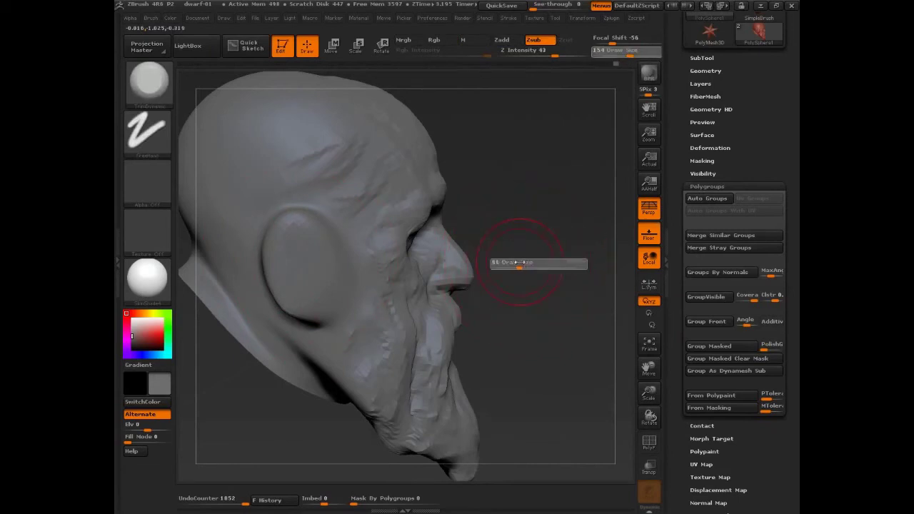
- Carve the inner hollow of the ear with ClayBuildup, enlarging the draw size to 43
{"action": "mouse_move", "coordinate": [535, 310]}
{"action": "left_mouse_down"}
{"action": "mouse_move", "coordinate": [543, 295]}
{"action": "mouse_move", "coordinate": [501, 311]}
{"action": "left_mouse_up"}
{"action": "key", "text": "b"}
{"action": "key", "text": "c"}
{"action": "key", "text": "b"}
{"action": "key", "text": "s"}
{"action": "left_click", "coordinate": [538, 301]}
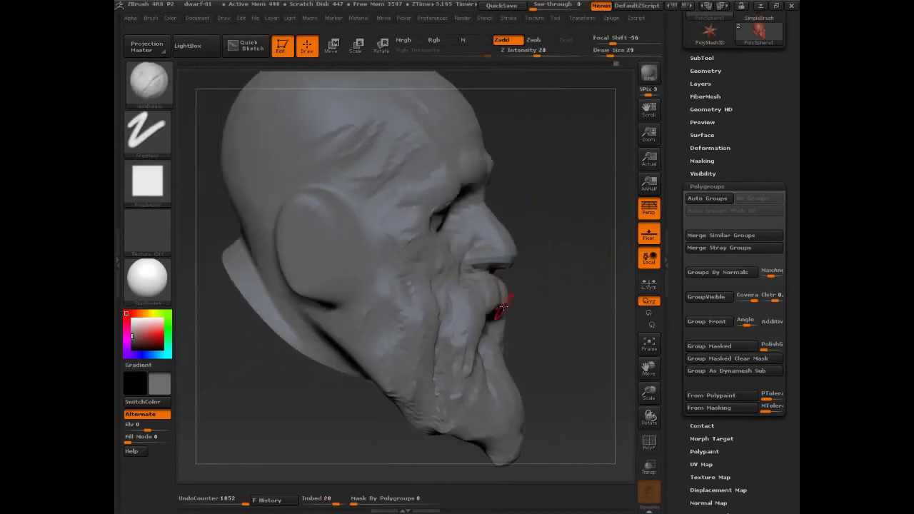
{"action": "mouse_move", "coordinate": [333, 240]}
{"action": "left_mouse_down"}
{"action": "mouse_move", "coordinate": [348, 261]}
{"action": "mouse_move", "coordinate": [325, 259]}
{"action": "left_mouse_up"}
{"action": "left_click_drag", "start_coordinate": [610, 54], "coordinate": [614, 54]}
{"action": "mouse_move", "coordinate": [327, 231]}
{"action": "left_mouse_down", "text": "alt"}
{"action": "mouse_move", "coordinate": [312, 262]}
{"action": "mouse_move", "coordinate": [309, 247]}
{"action": "left_mouse_up", "text": "alt"}
{"action": "mouse_move", "coordinate": [312, 213]}
{"action": "left_mouse_down", "text": "alt"}
{"action": "mouse_move", "coordinate": [334, 256]}
{"action": "mouse_move", "coordinate": [314, 246]}
{"action": "mouse_move", "coordinate": [300, 282]}
{"action": "left_mouse_up", "text": "alt"}
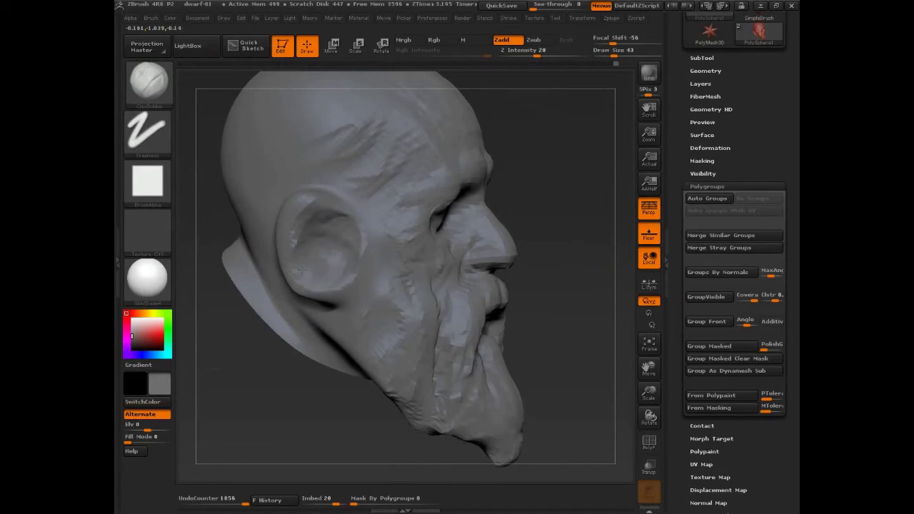
- Deepen the ear cavity beneath the rim and smooth the surrounding surface
{"action": "left_click_drag", "start_coordinate": [350, 232], "coordinate": [361, 250], "text": "alt"}
{"action": "mouse_move", "coordinate": [329, 222]}
{"action": "left_mouse_down", "text": "alt"}
{"action": "mouse_move", "coordinate": [304, 263]}
{"action": "mouse_move", "coordinate": [295, 242]}
{"action": "left_mouse_up", "text": "alt"}
{"action": "left_click_drag", "start_coordinate": [303, 224], "coordinate": [346, 216], "text": "alt"}
{"action": "mouse_move", "coordinate": [309, 217]}
{"action": "left_mouse_down", "text": "alt"}
{"action": "mouse_move", "coordinate": [337, 237]}
{"action": "mouse_move", "coordinate": [306, 253]}
{"action": "mouse_move", "coordinate": [338, 235]}
{"action": "left_mouse_up", "text": "alt"}
{"action": "mouse_move", "coordinate": [313, 233]}
{"action": "left_mouse_down", "text": "alt"}
{"action": "mouse_move", "coordinate": [333, 249]}
{"action": "mouse_move", "coordinate": [313, 243]}
{"action": "left_mouse_up", "text": "alt"}
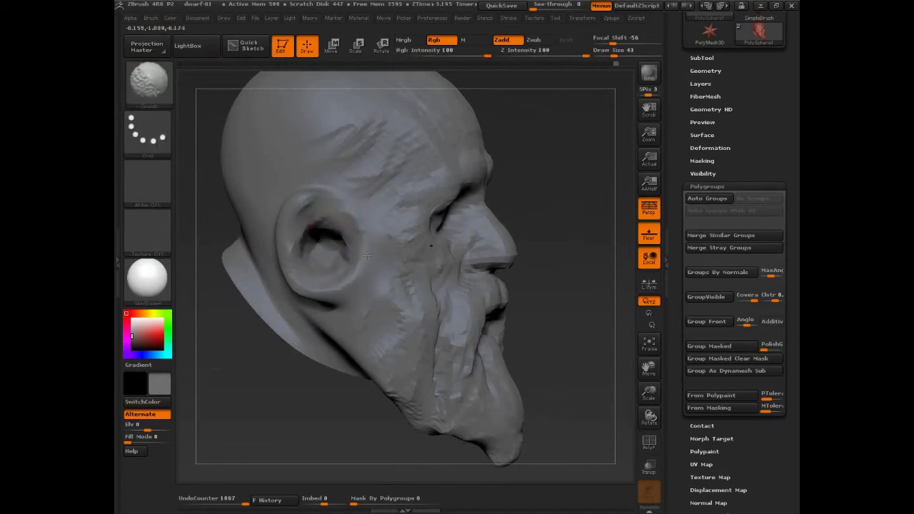
{"action": "mouse_move", "coordinate": [354, 277]}
{"action": "left_mouse_down", "text": "shift"}
{"action": "mouse_move", "coordinate": [334, 300]}
{"action": "mouse_move", "coordinate": [299, 250]}
{"action": "left_mouse_up", "text": "shift"}
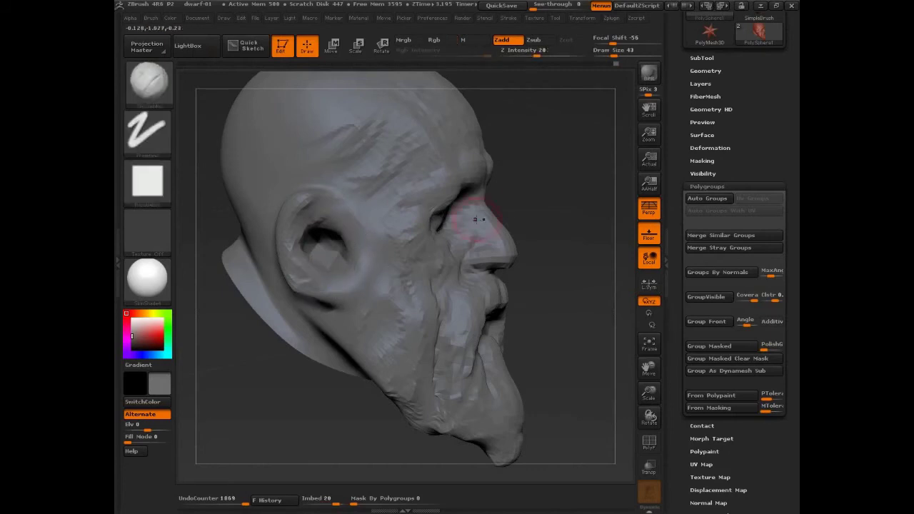
- Build up the ear's rim and the front edge of its opening with ClayBuildup at draw size 43
{"action": "left_click_drag", "start_coordinate": [572, 214], "coordinate": [500, 218]}
{"action": "left_click_drag", "start_coordinate": [307, 253], "coordinate": [304, 243]}
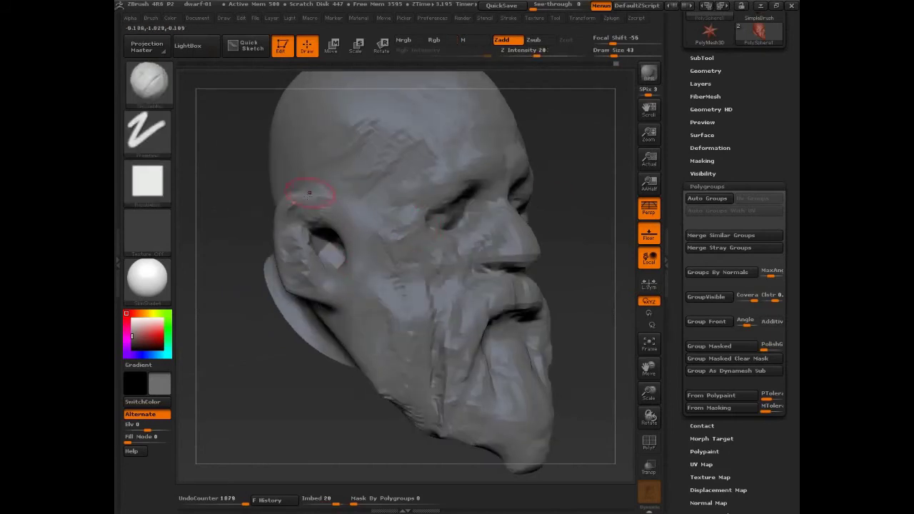
{"action": "mouse_move", "coordinate": [309, 194]}
{"action": "left_mouse_down"}
{"action": "mouse_move", "coordinate": [298, 209]}
{"action": "mouse_move", "coordinate": [333, 206]}
{"action": "mouse_move", "coordinate": [347, 232]}
{"action": "mouse_move", "coordinate": [343, 247]}
{"action": "left_mouse_up"}
{"action": "left_click_drag", "start_coordinate": [503, 191], "coordinate": [541, 186]}
{"action": "mouse_move", "coordinate": [347, 223]}
{"action": "left_mouse_down"}
{"action": "mouse_move", "coordinate": [333, 249]}
{"action": "mouse_move", "coordinate": [334, 274]}
{"action": "left_mouse_up"}
{"action": "left_click_drag", "start_coordinate": [499, 188], "coordinate": [503, 193]}
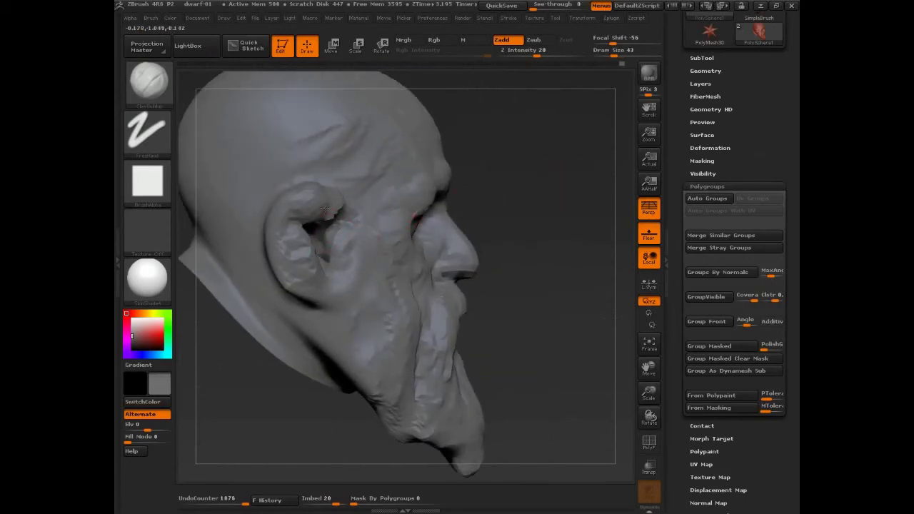
- Add clay where the ear rim meets the head, and smooth the ear's interior
{"action": "mouse_move", "coordinate": [326, 213]}
{"action": "left_mouse_down"}
{"action": "mouse_move", "coordinate": [305, 219]}
{"action": "mouse_move", "coordinate": [334, 227]}
{"action": "left_mouse_up"}
{"action": "key", "text": "bracketright"}
{"action": "key", "text": "bracketright"}
{"action": "key", "text": "bracketright"}
{"action": "left_click_drag", "start_coordinate": [534, 209], "coordinate": [509, 213]}
{"action": "mouse_move", "coordinate": [336, 226]}
{"action": "left_mouse_down", "text": "shift"}
{"action": "mouse_move", "coordinate": [317, 249]}
{"action": "mouse_move", "coordinate": [297, 251]}
{"action": "left_mouse_up", "text": "shift"}
- Sculpt the inner ear folds and the ear opening with ClayBuildup at draw size 26
{"action": "key", "text": "s"}
{"action": "left_click_drag", "start_coordinate": [376, 275], "coordinate": [355, 275]}
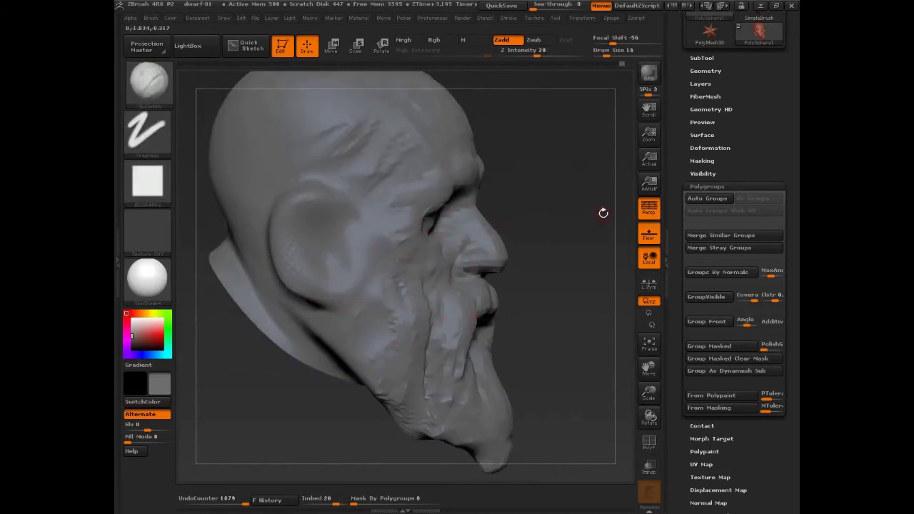
{"action": "left_click_drag", "start_coordinate": [603, 212], "coordinate": [592, 214]}
{"action": "key", "text": "s"}
{"action": "mouse_move", "coordinate": [323, 260]}
{"action": "left_mouse_down"}
{"action": "mouse_move", "coordinate": [323, 235]}
{"action": "mouse_move", "coordinate": [309, 238]}
{"action": "mouse_move", "coordinate": [297, 215]}
{"action": "mouse_move", "coordinate": [330, 195]}
{"action": "left_mouse_up"}
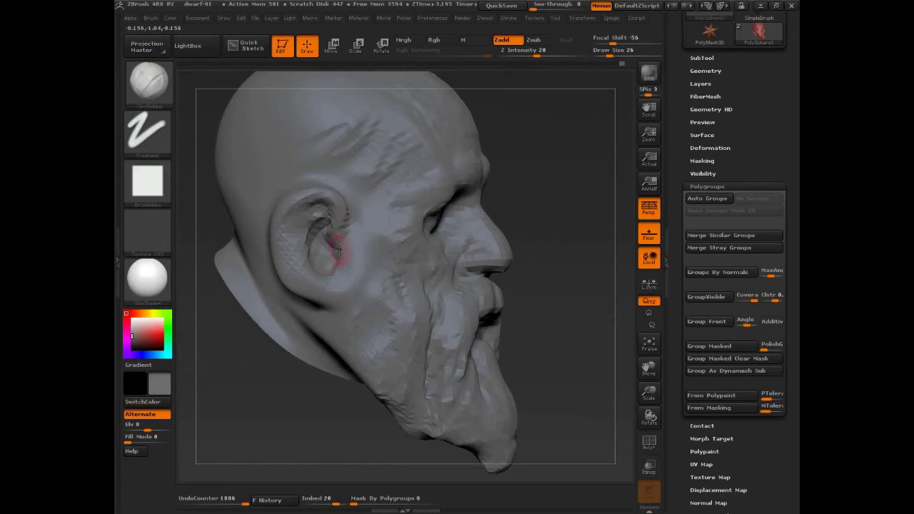
{"action": "left_click_drag", "start_coordinate": [556, 223], "coordinate": [541, 258]}
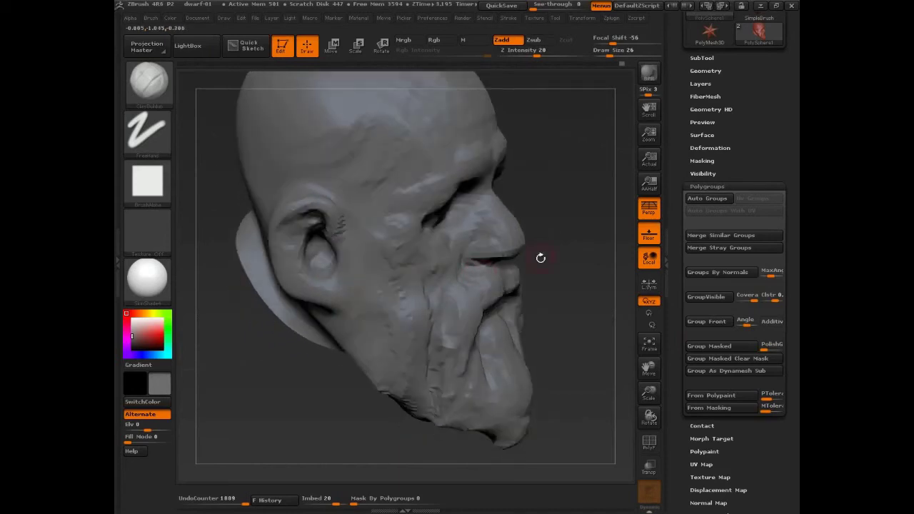
{"action": "left_click_drag", "start_coordinate": [321, 270], "coordinate": [331, 273]}
- Build up the earlobe and blend it into the jaw with ClayBuildup at draw sizes 56 and 34
{"action": "key", "text": "s"}
{"action": "left_click_drag", "start_coordinate": [322, 304], "coordinate": [333, 303]}
{"action": "left_click_drag", "start_coordinate": [277, 396], "coordinate": [268, 365]}
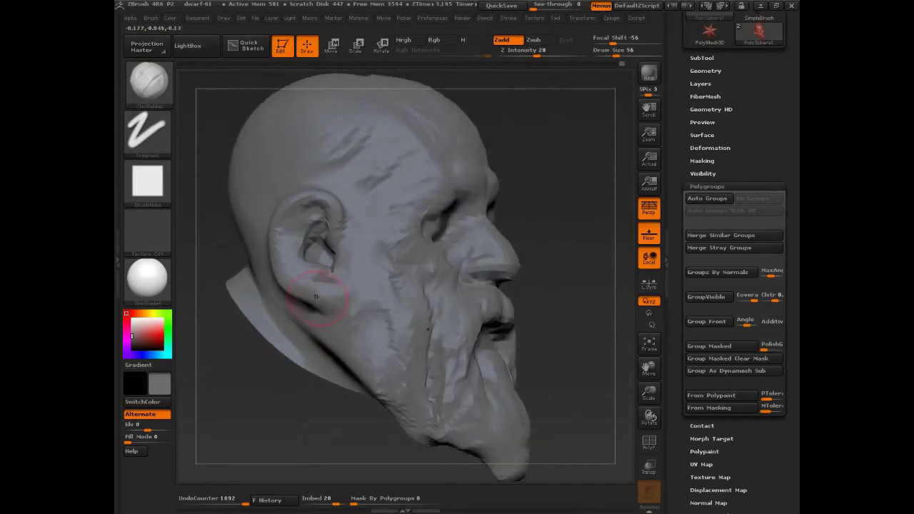
{"action": "key", "text": "s"}
{"action": "left_click_drag", "start_coordinate": [333, 306], "coordinate": [309, 298]}
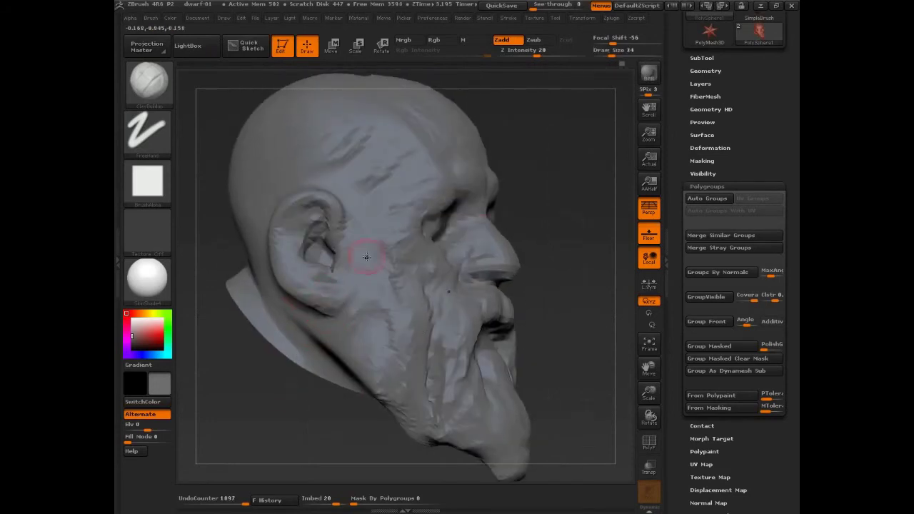
- Build up the back of the ear where it meets the skull with ClayBuildup at draw size 53
{"action": "right_click_drag", "start_coordinate": [367, 259], "coordinate": [430, 263]}
{"action": "right_click_drag", "start_coordinate": [298, 286], "coordinate": [428, 261]}
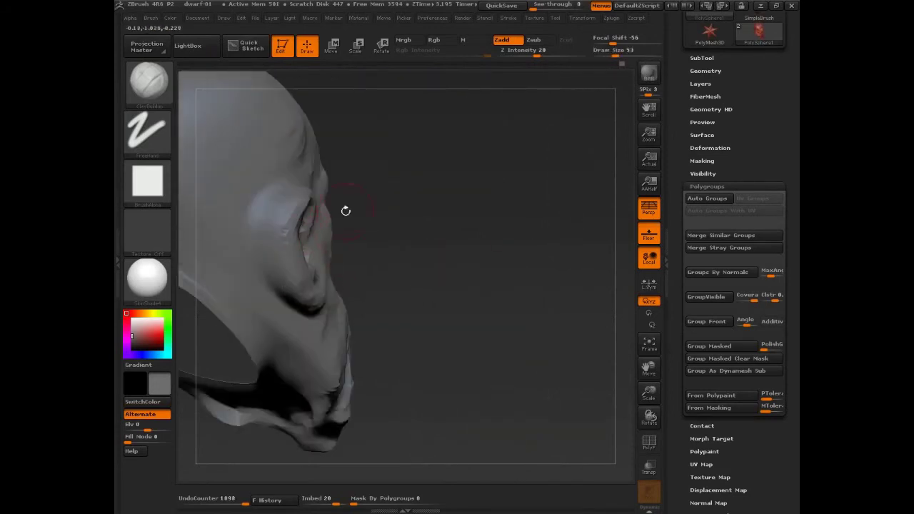
{"action": "right_click_drag", "start_coordinate": [346, 211], "coordinate": [308, 203]}
{"action": "left_click_drag", "start_coordinate": [285, 201], "coordinate": [275, 287]}
{"action": "key", "text": "s"}
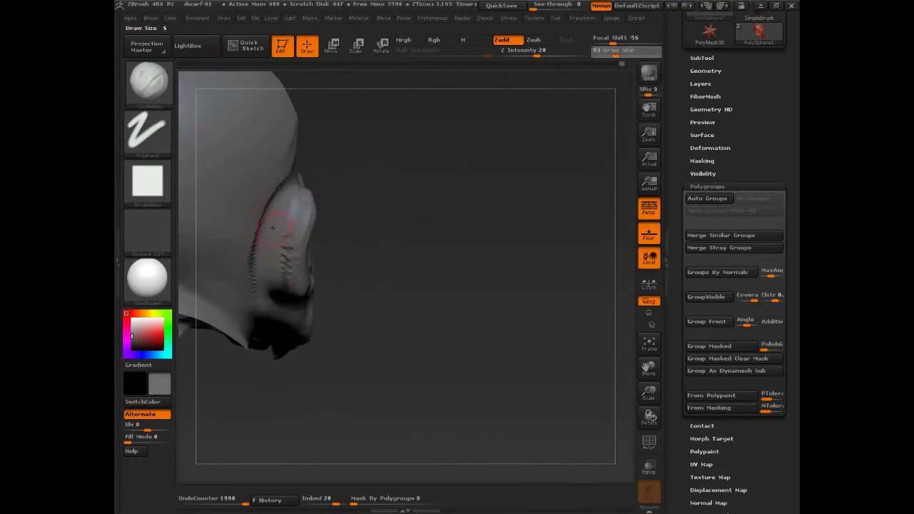
{"action": "mouse_move", "coordinate": [276, 202]}
{"action": "left_mouse_down"}
{"action": "mouse_move", "coordinate": [270, 301]}
{"action": "mouse_move", "coordinate": [305, 303]}
{"action": "left_mouse_up"}
- Extend the clay from behind the ear down past the earlobe onto the neck, using draw sizes 51 and 70
{"action": "right_click_drag", "start_coordinate": [371, 314], "coordinate": [336, 275]}
{"action": "key", "text": "s"}
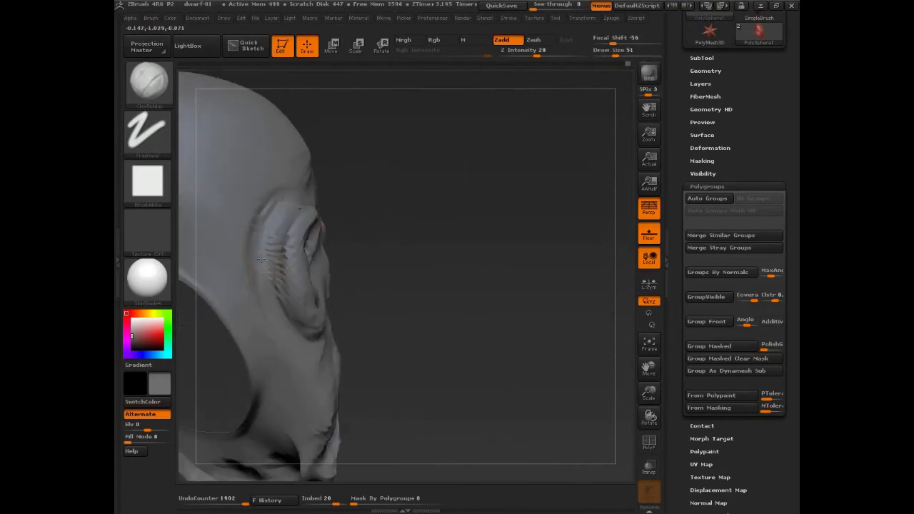
{"action": "mouse_move", "coordinate": [264, 288]}
{"action": "left_mouse_down"}
{"action": "mouse_move", "coordinate": [284, 328]}
{"action": "mouse_move", "coordinate": [287, 295]}
{"action": "mouse_move", "coordinate": [295, 320]}
{"action": "left_mouse_up"}
{"action": "mouse_move", "coordinate": [418, 315]}
{"action": "left_mouse_down"}
{"action": "mouse_move", "coordinate": [368, 357]}
{"action": "mouse_move", "coordinate": [343, 325]}
{"action": "left_mouse_up"}
{"action": "left_click_drag", "start_coordinate": [286, 333], "coordinate": [290, 397]}
{"action": "left_click_drag", "start_coordinate": [473, 370], "coordinate": [495, 282], "text": "alt"}
{"action": "key", "text": "s"}
{"action": "left_click_drag", "start_coordinate": [313, 274], "coordinate": [318, 273]}
{"action": "left_click_drag", "start_coordinate": [291, 241], "coordinate": [298, 268]}
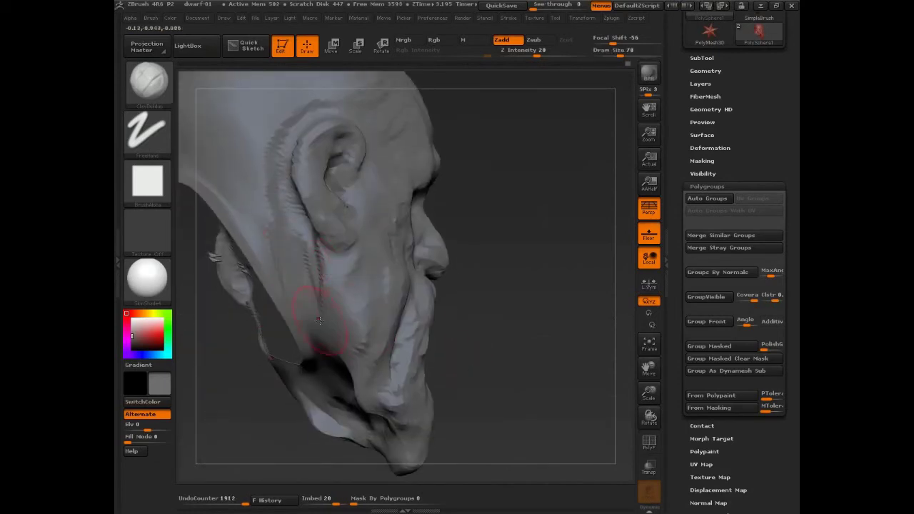
- Thicken the side of the neck behind and below the ear with ClayBuildup at draw size 115
{"action": "left_click_drag", "start_coordinate": [523, 307], "coordinate": [470, 319]}
{"action": "left_click_drag", "start_coordinate": [525, 294], "coordinate": [556, 293]}
{"action": "key", "text": "s"}
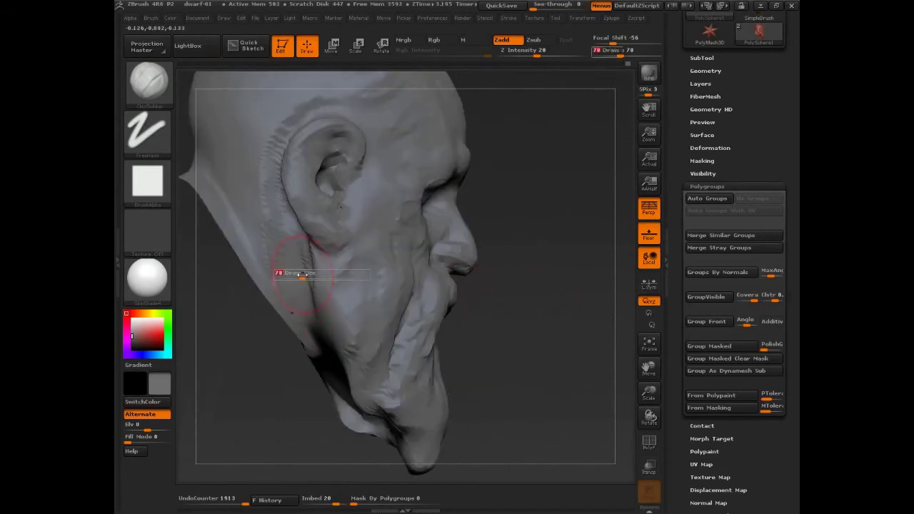
{"action": "left_click_drag", "start_coordinate": [303, 274], "coordinate": [310, 274]}
{"action": "left_click_drag", "start_coordinate": [268, 217], "coordinate": [307, 286]}
{"action": "mouse_move", "coordinate": [265, 196]}
{"action": "left_mouse_down"}
{"action": "mouse_move", "coordinate": [268, 234]}
{"action": "mouse_move", "coordinate": [289, 226]}
{"action": "mouse_move", "coordinate": [246, 259]}
{"action": "left_mouse_up"}
{"action": "left_click_drag", "start_coordinate": [226, 189], "coordinate": [243, 245]}
{"action": "left_click_drag", "start_coordinate": [243, 189], "coordinate": [246, 233]}
{"action": "mouse_move", "coordinate": [523, 284]}
{"action": "left_mouse_down"}
{"action": "mouse_move", "coordinate": [586, 333]}
{"action": "mouse_move", "coordinate": [532, 319]}
{"action": "left_mouse_up"}
{"action": "left_click_drag", "start_coordinate": [333, 223], "coordinate": [361, 309]}
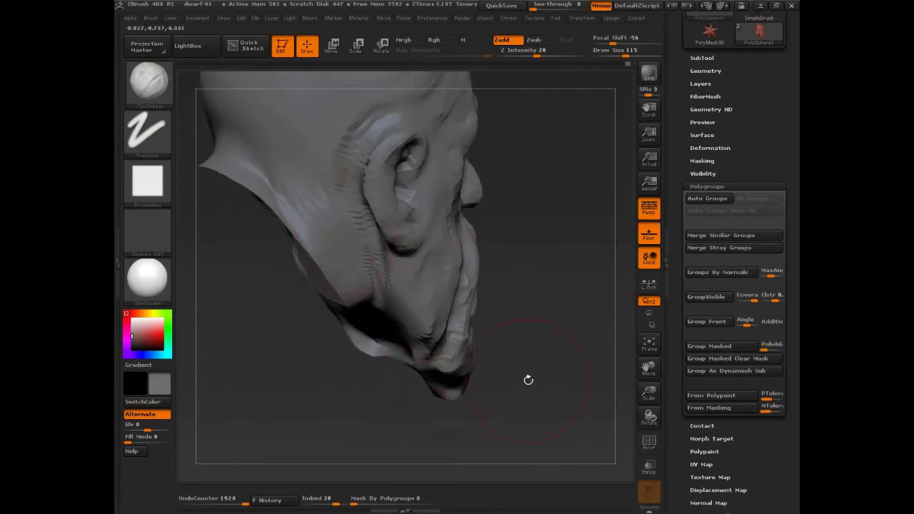
- Add clay under the jaw and along the open neck edge of the isolated head at draw size 115
{"action": "mouse_move", "coordinate": [529, 380]}
{"action": "left_mouse_down"}
{"action": "mouse_move", "coordinate": [357, 303]}
{"action": "mouse_move", "coordinate": [371, 350]}
{"action": "left_mouse_up"}
{"action": "left_click_drag", "start_coordinate": [335, 287], "coordinate": [357, 343]}
{"action": "left_click_drag", "start_coordinate": [350, 300], "coordinate": [383, 357]}
{"action": "mouse_move", "coordinate": [592, 202]}
{"action": "left_mouse_down"}
{"action": "mouse_move", "coordinate": [317, 391]}
{"action": "mouse_move", "coordinate": [358, 250]}
{"action": "left_mouse_up"}
{"action": "left_click_drag", "start_coordinate": [333, 343], "coordinate": [379, 331]}
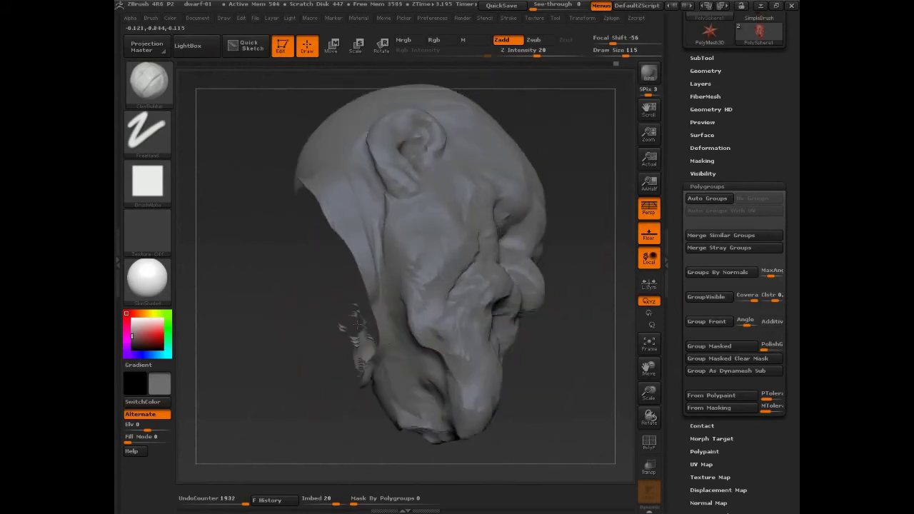
{"action": "mouse_move", "coordinate": [319, 384]}
{"action": "left_mouse_down"}
{"action": "mouse_move", "coordinate": [557, 327]}
{"action": "mouse_move", "coordinate": [553, 283]}
{"action": "mouse_move", "coordinate": [453, 285]}
{"action": "left_mouse_up"}
- Reshape the underside of the jaw and the neck edge with the Move brush at draw sizes 149 and 107
{"action": "key", "text": "b"}
{"action": "key", "text": "m"}
{"action": "key", "text": "v"}
{"action": "key", "text": "s"}
{"action": "left_click", "coordinate": [395, 324]}
{"action": "left_click_drag", "start_coordinate": [368, 295], "coordinate": [385, 301]}
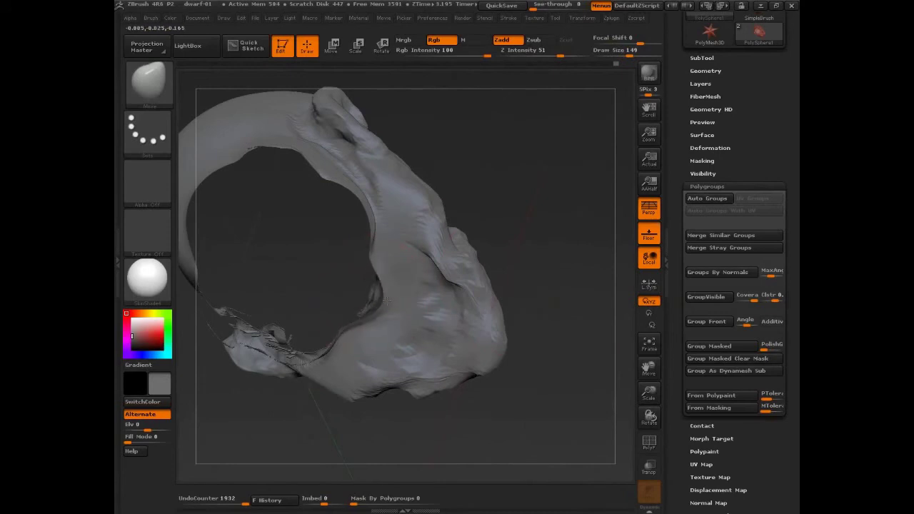
{"action": "mouse_move", "coordinate": [381, 269]}
{"action": "left_mouse_down"}
{"action": "mouse_move", "coordinate": [398, 256]}
{"action": "mouse_move", "coordinate": [395, 280]}
{"action": "mouse_move", "coordinate": [403, 272]}
{"action": "left_mouse_up"}
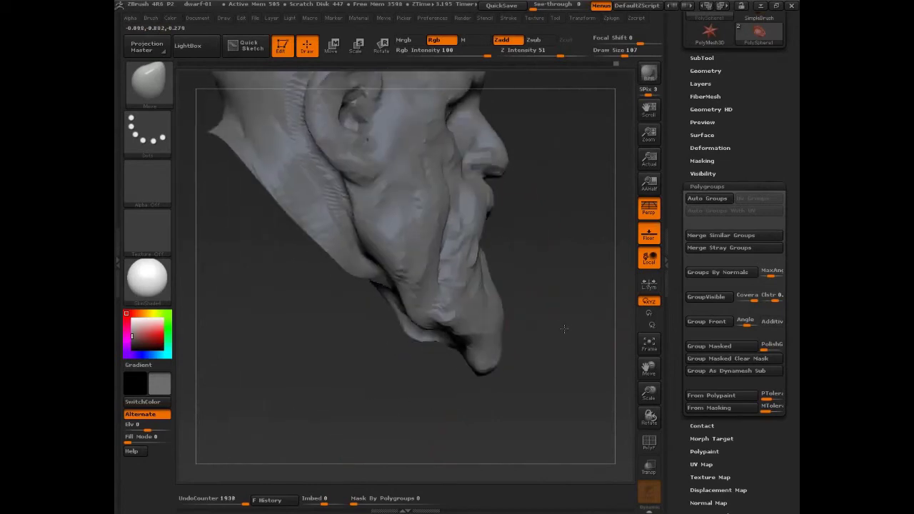
- Switch back to ClayBuildup, unhide the whole body, and start blending the neck seam at draw size 56
{"action": "mouse_move", "coordinate": [572, 330]}
{"action": "left_mouse_down"}
{"action": "mouse_move", "coordinate": [564, 284]}
{"action": "mouse_move", "coordinate": [539, 331]}
{"action": "mouse_move", "coordinate": [528, 327]}
{"action": "mouse_move", "coordinate": [579, 336]}
{"action": "mouse_move", "coordinate": [561, 271]}
{"action": "mouse_move", "coordinate": [543, 291]}
{"action": "mouse_move", "coordinate": [521, 288]}
{"action": "left_mouse_up"}
{"action": "key", "text": "b"}
{"action": "key", "text": "c"}
{"action": "key", "text": "b"}
{"action": "left_click", "coordinate": [551, 265], "text": "ctrl+shift"}
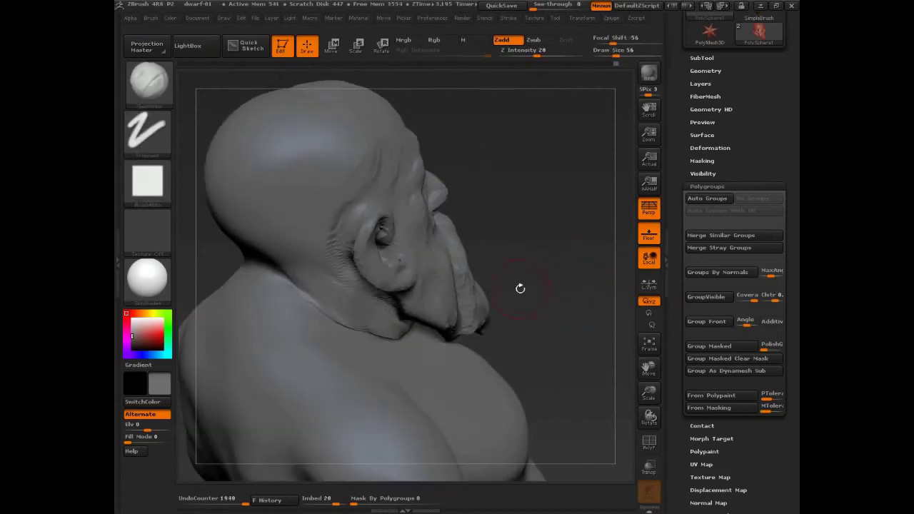
{"action": "mouse_move", "coordinate": [381, 336]}
{"action": "left_mouse_down", "text": "ctrl+shift"}
{"action": "mouse_move", "coordinate": [400, 364]}
{"action": "mouse_move", "coordinate": [365, 289]}
{"action": "left_mouse_up", "text": "ctrl+shift"}
{"action": "left_click_drag", "start_coordinate": [565, 303], "coordinate": [532, 303]}
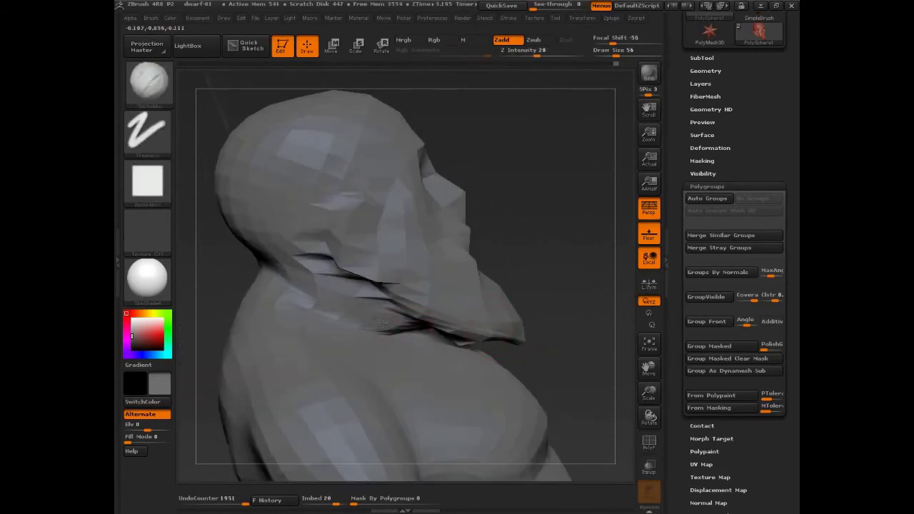
- Flatten the crease between the neck and the upper chest with TrimDynamic at a low subdivision level
{"action": "key", "text": "b"}
{"action": "key", "text": "t"}
{"action": "key", "text": "d"}
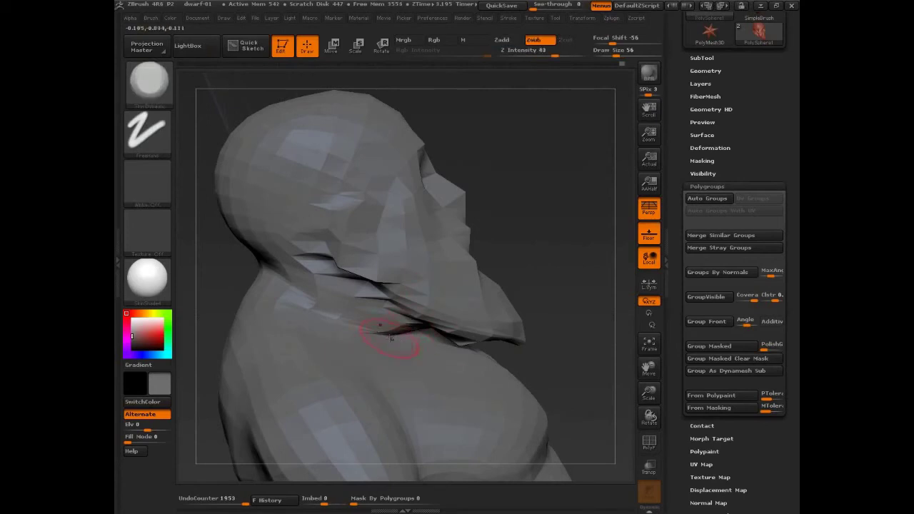
{"action": "left_click_drag", "start_coordinate": [390, 338], "coordinate": [397, 333]}
- Fill the neck seam below the ear and jaw with ClayBuildup at draw size 56, and smooth it
{"action": "key", "text": "b"}
{"action": "key", "text": "c"}
{"action": "key", "text": "b"}
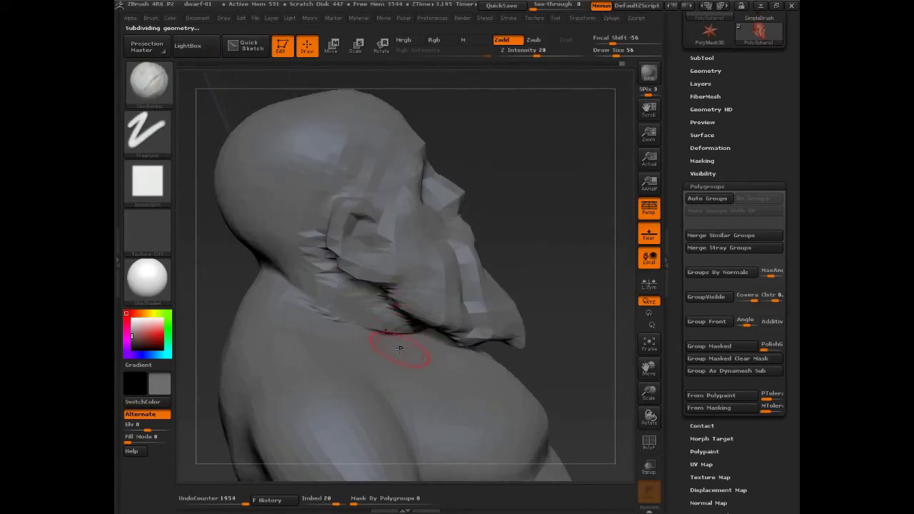
{"action": "left_click_drag", "start_coordinate": [569, 348], "coordinate": [391, 337]}
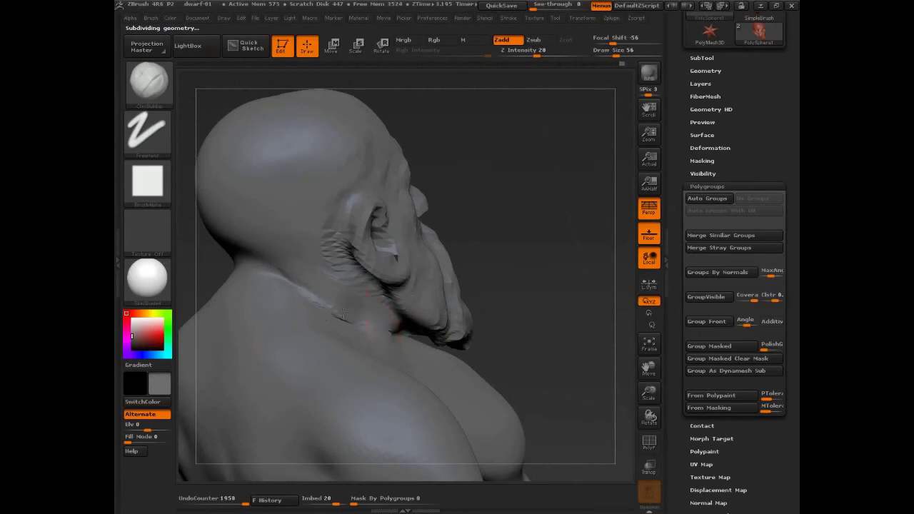
{"action": "left_click_drag", "start_coordinate": [362, 309], "coordinate": [354, 301]}
{"action": "left_click_drag", "start_coordinate": [353, 300], "coordinate": [344, 293]}
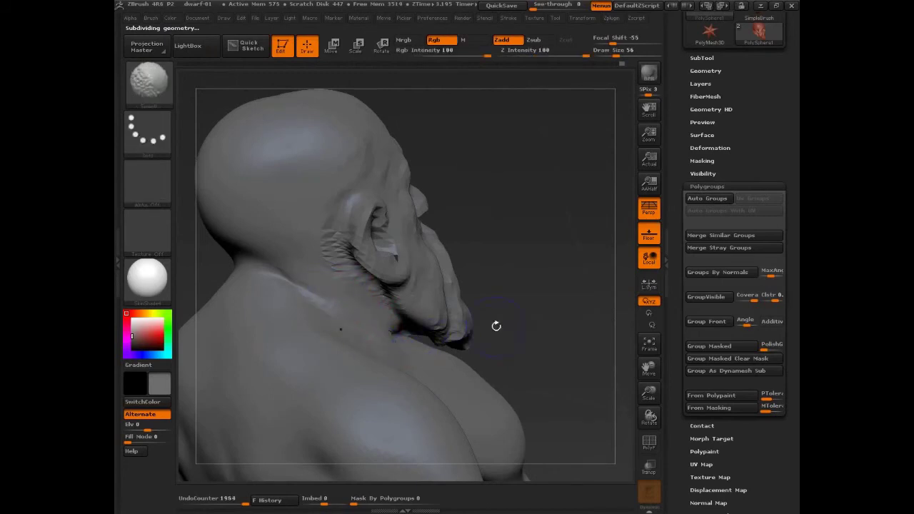
- Blend the neck beneath the beard into the shoulder, and check the polygroup borders on the polyframe
{"action": "left_click_drag", "start_coordinate": [495, 324], "coordinate": [426, 341]}
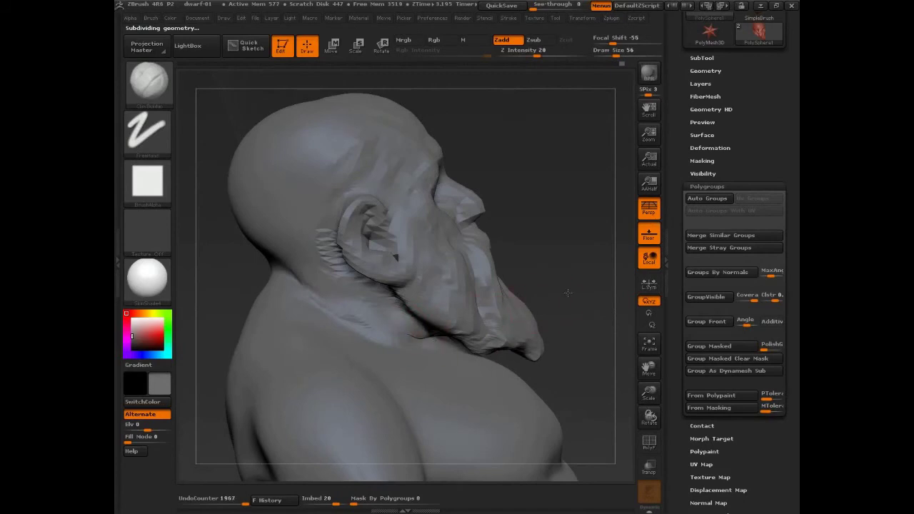
{"action": "mouse_move", "coordinate": [568, 293]}
{"action": "left_mouse_down"}
{"action": "mouse_move", "coordinate": [442, 324]}
{"action": "mouse_move", "coordinate": [401, 307]}
{"action": "mouse_move", "coordinate": [464, 347]}
{"action": "mouse_move", "coordinate": [543, 332]}
{"action": "mouse_move", "coordinate": [468, 338]}
{"action": "left_mouse_up"}
{"action": "left_click_drag", "start_coordinate": [520, 308], "coordinate": [406, 317]}
{"action": "key", "text": "shift+f"}
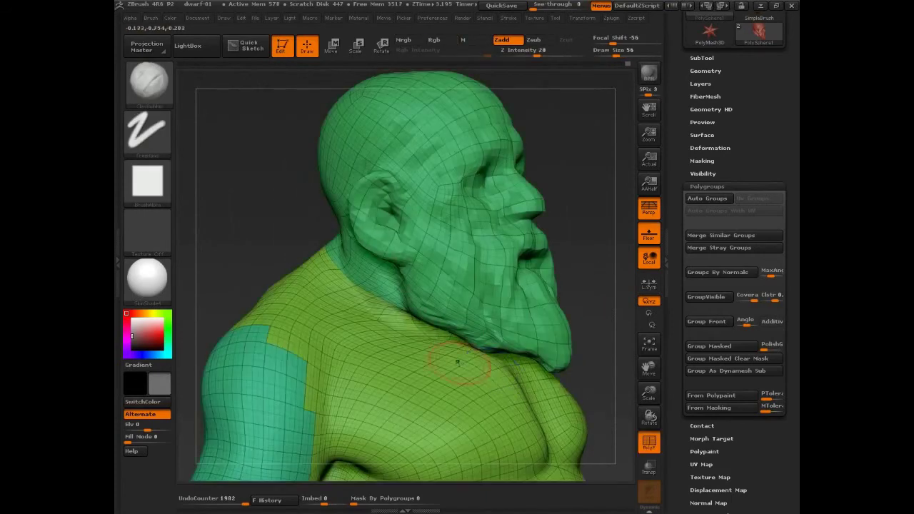
{"action": "key", "text": "shift+f"}
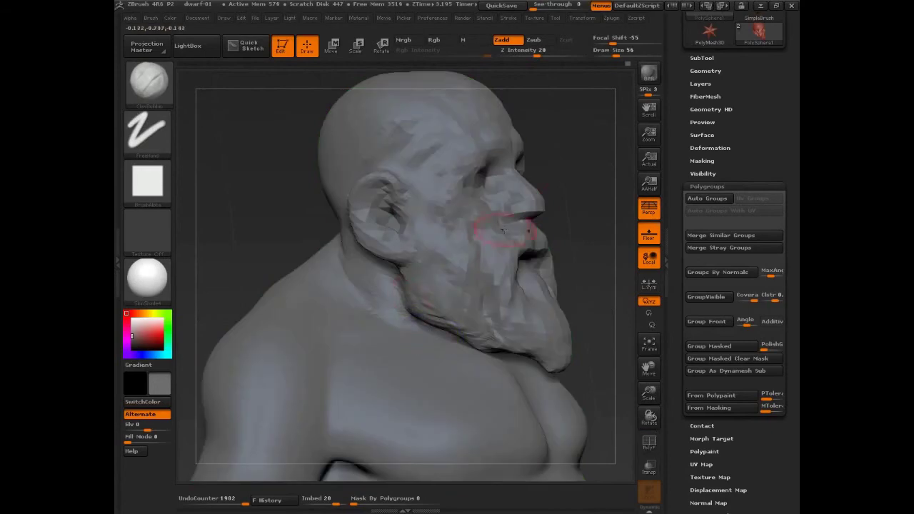
- Build up the back of the neck below the skull with ClayBuildup at draw size 85
{"action": "left_click_drag", "start_coordinate": [425, 326], "coordinate": [306, 255]}
{"action": "left_click_drag", "start_coordinate": [294, 223], "coordinate": [270, 209]}
{"action": "mouse_move", "coordinate": [293, 214]}
{"action": "left_mouse_down"}
{"action": "mouse_move", "coordinate": [274, 229]}
{"action": "mouse_move", "coordinate": [301, 231]}
{"action": "left_mouse_up"}
{"action": "left_click_drag", "start_coordinate": [255, 201], "coordinate": [304, 209]}
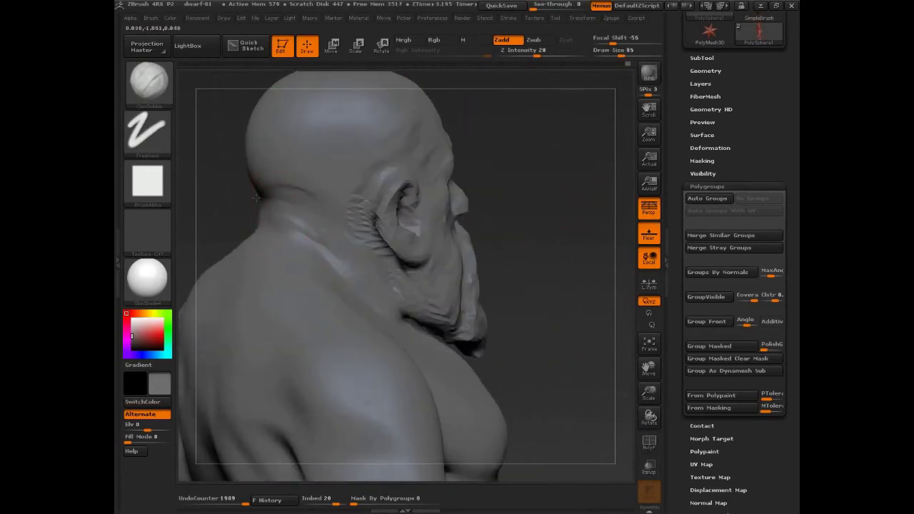
{"action": "left_click_drag", "start_coordinate": [509, 261], "coordinate": [532, 336]}
{"action": "mouse_move", "coordinate": [525, 393]}
{"action": "left_mouse_down"}
{"action": "mouse_move", "coordinate": [572, 213]}
{"action": "mouse_move", "coordinate": [561, 204]}
{"action": "left_mouse_up"}
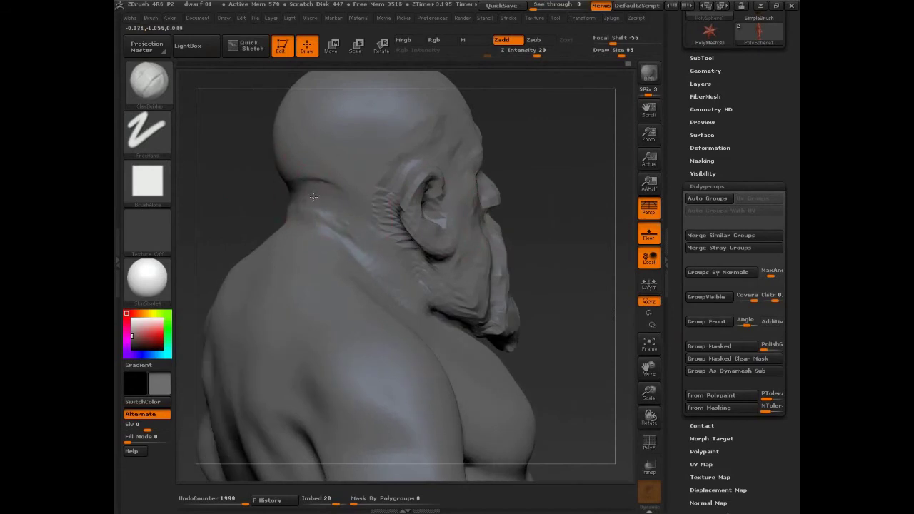
- Add clay strokes between the base of the skull, the ear and the side of the neck
{"action": "left_click_drag", "start_coordinate": [320, 212], "coordinate": [350, 200]}
{"action": "left_click_drag", "start_coordinate": [325, 221], "coordinate": [347, 236]}
{"action": "mouse_move", "coordinate": [354, 192]}
{"action": "left_mouse_down"}
{"action": "mouse_move", "coordinate": [368, 246]}
{"action": "mouse_move", "coordinate": [362, 214]}
{"action": "left_mouse_up"}
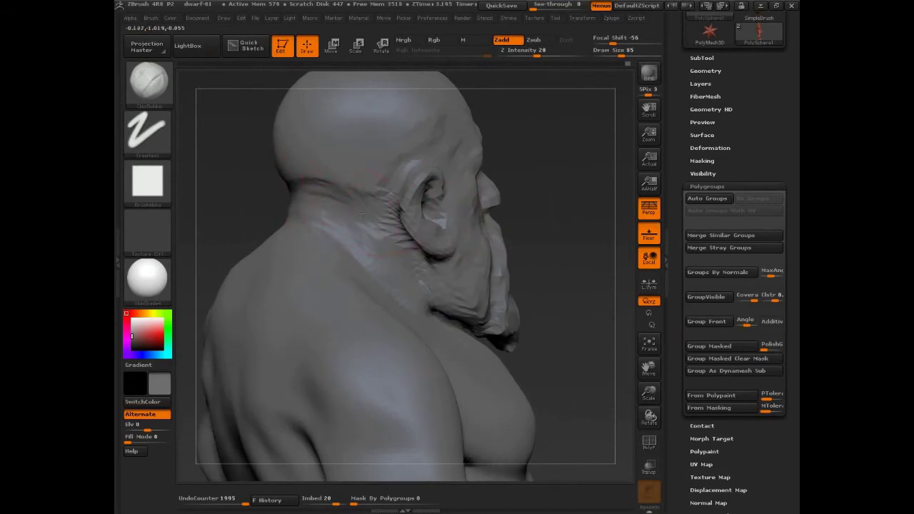
{"action": "left_click_drag", "start_coordinate": [537, 221], "coordinate": [533, 220]}
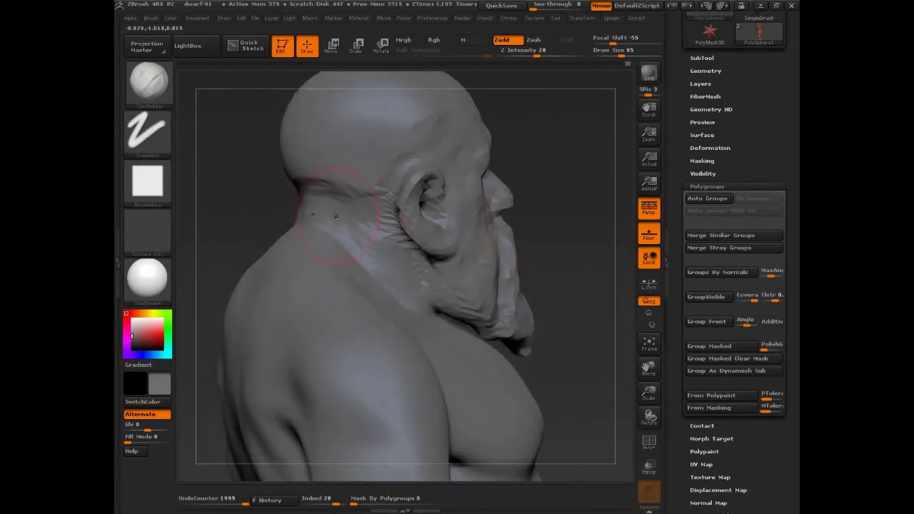
{"action": "mouse_move", "coordinate": [300, 203]}
{"action": "left_mouse_down"}
{"action": "mouse_move", "coordinate": [335, 207]}
{"action": "mouse_move", "coordinate": [343, 223]}
{"action": "mouse_move", "coordinate": [338, 213]}
{"action": "left_mouse_up"}
- Sculpt the nape and the top of the trapezius with ClayBuildup at draw size 45
{"action": "key", "text": "s"}
{"action": "left_click", "coordinate": [326, 225]}
{"action": "mouse_move", "coordinate": [286, 232]}
{"action": "left_mouse_down"}
{"action": "mouse_move", "coordinate": [321, 235]}
{"action": "mouse_move", "coordinate": [323, 244]}
{"action": "mouse_move", "coordinate": [337, 230]}
{"action": "left_mouse_up"}
{"action": "key", "text": "s"}
{"action": "left_click", "coordinate": [312, 247]}
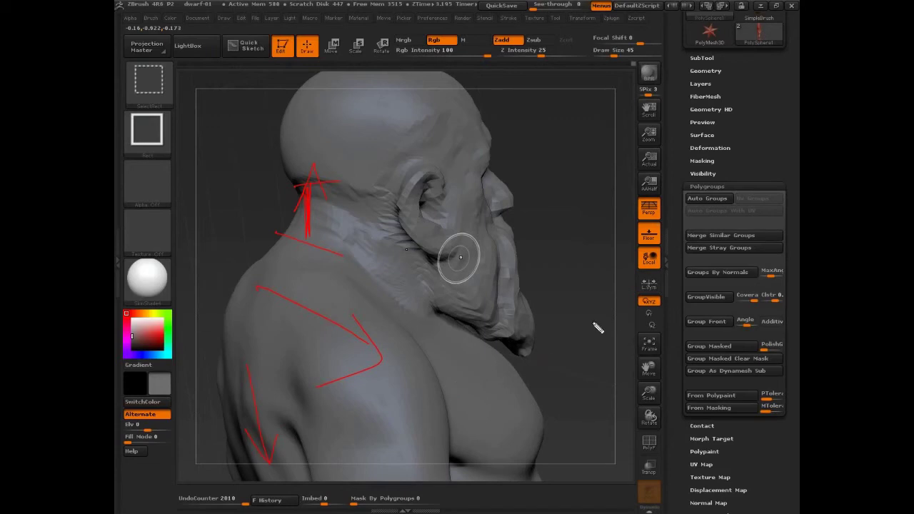
{"action": "key", "text": "Escape"}
{"action": "mouse_move", "coordinate": [585, 321]}
{"action": "left_mouse_down"}
{"action": "mouse_move", "coordinate": [595, 326]}
{"action": "mouse_move", "coordinate": [623, 307]}
{"action": "left_mouse_up"}
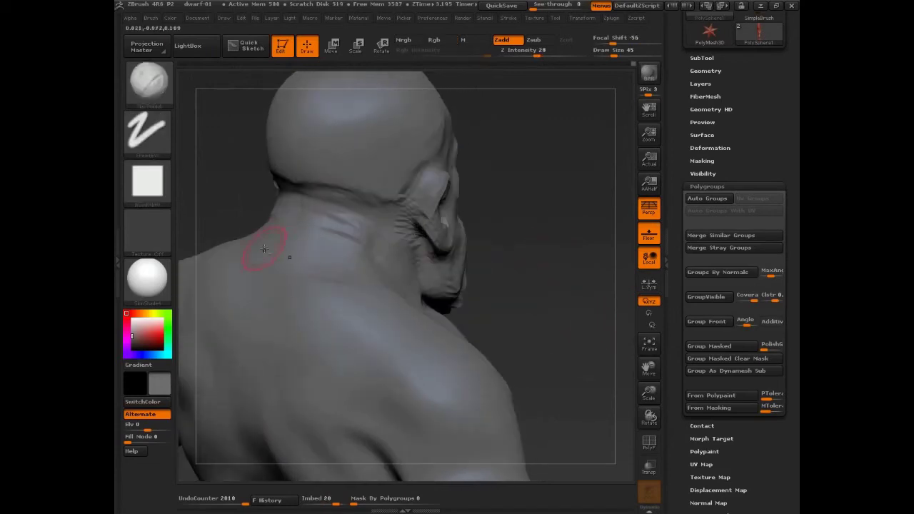
{"action": "left_click_drag", "start_coordinate": [271, 238], "coordinate": [368, 264]}
{"action": "mouse_move", "coordinate": [266, 259]}
{"action": "left_mouse_down"}
{"action": "mouse_move", "coordinate": [360, 280]}
{"action": "mouse_move", "coordinate": [288, 247]}
{"action": "mouse_move", "coordinate": [340, 251]}
{"action": "left_mouse_up"}
- Build up skin folds across the nape below the skull with ClayBuildup at draw size 74
{"action": "key", "text": "bracketright"}
{"action": "key", "text": "bracketright"}
{"action": "key", "text": "bracketright"}
{"action": "mouse_move", "coordinate": [274, 214]}
{"action": "left_mouse_down"}
{"action": "mouse_move", "coordinate": [347, 228]}
{"action": "mouse_move", "coordinate": [293, 199]}
{"action": "mouse_move", "coordinate": [358, 211]}
{"action": "mouse_move", "coordinate": [325, 245]}
{"action": "mouse_move", "coordinate": [343, 232]}
{"action": "left_mouse_up"}
{"action": "mouse_move", "coordinate": [276, 202]}
{"action": "left_mouse_down"}
{"action": "mouse_move", "coordinate": [347, 224]}
{"action": "mouse_move", "coordinate": [356, 217]}
{"action": "left_mouse_up"}
{"action": "left_click_drag", "start_coordinate": [532, 246], "coordinate": [483, 243]}
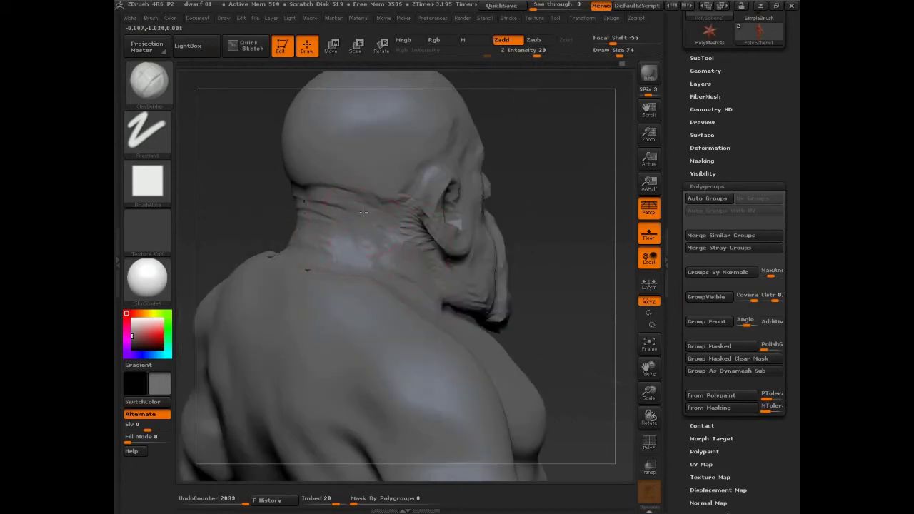
- Strengthen the neck muscles between the ear and the shoulder with ClayBuildup at draw size 92
{"action": "left_click_drag", "start_coordinate": [504, 246], "coordinate": [536, 247]}
{"action": "mouse_move", "coordinate": [357, 253]}
{"action": "left_mouse_down"}
{"action": "mouse_move", "coordinate": [438, 250]}
{"action": "mouse_move", "coordinate": [347, 236]}
{"action": "mouse_move", "coordinate": [376, 261]}
{"action": "left_mouse_up"}
{"action": "mouse_move", "coordinate": [408, 218]}
{"action": "left_mouse_down"}
{"action": "mouse_move", "coordinate": [314, 216]}
{"action": "mouse_move", "coordinate": [343, 197]}
{"action": "left_mouse_up"}
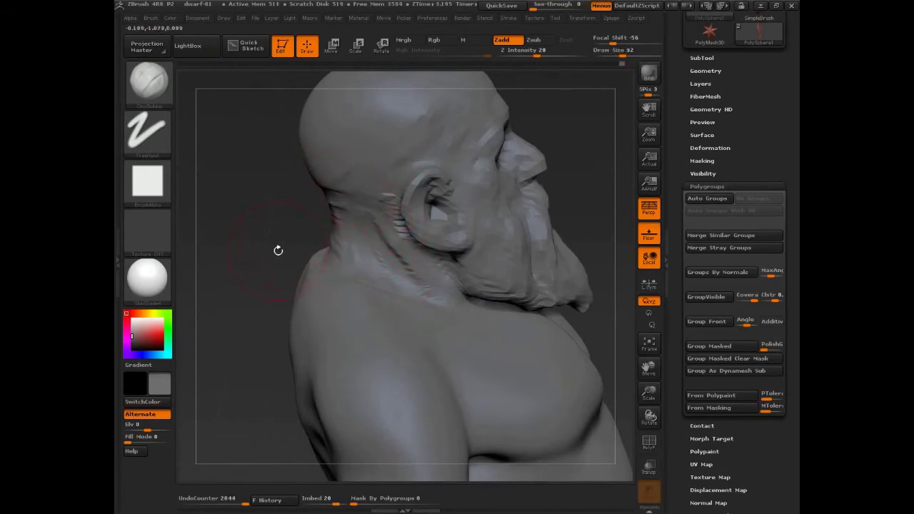
{"action": "left_click_drag", "start_coordinate": [277, 249], "coordinate": [328, 248]}
{"action": "mouse_move", "coordinate": [520, 285]}
{"action": "left_mouse_down"}
{"action": "mouse_move", "coordinate": [347, 245]}
{"action": "mouse_move", "coordinate": [308, 262]}
{"action": "left_mouse_up"}
{"action": "mouse_move", "coordinate": [564, 172]}
{"action": "left_mouse_down"}
{"action": "mouse_move", "coordinate": [598, 176]}
{"action": "mouse_move", "coordinate": [576, 202]}
{"action": "mouse_move", "coordinate": [515, 225]}
{"action": "left_mouse_up"}
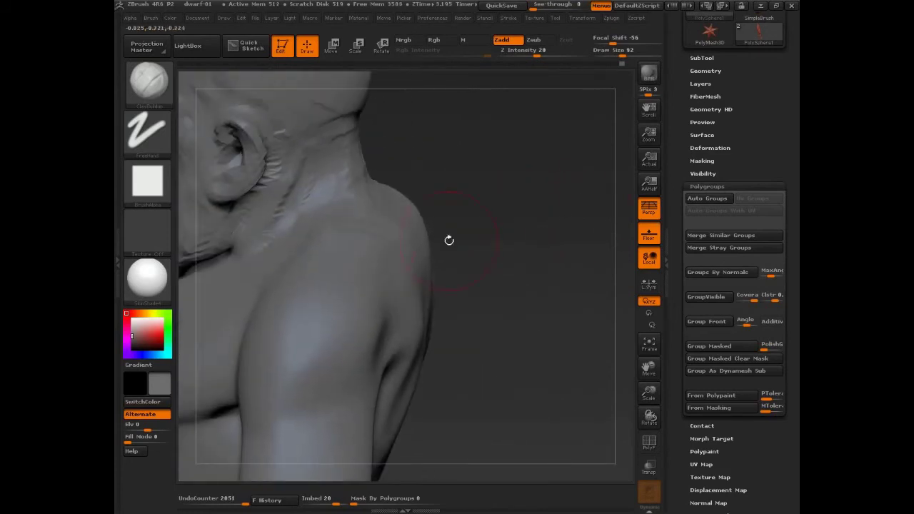
- Build up the trapezius and upper back with ClayBuildup at draw size 115
{"action": "key", "text": "s"}
{"action": "left_click", "coordinate": [347, 238]}
{"action": "left_click_drag", "start_coordinate": [347, 235], "coordinate": [363, 261]}
{"action": "mouse_move", "coordinate": [367, 234]}
{"action": "left_mouse_down"}
{"action": "mouse_move", "coordinate": [394, 255]}
{"action": "mouse_move", "coordinate": [395, 243]}
{"action": "left_mouse_up"}
{"action": "left_click_drag", "start_coordinate": [511, 238], "coordinate": [380, 250]}
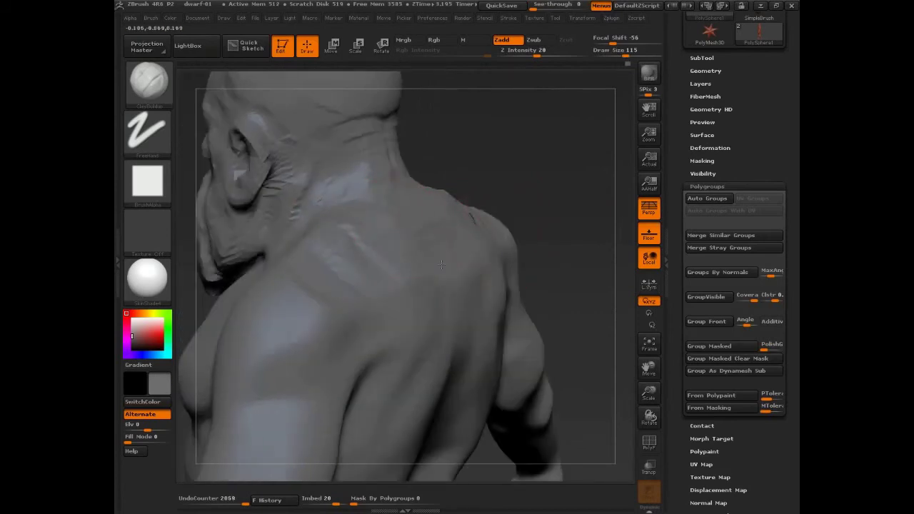
{"action": "mouse_move", "coordinate": [480, 266]}
{"action": "left_mouse_down"}
{"action": "mouse_move", "coordinate": [470, 290]}
{"action": "mouse_move", "coordinate": [419, 279]}
{"action": "left_mouse_up"}
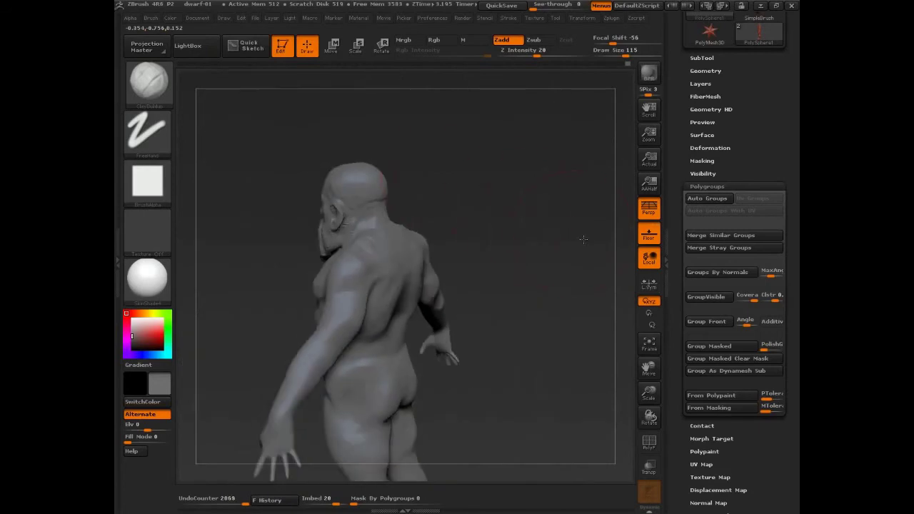
- Adjust the head and neck profile in side view with the Move brush at draw size 115
{"action": "mouse_move", "coordinate": [584, 239]}
{"action": "left_mouse_down", "text": "shift"}
{"action": "mouse_move", "coordinate": [531, 227]}
{"action": "mouse_move", "coordinate": [529, 189]}
{"action": "left_mouse_up", "text": "shift"}
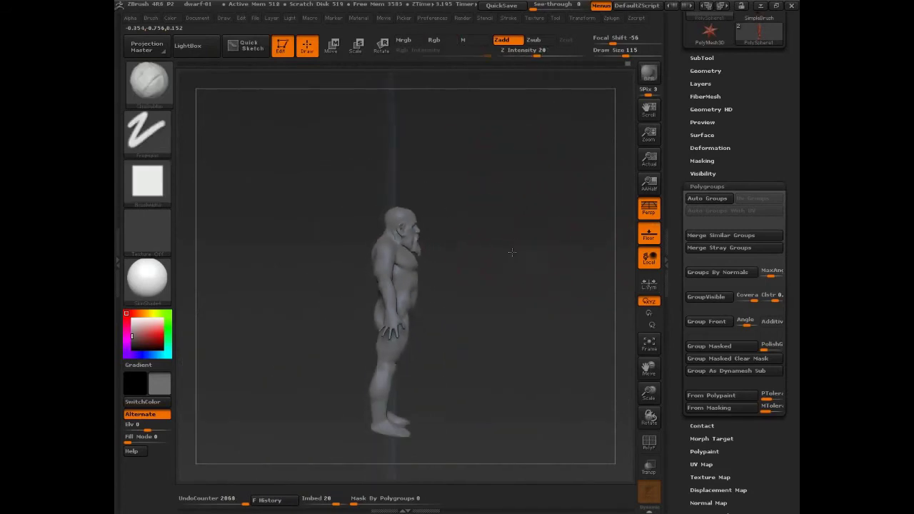
{"action": "left_click_drag", "start_coordinate": [512, 253], "coordinate": [616, 383], "text": "alt"}
{"action": "mouse_move", "coordinate": [582, 327]}
{"action": "left_mouse_down", "text": "alt"}
{"action": "mouse_move", "coordinate": [565, 307]}
{"action": "mouse_move", "coordinate": [566, 320]}
{"action": "mouse_move", "coordinate": [599, 303]}
{"action": "mouse_move", "coordinate": [573, 325]}
{"action": "left_mouse_up", "text": "alt"}
{"action": "key", "text": "b"}
{"action": "key", "text": "m"}
{"action": "key", "text": "v"}
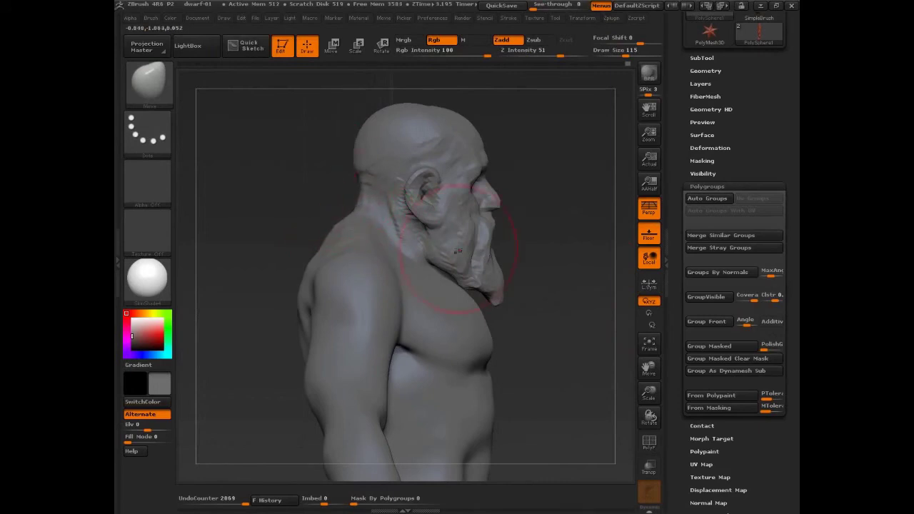
{"action": "mouse_move", "coordinate": [517, 164]}
{"action": "left_mouse_down"}
{"action": "mouse_move", "coordinate": [527, 219]}
{"action": "mouse_move", "coordinate": [541, 220]}
{"action": "left_mouse_up"}
- Set the Move brush to draw size 65 and hide the polyframe to work around the ear and neck
{"action": "key", "text": "s"}
{"action": "left_click", "coordinate": [525, 213]}
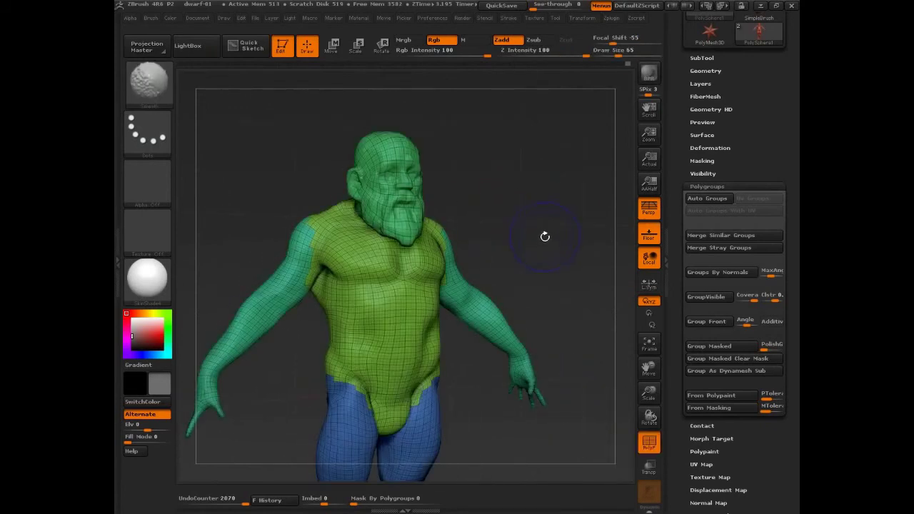
{"action": "key", "text": "shift+f"}
{"action": "mouse_move", "coordinate": [550, 284]}
{"action": "left_mouse_down"}
{"action": "mouse_move", "coordinate": [578, 296]}
{"action": "mouse_move", "coordinate": [417, 257]}
{"action": "mouse_move", "coordinate": [392, 218]}
{"action": "mouse_move", "coordinate": [400, 232]}
{"action": "left_mouse_up"}
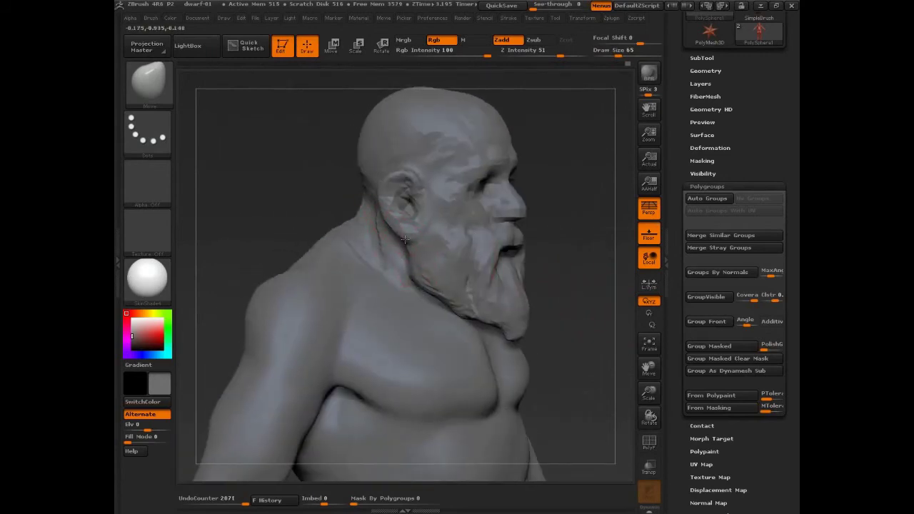
- Pull the ear backward along the side of the head with the Move brush at draw size 140
{"action": "left_click_drag", "start_coordinate": [554, 243], "coordinate": [582, 241], "text": "shift"}
{"action": "key", "text": "]"}
{"action": "key", "text": "]"}
{"action": "key", "text": "]"}
{"action": "left_click_drag", "start_coordinate": [394, 224], "coordinate": [384, 228]}
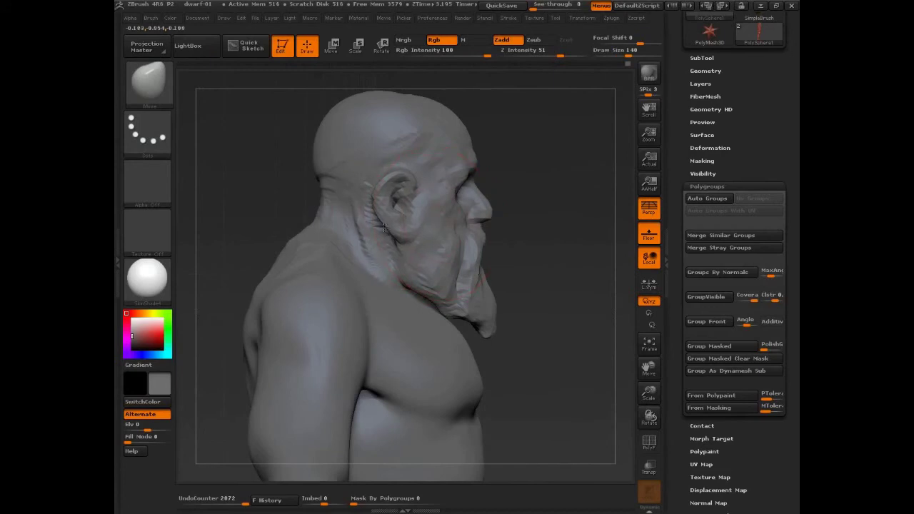
{"action": "left_click_drag", "start_coordinate": [395, 194], "coordinate": [385, 192]}
{"action": "left_click_drag", "start_coordinate": [395, 233], "coordinate": [385, 227]}
{"action": "mouse_move", "coordinate": [391, 179]}
{"action": "left_mouse_down"}
{"action": "mouse_move", "coordinate": [382, 175]}
{"action": "mouse_move", "coordinate": [383, 187]}
{"action": "mouse_move", "coordinate": [383, 173]}
{"action": "left_mouse_up"}
- Shift the ear further back and lift the top of the skull with the Move brush at draw size 154
{"action": "key", "text": "["}
{"action": "key", "text": "["}
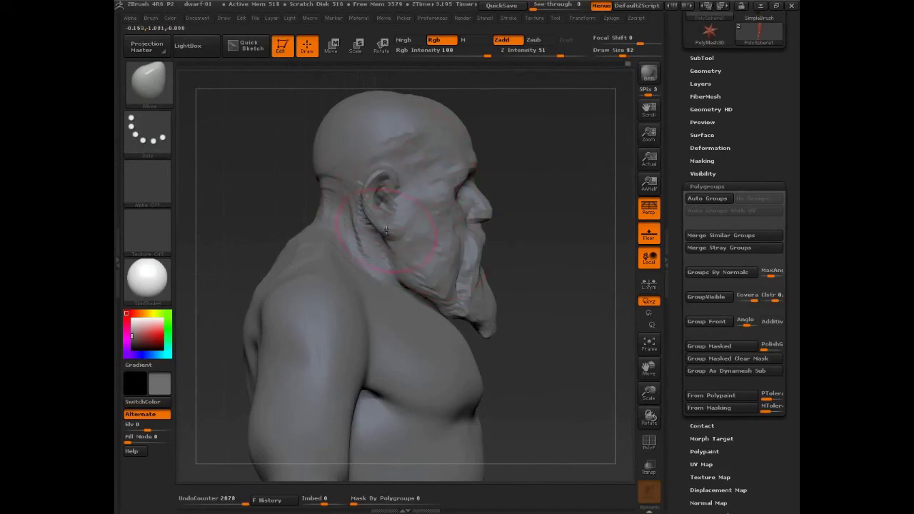
{"action": "key", "text": "]"}
{"action": "key", "text": "]"}
{"action": "left_click_drag", "start_coordinate": [379, 208], "coordinate": [361, 204]}
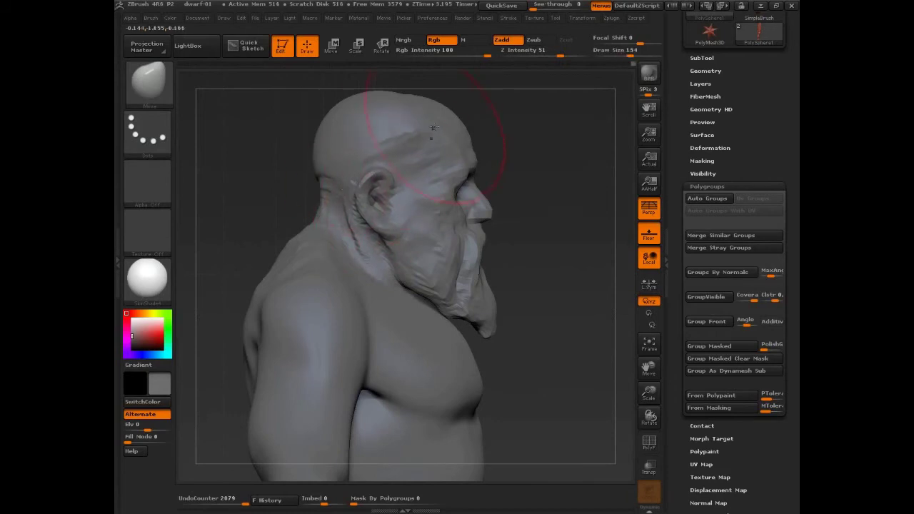
{"action": "left_click_drag", "start_coordinate": [433, 127], "coordinate": [420, 93]}
- Build up the cheek and side of the beard in front of the ear with ClayBuildup, starting at draw size 45
{"action": "key", "text": "["}
{"action": "key", "text": "["}
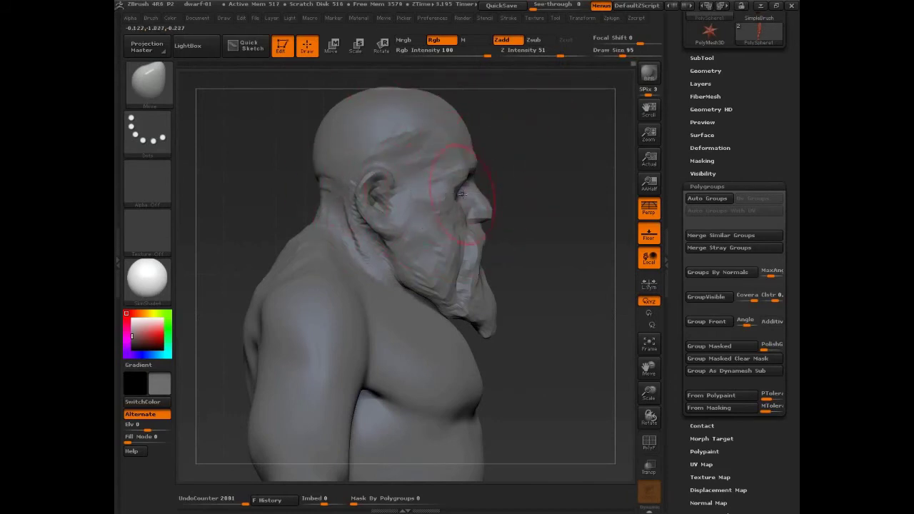
{"action": "key", "text": "b"}
{"action": "key", "text": "t"}
{"action": "key", "text": "d"}
{"action": "key", "text": "["}
{"action": "key", "text": "["}
{"action": "left_click_drag", "start_coordinate": [525, 200], "coordinate": [472, 240]}
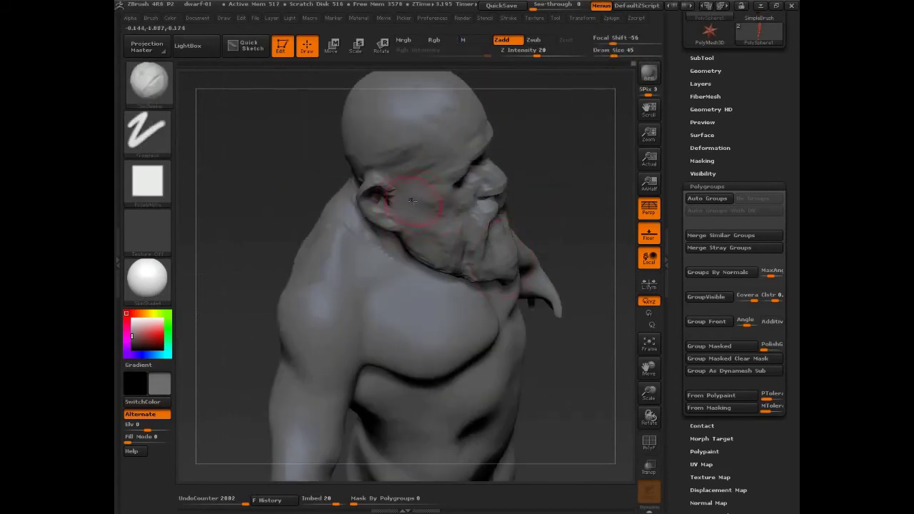
{"action": "mouse_move", "coordinate": [412, 201]}
{"action": "left_mouse_down"}
{"action": "mouse_move", "coordinate": [429, 221]}
{"action": "mouse_move", "coordinate": [403, 205]}
{"action": "mouse_move", "coordinate": [421, 216]}
{"action": "mouse_move", "coordinate": [430, 209]}
{"action": "mouse_move", "coordinate": [430, 238]}
{"action": "left_mouse_up"}
{"action": "key", "text": "s"}
{"action": "key", "text": "s"}
{"action": "left_click_drag", "start_coordinate": [413, 253], "coordinate": [436, 267]}
{"action": "left_click_drag", "start_coordinate": [428, 233], "coordinate": [422, 223]}
- Refine the face from the front with ClayBuildup at draw size 53 and subdivide the mesh for finer detail
{"action": "mouse_move", "coordinate": [544, 170]}
{"action": "left_mouse_down"}
{"action": "mouse_move", "coordinate": [569, 141]}
{"action": "mouse_move", "coordinate": [581, 143]}
{"action": "mouse_move", "coordinate": [460, 198]}
{"action": "mouse_move", "coordinate": [572, 212]}
{"action": "mouse_move", "coordinate": [593, 203]}
{"action": "left_mouse_up"}
{"action": "key", "text": "s"}
{"action": "left_click_drag", "start_coordinate": [374, 167], "coordinate": [380, 168]}
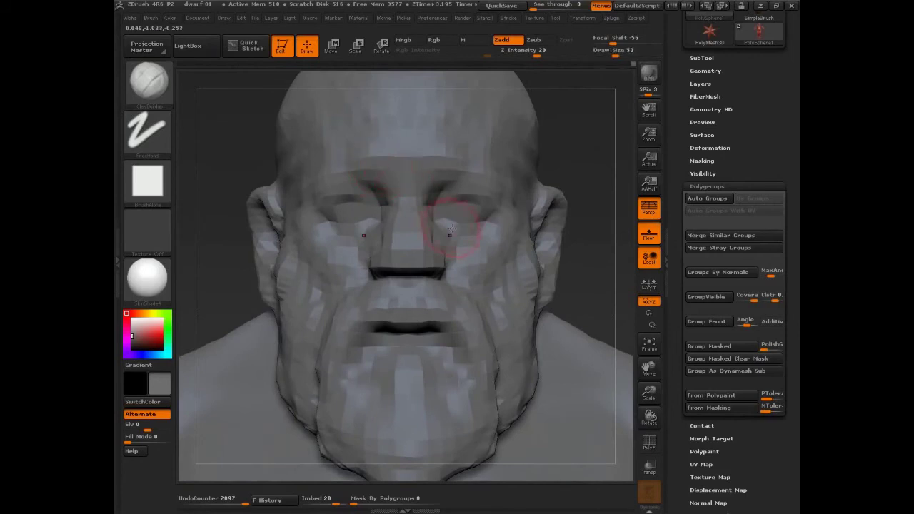
{"action": "key", "text": "d"}
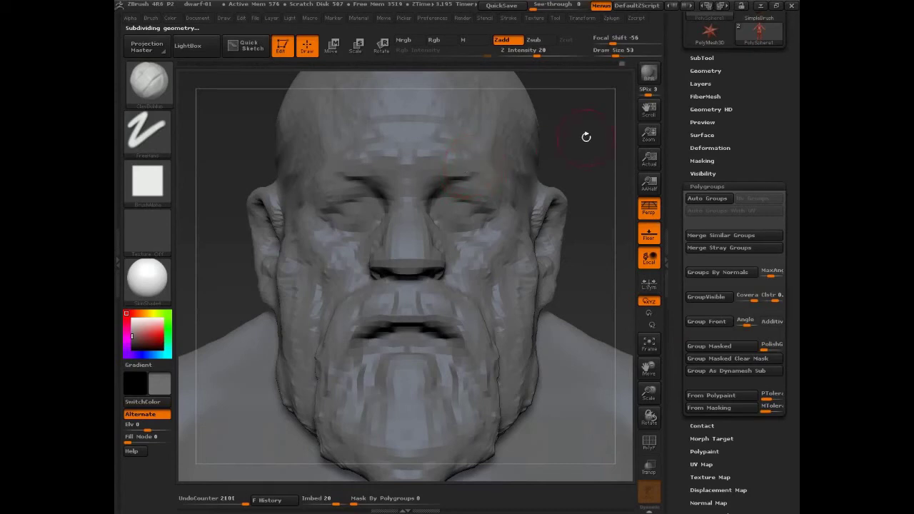
{"action": "key", "text": "ctrl+d"}
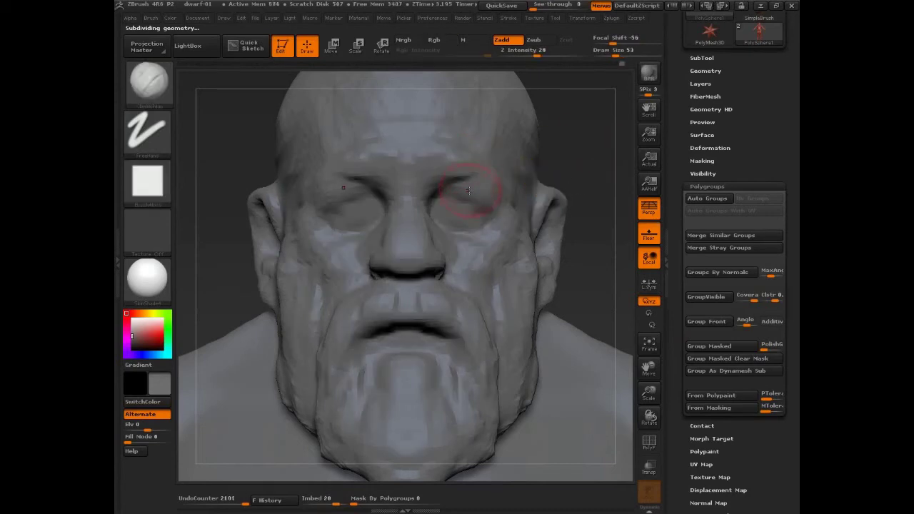
- Sculpt the eyebrows and brow ridge with ClayBuildup at small draw sizes from 24 down to 13
{"action": "key", "text": "s"}
{"action": "left_click_drag", "start_coordinate": [440, 169], "coordinate": [430, 169]}
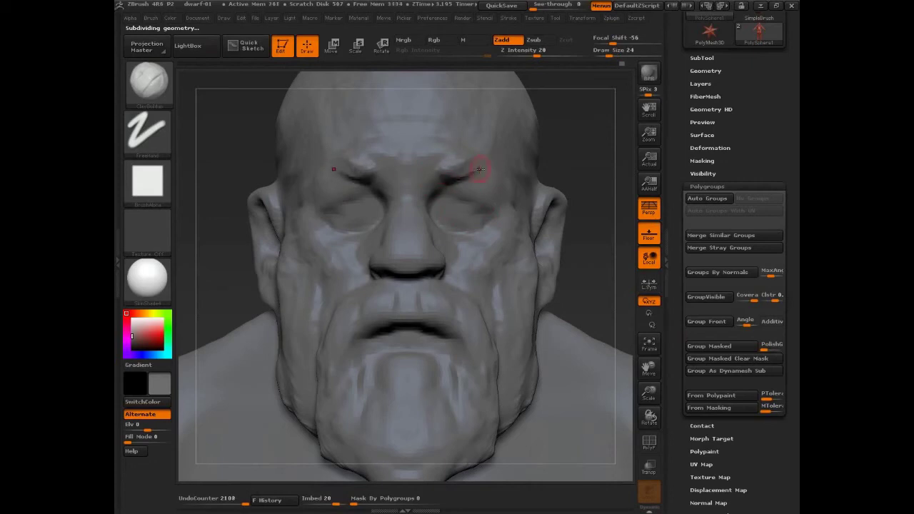
{"action": "key", "text": "s"}
{"action": "left_click_drag", "start_coordinate": [480, 169], "coordinate": [490, 169]}
{"action": "key", "text": "s"}
{"action": "mouse_move", "coordinate": [576, 149]}
{"action": "left_mouse_down"}
{"action": "mouse_move", "coordinate": [519, 183]}
{"action": "mouse_move", "coordinate": [513, 177]}
{"action": "left_mouse_up"}
{"action": "key", "text": "s"}
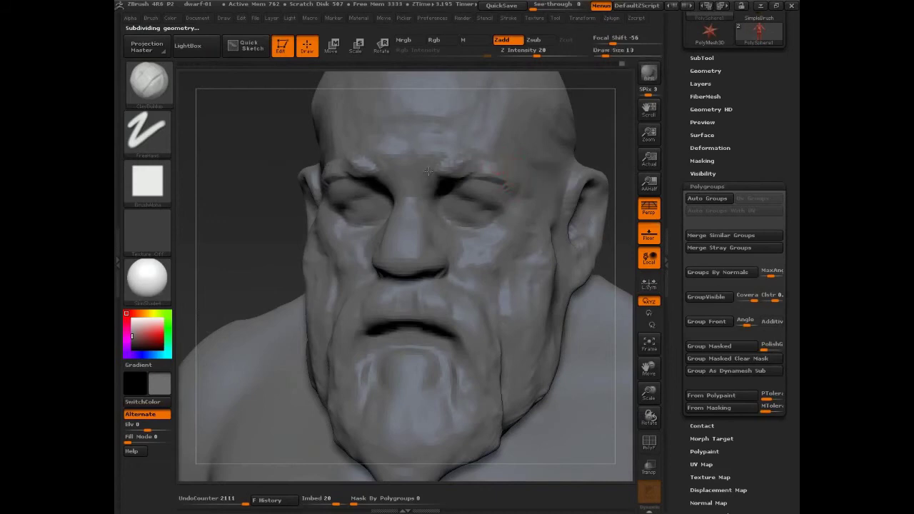
{"action": "key", "text": "s"}
{"action": "mouse_move", "coordinate": [432, 163]}
{"action": "left_mouse_down"}
{"action": "mouse_move", "coordinate": [440, 156]}
{"action": "mouse_move", "coordinate": [443, 164]}
{"action": "mouse_move", "coordinate": [434, 163]}
{"action": "left_mouse_up"}
{"action": "key", "text": "s"}
{"action": "mouse_move", "coordinate": [440, 163]}
{"action": "left_mouse_down"}
{"action": "mouse_move", "coordinate": [438, 154]}
{"action": "mouse_move", "coordinate": [441, 168]}
{"action": "mouse_move", "coordinate": [504, 170]}
{"action": "left_mouse_up"}
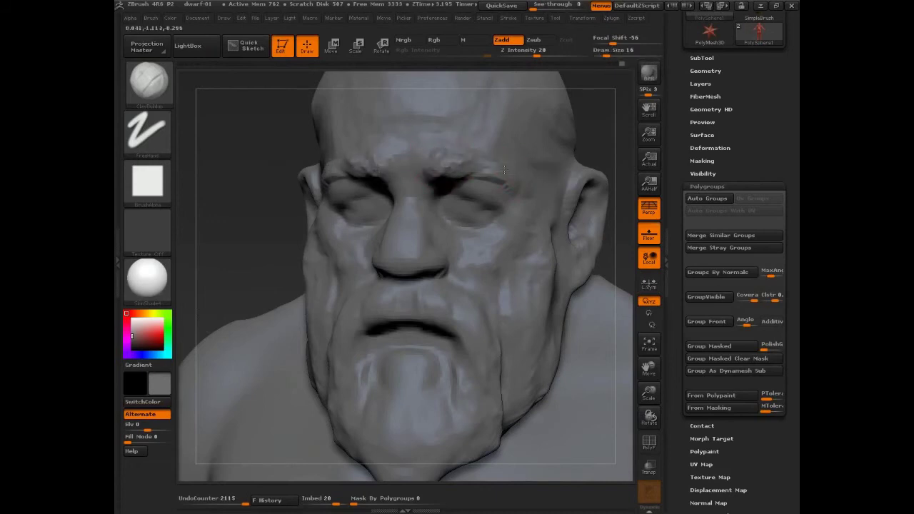
- Define the eyes and eyelids from the front with ClayBuildup at draw size 16
{"action": "left_click_drag", "start_coordinate": [598, 144], "coordinate": [616, 146], "text": "shift"}
{"action": "left_click_drag", "start_coordinate": [597, 228], "coordinate": [578, 153], "text": "alt"}
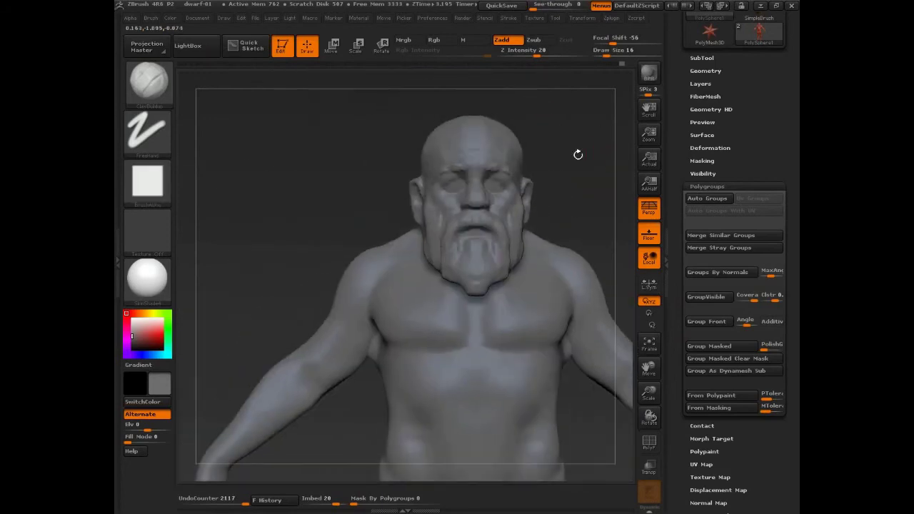
{"action": "left_click_drag", "start_coordinate": [609, 213], "coordinate": [573, 220], "text": "alt"}
{"action": "left_click_drag", "start_coordinate": [545, 251], "coordinate": [465, 245], "text": "alt"}
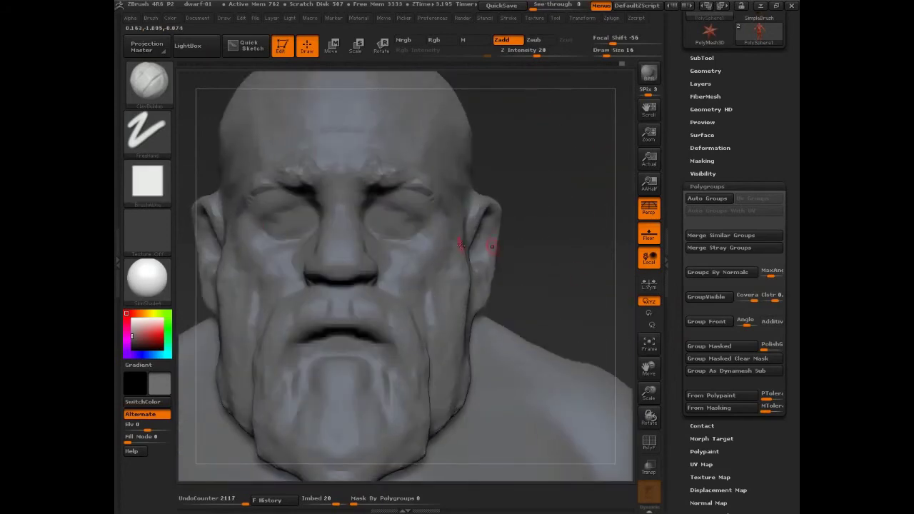
{"action": "key", "text": "s"}
{"action": "left_click", "coordinate": [401, 215]}
{"action": "mouse_move", "coordinate": [397, 210]}
{"action": "left_mouse_down"}
{"action": "mouse_move", "coordinate": [399, 220]}
{"action": "mouse_move", "coordinate": [387, 215]}
{"action": "left_mouse_up"}
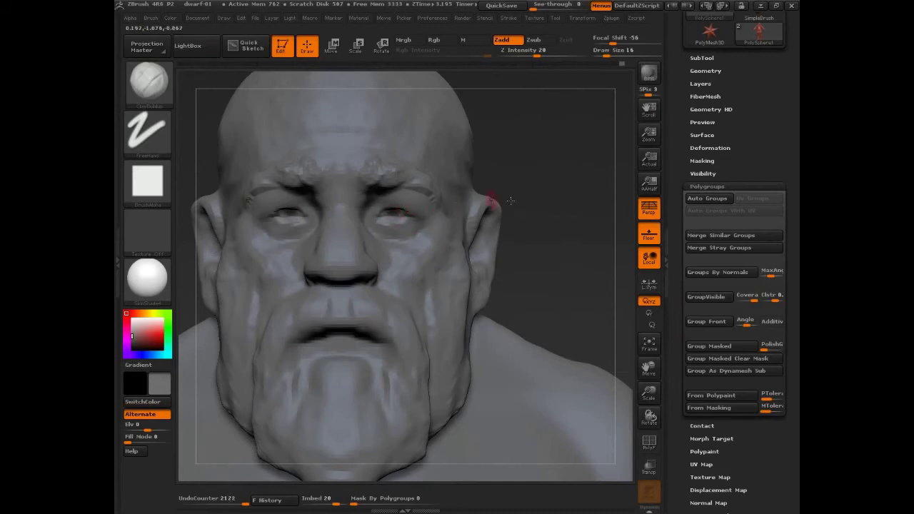
- Sculpt the top of the ear where it meets the temple with ClayBuildup at draw size 22
{"action": "left_click_drag", "start_coordinate": [511, 200], "coordinate": [529, 206], "text": "alt"}
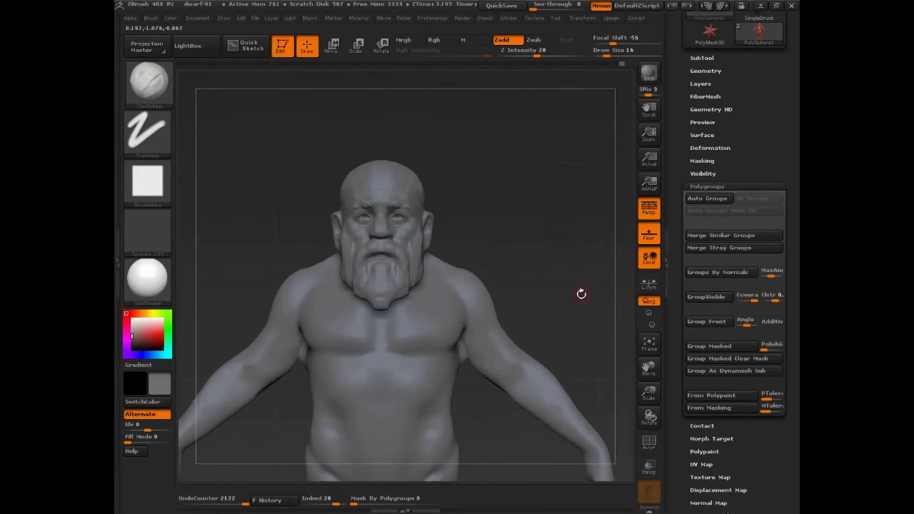
{"action": "left_click_drag", "start_coordinate": [579, 292], "coordinate": [601, 316], "text": "alt"}
{"action": "left_click_drag", "start_coordinate": [586, 273], "coordinate": [580, 214]}
{"action": "key", "text": "s"}
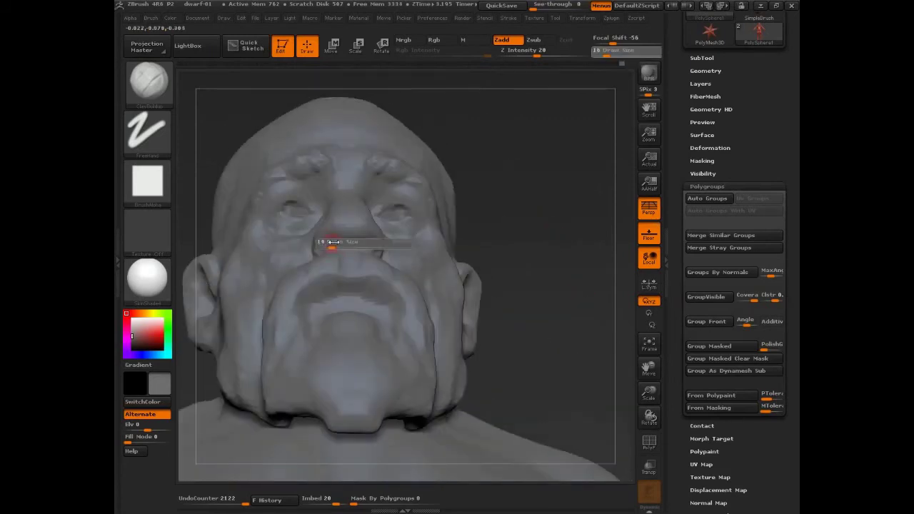
{"action": "left_click_drag", "start_coordinate": [334, 243], "coordinate": [332, 244]}
{"action": "mouse_move", "coordinate": [556, 243]}
{"action": "left_mouse_down"}
{"action": "mouse_move", "coordinate": [555, 265]}
{"action": "mouse_move", "coordinate": [593, 287]}
{"action": "mouse_move", "coordinate": [337, 302]}
{"action": "mouse_move", "coordinate": [350, 322]}
{"action": "left_mouse_up"}
{"action": "mouse_move", "coordinate": [592, 277]}
{"action": "left_mouse_down", "text": "alt"}
{"action": "mouse_move", "coordinate": [517, 249]}
{"action": "mouse_move", "coordinate": [533, 286]}
{"action": "mouse_move", "coordinate": [550, 305]}
{"action": "mouse_move", "coordinate": [577, 300]}
{"action": "mouse_move", "coordinate": [568, 293]}
{"action": "mouse_move", "coordinate": [560, 215]}
{"action": "mouse_move", "coordinate": [440, 251]}
{"action": "left_mouse_up", "text": "alt"}
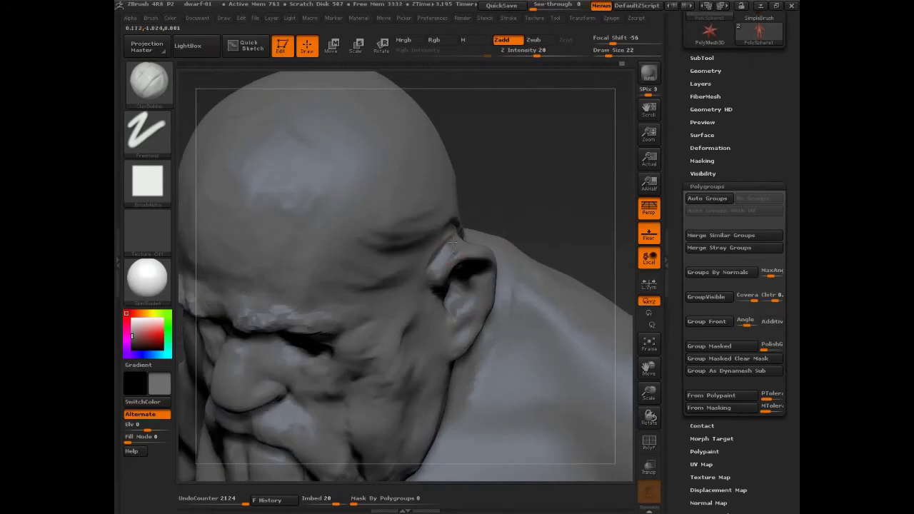
{"action": "mouse_move", "coordinate": [563, 167]}
{"action": "left_mouse_down"}
{"action": "mouse_move", "coordinate": [422, 262]}
{"action": "mouse_move", "coordinate": [430, 280]}
{"action": "mouse_move", "coordinate": [450, 277]}
{"action": "left_mouse_up"}
{"action": "mouse_move", "coordinate": [282, 417]}
{"action": "left_mouse_down"}
{"action": "mouse_move", "coordinate": [439, 284]}
{"action": "mouse_move", "coordinate": [392, 300]}
{"action": "mouse_move", "coordinate": [449, 290]}
{"action": "left_mouse_up"}
- Raise the subdivision level and smooth the upper ear into the temple, using draw sizes 53 and 29
{"action": "key", "text": "s"}
{"action": "key", "text": "d"}
{"action": "left_click_drag", "start_coordinate": [342, 344], "coordinate": [453, 253]}
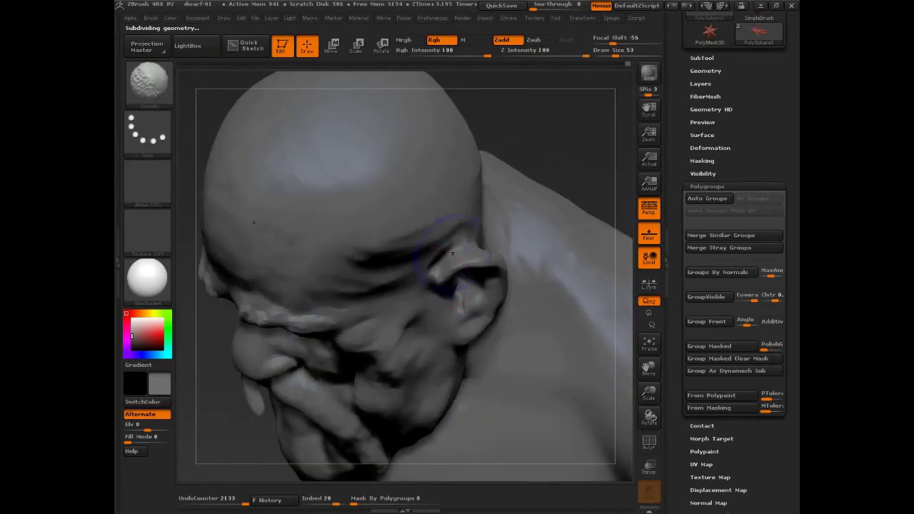
{"action": "mouse_move", "coordinate": [558, 150]}
{"action": "left_mouse_down"}
{"action": "mouse_move", "coordinate": [563, 183]}
{"action": "mouse_move", "coordinate": [552, 203]}
{"action": "mouse_move", "coordinate": [461, 246]}
{"action": "mouse_move", "coordinate": [499, 266]}
{"action": "left_mouse_up"}
{"action": "key", "text": "s"}
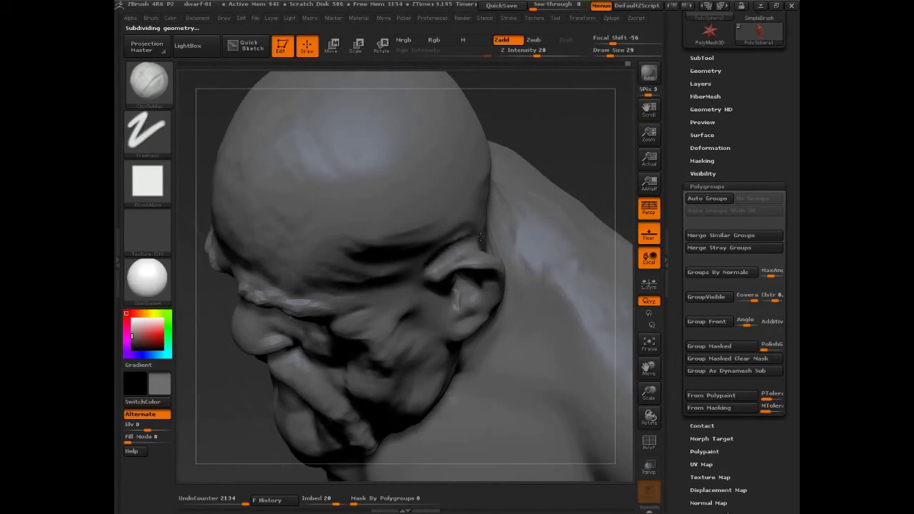
{"action": "left_click_drag", "start_coordinate": [567, 183], "coordinate": [580, 143]}
{"action": "left_click_drag", "start_coordinate": [462, 228], "coordinate": [449, 237], "text": "shift"}
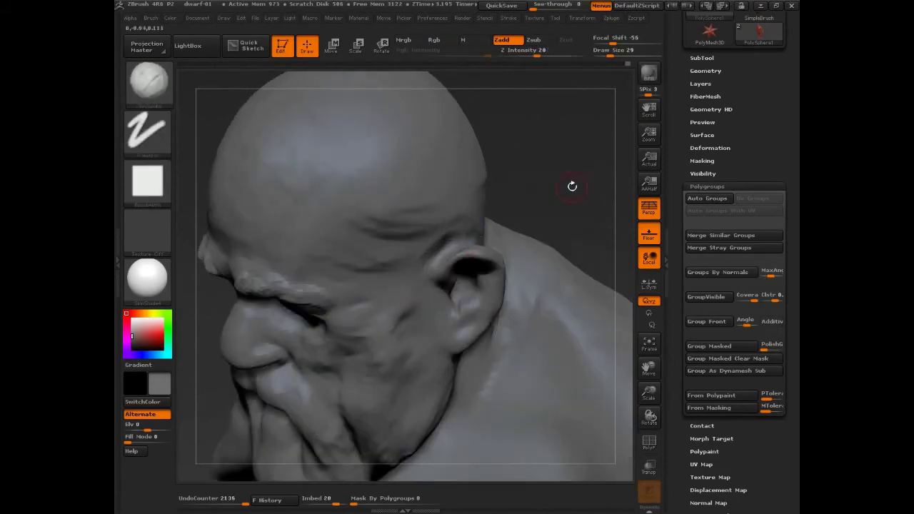
- Thicken the rim and folds of the ear with the Inflate brush at draw size 29 and intensity 10
{"action": "key", "text": "b"}
{"action": "key", "text": "i"}
{"action": "key", "text": "n"}
{"action": "mouse_move", "coordinate": [568, 191]}
{"action": "left_mouse_down"}
{"action": "mouse_move", "coordinate": [575, 187]}
{"action": "mouse_move", "coordinate": [570, 206]}
{"action": "left_mouse_up"}
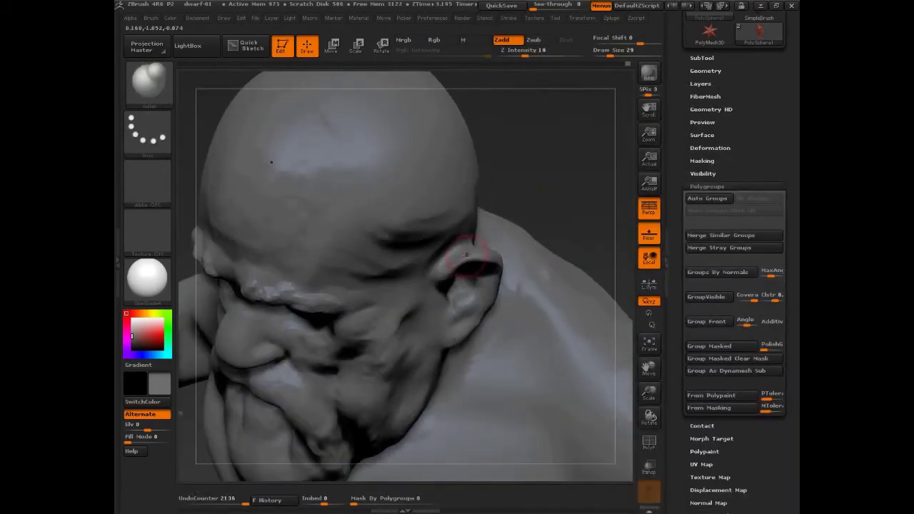
{"action": "left_click_drag", "start_coordinate": [448, 266], "coordinate": [449, 279]}
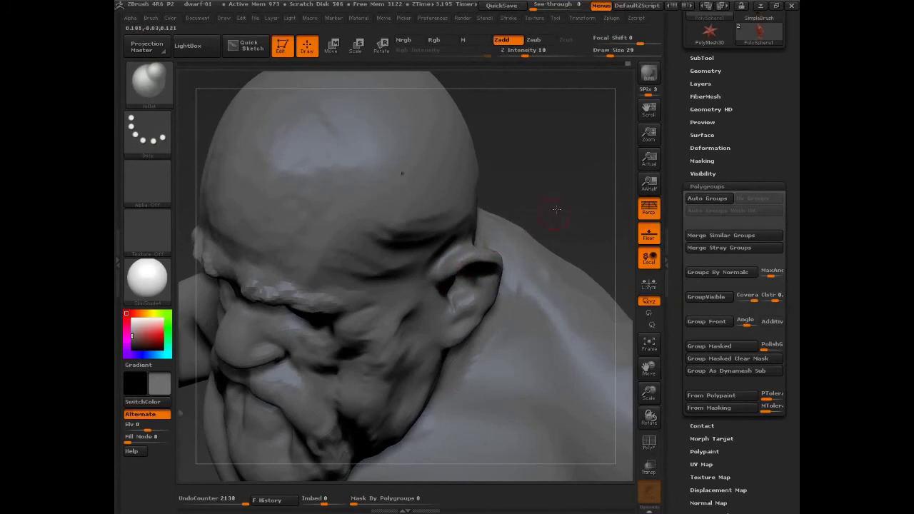
{"action": "left_click_drag", "start_coordinate": [557, 209], "coordinate": [455, 271]}
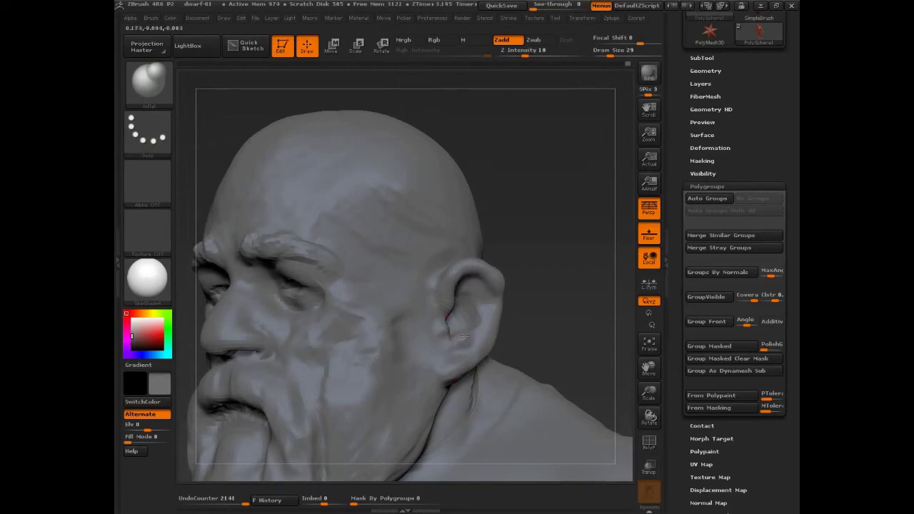
{"action": "left_click_drag", "start_coordinate": [482, 306], "coordinate": [486, 317]}
- Refine the inner folds of the ear with ClayBuildup at draw size 29
{"action": "key", "text": "b"}
{"action": "key", "text": "c"}
{"action": "key", "text": "b"}
{"action": "left_click_drag", "start_coordinate": [563, 259], "coordinate": [511, 268]}
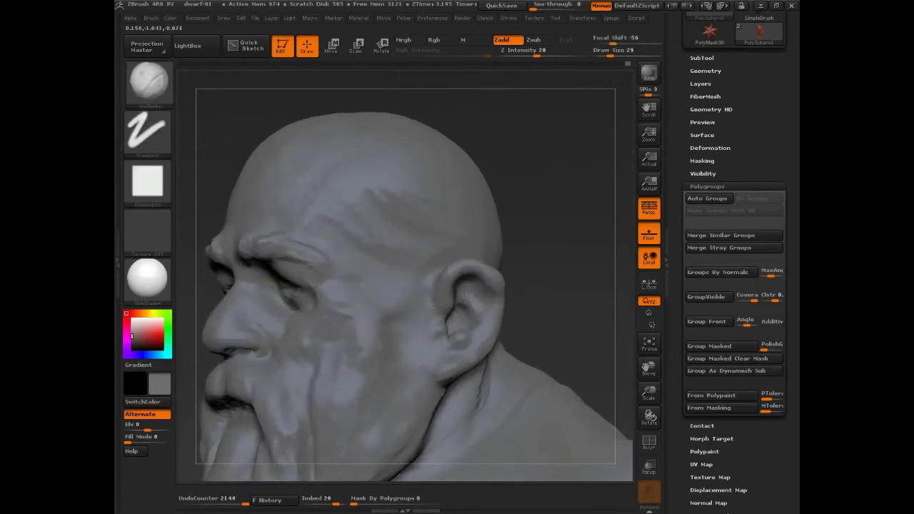
- Add beard volume from the front of the ear down the cheek and jaw with ClayBuildup at draw size 40
{"action": "mouse_move", "coordinate": [571, 298]}
{"action": "left_mouse_down", "text": "alt"}
{"action": "mouse_move", "coordinate": [541, 275]}
{"action": "mouse_move", "coordinate": [563, 287]}
{"action": "mouse_move", "coordinate": [539, 300]}
{"action": "mouse_move", "coordinate": [550, 308]}
{"action": "mouse_move", "coordinate": [513, 309]}
{"action": "mouse_move", "coordinate": [502, 297]}
{"action": "mouse_move", "coordinate": [563, 308]}
{"action": "left_mouse_up", "text": "alt"}
{"action": "key", "text": "s"}
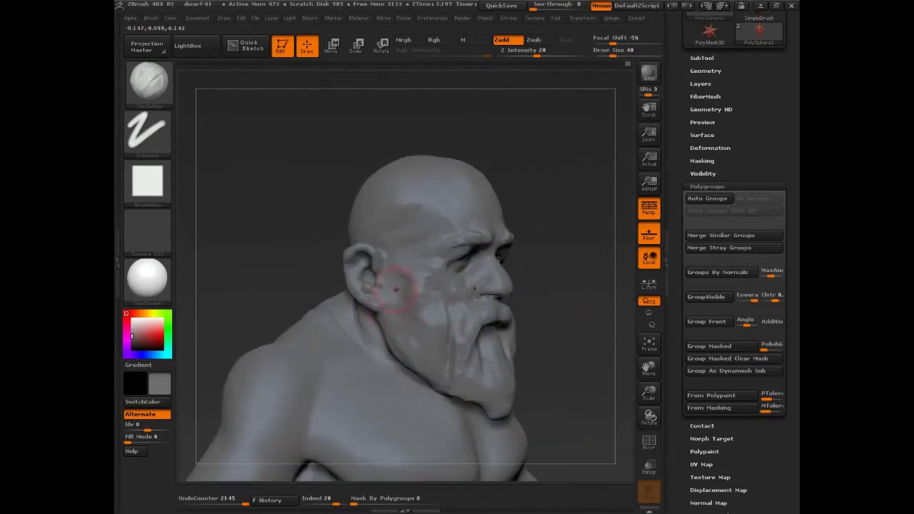
{"action": "mouse_move", "coordinate": [398, 278]}
{"action": "left_mouse_down"}
{"action": "mouse_move", "coordinate": [405, 338]}
{"action": "mouse_move", "coordinate": [421, 353]}
{"action": "left_mouse_up"}
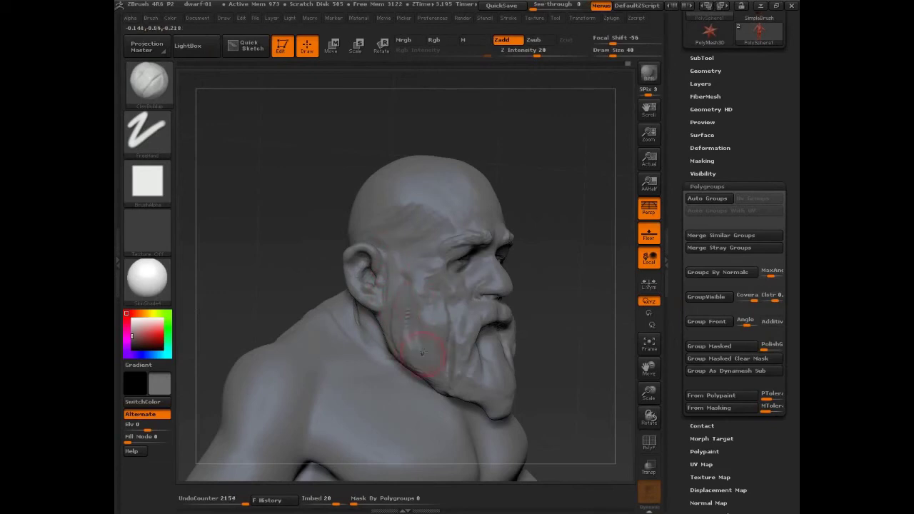
{"action": "mouse_move", "coordinate": [437, 386]}
{"action": "left_mouse_down"}
{"action": "mouse_move", "coordinate": [450, 344]}
{"action": "mouse_move", "coordinate": [453, 367]}
{"action": "left_mouse_up"}
{"action": "mouse_move", "coordinate": [458, 343]}
{"action": "left_mouse_down"}
{"action": "mouse_move", "coordinate": [465, 366]}
{"action": "mouse_move", "coordinate": [483, 377]}
{"action": "mouse_move", "coordinate": [572, 379]}
{"action": "mouse_move", "coordinate": [581, 368]}
{"action": "mouse_move", "coordinate": [554, 294]}
{"action": "mouse_move", "coordinate": [469, 308]}
{"action": "left_mouse_up"}
- Isolate the head's polygroup and mask the body so that only the head can be edited
{"action": "key", "text": "ctrl+shift"}
{"action": "left_click", "coordinate": [469, 307], "text": "ctrl+shift"}
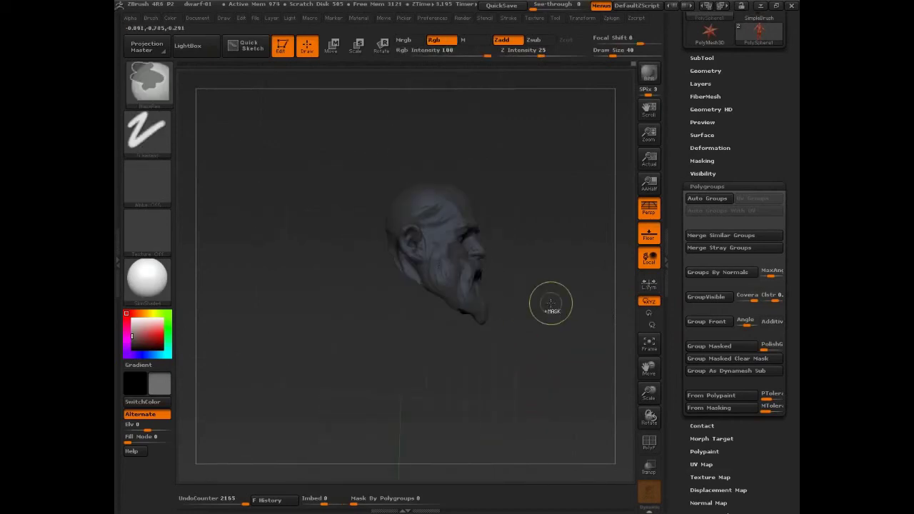
{"action": "left_click", "coordinate": [554, 312], "text": "ctrl+shift"}
- Reshape the sides of the beard on the unmasked head with the Move brush at draw size 53
{"action": "key", "text": "b"}
{"action": "key", "text": "m"}
{"action": "key", "text": "v"}
{"action": "mouse_move", "coordinate": [550, 323]}
{"action": "left_mouse_down"}
{"action": "mouse_move", "coordinate": [505, 319]}
{"action": "mouse_move", "coordinate": [468, 330]}
{"action": "mouse_move", "coordinate": [483, 309]}
{"action": "mouse_move", "coordinate": [511, 322]}
{"action": "mouse_move", "coordinate": [525, 286]}
{"action": "mouse_move", "coordinate": [518, 298]}
{"action": "left_mouse_up"}
{"action": "key", "text": "s"}
{"action": "key", "text": "s"}
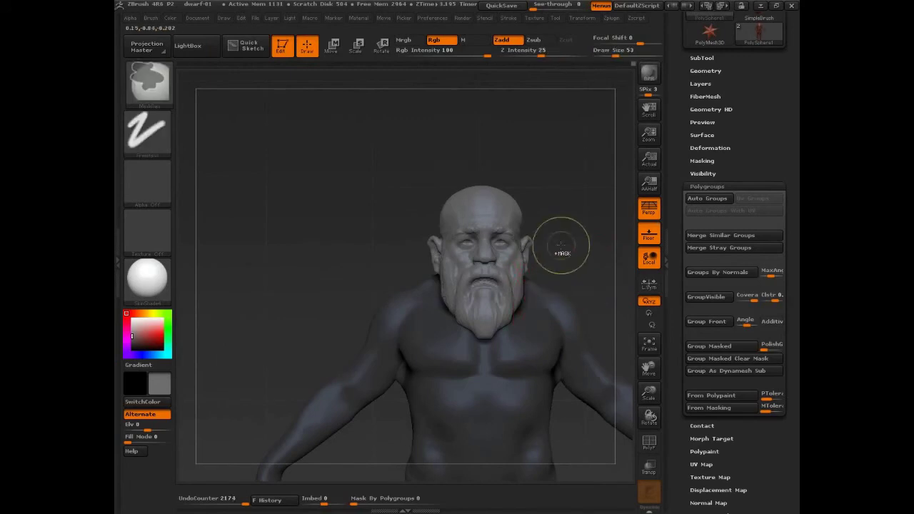
- Clear the mask and smooth the side and lower edges of the beard at draw size 53
{"action": "mouse_move", "coordinate": [562, 247]}
{"action": "left_mouse_down", "text": "ctrl"}
{"action": "mouse_move", "coordinate": [627, 293]}
{"action": "mouse_move", "coordinate": [533, 213]}
{"action": "mouse_move", "coordinate": [494, 210]}
{"action": "left_mouse_up", "text": "ctrl"}
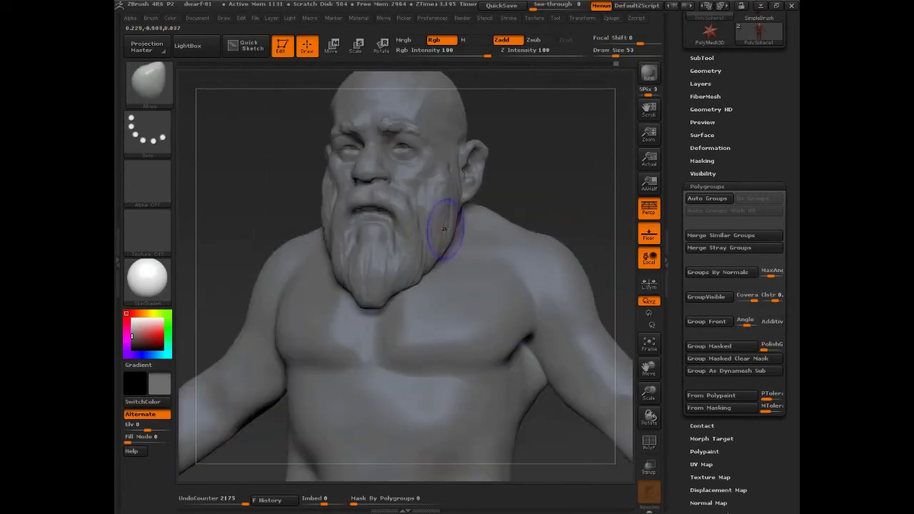
{"action": "left_click_drag", "start_coordinate": [445, 229], "coordinate": [452, 209], "text": "shift"}
{"action": "left_click_drag", "start_coordinate": [406, 275], "coordinate": [401, 281], "text": "shift"}
{"action": "mouse_move", "coordinate": [583, 198]}
{"action": "left_mouse_down", "text": "shift"}
{"action": "mouse_move", "coordinate": [567, 225]}
{"action": "mouse_move", "coordinate": [496, 167]}
{"action": "left_mouse_up", "text": "shift"}
- Adjust the shoulders, the sides of the chest and the beard tip in front view with the Move brush at draw sizes 74 and 99
{"action": "left_click_drag", "start_coordinate": [543, 260], "coordinate": [591, 231], "text": "alt"}
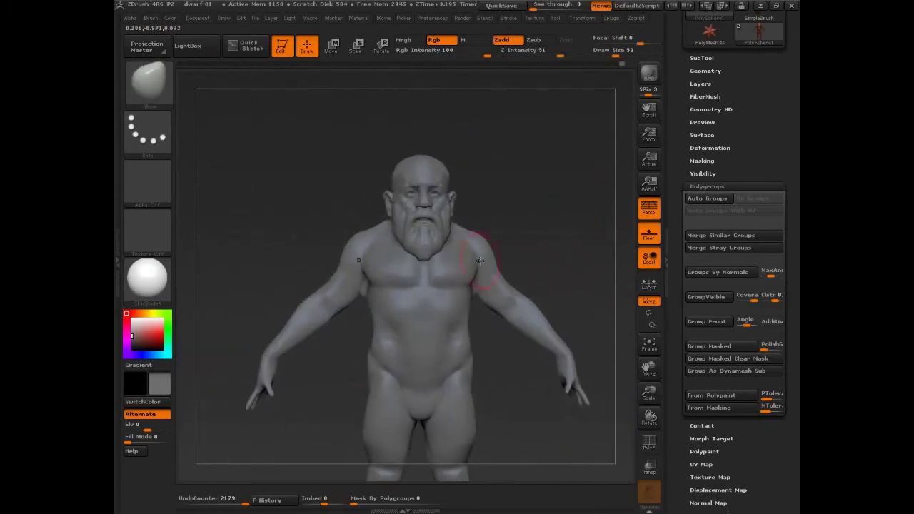
{"action": "mouse_move", "coordinate": [573, 268]}
{"action": "left_mouse_down", "text": "alt"}
{"action": "mouse_move", "coordinate": [568, 262]}
{"action": "mouse_move", "coordinate": [558, 287]}
{"action": "left_mouse_up", "text": "alt"}
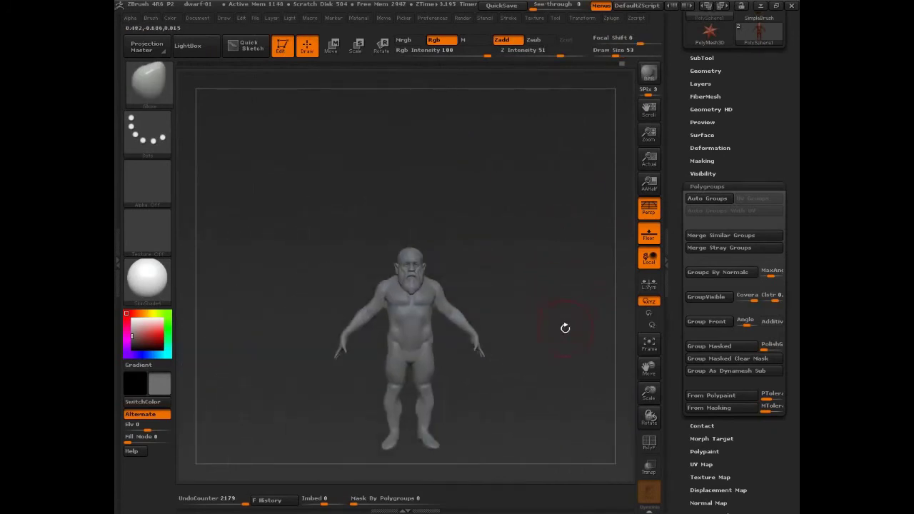
{"action": "left_click_drag", "start_coordinate": [565, 328], "coordinate": [561, 282], "text": "alt"}
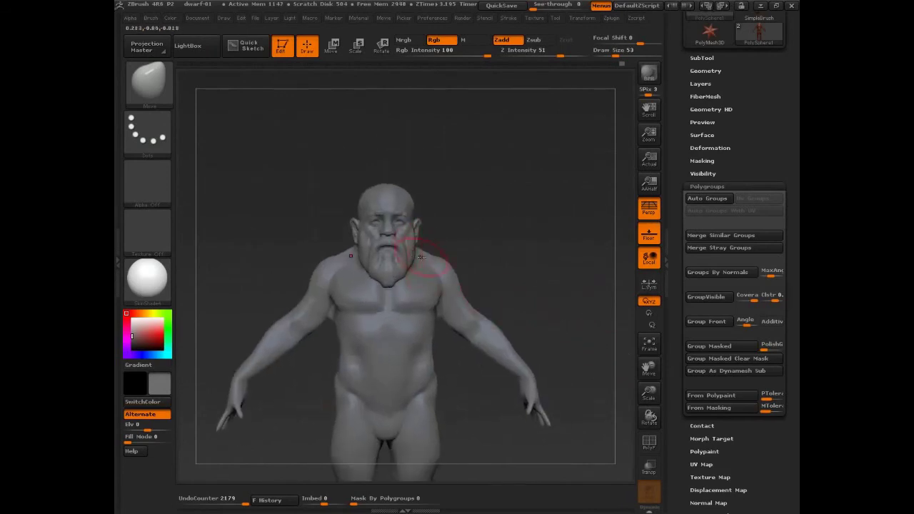
{"action": "key", "text": "s"}
{"action": "left_click_drag", "start_coordinate": [393, 260], "coordinate": [373, 269]}
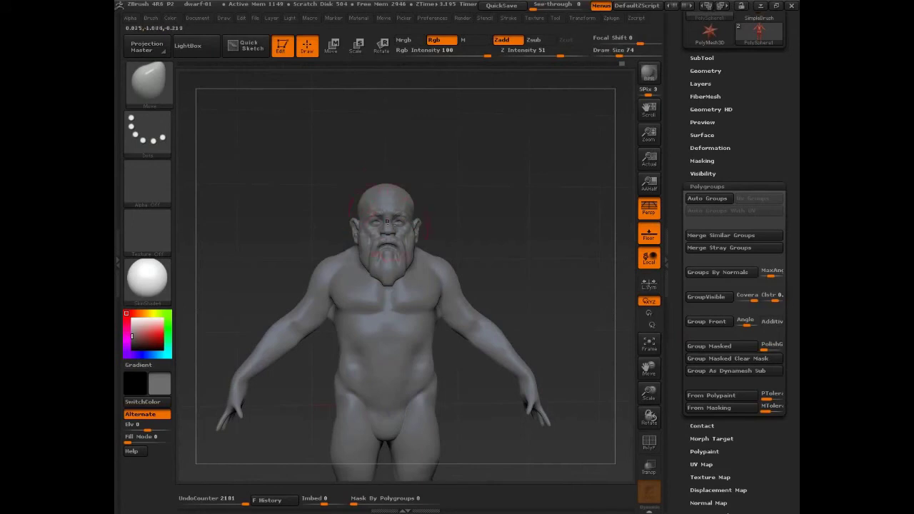
{"action": "key", "text": "s"}
{"action": "mouse_move", "coordinate": [442, 260]}
{"action": "left_mouse_down"}
{"action": "mouse_move", "coordinate": [454, 272]}
{"action": "mouse_move", "coordinate": [449, 307]}
{"action": "mouse_move", "coordinate": [437, 308]}
{"action": "left_mouse_up"}
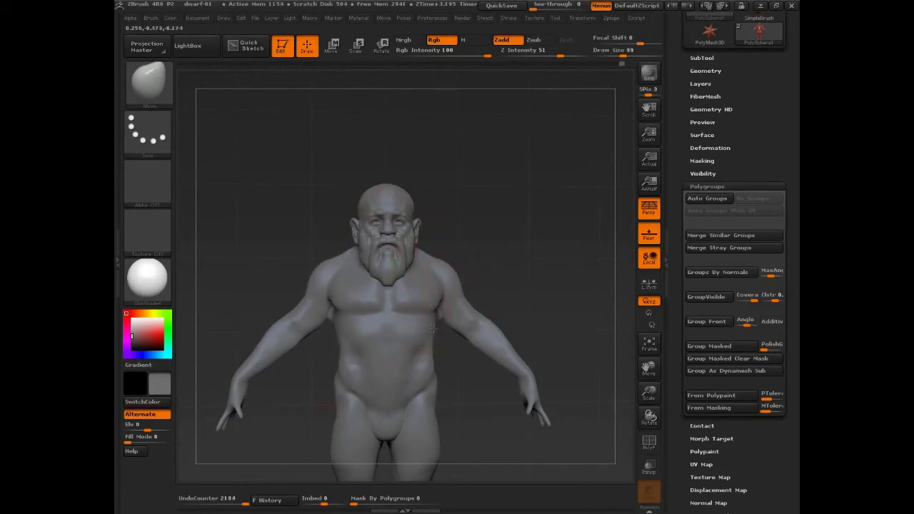
{"action": "left_click_drag", "start_coordinate": [391, 279], "coordinate": [391, 275]}
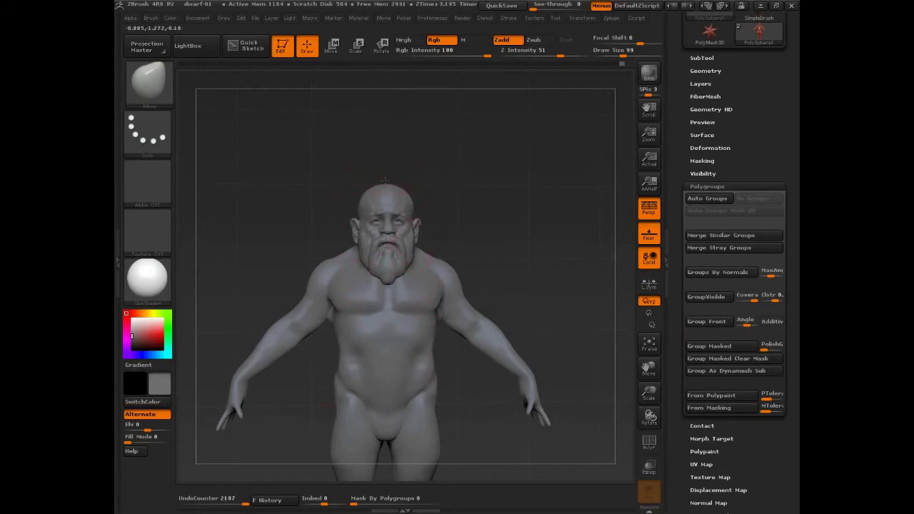
- Adjust the top of the head and the beard in front view with the Move brush at draw size 99
{"action": "left_click_drag", "start_coordinate": [386, 183], "coordinate": [386, 186]}
{"action": "left_click_drag", "start_coordinate": [400, 250], "coordinate": [399, 254]}
{"action": "left_click_drag", "start_coordinate": [506, 249], "coordinate": [444, 188], "text": "alt"}
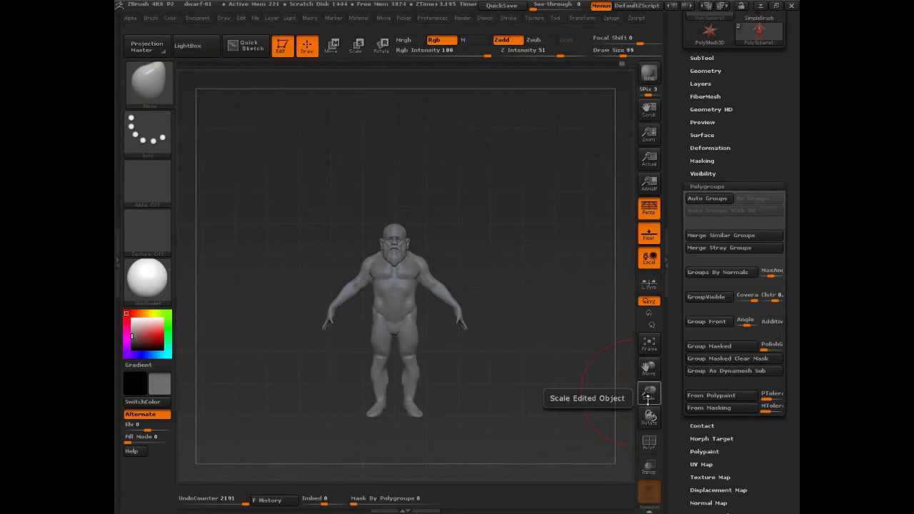
- Mask the lower legs and feet up to just below the knees in front view
{"action": "mouse_move", "coordinate": [511, 378]}
{"action": "left_mouse_down"}
{"action": "mouse_move", "coordinate": [541, 389]}
{"action": "mouse_move", "coordinate": [535, 403]}
{"action": "mouse_move", "coordinate": [558, 401]}
{"action": "mouse_move", "coordinate": [547, 361]}
{"action": "left_mouse_up"}
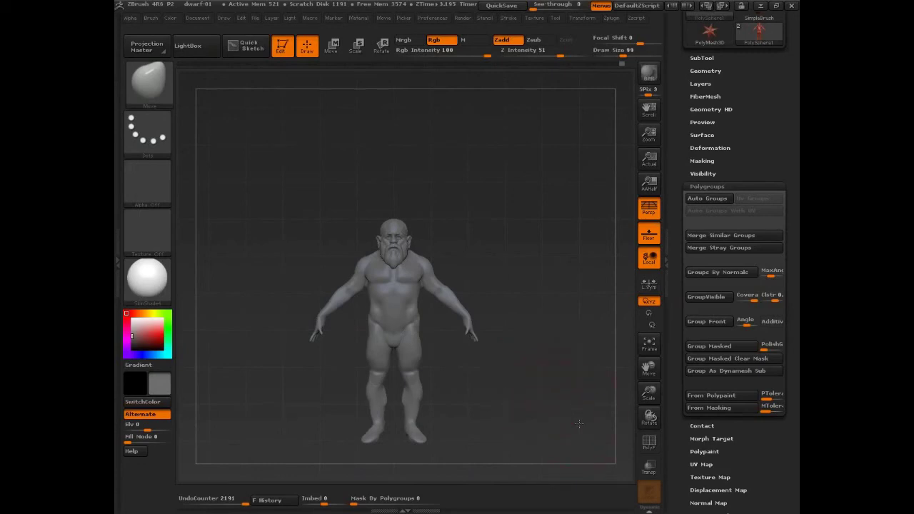
{"action": "mouse_move", "coordinate": [571, 410]}
{"action": "left_mouse_down"}
{"action": "mouse_move", "coordinate": [597, 418]}
{"action": "mouse_move", "coordinate": [566, 415]}
{"action": "mouse_move", "coordinate": [550, 394]}
{"action": "mouse_move", "coordinate": [540, 398]}
{"action": "mouse_move", "coordinate": [563, 406]}
{"action": "mouse_move", "coordinate": [526, 367]}
{"action": "left_mouse_up"}
{"action": "key", "text": "s"}
{"action": "left_click", "coordinate": [524, 384]}
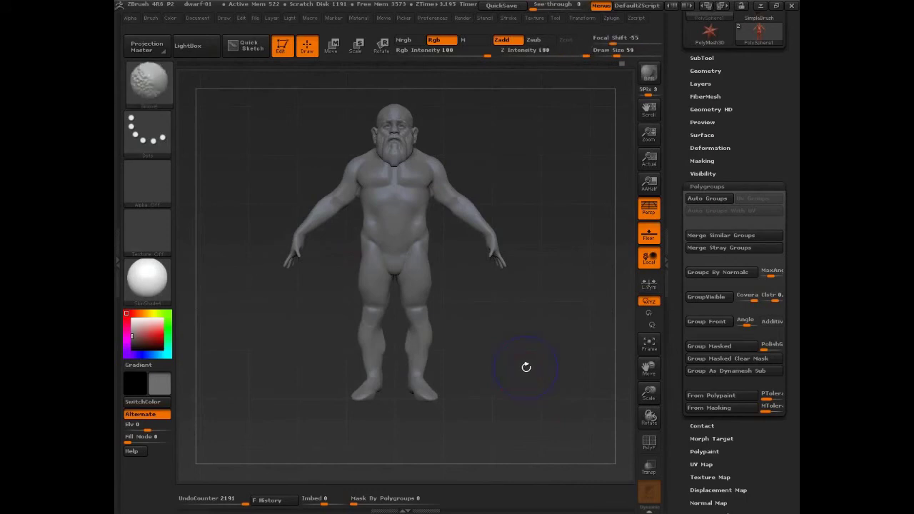
{"action": "key", "text": "shift+f"}
{"action": "key", "text": "shift+f"}
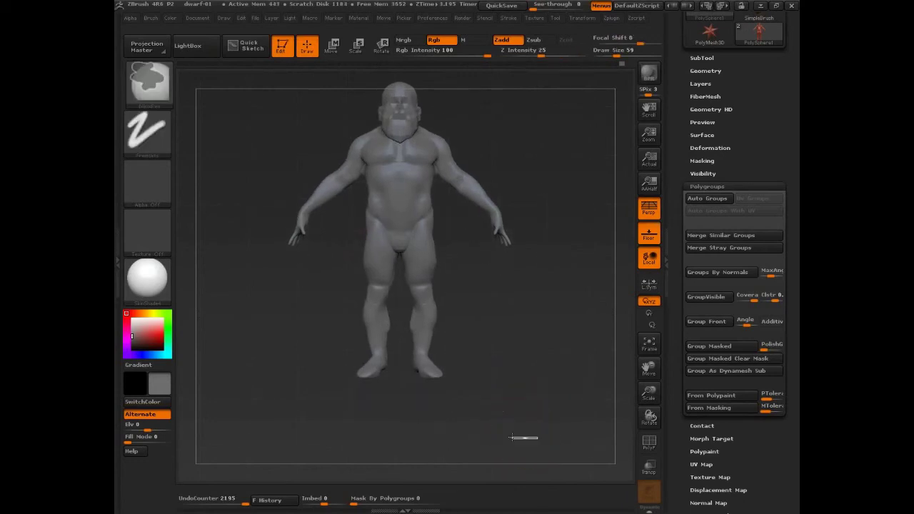
{"action": "left_click_drag", "start_coordinate": [512, 437], "coordinate": [298, 317], "text": "ctrl"}
{"action": "mouse_move", "coordinate": [552, 370]}
{"action": "left_mouse_down"}
{"action": "mouse_move", "coordinate": [500, 368]}
{"action": "mouse_move", "coordinate": [536, 365]}
{"action": "mouse_move", "coordinate": [557, 380]}
{"action": "mouse_move", "coordinate": [543, 386]}
{"action": "left_mouse_up"}
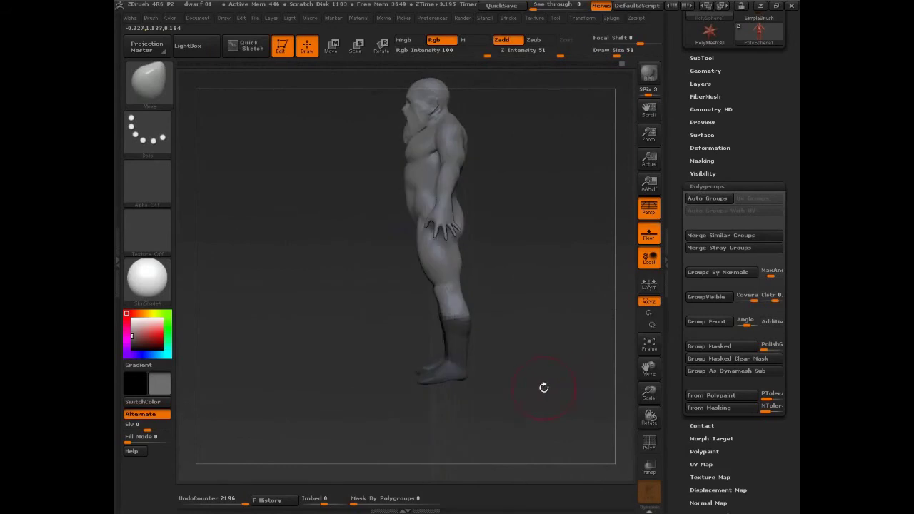
- Open the subtool's extraction settings and preview boots extracted from the masked lower legs at thickness 0.02
{"action": "left_click", "coordinate": [720, 189]}
{"action": "left_click", "coordinate": [704, 56]}
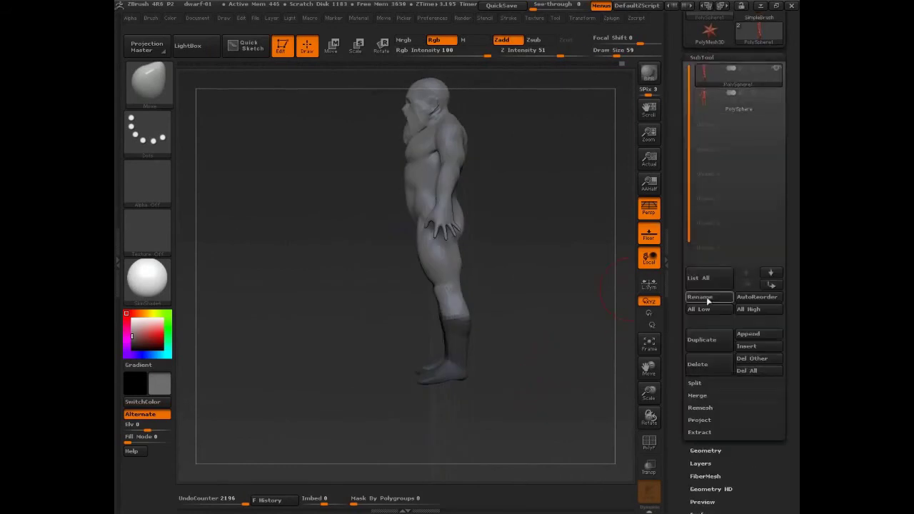
{"action": "left_click", "coordinate": [704, 433]}
{"action": "left_click_drag", "start_coordinate": [679, 412], "coordinate": [679, 230]}
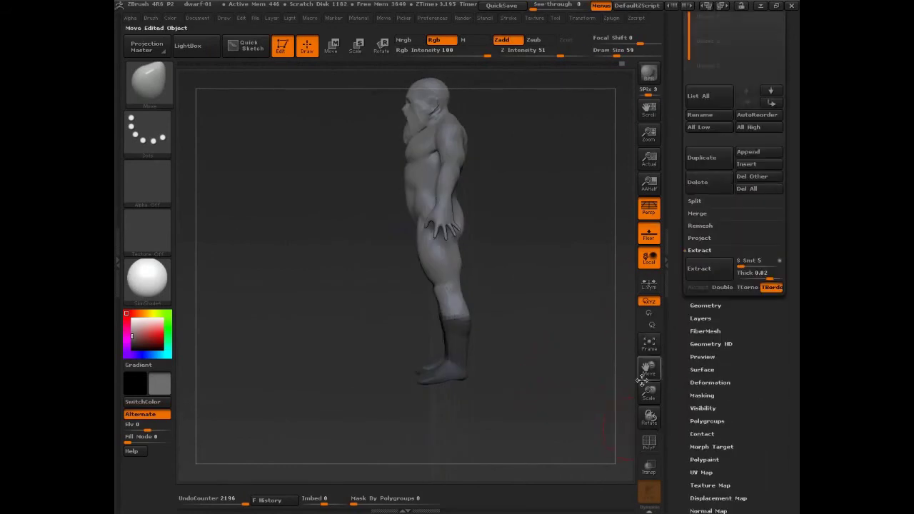
{"action": "left_click", "coordinate": [695, 268]}
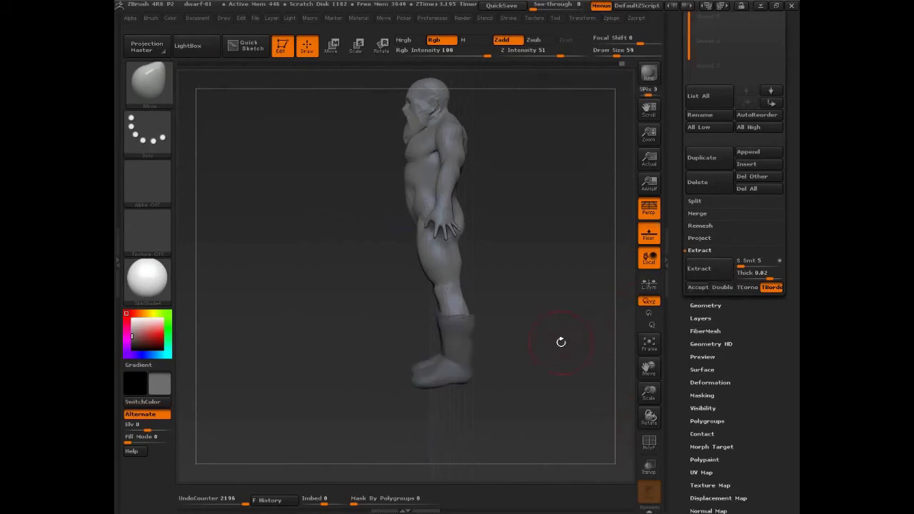
- Try a thinner boot extraction from the masked lower legs at thickness 0.0123
{"action": "left_click_drag", "start_coordinate": [541, 345], "coordinate": [580, 306]}
{"action": "left_click", "coordinate": [699, 288]}
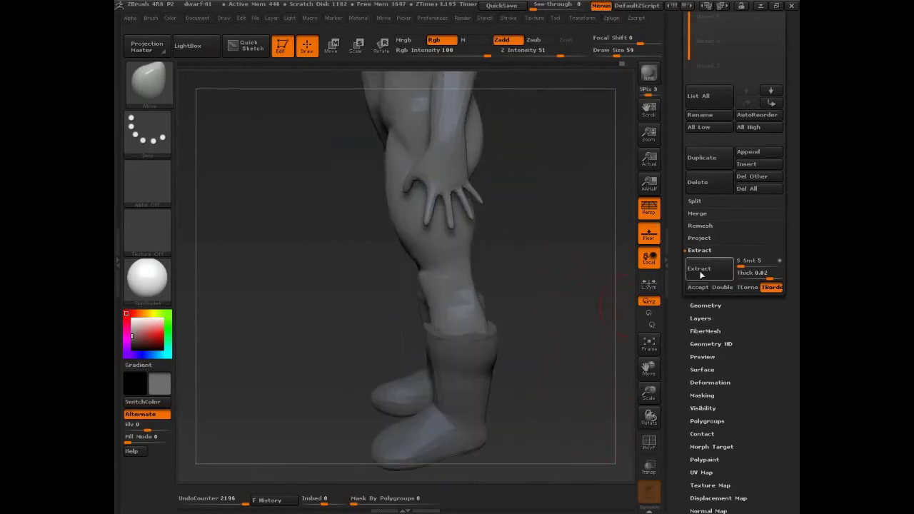
{"action": "left_click", "coordinate": [768, 278]}
{"action": "key", "text": "Return"}
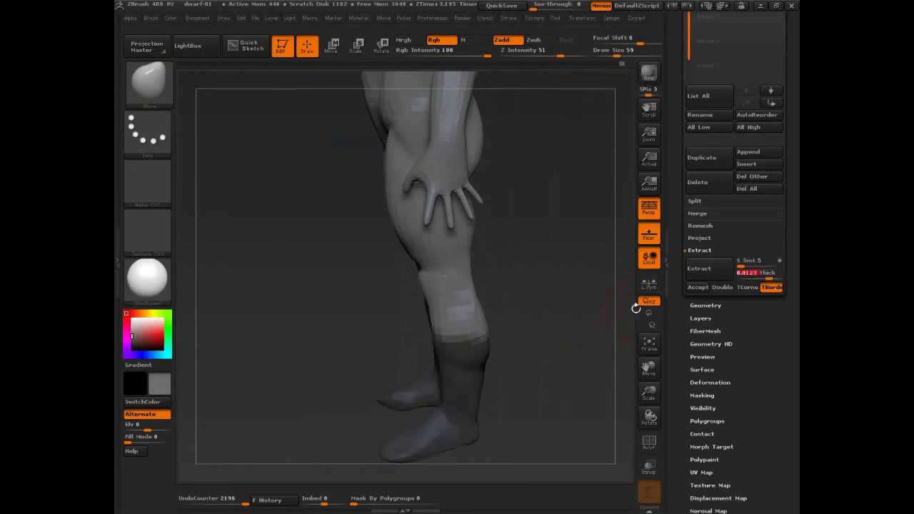
{"action": "left_click", "coordinate": [701, 269]}
{"action": "left_click", "coordinate": [743, 278]}
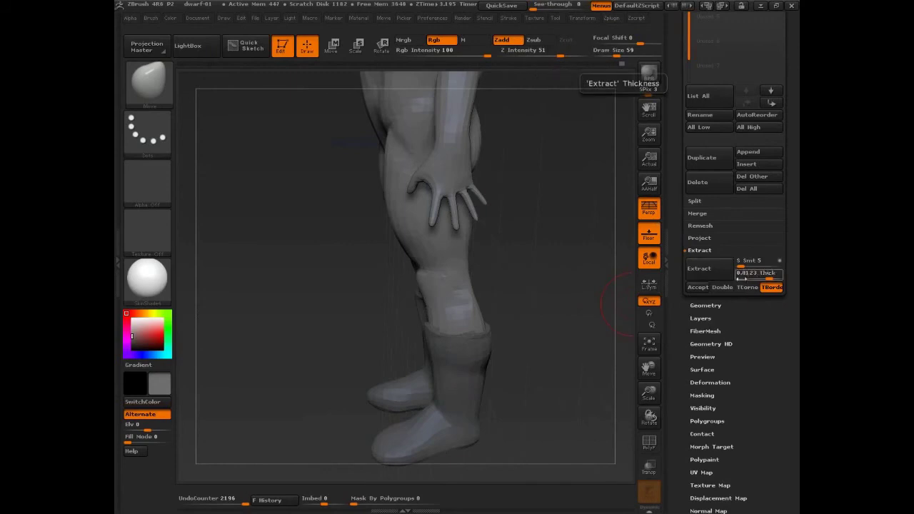
- Try the boot extraction at thickness 0.07 and again at 0.007
{"action": "type", "text": "0.0045"}
{"action": "key", "text": "Return"}
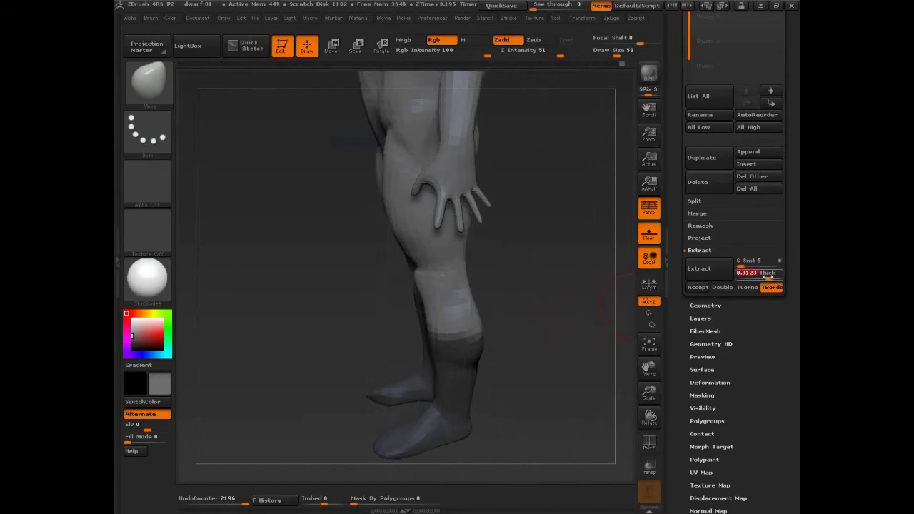
{"action": "type", "text": ".07"}
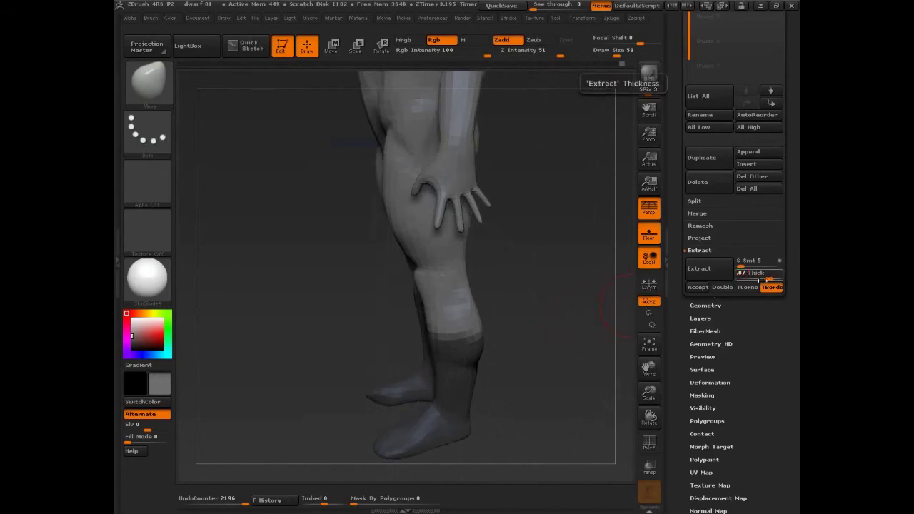
{"action": "left_click", "coordinate": [699, 269]}
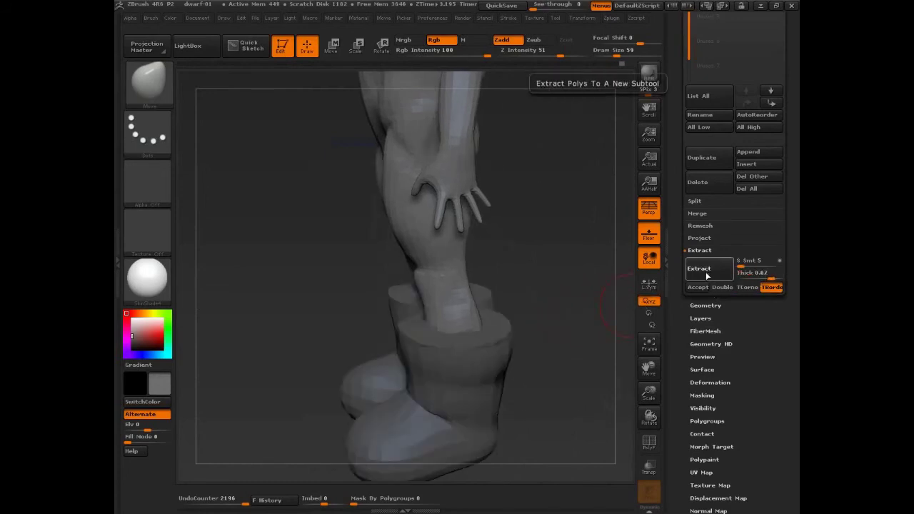
{"action": "left_click", "coordinate": [769, 274]}
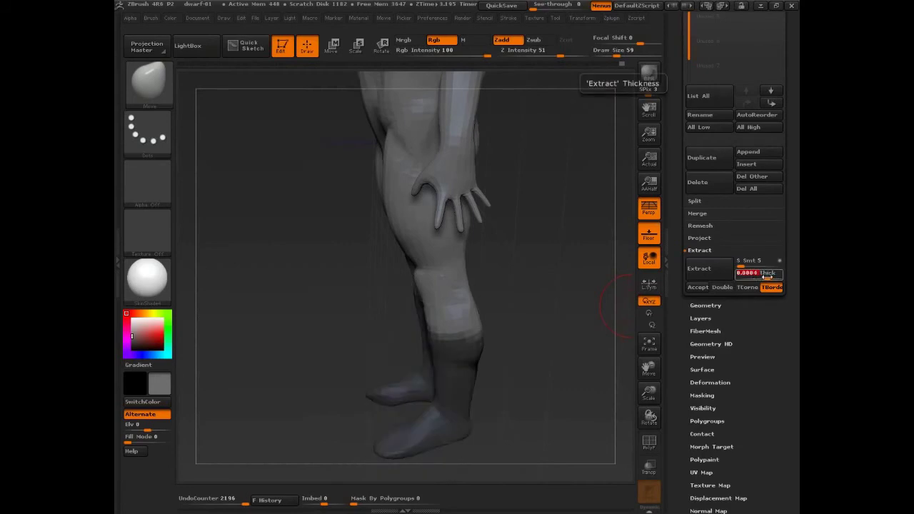
{"action": "type", "text": ".007"}
{"action": "left_click", "coordinate": [698, 269]}
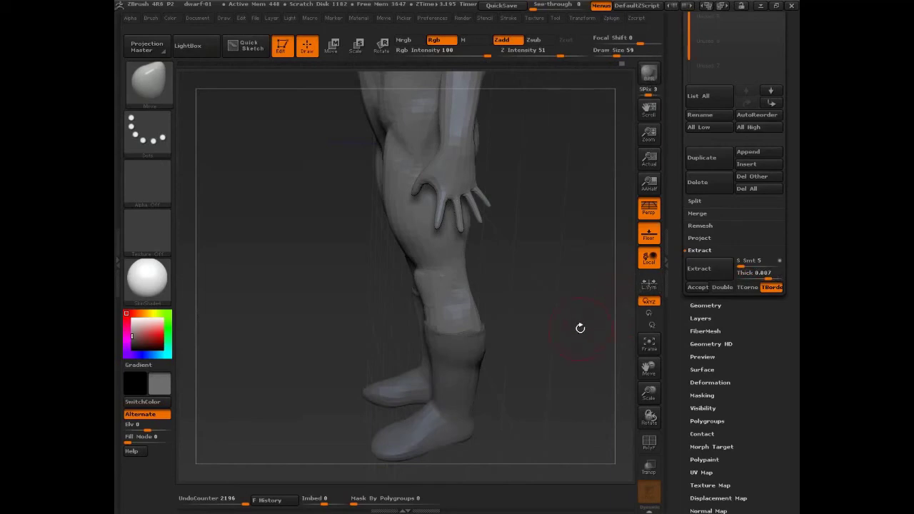
- Extract the boots from the masked lower legs at thickness 0.009 and accept them as a new subtool
{"action": "left_click_drag", "start_coordinate": [581, 326], "coordinate": [598, 316]}
{"action": "left_click", "coordinate": [764, 275]}
{"action": "type", "text": ".009 Thick"}
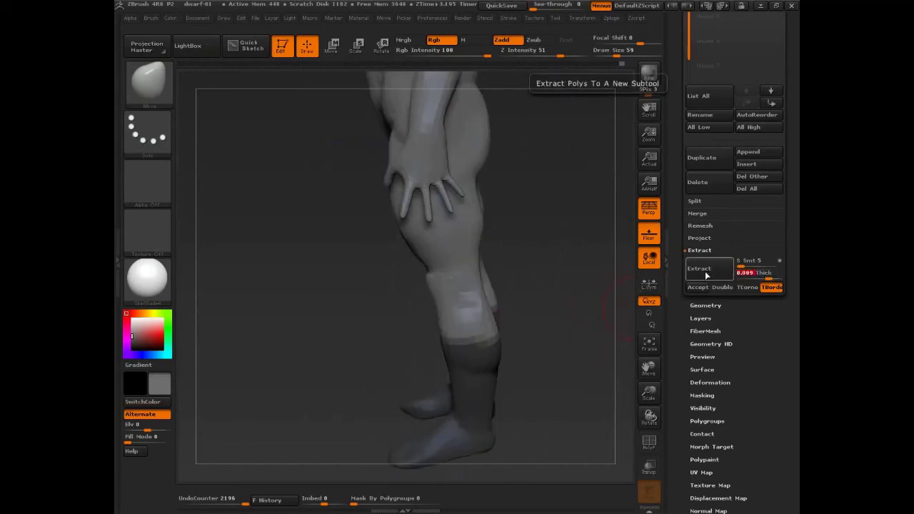
{"action": "left_click", "coordinate": [705, 275]}
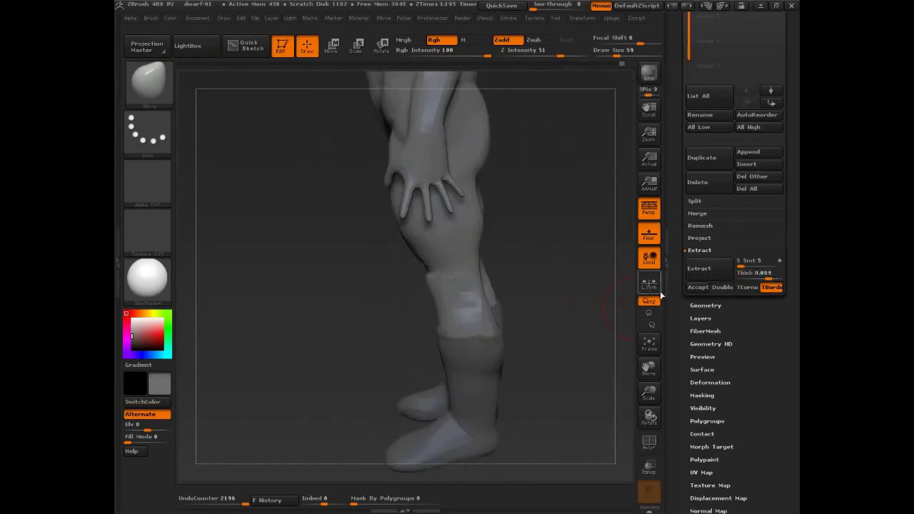
{"action": "left_click_drag", "start_coordinate": [588, 333], "coordinate": [615, 315]}
{"action": "left_click", "coordinate": [699, 287]}
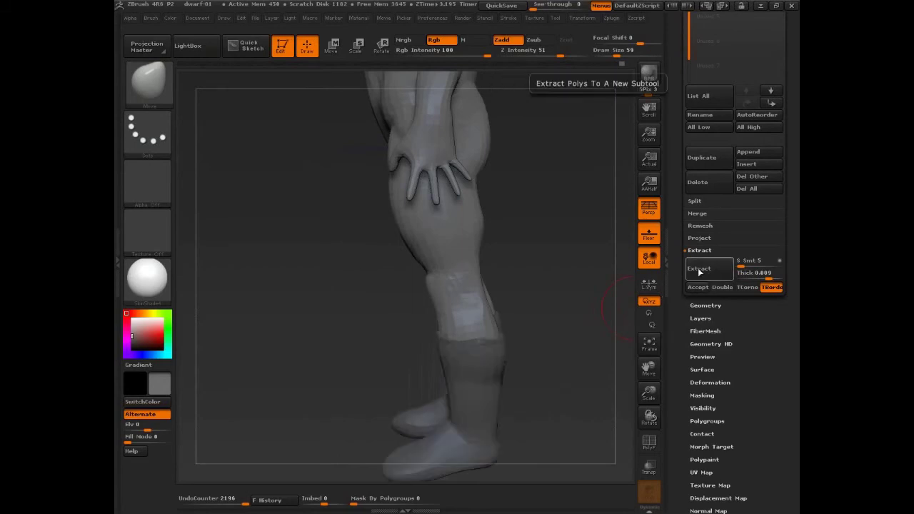
{"action": "left_click", "coordinate": [698, 286]}
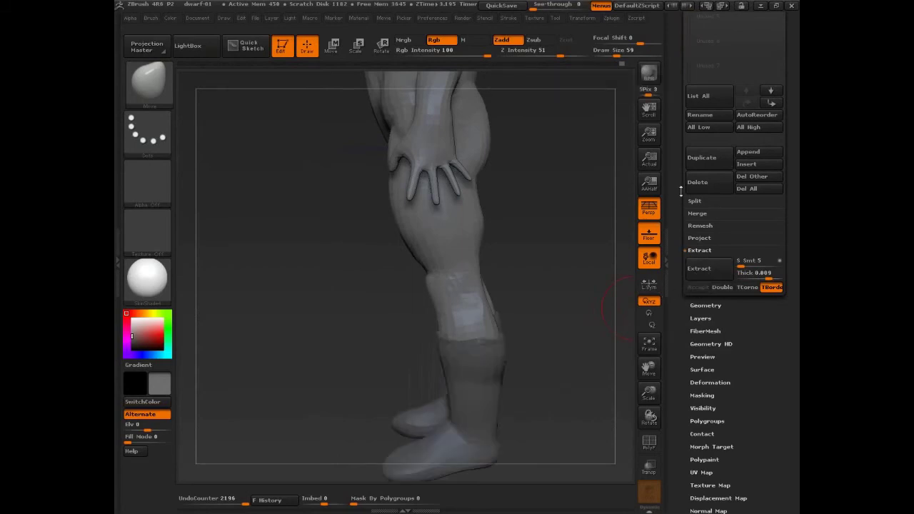
- Select the extracted boots subtool and reshape the boots' upper rims with the Move brush at draw size 154
{"action": "scroll", "coordinate": [707, 179], "scroll_direction": "up", "scroll_amount": 3}
{"action": "left_click", "coordinate": [707, 107]}
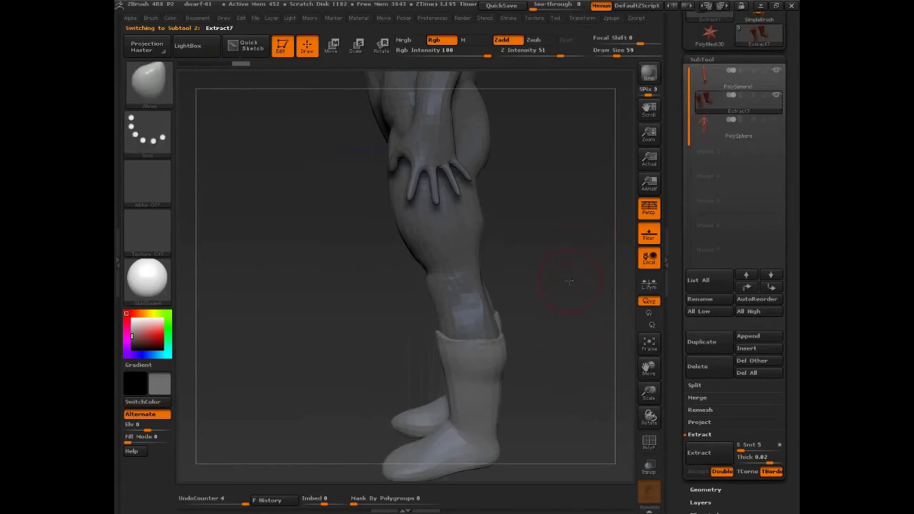
{"action": "mouse_move", "coordinate": [541, 261]}
{"action": "left_mouse_down"}
{"action": "mouse_move", "coordinate": [514, 286]}
{"action": "mouse_move", "coordinate": [540, 334]}
{"action": "mouse_move", "coordinate": [551, 257]}
{"action": "left_mouse_up"}
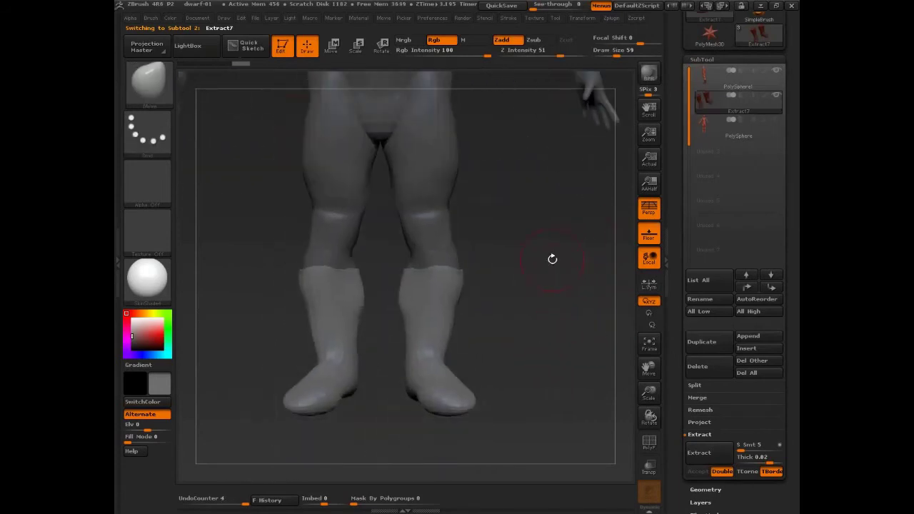
{"action": "key", "text": "s"}
{"action": "left_click", "coordinate": [473, 315]}
{"action": "mouse_move", "coordinate": [458, 275]}
{"action": "left_mouse_down"}
{"action": "mouse_move", "coordinate": [456, 252]}
{"action": "mouse_move", "coordinate": [447, 251]}
{"action": "left_mouse_up"}
{"action": "key", "text": "ctrl+z"}
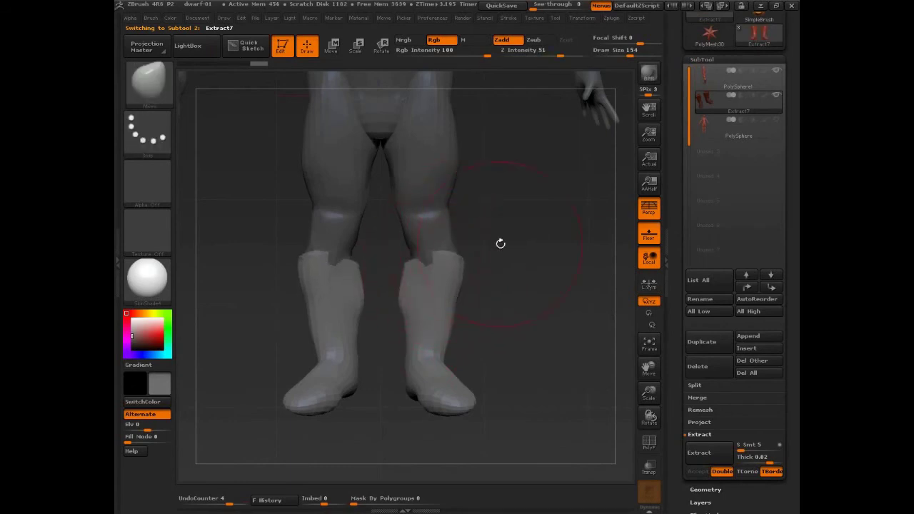
{"action": "left_click_drag", "start_coordinate": [500, 243], "coordinate": [441, 259]}
{"action": "left_click_drag", "start_coordinate": [544, 295], "coordinate": [520, 266]}
- Mask the undersides of the boots at draw size 43 and invert the mask so only the soles can be edited
{"action": "mouse_move", "coordinate": [587, 363]}
{"action": "left_mouse_down"}
{"action": "mouse_move", "coordinate": [593, 263]}
{"action": "mouse_move", "coordinate": [599, 280]}
{"action": "mouse_move", "coordinate": [511, 295]}
{"action": "mouse_move", "coordinate": [433, 241]}
{"action": "mouse_move", "coordinate": [327, 197]}
{"action": "mouse_move", "coordinate": [286, 208]}
{"action": "mouse_move", "coordinate": [353, 242]}
{"action": "mouse_move", "coordinate": [424, 249]}
{"action": "mouse_move", "coordinate": [436, 270]}
{"action": "mouse_move", "coordinate": [476, 258]}
{"action": "mouse_move", "coordinate": [464, 236]}
{"action": "mouse_move", "coordinate": [361, 205]}
{"action": "left_mouse_up"}
{"action": "key", "text": "s"}
{"action": "left_click_drag", "start_coordinate": [305, 198], "coordinate": [301, 223], "text": "ctrl"}
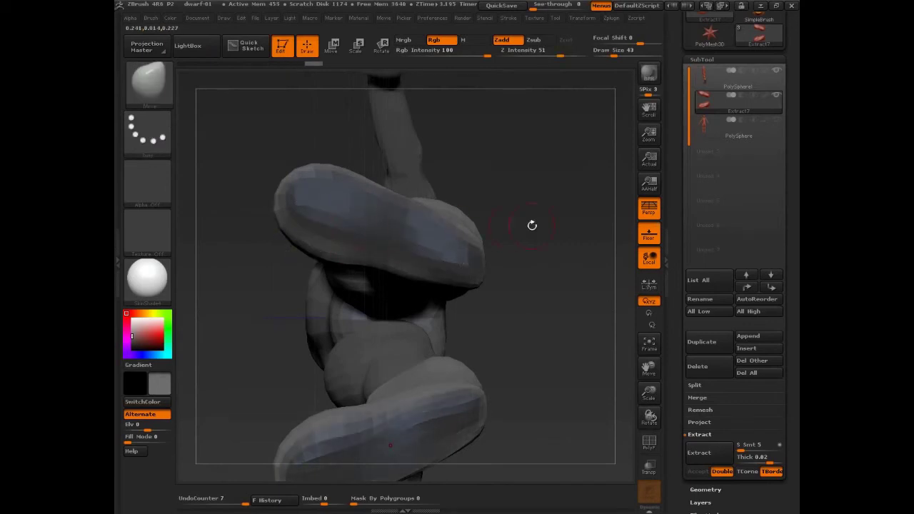
{"action": "left_click_drag", "start_coordinate": [532, 224], "coordinate": [565, 323]}
{"action": "mouse_move", "coordinate": [557, 268]}
{"action": "left_mouse_down", "text": "ctrl"}
{"action": "mouse_move", "coordinate": [561, 314]}
{"action": "mouse_move", "coordinate": [556, 264]}
{"action": "mouse_move", "coordinate": [557, 291]}
{"action": "mouse_move", "coordinate": [547, 285]}
{"action": "left_mouse_up", "text": "ctrl"}
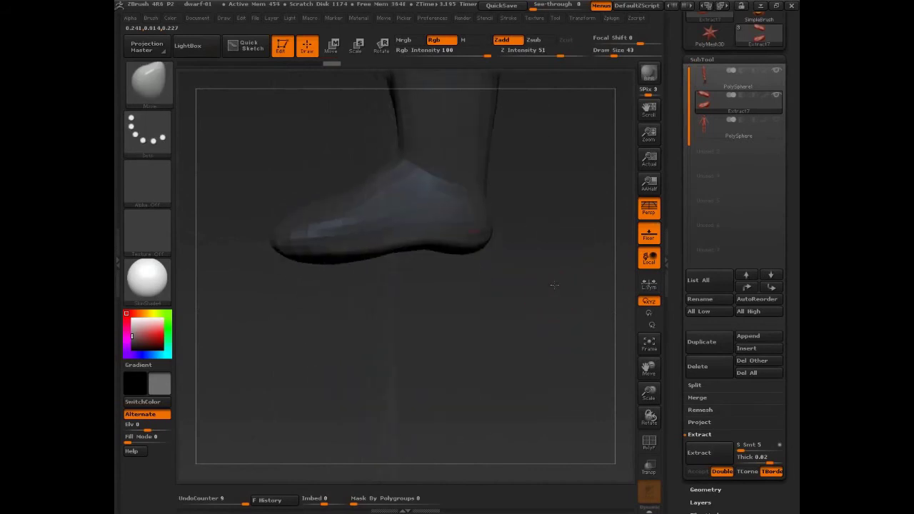
- Turn off perspective, then extend the unmasked boot soles downward and flatten them with a vertical Transpose Move line
{"action": "left_click", "coordinate": [332, 48]}
{"action": "left_click_drag", "start_coordinate": [440, 238], "coordinate": [441, 342]}
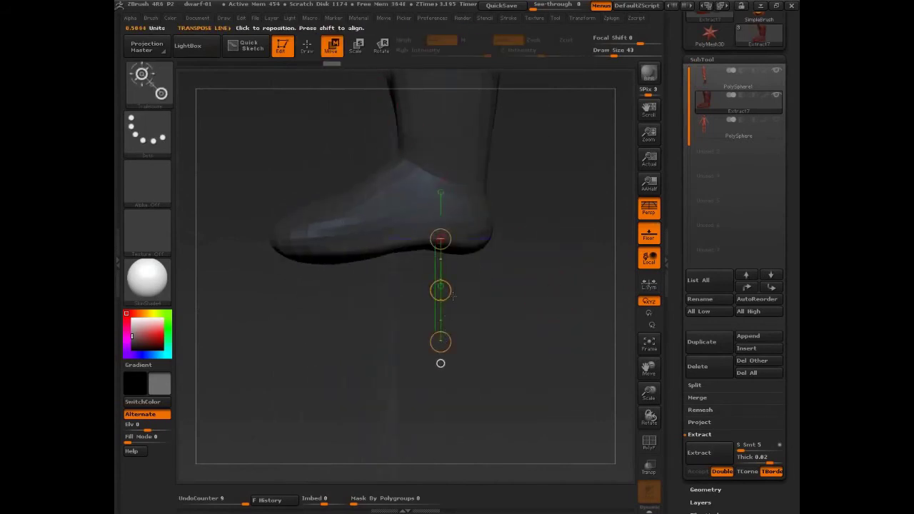
{"action": "left_click", "coordinate": [646, 211]}
{"action": "mouse_move", "coordinate": [438, 289]}
{"action": "left_mouse_down", "text": "ctrl"}
{"action": "mouse_move", "coordinate": [439, 336]}
{"action": "mouse_move", "coordinate": [439, 287]}
{"action": "mouse_move", "coordinate": [438, 311]}
{"action": "mouse_move", "coordinate": [436, 288]}
{"action": "mouse_move", "coordinate": [438, 301]}
{"action": "left_mouse_up", "text": "ctrl"}
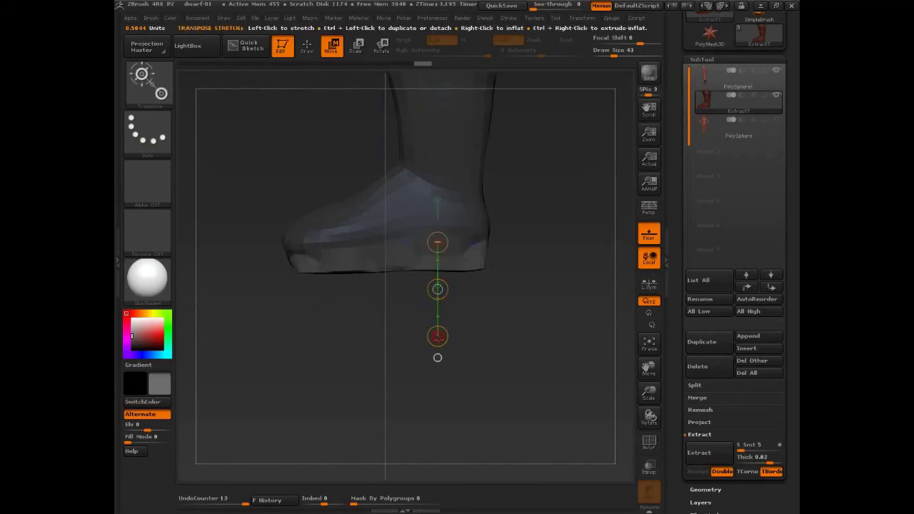
{"action": "left_click_drag", "start_coordinate": [438, 337], "coordinate": [435, 301]}
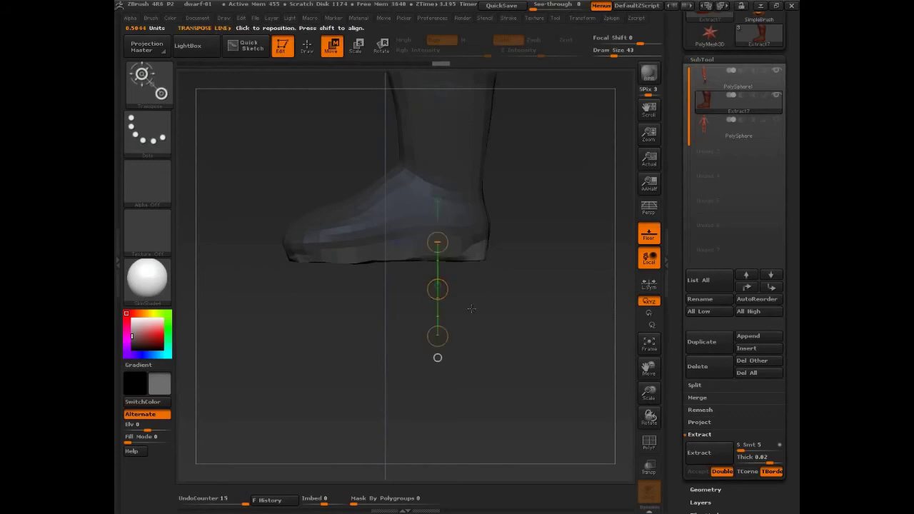
- Turn on local symmetry and adjust the unmasked boot soles from below with Transpose scale and move lines
{"action": "left_click_drag", "start_coordinate": [508, 310], "coordinate": [552, 207]}
{"action": "left_click_drag", "start_coordinate": [557, 143], "coordinate": [546, 202], "text": "alt"}
{"action": "mouse_move", "coordinate": [413, 273]}
{"action": "left_mouse_down"}
{"action": "mouse_move", "coordinate": [427, 241]}
{"action": "mouse_move", "coordinate": [569, 175]}
{"action": "left_mouse_up"}
{"action": "left_click", "coordinate": [361, 50]}
{"action": "key", "text": "ctrl+z"}
{"action": "left_click", "coordinate": [649, 285]}
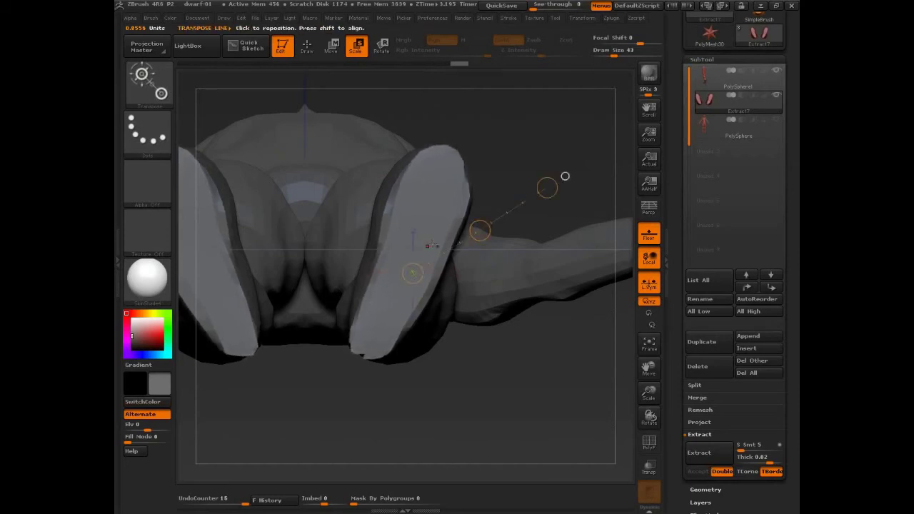
{"action": "mouse_move", "coordinate": [436, 231]}
{"action": "left_mouse_down"}
{"action": "mouse_move", "coordinate": [531, 231]}
{"action": "mouse_move", "coordinate": [548, 216]}
{"action": "mouse_move", "coordinate": [558, 228]}
{"action": "mouse_move", "coordinate": [561, 218]}
{"action": "mouse_move", "coordinate": [548, 215]}
{"action": "left_mouse_up"}
{"action": "key", "text": "w"}
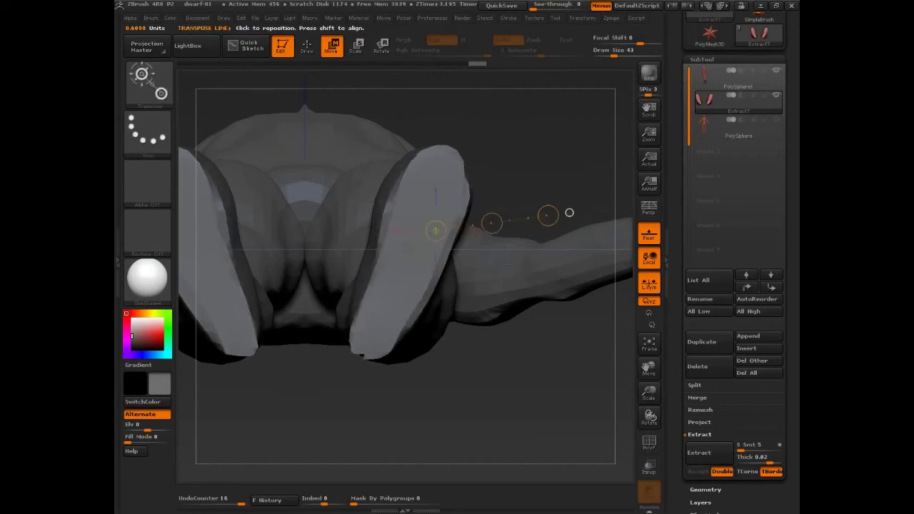
{"action": "mouse_move", "coordinate": [419, 259]}
{"action": "left_mouse_down"}
{"action": "mouse_move", "coordinate": [586, 310]}
{"action": "mouse_move", "coordinate": [648, 313]}
{"action": "left_mouse_up"}
{"action": "left_click_drag", "start_coordinate": [556, 149], "coordinate": [504, 332]}
{"action": "key", "text": "q"}
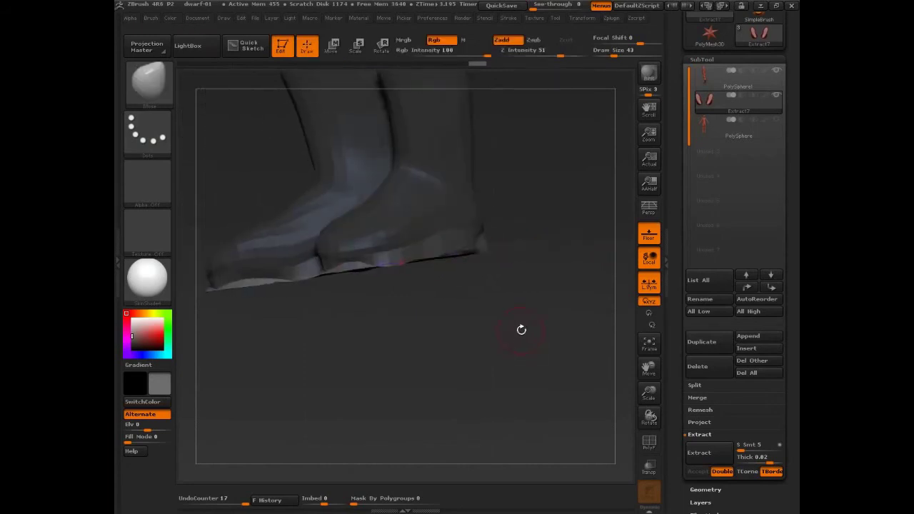
- Clear the mask and smooth the soles, heels and toe edges of the boots at draw size 119
{"action": "mouse_move", "coordinate": [521, 329]}
{"action": "left_mouse_down", "text": "ctrl"}
{"action": "mouse_move", "coordinate": [526, 351]}
{"action": "mouse_move", "coordinate": [533, 316]}
{"action": "mouse_move", "coordinate": [541, 325]}
{"action": "mouse_move", "coordinate": [496, 307]}
{"action": "mouse_move", "coordinate": [519, 309]}
{"action": "mouse_move", "coordinate": [470, 245]}
{"action": "left_mouse_up", "text": "ctrl"}
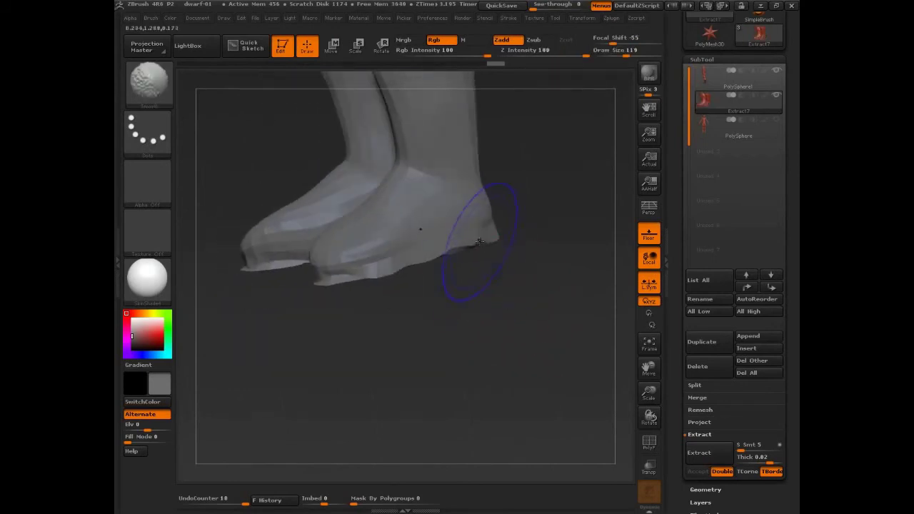
{"action": "mouse_move", "coordinate": [318, 307]}
{"action": "left_mouse_down"}
{"action": "mouse_move", "coordinate": [310, 314]}
{"action": "mouse_move", "coordinate": [449, 337]}
{"action": "mouse_move", "coordinate": [493, 300]}
{"action": "mouse_move", "coordinate": [527, 249]}
{"action": "left_mouse_up"}
{"action": "left_click_drag", "start_coordinate": [243, 330], "coordinate": [216, 352], "text": "shift"}
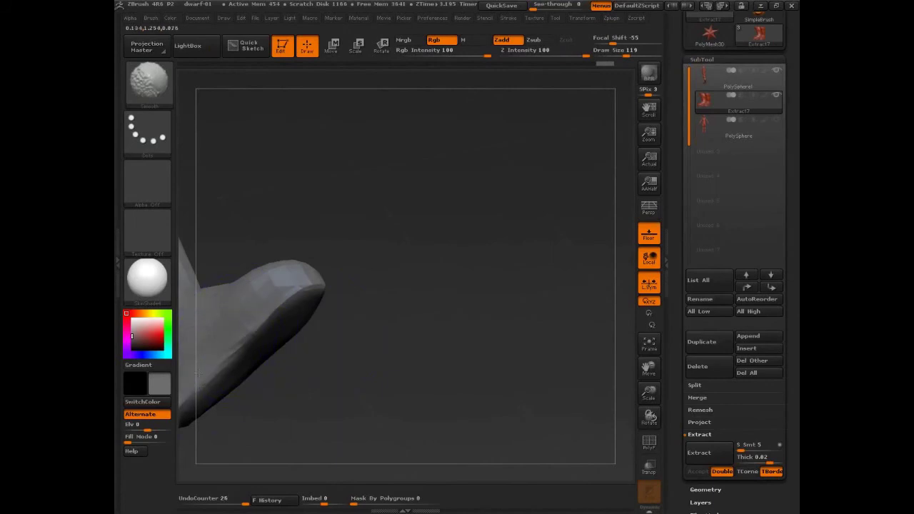
{"action": "left_click_drag", "start_coordinate": [406, 312], "coordinate": [558, 237], "text": "alt"}
{"action": "mouse_move", "coordinate": [357, 297]}
{"action": "left_mouse_down", "text": "shift"}
{"action": "mouse_move", "coordinate": [310, 351]}
{"action": "mouse_move", "coordinate": [358, 343]}
{"action": "left_mouse_up", "text": "shift"}
- Reshape the boot toes with the Move brush at draw size 119 and smooth the side of the foot
{"action": "mouse_move", "coordinate": [458, 337]}
{"action": "left_mouse_down"}
{"action": "mouse_move", "coordinate": [505, 349]}
{"action": "mouse_move", "coordinate": [466, 389]}
{"action": "mouse_move", "coordinate": [496, 356]}
{"action": "mouse_move", "coordinate": [516, 384]}
{"action": "mouse_move", "coordinate": [545, 371]}
{"action": "mouse_move", "coordinate": [485, 374]}
{"action": "left_mouse_up"}
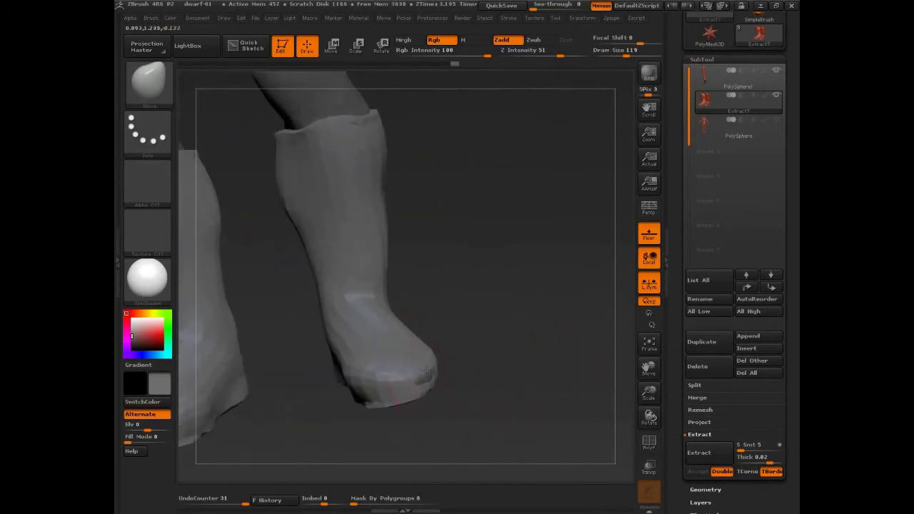
{"action": "left_click_drag", "start_coordinate": [426, 375], "coordinate": [540, 377]}
{"action": "left_click_drag", "start_coordinate": [358, 396], "coordinate": [375, 387], "text": "shift"}
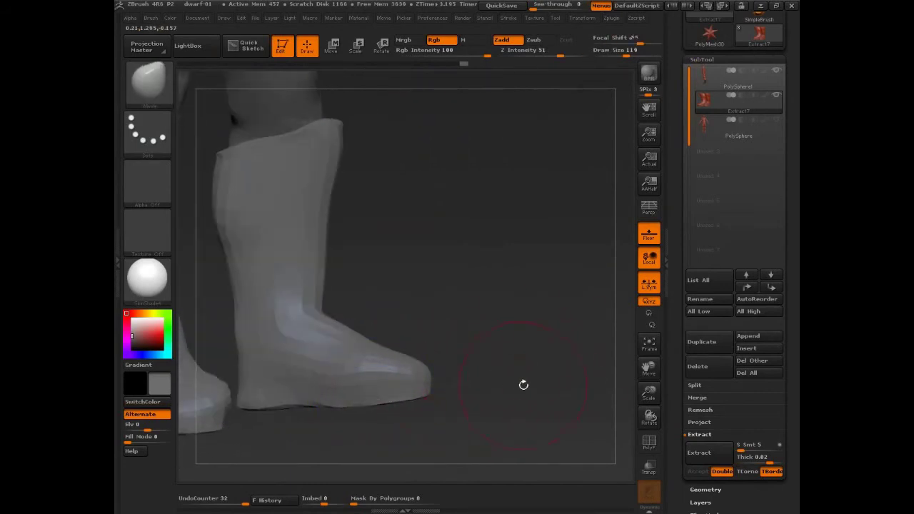
- Subdivide the boots' geometry after checking the soles and toes from below
{"action": "left_click_drag", "start_coordinate": [524, 385], "coordinate": [485, 232]}
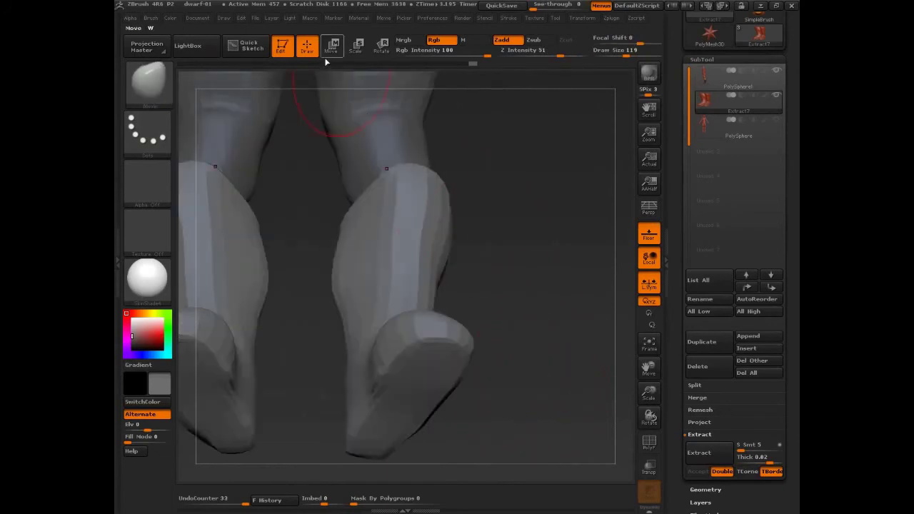
{"action": "left_click_drag", "start_coordinate": [522, 359], "coordinate": [525, 275], "text": "alt"}
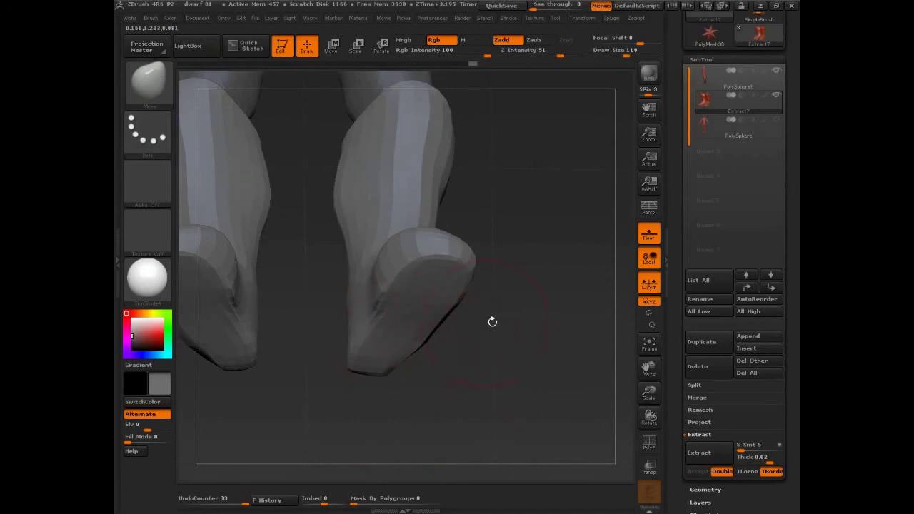
{"action": "left_click_drag", "start_coordinate": [493, 322], "coordinate": [550, 370]}
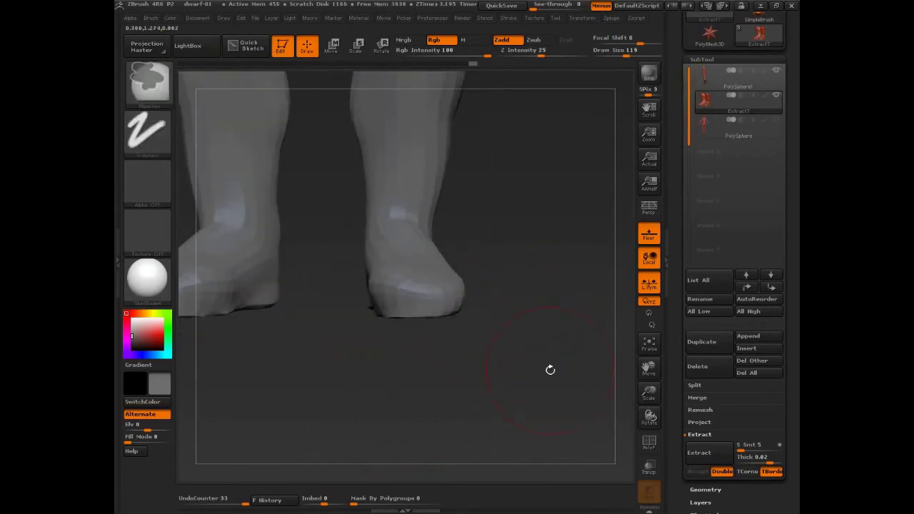
{"action": "right_click_drag", "start_coordinate": [550, 370], "coordinate": [514, 280], "text": "ctrl"}
{"action": "key", "text": "ctrl+d"}
{"action": "mouse_move", "coordinate": [536, 342]}
{"action": "left_mouse_down"}
{"action": "mouse_move", "coordinate": [546, 358]}
{"action": "mouse_move", "coordinate": [519, 361]}
{"action": "mouse_move", "coordinate": [493, 330]}
{"action": "left_mouse_up"}
{"action": "mouse_move", "coordinate": [493, 330]}
{"action": "right_mouse_down", "text": "ctrl"}
{"action": "mouse_move", "coordinate": [506, 348]}
{"action": "mouse_move", "coordinate": [539, 350]}
{"action": "mouse_move", "coordinate": [536, 335]}
{"action": "right_mouse_up", "text": "ctrl"}
- Sculpt creases around the ankles of the boots with the Standard brush at draw size 22
{"action": "key", "text": "s"}
{"action": "left_click", "coordinate": [551, 349]}
{"action": "key", "text": "1"}
{"action": "key", "text": "s"}
{"action": "left_click", "coordinate": [516, 335]}
{"action": "key", "text": "s"}
{"action": "left_click", "coordinate": [549, 337]}
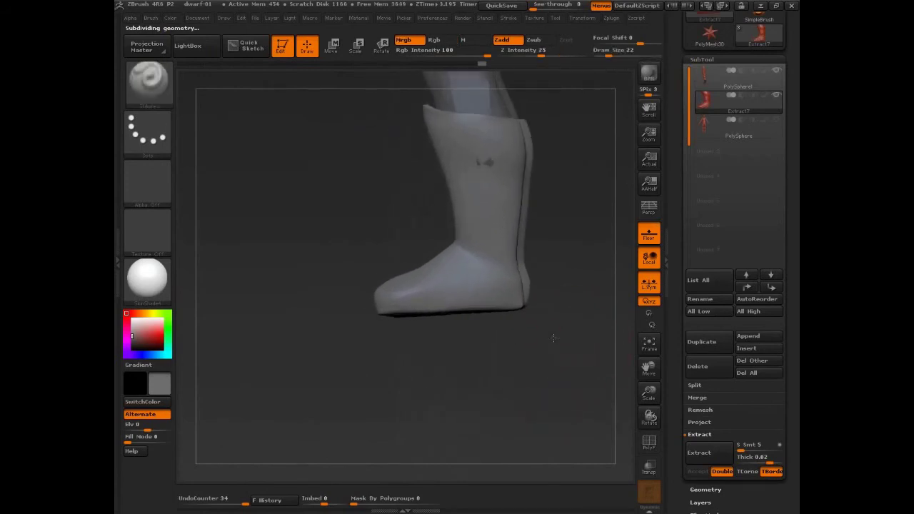
{"action": "left_click_drag", "start_coordinate": [554, 338], "coordinate": [557, 339]}
{"action": "right_click_drag", "start_coordinate": [558, 340], "coordinate": [576, 339], "text": "ctrl"}
{"action": "left_click_drag", "start_coordinate": [576, 338], "coordinate": [576, 382], "text": "alt"}
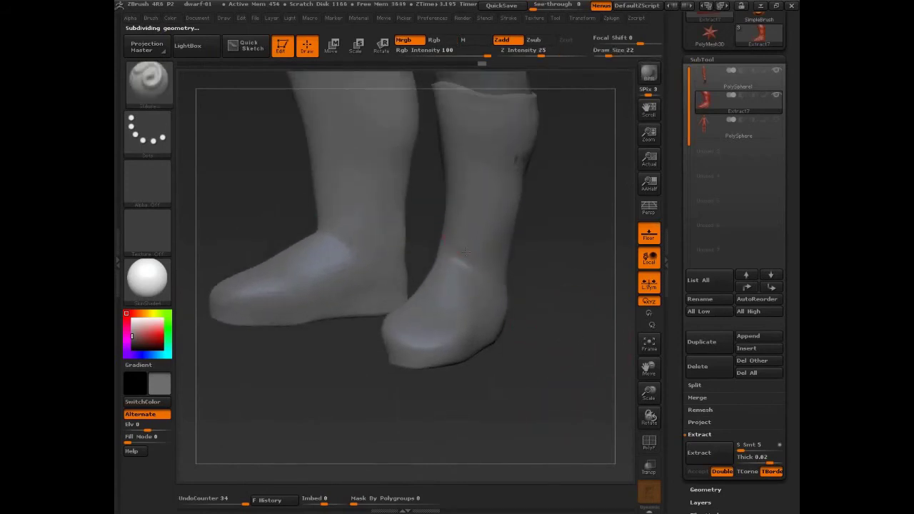
{"action": "left_click_drag", "start_coordinate": [549, 290], "coordinate": [448, 243]}
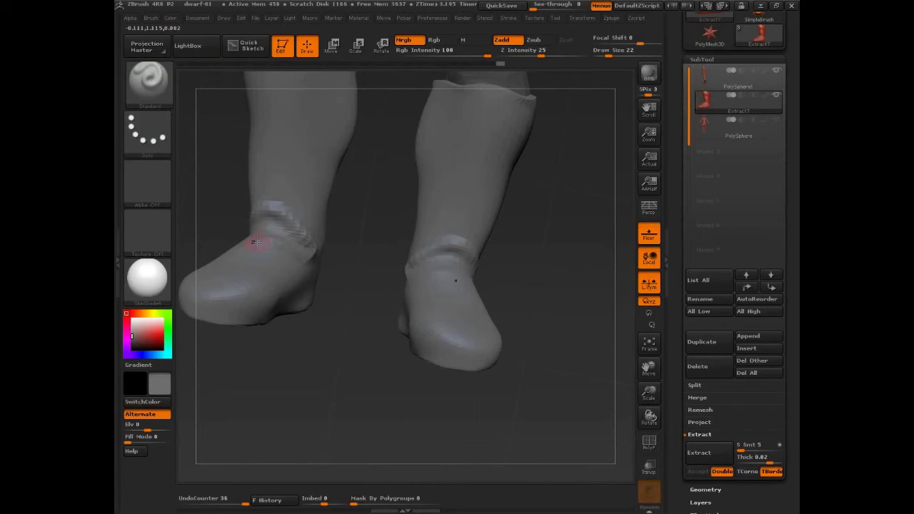
{"action": "left_click_drag", "start_coordinate": [200, 207], "coordinate": [283, 254]}
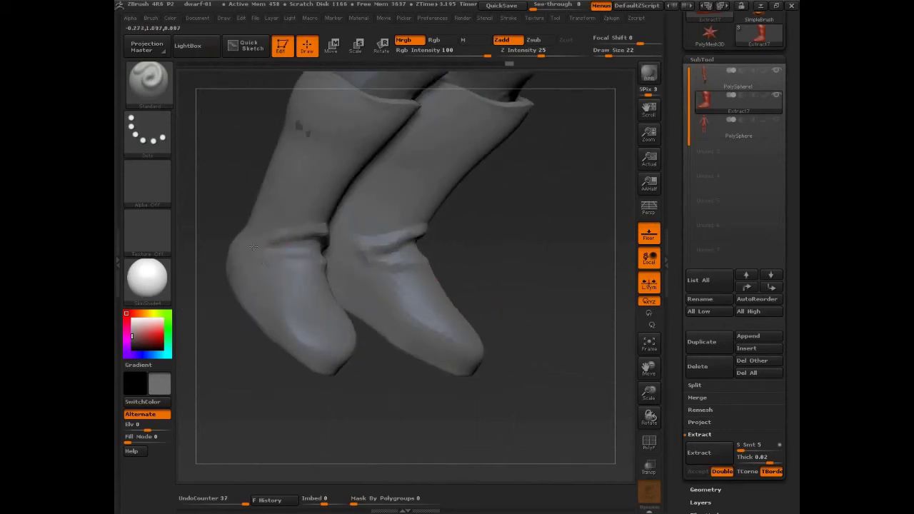
- Refine the insteps and ankle folds of the boots with the Standard brush at draw sizes 53 and 51
{"action": "key", "text": "s"}
{"action": "left_click_drag", "start_coordinate": [283, 230], "coordinate": [289, 230]}
{"action": "mouse_move", "coordinate": [492, 240]}
{"action": "left_mouse_down"}
{"action": "mouse_move", "coordinate": [557, 260]}
{"action": "mouse_move", "coordinate": [525, 290]}
{"action": "left_mouse_up"}
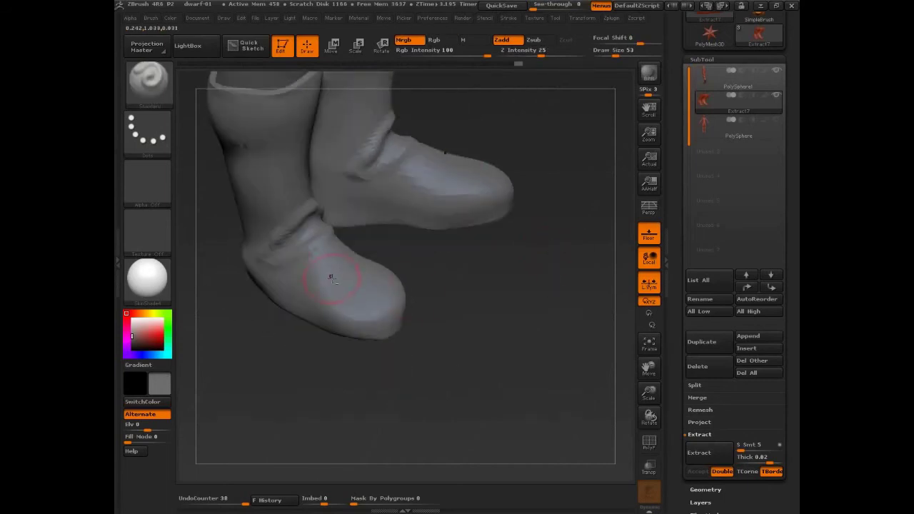
{"action": "left_click_drag", "start_coordinate": [428, 230], "coordinate": [458, 166]}
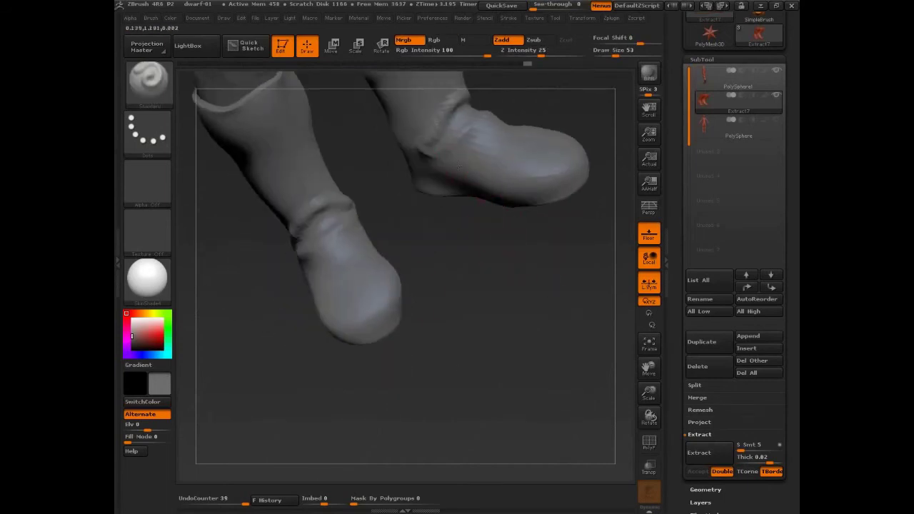
{"action": "mouse_move", "coordinate": [557, 148]}
{"action": "left_mouse_down"}
{"action": "mouse_move", "coordinate": [527, 306]}
{"action": "mouse_move", "coordinate": [533, 293]}
{"action": "mouse_move", "coordinate": [534, 371]}
{"action": "left_mouse_up"}
{"action": "mouse_move", "coordinate": [534, 371]}
{"action": "left_mouse_down"}
{"action": "mouse_move", "coordinate": [484, 372]}
{"action": "mouse_move", "coordinate": [489, 400]}
{"action": "left_mouse_up"}
{"action": "key", "text": "s"}
{"action": "left_click_drag", "start_coordinate": [434, 367], "coordinate": [428, 367]}
{"action": "left_click_drag", "start_coordinate": [421, 332], "coordinate": [431, 307]}
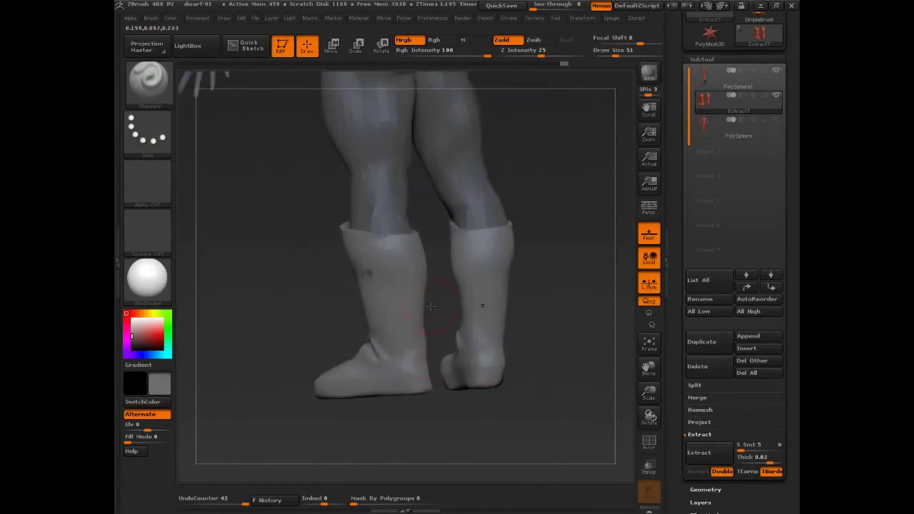
- Adjust the silhouette of the boot shafts with the Move brush at draw size 140
{"action": "key", "text": "b"}
{"action": "key", "text": "m"}
{"action": "key", "text": "v"}
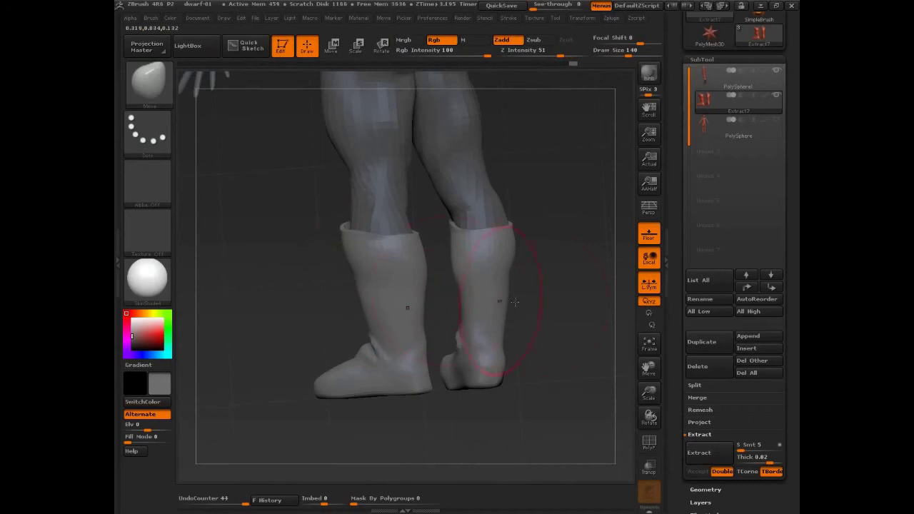
{"action": "left_click_drag", "start_coordinate": [583, 357], "coordinate": [534, 355], "text": "alt"}
- Make the body the active subtool and set the Move brush draw size to 99
{"action": "left_click", "coordinate": [706, 77]}
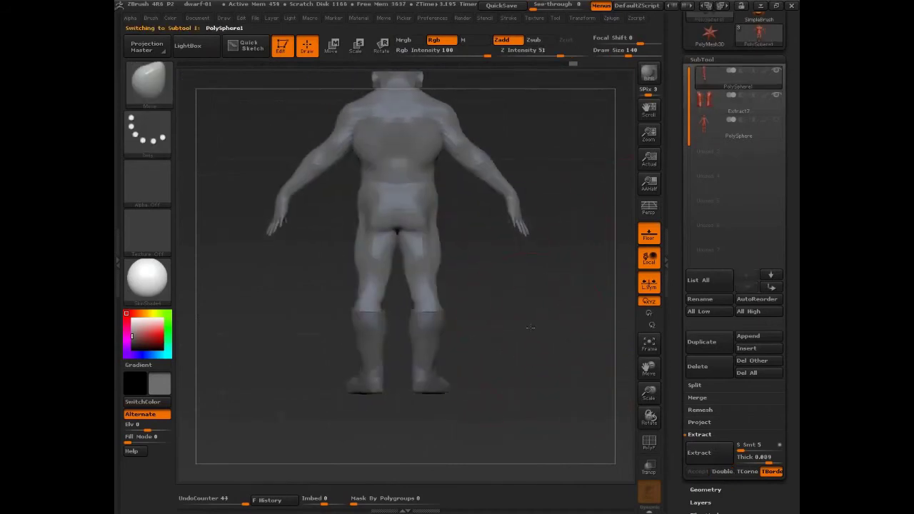
{"action": "key", "text": "s"}
{"action": "left_click_drag", "start_coordinate": [510, 286], "coordinate": [439, 253], "text": "alt"}
{"action": "key", "text": "s"}
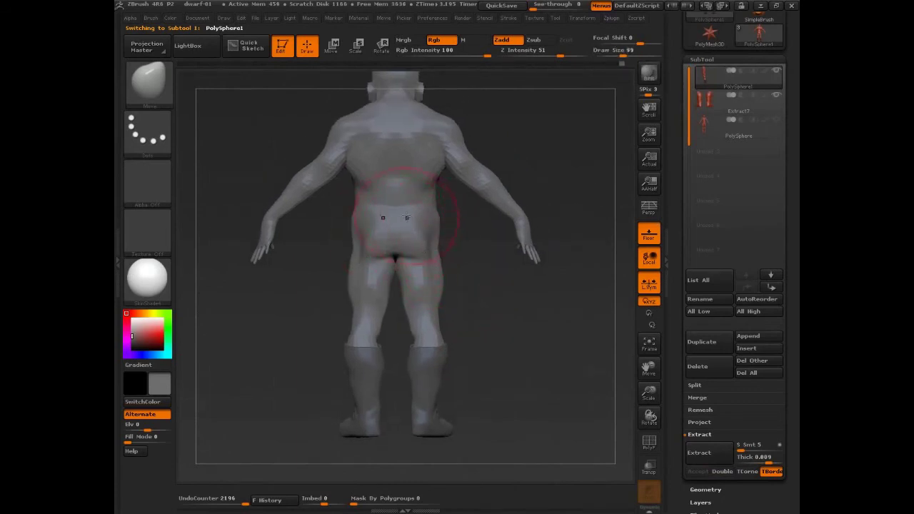
- Try masking the body around the waist, hips and thighs
{"action": "left_click_drag", "start_coordinate": [343, 205], "coordinate": [462, 237], "text": "ctrl"}
{"action": "mouse_move", "coordinate": [490, 341]}
{"action": "left_mouse_down"}
{"action": "mouse_move", "coordinate": [575, 358]}
{"action": "mouse_move", "coordinate": [457, 333]}
{"action": "mouse_move", "coordinate": [531, 359]}
{"action": "mouse_move", "coordinate": [545, 375]}
{"action": "mouse_move", "coordinate": [477, 327]}
{"action": "left_mouse_up"}
{"action": "left_click_drag", "start_coordinate": [299, 302], "coordinate": [312, 291], "text": "ctrl"}
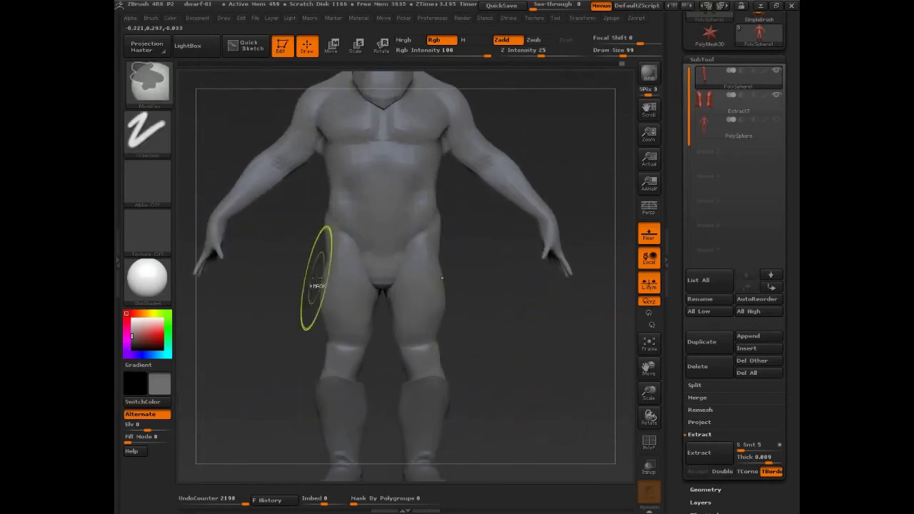
{"action": "left_click_drag", "start_coordinate": [294, 205], "coordinate": [482, 356], "text": "ctrl"}
{"action": "left_click_drag", "start_coordinate": [538, 377], "coordinate": [388, 330]}
{"action": "left_click_drag", "start_coordinate": [499, 353], "coordinate": [518, 367]}
{"action": "left_click", "coordinate": [529, 371], "text": "ctrl"}
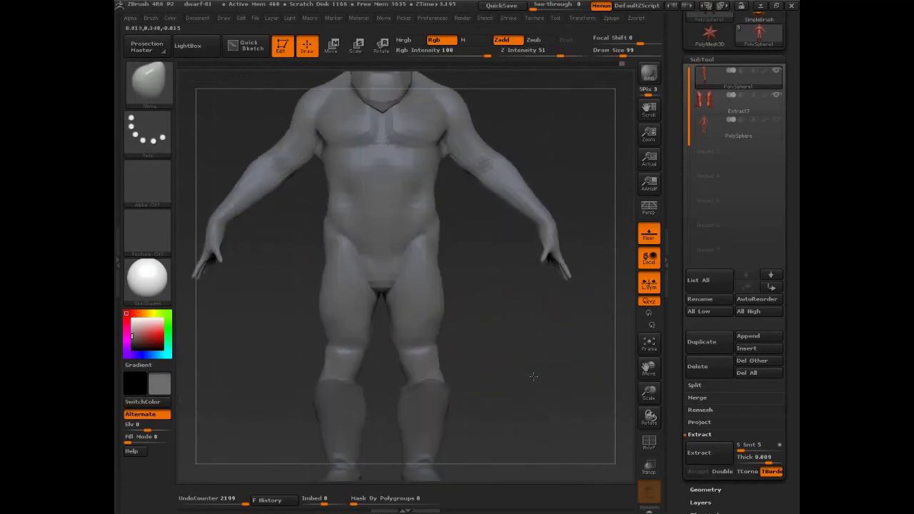
- Mask a wide band around the body's abdomen and extract it as a new subtool
{"action": "mouse_move", "coordinate": [345, 236]}
{"action": "left_mouse_down", "text": "ctrl"}
{"action": "mouse_move", "coordinate": [451, 265]}
{"action": "mouse_move", "coordinate": [444, 245]}
{"action": "mouse_move", "coordinate": [445, 262]}
{"action": "left_mouse_up", "text": "ctrl"}
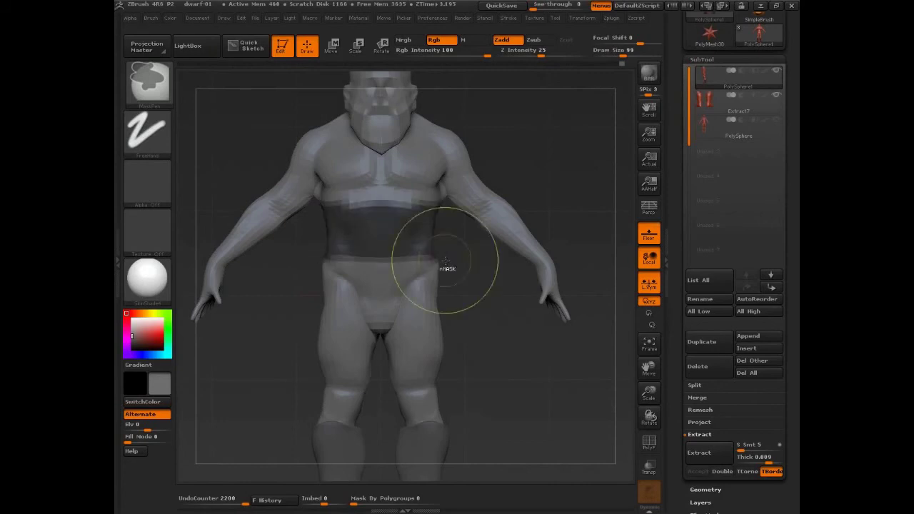
{"action": "left_click", "coordinate": [708, 457]}
{"action": "left_click", "coordinate": [698, 470]}
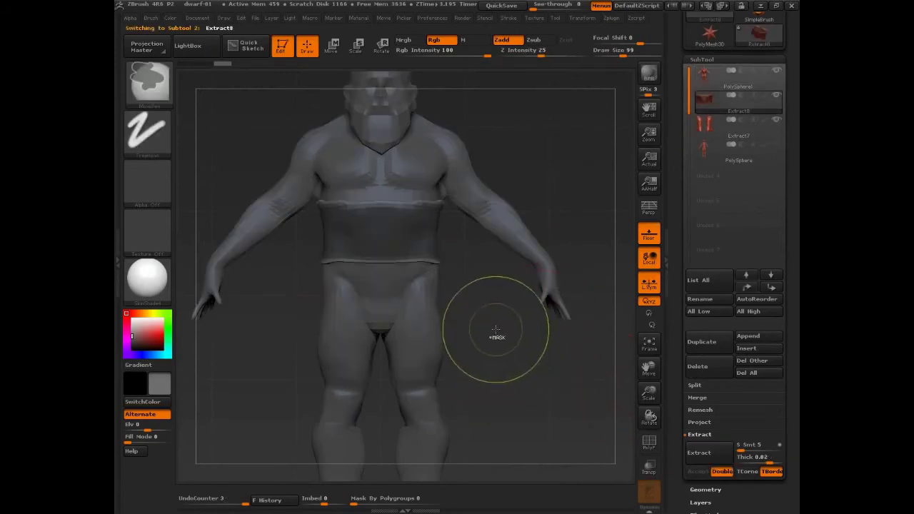
- Clear the mask and stretch the extracted band's front down over the thighs and up the chest with the Move brush
{"action": "key", "text": "bracketright"}
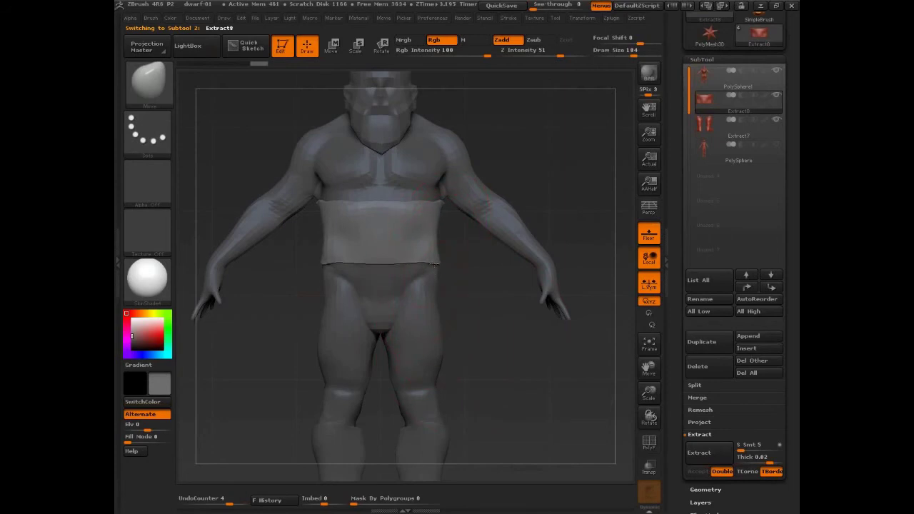
{"action": "left_click_drag", "start_coordinate": [434, 264], "coordinate": [438, 332]}
{"action": "left_click_drag", "start_coordinate": [385, 220], "coordinate": [379, 188]}
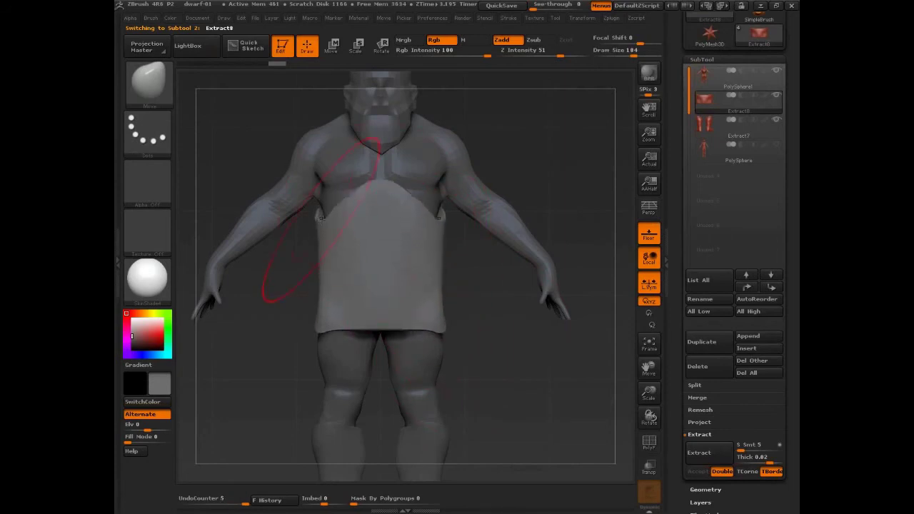
{"action": "left_click_drag", "start_coordinate": [439, 215], "coordinate": [409, 240]}
{"action": "mouse_move", "coordinate": [389, 329]}
{"action": "left_mouse_down"}
{"action": "mouse_move", "coordinate": [384, 357]}
{"action": "mouse_move", "coordinate": [429, 351]}
{"action": "left_mouse_up"}
{"action": "left_click_drag", "start_coordinate": [529, 379], "coordinate": [443, 379], "text": "shift"}
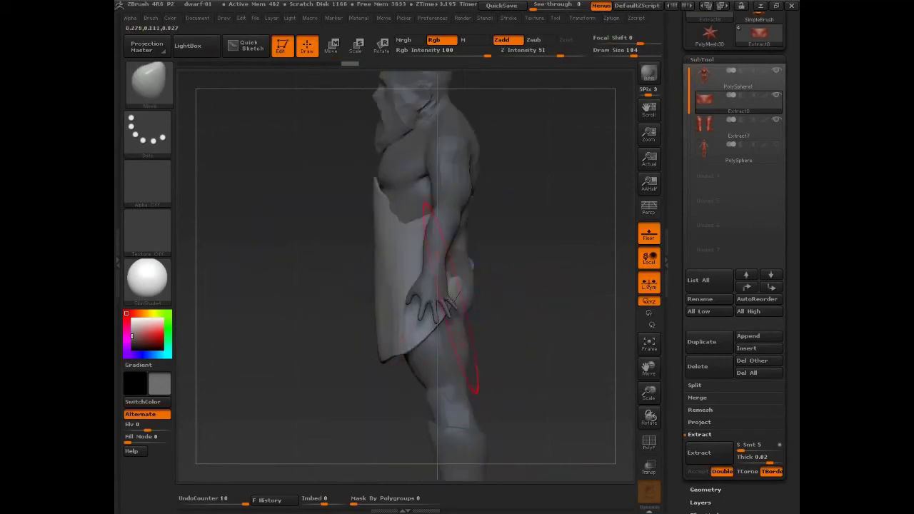
- Shape the sides, back and upper edge of the extracted apron with the Move brush
{"action": "mouse_move", "coordinate": [457, 286]}
{"action": "left_mouse_down"}
{"action": "mouse_move", "coordinate": [470, 295]}
{"action": "mouse_move", "coordinate": [461, 260]}
{"action": "left_mouse_up"}
{"action": "mouse_move", "coordinate": [577, 300]}
{"action": "left_mouse_down"}
{"action": "mouse_move", "coordinate": [527, 296]}
{"action": "mouse_move", "coordinate": [562, 331]}
{"action": "left_mouse_up"}
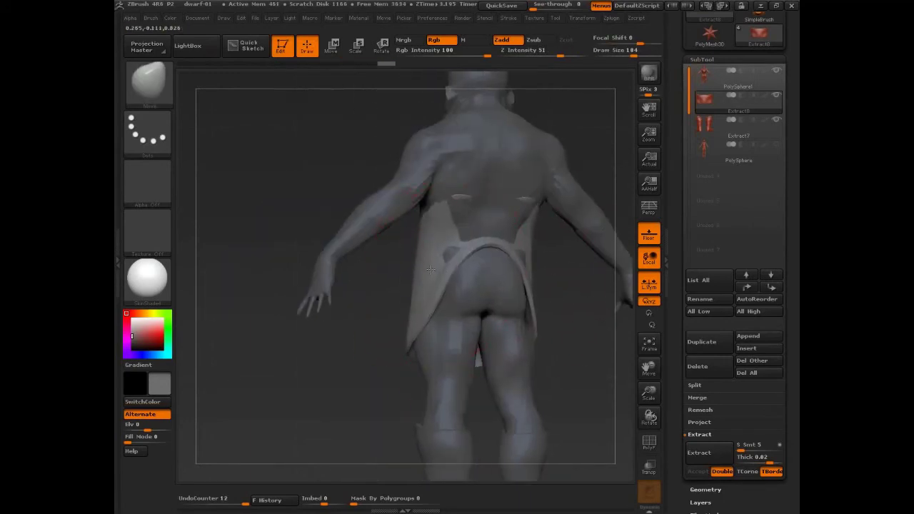
{"action": "left_click_drag", "start_coordinate": [596, 152], "coordinate": [540, 153]}
{"action": "left_click_drag", "start_coordinate": [506, 223], "coordinate": [513, 203]}
{"action": "mouse_move", "coordinate": [452, 319]}
{"action": "left_mouse_down"}
{"action": "mouse_move", "coordinate": [468, 376]}
{"action": "mouse_move", "coordinate": [420, 273]}
{"action": "left_mouse_up"}
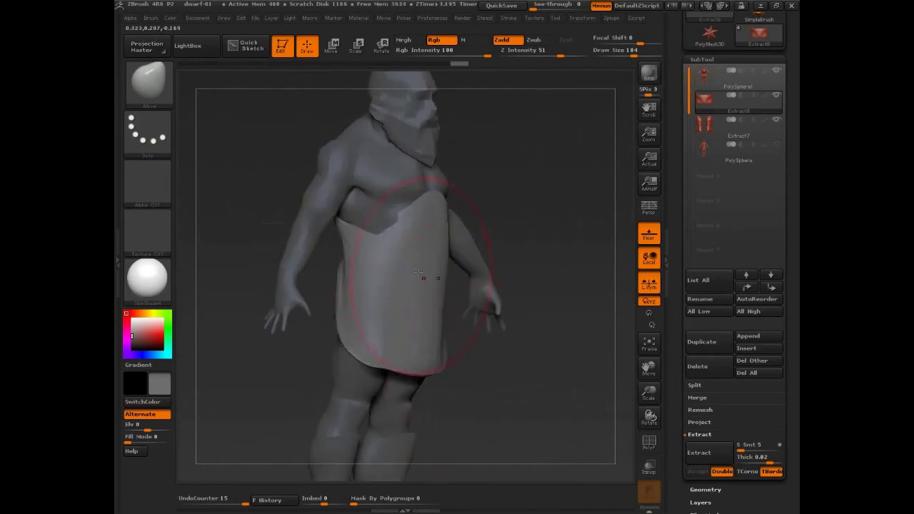
{"action": "left_click_drag", "start_coordinate": [384, 221], "coordinate": [386, 204]}
- Delete the extracted apron subtool
{"action": "left_click_drag", "start_coordinate": [539, 220], "coordinate": [493, 220]}
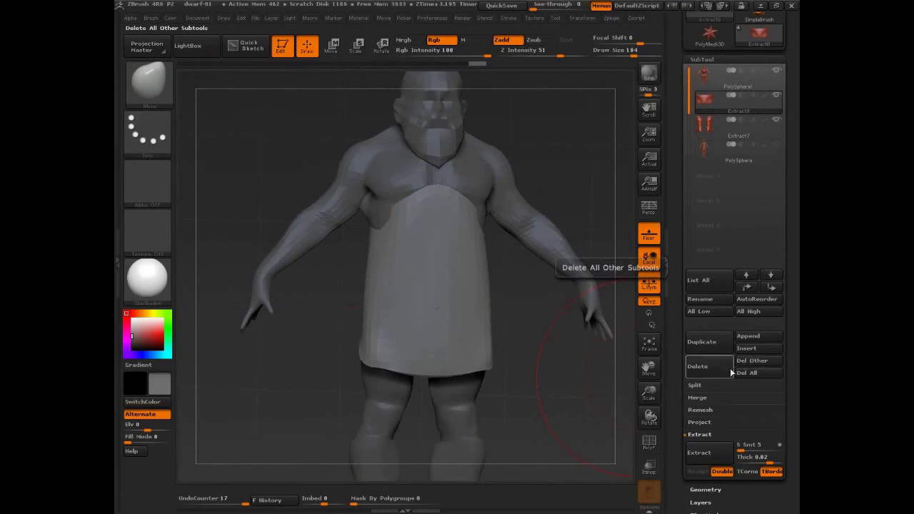
{"action": "left_click", "coordinate": [706, 368]}
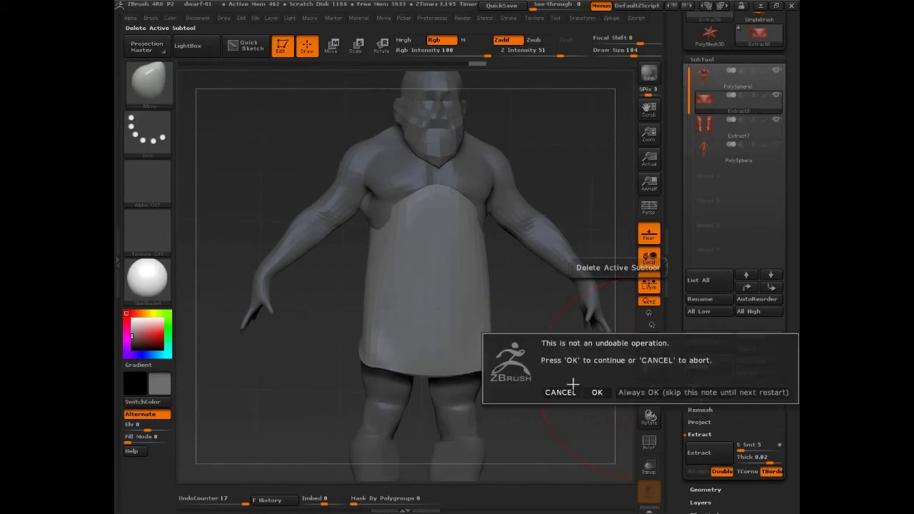
{"action": "left_click", "coordinate": [597, 393]}
- Make the body the active subtool and hide its head
{"action": "left_click", "coordinate": [704, 83]}
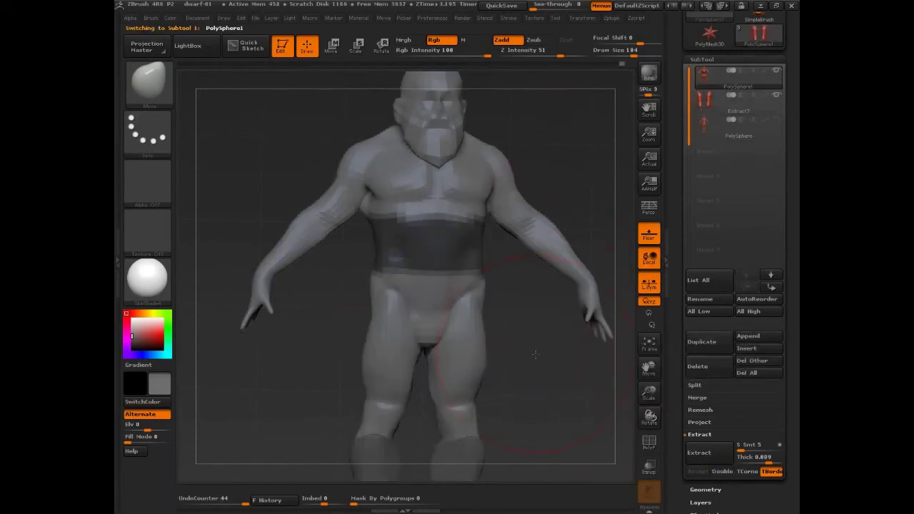
{"action": "left_click", "coordinate": [433, 137], "text": "ctrl+shift"}
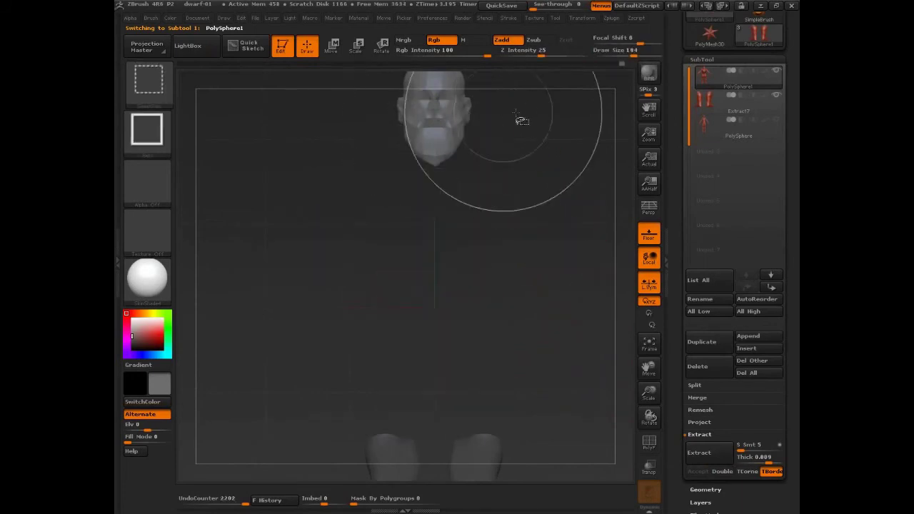
{"action": "left_click_drag", "start_coordinate": [520, 121], "coordinate": [535, 140], "text": "ctrl+shift"}
- Mask a short-sleeved shirt area over the torso, shoulders and upper arms, leaving an open neckline
{"action": "mouse_move", "coordinate": [351, 122]}
{"action": "left_mouse_down", "text": "ctrl"}
{"action": "mouse_move", "coordinate": [424, 214]}
{"action": "mouse_move", "coordinate": [491, 240]}
{"action": "left_mouse_up", "text": "ctrl"}
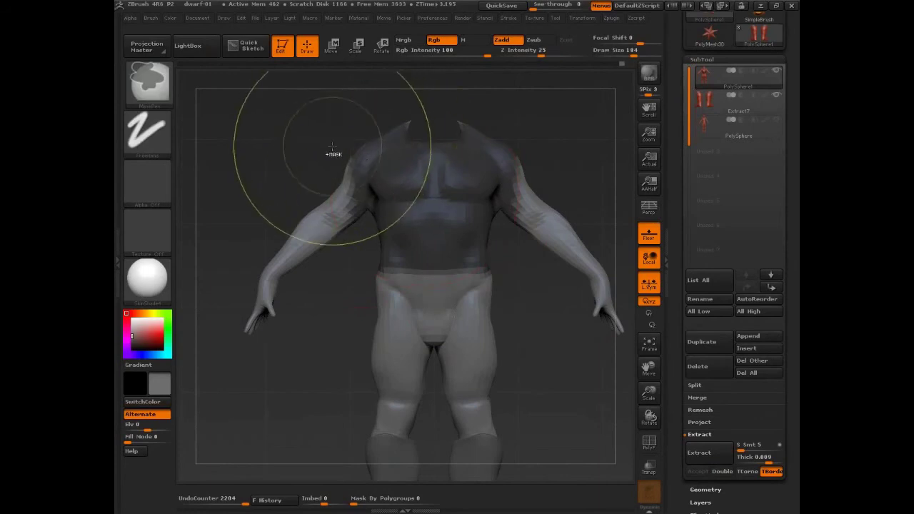
{"action": "left_click_drag", "start_coordinate": [329, 140], "coordinate": [370, 201], "text": "ctrl"}
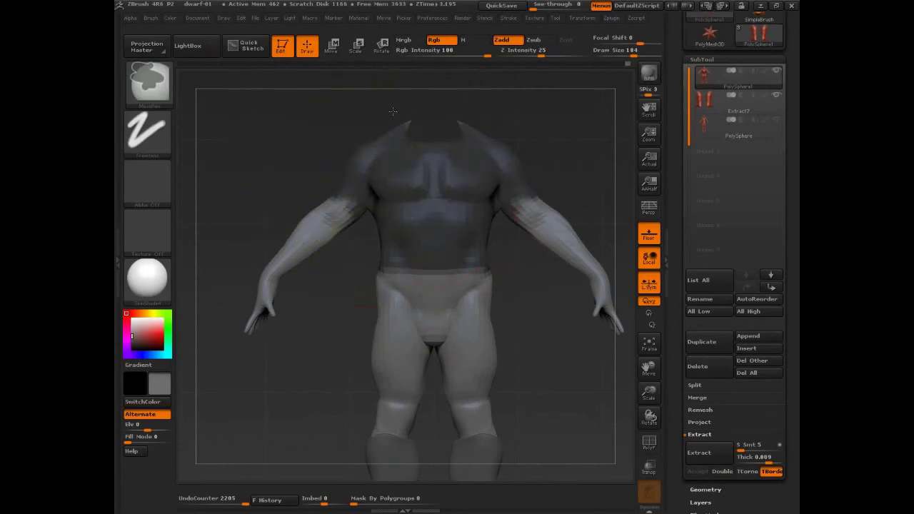
{"action": "mouse_move", "coordinate": [396, 105]}
{"action": "left_mouse_down", "text": "ctrl"}
{"action": "mouse_move", "coordinate": [436, 146]}
{"action": "mouse_move", "coordinate": [475, 154]}
{"action": "left_mouse_up", "text": "ctrl"}
- Extract the masked shirt area and accept it as a new subtool
{"action": "mouse_move", "coordinate": [521, 305]}
{"action": "left_mouse_down"}
{"action": "mouse_move", "coordinate": [620, 332]}
{"action": "mouse_move", "coordinate": [614, 336]}
{"action": "left_mouse_up"}
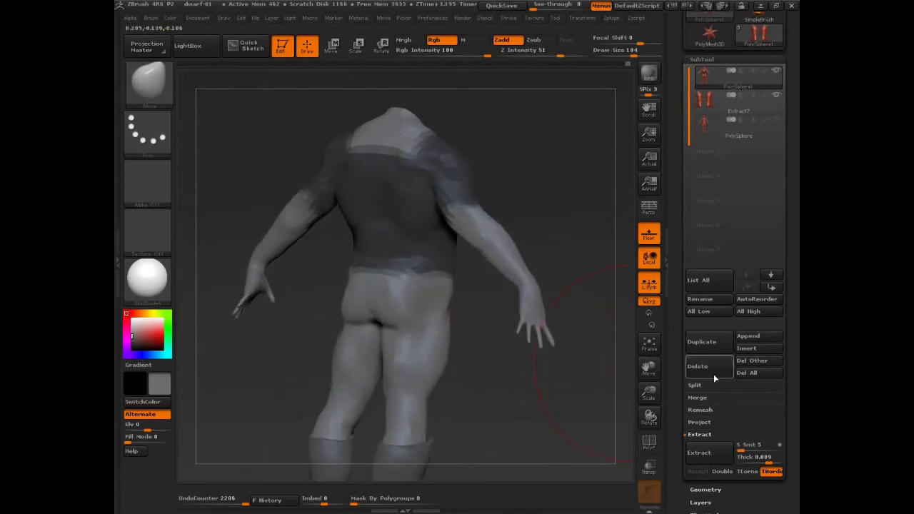
{"action": "left_click", "coordinate": [710, 456]}
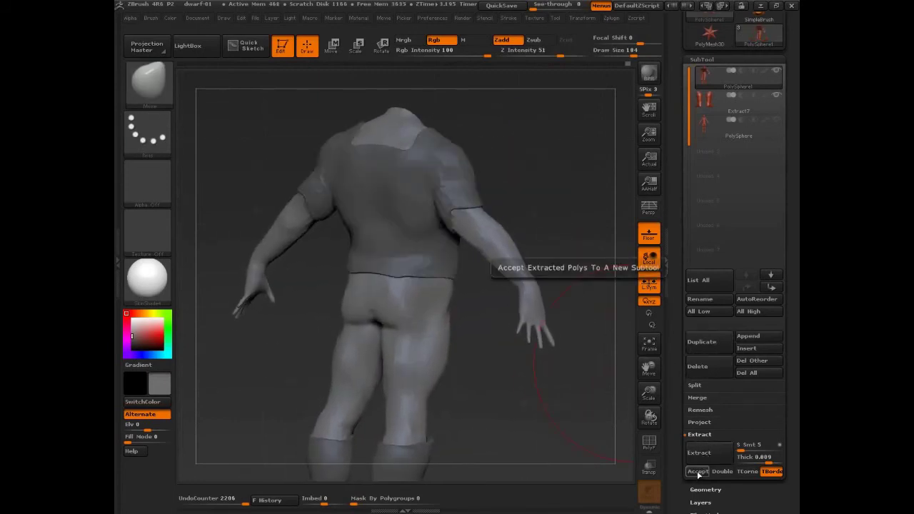
{"action": "left_click", "coordinate": [698, 472]}
- Make the extracted shirt active, clear its mask, and mask only its chest and sleeves
{"action": "left_click", "coordinate": [706, 102]}
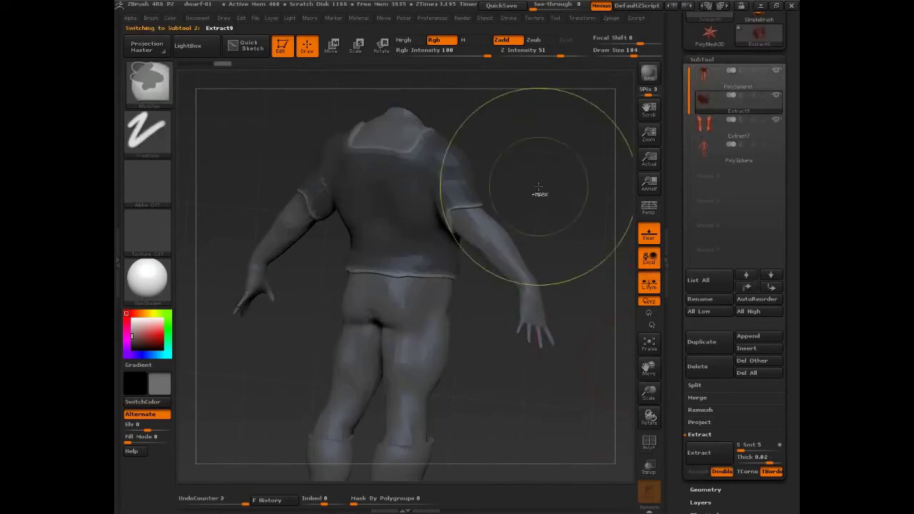
{"action": "left_click_drag", "start_coordinate": [541, 196], "coordinate": [523, 229]}
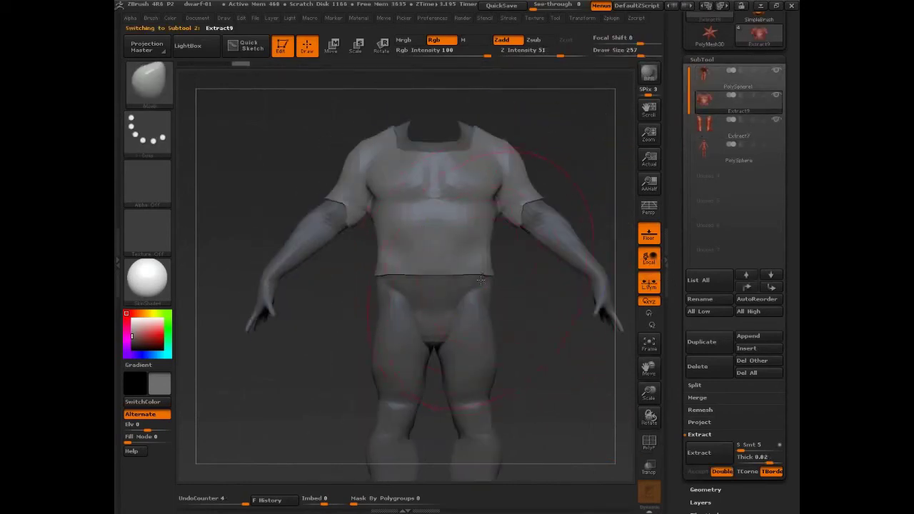
{"action": "mouse_move", "coordinate": [297, 114]}
{"action": "left_mouse_down", "text": "ctrl"}
{"action": "mouse_move", "coordinate": [555, 180]}
{"action": "mouse_move", "coordinate": [573, 234]}
{"action": "left_mouse_up", "text": "ctrl"}
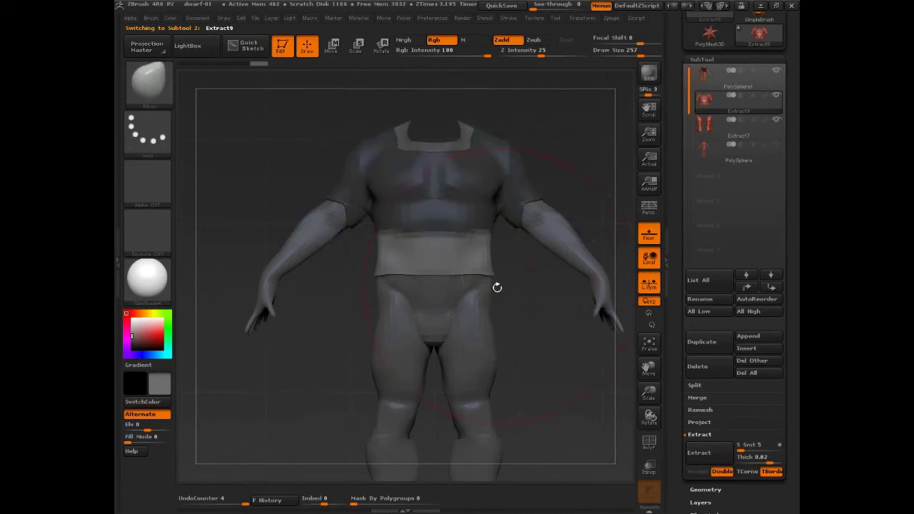
- Turn on symmetry and pull the shirt's unmasked lower edge down around the thighs into a tunic with Move at draw size 257
{"action": "left_click_drag", "start_coordinate": [470, 276], "coordinate": [482, 367]}
{"action": "key", "text": "ctrl+z"}
{"action": "key", "text": "x"}
{"action": "left_click_drag", "start_coordinate": [551, 357], "coordinate": [372, 353]}
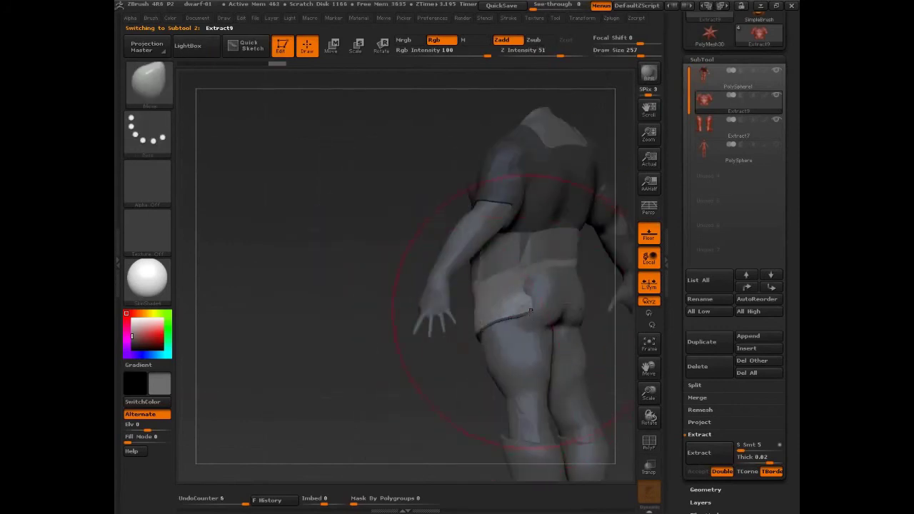
{"action": "left_click_drag", "start_coordinate": [546, 313], "coordinate": [564, 355]}
{"action": "left_click_drag", "start_coordinate": [454, 413], "coordinate": [390, 413]}
{"action": "left_click_drag", "start_coordinate": [517, 336], "coordinate": [484, 390]}
{"action": "left_click_drag", "start_coordinate": [391, 420], "coordinate": [582, 411]}
{"action": "left_click_drag", "start_coordinate": [538, 346], "coordinate": [541, 356]}
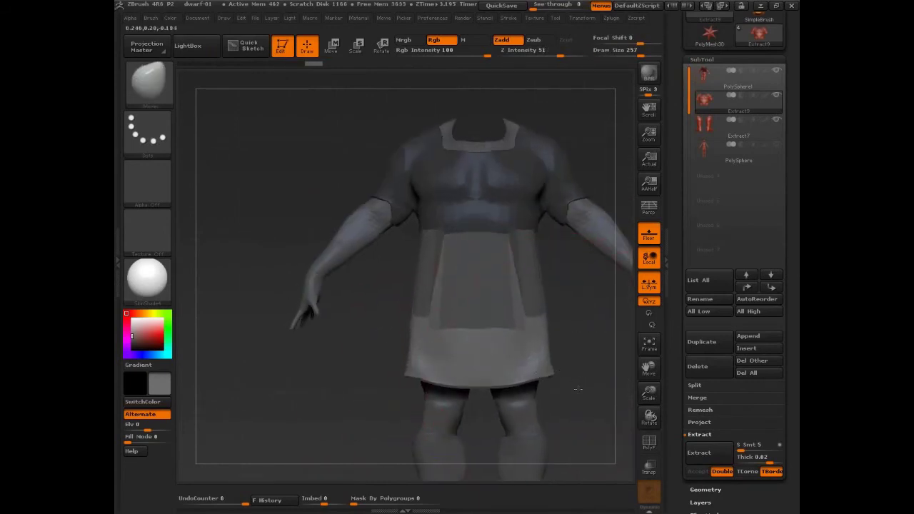
- Adjust the tunic's lower edge, clear its mask, and smooth the hem around the thighs
{"action": "left_click_drag", "start_coordinate": [578, 388], "coordinate": [508, 389]}
{"action": "left_click_drag", "start_coordinate": [539, 356], "coordinate": [540, 363]}
{"action": "left_click_drag", "start_coordinate": [404, 381], "coordinate": [444, 378], "text": "ctrl"}
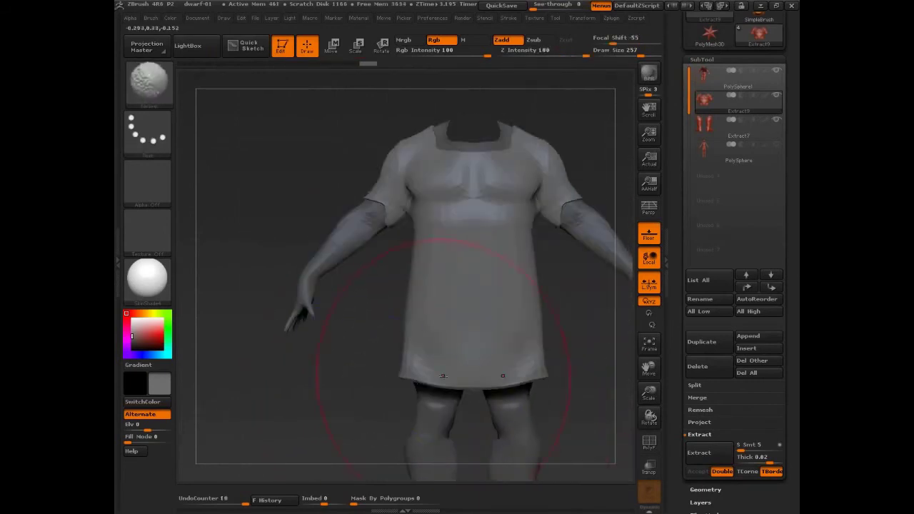
- Make the body active, show its hidden head, set the draw size to 104, and review the whole figure from several angles
{"action": "left_click", "coordinate": [708, 76]}
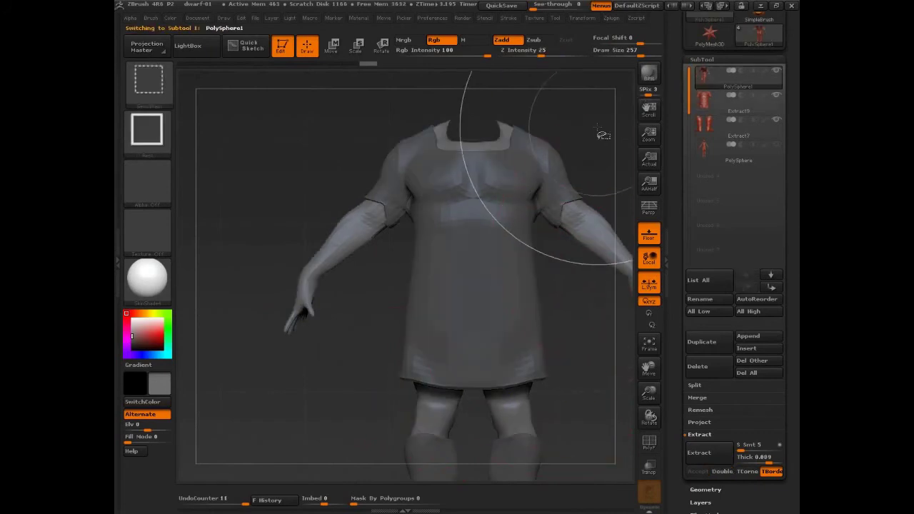
{"action": "left_click", "coordinate": [597, 130], "text": "ctrl+shift"}
{"action": "mouse_move", "coordinate": [584, 301]}
{"action": "left_mouse_down", "text": "alt"}
{"action": "mouse_move", "coordinate": [567, 365]}
{"action": "mouse_move", "coordinate": [512, 308]}
{"action": "left_mouse_up", "text": "alt"}
{"action": "key", "text": "d"}
{"action": "key", "text": "s"}
{"action": "left_click", "coordinate": [508, 327]}
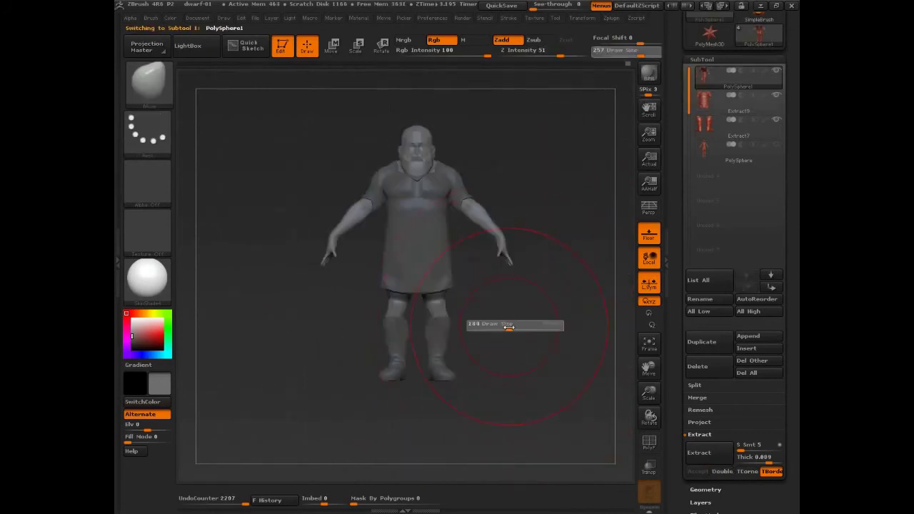
{"action": "mouse_move", "coordinate": [511, 347]}
{"action": "left_mouse_down"}
{"action": "mouse_move", "coordinate": [557, 350]}
{"action": "mouse_move", "coordinate": [565, 372]}
{"action": "mouse_move", "coordinate": [530, 402]}
{"action": "left_mouse_up"}
{"action": "left_click_drag", "start_coordinate": [530, 401], "coordinate": [503, 397]}
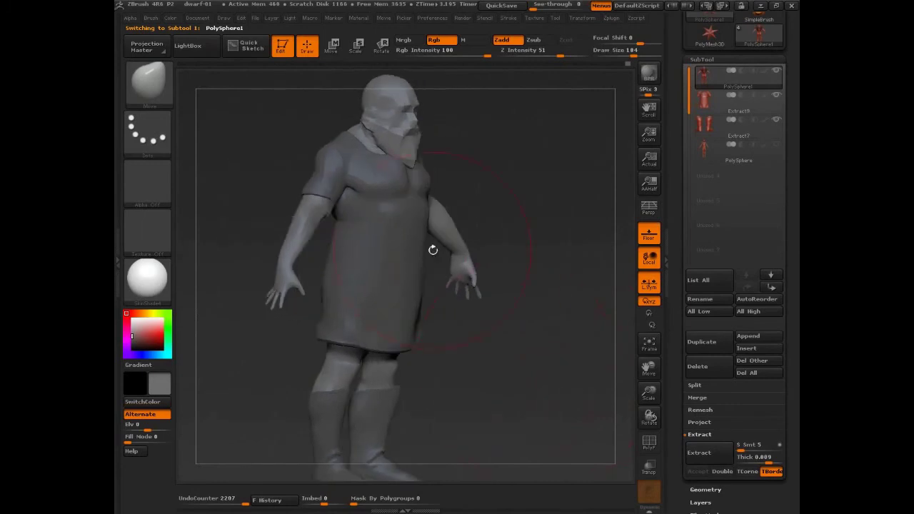
{"action": "left_click_drag", "start_coordinate": [488, 214], "coordinate": [451, 215]}
- Make the tunic active again and smooth the chest muscle forms out of its front
{"action": "left_click", "coordinate": [708, 112]}
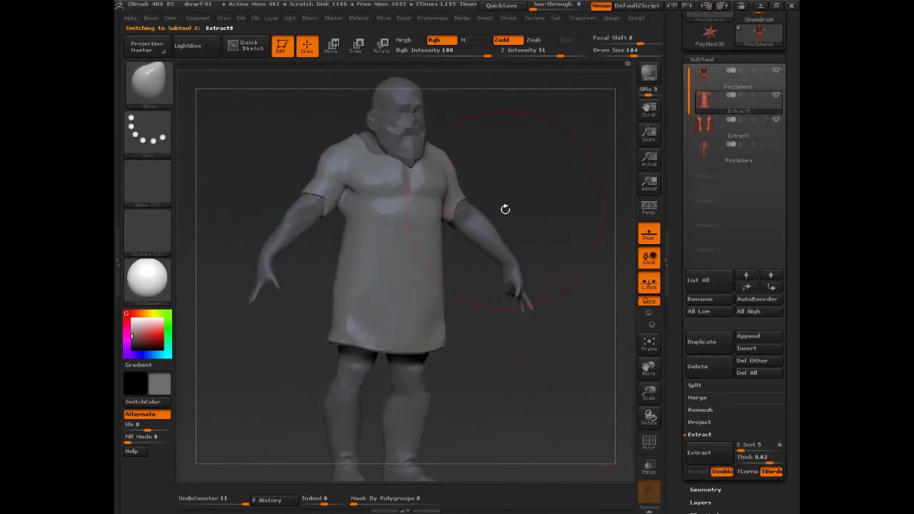
{"action": "key", "text": "s"}
{"action": "left_click", "coordinate": [404, 200]}
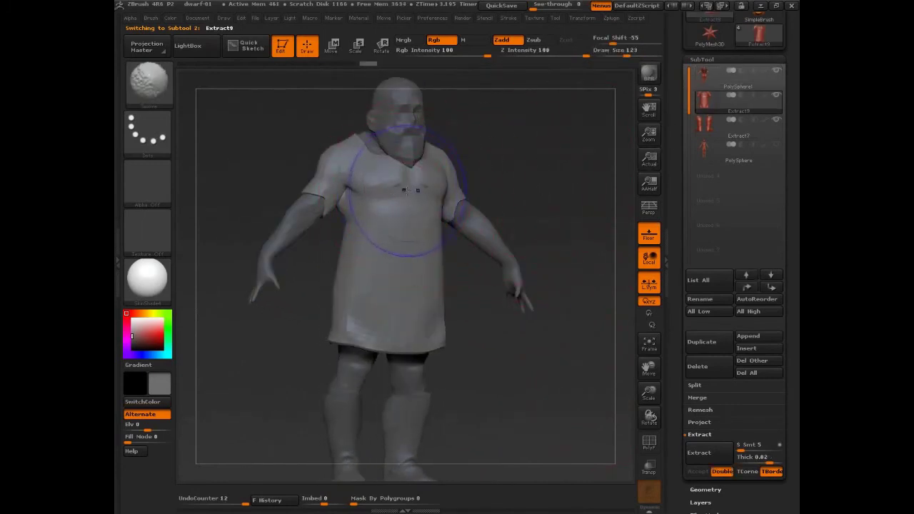
{"action": "left_click_drag", "start_coordinate": [398, 189], "coordinate": [378, 199], "text": "shift"}
{"action": "left_click_drag", "start_coordinate": [538, 202], "coordinate": [411, 199]}
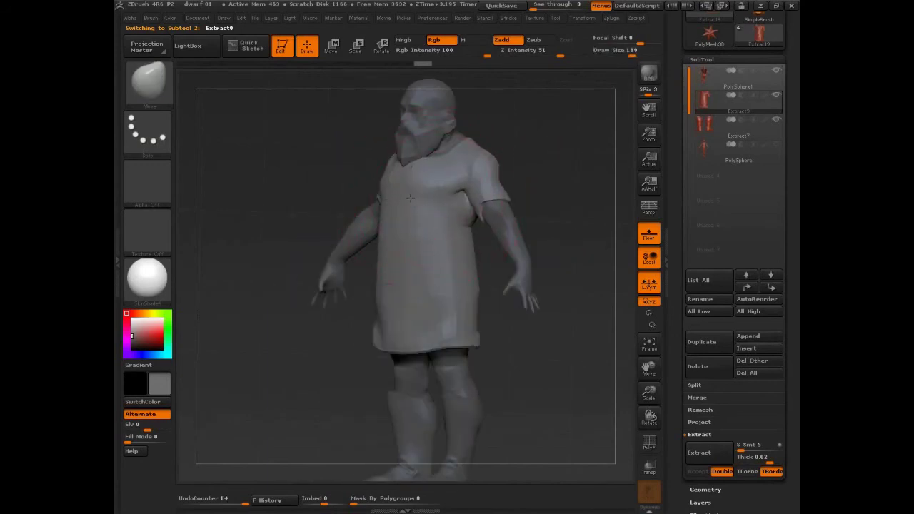
- Refine the tunic's sides and hem with Move at draw size 115, undoing an unwanted stroke
{"action": "key", "text": "s"}
{"action": "left_click", "coordinate": [503, 208]}
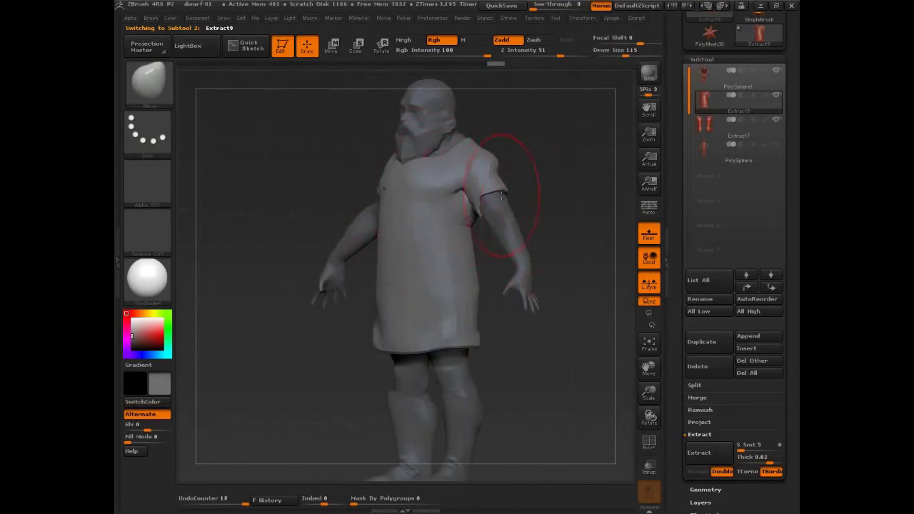
{"action": "key", "text": "ctrl+z"}
{"action": "left_click_drag", "start_coordinate": [489, 366], "coordinate": [498, 368], "text": "shift"}
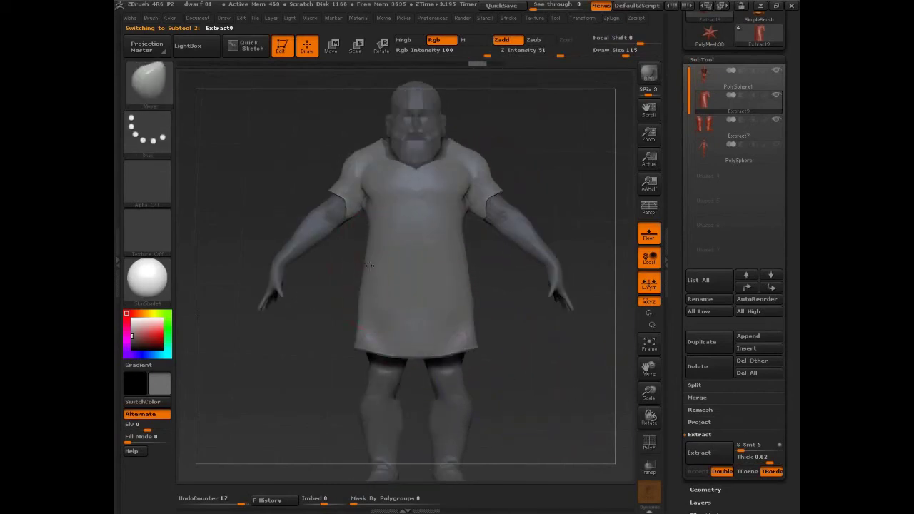
{"action": "left_click_drag", "start_coordinate": [370, 265], "coordinate": [370, 232]}
{"action": "left_click_drag", "start_coordinate": [360, 345], "coordinate": [364, 348]}
{"action": "left_click_drag", "start_coordinate": [531, 371], "coordinate": [498, 382]}
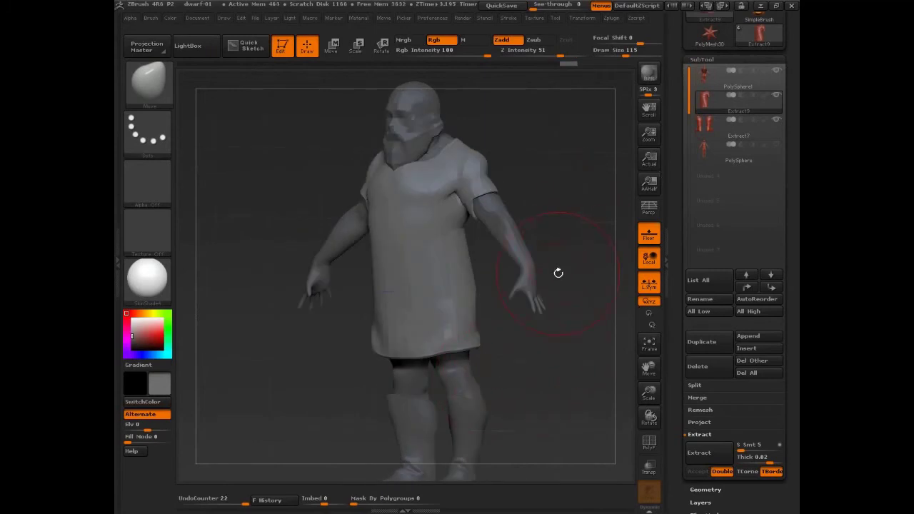
{"action": "left_click_drag", "start_coordinate": [564, 295], "coordinate": [596, 344]}
{"action": "left_click", "coordinate": [584, 241], "text": "alt"}
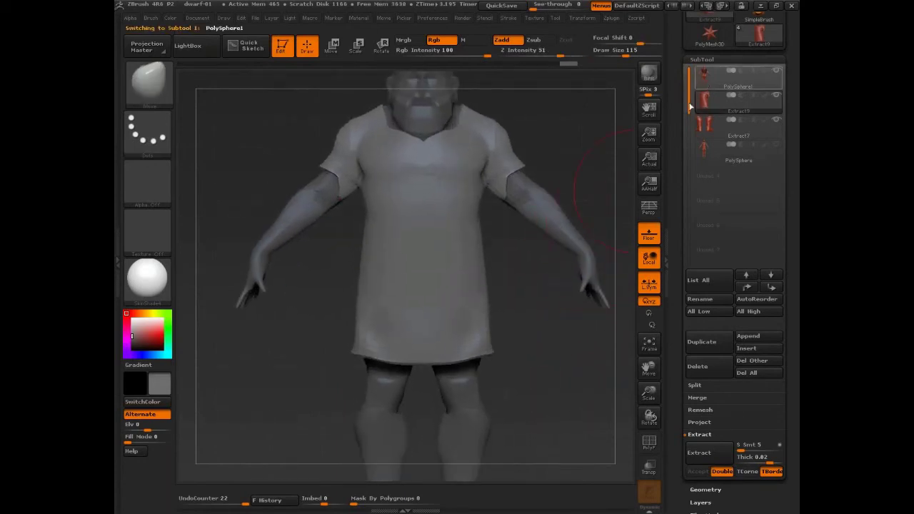
{"action": "left_click_drag", "start_coordinate": [600, 214], "coordinate": [597, 295]}
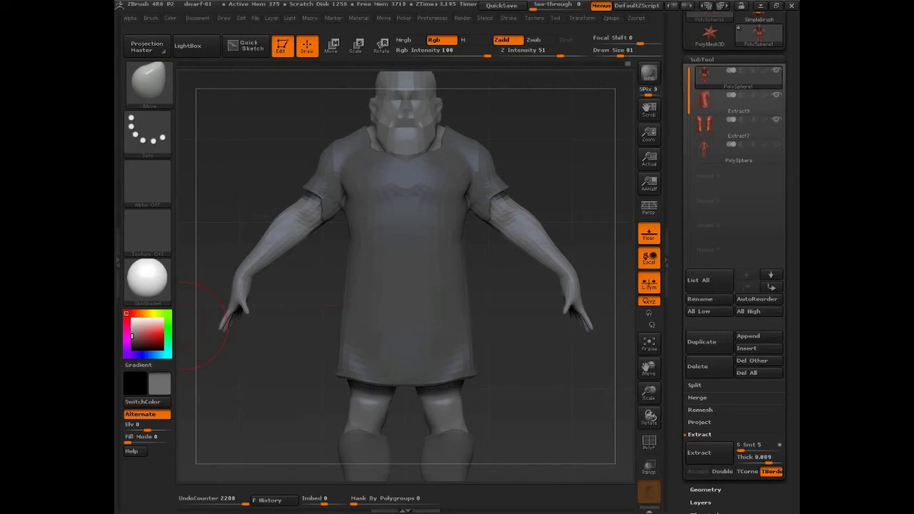
- Switch to the dwarf reference image in the browser and trace its coat sleeves, split front, hem and gloved hand for study
{"action": "left_click_drag", "start_coordinate": [116, 36], "coordinate": [390, 36]}
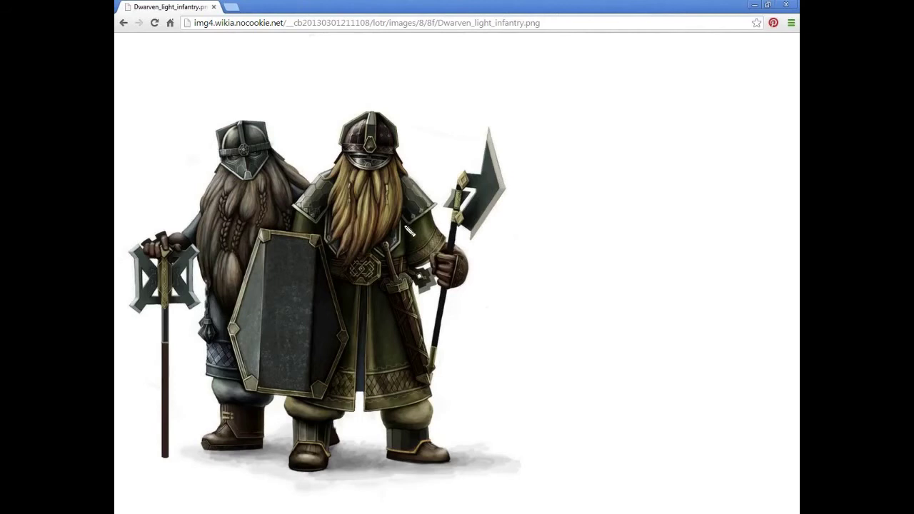
{"action": "left_click_drag", "start_coordinate": [405, 226], "coordinate": [447, 250]}
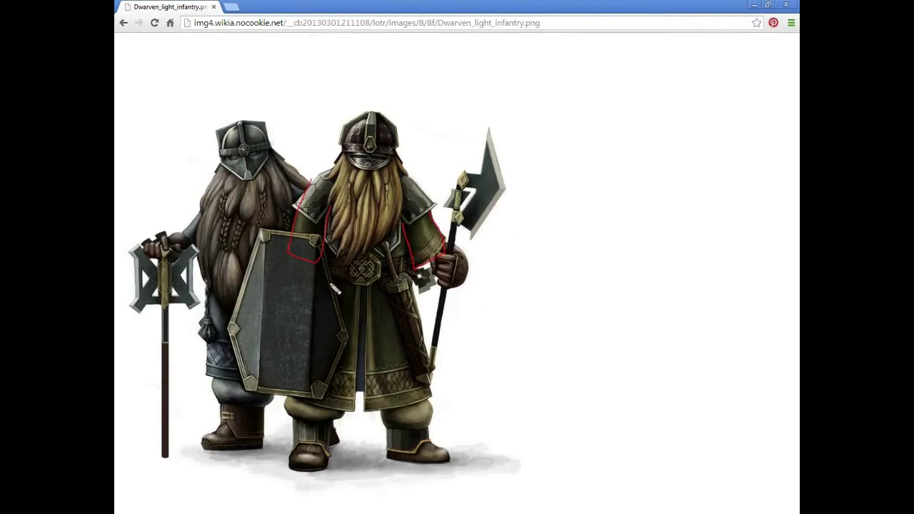
{"action": "mouse_move", "coordinate": [299, 403]}
{"action": "left_mouse_down"}
{"action": "mouse_move", "coordinate": [349, 417]}
{"action": "mouse_move", "coordinate": [363, 270]}
{"action": "left_mouse_up"}
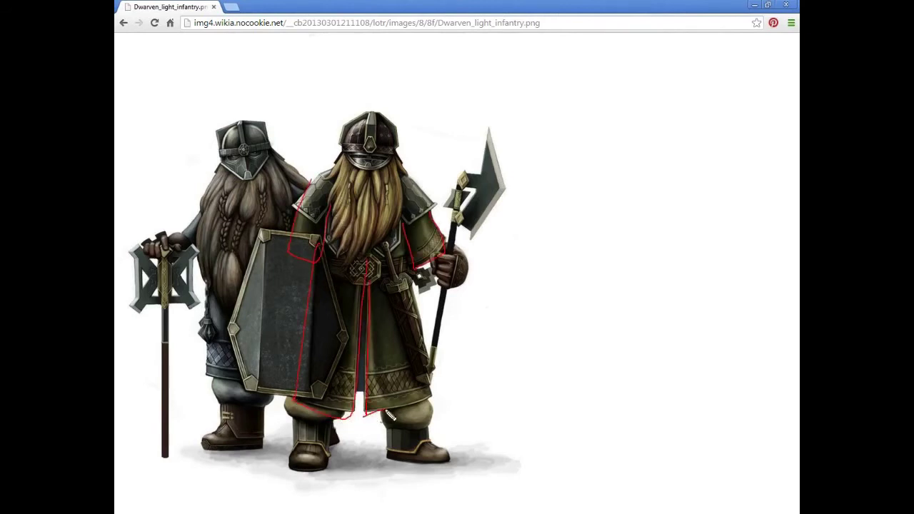
{"action": "mouse_move", "coordinate": [390, 415]}
{"action": "left_mouse_down"}
{"action": "mouse_move", "coordinate": [429, 332]}
{"action": "mouse_move", "coordinate": [421, 271]}
{"action": "left_mouse_up"}
{"action": "left_click_drag", "start_coordinate": [301, 402], "coordinate": [348, 421]}
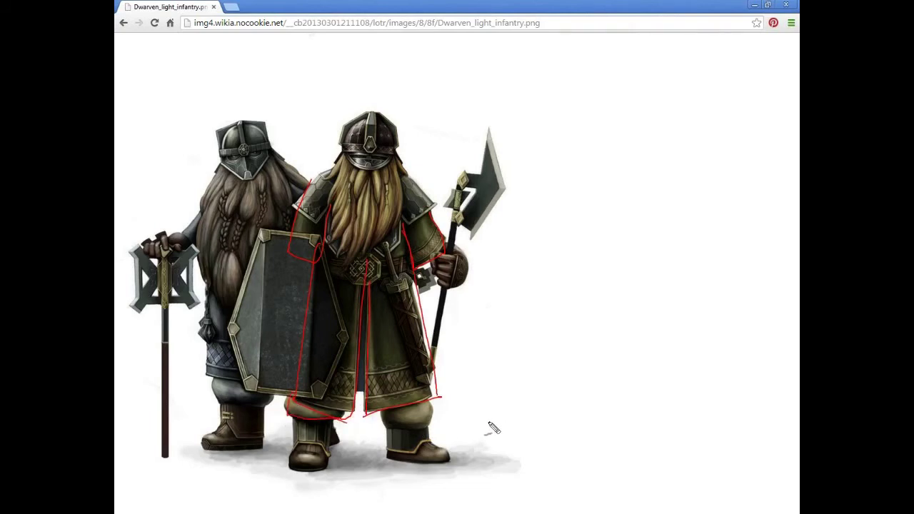
{"action": "mouse_move", "coordinate": [434, 348]}
{"action": "left_mouse_down"}
{"action": "mouse_move", "coordinate": [517, 319]}
{"action": "mouse_move", "coordinate": [488, 367]}
{"action": "left_mouse_up"}
{"action": "mouse_move", "coordinate": [459, 250]}
{"action": "left_mouse_down"}
{"action": "mouse_move", "coordinate": [440, 290]}
{"action": "mouse_move", "coordinate": [461, 252]}
{"action": "left_mouse_up"}
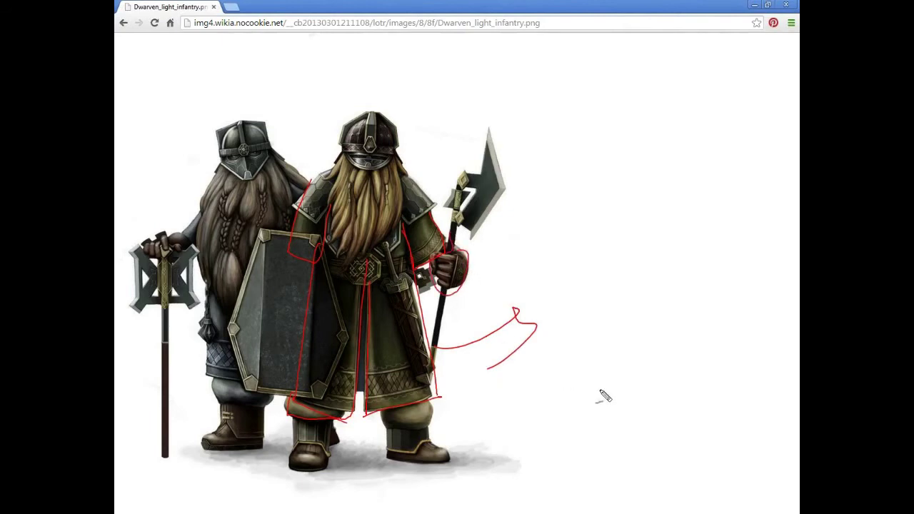
{"action": "key", "text": "Escape"}
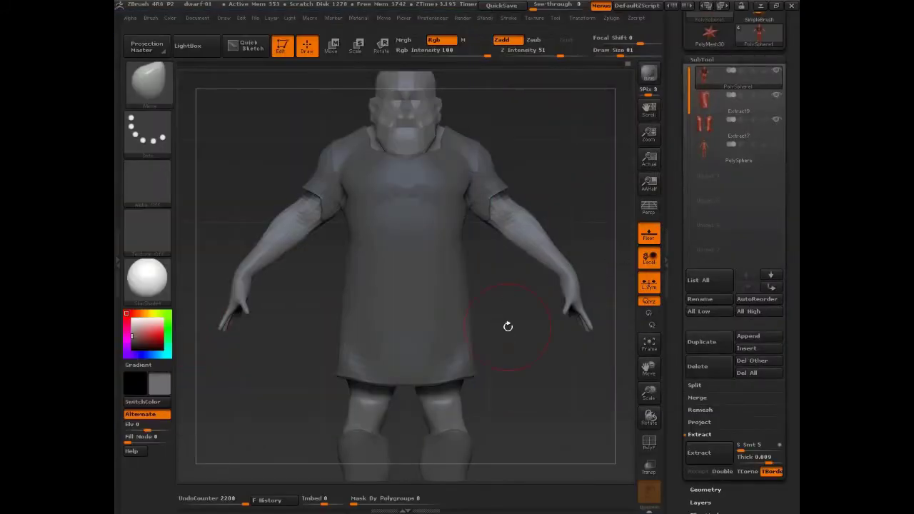
- Delete the closed tunic subtool
{"action": "left_click", "coordinate": [707, 100]}
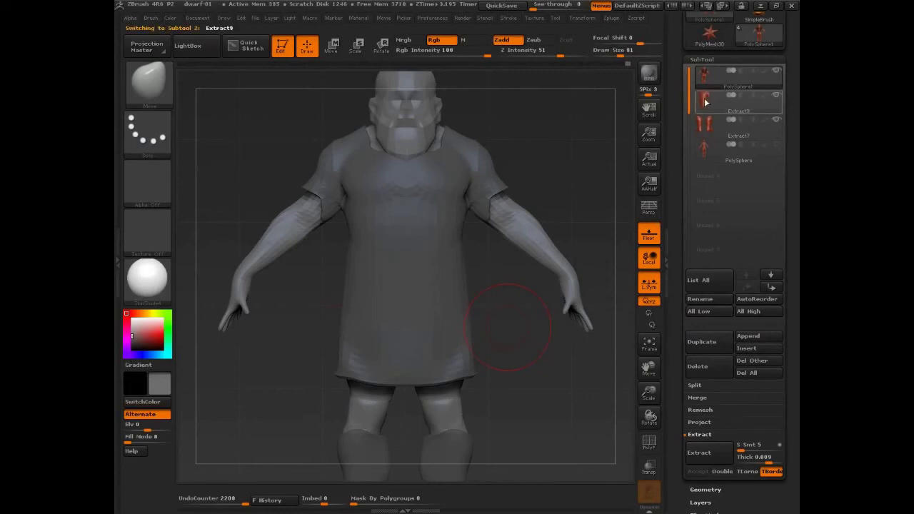
{"action": "left_click", "coordinate": [704, 368]}
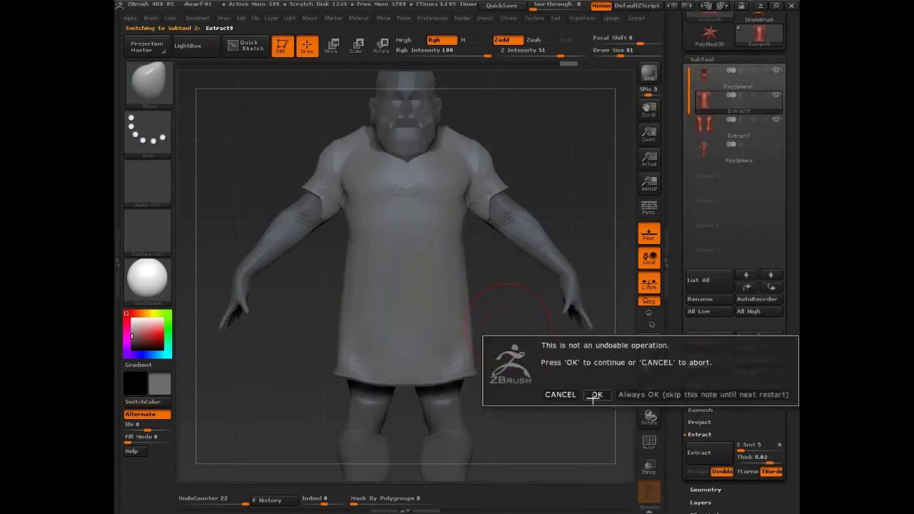
{"action": "left_click", "coordinate": [592, 396]}
- On the body, hide the head and unmask a vertical strip down the middle of the chest and abdomen at draw size 43
{"action": "left_click", "coordinate": [707, 77]}
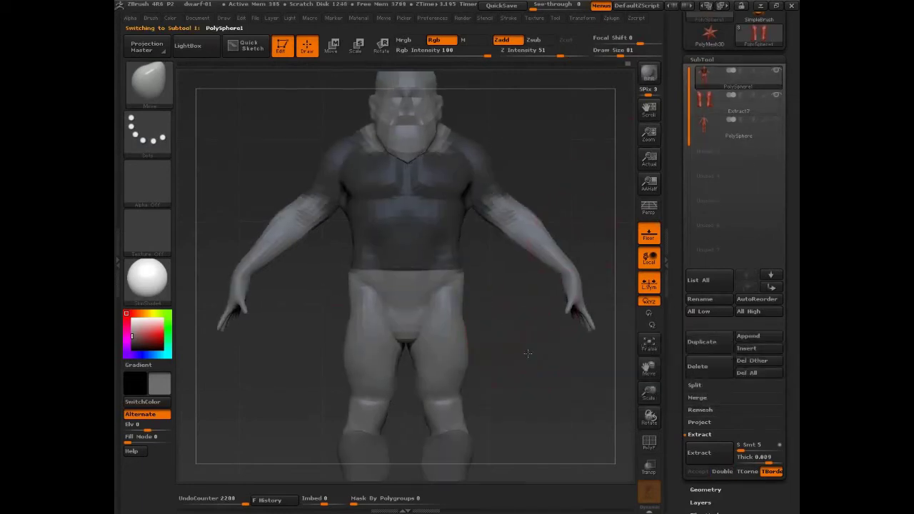
{"action": "left_click_drag", "start_coordinate": [527, 342], "coordinate": [538, 310], "text": "alt"}
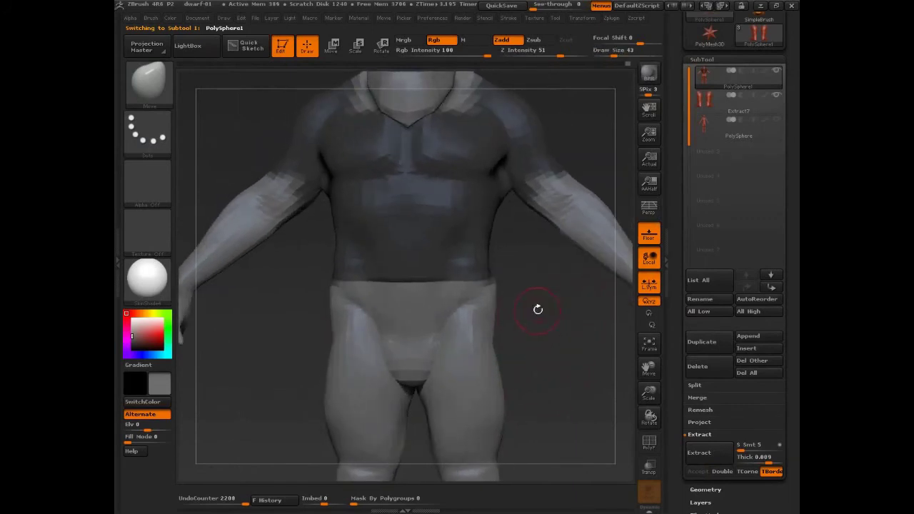
{"action": "left_click_drag", "start_coordinate": [525, 252], "coordinate": [545, 268]}
{"action": "left_click", "coordinate": [427, 108], "text": "ctrl+shift"}
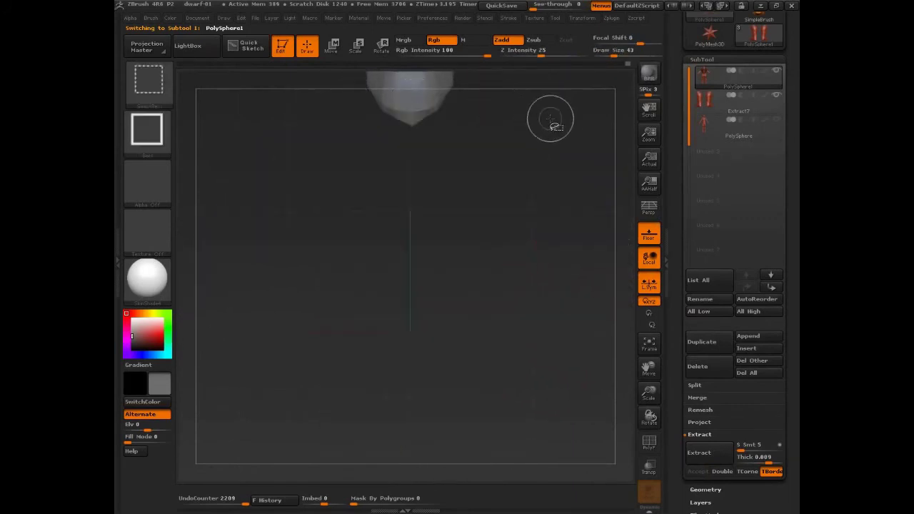
{"action": "left_click_drag", "start_coordinate": [551, 119], "coordinate": [561, 133], "text": "ctrl+shift"}
{"action": "left_click_drag", "start_coordinate": [411, 97], "coordinate": [409, 277], "text": "ctrl+alt"}
{"action": "key", "text": "b"}
{"action": "key", "text": "m"}
{"action": "key", "text": "v"}
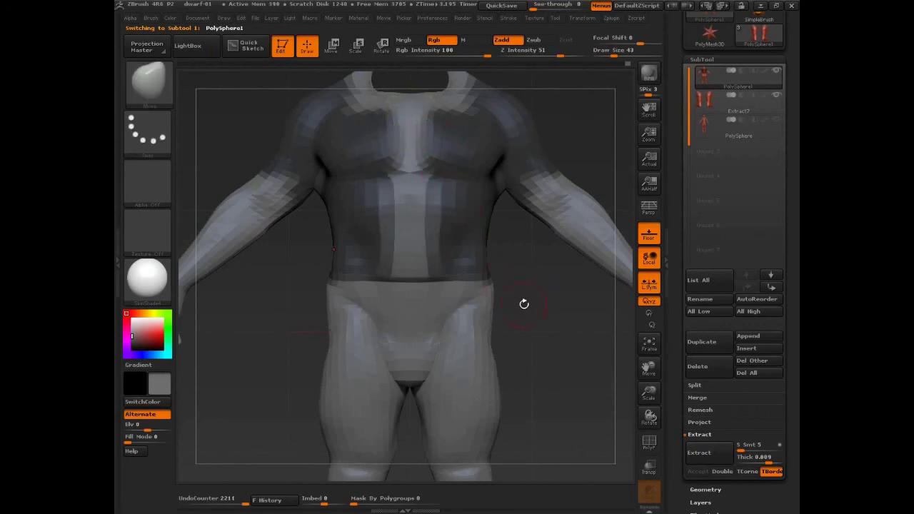
- Try extracting the masked shirt with its narrow front opening as a new subtool, and delete the result
{"action": "left_click", "coordinate": [711, 461]}
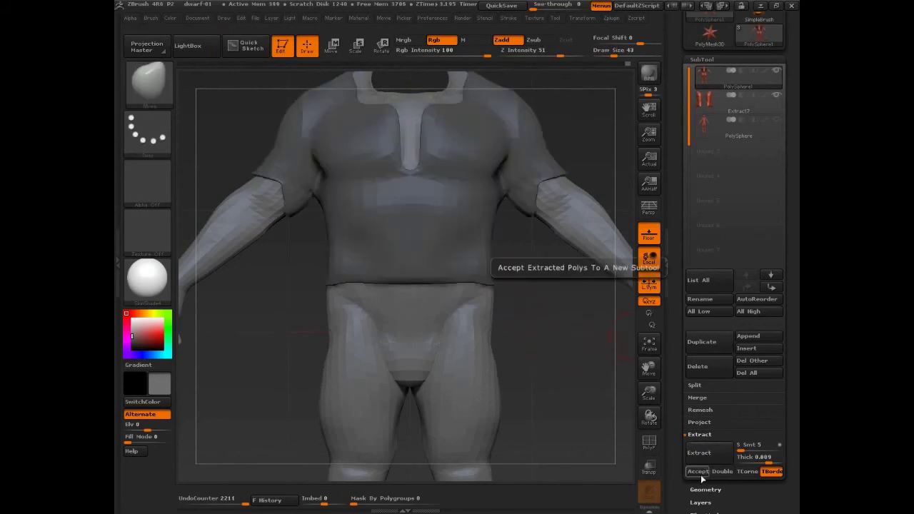
{"action": "left_click", "coordinate": [699, 472]}
{"action": "left_click", "coordinate": [736, 105]}
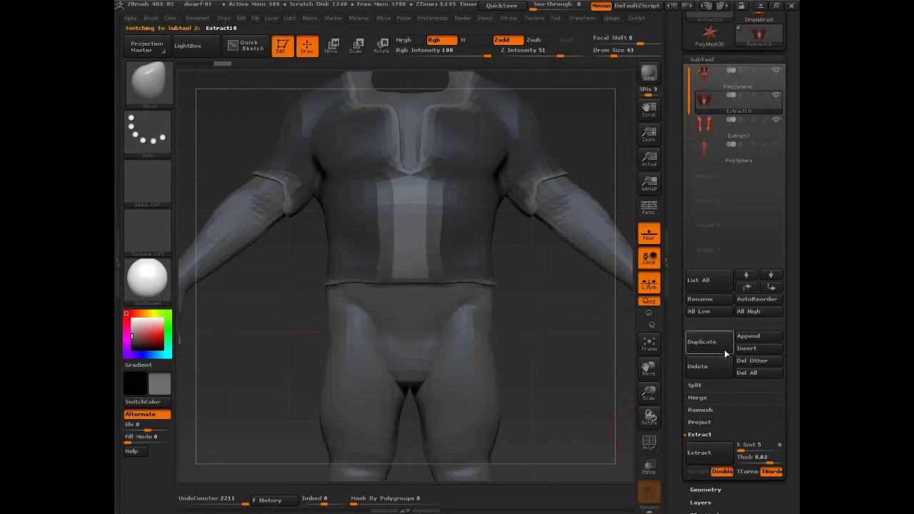
{"action": "left_click", "coordinate": [706, 372]}
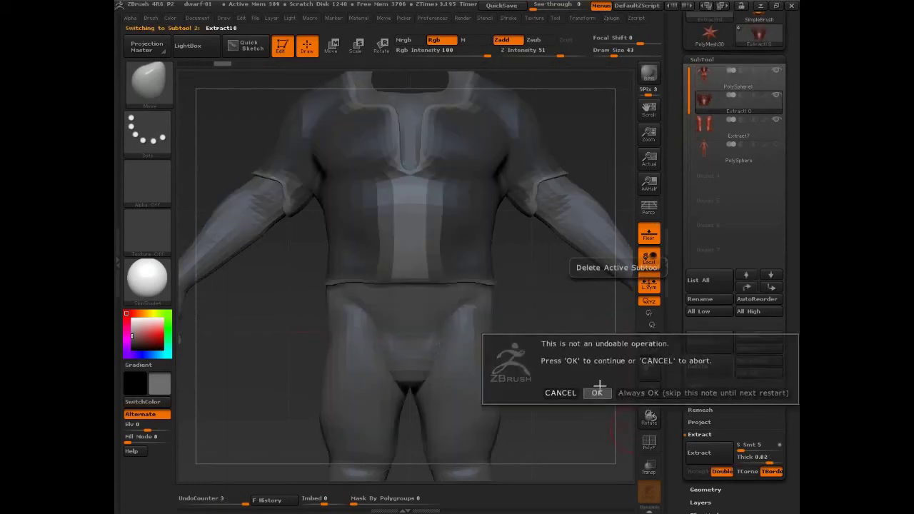
{"action": "left_click", "coordinate": [595, 392]}
- On the body, widen the unmasked strip over the abdomen down to the shirt's lower edge
{"action": "left_click", "coordinate": [704, 75]}
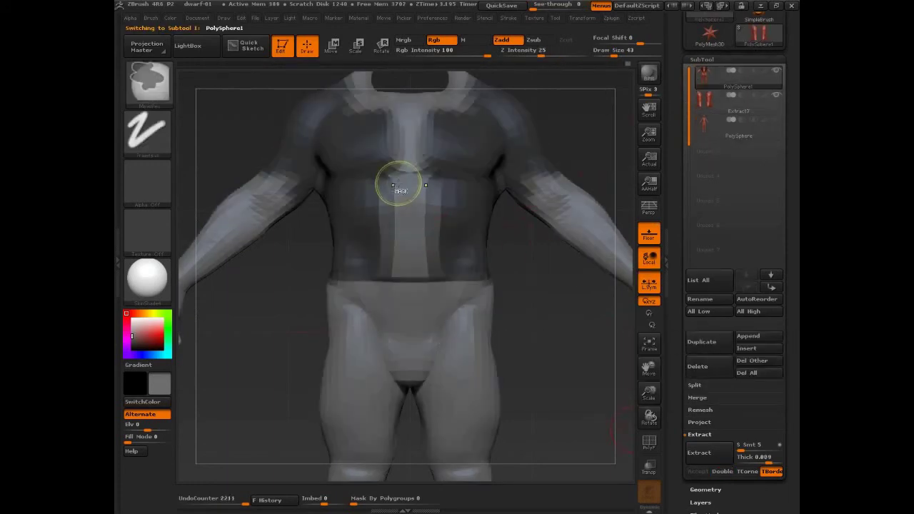
{"action": "mouse_move", "coordinate": [398, 208]}
{"action": "left_mouse_down", "text": "ctrl+alt"}
{"action": "mouse_move", "coordinate": [387, 250]}
{"action": "mouse_move", "coordinate": [381, 207]}
{"action": "mouse_move", "coordinate": [385, 214]}
{"action": "left_mouse_up", "text": "ctrl+alt"}
{"action": "mouse_move", "coordinate": [383, 278]}
{"action": "left_mouse_down", "text": "ctrl+alt"}
{"action": "mouse_move", "coordinate": [382, 307]}
{"action": "mouse_move", "coordinate": [397, 275]}
{"action": "left_mouse_up", "text": "ctrl+alt"}
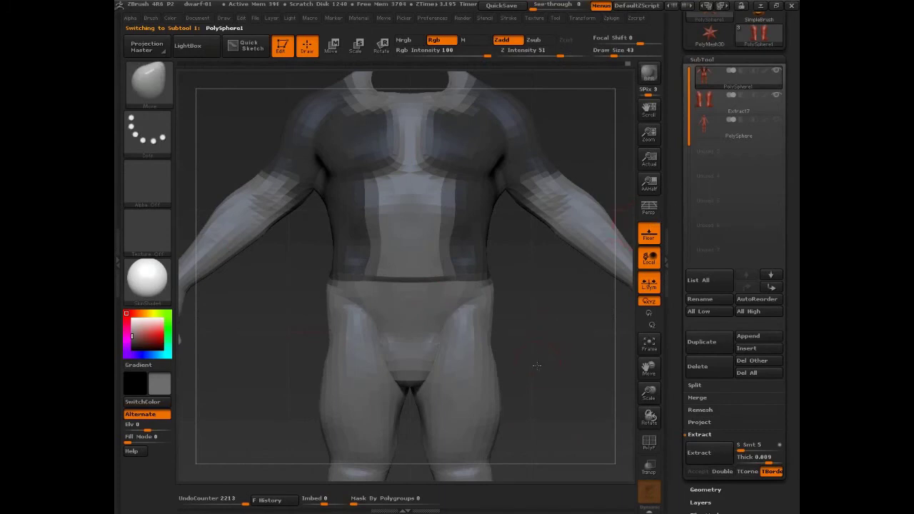
{"action": "mouse_move", "coordinate": [537, 366]}
{"action": "left_mouse_down"}
{"action": "mouse_move", "coordinate": [586, 342]}
{"action": "mouse_move", "coordinate": [560, 329]}
{"action": "left_mouse_up"}
{"action": "mouse_move", "coordinate": [575, 370]}
{"action": "left_mouse_down"}
{"action": "mouse_move", "coordinate": [566, 373]}
{"action": "mouse_move", "coordinate": [593, 368]}
{"action": "left_mouse_up"}
- Extract the open-fronted shirt from the mask, accept it as a new subtool, and make it active
{"action": "left_click", "coordinate": [708, 455]}
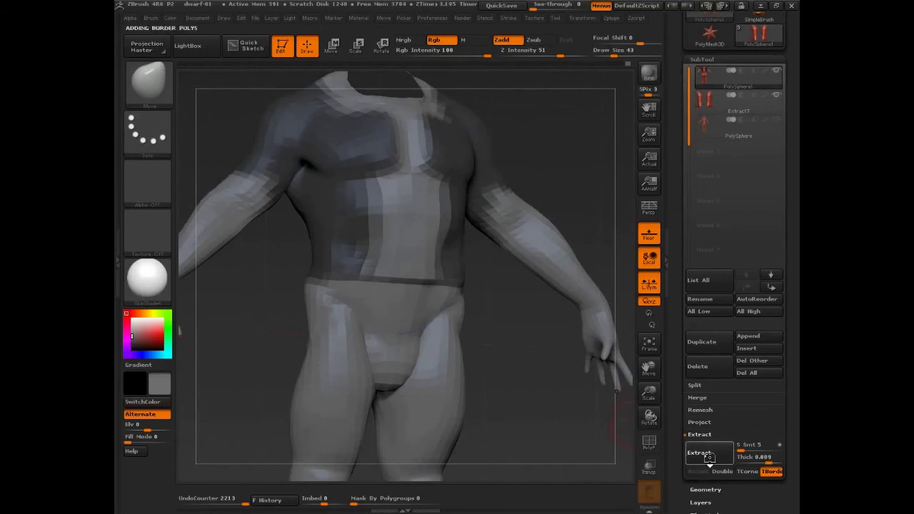
{"action": "key", "text": "ctrl+z"}
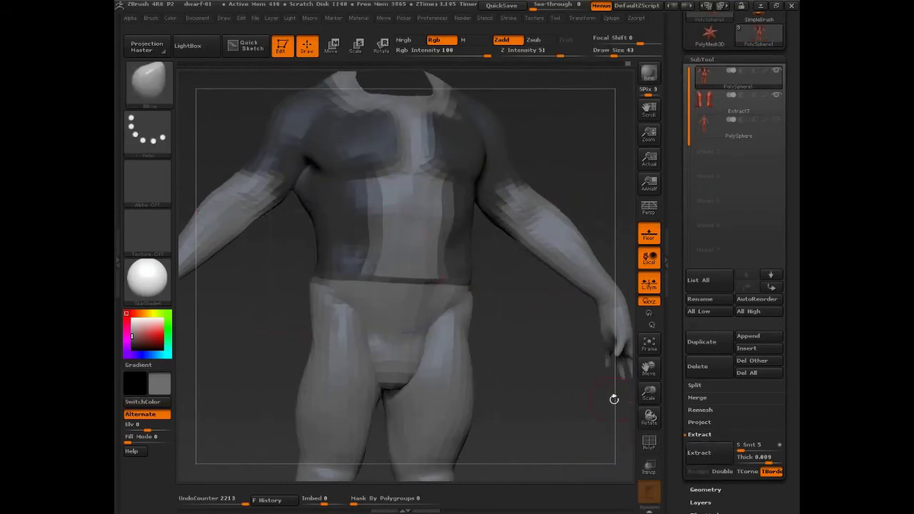
{"action": "left_click", "coordinate": [701, 453]}
{"action": "left_click", "coordinate": [698, 471]}
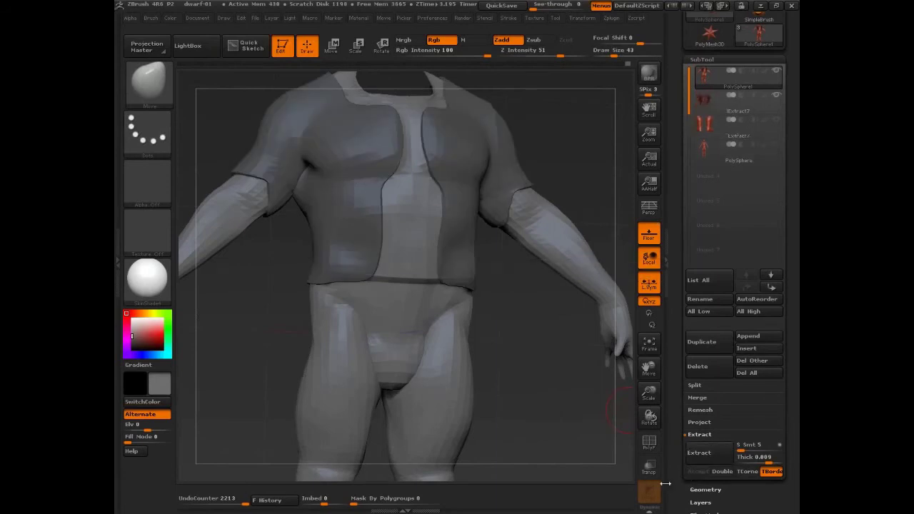
{"action": "left_click", "coordinate": [714, 103]}
- Pull the open shirt's lower edge down over the upper thighs with Move at draw sizes 136 and 92
{"action": "left_click_drag", "start_coordinate": [558, 365], "coordinate": [520, 328], "text": "alt"}
{"action": "key", "text": "s"}
{"action": "left_click_drag", "start_coordinate": [514, 328], "coordinate": [523, 328]}
{"action": "left_click_drag", "start_coordinate": [526, 338], "coordinate": [520, 343], "text": "shift"}
{"action": "key", "text": "s"}
{"action": "left_click_drag", "start_coordinate": [446, 255], "coordinate": [439, 255]}
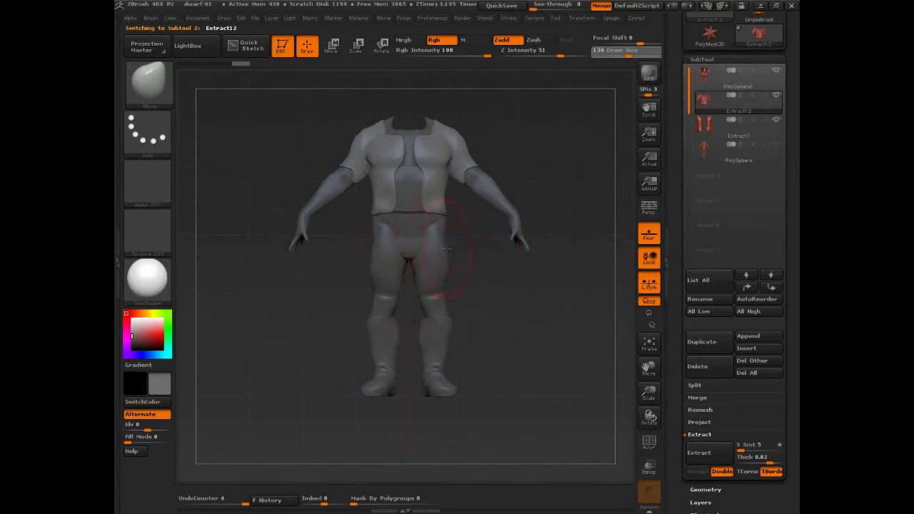
{"action": "mouse_move", "coordinate": [436, 215]}
{"action": "left_mouse_down"}
{"action": "mouse_move", "coordinate": [433, 244]}
{"action": "mouse_move", "coordinate": [445, 236]}
{"action": "mouse_move", "coordinate": [448, 253]}
{"action": "left_mouse_up"}
{"action": "key", "text": "ctrl+z"}
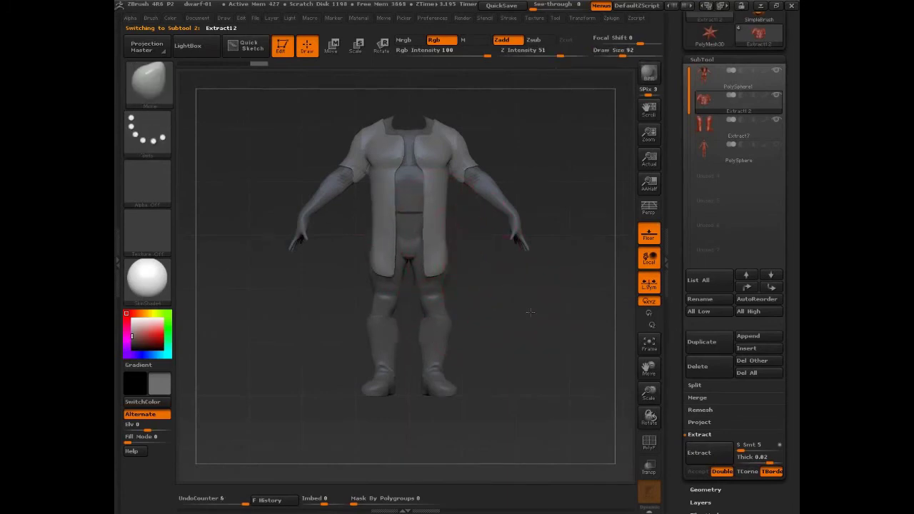
- Lengthen the two front panels and hem to just above the boots with Move, forming a long open coat
{"action": "left_click_drag", "start_coordinate": [530, 313], "coordinate": [497, 298]}
{"action": "key", "text": "s"}
{"action": "mouse_move", "coordinate": [498, 298]}
{"action": "left_mouse_down"}
{"action": "mouse_move", "coordinate": [513, 298]}
{"action": "mouse_move", "coordinate": [483, 309]}
{"action": "left_mouse_up"}
{"action": "mouse_move", "coordinate": [444, 219]}
{"action": "left_mouse_down"}
{"action": "mouse_move", "coordinate": [423, 298]}
{"action": "mouse_move", "coordinate": [424, 289]}
{"action": "left_mouse_up"}
{"action": "key", "text": "ctrl+z"}
{"action": "left_click_drag", "start_coordinate": [446, 223], "coordinate": [436, 251]}
{"action": "key", "text": "s"}
{"action": "mouse_move", "coordinate": [440, 247]}
{"action": "left_mouse_down"}
{"action": "mouse_move", "coordinate": [432, 248]}
{"action": "mouse_move", "coordinate": [440, 277]}
{"action": "mouse_move", "coordinate": [500, 286]}
{"action": "mouse_move", "coordinate": [475, 314]}
{"action": "left_mouse_up"}
- Widen the coat's sleeve openings and adjust its neckline edge with Move at draw sizes 123 and 92
{"action": "key", "text": "s"}
{"action": "mouse_move", "coordinate": [537, 323]}
{"action": "left_mouse_down"}
{"action": "mouse_move", "coordinate": [554, 318]}
{"action": "mouse_move", "coordinate": [528, 313]}
{"action": "mouse_move", "coordinate": [525, 325]}
{"action": "mouse_move", "coordinate": [496, 320]}
{"action": "mouse_move", "coordinate": [502, 327]}
{"action": "mouse_move", "coordinate": [407, 295]}
{"action": "left_mouse_up"}
{"action": "key", "text": "s"}
{"action": "left_click_drag", "start_coordinate": [427, 241], "coordinate": [410, 239]}
{"action": "left_click_drag", "start_coordinate": [343, 196], "coordinate": [405, 208]}
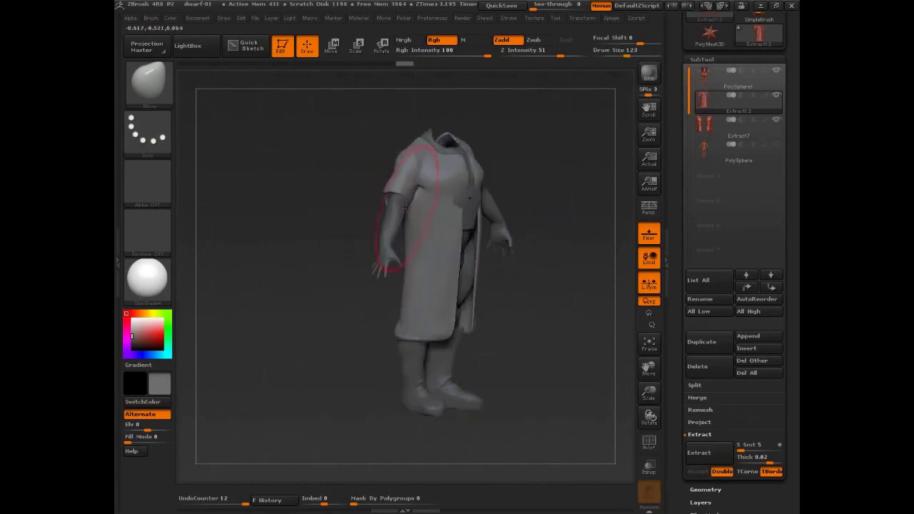
{"action": "mouse_move", "coordinate": [523, 200]}
{"action": "left_mouse_down"}
{"action": "mouse_move", "coordinate": [360, 202]}
{"action": "mouse_move", "coordinate": [378, 213]}
{"action": "left_mouse_up"}
{"action": "key", "text": "s"}
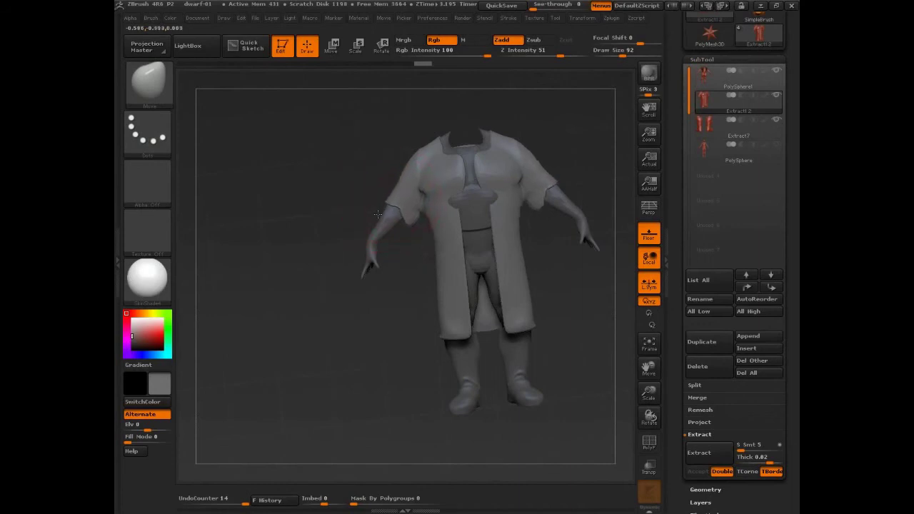
{"action": "left_click_drag", "start_coordinate": [441, 155], "coordinate": [439, 143]}
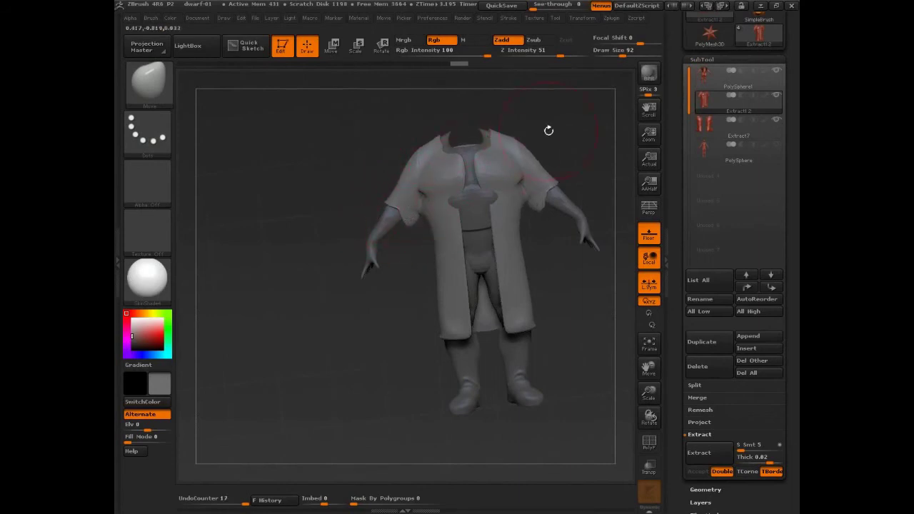
- Smooth and straighten the coat's front opening edges, using the Move brush at Draw Size 74 for the lower panels
{"action": "left_click_drag", "start_coordinate": [547, 129], "coordinate": [434, 203]}
{"action": "left_click_drag", "start_coordinate": [365, 257], "coordinate": [435, 272], "text": "shift"}
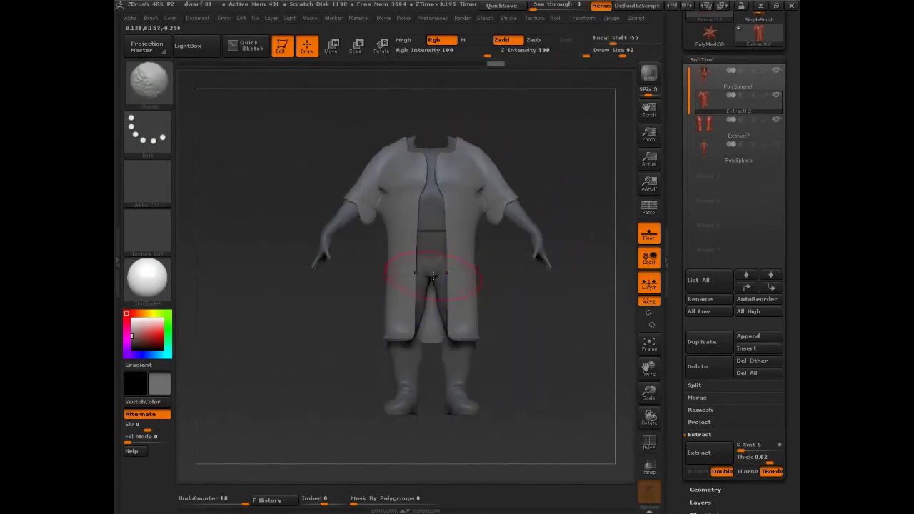
{"action": "key", "text": "s"}
{"action": "left_click_drag", "start_coordinate": [444, 220], "coordinate": [440, 220]}
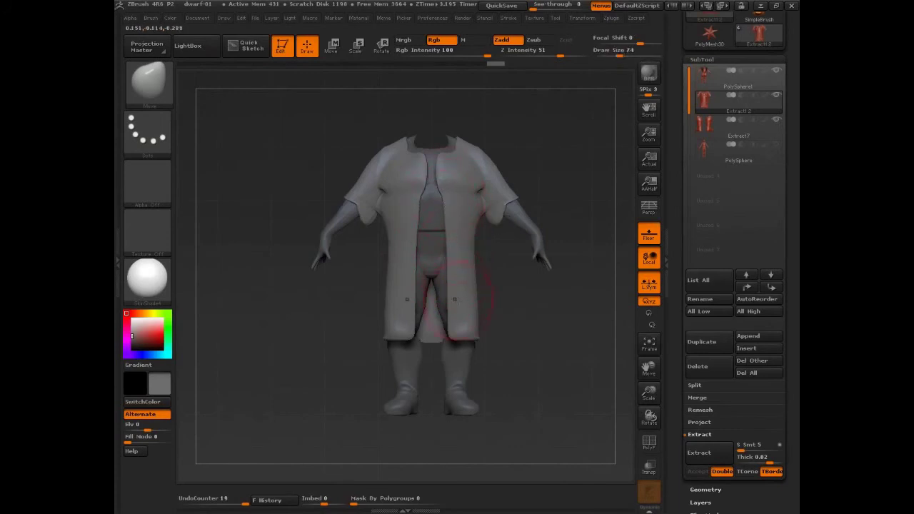
{"action": "key", "text": "s"}
{"action": "left_click_drag", "start_coordinate": [454, 314], "coordinate": [472, 314]}
- Reshape the coat's sleeves and side silhouette with the Move brush, working around to the back
{"action": "key", "text": "s"}
{"action": "mouse_move", "coordinate": [442, 220]}
{"action": "left_mouse_down"}
{"action": "mouse_move", "coordinate": [379, 207]}
{"action": "mouse_move", "coordinate": [365, 216]}
{"action": "mouse_move", "coordinate": [350, 209]}
{"action": "mouse_move", "coordinate": [355, 218]}
{"action": "left_mouse_up"}
{"action": "key", "text": "s"}
{"action": "mouse_move", "coordinate": [300, 207]}
{"action": "left_mouse_down"}
{"action": "mouse_move", "coordinate": [364, 208]}
{"action": "mouse_move", "coordinate": [353, 214]}
{"action": "left_mouse_up"}
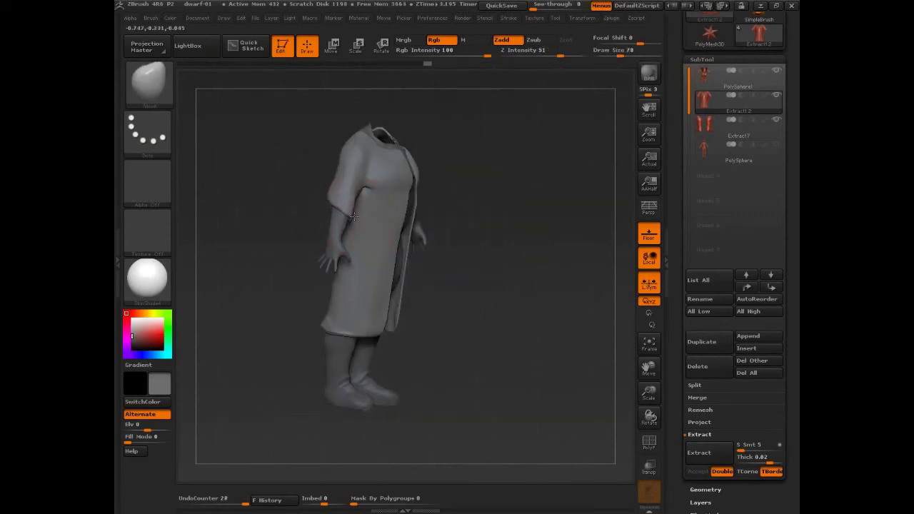
{"action": "left_click_drag", "start_coordinate": [427, 207], "coordinate": [528, 203]}
{"action": "left_click_drag", "start_coordinate": [322, 205], "coordinate": [328, 222]}
{"action": "left_click_drag", "start_coordinate": [305, 180], "coordinate": [303, 167]}
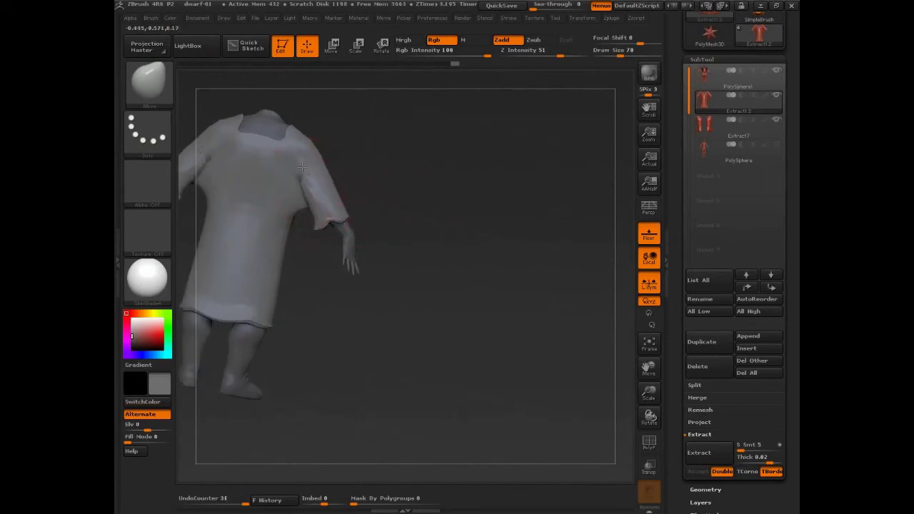
- Refine the coat's underarm area and sleeve openings with smaller Move strokes and light smoothing, at Draw Size 53
{"action": "mouse_move", "coordinate": [366, 172]}
{"action": "left_mouse_down"}
{"action": "mouse_move", "coordinate": [466, 142]}
{"action": "mouse_move", "coordinate": [327, 214]}
{"action": "left_mouse_up"}
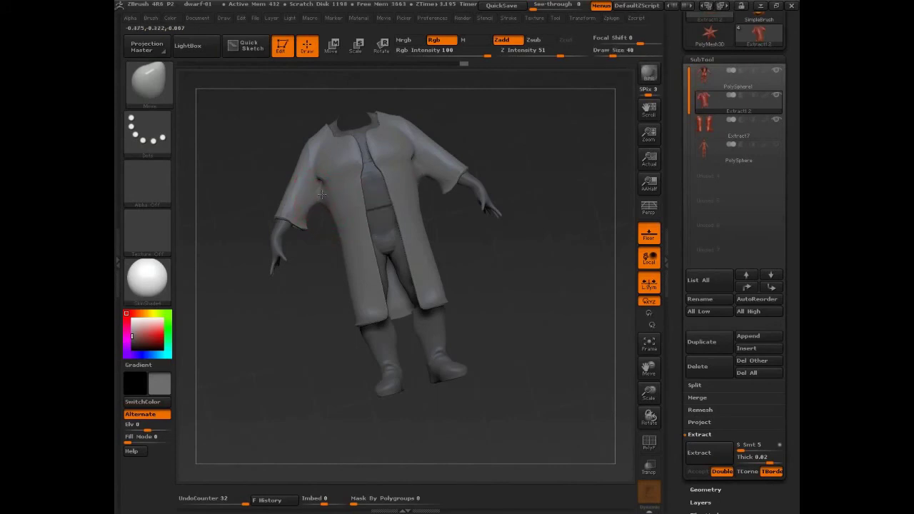
{"action": "left_click_drag", "start_coordinate": [321, 185], "coordinate": [320, 180]}
{"action": "mouse_move", "coordinate": [315, 243]}
{"action": "left_mouse_down"}
{"action": "mouse_move", "coordinate": [320, 179]}
{"action": "mouse_move", "coordinate": [329, 236]}
{"action": "left_mouse_up"}
{"action": "mouse_move", "coordinate": [320, 198]}
{"action": "left_mouse_down"}
{"action": "mouse_move", "coordinate": [331, 188]}
{"action": "mouse_move", "coordinate": [326, 219]}
{"action": "left_mouse_up"}
{"action": "key", "text": "s"}
{"action": "left_click_drag", "start_coordinate": [326, 231], "coordinate": [364, 222]}
{"action": "left_click_drag", "start_coordinate": [325, 152], "coordinate": [324, 171], "text": "shift"}
{"action": "left_click_drag", "start_coordinate": [333, 262], "coordinate": [326, 224]}
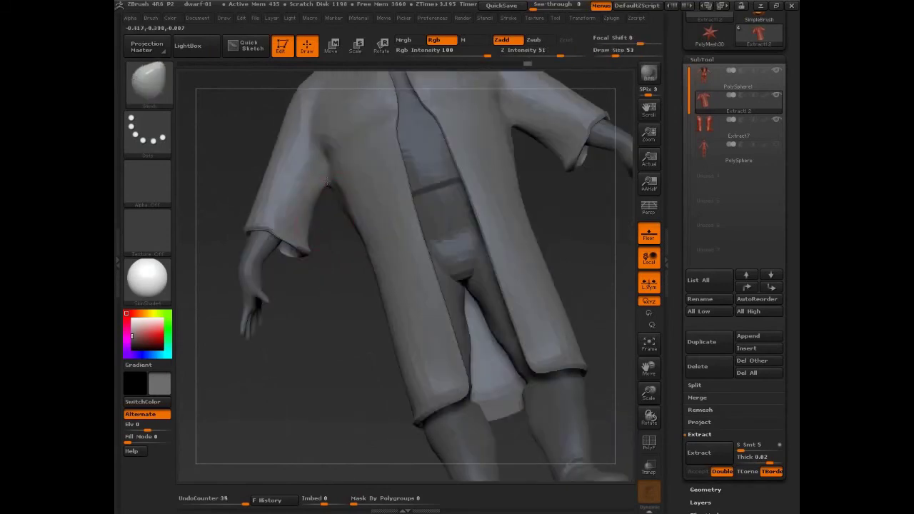
- Push the coat's underarm fold upward with the Move brush, and enlarge the Draw Size to 103
{"action": "left_click_drag", "start_coordinate": [328, 184], "coordinate": [326, 170]}
{"action": "left_click_drag", "start_coordinate": [334, 181], "coordinate": [330, 170]}
{"action": "left_click_drag", "start_coordinate": [328, 238], "coordinate": [328, 275]}
{"action": "key", "text": "s"}
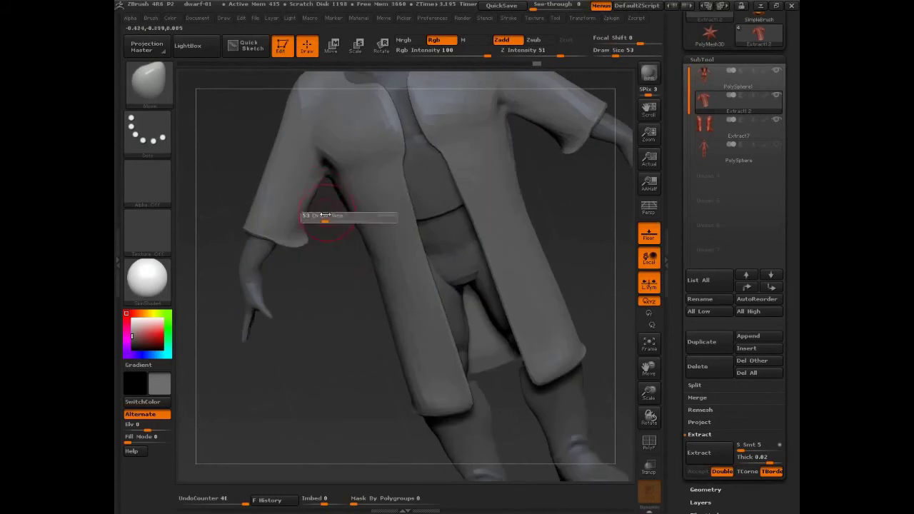
{"action": "left_click_drag", "start_coordinate": [325, 215], "coordinate": [333, 214]}
{"action": "left_click_drag", "start_coordinate": [317, 269], "coordinate": [357, 269]}
{"action": "left_click_drag", "start_coordinate": [307, 335], "coordinate": [303, 275], "text": "shift"}
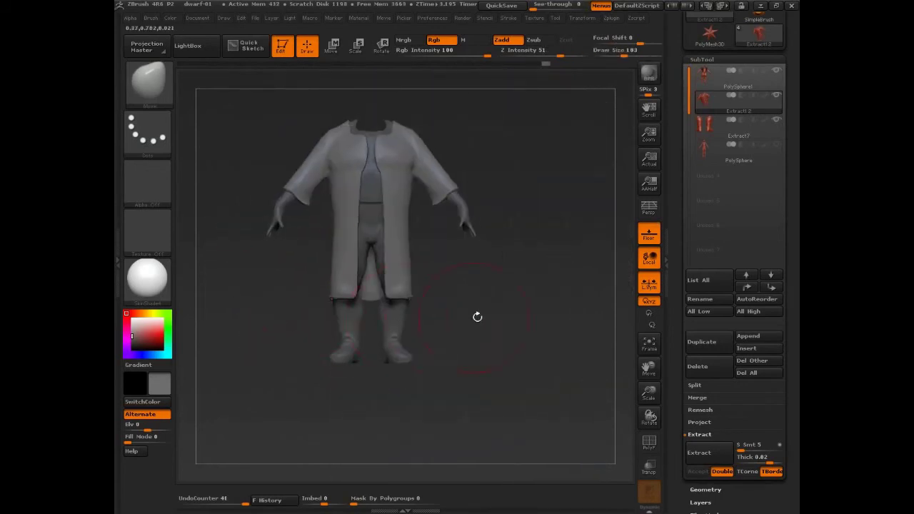
- Select the PolySphere1 body subtool and unhide its hidden head and torso parts
{"action": "left_click_drag", "start_coordinate": [477, 316], "coordinate": [533, 330]}
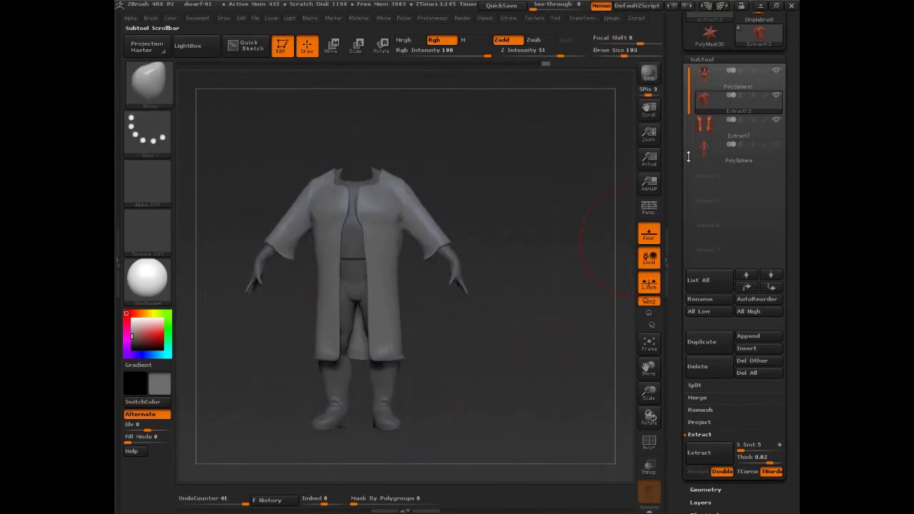
{"action": "left_click", "coordinate": [706, 75]}
{"action": "left_click", "coordinate": [537, 289], "text": "ctrl+shift"}
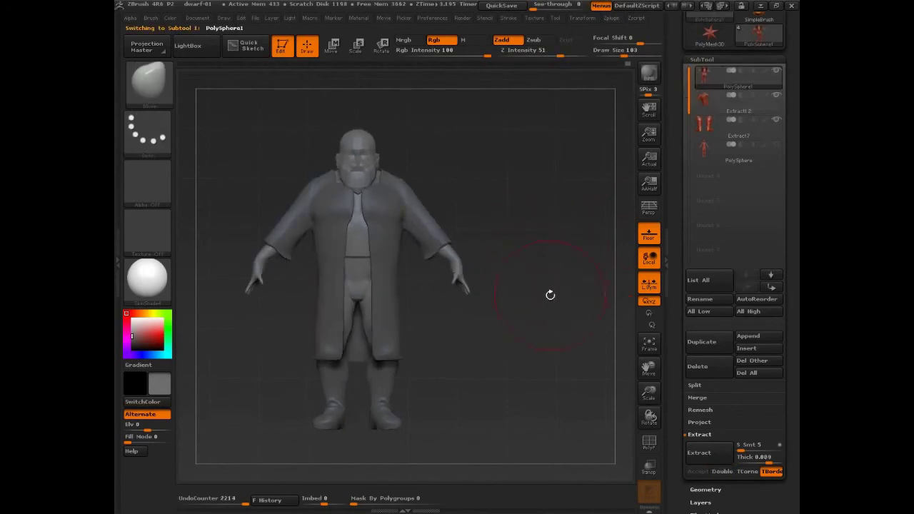
{"action": "left_click_drag", "start_coordinate": [549, 292], "coordinate": [585, 196], "text": "alt"}
- Reselect the coat subtool and pull its front edges toward the centre down to the hem, using a smaller Move brush
{"action": "left_click", "coordinate": [736, 101]}
{"action": "key", "text": "s"}
{"action": "mouse_move", "coordinate": [428, 224]}
{"action": "left_mouse_down"}
{"action": "mouse_move", "coordinate": [409, 225]}
{"action": "mouse_move", "coordinate": [406, 248]}
{"action": "left_mouse_up"}
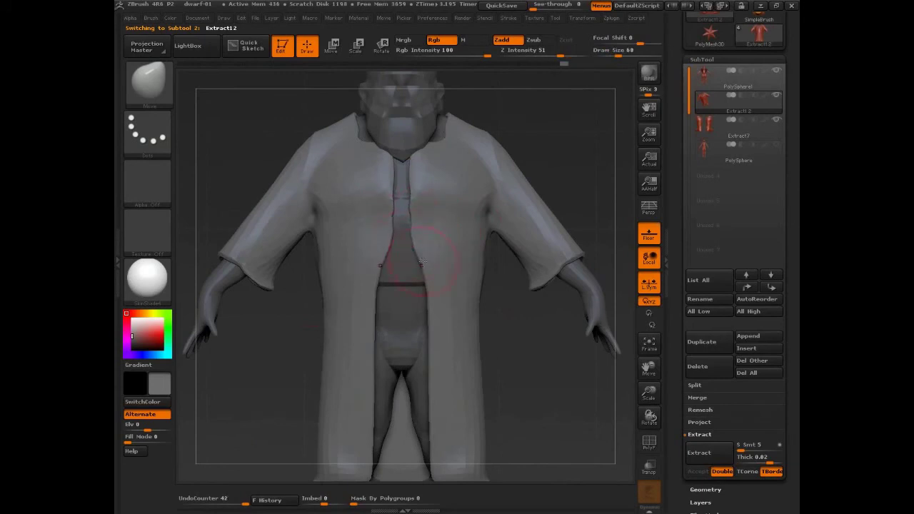
{"action": "left_click_drag", "start_coordinate": [427, 308], "coordinate": [420, 305]}
{"action": "left_click_drag", "start_coordinate": [507, 340], "coordinate": [482, 258], "text": "alt"}
{"action": "mouse_move", "coordinate": [397, 214]}
{"action": "left_mouse_down"}
{"action": "mouse_move", "coordinate": [402, 257]}
{"action": "mouse_move", "coordinate": [373, 295]}
{"action": "left_mouse_up"}
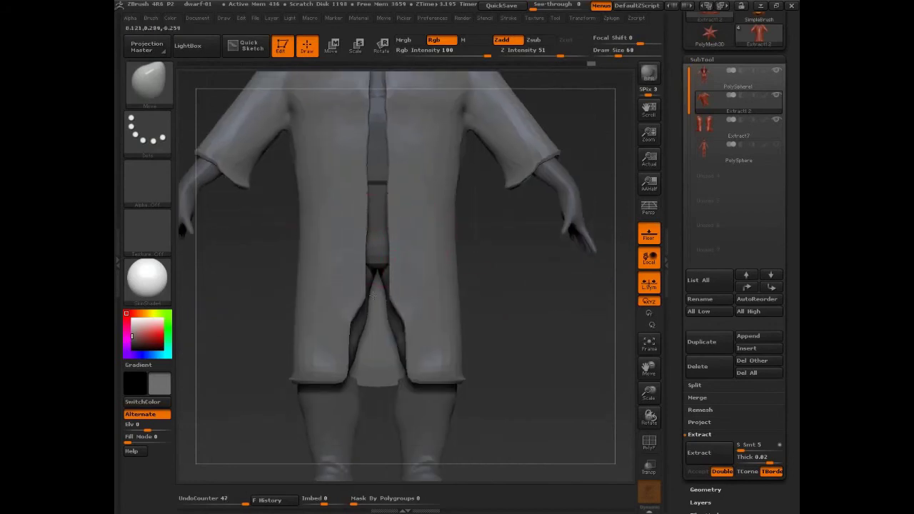
{"action": "mouse_move", "coordinate": [407, 324]}
{"action": "left_mouse_down"}
{"action": "mouse_move", "coordinate": [390, 327]}
{"action": "mouse_move", "coordinate": [398, 379]}
{"action": "left_mouse_up"}
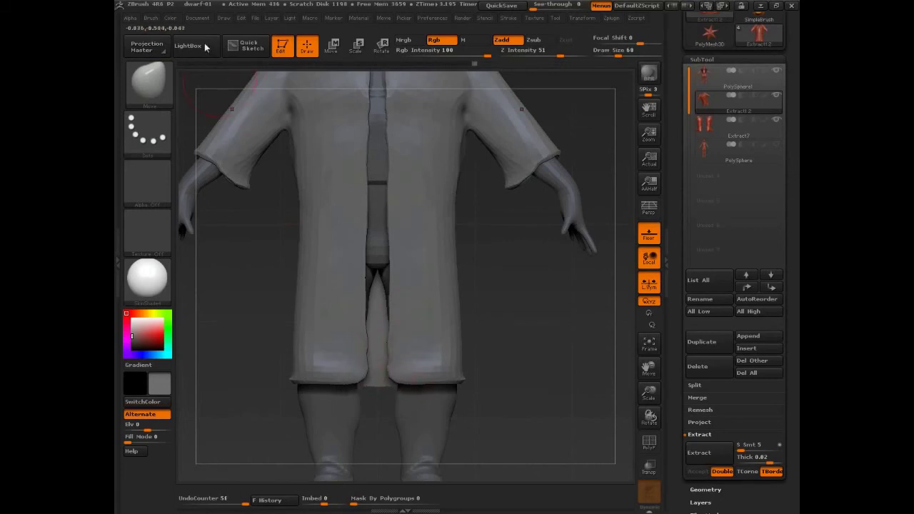
- Restore the brush palette's default configuration, keeping the Move brush active
{"action": "left_click", "coordinate": [130, 18]}
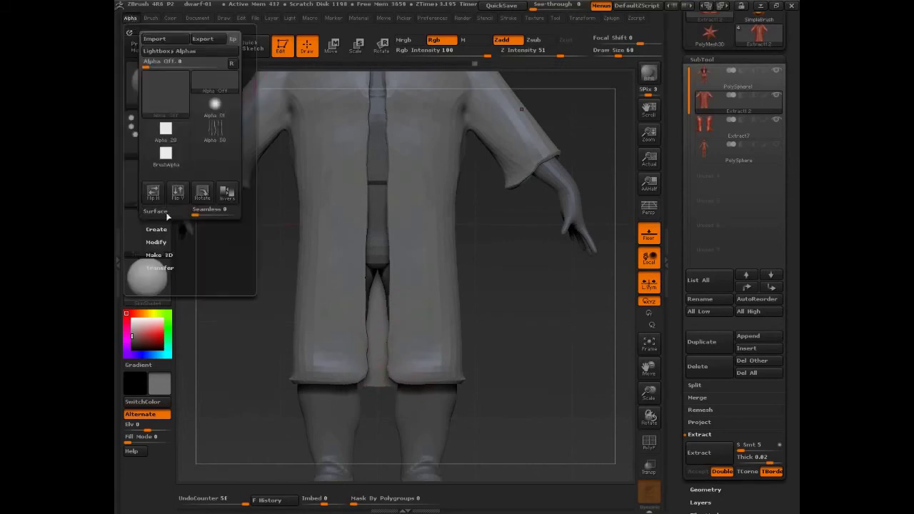
{"action": "left_click", "coordinate": [151, 18]}
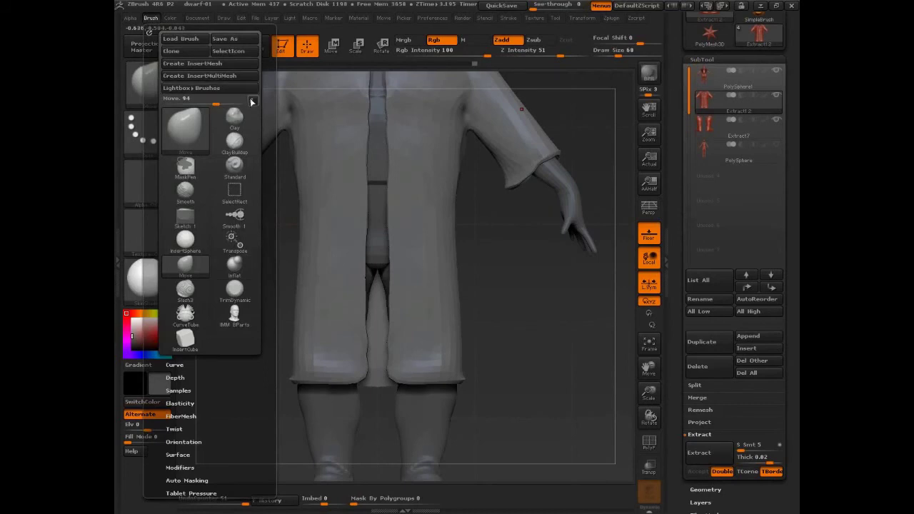
{"action": "left_click", "coordinate": [251, 102]}
{"action": "left_click", "coordinate": [180, 193]}
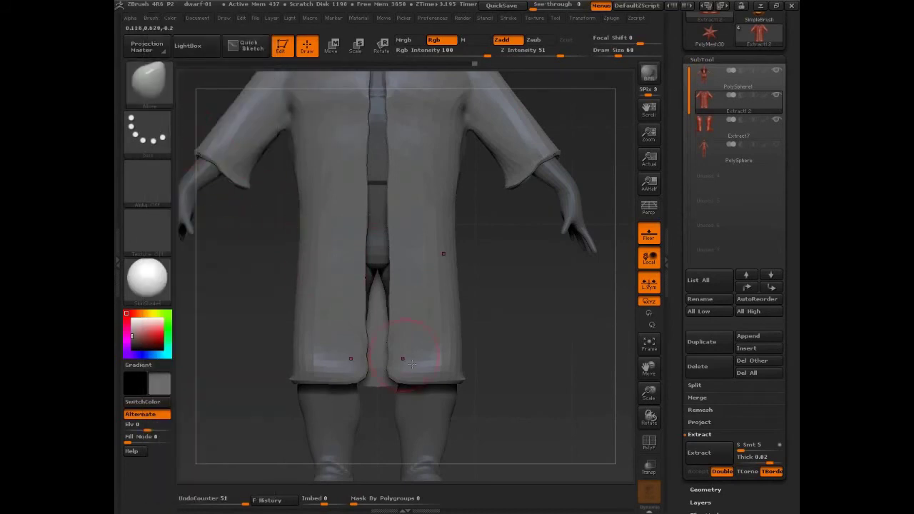
- Square off the lower inner corners of the coat's front panels with Draw Size 34 and smooth them
{"action": "key", "text": "s"}
{"action": "left_click_drag", "start_coordinate": [395, 381], "coordinate": [388, 382]}
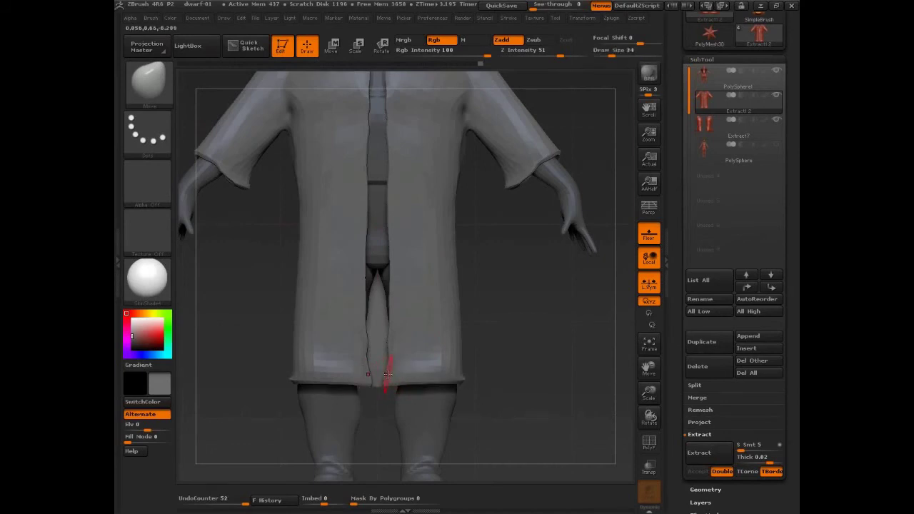
{"action": "mouse_move", "coordinate": [388, 372]}
{"action": "left_mouse_down", "text": "shift"}
{"action": "mouse_move", "coordinate": [387, 356]}
{"action": "mouse_move", "coordinate": [390, 369]}
{"action": "left_mouse_up", "text": "shift"}
{"action": "mouse_move", "coordinate": [513, 338]}
{"action": "left_mouse_down"}
{"action": "mouse_move", "coordinate": [535, 343]}
{"action": "mouse_move", "coordinate": [512, 384]}
{"action": "mouse_move", "coordinate": [504, 278]}
{"action": "mouse_move", "coordinate": [520, 306]}
{"action": "left_mouse_up"}
- Enlarge the Move brush and reshape the coat's upper back and rear collar toward the neck
{"action": "key", "text": "s"}
{"action": "left_click_drag", "start_coordinate": [596, 220], "coordinate": [565, 272]}
{"action": "mouse_move", "coordinate": [222, 286]}
{"action": "left_mouse_down"}
{"action": "mouse_move", "coordinate": [321, 278]}
{"action": "mouse_move", "coordinate": [235, 283]}
{"action": "left_mouse_up"}
{"action": "mouse_move", "coordinate": [384, 254]}
{"action": "left_mouse_down"}
{"action": "mouse_move", "coordinate": [405, 225]}
{"action": "mouse_move", "coordinate": [389, 233]}
{"action": "mouse_move", "coordinate": [421, 241]}
{"action": "mouse_move", "coordinate": [415, 230]}
{"action": "left_mouse_up"}
{"action": "key", "text": "s"}
{"action": "left_click_drag", "start_coordinate": [476, 181], "coordinate": [431, 250]}
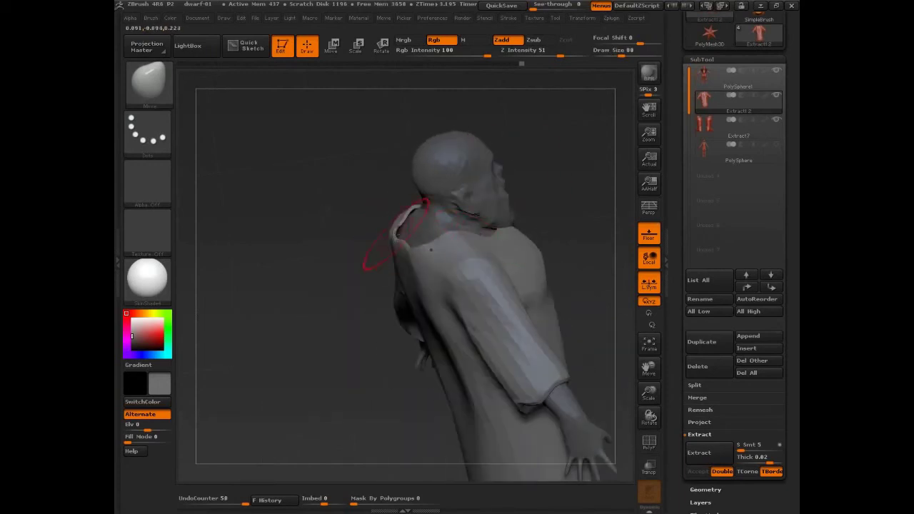
{"action": "left_click_drag", "start_coordinate": [413, 218], "coordinate": [408, 228]}
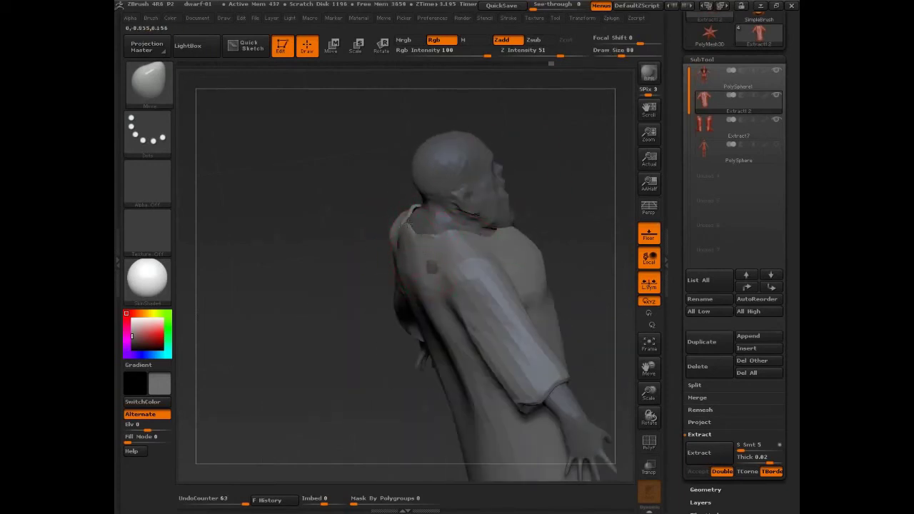
- Fit the rear collar closer against the nape and upper back, and smooth its edge
{"action": "left_click_drag", "start_coordinate": [496, 214], "coordinate": [485, 238]}
{"action": "left_click_drag", "start_coordinate": [426, 269], "coordinate": [416, 270]}
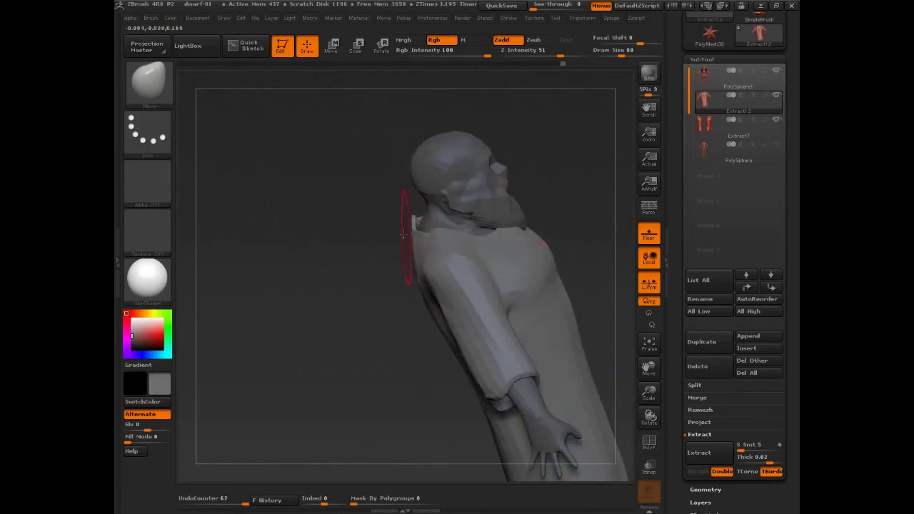
{"action": "left_click_drag", "start_coordinate": [404, 234], "coordinate": [409, 256]}
{"action": "left_click_drag", "start_coordinate": [445, 188], "coordinate": [397, 204]}
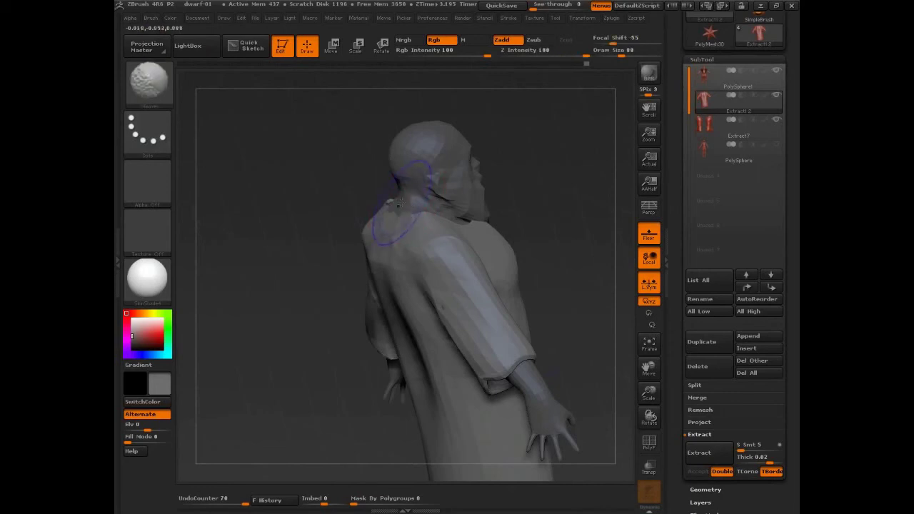
- Set the Draw Size to 159 and pull the coat's collar and shoulder line up around the neck
{"action": "mouse_move", "coordinate": [531, 193]}
{"action": "left_mouse_down"}
{"action": "mouse_move", "coordinate": [559, 197]}
{"action": "mouse_move", "coordinate": [486, 200]}
{"action": "left_mouse_up"}
{"action": "left_click_drag", "start_coordinate": [414, 227], "coordinate": [416, 214]}
{"action": "left_click_drag", "start_coordinate": [622, 55], "coordinate": [631, 54]}
{"action": "left_click_drag", "start_coordinate": [417, 217], "coordinate": [414, 211]}
{"action": "left_click_drag", "start_coordinate": [520, 181], "coordinate": [485, 182]}
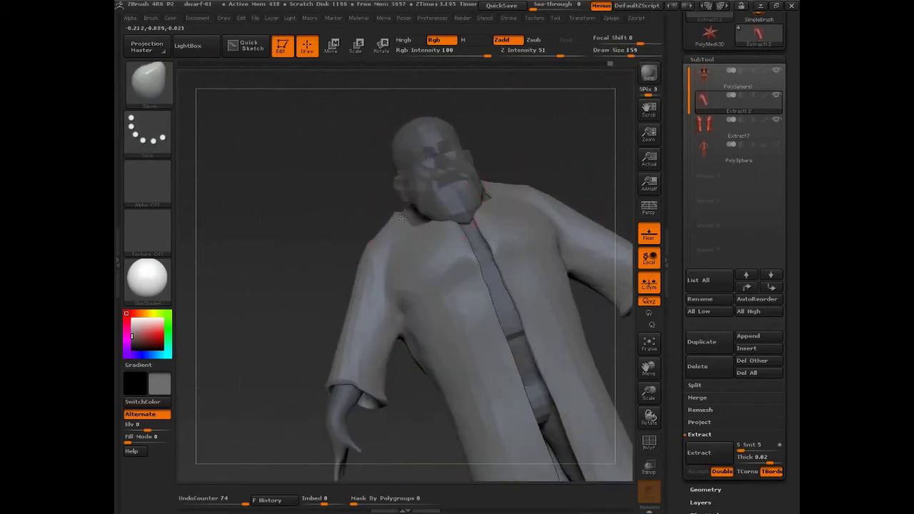
- Adjust the coat's front neckline beneath the beard with the Move brush at Draw Size 65
{"action": "mouse_move", "coordinate": [565, 150]}
{"action": "left_mouse_down"}
{"action": "mouse_move", "coordinate": [566, 173]}
{"action": "mouse_move", "coordinate": [591, 176]}
{"action": "mouse_move", "coordinate": [529, 207]}
{"action": "left_mouse_up"}
{"action": "key", "text": "s"}
{"action": "left_click_drag", "start_coordinate": [432, 230], "coordinate": [415, 231]}
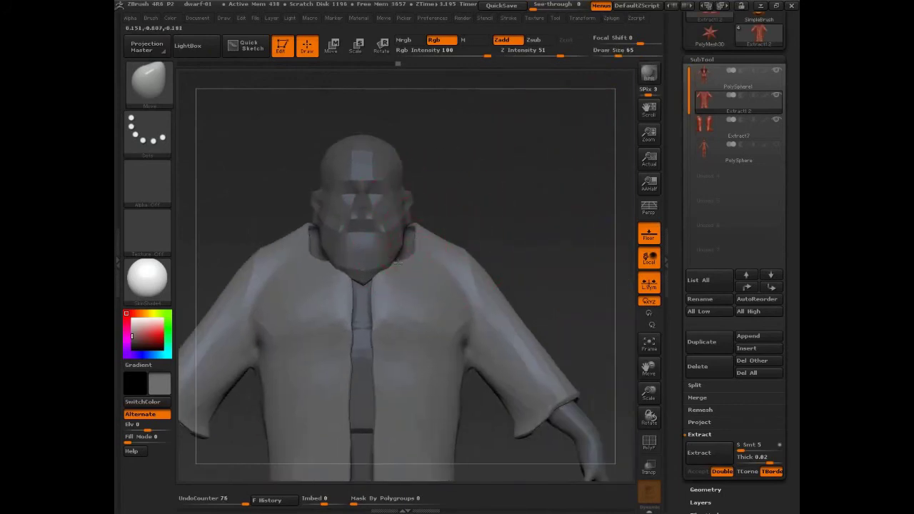
{"action": "left_click_drag", "start_coordinate": [409, 267], "coordinate": [414, 276]}
- Isolate the coat and pull the rounded upper corners of its front opening into a squarer neckline, adjusting the brush size
{"action": "left_click_drag", "start_coordinate": [464, 221], "coordinate": [451, 230]}
{"action": "key", "text": "bracketright"}
{"action": "key", "text": "bracketright"}
{"action": "key", "text": "bracketright"}
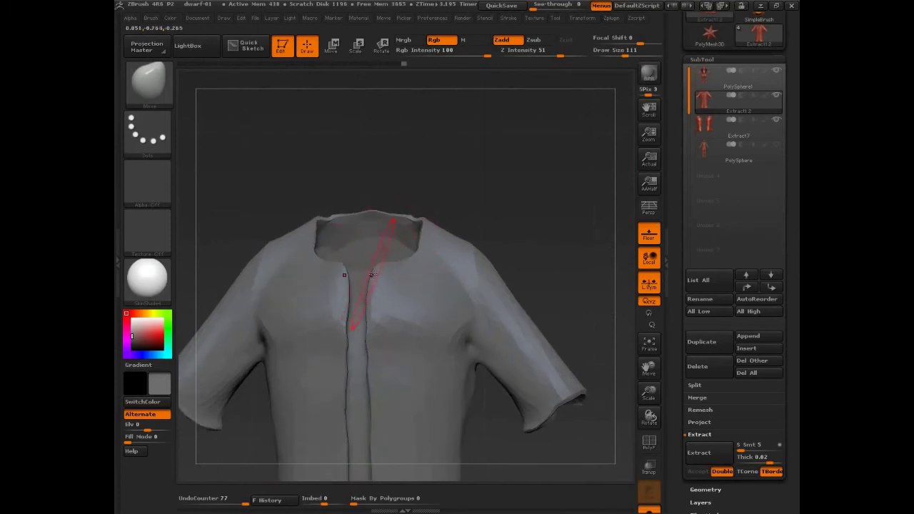
{"action": "left_click_drag", "start_coordinate": [497, 190], "coordinate": [541, 241], "text": "alt"}
{"action": "key", "text": "bracketleft"}
{"action": "key", "text": "bracketleft"}
{"action": "key", "text": "bracketleft"}
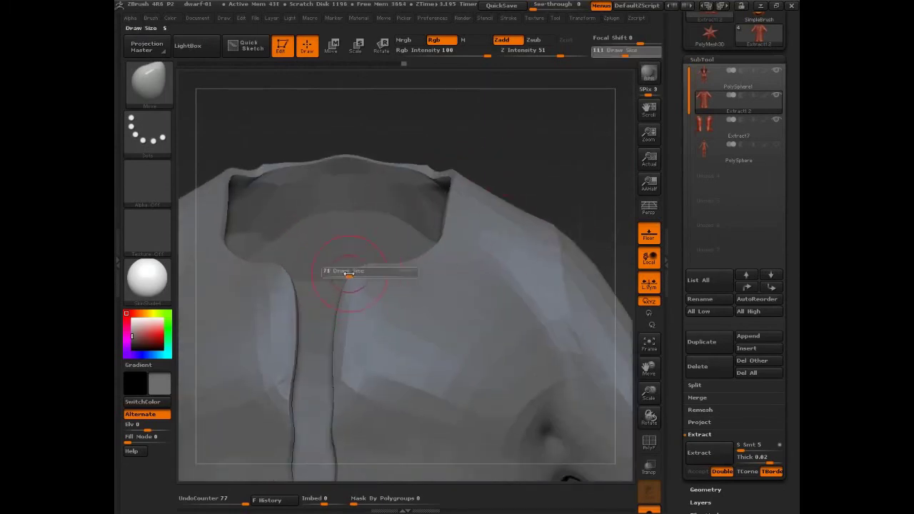
{"action": "mouse_move", "coordinate": [347, 230]}
{"action": "left_mouse_down", "text": "ctrl+shift"}
{"action": "mouse_move", "coordinate": [347, 307]}
{"action": "mouse_move", "coordinate": [338, 290]}
{"action": "left_mouse_up", "text": "ctrl+shift"}
{"action": "left_click_drag", "start_coordinate": [500, 185], "coordinate": [436, 226]}
{"action": "left_click_drag", "start_coordinate": [508, 176], "coordinate": [515, 159]}
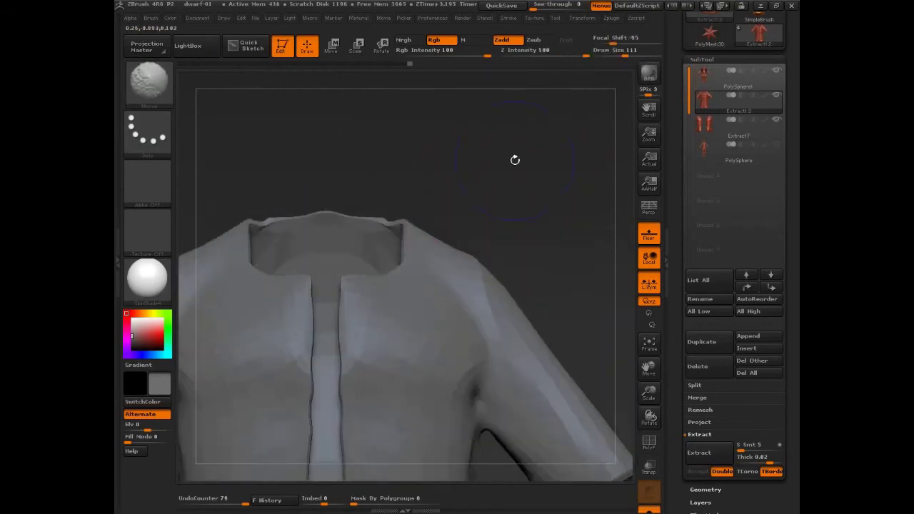
- Show the whole figure again and reshape the coat around the collar and chest from the side at Draw Size 95
{"action": "left_click", "coordinate": [543, 193], "text": "ctrl+shift"}
{"action": "key", "text": "f"}
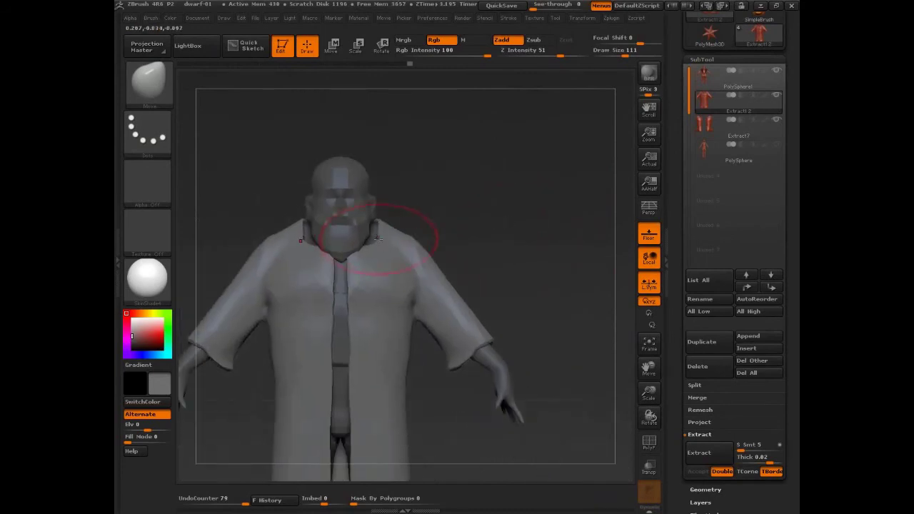
{"action": "left_click", "coordinate": [150, 20]}
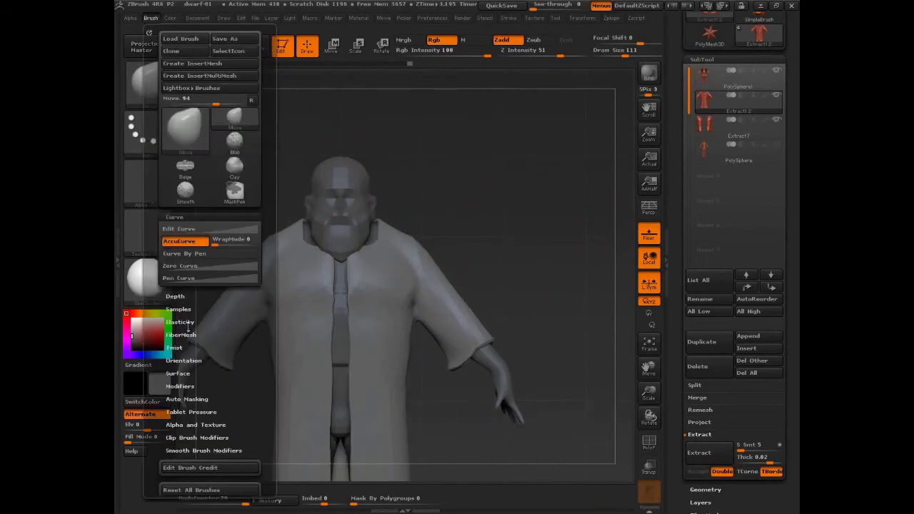
{"action": "mouse_move", "coordinate": [378, 174]}
{"action": "left_mouse_down"}
{"action": "mouse_move", "coordinate": [411, 242]}
{"action": "mouse_move", "coordinate": [387, 239]}
{"action": "mouse_move", "coordinate": [388, 223]}
{"action": "mouse_move", "coordinate": [414, 218]}
{"action": "mouse_move", "coordinate": [425, 230]}
{"action": "left_mouse_up"}
{"action": "key", "text": "s"}
{"action": "key", "text": "s"}
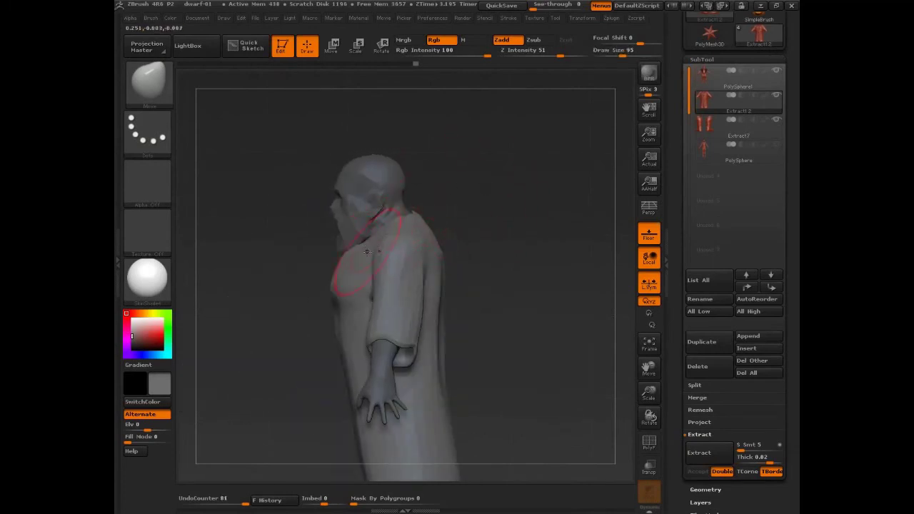
- Reshape the coat's sleeve ends with the Move brush at Draw Size 145, and reduce the Draw Size to 65
{"action": "left_click_drag", "start_coordinate": [503, 288], "coordinate": [371, 335]}
{"action": "key", "text": "s"}
{"action": "mouse_move", "coordinate": [371, 336]}
{"action": "left_mouse_down"}
{"action": "mouse_move", "coordinate": [388, 336]}
{"action": "mouse_move", "coordinate": [408, 359]}
{"action": "left_mouse_up"}
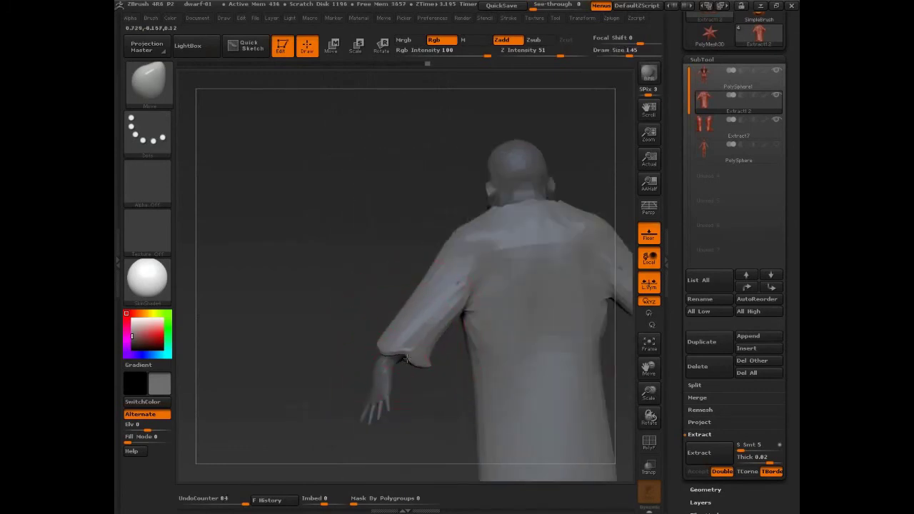
{"action": "mouse_move", "coordinate": [333, 322]}
{"action": "left_mouse_down"}
{"action": "mouse_move", "coordinate": [445, 300]}
{"action": "mouse_move", "coordinate": [538, 251]}
{"action": "mouse_move", "coordinate": [536, 259]}
{"action": "left_mouse_up"}
{"action": "key", "text": "s"}
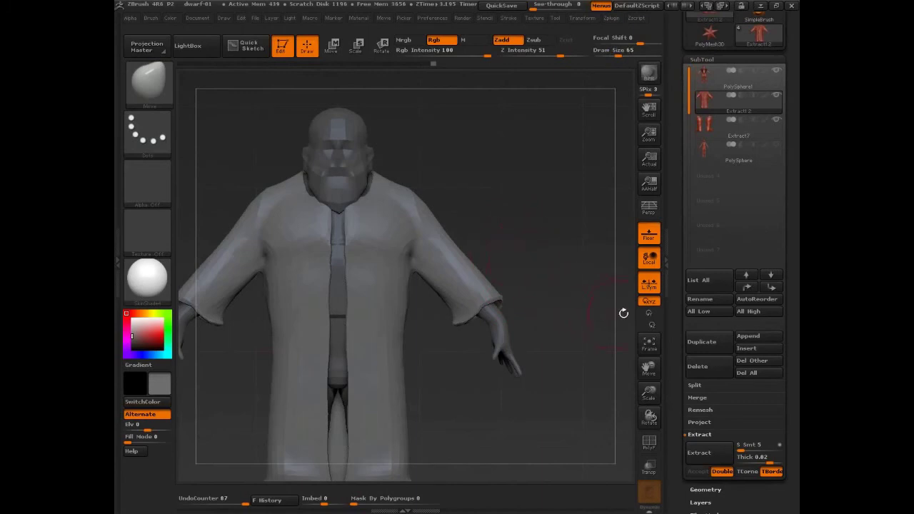
- Select the body subtool, hide the coat and paint a symmetrical mask over the fronts and backs of both shoulders
{"action": "left_click", "coordinate": [710, 87]}
{"action": "left_click", "coordinate": [775, 94]}
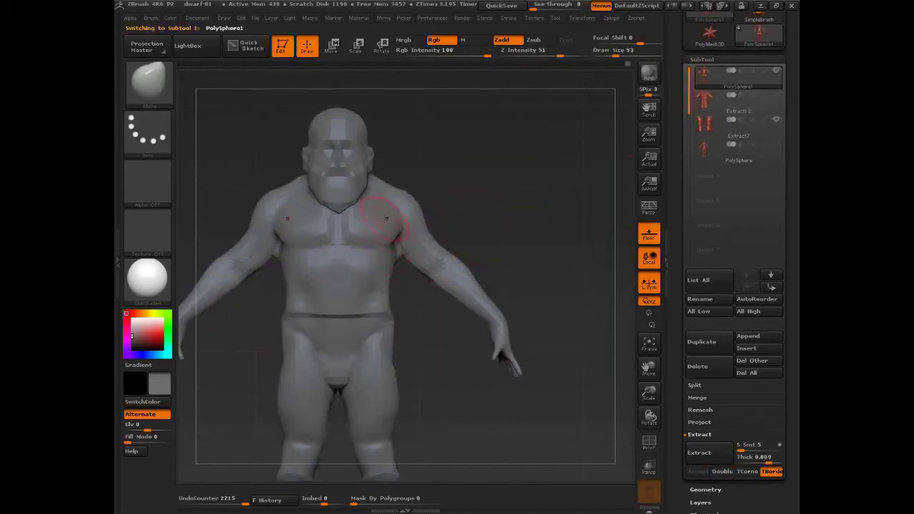
{"action": "left_click_drag", "start_coordinate": [398, 198], "coordinate": [409, 217], "text": "ctrl"}
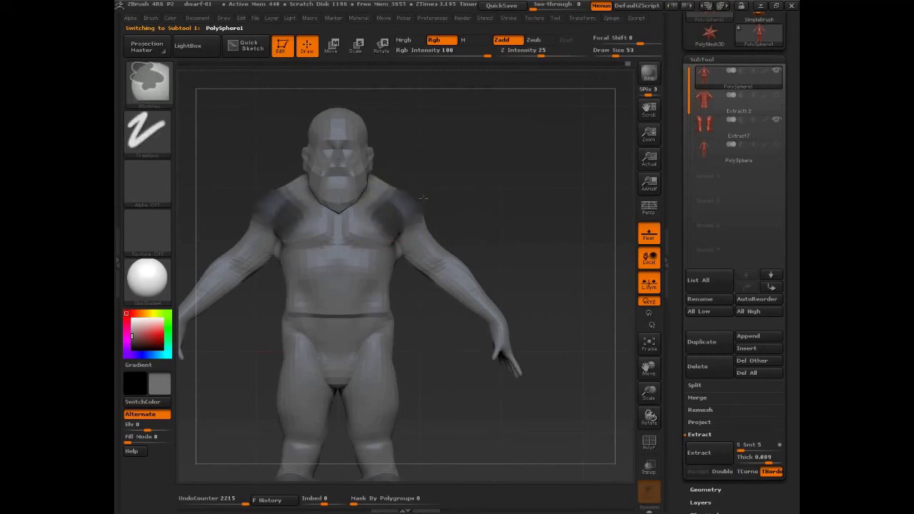
{"action": "left_click_drag", "start_coordinate": [485, 183], "coordinate": [343, 207]}
{"action": "left_click_drag", "start_coordinate": [411, 204], "coordinate": [447, 201], "text": "ctrl"}
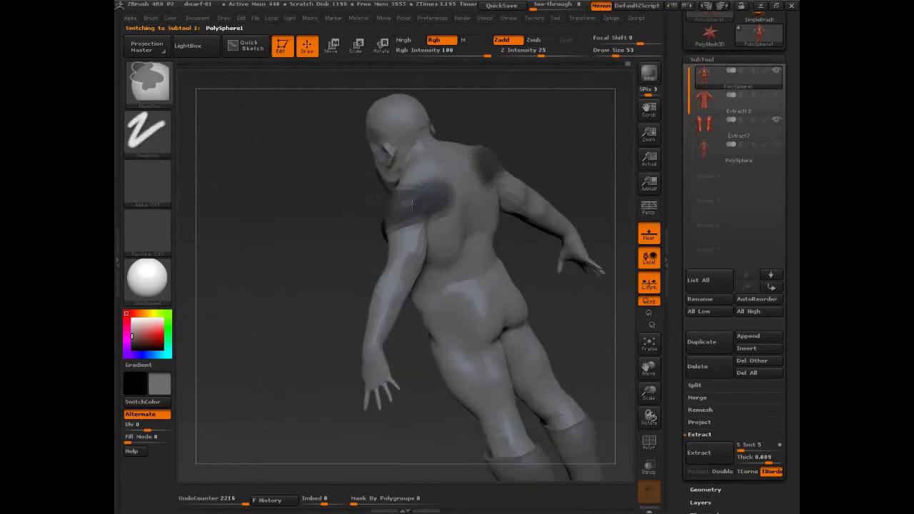
{"action": "mouse_move", "coordinate": [432, 166]}
{"action": "left_mouse_down", "text": "ctrl"}
{"action": "mouse_move", "coordinate": [423, 180]}
{"action": "mouse_move", "coordinate": [457, 154]}
{"action": "left_mouse_up", "text": "ctrl"}
- Extend the shoulder mask across the upper chest and around the sides of the shoulders toward the upper back
{"action": "mouse_move", "coordinate": [550, 214]}
{"action": "left_mouse_down"}
{"action": "mouse_move", "coordinate": [409, 187]}
{"action": "mouse_move", "coordinate": [371, 194]}
{"action": "left_mouse_up"}
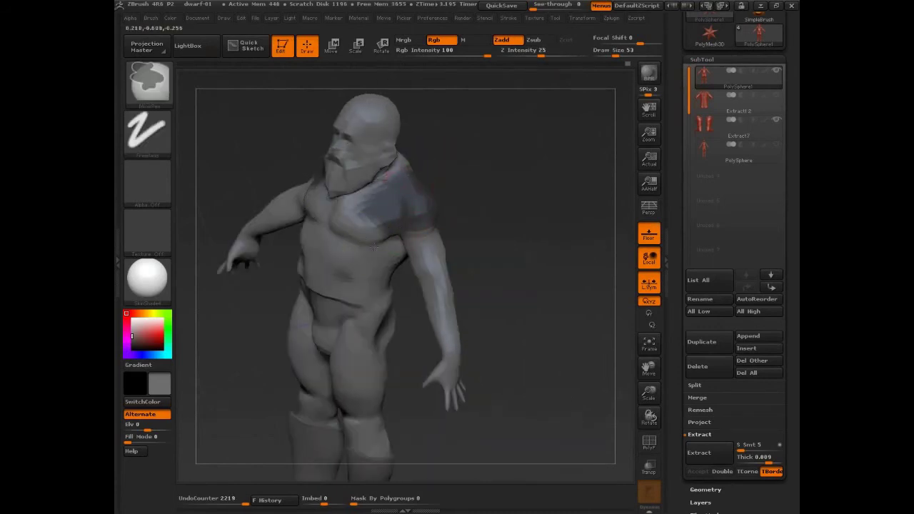
{"action": "left_click_drag", "start_coordinate": [497, 243], "coordinate": [529, 241]}
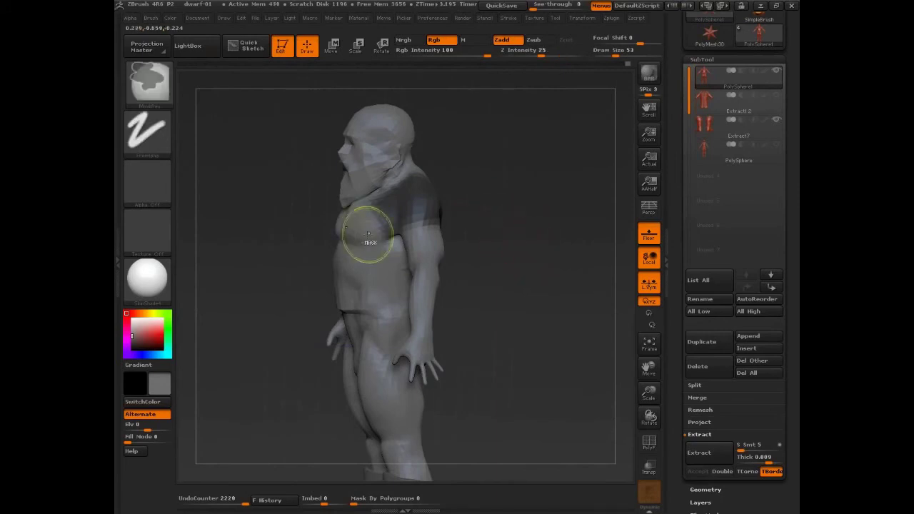
{"action": "mouse_move", "coordinate": [575, 321]}
{"action": "left_mouse_down"}
{"action": "mouse_move", "coordinate": [531, 290]}
{"action": "mouse_move", "coordinate": [500, 295]}
{"action": "left_mouse_up"}
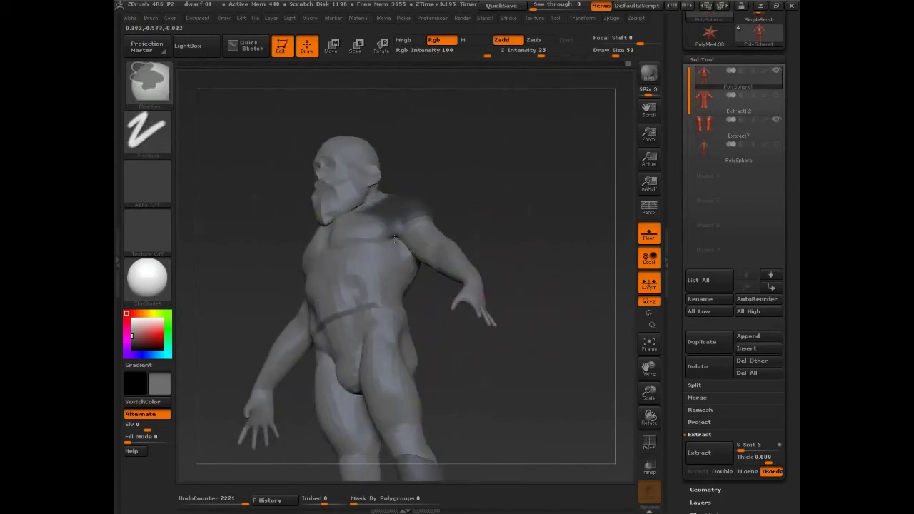
{"action": "left_click_drag", "start_coordinate": [396, 239], "coordinate": [383, 244], "text": "ctrl"}
{"action": "left_click_drag", "start_coordinate": [523, 239], "coordinate": [438, 245]}
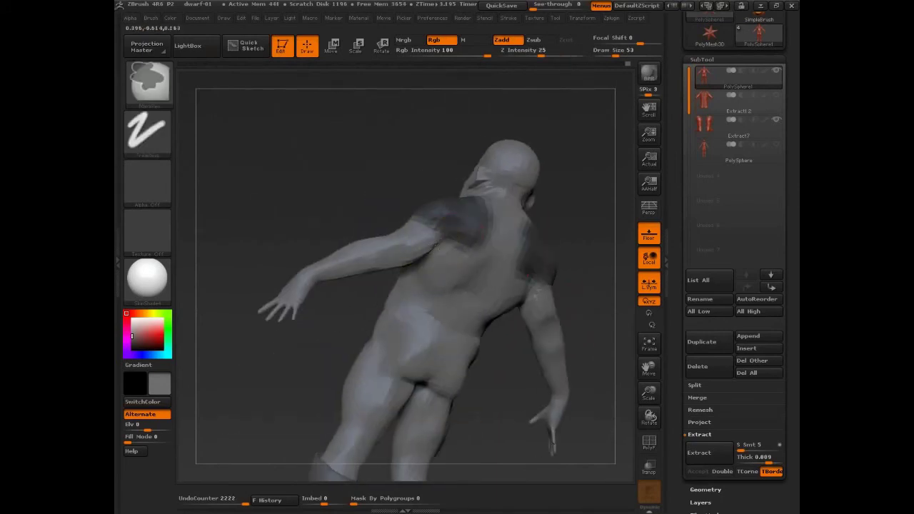
- Extract the masked shoulder areas, accept them as a new subtool and make that subtool active
{"action": "left_click", "coordinate": [709, 452]}
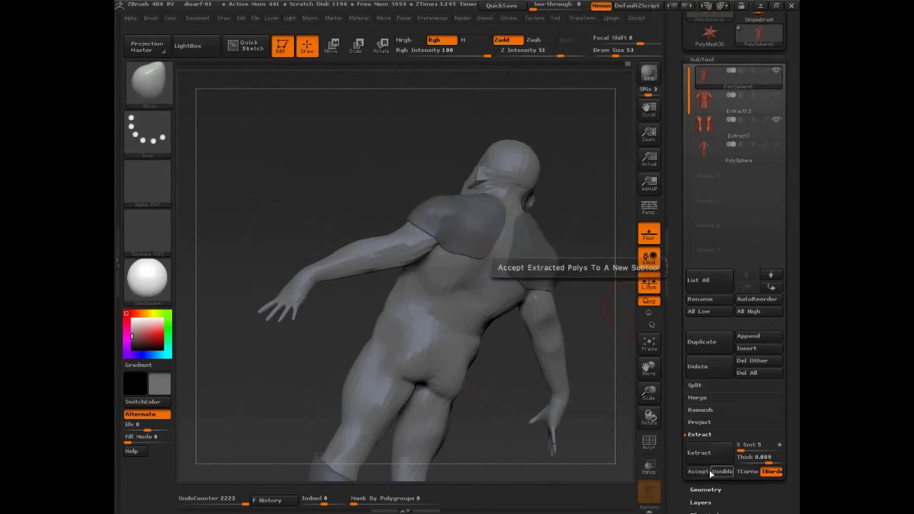
{"action": "left_click", "coordinate": [698, 472]}
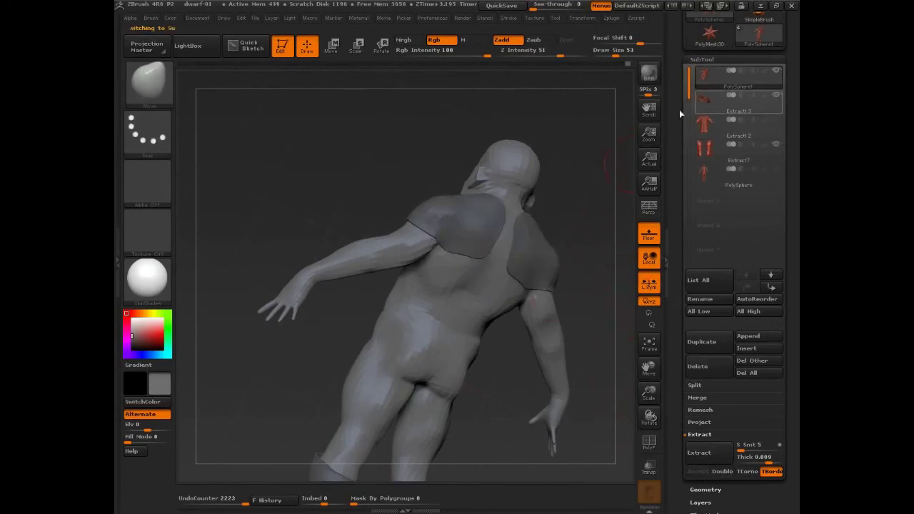
{"action": "left_click_drag", "start_coordinate": [588, 207], "coordinate": [629, 221]}
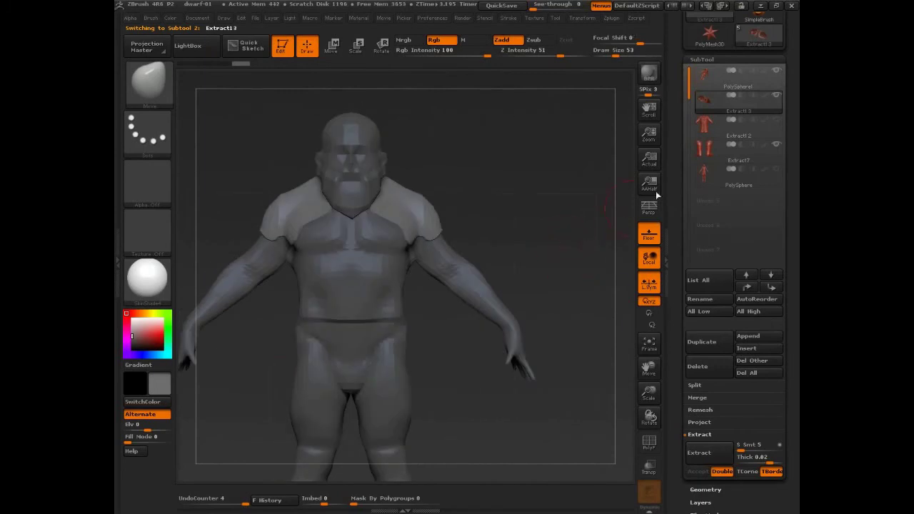
{"action": "left_click", "coordinate": [706, 125]}
{"action": "left_click", "coordinate": [716, 103]}
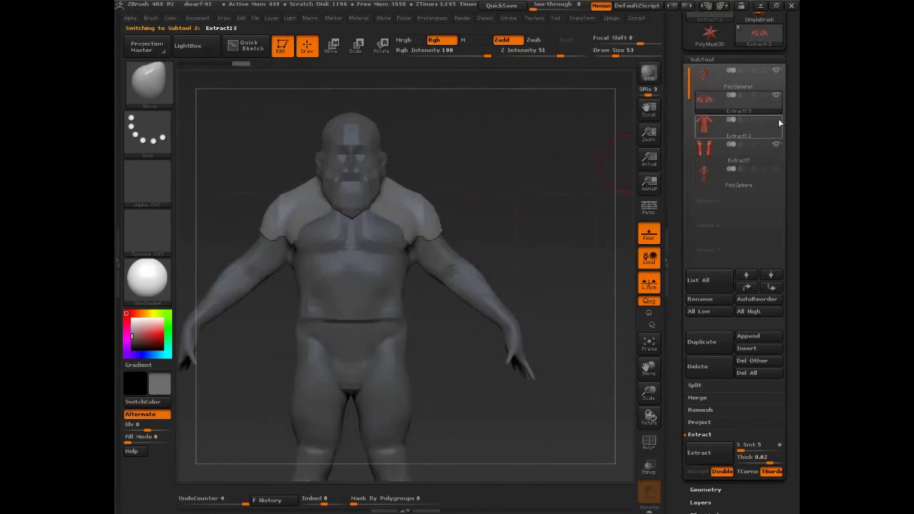
- Show the coat again and pull both shoulder pieces outward over it symmetrically with a larger Move brush
{"action": "left_click", "coordinate": [778, 122]}
{"action": "key", "text": "s"}
{"action": "left_click_drag", "start_coordinate": [480, 220], "coordinate": [494, 220]}
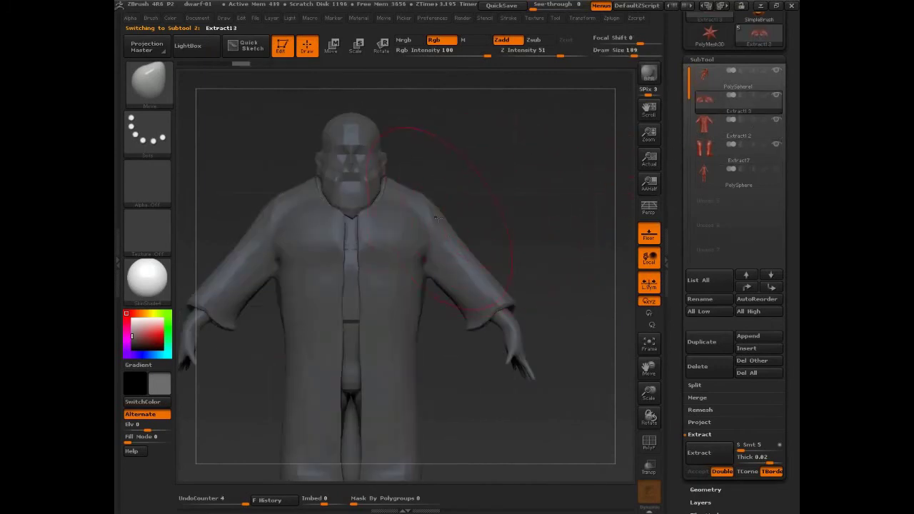
{"action": "left_click_drag", "start_coordinate": [416, 215], "coordinate": [435, 197]}
{"action": "key", "text": "ctrl+z"}
{"action": "key", "text": "x"}
{"action": "left_click_drag", "start_coordinate": [420, 234], "coordinate": [440, 238]}
- Set the Draw Size to 81 and pull the shoulder pieces outward over the coat from behind
{"action": "key", "text": "s"}
{"action": "mouse_move", "coordinate": [508, 244]}
{"action": "left_mouse_down"}
{"action": "mouse_move", "coordinate": [439, 252]}
{"action": "mouse_move", "coordinate": [488, 217]}
{"action": "left_mouse_up"}
{"action": "mouse_move", "coordinate": [568, 186]}
{"action": "left_mouse_down"}
{"action": "mouse_move", "coordinate": [506, 197]}
{"action": "mouse_move", "coordinate": [515, 218]}
{"action": "mouse_move", "coordinate": [486, 233]}
{"action": "left_mouse_up"}
{"action": "mouse_move", "coordinate": [429, 194]}
{"action": "left_mouse_down"}
{"action": "mouse_move", "coordinate": [406, 276]}
{"action": "mouse_move", "coordinate": [466, 173]}
{"action": "left_mouse_up"}
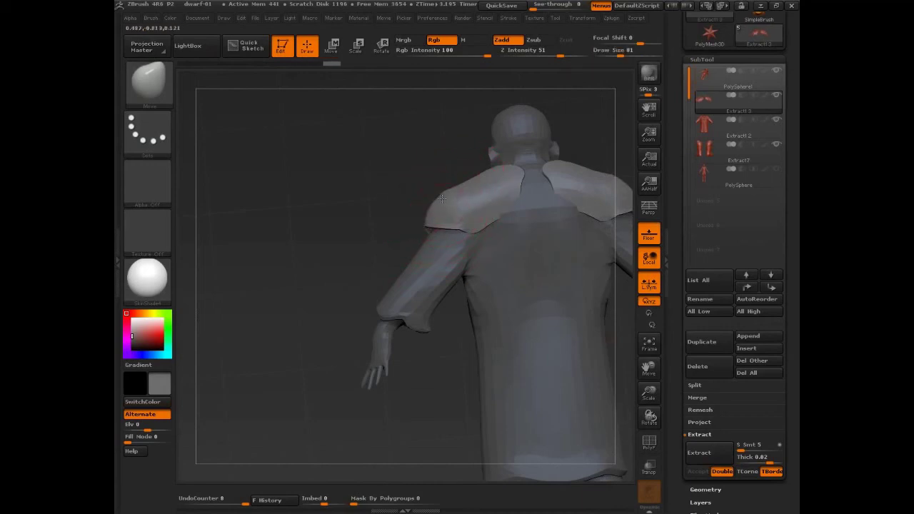
{"action": "mouse_move", "coordinate": [443, 229]}
{"action": "left_mouse_down"}
{"action": "mouse_move", "coordinate": [461, 209]}
{"action": "mouse_move", "coordinate": [466, 225]}
{"action": "mouse_move", "coordinate": [331, 224]}
{"action": "mouse_move", "coordinate": [407, 218]}
{"action": "mouse_move", "coordinate": [474, 198]}
{"action": "mouse_move", "coordinate": [472, 192]}
{"action": "left_mouse_up"}
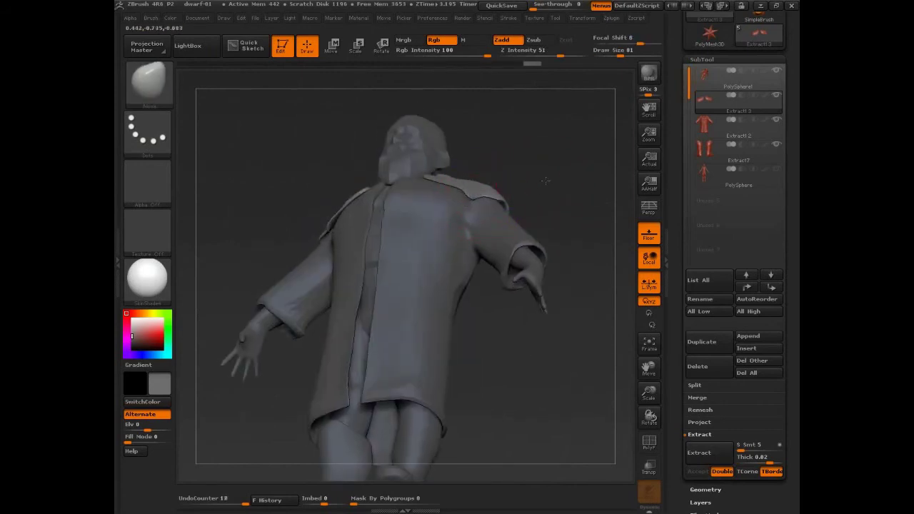
- Flare the outer rims of the shoulder pieces and smooth and adjust their rear edges against the coat
{"action": "left_click_drag", "start_coordinate": [548, 180], "coordinate": [553, 207]}
{"action": "mouse_move", "coordinate": [491, 185]}
{"action": "left_mouse_down"}
{"action": "mouse_move", "coordinate": [535, 205]}
{"action": "mouse_move", "coordinate": [556, 184]}
{"action": "left_mouse_up"}
{"action": "left_click_drag", "start_coordinate": [368, 263], "coordinate": [541, 205]}
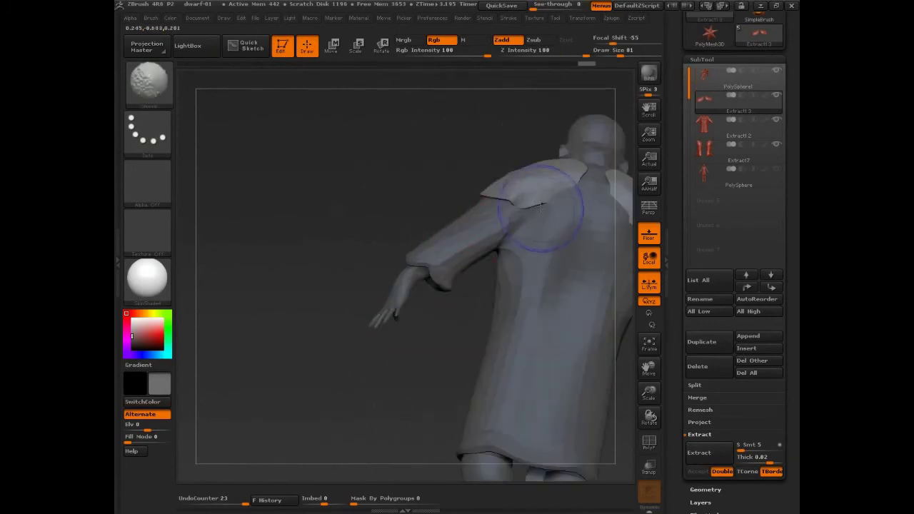
{"action": "mouse_move", "coordinate": [414, 205]}
{"action": "left_mouse_down"}
{"action": "mouse_move", "coordinate": [525, 205]}
{"action": "mouse_move", "coordinate": [555, 194]}
{"action": "left_mouse_up"}
{"action": "key", "text": "s"}
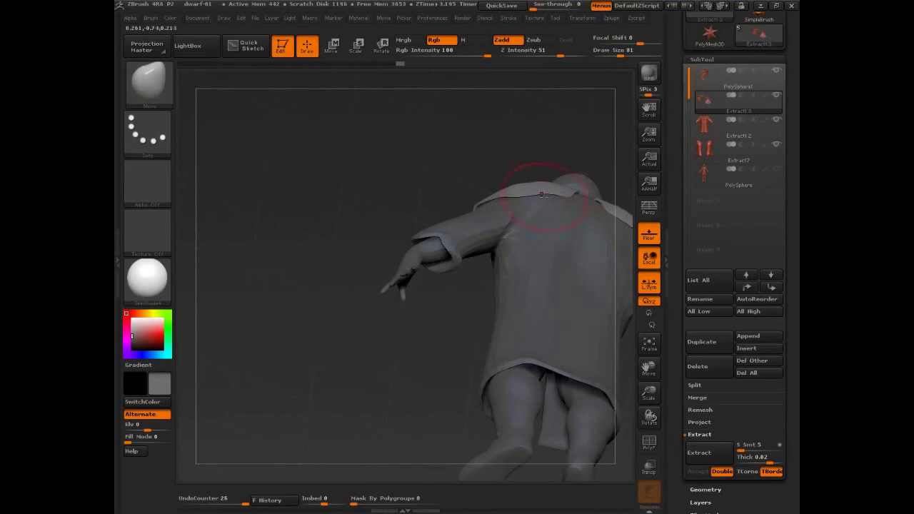
{"action": "left_click_drag", "start_coordinate": [547, 155], "coordinate": [566, 159], "text": "alt"}
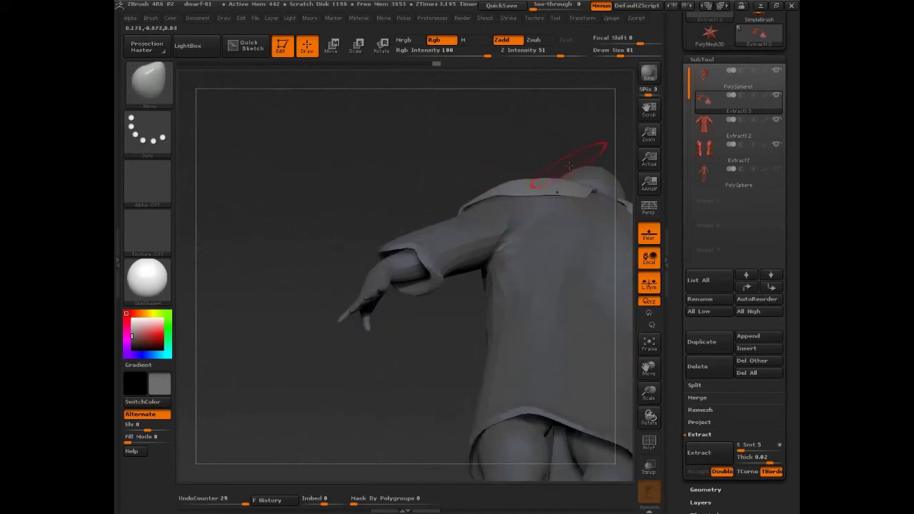
- Switch to the Inflate brush and smooth the lower front edge of the shoulder pieces at Draw Size 53
{"action": "key", "text": "b"}
{"action": "key", "text": "i"}
{"action": "key", "text": "n"}
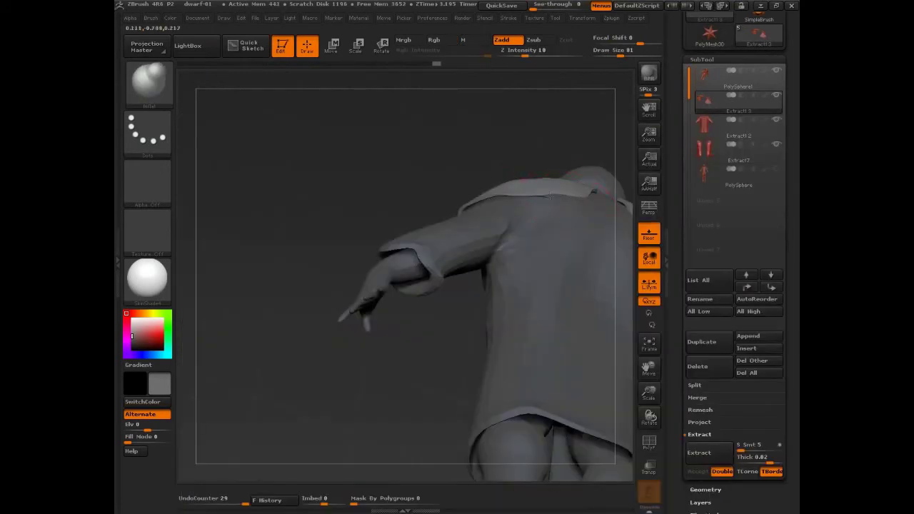
{"action": "mouse_move", "coordinate": [464, 214]}
{"action": "left_mouse_down"}
{"action": "mouse_move", "coordinate": [455, 316]}
{"action": "mouse_move", "coordinate": [600, 211]}
{"action": "mouse_move", "coordinate": [553, 232]}
{"action": "left_mouse_up"}
{"action": "key", "text": "s"}
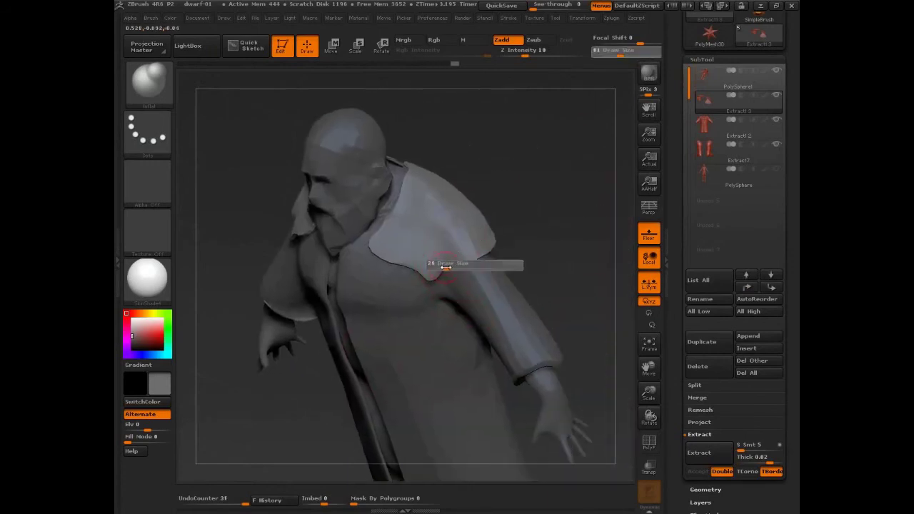
{"action": "left_click", "coordinate": [440, 267]}
{"action": "mouse_move", "coordinate": [434, 270]}
{"action": "left_mouse_down", "text": "shift"}
{"action": "mouse_move", "coordinate": [427, 278]}
{"action": "mouse_move", "coordinate": [503, 277]}
{"action": "left_mouse_up", "text": "shift"}
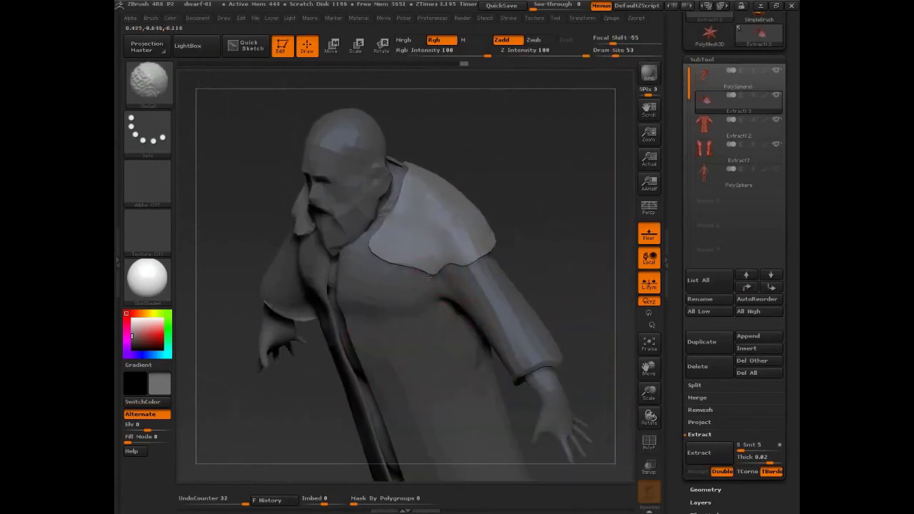
{"action": "mouse_move", "coordinate": [418, 275]}
{"action": "left_mouse_down", "text": "shift"}
{"action": "mouse_move", "coordinate": [480, 277]}
{"action": "mouse_move", "coordinate": [434, 271]}
{"action": "left_mouse_up", "text": "shift"}
{"action": "left_click_drag", "start_coordinate": [529, 275], "coordinate": [572, 239]}
{"action": "mouse_move", "coordinate": [471, 261]}
{"action": "left_mouse_down", "text": "shift"}
{"action": "mouse_move", "coordinate": [443, 269]}
{"action": "mouse_move", "coordinate": [461, 270]}
{"action": "left_mouse_up", "text": "shift"}
- Return to the Move brush and pull the lower front edges of the shoulder pieces into pointed corners at a smaller size
{"action": "key", "text": "s"}
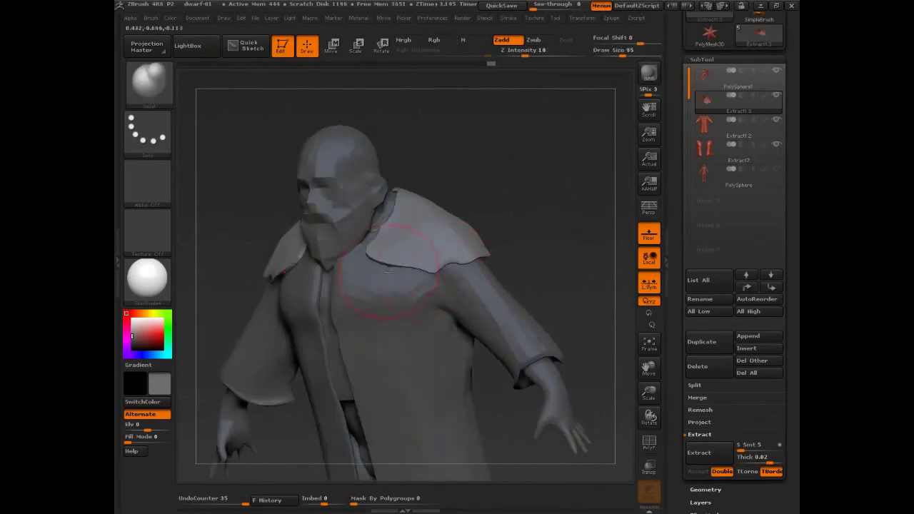
{"action": "left_click", "coordinate": [151, 18]}
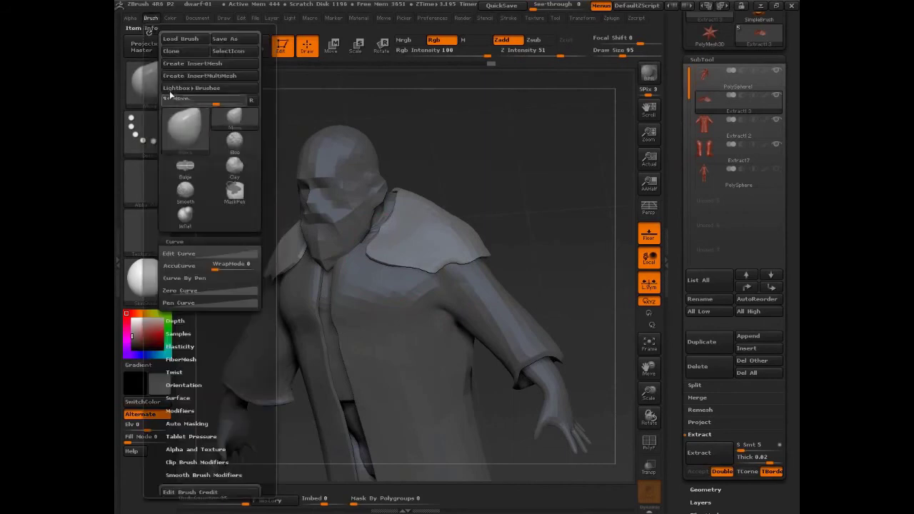
{"action": "left_click_drag", "start_coordinate": [504, 193], "coordinate": [515, 257]}
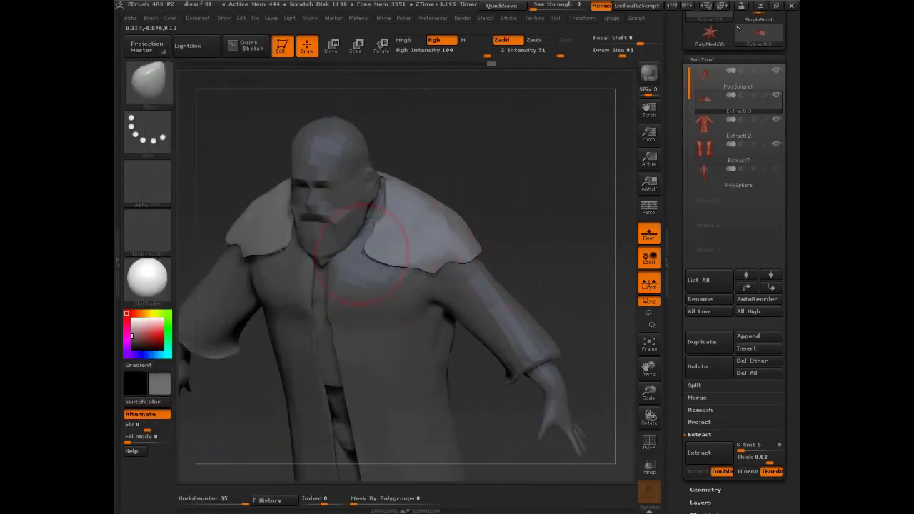
{"action": "key", "text": "s"}
{"action": "left_click_drag", "start_coordinate": [357, 253], "coordinate": [347, 254]}
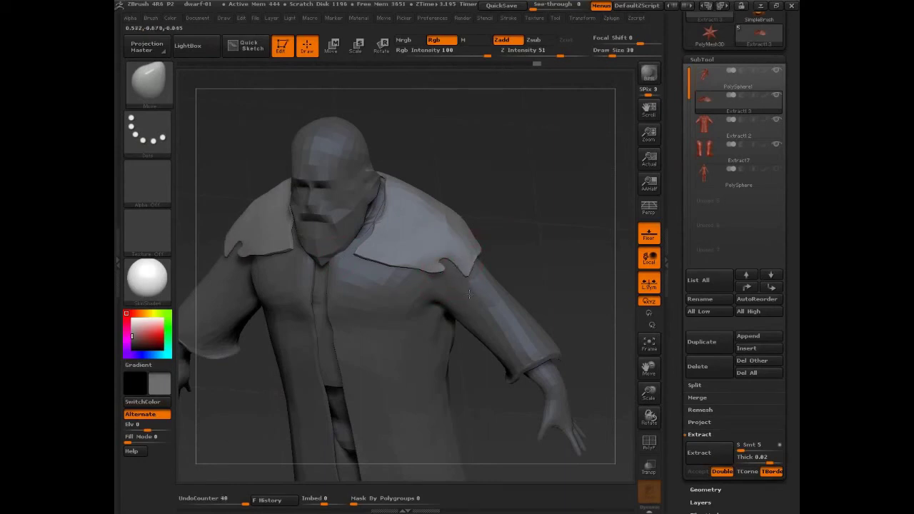
- Shape the lower rear edges of the shoulder pieces into a jagged outline and pull them together at the upper back
{"action": "left_click_drag", "start_coordinate": [543, 275], "coordinate": [379, 266]}
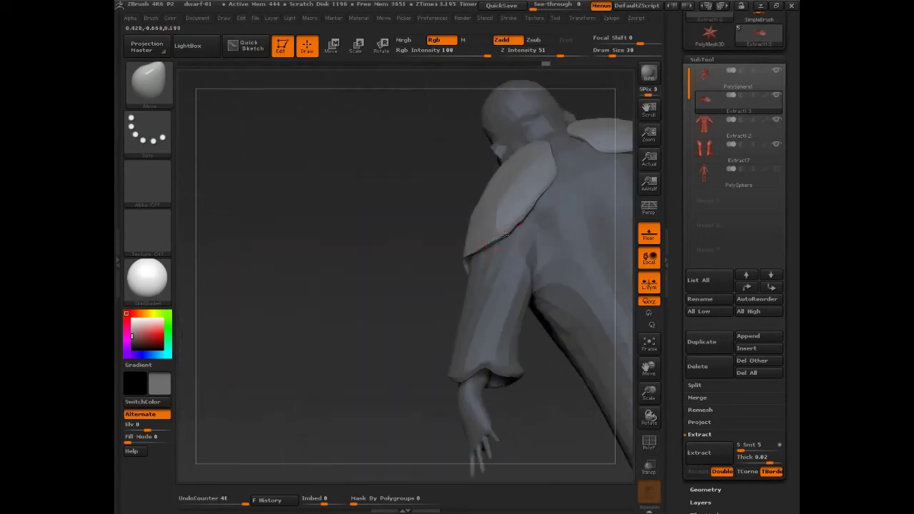
{"action": "left_click_drag", "start_coordinate": [502, 242], "coordinate": [482, 284]}
{"action": "left_click_drag", "start_coordinate": [408, 285], "coordinate": [535, 130]}
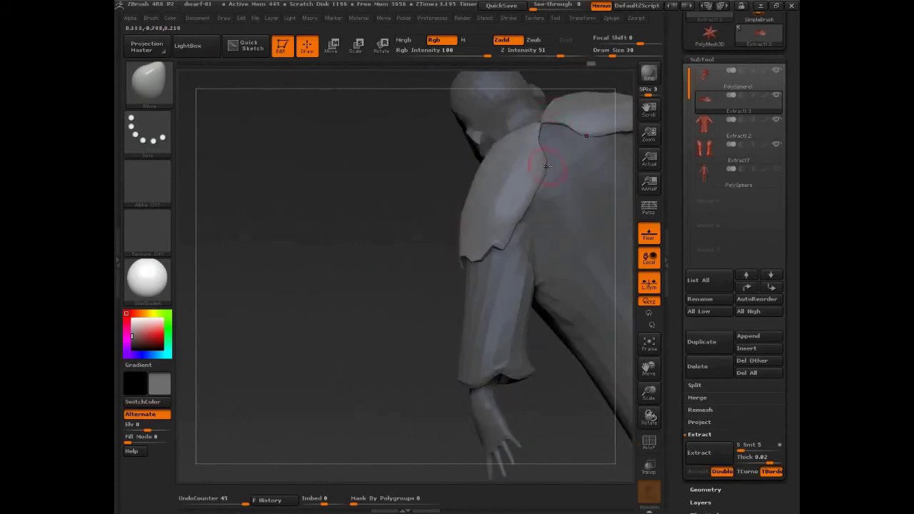
{"action": "left_click_drag", "start_coordinate": [549, 154], "coordinate": [568, 151]}
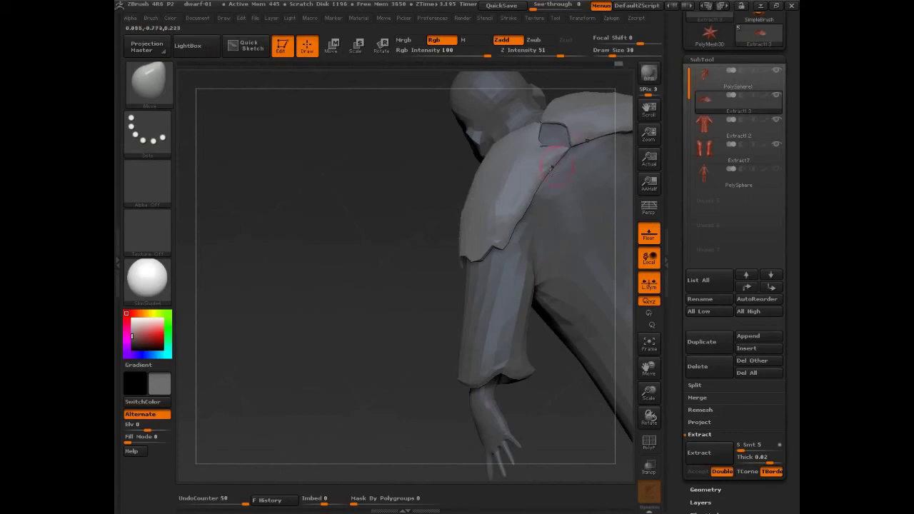
{"action": "mouse_move", "coordinate": [422, 230]}
{"action": "left_mouse_down"}
{"action": "mouse_move", "coordinate": [608, 153]}
{"action": "mouse_move", "coordinate": [583, 152]}
{"action": "left_mouse_up"}
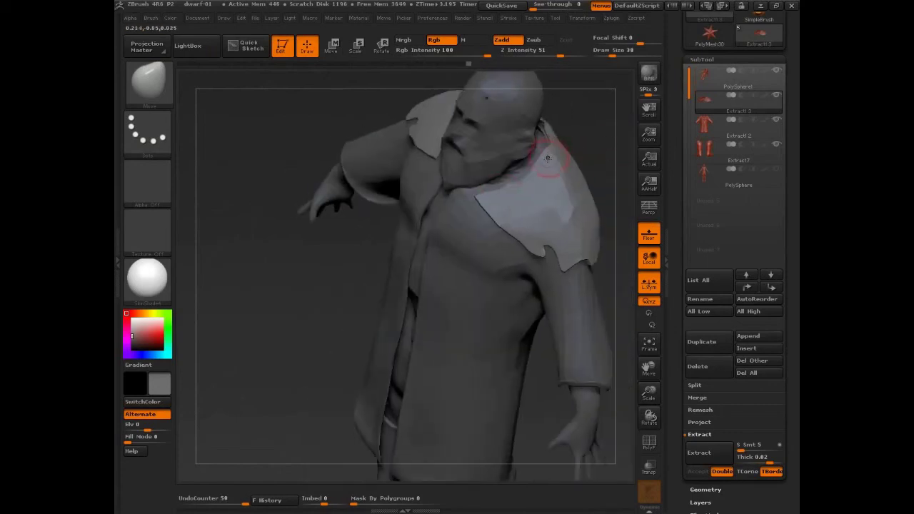
- Reshape the shoulder pieces around the neck at Draw Size 71, pull their front ends beneath the beard, and increase the size to 109
{"action": "key", "text": "s"}
{"action": "left_click", "coordinate": [539, 164]}
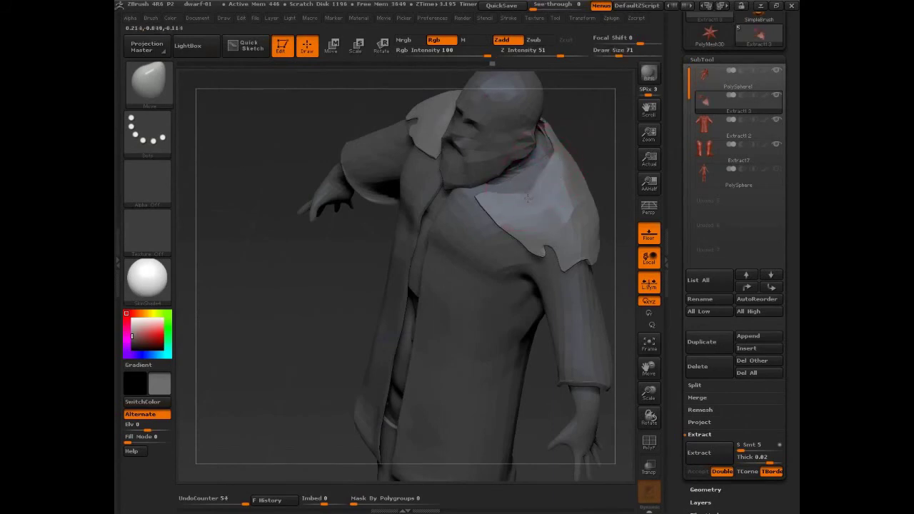
{"action": "mouse_move", "coordinate": [487, 196]}
{"action": "left_mouse_down"}
{"action": "mouse_move", "coordinate": [486, 176]}
{"action": "mouse_move", "coordinate": [421, 199]}
{"action": "left_mouse_up"}
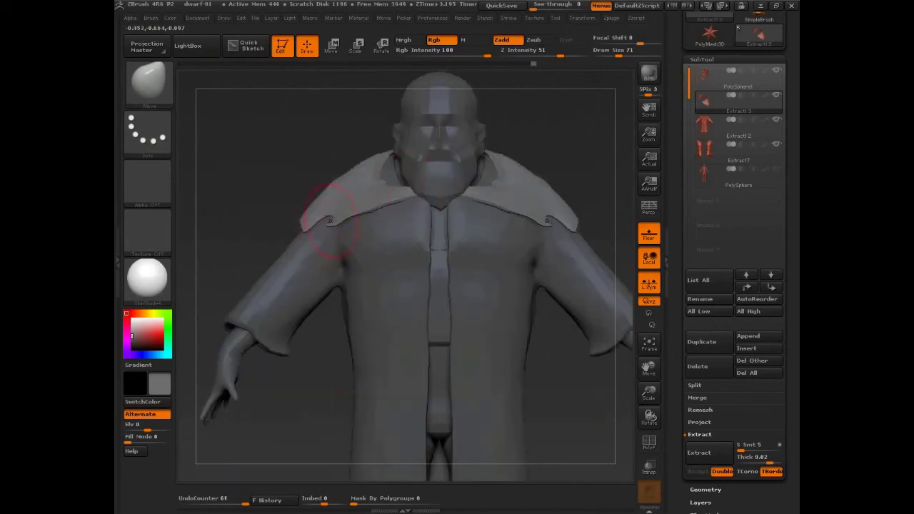
{"action": "key", "text": "s"}
{"action": "mouse_move", "coordinate": [330, 221]}
{"action": "left_mouse_down"}
{"action": "mouse_move", "coordinate": [345, 221]}
{"action": "mouse_move", "coordinate": [338, 212]}
{"action": "left_mouse_up"}
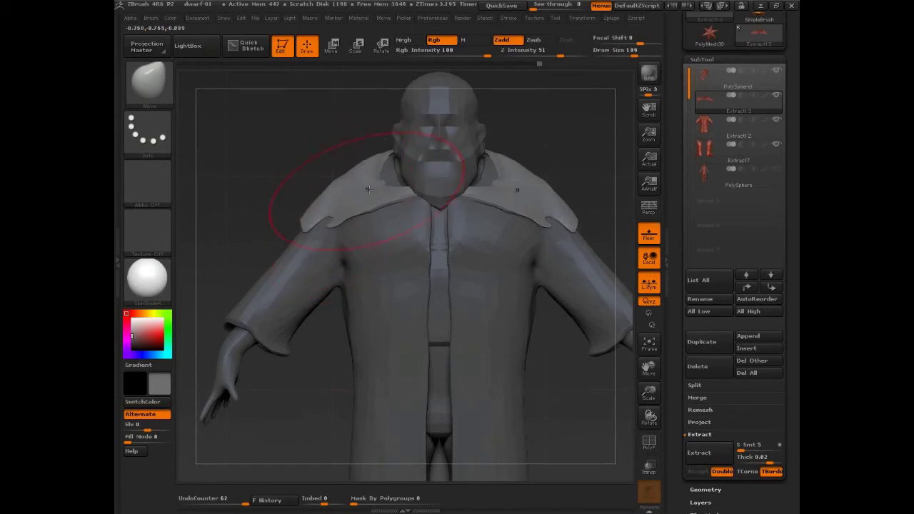
- Duplicate the shoulder pieces slightly upward with the transpose Move tool to form a second overlapping layer
{"action": "key", "text": "w"}
{"action": "mouse_move", "coordinate": [364, 187]}
{"action": "left_mouse_down"}
{"action": "mouse_move", "coordinate": [364, 128]}
{"action": "mouse_move", "coordinate": [365, 157]}
{"action": "mouse_move", "coordinate": [365, 143]}
{"action": "left_mouse_up"}
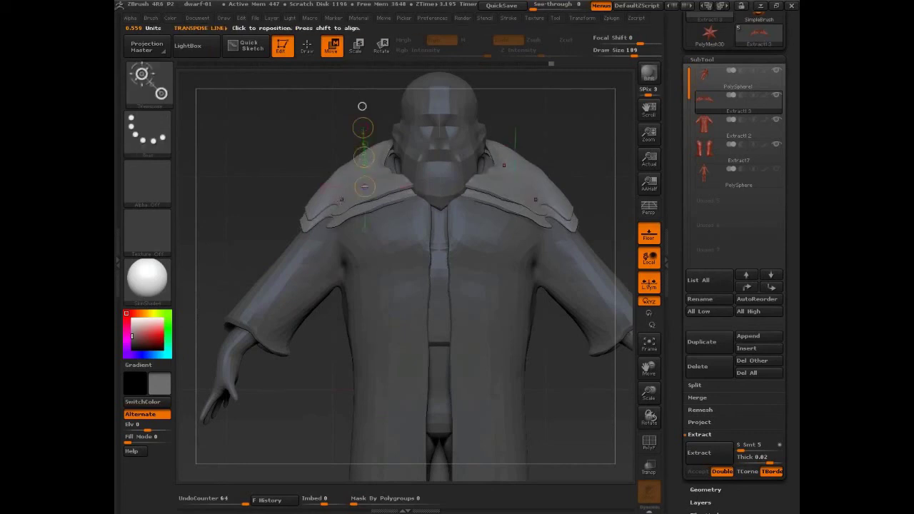
{"action": "key", "text": "q"}
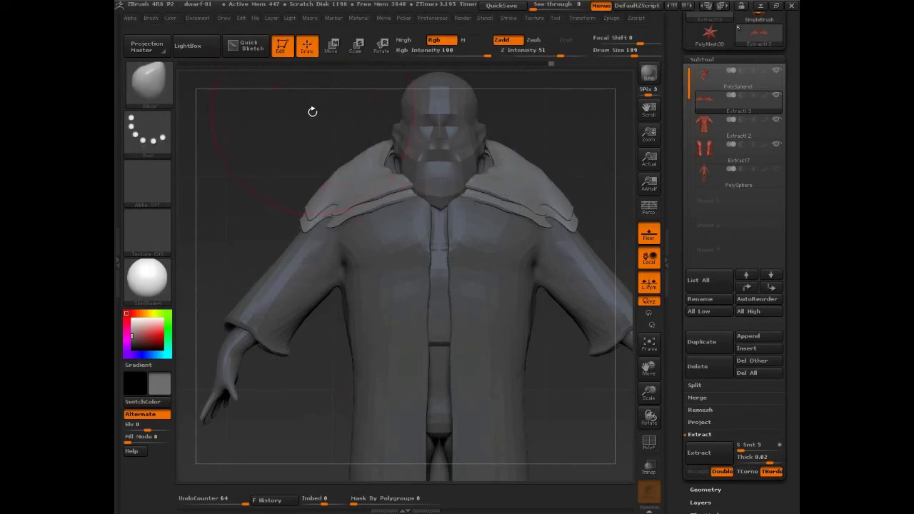
- Enlarge the Move brush and pull the upper shoulder layer up and inward, exposing more of the layer beneath
{"action": "left_click", "coordinate": [151, 18]}
{"action": "left_click", "coordinate": [198, 269]}
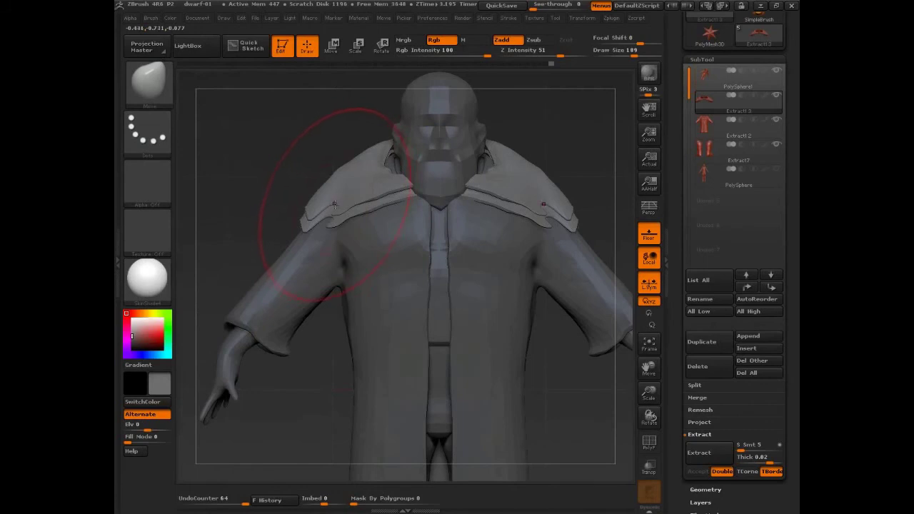
{"action": "key", "text": "s"}
{"action": "mouse_move", "coordinate": [335, 205]}
{"action": "left_mouse_down"}
{"action": "mouse_move", "coordinate": [343, 204]}
{"action": "mouse_move", "coordinate": [341, 193]}
{"action": "left_mouse_up"}
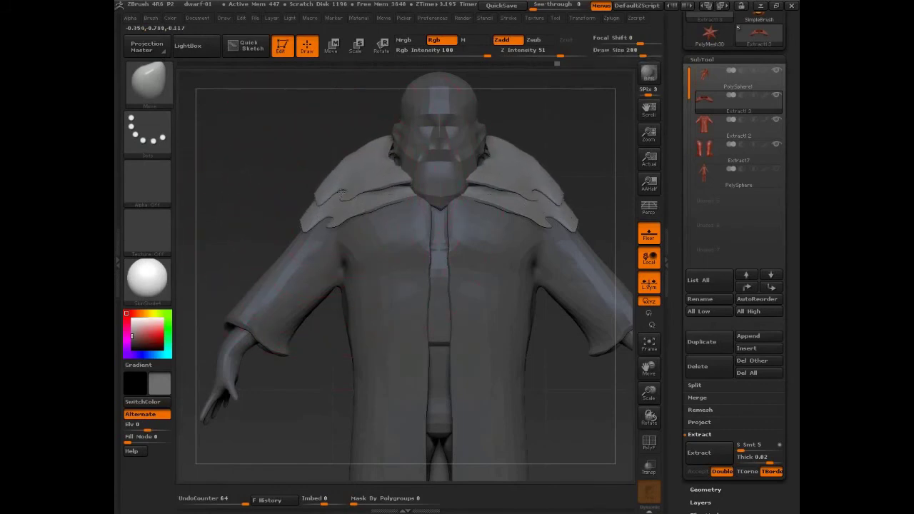
- Reshape the outer and rear edges of the upper shoulder layer with the Move brush so it overlaps the lower one
{"action": "left_click_drag", "start_coordinate": [343, 130], "coordinate": [439, 137]}
{"action": "left_click_drag", "start_coordinate": [342, 208], "coordinate": [351, 196]}
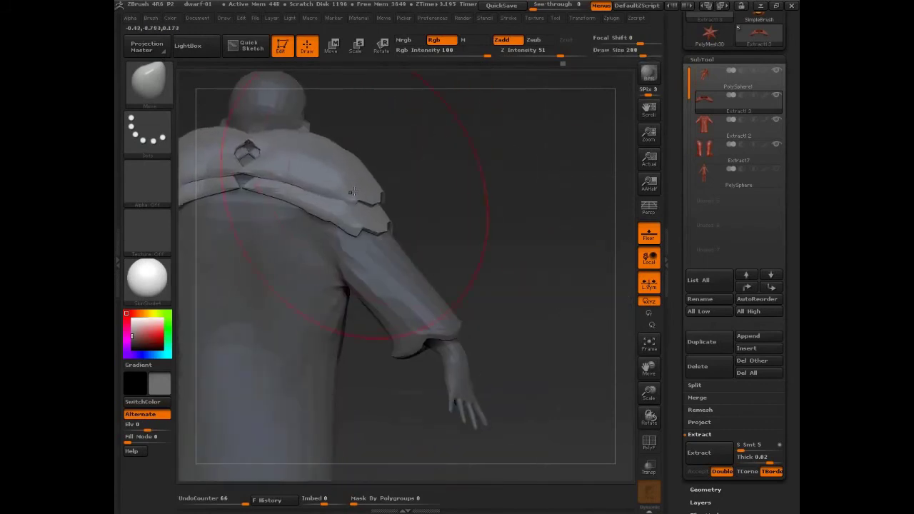
{"action": "left_click_drag", "start_coordinate": [453, 170], "coordinate": [341, 169]}
{"action": "key", "text": "s"}
{"action": "left_click_drag", "start_coordinate": [322, 177], "coordinate": [326, 179]}
{"action": "left_click_drag", "start_coordinate": [484, 166], "coordinate": [408, 170]}
{"action": "mouse_move", "coordinate": [338, 201]}
{"action": "left_mouse_down"}
{"action": "mouse_move", "coordinate": [341, 176]}
{"action": "mouse_move", "coordinate": [341, 193]}
{"action": "left_mouse_up"}
- Set Draw Size to 119 and pull the upper shoulder layer closer around the neck and down along its front edge
{"action": "key", "text": "s"}
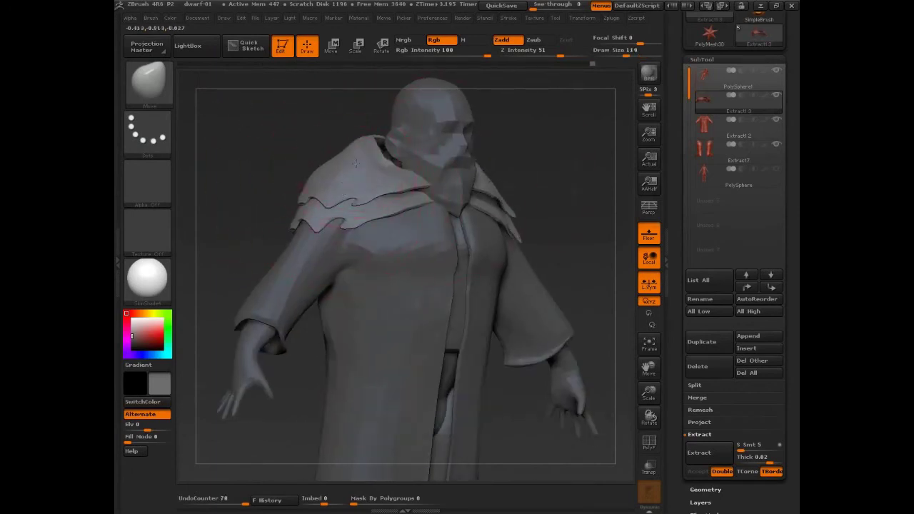
{"action": "left_click_drag", "start_coordinate": [356, 163], "coordinate": [357, 167]}
{"action": "left_click_drag", "start_coordinate": [377, 138], "coordinate": [385, 141]}
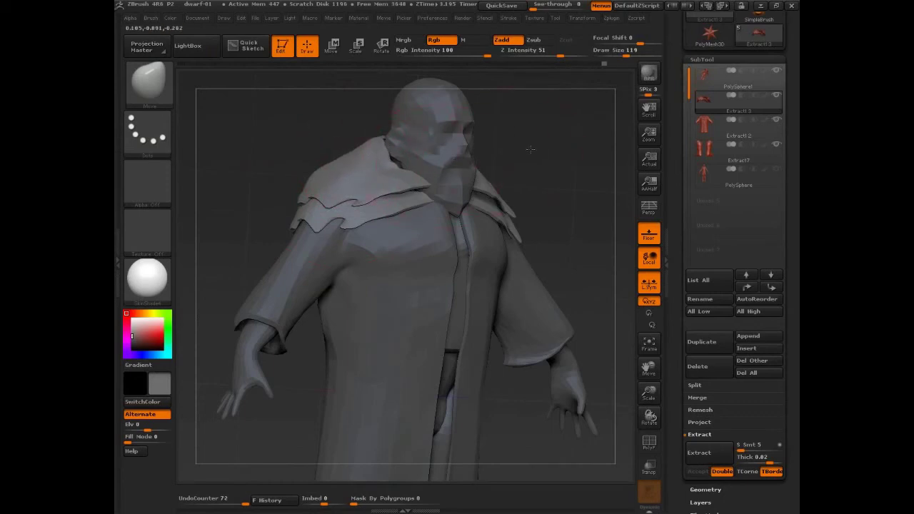
{"action": "left_click_drag", "start_coordinate": [531, 150], "coordinate": [464, 152]}
{"action": "left_click_drag", "start_coordinate": [395, 186], "coordinate": [397, 205]}
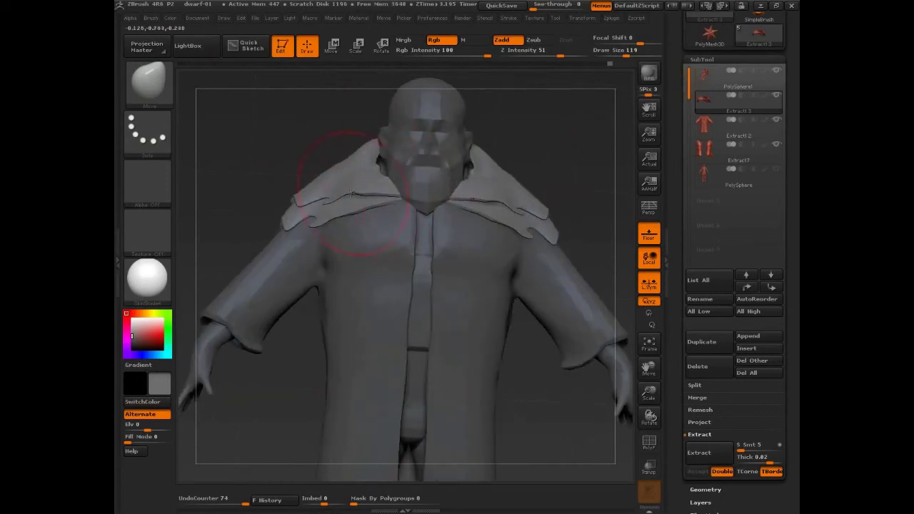
{"action": "left_click_drag", "start_coordinate": [305, 199], "coordinate": [308, 202]}
{"action": "left_click_drag", "start_coordinate": [581, 159], "coordinate": [576, 167]}
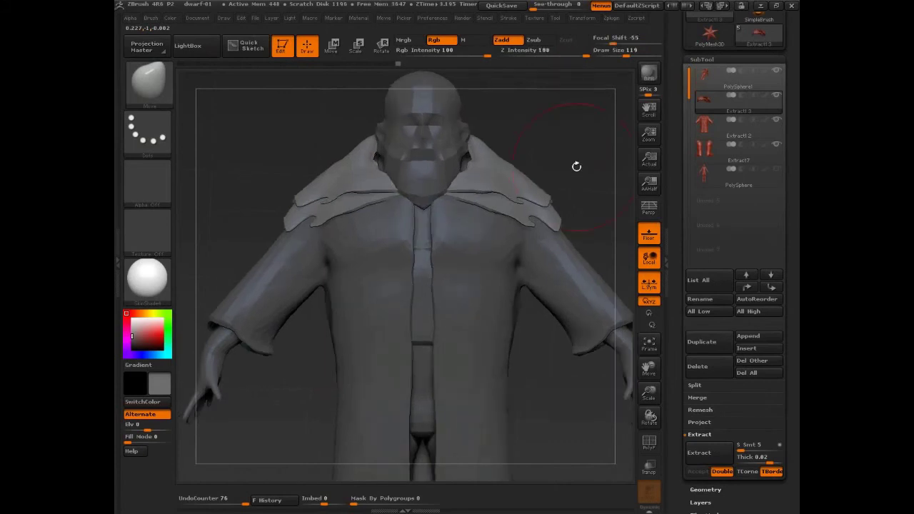
{"action": "left_click_drag", "start_coordinate": [596, 202], "coordinate": [553, 241], "text": "alt"}
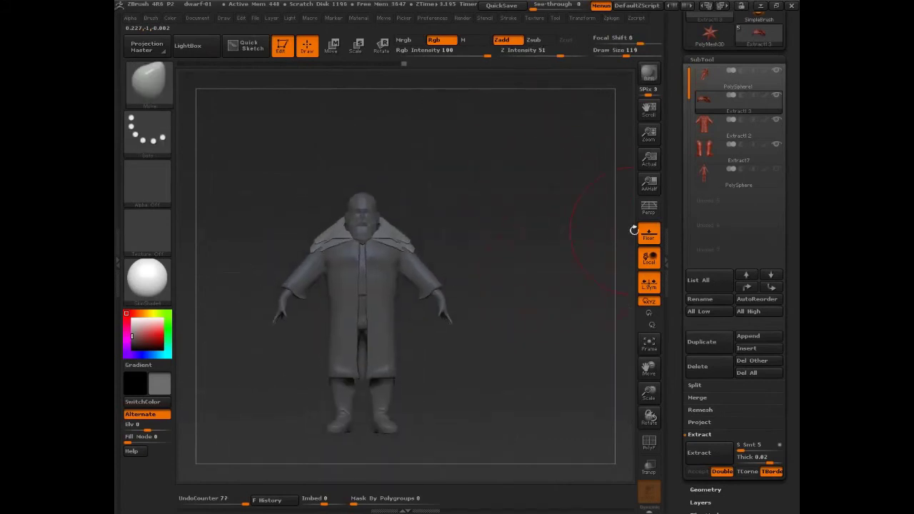
- Select the body subtool, raise its subdivision level to refine the face, and reduce Draw Size to 56
{"action": "left_click", "coordinate": [705, 80]}
{"action": "left_click_drag", "start_coordinate": [553, 307], "coordinate": [538, 323], "text": "alt"}
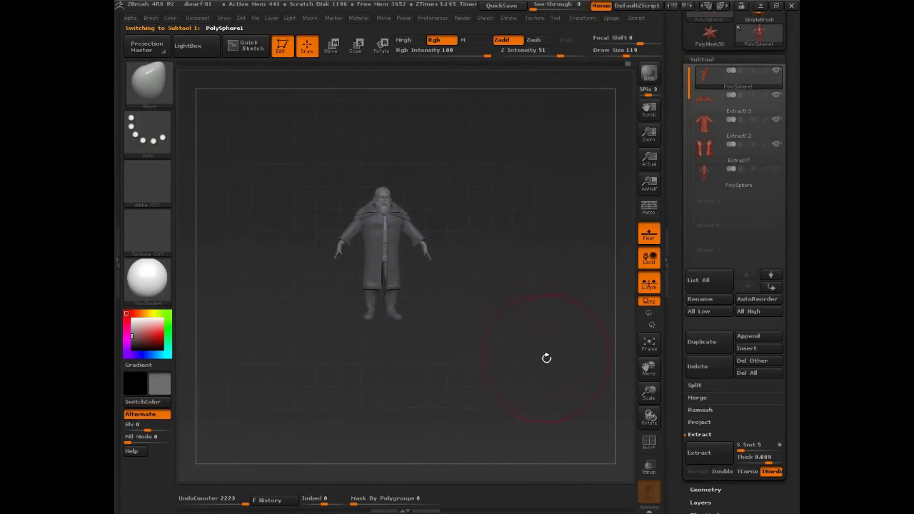
{"action": "left_click_drag", "start_coordinate": [552, 360], "coordinate": [523, 322]}
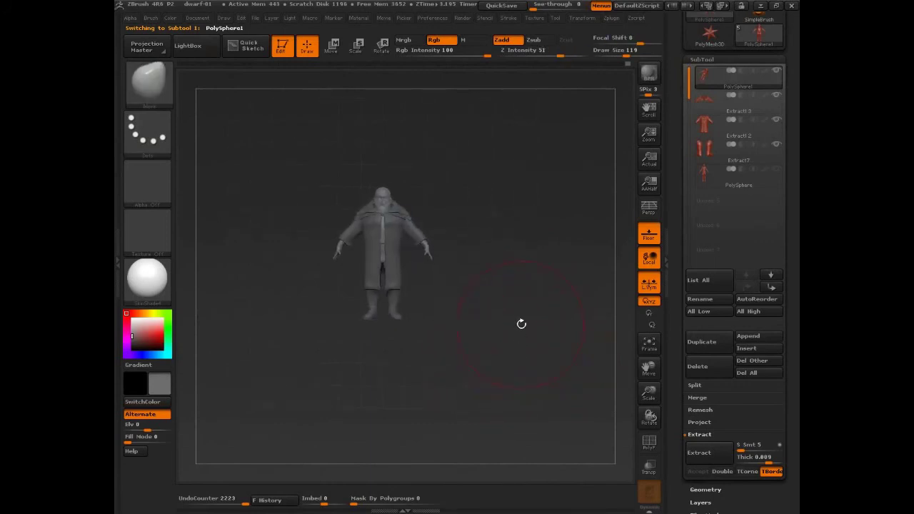
{"action": "key", "text": "f"}
{"action": "left_click_drag", "start_coordinate": [560, 181], "coordinate": [505, 202], "text": "alt"}
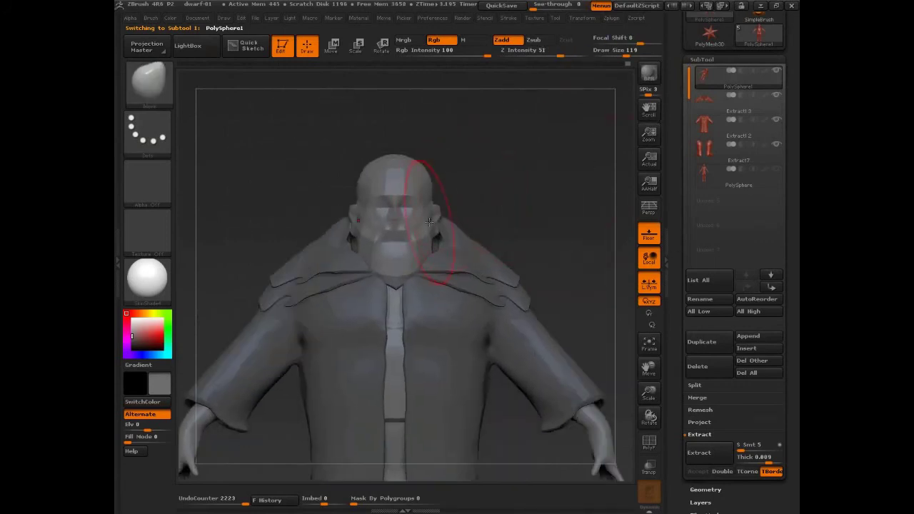
{"action": "key", "text": "d"}
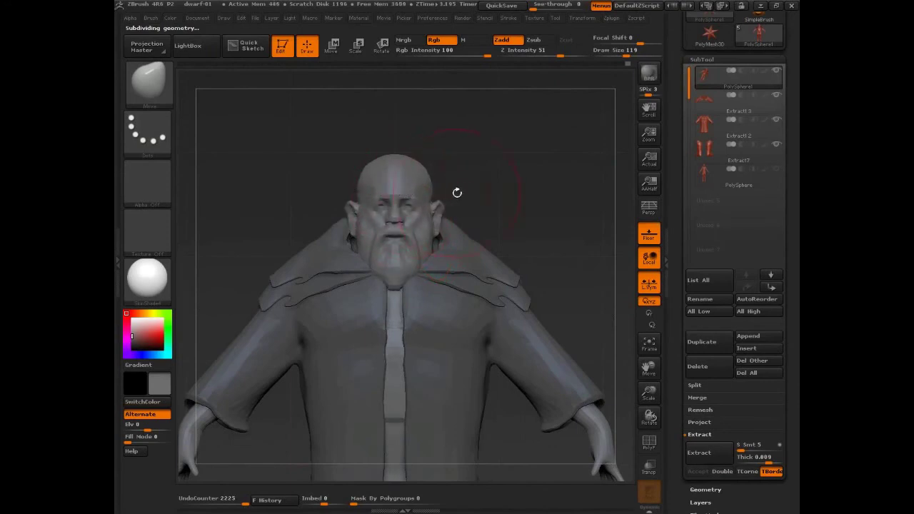
{"action": "key", "text": "s"}
{"action": "left_click", "coordinate": [501, 203]}
{"action": "left_click_drag", "start_coordinate": [499, 176], "coordinate": [510, 206], "text": "alt"}
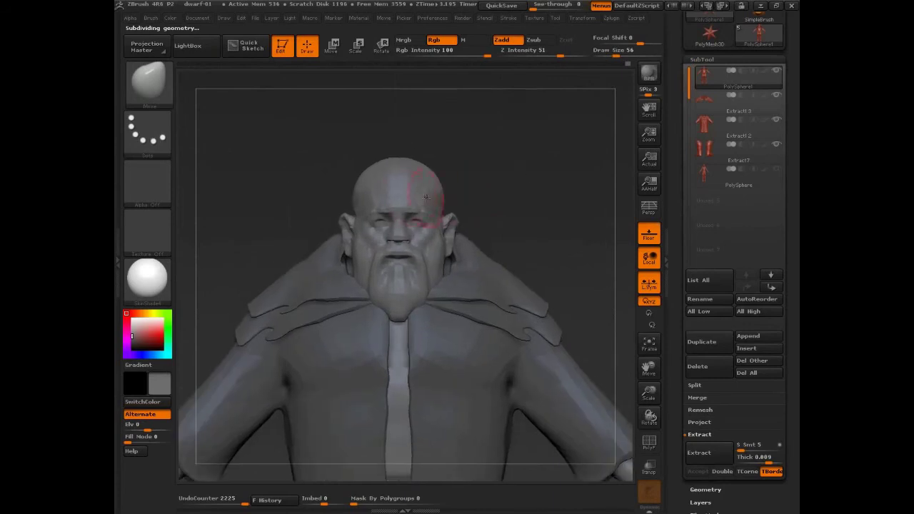
- Mask the crown of the head all around, soften the mask edge, and extend it over the brow toward the eyes
{"action": "left_click_drag", "start_coordinate": [415, 191], "coordinate": [407, 186], "text": "ctrl"}
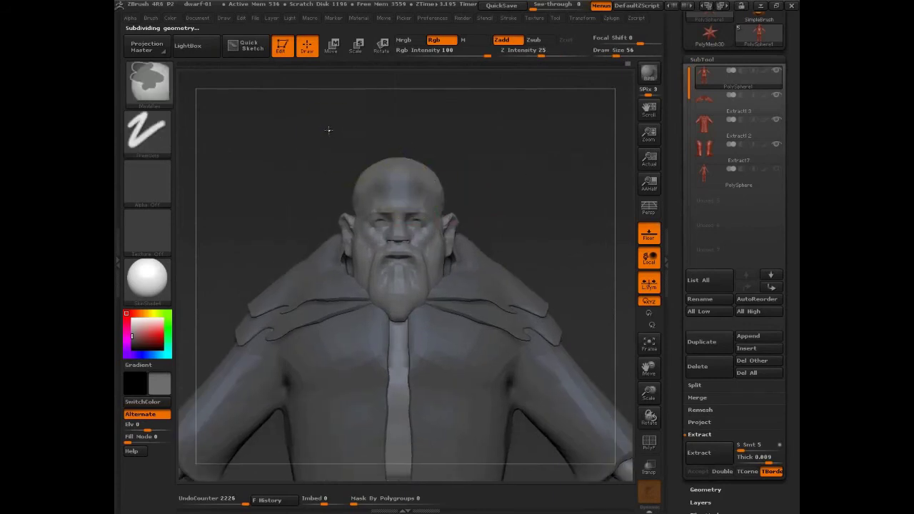
{"action": "left_click", "coordinate": [329, 131], "text": "ctrl"}
{"action": "left_click_drag", "start_coordinate": [380, 141], "coordinate": [439, 147], "text": "ctrl"}
{"action": "mouse_move", "coordinate": [321, 122]}
{"action": "left_mouse_down", "text": "ctrl"}
{"action": "mouse_move", "coordinate": [429, 194]}
{"action": "mouse_move", "coordinate": [469, 202]}
{"action": "mouse_move", "coordinate": [560, 195]}
{"action": "mouse_move", "coordinate": [504, 204]}
{"action": "left_mouse_up", "text": "ctrl"}
{"action": "key", "text": "ctrl"}
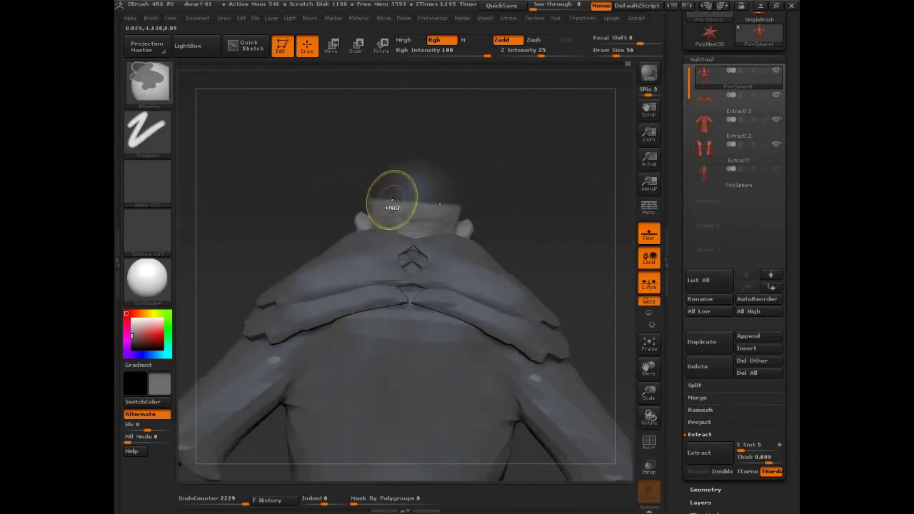
{"action": "left_click", "coordinate": [392, 198], "text": "ctrl"}
{"action": "mouse_move", "coordinate": [565, 189]}
{"action": "left_mouse_down"}
{"action": "mouse_move", "coordinate": [486, 176]}
{"action": "mouse_move", "coordinate": [512, 184]}
{"action": "mouse_move", "coordinate": [435, 198]}
{"action": "left_mouse_up"}
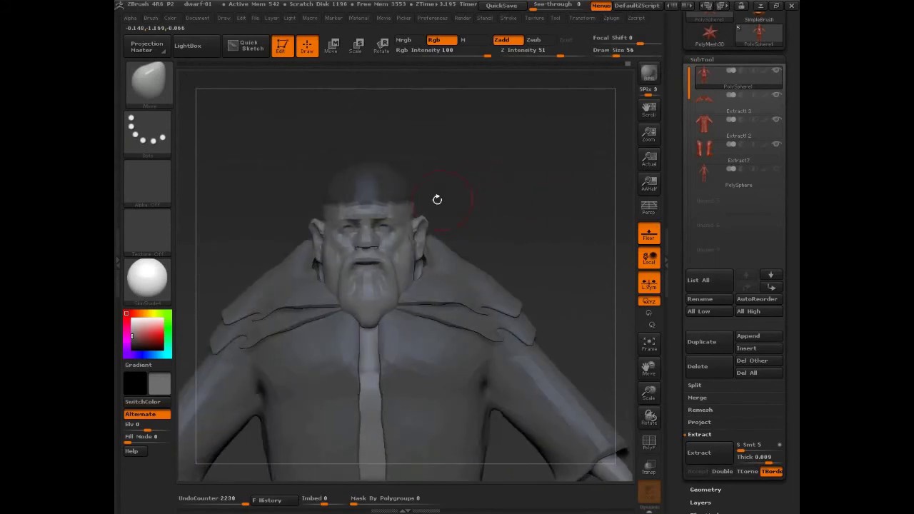
{"action": "key", "text": "ctrl"}
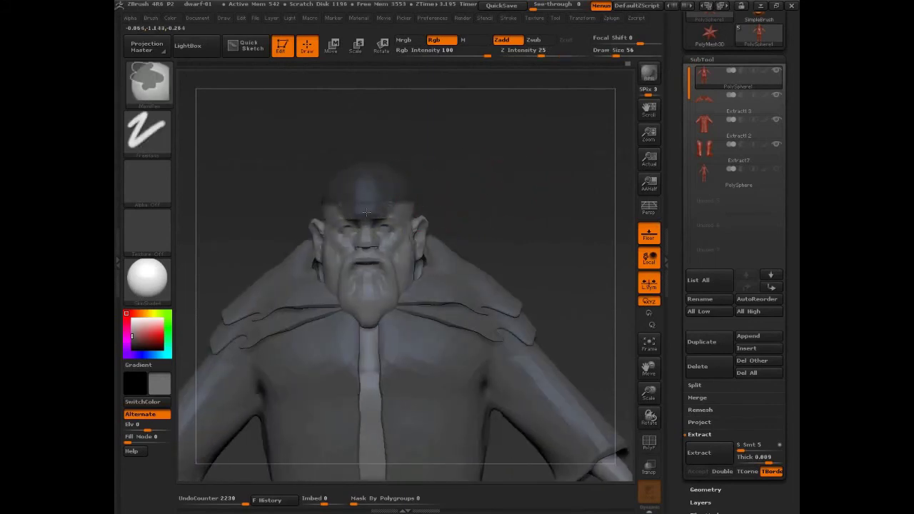
- Extract the masked crown of the head, accept it as a separate subtool, and select the new helmet piece
{"action": "left_click", "coordinate": [713, 454]}
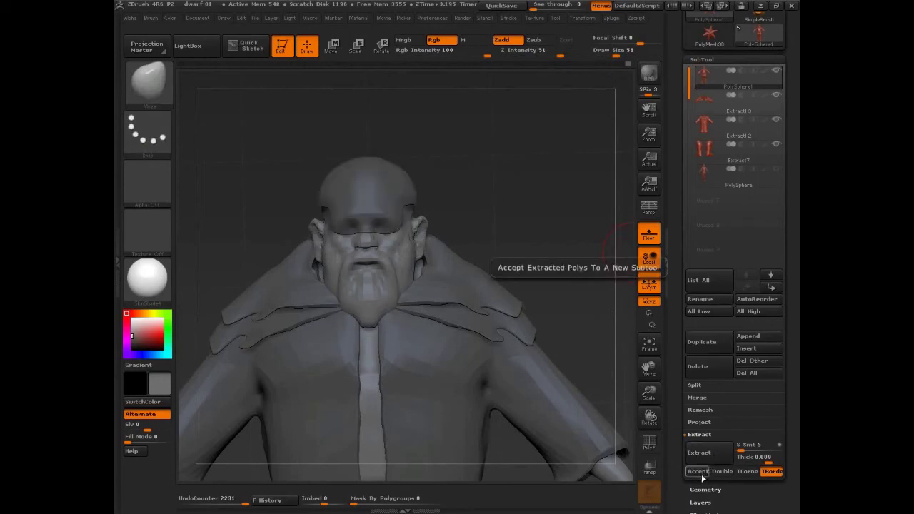
{"action": "left_click", "coordinate": [699, 472]}
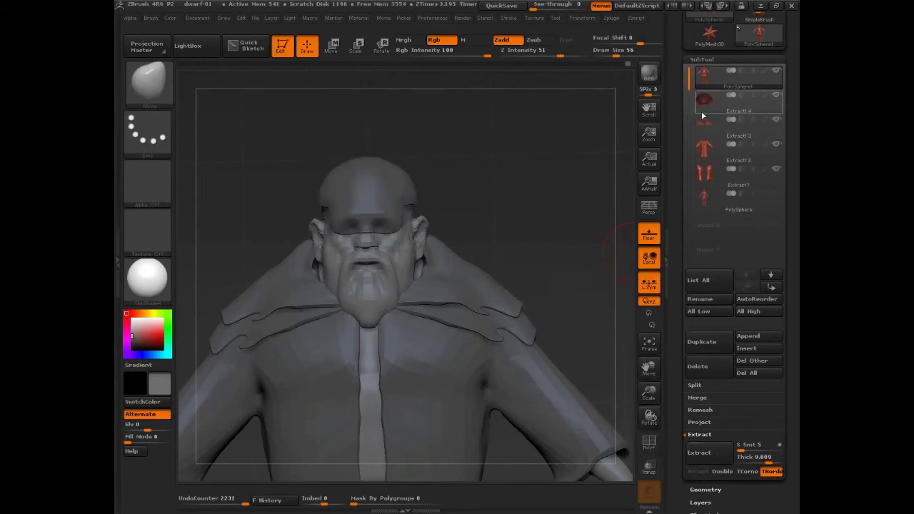
{"action": "mouse_move", "coordinate": [536, 184]}
{"action": "left_mouse_down", "text": "ctrl"}
{"action": "mouse_move", "coordinate": [520, 213]}
{"action": "mouse_move", "coordinate": [536, 213]}
{"action": "mouse_move", "coordinate": [479, 208]}
{"action": "left_mouse_up", "text": "ctrl"}
- Pull the helmet's front down over the nose at Draw Size 85 and lower its rear edge behind the ears
{"action": "key", "text": "s"}
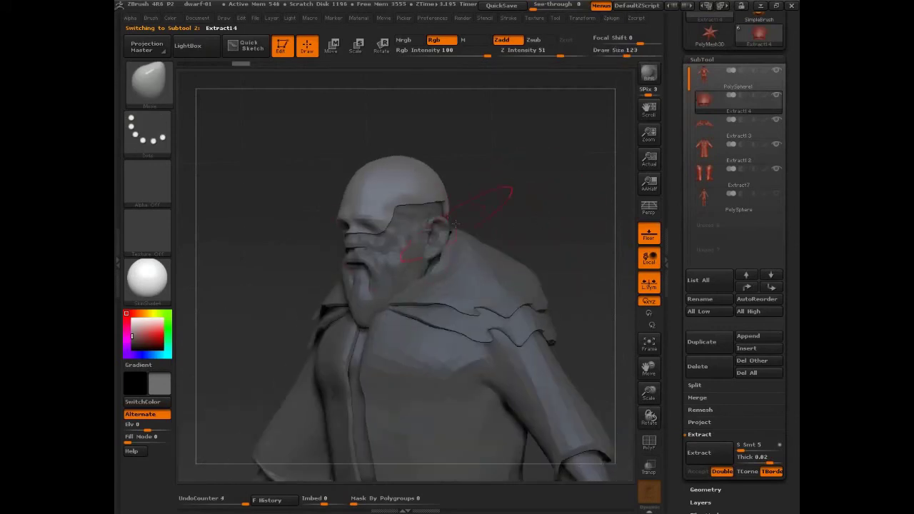
{"action": "key", "text": "s"}
{"action": "mouse_move", "coordinate": [391, 228]}
{"action": "left_mouse_down"}
{"action": "mouse_move", "coordinate": [348, 229]}
{"action": "mouse_move", "coordinate": [347, 254]}
{"action": "mouse_move", "coordinate": [365, 231]}
{"action": "mouse_move", "coordinate": [354, 244]}
{"action": "left_mouse_up"}
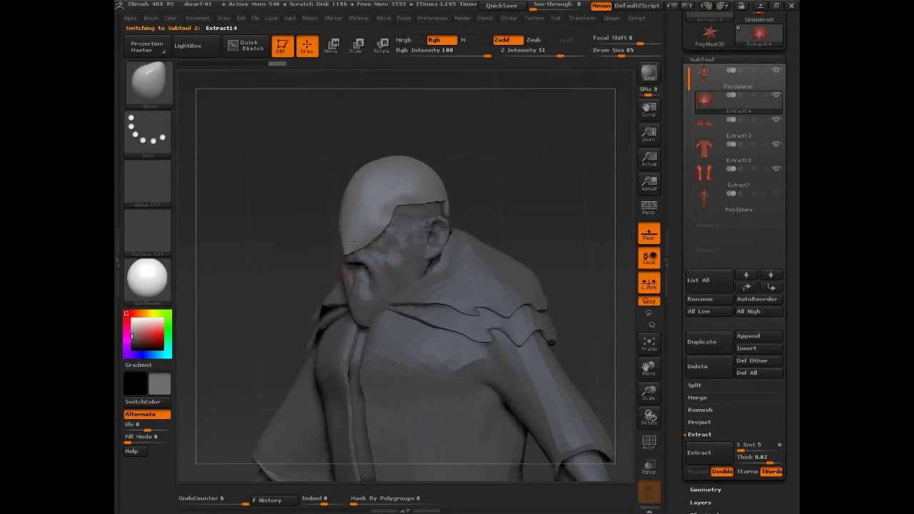
{"action": "left_click_drag", "start_coordinate": [494, 177], "coordinate": [475, 217]}
{"action": "mouse_move", "coordinate": [507, 190]}
{"action": "left_mouse_down"}
{"action": "mouse_move", "coordinate": [480, 205]}
{"action": "mouse_move", "coordinate": [420, 183]}
{"action": "mouse_move", "coordinate": [443, 214]}
{"action": "mouse_move", "coordinate": [486, 204]}
{"action": "mouse_move", "coordinate": [463, 213]}
{"action": "left_mouse_up"}
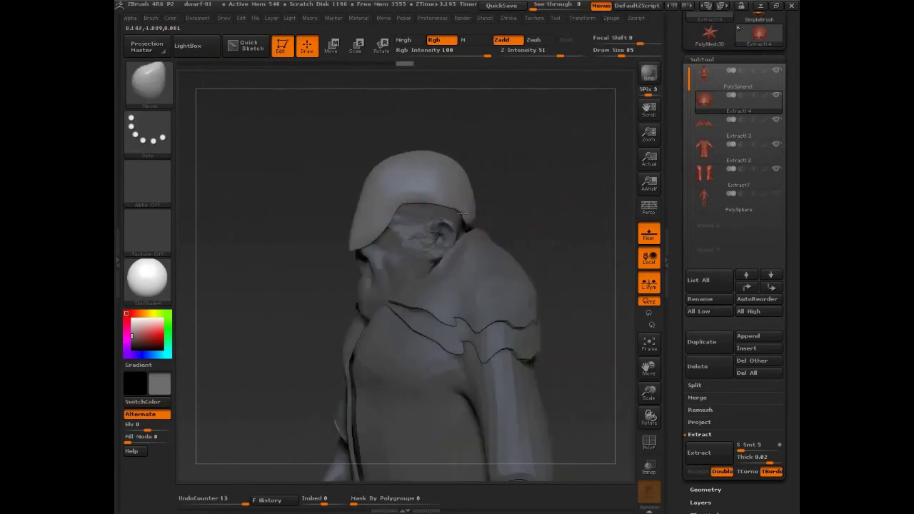
{"action": "mouse_move", "coordinate": [515, 190]}
{"action": "left_mouse_down"}
{"action": "mouse_move", "coordinate": [419, 226]}
{"action": "mouse_move", "coordinate": [533, 227]}
{"action": "mouse_move", "coordinate": [500, 215]}
{"action": "left_mouse_up"}
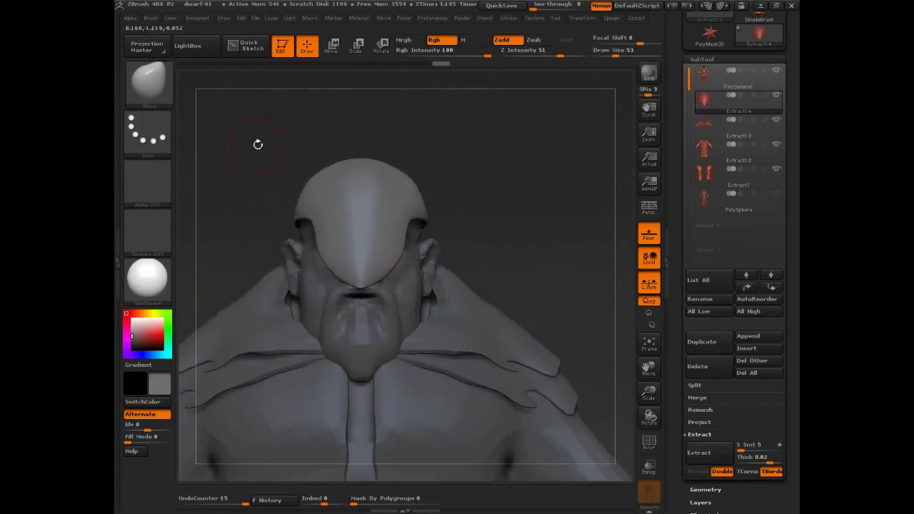
{"action": "left_click", "coordinate": [150, 19]}
{"action": "left_click", "coordinate": [186, 267]}
{"action": "key", "text": "bracketright"}
{"action": "key", "text": "bracketright"}
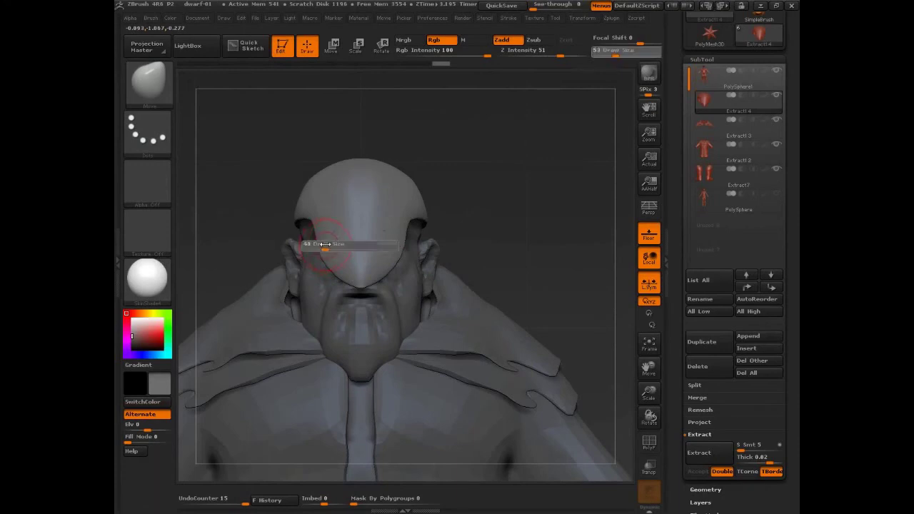
{"action": "left_click_drag", "start_coordinate": [316, 244], "coordinate": [340, 233]}
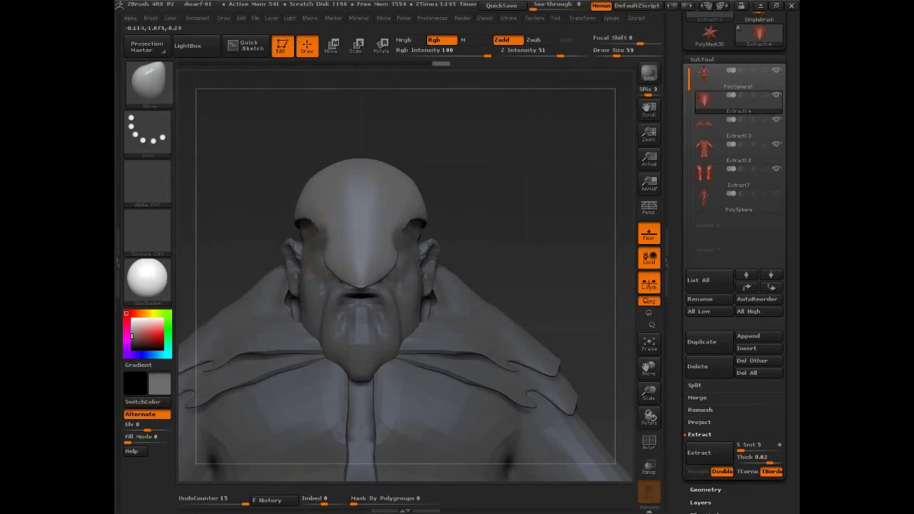
{"action": "key", "text": "s"}
{"action": "key", "text": "ctrl+z"}
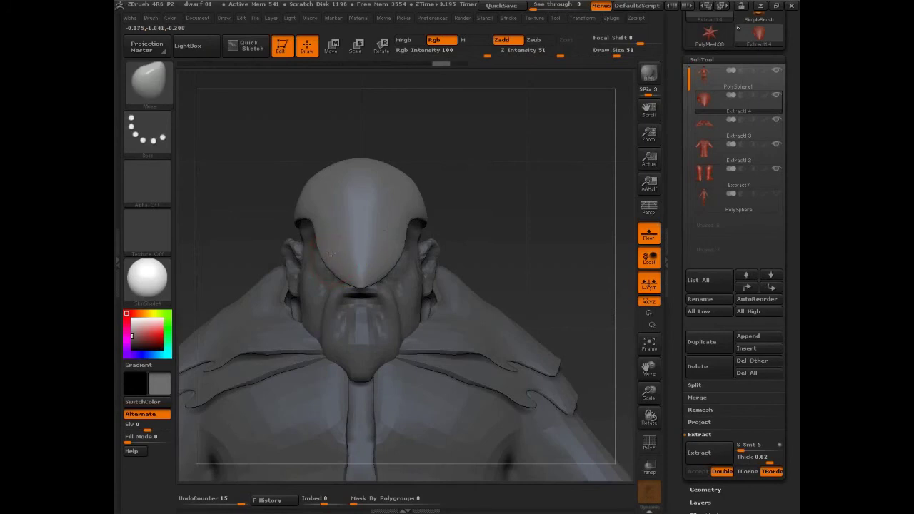
{"action": "key", "text": "ctrl+z"}
- Enlarge the Move brush and push the helmet's front edges inward to form a narrow nose guard that exposes the eyes
{"action": "key", "text": "s"}
{"action": "left_click_drag", "start_coordinate": [328, 258], "coordinate": [348, 247]}
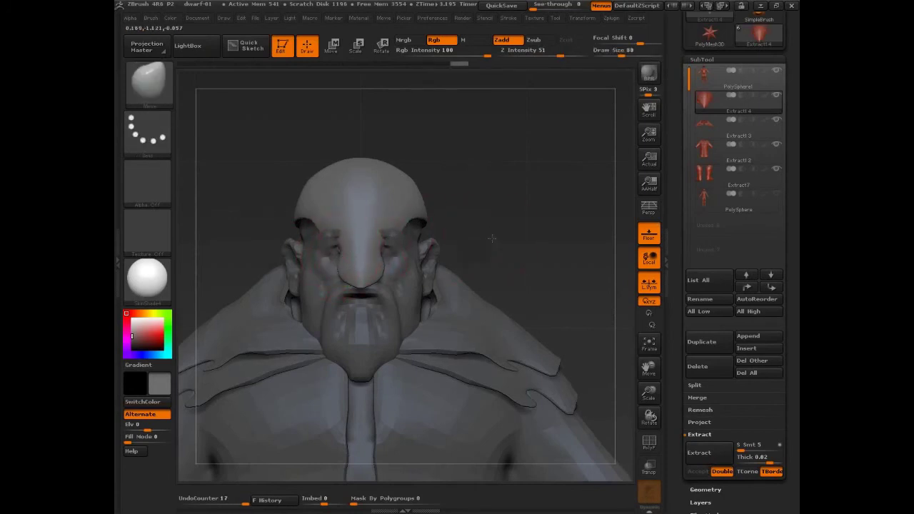
{"action": "left_click_drag", "start_coordinate": [494, 238], "coordinate": [455, 246]}
{"action": "left_click_drag", "start_coordinate": [384, 267], "coordinate": [373, 255]}
{"action": "left_click_drag", "start_coordinate": [511, 233], "coordinate": [386, 240]}
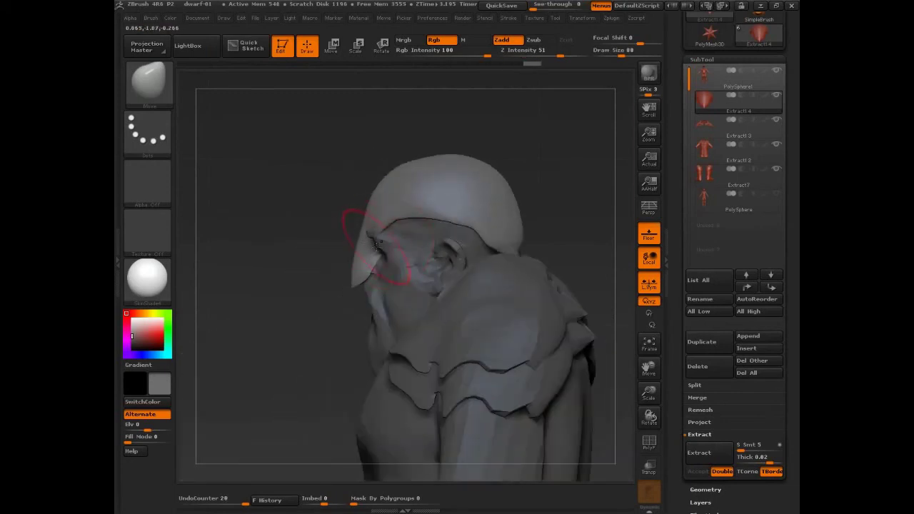
{"action": "left_click_drag", "start_coordinate": [319, 258], "coordinate": [368, 253]}
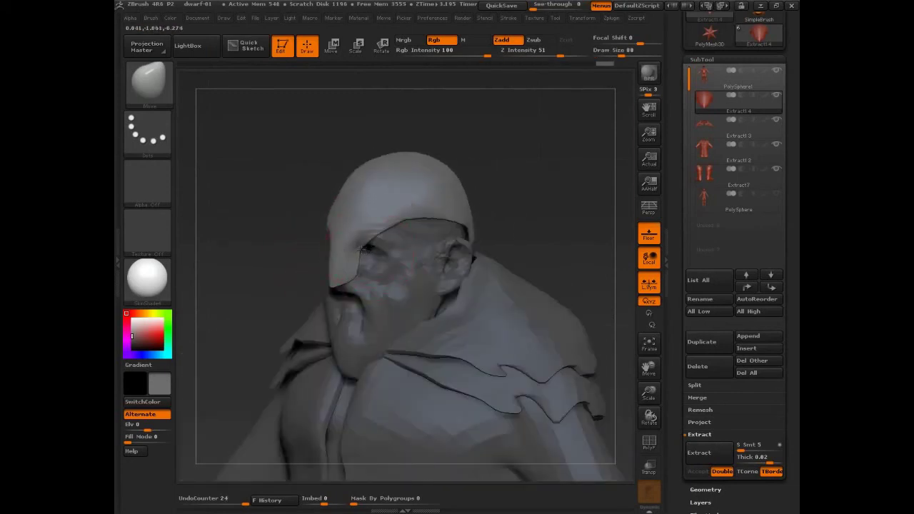
{"action": "left_click_drag", "start_coordinate": [309, 255], "coordinate": [418, 252]}
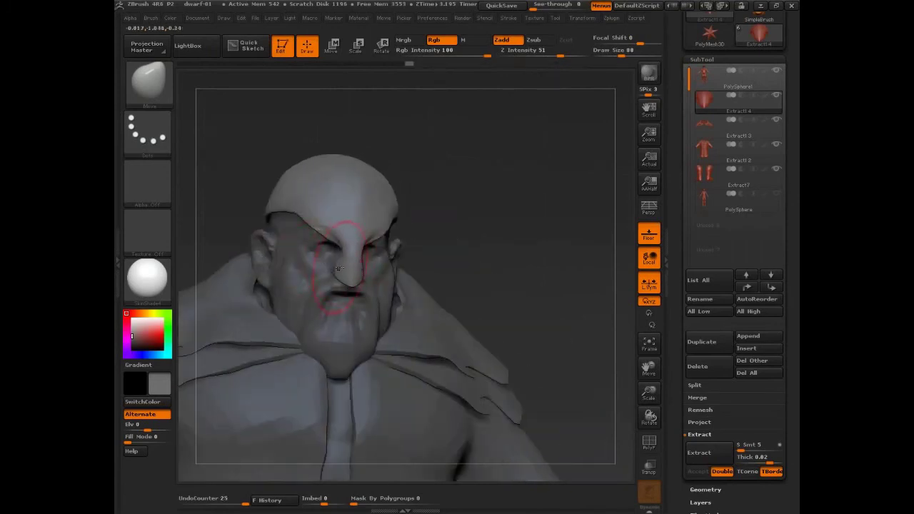
- Reduce Draw Size to 51 and pull the helmet's front edges outward above the eyes into a brow line
{"action": "mouse_move", "coordinate": [332, 238]}
{"action": "left_mouse_down"}
{"action": "mouse_move", "coordinate": [297, 235]}
{"action": "mouse_move", "coordinate": [316, 244]}
{"action": "left_mouse_up"}
{"action": "key", "text": "s"}
{"action": "left_click_drag", "start_coordinate": [312, 230], "coordinate": [327, 247]}
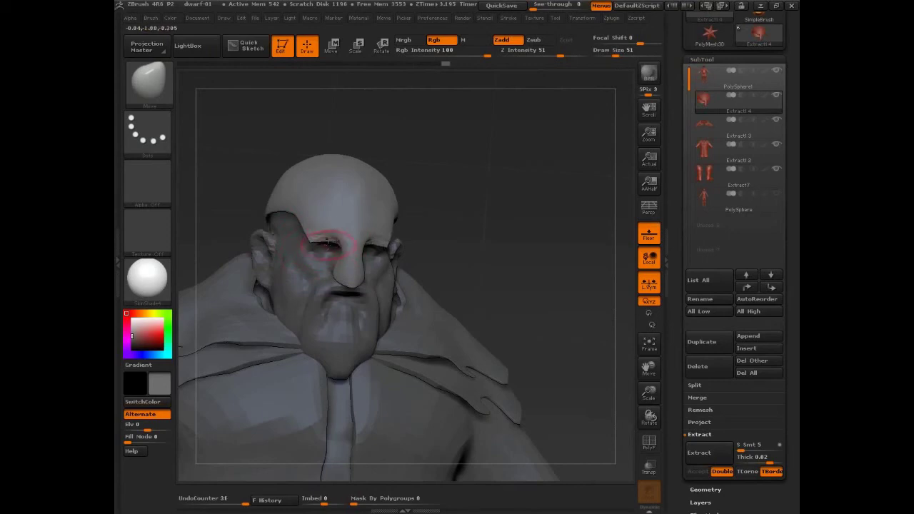
{"action": "mouse_move", "coordinate": [470, 248]}
{"action": "left_mouse_down"}
{"action": "mouse_move", "coordinate": [416, 247]}
{"action": "mouse_move", "coordinate": [460, 241]}
{"action": "mouse_move", "coordinate": [443, 228]}
{"action": "mouse_move", "coordinate": [420, 230]}
{"action": "left_mouse_up"}
{"action": "key", "text": "s"}
- Set Draw Size to 65, pull the nose guard's tip forward in profile, and sharpen the brow corners at the temples
{"action": "key", "text": "s"}
{"action": "left_click_drag", "start_coordinate": [335, 245], "coordinate": [327, 246]}
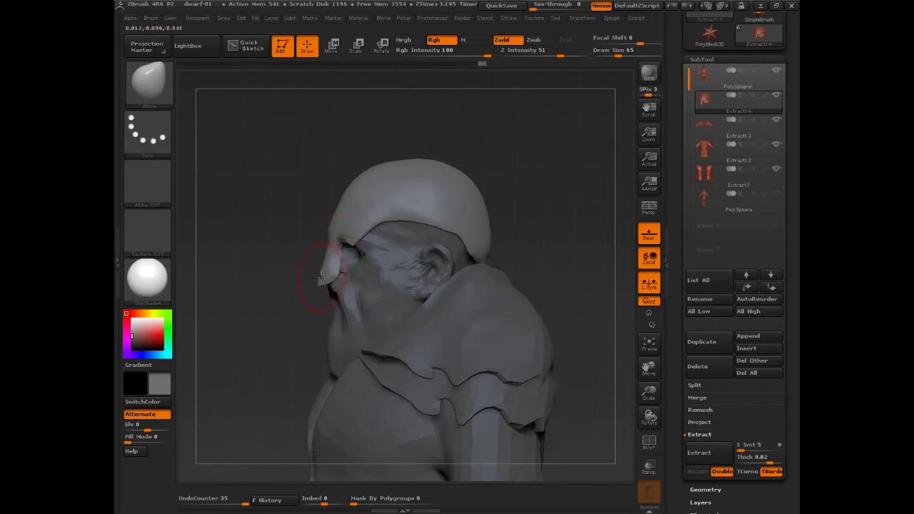
{"action": "left_click_drag", "start_coordinate": [278, 231], "coordinate": [393, 232]}
{"action": "left_click_drag", "start_coordinate": [357, 237], "coordinate": [362, 246]}
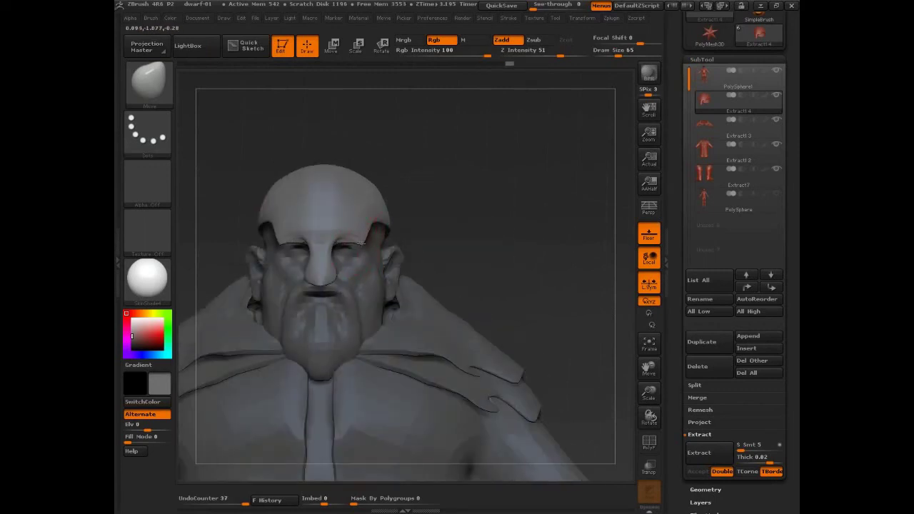
{"action": "left_click_drag", "start_coordinate": [450, 213], "coordinate": [572, 213]}
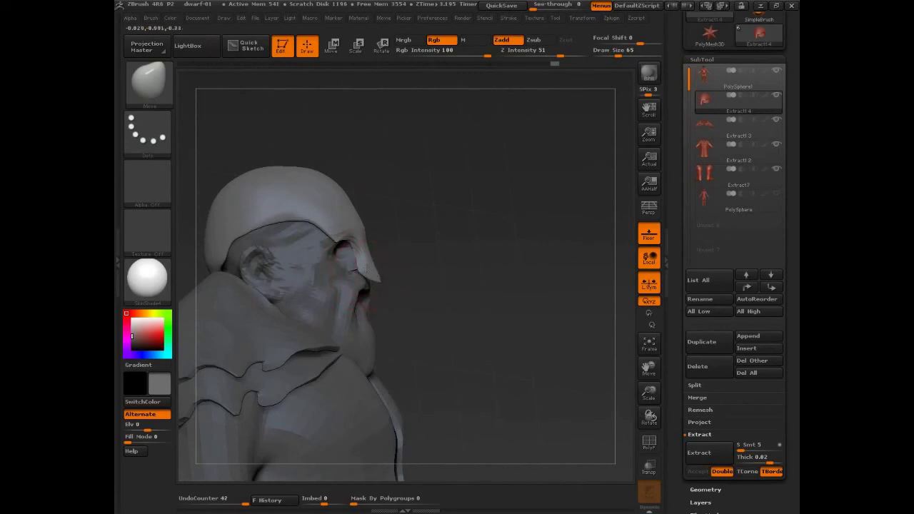
- Adjust the helmet's side edge above the temple at Draw Size 43, undoing the last pull on it
{"action": "left_click_drag", "start_coordinate": [402, 240], "coordinate": [375, 239]}
{"action": "key", "text": "s"}
{"action": "left_click_drag", "start_coordinate": [312, 228], "coordinate": [317, 227]}
{"action": "left_click_drag", "start_coordinate": [304, 228], "coordinate": [310, 226]}
{"action": "key", "text": "s"}
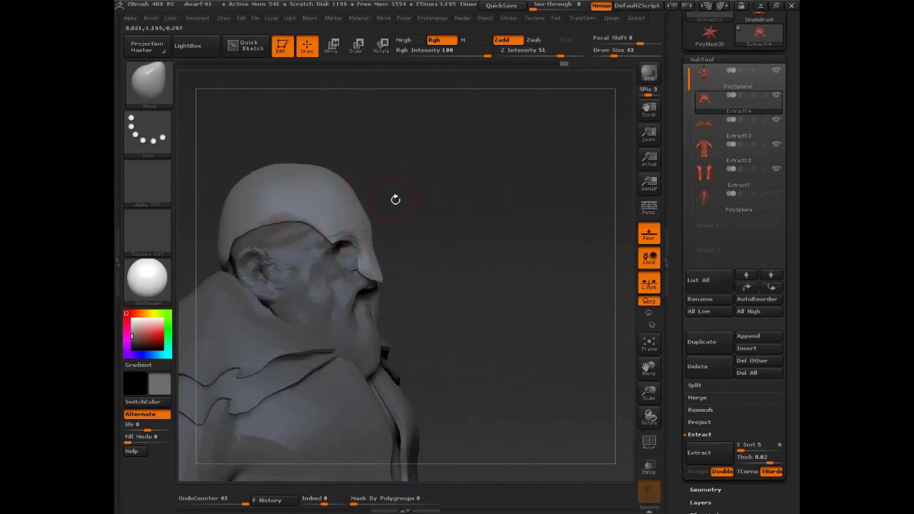
{"action": "mouse_move", "coordinate": [396, 200]}
{"action": "left_mouse_down"}
{"action": "mouse_move", "coordinate": [303, 238]}
{"action": "mouse_move", "coordinate": [322, 272]}
{"action": "left_mouse_up"}
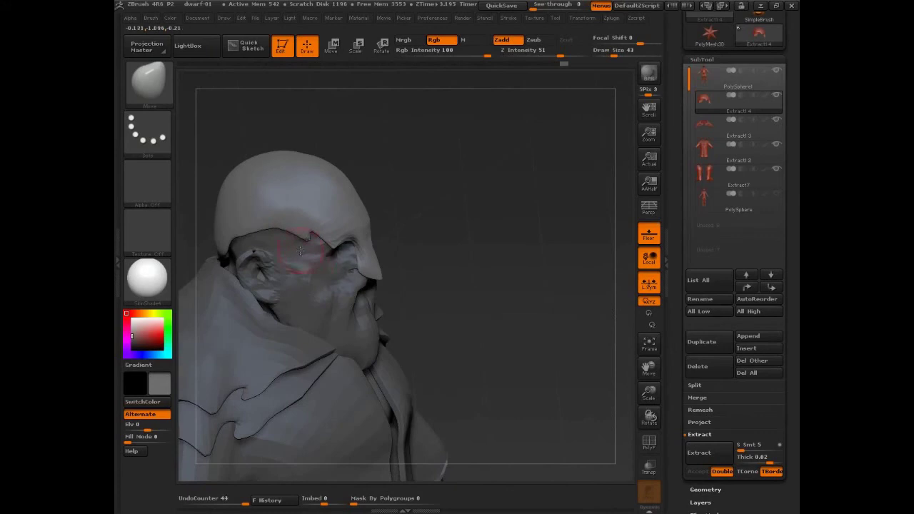
{"action": "key", "text": "ctrl+z"}
{"action": "left_click_drag", "start_coordinate": [398, 207], "coordinate": [340, 216]}
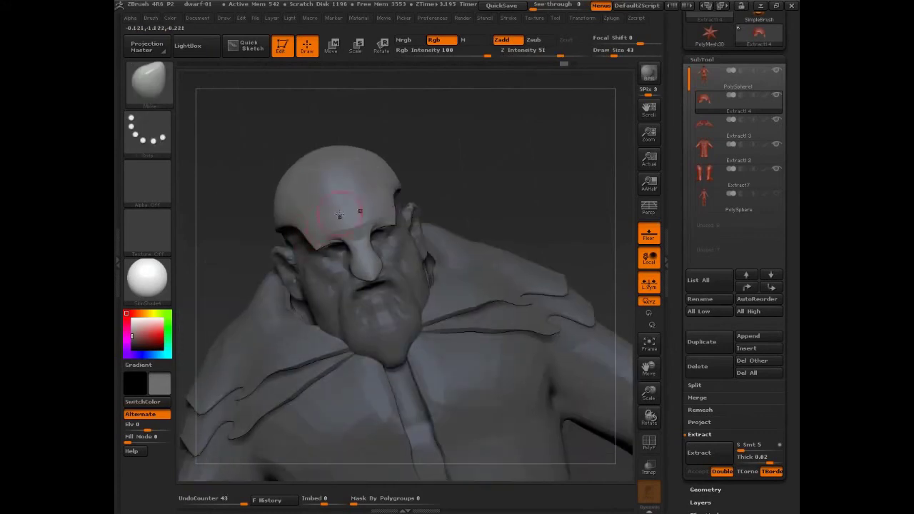
- Thicken the helmet's thin brow edge above the eyes with the Inflate brush
{"action": "left_click_drag", "start_coordinate": [460, 175], "coordinate": [395, 179]}
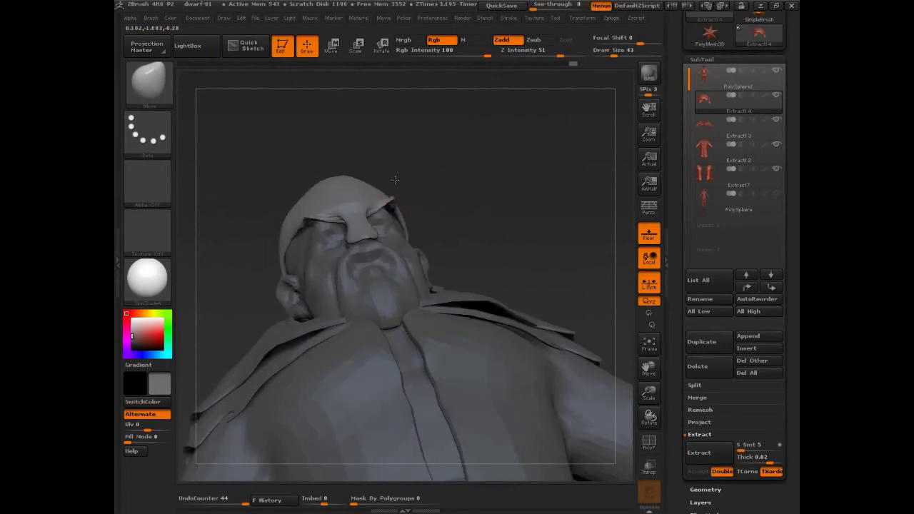
{"action": "left_click_drag", "start_coordinate": [461, 183], "coordinate": [451, 188]}
{"action": "key", "text": "b"}
{"action": "key", "text": "i"}
{"action": "key", "text": "n"}
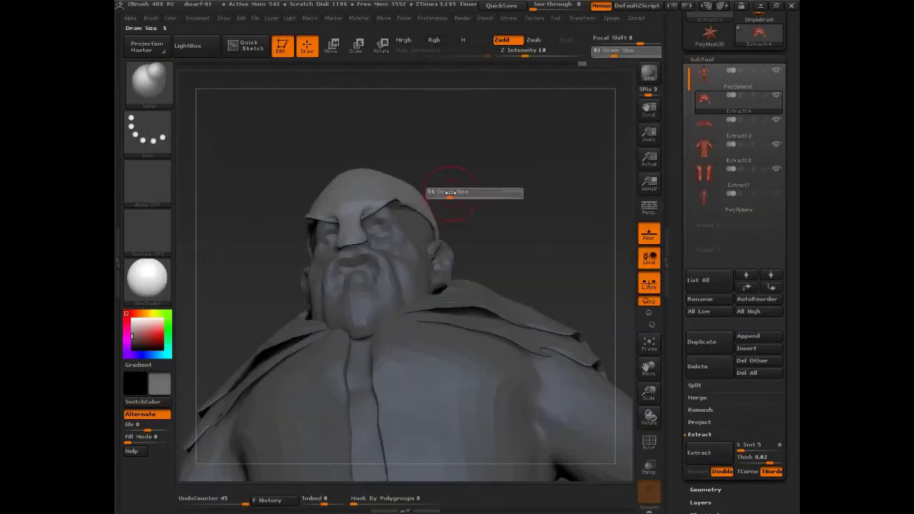
{"action": "left_click_drag", "start_coordinate": [386, 205], "coordinate": [394, 201]}
{"action": "left_click_drag", "start_coordinate": [392, 202], "coordinate": [374, 211]}
{"action": "mouse_move", "coordinate": [468, 192]}
{"action": "left_mouse_down"}
{"action": "mouse_move", "coordinate": [420, 201]}
{"action": "mouse_move", "coordinate": [433, 198]}
{"action": "left_mouse_up"}
{"action": "mouse_move", "coordinate": [540, 175]}
{"action": "left_mouse_down"}
{"action": "mouse_move", "coordinate": [569, 190]}
{"action": "mouse_move", "coordinate": [560, 213]}
{"action": "mouse_move", "coordinate": [579, 216]}
{"action": "left_mouse_up"}
{"action": "mouse_move", "coordinate": [521, 222]}
{"action": "left_mouse_down"}
{"action": "mouse_move", "coordinate": [498, 227]}
{"action": "mouse_move", "coordinate": [578, 231]}
{"action": "mouse_move", "coordinate": [568, 230]}
{"action": "left_mouse_up"}
- Check the helmet's wireframe and pull the nose guard forward in profile with the Move brush at Draw Size 51
{"action": "key", "text": "shift+f"}
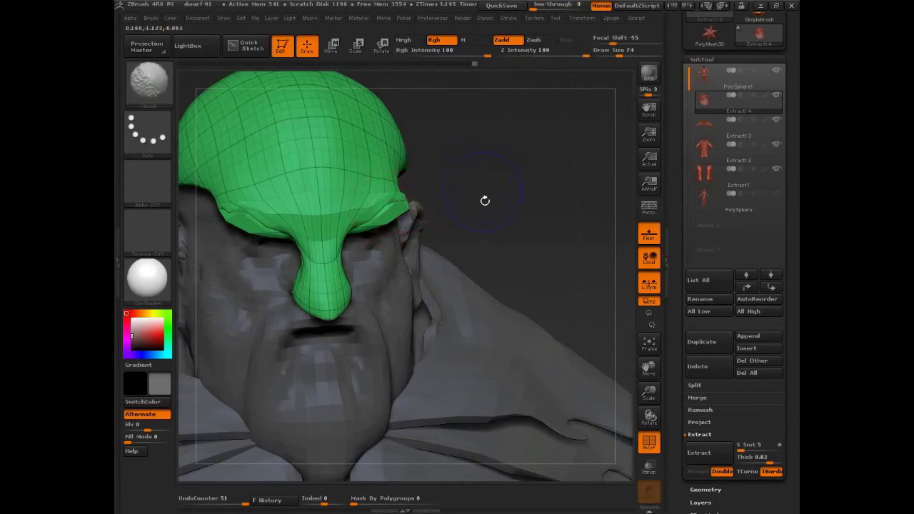
{"action": "key", "text": "shift+f"}
{"action": "left_click_drag", "start_coordinate": [484, 200], "coordinate": [454, 259]}
{"action": "key", "text": "b"}
{"action": "key", "text": "m"}
{"action": "key", "text": "v"}
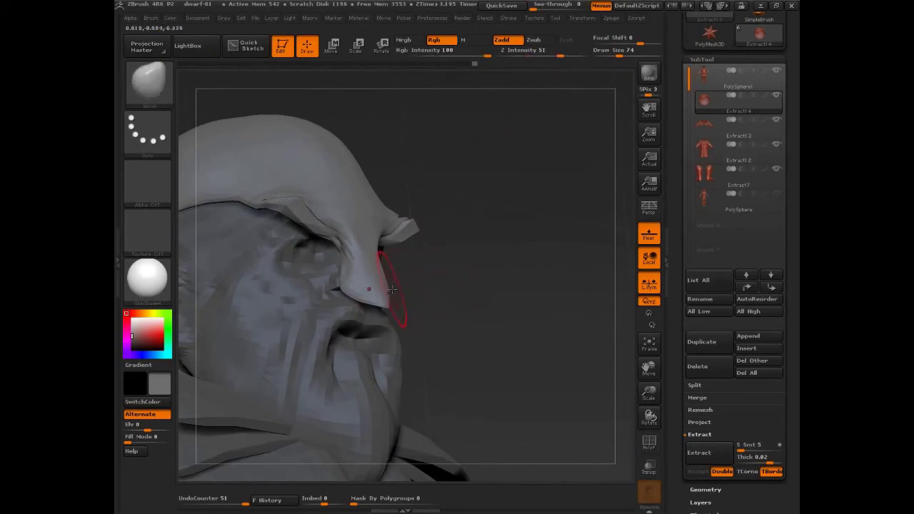
{"action": "key", "text": "s"}
{"action": "left_click_drag", "start_coordinate": [392, 293], "coordinate": [389, 294]}
{"action": "left_click_drag", "start_coordinate": [432, 270], "coordinate": [456, 258]}
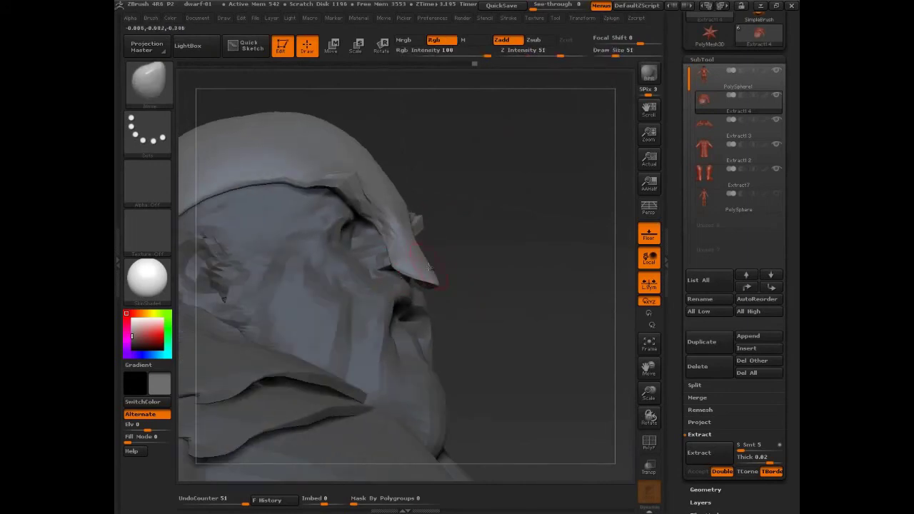
{"action": "mouse_move", "coordinate": [391, 269]}
{"action": "left_mouse_down"}
{"action": "mouse_move", "coordinate": [453, 253]}
{"action": "mouse_move", "coordinate": [408, 275]}
{"action": "mouse_move", "coordinate": [409, 263]}
{"action": "mouse_move", "coordinate": [426, 272]}
{"action": "mouse_move", "coordinate": [430, 263]}
{"action": "mouse_move", "coordinate": [490, 265]}
{"action": "mouse_move", "coordinate": [444, 289]}
{"action": "mouse_move", "coordinate": [409, 269]}
{"action": "mouse_move", "coordinate": [407, 278]}
{"action": "left_mouse_up"}
- Inflate the nose guard and flatten its surface with the TrimDynamic brush
{"action": "key", "text": "b"}
{"action": "key", "text": "i"}
{"action": "key", "text": "n"}
{"action": "key", "text": "b"}
{"action": "key", "text": "t"}
{"action": "key", "text": "d"}
{"action": "left_click_drag", "start_coordinate": [413, 261], "coordinate": [409, 280]}
{"action": "left_click_drag", "start_coordinate": [463, 264], "coordinate": [461, 271]}
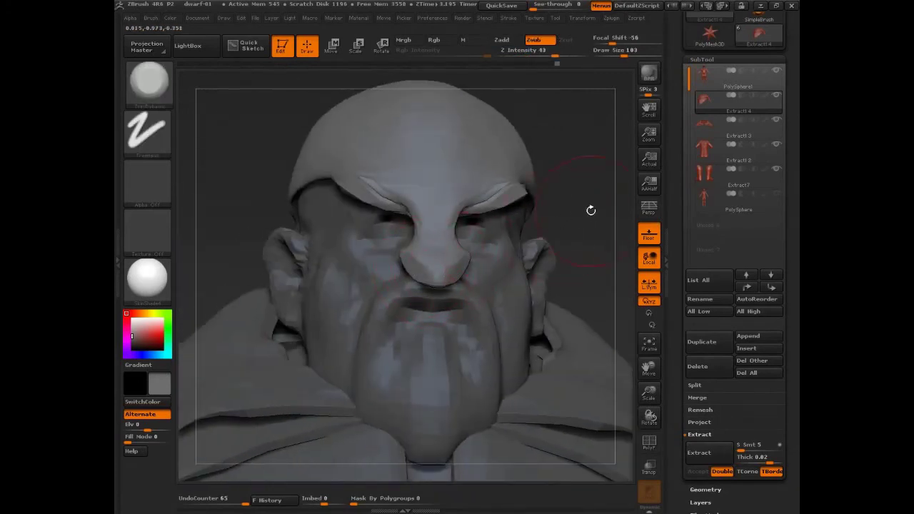
{"action": "mouse_move", "coordinate": [591, 210]}
{"action": "left_mouse_down", "text": "alt"}
{"action": "mouse_move", "coordinate": [564, 235]}
{"action": "mouse_move", "coordinate": [500, 229]}
{"action": "left_mouse_up", "text": "alt"}
{"action": "mouse_move", "coordinate": [554, 185]}
{"action": "left_mouse_down"}
{"action": "mouse_move", "coordinate": [562, 180]}
{"action": "mouse_move", "coordinate": [503, 239]}
{"action": "left_mouse_up"}
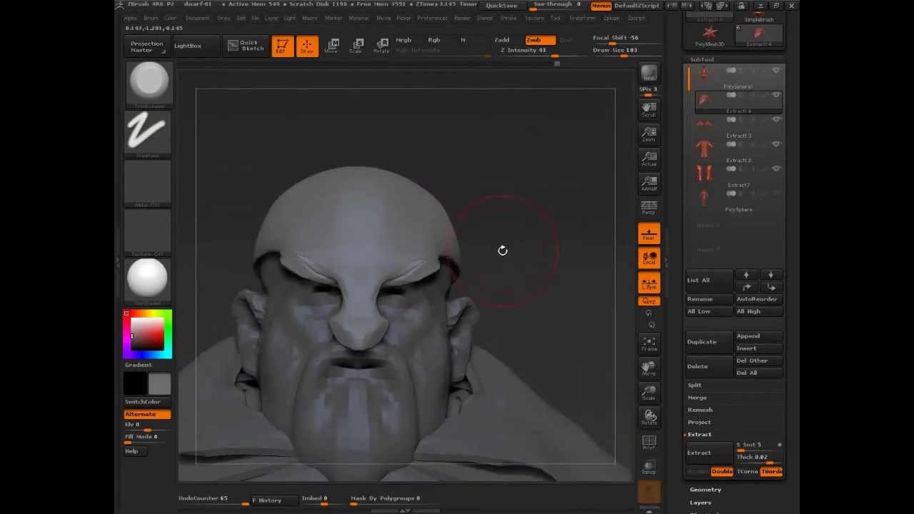
- Enlarge the Move brush and pull the helmet's brow corners outward at the temples
{"action": "key", "text": "b"}
{"action": "key", "text": "m"}
{"action": "key", "text": "v"}
{"action": "mouse_move", "coordinate": [582, 254]}
{"action": "left_mouse_down"}
{"action": "mouse_move", "coordinate": [503, 250]}
{"action": "mouse_move", "coordinate": [586, 246]}
{"action": "left_mouse_up"}
{"action": "key", "text": "s"}
{"action": "key", "text": "s"}
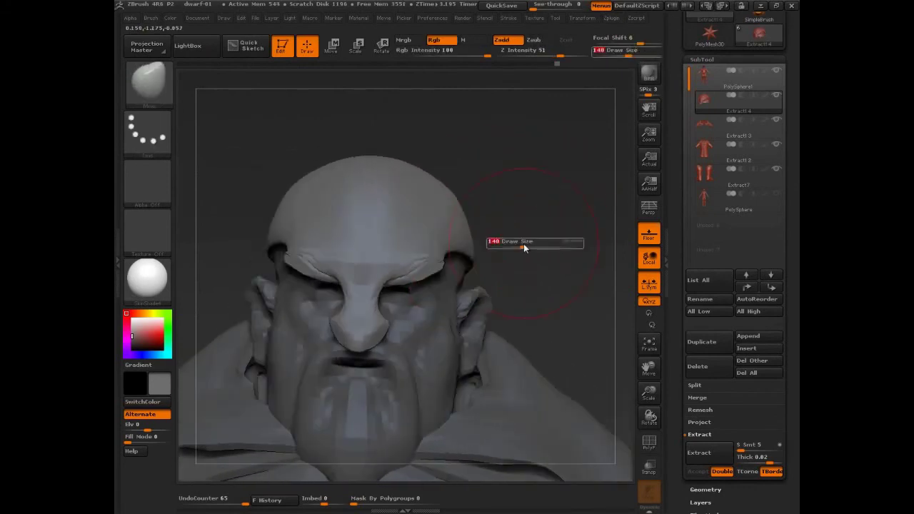
{"action": "left_click_drag", "start_coordinate": [523, 246], "coordinate": [514, 246]}
{"action": "mouse_move", "coordinate": [451, 255]}
{"action": "left_mouse_down"}
{"action": "mouse_move", "coordinate": [519, 217]}
{"action": "mouse_move", "coordinate": [503, 208]}
{"action": "left_mouse_up"}
{"action": "mouse_move", "coordinate": [536, 234]}
{"action": "left_mouse_down"}
{"action": "mouse_move", "coordinate": [491, 243]}
{"action": "mouse_move", "coordinate": [495, 216]}
{"action": "left_mouse_up"}
{"action": "mouse_move", "coordinate": [553, 195]}
{"action": "left_mouse_down"}
{"action": "mouse_move", "coordinate": [483, 203]}
{"action": "mouse_move", "coordinate": [556, 233]}
{"action": "left_mouse_up"}
- Inflate the helmet's forehead above the brow ridge with a large Inflate brush at about Draw Size 200
{"action": "key", "text": "b"}
{"action": "key", "text": "i"}
{"action": "key", "text": "n"}
{"action": "key", "text": "s"}
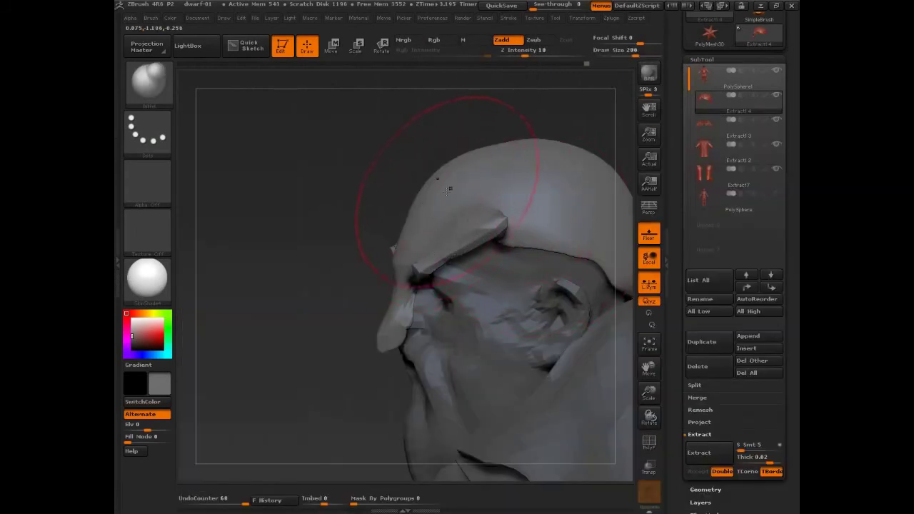
{"action": "left_click_drag", "start_coordinate": [416, 151], "coordinate": [433, 175]}
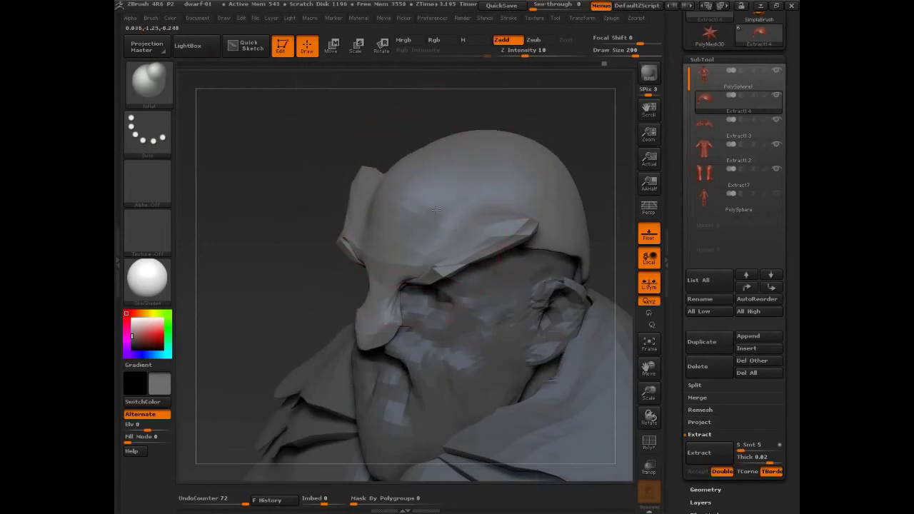
{"action": "mouse_move", "coordinate": [493, 162]}
{"action": "left_mouse_down"}
{"action": "mouse_move", "coordinate": [483, 145]}
{"action": "mouse_move", "coordinate": [437, 222]}
{"action": "left_mouse_up"}
{"action": "left_click_drag", "start_coordinate": [571, 151], "coordinate": [579, 163]}
- Swell the helmet's dome above the brow with the Magnify brush
{"action": "key", "text": "b"}
{"action": "left_click", "coordinate": [483, 195]}
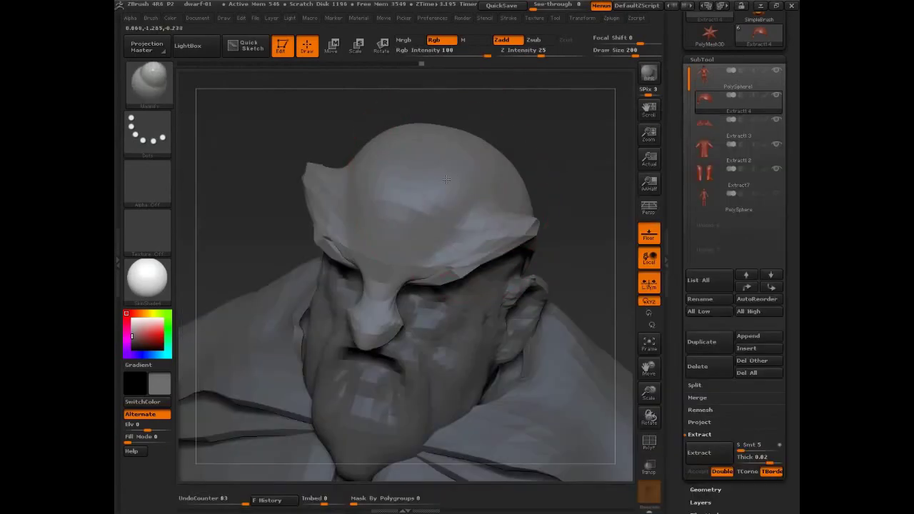
{"action": "mouse_move", "coordinate": [447, 179]}
{"action": "left_mouse_down"}
{"action": "mouse_move", "coordinate": [408, 219]}
{"action": "mouse_move", "coordinate": [468, 144]}
{"action": "left_mouse_up"}
{"action": "left_click_drag", "start_coordinate": [554, 151], "coordinate": [589, 179]}
{"action": "mouse_move", "coordinate": [597, 244]}
{"action": "left_mouse_down"}
{"action": "mouse_move", "coordinate": [579, 210]}
{"action": "mouse_move", "coordinate": [470, 265]}
{"action": "left_mouse_up"}
{"action": "key", "text": "s"}
{"action": "left_click_drag", "start_coordinate": [417, 284], "coordinate": [419, 284]}
{"action": "left_click_drag", "start_coordinate": [534, 262], "coordinate": [496, 253]}
- Pull the helmet's back edge outward over the neck into a flared rim with the Move brush at Draw Size 107
{"action": "key", "text": "b"}
{"action": "key", "text": "m"}
{"action": "key", "text": "v"}
{"action": "key", "text": "bracketright"}
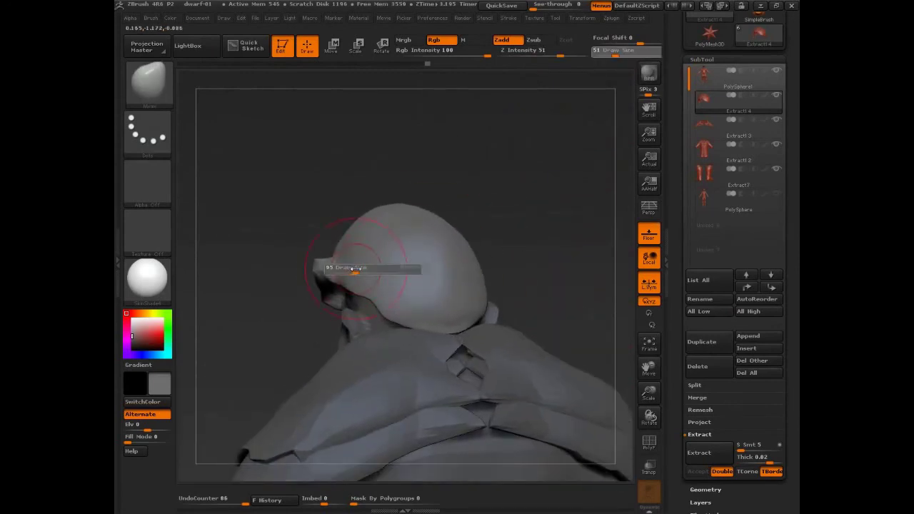
{"action": "mouse_move", "coordinate": [312, 307]}
{"action": "left_mouse_down"}
{"action": "mouse_move", "coordinate": [380, 228]}
{"action": "mouse_move", "coordinate": [519, 198]}
{"action": "mouse_move", "coordinate": [438, 224]}
{"action": "left_mouse_up"}
{"action": "key", "text": "bracketleft"}
{"action": "key", "text": "bracketright"}
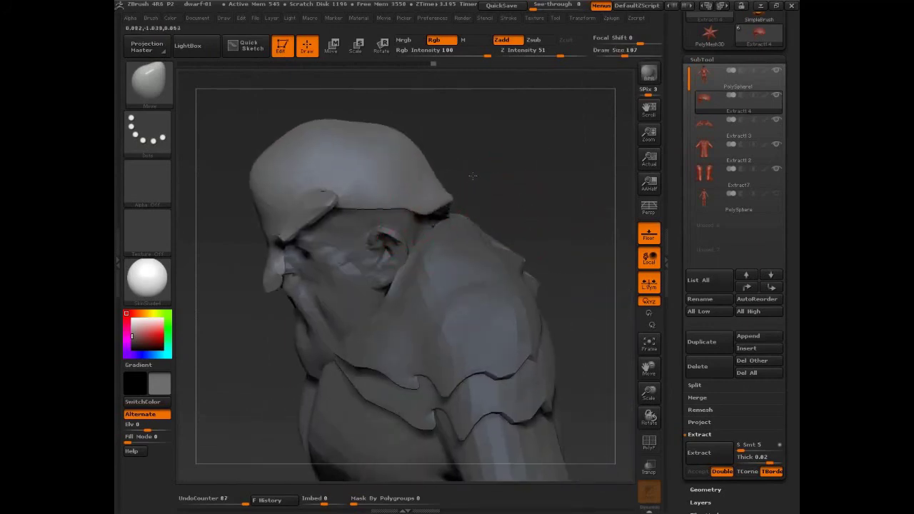
{"action": "left_click_drag", "start_coordinate": [449, 191], "coordinate": [483, 170]}
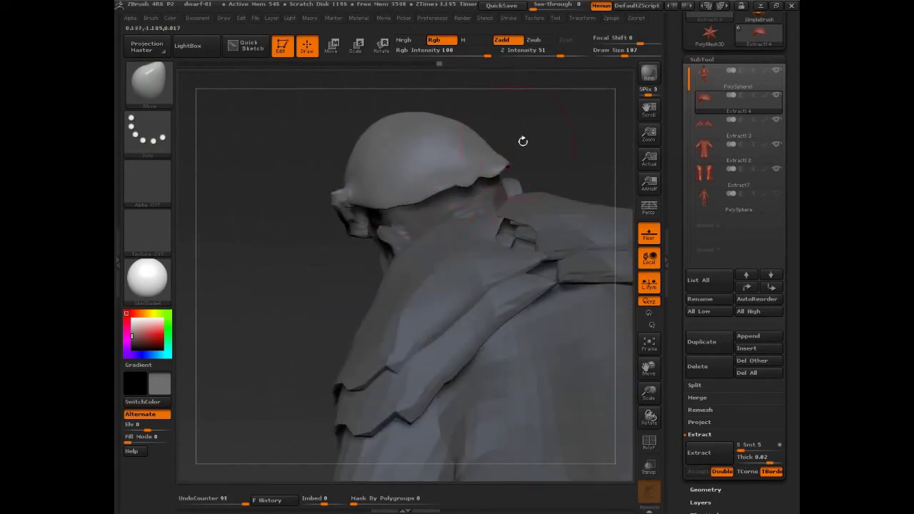
{"action": "left_click_drag", "start_coordinate": [523, 141], "coordinate": [465, 178]}
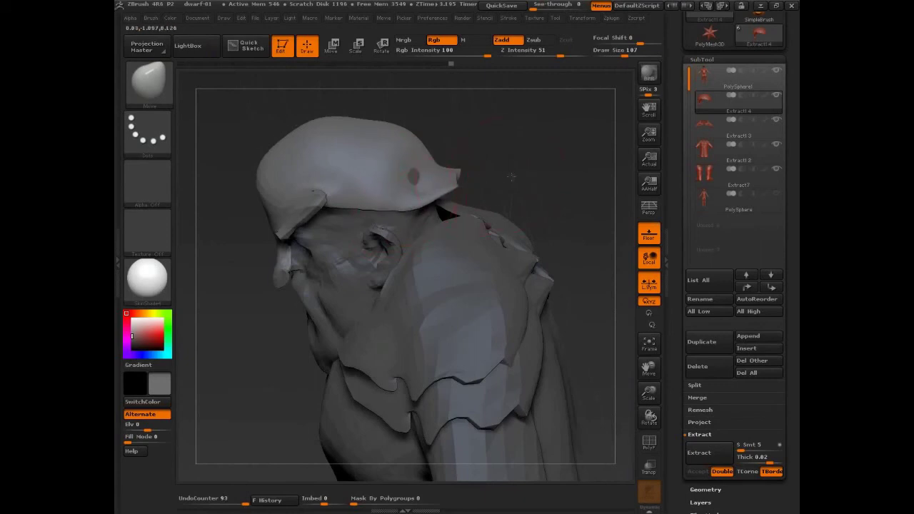
{"action": "left_click_drag", "start_coordinate": [405, 204], "coordinate": [410, 178]}
{"action": "mouse_move", "coordinate": [519, 185]}
{"action": "left_mouse_down"}
{"action": "mouse_move", "coordinate": [550, 201]}
{"action": "mouse_move", "coordinate": [545, 187]}
{"action": "left_mouse_up"}
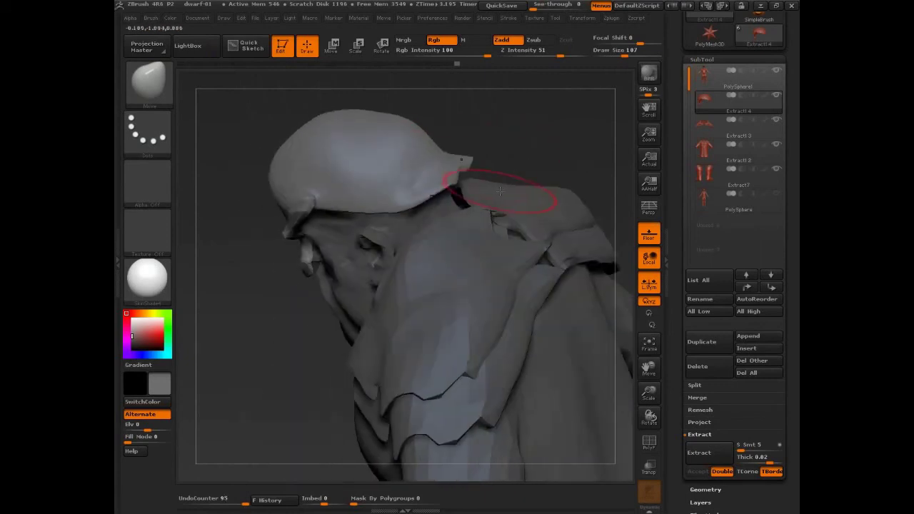
- Thicken the flared rim at the back of the helmet with the Inflate brush at Draw Size 194
{"action": "key", "text": "b"}
{"action": "key", "text": "i"}
{"action": "key", "text": "n"}
{"action": "key", "text": "s"}
{"action": "key", "text": "Return"}
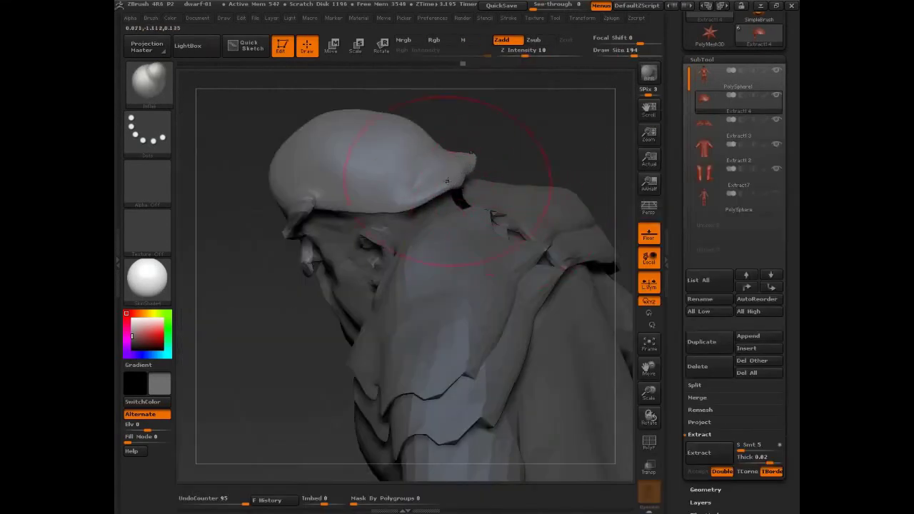
{"action": "left_click_drag", "start_coordinate": [430, 186], "coordinate": [433, 196]}
{"action": "mouse_move", "coordinate": [545, 144]}
{"action": "left_mouse_down"}
{"action": "mouse_move", "coordinate": [500, 168]}
{"action": "mouse_move", "coordinate": [534, 166]}
{"action": "left_mouse_up"}
- Push the thickened rear rim into shape from the side with the Move brush
{"action": "key", "text": "b"}
{"action": "key", "text": "m"}
{"action": "key", "text": "v"}
{"action": "left_click_drag", "start_coordinate": [453, 178], "coordinate": [429, 173]}
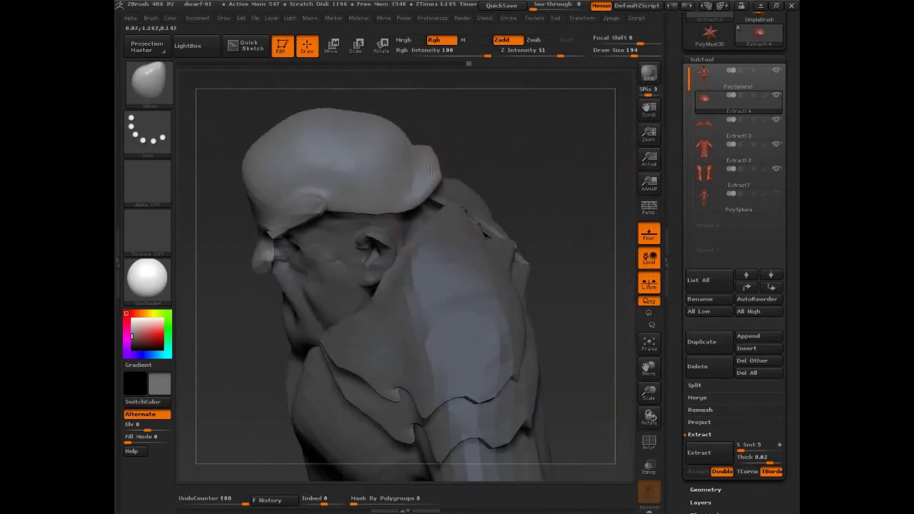
{"action": "left_click_drag", "start_coordinate": [508, 171], "coordinate": [468, 178]}
{"action": "mouse_move", "coordinate": [527, 145]}
{"action": "left_mouse_down", "text": "shift"}
{"action": "mouse_move", "coordinate": [438, 176]}
{"action": "mouse_move", "coordinate": [442, 152]}
{"action": "left_mouse_up", "text": "shift"}
- Inflate the helmet's lower rim from side to back and flatten it with the TrimDynamic brush at Draw Size 81
{"action": "key", "text": "s"}
{"action": "key", "text": "b"}
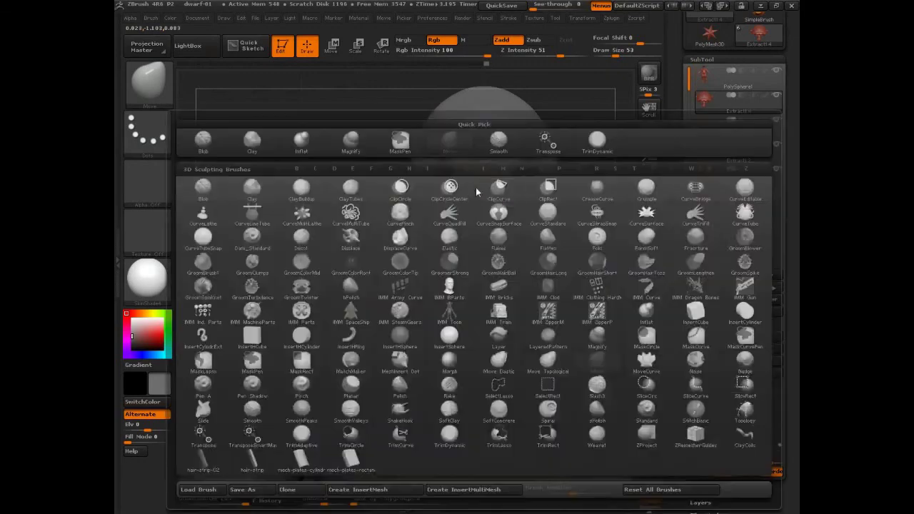
{"action": "key", "text": "i"}
{"action": "key", "text": "n"}
{"action": "mouse_move", "coordinate": [534, 162]}
{"action": "left_mouse_down"}
{"action": "mouse_move", "coordinate": [543, 164]}
{"action": "mouse_move", "coordinate": [496, 176]}
{"action": "left_mouse_up"}
{"action": "mouse_move", "coordinate": [317, 235]}
{"action": "left_mouse_down"}
{"action": "mouse_move", "coordinate": [514, 195]}
{"action": "mouse_move", "coordinate": [450, 171]}
{"action": "mouse_move", "coordinate": [403, 178]}
{"action": "mouse_move", "coordinate": [425, 185]}
{"action": "mouse_move", "coordinate": [371, 164]}
{"action": "mouse_move", "coordinate": [403, 178]}
{"action": "mouse_move", "coordinate": [394, 177]}
{"action": "left_mouse_up"}
{"action": "key", "text": "s"}
{"action": "key", "text": "b"}
{"action": "key", "text": "t"}
{"action": "key", "text": "d"}
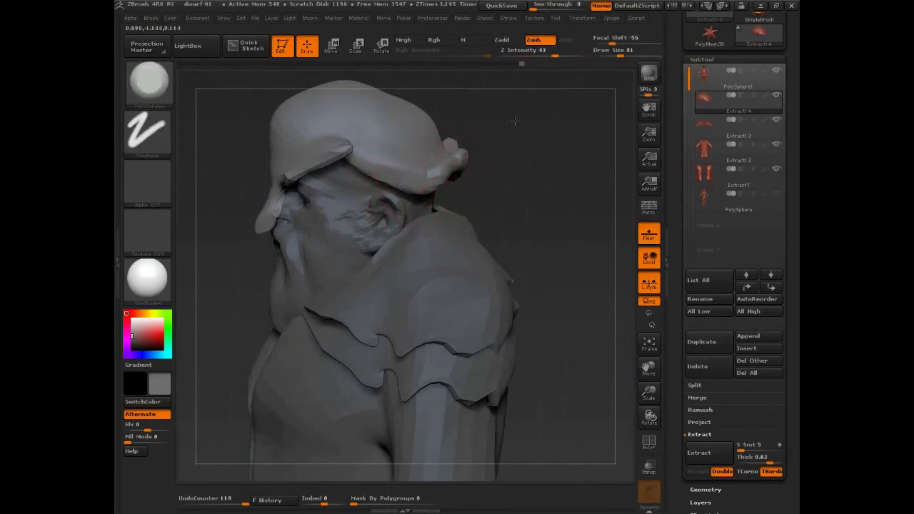
{"action": "left_click_drag", "start_coordinate": [515, 121], "coordinate": [483, 179]}
- Build up clay along the groove above the rear rim at Draw Size 36 and smooth it at Draw Size 99
{"action": "key", "text": "b"}
{"action": "key", "text": "h"}
{"action": "key", "text": "p"}
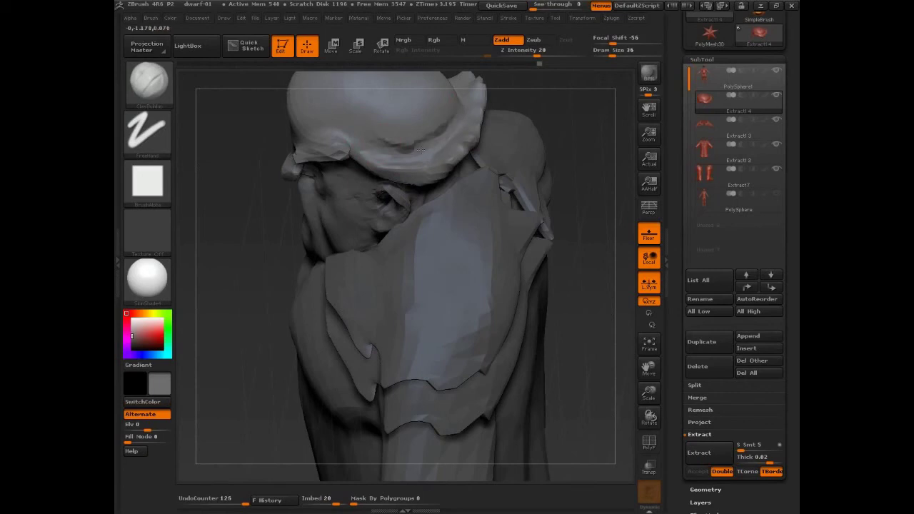
{"action": "key", "text": "s"}
{"action": "left_click_drag", "start_coordinate": [453, 128], "coordinate": [468, 127]}
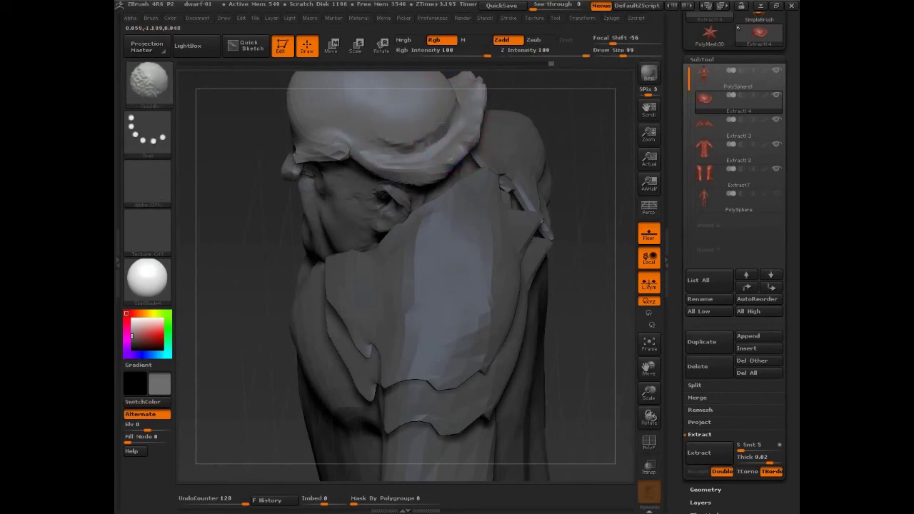
{"action": "left_click_drag", "start_coordinate": [396, 146], "coordinate": [435, 131], "text": "shift"}
- Swell the dome beside the rear rim with the Magnify brush at Draw Size 111, then select Inflate at Draw Size 38
{"action": "key", "text": "b"}
{"action": "key", "text": "m"}
{"action": "key", "text": "g"}
{"action": "key", "text": "s"}
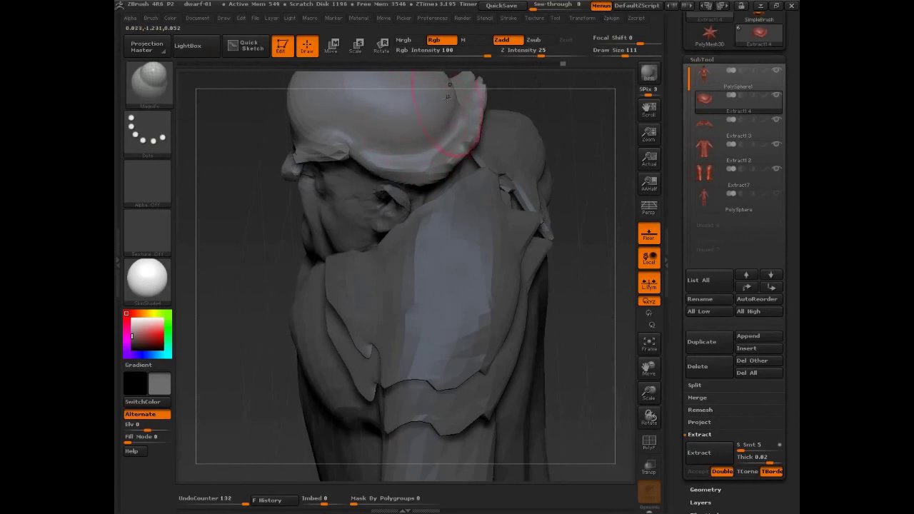
{"action": "left_click_drag", "start_coordinate": [447, 97], "coordinate": [459, 130]}
{"action": "key", "text": "s"}
{"action": "left_click_drag", "start_coordinate": [414, 172], "coordinate": [398, 171]}
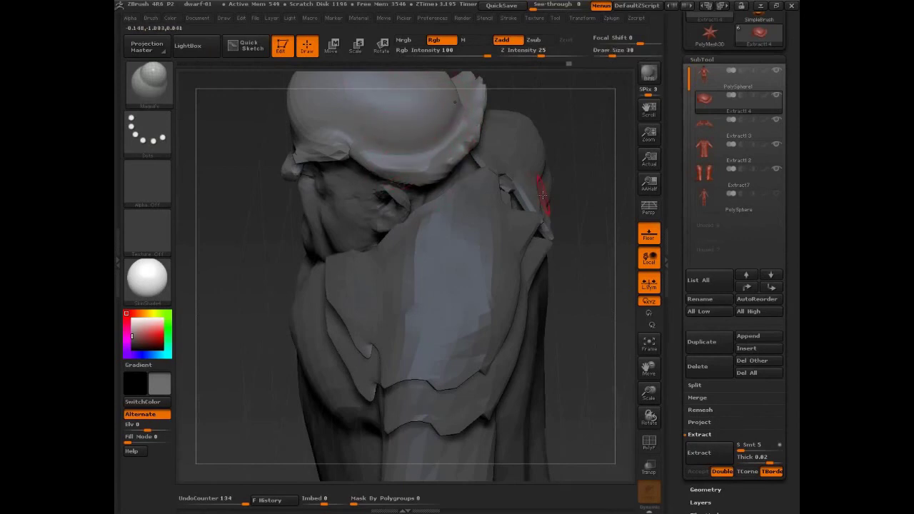
{"action": "key", "text": "b"}
{"action": "key", "text": "i"}
{"action": "key", "text": "n"}
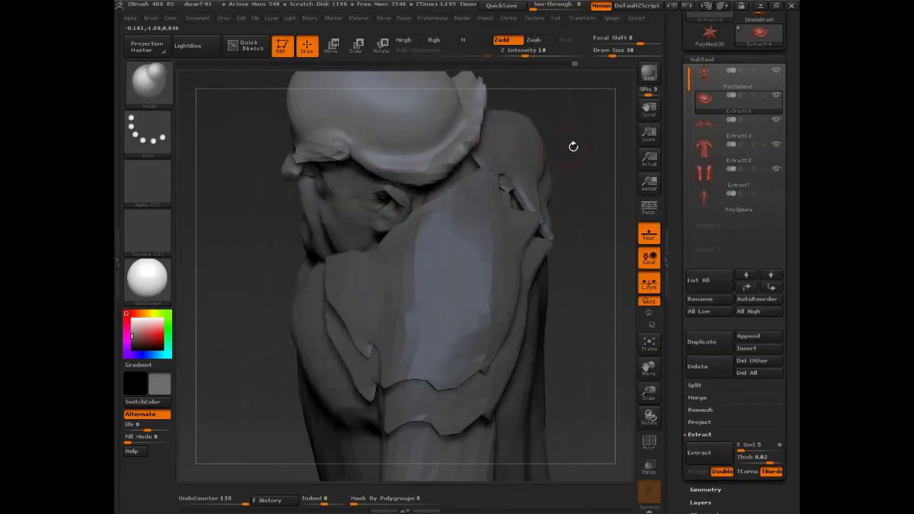
- Build a raised crest over the helmet's crown from back to front with the ClayBuildup brush at about Draw Size 53
{"action": "key", "text": "f"}
{"action": "mouse_move", "coordinate": [573, 146]}
{"action": "left_mouse_down"}
{"action": "mouse_move", "coordinate": [530, 213]}
{"action": "mouse_move", "coordinate": [554, 239]}
{"action": "mouse_move", "coordinate": [554, 290]}
{"action": "mouse_move", "coordinate": [504, 282]}
{"action": "left_mouse_up"}
{"action": "key", "text": "s"}
{"action": "key", "text": "b"}
{"action": "key", "text": "c"}
{"action": "key", "text": "b"}
{"action": "key", "text": "s"}
{"action": "left_click_drag", "start_coordinate": [350, 253], "coordinate": [347, 254]}
{"action": "left_click_drag", "start_coordinate": [413, 182], "coordinate": [406, 213]}
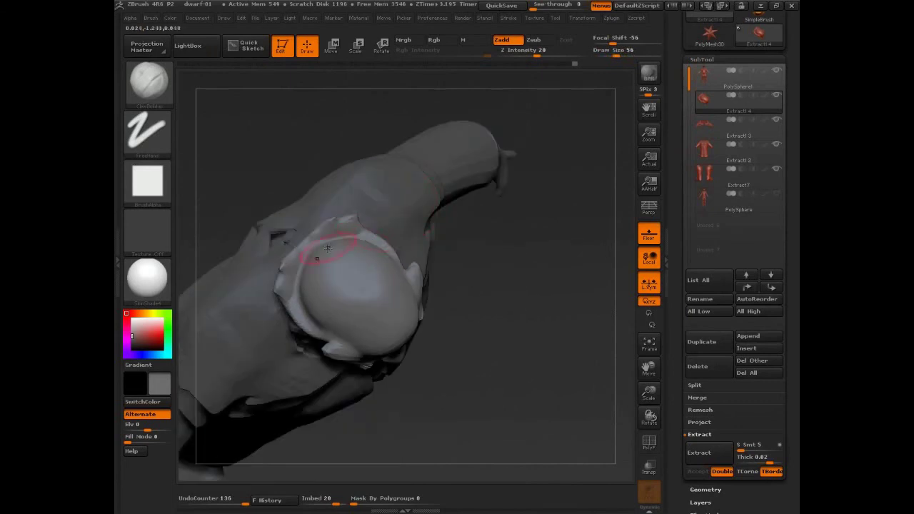
{"action": "key", "text": "s"}
{"action": "mouse_move", "coordinate": [327, 247]}
{"action": "left_mouse_down"}
{"action": "mouse_move", "coordinate": [313, 248]}
{"action": "mouse_move", "coordinate": [388, 333]}
{"action": "mouse_move", "coordinate": [370, 294]}
{"action": "mouse_move", "coordinate": [398, 338]}
{"action": "left_mouse_up"}
{"action": "mouse_move", "coordinate": [472, 333]}
{"action": "left_mouse_down"}
{"action": "mouse_move", "coordinate": [489, 334]}
{"action": "mouse_move", "coordinate": [356, 260]}
{"action": "mouse_move", "coordinate": [387, 284]}
{"action": "left_mouse_up"}
{"action": "left_click_drag", "start_coordinate": [455, 224], "coordinate": [521, 233]}
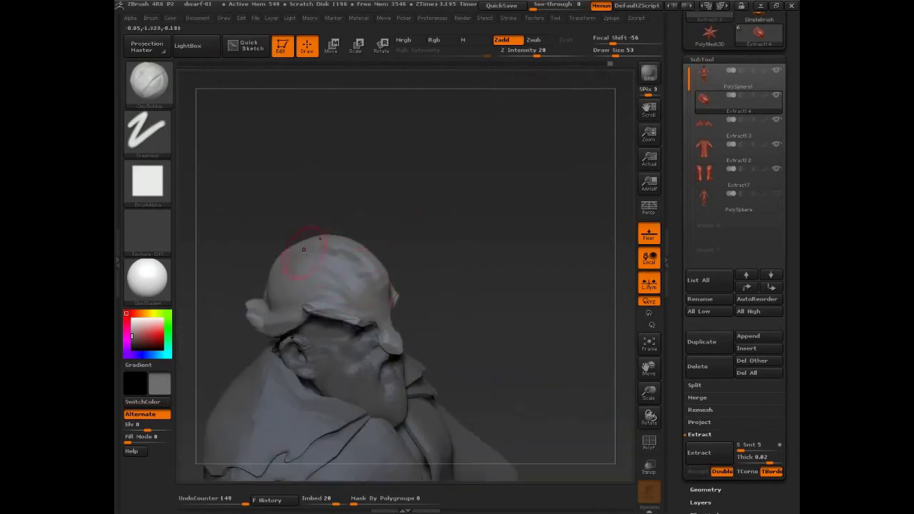
- Raise the crest further and add clay ridges along its length and sides, reducing Draw Size to 34
{"action": "left_click_drag", "start_coordinate": [442, 257], "coordinate": [267, 260]}
{"action": "left_click_drag", "start_coordinate": [414, 254], "coordinate": [468, 286]}
{"action": "mouse_move", "coordinate": [260, 283]}
{"action": "left_mouse_down"}
{"action": "mouse_move", "coordinate": [319, 246]}
{"action": "mouse_move", "coordinate": [227, 287]}
{"action": "mouse_move", "coordinate": [303, 248]}
{"action": "mouse_move", "coordinate": [221, 303]}
{"action": "left_mouse_up"}
{"action": "left_click_drag", "start_coordinate": [246, 279], "coordinate": [228, 308]}
{"action": "mouse_move", "coordinate": [328, 272]}
{"action": "left_mouse_down"}
{"action": "mouse_move", "coordinate": [253, 265]}
{"action": "mouse_move", "coordinate": [286, 254]}
{"action": "mouse_move", "coordinate": [308, 260]}
{"action": "left_mouse_up"}
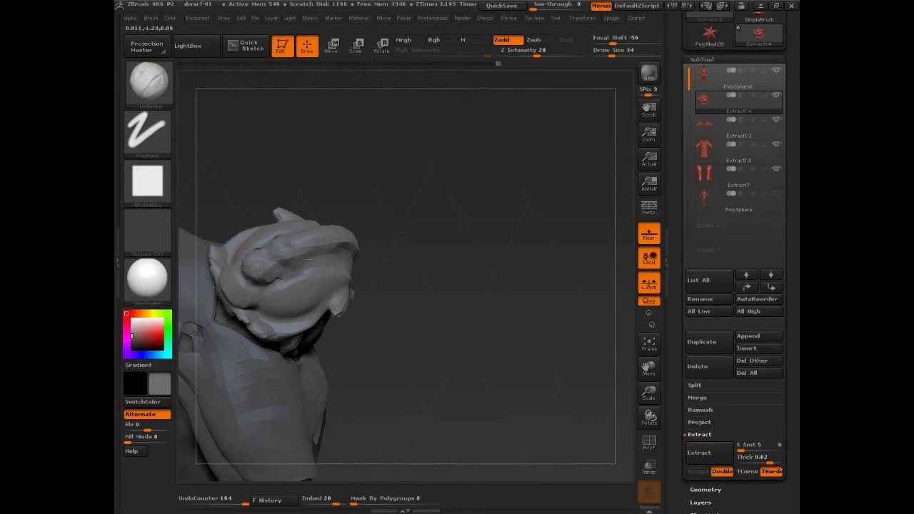
{"action": "mouse_move", "coordinate": [390, 248]}
{"action": "left_mouse_down"}
{"action": "mouse_move", "coordinate": [335, 259]}
{"action": "mouse_move", "coordinate": [323, 250]}
{"action": "mouse_move", "coordinate": [365, 247]}
{"action": "left_mouse_up"}
{"action": "mouse_move", "coordinate": [471, 251]}
{"action": "left_mouse_down"}
{"action": "mouse_move", "coordinate": [404, 251]}
{"action": "mouse_move", "coordinate": [387, 240]}
{"action": "mouse_move", "coordinate": [373, 249]}
{"action": "mouse_move", "coordinate": [447, 255]}
{"action": "left_mouse_up"}
{"action": "left_click_drag", "start_coordinate": [376, 269], "coordinate": [378, 284]}
{"action": "mouse_move", "coordinate": [550, 260]}
{"action": "left_mouse_down"}
{"action": "mouse_move", "coordinate": [538, 304]}
{"action": "mouse_move", "coordinate": [476, 221]}
{"action": "mouse_move", "coordinate": [522, 267]}
{"action": "left_mouse_up"}
- Subdivide the helmet and flatten the lumpy crest into a clean ridge with the TrimDynamic brush at Draw Size 43
{"action": "key", "text": "ctrl+d"}
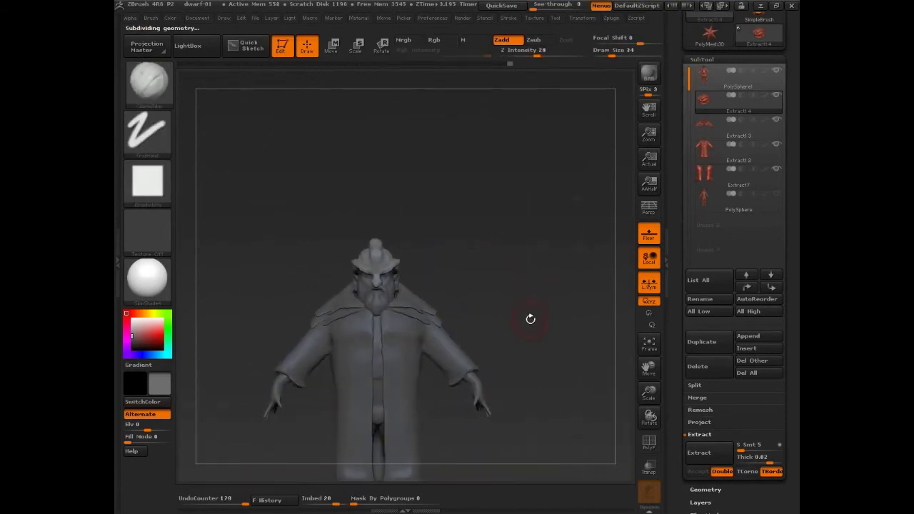
{"action": "mouse_move", "coordinate": [540, 353]}
{"action": "left_mouse_down"}
{"action": "mouse_move", "coordinate": [568, 349]}
{"action": "mouse_move", "coordinate": [555, 361]}
{"action": "mouse_move", "coordinate": [507, 349]}
{"action": "mouse_move", "coordinate": [521, 355]}
{"action": "mouse_move", "coordinate": [506, 277]}
{"action": "left_mouse_up"}
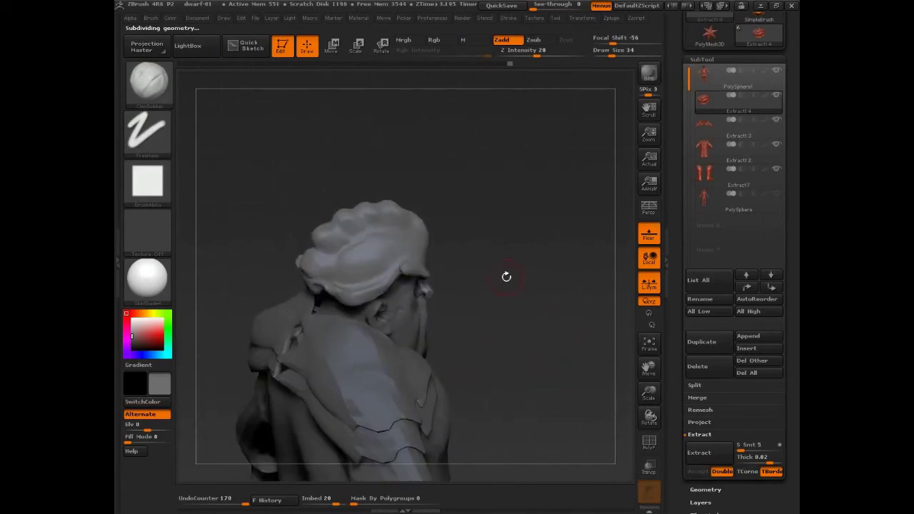
{"action": "key", "text": "b"}
{"action": "key", "text": "t"}
{"action": "key", "text": "d"}
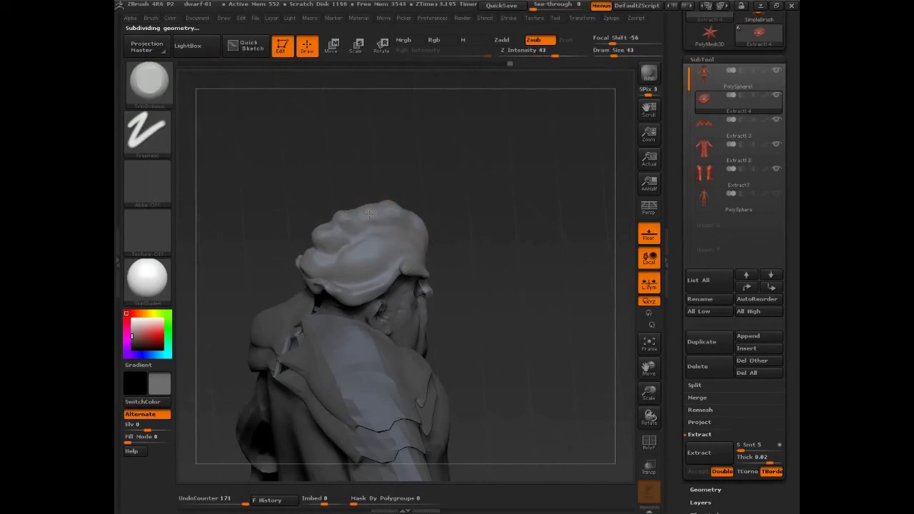
{"action": "mouse_move", "coordinate": [370, 214]}
{"action": "left_mouse_down"}
{"action": "mouse_move", "coordinate": [337, 218]}
{"action": "mouse_move", "coordinate": [333, 236]}
{"action": "left_mouse_up"}
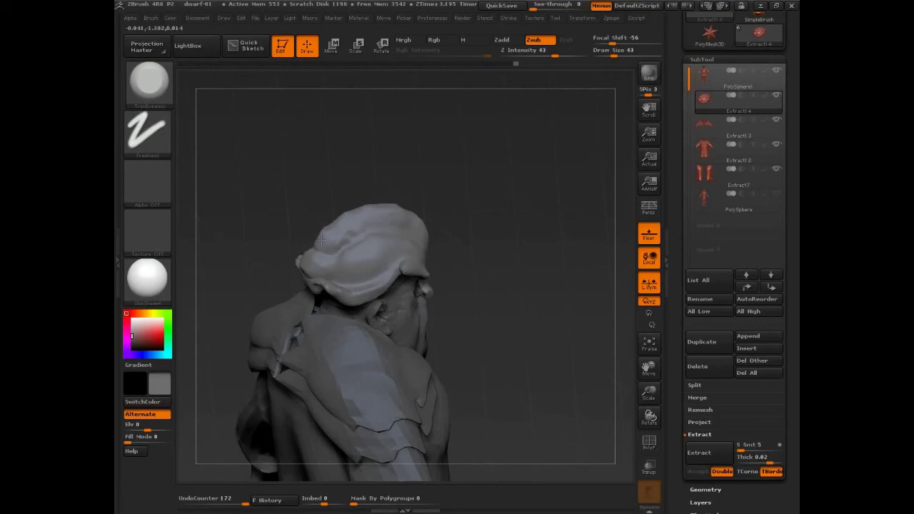
{"action": "mouse_move", "coordinate": [464, 218]}
{"action": "left_mouse_down"}
{"action": "mouse_move", "coordinate": [408, 224]}
{"action": "mouse_move", "coordinate": [400, 212]}
{"action": "mouse_move", "coordinate": [424, 210]}
{"action": "left_mouse_up"}
{"action": "left_click_drag", "start_coordinate": [494, 245], "coordinate": [473, 240]}
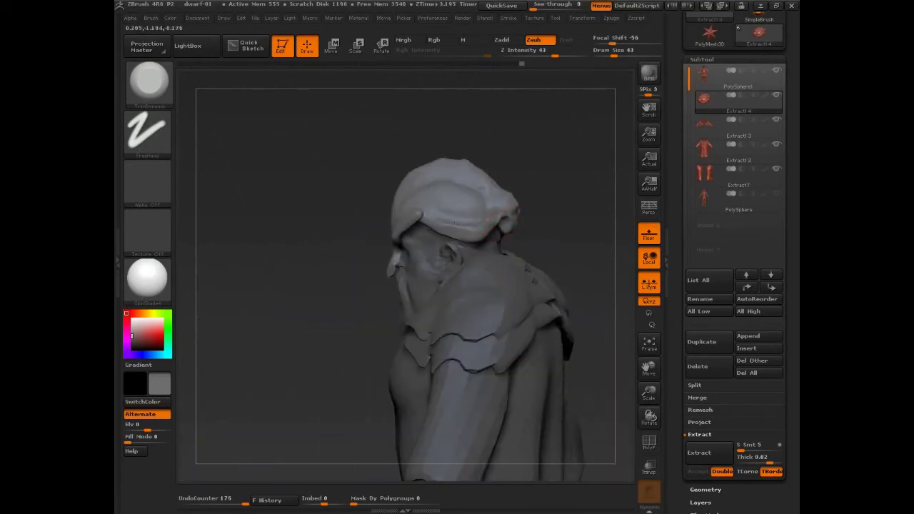
{"action": "left_click_drag", "start_coordinate": [552, 217], "coordinate": [572, 169]}
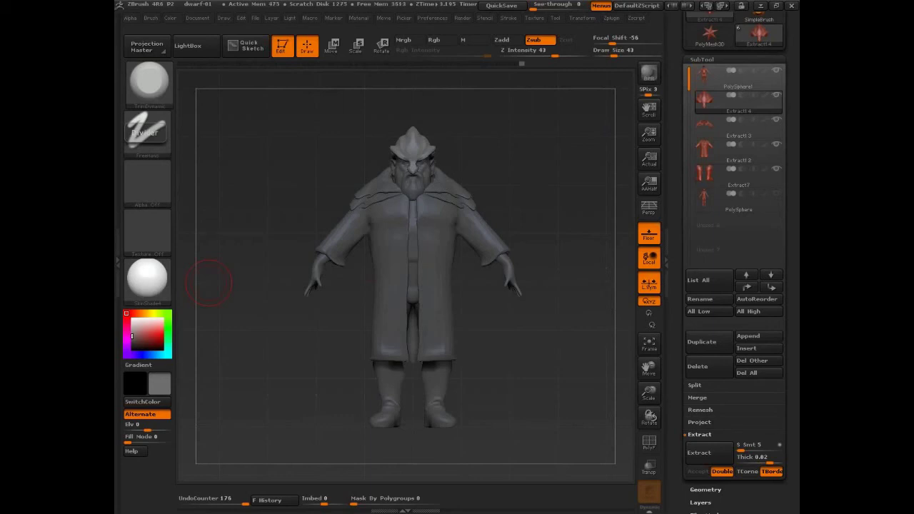
{"action": "left_click_drag", "start_coordinate": [572, 382], "coordinate": [585, 362]}
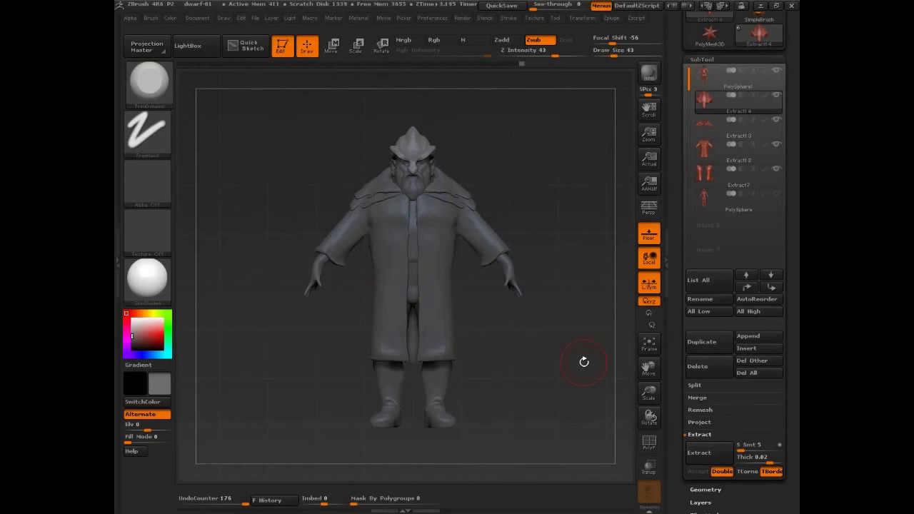
- Apply the MatCap Gray material to the dwarf, select the PolySphere1 body subtool and set the main colour to white
{"action": "left_click", "coordinate": [148, 279]}
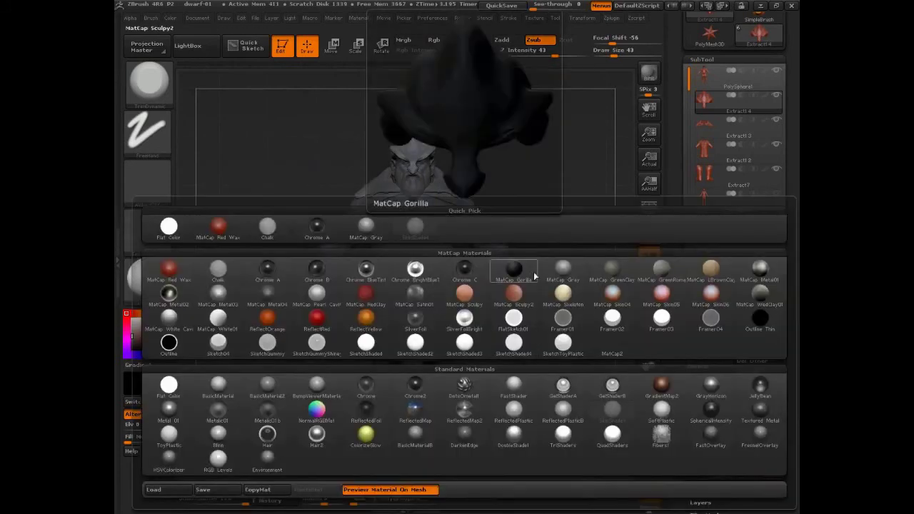
{"action": "left_click", "coordinate": [534, 276]}
{"action": "left_click", "coordinate": [703, 80]}
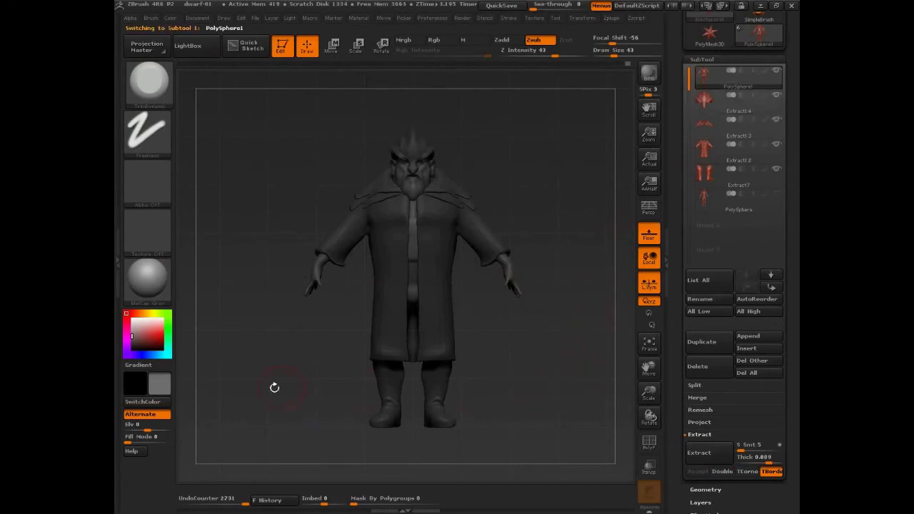
{"action": "left_click_drag", "start_coordinate": [145, 333], "coordinate": [140, 323]}
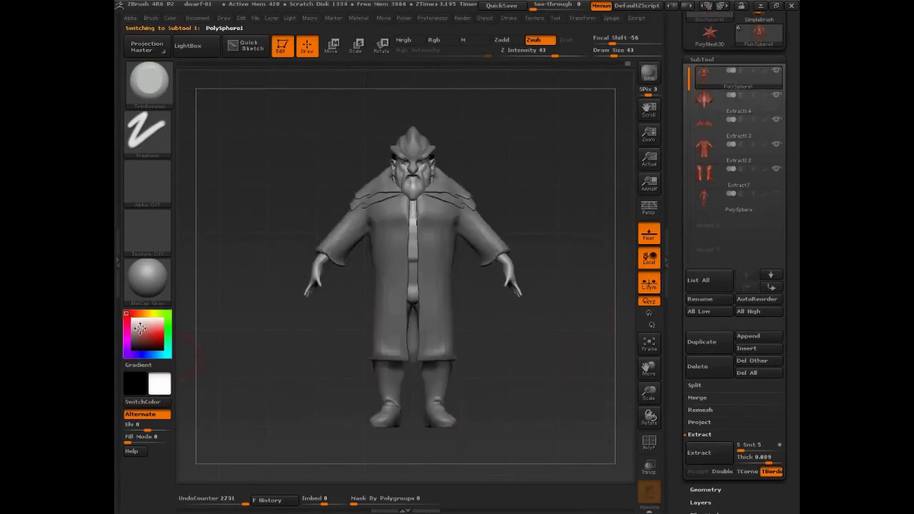
- Raise the Inactive Subtool Dimming value in the Edit preferences
{"action": "left_click", "coordinate": [435, 18]}
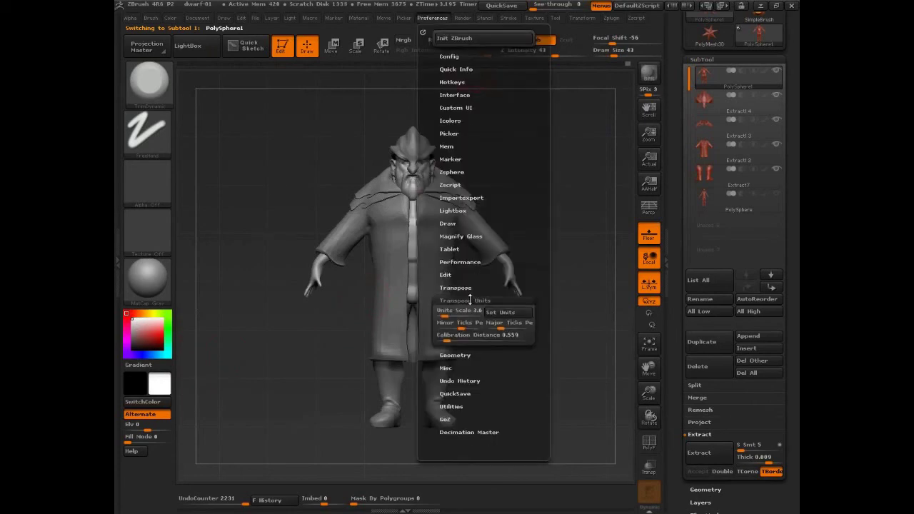
{"action": "left_click", "coordinate": [445, 275]}
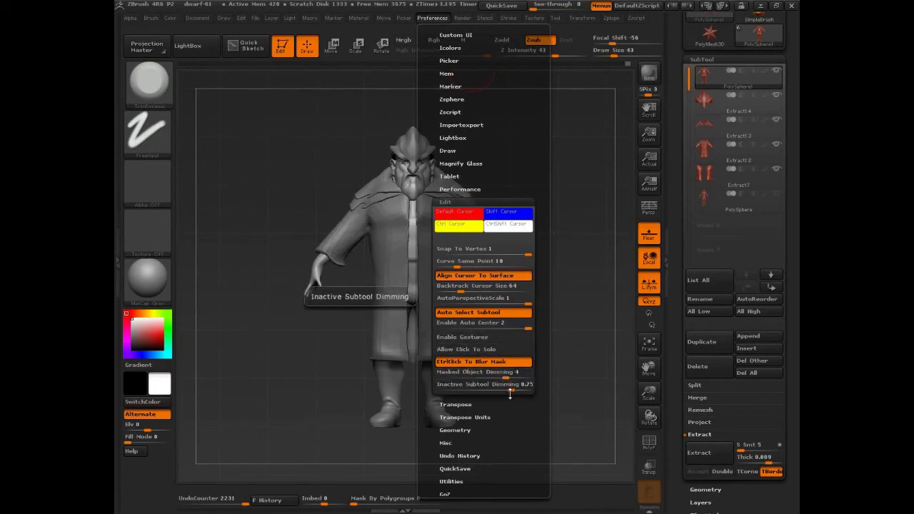
{"action": "left_click_drag", "start_coordinate": [511, 389], "coordinate": [532, 387]}
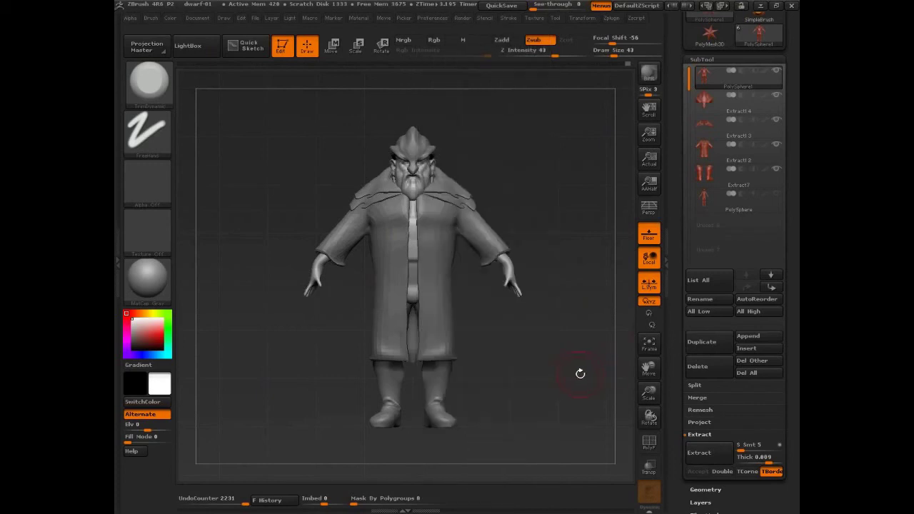
{"action": "mouse_move", "coordinate": [564, 374]}
{"action": "left_mouse_down"}
{"action": "mouse_move", "coordinate": [529, 368]}
{"action": "mouse_move", "coordinate": [564, 355]}
{"action": "left_mouse_up"}
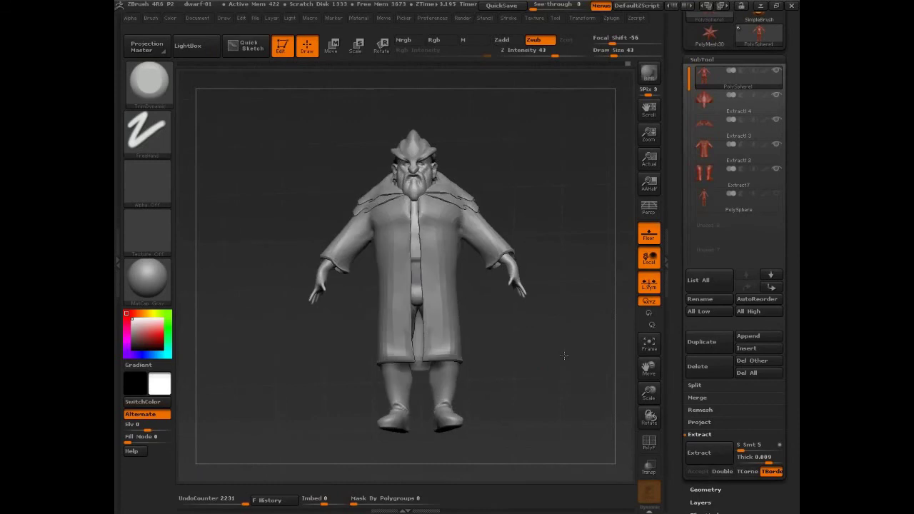
{"action": "left_click", "coordinate": [438, 18]}
- Place the dwarf off to one side of the canvas and save the dwarf-01 project
{"action": "left_click_drag", "start_coordinate": [576, 423], "coordinate": [467, 409]}
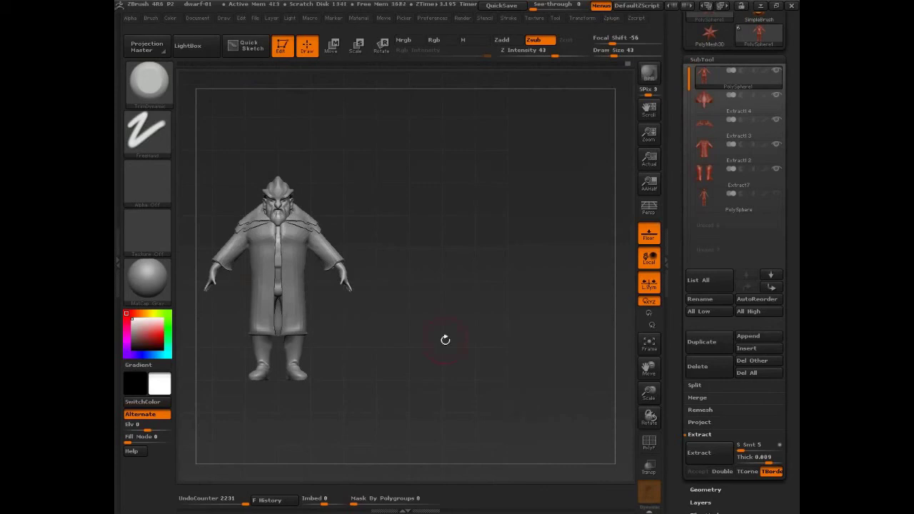
{"action": "left_click_drag", "start_coordinate": [445, 338], "coordinate": [457, 356]}
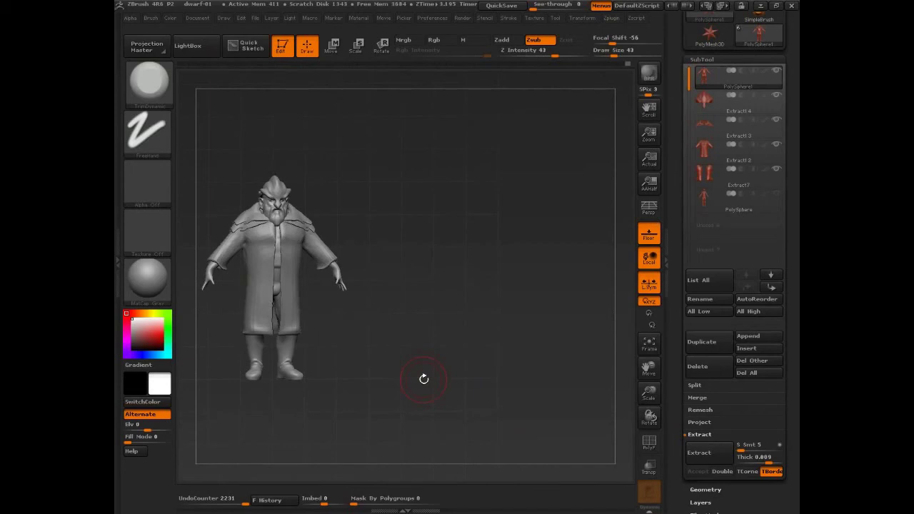
{"action": "key", "text": "ctrl"}
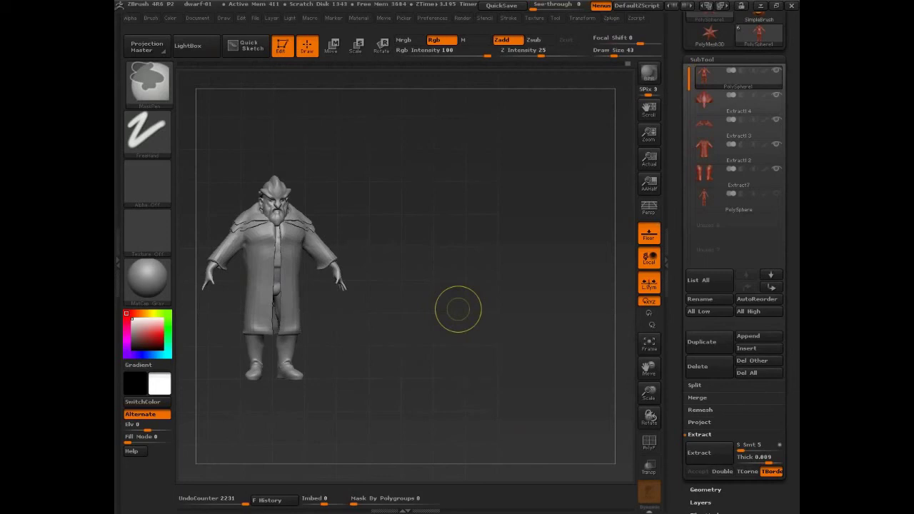
{"action": "key", "text": "ctrl+s"}
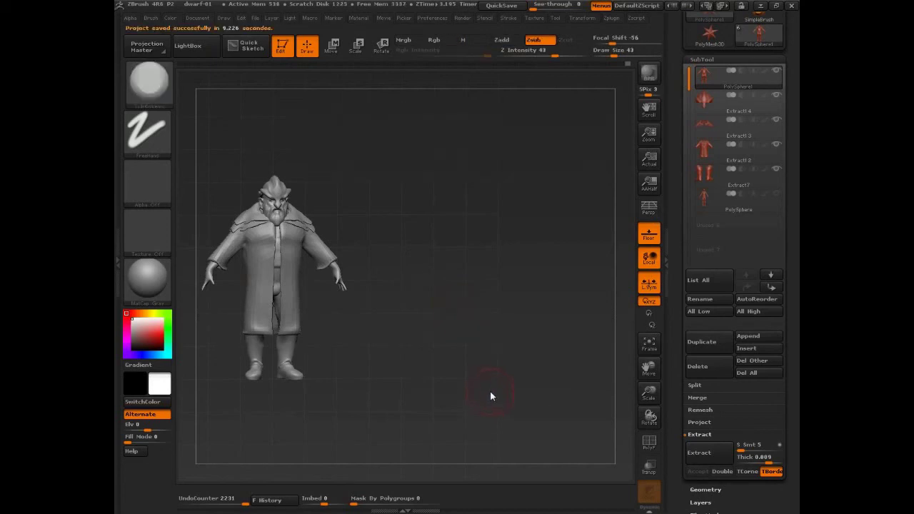
{"action": "left_click_drag", "start_coordinate": [490, 390], "coordinate": [475, 382]}
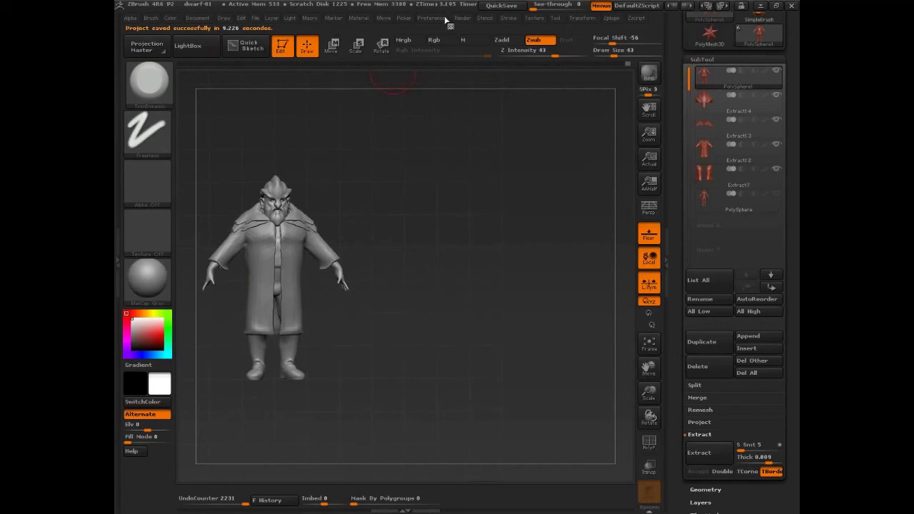
- Load the Mannequin3.ZPR project from the Mannequin folder without saving changes to the current project
{"action": "left_click", "coordinate": [188, 45]}
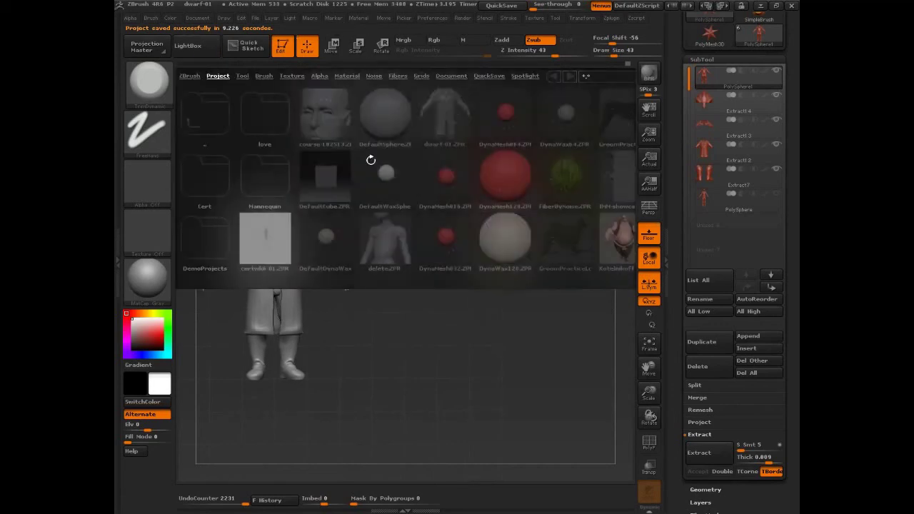
{"action": "double_click", "coordinate": [258, 181]}
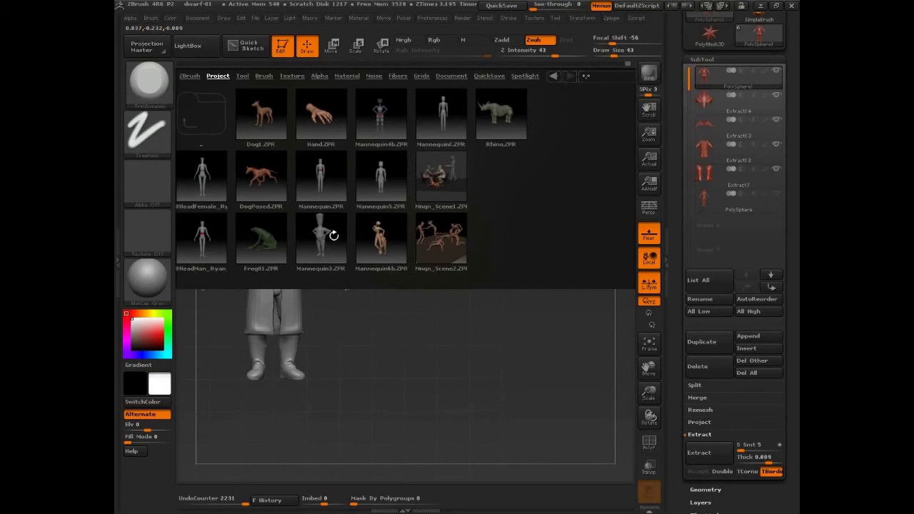
{"action": "double_click", "coordinate": [321, 243]}
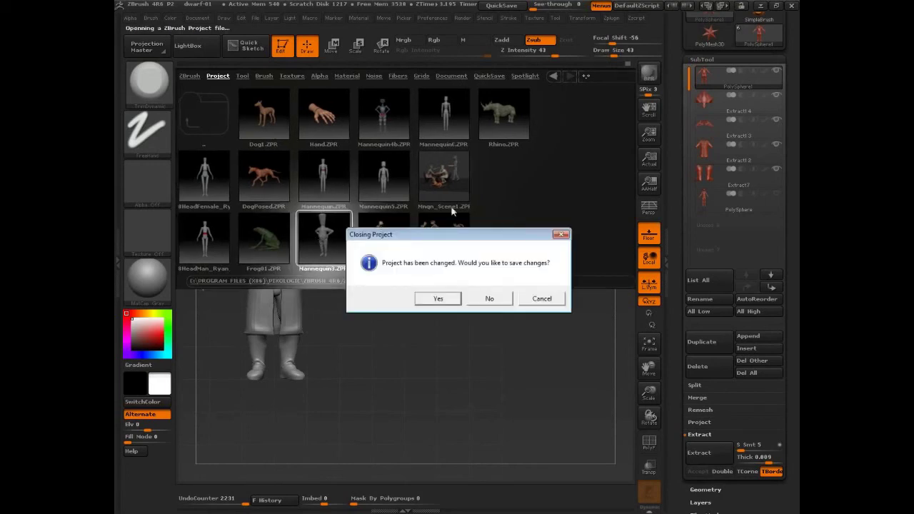
{"action": "left_click", "coordinate": [489, 299]}
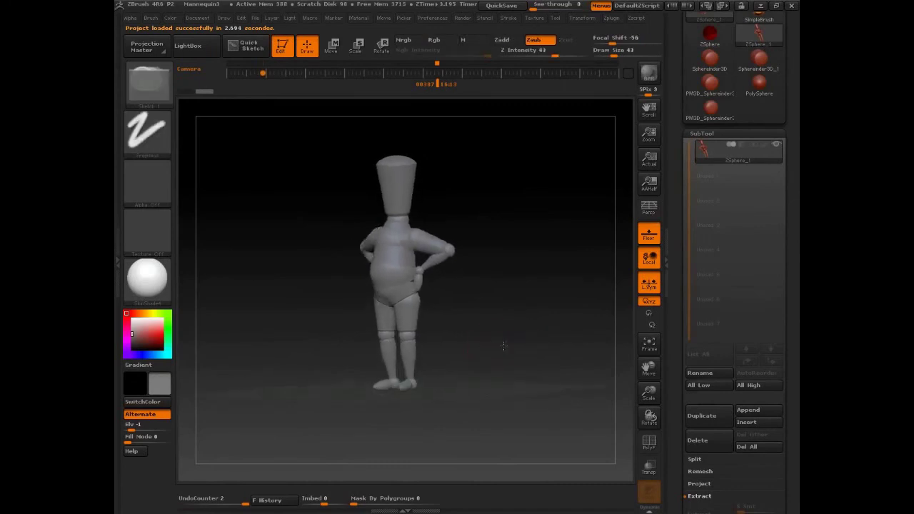
- Move the mannequin's arm joints so both arms hang down beside the body
{"action": "key", "text": "w"}
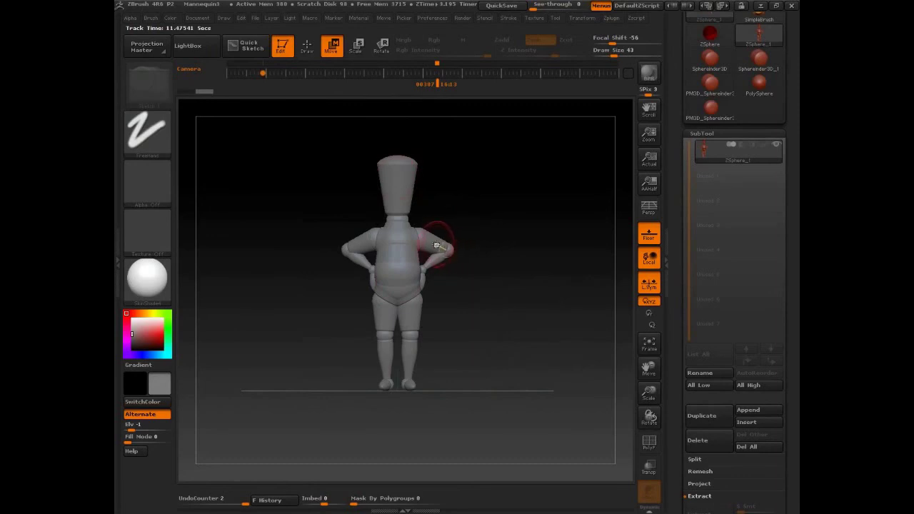
{"action": "left_click_drag", "start_coordinate": [437, 245], "coordinate": [512, 392]}
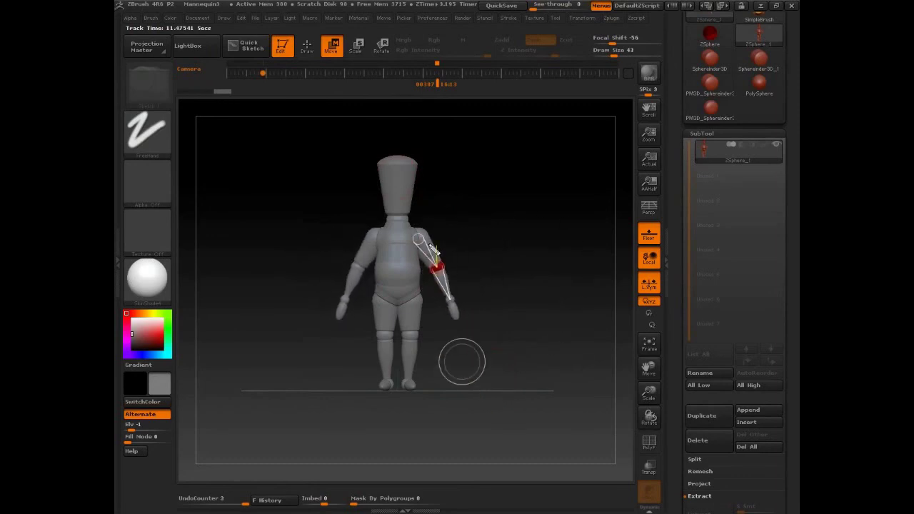
{"action": "mouse_move", "coordinate": [427, 247]}
{"action": "left_mouse_down"}
{"action": "mouse_move", "coordinate": [456, 237]}
{"action": "mouse_move", "coordinate": [491, 349]}
{"action": "mouse_move", "coordinate": [523, 340]}
{"action": "left_mouse_up"}
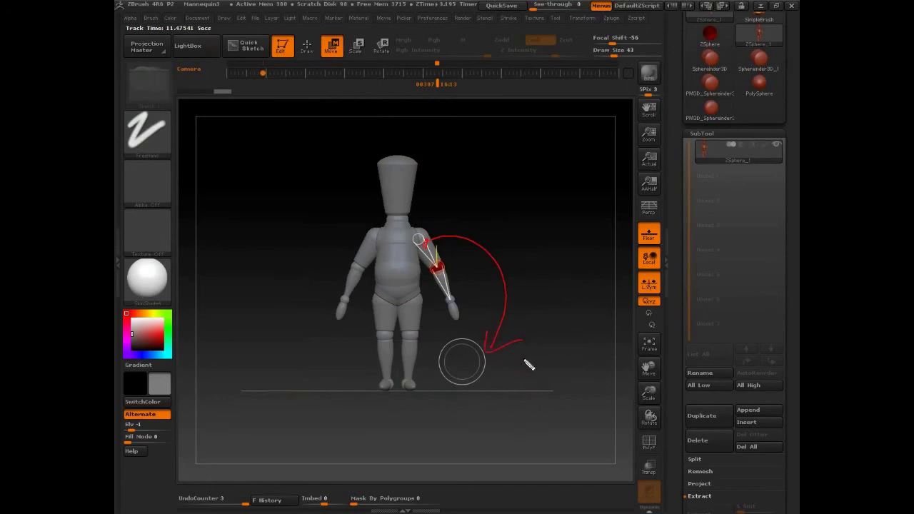
{"action": "key", "text": "Escape"}
- Try to shift the mannequin's chest and torso sideways with Move
{"action": "mouse_move", "coordinate": [551, 367]}
{"action": "left_mouse_down"}
{"action": "mouse_move", "coordinate": [523, 371]}
{"action": "mouse_move", "coordinate": [574, 339]}
{"action": "left_mouse_up"}
{"action": "left_click_drag", "start_coordinate": [391, 228], "coordinate": [406, 243]}
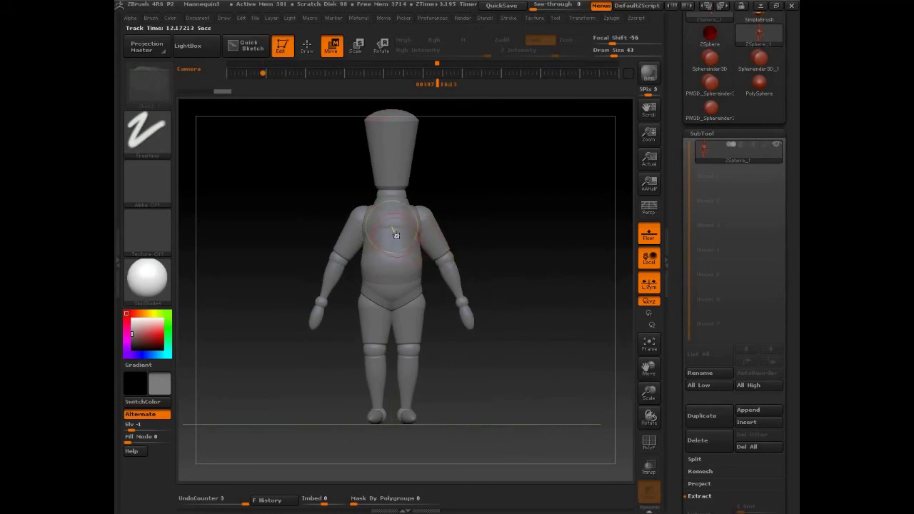
{"action": "left_click_drag", "start_coordinate": [396, 236], "coordinate": [391, 235]}
{"action": "key", "text": "ctrl+z"}
{"action": "left_click_drag", "start_coordinate": [399, 240], "coordinate": [391, 239]}
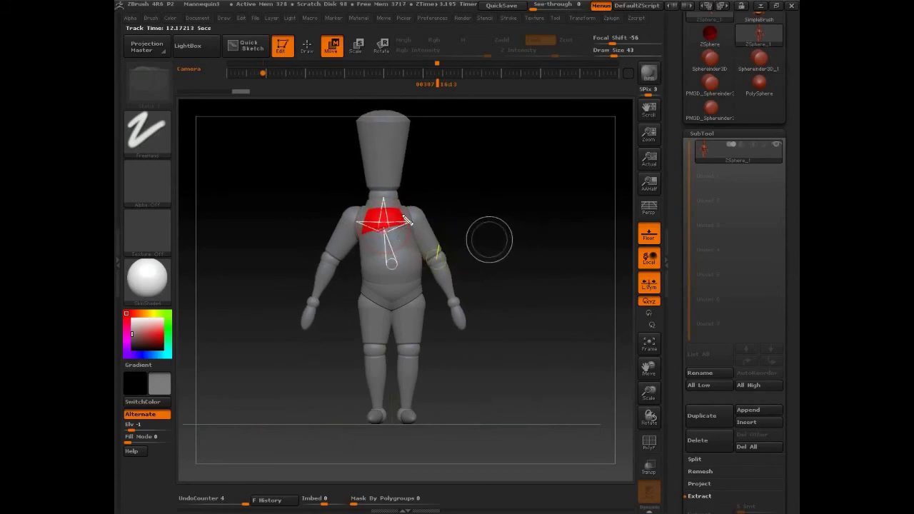
{"action": "mouse_move", "coordinate": [413, 266]}
{"action": "left_mouse_down"}
{"action": "mouse_move", "coordinate": [387, 263]}
{"action": "mouse_move", "coordinate": [384, 247]}
{"action": "mouse_move", "coordinate": [400, 235]}
{"action": "left_mouse_up"}
{"action": "mouse_move", "coordinate": [378, 296]}
{"action": "left_mouse_down"}
{"action": "mouse_move", "coordinate": [422, 282]}
{"action": "mouse_move", "coordinate": [366, 292]}
{"action": "left_mouse_up"}
{"action": "mouse_move", "coordinate": [500, 247]}
{"action": "left_mouse_down"}
{"action": "mouse_move", "coordinate": [507, 245]}
{"action": "mouse_move", "coordinate": [490, 254]}
{"action": "left_mouse_up"}
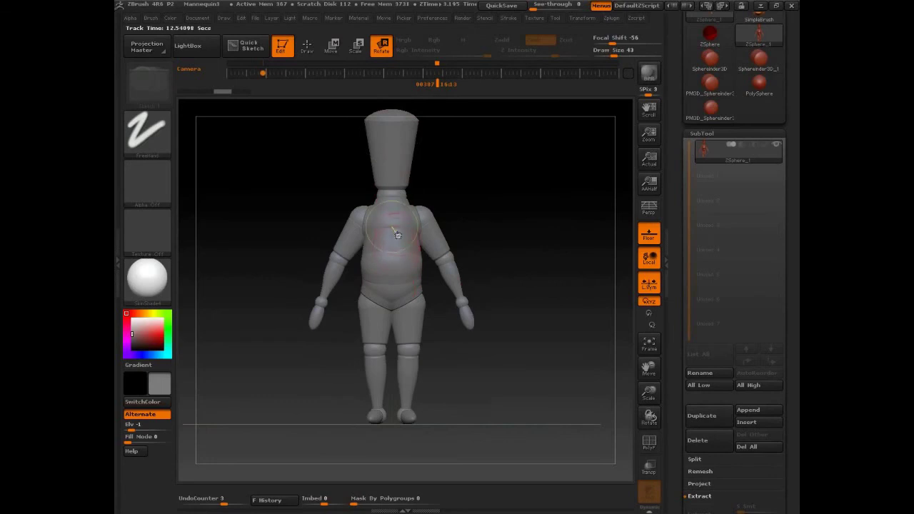
- Twist the mannequin's upper body by rotating its chest and waist joints
{"action": "left_click_drag", "start_coordinate": [396, 219], "coordinate": [454, 210]}
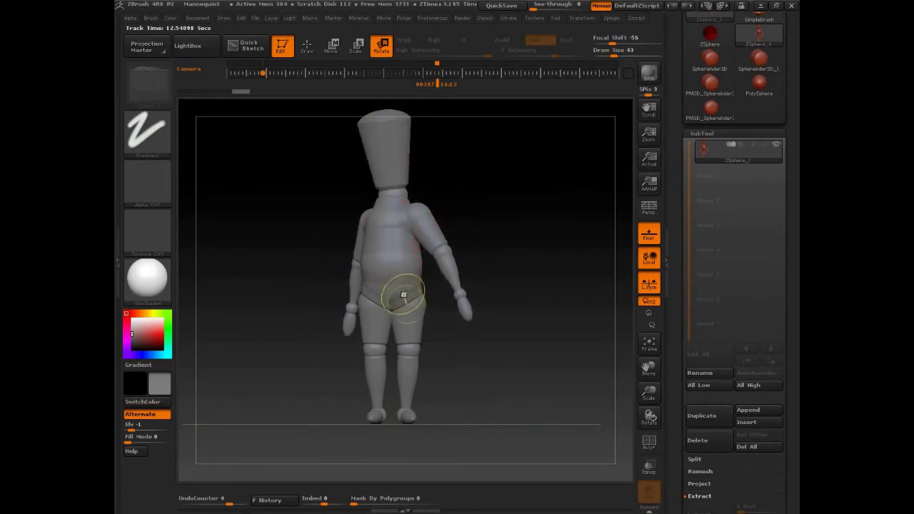
{"action": "left_click_drag", "start_coordinate": [392, 275], "coordinate": [571, 242]}
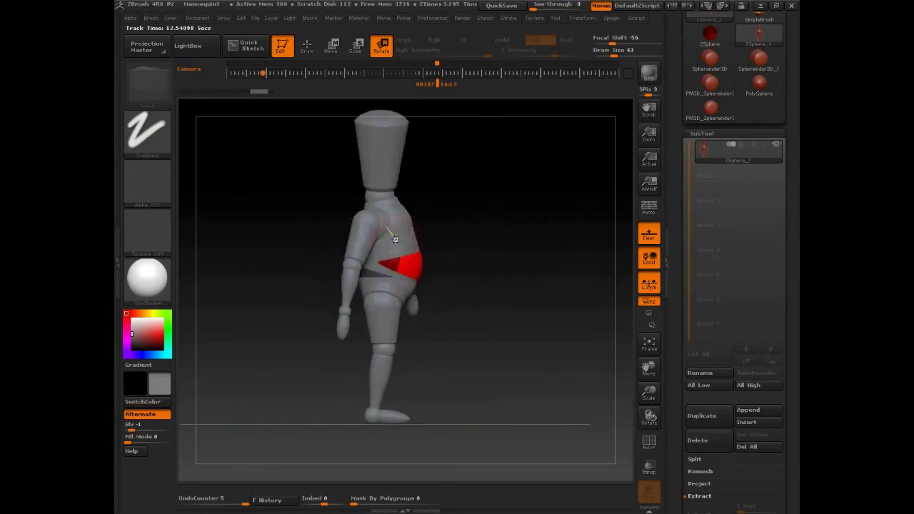
- Bend the mannequin's right arm at the elbow so the forearm points forward
{"action": "left_click", "coordinate": [333, 49]}
{"action": "left_click", "coordinate": [384, 50]}
{"action": "mouse_move", "coordinate": [352, 266]}
{"action": "left_mouse_down"}
{"action": "mouse_move", "coordinate": [364, 267]}
{"action": "mouse_move", "coordinate": [399, 235]}
{"action": "mouse_move", "coordinate": [370, 271]}
{"action": "mouse_move", "coordinate": [358, 270]}
{"action": "left_mouse_up"}
{"action": "left_click", "coordinate": [334, 49]}
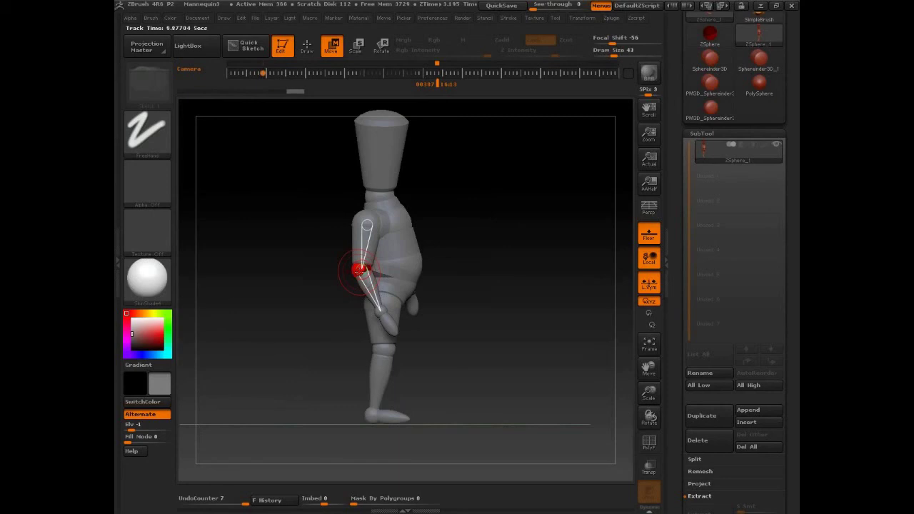
- Move the mannequin's left elbow and wrist so the hand rests against the hip
{"action": "left_click_drag", "start_coordinate": [603, 282], "coordinate": [440, 254]}
{"action": "left_click_drag", "start_coordinate": [359, 231], "coordinate": [344, 229]}
{"action": "left_click_drag", "start_coordinate": [449, 250], "coordinate": [488, 288]}
{"action": "left_click_drag", "start_coordinate": [355, 281], "coordinate": [320, 280]}
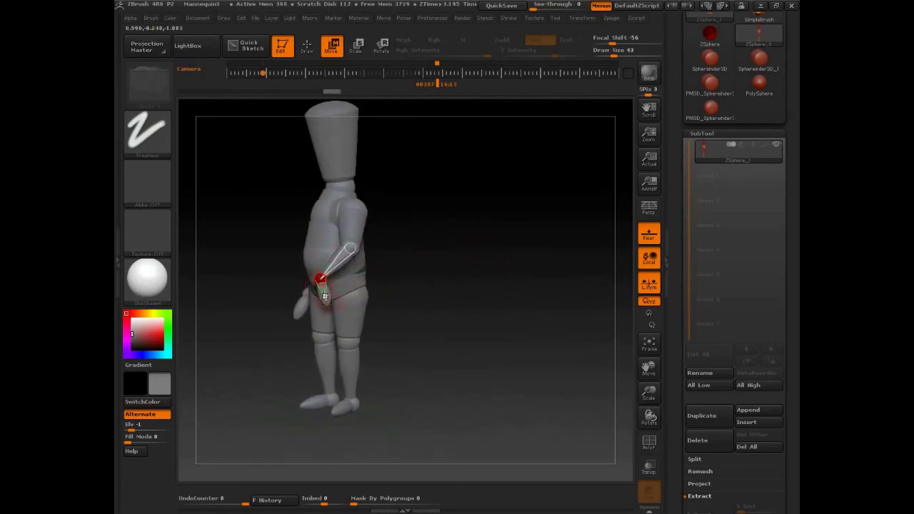
{"action": "left_click_drag", "start_coordinate": [400, 277], "coordinate": [464, 279]}
{"action": "left_click_drag", "start_coordinate": [317, 280], "coordinate": [303, 284]}
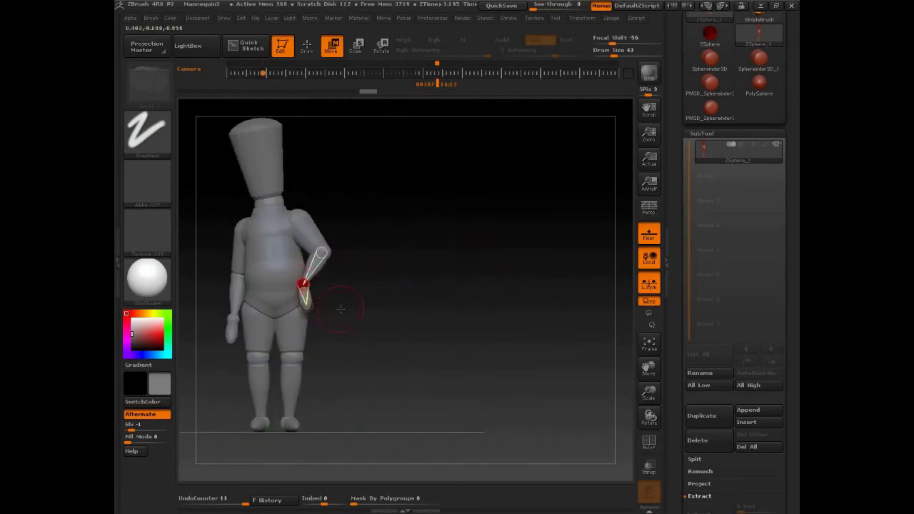
- Reposition the mannequin's right wrist and elbow so the forearm extends forward beside the hip
{"action": "left_click_drag", "start_coordinate": [340, 310], "coordinate": [280, 306]}
{"action": "left_click_drag", "start_coordinate": [215, 336], "coordinate": [219, 316]}
{"action": "left_click_drag", "start_coordinate": [204, 272], "coordinate": [208, 274]}
{"action": "left_click_drag", "start_coordinate": [366, 292], "coordinate": [391, 293]}
{"action": "left_click_drag", "start_coordinate": [224, 315], "coordinate": [234, 313]}
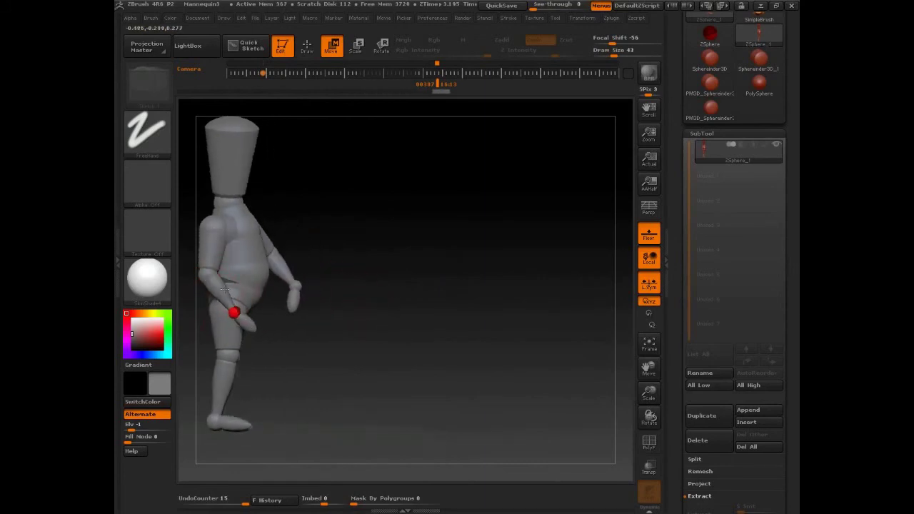
{"action": "left_click_drag", "start_coordinate": [408, 341], "coordinate": [432, 341], "text": "alt"}
{"action": "left_click_drag", "start_coordinate": [244, 226], "coordinate": [251, 225]}
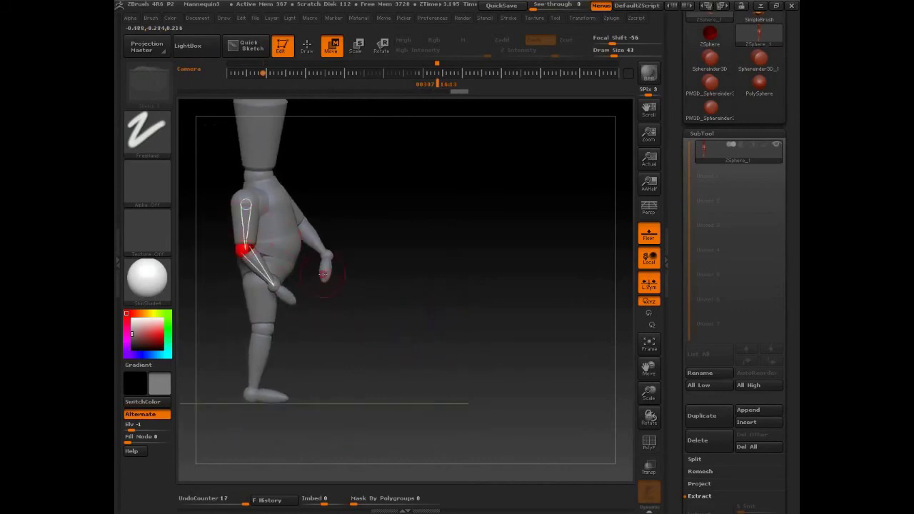
- Pull the mannequin's left elbow closer to the body, keeping the hand near the hip
{"action": "left_click_drag", "start_coordinate": [400, 332], "coordinate": [381, 336]}
{"action": "left_click_drag", "start_coordinate": [372, 252], "coordinate": [359, 259]}
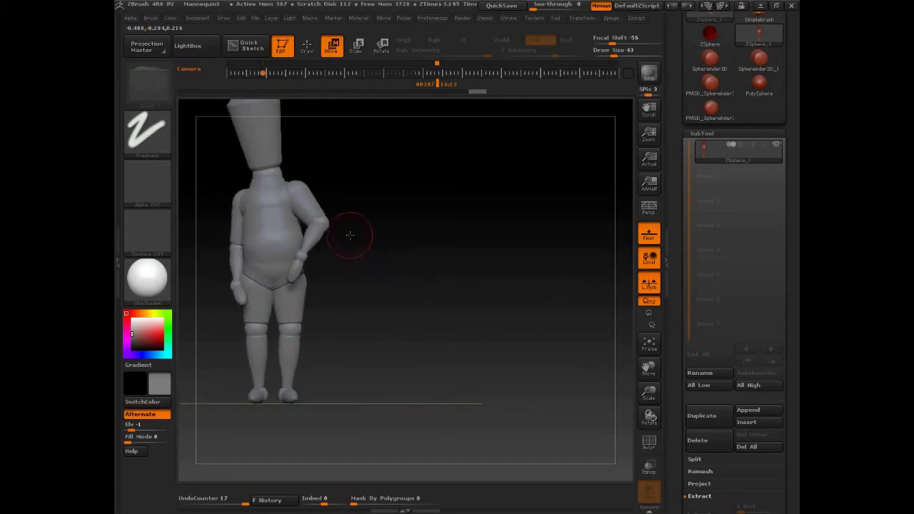
{"action": "left_click_drag", "start_coordinate": [323, 223], "coordinate": [318, 227]}
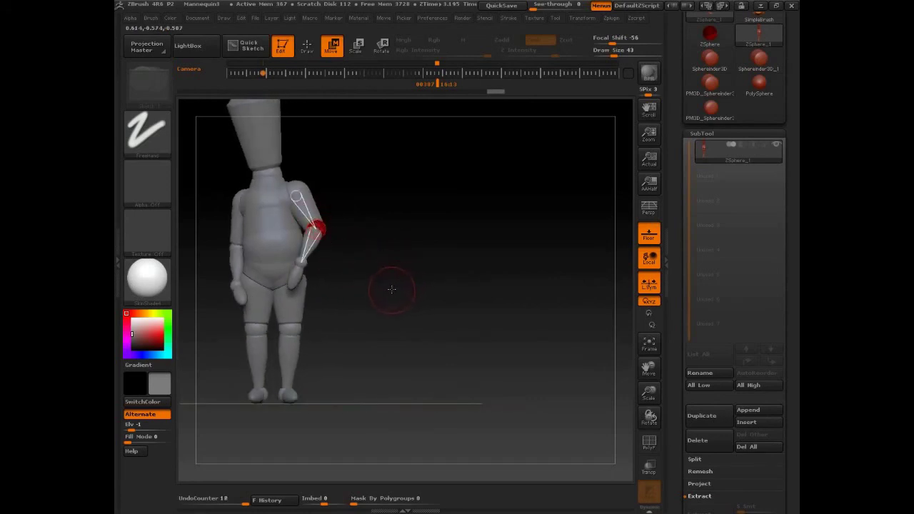
{"action": "left_click_drag", "start_coordinate": [400, 268], "coordinate": [470, 290]}
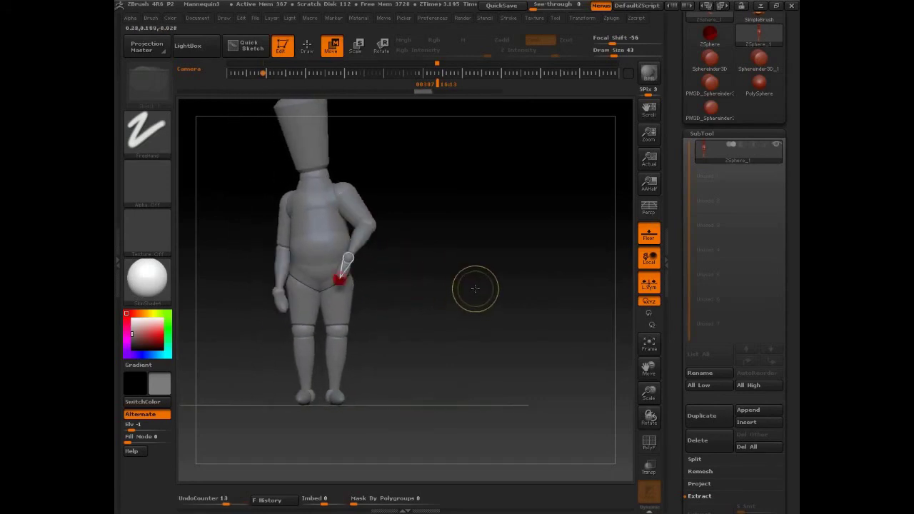
- Undo the arm pose changes, returning to the mannequin's twisted torso with both arms lowered
{"action": "key", "text": "ctrl+z"}
{"action": "key", "text": "ctrl+z"}
{"action": "key", "text": "ctrl+z"}
{"action": "key", "text": "ctrl+z"}
{"action": "key", "text": "ctrl+z"}
{"action": "key", "text": "ctrl+z"}
{"action": "key", "text": "ctrl+z"}
{"action": "key", "text": "ctrl+z"}
{"action": "key", "text": "ctrl+z"}
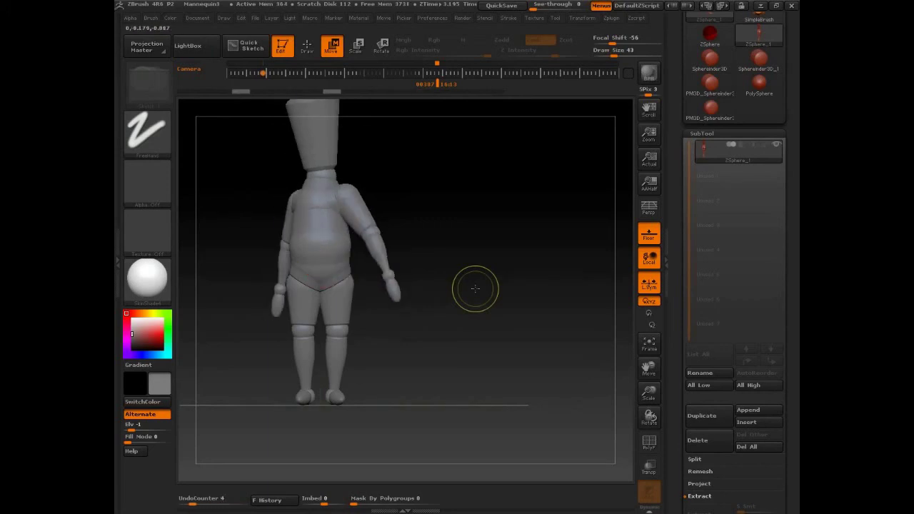
{"action": "key", "text": "ctrl+shift+z"}
- Reposition the mannequin's torso joints from the side and adjust its arm at the elbow
{"action": "left_click_drag", "start_coordinate": [475, 288], "coordinate": [361, 224]}
{"action": "left_click_drag", "start_coordinate": [371, 270], "coordinate": [369, 274]}
{"action": "left_click_drag", "start_coordinate": [445, 246], "coordinate": [401, 240]}
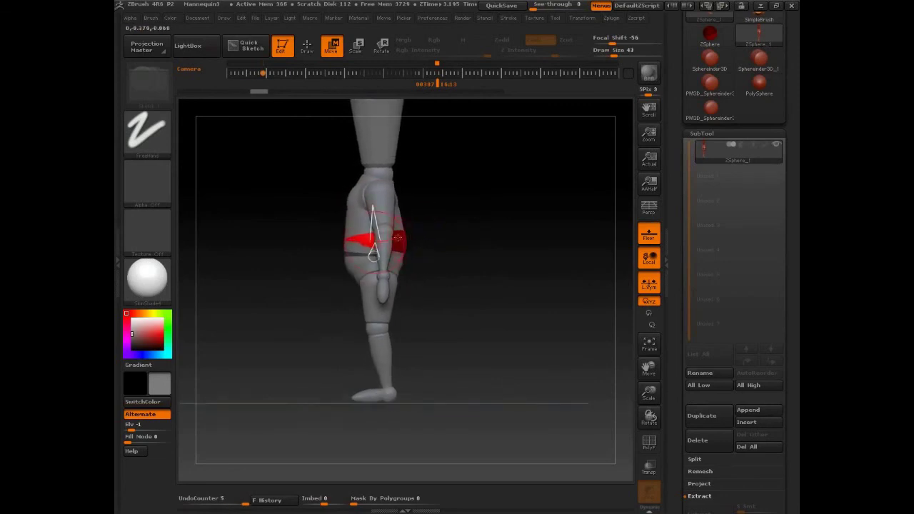
{"action": "mouse_move", "coordinate": [366, 208]}
{"action": "left_mouse_down"}
{"action": "mouse_move", "coordinate": [331, 190]}
{"action": "mouse_move", "coordinate": [378, 236]}
{"action": "left_mouse_up"}
{"action": "left_click_drag", "start_coordinate": [500, 178], "coordinate": [543, 178], "text": "shift"}
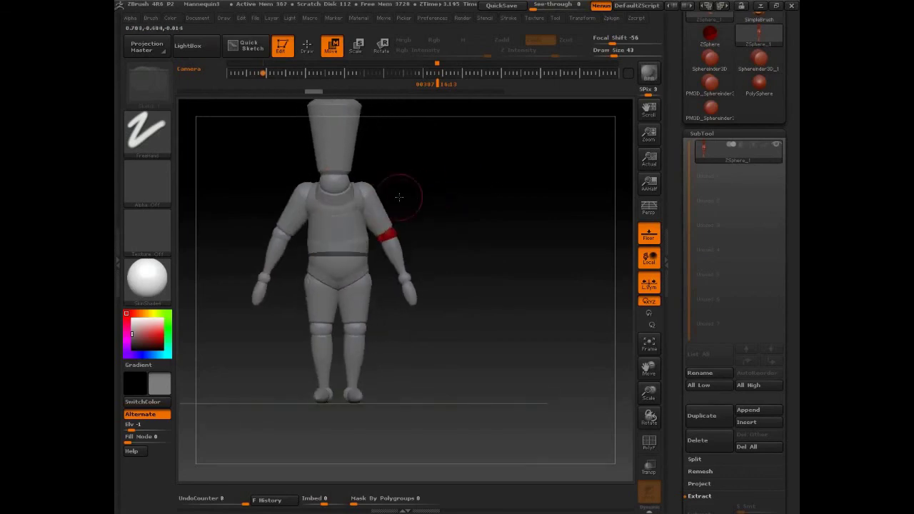
- Spread both of the mannequin's elbows outward and angle its hands inward toward the thighs
{"action": "left_click_drag", "start_coordinate": [362, 197], "coordinate": [398, 234]}
{"action": "left_click_drag", "start_coordinate": [411, 272], "coordinate": [406, 275]}
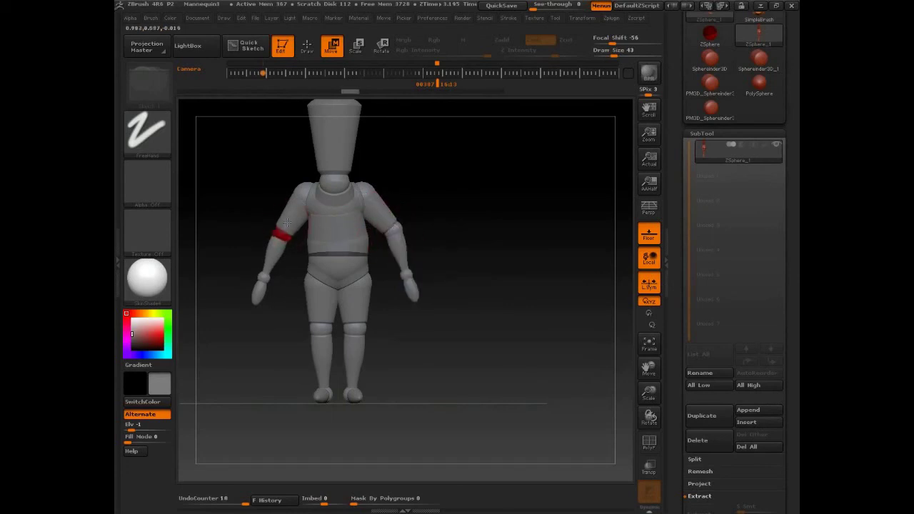
{"action": "left_click_drag", "start_coordinate": [283, 234], "coordinate": [275, 230]}
{"action": "left_click_drag", "start_coordinate": [264, 276], "coordinate": [260, 275]}
{"action": "left_click_drag", "start_coordinate": [242, 315], "coordinate": [245, 327]}
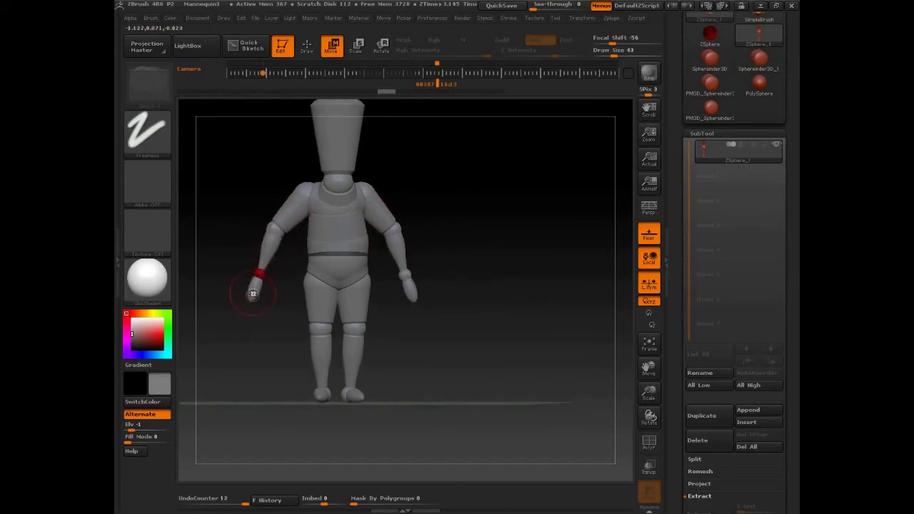
{"action": "left_click_drag", "start_coordinate": [253, 294], "coordinate": [263, 297]}
{"action": "left_click_drag", "start_coordinate": [412, 295], "coordinate": [403, 297]}
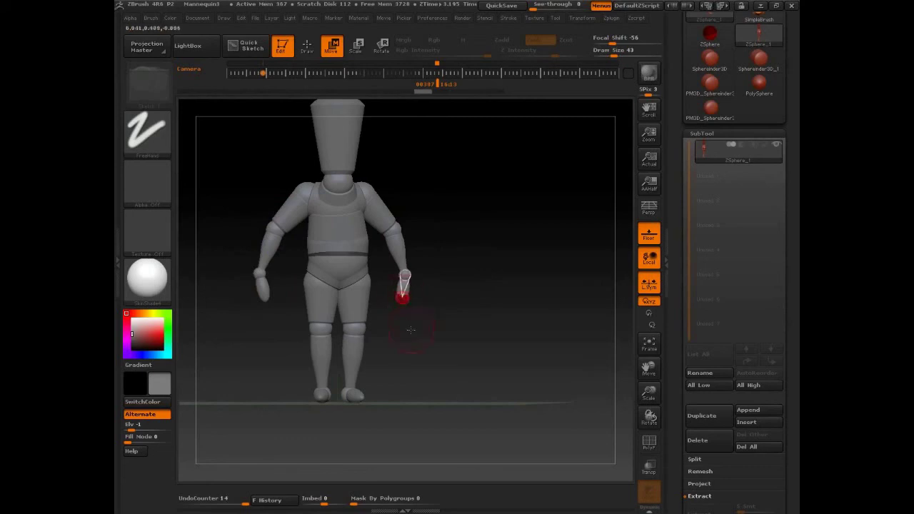
- Reposition the mannequin's elbows and wrists in side view so both forearms reach slightly forward
{"action": "left_click_drag", "start_coordinate": [412, 331], "coordinate": [350, 333]}
{"action": "left_click_drag", "start_coordinate": [410, 222], "coordinate": [404, 230]}
{"action": "left_click_drag", "start_coordinate": [404, 269], "coordinate": [389, 294]}
{"action": "left_click_drag", "start_coordinate": [565, 243], "coordinate": [460, 235]}
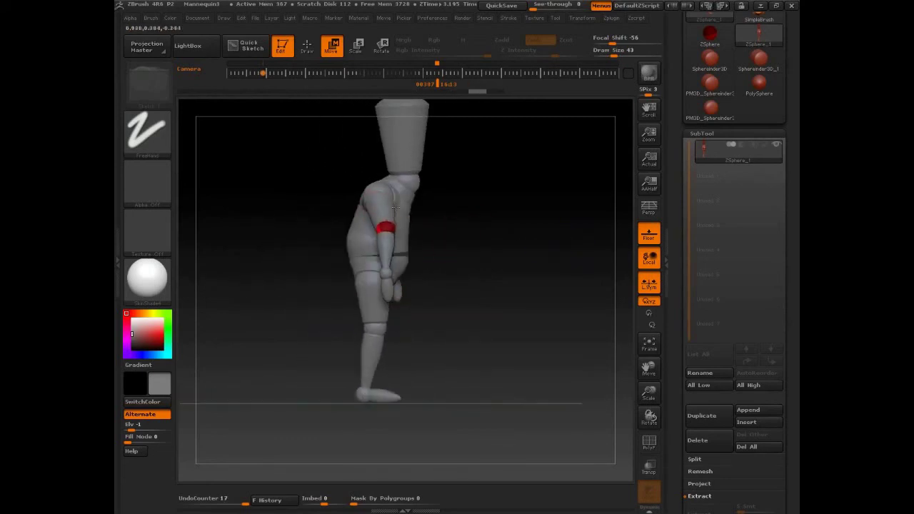
{"action": "left_click_drag", "start_coordinate": [387, 226], "coordinate": [381, 227]}
{"action": "left_click_drag", "start_coordinate": [390, 274], "coordinate": [416, 291]}
- Bend both of the mannequin's arms at the elbows, bringing the forearms inward in front of the pelvis
{"action": "left_click_drag", "start_coordinate": [506, 278], "coordinate": [445, 271]}
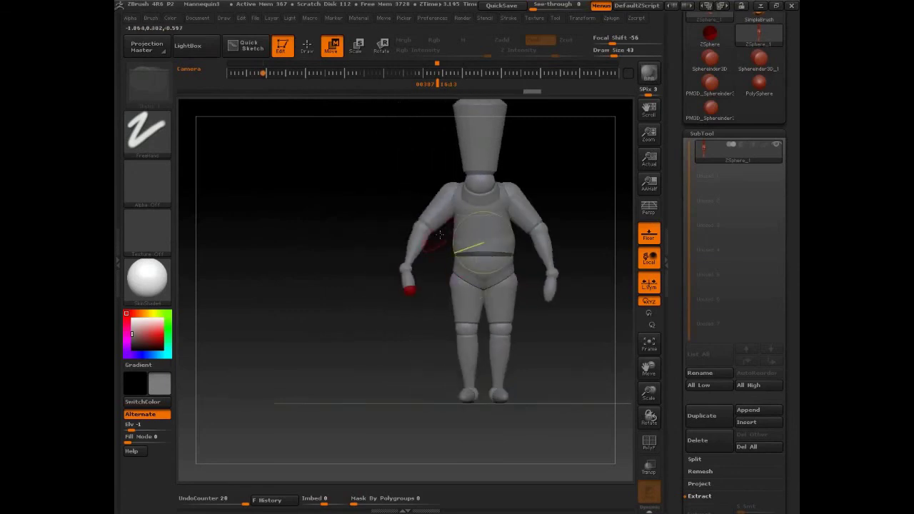
{"action": "left_click_drag", "start_coordinate": [440, 235], "coordinate": [438, 241]}
{"action": "left_click_drag", "start_coordinate": [433, 286], "coordinate": [446, 277]}
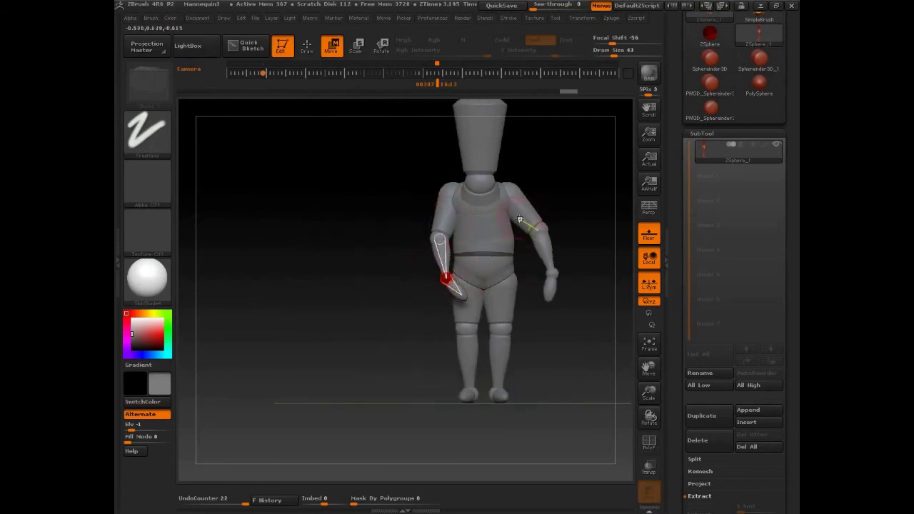
{"action": "left_click_drag", "start_coordinate": [539, 228], "coordinate": [515, 242]}
{"action": "left_click_drag", "start_coordinate": [525, 274], "coordinate": [495, 284]}
{"action": "left_click_drag", "start_coordinate": [577, 257], "coordinate": [510, 253]}
{"action": "left_click_drag", "start_coordinate": [532, 243], "coordinate": [508, 235]}
{"action": "left_click_drag", "start_coordinate": [502, 283], "coordinate": [464, 288]}
- Refine the mannequin's elbows and wrists so the two hands meet in front of the pelvis
{"action": "left_click_drag", "start_coordinate": [380, 321], "coordinate": [422, 322]}
{"action": "left_click_drag", "start_coordinate": [508, 234], "coordinate": [527, 230]}
{"action": "left_click_drag", "start_coordinate": [513, 270], "coordinate": [502, 267]}
{"action": "left_click_drag", "start_coordinate": [438, 277], "coordinate": [477, 281]}
{"action": "left_click_drag", "start_coordinate": [436, 230], "coordinate": [441, 222]}
{"action": "left_click_drag", "start_coordinate": [552, 309], "coordinate": [446, 320], "text": "alt"}
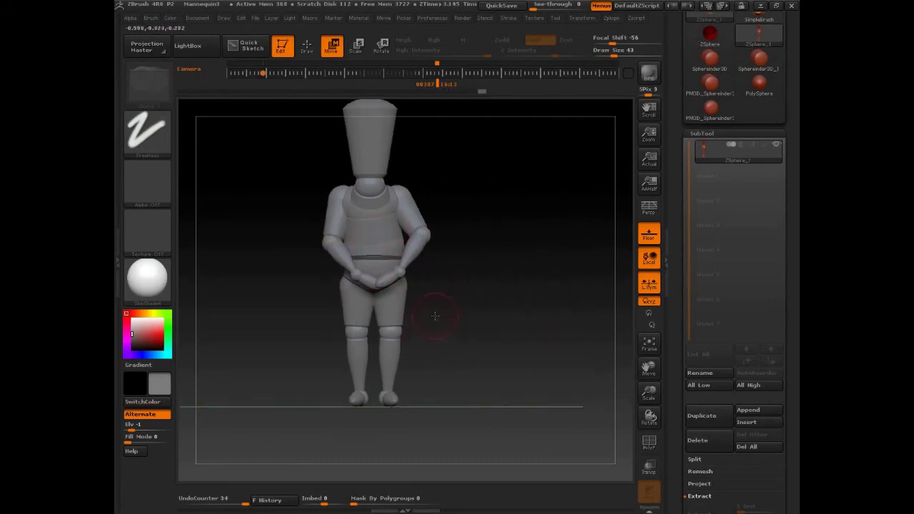
- Move the mannequin's knees and feet outward to set the legs in a wide stance
{"action": "left_click_drag", "start_coordinate": [391, 332], "coordinate": [344, 329]}
{"action": "left_click_drag", "start_coordinate": [347, 396], "coordinate": [331, 396]}
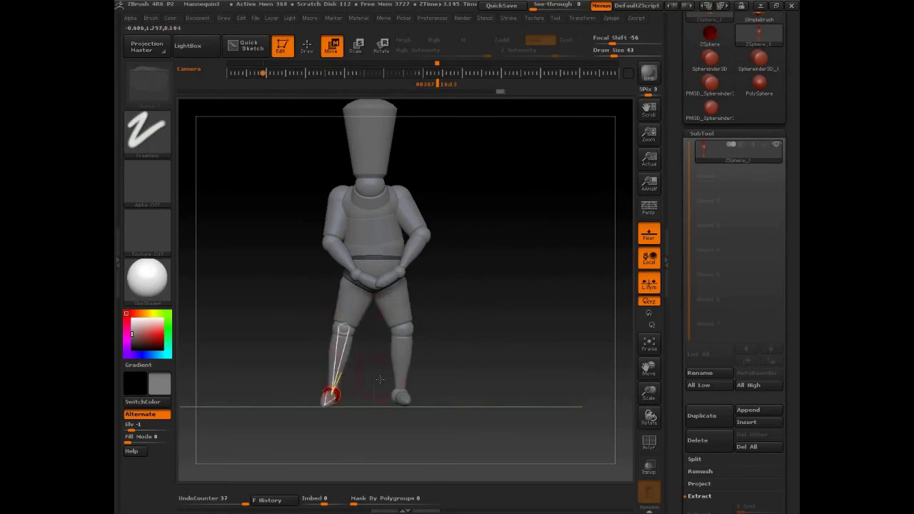
{"action": "left_click_drag", "start_coordinate": [408, 394], "coordinate": [417, 397]}
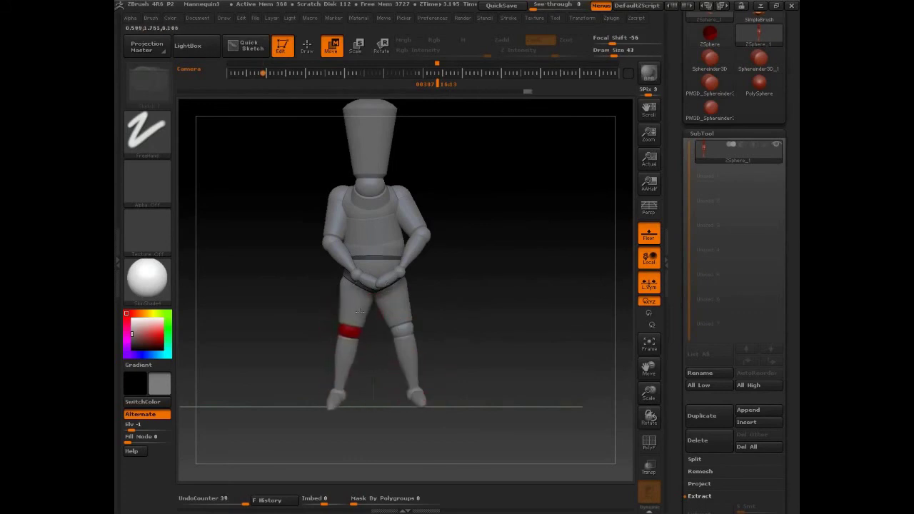
{"action": "left_click_drag", "start_coordinate": [361, 311], "coordinate": [359, 312]}
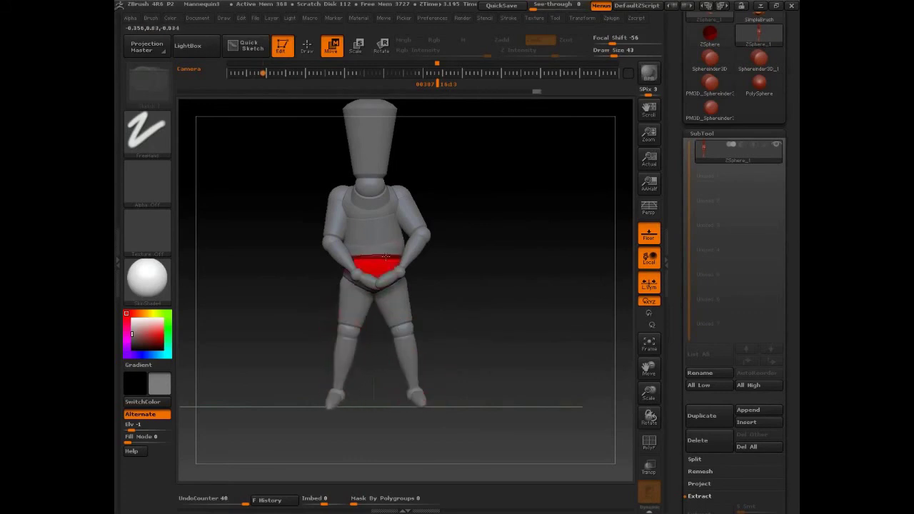
{"action": "left_click", "coordinate": [384, 257]}
{"action": "left_click", "coordinate": [378, 281]}
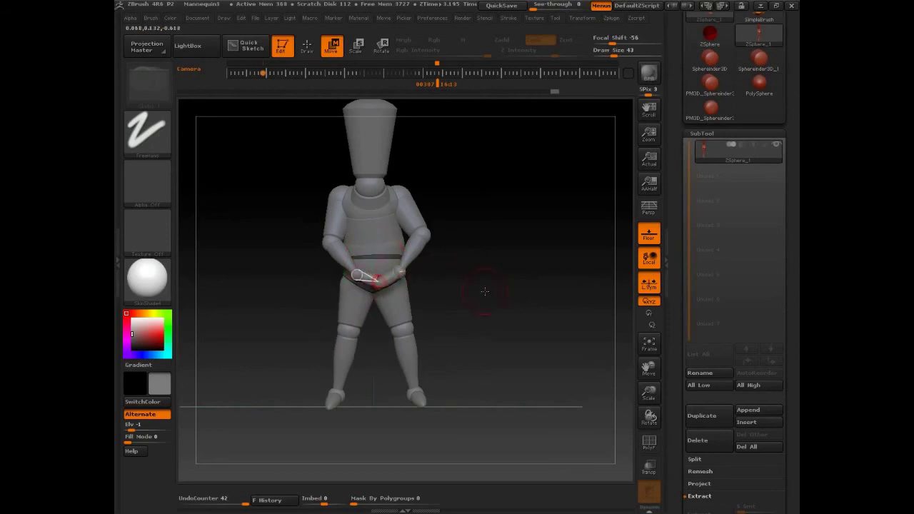
- Adjust the mannequin's lower legs and one knee from behind to narrow the stance
{"action": "left_click_drag", "start_coordinate": [485, 292], "coordinate": [347, 308]}
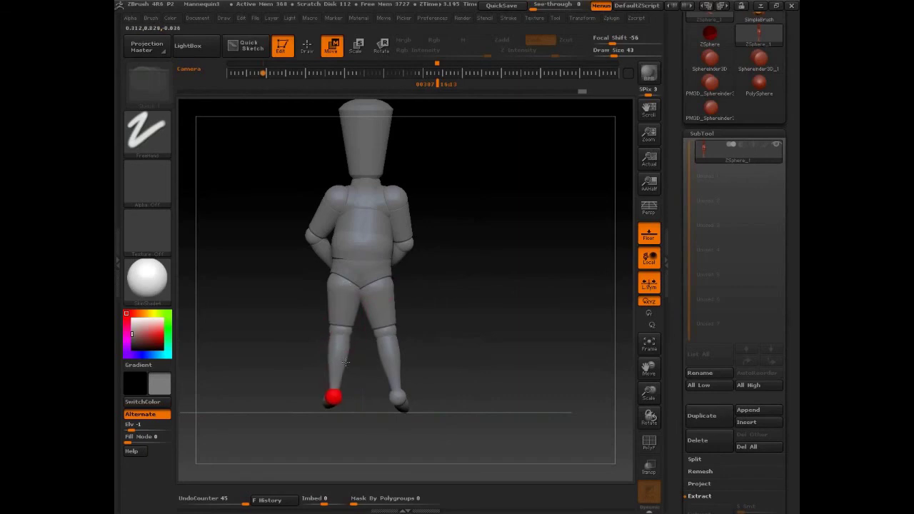
{"action": "left_click_drag", "start_coordinate": [346, 363], "coordinate": [350, 363]}
{"action": "left_click_drag", "start_coordinate": [380, 313], "coordinate": [387, 313]}
{"action": "left_click_drag", "start_coordinate": [395, 363], "coordinate": [383, 362]}
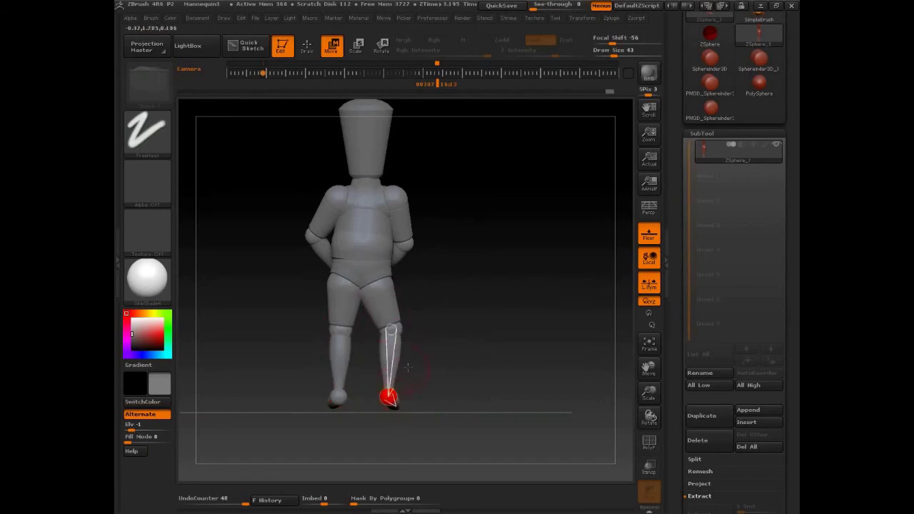
- Shift the mannequin's upper torso slightly and tilt its head toward its right shoulder
{"action": "left_click_drag", "start_coordinate": [367, 212], "coordinate": [363, 212]}
{"action": "left_click_drag", "start_coordinate": [362, 130], "coordinate": [372, 132]}
{"action": "left_click_drag", "start_coordinate": [473, 227], "coordinate": [540, 236]}
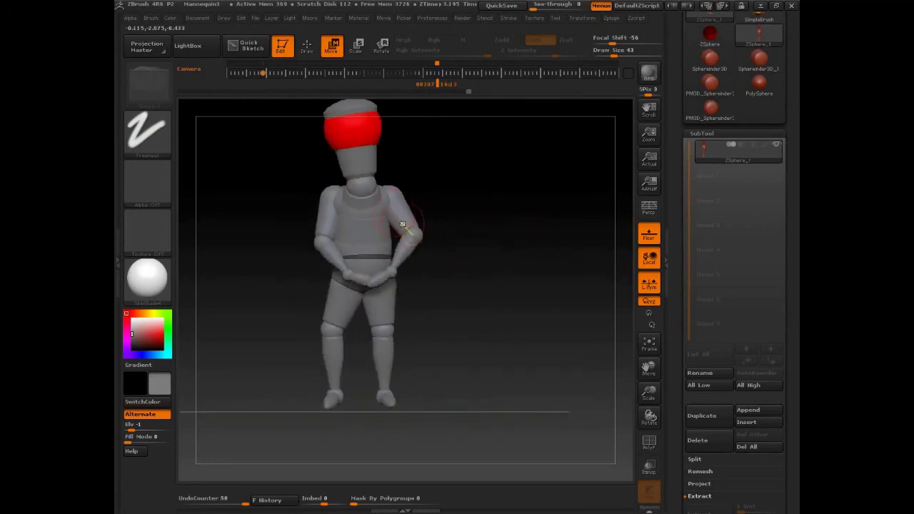
{"action": "left_click_drag", "start_coordinate": [403, 224], "coordinate": [393, 270]}
- Open the dwarf-01 project without saving the mannequin changes, and face the dwarf to the front
{"action": "key", "text": "ctrl+o"}
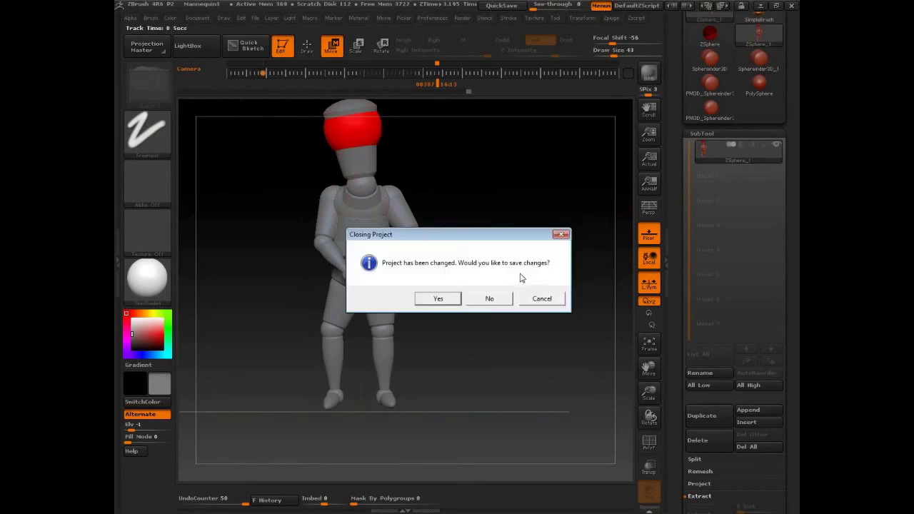
{"action": "left_click", "coordinate": [490, 300]}
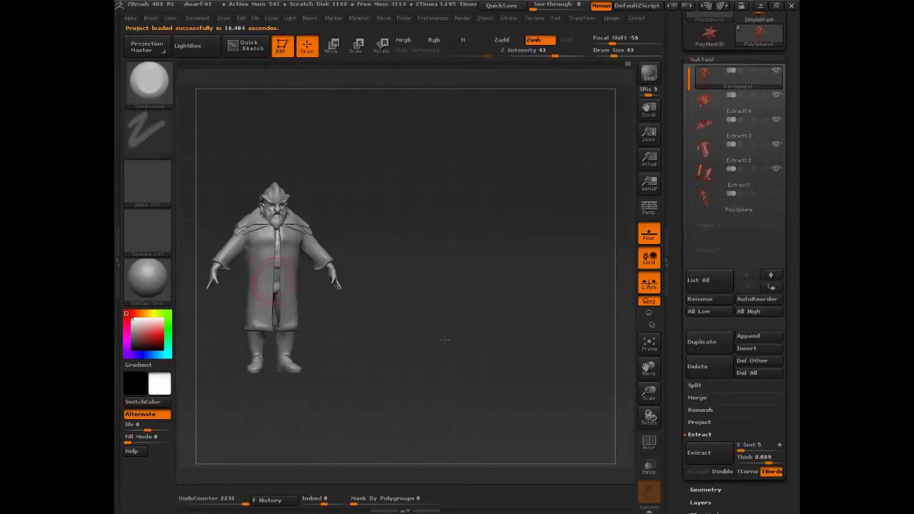
{"action": "left_click_drag", "start_coordinate": [445, 340], "coordinate": [546, 301], "text": "shift"}
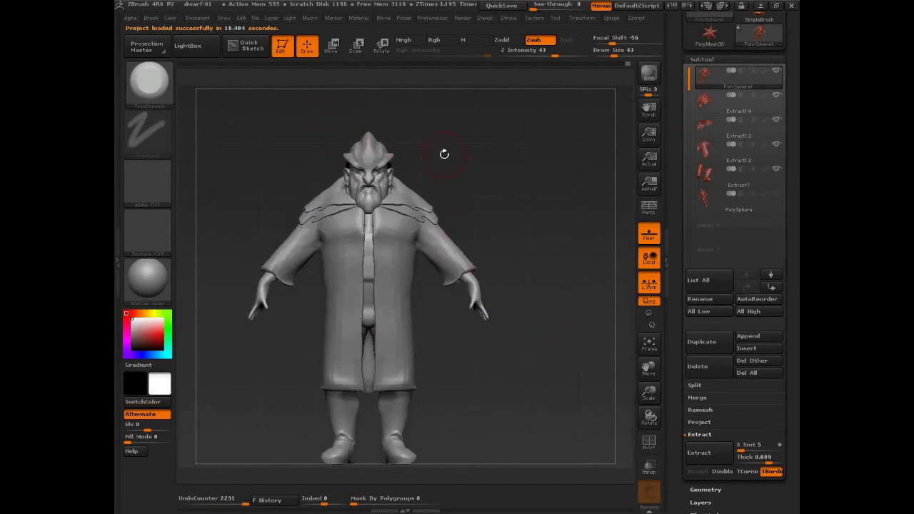
- Delete the undo history of the PolySphere1 and Extract14 subtools and save the project as dwarf-01-noundo
{"action": "left_click", "coordinate": [242, 18]}
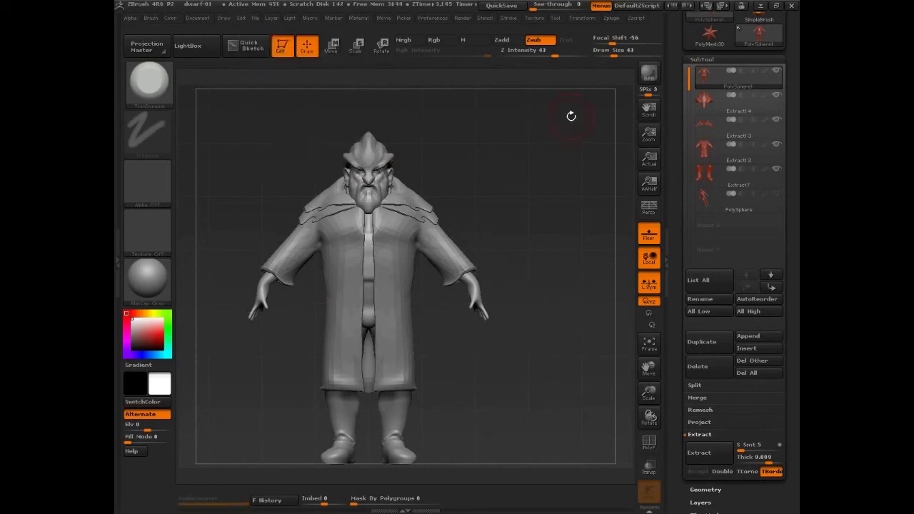
{"action": "left_click", "coordinate": [709, 103]}
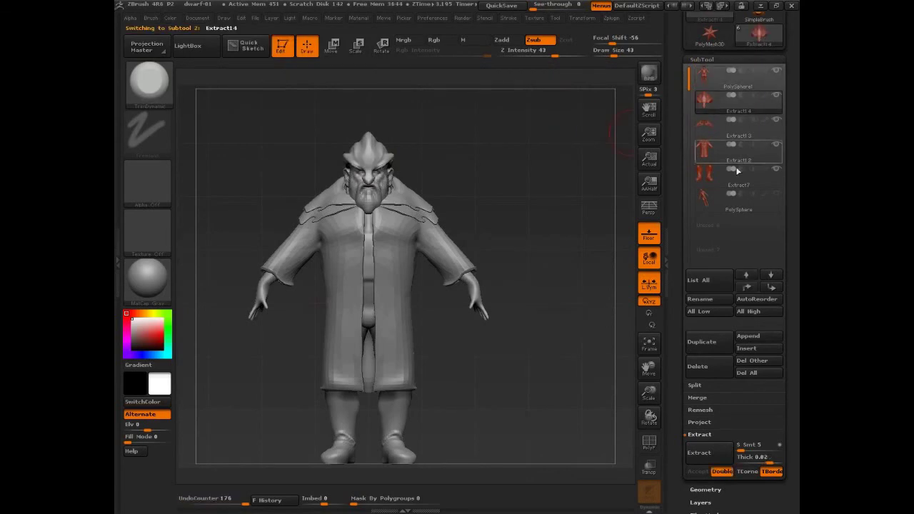
{"action": "left_click", "coordinate": [711, 206]}
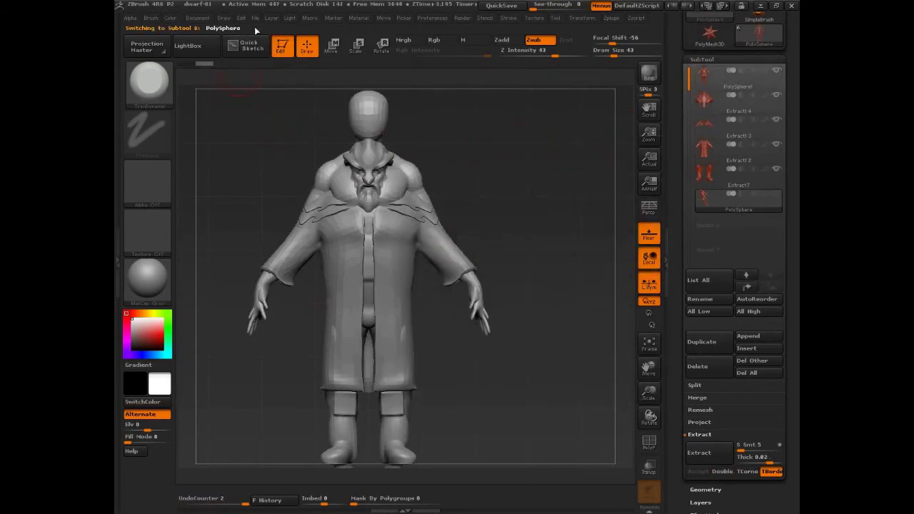
{"action": "left_click", "coordinate": [706, 102]}
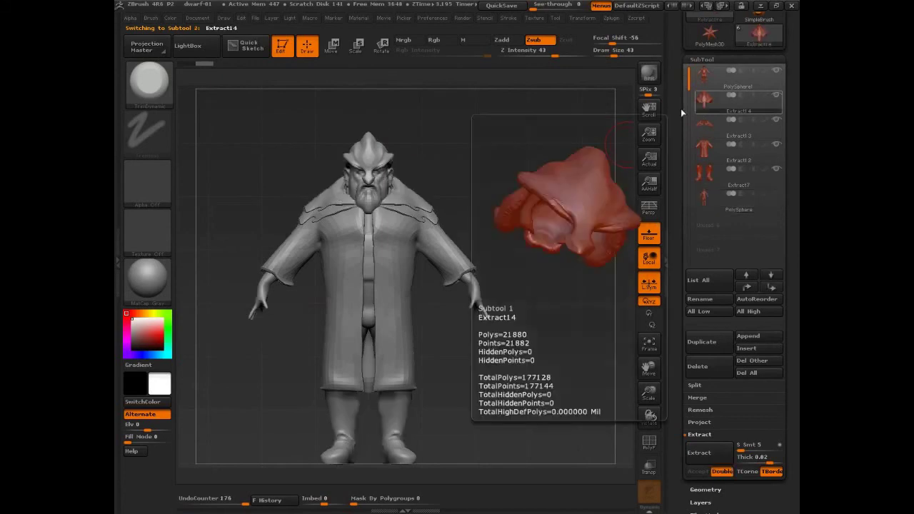
{"action": "left_click", "coordinate": [255, 18]}
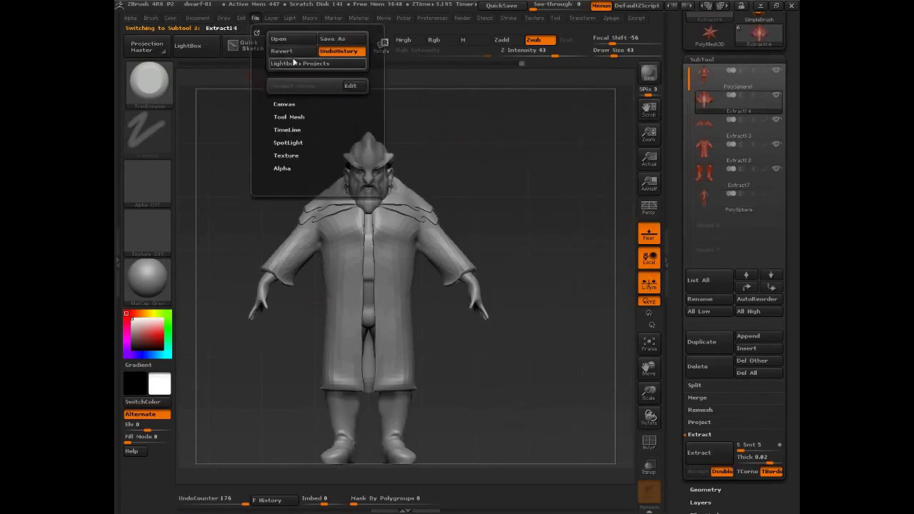
{"action": "left_click", "coordinate": [241, 18]}
{"action": "left_click", "coordinate": [339, 106]}
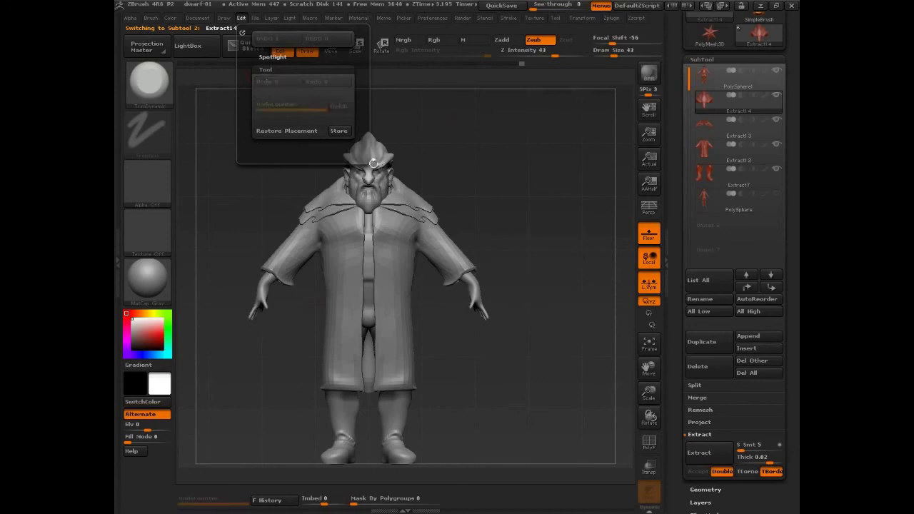
{"action": "left_click", "coordinate": [255, 18]}
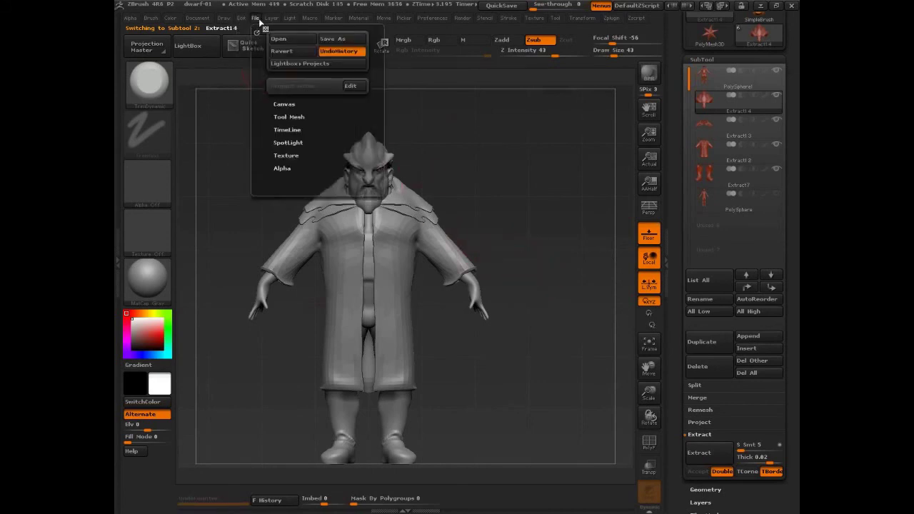
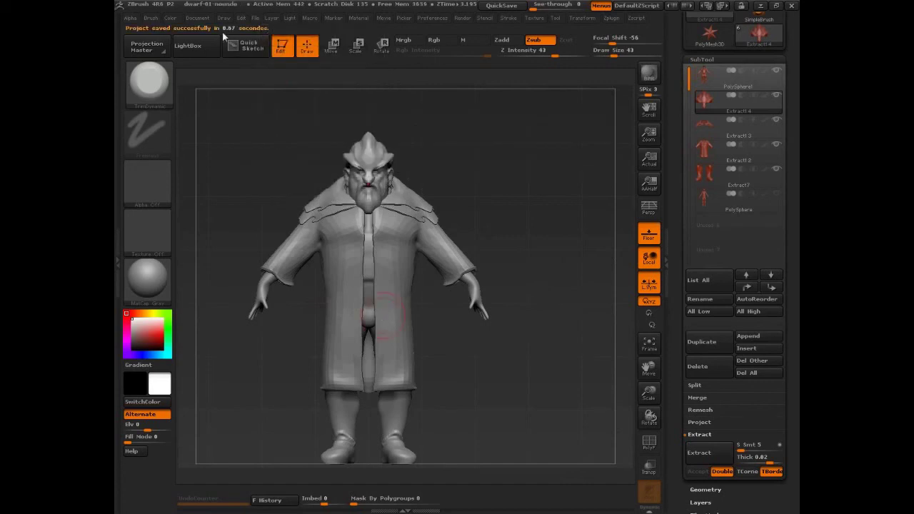
- Dock the Zplugin palette and generate a combined posing mesh of the dwarf with Transpose Master's TPoseMesh
{"action": "left_click_drag", "start_coordinate": [498, 387], "coordinate": [529, 355]}
{"action": "left_click", "coordinate": [611, 19]}
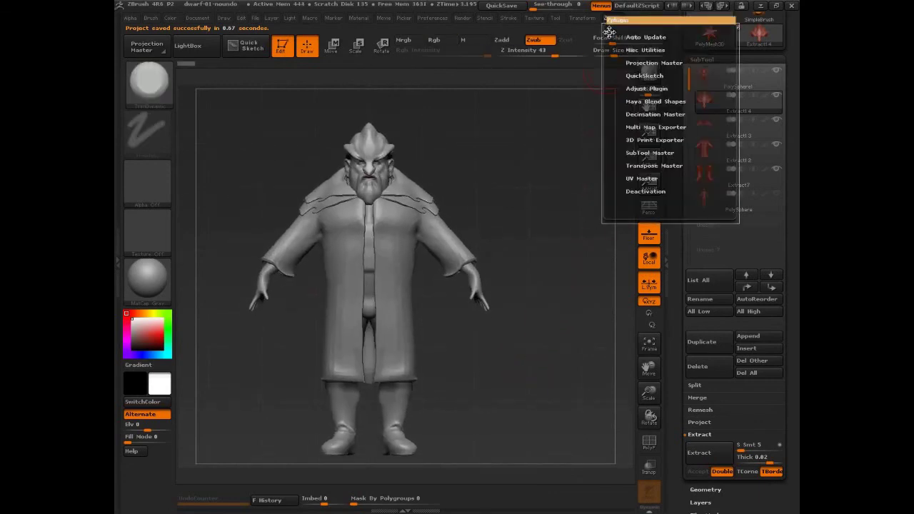
{"action": "left_click", "coordinate": [606, 29]}
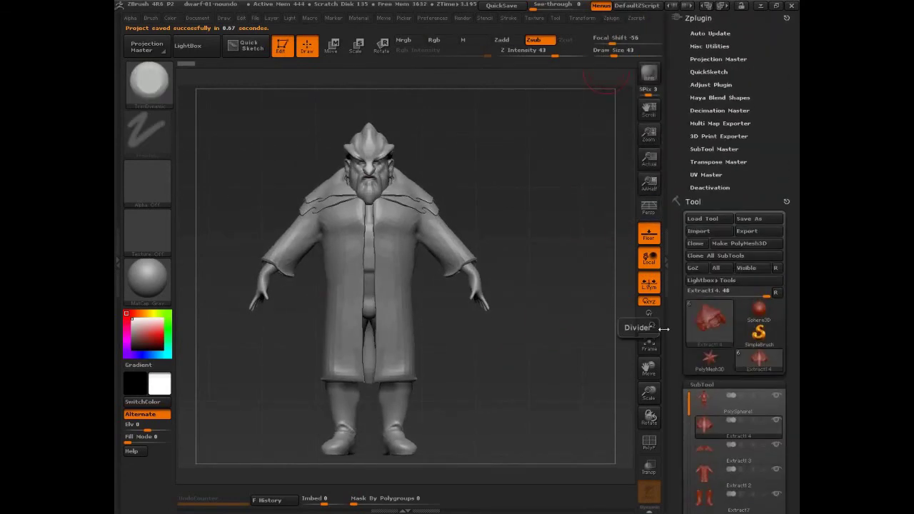
{"action": "left_click", "coordinate": [719, 162]}
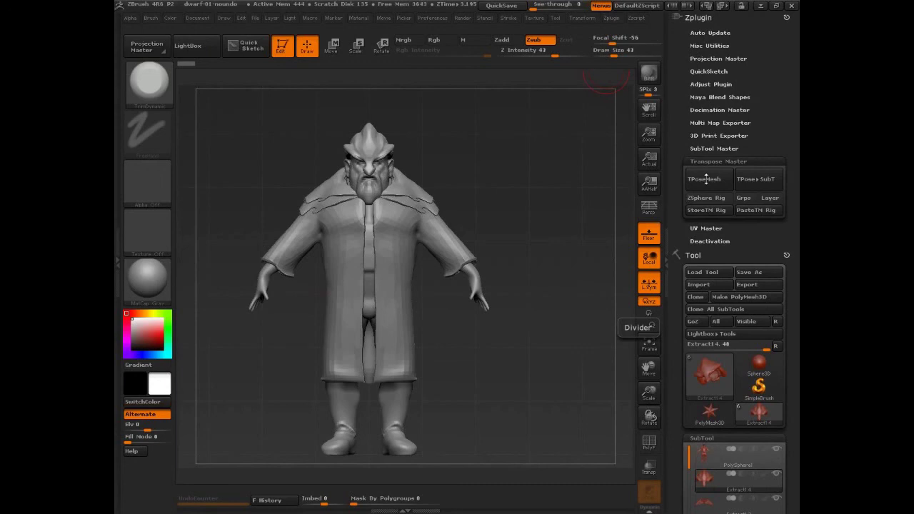
{"action": "left_click", "coordinate": [706, 178]}
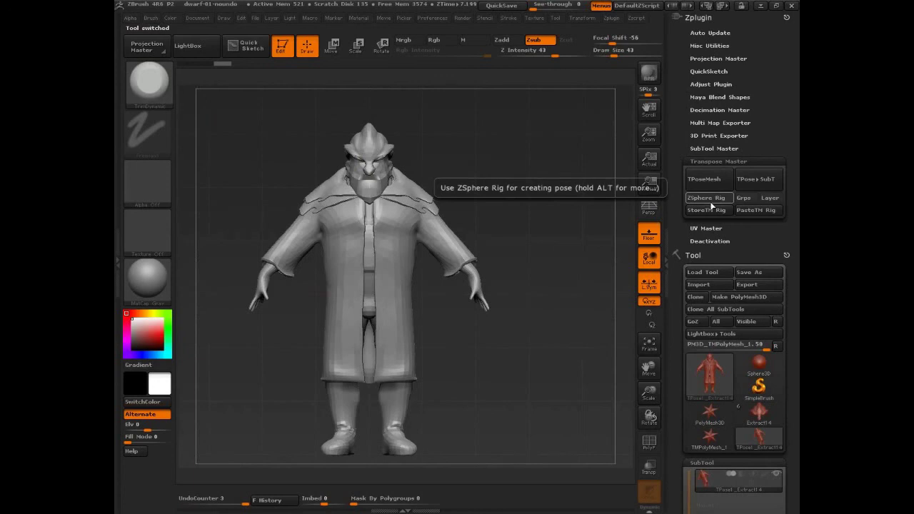
- Compare the original Extract14 tool and its separate subtools with the combined TPose mesh
{"action": "left_click_drag", "start_coordinate": [758, 236], "coordinate": [757, 153]}
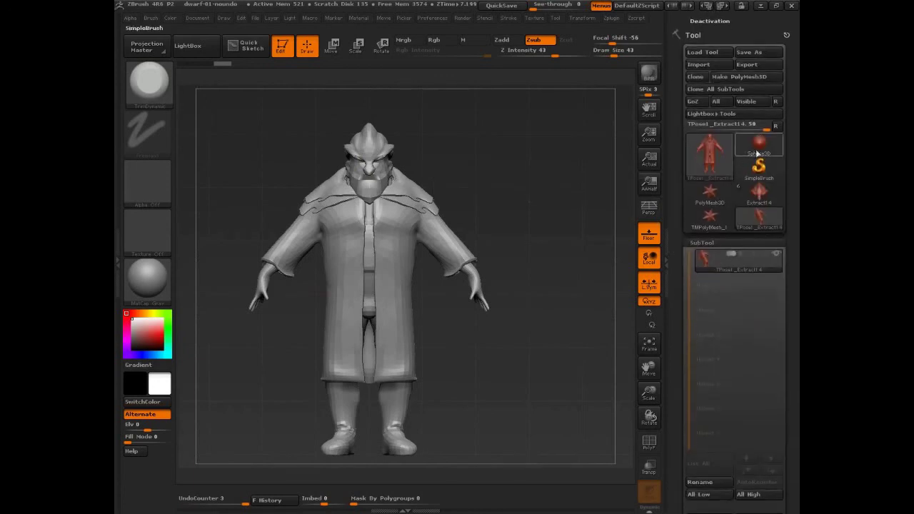
{"action": "key", "text": "ctrl+shift"}
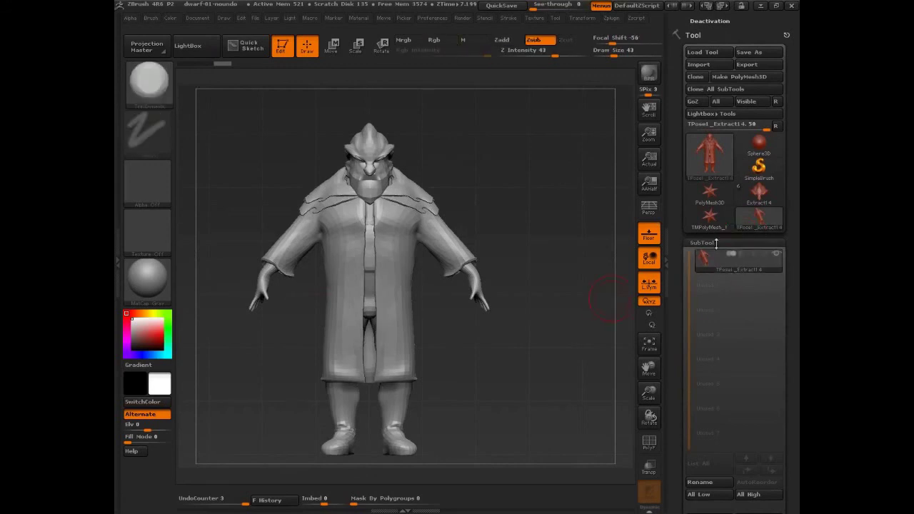
{"action": "left_click", "coordinate": [757, 196]}
{"action": "left_click_drag", "start_coordinate": [615, 397], "coordinate": [591, 397]}
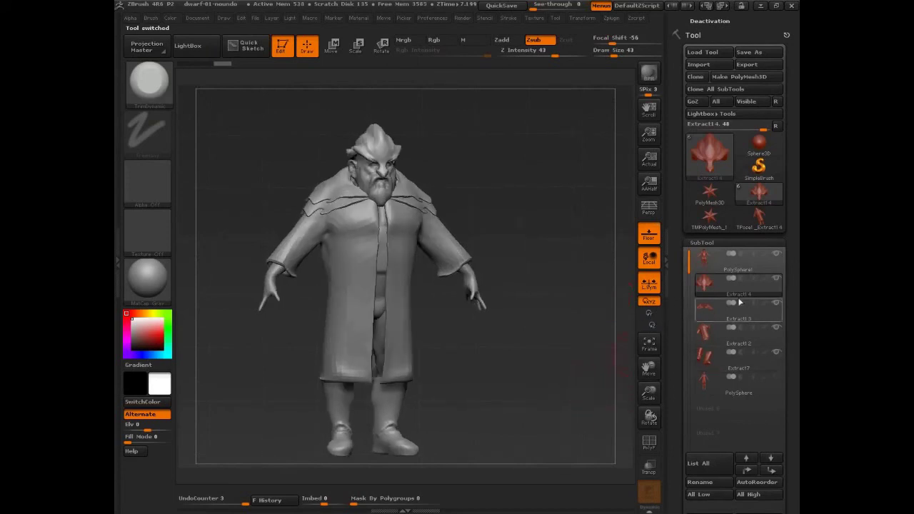
{"action": "left_click", "coordinate": [760, 217]}
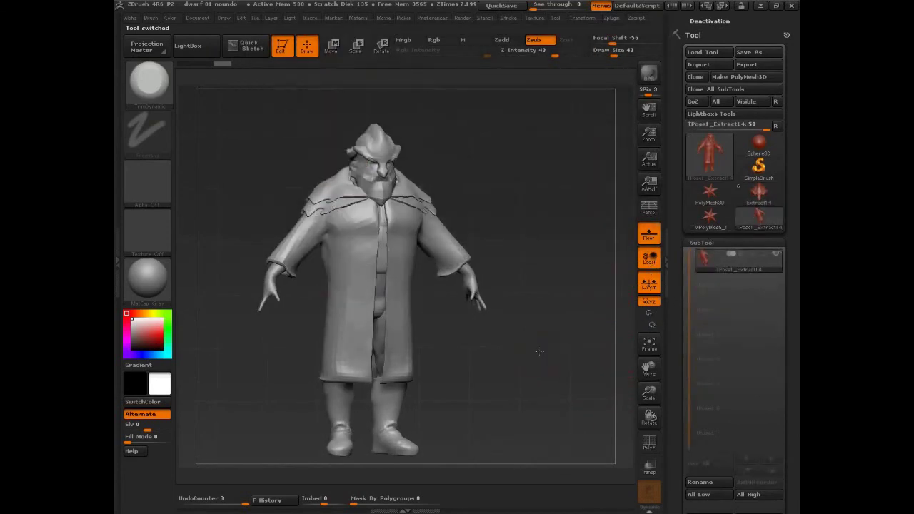
- Display the polyframe on the TPose mesh to examine the polygroups of the upper body
{"action": "left_click_drag", "start_coordinate": [548, 349], "coordinate": [511, 370]}
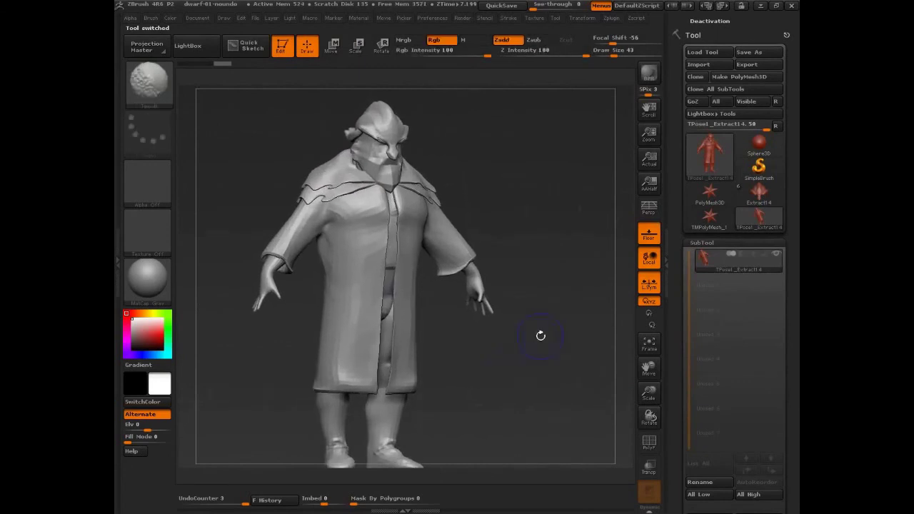
{"action": "key", "text": "shift+f"}
{"action": "left_click_drag", "start_coordinate": [537, 356], "coordinate": [538, 426], "text": "alt"}
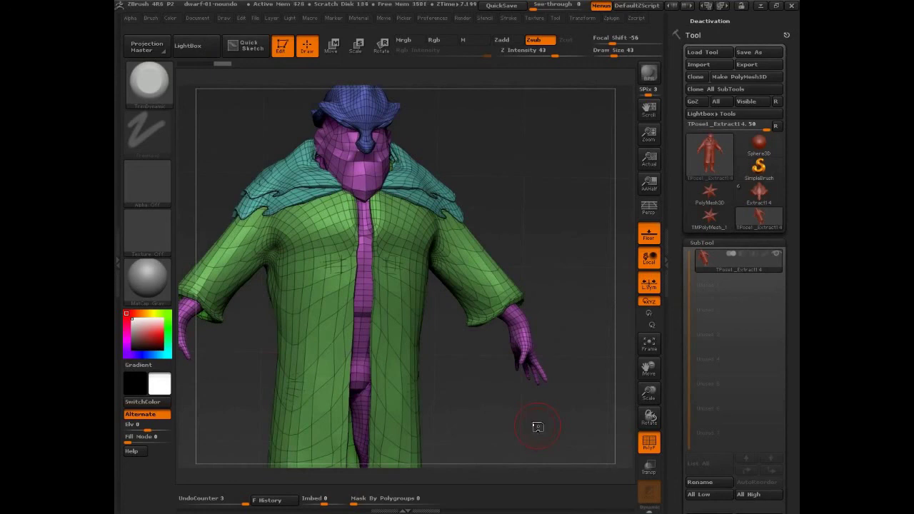
- Isolate the dwarf's body polygroup, mask everything except the left leg and try rotating that leg outward at the hip
{"action": "mouse_move", "coordinate": [565, 290]}
{"action": "left_mouse_down"}
{"action": "mouse_move", "coordinate": [571, 276]}
{"action": "mouse_move", "coordinate": [579, 302]}
{"action": "mouse_move", "coordinate": [595, 306]}
{"action": "mouse_move", "coordinate": [579, 285]}
{"action": "left_mouse_up"}
{"action": "left_click", "coordinate": [368, 270], "text": "ctrl+shift"}
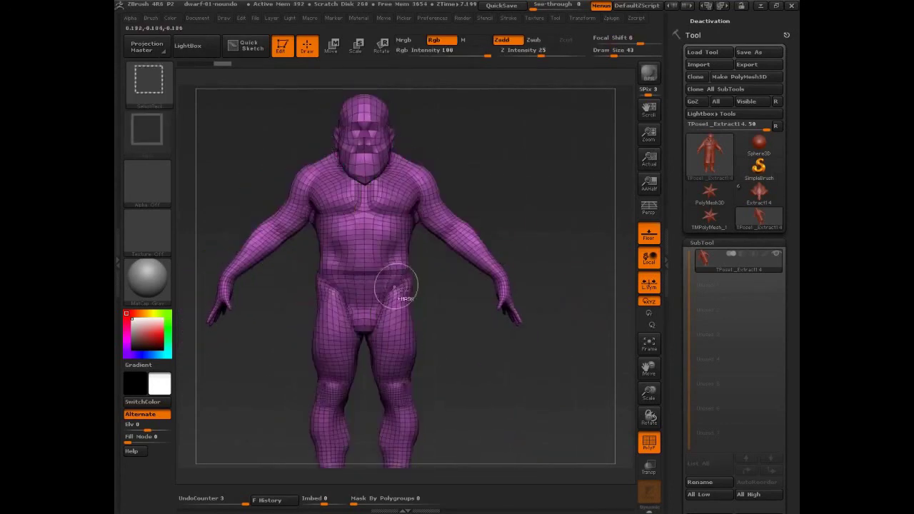
{"action": "left_click_drag", "start_coordinate": [529, 250], "coordinate": [539, 228], "text": "alt"}
{"action": "left_click", "coordinate": [381, 47]}
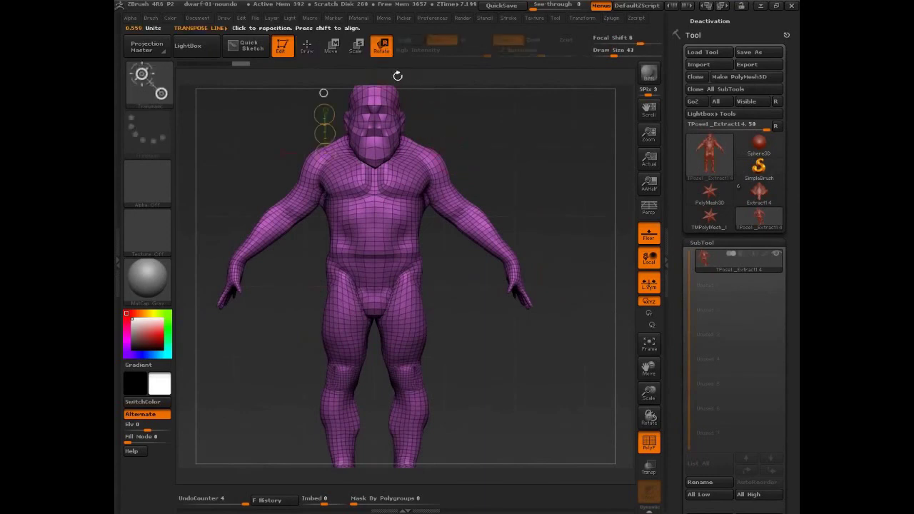
{"action": "left_click_drag", "start_coordinate": [467, 327], "coordinate": [472, 289], "text": "alt"}
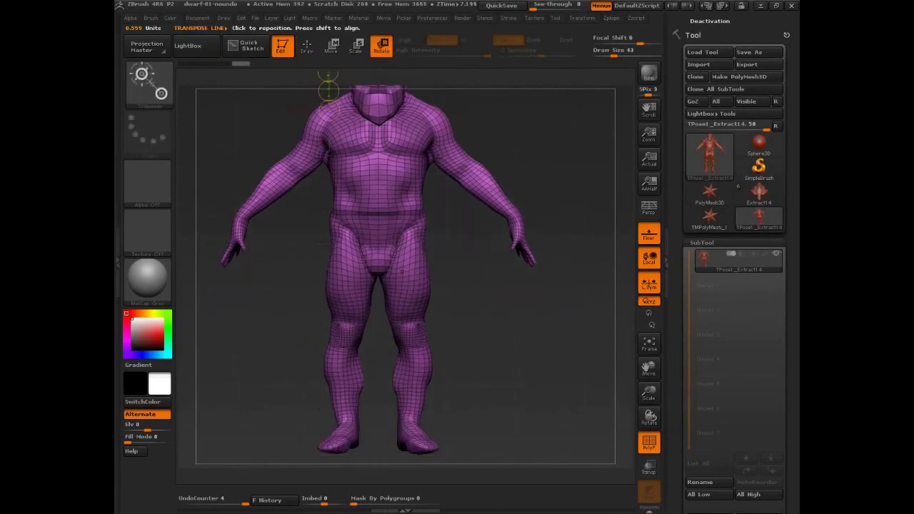
{"action": "left_click_drag", "start_coordinate": [403, 238], "coordinate": [534, 168], "text": "ctrl"}
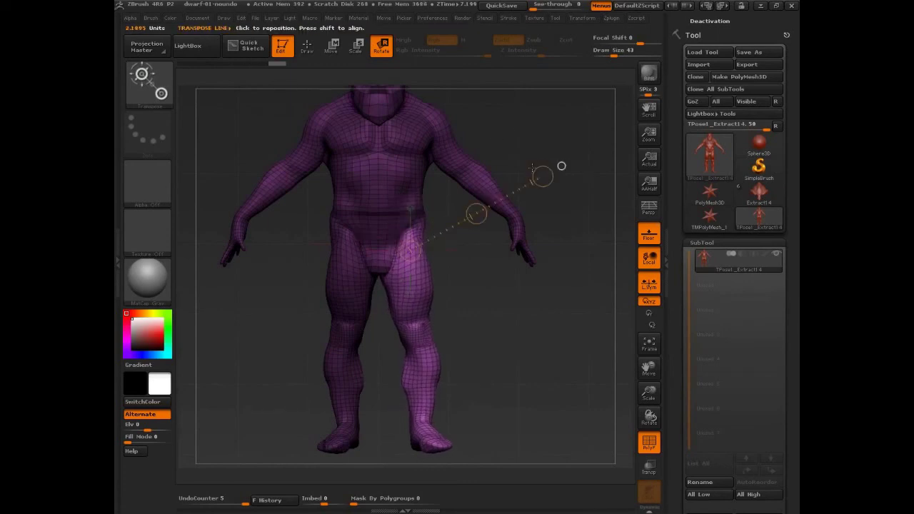
- Try unmasking the dwarf's right leg and rotating it with a transpose line at the hip, then undo the rotation
{"action": "left_click_drag", "start_coordinate": [352, 258], "coordinate": [348, 266], "text": "ctrl"}
{"action": "left_click", "coordinate": [348, 265], "text": "ctrl"}
{"action": "left_click_drag", "start_coordinate": [397, 202], "coordinate": [467, 180]}
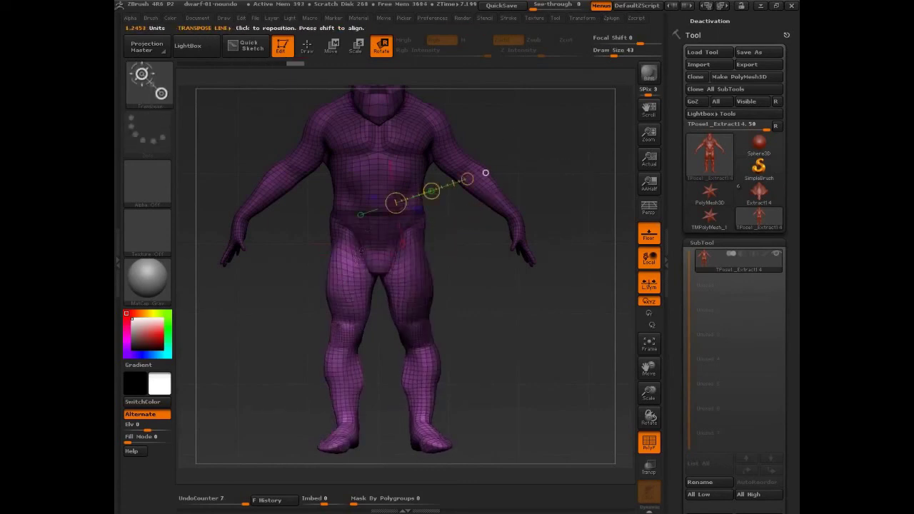
{"action": "left_click_drag", "start_coordinate": [347, 258], "coordinate": [533, 145]}
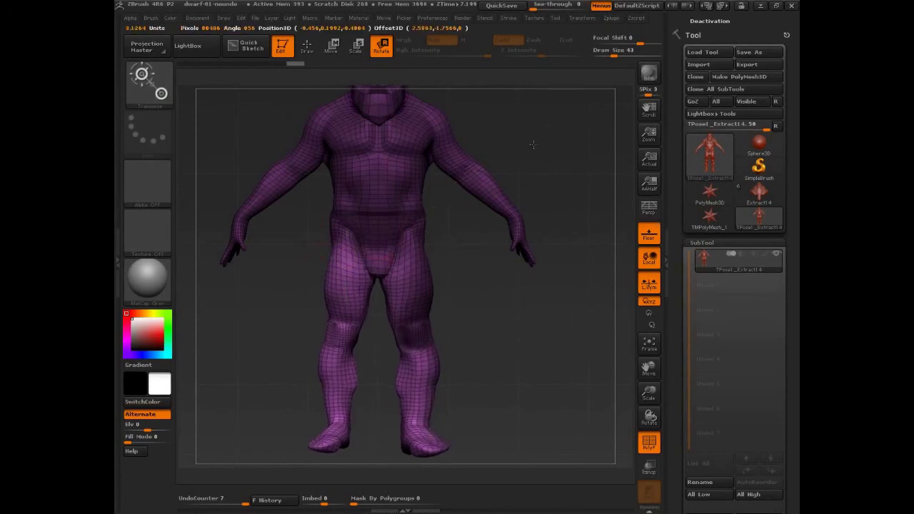
{"action": "key", "text": "ctrl+z"}
- Try to remask the body so only the dwarf's right leg is free, and rotate that leg at the hip
{"action": "mouse_move", "coordinate": [360, 265]}
{"action": "left_mouse_down", "text": "ctrl"}
{"action": "mouse_move", "coordinate": [351, 274]}
{"action": "mouse_move", "coordinate": [347, 250]}
{"action": "mouse_move", "coordinate": [337, 270]}
{"action": "mouse_move", "coordinate": [334, 257]}
{"action": "left_mouse_up", "text": "ctrl"}
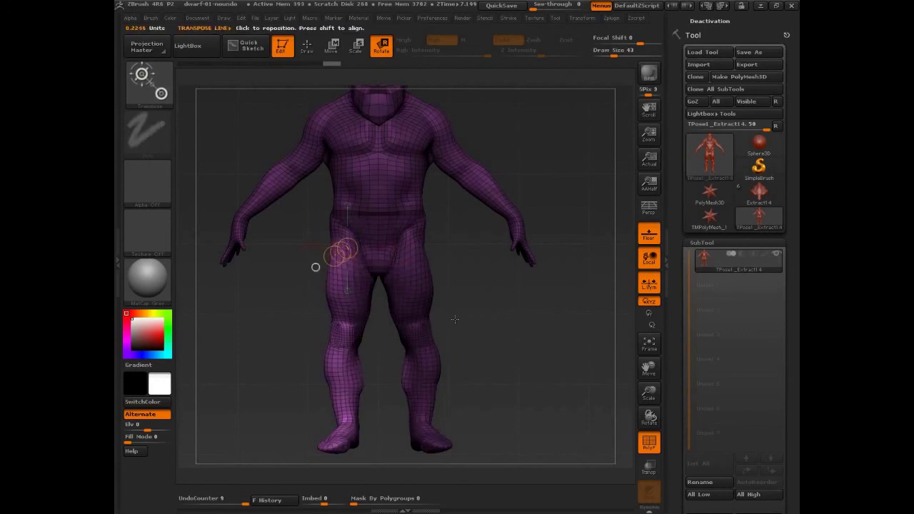
{"action": "left_click_drag", "start_coordinate": [482, 318], "coordinate": [474, 321], "text": "ctrl"}
{"action": "left_click", "coordinate": [315, 268], "text": "ctrl"}
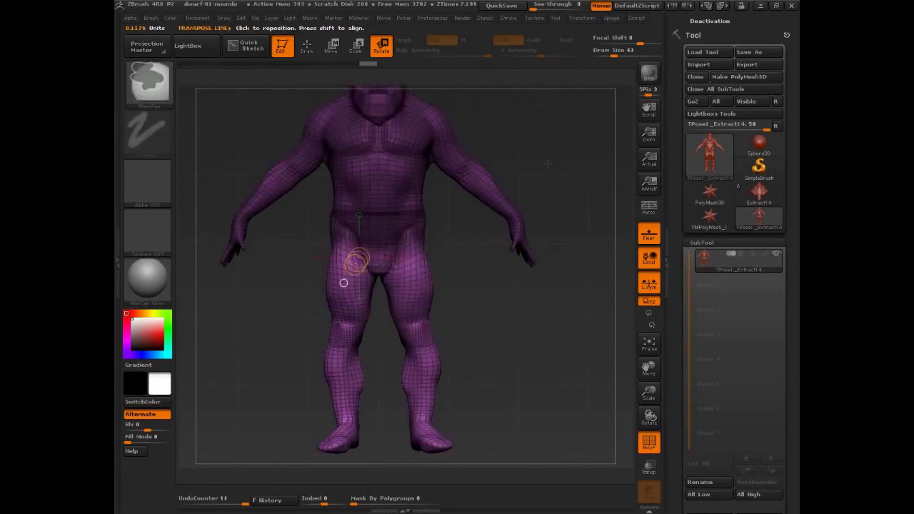
{"action": "mouse_move", "coordinate": [558, 157]}
{"action": "left_mouse_down", "text": "ctrl"}
{"action": "mouse_move", "coordinate": [419, 453]}
{"action": "mouse_move", "coordinate": [382, 468]}
{"action": "left_mouse_up", "text": "ctrl"}
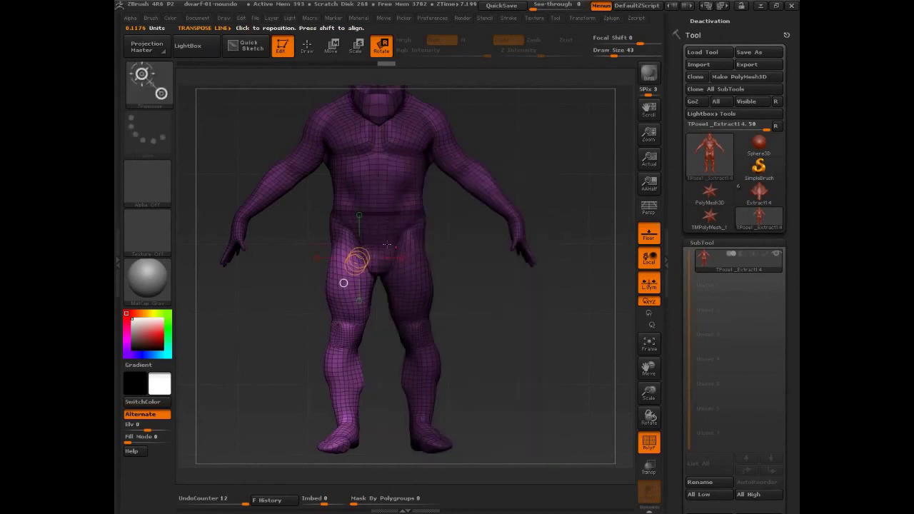
{"action": "left_click_drag", "start_coordinate": [388, 200], "coordinate": [466, 156]}
{"action": "mouse_move", "coordinate": [351, 254]}
{"action": "left_mouse_down"}
{"action": "mouse_move", "coordinate": [526, 130]}
{"action": "mouse_move", "coordinate": [551, 142]}
{"action": "left_mouse_up"}
{"action": "left_click_drag", "start_coordinate": [493, 347], "coordinate": [458, 379]}
- Undo the trial leg rotations, masks and body isolation back to the fully clothed dwarf
{"action": "key", "text": "ctrl+z"}
{"action": "key", "text": "ctrl+z"}
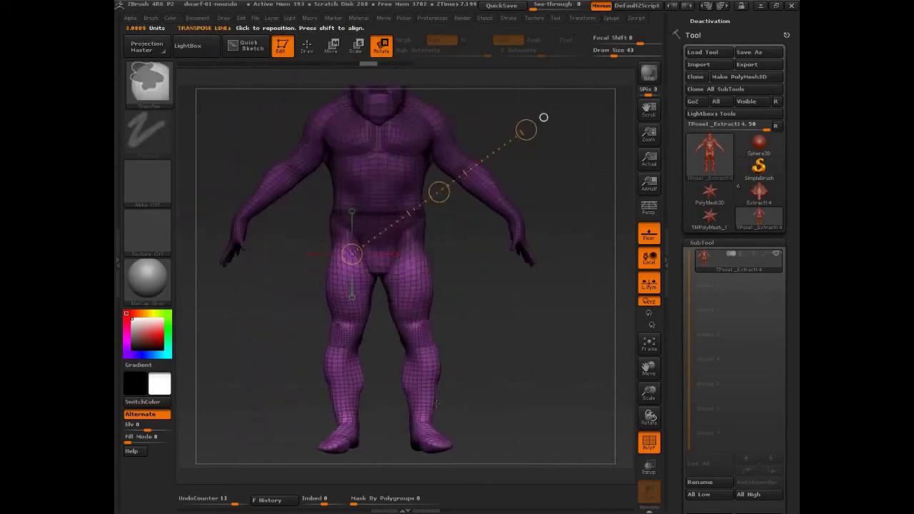
{"action": "key", "text": "ctrl+z"}
{"action": "key", "text": "ctrl+z"}
{"action": "key", "text": "ctrl+z"}
{"action": "key", "text": "ctrl+z"}
{"action": "key", "text": "ctrl+z"}
{"action": "key", "text": "ctrl+z"}
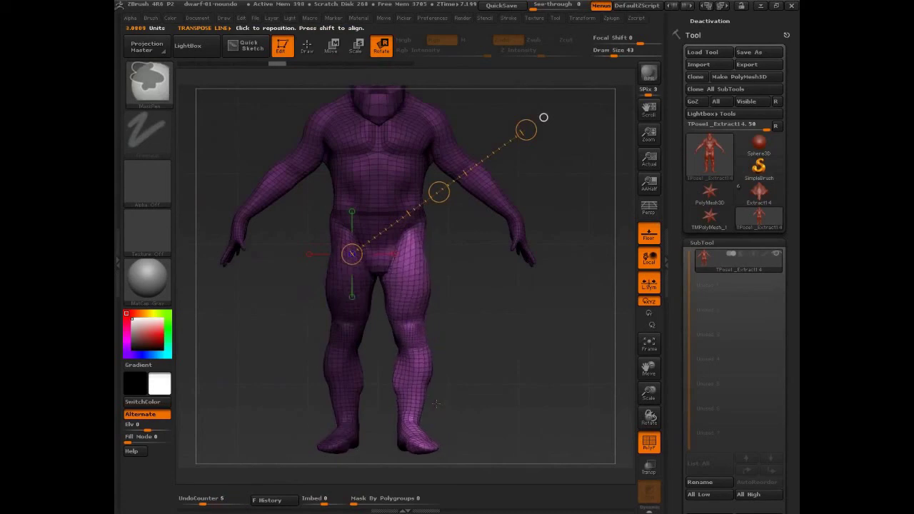
{"action": "key", "text": "ctrl+z"}
{"action": "key", "text": "ctrl+z"}
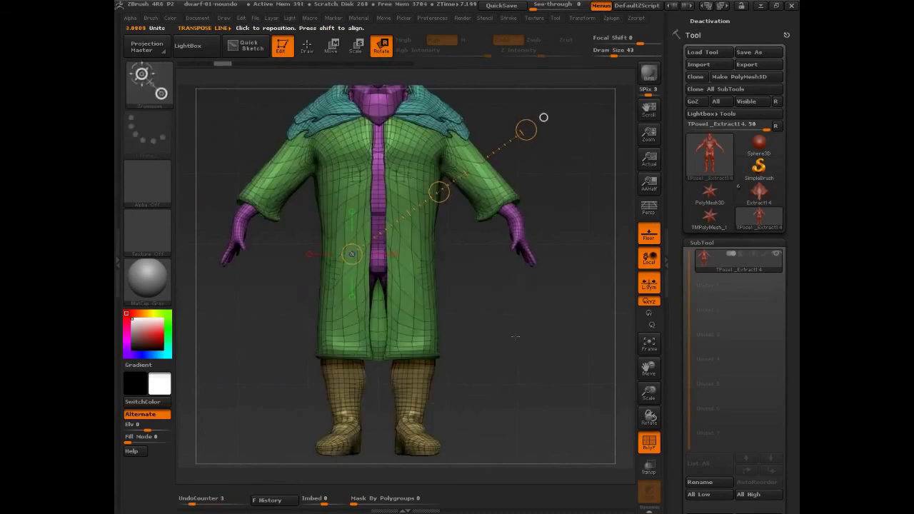
- Hide the cape and coat polygroups so the dwarf's body and boots remain shown
{"action": "key", "text": "q"}
{"action": "left_click", "coordinate": [441, 118], "text": "ctrl+shift"}
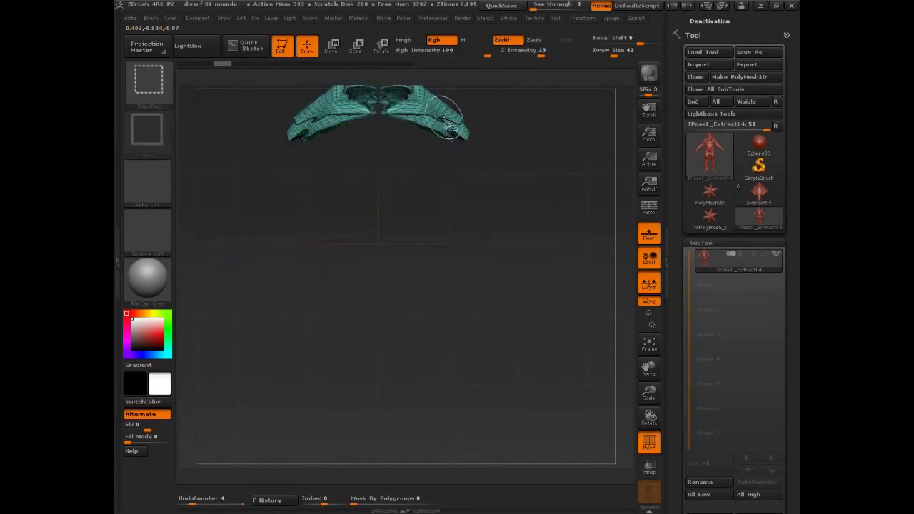
{"action": "left_click_drag", "start_coordinate": [530, 112], "coordinate": [518, 128], "text": "ctrl+shift"}
{"action": "left_click", "coordinate": [439, 147], "text": "ctrl+shift"}
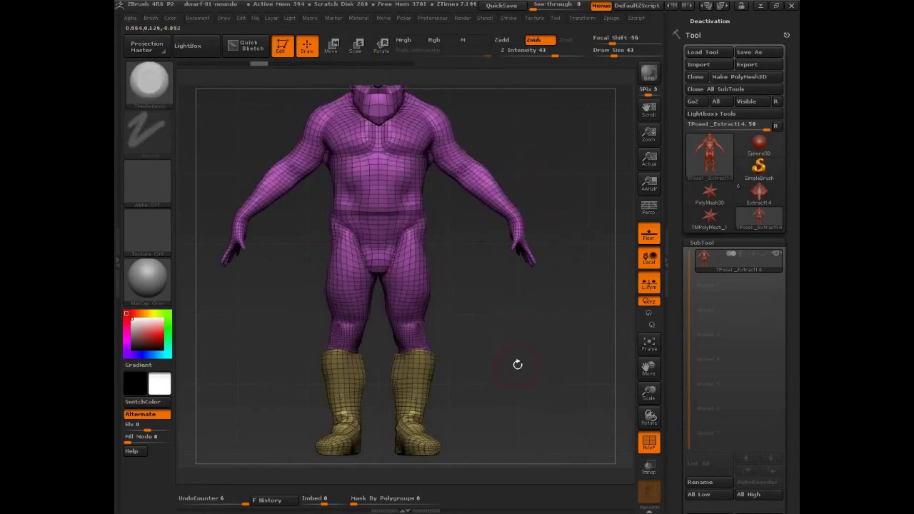
{"action": "left_click_drag", "start_coordinate": [517, 365], "coordinate": [518, 325], "text": "alt"}
- Mask the dwarf's left leg from hip to boot, invert the mask and soften its edge at the hip
{"action": "mouse_move", "coordinate": [536, 399]}
{"action": "left_mouse_down", "text": "ctrl"}
{"action": "mouse_move", "coordinate": [398, 376]}
{"action": "mouse_move", "coordinate": [390, 208]}
{"action": "left_mouse_up", "text": "ctrl"}
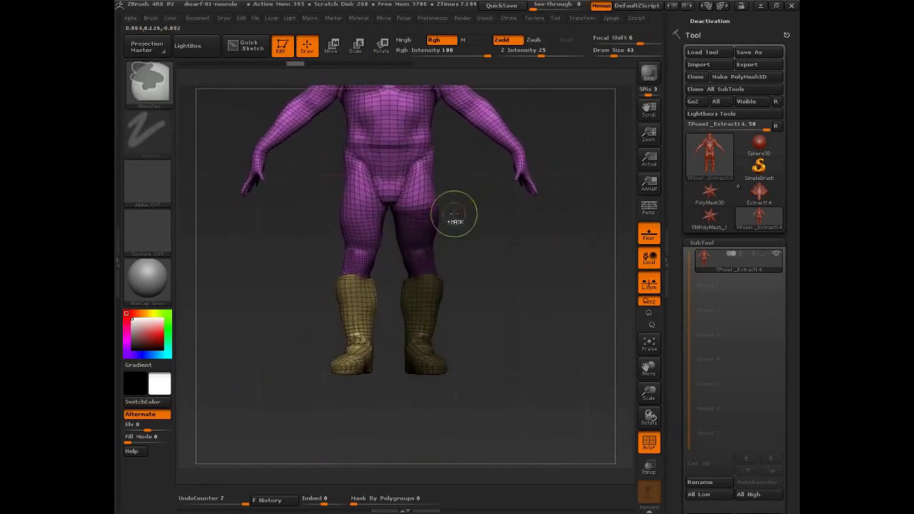
{"action": "left_click_drag", "start_coordinate": [473, 176], "coordinate": [451, 208], "text": "ctrl"}
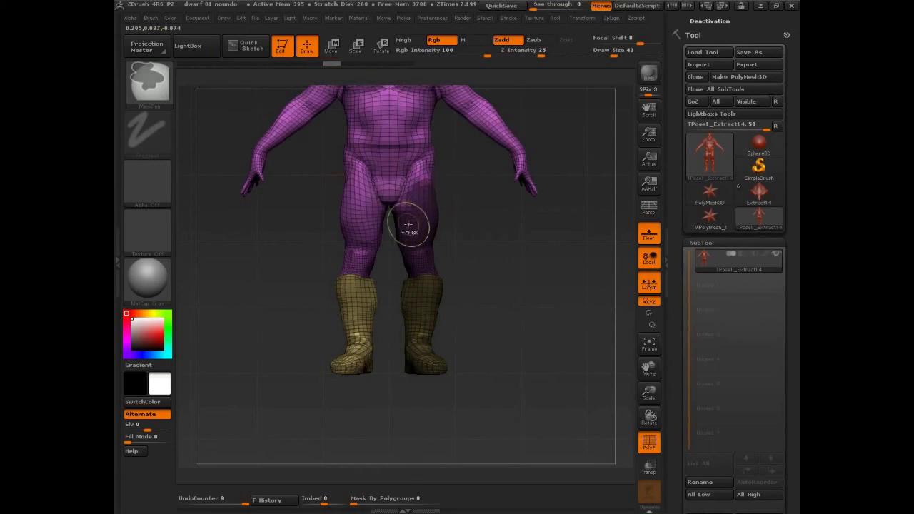
{"action": "left_click", "coordinate": [481, 222], "text": "ctrl"}
{"action": "left_click", "coordinate": [422, 218], "text": "ctrl"}
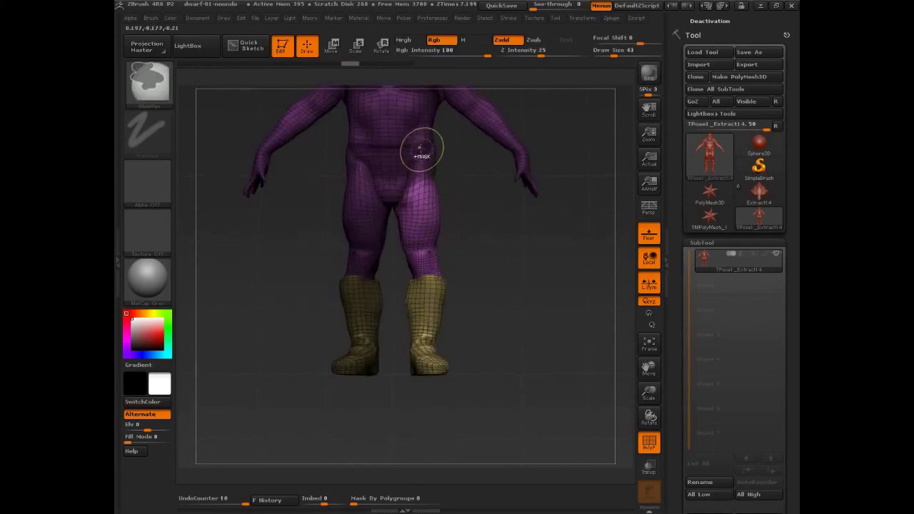
{"action": "left_click", "coordinate": [421, 148], "text": "ctrl"}
{"action": "left_click", "coordinate": [420, 150], "text": "ctrl"}
- Rotate the dwarf's left leg and boot outward around the hip with a transpose line
{"action": "mouse_move", "coordinate": [493, 238]}
{"action": "left_mouse_down"}
{"action": "mouse_move", "coordinate": [418, 239]}
{"action": "mouse_move", "coordinate": [488, 236]}
{"action": "left_mouse_up"}
{"action": "left_click", "coordinate": [488, 232], "text": "ctrl"}
{"action": "key", "text": "r"}
{"action": "left_click_drag", "start_coordinate": [363, 183], "coordinate": [526, 73]}
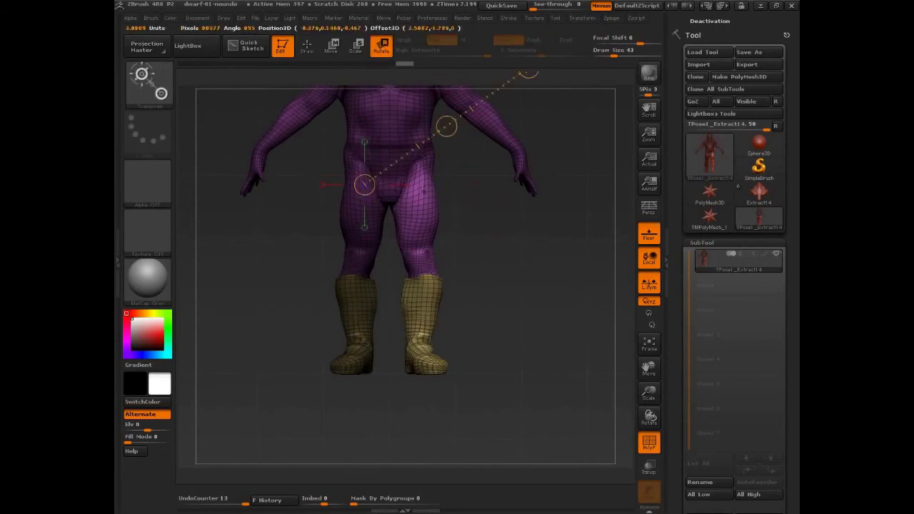
{"action": "mouse_move", "coordinate": [419, 194]}
{"action": "left_mouse_down"}
{"action": "mouse_move", "coordinate": [550, 137]}
{"action": "mouse_move", "coordinate": [543, 116]}
{"action": "left_mouse_up"}
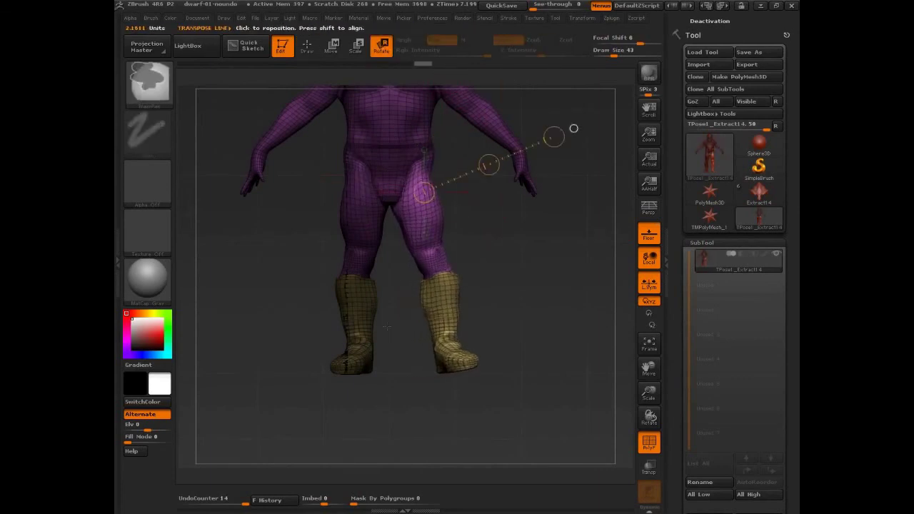
- Mask the dwarf's right leg and boot up to the hip without the hand, then invert and soften the mask
{"action": "left_click_drag", "start_coordinate": [481, 253], "coordinate": [457, 321], "text": "ctrl"}
{"action": "left_click_drag", "start_coordinate": [398, 420], "coordinate": [273, 193], "text": "ctrl"}
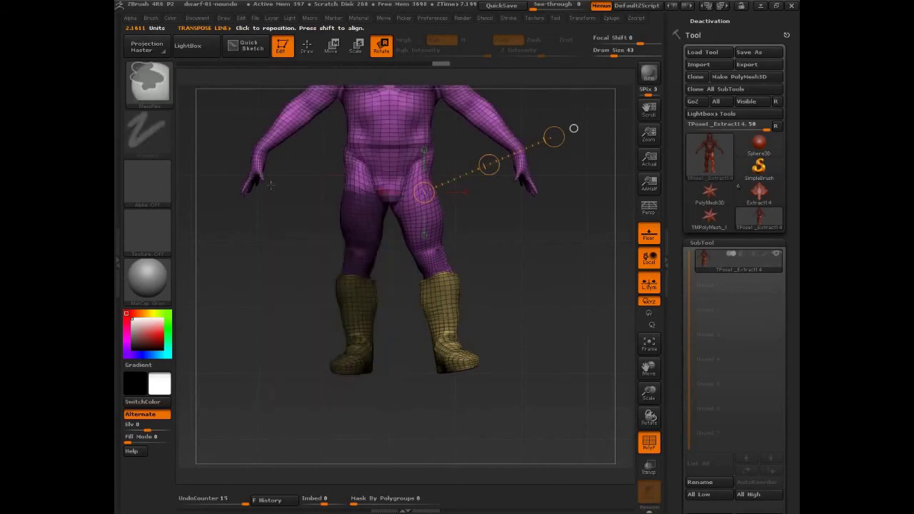
{"action": "left_click_drag", "start_coordinate": [220, 139], "coordinate": [285, 222], "text": "ctrl+alt"}
{"action": "left_click_drag", "start_coordinate": [323, 176], "coordinate": [369, 203], "text": "ctrl"}
{"action": "left_click", "coordinate": [510, 235], "text": "ctrl"}
{"action": "left_click", "coordinate": [406, 175], "text": "ctrl"}
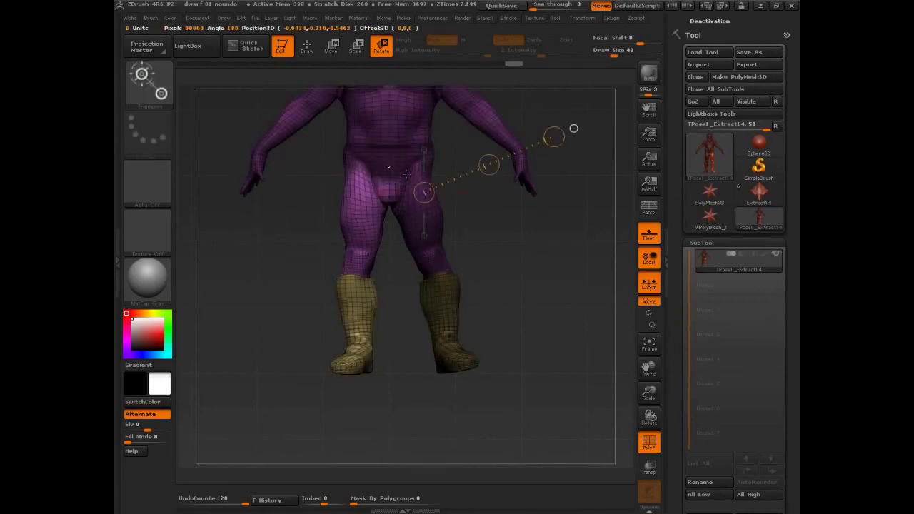
- Rotate the dwarf's right leg outward around the hip to widen the stance
{"action": "key", "text": "ctrl"}
{"action": "left_click_drag", "start_coordinate": [555, 265], "coordinate": [391, 137], "text": "ctrl"}
{"action": "mouse_move", "coordinate": [467, 140]}
{"action": "left_mouse_down", "text": "ctrl"}
{"action": "mouse_move", "coordinate": [392, 196]}
{"action": "mouse_move", "coordinate": [363, 187]}
{"action": "mouse_move", "coordinate": [555, 126]}
{"action": "mouse_move", "coordinate": [562, 155]}
{"action": "left_mouse_up", "text": "ctrl"}
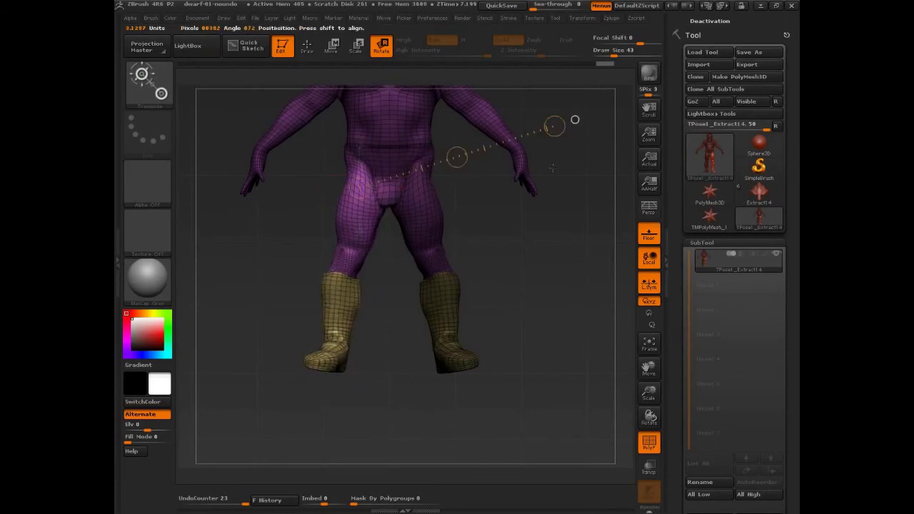
- Rotate the dwarf's right leg forward around the hip from the side view
{"action": "left_click_drag", "start_coordinate": [500, 293], "coordinate": [566, 302]}
{"action": "mouse_move", "coordinate": [517, 316]}
{"action": "left_mouse_down", "text": "alt"}
{"action": "mouse_move", "coordinate": [539, 315]}
{"action": "mouse_move", "coordinate": [517, 266]}
{"action": "left_mouse_up", "text": "alt"}
{"action": "left_click_drag", "start_coordinate": [416, 112], "coordinate": [471, 100]}
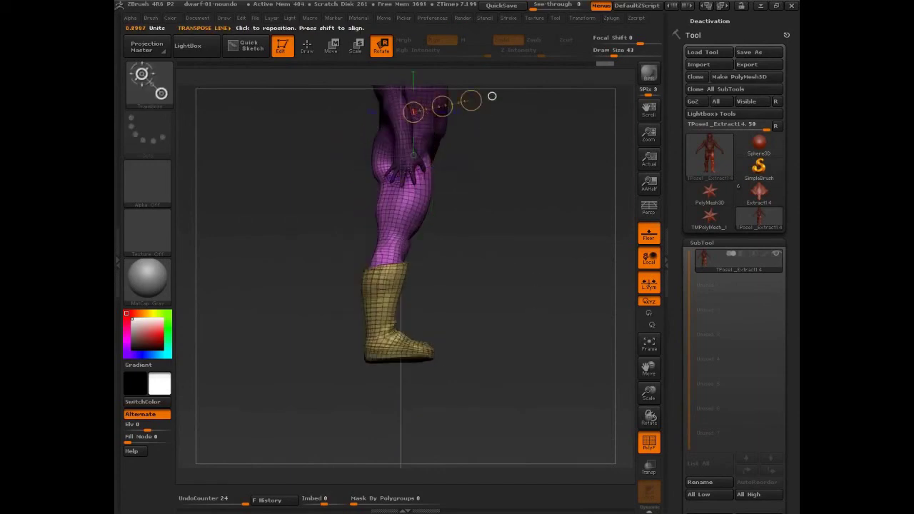
{"action": "left_click_drag", "start_coordinate": [404, 158], "coordinate": [502, 107]}
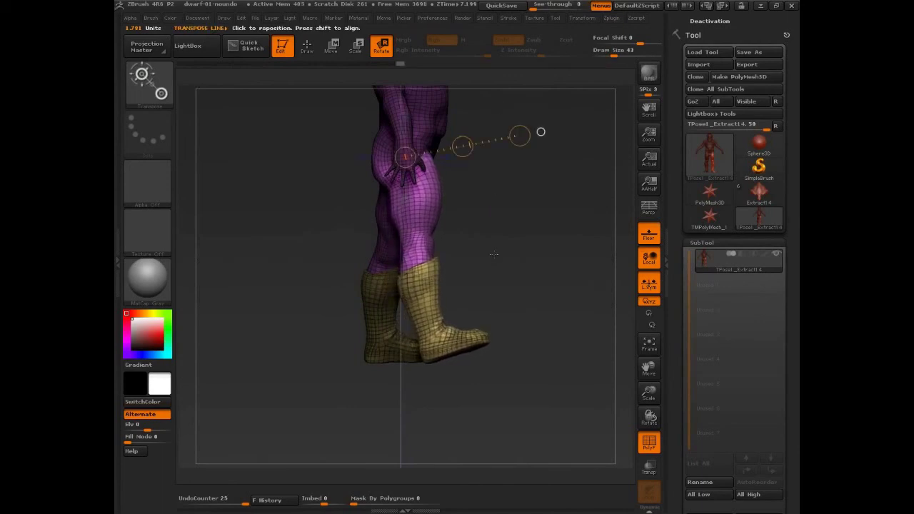
- Mask the right thigh down to the knee and bend the lower leg and boot backward around the knee
{"action": "left_click_drag", "start_coordinate": [492, 253], "coordinate": [543, 271]}
{"action": "mouse_move", "coordinate": [311, 134]}
{"action": "left_mouse_down", "text": "ctrl"}
{"action": "mouse_move", "coordinate": [445, 233]}
{"action": "mouse_move", "coordinate": [453, 242]}
{"action": "mouse_move", "coordinate": [434, 254]}
{"action": "mouse_move", "coordinate": [525, 218]}
{"action": "mouse_move", "coordinate": [513, 246]}
{"action": "mouse_move", "coordinate": [461, 266]}
{"action": "left_mouse_up", "text": "ctrl"}
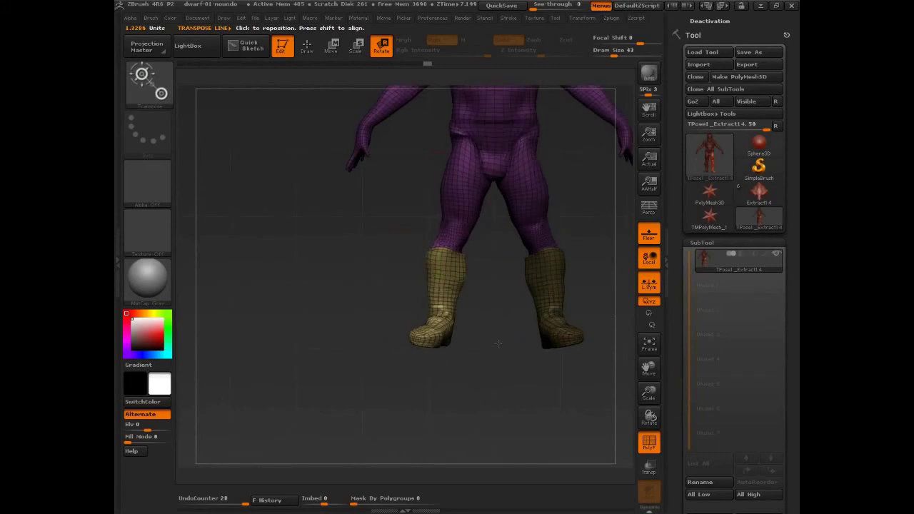
{"action": "left_click_drag", "start_coordinate": [494, 349], "coordinate": [448, 380], "text": "alt"}
{"action": "mouse_move", "coordinate": [541, 338]}
{"action": "left_mouse_down"}
{"action": "mouse_move", "coordinate": [549, 298]}
{"action": "mouse_move", "coordinate": [551, 350]}
{"action": "left_mouse_up"}
{"action": "key", "text": "ctrl+z"}
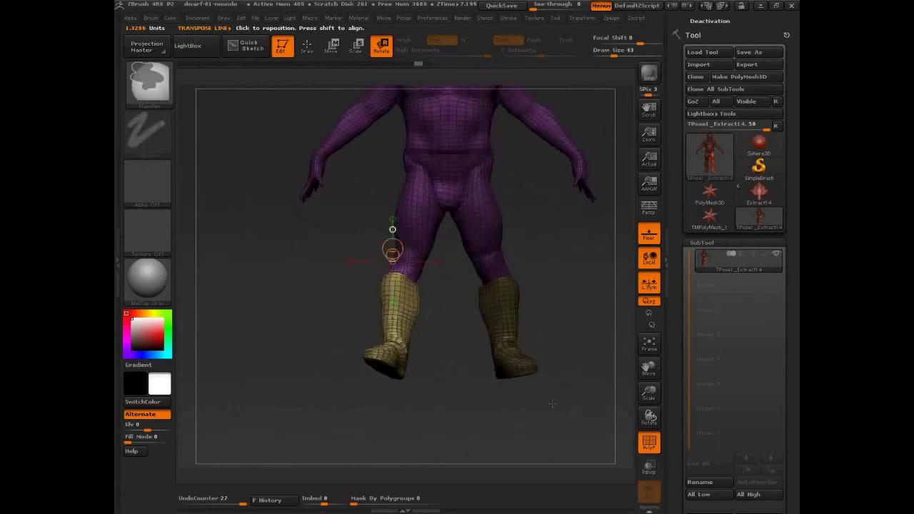
{"action": "left_click_drag", "start_coordinate": [551, 405], "coordinate": [529, 118]}
{"action": "left_click_drag", "start_coordinate": [569, 242], "coordinate": [575, 243], "text": "shift"}
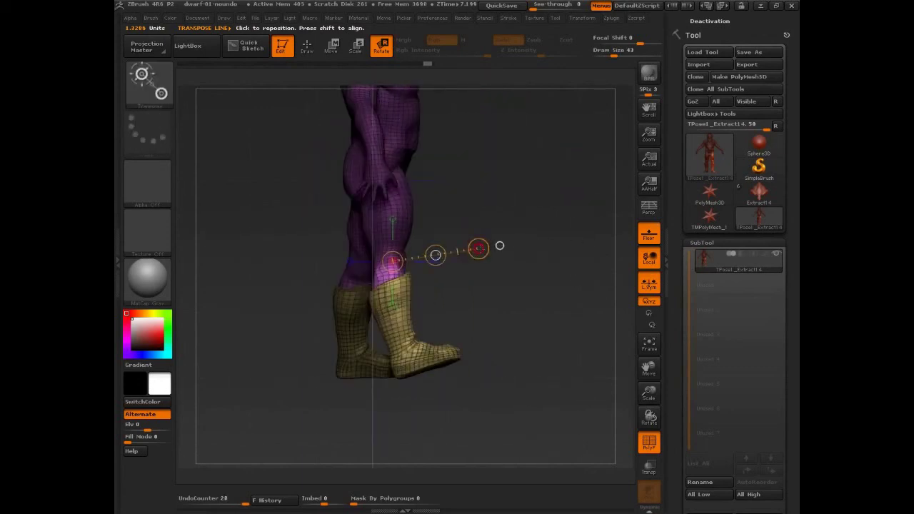
{"action": "left_click_drag", "start_coordinate": [478, 250], "coordinate": [461, 275]}
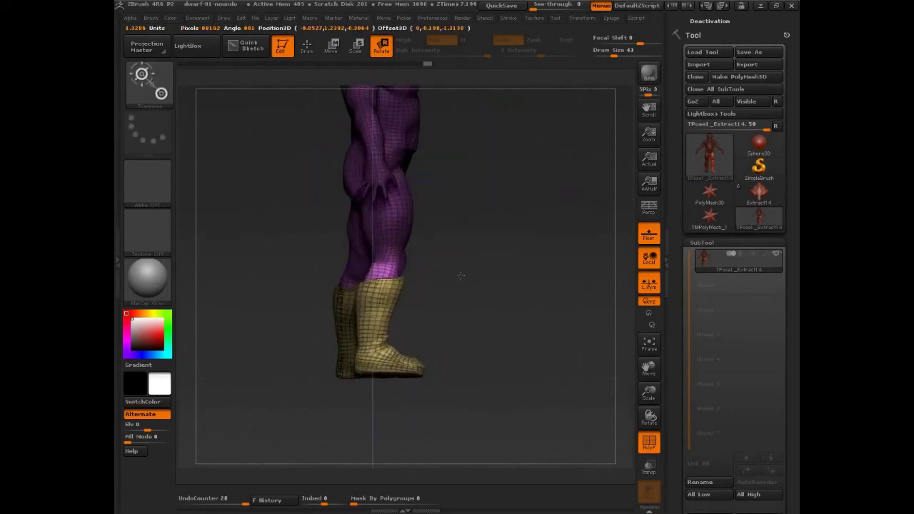
- Replace the mask so only the pelvis and both legs below the waist are left unmasked
{"action": "left_click_drag", "start_coordinate": [547, 339], "coordinate": [527, 302], "text": "shift"}
{"action": "left_click", "coordinate": [567, 315], "text": "ctrl"}
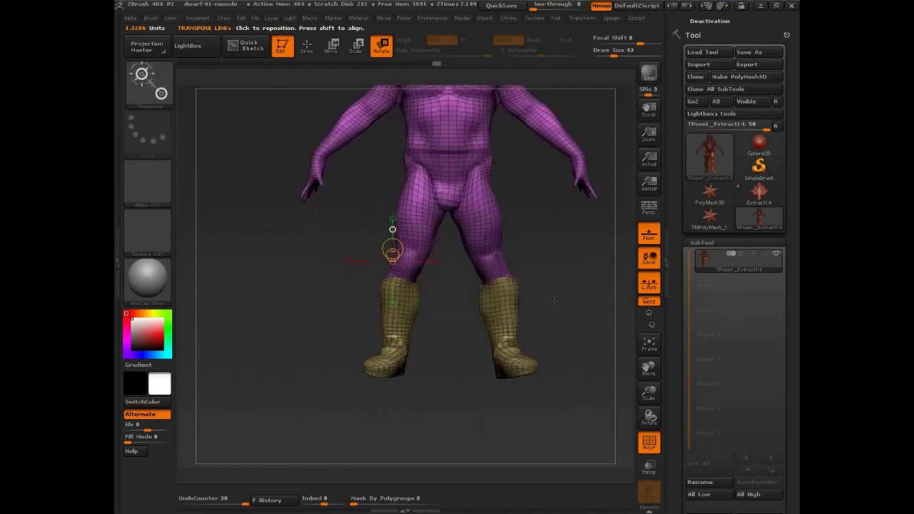
{"action": "mouse_move", "coordinate": [552, 416]}
{"action": "left_mouse_down", "text": "ctrl"}
{"action": "mouse_move", "coordinate": [365, 169]}
{"action": "mouse_move", "coordinate": [385, 185]}
{"action": "mouse_move", "coordinate": [344, 226]}
{"action": "left_mouse_up", "text": "ctrl"}
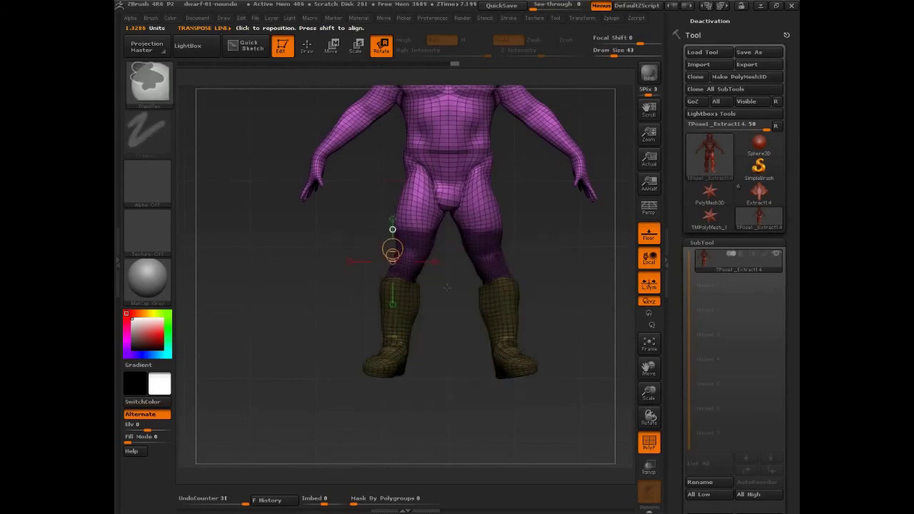
{"action": "left_click_drag", "start_coordinate": [537, 308], "coordinate": [368, 154], "text": "ctrl"}
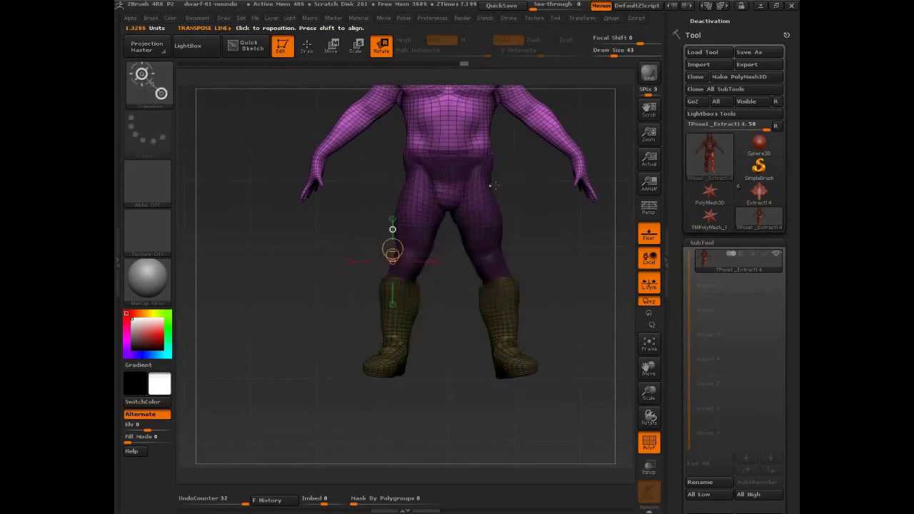
{"action": "left_click", "coordinate": [537, 183], "text": "ctrl"}
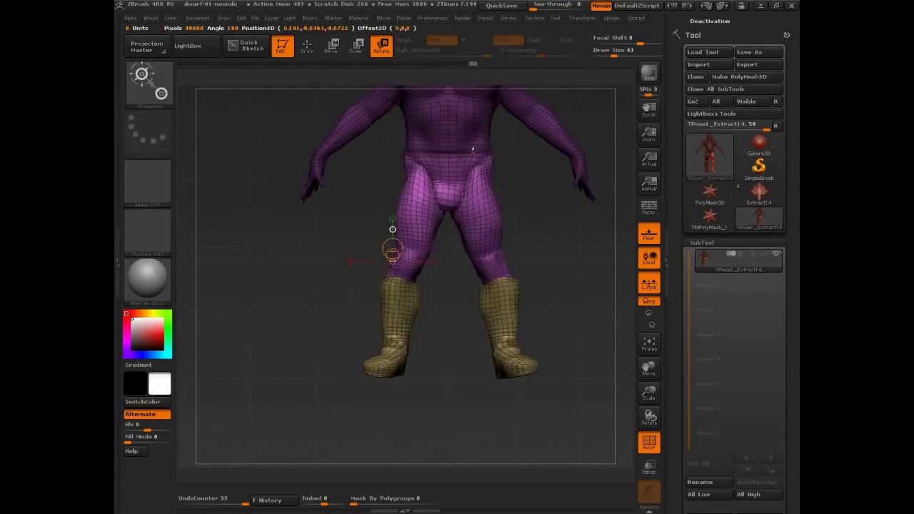
- Rotate the pelvis and both legs around the waist so the legs swing toward the dwarf's left side
{"action": "left_click_drag", "start_coordinate": [497, 124], "coordinate": [577, 108]}
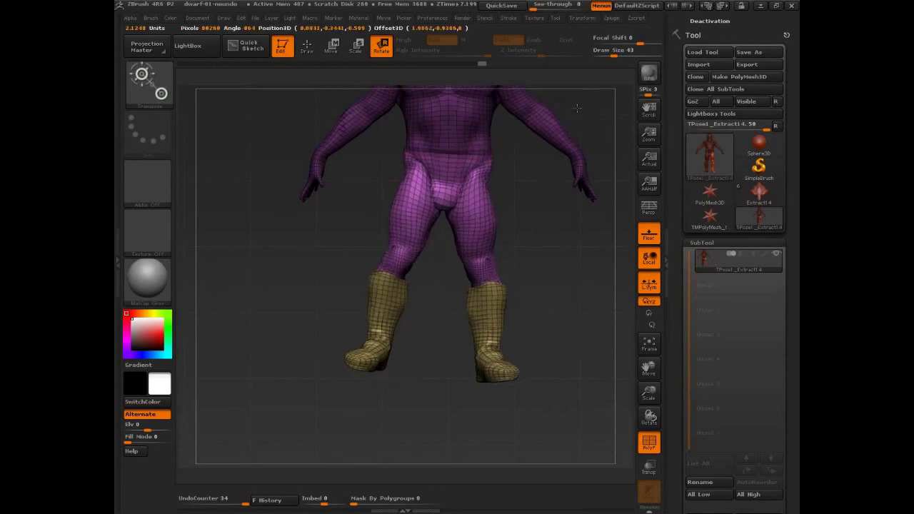
{"action": "left_click_drag", "start_coordinate": [546, 292], "coordinate": [475, 387], "text": "alt"}
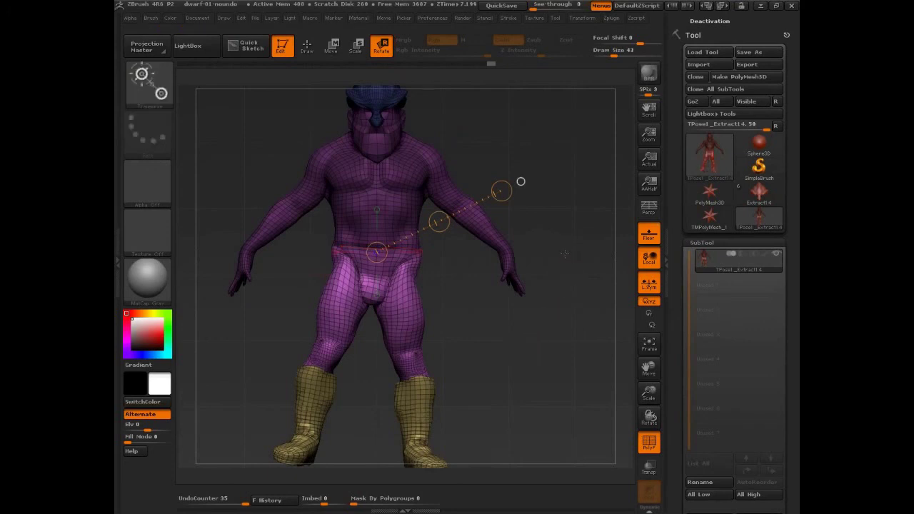
{"action": "key", "text": "ctrl+z"}
{"action": "left_click_drag", "start_coordinate": [504, 191], "coordinate": [489, 177]}
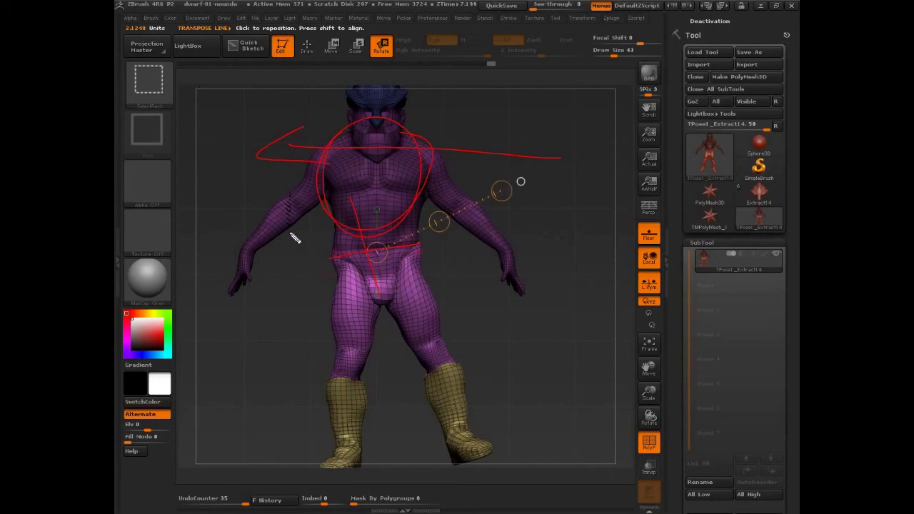
- Invert the mask to free the upper body and shift the torso slightly toward the dwarf's right side with Transpose Move
{"action": "key", "text": "Escape"}
{"action": "left_click", "coordinate": [569, 246], "text": "ctrl"}
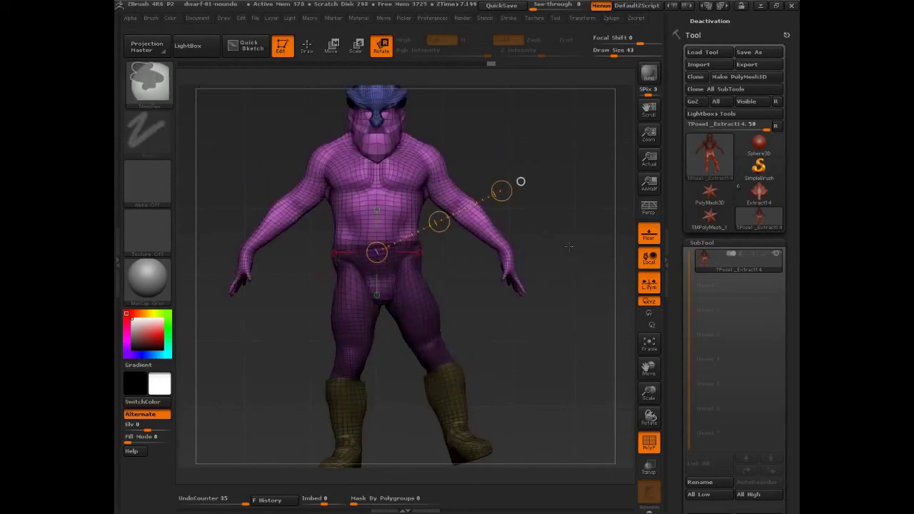
{"action": "left_click_drag", "start_coordinate": [376, 189], "coordinate": [565, 189]}
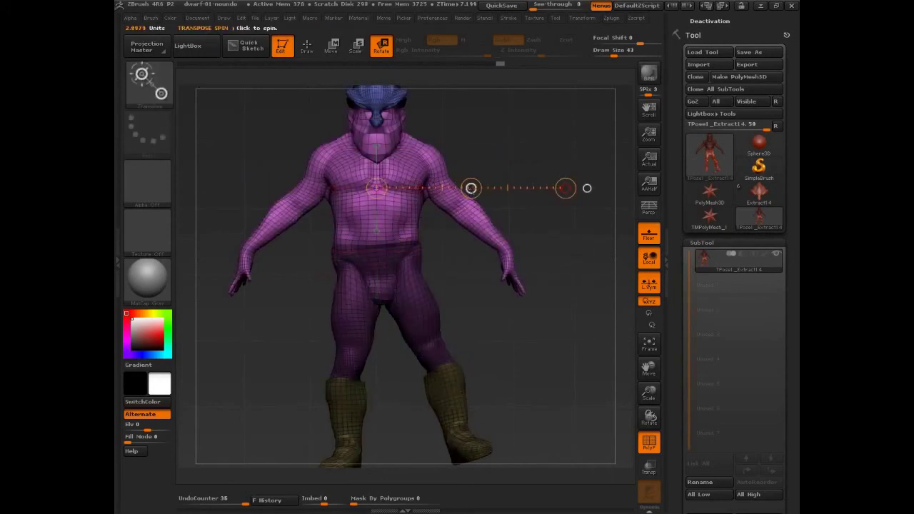
{"action": "left_click_drag", "start_coordinate": [471, 188], "coordinate": [471, 188]}
{"action": "key", "text": "w"}
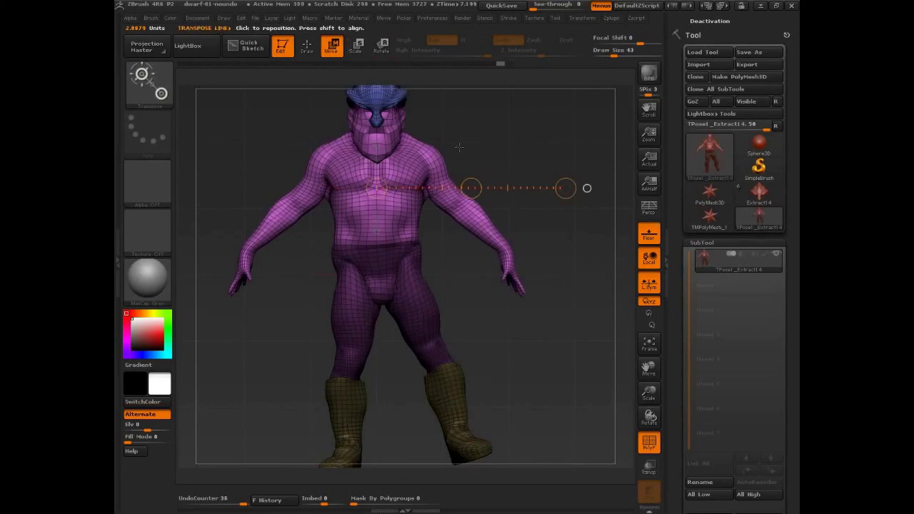
{"action": "key", "text": "ctrl+z"}
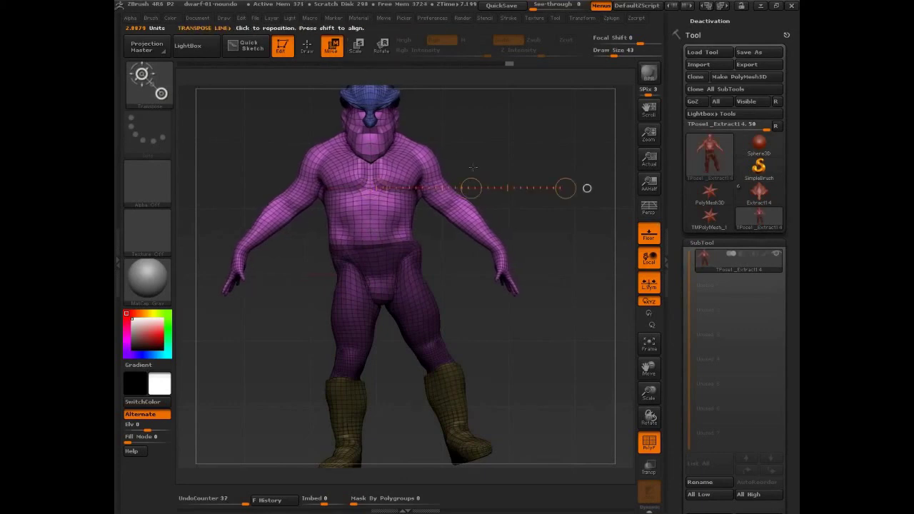
- Lean the upper body toward the dwarf's right side around the waist with Transpose Rotate
{"action": "key", "text": "r"}
{"action": "mouse_move", "coordinate": [376, 247]}
{"action": "left_mouse_down"}
{"action": "mouse_move", "coordinate": [527, 172]}
{"action": "mouse_move", "coordinate": [502, 148]}
{"action": "left_mouse_up"}
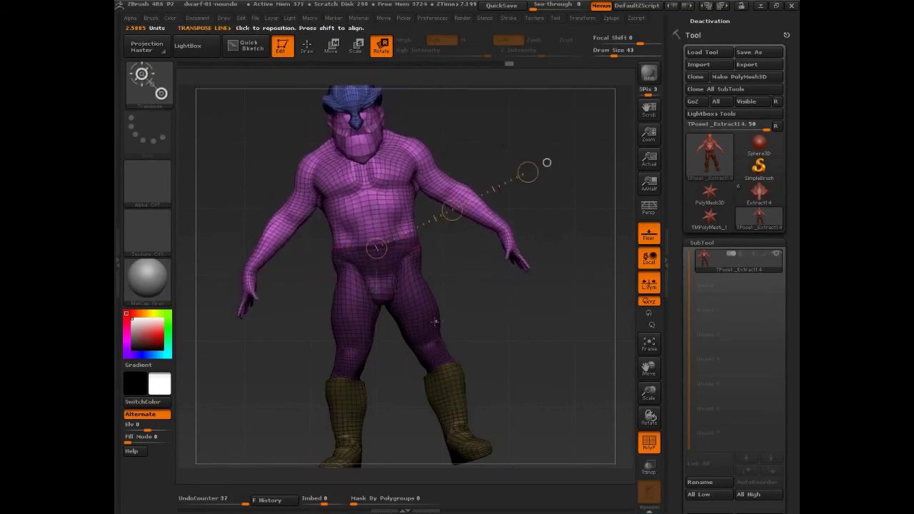
- Extend the mask over the belly and rotate the chest, arms and head back to level
{"action": "left_click_drag", "start_coordinate": [449, 329], "coordinate": [357, 240], "text": "ctrl"}
{"action": "left_click_drag", "start_coordinate": [332, 216], "coordinate": [329, 217], "text": "ctrl"}
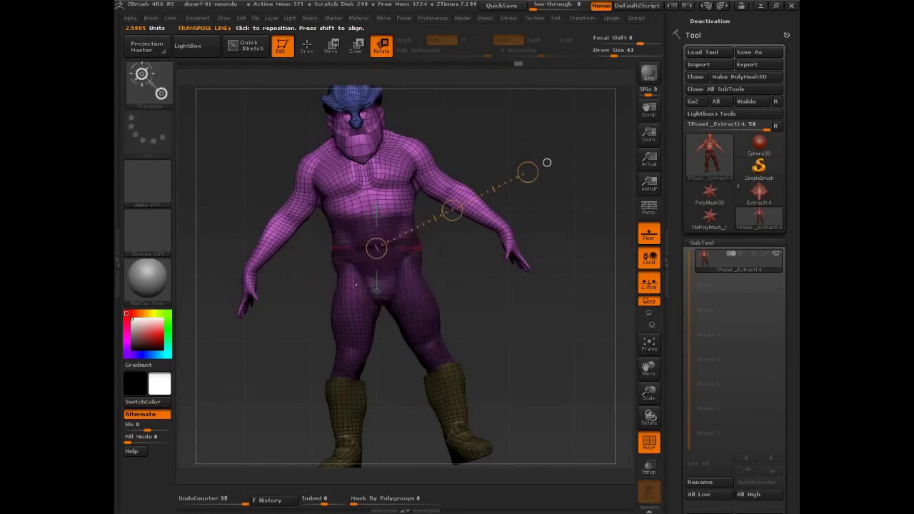
{"action": "mouse_move", "coordinate": [528, 172]}
{"action": "left_mouse_down"}
{"action": "mouse_move", "coordinate": [531, 140]}
{"action": "mouse_move", "coordinate": [540, 136]}
{"action": "mouse_move", "coordinate": [545, 169]}
{"action": "left_mouse_up"}
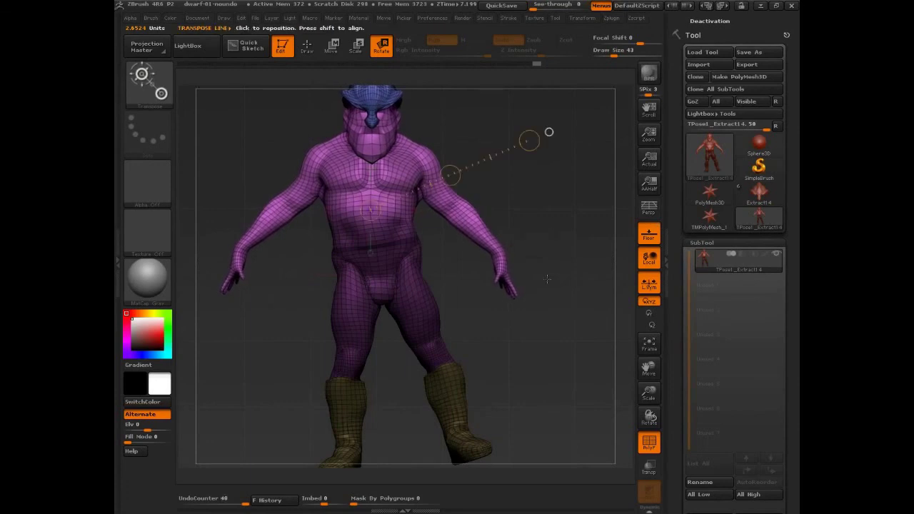
{"action": "key", "text": "ctrl"}
{"action": "left_click", "coordinate": [550, 315], "text": "ctrl"}
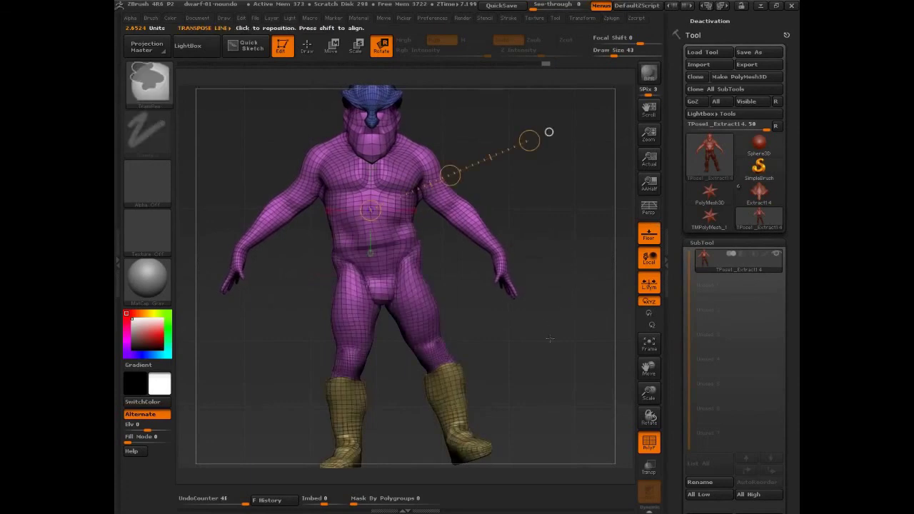
{"action": "left_click", "coordinate": [565, 341], "text": "ctrl"}
{"action": "mouse_move", "coordinate": [564, 341]}
{"action": "left_mouse_down"}
{"action": "mouse_move", "coordinate": [550, 342]}
{"action": "mouse_move", "coordinate": [566, 339]}
{"action": "left_mouse_up"}
{"action": "left_click", "coordinate": [567, 340], "text": "ctrl"}
{"action": "key", "text": "ctrl+z"}
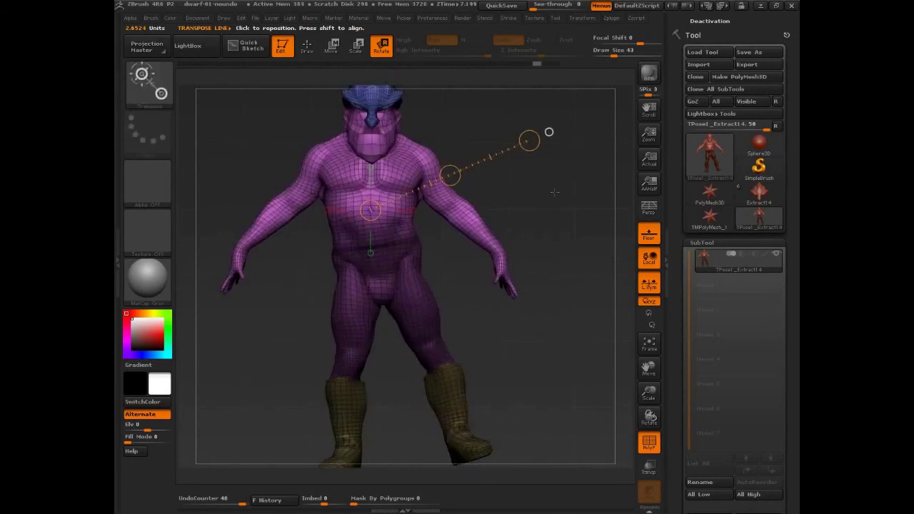
- Try to rotate the upper torso around the chest using a vertical Transpose line
{"action": "left_click_drag", "start_coordinate": [553, 194], "coordinate": [552, 263], "text": "alt"}
{"action": "left_click_drag", "start_coordinate": [381, 250], "coordinate": [374, 226]}
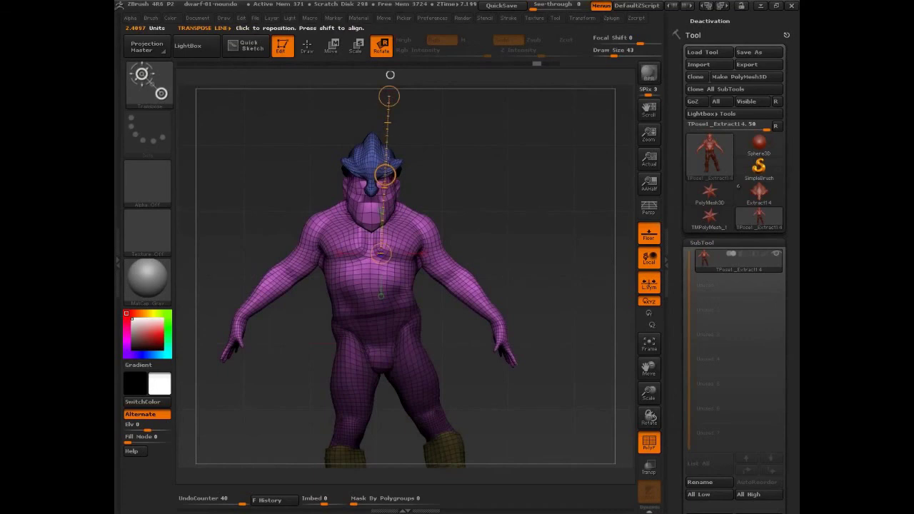
{"action": "mouse_move", "coordinate": [384, 169]}
{"action": "left_mouse_down"}
{"action": "mouse_move", "coordinate": [372, 164]}
{"action": "mouse_move", "coordinate": [372, 143]}
{"action": "left_mouse_up"}
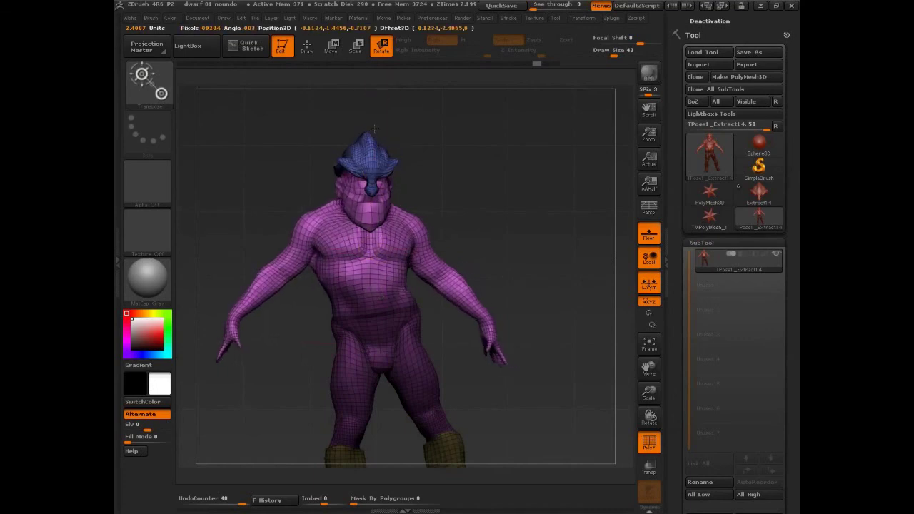
{"action": "left_click_drag", "start_coordinate": [596, 233], "coordinate": [493, 232]}
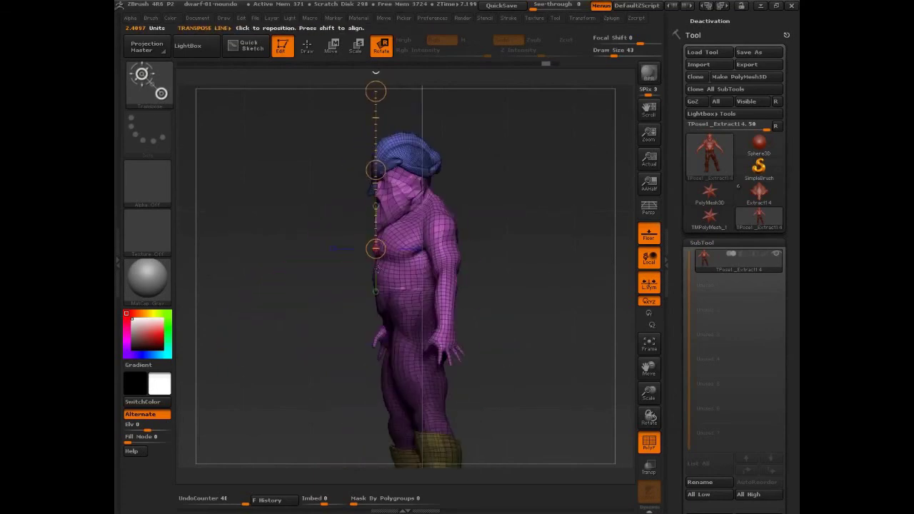
{"action": "key", "text": "ctrl+z"}
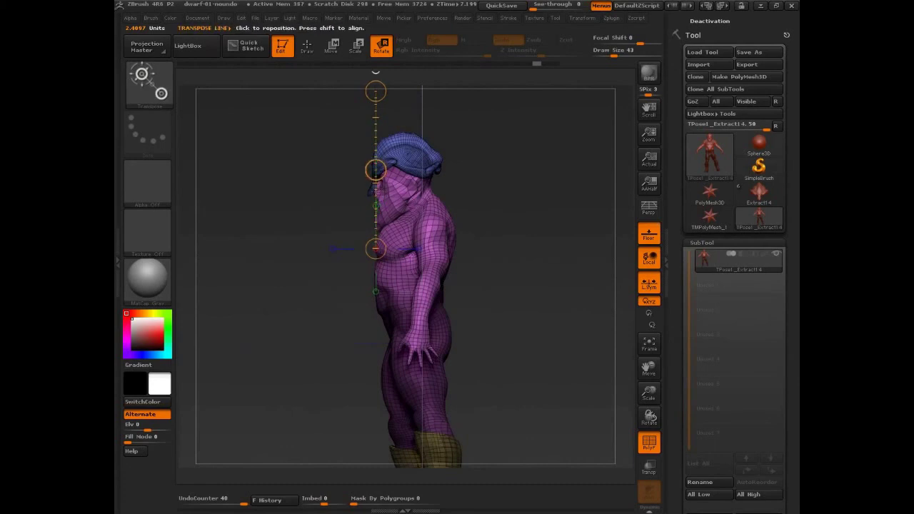
- Try a slight twist of the upper torso around its vertical axis, comparing it with the untwisted pose
{"action": "left_click_drag", "start_coordinate": [375, 188], "coordinate": [439, 162]}
{"action": "left_click_drag", "start_coordinate": [493, 183], "coordinate": [571, 182]}
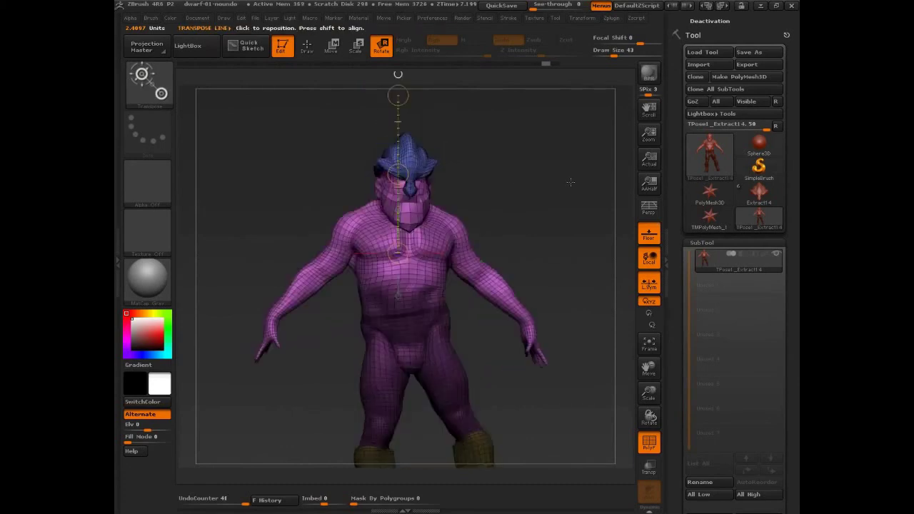
{"action": "key", "text": "ctrl+z"}
{"action": "key", "text": "ctrl+shift+z"}
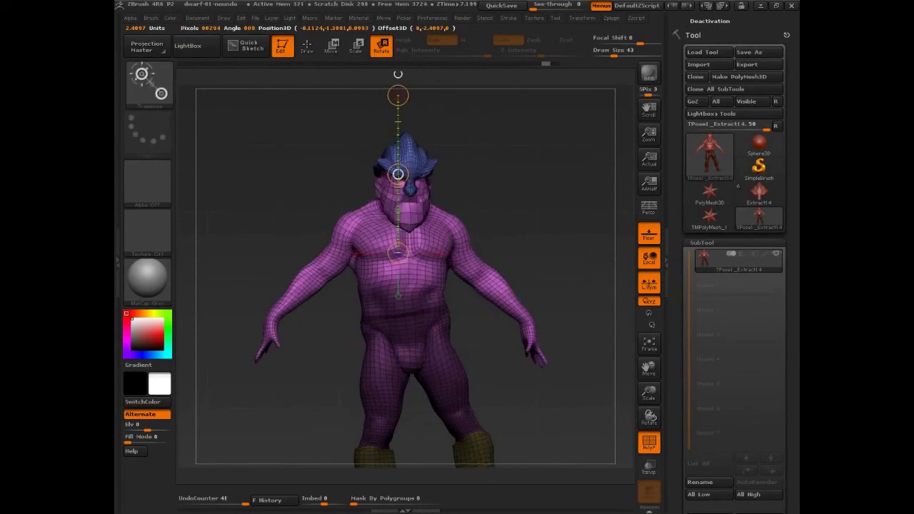
{"action": "left_click_drag", "start_coordinate": [398, 174], "coordinate": [398, 177]}
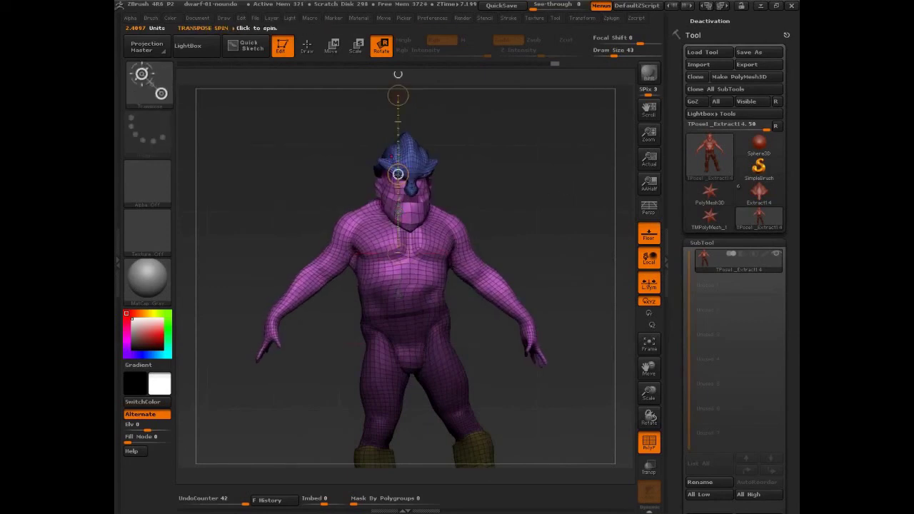
{"action": "key", "text": "ctrl+z"}
{"action": "key", "text": "ctrl+z"}
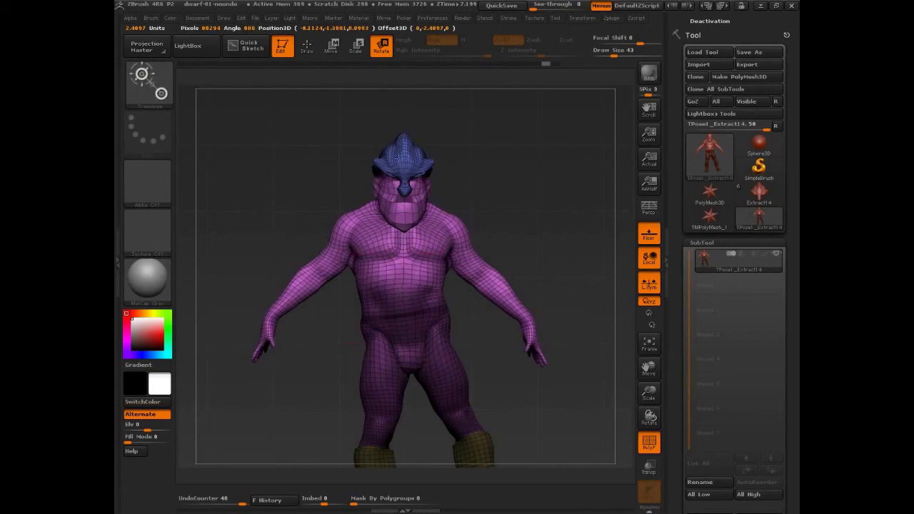
{"action": "key", "text": "ctrl+shift+z"}
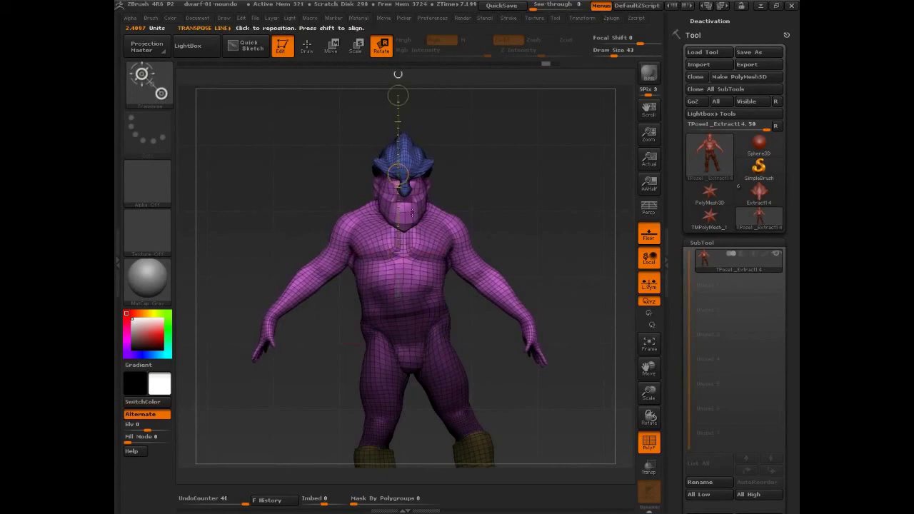
- Clear the mask and mask the dwarf's left leg from the upper thigh down to the boot
{"action": "left_click", "coordinate": [308, 48]}
{"action": "left_click_drag", "start_coordinate": [517, 238], "coordinate": [525, 248], "text": "ctrl"}
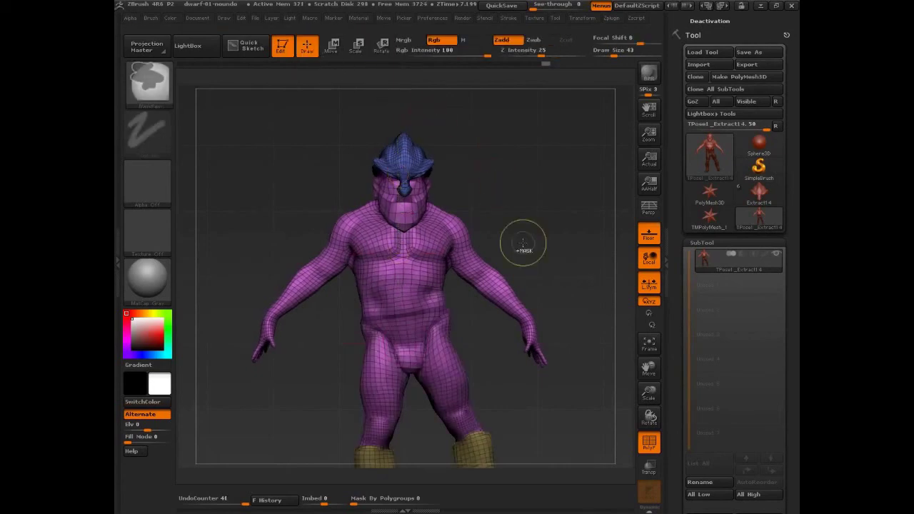
{"action": "mouse_move", "coordinate": [536, 410]}
{"action": "left_mouse_down", "text": "alt"}
{"action": "mouse_move", "coordinate": [534, 329]}
{"action": "mouse_move", "coordinate": [542, 374]}
{"action": "mouse_move", "coordinate": [557, 360]}
{"action": "mouse_move", "coordinate": [535, 359]}
{"action": "mouse_move", "coordinate": [567, 363]}
{"action": "mouse_move", "coordinate": [513, 368]}
{"action": "mouse_move", "coordinate": [572, 357]}
{"action": "mouse_move", "coordinate": [512, 333]}
{"action": "left_mouse_up", "text": "alt"}
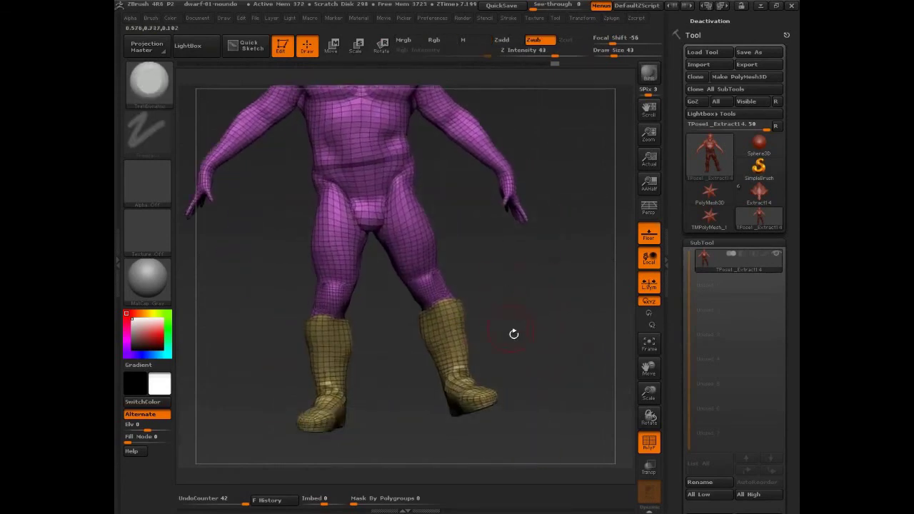
{"action": "left_click_drag", "start_coordinate": [546, 444], "coordinate": [389, 264], "text": "ctrl"}
{"action": "left_click_drag", "start_coordinate": [456, 211], "coordinate": [384, 305], "text": "ctrl"}
{"action": "left_click_drag", "start_coordinate": [499, 341], "coordinate": [376, 230], "text": "ctrl"}
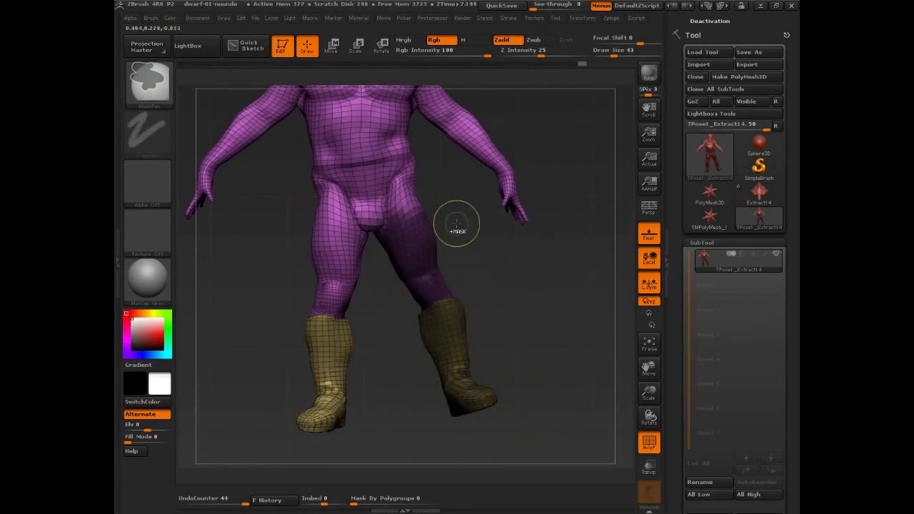
{"action": "left_click_drag", "start_coordinate": [453, 236], "coordinate": [386, 204], "text": "ctrl"}
{"action": "left_click_drag", "start_coordinate": [450, 200], "coordinate": [386, 219], "text": "ctrl"}
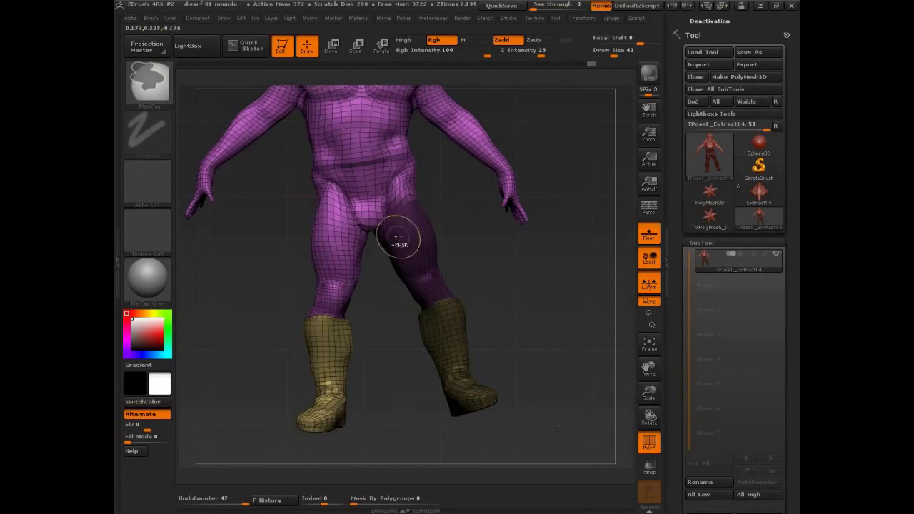
- Invert the mask so only the dwarf's left leg is unmasked, and soften its edge at the hip
{"action": "right_click", "coordinate": [428, 229], "text": "ctrl"}
{"action": "left_click", "coordinate": [511, 285], "text": "ctrl"}
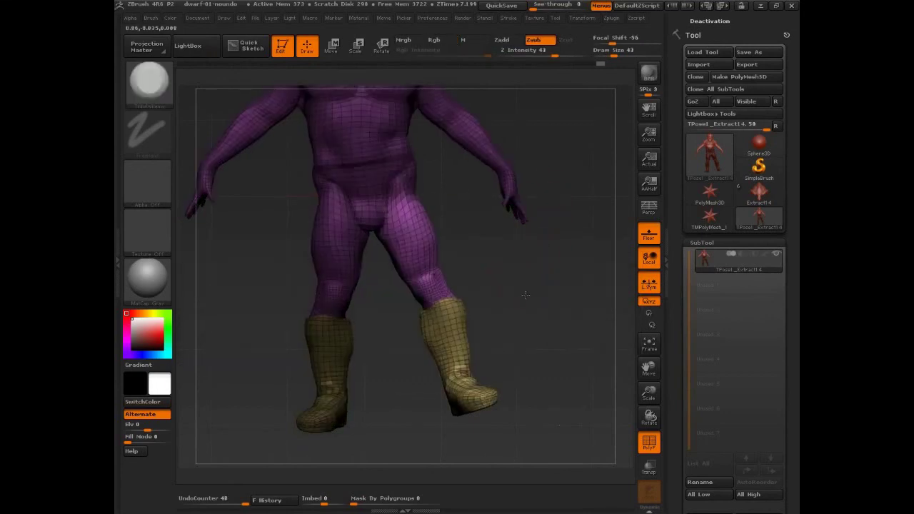
{"action": "left_click", "coordinate": [391, 177], "text": "ctrl"}
{"action": "mouse_move", "coordinate": [524, 294]}
{"action": "left_mouse_down"}
{"action": "mouse_move", "coordinate": [533, 290]}
{"action": "mouse_move", "coordinate": [527, 276]}
{"action": "left_mouse_up"}
- Swing the dwarf's left leg inward around the hip with Transpose Rotate
{"action": "left_click", "coordinate": [382, 47]}
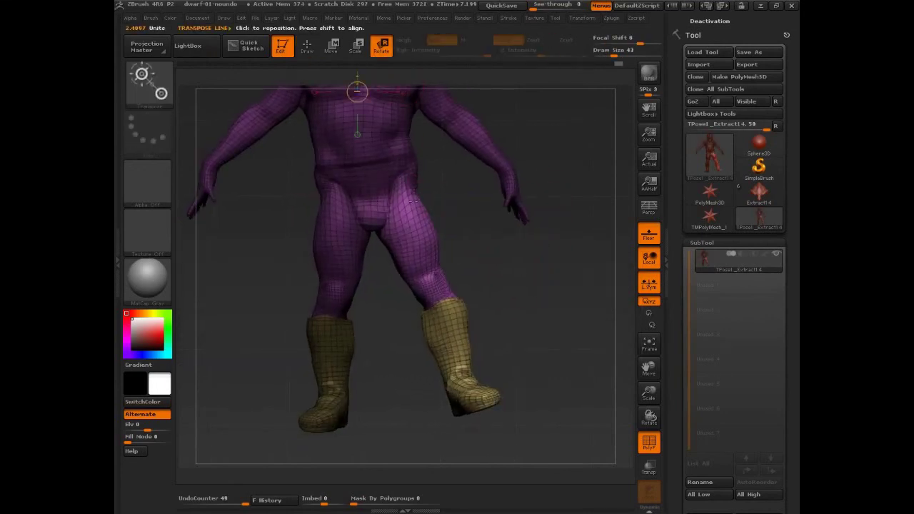
{"action": "mouse_move", "coordinate": [406, 190]}
{"action": "left_mouse_down"}
{"action": "mouse_move", "coordinate": [545, 133]}
{"action": "mouse_move", "coordinate": [522, 196]}
{"action": "left_mouse_up"}
{"action": "mouse_move", "coordinate": [551, 296]}
{"action": "left_mouse_down"}
{"action": "mouse_move", "coordinate": [488, 301]}
{"action": "mouse_move", "coordinate": [541, 299]}
{"action": "mouse_move", "coordinate": [528, 306]}
{"action": "mouse_move", "coordinate": [459, 293]}
{"action": "mouse_move", "coordinate": [553, 303]}
{"action": "left_mouse_up"}
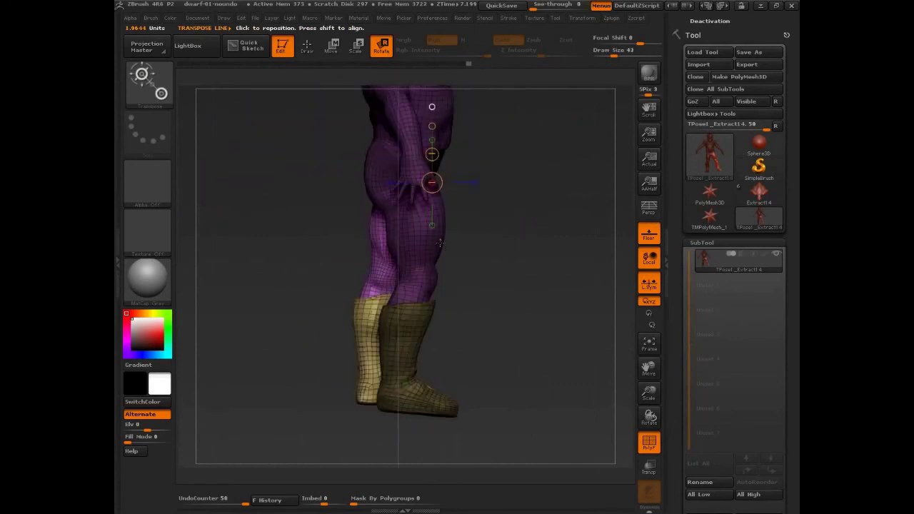
- Leave only the dwarf's right leg unmasked and rotate it forward around the hip from the side view
{"action": "left_click_drag", "start_coordinate": [440, 243], "coordinate": [445, 212]}
{"action": "left_click", "coordinate": [443, 180]}
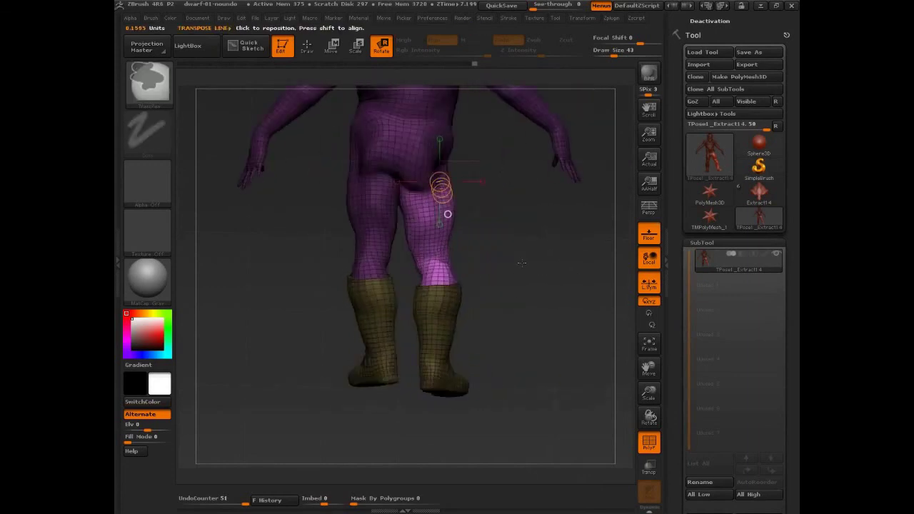
{"action": "mouse_move", "coordinate": [522, 263]}
{"action": "left_mouse_down", "text": "ctrl"}
{"action": "mouse_move", "coordinate": [410, 423]}
{"action": "mouse_move", "coordinate": [500, 422]}
{"action": "left_mouse_up", "text": "ctrl"}
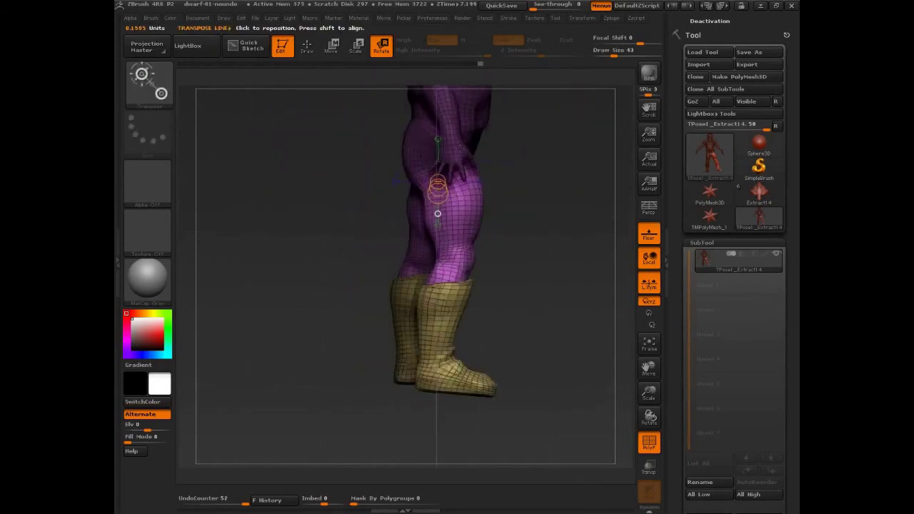
{"action": "left_click_drag", "start_coordinate": [525, 99], "coordinate": [400, 136]}
- Mask the right thigh to bend the lower leg and boot backward around the knee, and clear the mask
{"action": "left_click_drag", "start_coordinate": [287, 139], "coordinate": [427, 254], "text": "ctrl"}
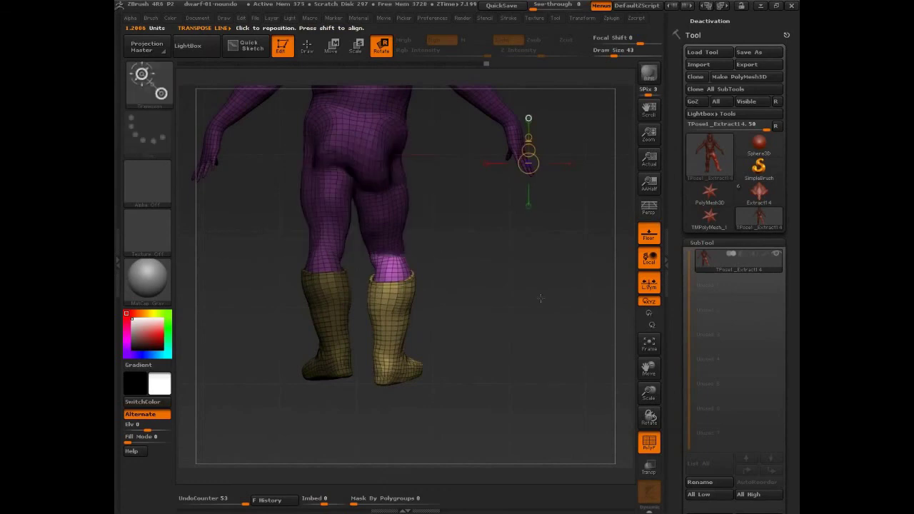
{"action": "left_click_drag", "start_coordinate": [541, 298], "coordinate": [615, 296]}
{"action": "left_click_drag", "start_coordinate": [517, 265], "coordinate": [432, 257], "text": "alt"}
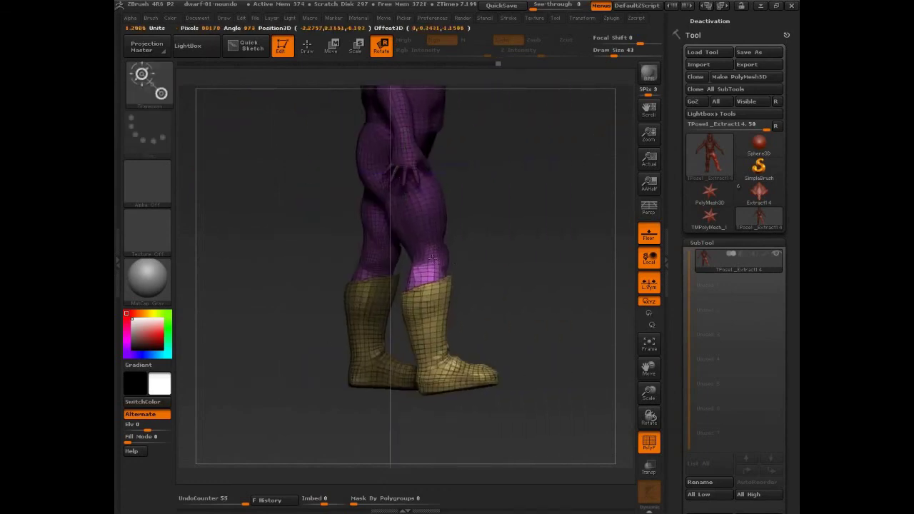
{"action": "left_click_drag", "start_coordinate": [528, 243], "coordinate": [525, 266]}
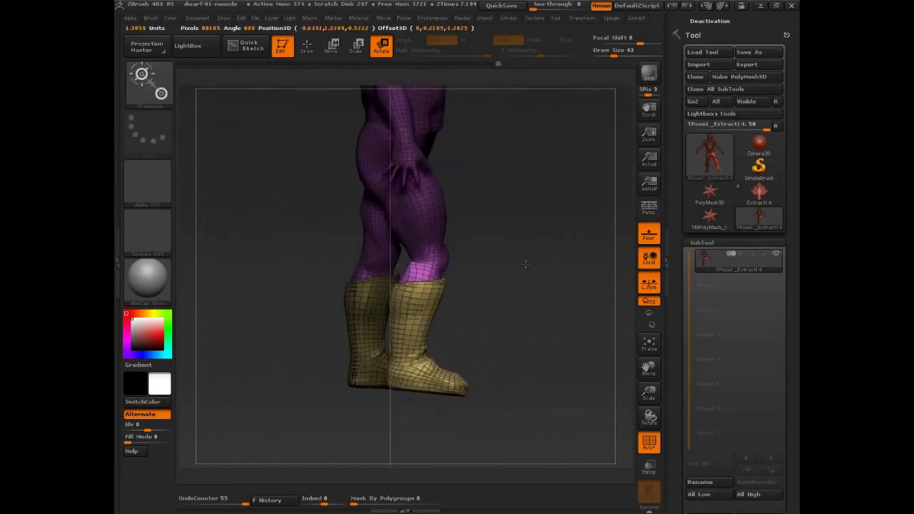
{"action": "mouse_move", "coordinate": [528, 354]}
{"action": "left_mouse_down", "text": "alt"}
{"action": "mouse_move", "coordinate": [531, 324]}
{"action": "mouse_move", "coordinate": [502, 151]}
{"action": "mouse_move", "coordinate": [376, 302]}
{"action": "mouse_move", "coordinate": [361, 292]}
{"action": "left_mouse_up", "text": "alt"}
{"action": "left_click_drag", "start_coordinate": [543, 340], "coordinate": [487, 335], "text": "shift"}
{"action": "mouse_move", "coordinate": [413, 288]}
{"action": "left_mouse_down"}
{"action": "mouse_move", "coordinate": [508, 280]}
{"action": "mouse_move", "coordinate": [548, 238]}
{"action": "left_mouse_up"}
{"action": "left_click_drag", "start_coordinate": [555, 183], "coordinate": [518, 372], "text": "alt"}
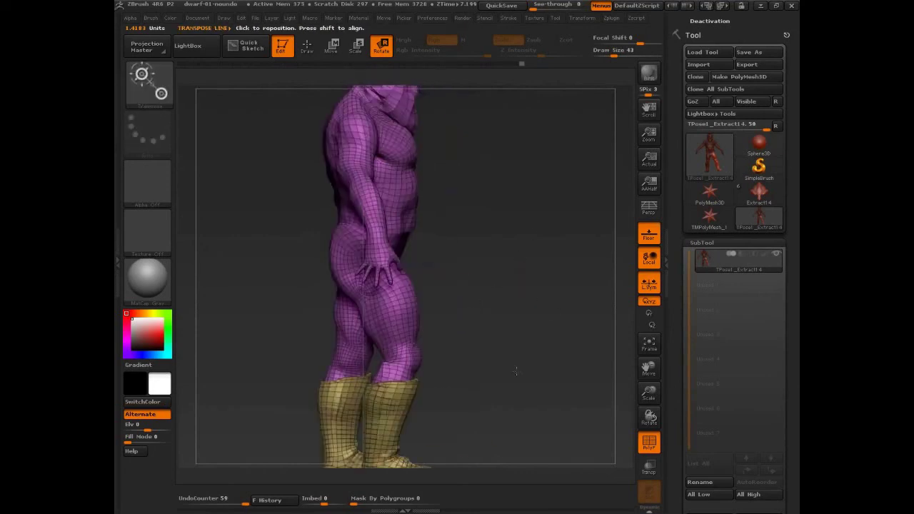
- Mask the whole body except the dwarf's left arm from the upper arm down to the hand
{"action": "left_click_drag", "start_coordinate": [564, 323], "coordinate": [526, 363], "text": "shift"}
{"action": "left_click_drag", "start_coordinate": [473, 190], "coordinate": [480, 196], "text": "ctrl"}
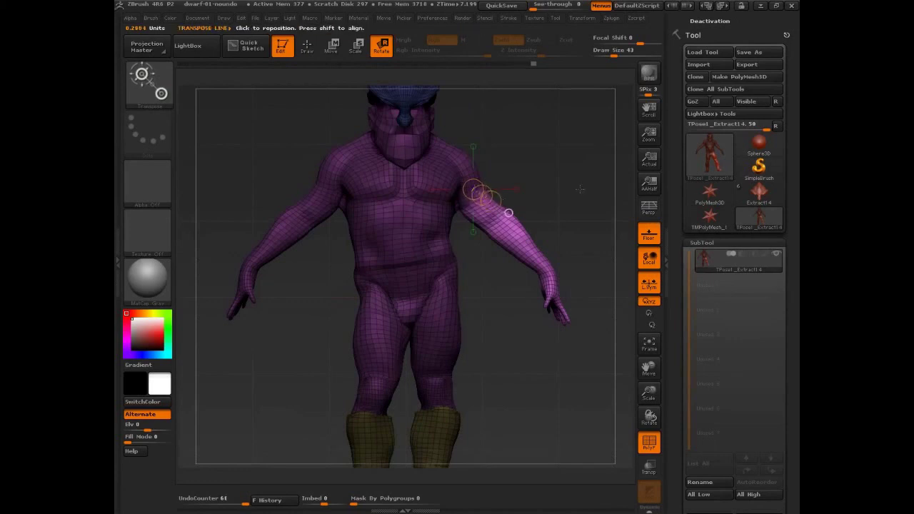
{"action": "mouse_move", "coordinate": [564, 214]}
{"action": "left_mouse_down"}
{"action": "mouse_move", "coordinate": [438, 214]}
{"action": "mouse_move", "coordinate": [387, 278]}
{"action": "mouse_move", "coordinate": [468, 257]}
{"action": "left_mouse_up"}
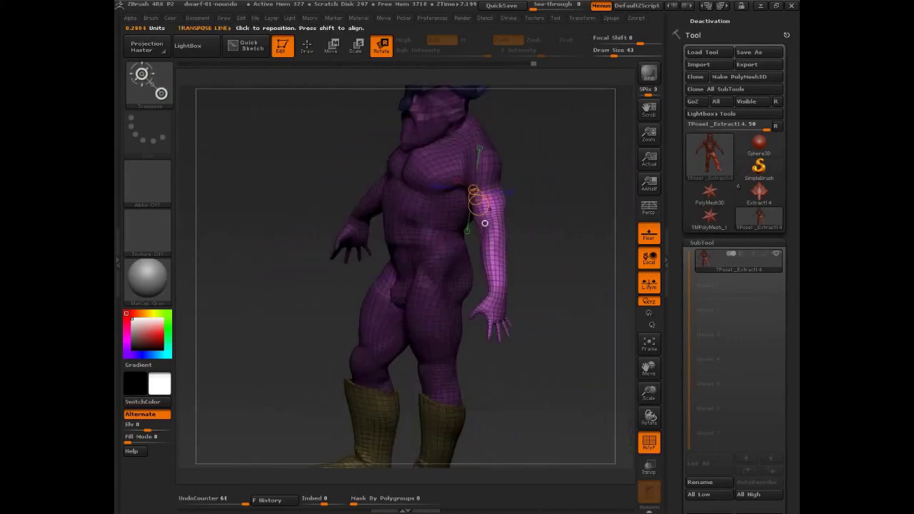
- Lower the dwarf's left arm toward the body around the shoulder with Transpose Rotate
{"action": "left_click_drag", "start_coordinate": [492, 163], "coordinate": [503, 294]}
{"action": "mouse_move", "coordinate": [563, 293]}
{"action": "left_mouse_down", "text": "shift"}
{"action": "mouse_move", "coordinate": [577, 280]}
{"action": "mouse_move", "coordinate": [559, 293]}
{"action": "mouse_move", "coordinate": [573, 313]}
{"action": "mouse_move", "coordinate": [551, 300]}
{"action": "mouse_move", "coordinate": [527, 310]}
{"action": "left_mouse_up", "text": "shift"}
{"action": "key", "text": "ctrl+z"}
{"action": "left_click_drag", "start_coordinate": [480, 176], "coordinate": [484, 171]}
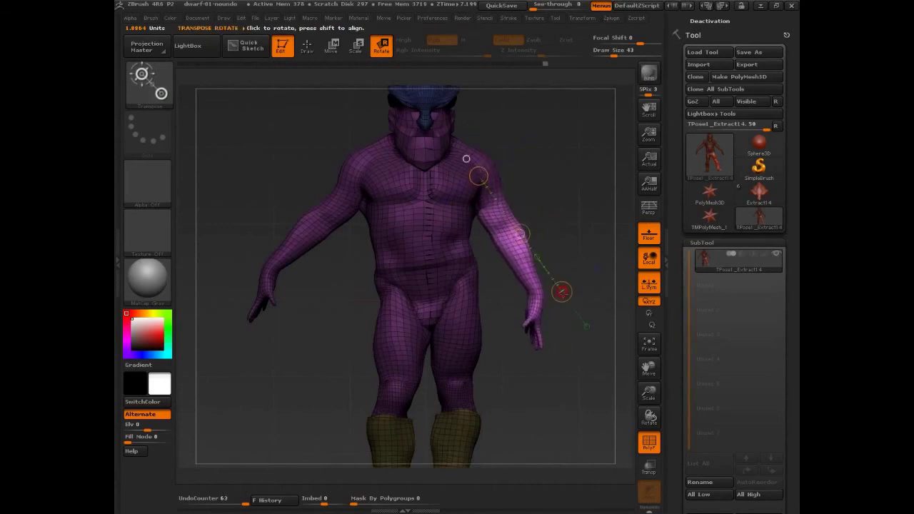
{"action": "left_click_drag", "start_coordinate": [562, 292], "coordinate": [543, 307]}
{"action": "left_click_drag", "start_coordinate": [478, 176], "coordinate": [481, 174]}
- Unmask the dwarf's left upper arm up to the shoulder and swing the arm forward with Transpose Rotate from the side view
{"action": "left_click_drag", "start_coordinate": [564, 235], "coordinate": [494, 189]}
{"action": "left_click_drag", "start_coordinate": [458, 136], "coordinate": [541, 109]}
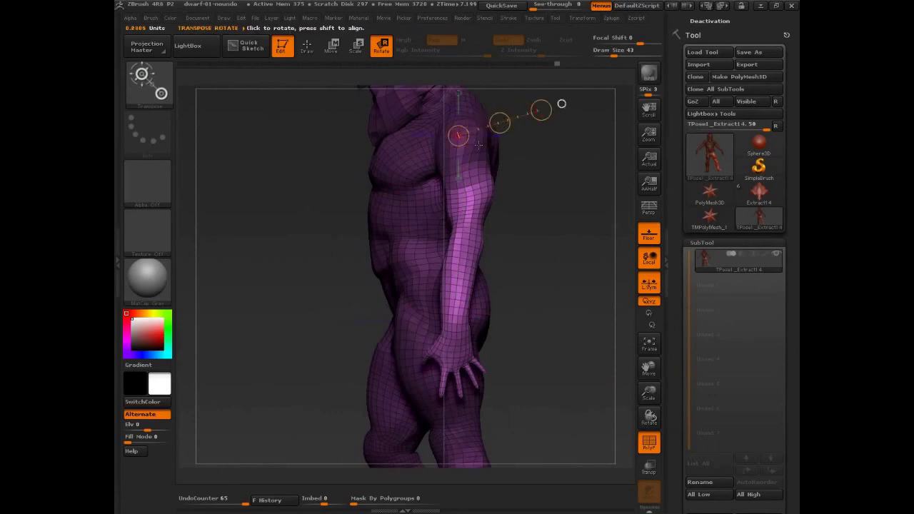
{"action": "key", "text": "q"}
{"action": "mouse_move", "coordinate": [528, 171]}
{"action": "left_mouse_down"}
{"action": "mouse_move", "coordinate": [547, 179]}
{"action": "mouse_move", "coordinate": [493, 179]}
{"action": "left_mouse_up"}
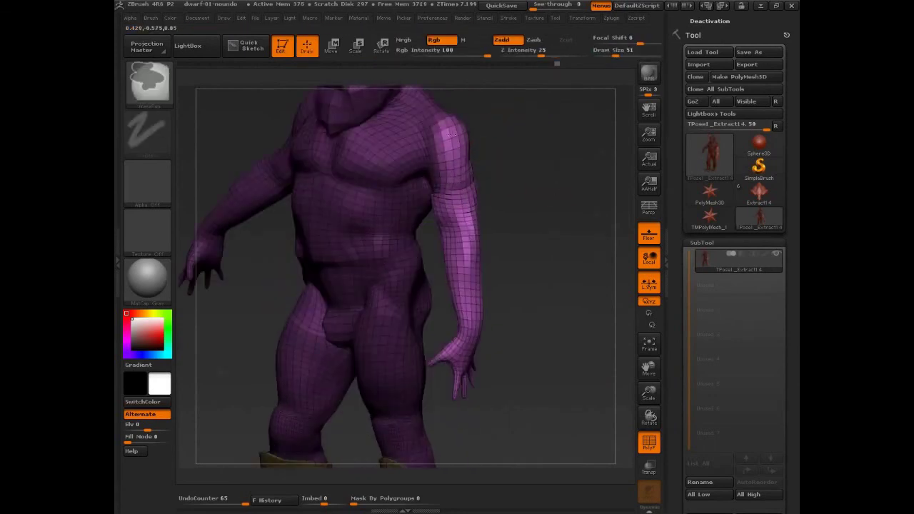
{"action": "left_click_drag", "start_coordinate": [540, 178], "coordinate": [481, 158]}
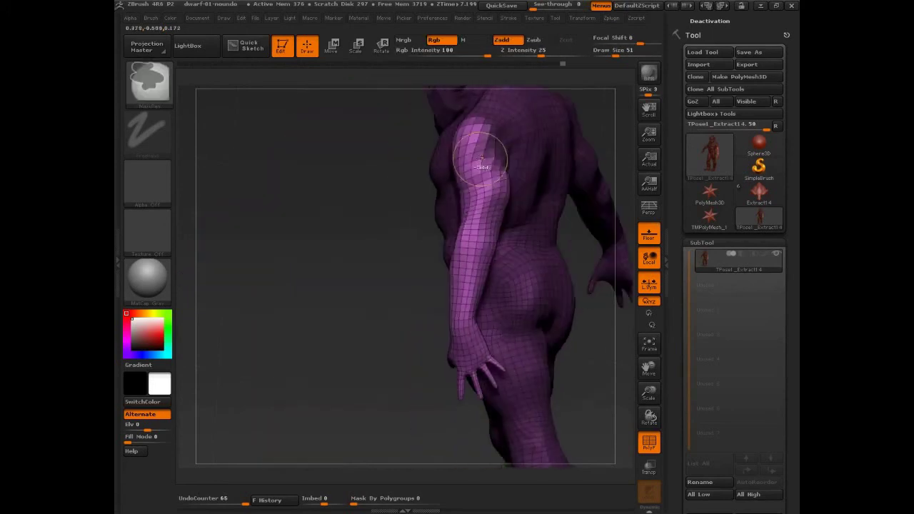
{"action": "mouse_move", "coordinate": [418, 169]}
{"action": "left_mouse_down"}
{"action": "mouse_move", "coordinate": [503, 165]}
{"action": "mouse_move", "coordinate": [480, 160]}
{"action": "mouse_move", "coordinate": [567, 126]}
{"action": "mouse_move", "coordinate": [542, 163]}
{"action": "left_mouse_up"}
{"action": "left_click", "coordinate": [383, 49]}
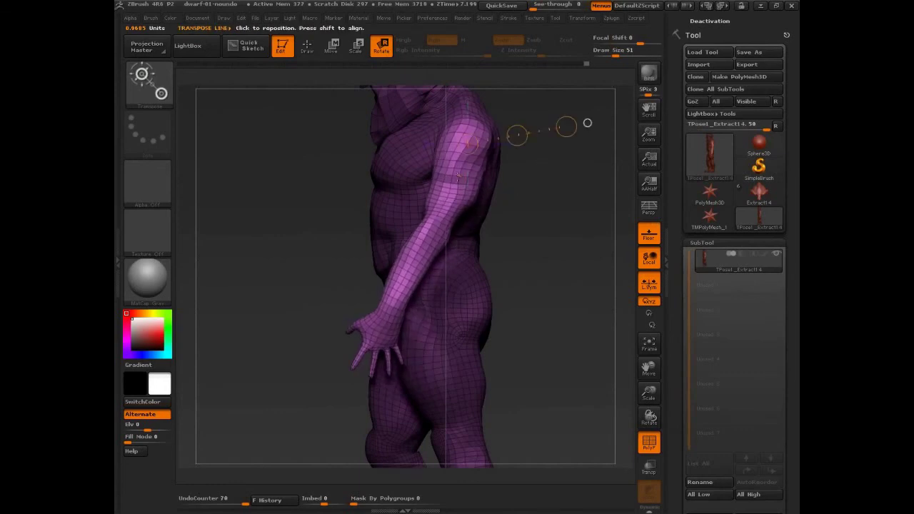
- Mask the dwarf's left upper arm down to the elbow, leaving only the forearm and hand unmasked
{"action": "left_click_drag", "start_coordinate": [453, 185], "coordinate": [444, 205], "text": "ctrl"}
{"action": "mouse_move", "coordinate": [528, 280]}
{"action": "left_mouse_down"}
{"action": "mouse_move", "coordinate": [558, 292]}
{"action": "mouse_move", "coordinate": [590, 325]}
{"action": "mouse_move", "coordinate": [548, 350]}
{"action": "left_mouse_up"}
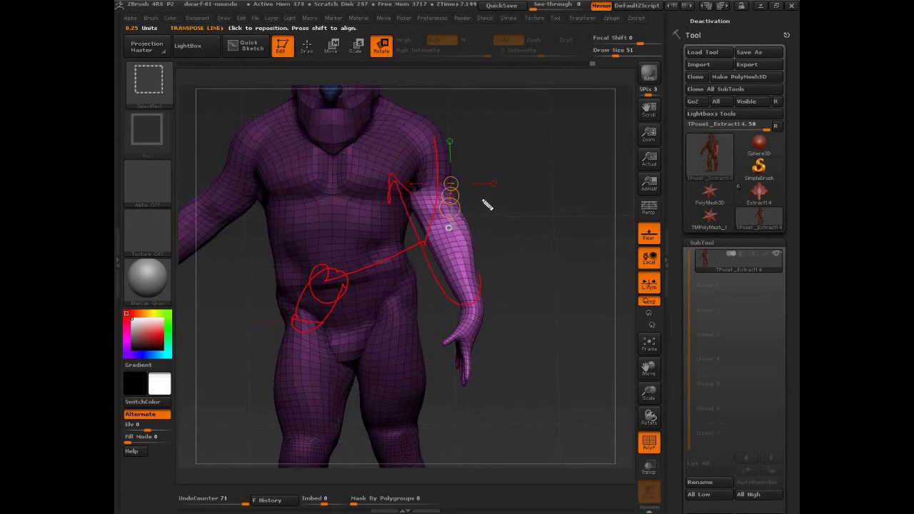
{"action": "key", "text": "Escape"}
{"action": "left_click_drag", "start_coordinate": [581, 301], "coordinate": [436, 297]}
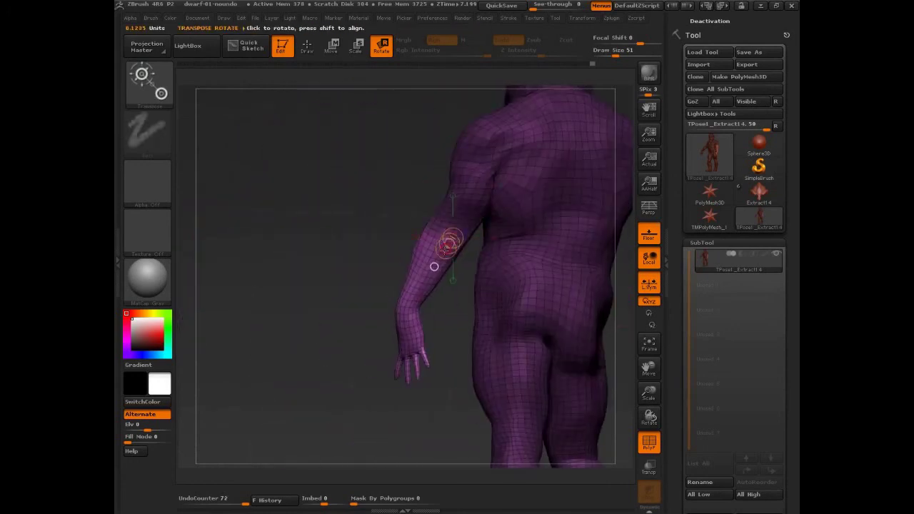
{"action": "left_click_drag", "start_coordinate": [474, 169], "coordinate": [509, 154]}
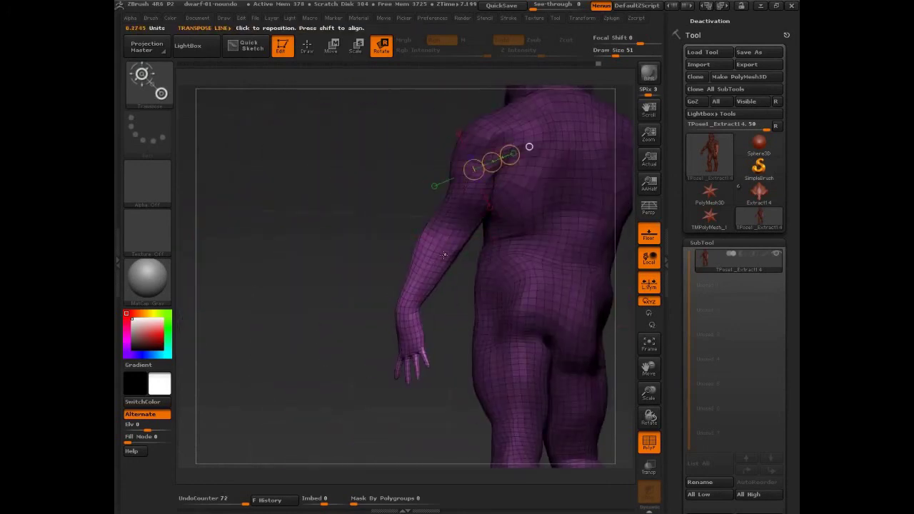
- Bend the left forearm forward and inward toward the belly around the elbow with Transpose Rotate
{"action": "left_click_drag", "start_coordinate": [445, 255], "coordinate": [441, 264]}
{"action": "mouse_move", "coordinate": [400, 208]}
{"action": "left_mouse_down"}
{"action": "mouse_move", "coordinate": [463, 214]}
{"action": "mouse_move", "coordinate": [402, 321]}
{"action": "mouse_move", "coordinate": [485, 317]}
{"action": "mouse_move", "coordinate": [413, 314]}
{"action": "mouse_move", "coordinate": [427, 281]}
{"action": "mouse_move", "coordinate": [422, 292]}
{"action": "left_mouse_up"}
{"action": "key", "text": "ctrl+z"}
{"action": "left_click_drag", "start_coordinate": [404, 344], "coordinate": [344, 304]}
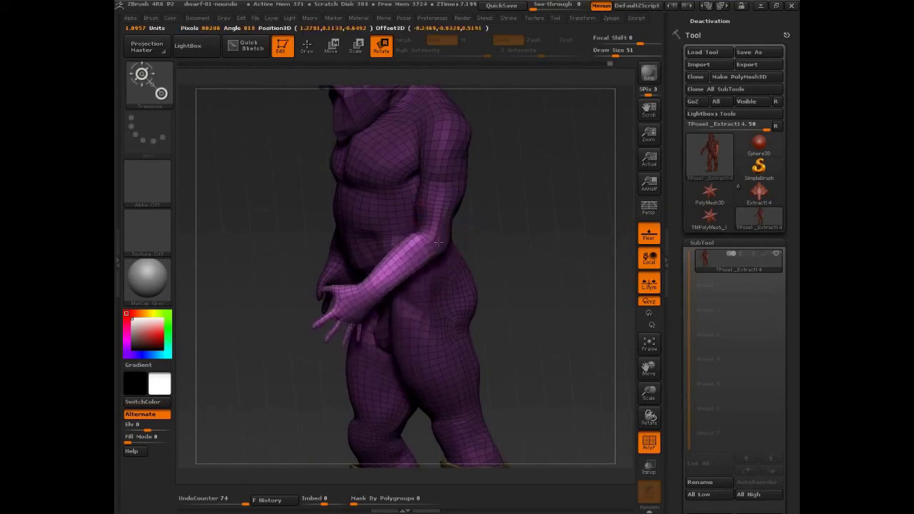
{"action": "mouse_move", "coordinate": [438, 243]}
{"action": "left_mouse_down"}
{"action": "mouse_move", "coordinate": [402, 348]}
{"action": "mouse_move", "coordinate": [389, 338]}
{"action": "left_mouse_up"}
{"action": "left_click_drag", "start_coordinate": [504, 289], "coordinate": [538, 302]}
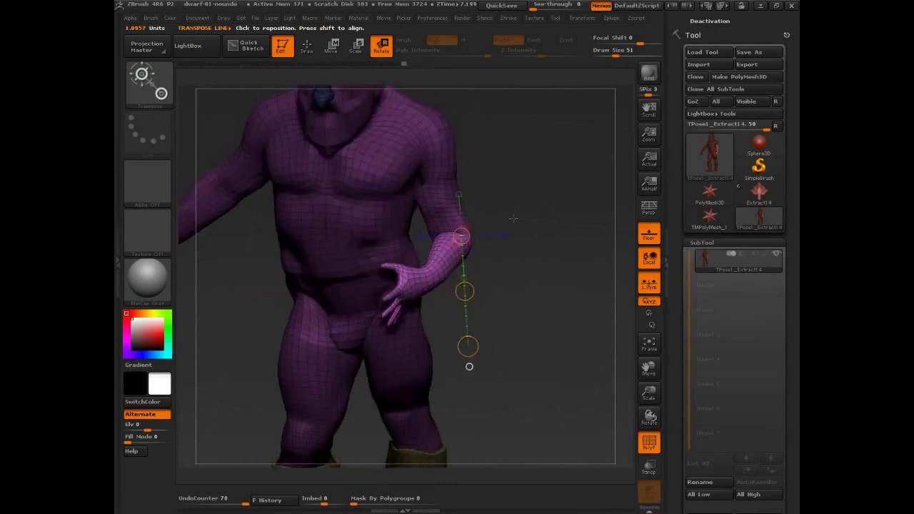
- Unmask the lower half of the left upper arm and twist the arm around its length to bring the hand before the belly
{"action": "left_click_drag", "start_coordinate": [514, 218], "coordinate": [491, 223]}
{"action": "mouse_move", "coordinate": [440, 206]}
{"action": "left_mouse_down"}
{"action": "mouse_move", "coordinate": [444, 213]}
{"action": "mouse_move", "coordinate": [434, 207]}
{"action": "left_mouse_up"}
{"action": "left_click_drag", "start_coordinate": [510, 201], "coordinate": [485, 200]}
{"action": "mouse_move", "coordinate": [443, 113]}
{"action": "left_mouse_down"}
{"action": "mouse_move", "coordinate": [472, 247]}
{"action": "mouse_move", "coordinate": [357, 221]}
{"action": "left_mouse_up"}
{"action": "left_click_drag", "start_coordinate": [416, 198], "coordinate": [421, 202]}
{"action": "left_click_drag", "start_coordinate": [459, 110], "coordinate": [417, 250]}
{"action": "left_click_drag", "start_coordinate": [359, 218], "coordinate": [582, 232]}
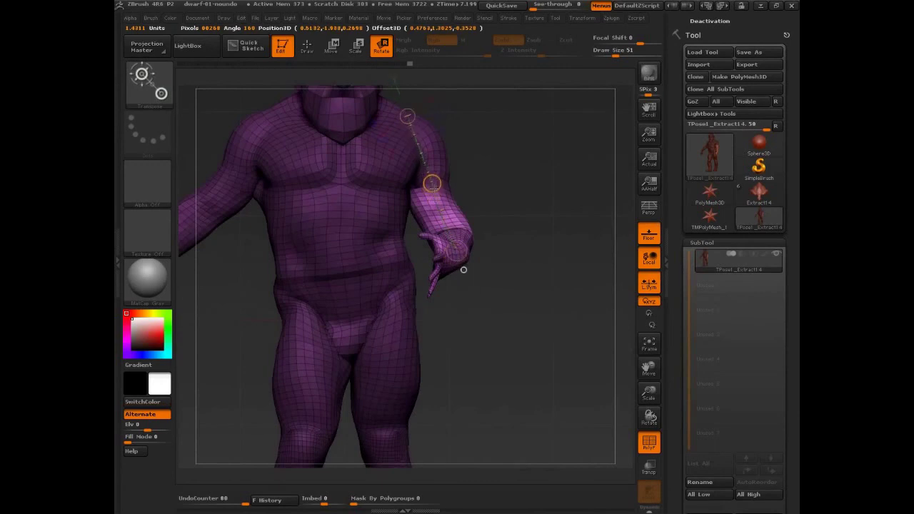
{"action": "left_click_drag", "start_coordinate": [432, 188], "coordinate": [436, 194]}
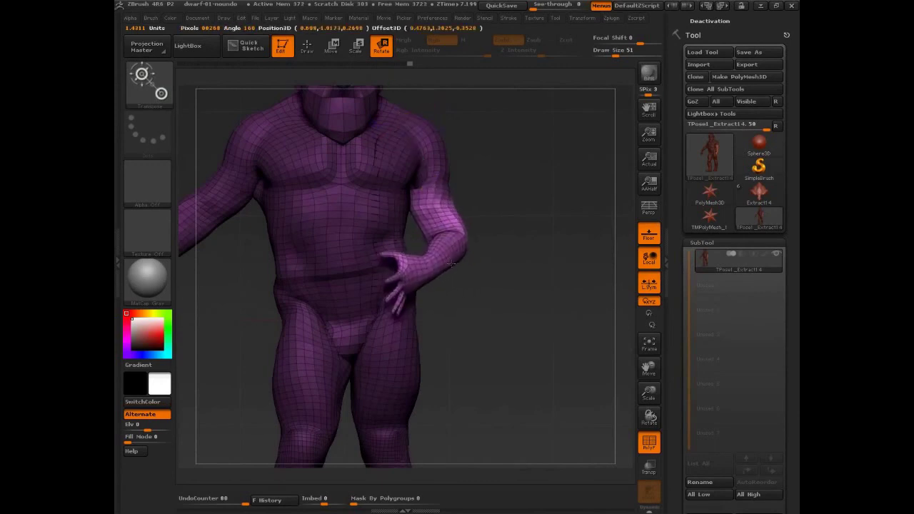
{"action": "left_click_drag", "start_coordinate": [451, 265], "coordinate": [460, 277]}
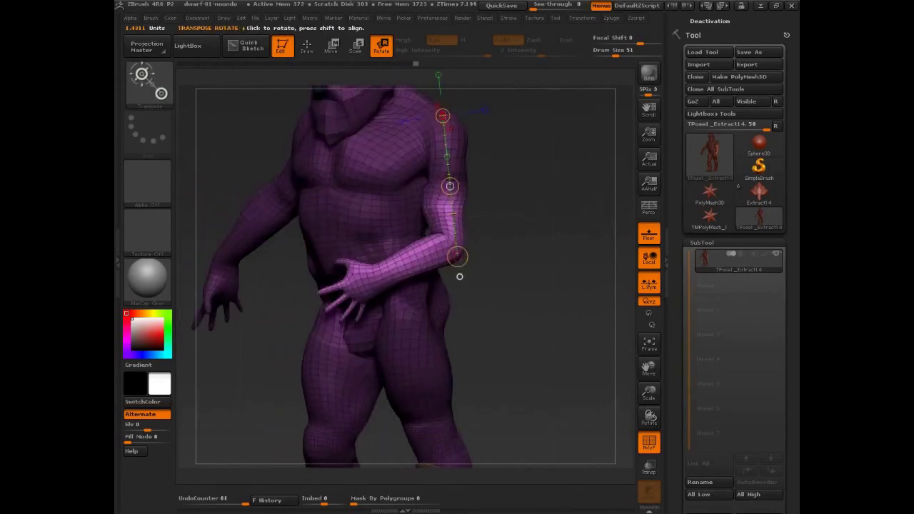
{"action": "left_click_drag", "start_coordinate": [450, 187], "coordinate": [451, 189]}
{"action": "left_click_drag", "start_coordinate": [516, 213], "coordinate": [544, 228]}
- Mask the left upper arm and elbow, and twist the forearm and hand along the forearm's length with Transpose Rotate
{"action": "left_click_drag", "start_coordinate": [529, 274], "coordinate": [548, 267], "text": "alt"}
{"action": "mouse_move", "coordinate": [443, 261]}
{"action": "left_mouse_down", "text": "ctrl"}
{"action": "mouse_move", "coordinate": [345, 299]}
{"action": "mouse_move", "coordinate": [333, 318]}
{"action": "mouse_move", "coordinate": [344, 338]}
{"action": "left_mouse_up", "text": "ctrl"}
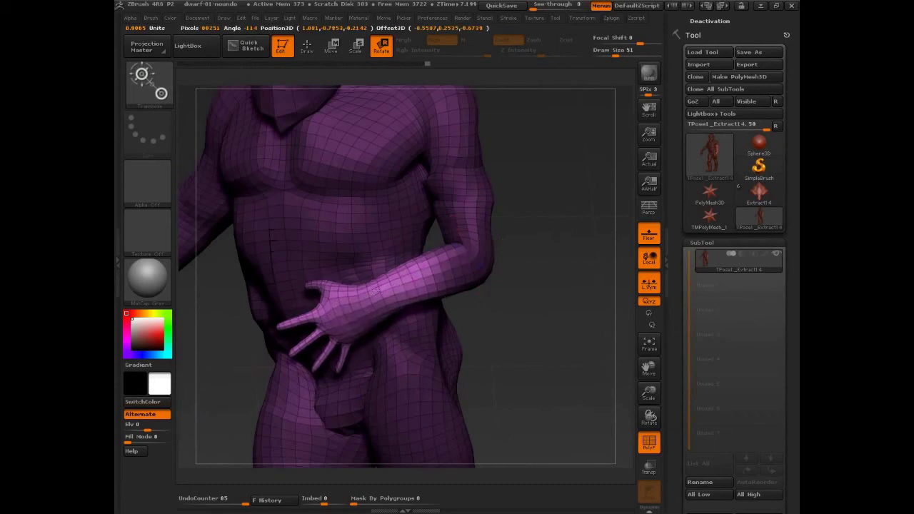
{"action": "left_click_drag", "start_coordinate": [376, 290], "coordinate": [301, 312]}
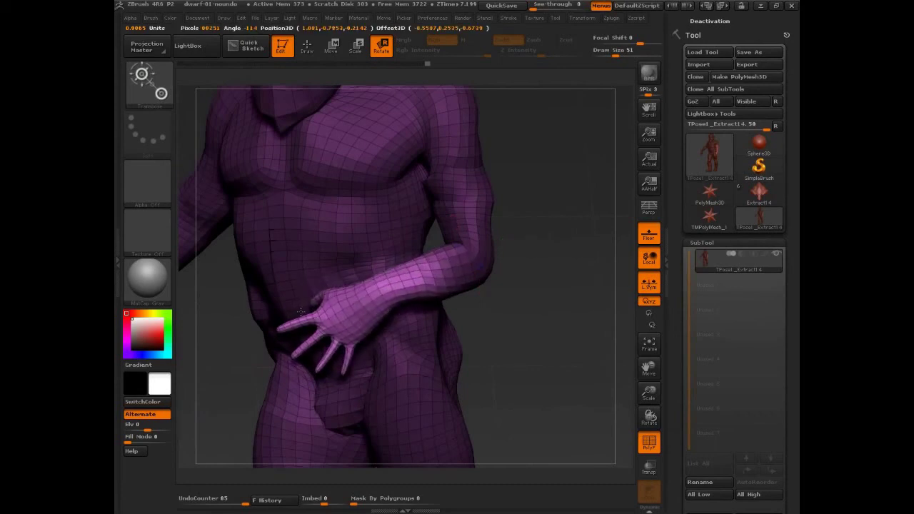
{"action": "left_click_drag", "start_coordinate": [514, 333], "coordinate": [520, 334]}
{"action": "left_click_drag", "start_coordinate": [512, 312], "coordinate": [485, 310]}
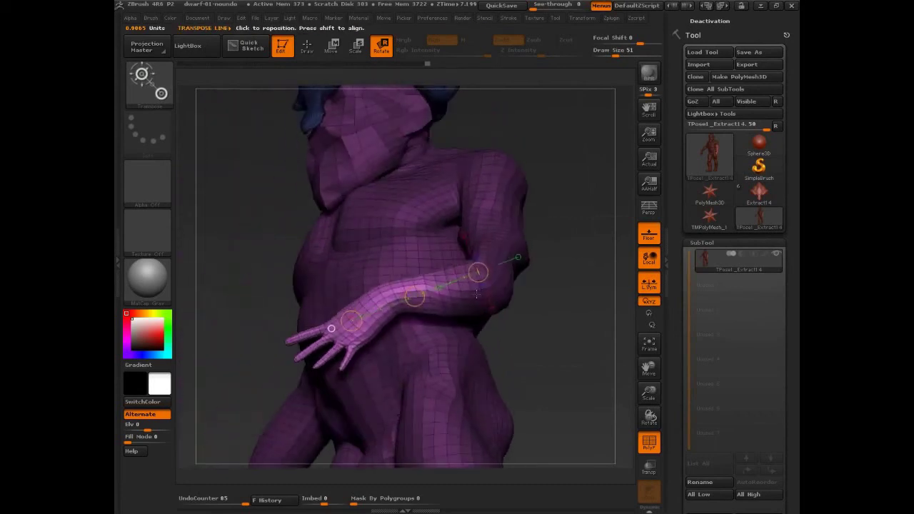
{"action": "left_click_drag", "start_coordinate": [415, 298], "coordinate": [395, 306]}
{"action": "left_click_drag", "start_coordinate": [532, 314], "coordinate": [550, 323]}
{"action": "left_click_drag", "start_coordinate": [393, 293], "coordinate": [402, 279]}
- Clear the mask and turn off the PolyF display to view the pose from the front
{"action": "left_click_drag", "start_coordinate": [521, 265], "coordinate": [464, 341], "text": "ctrl"}
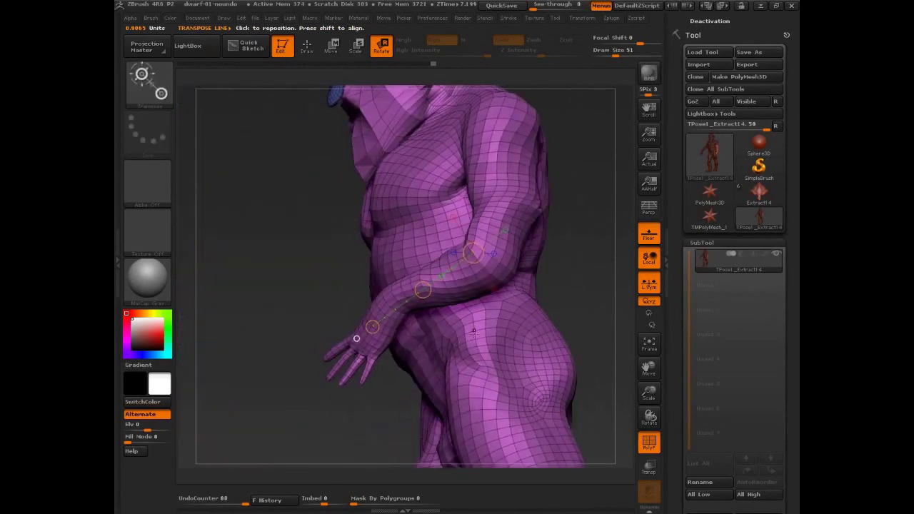
{"action": "left_click", "coordinate": [648, 450]}
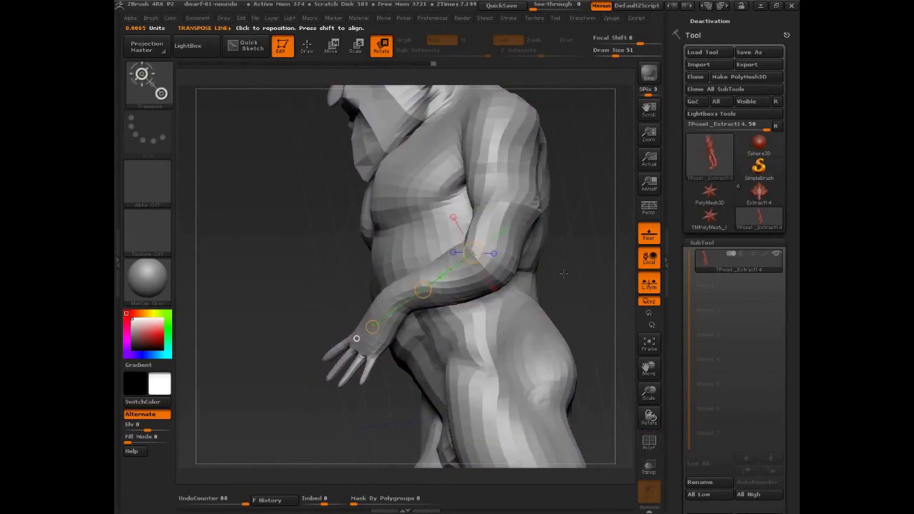
{"action": "left_click_drag", "start_coordinate": [530, 267], "coordinate": [593, 303]}
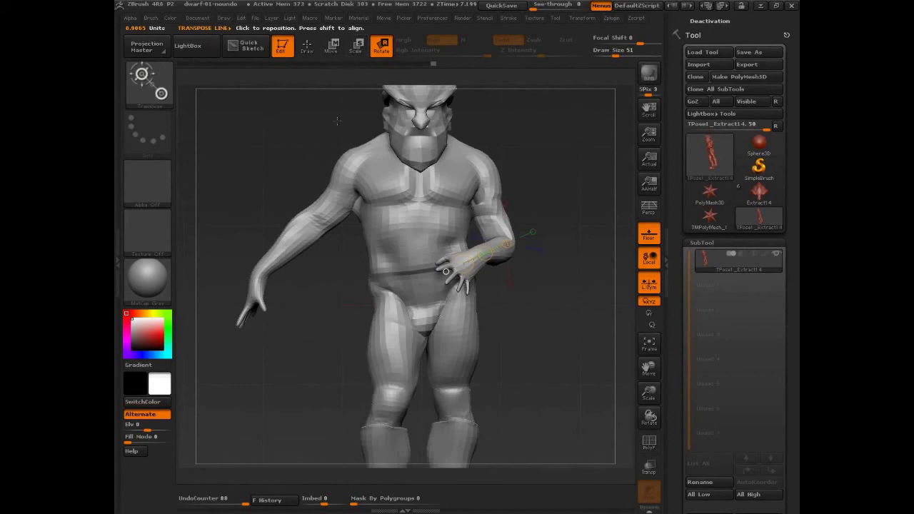
- Leave only the dwarf's right arm unmasked and lower it beside the body with Transpose Rotate
{"action": "mouse_move", "coordinate": [348, 200]}
{"action": "left_mouse_down", "text": "ctrl"}
{"action": "mouse_move", "coordinate": [330, 227]}
{"action": "mouse_move", "coordinate": [329, 212]}
{"action": "left_mouse_up", "text": "ctrl"}
{"action": "left_click_drag", "start_coordinate": [381, 157], "coordinate": [403, 156]}
{"action": "mouse_move", "coordinate": [333, 199]}
{"action": "left_mouse_down"}
{"action": "mouse_move", "coordinate": [267, 270]}
{"action": "mouse_move", "coordinate": [257, 338]}
{"action": "mouse_move", "coordinate": [385, 332]}
{"action": "mouse_move", "coordinate": [496, 310]}
{"action": "mouse_move", "coordinate": [410, 131]}
{"action": "left_mouse_up"}
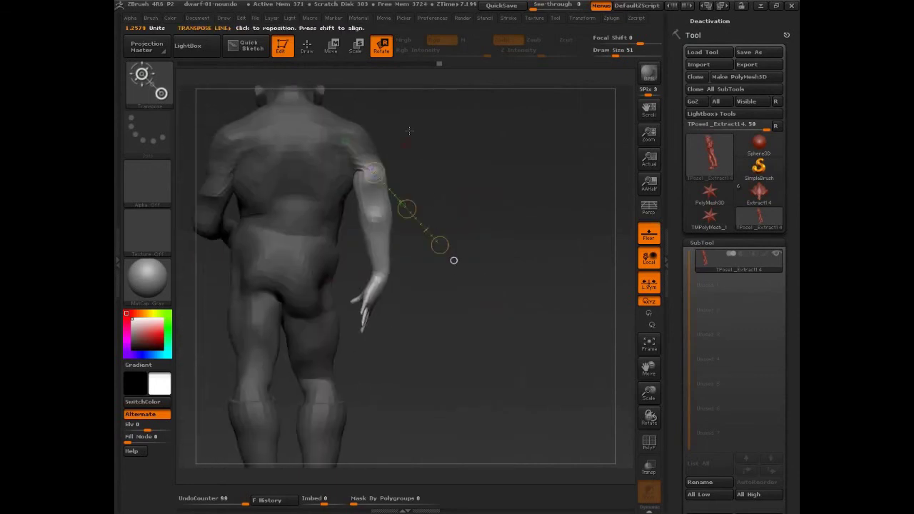
- Shift the lowered right arm into place at the shoulder with Transpose Move, and clear the mask
{"action": "left_click", "coordinate": [333, 48]}
{"action": "left_click_drag", "start_coordinate": [407, 209], "coordinate": [396, 217]}
{"action": "mouse_move", "coordinate": [493, 217]}
{"action": "left_mouse_down"}
{"action": "mouse_move", "coordinate": [428, 213]}
{"action": "mouse_move", "coordinate": [435, 205]}
{"action": "mouse_move", "coordinate": [524, 211]}
{"action": "mouse_move", "coordinate": [491, 215]}
{"action": "left_mouse_up"}
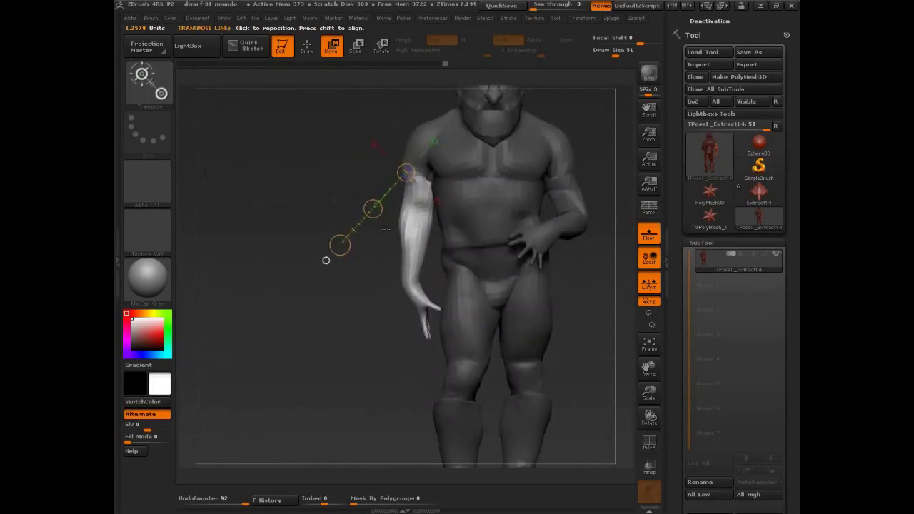
{"action": "left_click_drag", "start_coordinate": [319, 267], "coordinate": [321, 280], "text": "ctrl"}
- Smooth the creased mesh in the dwarf's right armpit
{"action": "left_click", "coordinate": [308, 47]}
{"action": "mouse_move", "coordinate": [263, 245]}
{"action": "left_mouse_down"}
{"action": "mouse_move", "coordinate": [283, 277]}
{"action": "mouse_move", "coordinate": [239, 335]}
{"action": "mouse_move", "coordinate": [285, 323]}
{"action": "left_mouse_up"}
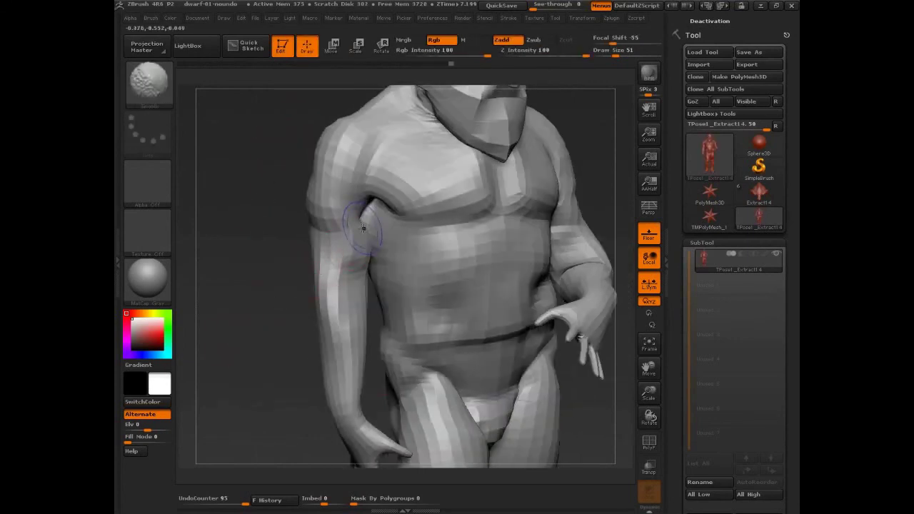
{"action": "left_click", "coordinate": [359, 226], "text": "shift"}
- Reshape the right armpit, shoulder and upper arm from front and back with the Move brush
{"action": "left_click_drag", "start_coordinate": [359, 224], "coordinate": [299, 249]}
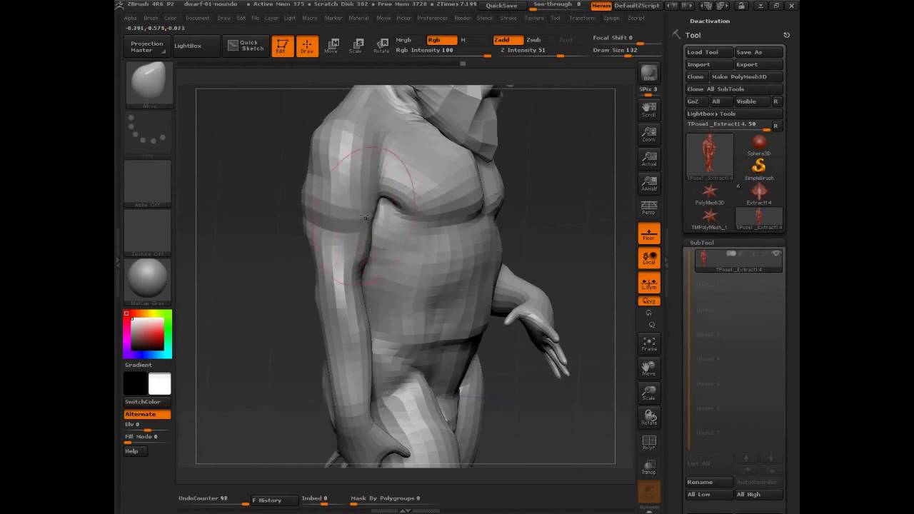
{"action": "left_click_drag", "start_coordinate": [364, 217], "coordinate": [315, 172]}
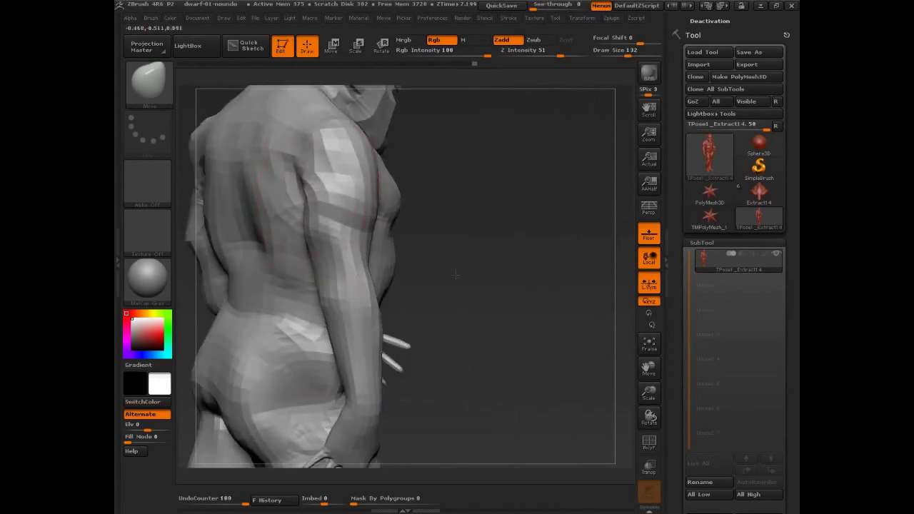
{"action": "left_click_drag", "start_coordinate": [455, 274], "coordinate": [407, 270]}
{"action": "left_click_drag", "start_coordinate": [279, 288], "coordinate": [224, 285]}
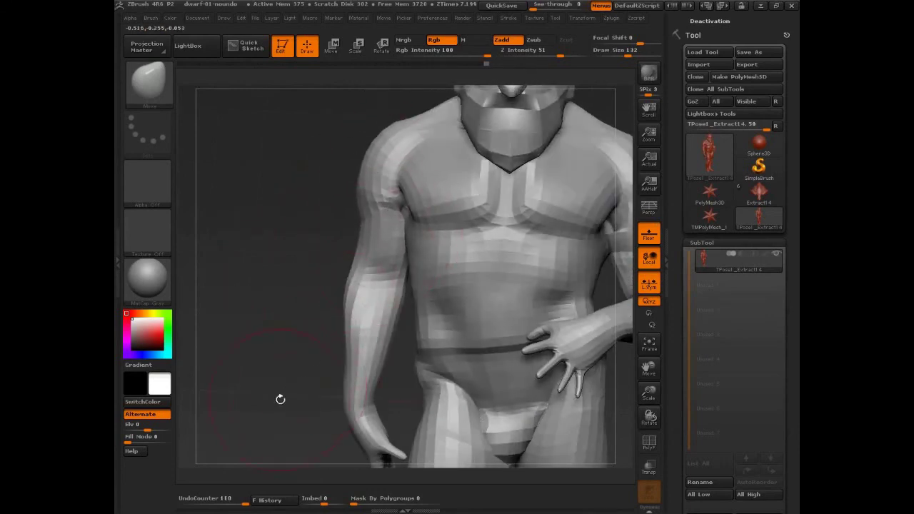
{"action": "left_click_drag", "start_coordinate": [280, 400], "coordinate": [287, 367]}
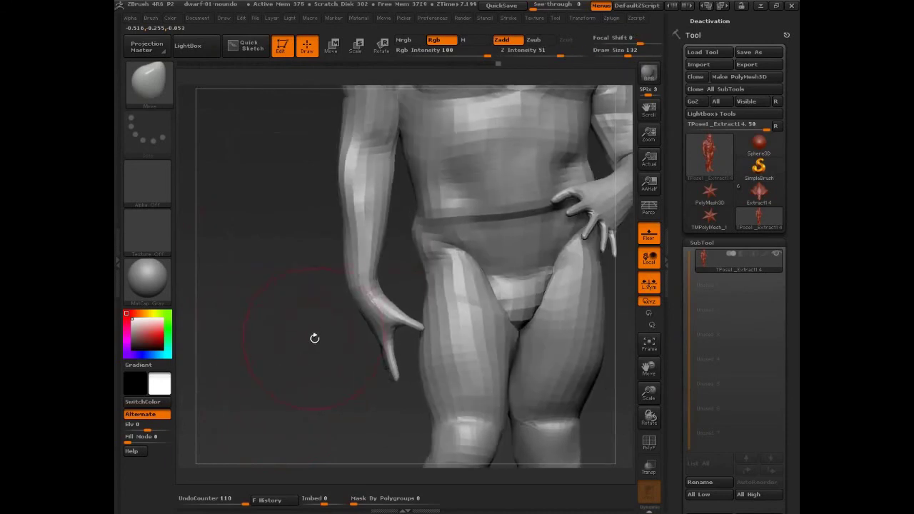
- Set the draw size to 145 and adjust the dwarf's buttocks and hips with the Move brush
{"action": "key", "text": "f"}
{"action": "left_click_drag", "start_coordinate": [524, 317], "coordinate": [543, 313]}
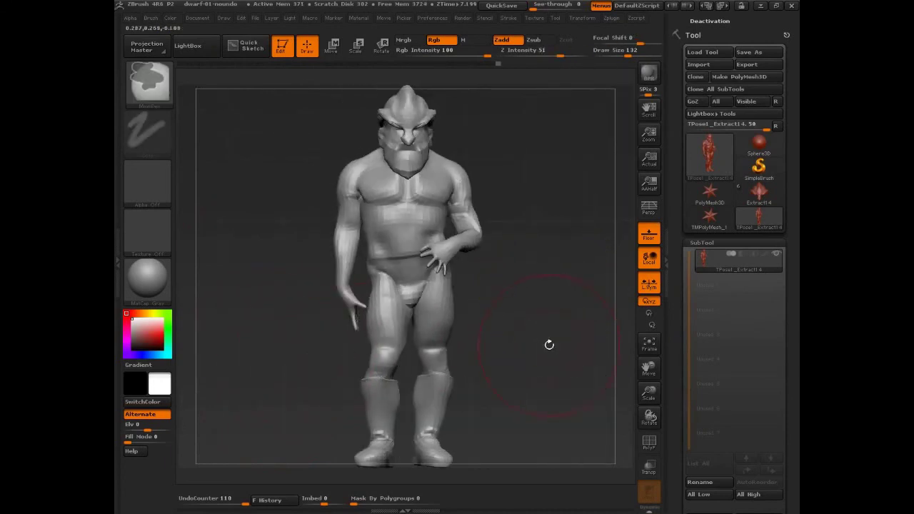
{"action": "mouse_move", "coordinate": [550, 345]}
{"action": "left_mouse_down"}
{"action": "mouse_move", "coordinate": [590, 343]}
{"action": "mouse_move", "coordinate": [576, 338]}
{"action": "mouse_move", "coordinate": [569, 375]}
{"action": "left_mouse_up"}
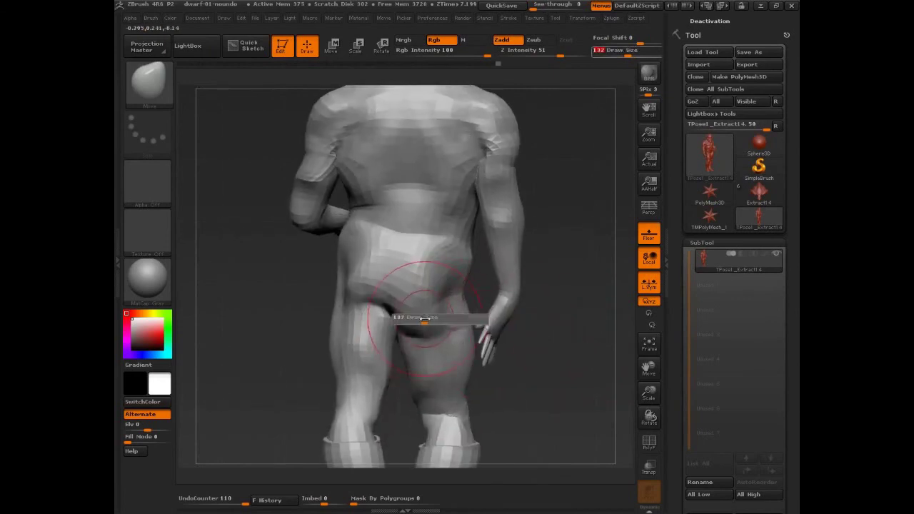
{"action": "mouse_move", "coordinate": [425, 319]}
{"action": "left_mouse_down"}
{"action": "mouse_move", "coordinate": [424, 329]}
{"action": "mouse_move", "coordinate": [443, 326]}
{"action": "mouse_move", "coordinate": [429, 327]}
{"action": "left_mouse_up"}
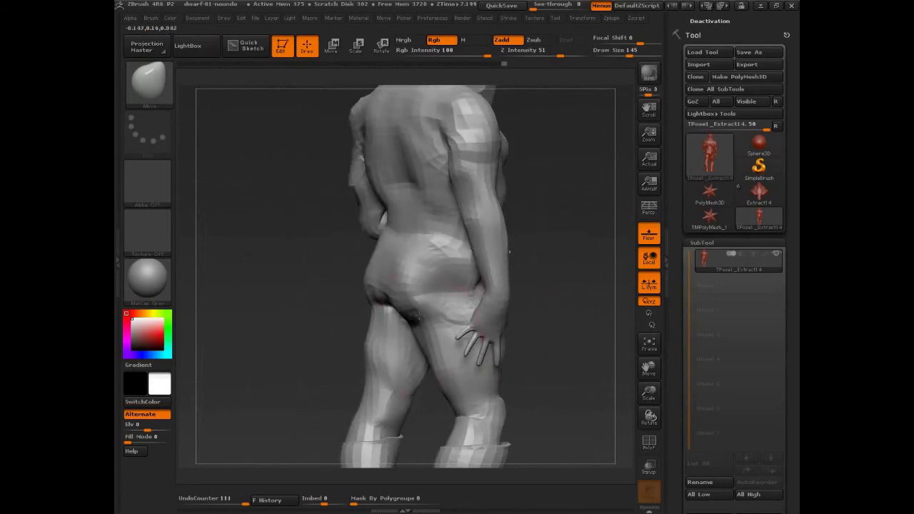
{"action": "left_click_drag", "start_coordinate": [545, 346], "coordinate": [458, 264]}
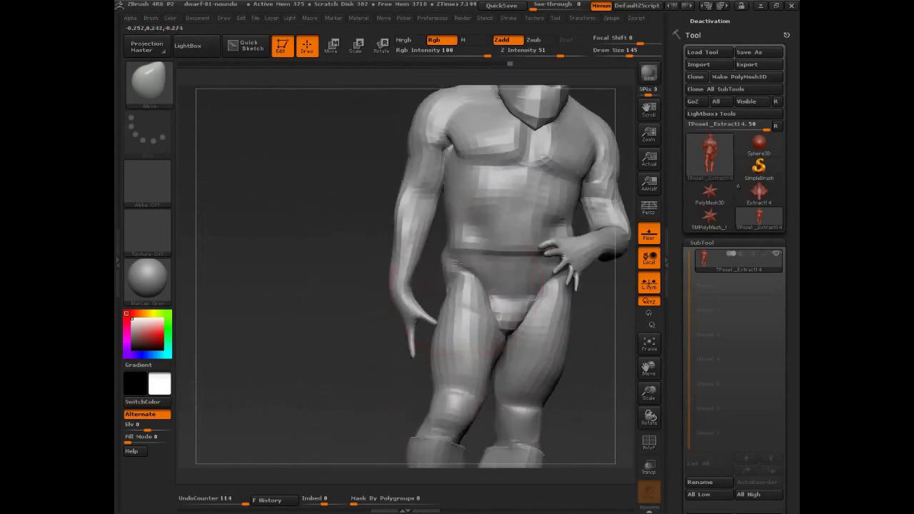
{"action": "left_click_drag", "start_coordinate": [340, 345], "coordinate": [558, 400]}
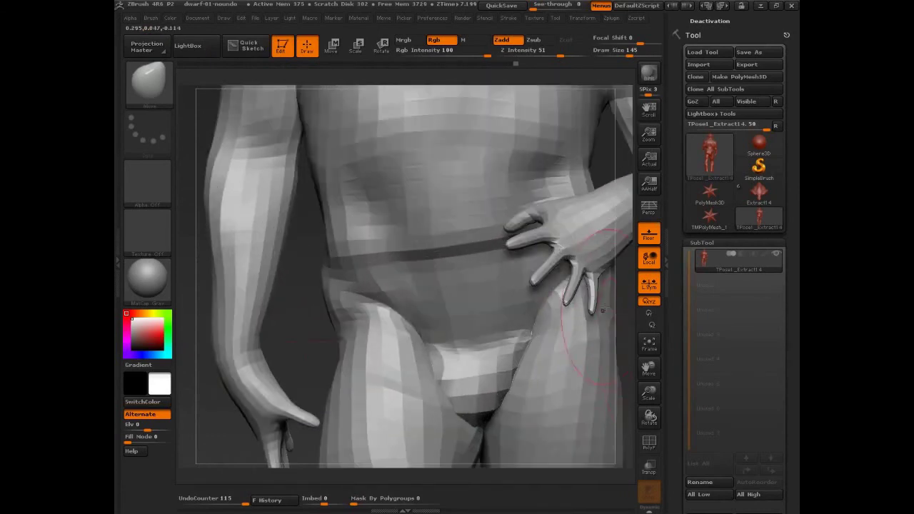
- Mask the left hand except for the index finger and set a Transpose Rotate line along the finger from its knuckle
{"action": "left_click_drag", "start_coordinate": [302, 314], "coordinate": [344, 175]}
{"action": "key", "text": "r"}
{"action": "left_click_drag", "start_coordinate": [288, 181], "coordinate": [346, 251]}
{"action": "left_click_drag", "start_coordinate": [457, 214], "coordinate": [521, 286]}
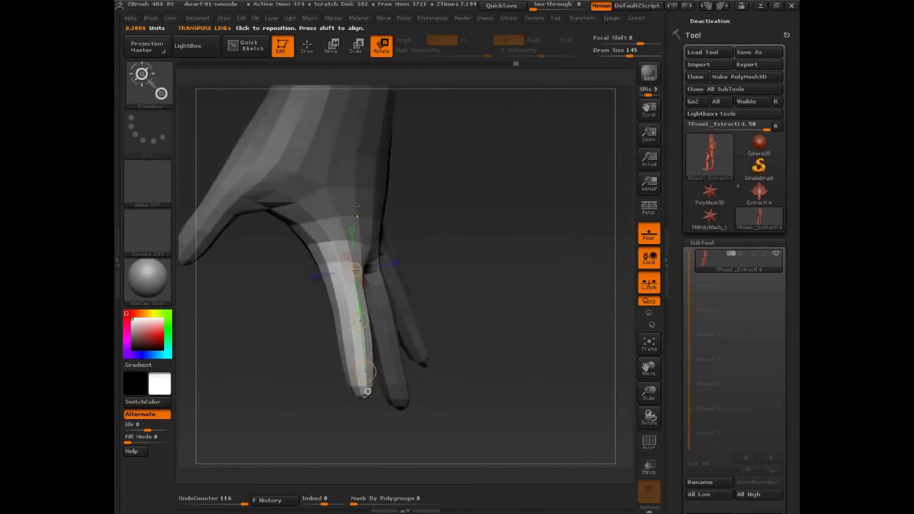
{"action": "mouse_move", "coordinate": [357, 216]}
{"action": "left_mouse_down", "text": "ctrl"}
{"action": "mouse_move", "coordinate": [356, 208]}
{"action": "mouse_move", "coordinate": [451, 200]}
{"action": "mouse_move", "coordinate": [448, 280]}
{"action": "mouse_move", "coordinate": [428, 211]}
{"action": "left_mouse_up", "text": "ctrl"}
{"action": "left_click_drag", "start_coordinate": [373, 372], "coordinate": [364, 386]}
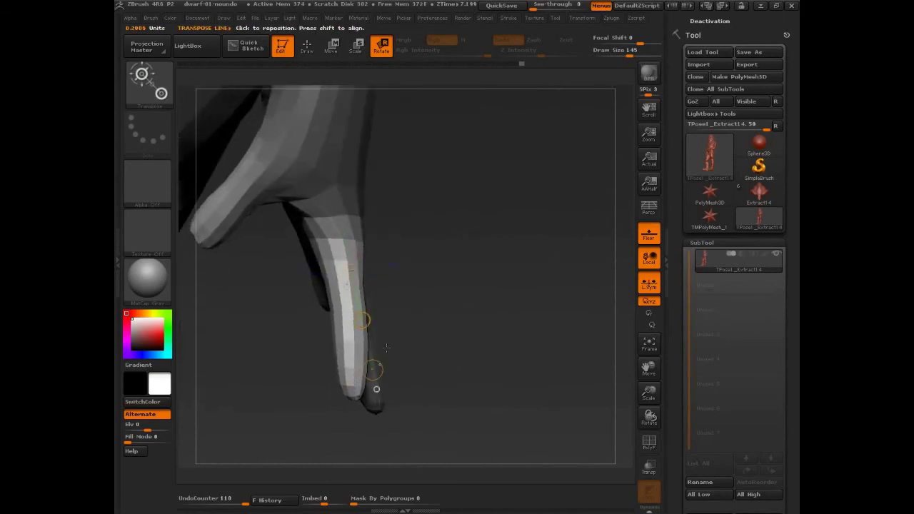
{"action": "left_click_drag", "start_coordinate": [421, 235], "coordinate": [447, 180]}
{"action": "mouse_move", "coordinate": [437, 108]}
{"action": "left_mouse_down", "text": "ctrl"}
{"action": "mouse_move", "coordinate": [255, 302]}
{"action": "mouse_move", "coordinate": [262, 255]}
{"action": "mouse_move", "coordinate": [433, 115]}
{"action": "left_mouse_up", "text": "ctrl"}
- Bend the left index finger inward around its knuckle with Transpose Rotate
{"action": "mouse_move", "coordinate": [300, 179]}
{"action": "left_mouse_down", "text": "ctrl"}
{"action": "mouse_move", "coordinate": [265, 333]}
{"action": "mouse_move", "coordinate": [313, 317]}
{"action": "mouse_move", "coordinate": [250, 335]}
{"action": "left_mouse_up", "text": "ctrl"}
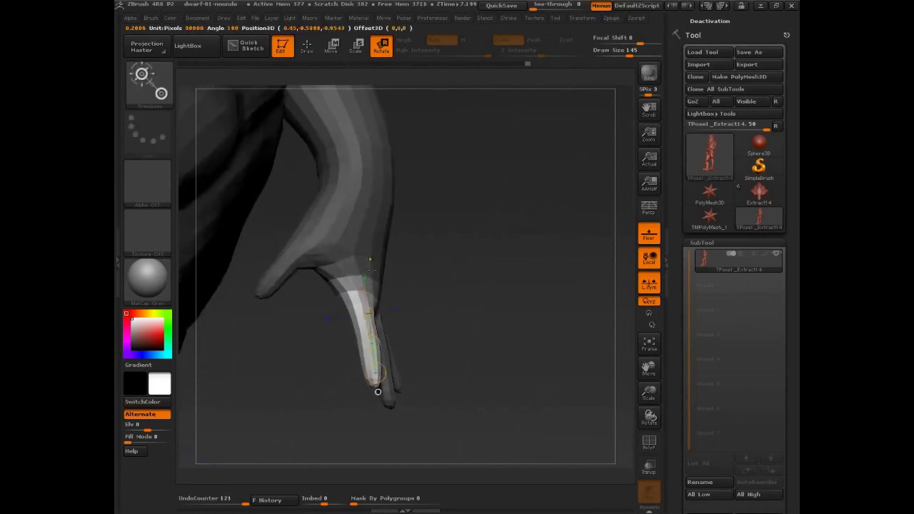
{"action": "left_click_drag", "start_coordinate": [378, 391], "coordinate": [386, 397]}
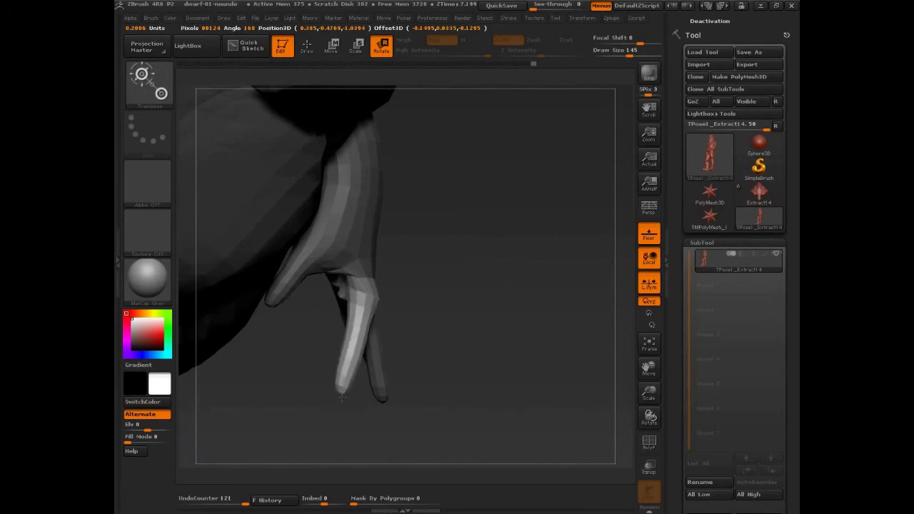
{"action": "left_click_drag", "start_coordinate": [326, 392], "coordinate": [327, 394]}
{"action": "left_click_drag", "start_coordinate": [426, 331], "coordinate": [508, 245]}
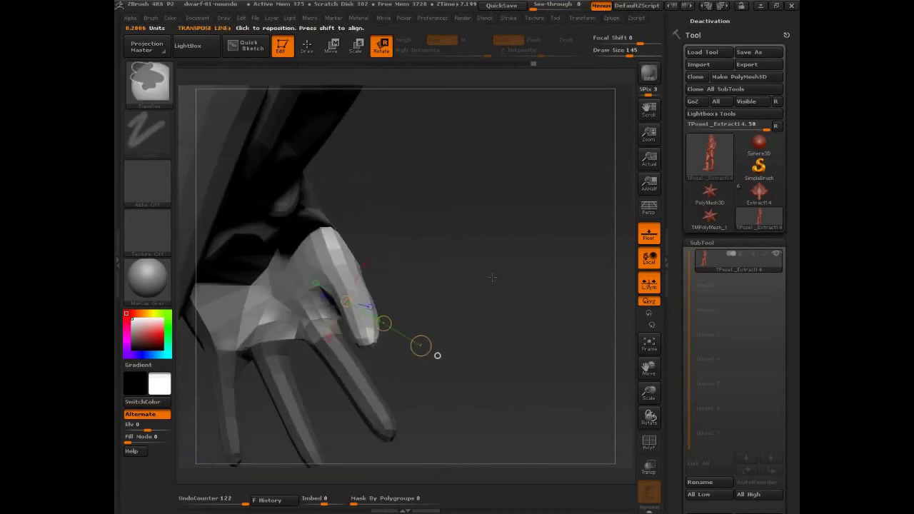
- Undo the last rotation of the left index finger and clear the mask from the hand
{"action": "key", "text": "ctrl+z"}
{"action": "key", "text": "q"}
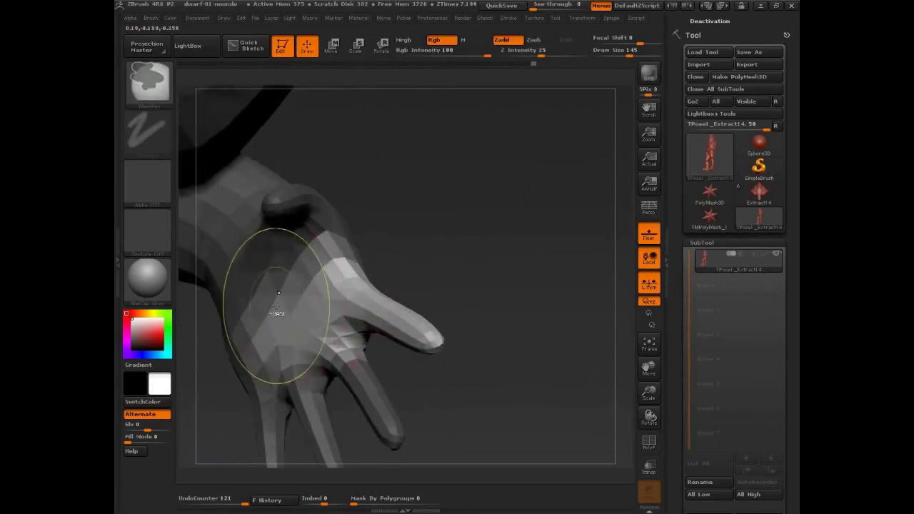
{"action": "mouse_move", "coordinate": [276, 311]}
{"action": "left_mouse_down", "text": "ctrl"}
{"action": "mouse_move", "coordinate": [268, 323]}
{"action": "mouse_move", "coordinate": [290, 302]}
{"action": "mouse_move", "coordinate": [342, 349]}
{"action": "left_mouse_up", "text": "ctrl"}
{"action": "mouse_move", "coordinate": [433, 226]}
{"action": "left_mouse_down"}
{"action": "mouse_move", "coordinate": [484, 242]}
{"action": "mouse_move", "coordinate": [521, 221]}
{"action": "mouse_move", "coordinate": [540, 261]}
{"action": "mouse_move", "coordinate": [570, 215]}
{"action": "mouse_move", "coordinate": [547, 300]}
{"action": "mouse_move", "coordinate": [421, 352]}
{"action": "mouse_move", "coordinate": [390, 341]}
{"action": "mouse_move", "coordinate": [386, 321]}
{"action": "mouse_move", "coordinate": [390, 350]}
{"action": "left_mouse_up"}
{"action": "left_click_drag", "start_coordinate": [510, 348], "coordinate": [357, 303]}
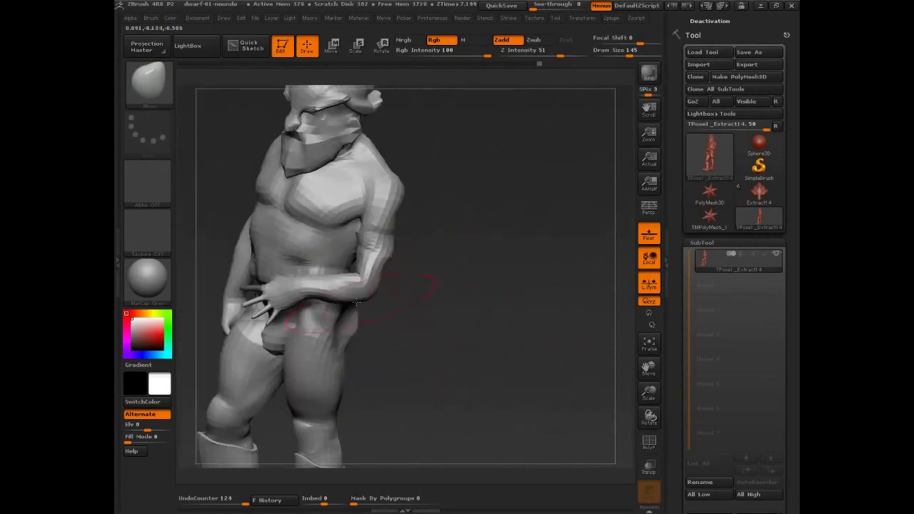
- Turn on the wireframe display and adjust the bent left arm with the Move brush at draw size 127
{"action": "key", "text": "shift+f"}
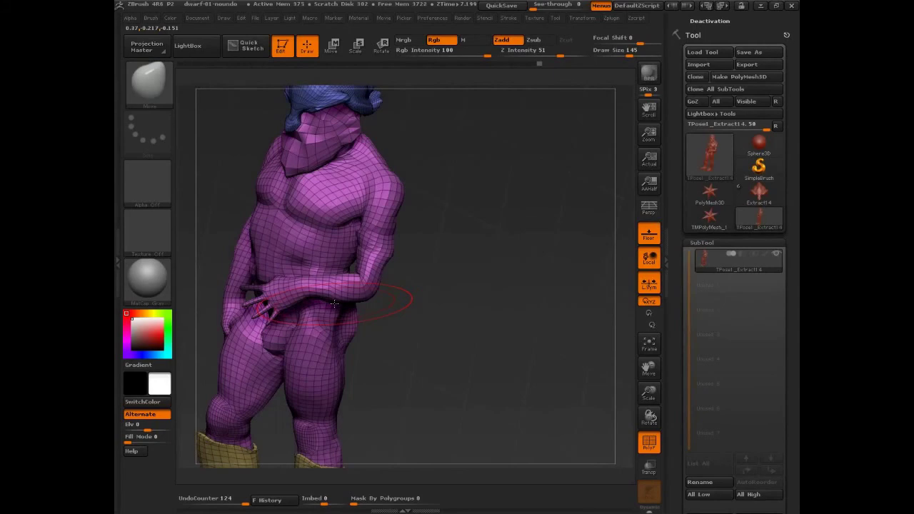
{"action": "left_click_drag", "start_coordinate": [554, 314], "coordinate": [498, 334]}
{"action": "right_click_drag", "start_coordinate": [498, 334], "coordinate": [552, 306], "text": "ctrl"}
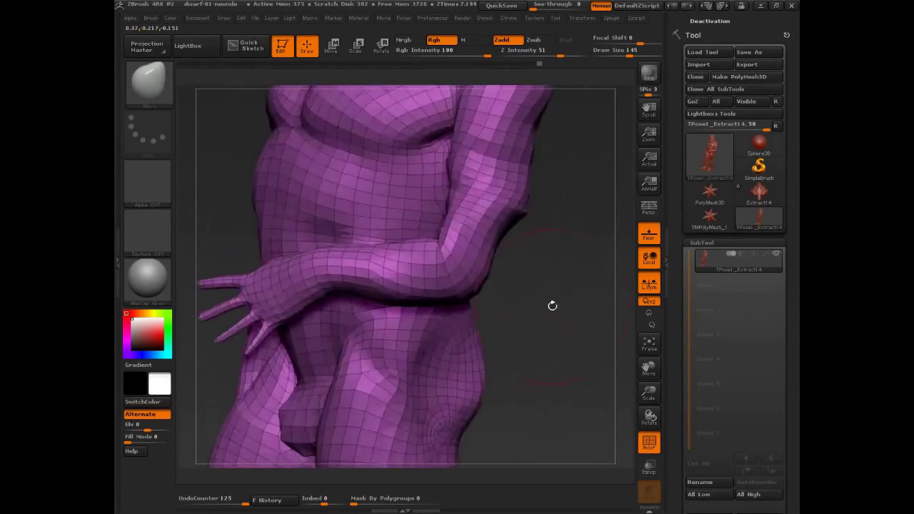
{"action": "left_click_drag", "start_coordinate": [552, 305], "coordinate": [533, 321]}
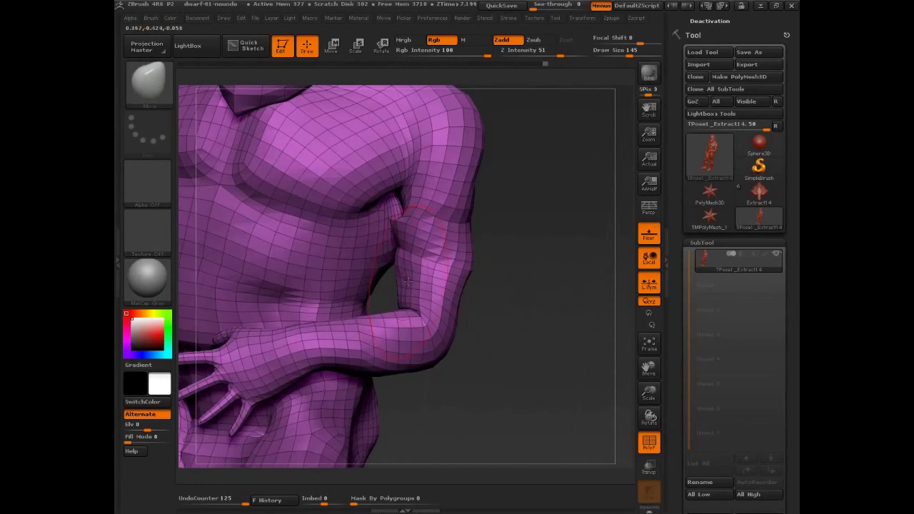
{"action": "key", "text": "s"}
{"action": "left_click_drag", "start_coordinate": [408, 281], "coordinate": [404, 281]}
{"action": "left_click_drag", "start_coordinate": [499, 282], "coordinate": [467, 280]}
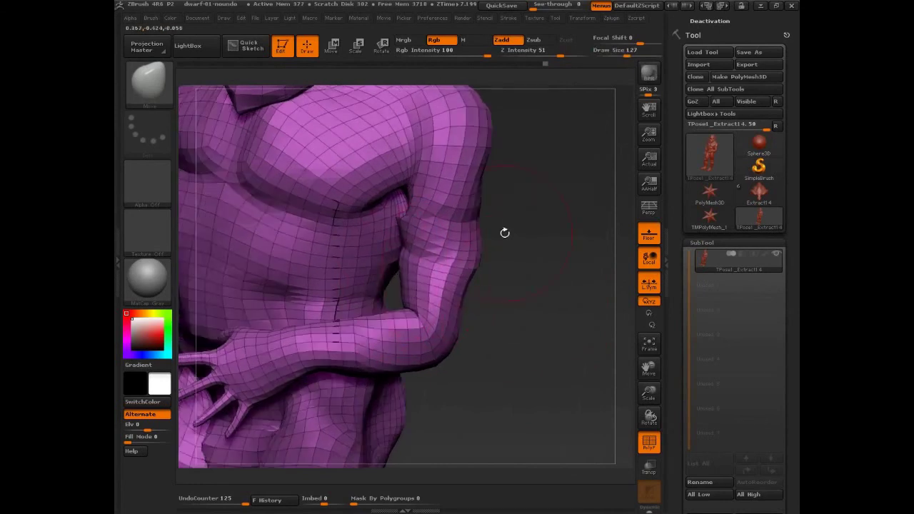
- Set the draw size to 216 and reshape the left shoulder and upper arm with the Move brush
{"action": "left_click_drag", "start_coordinate": [505, 233], "coordinate": [468, 230]}
{"action": "key", "text": "s"}
{"action": "left_click_drag", "start_coordinate": [467, 197], "coordinate": [478, 198]}
{"action": "left_click_drag", "start_coordinate": [423, 163], "coordinate": [408, 161]}
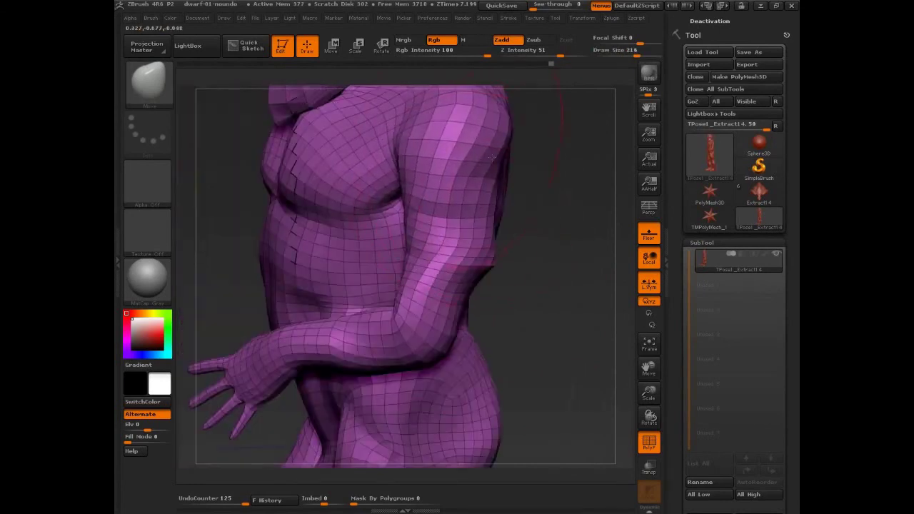
{"action": "mouse_move", "coordinate": [492, 158]}
{"action": "left_mouse_down"}
{"action": "mouse_move", "coordinate": [510, 153]}
{"action": "mouse_move", "coordinate": [429, 157]}
{"action": "left_mouse_up"}
{"action": "left_click_drag", "start_coordinate": [411, 120], "coordinate": [400, 118]}
- Reshape the back of the left upper arm at draw size 149 and smooth its inner side near the elbow
{"action": "key", "text": "s"}
{"action": "mouse_move", "coordinate": [504, 215]}
{"action": "left_mouse_down"}
{"action": "mouse_move", "coordinate": [497, 215]}
{"action": "mouse_move", "coordinate": [512, 213]}
{"action": "left_mouse_up"}
{"action": "key", "text": "s"}
{"action": "left_click_drag", "start_coordinate": [491, 266], "coordinate": [483, 263]}
{"action": "left_click_drag", "start_coordinate": [491, 248], "coordinate": [484, 247]}
{"action": "left_click_drag", "start_coordinate": [554, 245], "coordinate": [568, 247]}
{"action": "left_click_drag", "start_coordinate": [430, 234], "coordinate": [420, 266], "text": "shift"}
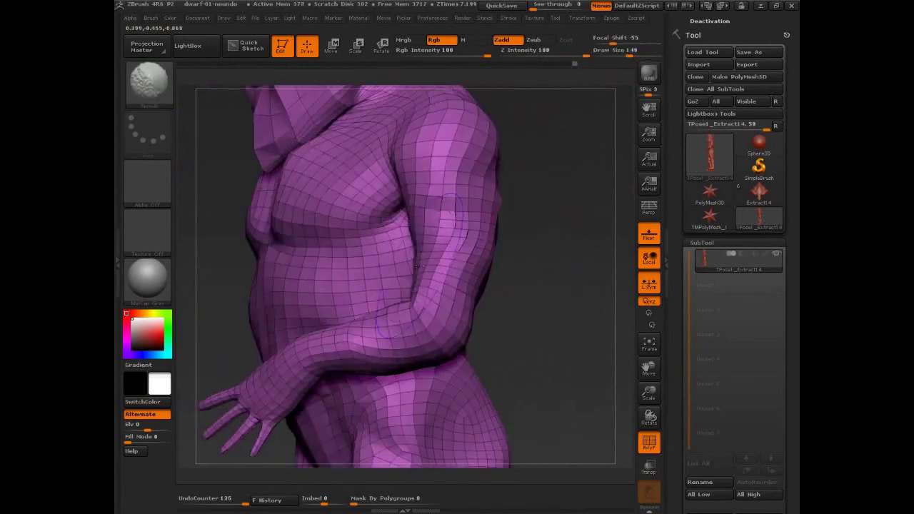
{"action": "left_click_drag", "start_coordinate": [538, 268], "coordinate": [553, 268]}
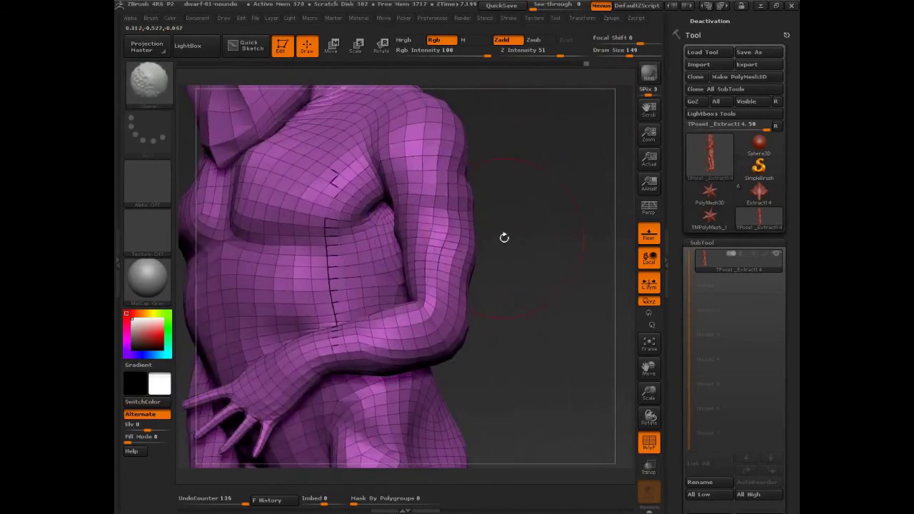
- Adjust the left armpit and inner upper arm with the Move brush
{"action": "left_click_drag", "start_coordinate": [504, 237], "coordinate": [526, 235]}
{"action": "left_click_drag", "start_coordinate": [404, 229], "coordinate": [392, 212]}
{"action": "left_click_drag", "start_coordinate": [427, 289], "coordinate": [430, 262]}
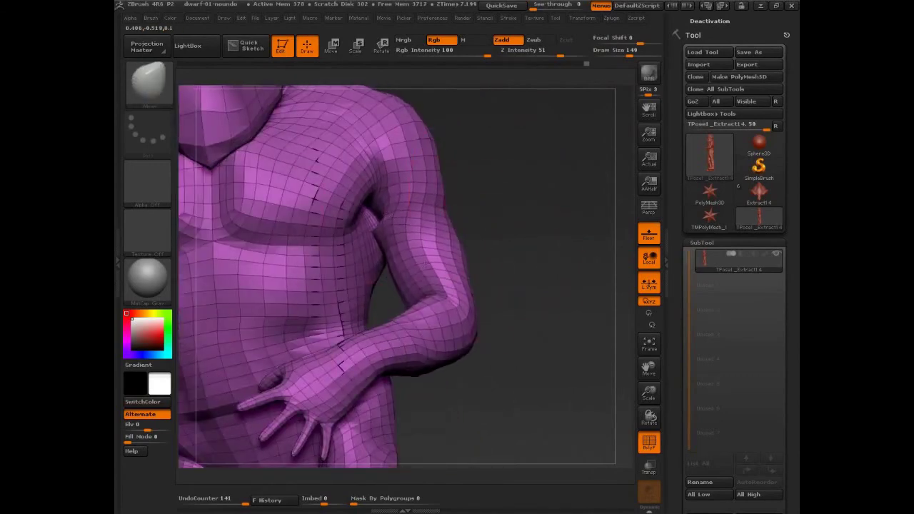
{"action": "left_click_drag", "start_coordinate": [538, 279], "coordinate": [503, 282]}
- Tighten the underside of the left forearm, wrist and elbow with the Move brush
{"action": "left_click_drag", "start_coordinate": [421, 371], "coordinate": [416, 361]}
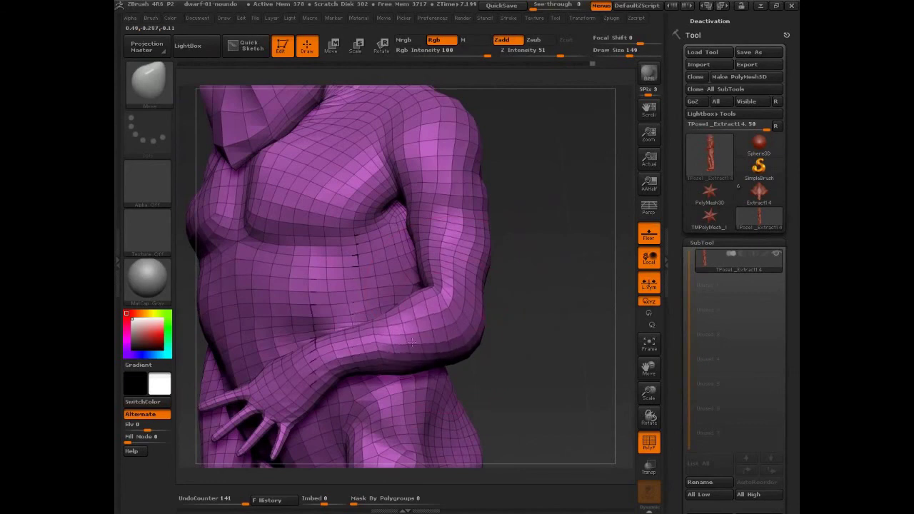
{"action": "left_click_drag", "start_coordinate": [354, 379], "coordinate": [349, 369]}
{"action": "left_click_drag", "start_coordinate": [465, 345], "coordinate": [459, 338]}
{"action": "left_click_drag", "start_coordinate": [546, 336], "coordinate": [504, 336]}
{"action": "left_click_drag", "start_coordinate": [462, 351], "coordinate": [455, 344]}
- Check the left elbow and back from behind and turn off the wireframe display
{"action": "left_click_drag", "start_coordinate": [553, 325], "coordinate": [439, 327]}
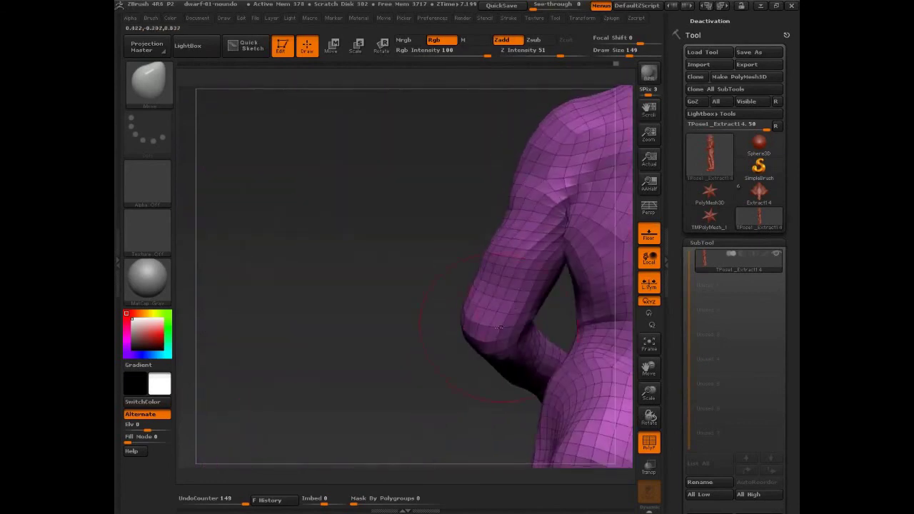
{"action": "left_click_drag", "start_coordinate": [451, 390], "coordinate": [253, 319], "text": "alt"}
{"action": "left_click_drag", "start_coordinate": [531, 329], "coordinate": [563, 346], "text": "alt"}
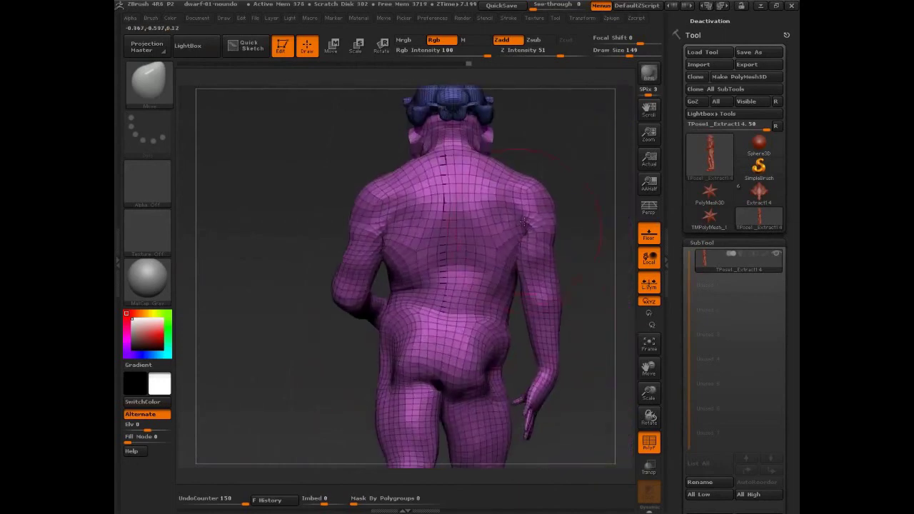
{"action": "mouse_move", "coordinate": [586, 259]}
{"action": "left_mouse_down", "text": "alt"}
{"action": "mouse_move", "coordinate": [514, 343]}
{"action": "mouse_move", "coordinate": [476, 336]}
{"action": "mouse_move", "coordinate": [453, 358]}
{"action": "mouse_move", "coordinate": [355, 367]}
{"action": "mouse_move", "coordinate": [303, 360]}
{"action": "left_mouse_up", "text": "alt"}
{"action": "key", "text": "shift+f"}
{"action": "left_click_drag", "start_coordinate": [303, 360], "coordinate": [357, 429]}
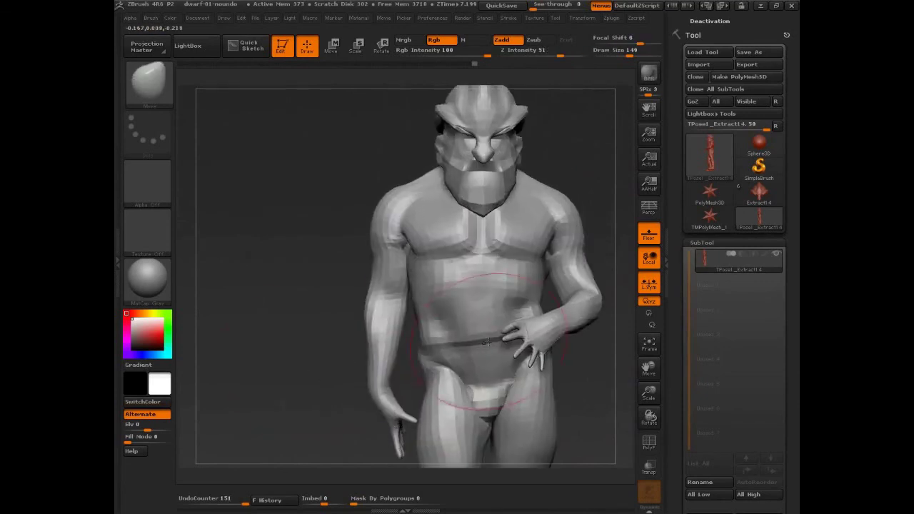
- Unhide the dwarf's coat, cape and other hidden parts and set the draw size to 154
{"action": "key", "text": "s"}
{"action": "key", "text": "f"}
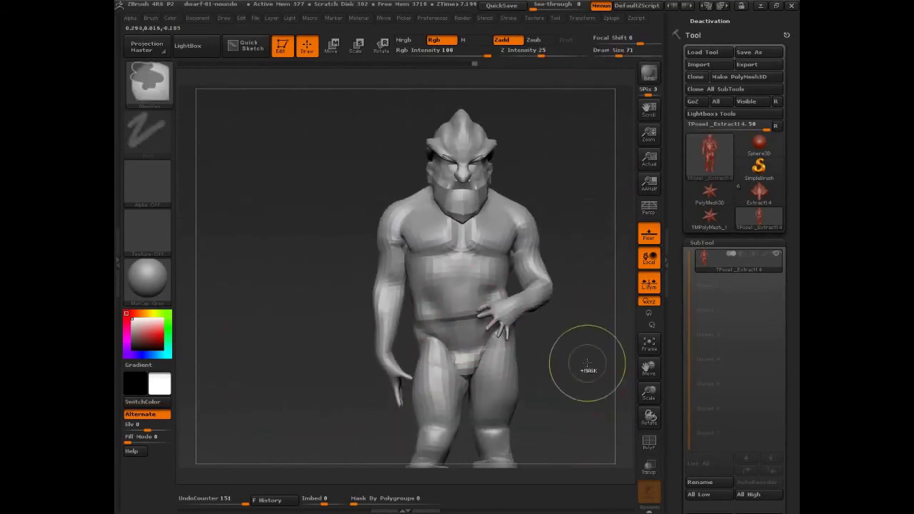
{"action": "left_click", "coordinate": [590, 376], "text": "ctrl+shift"}
{"action": "mouse_move", "coordinate": [599, 395]}
{"action": "left_mouse_down"}
{"action": "mouse_move", "coordinate": [578, 384]}
{"action": "mouse_move", "coordinate": [552, 340]}
{"action": "left_mouse_up"}
{"action": "key", "text": "s"}
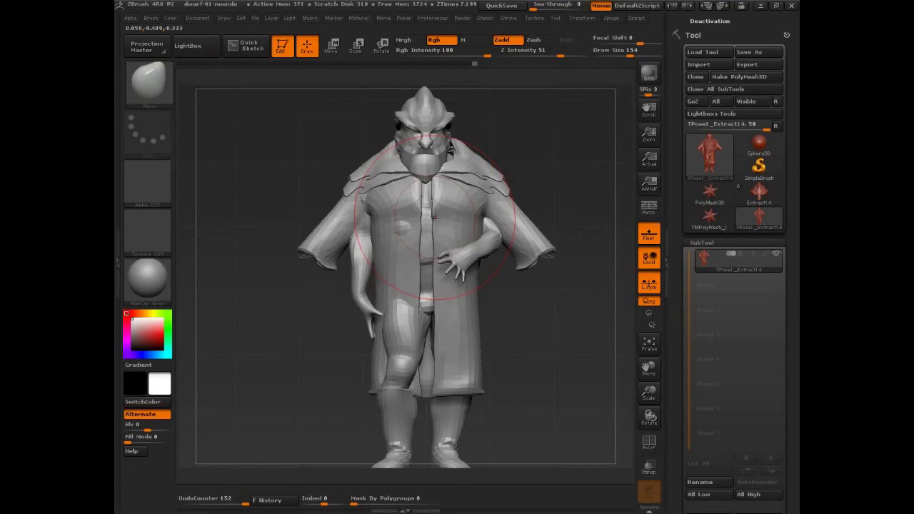
{"action": "mouse_move", "coordinate": [552, 364]}
{"action": "left_mouse_down"}
{"action": "mouse_move", "coordinate": [582, 370]}
{"action": "mouse_move", "coordinate": [586, 362]}
{"action": "mouse_move", "coordinate": [539, 366]}
{"action": "left_mouse_up"}
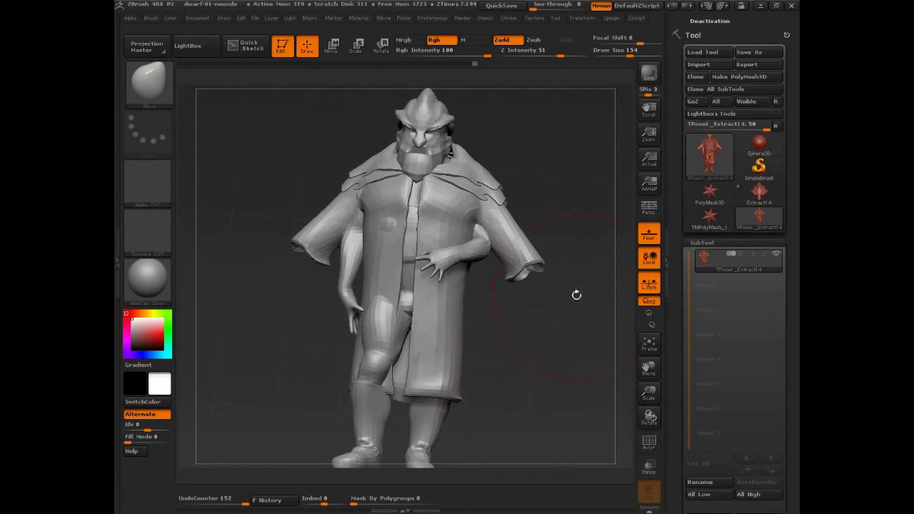
- Transfer the pose from the Transpose Master mesh back to the original subtools with TPose>SubT
{"action": "left_click_drag", "start_coordinate": [743, 30], "coordinate": [753, 127]}
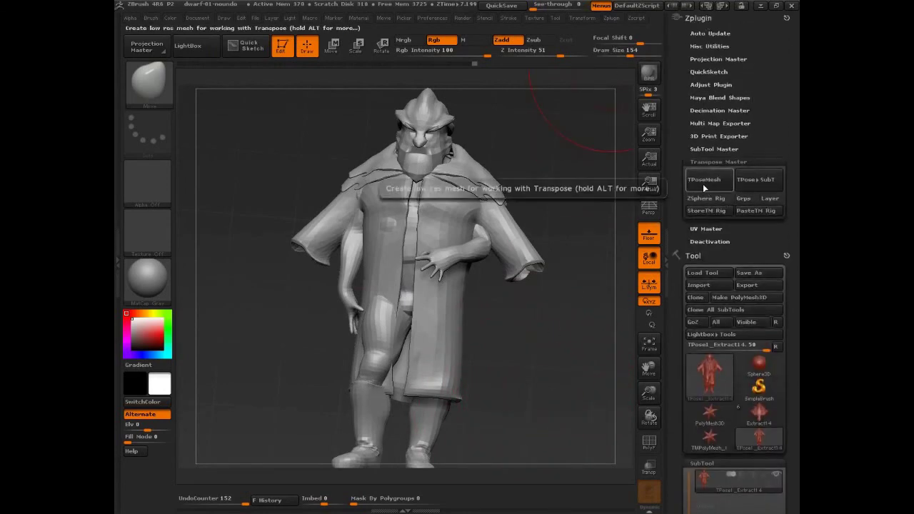
{"action": "left_click", "coordinate": [756, 182]}
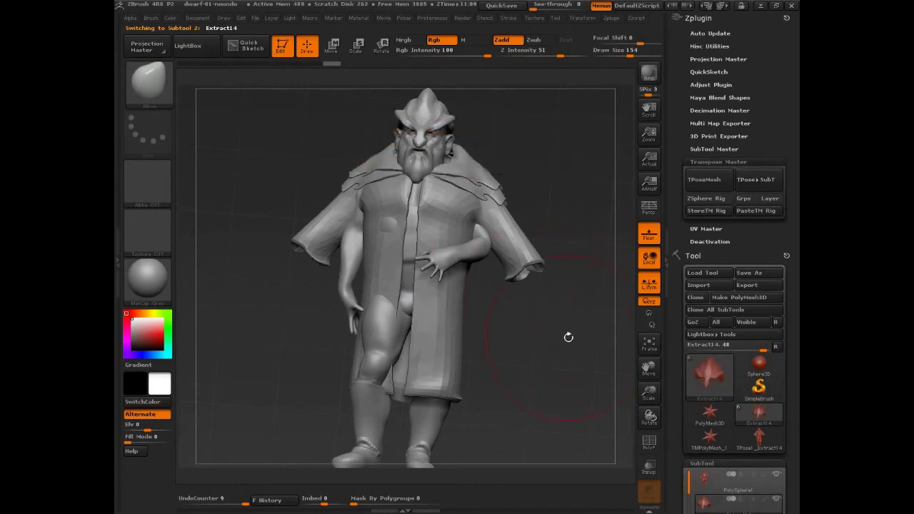
{"action": "left_click_drag", "start_coordinate": [568, 336], "coordinate": [525, 356]}
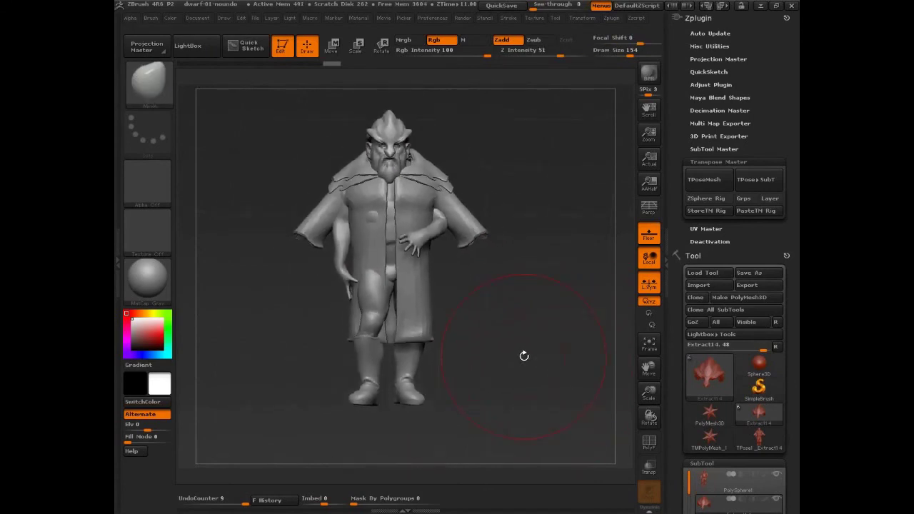
- Hide the Extract13 cape subtool and make the Extract12 coat the active subtool
{"action": "left_click_drag", "start_coordinate": [787, 16], "coordinate": [518, 286]}
{"action": "mouse_move", "coordinate": [570, 305]}
{"action": "left_mouse_down"}
{"action": "mouse_move", "coordinate": [545, 290]}
{"action": "mouse_move", "coordinate": [562, 306]}
{"action": "left_mouse_up"}
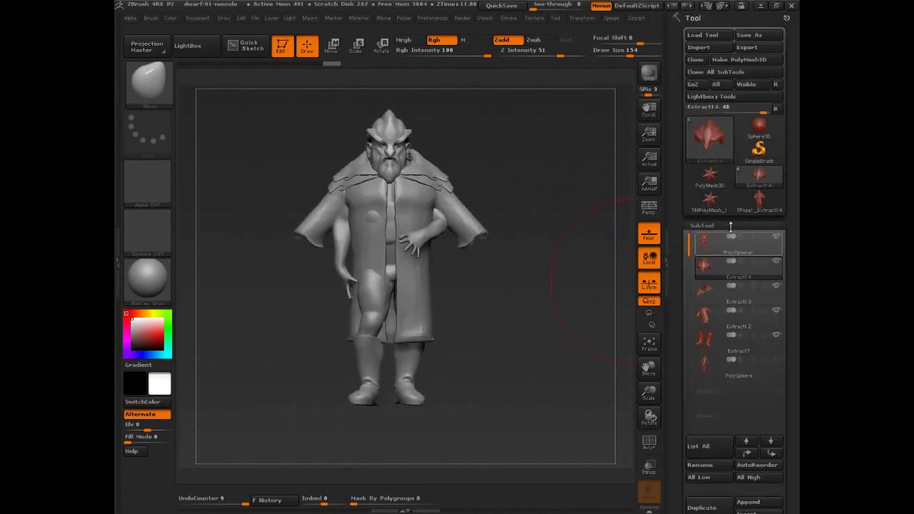
{"action": "left_click_drag", "start_coordinate": [671, 267], "coordinate": [671, 213]}
{"action": "left_click_drag", "start_coordinate": [533, 267], "coordinate": [613, 370]}
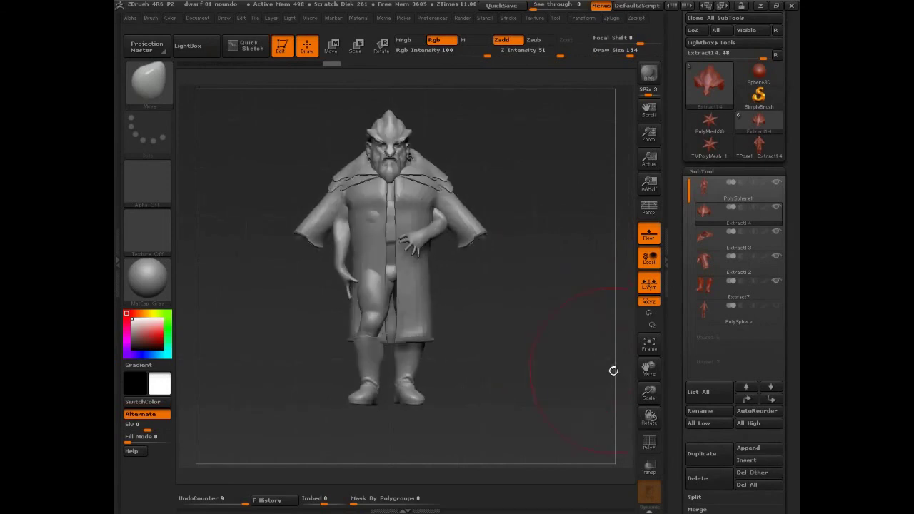
{"action": "left_click", "coordinate": [777, 232]}
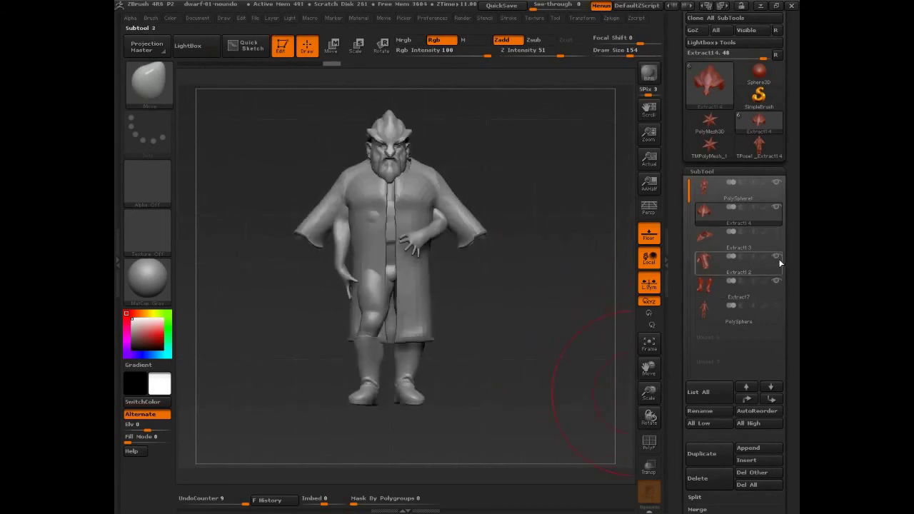
{"action": "left_click_drag", "start_coordinate": [552, 349], "coordinate": [559, 394]}
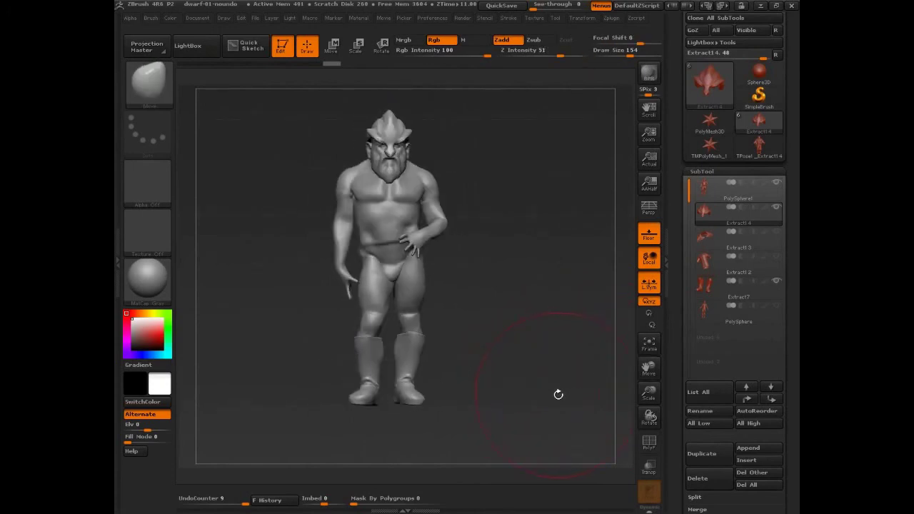
{"action": "mouse_move", "coordinate": [776, 265]}
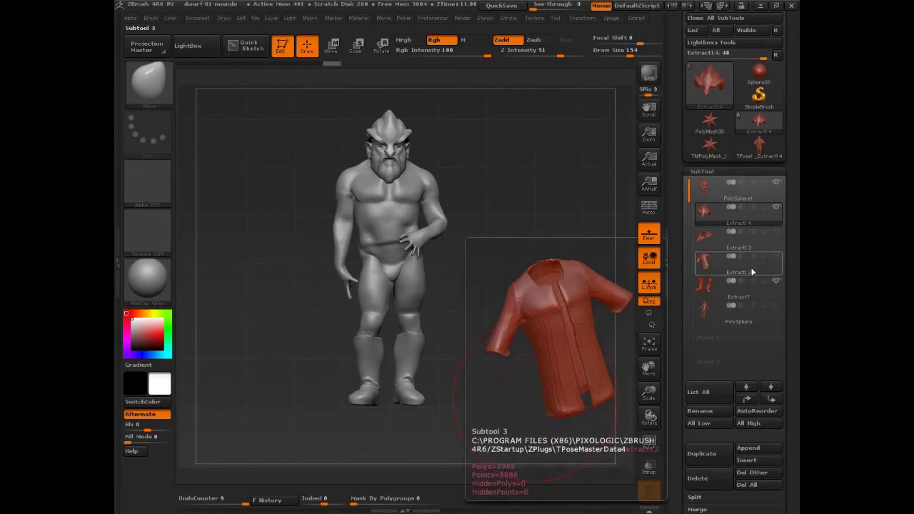
{"action": "left_click", "coordinate": [705, 264]}
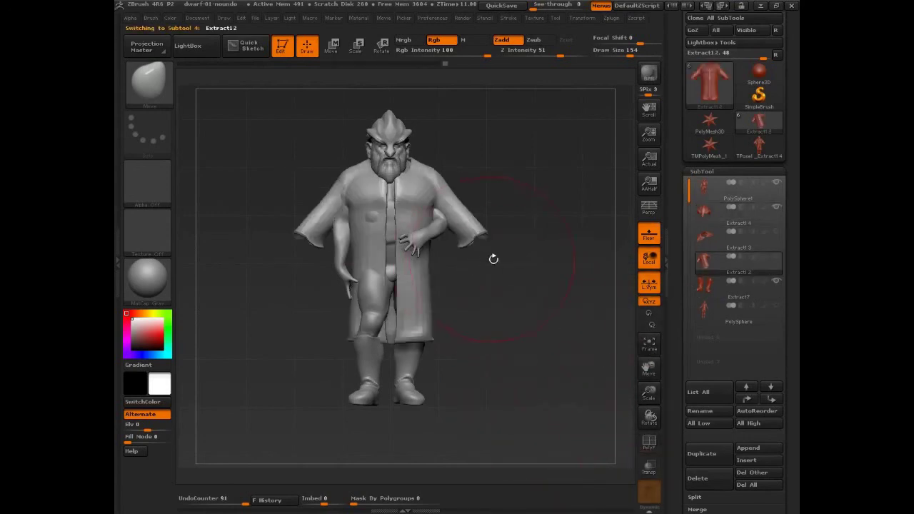
- Mask the coat's body outward from the right shoulder with a topological Transpose mask, leaving the sleeves free
{"action": "left_click_drag", "start_coordinate": [493, 259], "coordinate": [416, 308], "text": "alt"}
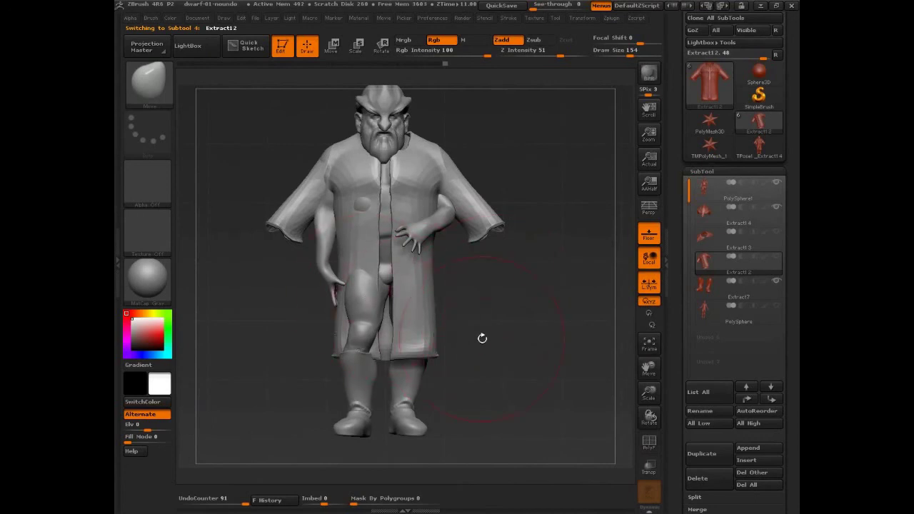
{"action": "mouse_move", "coordinate": [483, 338]}
{"action": "left_mouse_down"}
{"action": "mouse_move", "coordinate": [558, 340]}
{"action": "mouse_move", "coordinate": [482, 325]}
{"action": "left_mouse_up"}
{"action": "key", "text": "r"}
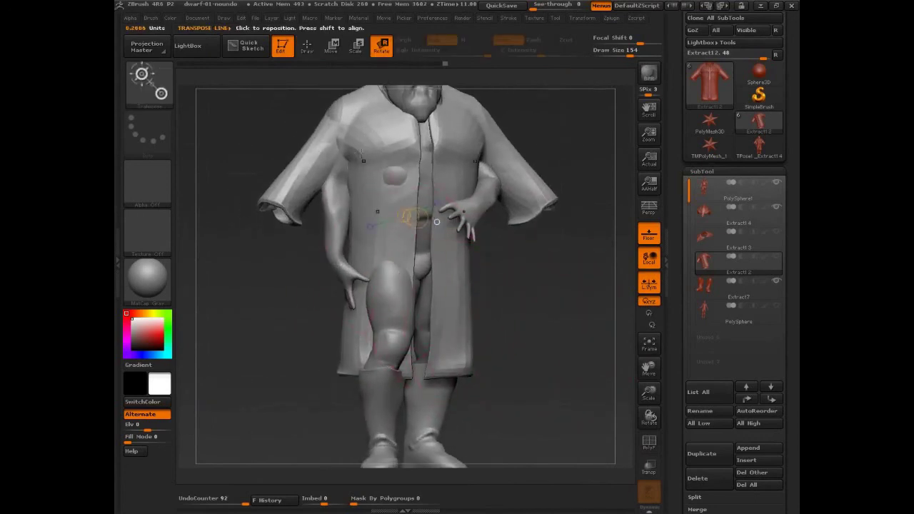
{"action": "left_click_drag", "start_coordinate": [356, 139], "coordinate": [334, 163], "text": "ctrl"}
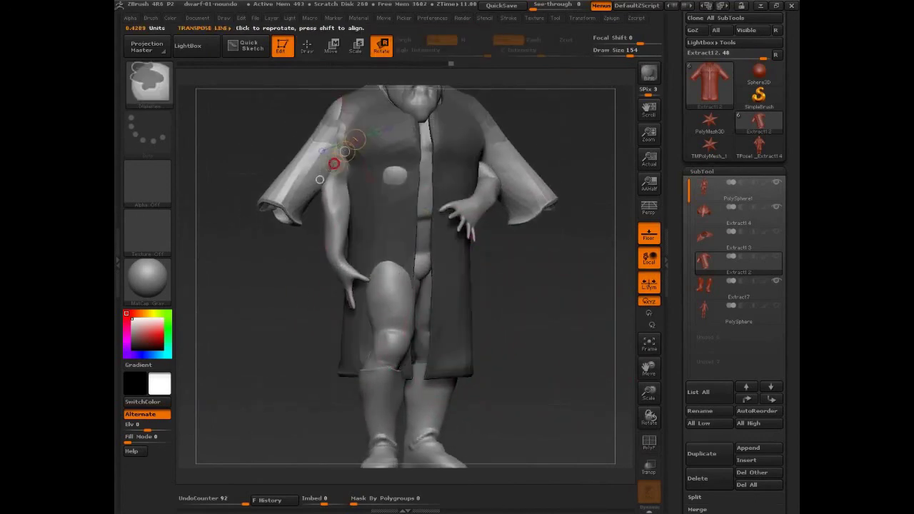
- Set the draw size to 227 and mask the coat's left sleeve so only the right sleeve stays editable
{"action": "key", "text": "q"}
{"action": "mouse_move", "coordinate": [282, 241]}
{"action": "left_mouse_down"}
{"action": "mouse_move", "coordinate": [307, 239]}
{"action": "mouse_move", "coordinate": [316, 256]}
{"action": "left_mouse_up"}
{"action": "key", "text": "bracketright"}
{"action": "key", "text": "bracketright"}
{"action": "key", "text": "bracketright"}
{"action": "key", "text": "bracketright"}
{"action": "mouse_move", "coordinate": [488, 298]}
{"action": "left_mouse_down"}
{"action": "mouse_move", "coordinate": [496, 289]}
{"action": "mouse_move", "coordinate": [488, 282]}
{"action": "mouse_move", "coordinate": [557, 237]}
{"action": "left_mouse_up"}
{"action": "mouse_move", "coordinate": [603, 114]}
{"action": "left_mouse_down", "text": "ctrl"}
{"action": "mouse_move", "coordinate": [445, 325]}
{"action": "mouse_move", "coordinate": [422, 322]}
{"action": "left_mouse_up", "text": "ctrl"}
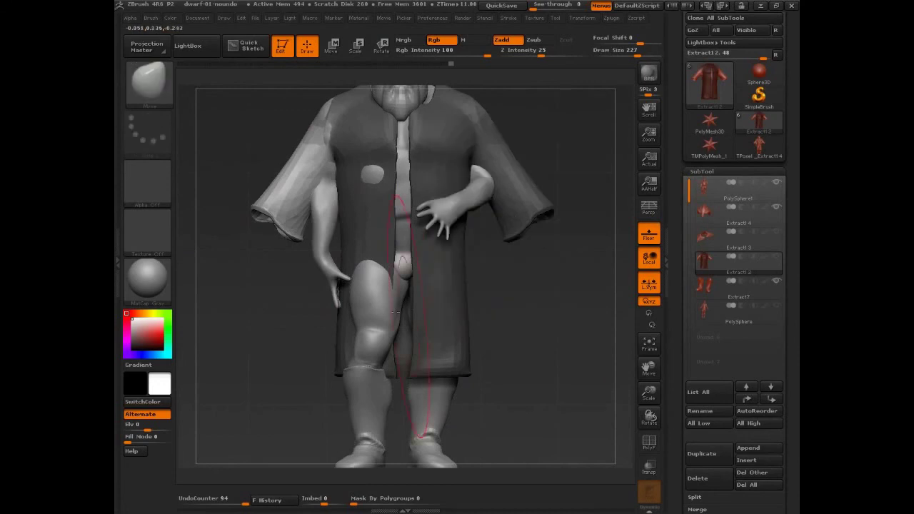
- Pull the coat's right sleeve down over the posed right arm with the Move brush and clear the mask
{"action": "left_click_drag", "start_coordinate": [290, 207], "coordinate": [321, 211]}
{"action": "left_click_drag", "start_coordinate": [243, 283], "coordinate": [300, 277]}
{"action": "left_click_drag", "start_coordinate": [260, 219], "coordinate": [266, 233]}
{"action": "right_click", "coordinate": [306, 297]}
{"action": "mouse_move", "coordinate": [487, 221]}
{"action": "left_mouse_down", "text": "alt"}
{"action": "mouse_move", "coordinate": [526, 299]}
{"action": "mouse_move", "coordinate": [389, 230]}
{"action": "mouse_move", "coordinate": [384, 210]}
{"action": "left_mouse_up", "text": "alt"}
- Set the draw size to 119 and refine the right sleeve's shoulder and cuff from the side and front
{"action": "key", "text": "s"}
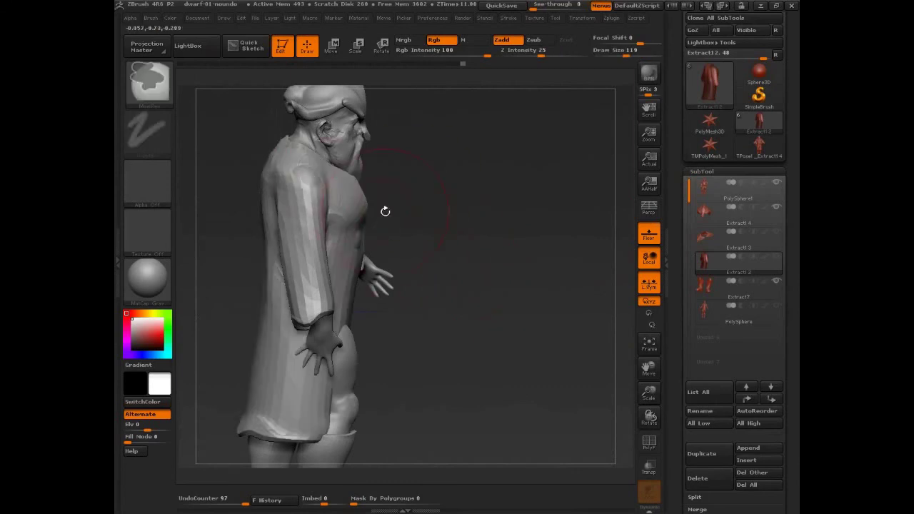
{"action": "left_click_drag", "start_coordinate": [316, 187], "coordinate": [304, 192]}
{"action": "left_click_drag", "start_coordinate": [413, 179], "coordinate": [325, 185]}
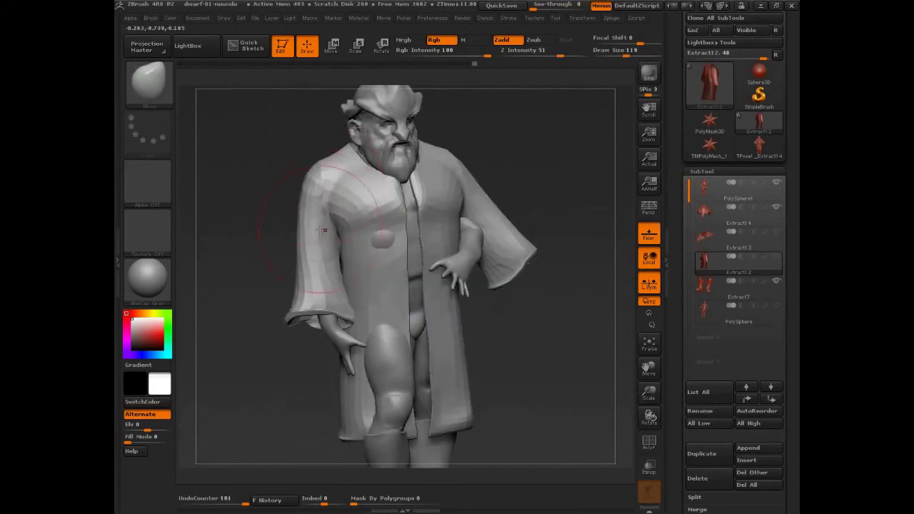
{"action": "left_click_drag", "start_coordinate": [316, 326], "coordinate": [316, 327]}
{"action": "left_click_drag", "start_coordinate": [296, 350], "coordinate": [385, 308]}
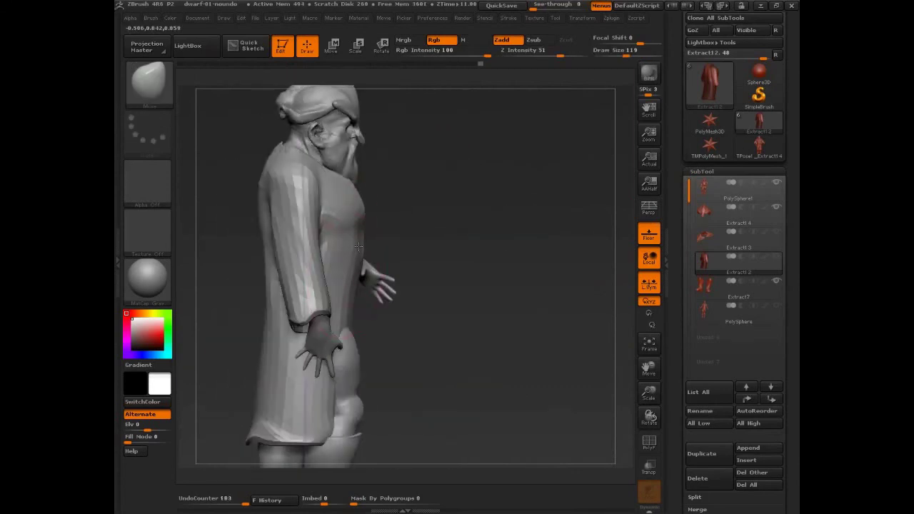
{"action": "mouse_move", "coordinate": [416, 269]}
{"action": "left_mouse_down"}
{"action": "mouse_move", "coordinate": [445, 285]}
{"action": "mouse_move", "coordinate": [454, 339]}
{"action": "left_mouse_up"}
- Set the draw size to 233 and pull the coat's lower front panel forward over the right leg
{"action": "mouse_move", "coordinate": [454, 341]}
{"action": "left_mouse_down", "text": "alt"}
{"action": "mouse_move", "coordinate": [479, 248]}
{"action": "mouse_move", "coordinate": [443, 250]}
{"action": "left_mouse_up", "text": "alt"}
{"action": "key", "text": "s"}
{"action": "left_click_drag", "start_coordinate": [384, 312], "coordinate": [401, 312]}
{"action": "left_click_drag", "start_coordinate": [365, 294], "coordinate": [382, 302]}
{"action": "left_click_drag", "start_coordinate": [518, 294], "coordinate": [377, 279]}
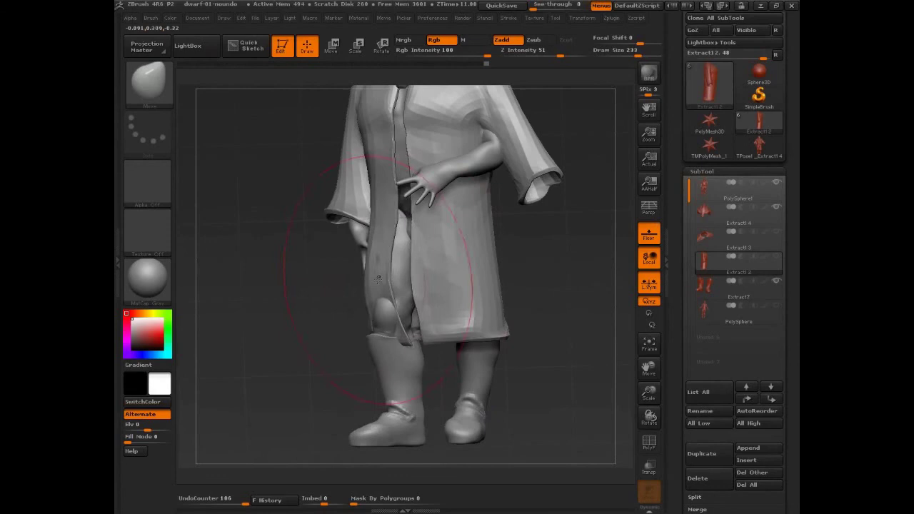
- Set the draw size to 140 and adjust the coat's front edge near the hem over the right knee
{"action": "key", "text": "s"}
{"action": "left_click", "coordinate": [410, 300]}
{"action": "left_click_drag", "start_coordinate": [525, 292], "coordinate": [446, 300]}
{"action": "left_click_drag", "start_coordinate": [402, 326], "coordinate": [355, 335]}
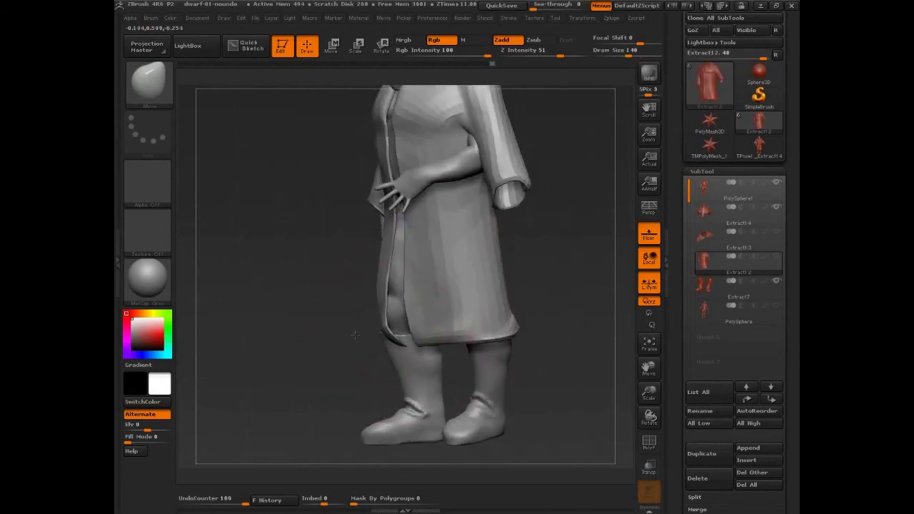
- Pull the coat's front edge back at the hem and apply a topological mask to the coat's right half
{"action": "left_click_drag", "start_coordinate": [427, 332], "coordinate": [448, 327]}
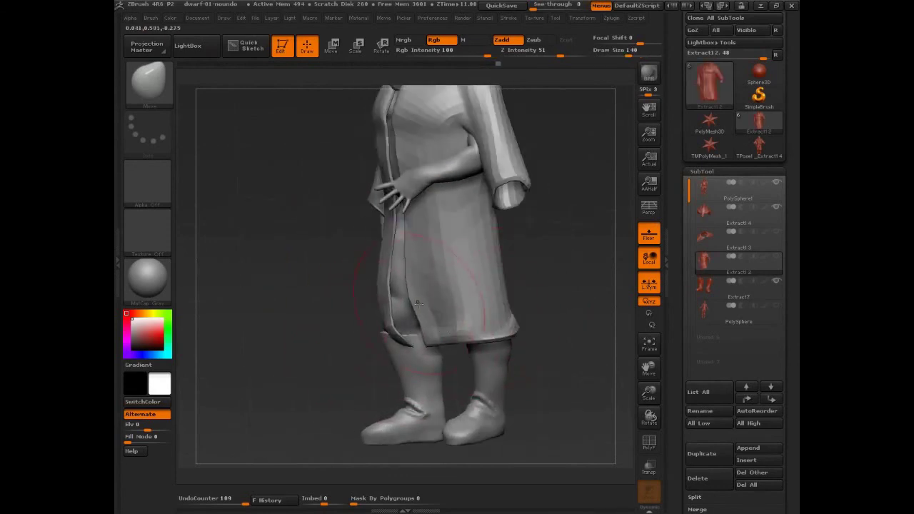
{"action": "key", "text": "w"}
{"action": "left_click_drag", "start_coordinate": [557, 285], "coordinate": [599, 287]}
{"action": "mouse_move", "coordinate": [427, 292]}
{"action": "left_mouse_down", "text": "ctrl"}
{"action": "mouse_move", "coordinate": [361, 293]}
{"action": "mouse_move", "coordinate": [473, 290]}
{"action": "left_mouse_up", "text": "ctrl"}
{"action": "left_click_drag", "start_coordinate": [381, 284], "coordinate": [451, 283], "text": "ctrl"}
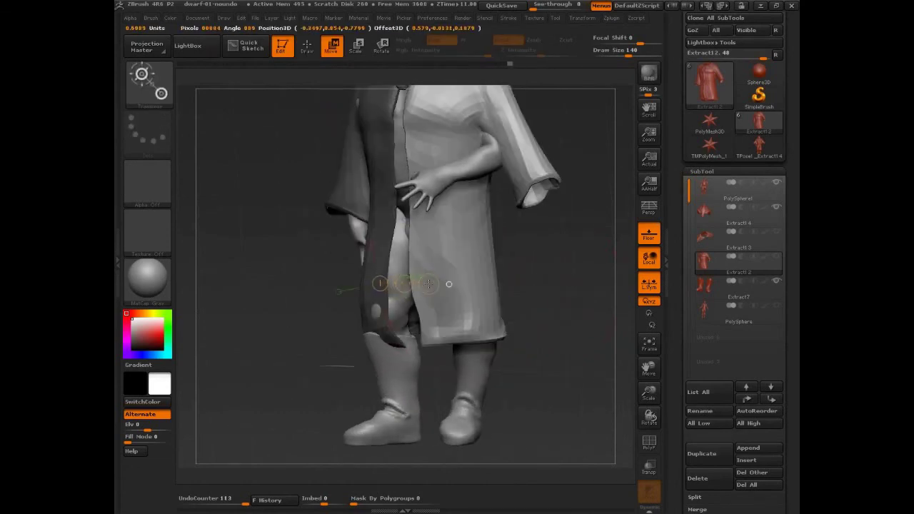
- Set the draw size to 263, try reshaping the coat's lower left front panel with the Move brush, and undo the strokes
{"action": "left_click_drag", "start_coordinate": [543, 291], "coordinate": [441, 323]}
{"action": "mouse_move", "coordinate": [518, 184]}
{"action": "left_mouse_down"}
{"action": "mouse_move", "coordinate": [530, 331]}
{"action": "mouse_move", "coordinate": [549, 310]}
{"action": "mouse_move", "coordinate": [471, 333]}
{"action": "left_mouse_up"}
{"action": "key", "text": "q"}
{"action": "key", "text": "s"}
{"action": "key", "text": "w"}
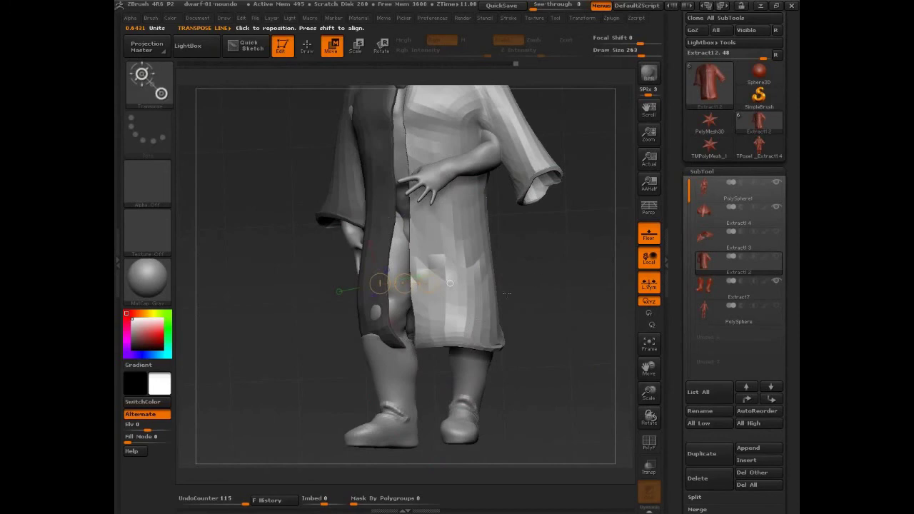
{"action": "key", "text": "q"}
{"action": "left_click_drag", "start_coordinate": [585, 335], "coordinate": [529, 329]}
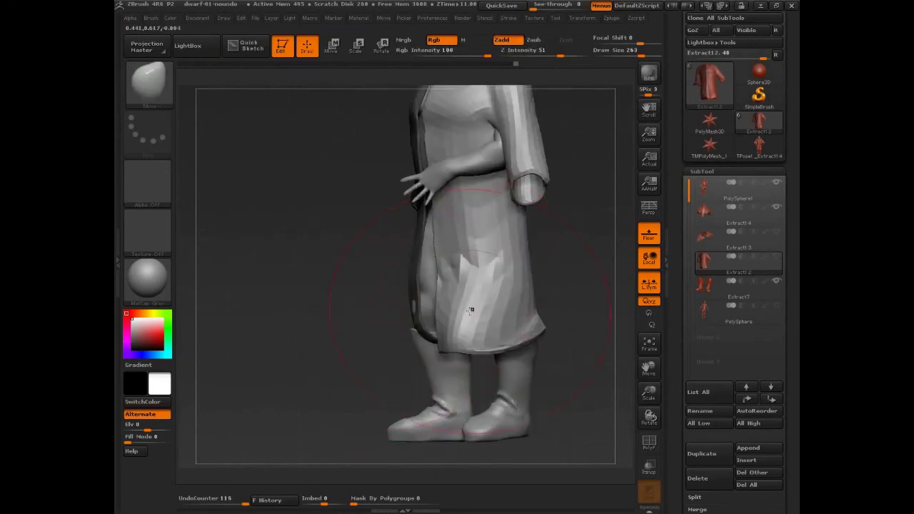
{"action": "key", "text": "ctrl"}
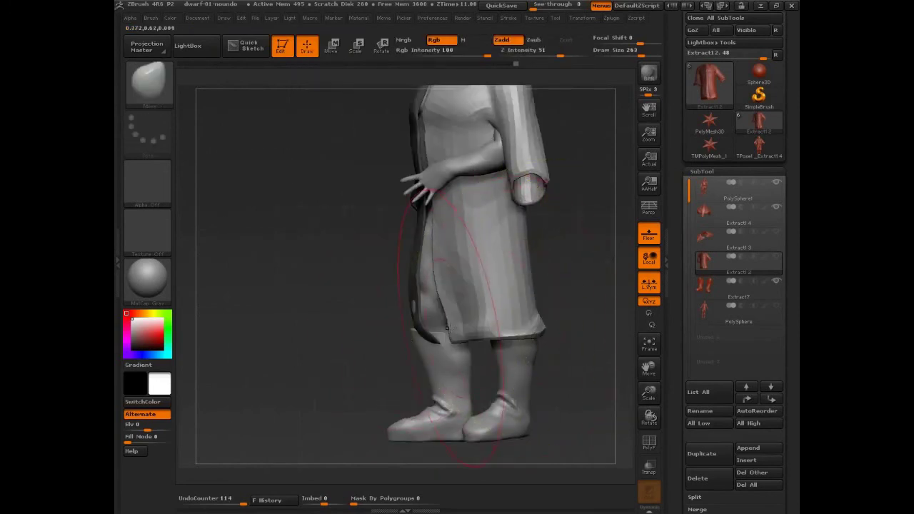
{"action": "key", "text": "ctrl+z"}
{"action": "key", "text": "ctrl+z"}
- Pull the coat's left front panel back to open it over the legs and reshape its rear hem corner
{"action": "key", "text": "ctrl+shift+z"}
{"action": "key", "text": "ctrl+shift+z"}
{"action": "key", "text": "ctrl+shift+z"}
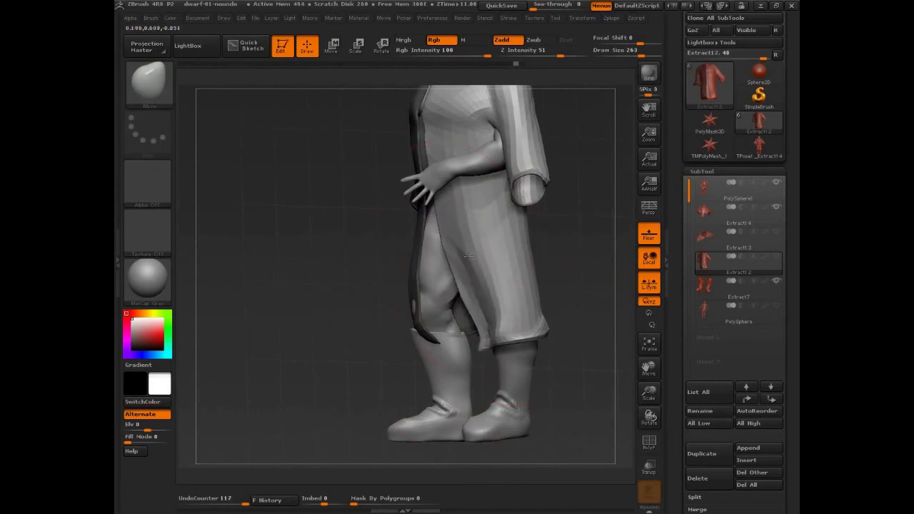
{"action": "key", "text": "ctrl+shift+z"}
{"action": "key", "text": "ctrl+shift+z"}
{"action": "key", "text": "ctrl+shift+z"}
{"action": "key", "text": "ctrl+shift+z"}
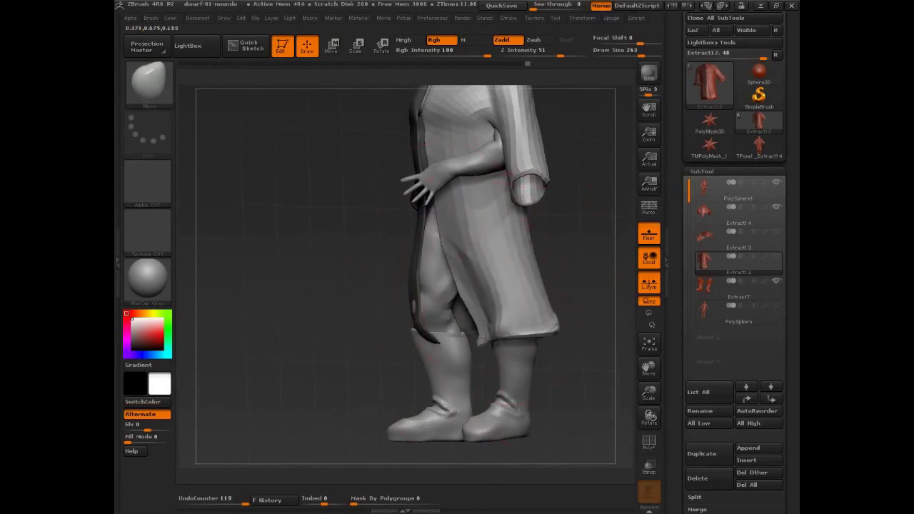
- Invert the mask, set the draw size to 164, and shape the coat's right front panel over the right leg
{"action": "key", "text": "ctrl+shift+z"}
{"action": "key", "text": "ctrl+shift+z"}
{"action": "key", "text": "s"}
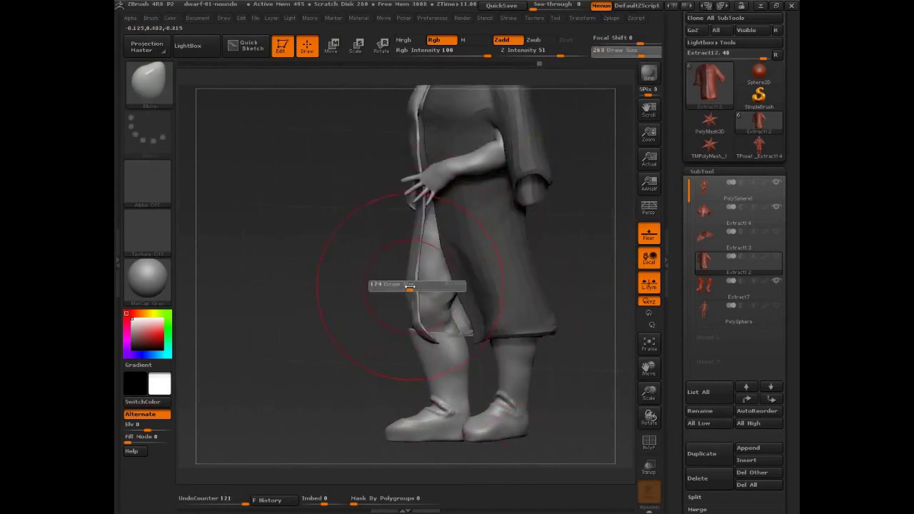
{"action": "left_click_drag", "start_coordinate": [388, 286], "coordinate": [422, 284]}
{"action": "left_click_drag", "start_coordinate": [317, 264], "coordinate": [400, 327]}
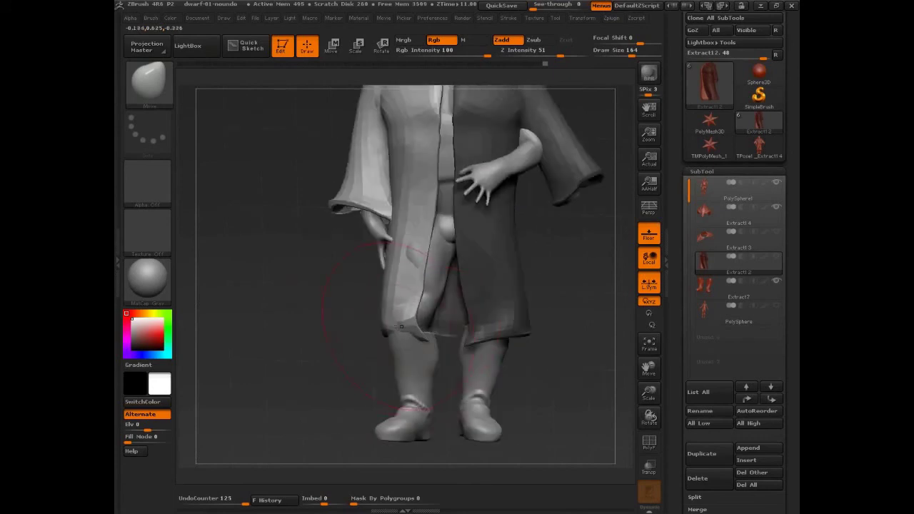
{"action": "key", "text": "ctrl+shift+z"}
{"action": "key", "text": "ctrl+shift+z"}
{"action": "key", "text": "ctrl+shift+z"}
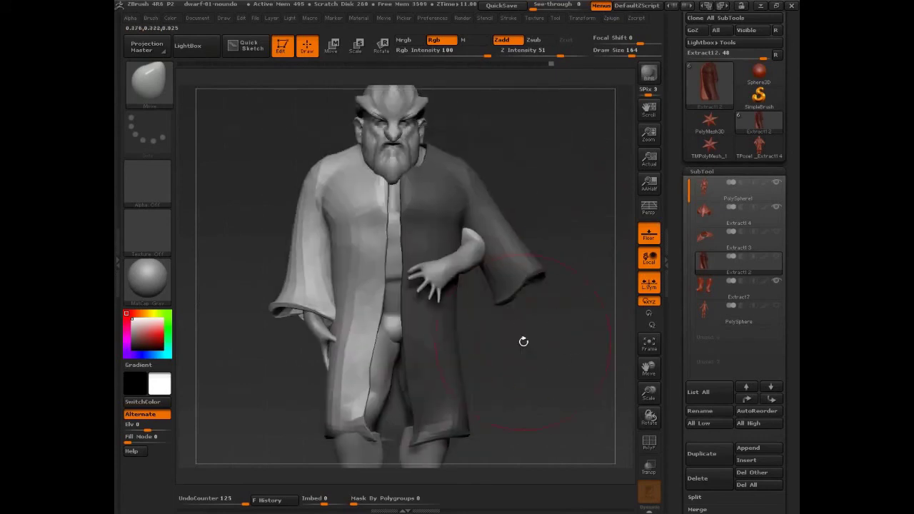
{"action": "key", "text": "ctrl+shift+z"}
- Mask the whole coat except the left sleeve with a topological transpose mask, starting at the shoulder
{"action": "key", "text": "w"}
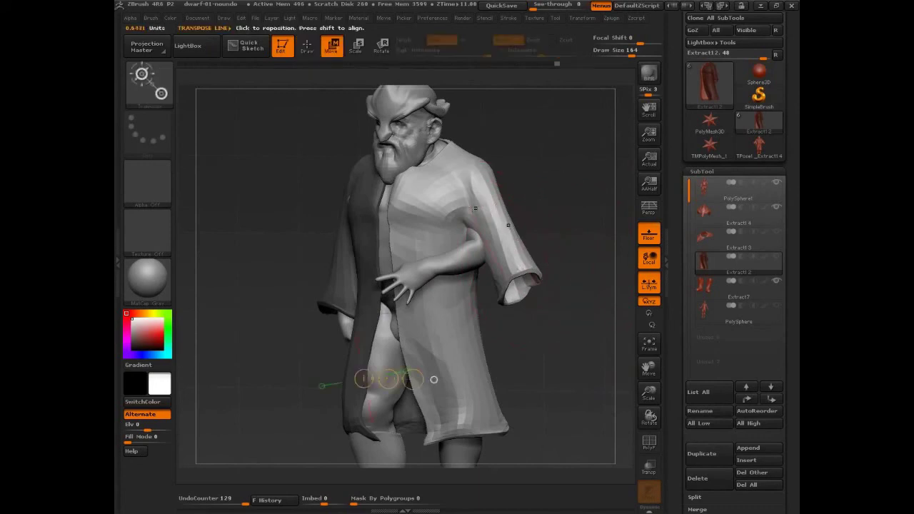
{"action": "left_click_drag", "start_coordinate": [464, 200], "coordinate": [481, 245]}
{"action": "key", "text": "r"}
{"action": "left_click_drag", "start_coordinate": [593, 223], "coordinate": [350, 322]}
{"action": "left_click_drag", "start_coordinate": [350, 321], "coordinate": [346, 346]}
{"action": "left_click_drag", "start_coordinate": [482, 190], "coordinate": [469, 206], "text": "ctrl"}
{"action": "left_click_drag", "start_coordinate": [360, 300], "coordinate": [549, 287]}
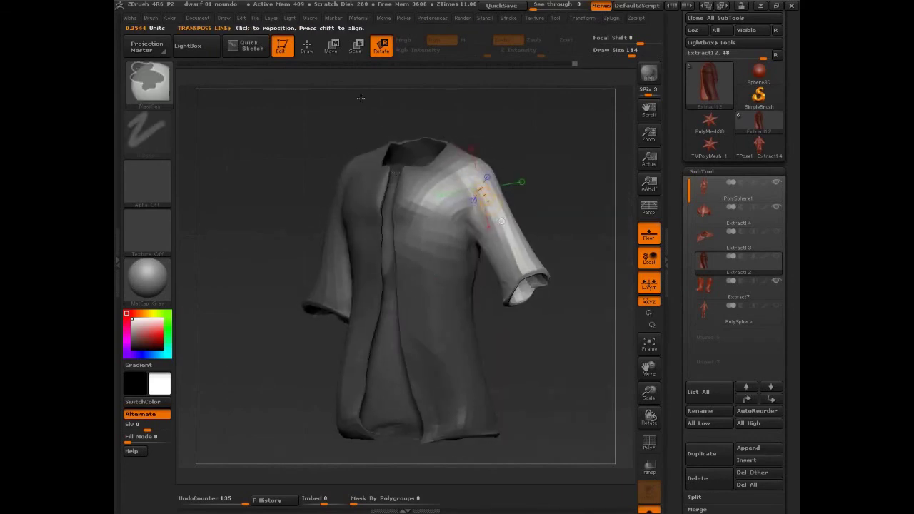
{"action": "left_click_drag", "start_coordinate": [361, 98], "coordinate": [476, 291], "text": "ctrl"}
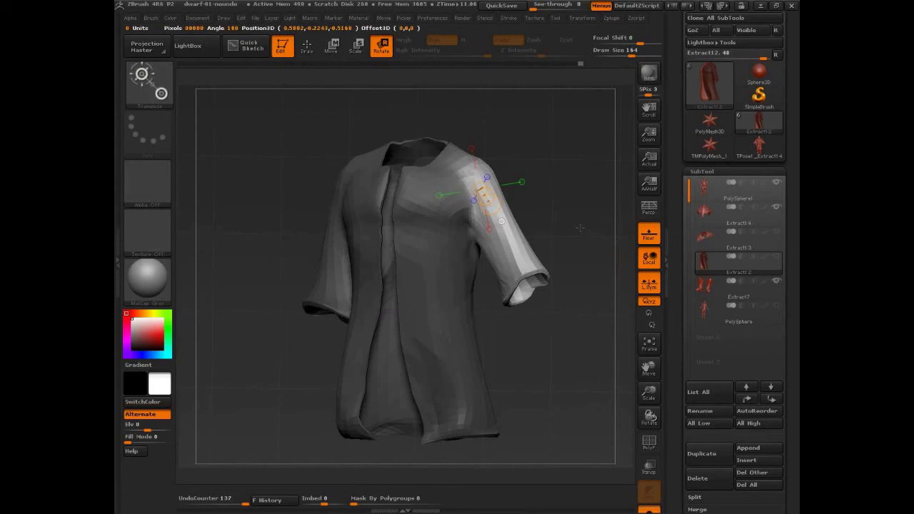
- Mask the left sleeve down to the elbow and bend its lower part along the forearm with the transpose line
{"action": "key", "text": "alt+shift+s"}
{"action": "left_click_drag", "start_coordinate": [615, 230], "coordinate": [570, 235]}
{"action": "mouse_move", "coordinate": [487, 163]}
{"action": "left_mouse_down"}
{"action": "mouse_move", "coordinate": [511, 306]}
{"action": "mouse_move", "coordinate": [522, 305]}
{"action": "mouse_move", "coordinate": [508, 289]}
{"action": "left_mouse_up"}
{"action": "left_click_drag", "start_coordinate": [580, 287], "coordinate": [523, 285]}
{"action": "left_click_drag", "start_coordinate": [392, 124], "coordinate": [573, 236], "text": "ctrl"}
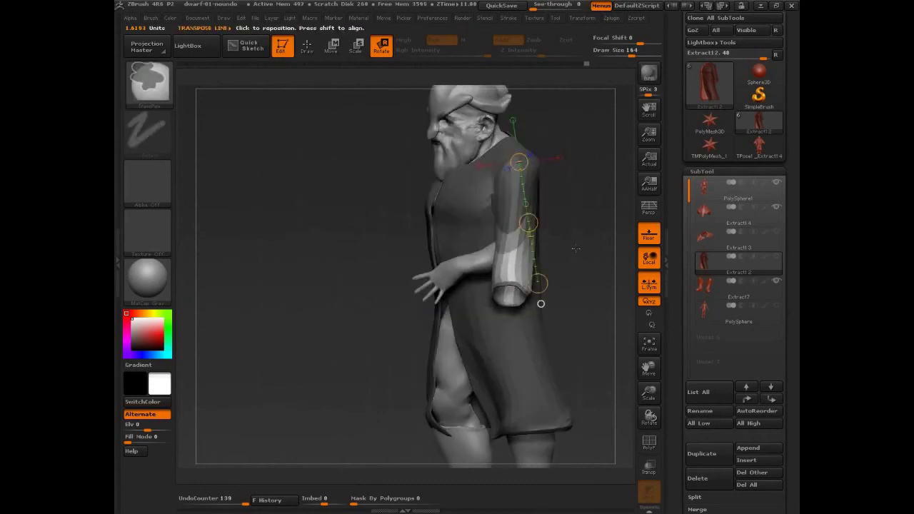
{"action": "mouse_move", "coordinate": [513, 224]}
{"action": "left_mouse_down"}
{"action": "mouse_move", "coordinate": [590, 216]}
{"action": "mouse_move", "coordinate": [570, 252]}
{"action": "mouse_move", "coordinate": [544, 268]}
{"action": "left_mouse_up"}
{"action": "key", "text": "w"}
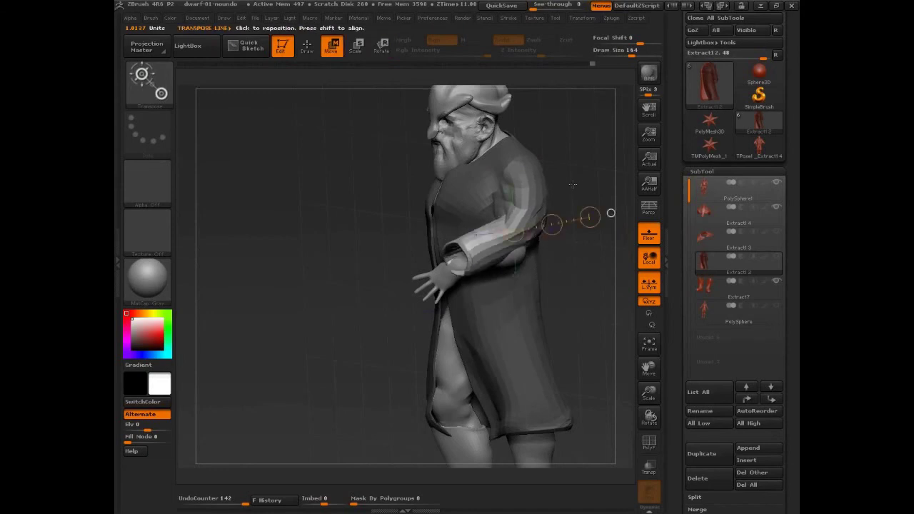
- Fit the bent left sleeve around the forearm, elbow and shoulder with the Move brush at draw size 136
{"action": "key", "text": "q"}
{"action": "key", "text": "s"}
{"action": "mouse_move", "coordinate": [514, 231]}
{"action": "left_mouse_down"}
{"action": "mouse_move", "coordinate": [574, 197]}
{"action": "mouse_move", "coordinate": [577, 265]}
{"action": "mouse_move", "coordinate": [533, 278]}
{"action": "mouse_move", "coordinate": [579, 280]}
{"action": "mouse_move", "coordinate": [513, 277]}
{"action": "mouse_move", "coordinate": [538, 286]}
{"action": "mouse_move", "coordinate": [527, 300]}
{"action": "left_mouse_up"}
{"action": "key", "text": "s"}
{"action": "mouse_move", "coordinate": [543, 251]}
{"action": "left_mouse_down"}
{"action": "mouse_move", "coordinate": [533, 303]}
{"action": "mouse_move", "coordinate": [572, 283]}
{"action": "mouse_move", "coordinate": [565, 274]}
{"action": "left_mouse_up"}
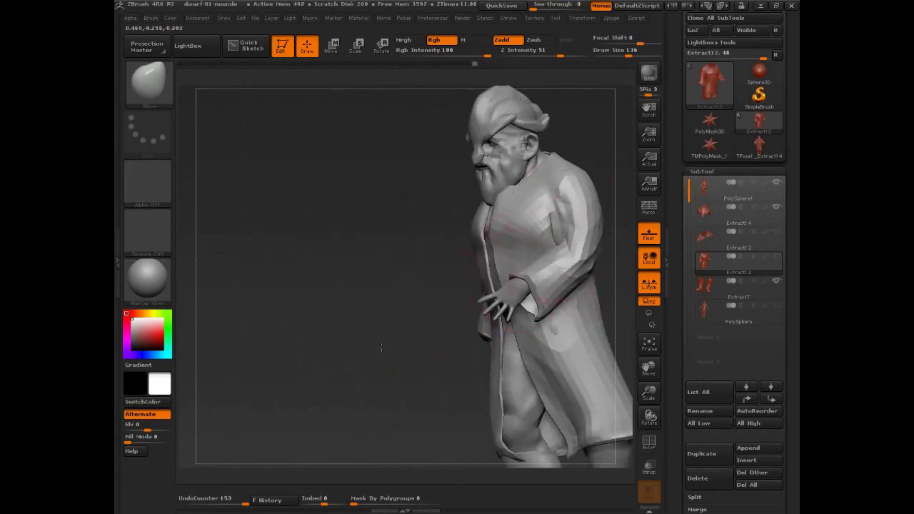
{"action": "left_click_drag", "start_coordinate": [380, 348], "coordinate": [459, 345]}
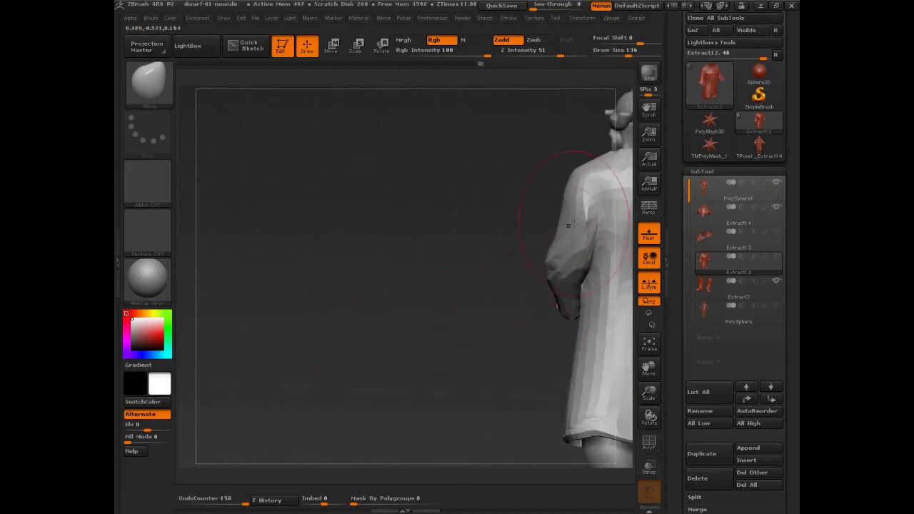
{"action": "left_click_drag", "start_coordinate": [557, 214], "coordinate": [524, 316]}
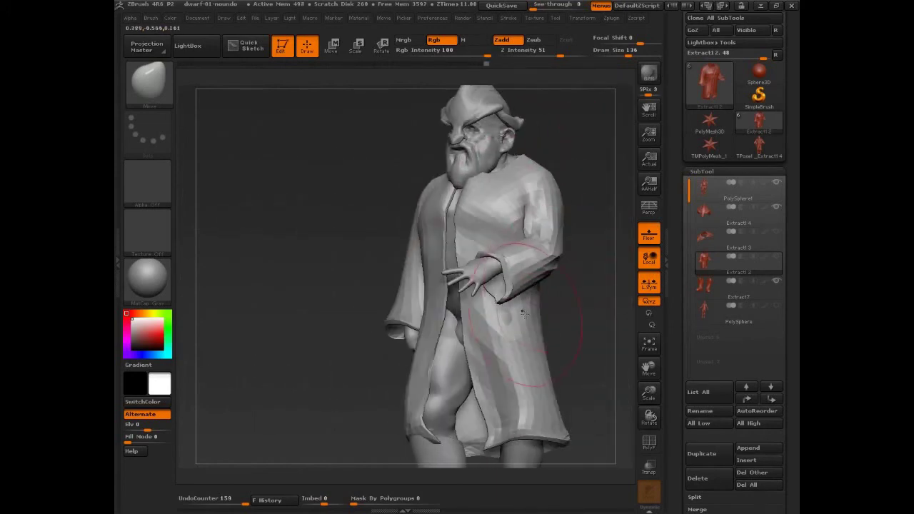
{"action": "left_click_drag", "start_coordinate": [578, 294], "coordinate": [591, 312]}
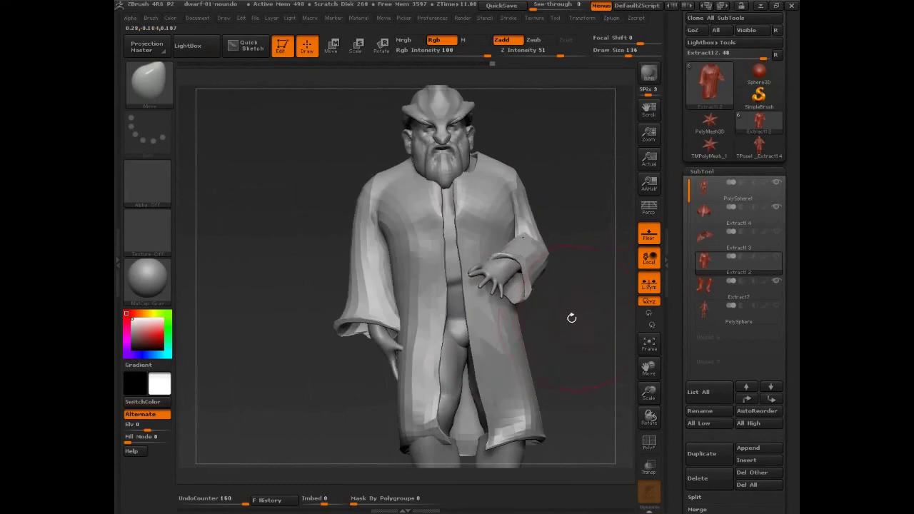
- Mask the coat's right half and pull the left front edge across the chest and waist to close the opening
{"action": "key", "text": "w"}
{"action": "left_click_drag", "start_coordinate": [437, 257], "coordinate": [501, 244], "text": "ctrl"}
{"action": "key", "text": "q"}
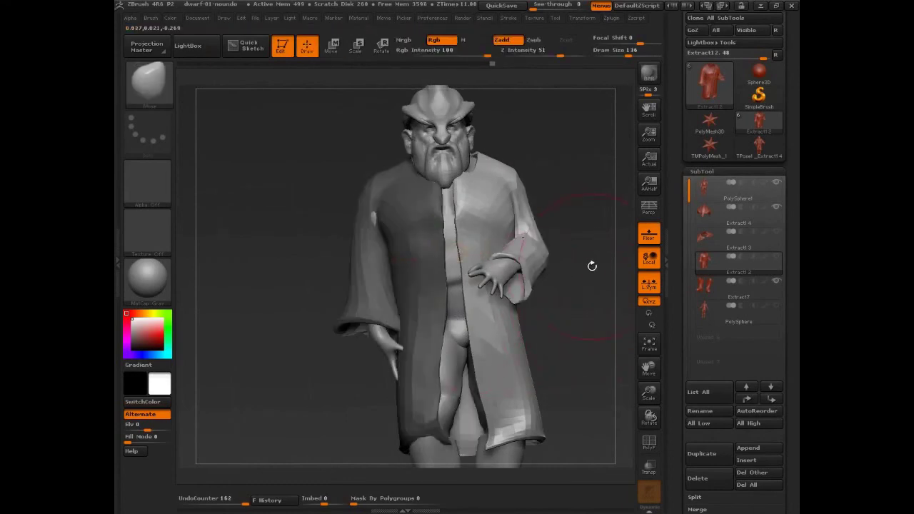
{"action": "mouse_move", "coordinate": [592, 265]}
{"action": "left_mouse_down"}
{"action": "mouse_move", "coordinate": [449, 212]}
{"action": "mouse_move", "coordinate": [458, 182]}
{"action": "left_mouse_up"}
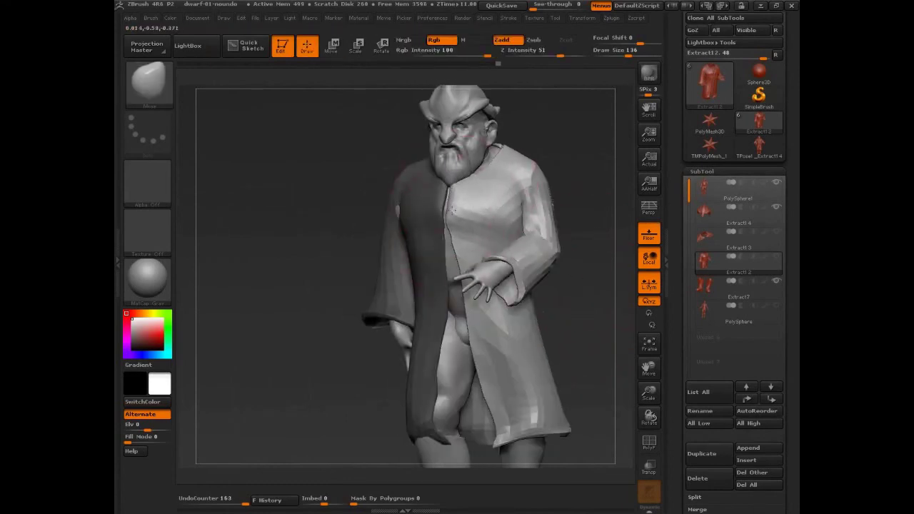
{"action": "mouse_move", "coordinate": [484, 278]}
{"action": "left_mouse_down"}
{"action": "mouse_move", "coordinate": [465, 361]}
{"action": "mouse_move", "coordinate": [457, 229]}
{"action": "mouse_move", "coordinate": [449, 314]}
{"action": "left_mouse_up"}
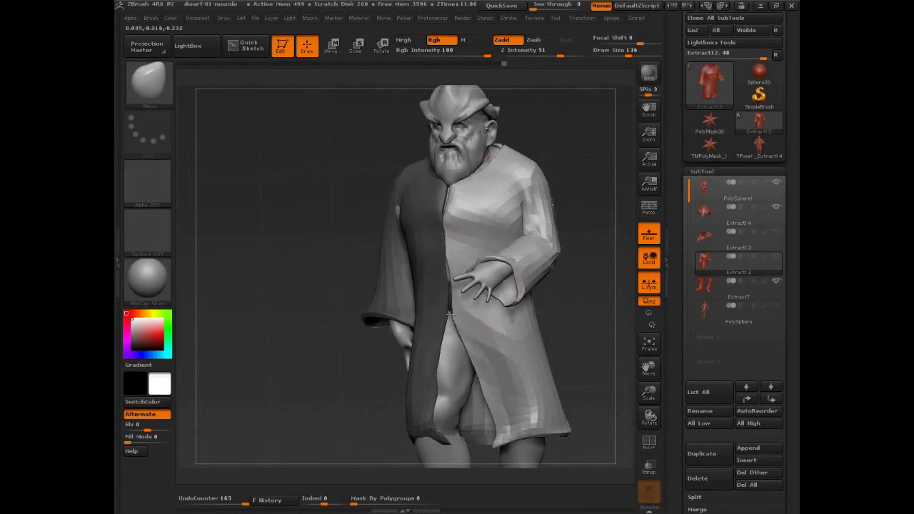
{"action": "mouse_move", "coordinate": [558, 323]}
{"action": "left_mouse_down"}
{"action": "mouse_move", "coordinate": [493, 320]}
{"action": "mouse_move", "coordinate": [620, 343]}
{"action": "left_mouse_up"}
{"action": "left_click_drag", "start_coordinate": [494, 423], "coordinate": [451, 420]}
{"action": "left_click_drag", "start_coordinate": [460, 359], "coordinate": [451, 361]}
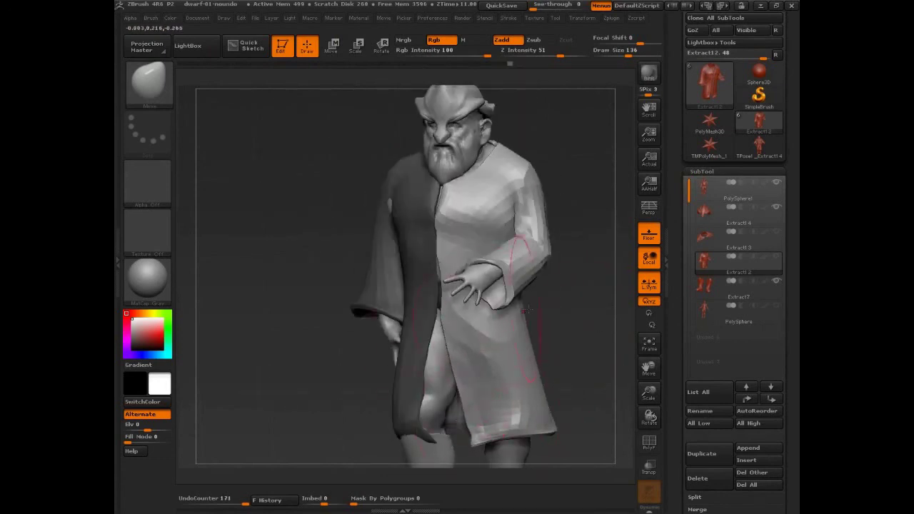
- Invert the mask and pull the coat's right front edge over to meet the left panel from chest to knee
{"action": "left_click", "coordinate": [554, 303], "text": "ctrl"}
{"action": "left_click_drag", "start_coordinate": [553, 302], "coordinate": [513, 338]}
{"action": "left_click_drag", "start_coordinate": [425, 397], "coordinate": [453, 399]}
{"action": "mouse_move", "coordinate": [432, 344]}
{"action": "left_mouse_down"}
{"action": "mouse_move", "coordinate": [446, 341]}
{"action": "mouse_move", "coordinate": [449, 368]}
{"action": "left_mouse_up"}
{"action": "left_click_drag", "start_coordinate": [571, 225], "coordinate": [429, 219]}
{"action": "left_click_drag", "start_coordinate": [392, 283], "coordinate": [443, 289]}
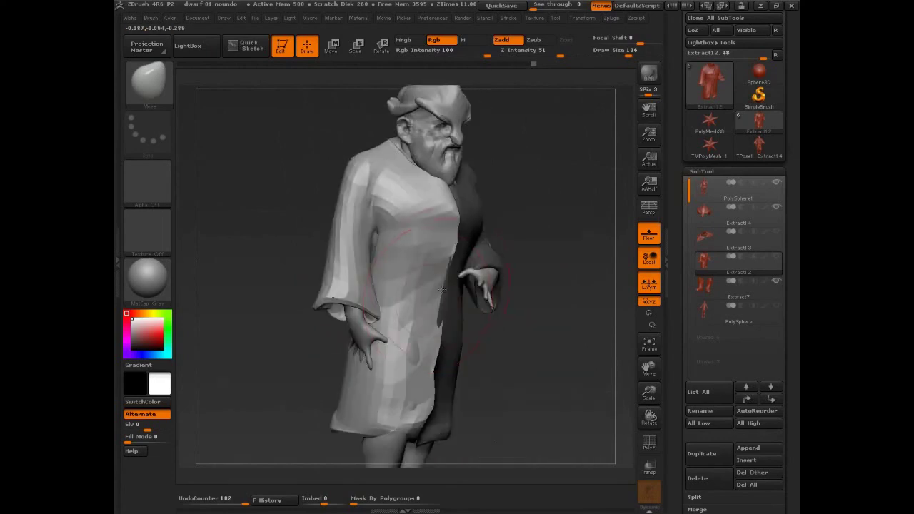
{"action": "left_click_drag", "start_coordinate": [532, 341], "coordinate": [453, 355]}
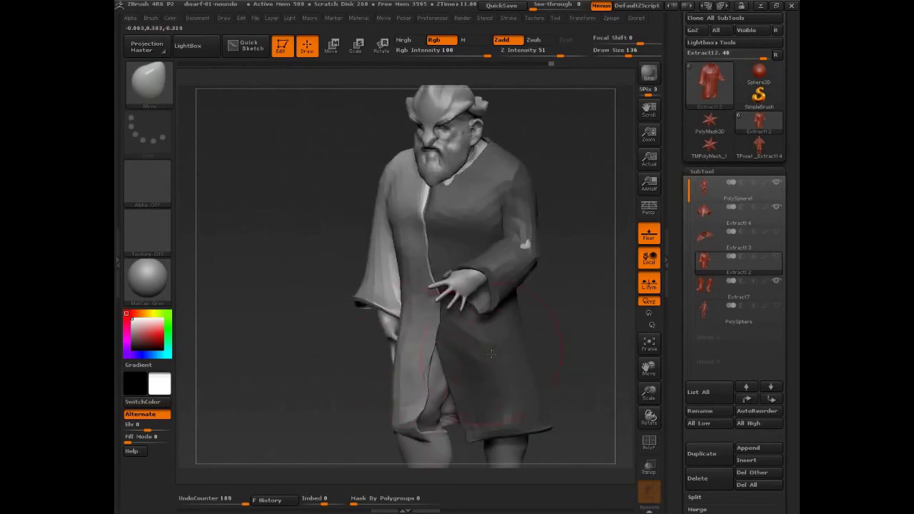
- Set the draw size to 65, clear the mask, and smooth the back of the coat around the right shoulder
{"action": "mouse_move", "coordinate": [575, 265]}
{"action": "left_mouse_down", "text": "shift"}
{"action": "mouse_move", "coordinate": [547, 260]}
{"action": "mouse_move", "coordinate": [563, 252]}
{"action": "mouse_move", "coordinate": [542, 243]}
{"action": "left_mouse_up", "text": "shift"}
{"action": "mouse_move", "coordinate": [576, 273]}
{"action": "left_mouse_down"}
{"action": "mouse_move", "coordinate": [483, 274]}
{"action": "mouse_move", "coordinate": [527, 272]}
{"action": "left_mouse_up"}
{"action": "key", "text": "s"}
{"action": "left_click_drag", "start_coordinate": [553, 266], "coordinate": [556, 247]}
{"action": "left_click_drag", "start_coordinate": [592, 217], "coordinate": [541, 239], "text": "shift"}
{"action": "left_click_drag", "start_coordinate": [470, 235], "coordinate": [192, 326]}
{"action": "left_click_drag", "start_coordinate": [563, 177], "coordinate": [587, 205], "text": "ctrl"}
{"action": "left_click_drag", "start_coordinate": [532, 216], "coordinate": [537, 246], "text": "shift"}
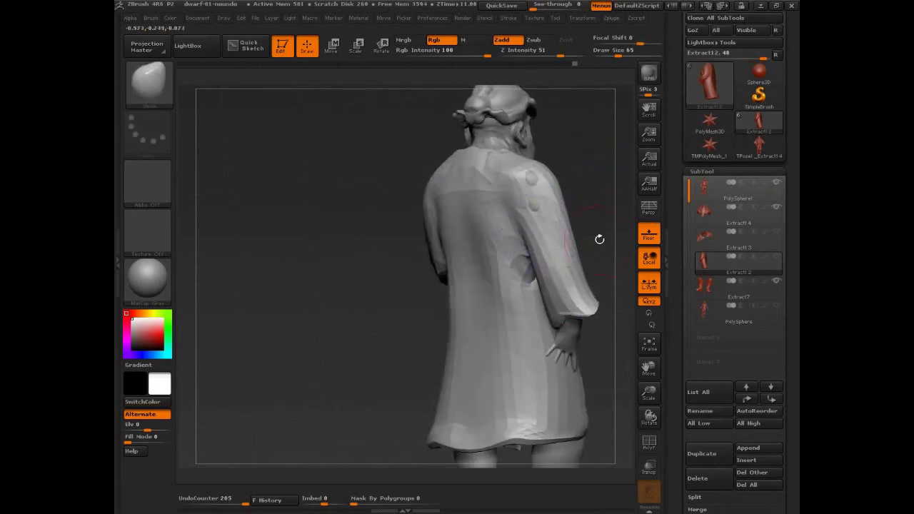
- Set the draw size to 216 and pull the coat's flared rear hem in toward the legs
{"action": "left_click_drag", "start_coordinate": [598, 238], "coordinate": [568, 235]}
{"action": "key", "text": "s"}
{"action": "left_click_drag", "start_coordinate": [521, 304], "coordinate": [551, 303]}
{"action": "left_click_drag", "start_coordinate": [461, 362], "coordinate": [445, 268], "text": "alt"}
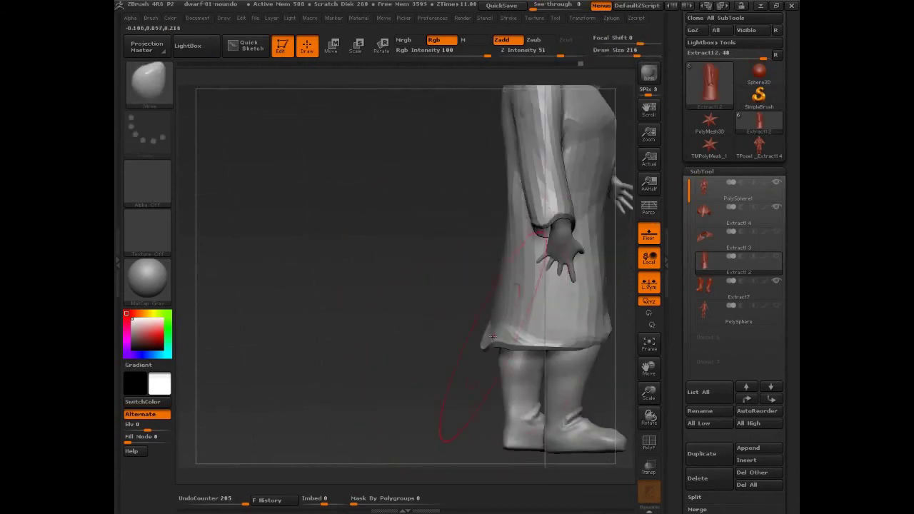
{"action": "left_click_drag", "start_coordinate": [493, 336], "coordinate": [502, 341]}
{"action": "mouse_move", "coordinate": [435, 384]}
{"action": "left_mouse_down"}
{"action": "mouse_move", "coordinate": [555, 383]}
{"action": "mouse_move", "coordinate": [581, 344]}
{"action": "mouse_move", "coordinate": [546, 298]}
{"action": "mouse_move", "coordinate": [573, 309]}
{"action": "left_mouse_up"}
{"action": "mouse_move", "coordinate": [573, 309]}
{"action": "left_mouse_down", "text": "alt"}
{"action": "mouse_move", "coordinate": [591, 303]}
{"action": "mouse_move", "coordinate": [526, 410]}
{"action": "mouse_move", "coordinate": [465, 414]}
{"action": "left_mouse_up", "text": "alt"}
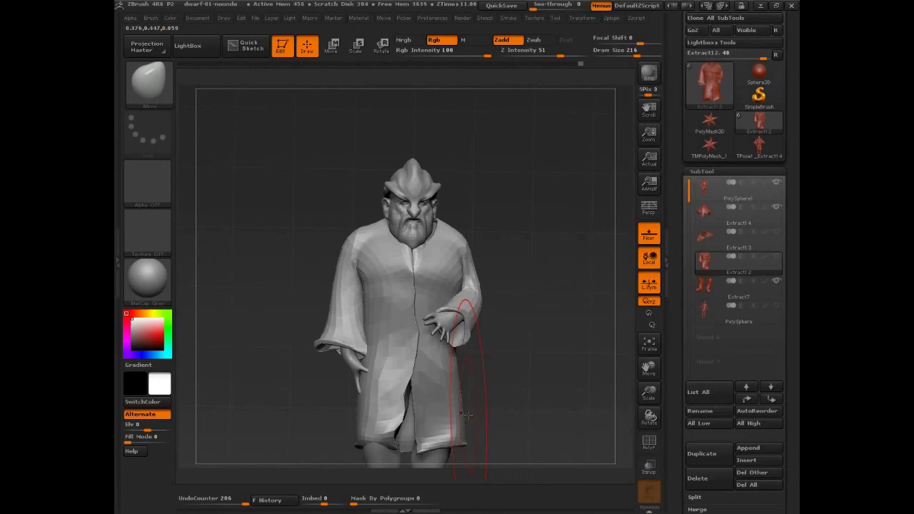
{"action": "key", "text": "f"}
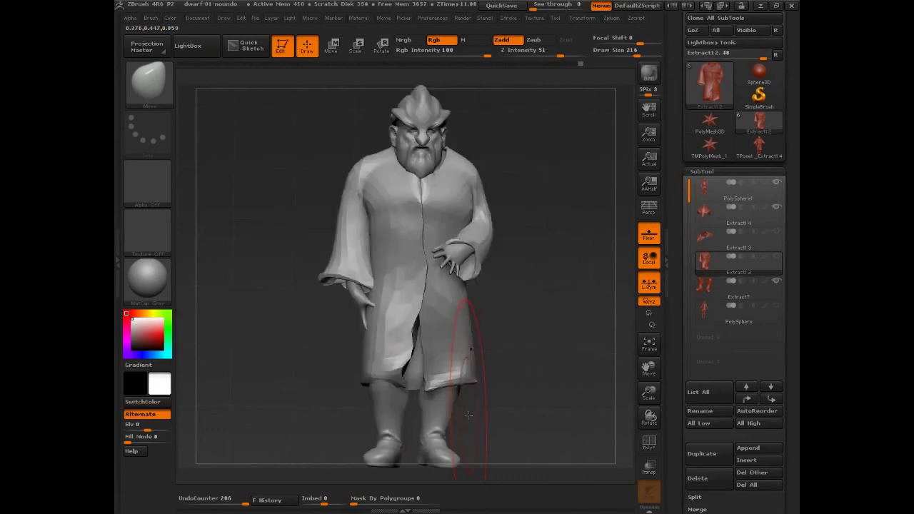
{"action": "left_click_drag", "start_coordinate": [540, 375], "coordinate": [459, 361]}
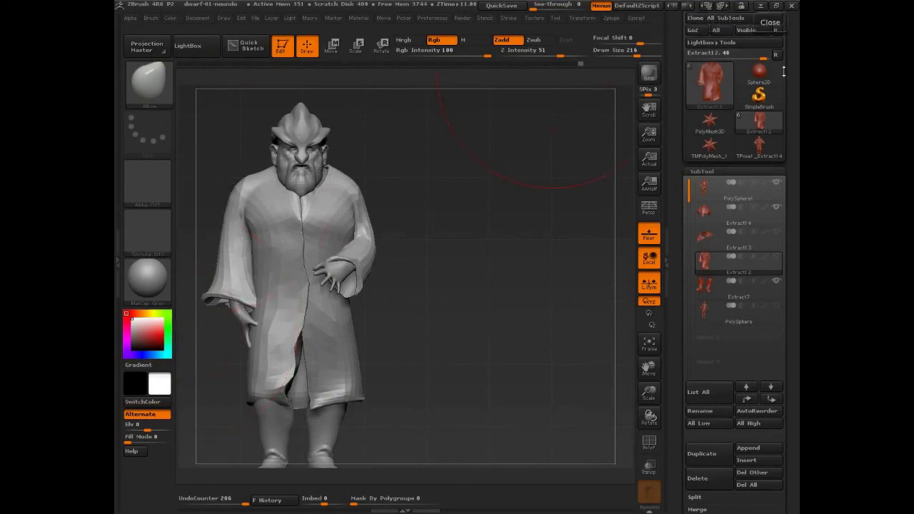
{"action": "mouse_move", "coordinate": [706, 199]}
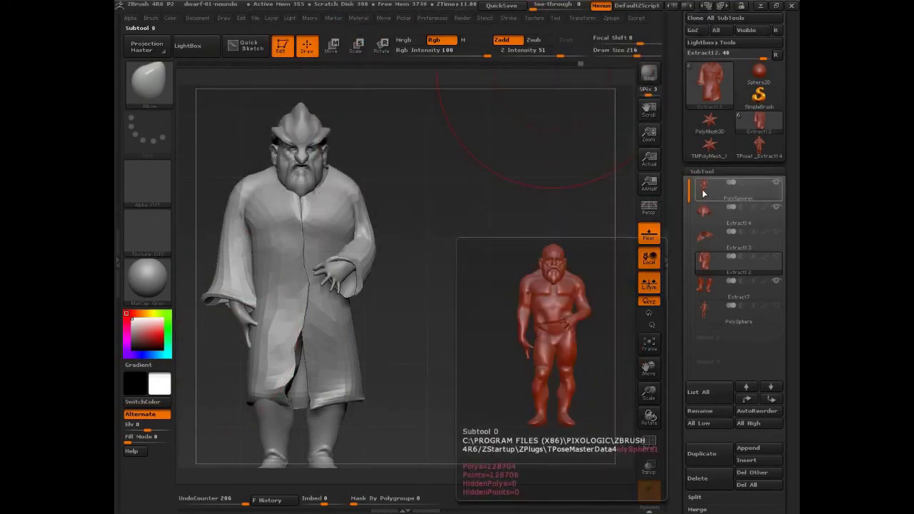
{"action": "mouse_move", "coordinate": [714, 300]}
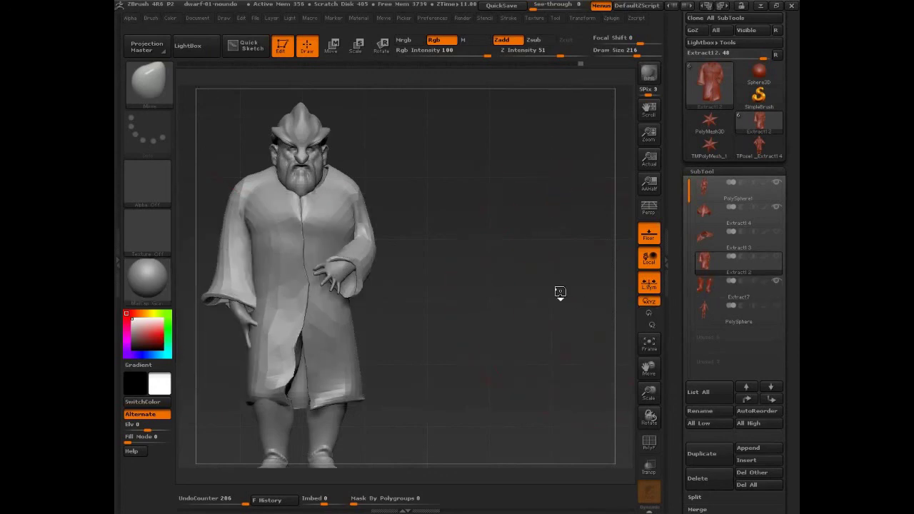
- Set the Move brush's draw size to 45 for finer work on the coat
{"action": "left_click_drag", "start_coordinate": [559, 293], "coordinate": [604, 293]}
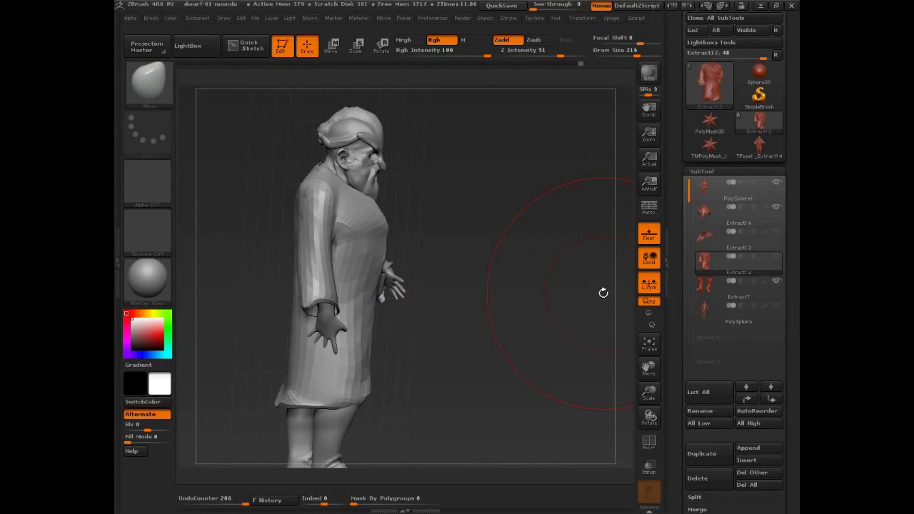
{"action": "mouse_move", "coordinate": [604, 293]}
{"action": "left_mouse_down"}
{"action": "mouse_move", "coordinate": [533, 368]}
{"action": "mouse_move", "coordinate": [532, 378]}
{"action": "mouse_move", "coordinate": [545, 374]}
{"action": "left_mouse_up"}
{"action": "mouse_move", "coordinate": [472, 332]}
{"action": "left_mouse_down", "text": "alt"}
{"action": "mouse_move", "coordinate": [553, 349]}
{"action": "mouse_move", "coordinate": [525, 348]}
{"action": "left_mouse_up", "text": "alt"}
{"action": "key", "text": "s"}
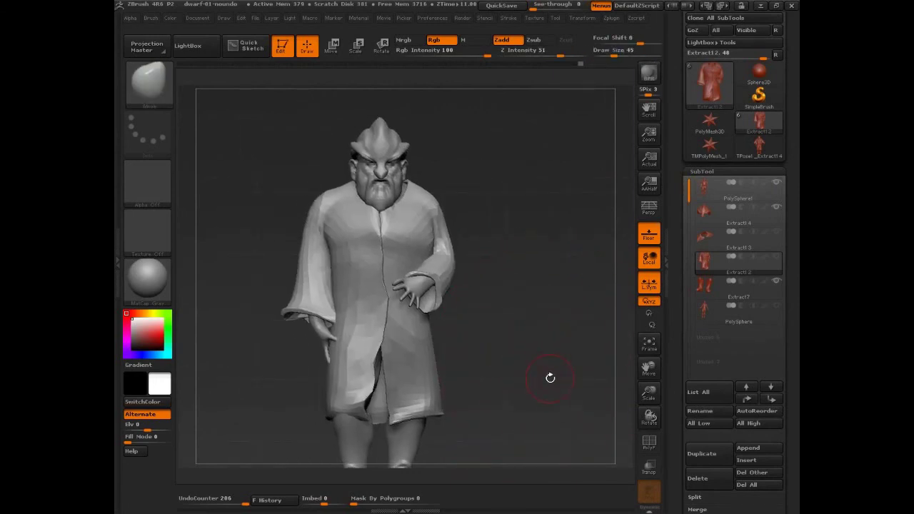